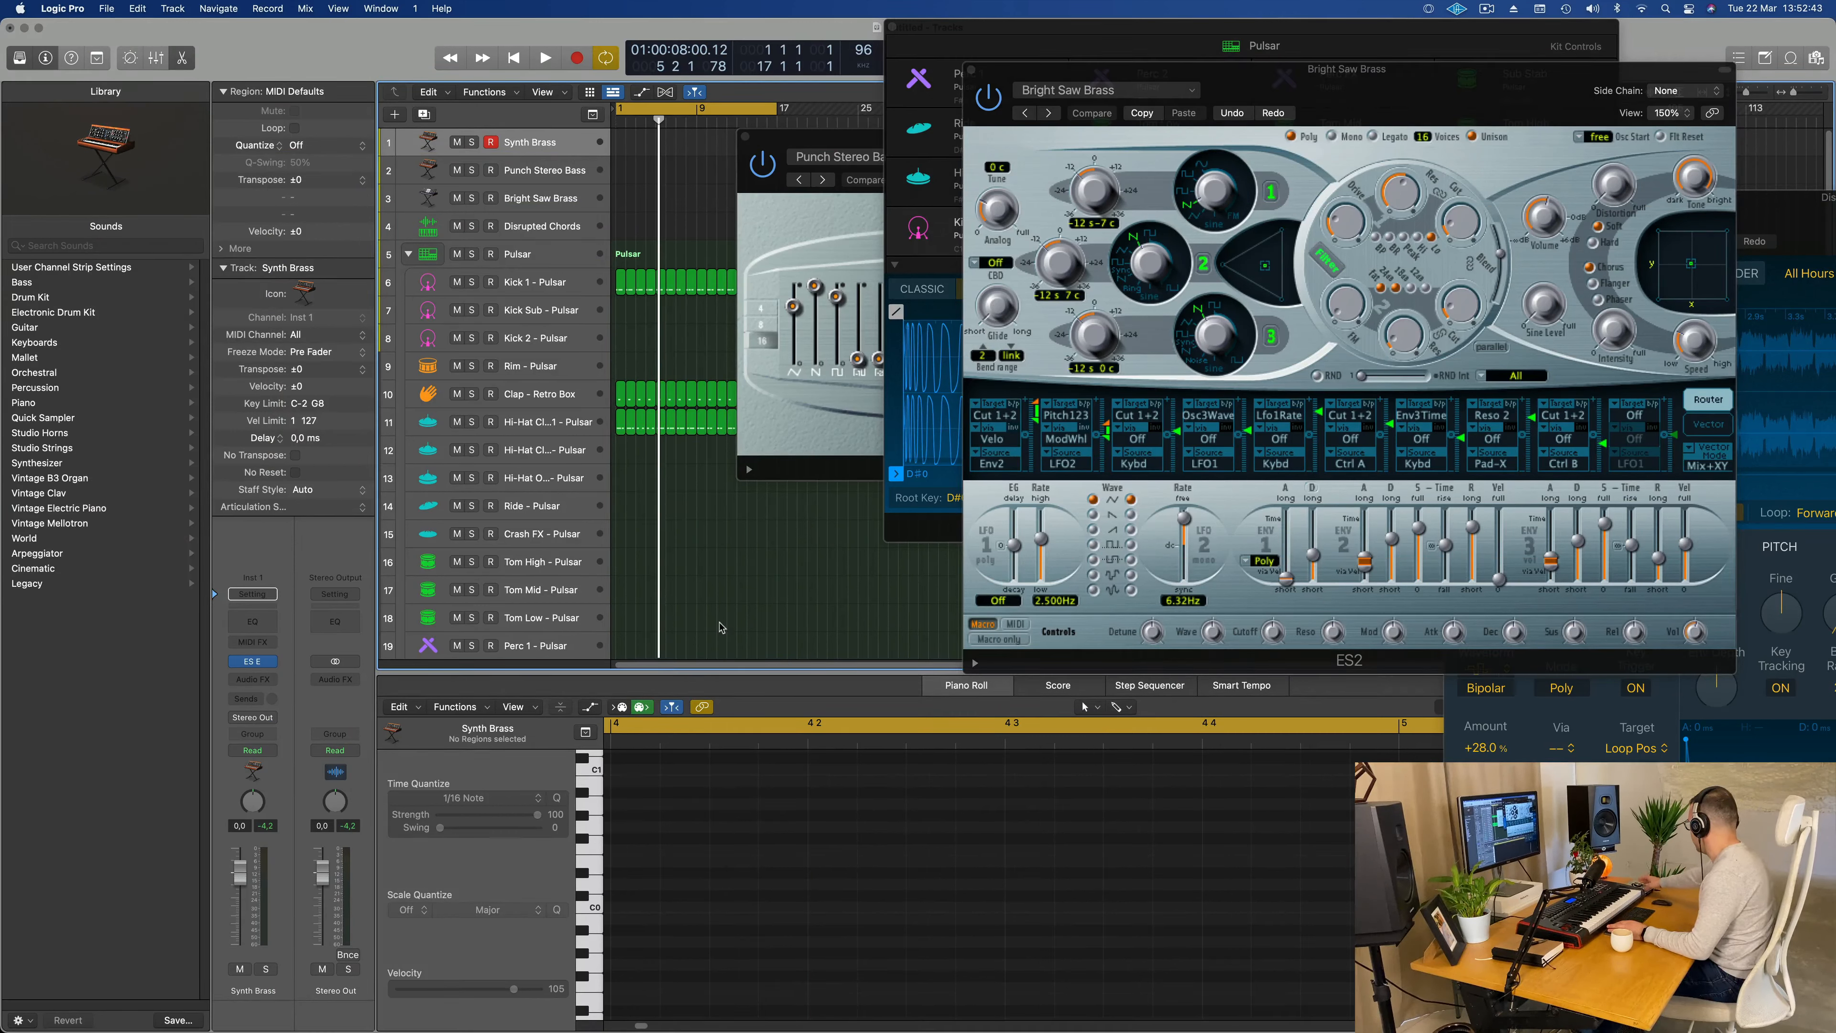
# Step: Start playback and rearrange the Pulsar, Bright Saw Brass and Punch Stereo Bass plug-in windows to uncover the track headers, keeping Synth Brass selected
pyautogui.press('space')
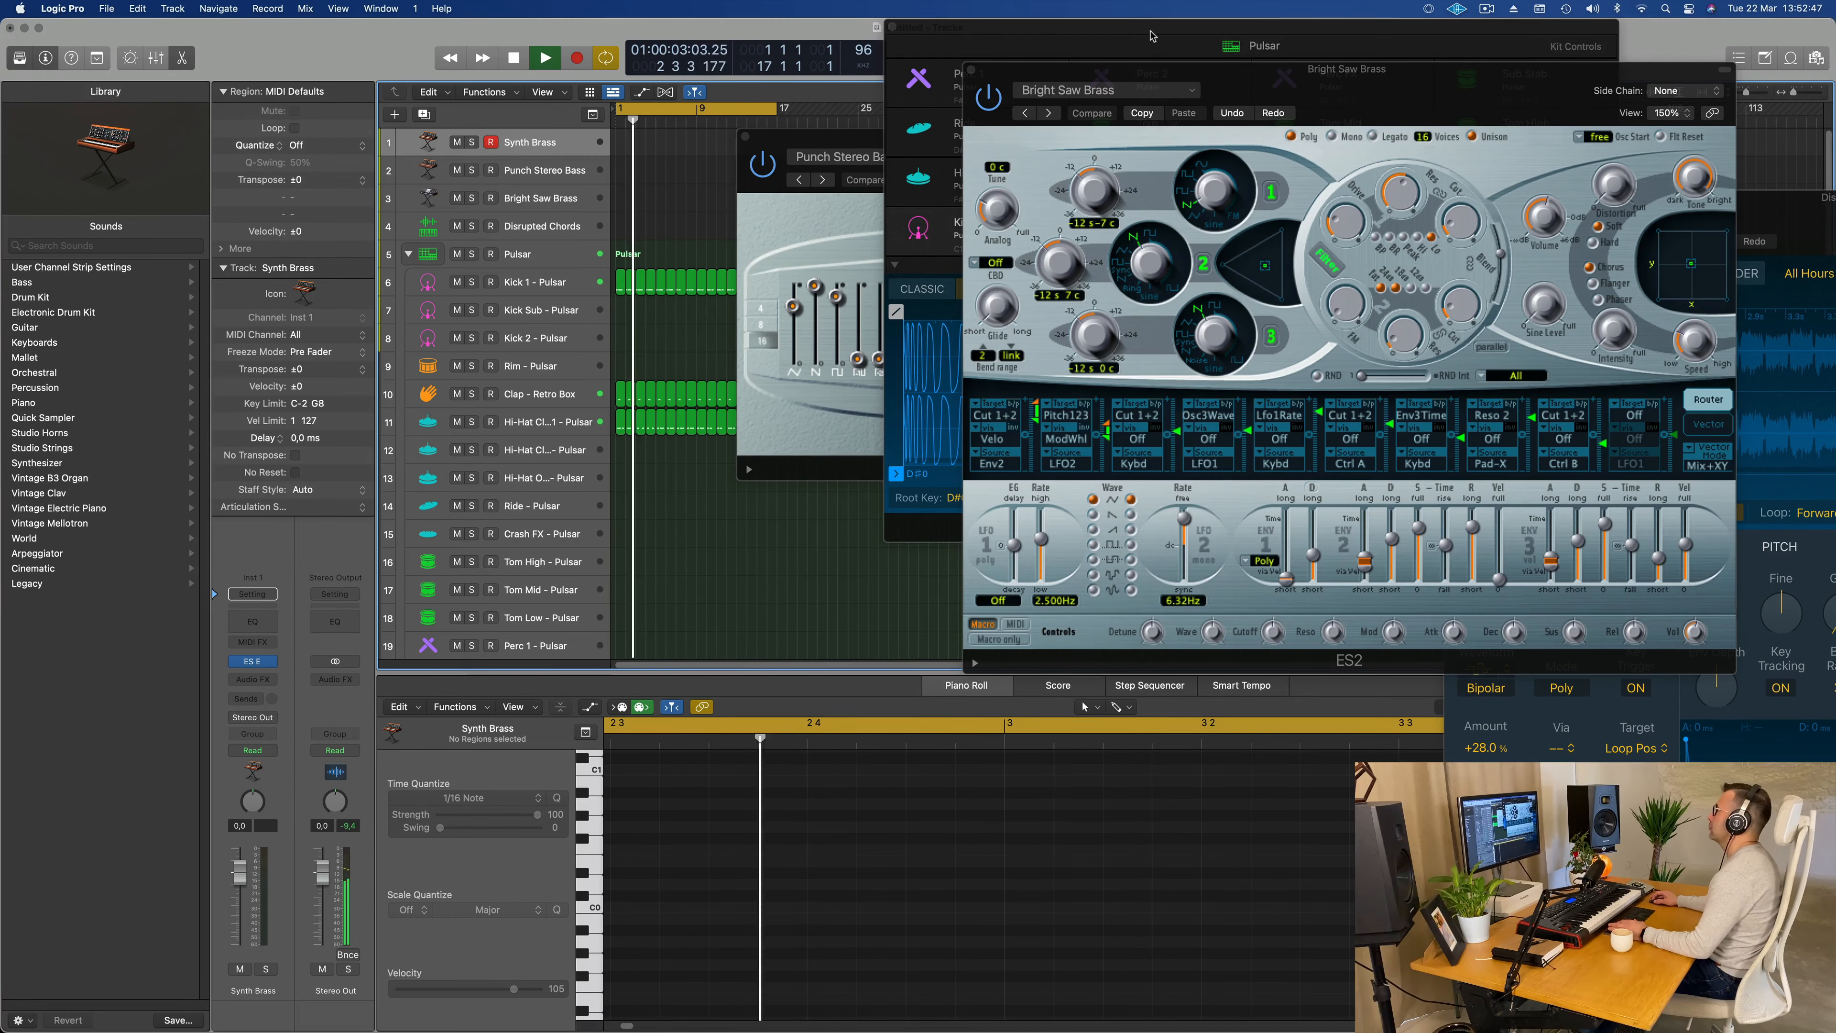
pyautogui.moveTo(1188, 34); pyautogui.dragTo(1517, 324)
pyautogui.moveTo(1453, 71); pyautogui.dragTo(1079, 296)
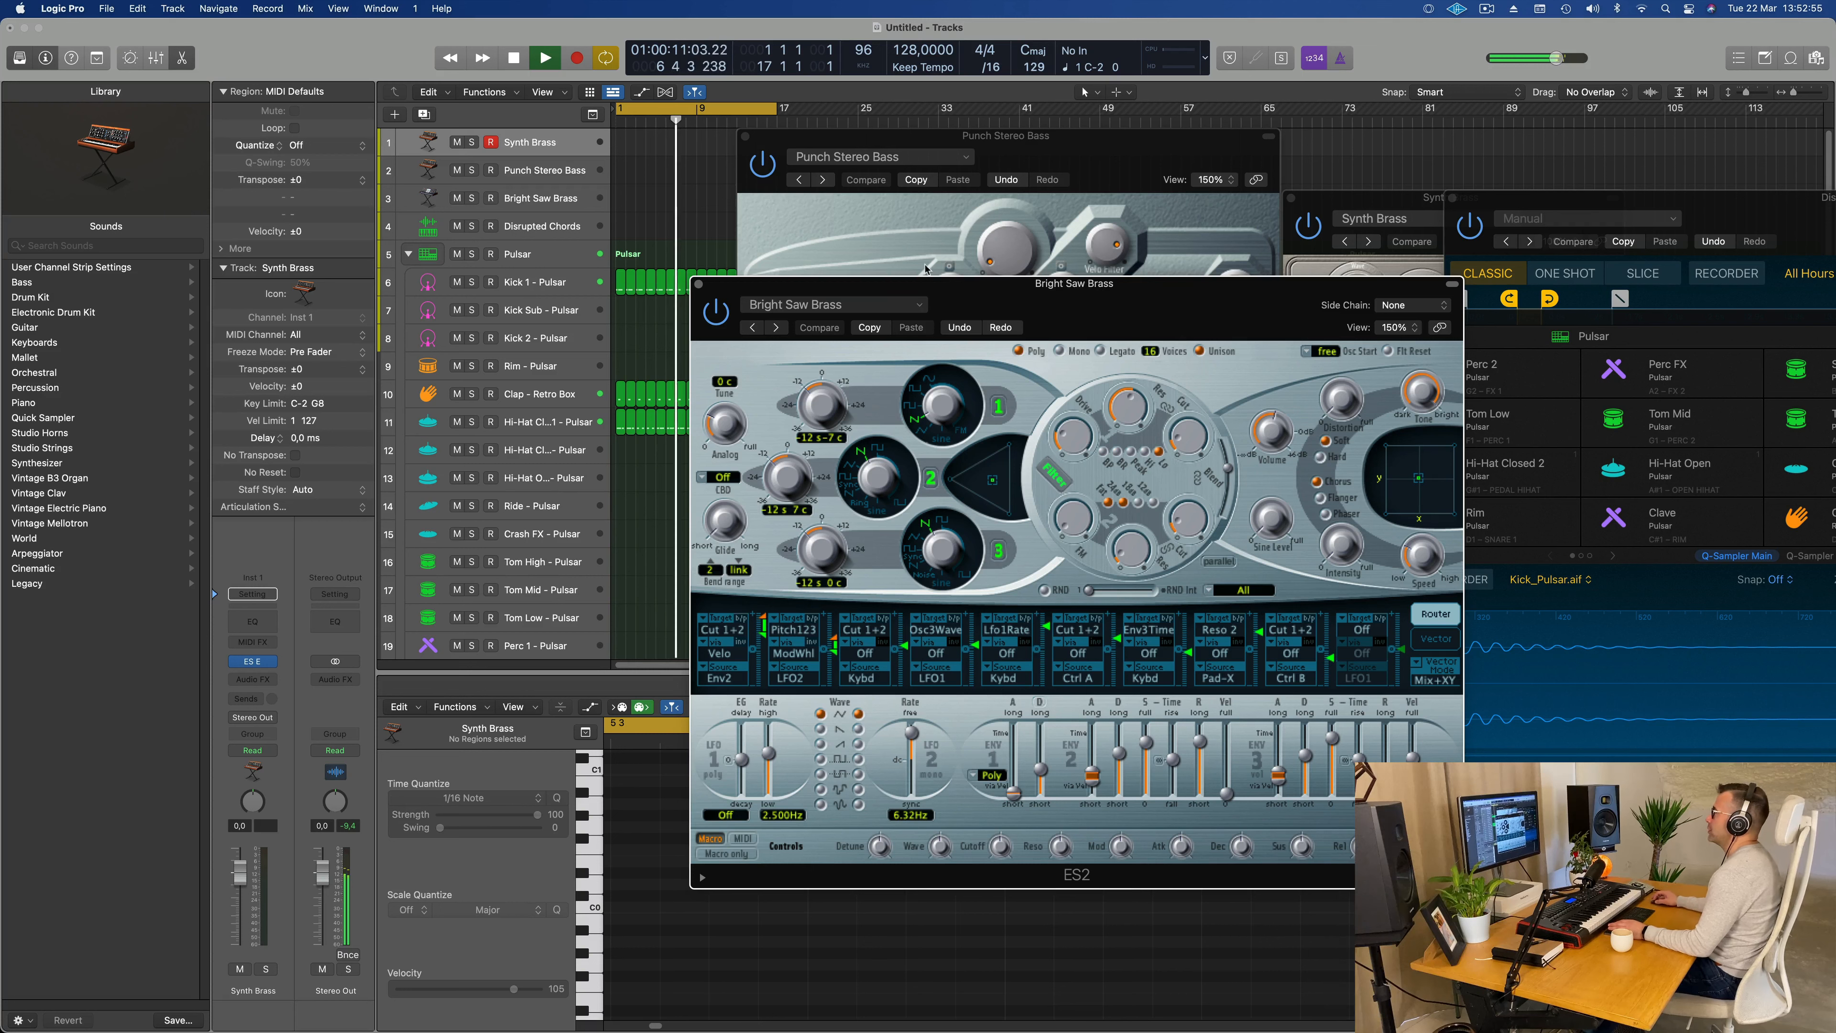
pyautogui.moveTo(973, 159); pyautogui.dragTo(1587, 163)
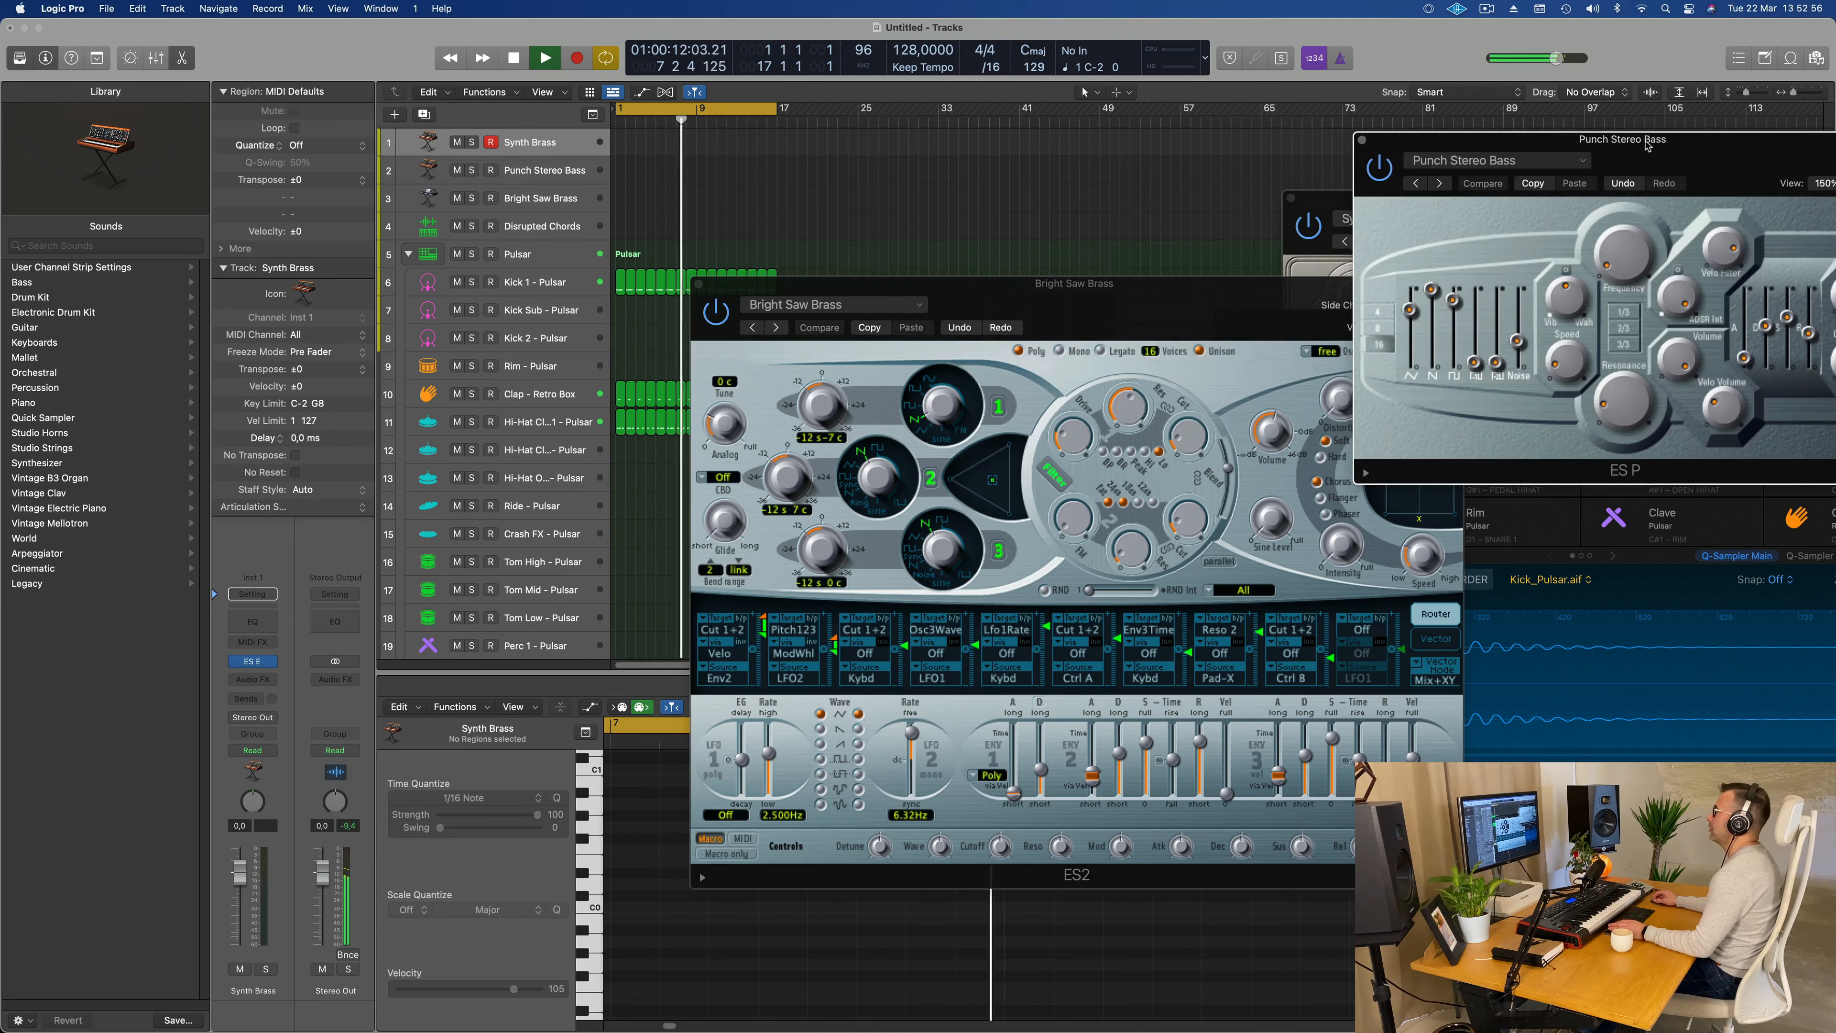
pyautogui.click(547, 149)
pyautogui.moveTo(1104, 303); pyautogui.dragTo(1031, 262)
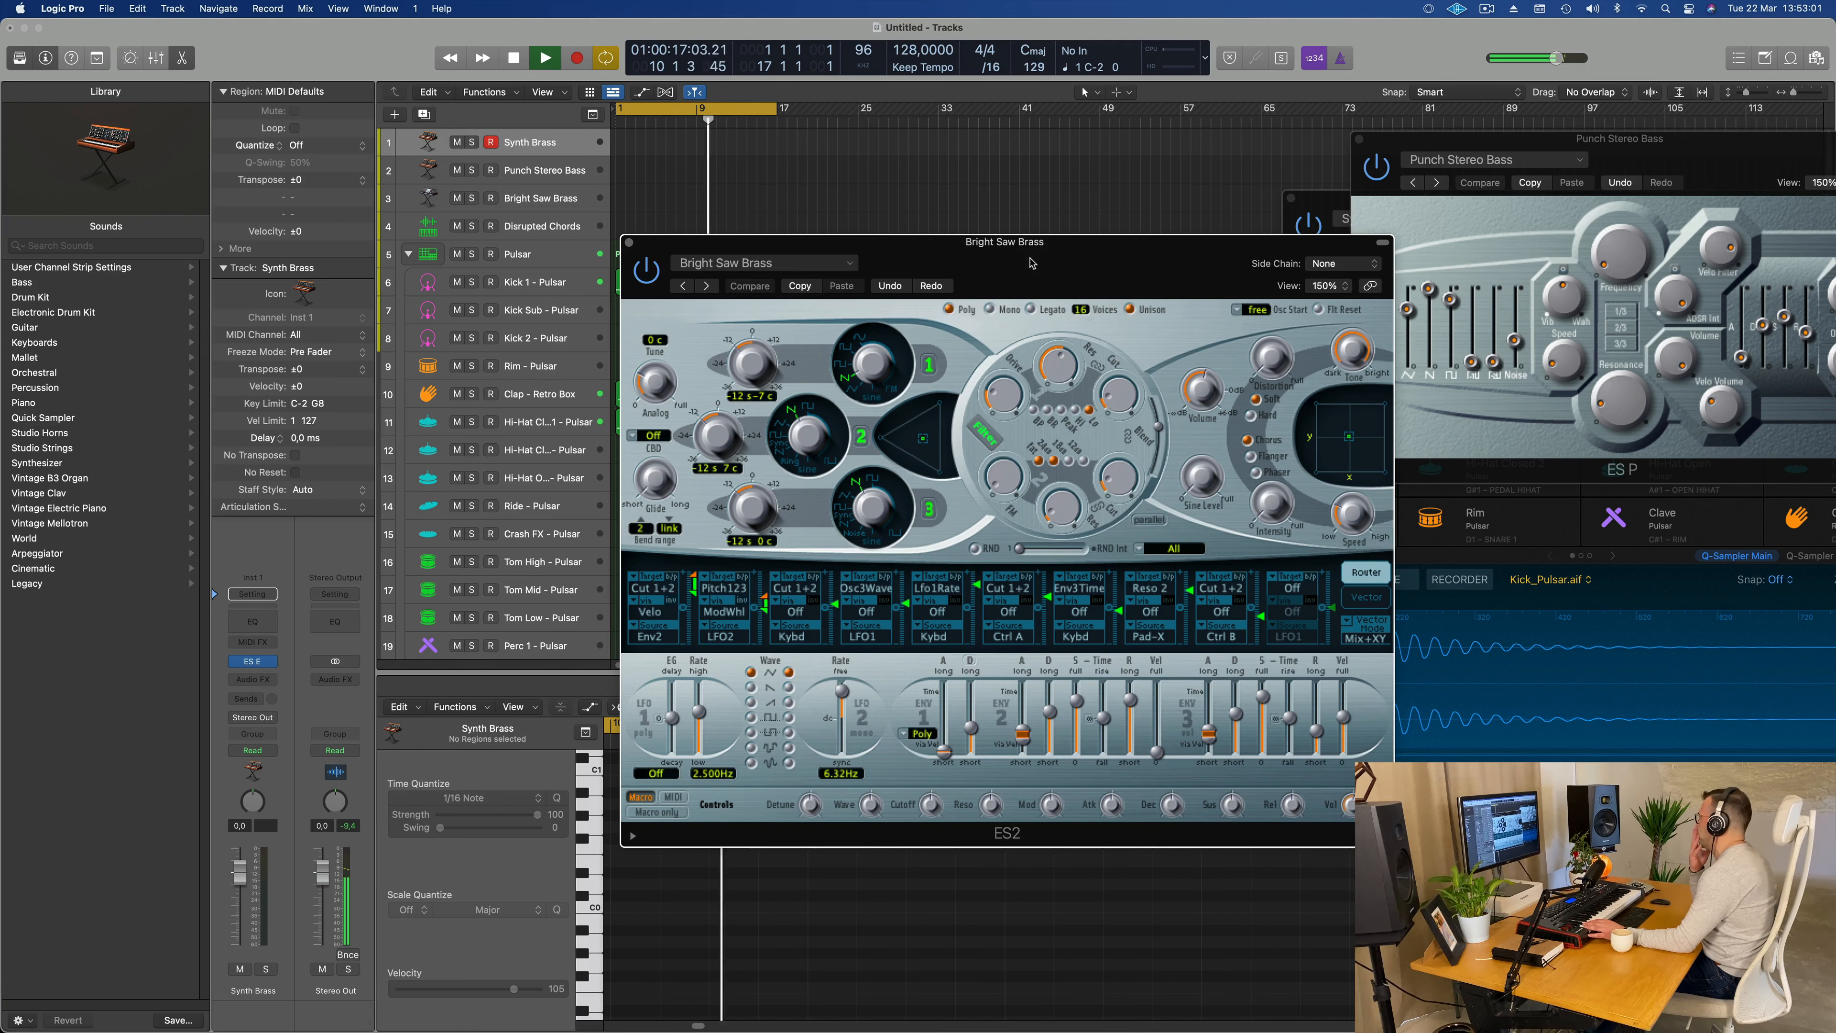
pyautogui.moveTo(1031, 262); pyautogui.dragTo(1061, 240)
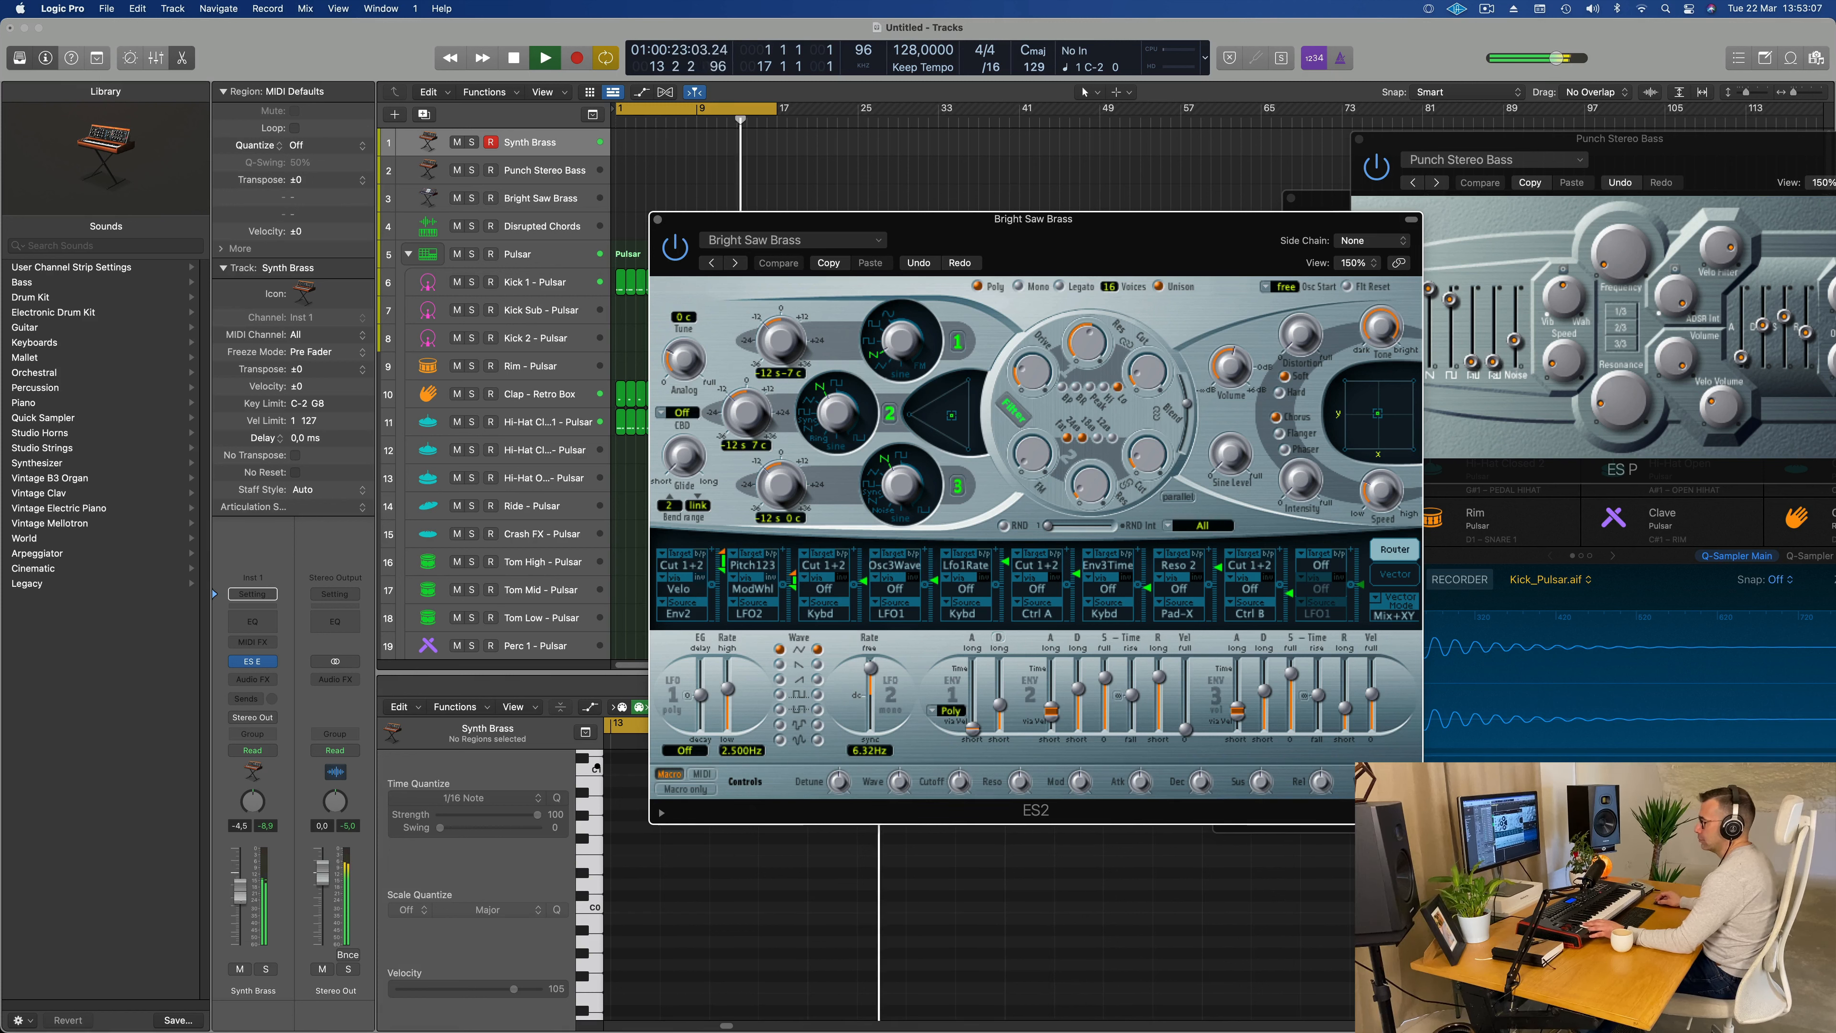
# Step: Lower the Synth Brass volume to -7.6 dB and add a send from it to Bus 5
pyautogui.click(242, 901)
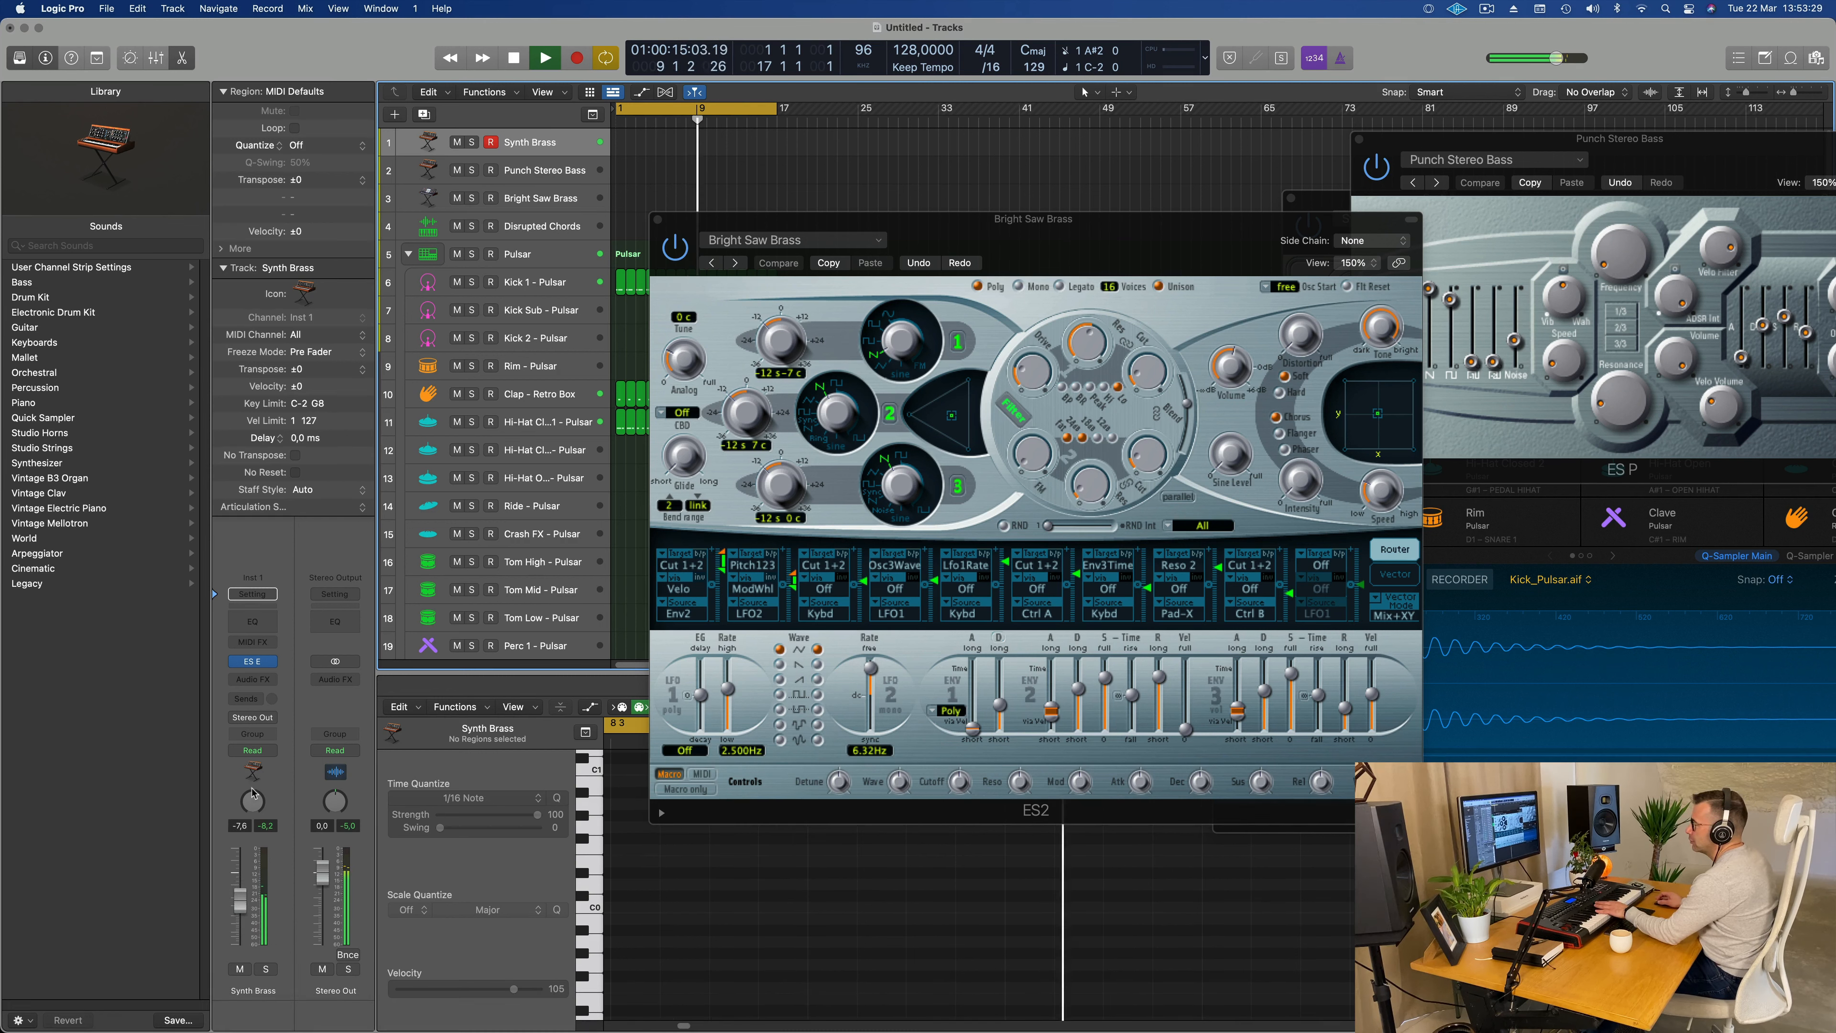
pyautogui.click(246, 698)
pyautogui.moveTo(291, 725)
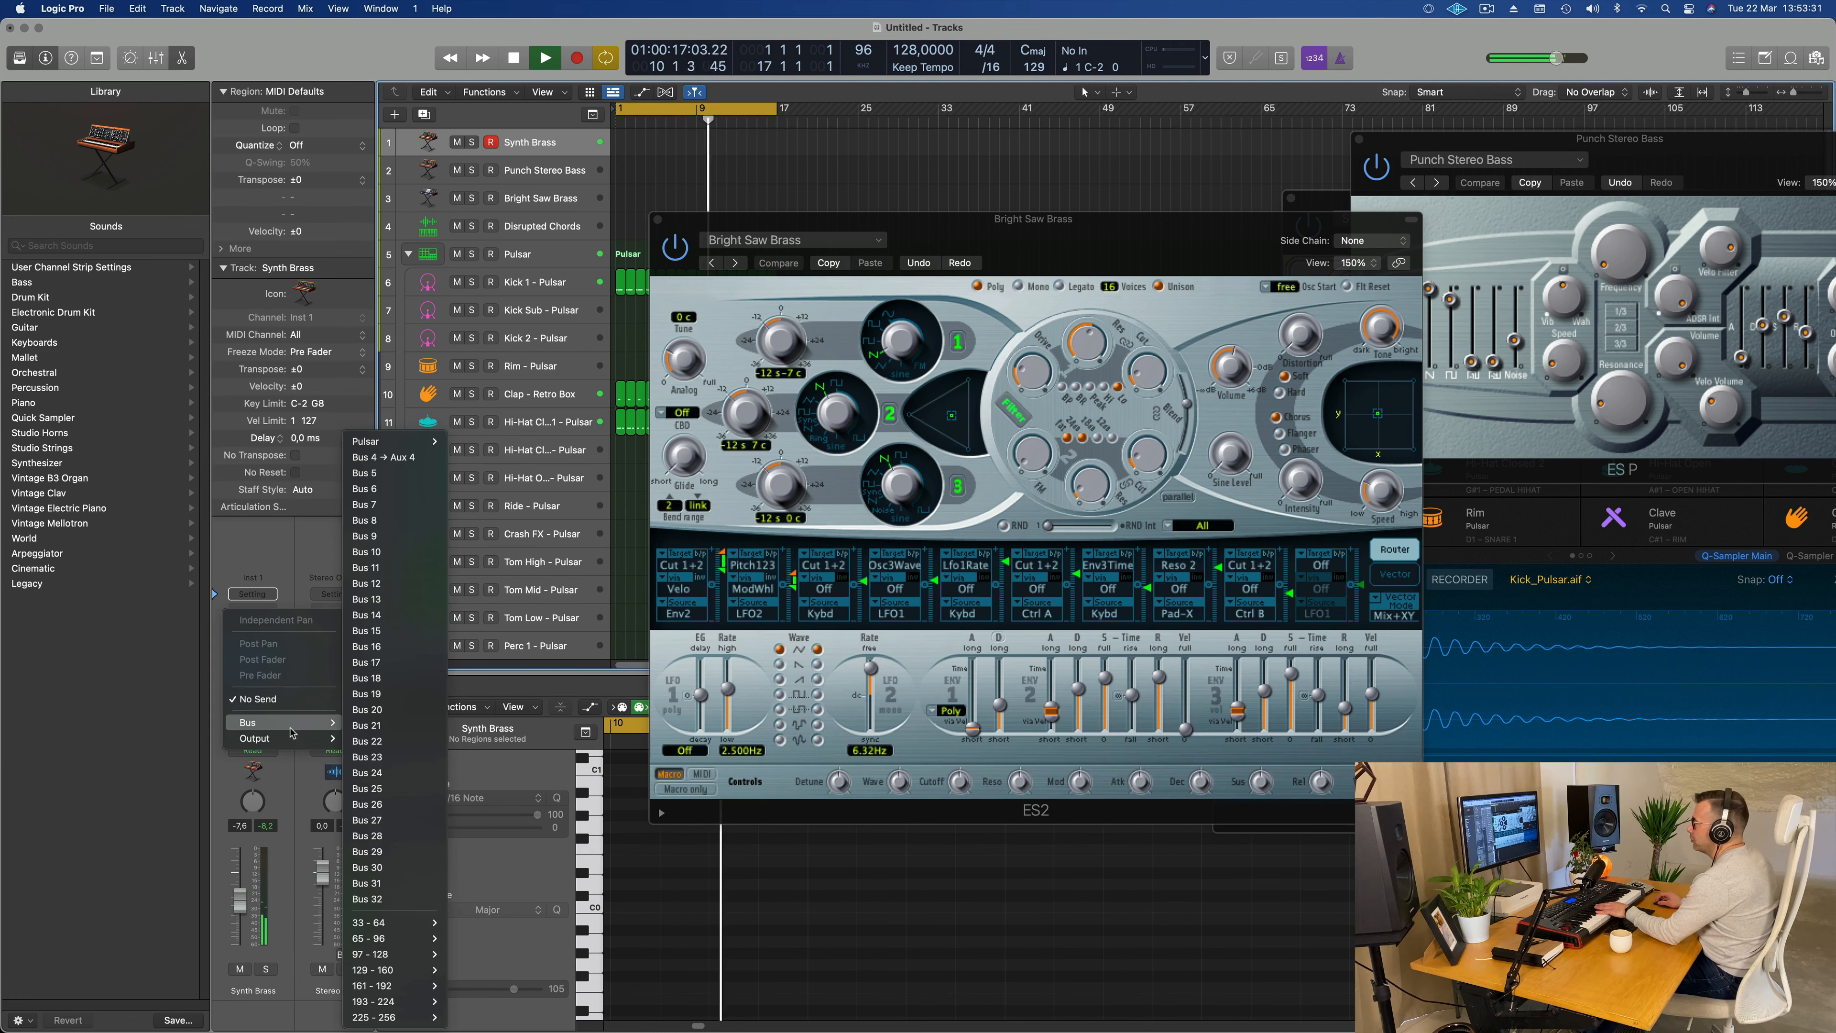
pyautogui.click(390, 472)
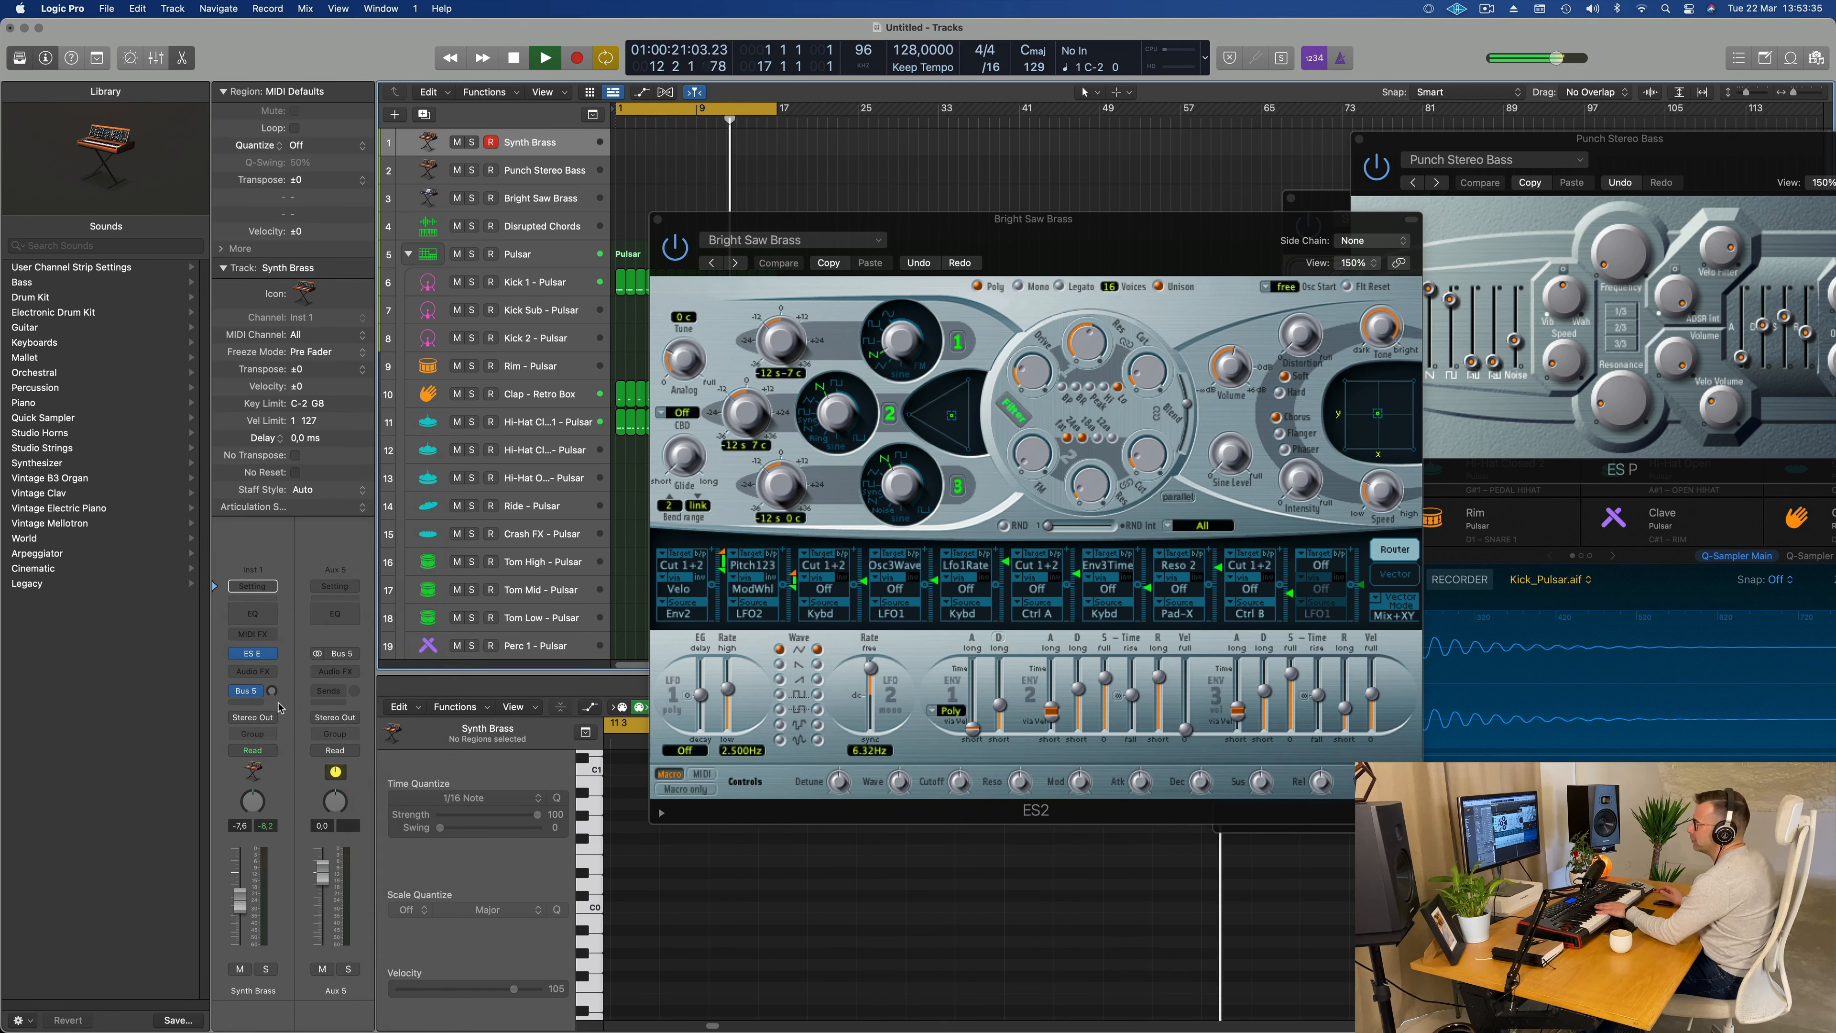
# Step: Insert a stereo SilverVerb reverb on Aux 5 and load its grandiose preset
pyautogui.click(332, 673)
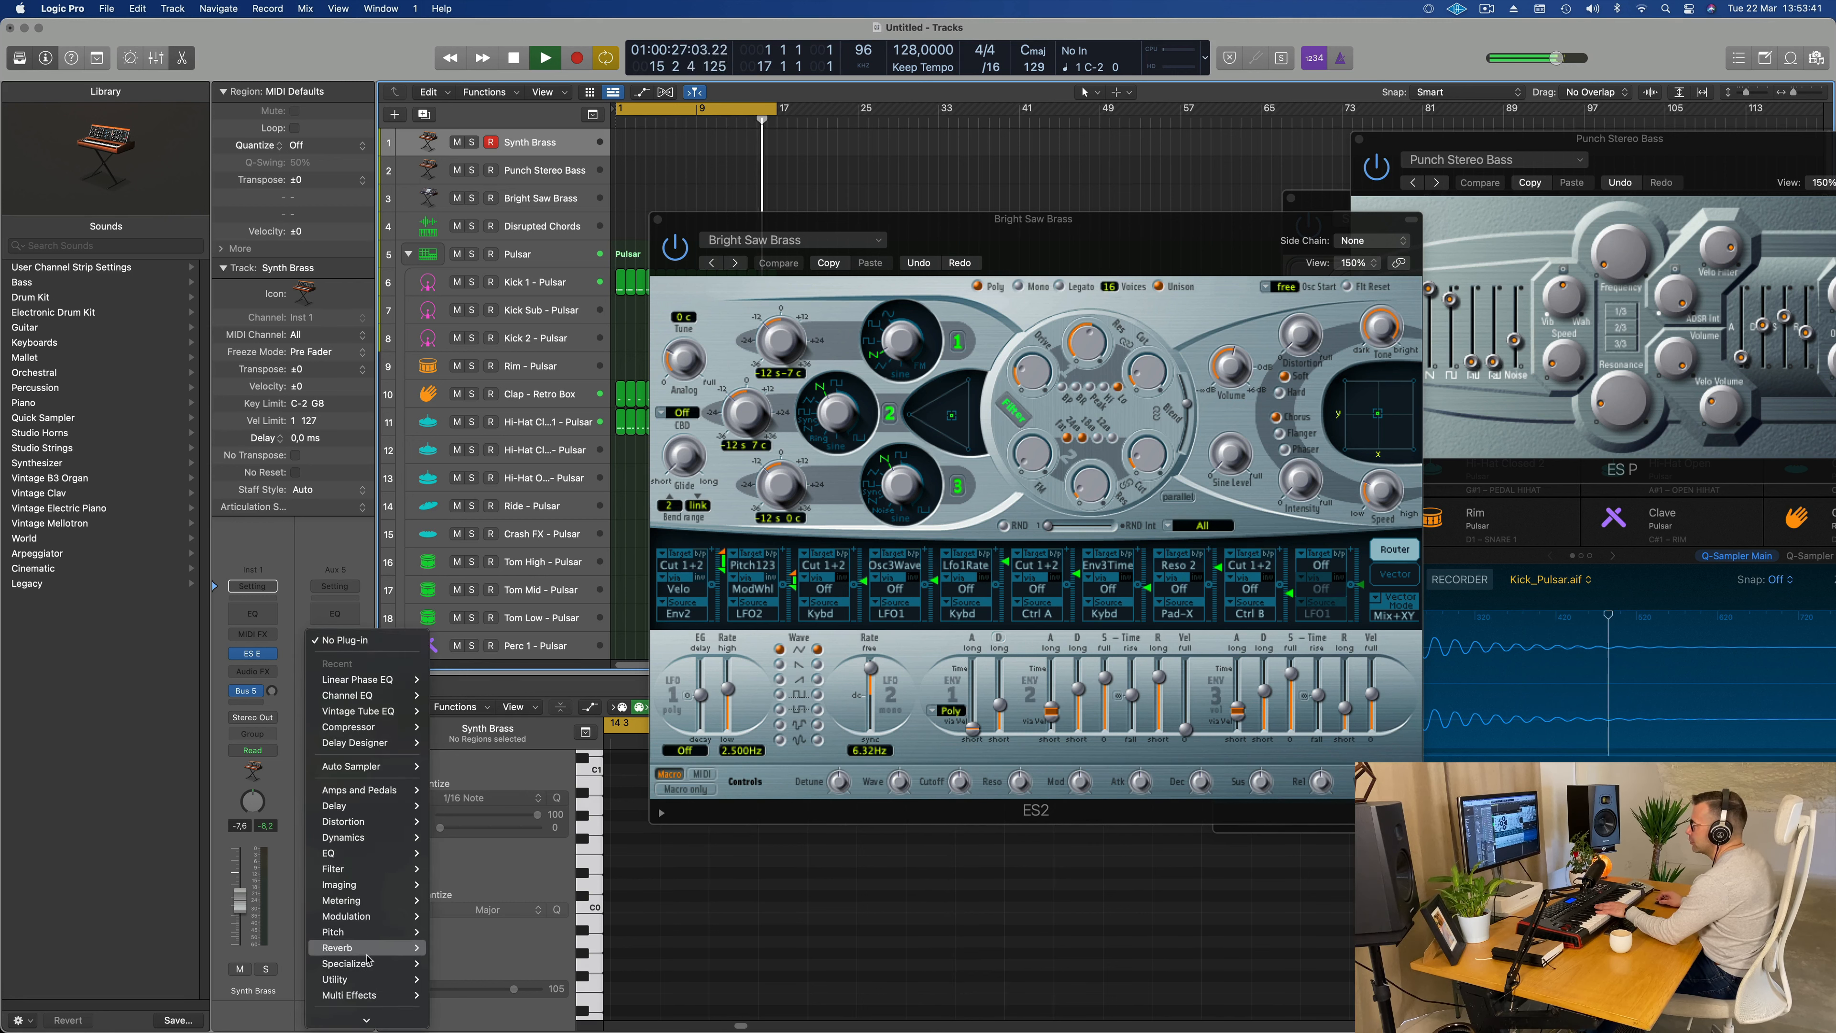
pyautogui.moveTo(362, 948)
pyautogui.moveTo(466, 979)
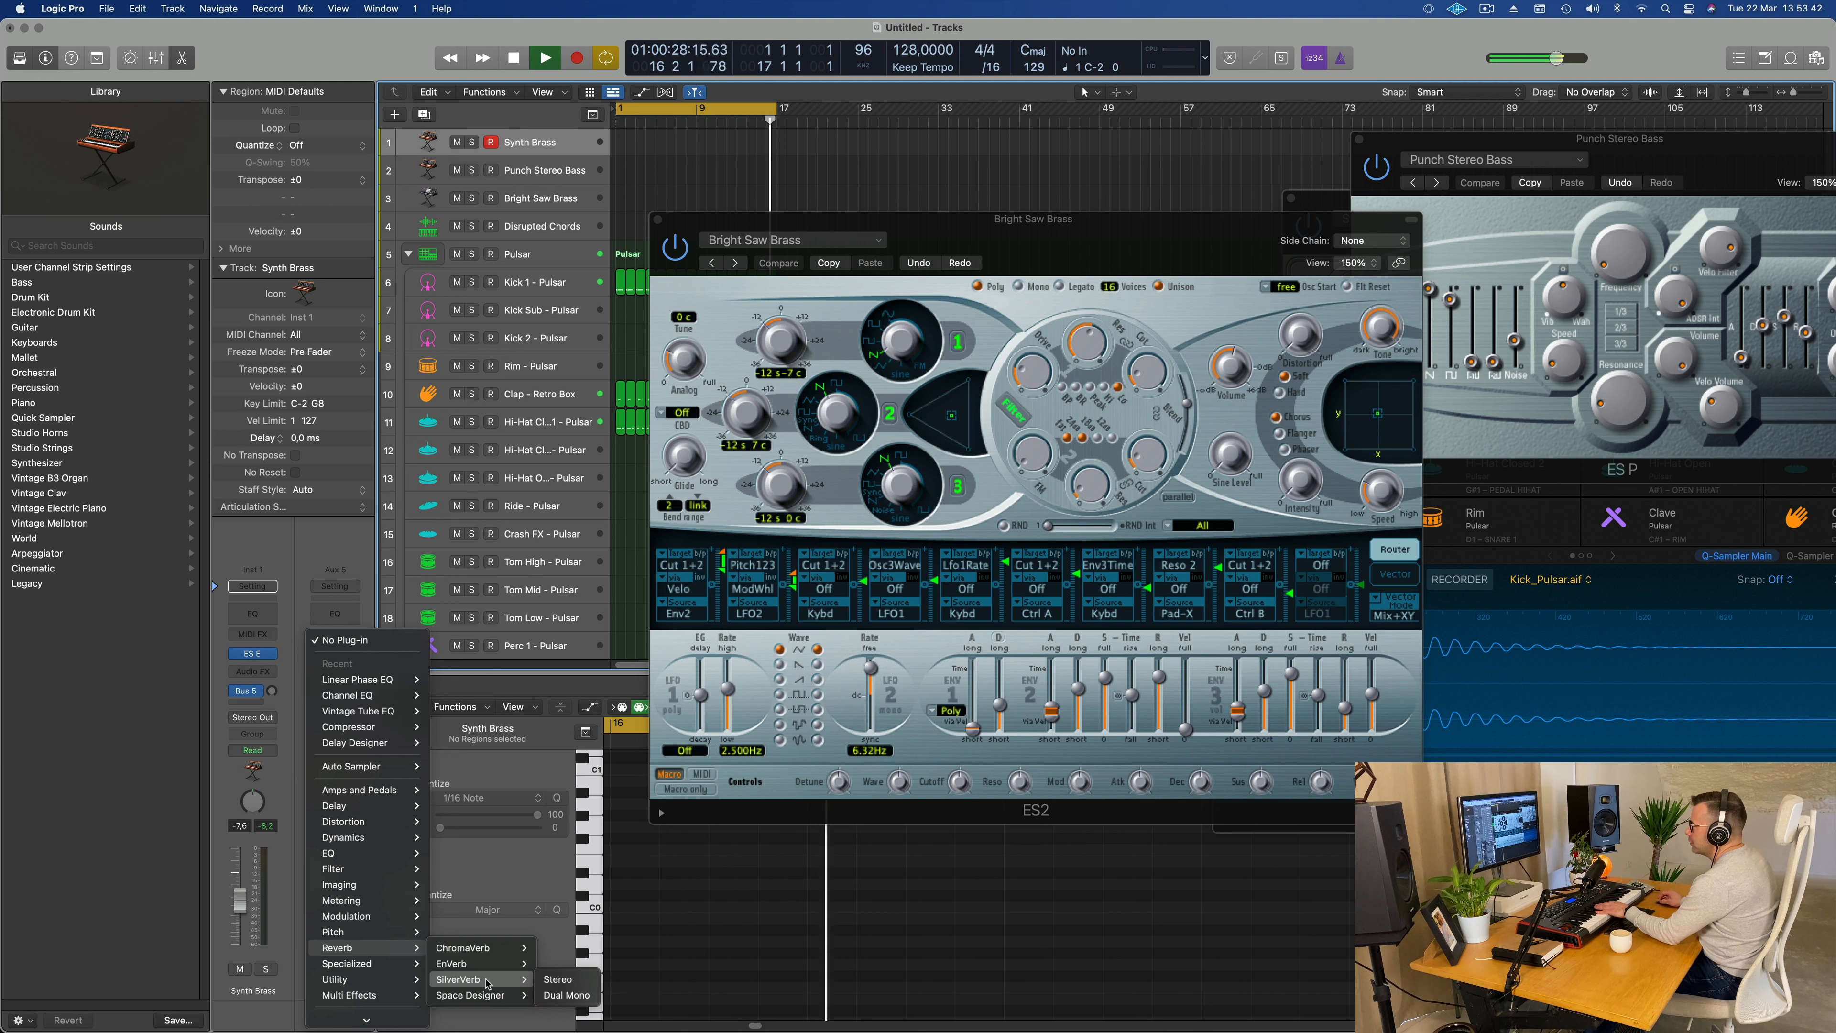
pyautogui.click(556, 979)
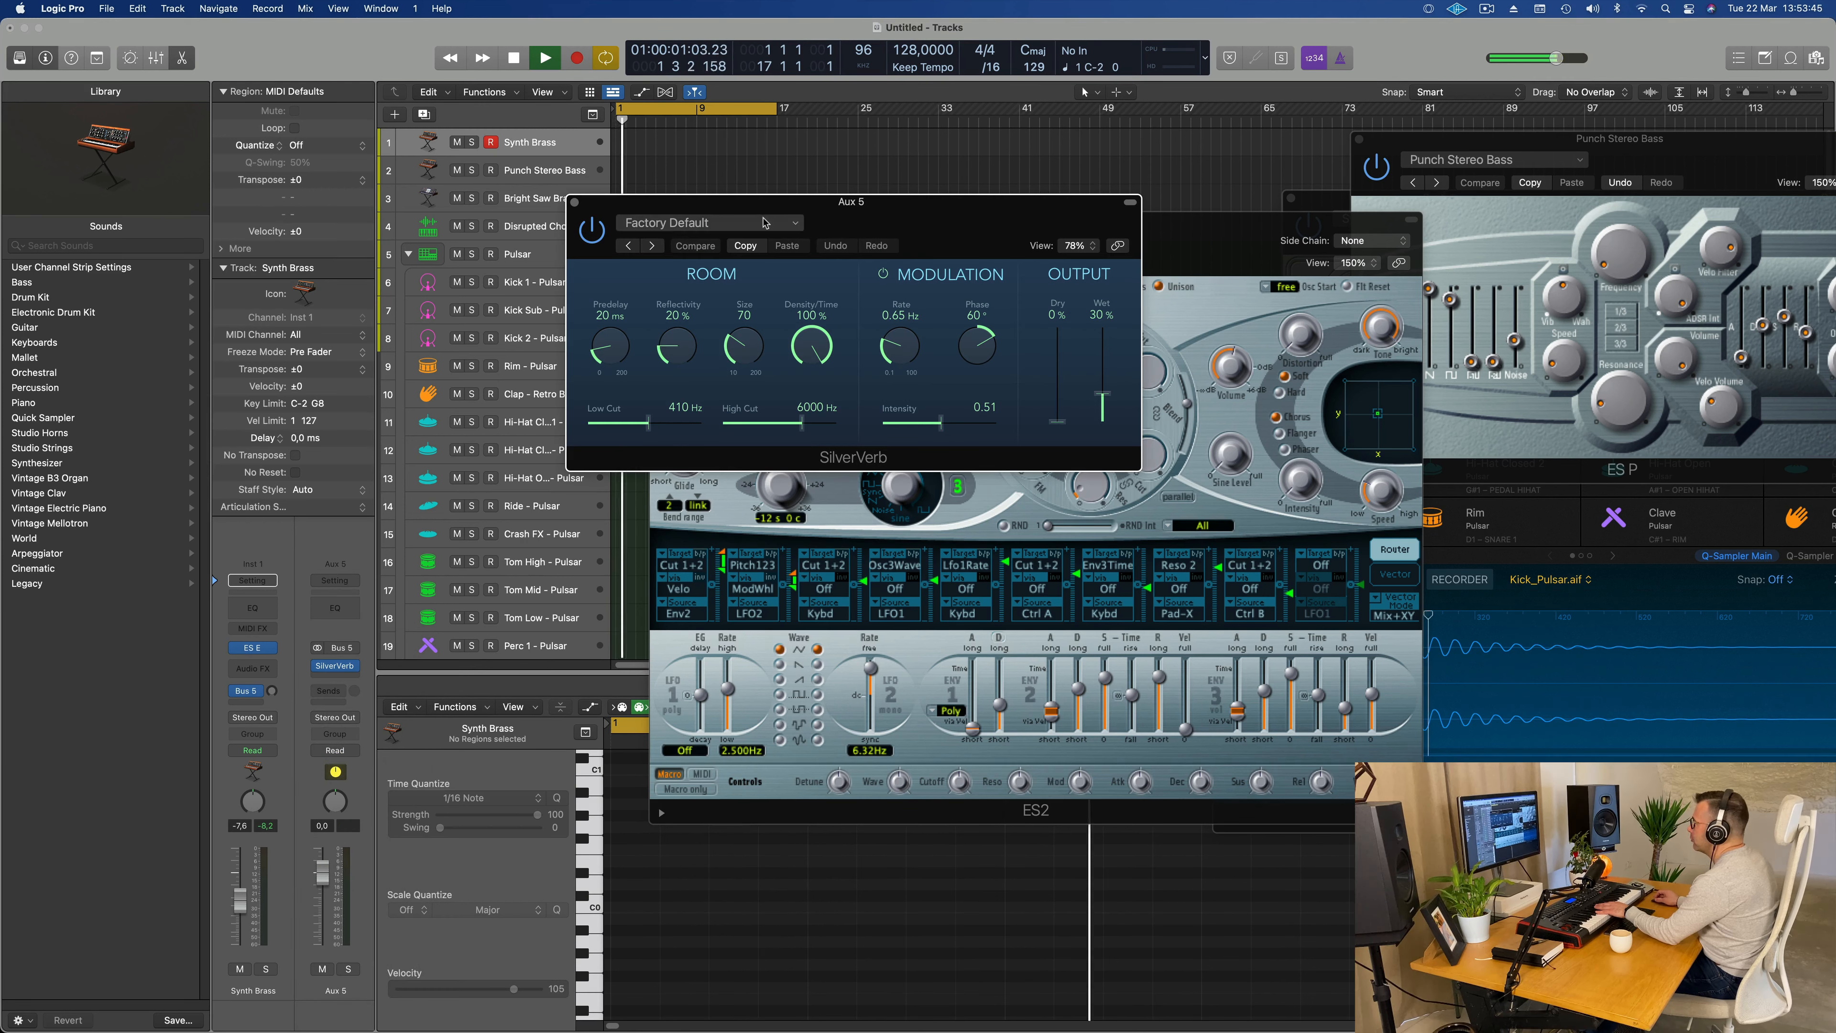
pyautogui.click(765, 222)
pyautogui.click(751, 519)
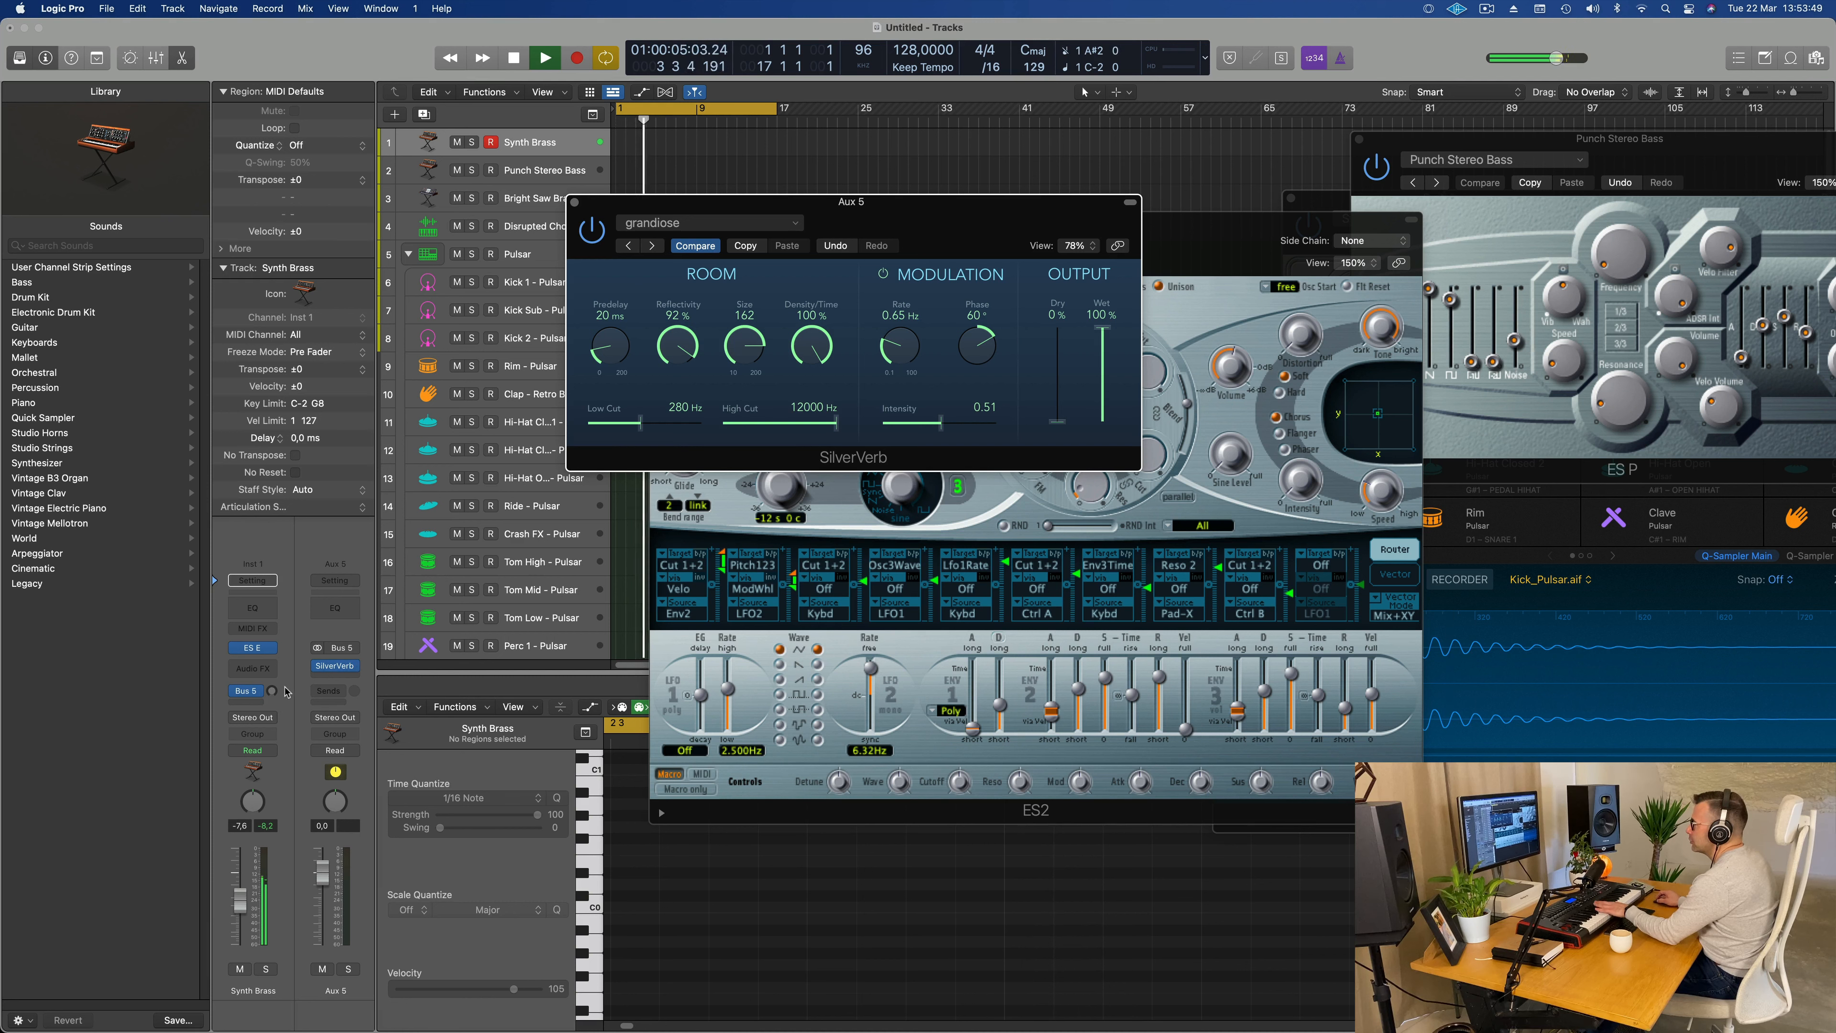
# Step: Raise the Bus 5 send level on Synth Brass and move the SilverVerb and ES2 windows away from the drum regions
pyautogui.moveTo(273, 692); pyautogui.dragTo(272, 652)
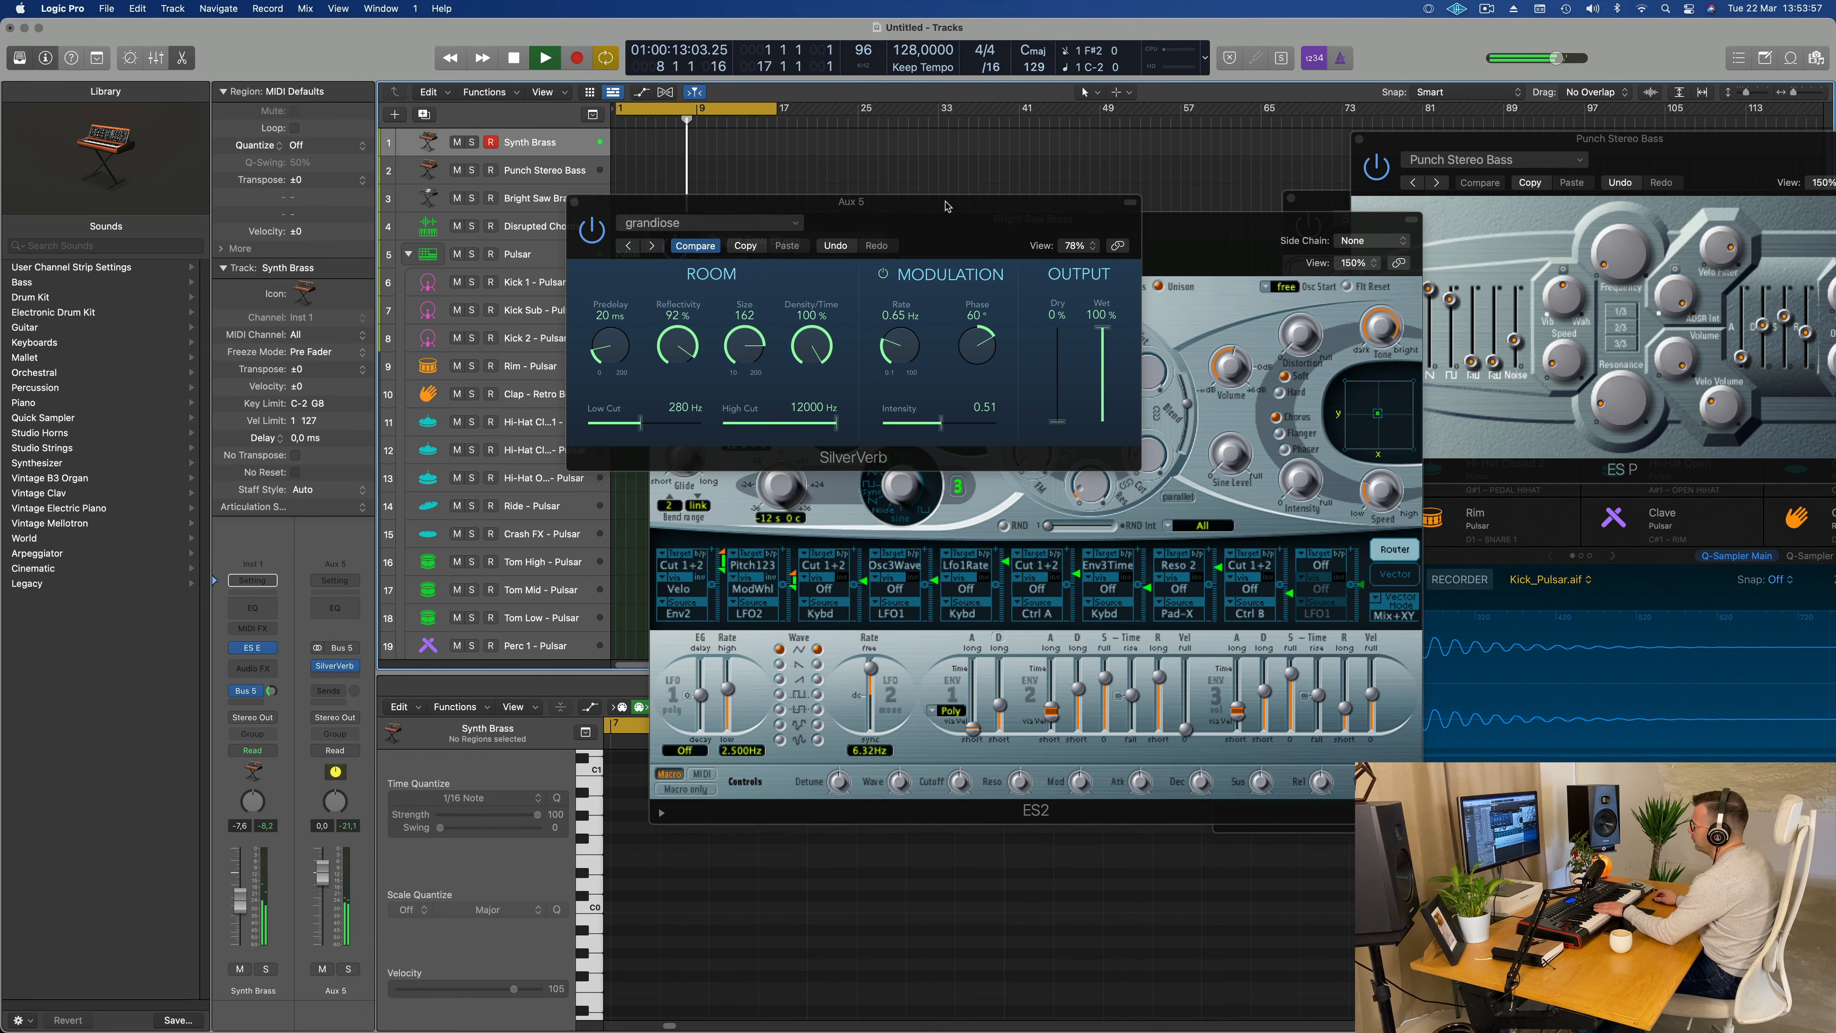
pyautogui.moveTo(974, 207); pyautogui.dragTo(1638, 418)
pyautogui.moveTo(1070, 218); pyautogui.dragTo(932, 347)
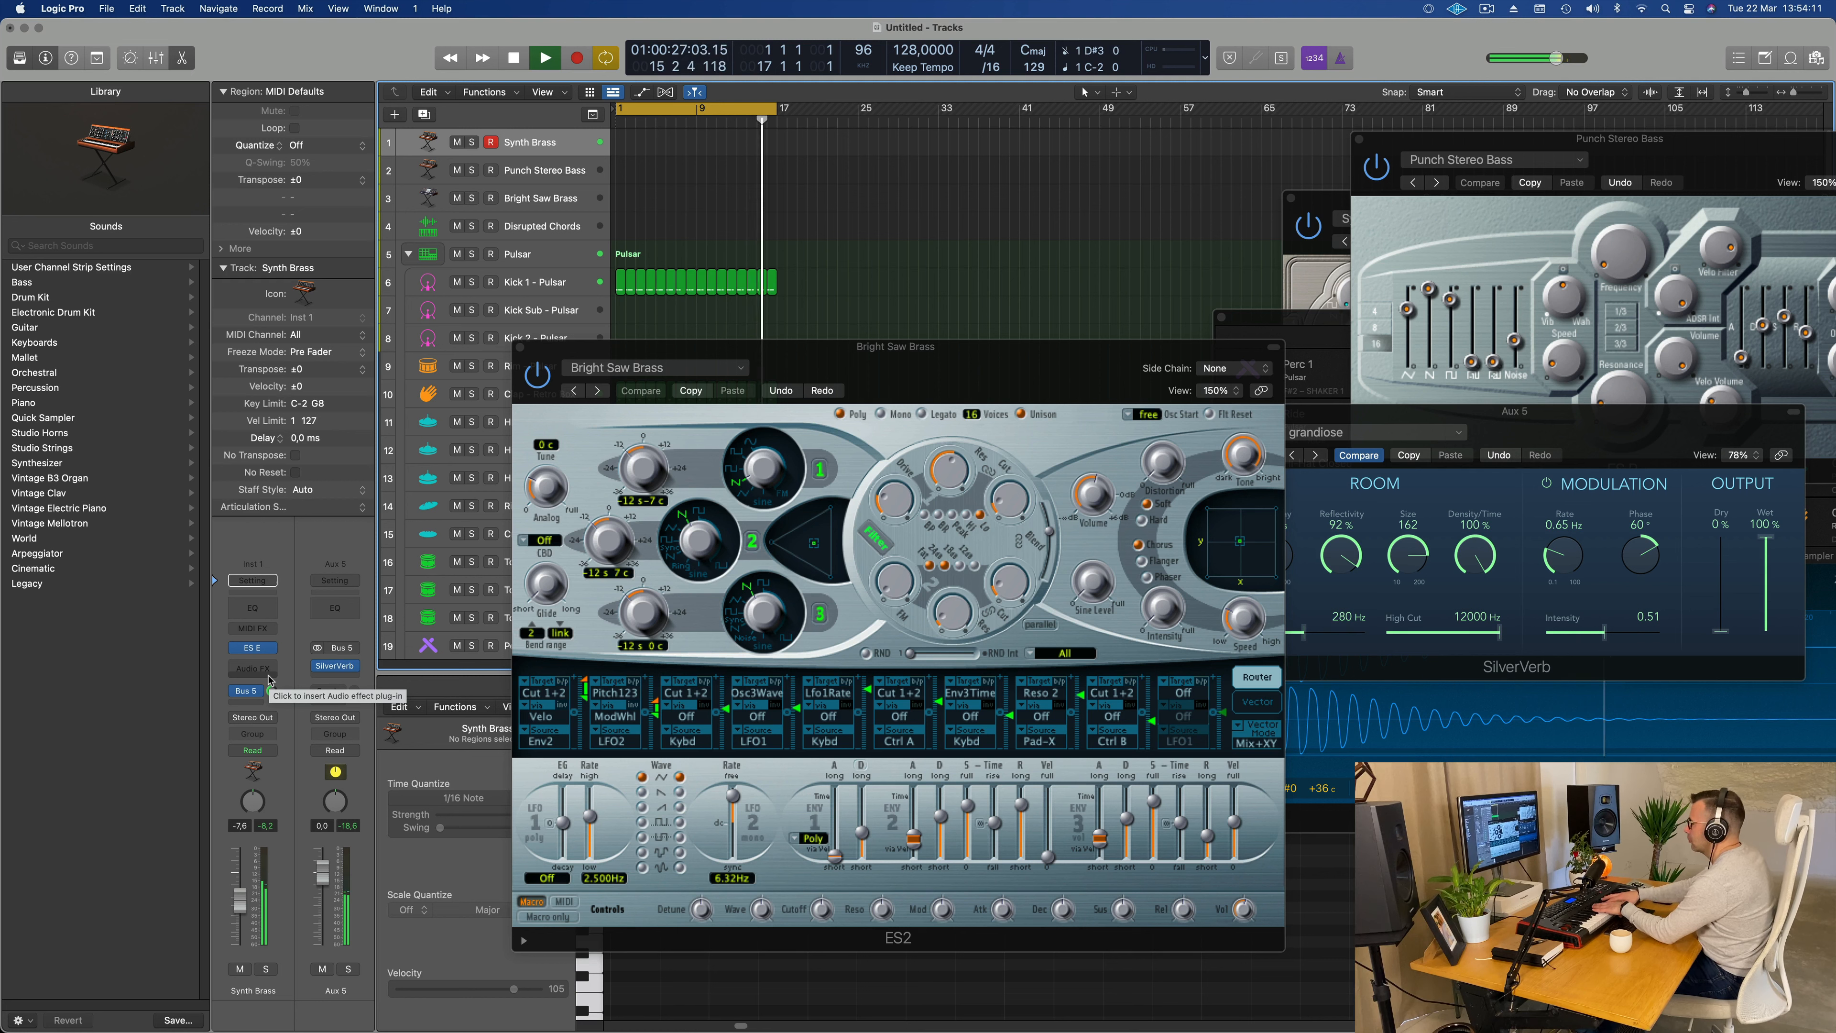
# Step: Record a MIDI part of about 13 bars on the Synth Brass track over the looping Pulsar beat
pyautogui.press('r')
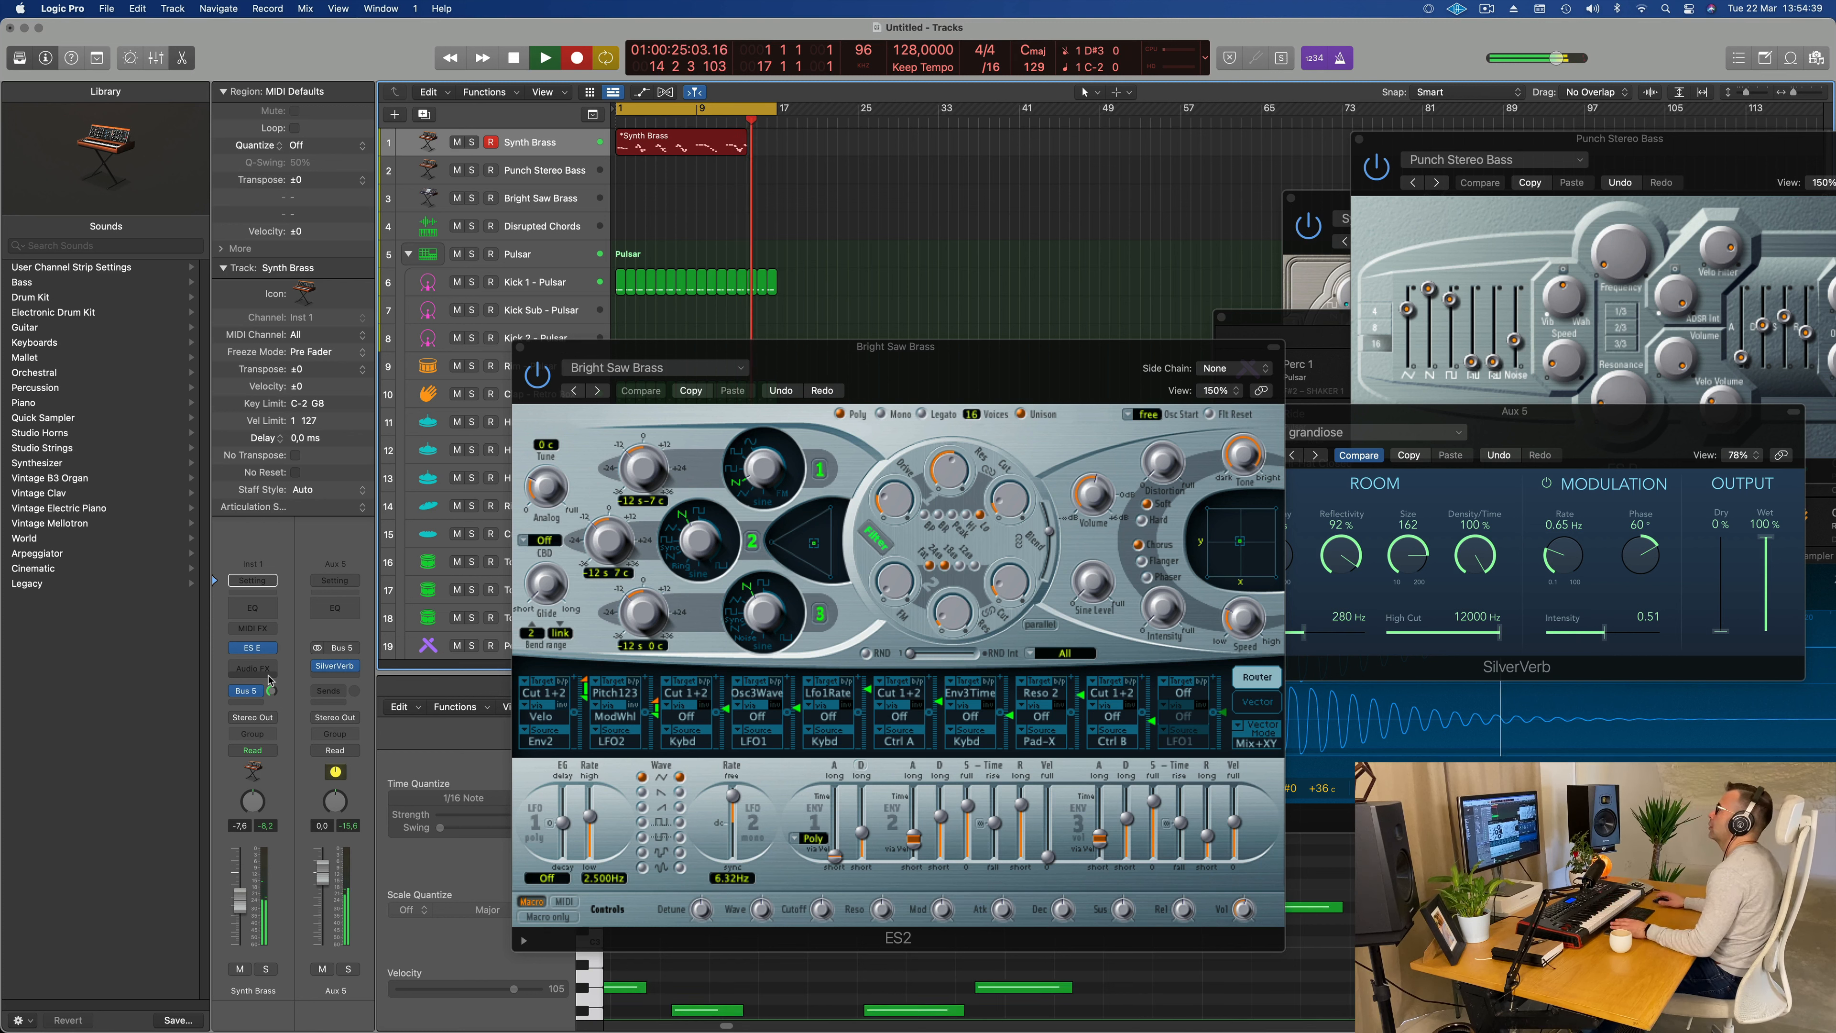
pyautogui.press('space')
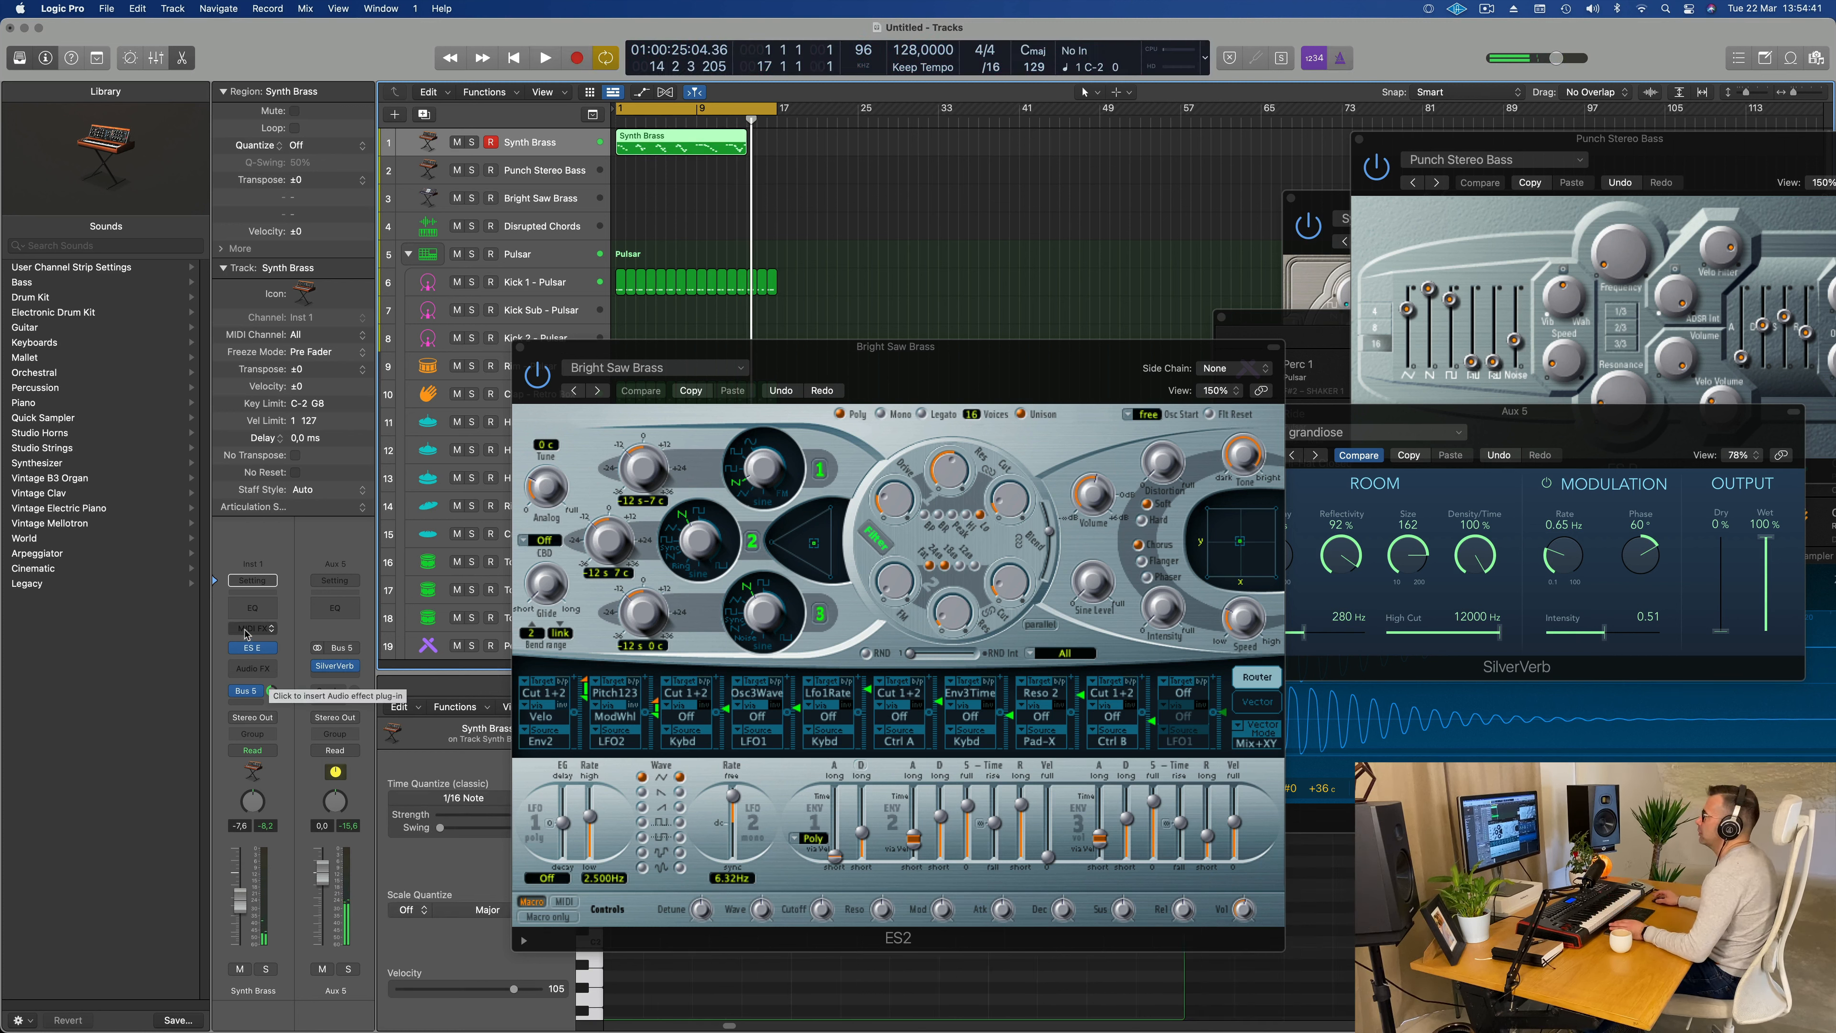
# Step: Move the ES2 window aside, open the Synth Brass region in the Piano Roll and quantize all its notes to 1/16
pyautogui.moveTo(890, 341); pyautogui.dragTo(1572, 193)
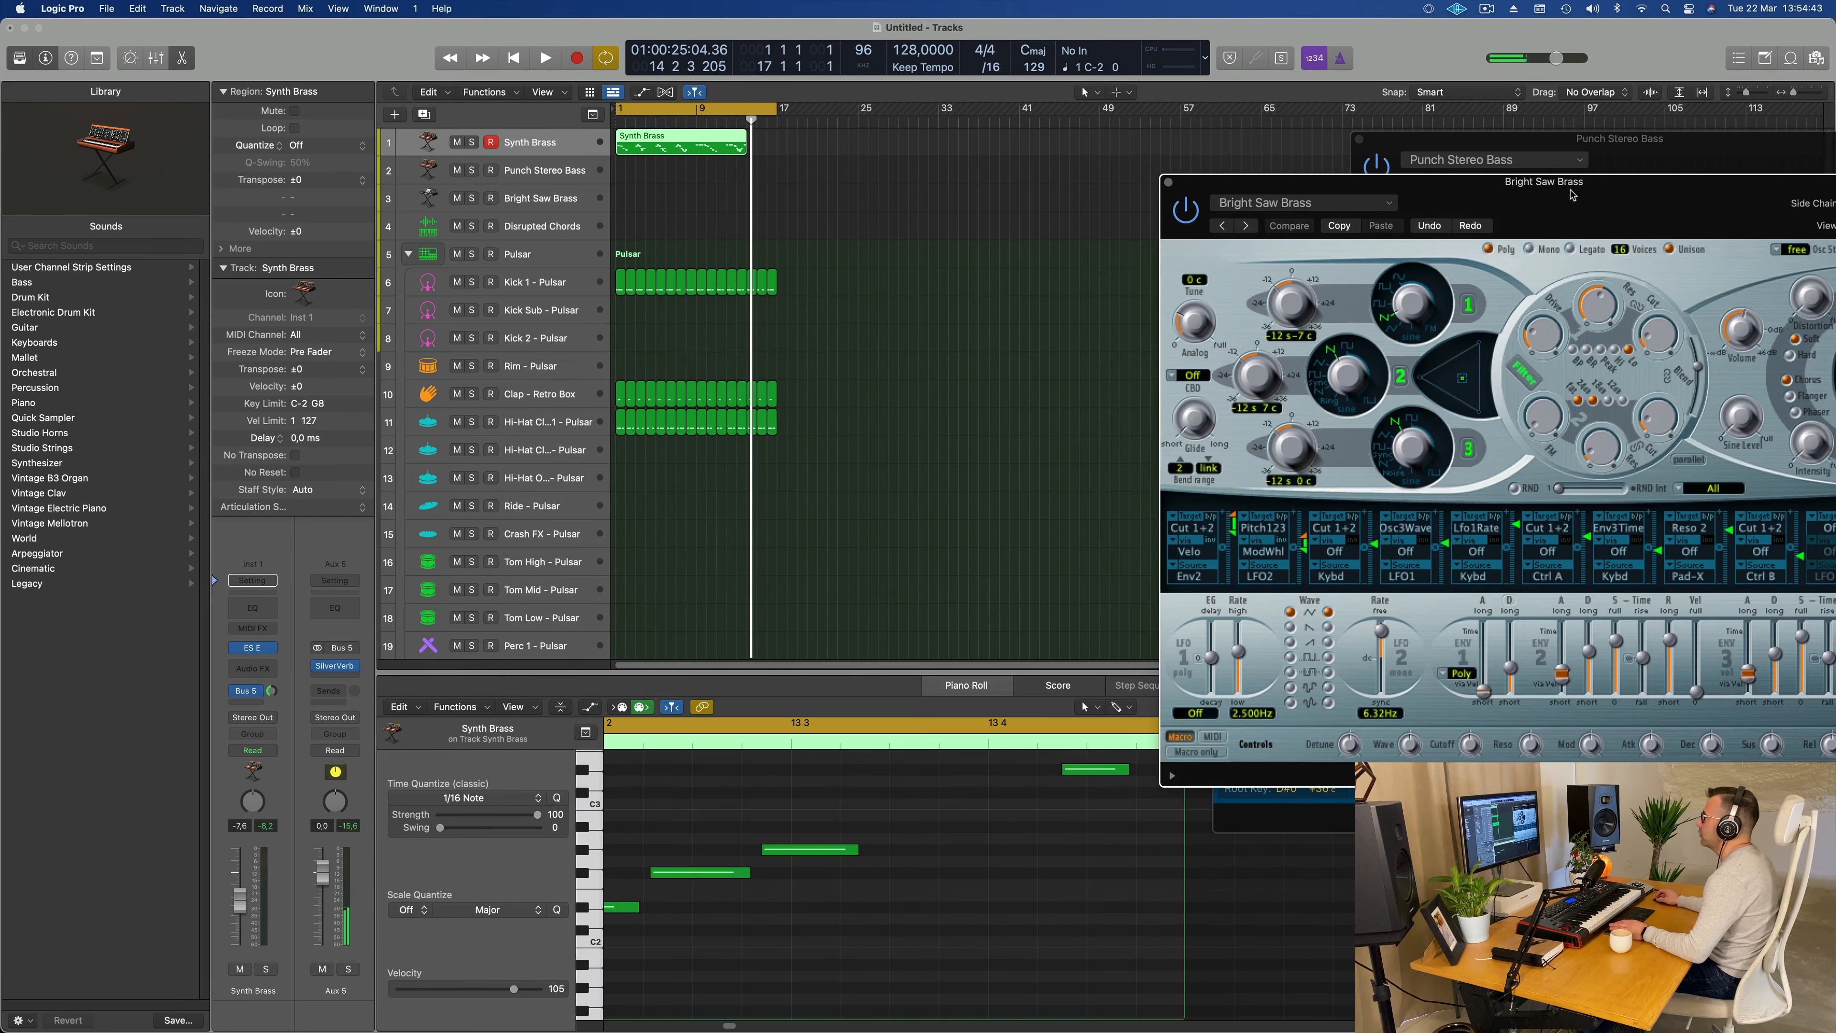
pyautogui.press('p')
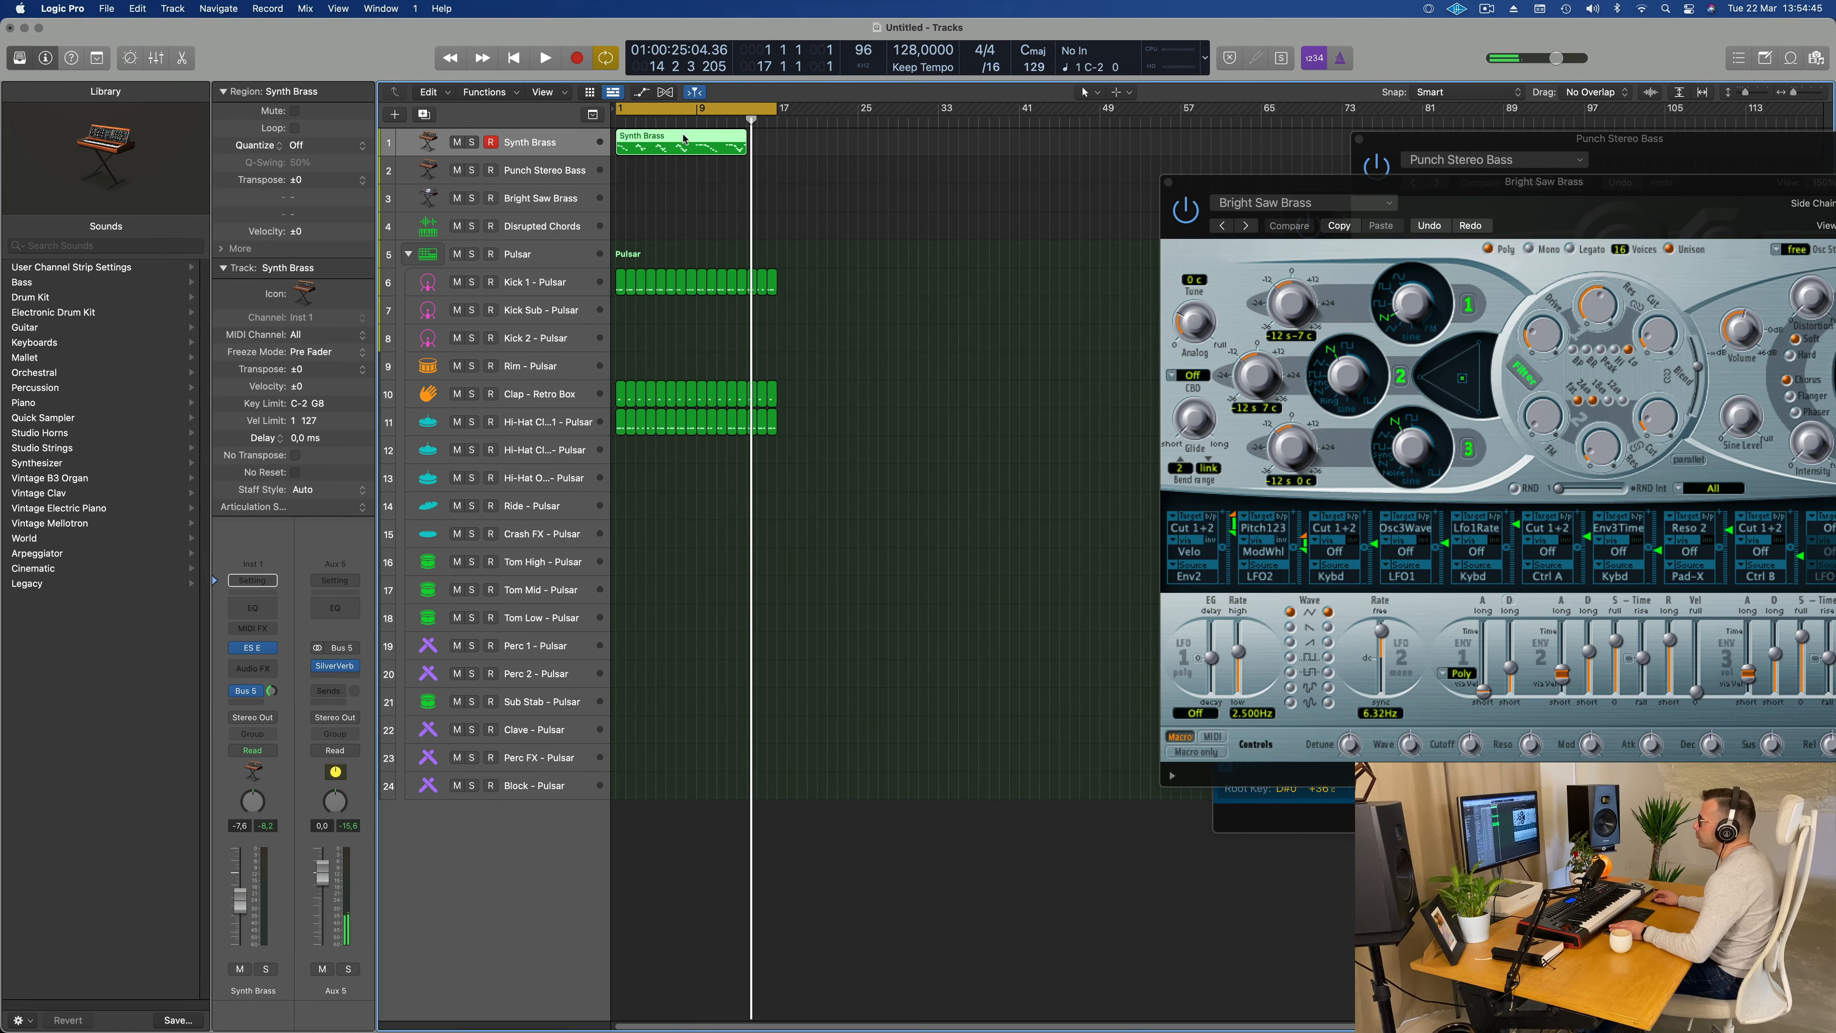
pyautogui.doubleClick(684, 138)
pyautogui.scroll(-5, 806, 857)
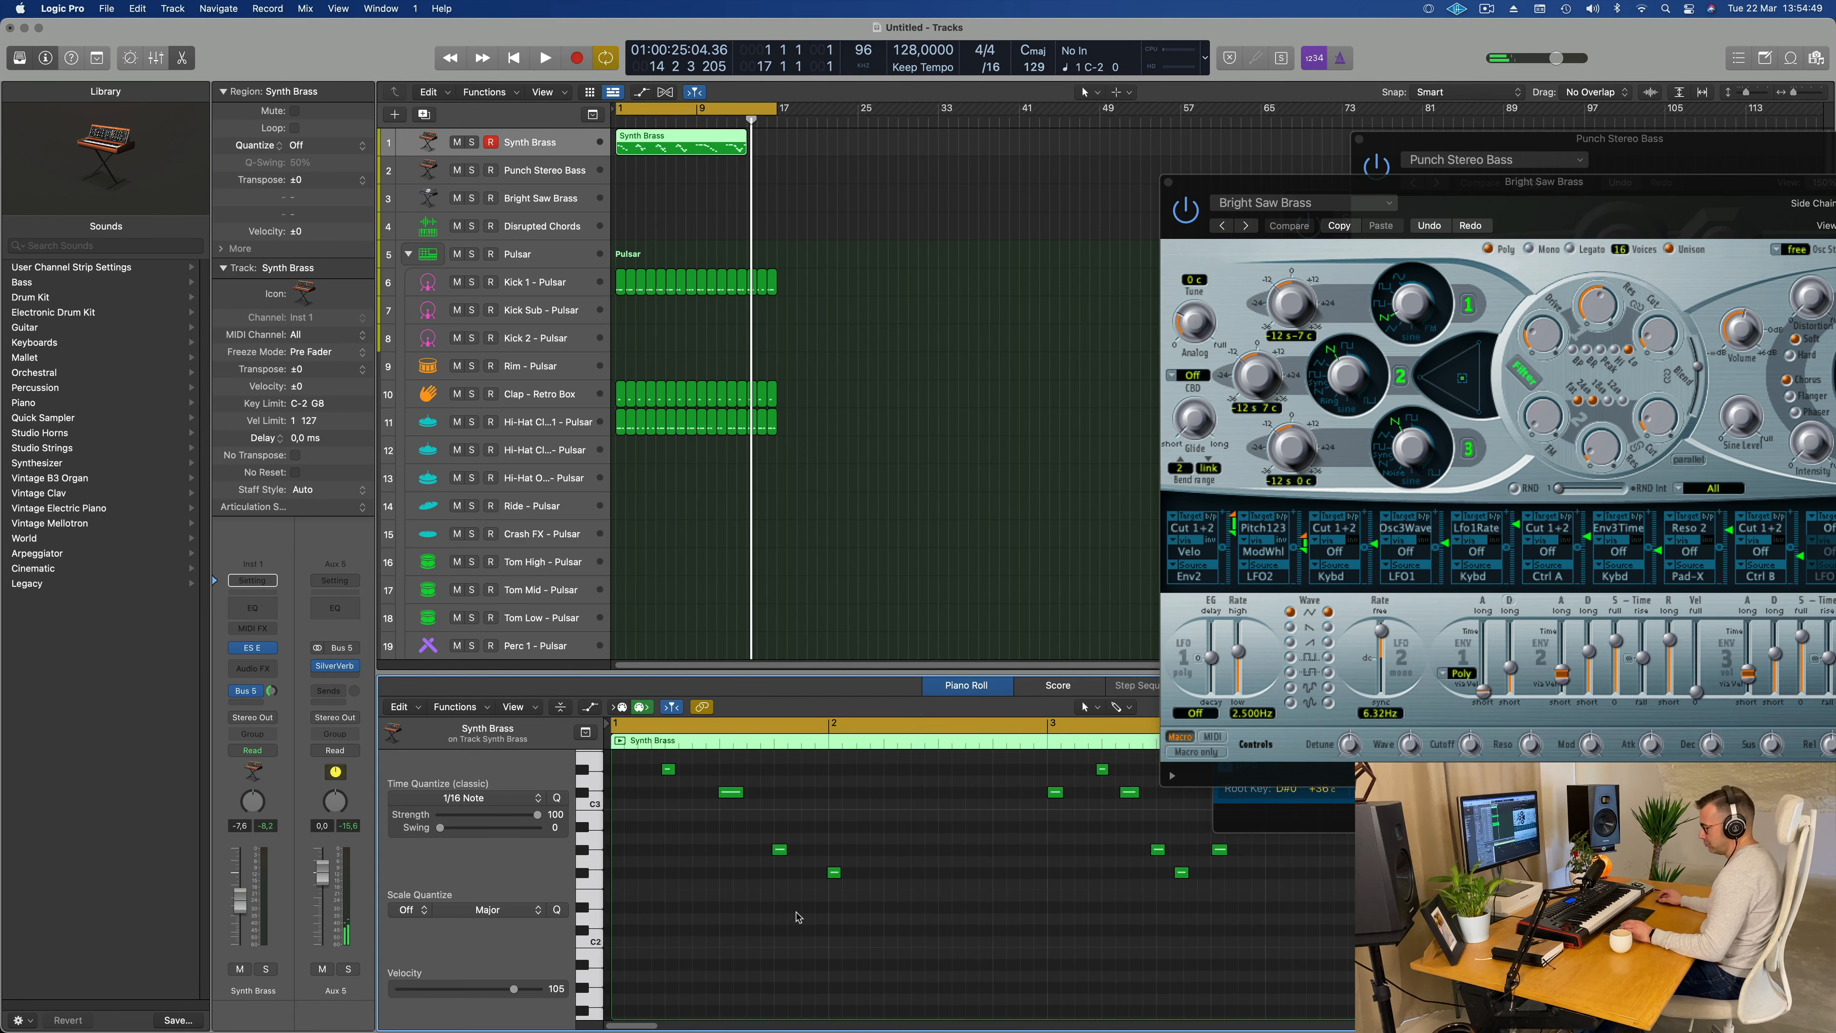
pyautogui.press('super+a')
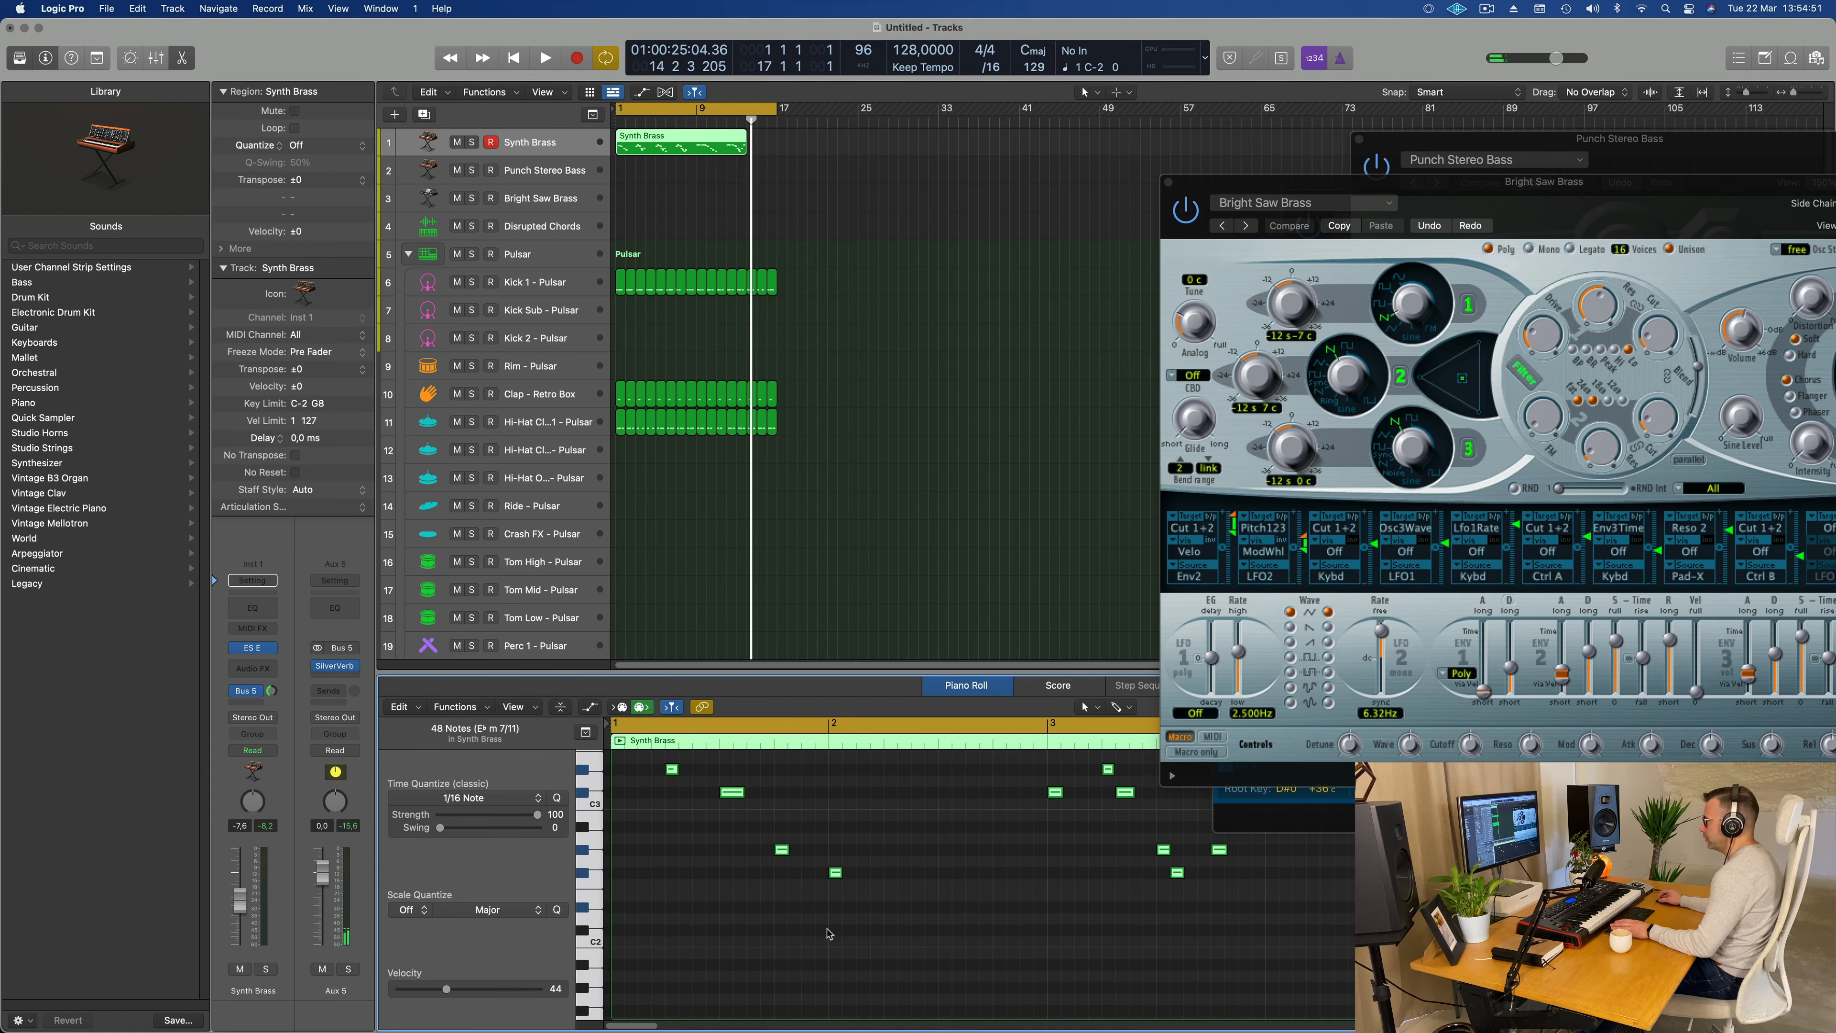
# Step: Play the quantized Synth Brass region from the beginning and check the note timing in its opening bars
pyautogui.press('space')
pyautogui.scroll(-4, 822, 940)
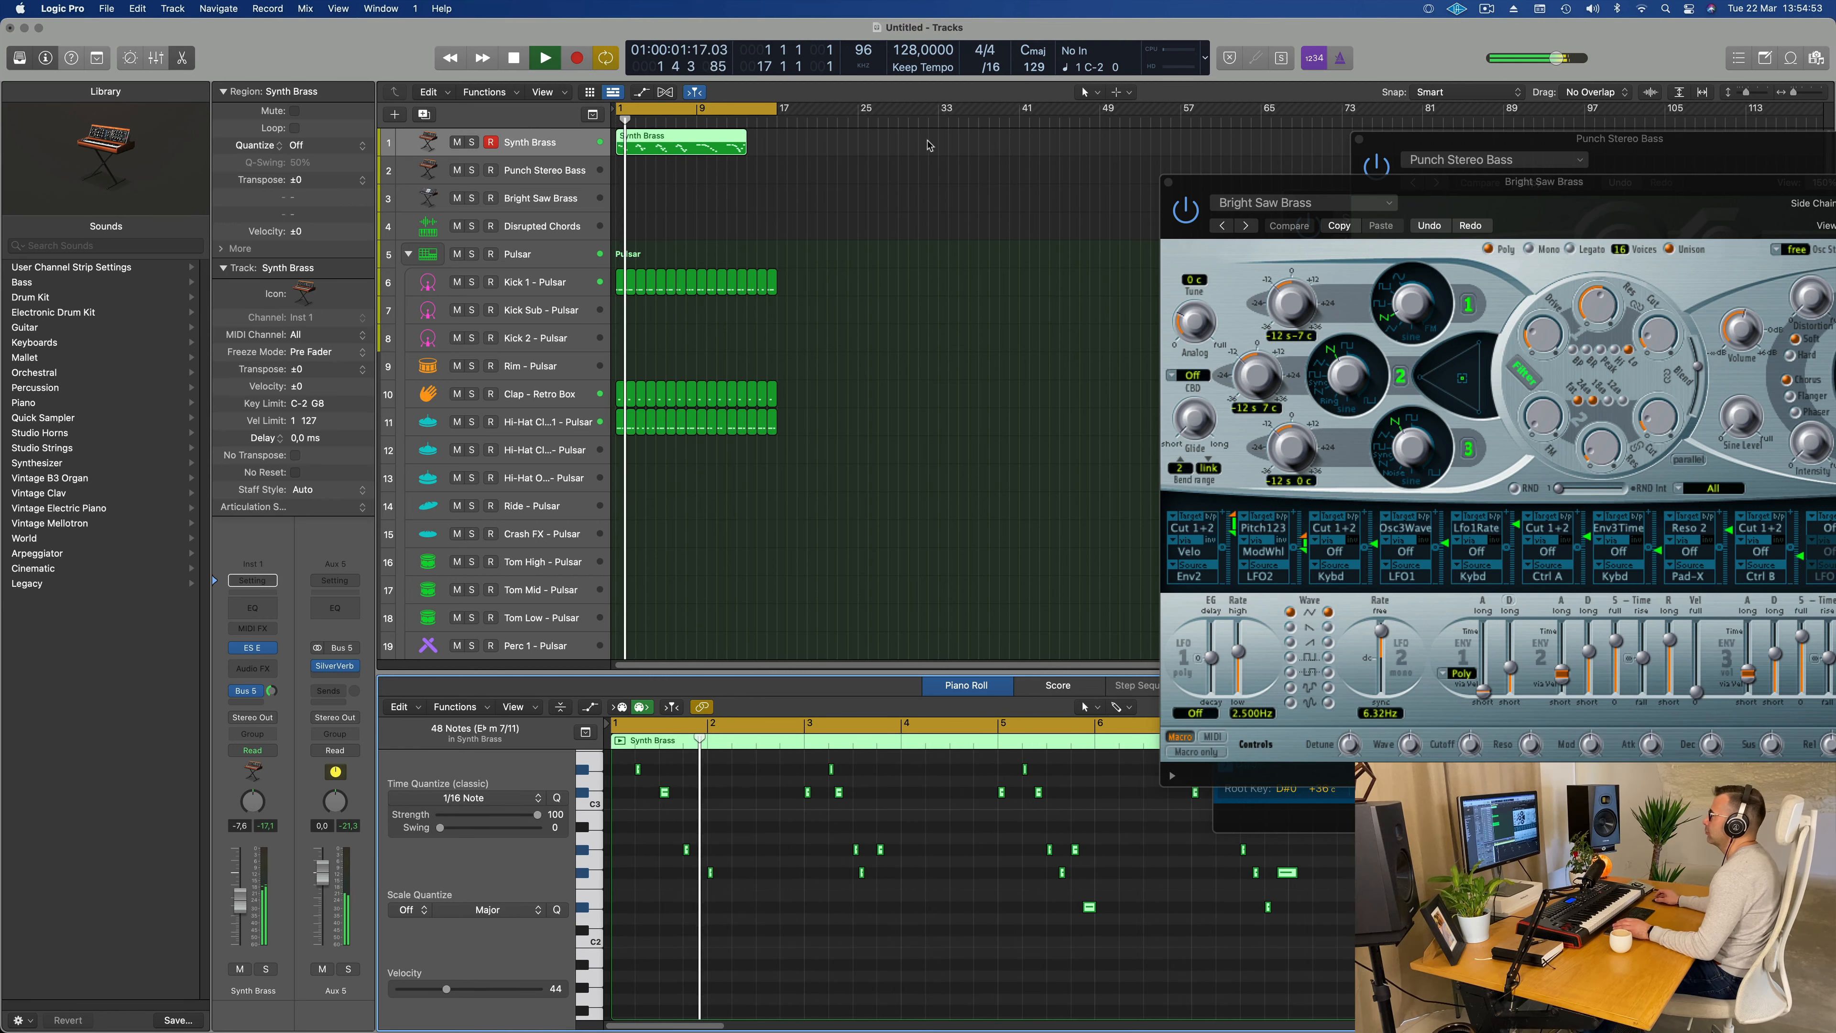
pyautogui.press('Return')
pyautogui.click(325, 880)
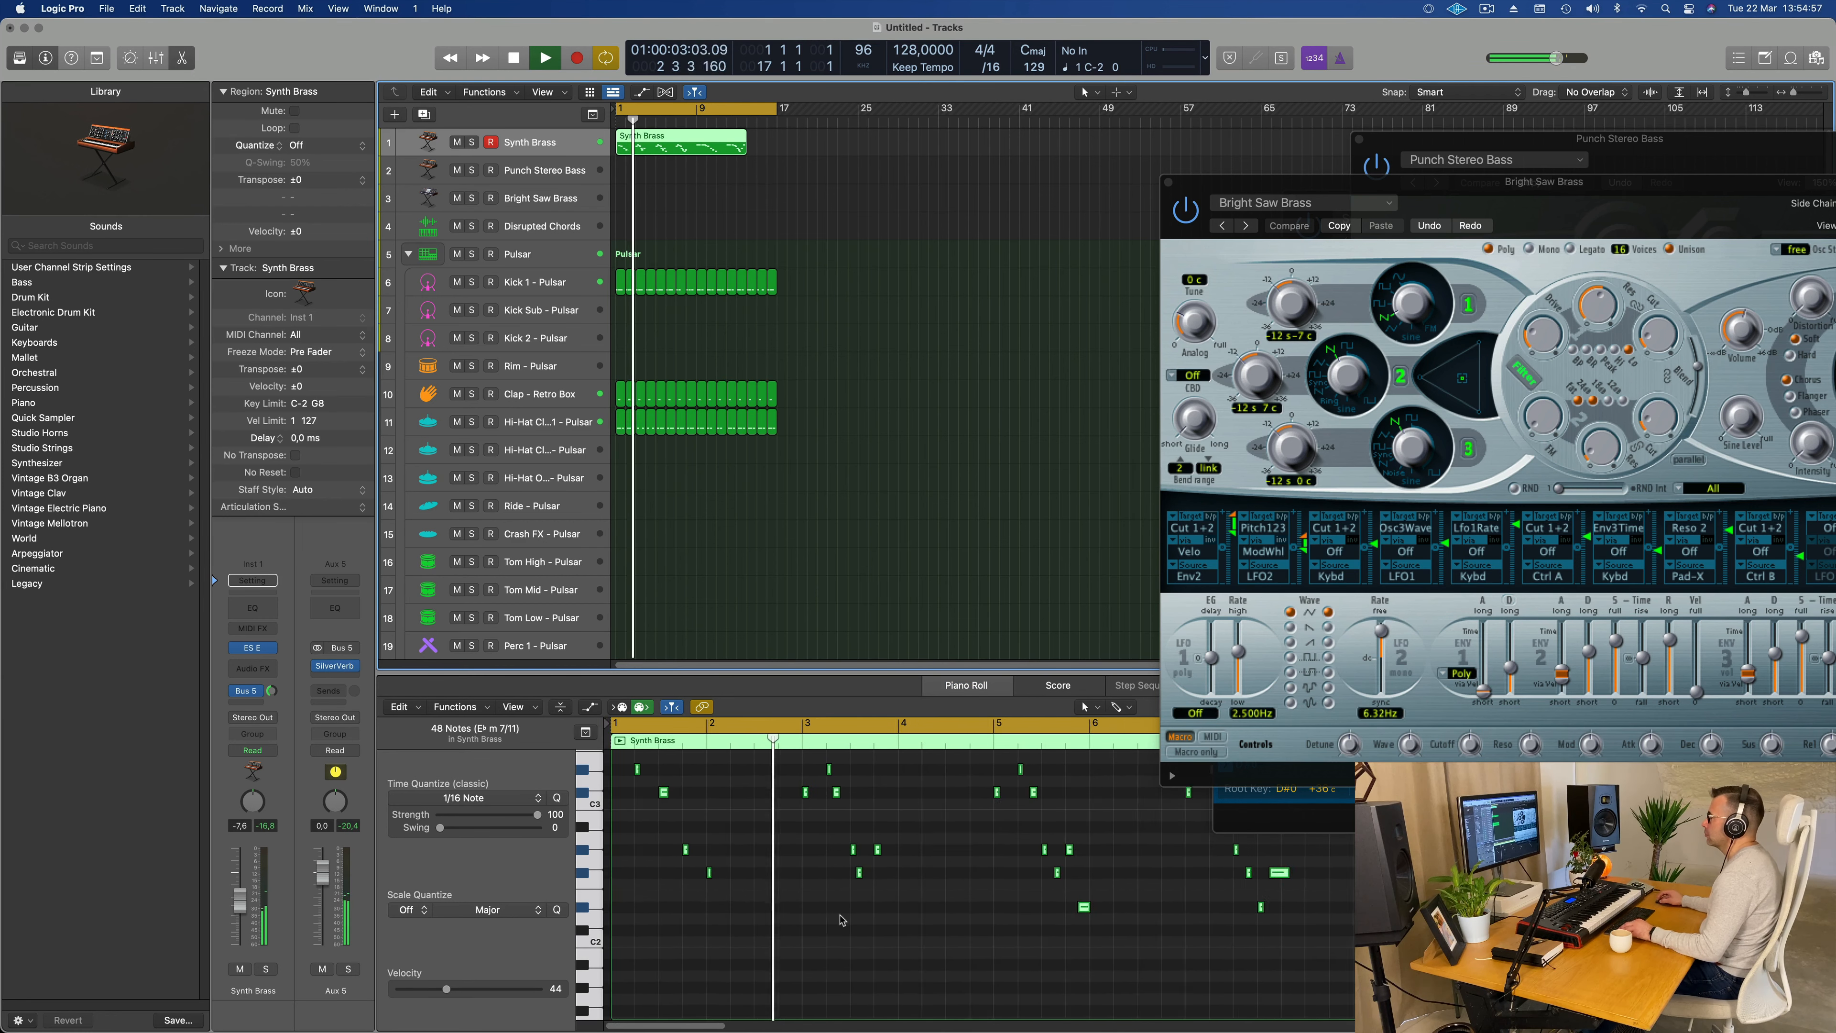
pyautogui.scroll(-1, 840, 920)
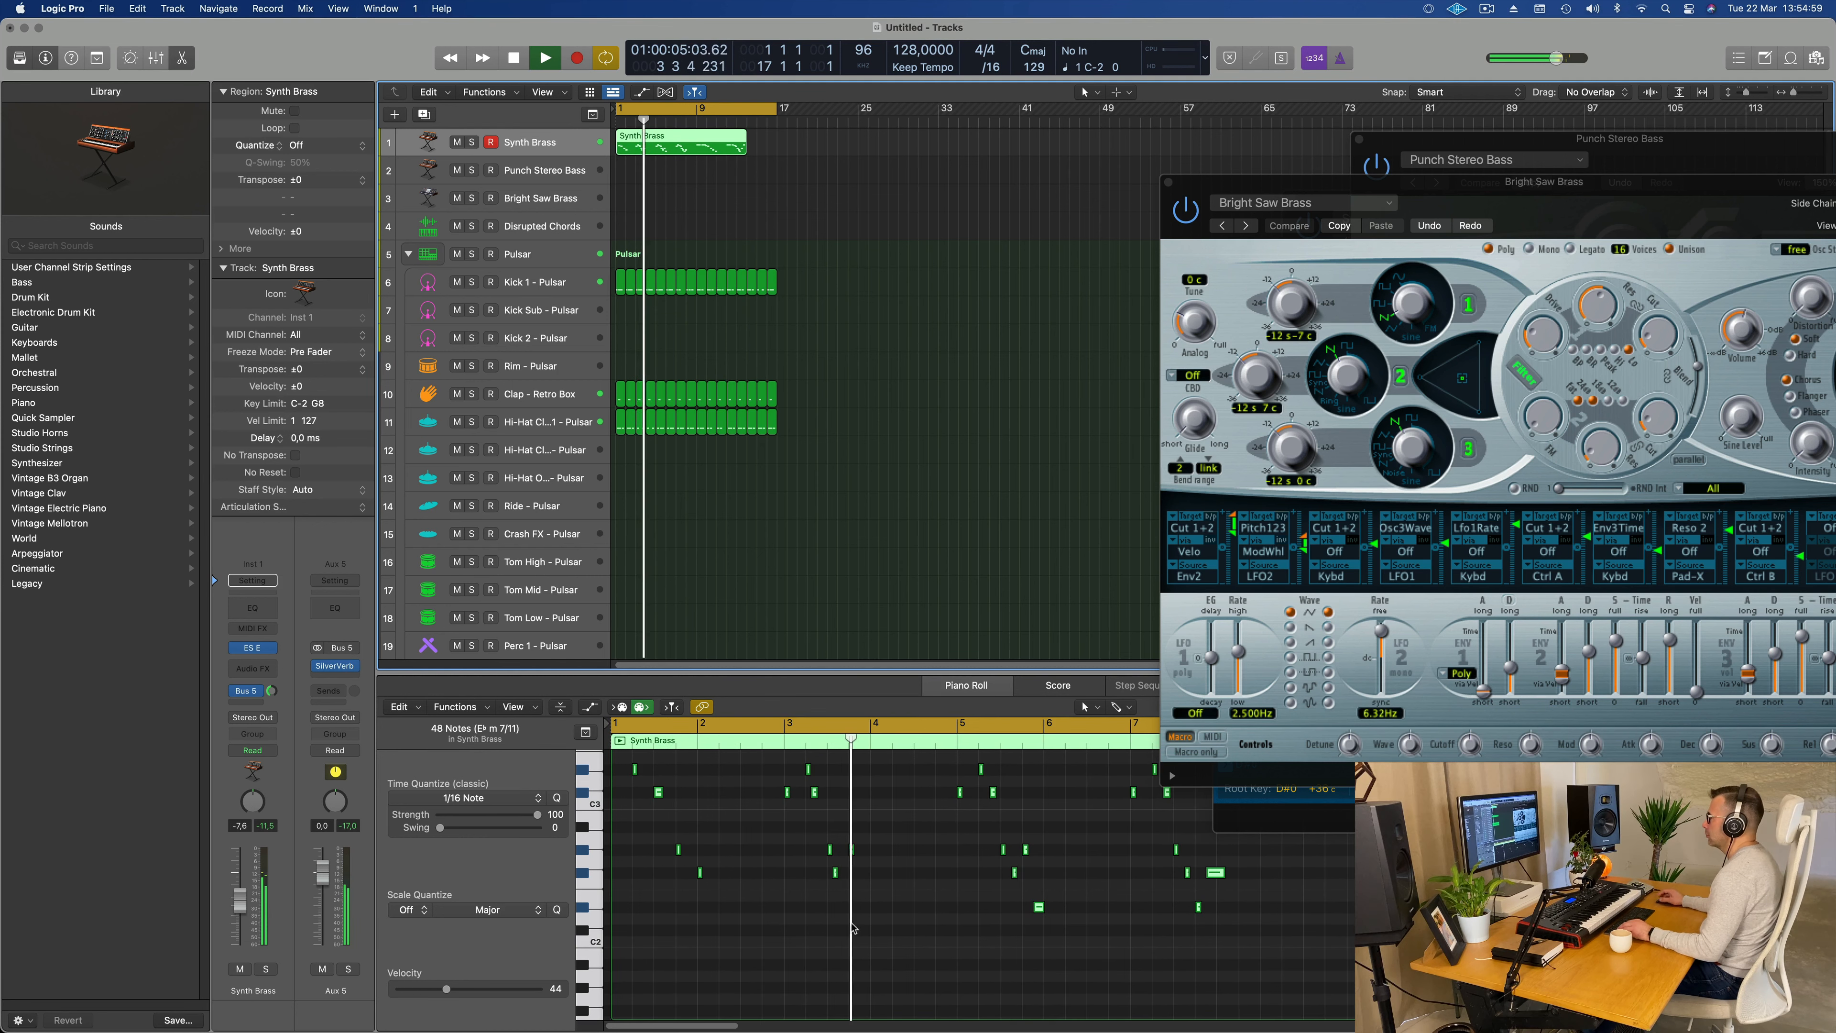
pyautogui.scroll(5, 786, 909)
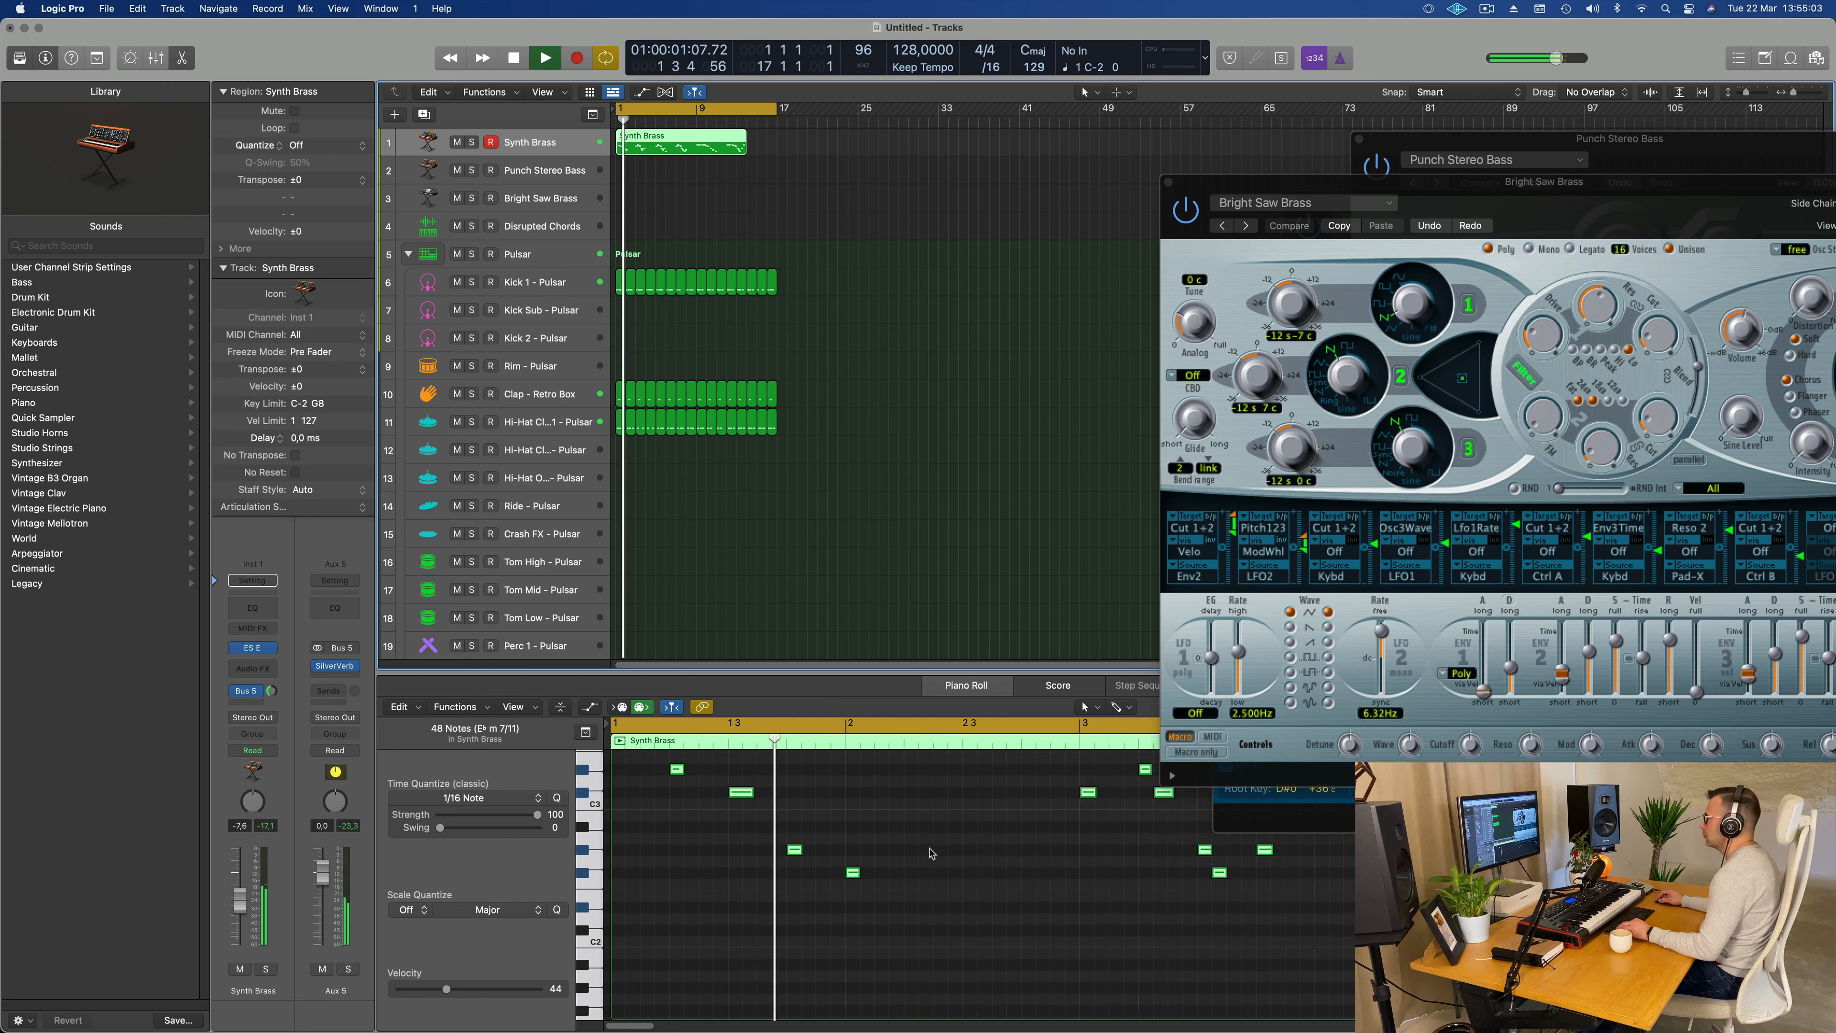
pyautogui.scroll(-1, 1023, 811)
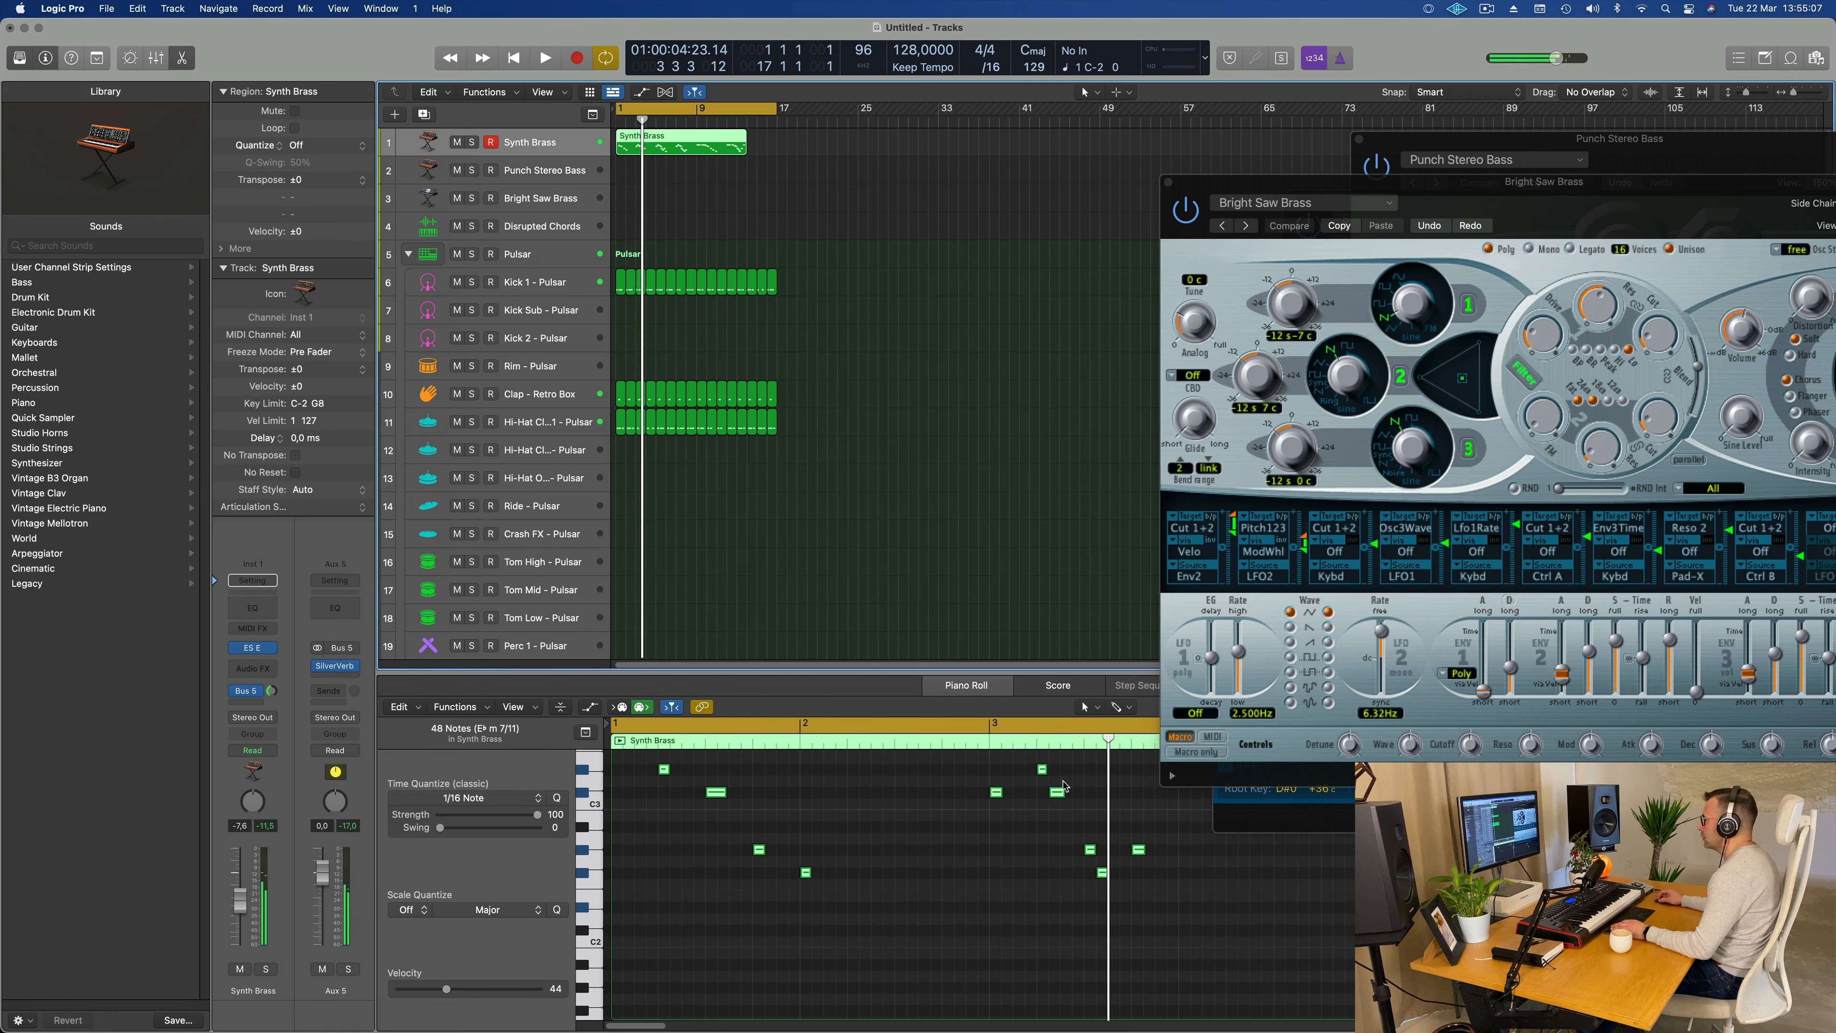
# Step: Shift the second of the two equally pitched upper notes in bar 3 one sixteenth later
pyautogui.moveTo(1077, 784); pyautogui.dragTo(1061, 800)
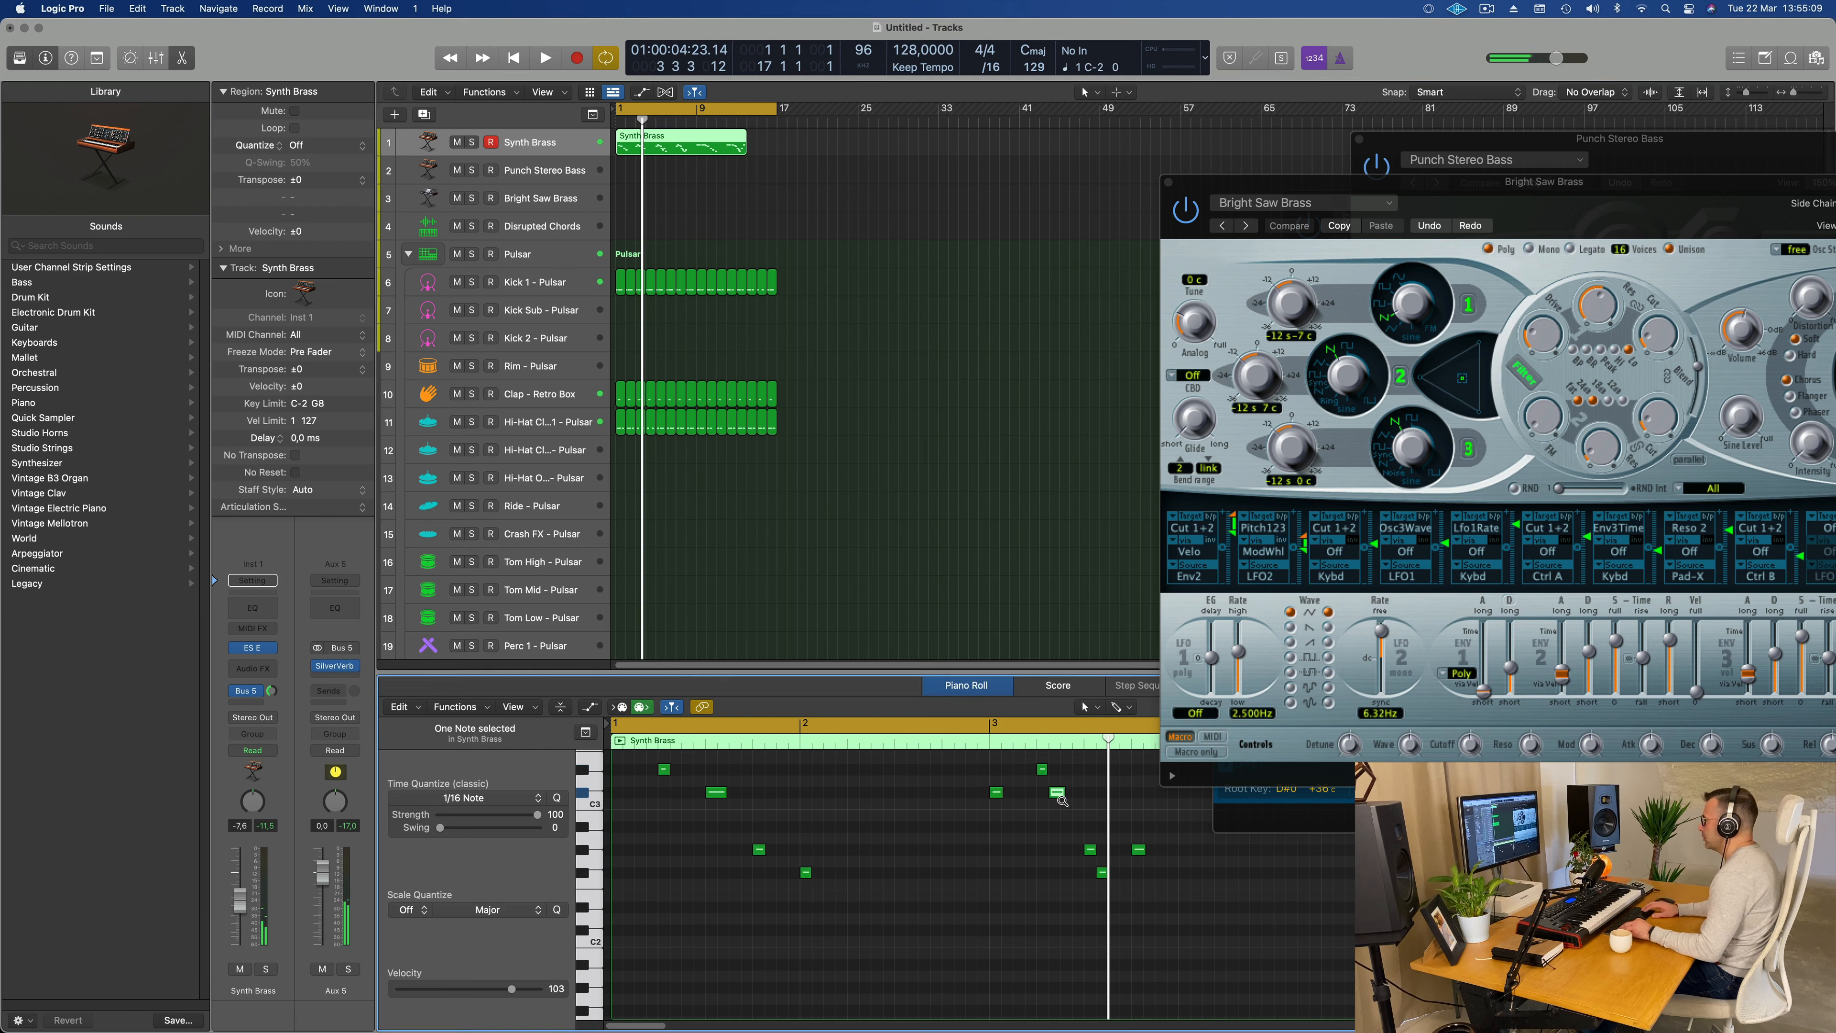
pyautogui.press('Return')
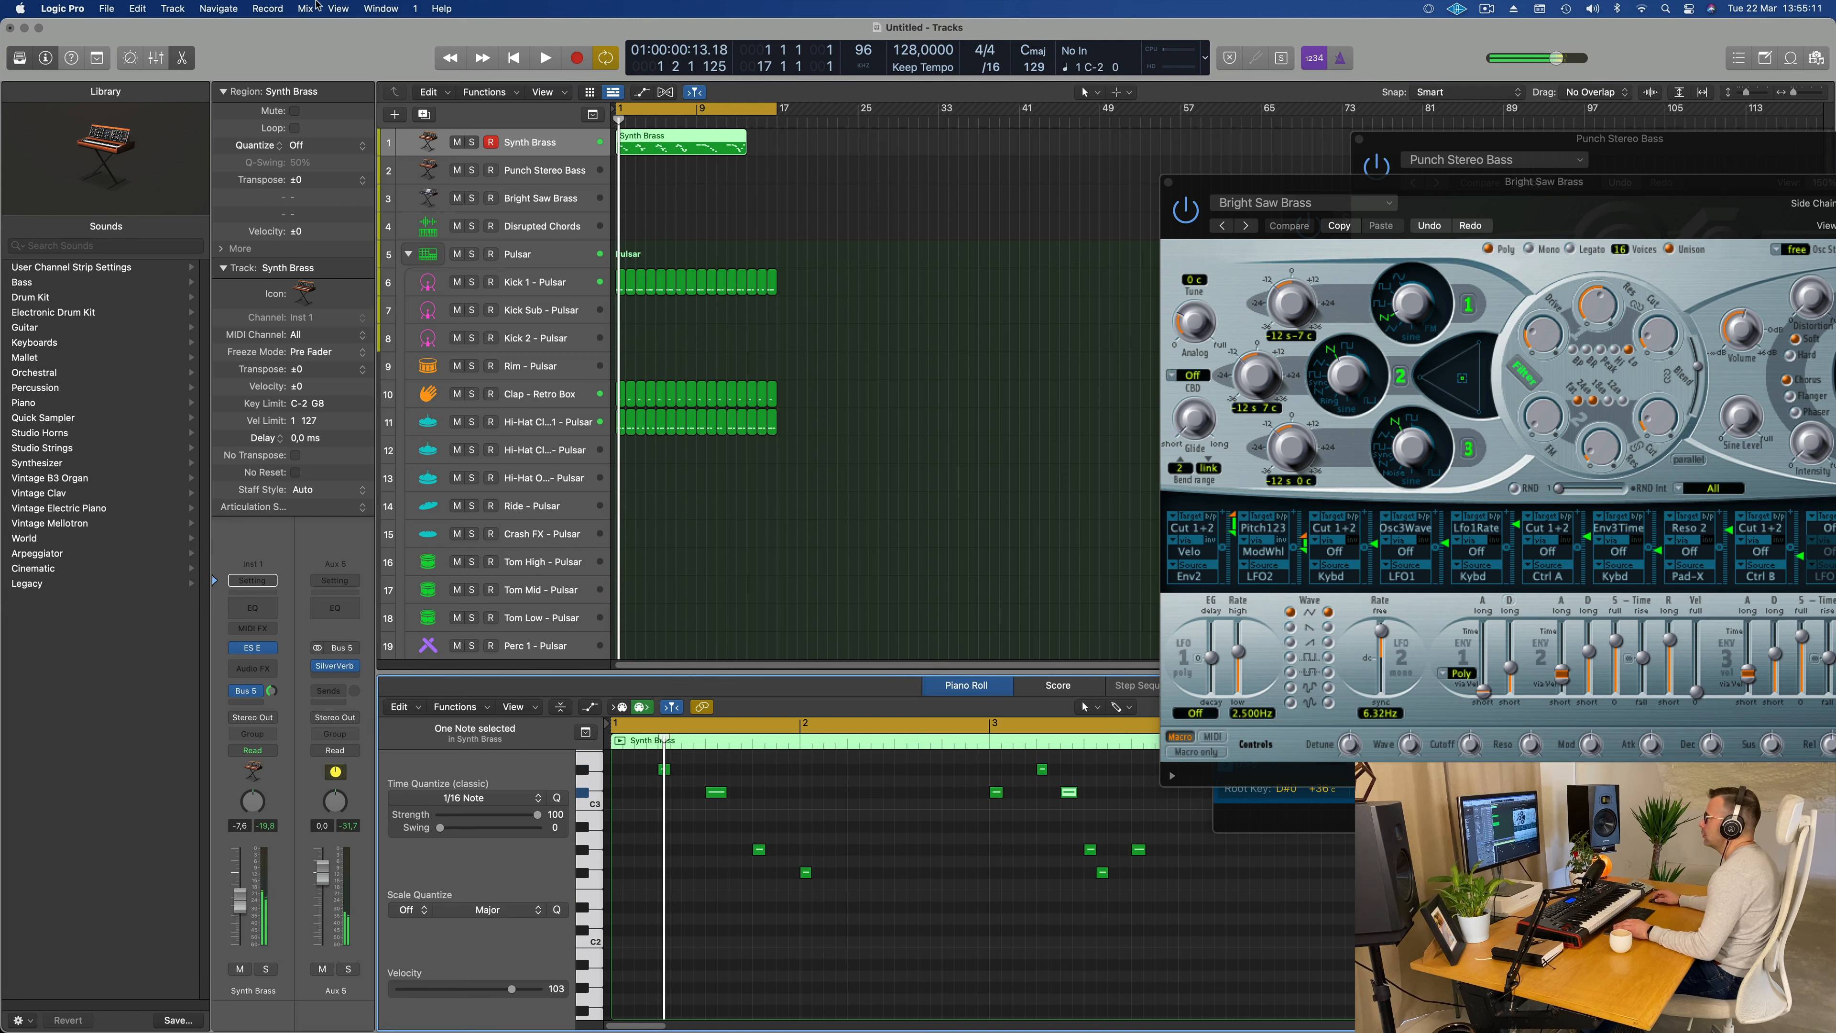
# Step: Set the cycle range to start at bar 3 and play the loop from there
pyautogui.click(619, 108)
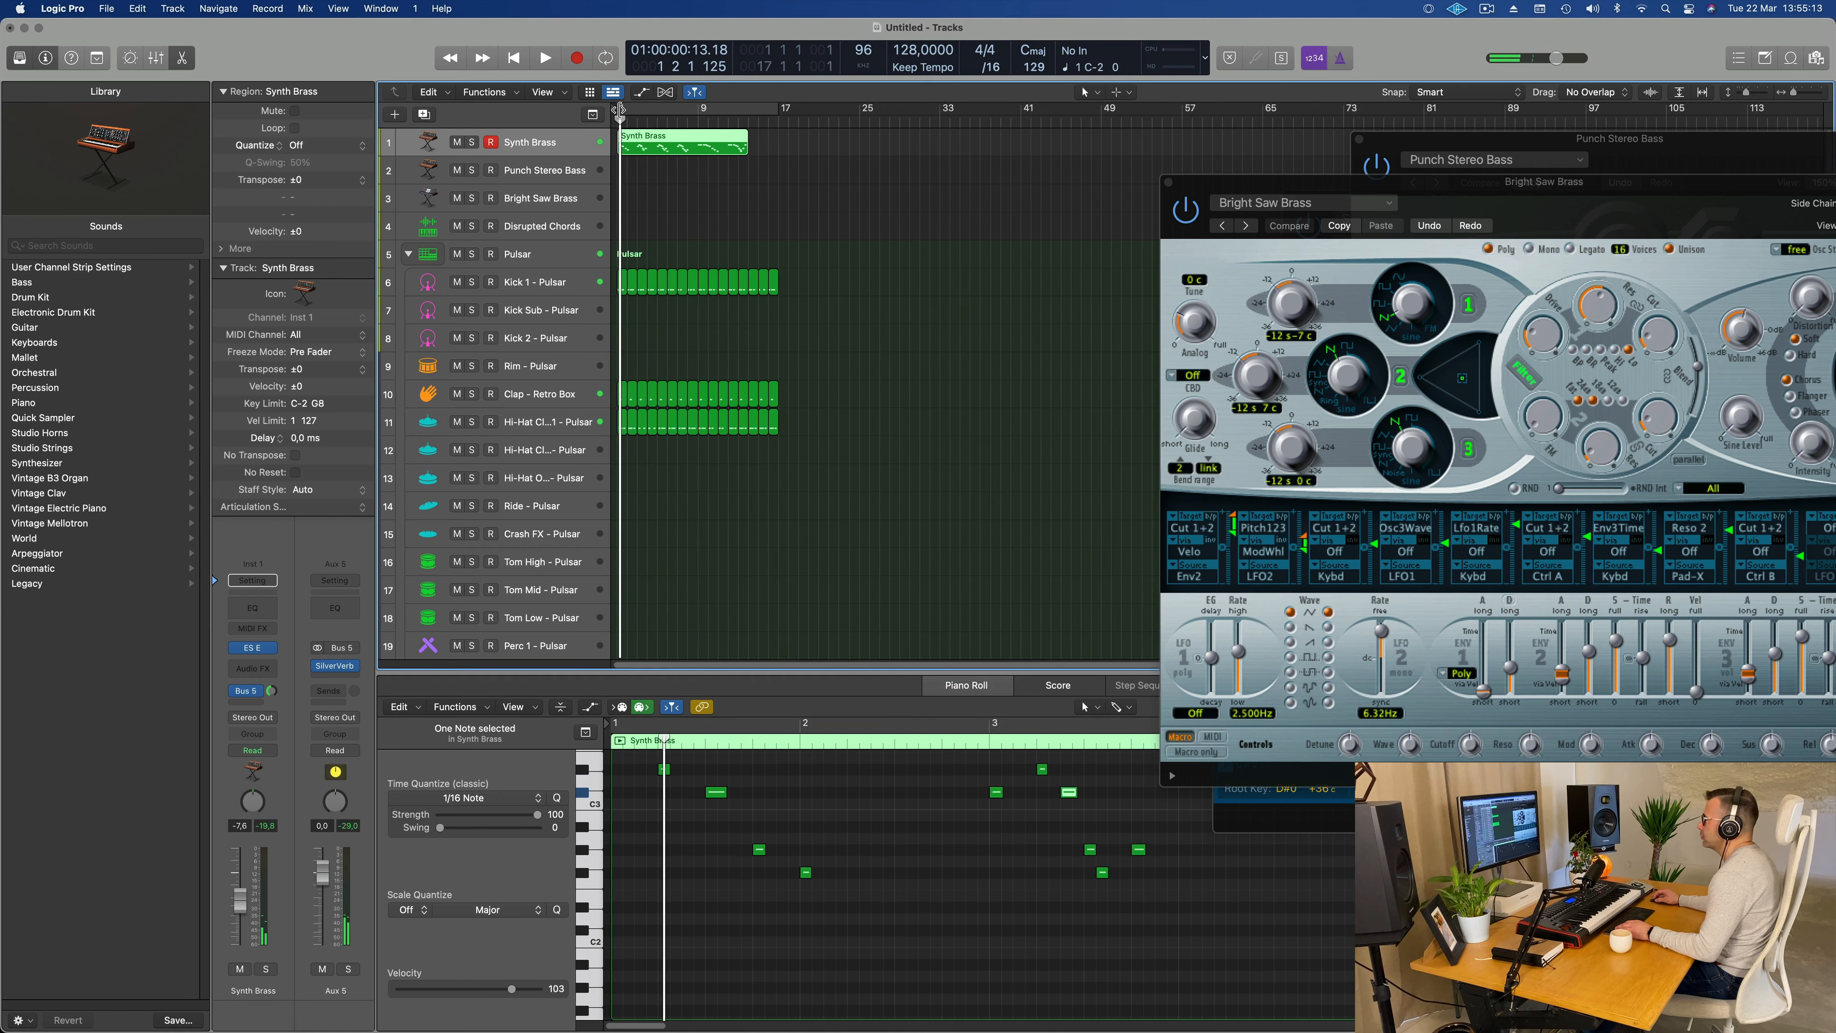
pyautogui.click(643, 110)
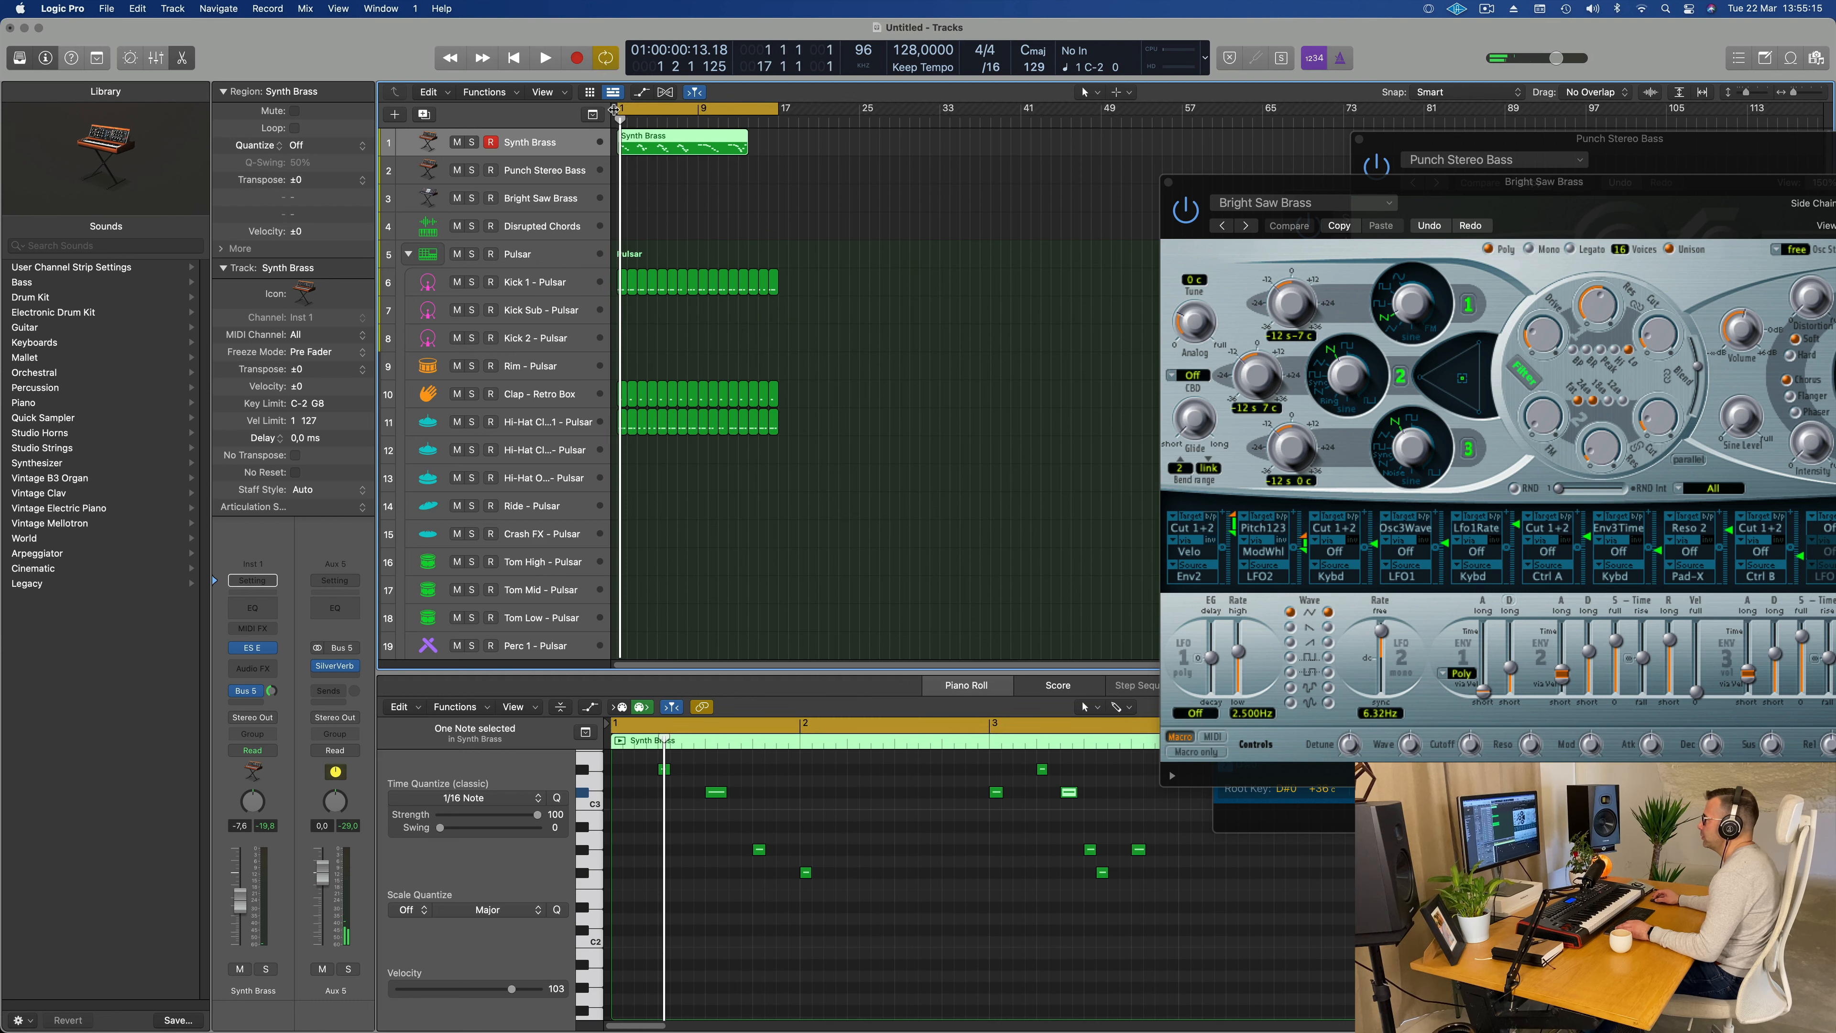
pyautogui.press('super+a')
pyautogui.click(633, 146)
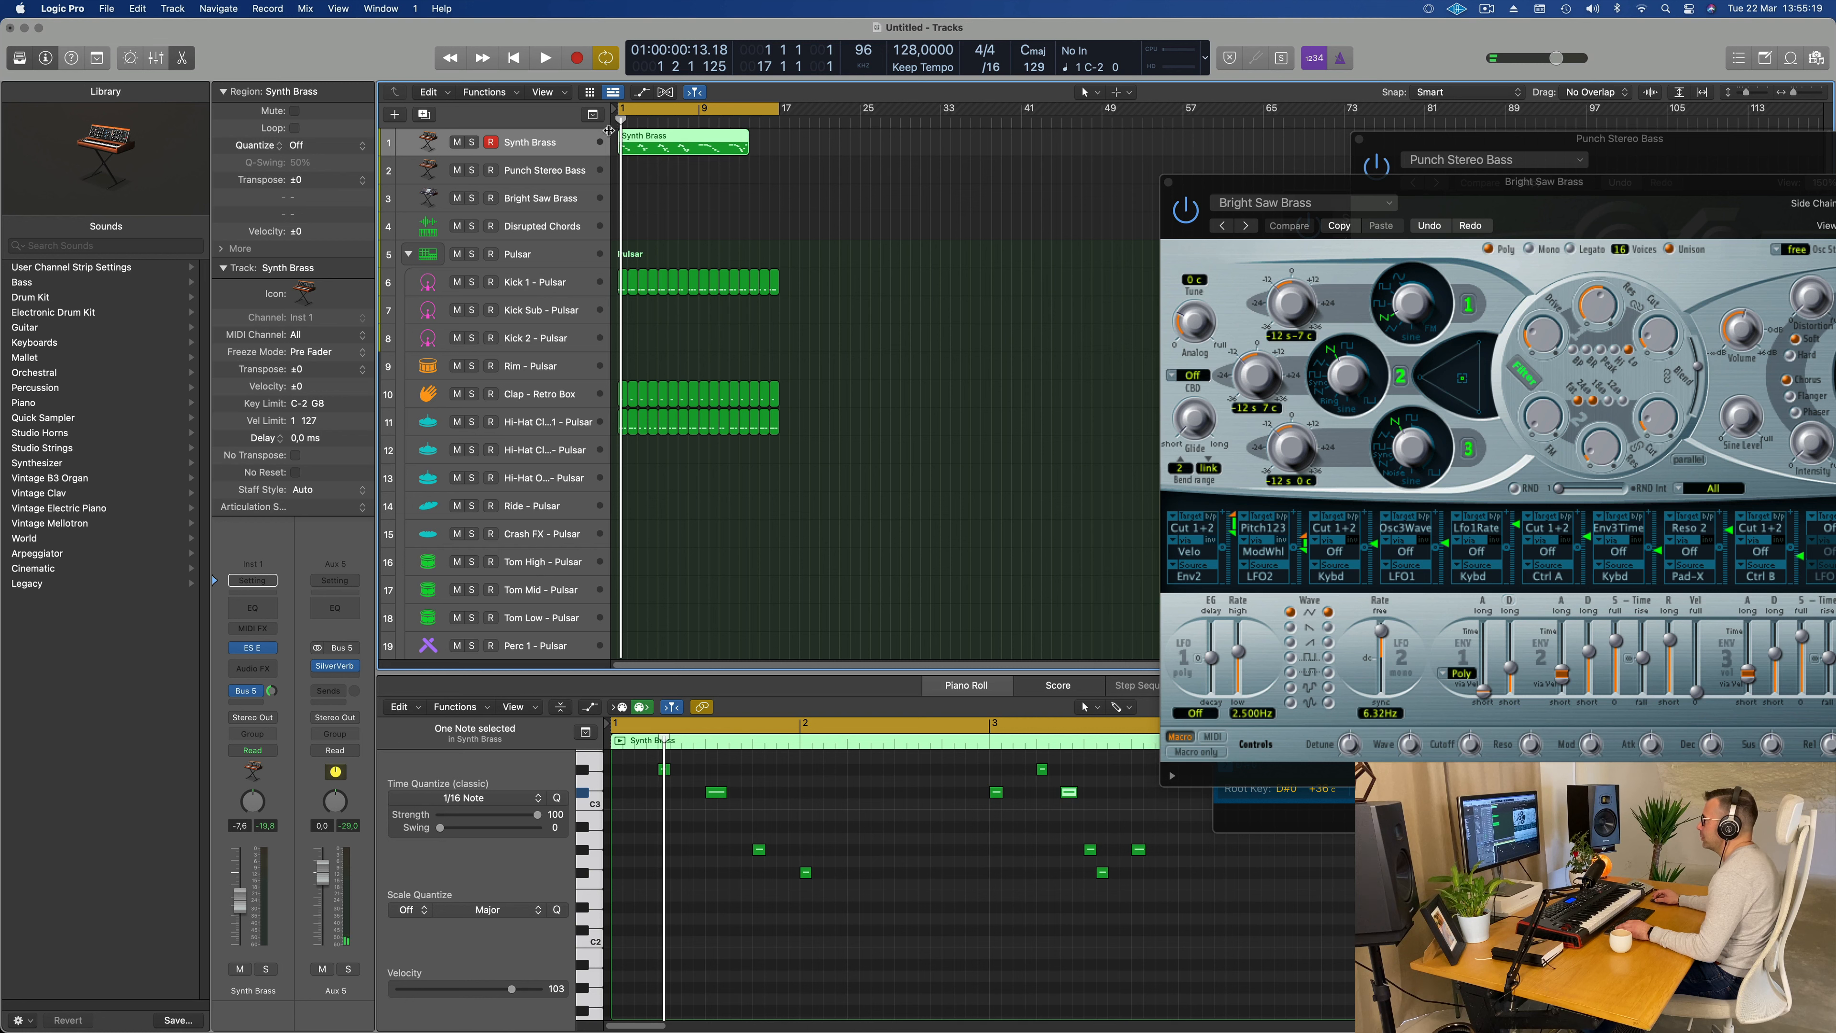
pyautogui.moveTo(619, 110)
pyautogui.mouseDown()
pyautogui.moveTo(662, 109)
pyautogui.moveTo(639, 110)
pyautogui.mouseUp()
pyautogui.press('space')
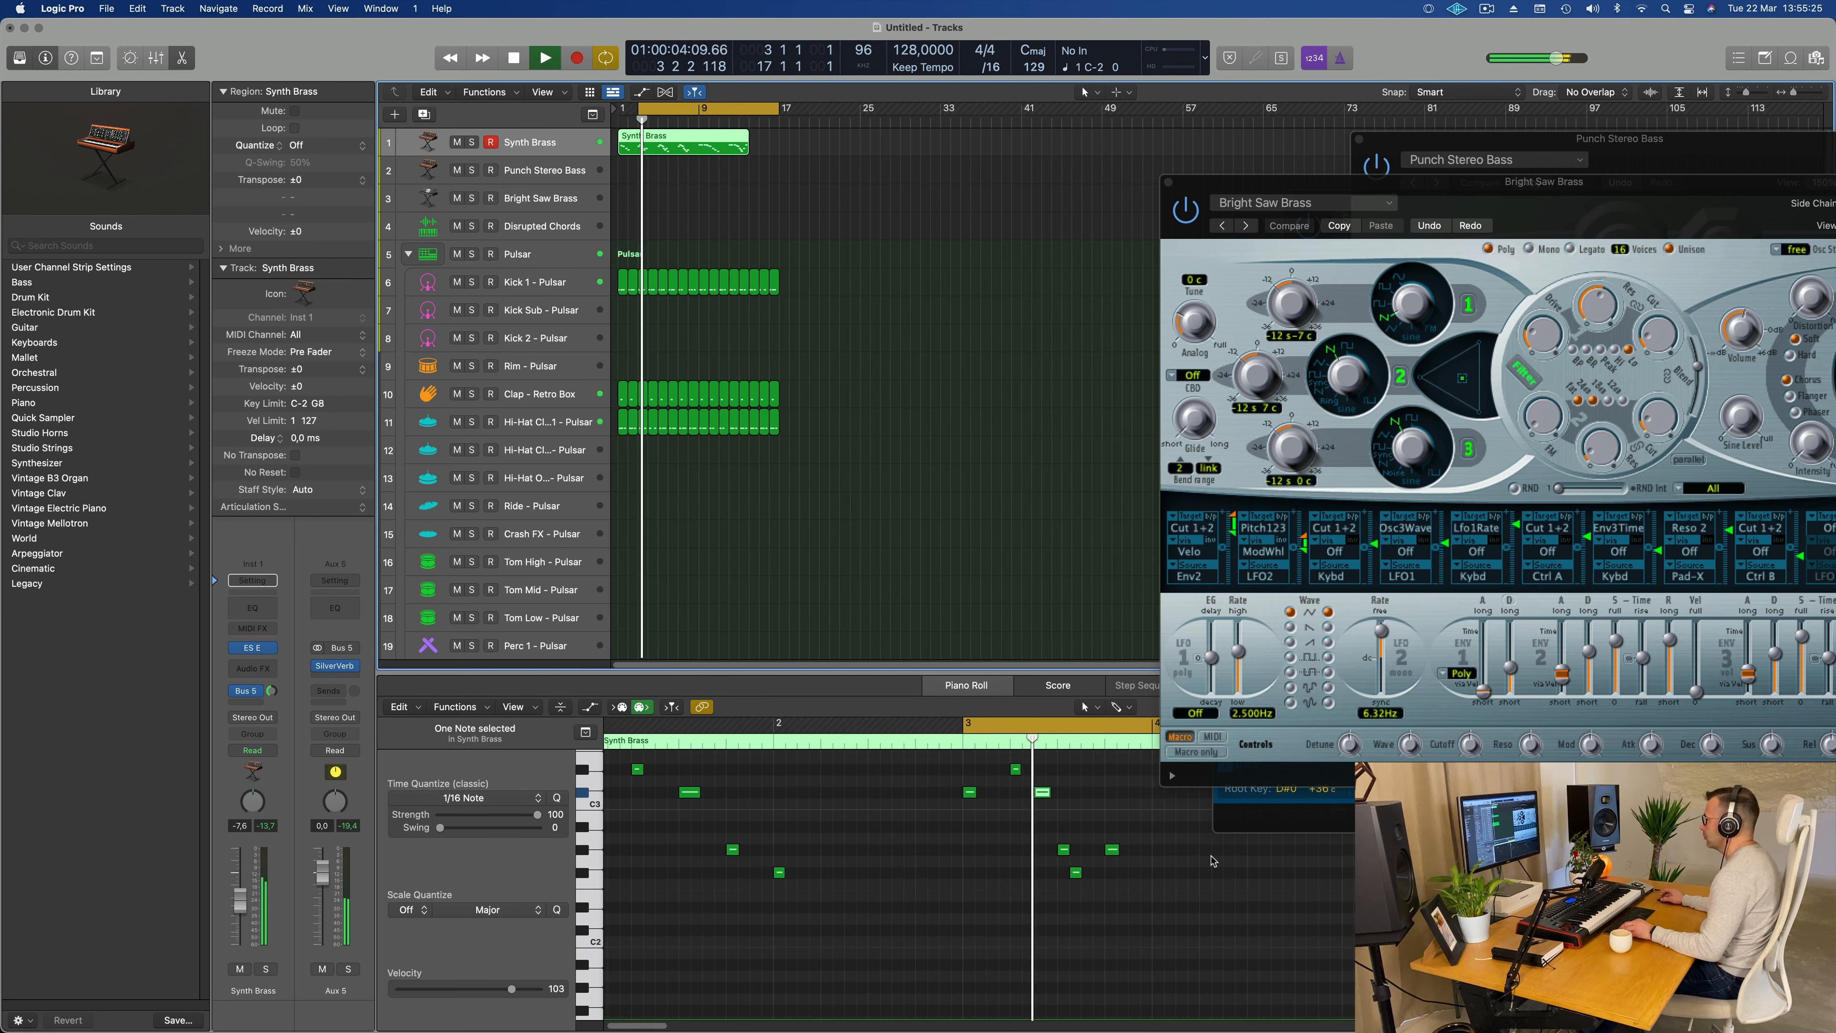
# Step: Shift the three lower notes of bar 3 one sixteenth later and replay the bar
pyautogui.click(1085, 890)
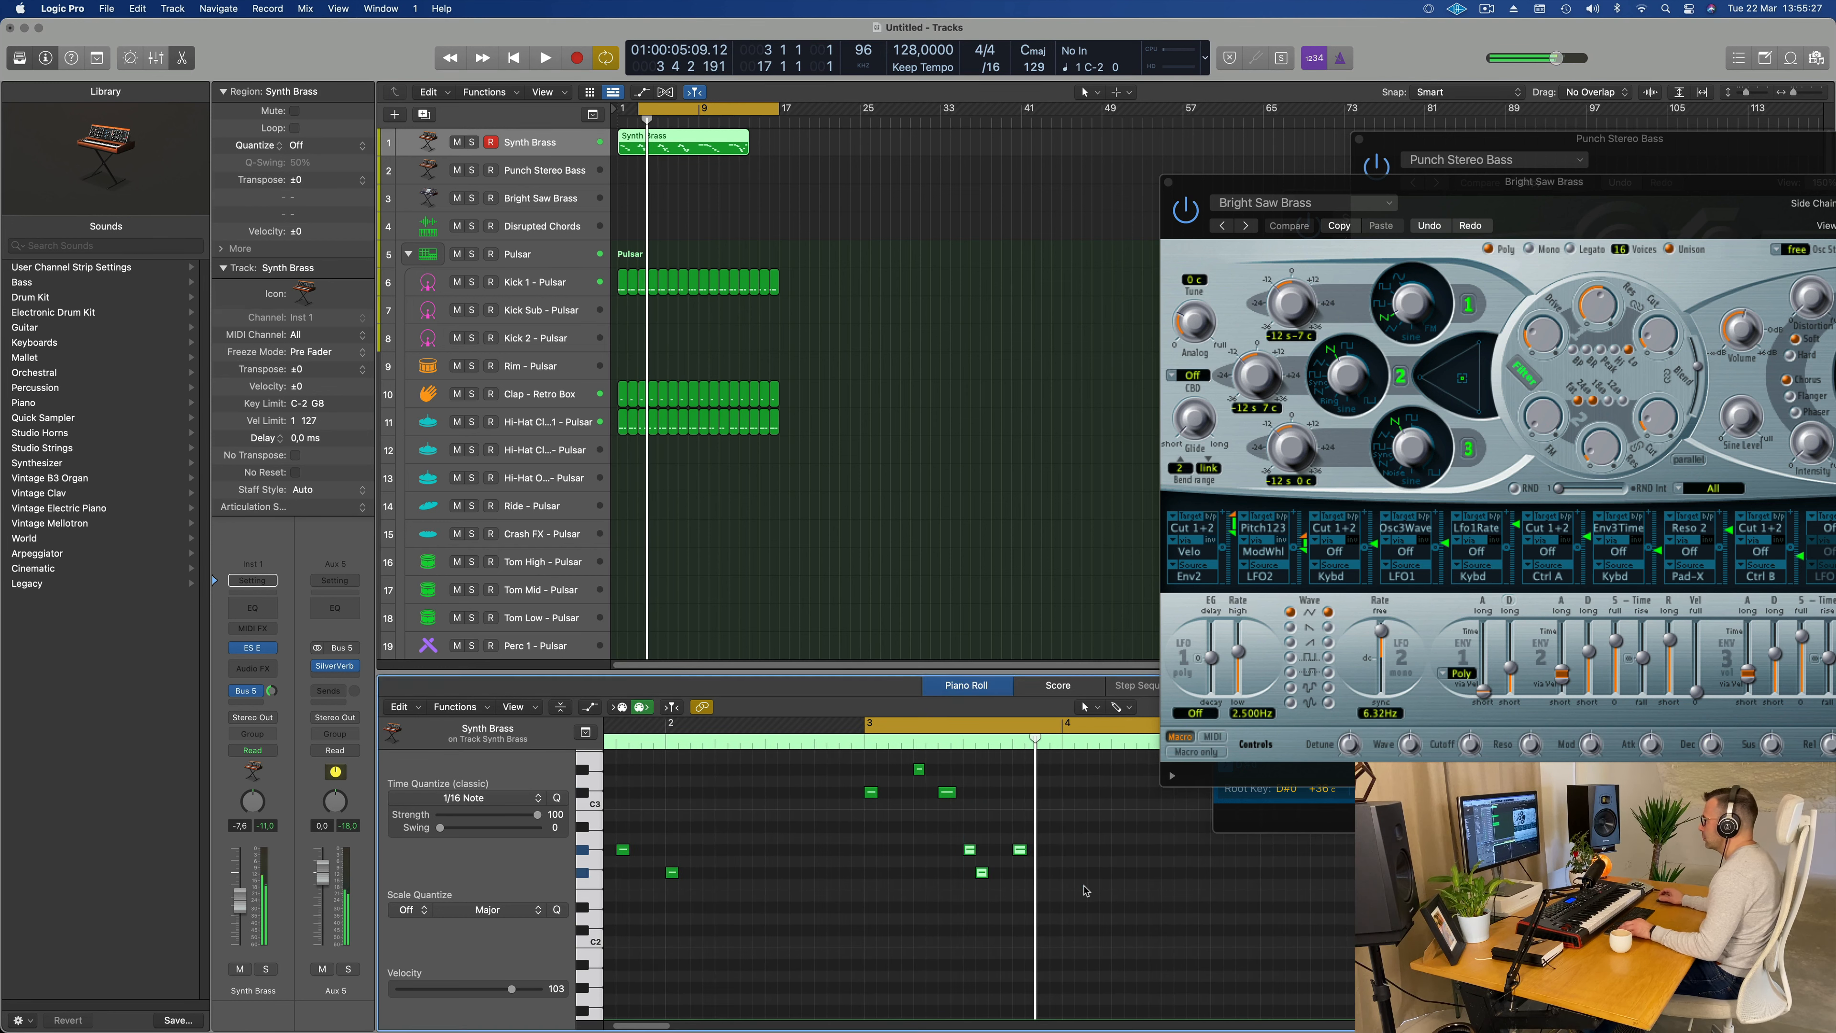
pyautogui.press('space')
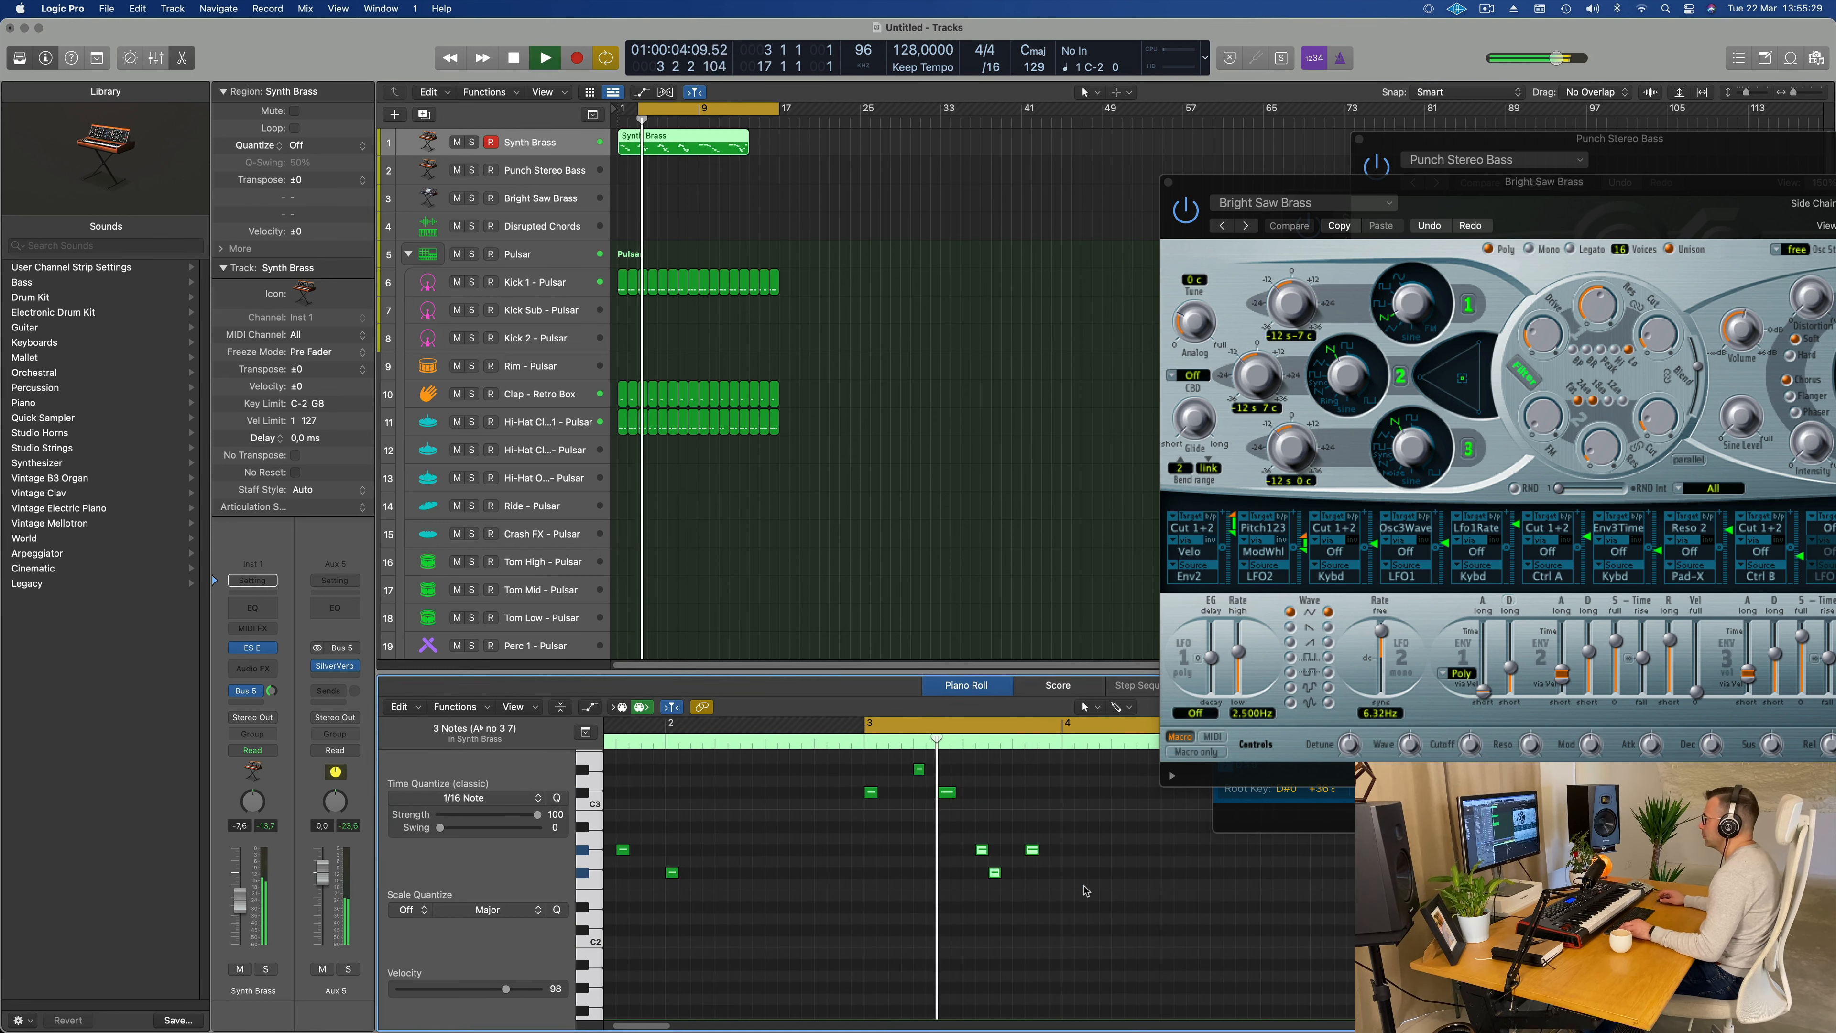
# Step: Move the first and last of bar 3's three lower notes one sixteenth earlier, replaying the bar to check their timing
pyautogui.click(981, 851)
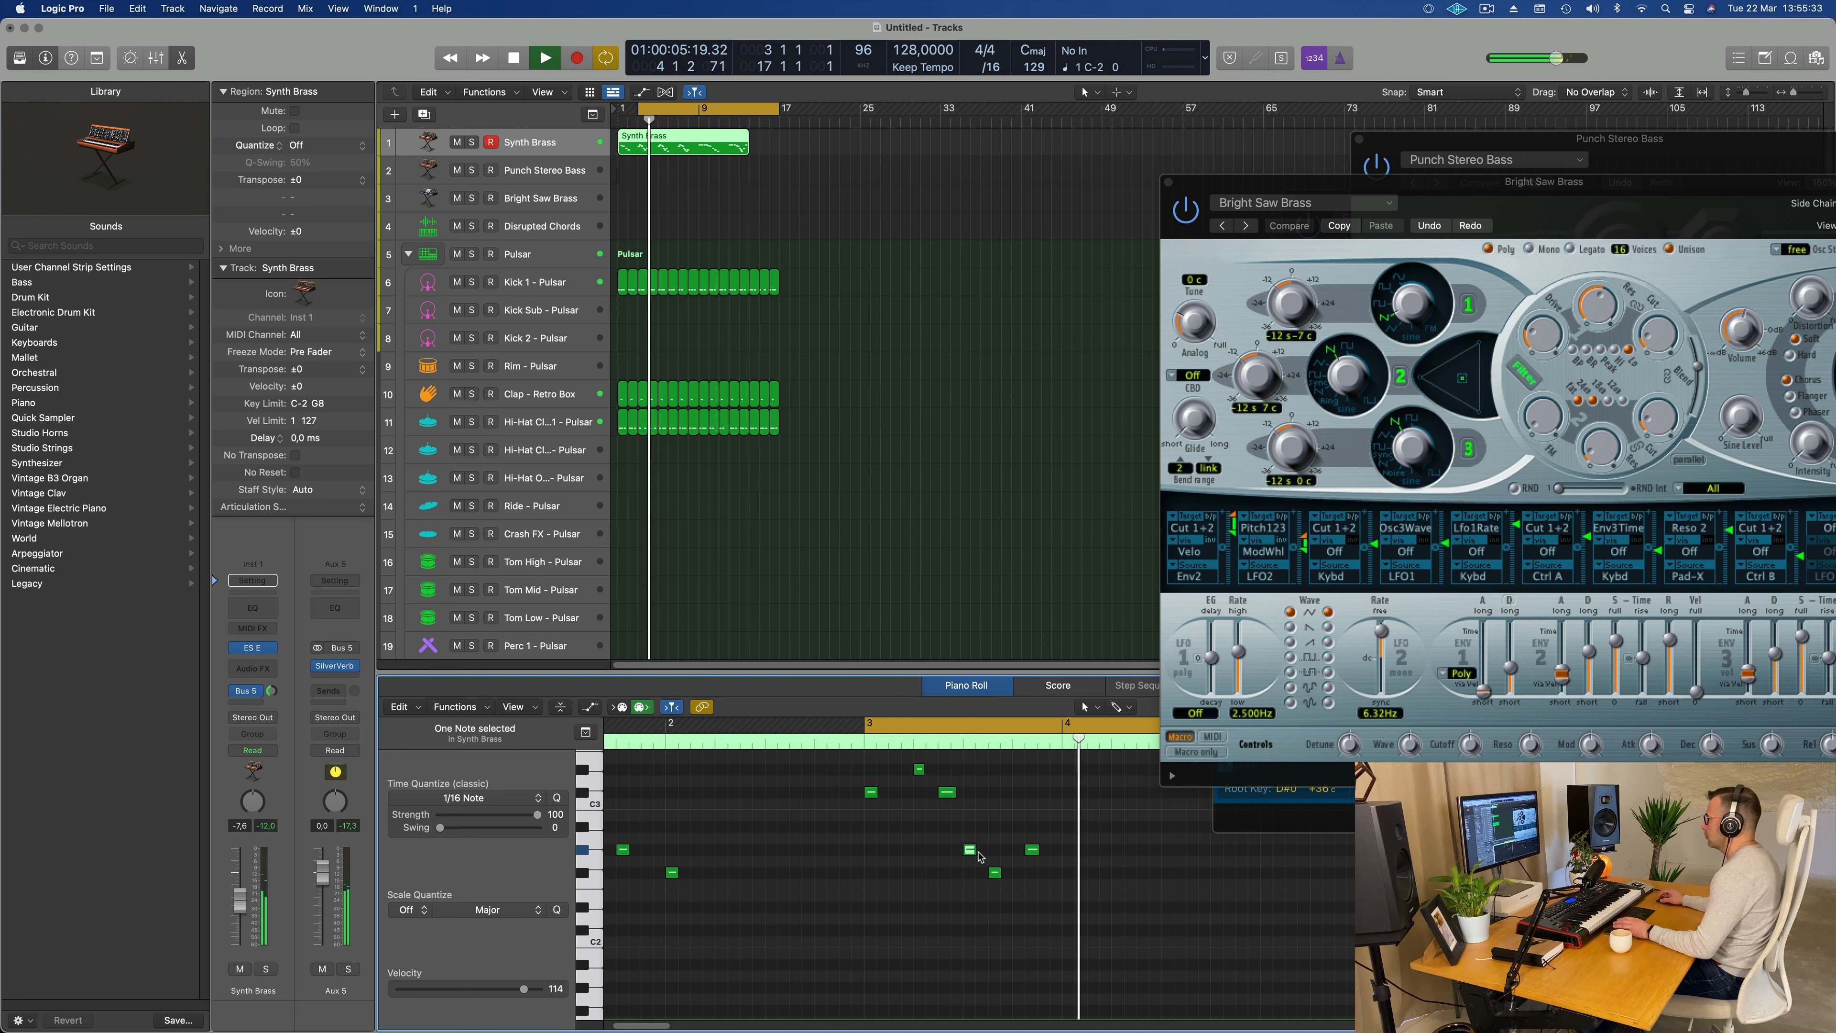
pyautogui.press('space')
pyautogui.press('space')
pyautogui.click(1034, 851)
pyautogui.hotkey('alt', 'Left')
pyautogui.press('space')
pyautogui.press('space')
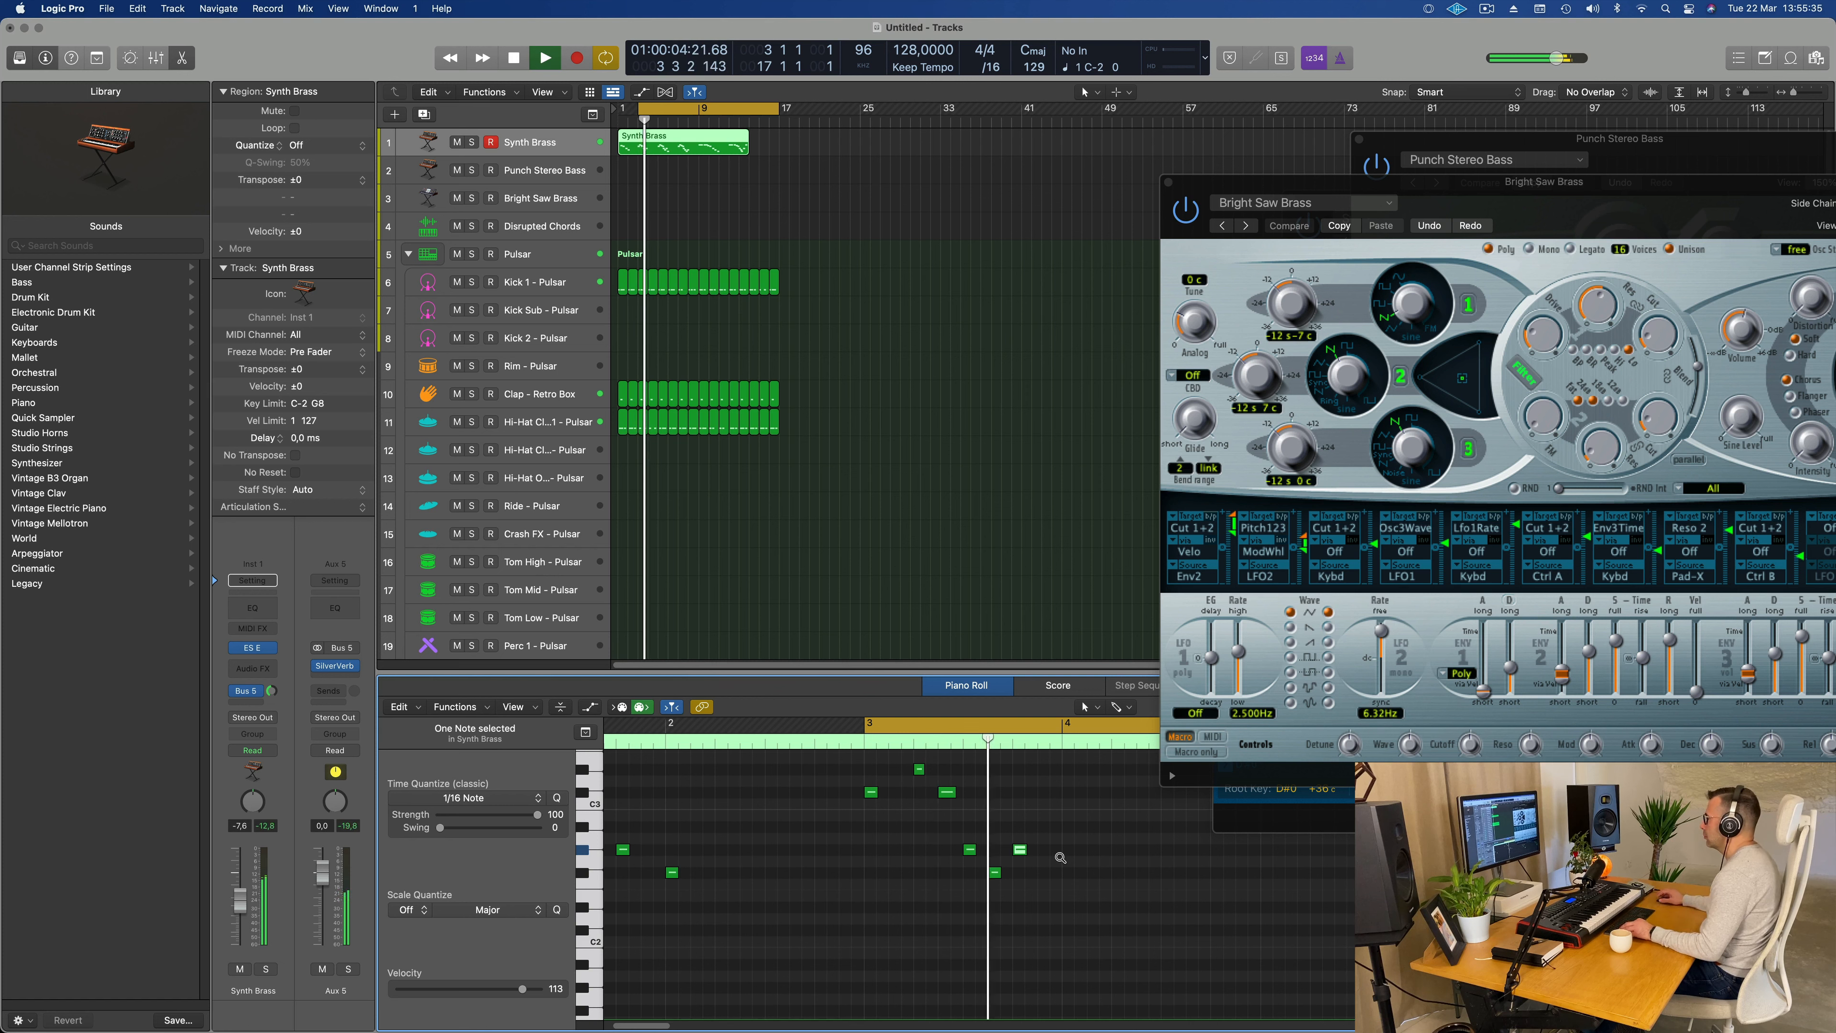
# Step: Play the Synth Brass part from bar 3 through to its end to review the remaining notes
pyautogui.keyDown('ctrl'); pyautogui.keyDown('alt'); pyautogui.click(1060, 858); pyautogui.keyUp('alt'); pyautogui.keyUp('ctrl')
pyautogui.keyDown('ctrl'); pyautogui.keyDown('alt'); pyautogui.click(1059, 859); pyautogui.keyUp('alt'); pyautogui.keyUp('ctrl')
pyautogui.press('space')
pyautogui.press('space')
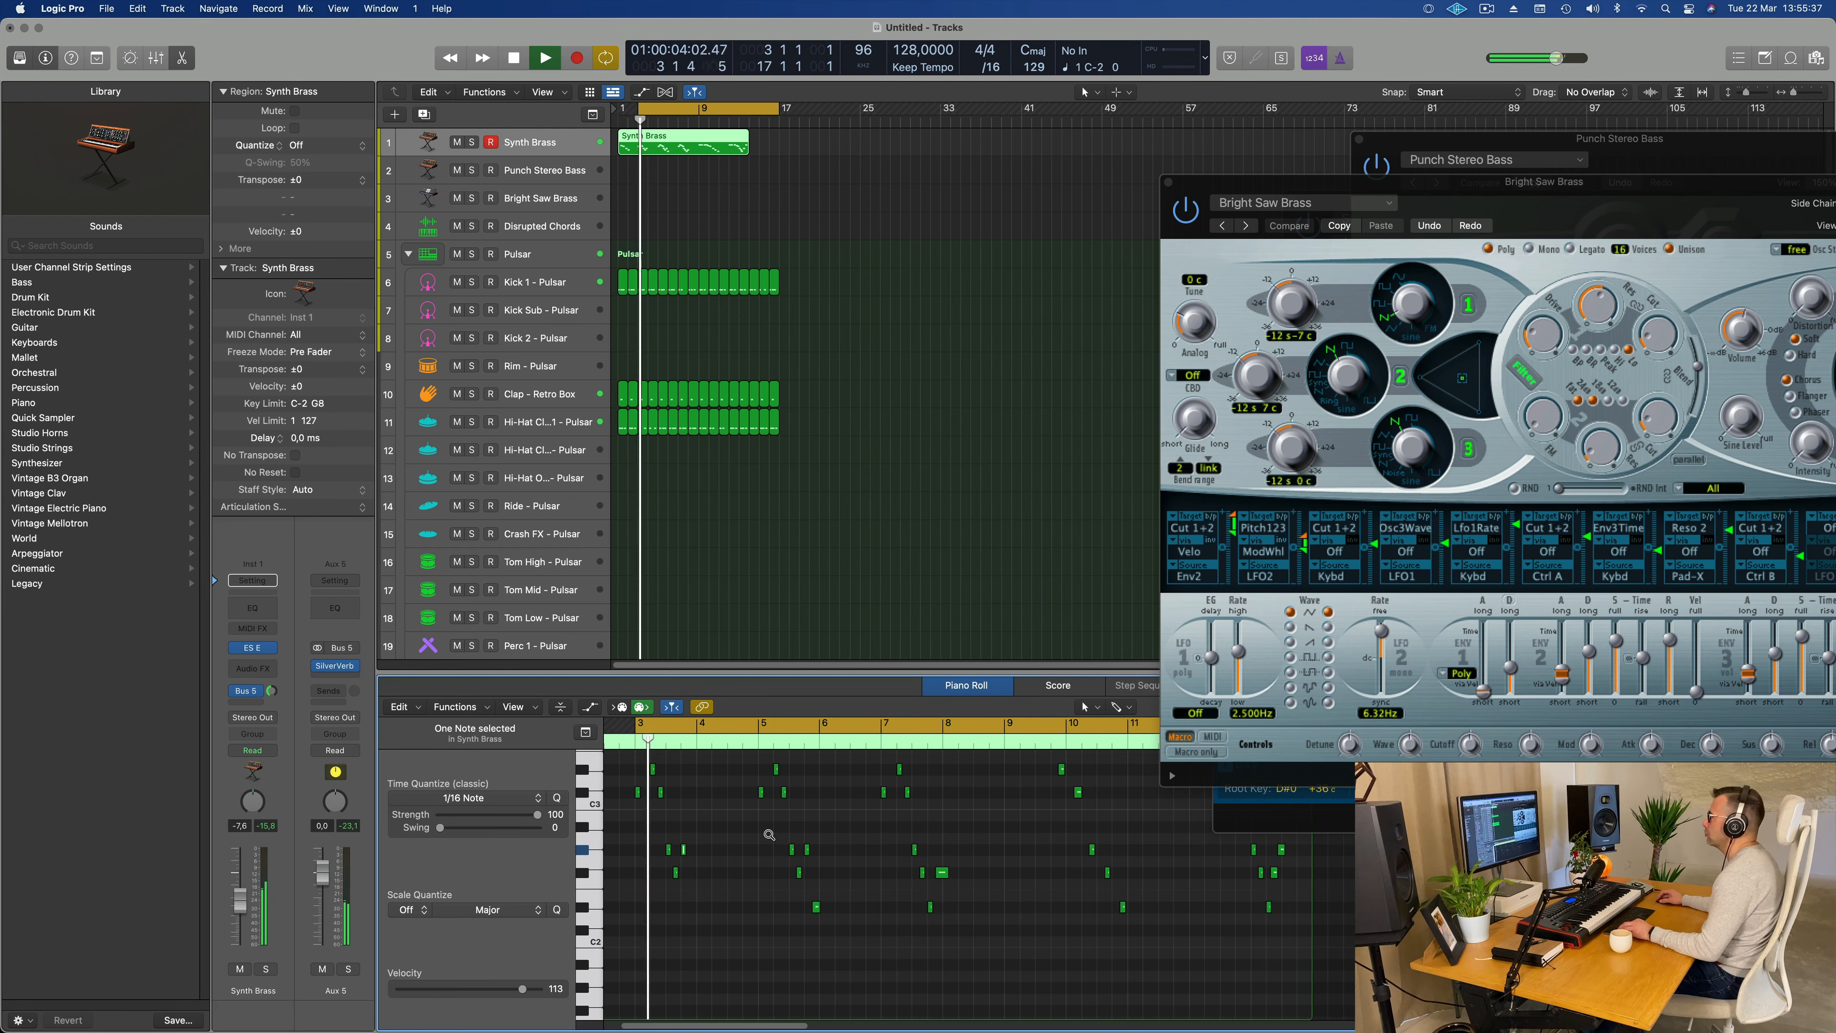
pyautogui.scroll(5, 769, 835)
pyautogui.press('space')
pyautogui.press('space')
pyautogui.press('space')
pyautogui.press('space')
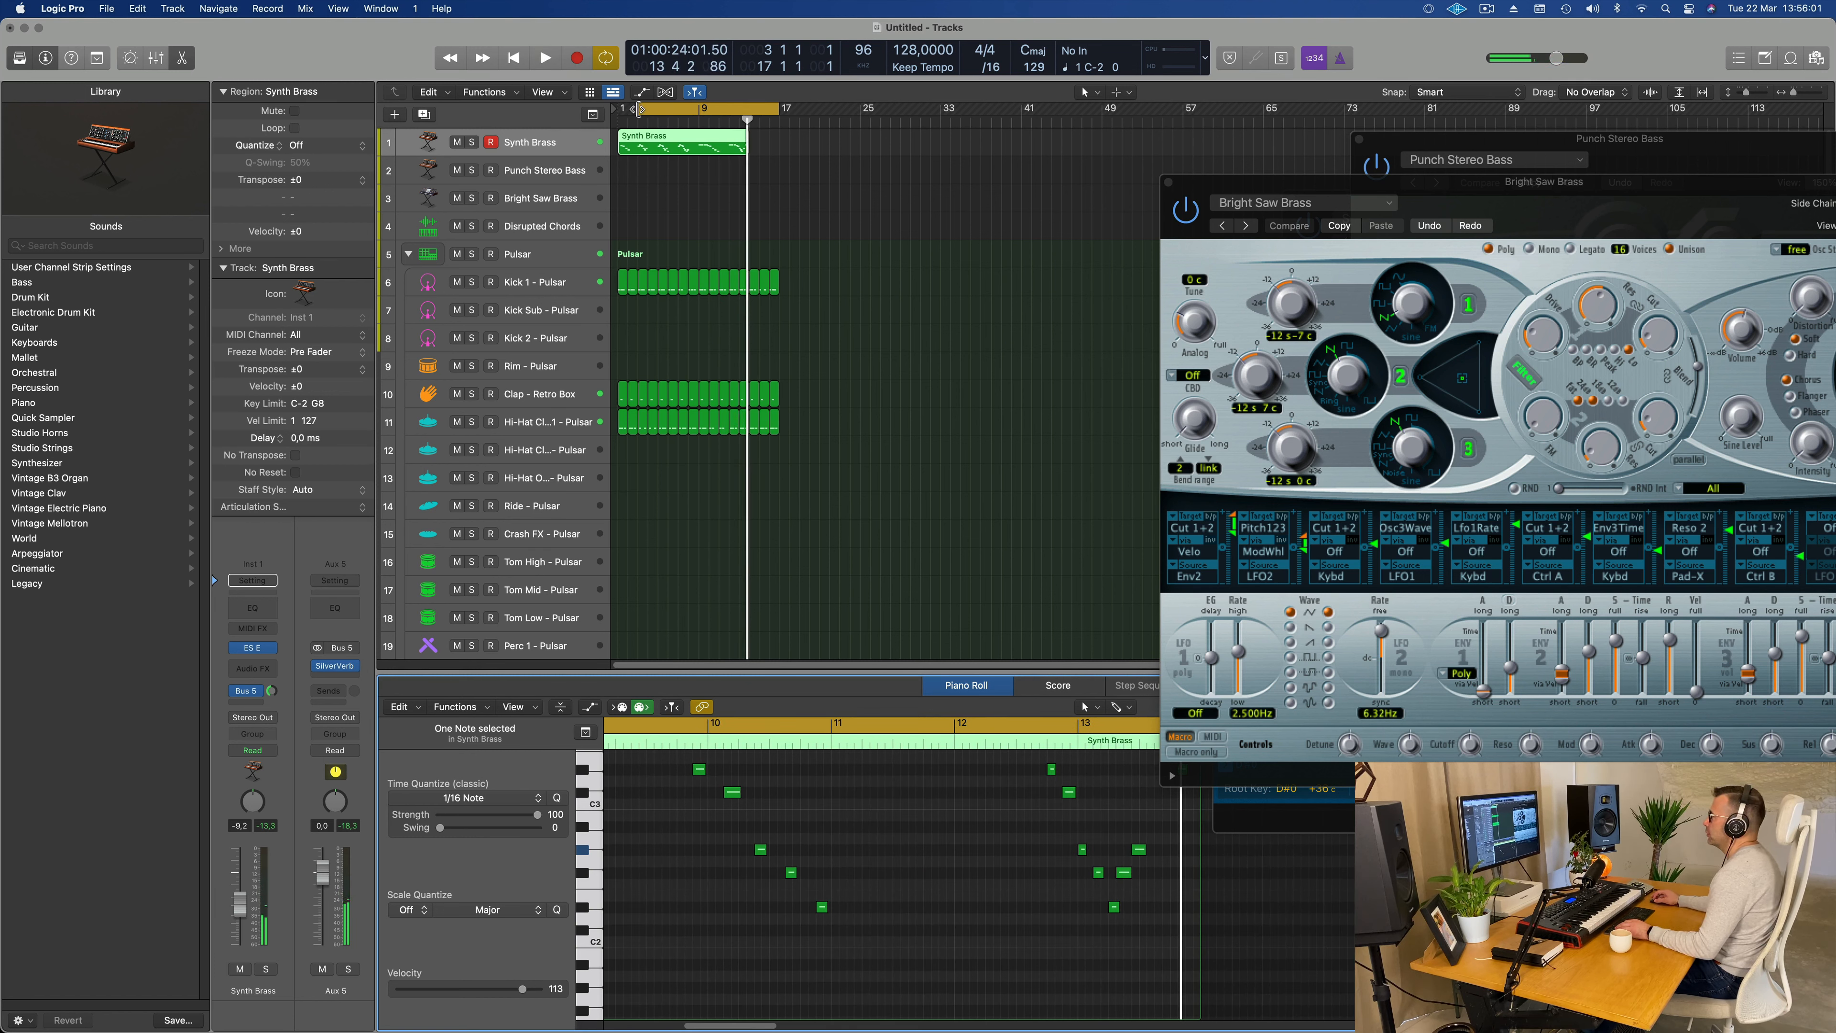
# Step: Start the cycle range at bar 9 and play the loop to check the Synth Brass phrase there
pyautogui.moveTo(637, 108); pyautogui.dragTo(698, 114)
pyautogui.press('space')
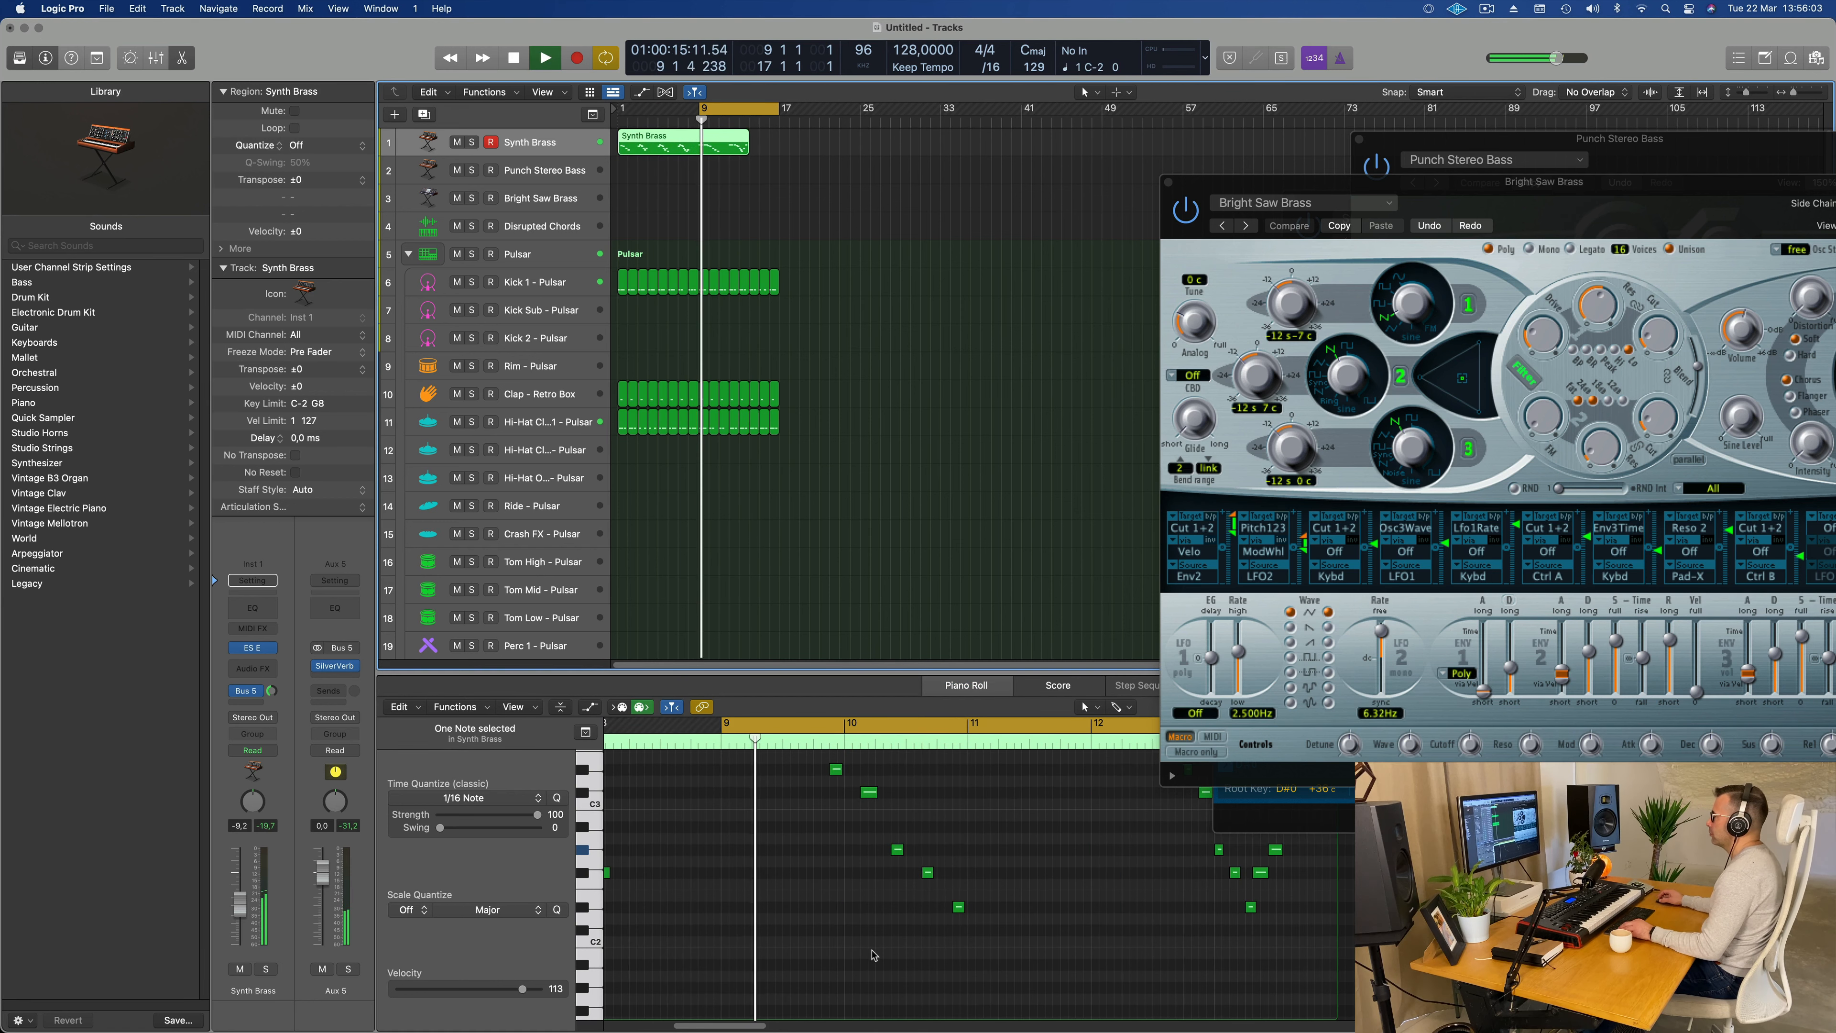
pyautogui.scroll(2, 976, 952)
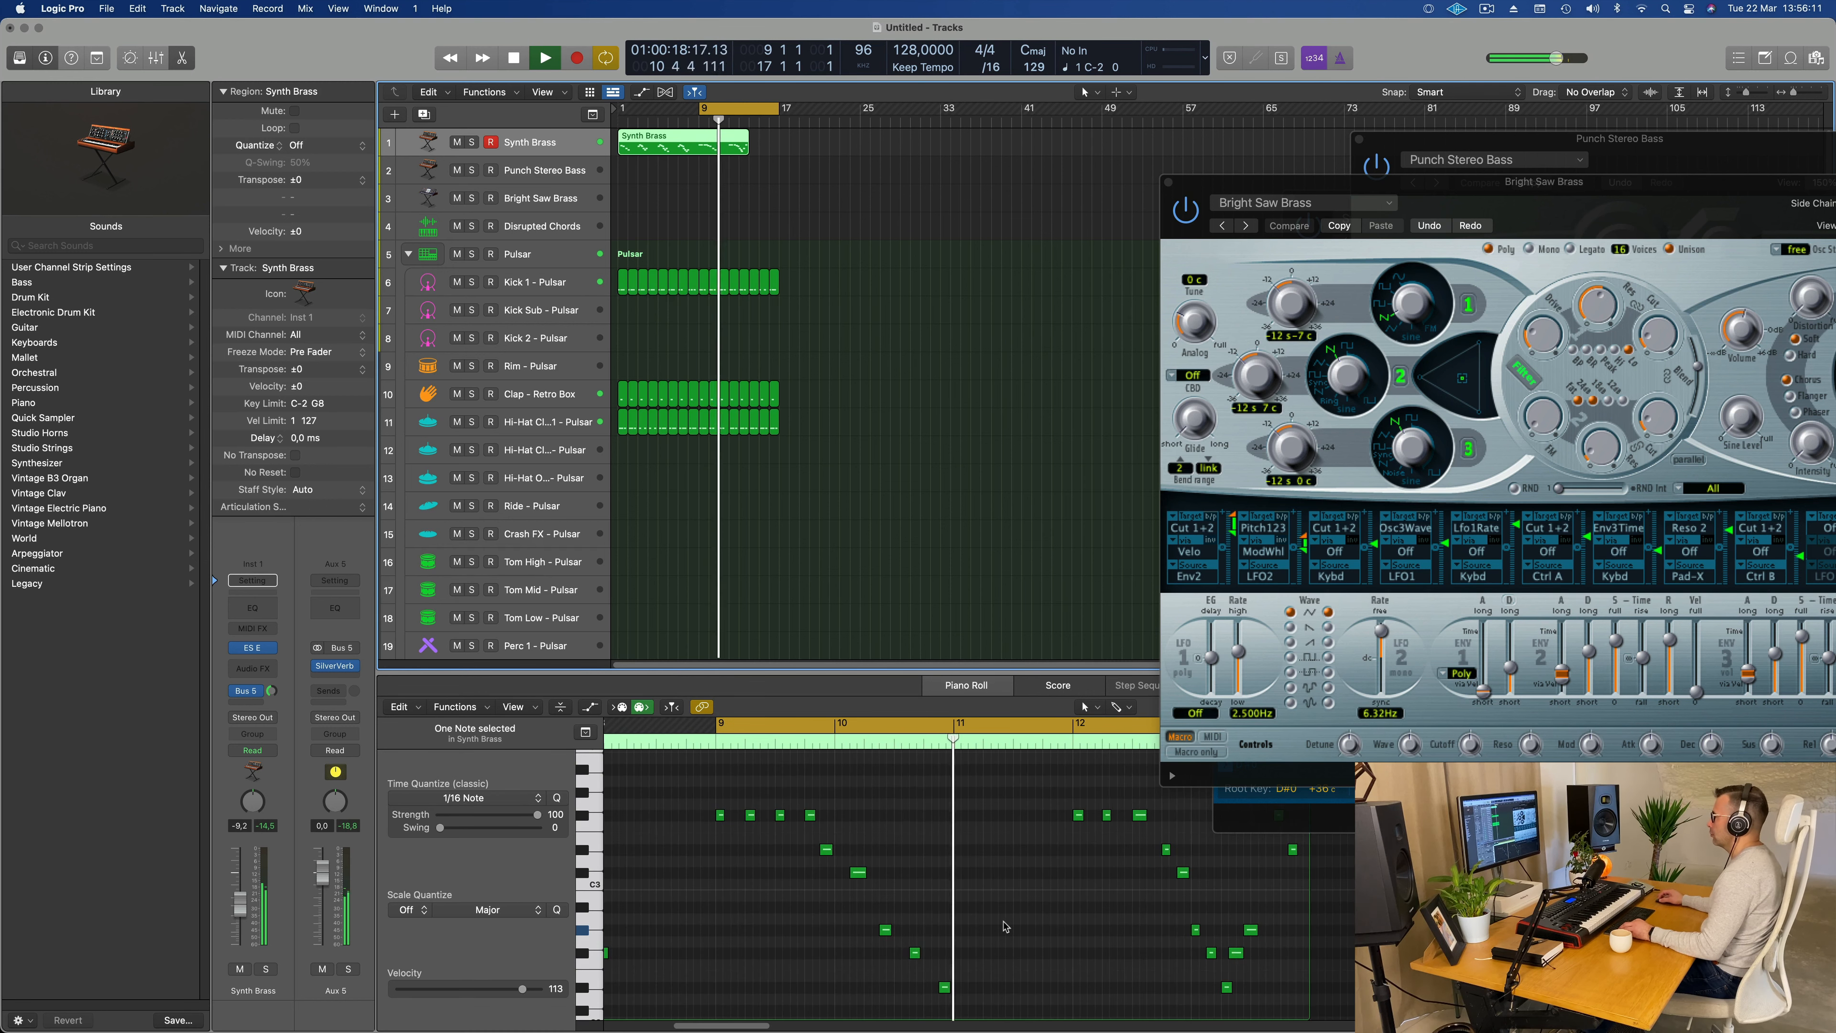
pyautogui.hscroll(-1, 1005, 926)
pyautogui.scroll(-3, 1005, 926)
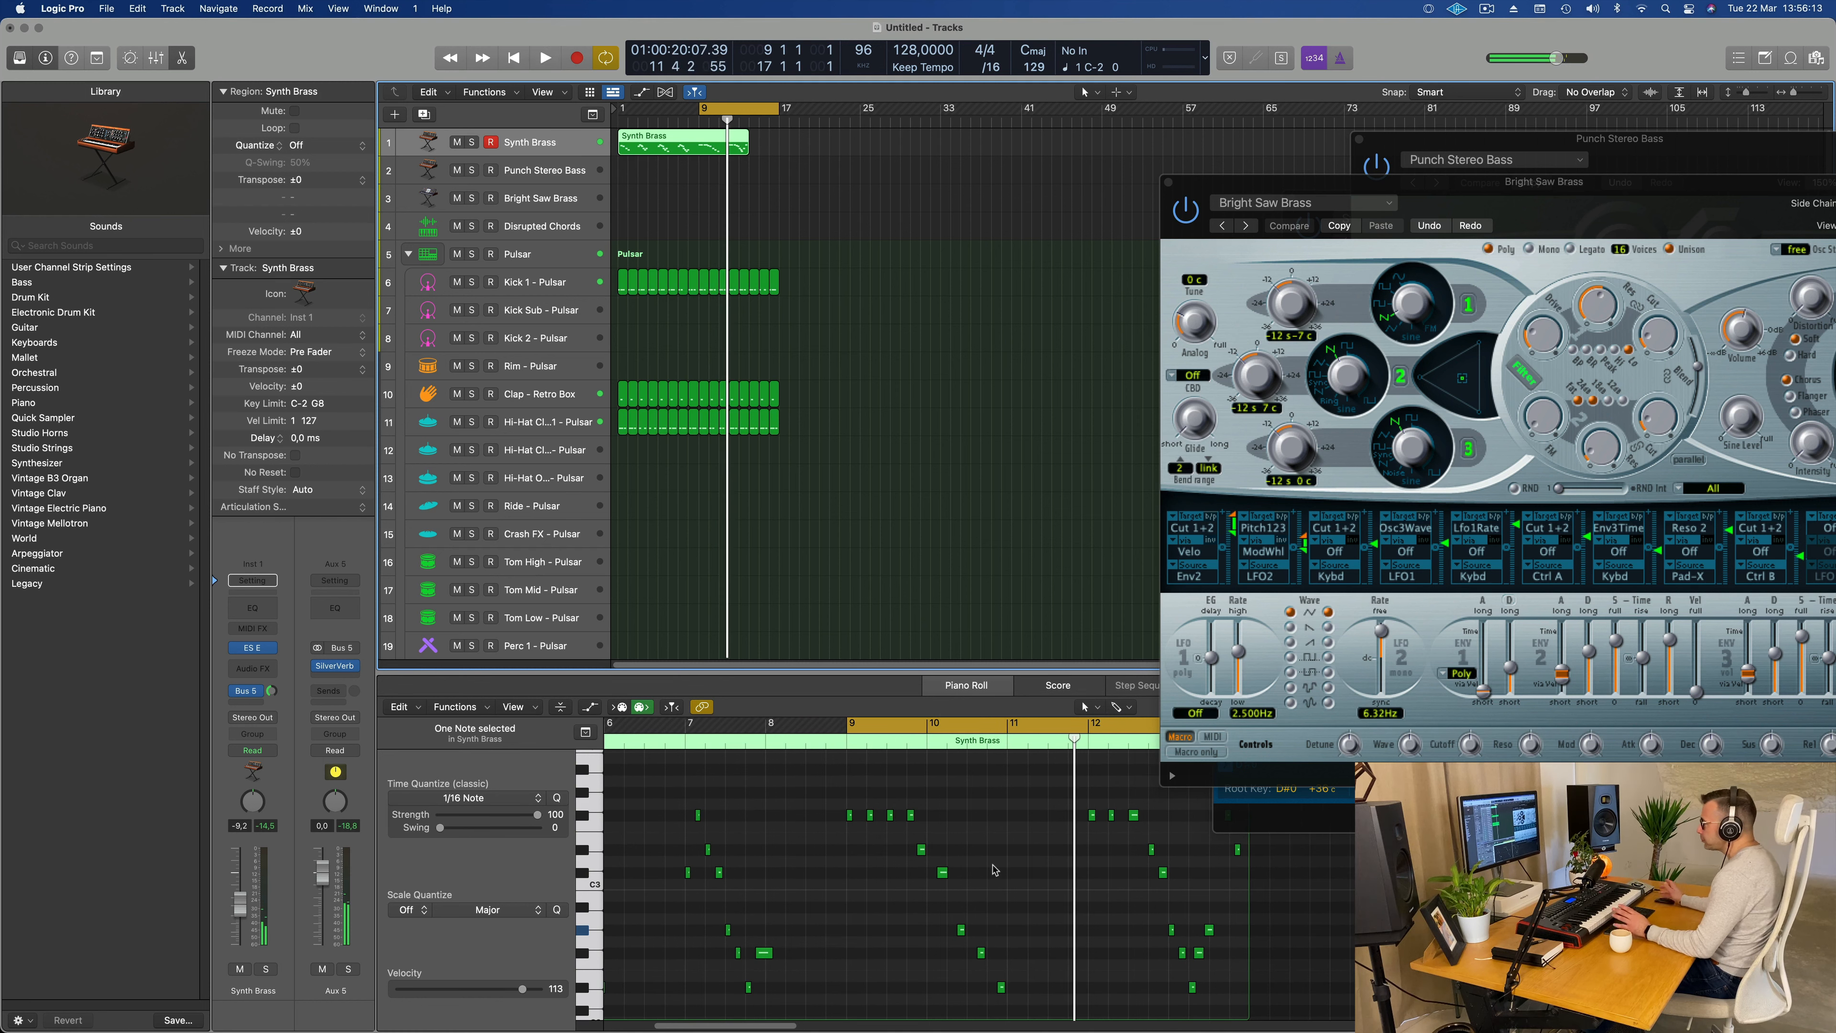
# Step: Split the Synth Brass region at bar 9 and move the part before it out to about bar 45, beyond the drum regions
pyautogui.click(697, 145)
pyautogui.press('Delete')
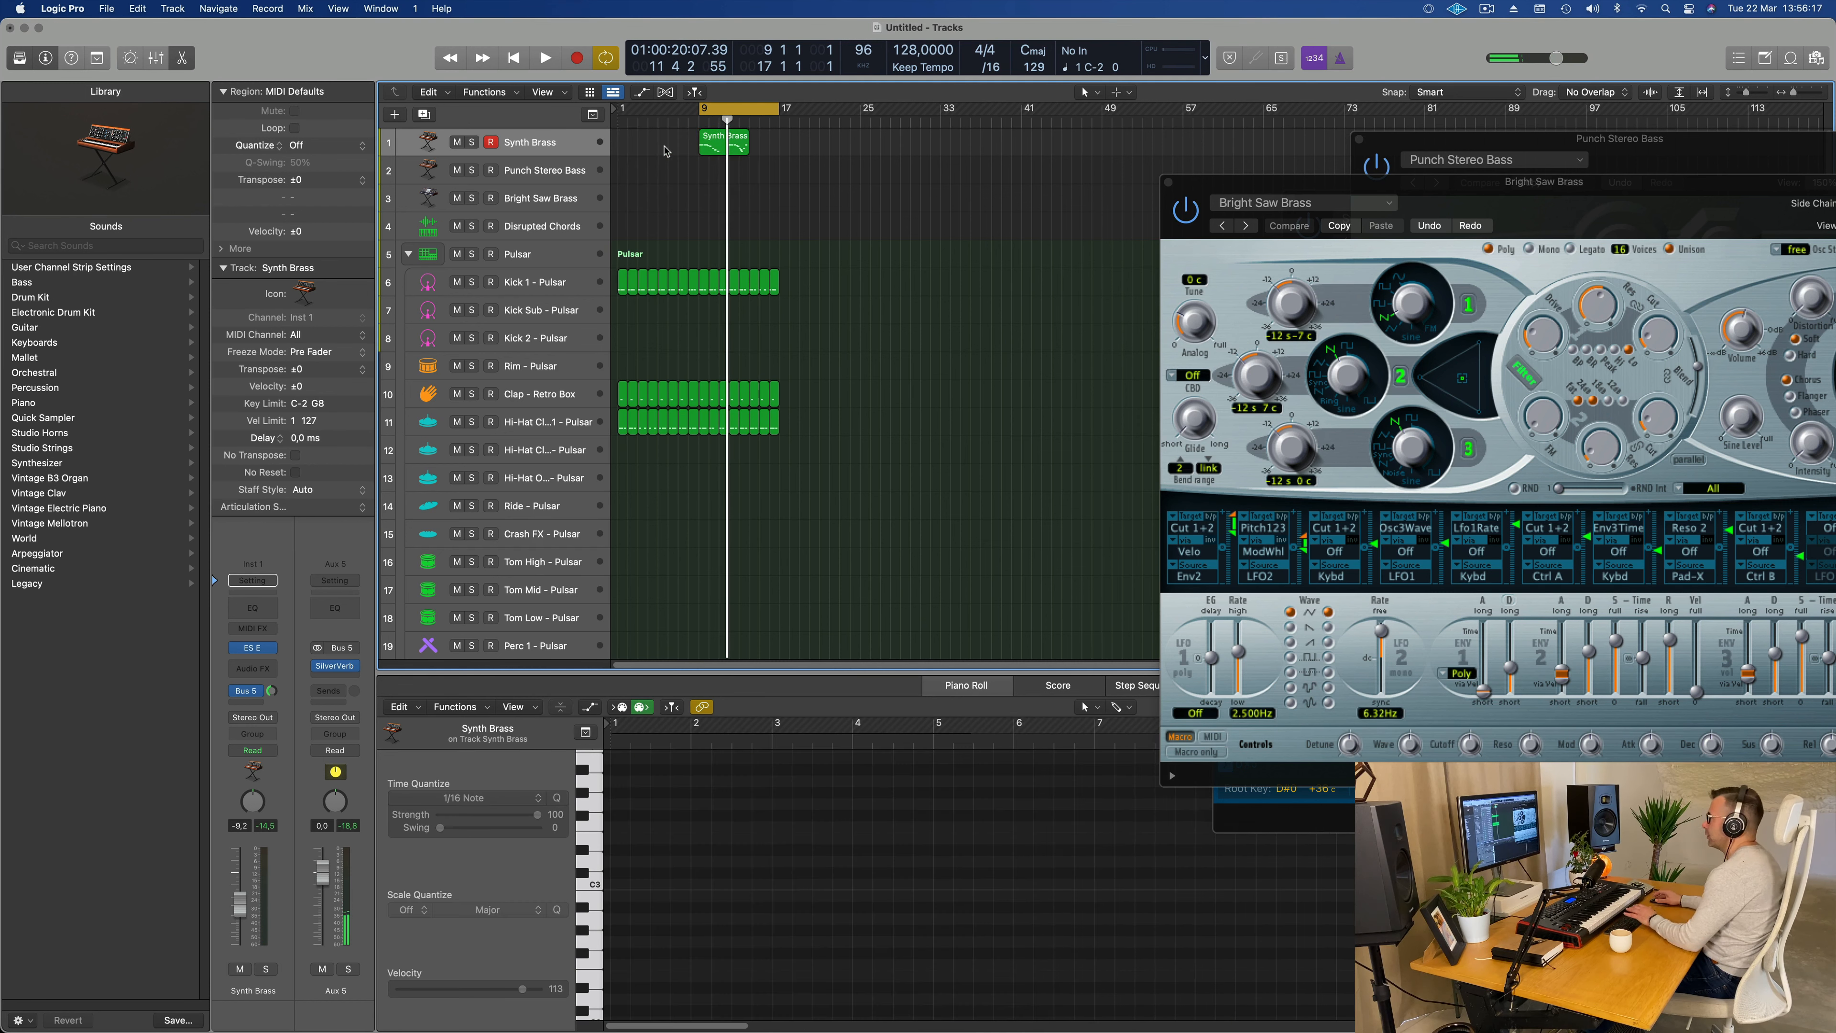
pyautogui.scroll(5, 738, 151)
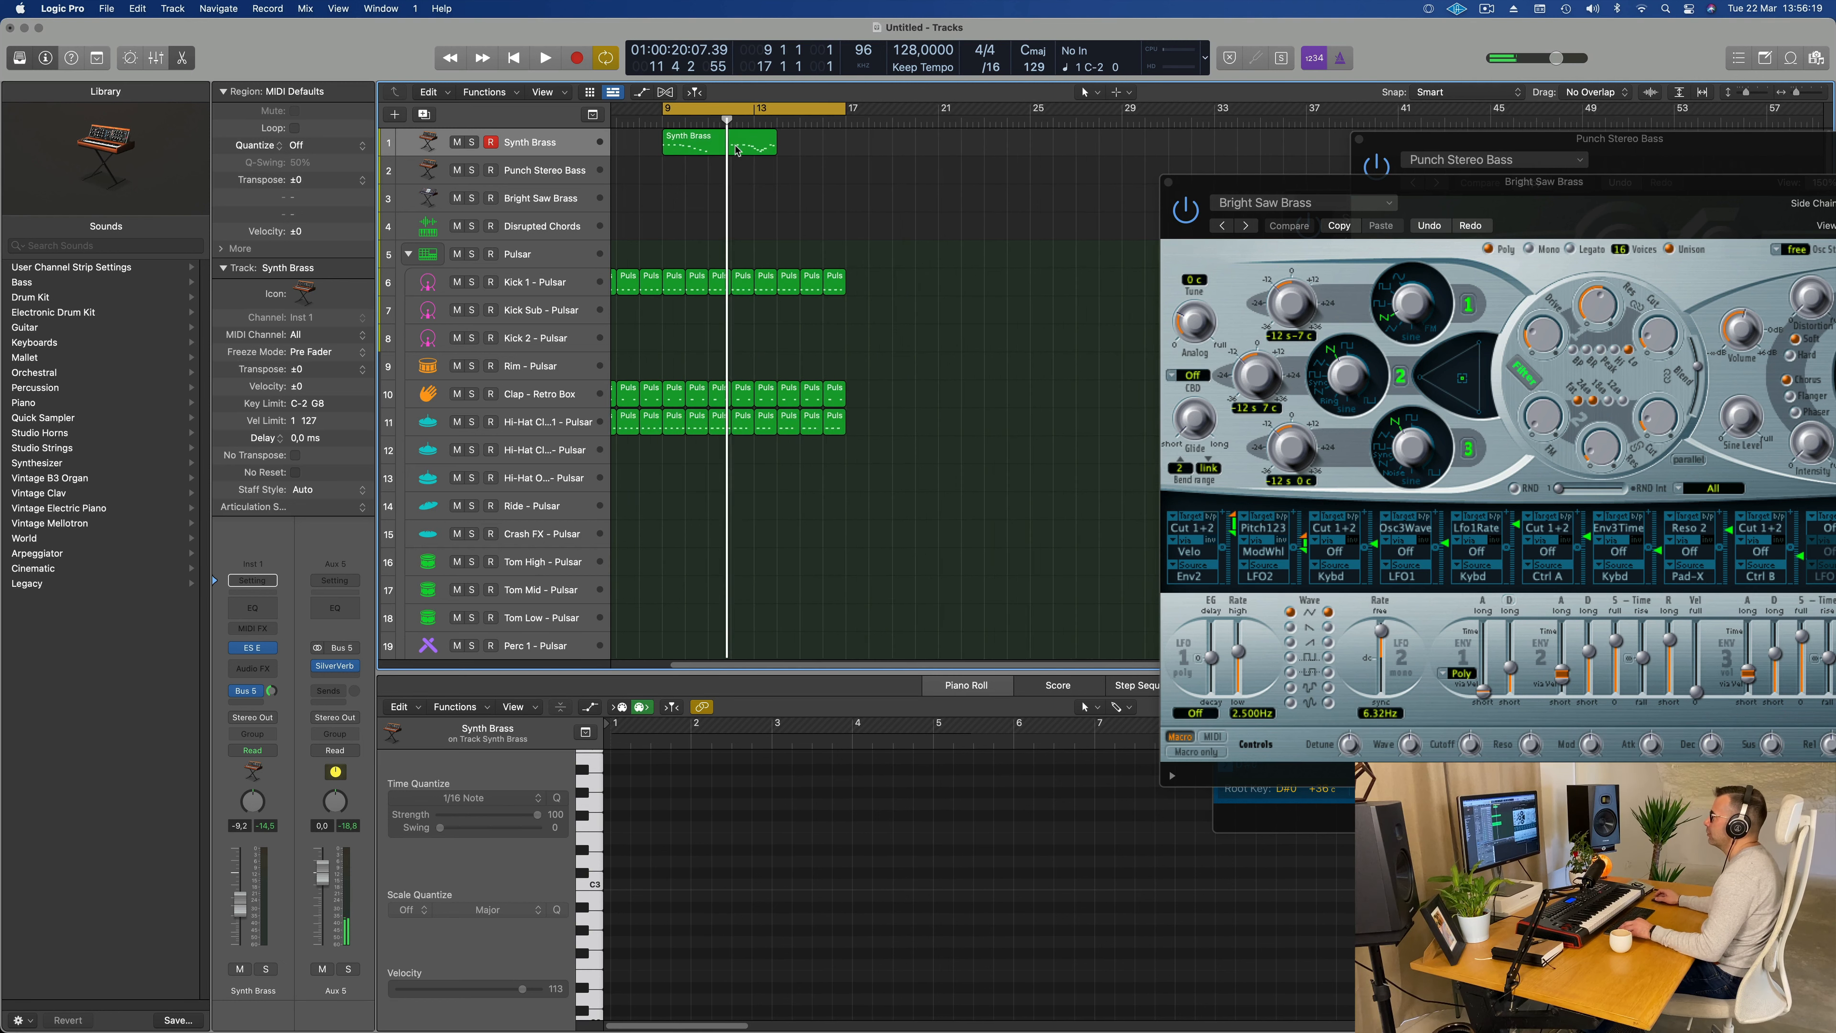
pyautogui.press('super+z')
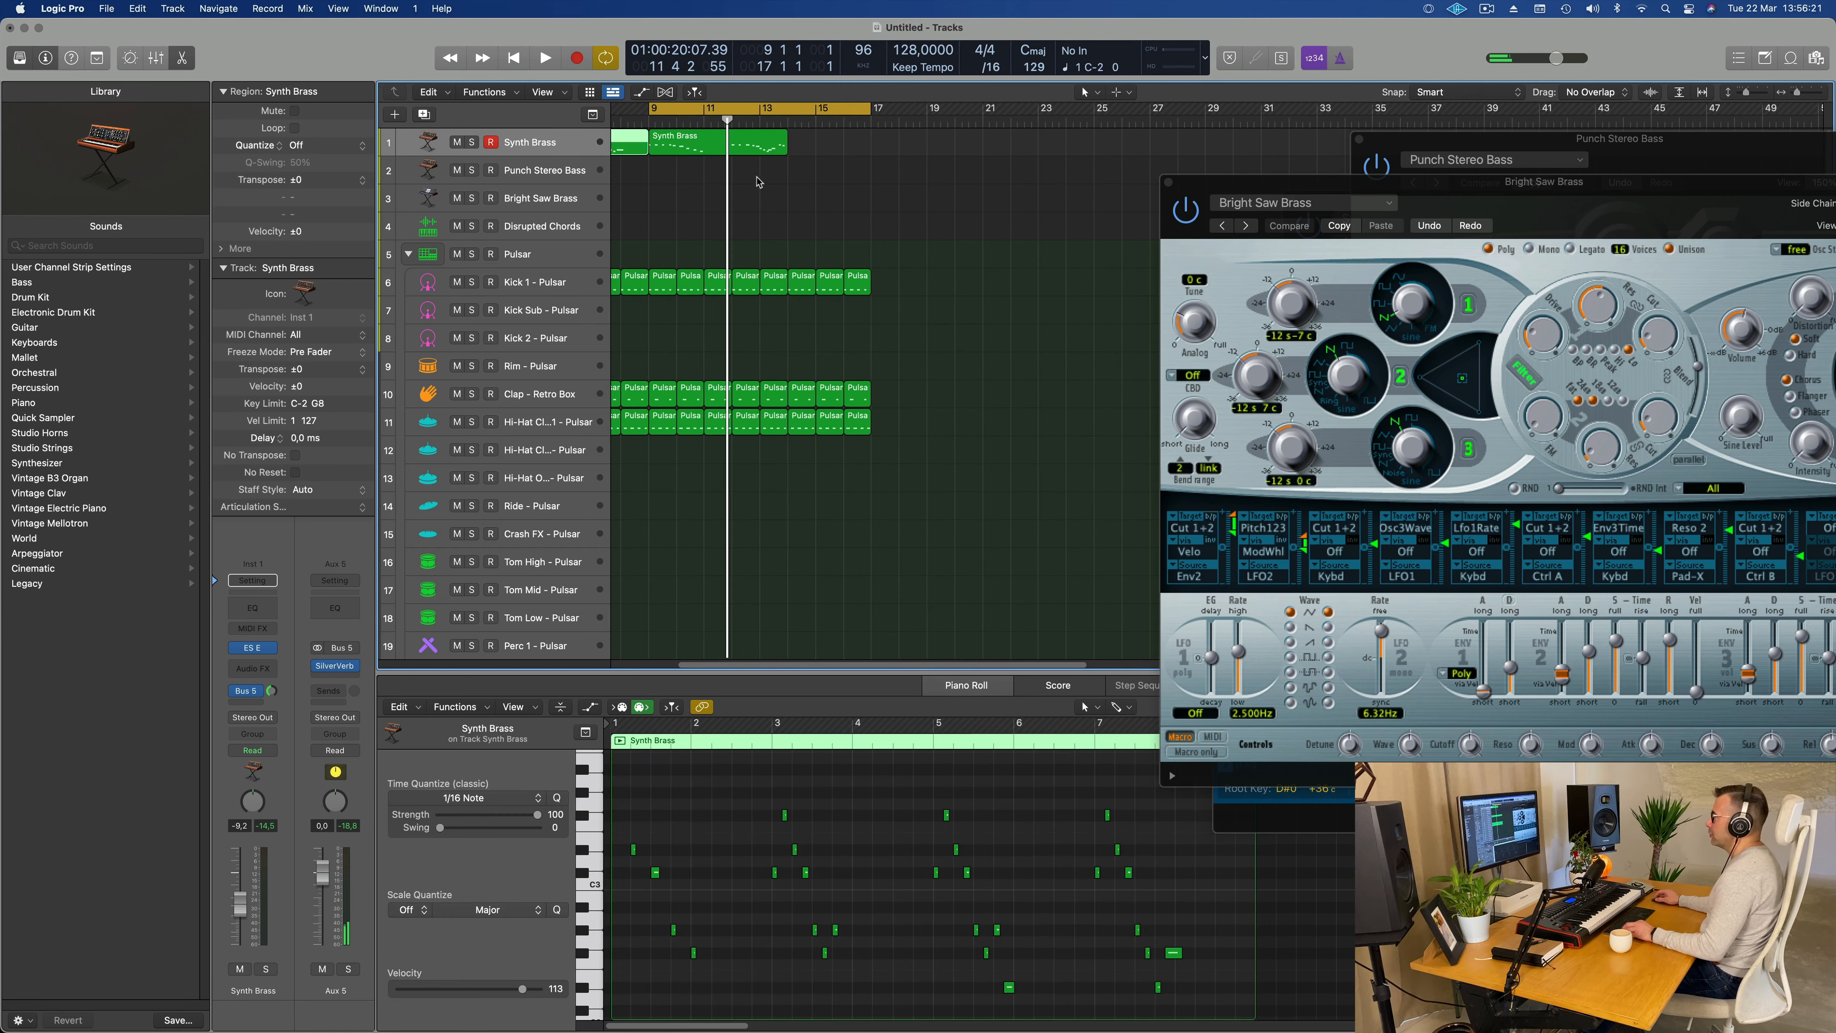
pyautogui.scroll(-6, 753, 183)
pyautogui.moveTo(655, 132); pyautogui.dragTo(1077, 141)
pyautogui.press('space')
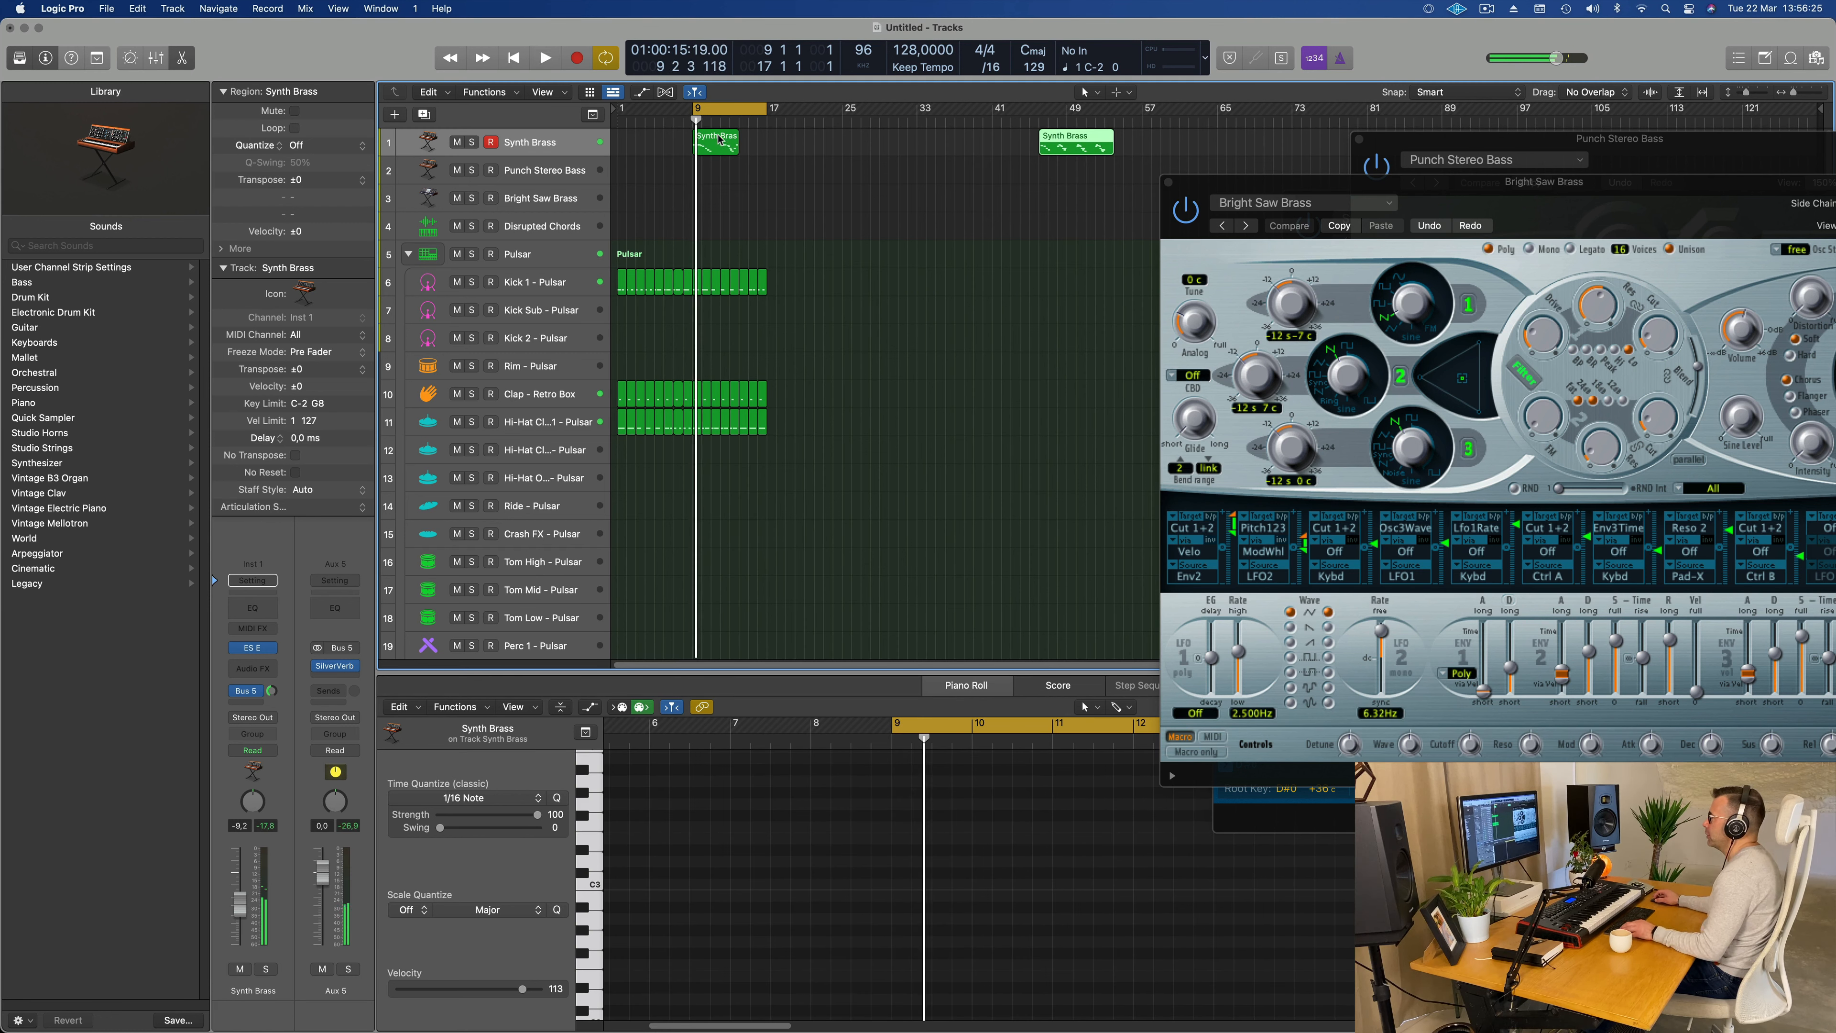
# Step: Split the remaining Synth Brass region at bar 12 and move its tail out to about bar 39
pyautogui.click(720, 139)
pyautogui.moveTo(883, 151); pyautogui.dragTo(994, 151)
pyautogui.press('space')
# Step: Move the three-bar Synth Brass phrase to bar 1 and start the cycle range there
pyautogui.press('space')
pyautogui.moveTo(709, 138); pyautogui.dragTo(620, 110)
pyautogui.press('space')
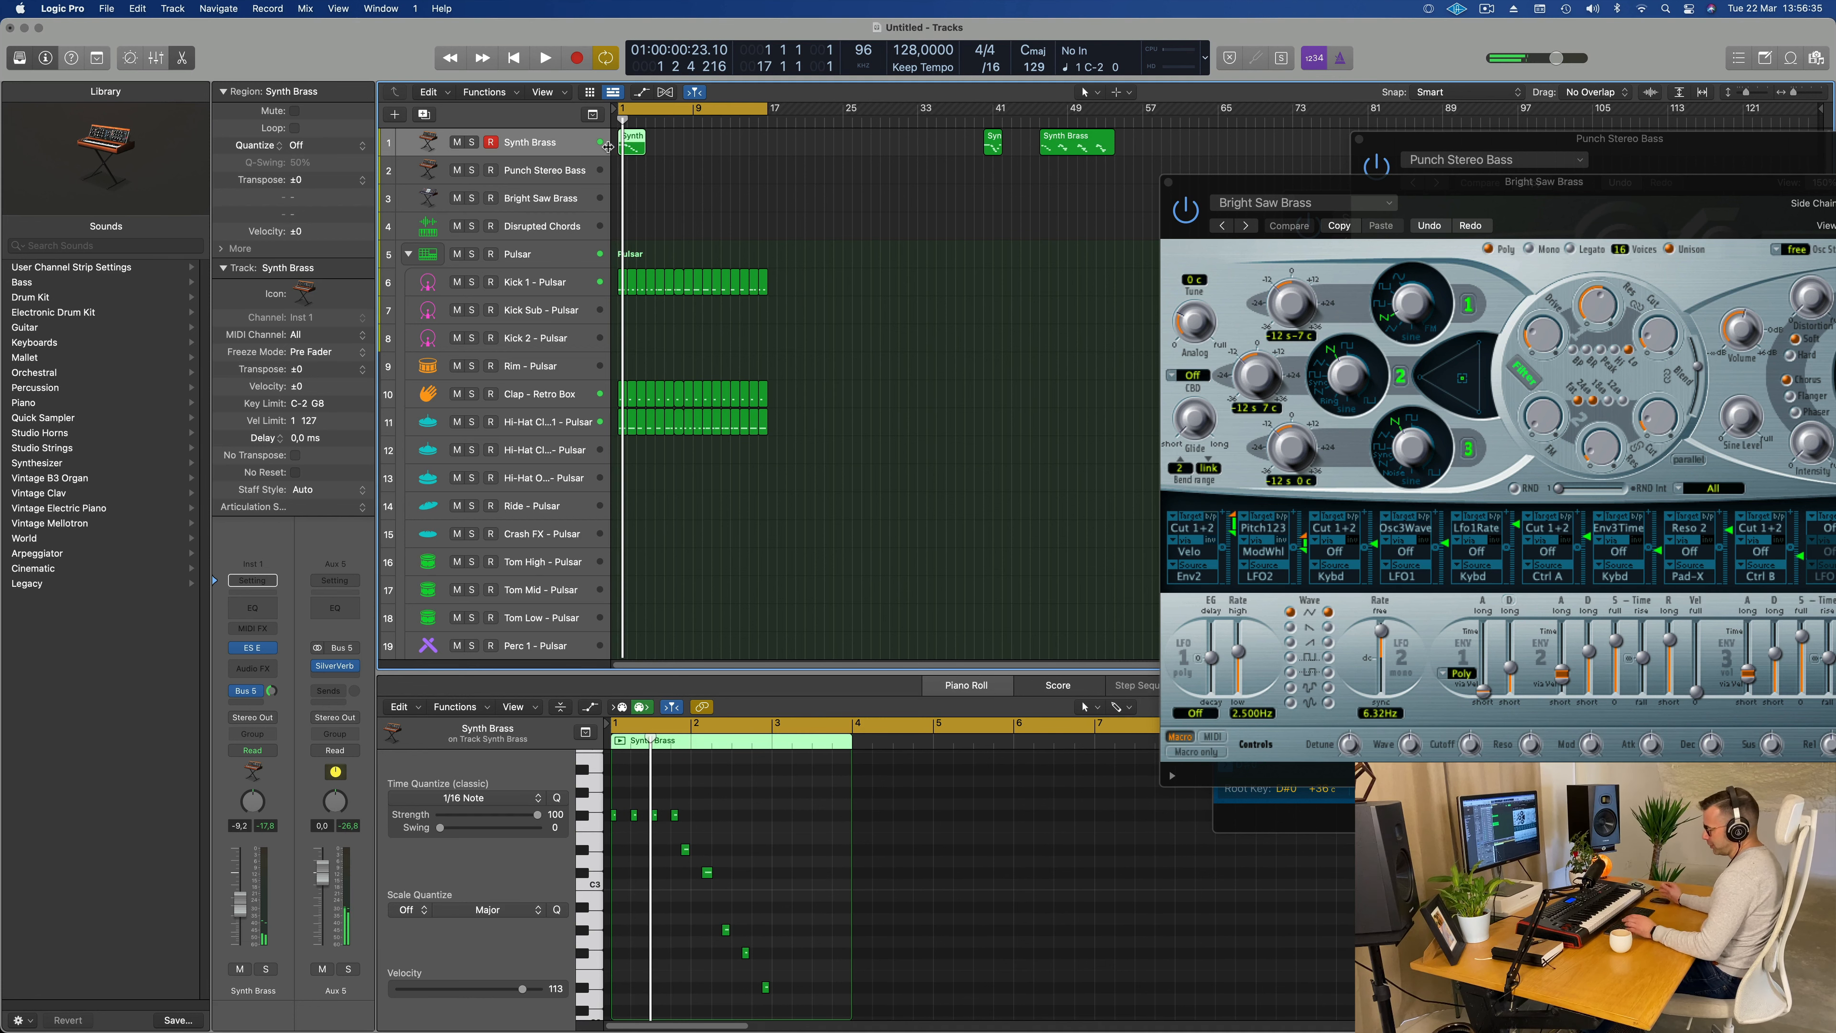
pyautogui.press('super+r')
pyautogui.press('super+r')
pyautogui.press('super+r')
pyautogui.press('super+r')
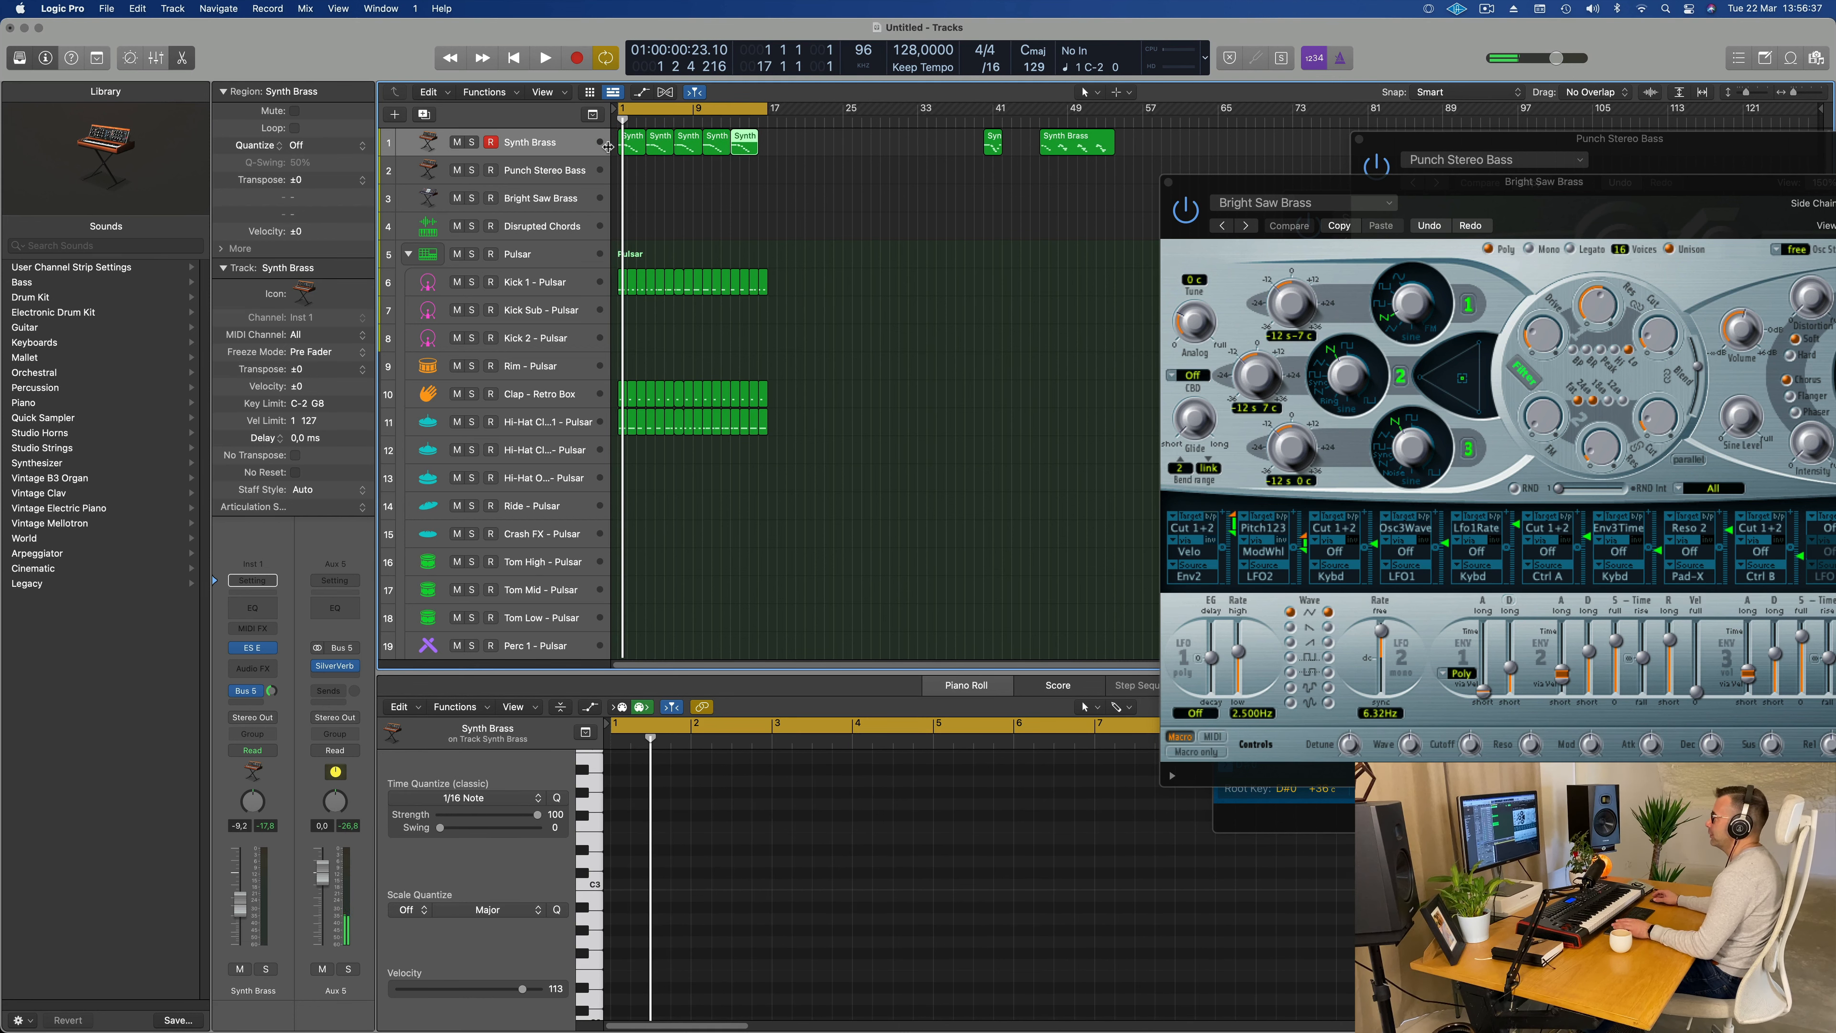
pyautogui.press('super+z')
pyautogui.press('super+z')
pyautogui.press('super+z')
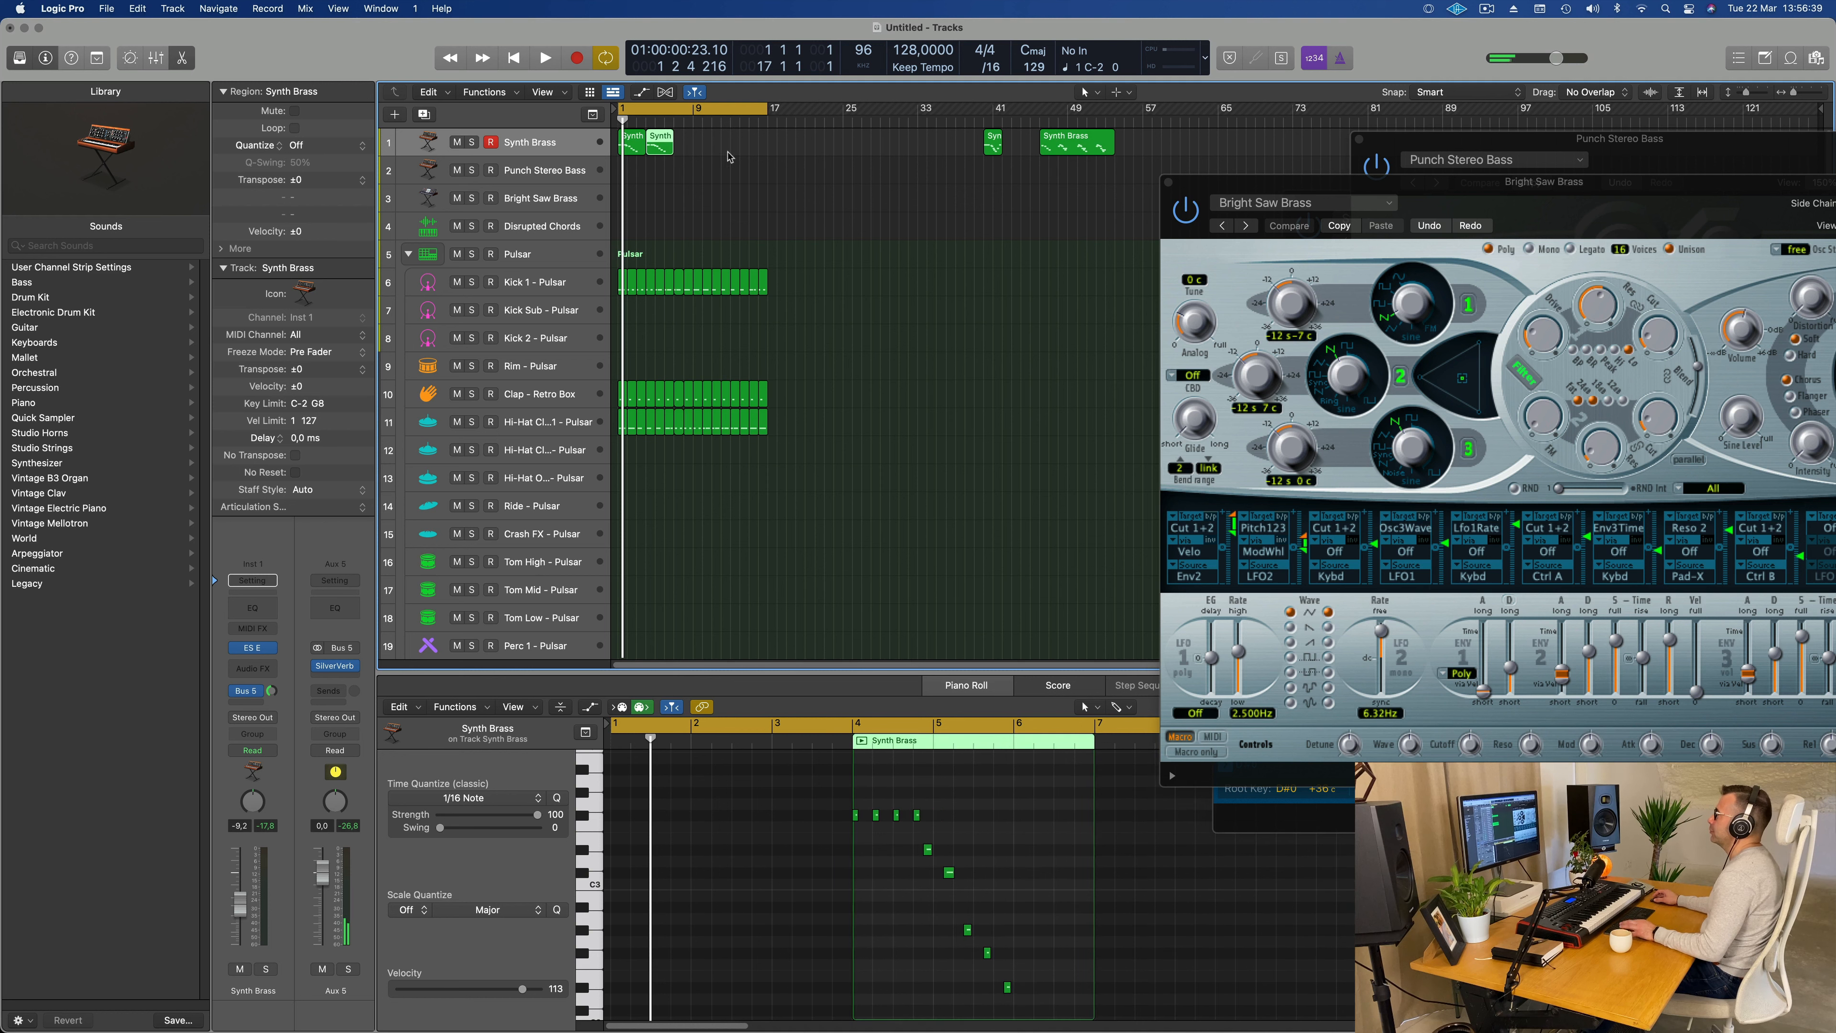
pyautogui.click(730, 154)
pyautogui.press('super+Right')
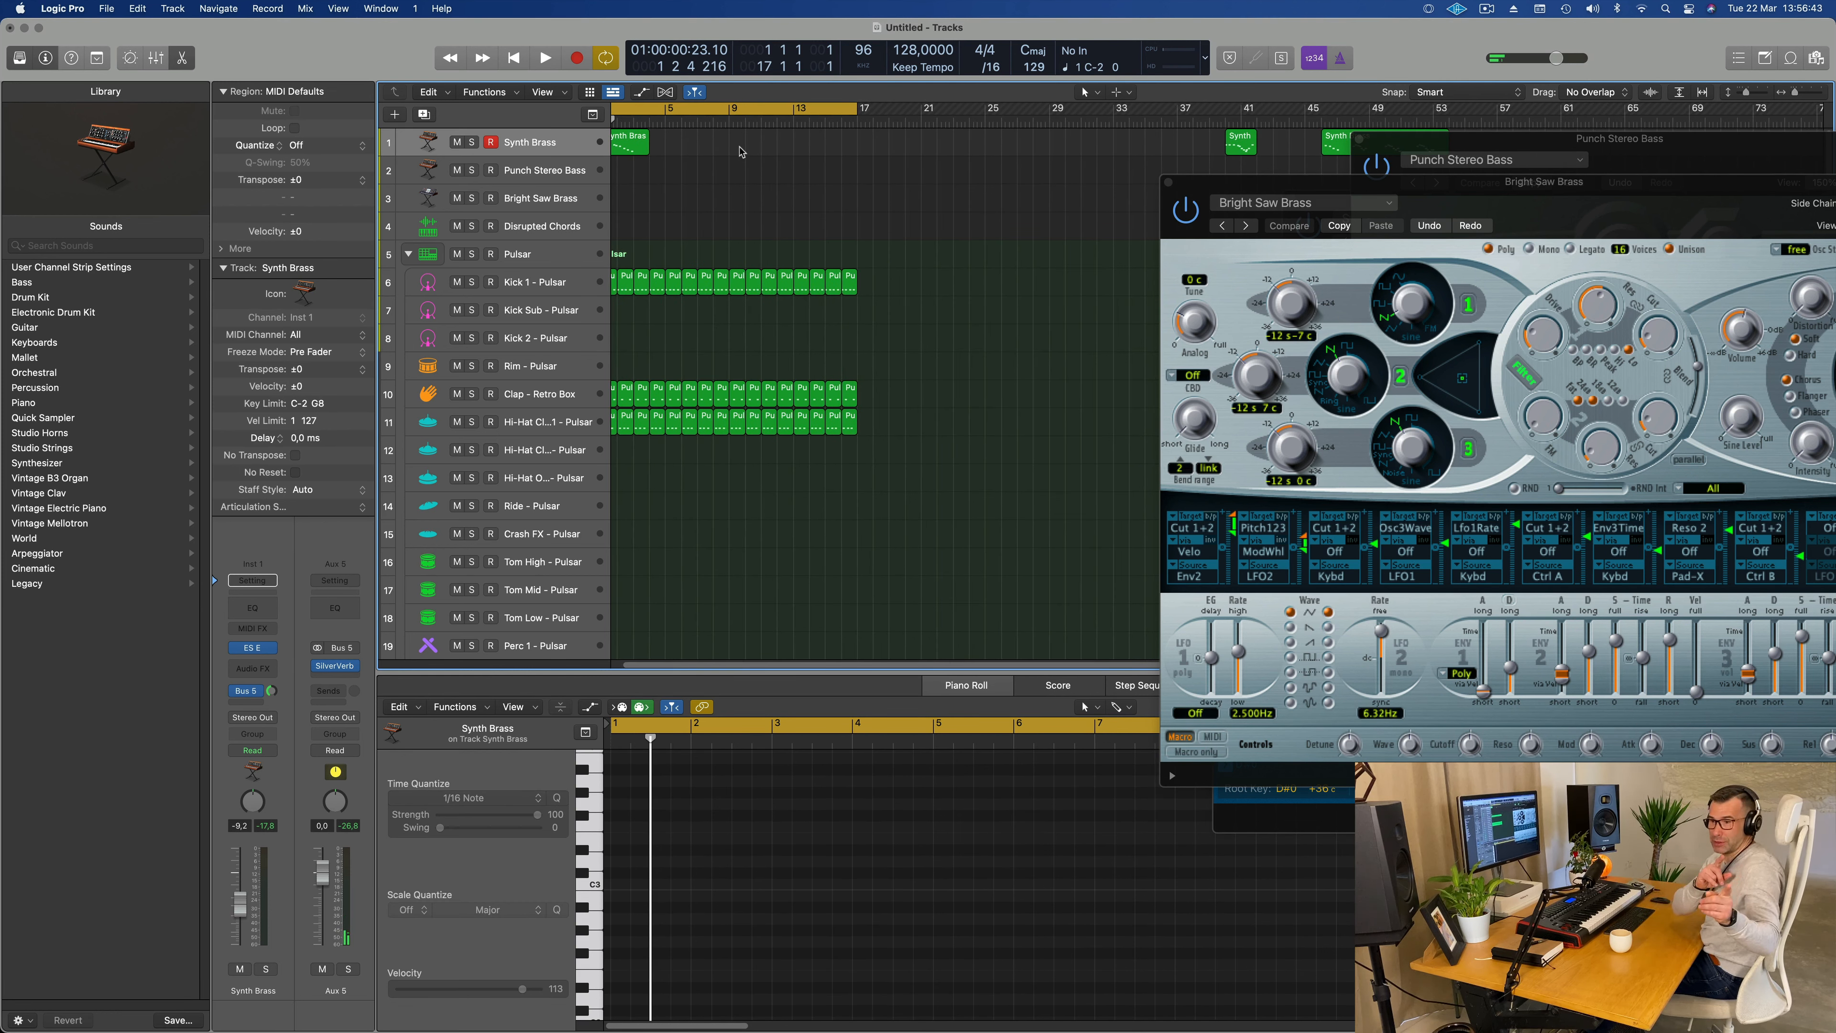
# Step: Copy the three-bar Synth Brass phrase to bars 5, 9 and 13 and play the arrangement from bar 1
pyautogui.hscroll(-1, 666, 163)
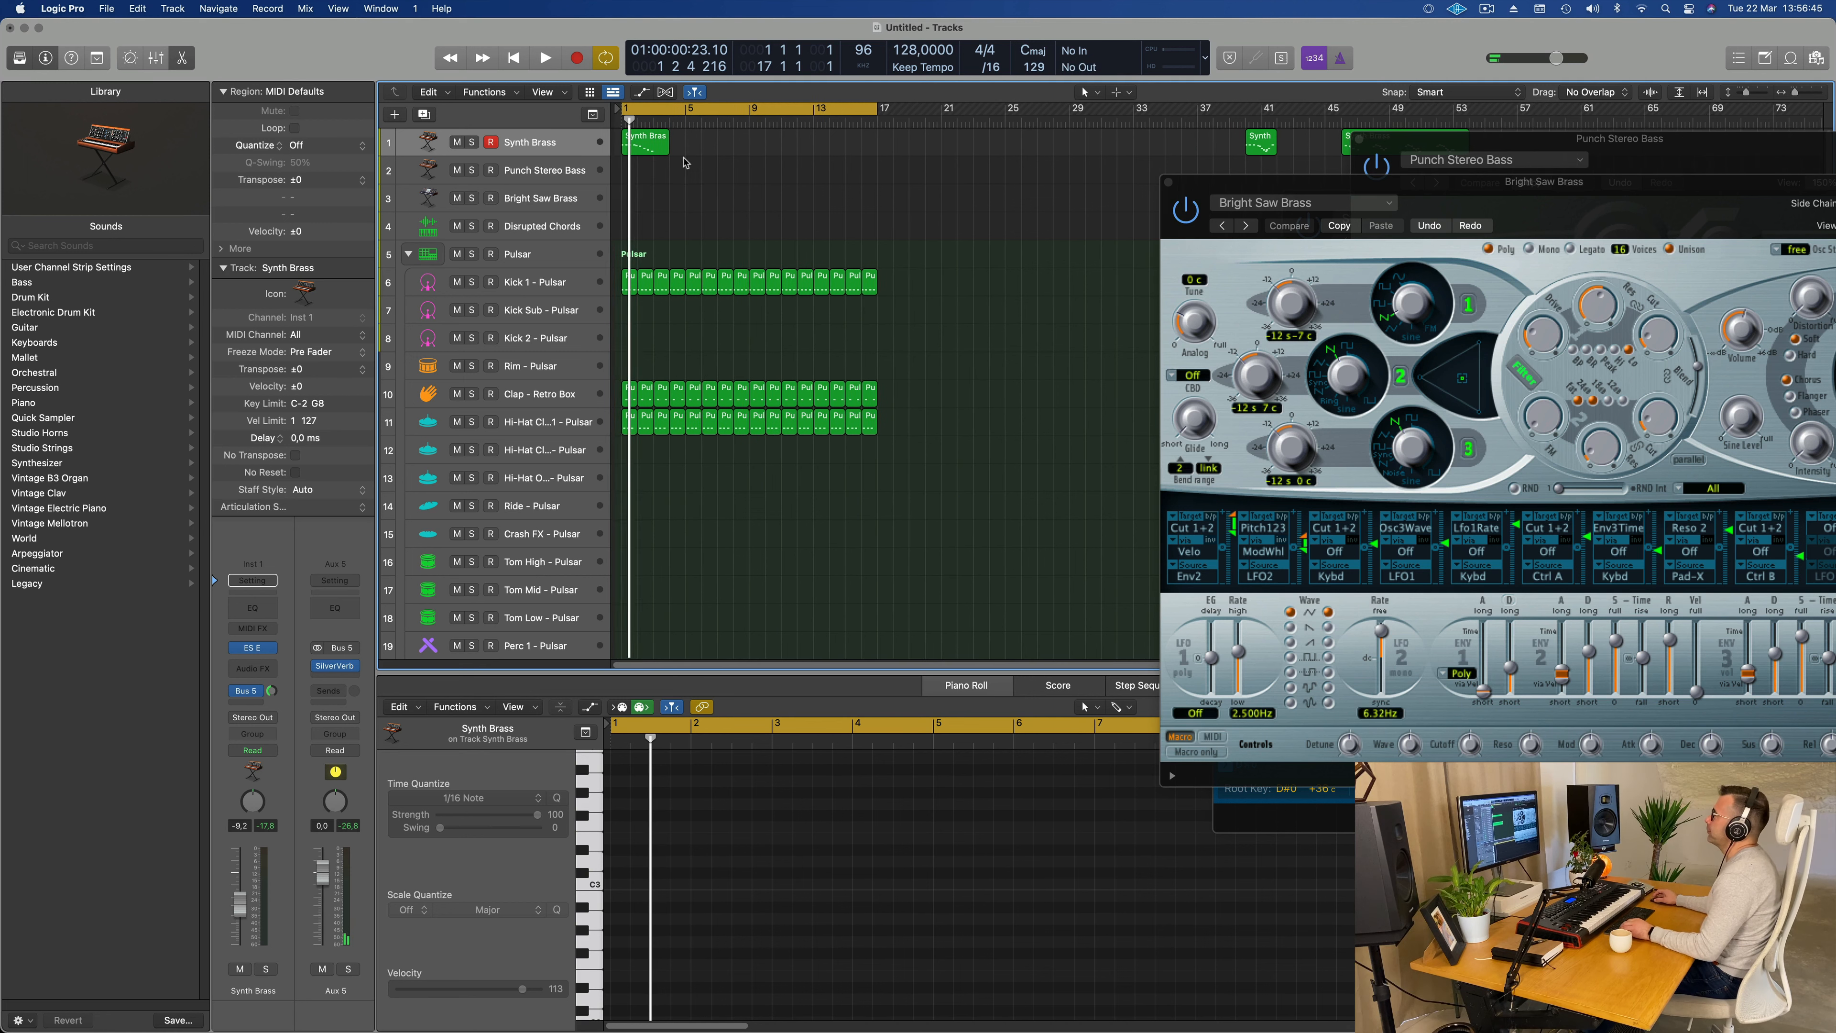
pyautogui.click(651, 145)
pyautogui.keyDown('alt'); pyautogui.moveTo(666, 144); pyautogui.dragTo(775, 144); pyautogui.keyUp('alt')
pyautogui.keyDown('shift'); pyautogui.click(655, 148); pyautogui.keyUp('shift')
pyautogui.press('super+r')
pyautogui.press('space')
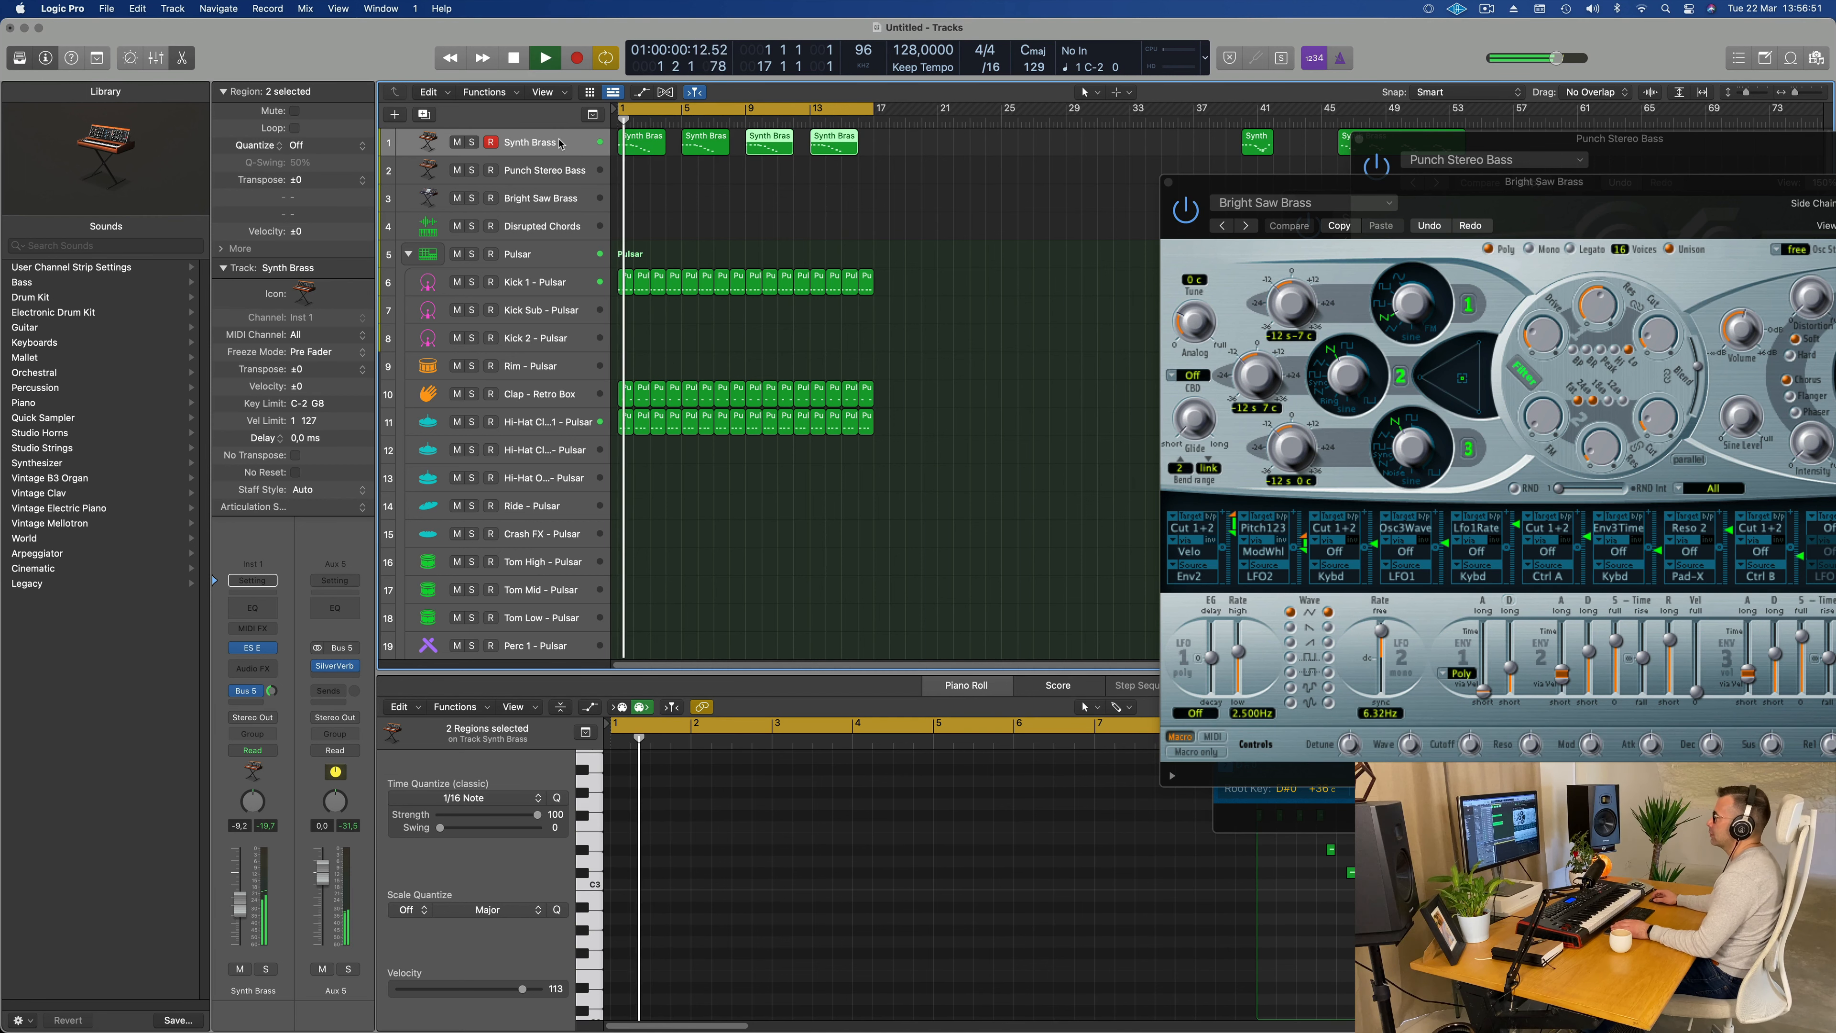
# Step: Select the four Synth Brass regions and lower the track's volume to -10.2 dB while replaying the loop
pyautogui.click(549, 149)
pyautogui.press('space')
pyautogui.press('space')
pyautogui.press('space')
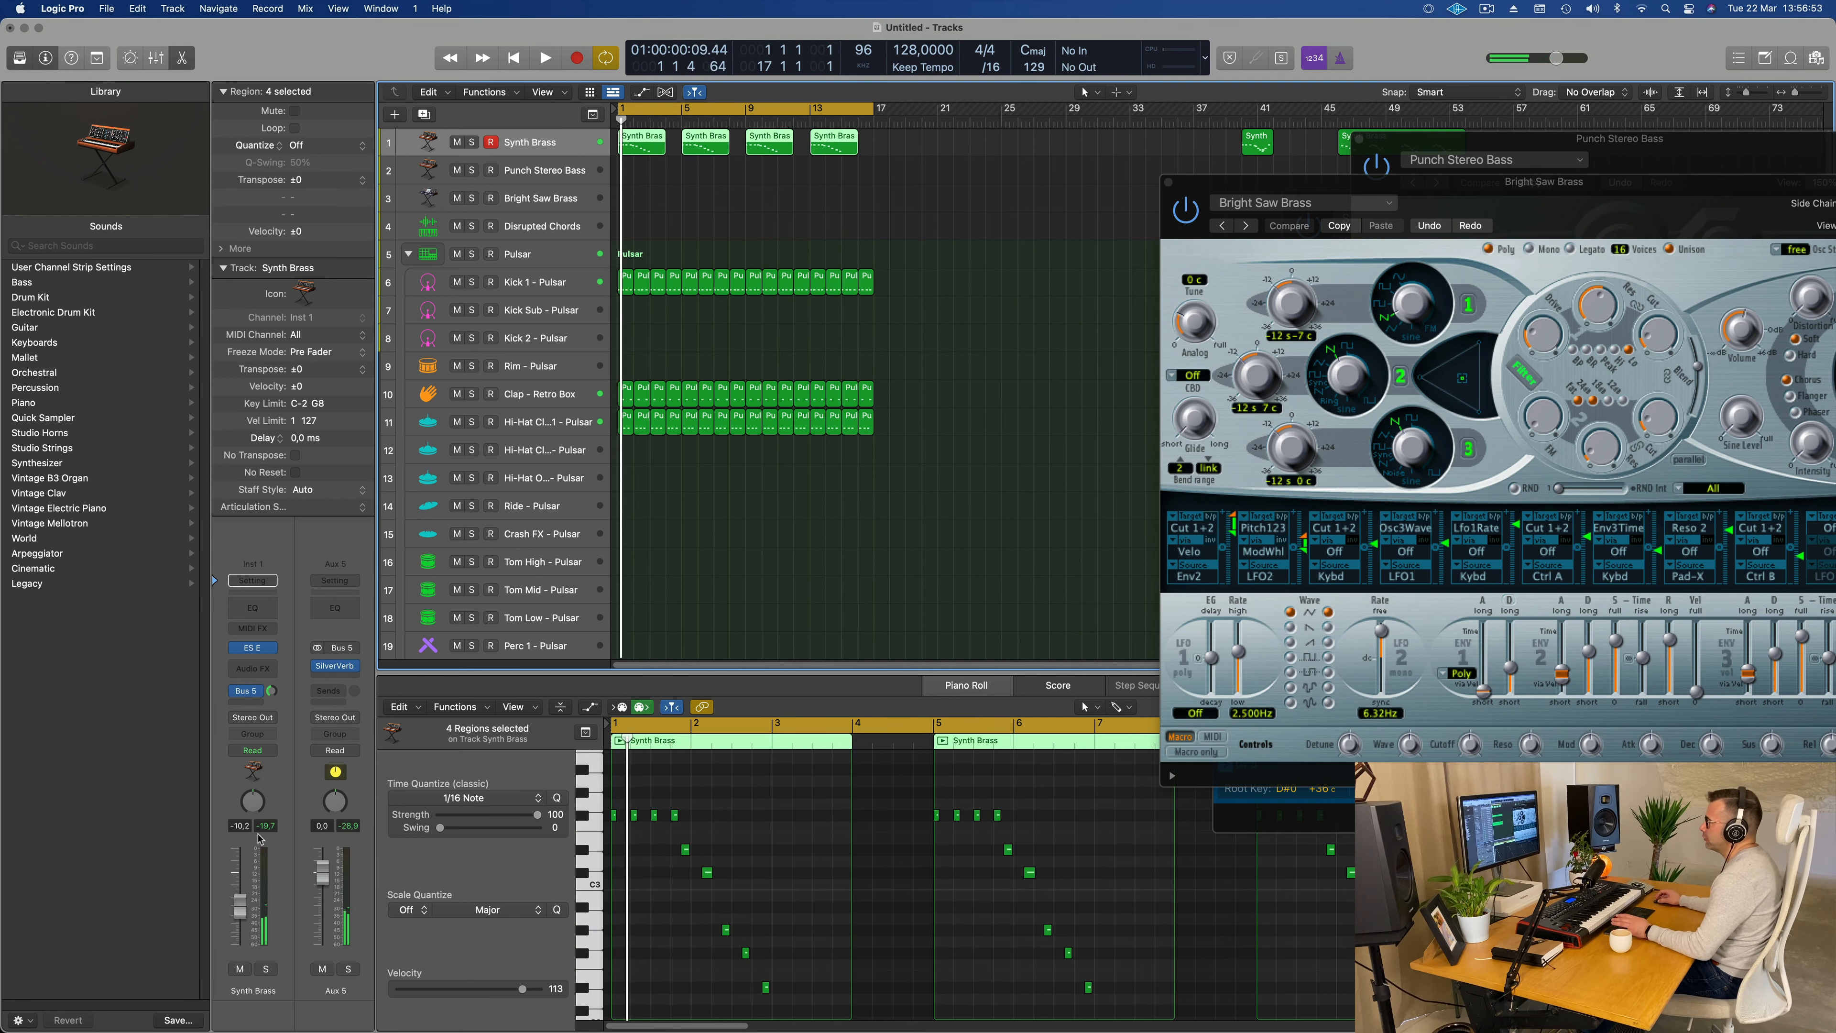
pyautogui.press('space')
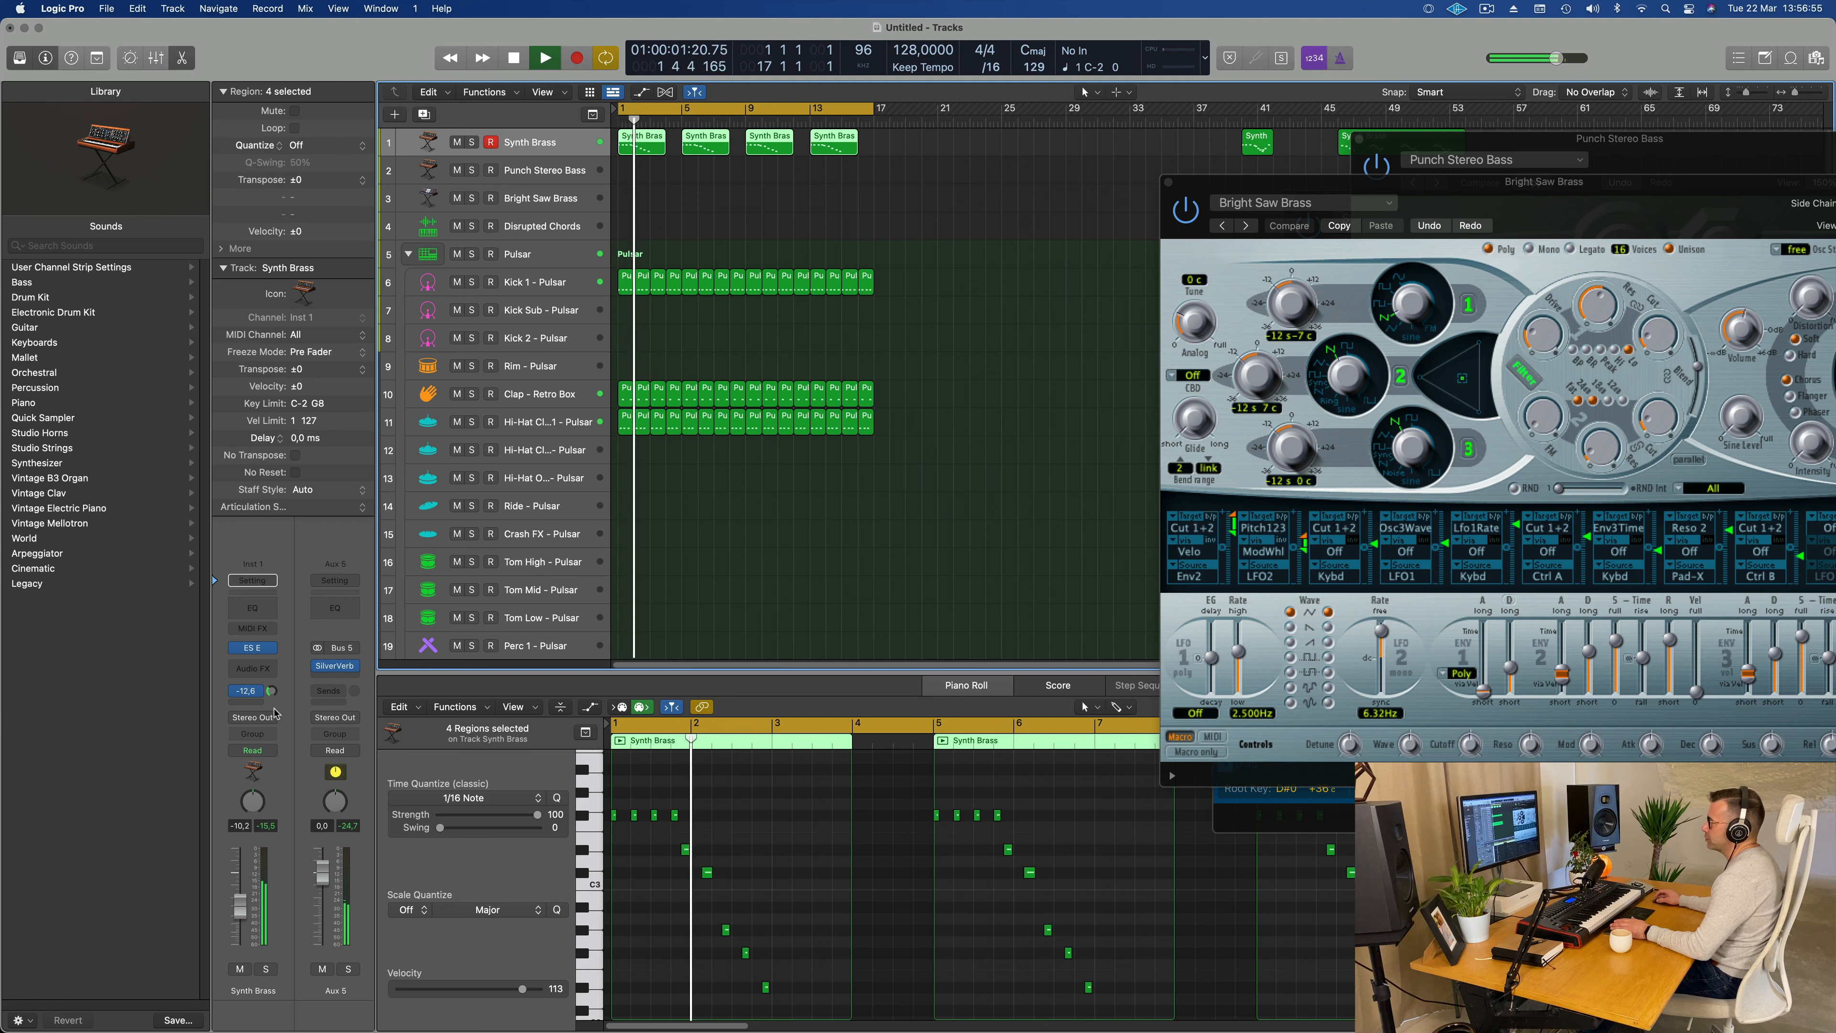
# Step: Add a Bus 6 send to the Synth Brass channel and raise its send level while playing from bar 1
pyautogui.click(253, 702)
pyautogui.moveTo(250, 725)
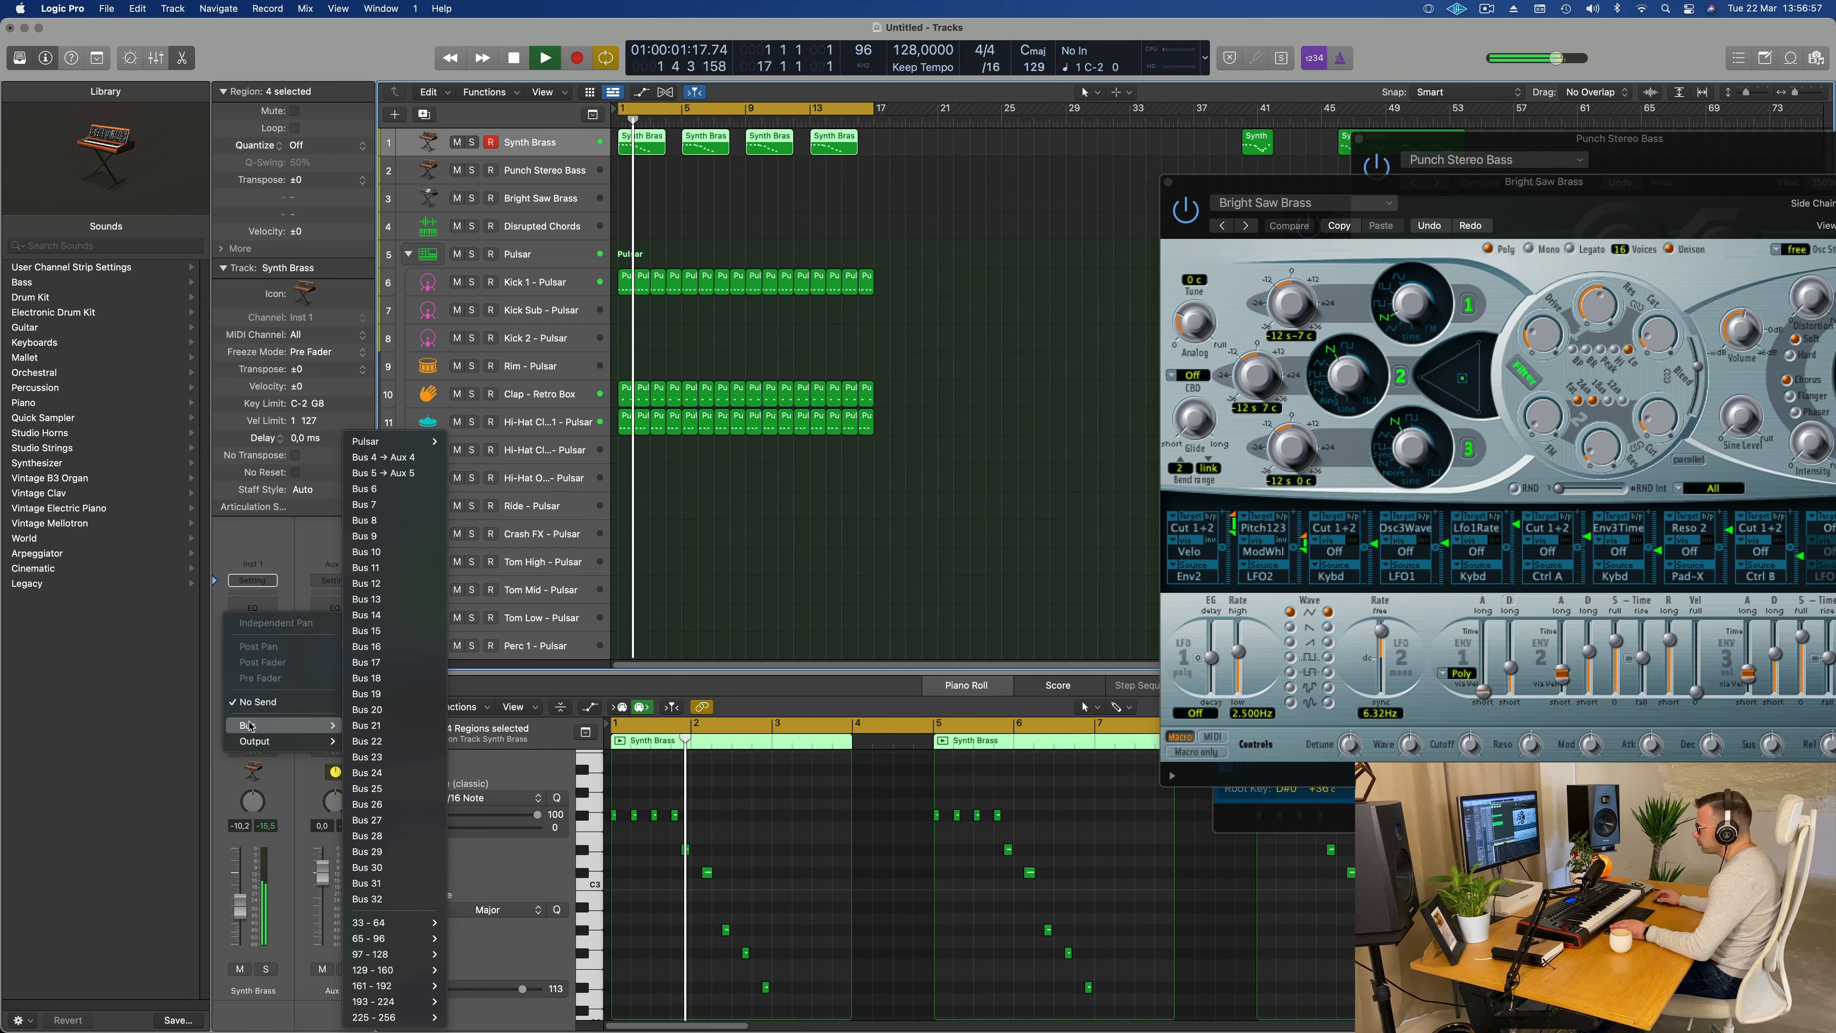
pyautogui.click(364, 488)
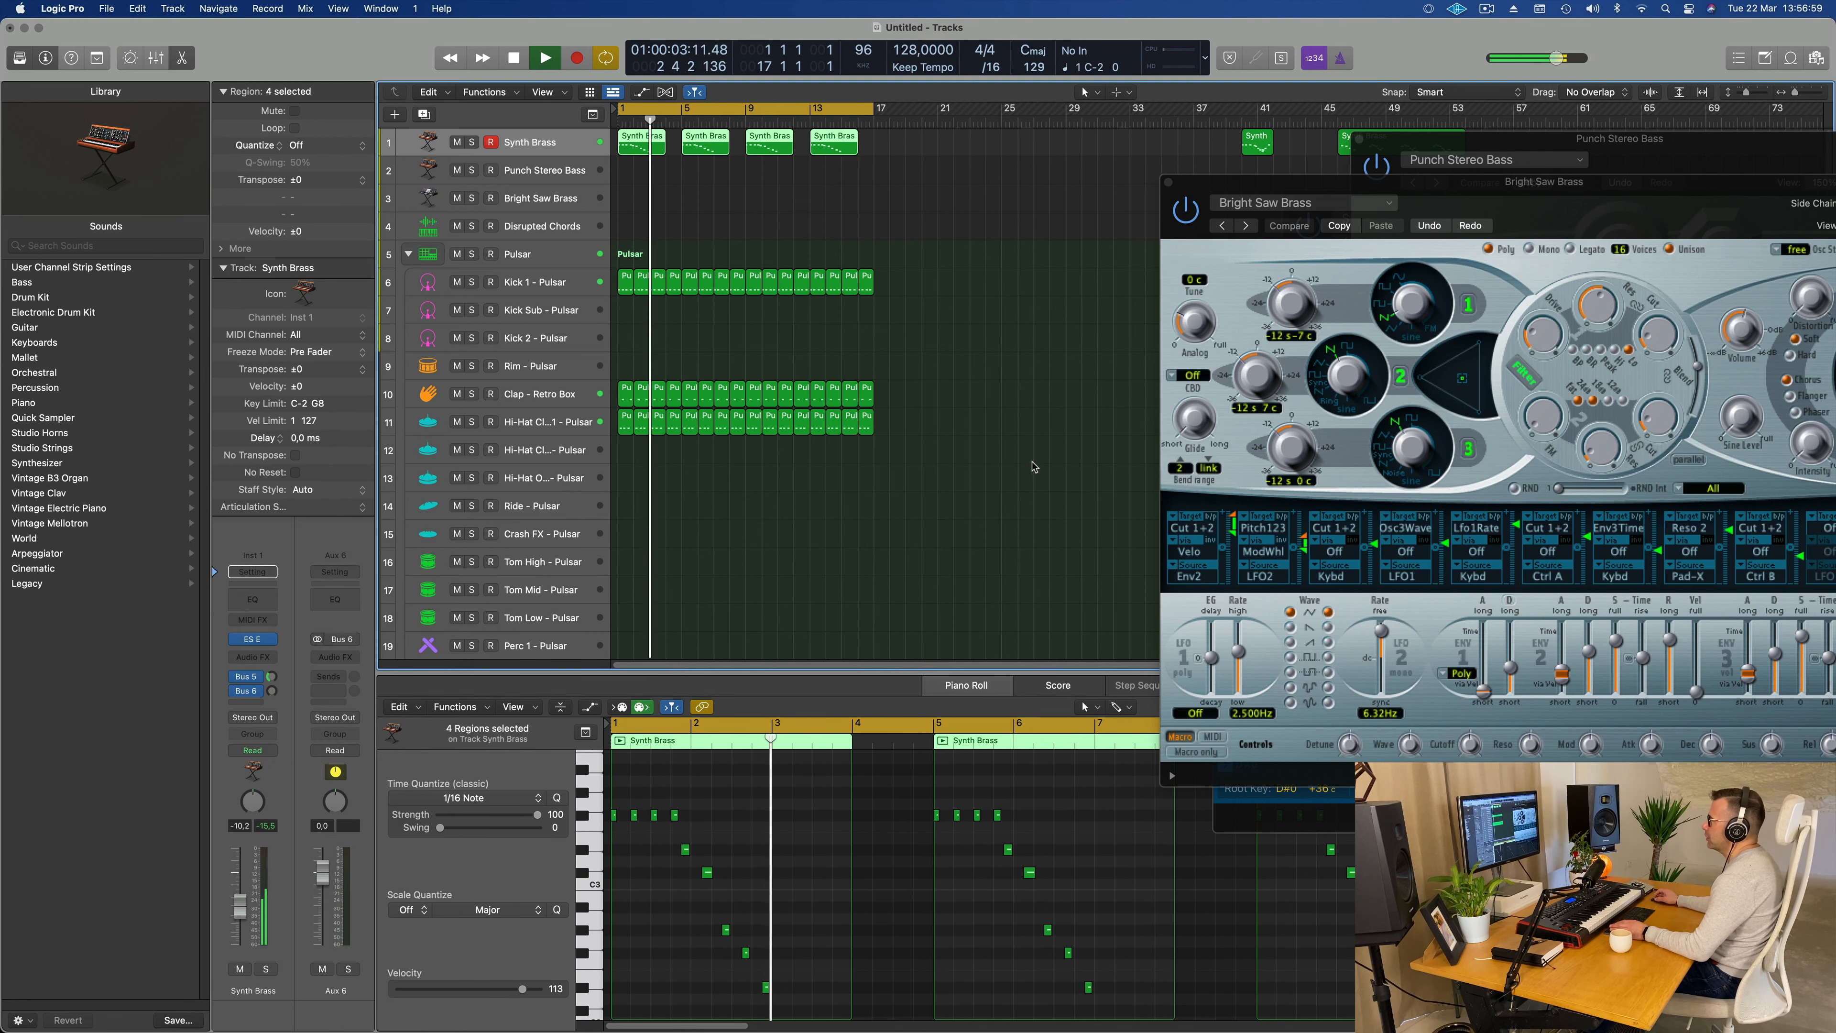
pyautogui.press('Return')
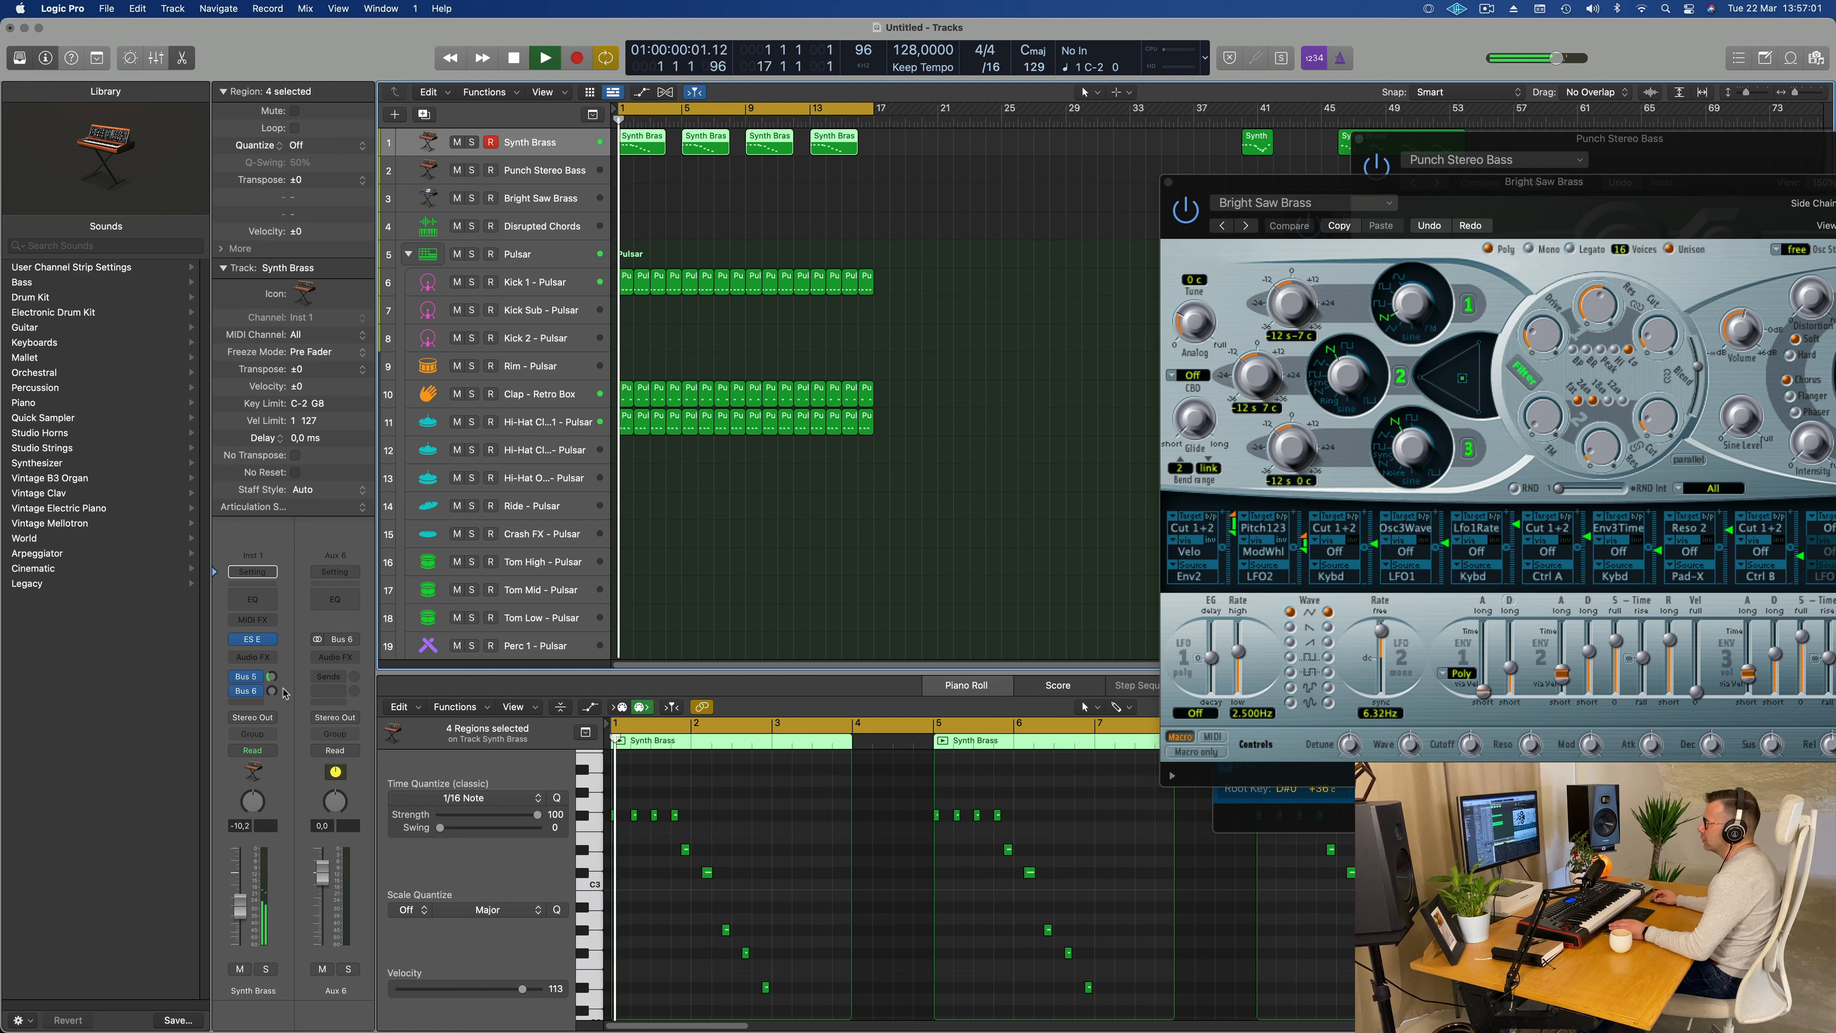
pyautogui.moveTo(284, 692); pyautogui.dragTo(289, 656)
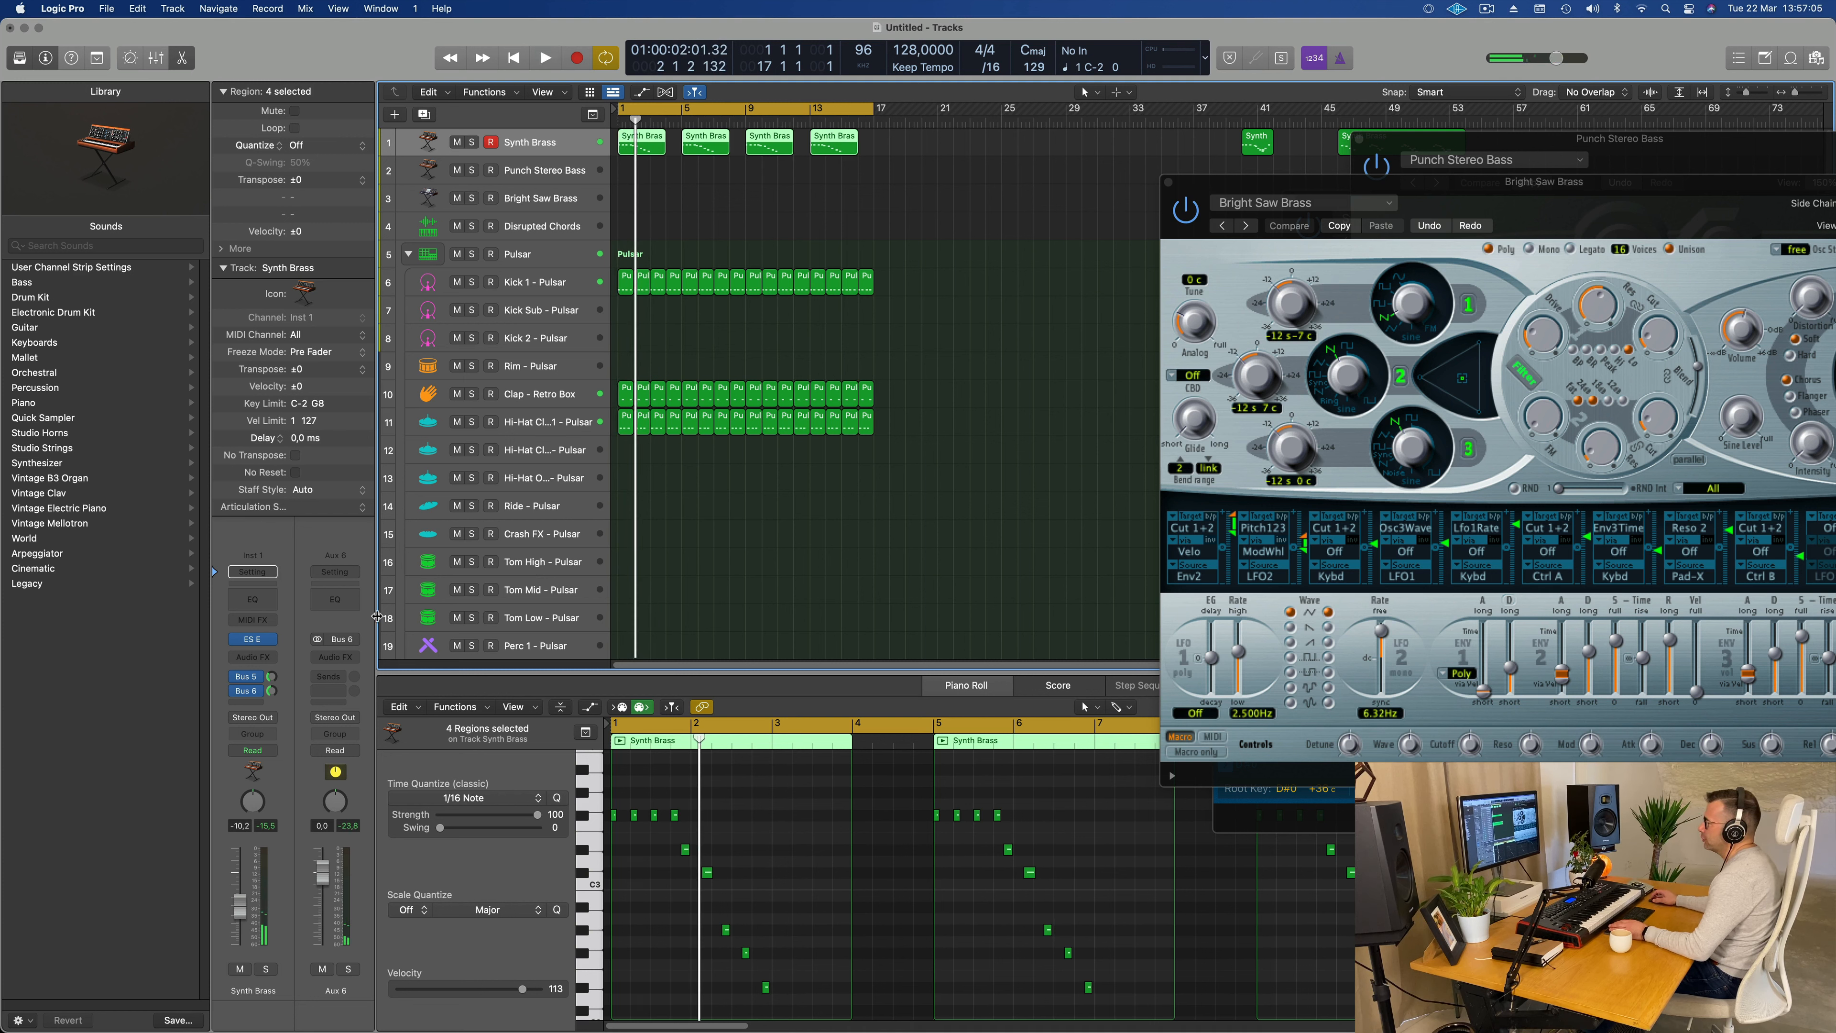
# Step: Insert a stereo Delay Designer on Aux 6 and play the loop through it
pyautogui.click(348, 655)
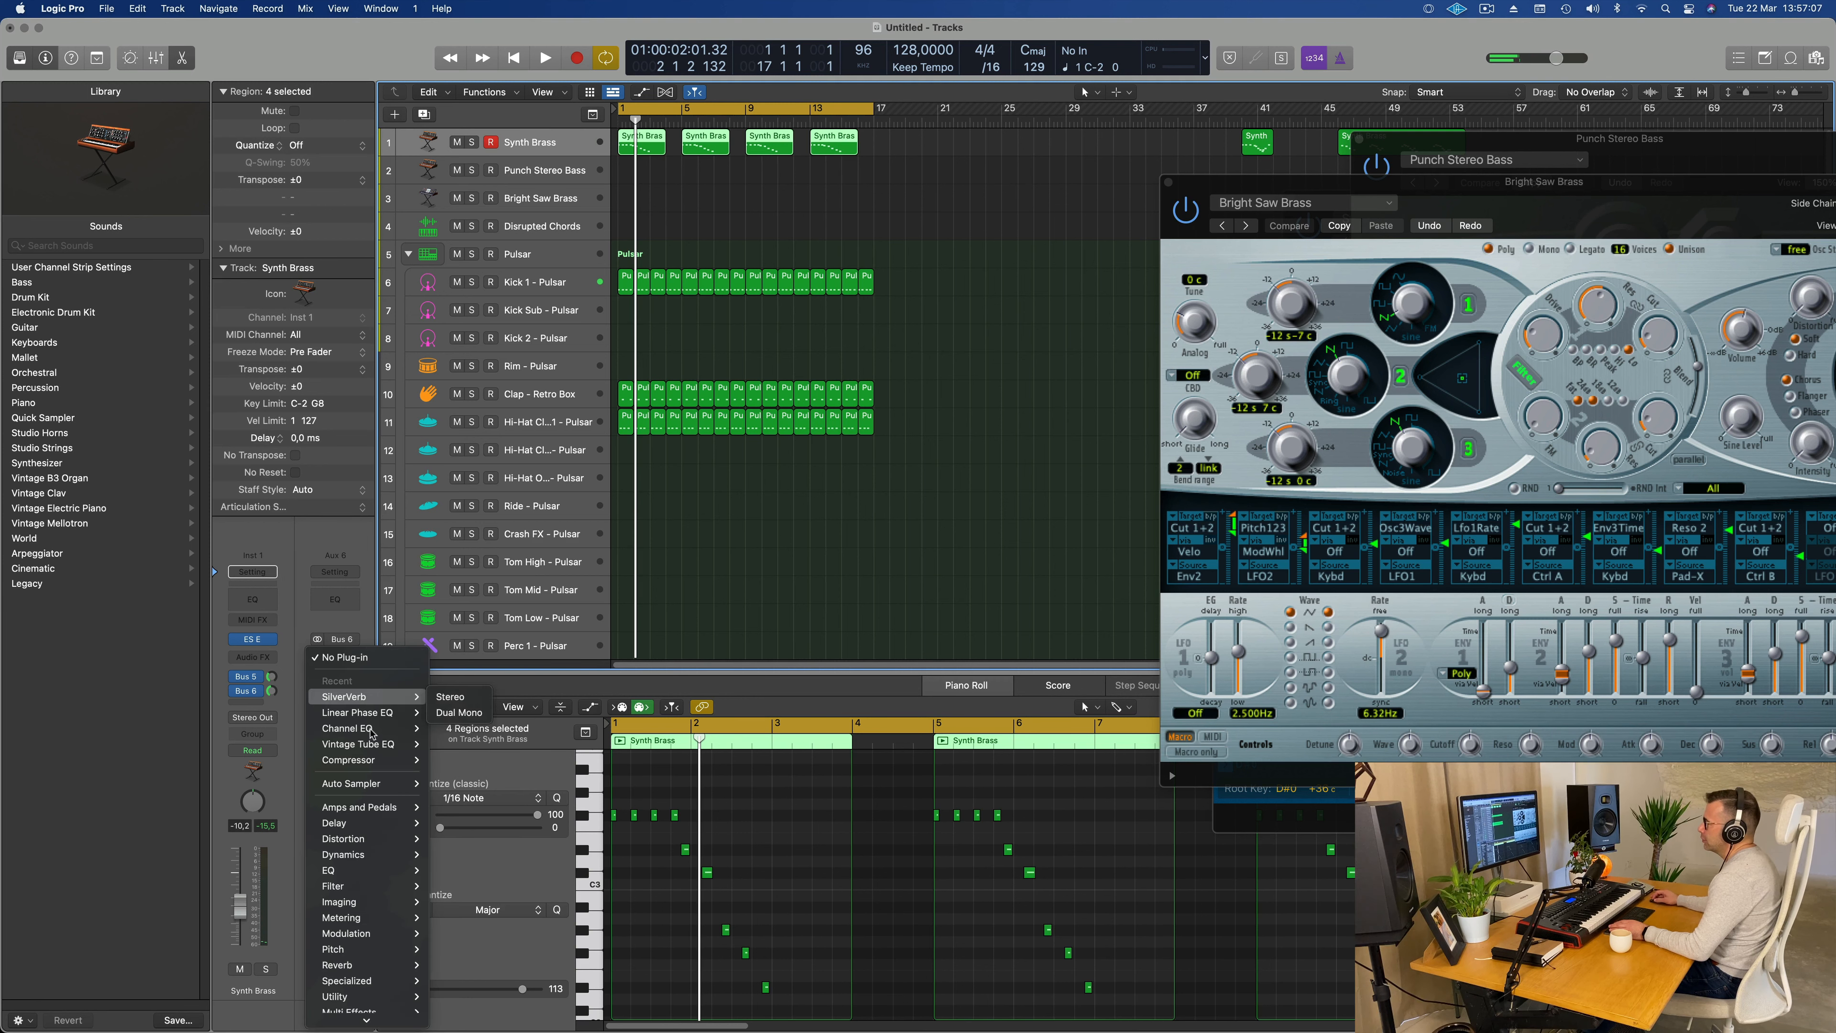
pyautogui.moveTo(381, 831)
pyautogui.moveTo(484, 830)
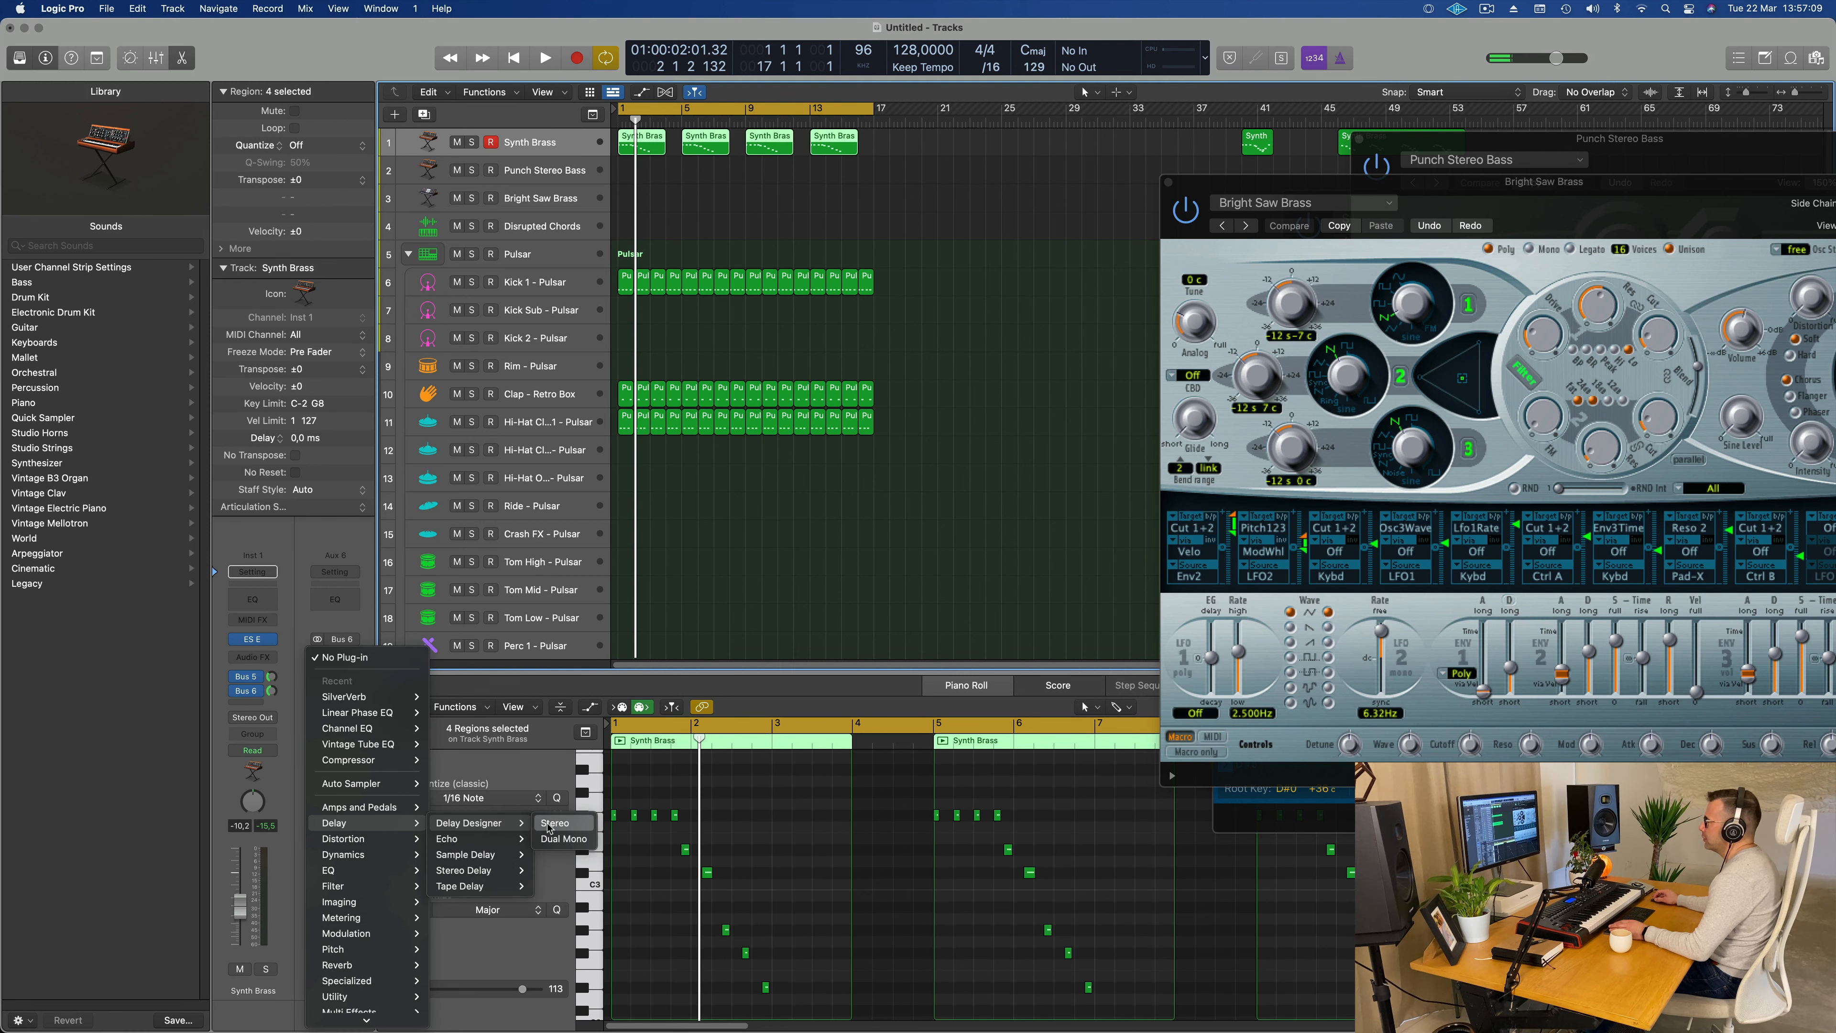
pyautogui.click(555, 824)
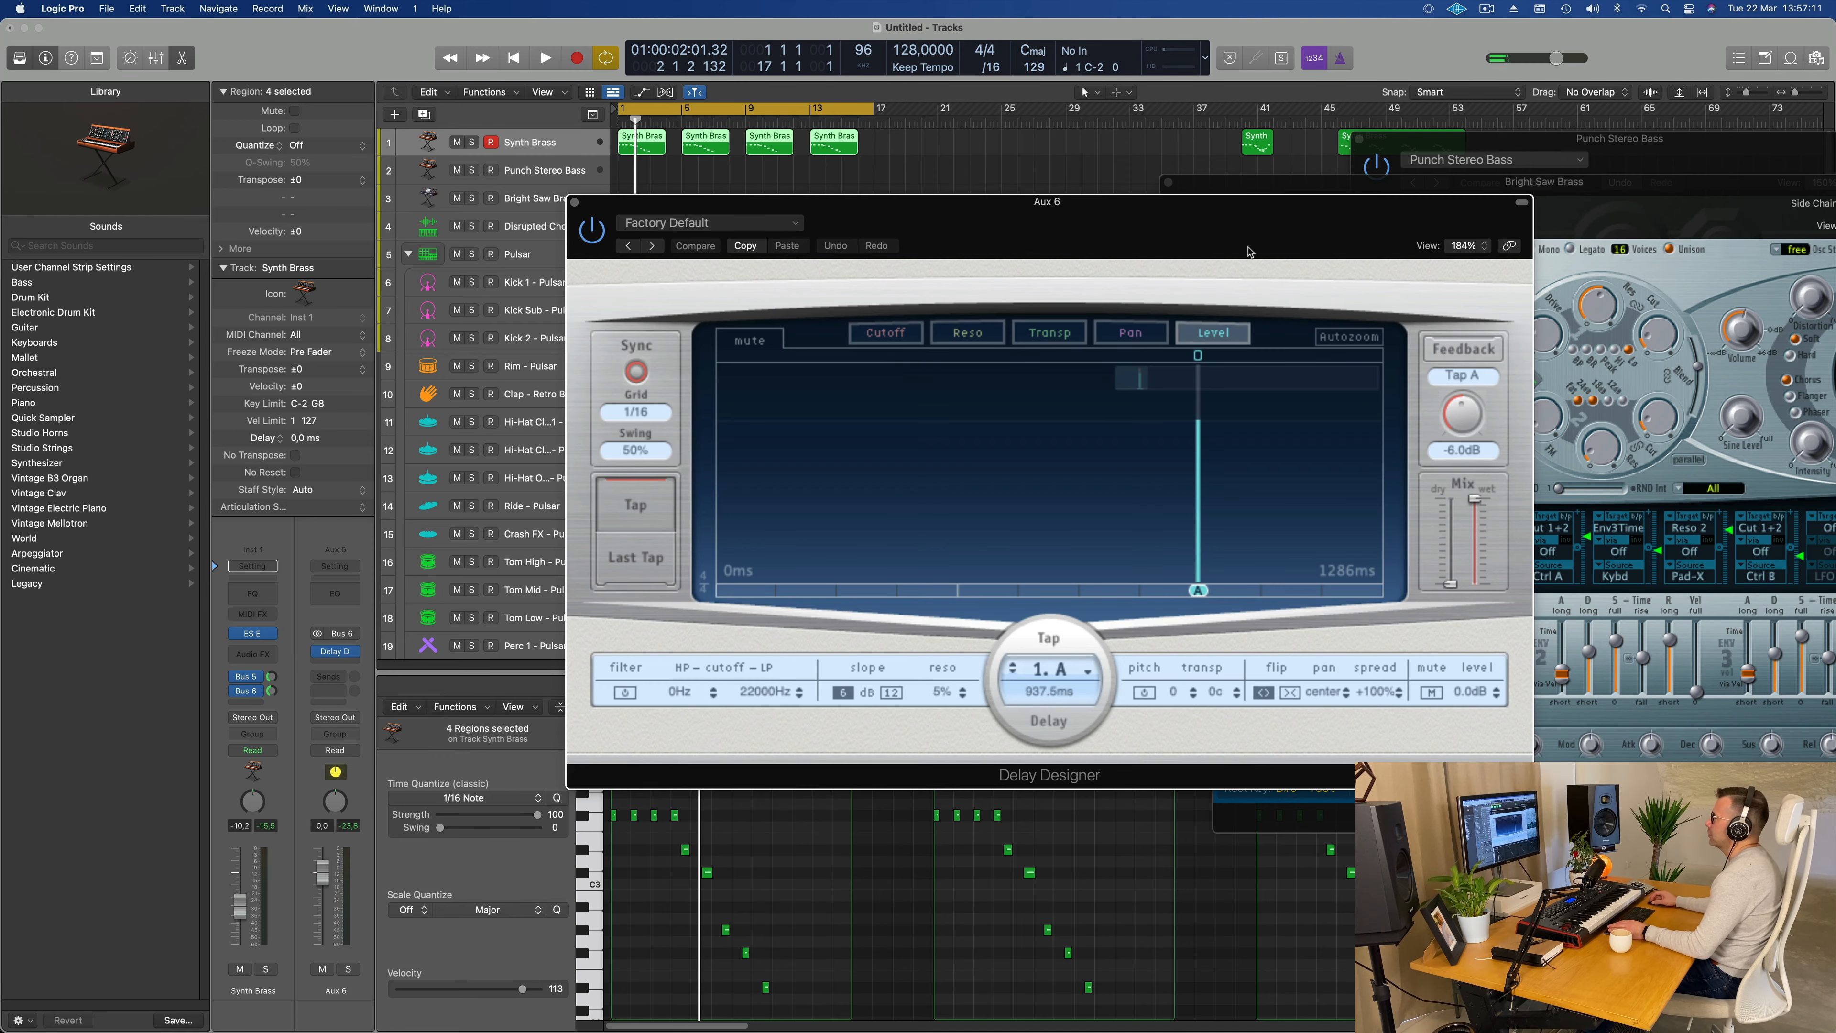
pyautogui.press('space')
pyautogui.moveTo(1248, 251); pyautogui.dragTo(1114, 223)
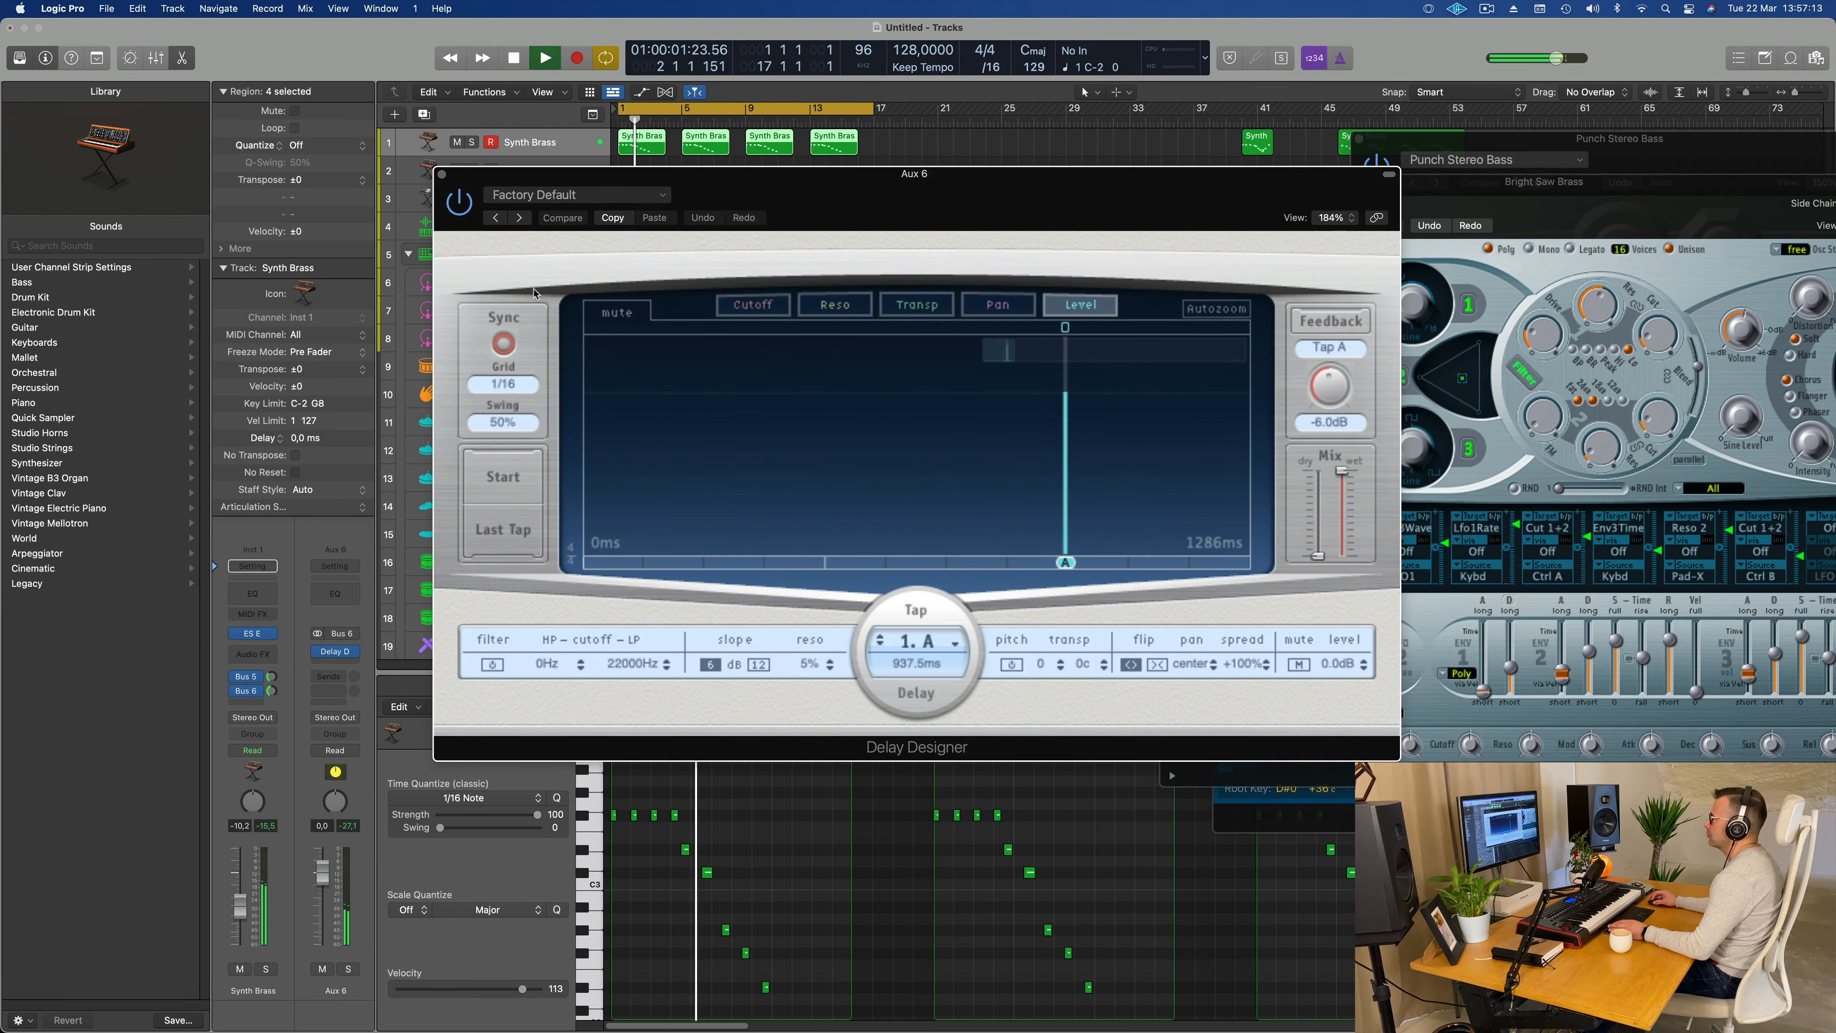
# Step: Load Delay Designer's 1/4 Dotted Basic Pan preset after trying 1/4 Alternating Pan, and set the Synth Brass Bus 6 send to -11.0 dB
pyautogui.click(538, 195)
pyautogui.moveTo(620, 500)
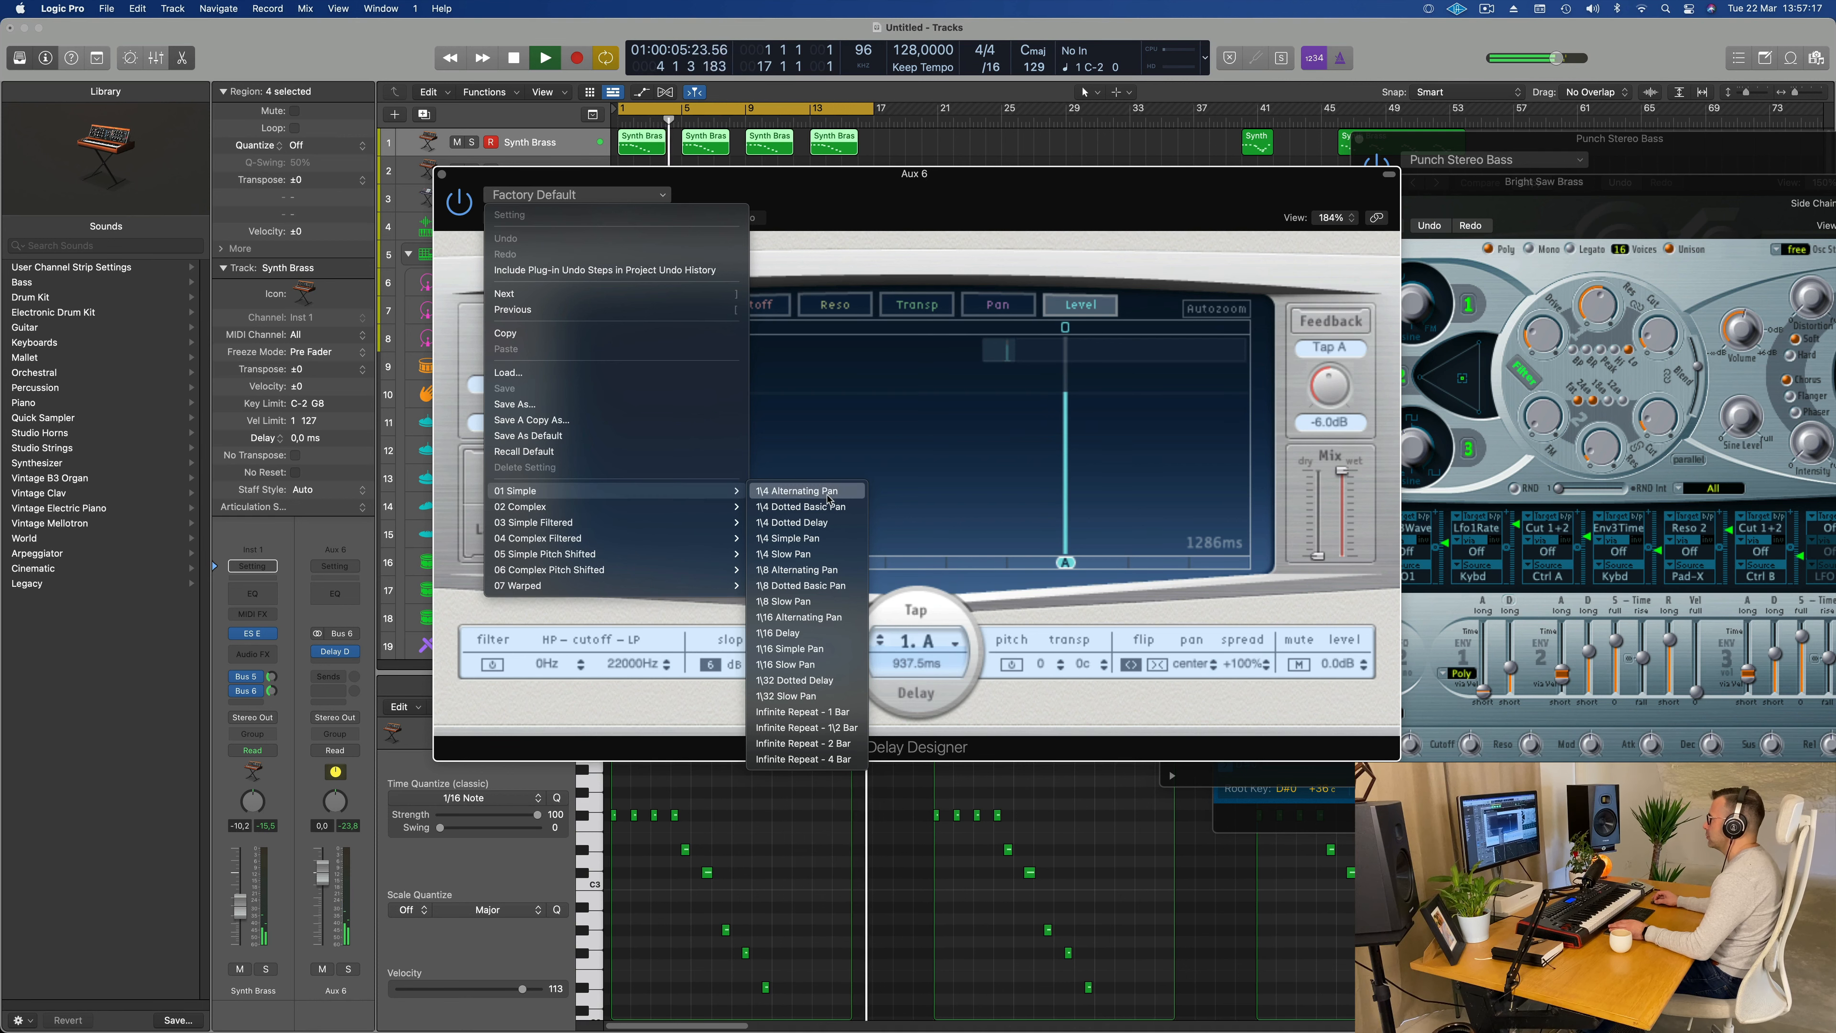
pyautogui.click(796, 490)
pyautogui.moveTo(921, 216); pyautogui.dragTo(975, 260)
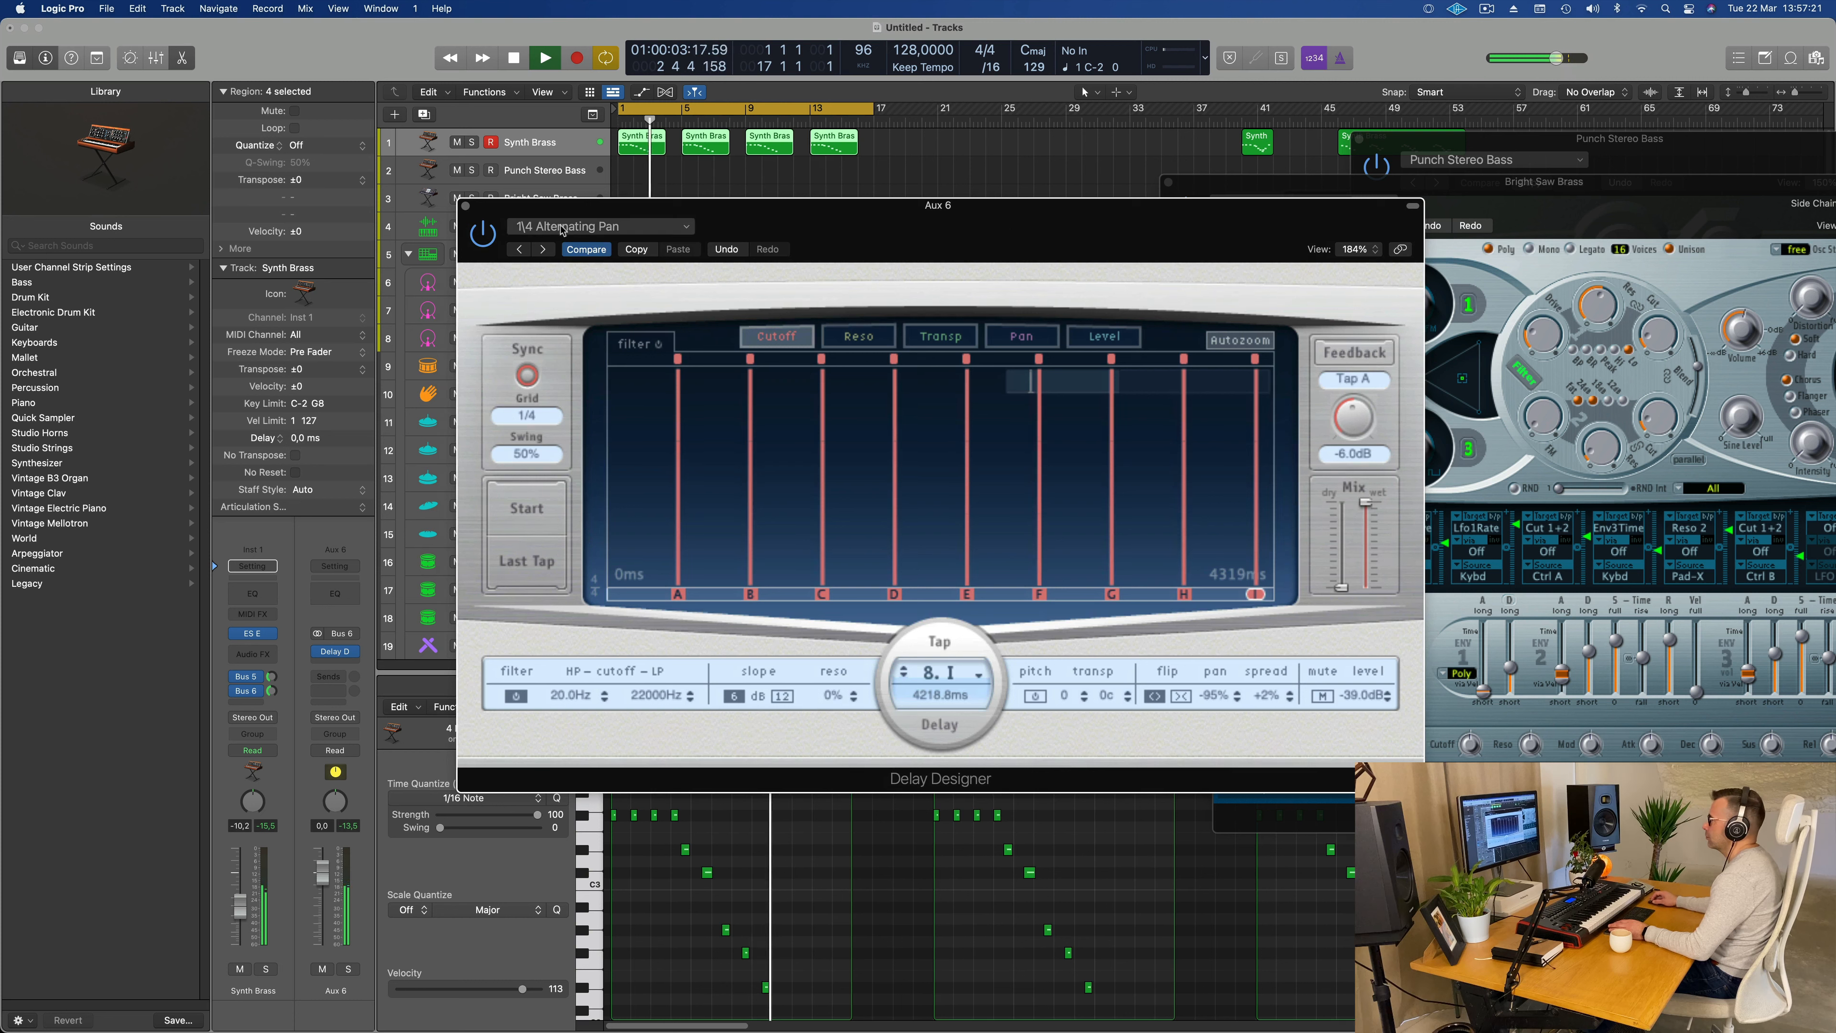
pyautogui.click(543, 250)
pyautogui.moveTo(849, 218); pyautogui.dragTo(967, 195)
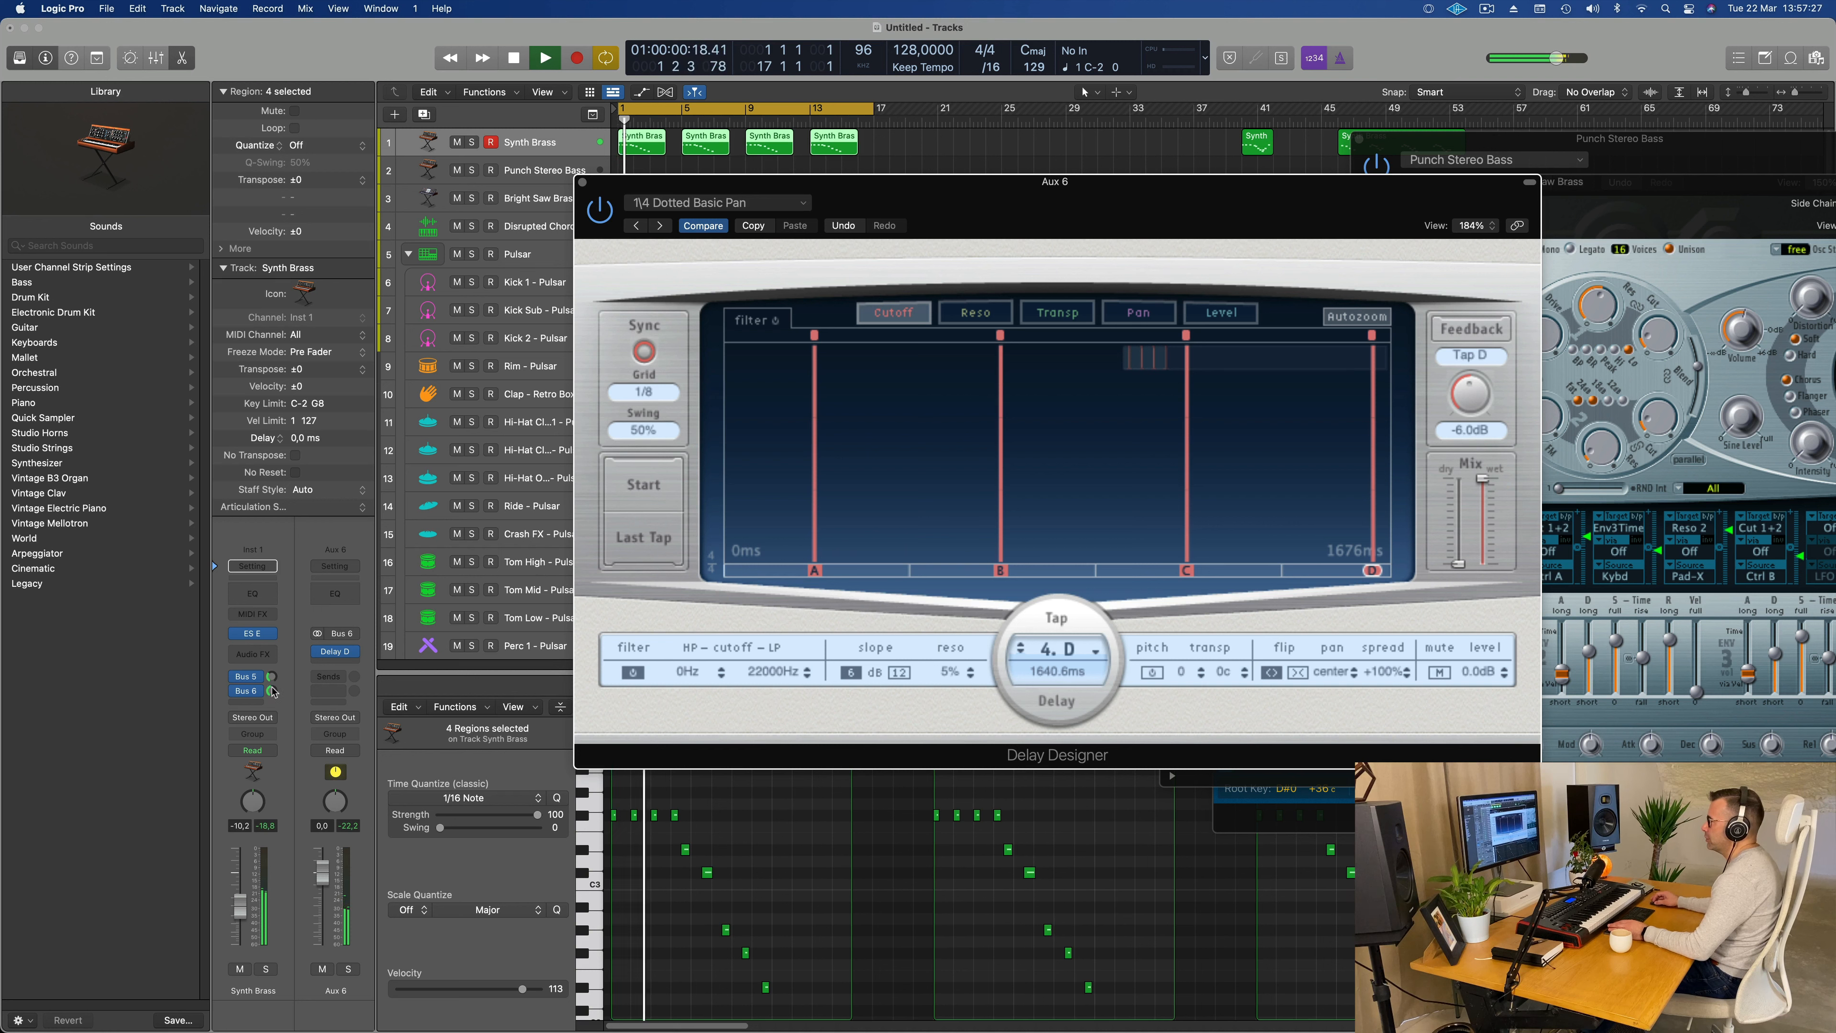
pyautogui.moveTo(272, 691); pyautogui.dragTo(273, 697)
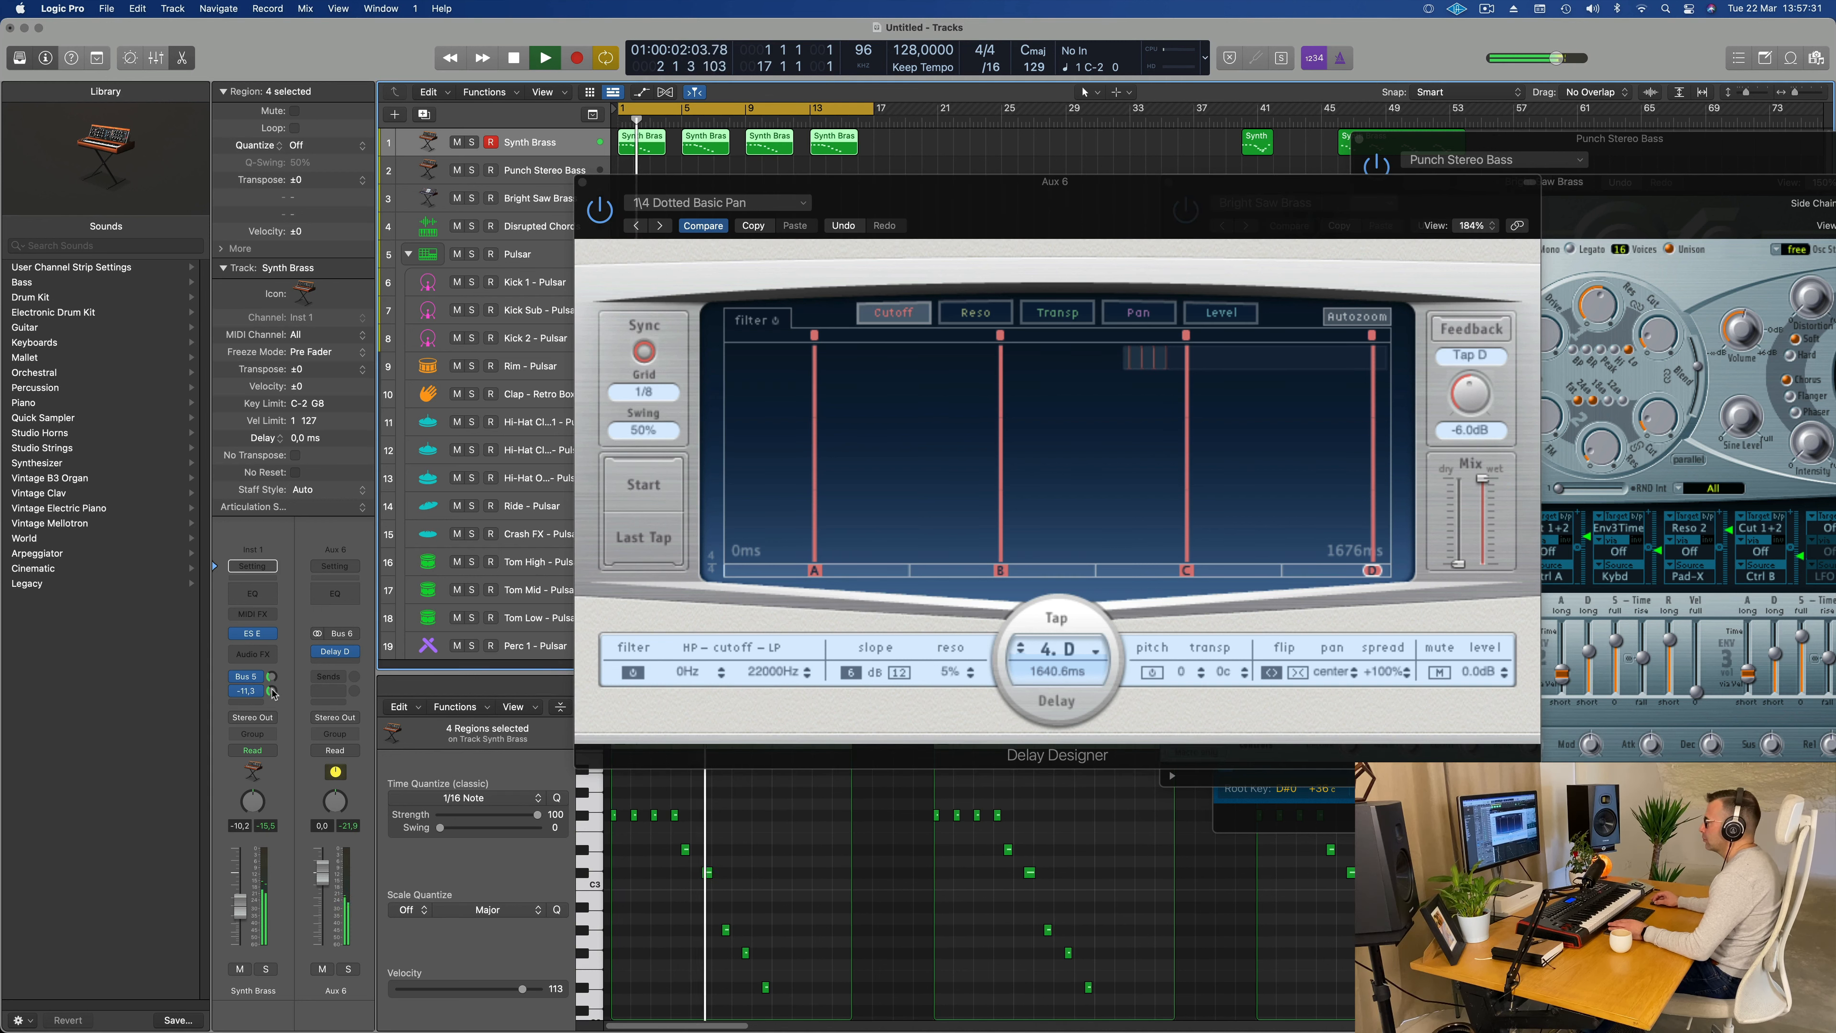
# Step: Add a Channel EQ to Aux 6 and enable its low-cut filter at about 254 Hz, closing the EQ window
pyautogui.click(340, 597)
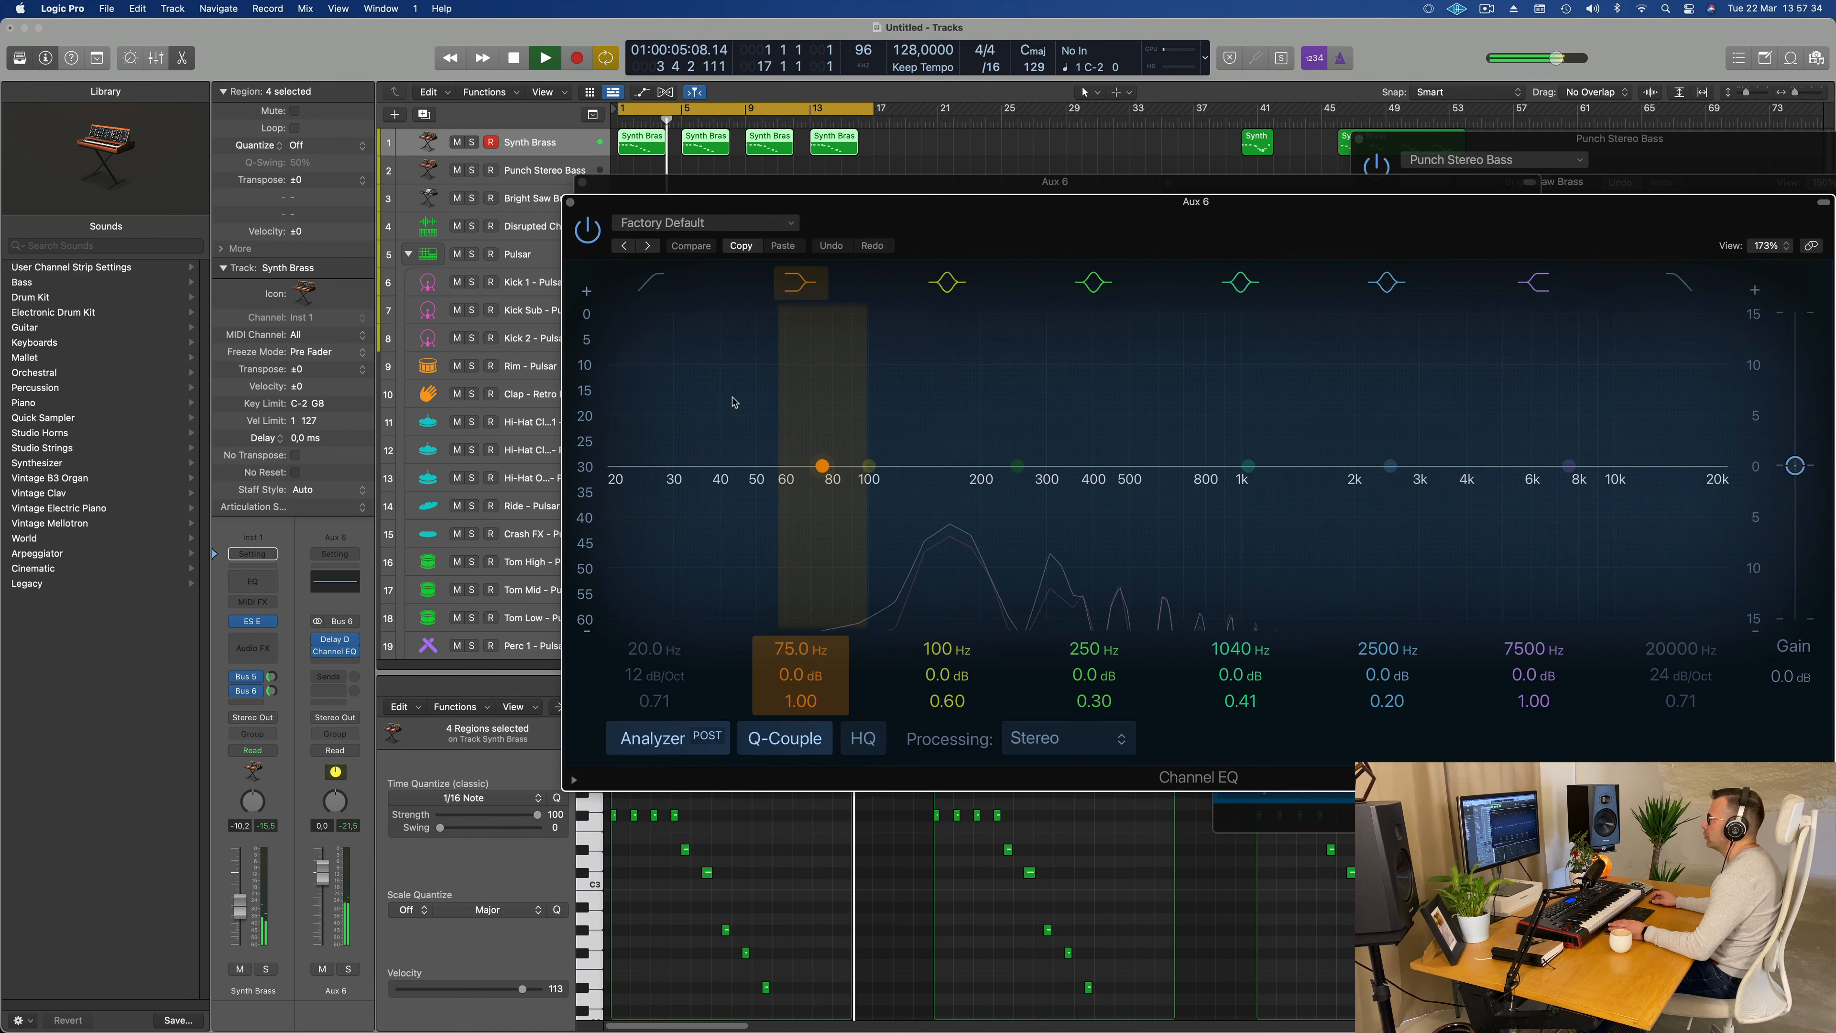
pyautogui.click(654, 282)
pyautogui.moveTo(672, 422); pyautogui.dragTo(1097, 362)
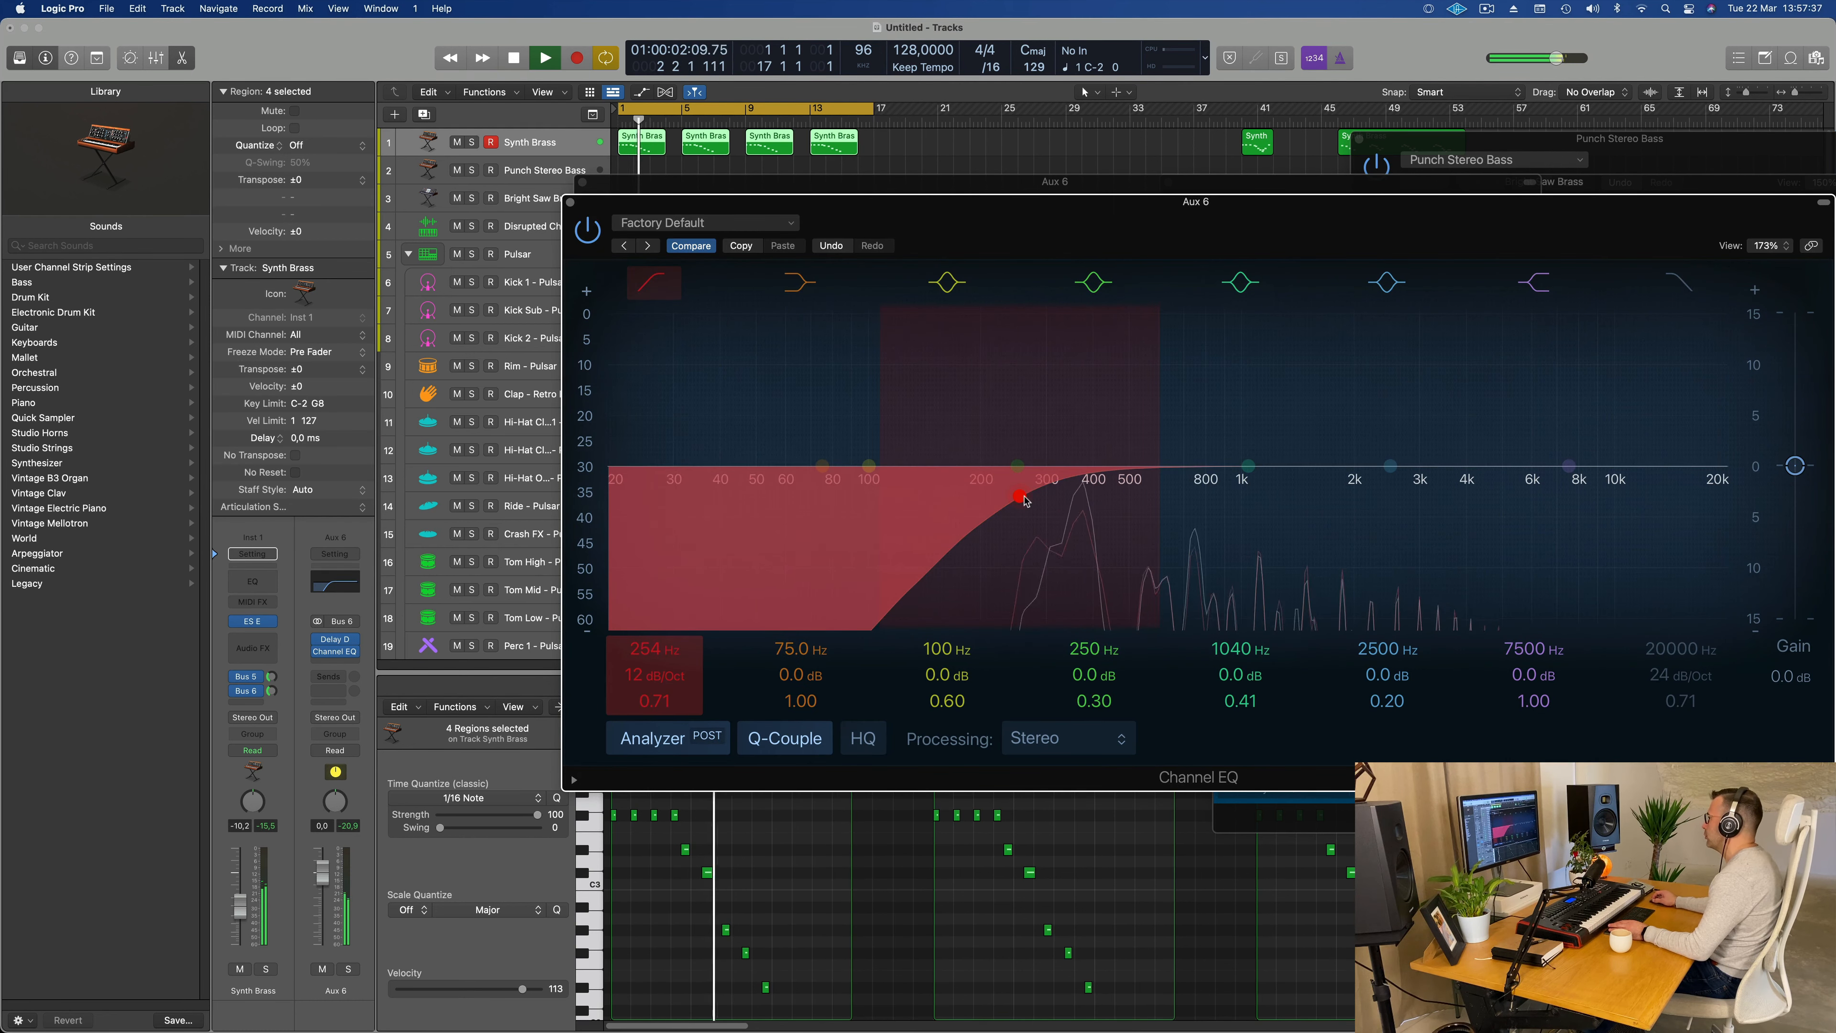
pyautogui.moveTo(1030, 496); pyautogui.dragTo(1031, 487)
pyautogui.click(570, 203)
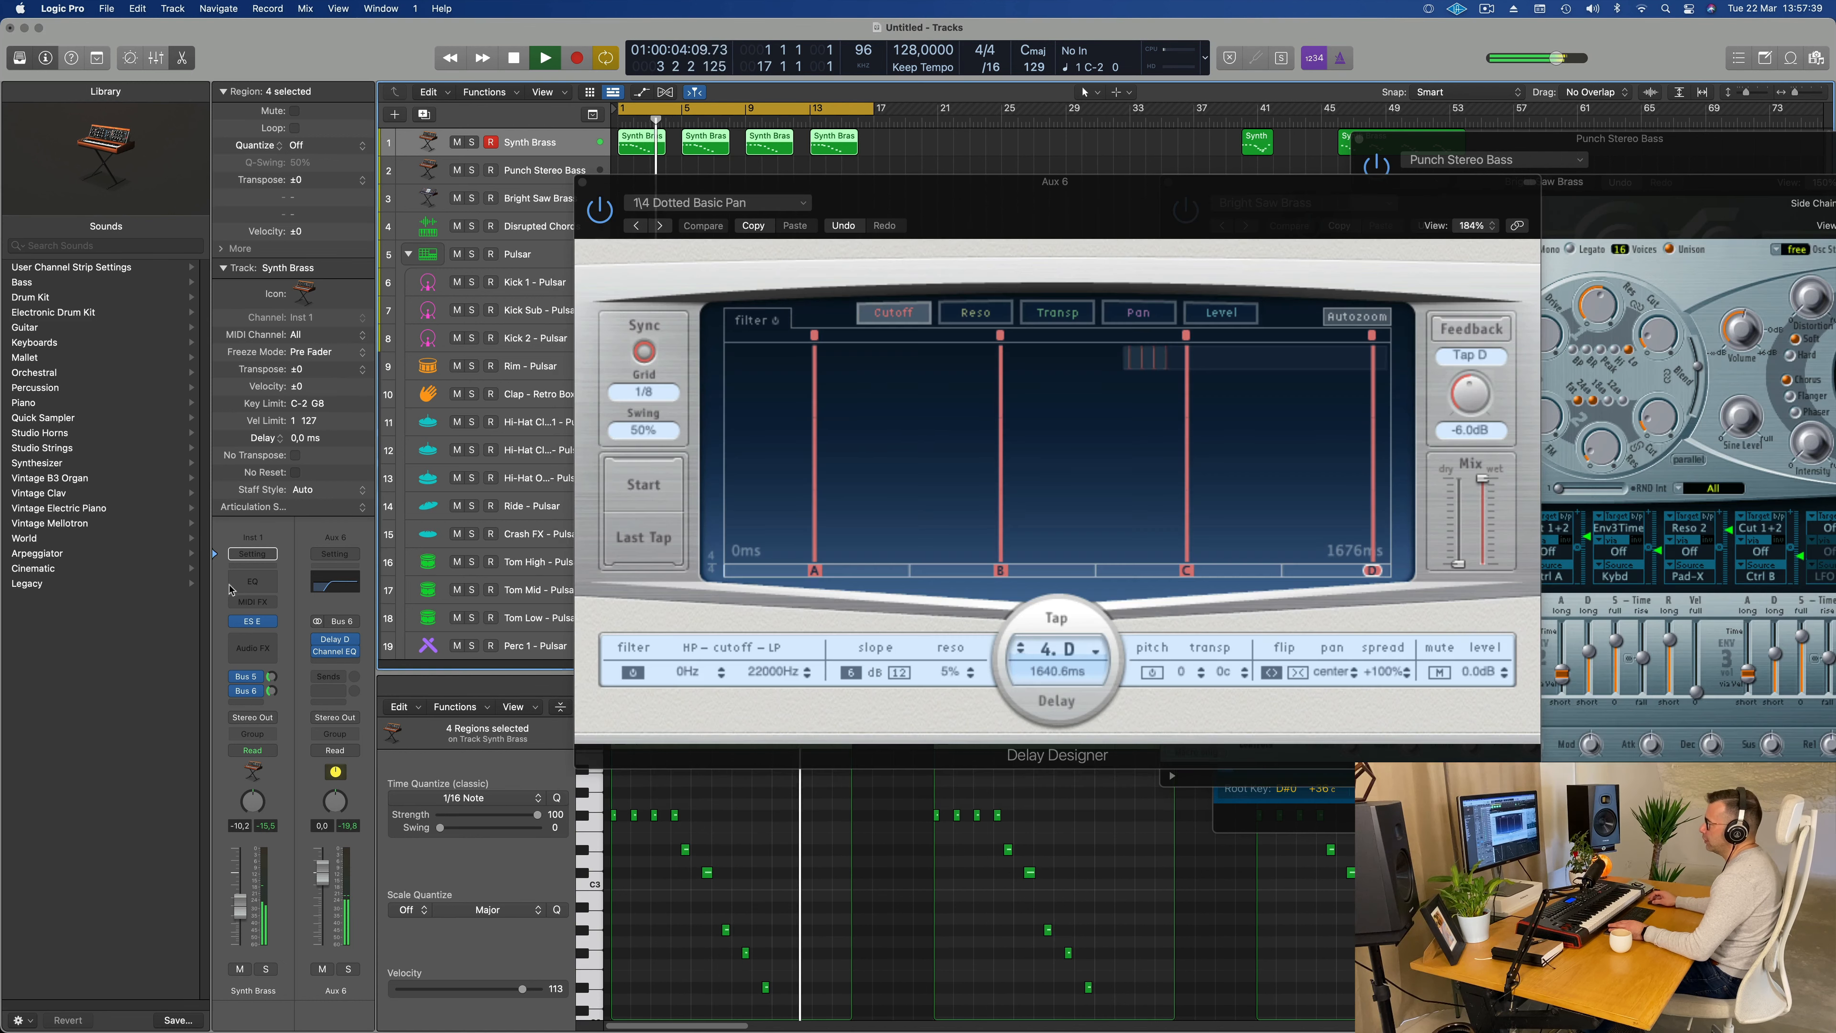
# Step: Add a Channel EQ to the Aux 5 reverb return and enable its low-cut filter at 312 Hz
pyautogui.click(243, 677)
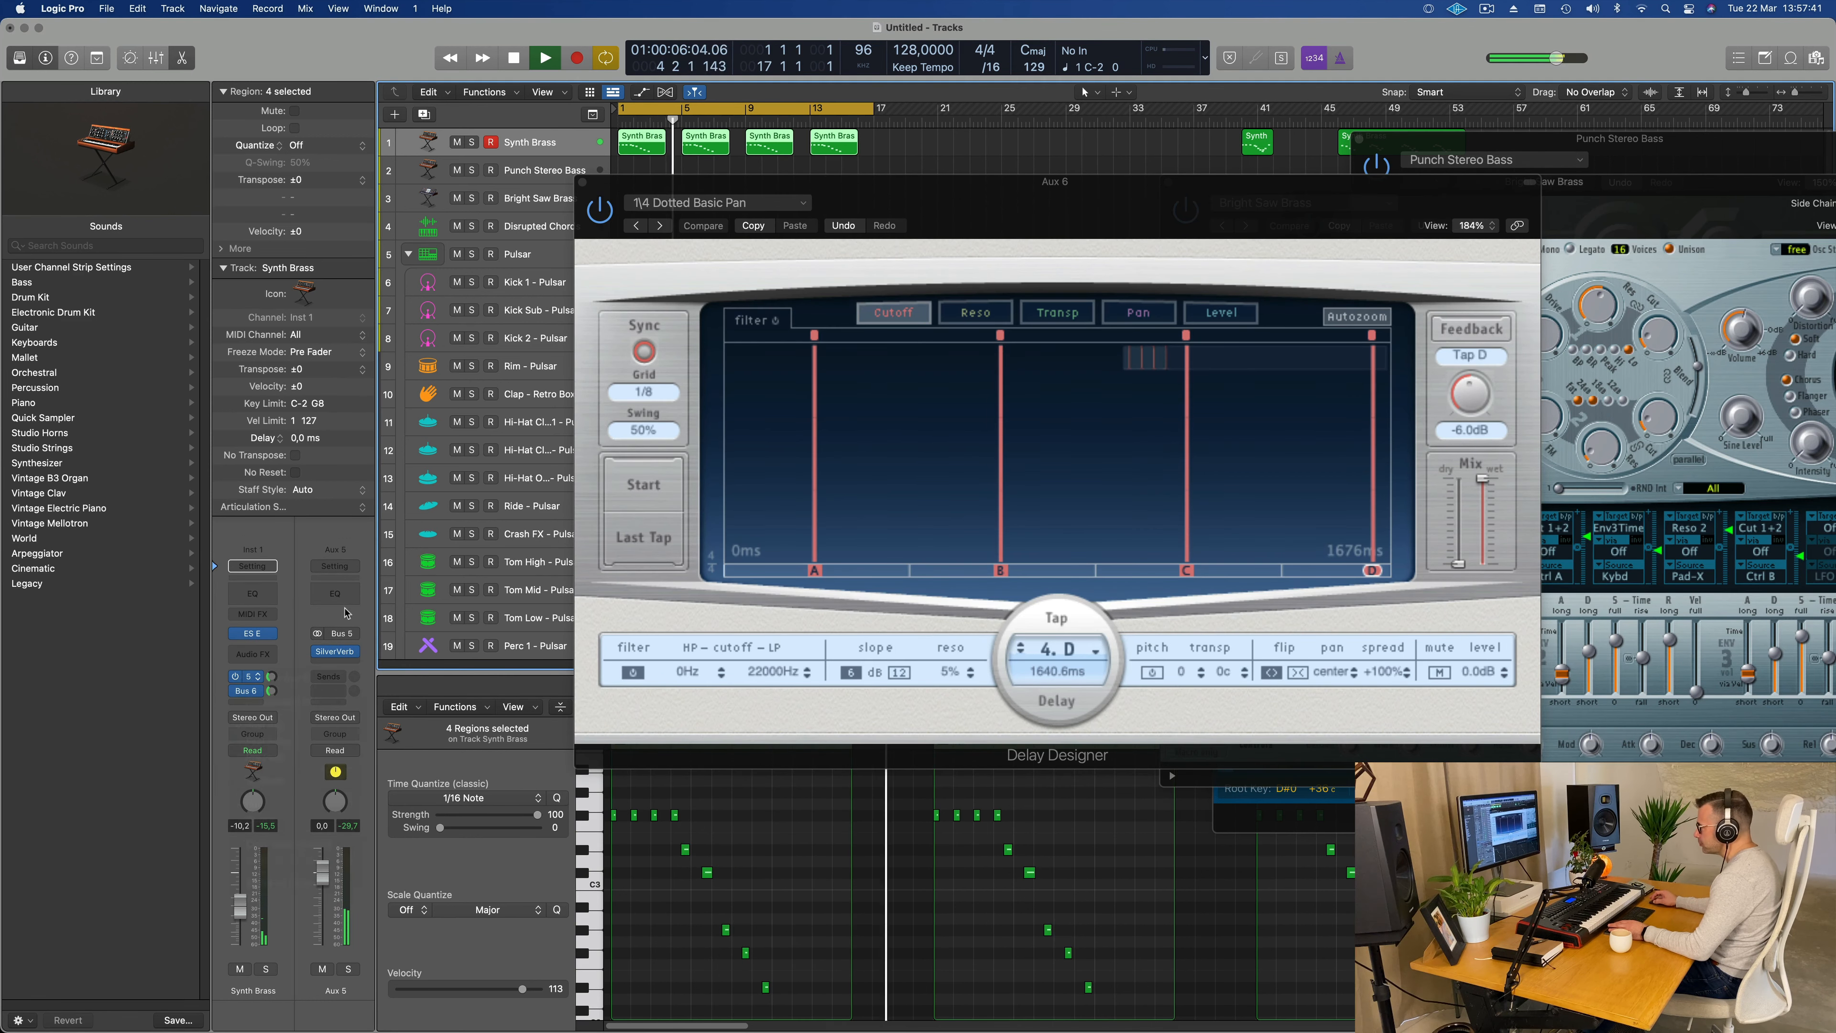
pyautogui.click(323, 591)
pyautogui.click(654, 280)
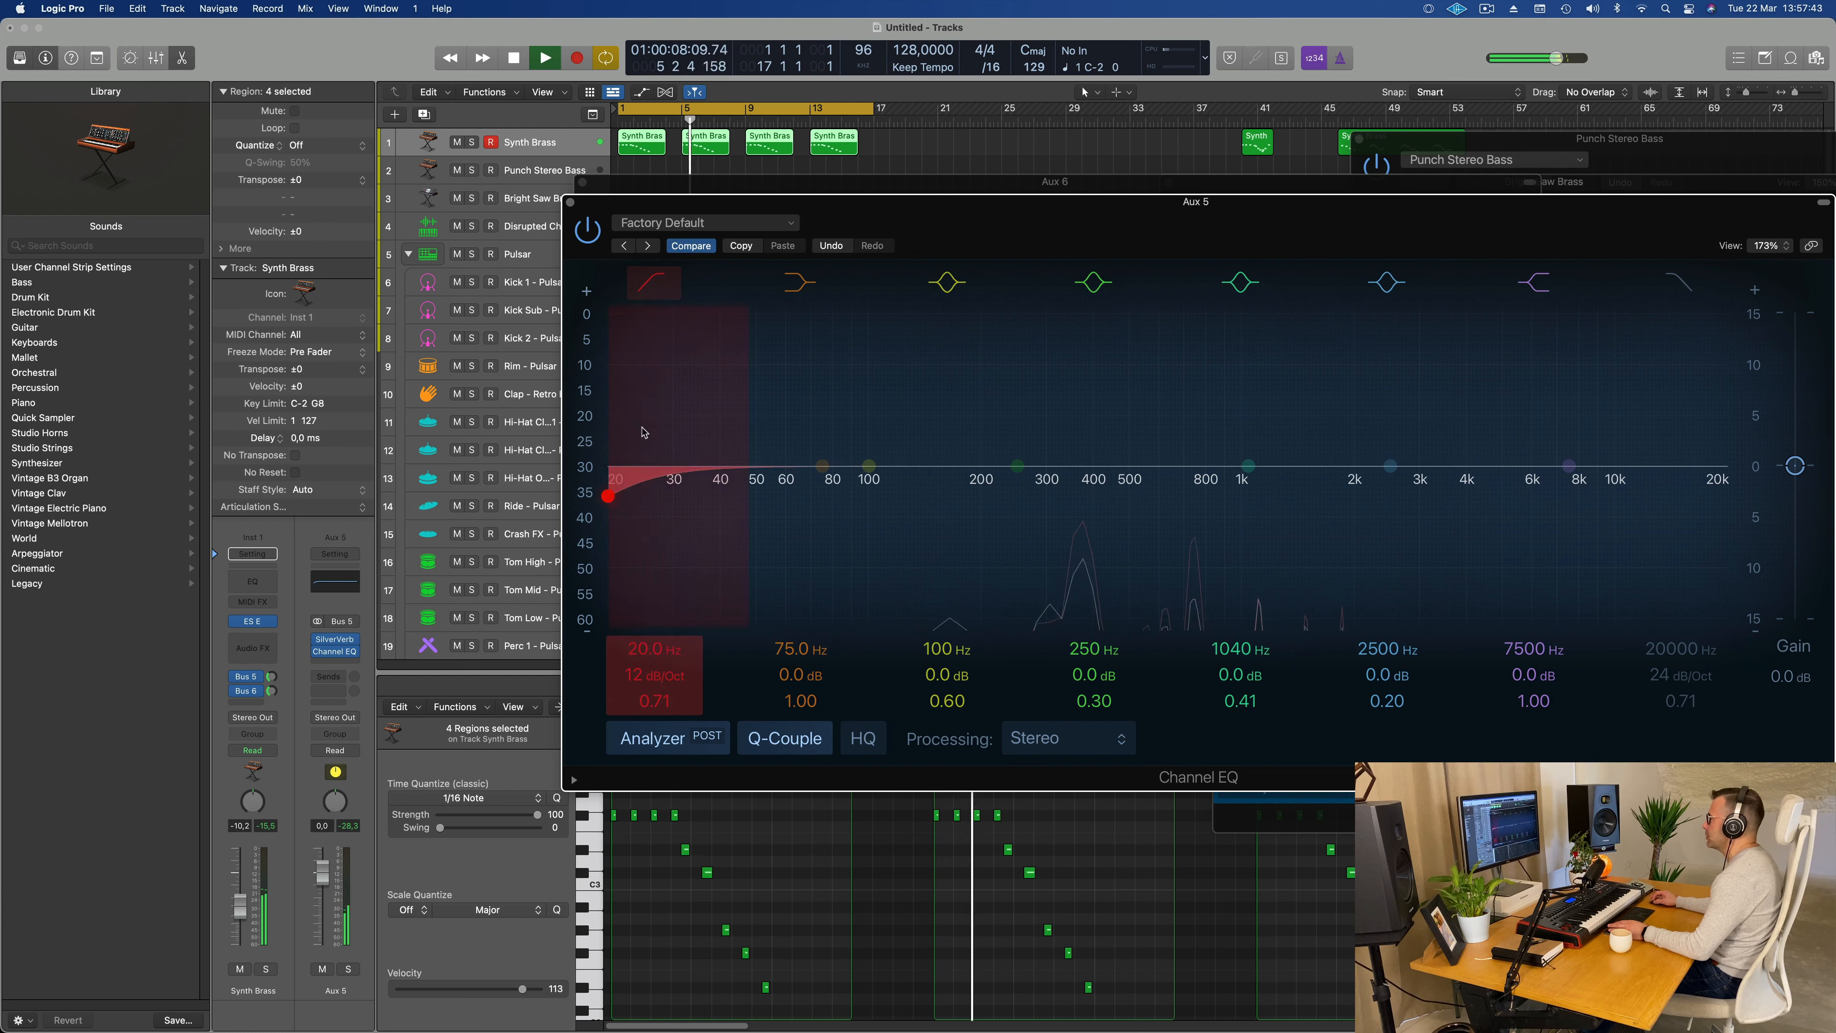
pyautogui.moveTo(645, 427); pyautogui.dragTo(1092, 327)
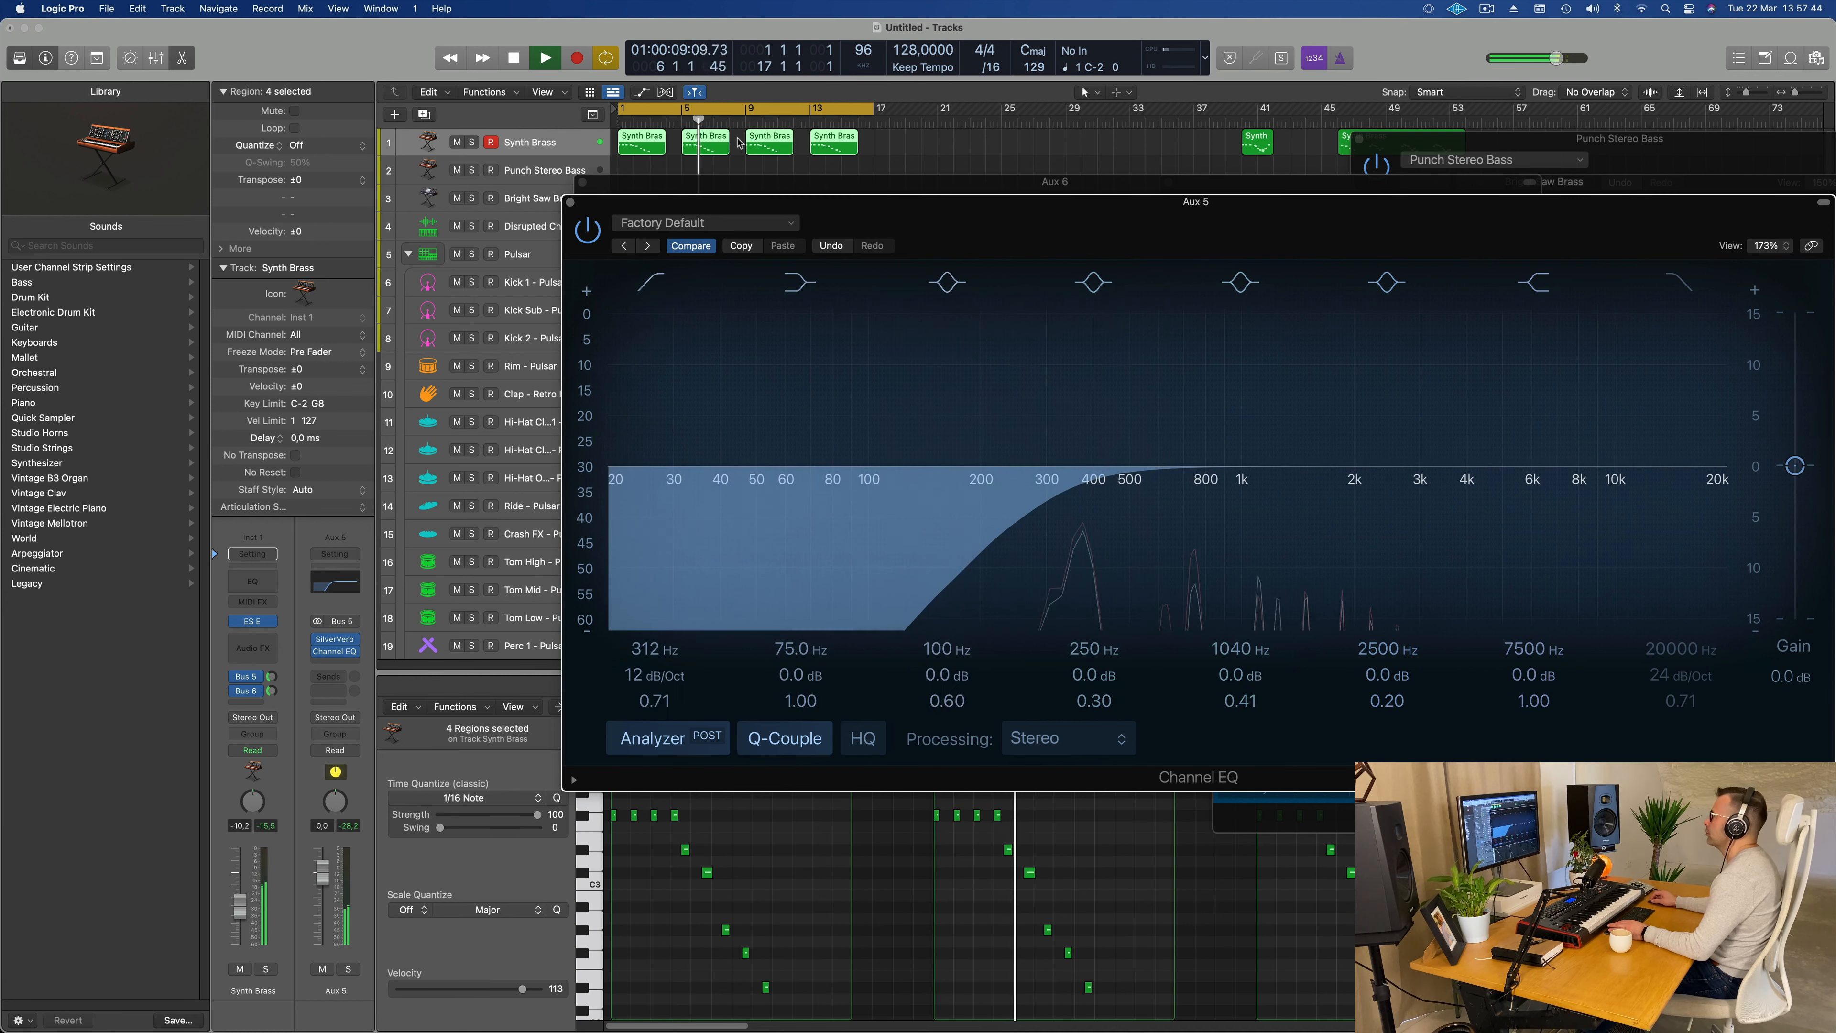
# Step: Close the Channel EQ windows of Aux 5 and Aux 6
pyautogui.click(571, 203)
pyautogui.moveTo(639, 186); pyautogui.dragTo(526, 197)
pyautogui.click(470, 194)
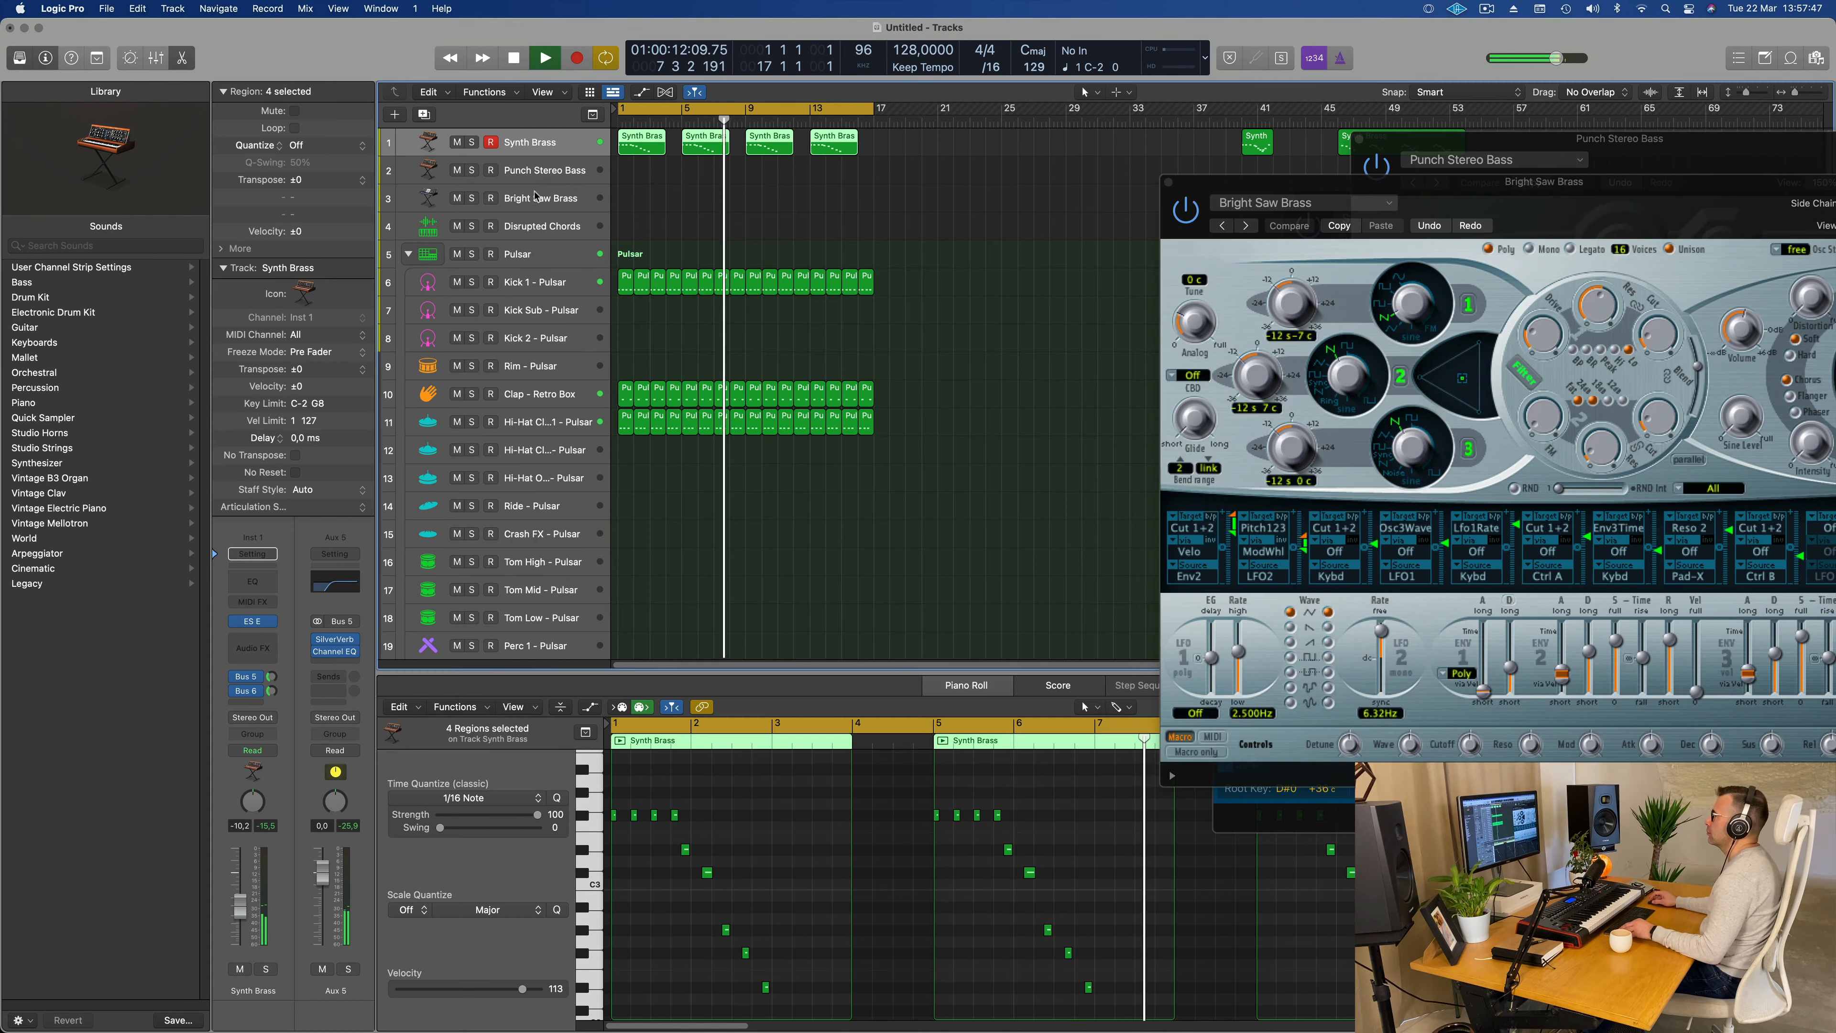
# Step: Open the ES P synth of the Punch Stereo Bass track, move its window over the arrangement, and lower the track volume to about -13.6 dB
pyautogui.click(540, 170)
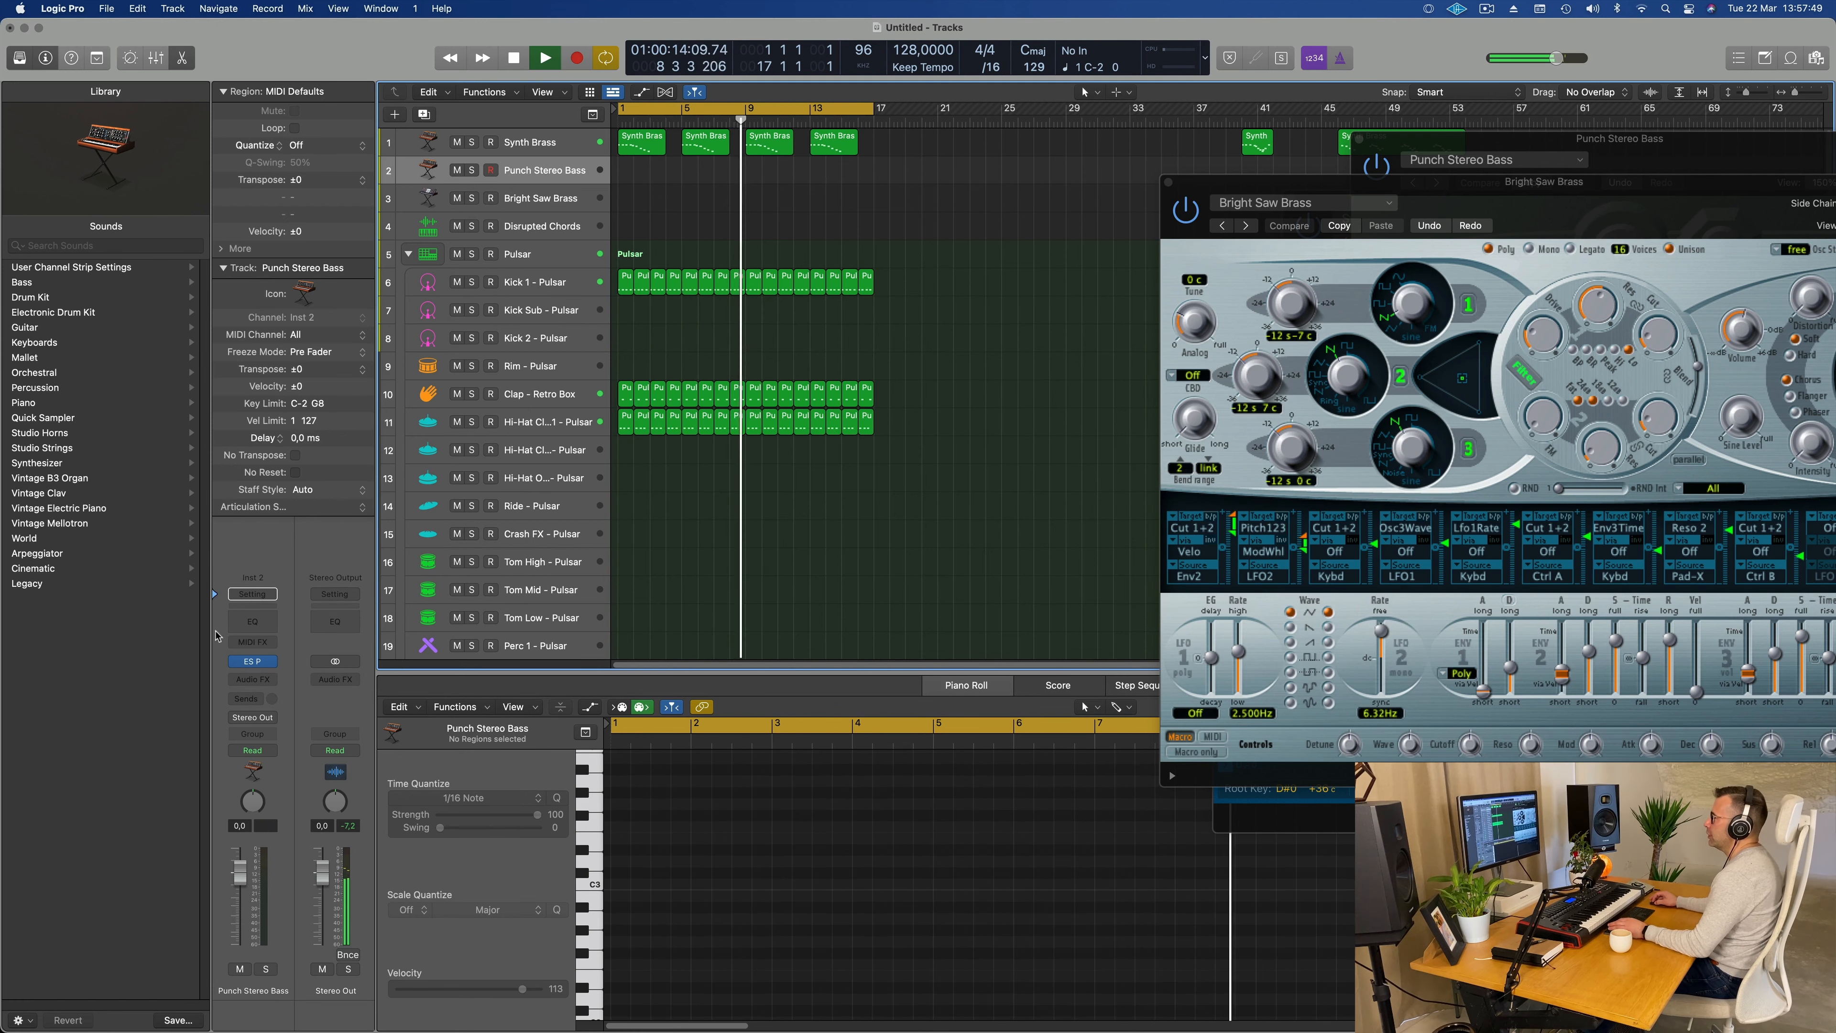
pyautogui.click(253, 661)
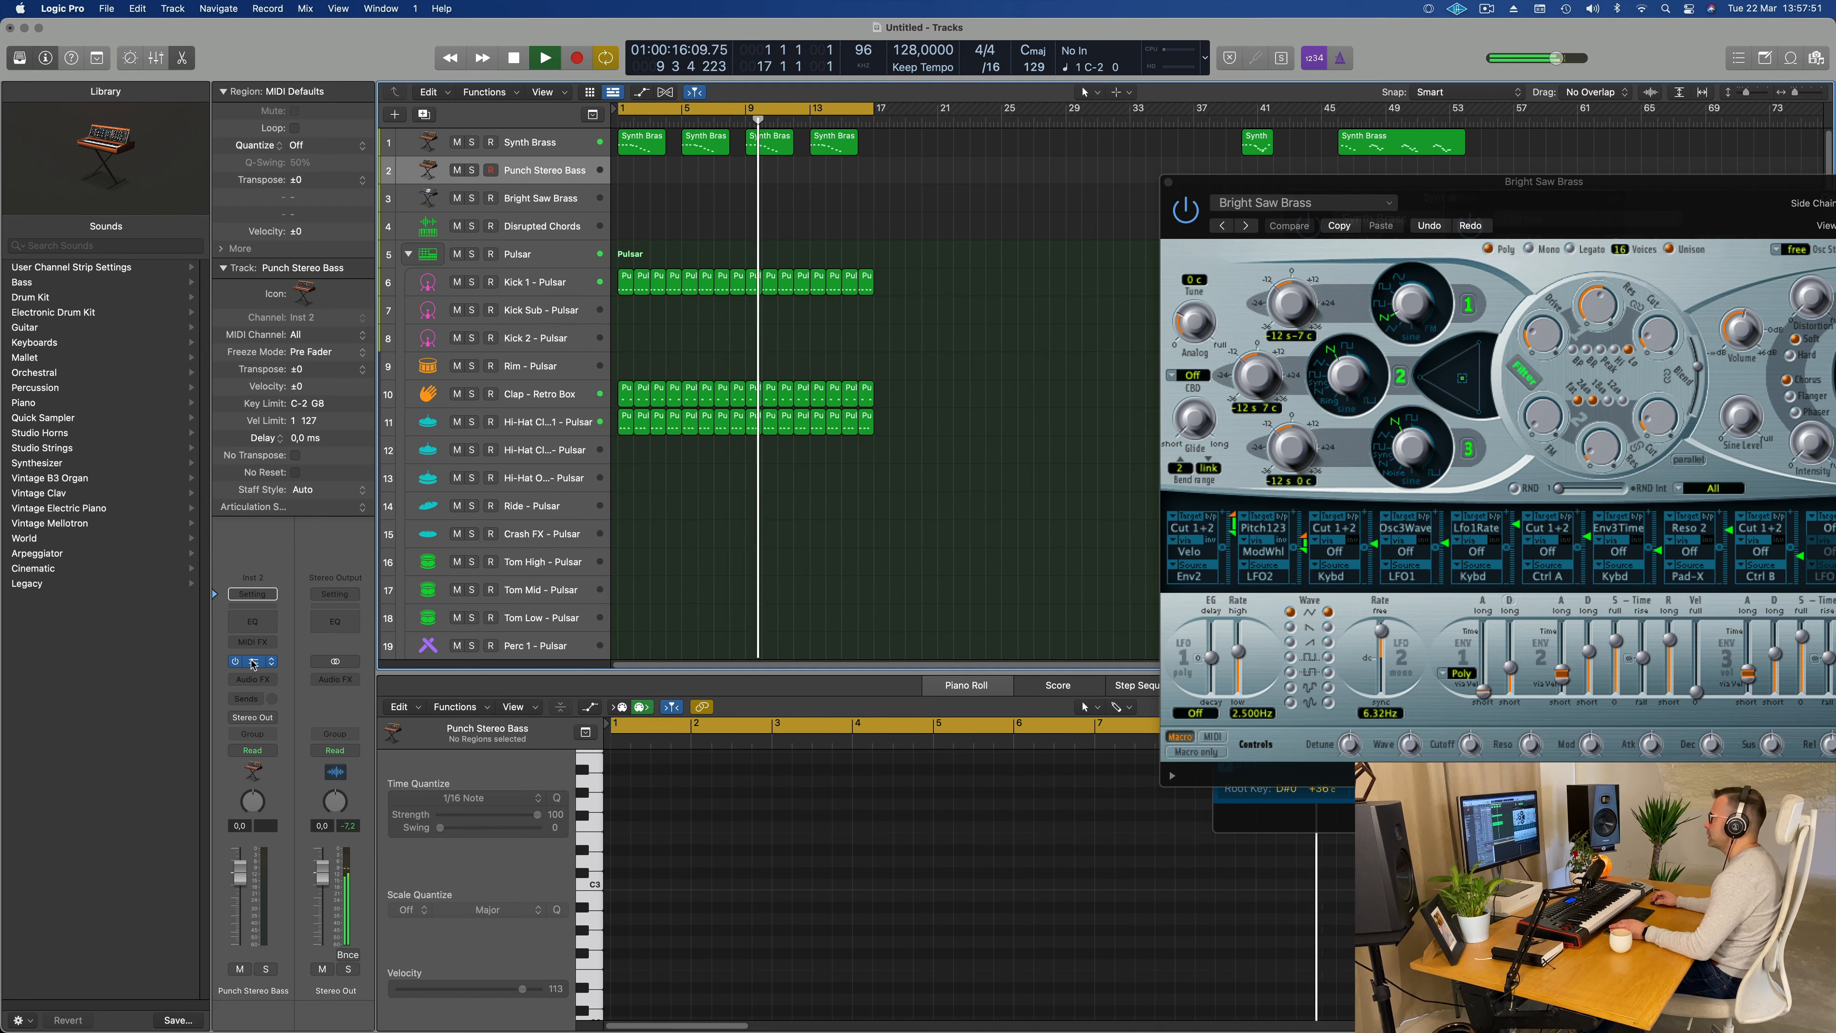
pyautogui.click(252, 661)
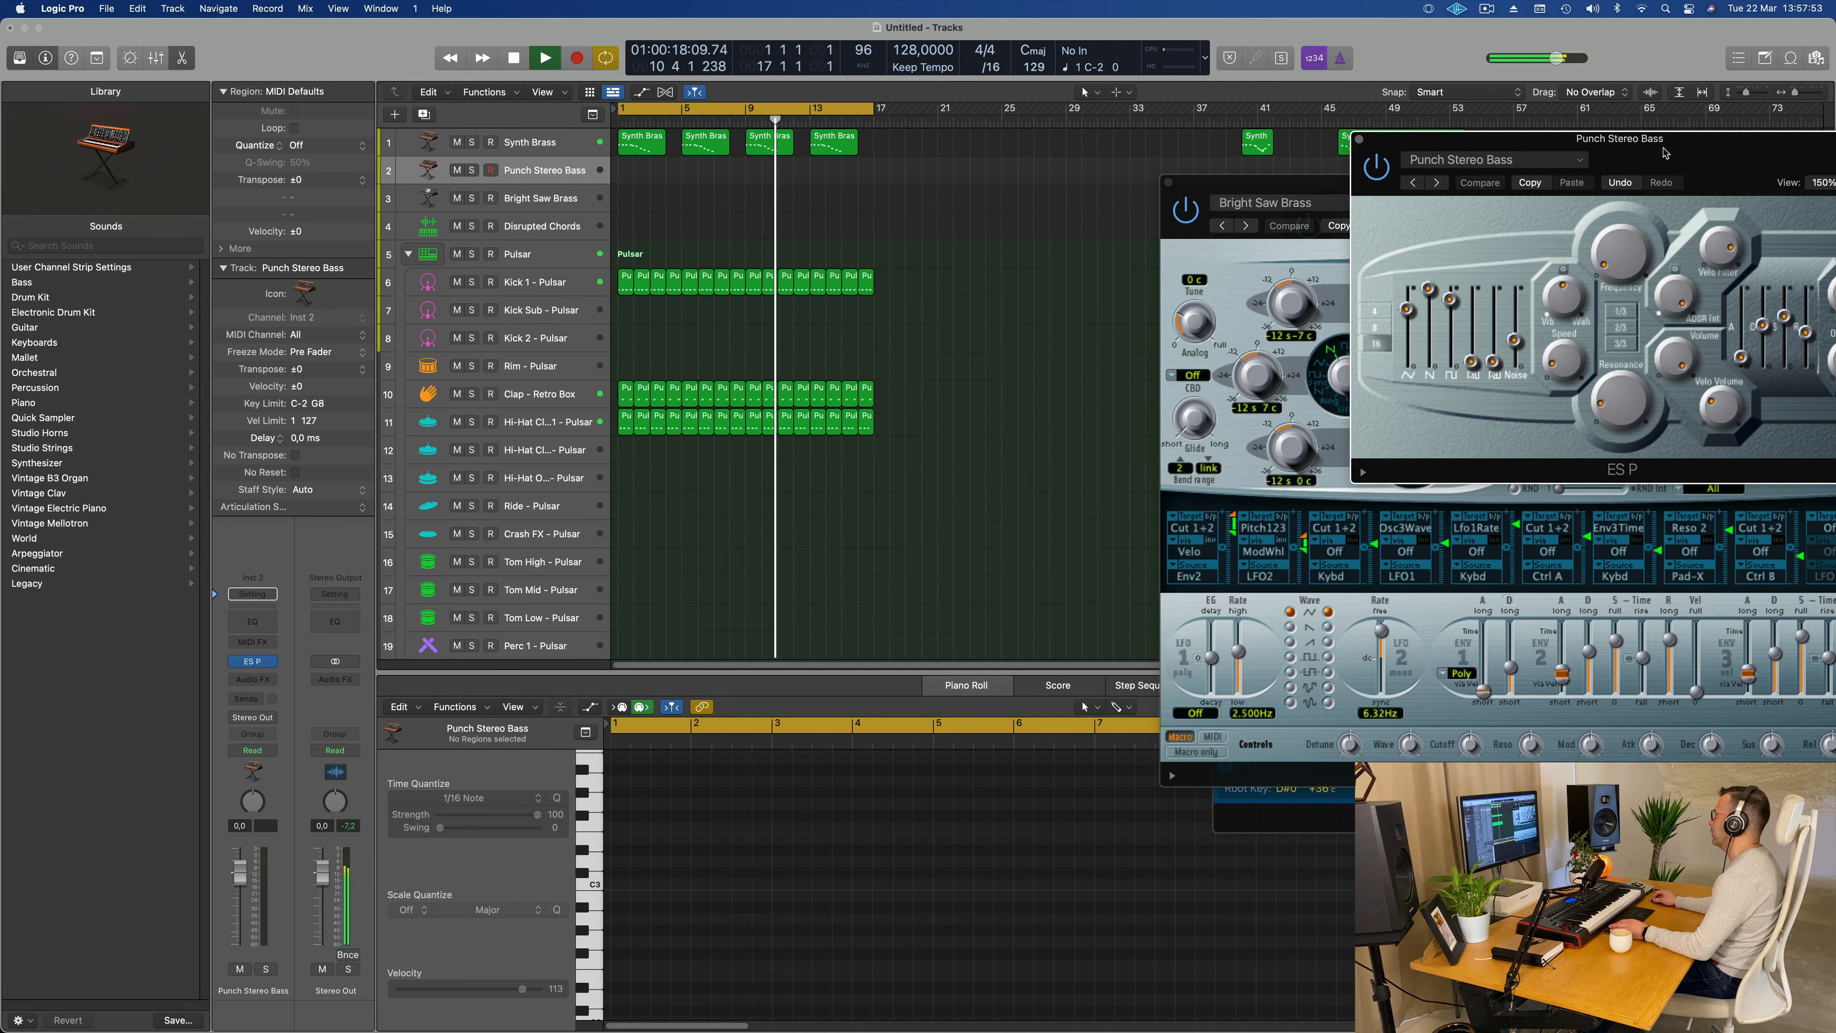
pyautogui.moveTo(1665, 152); pyautogui.dragTo(1135, 279)
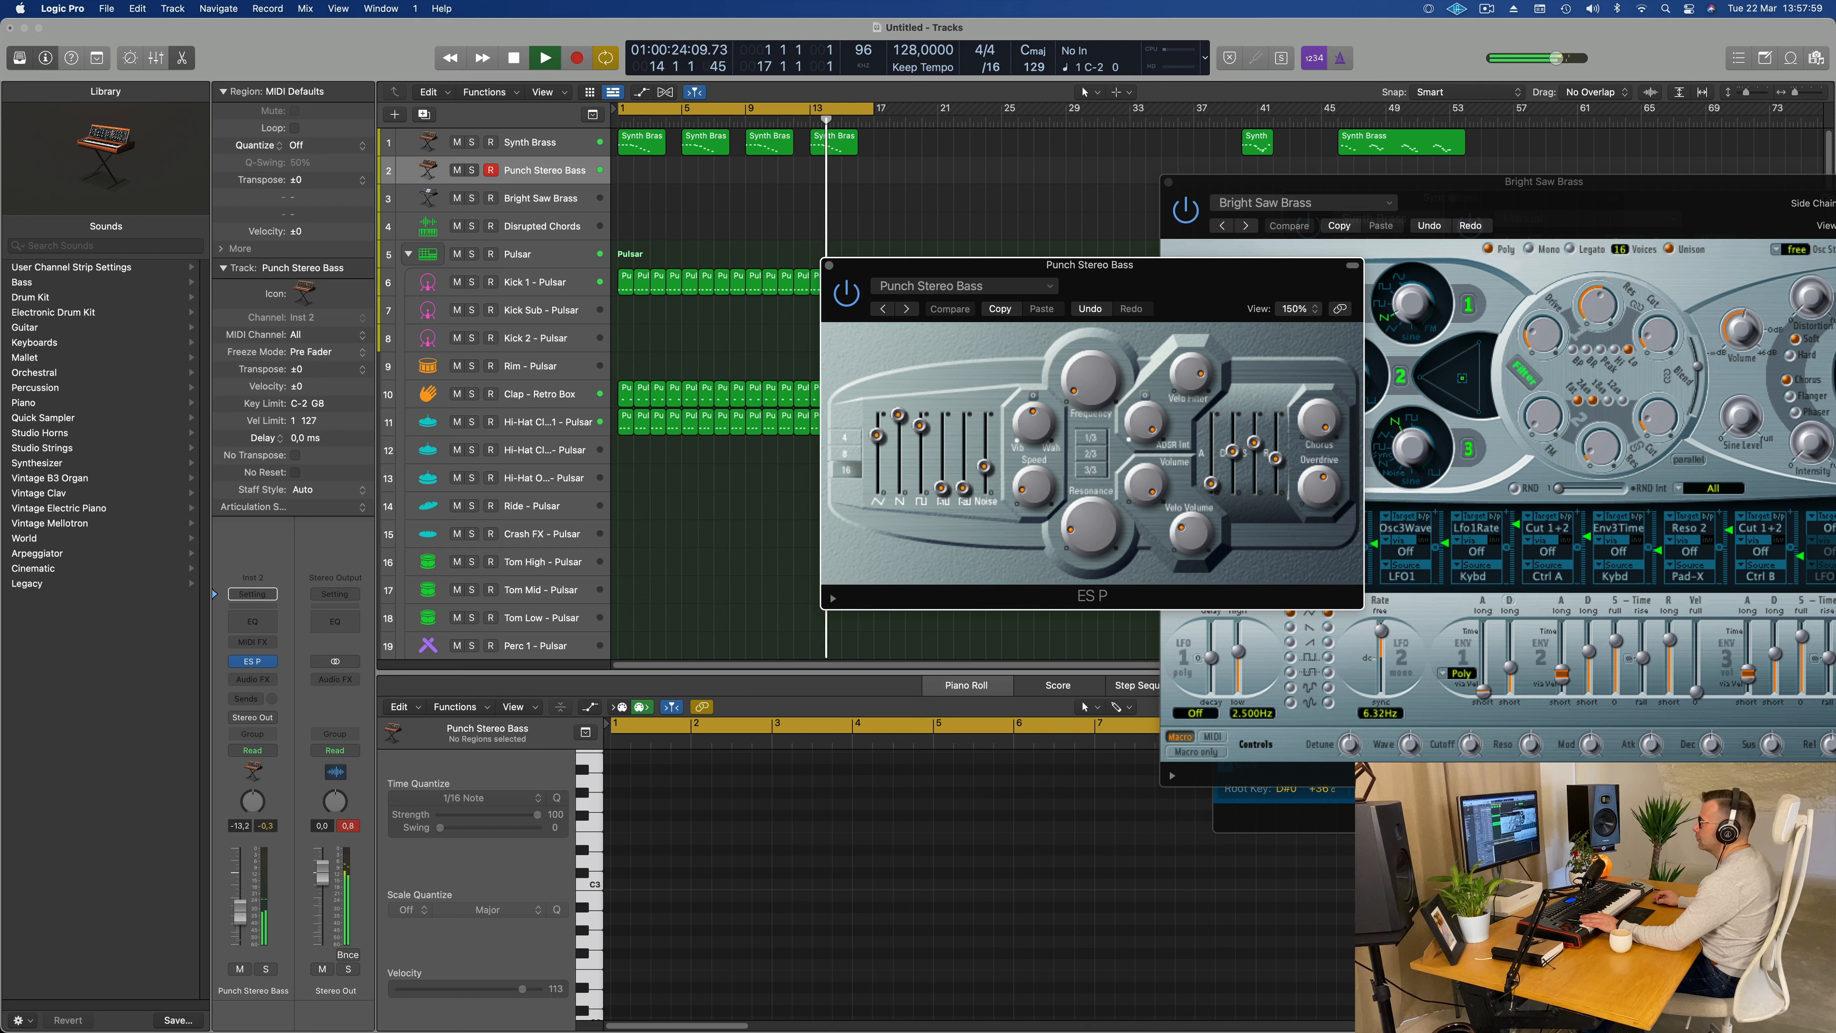
pyautogui.moveTo(239, 911); pyautogui.dragTo(240, 922)
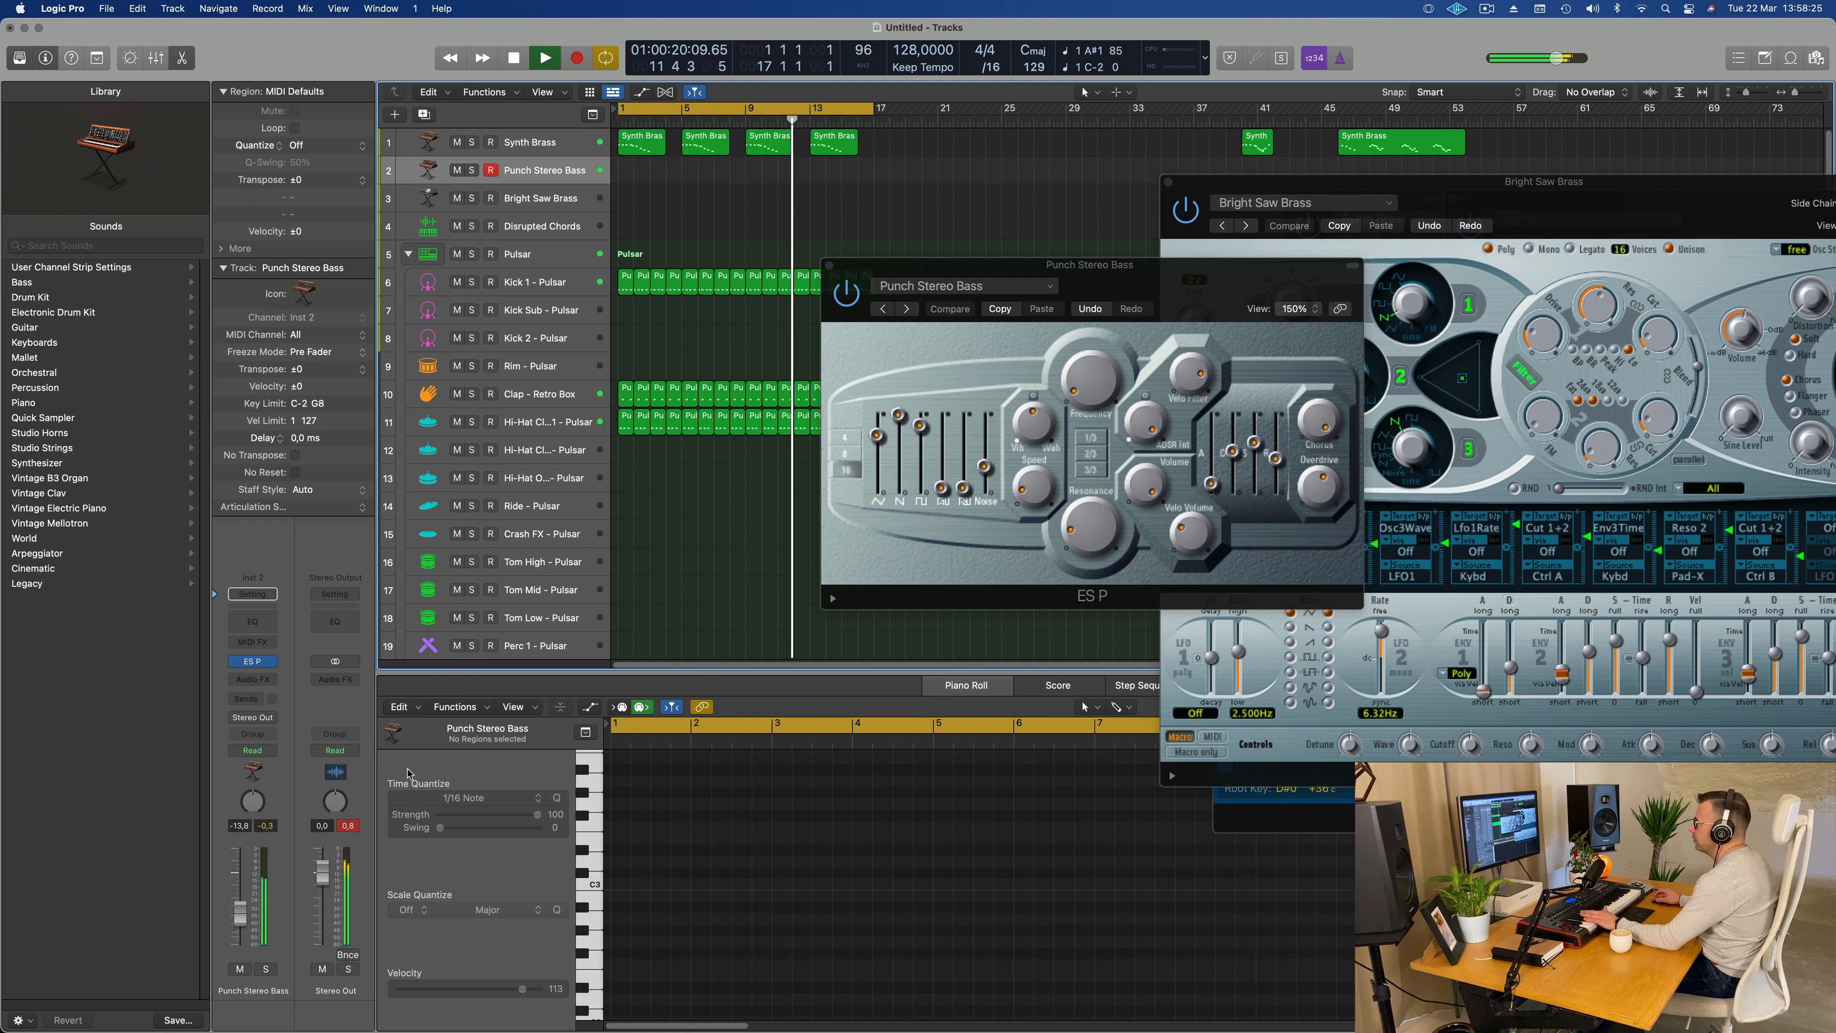
# Step: Audition further ES P presets up to Classic Octave Bass, keep that one, and set the bass track's volume to -5.9 dB
pyautogui.click(907, 309)
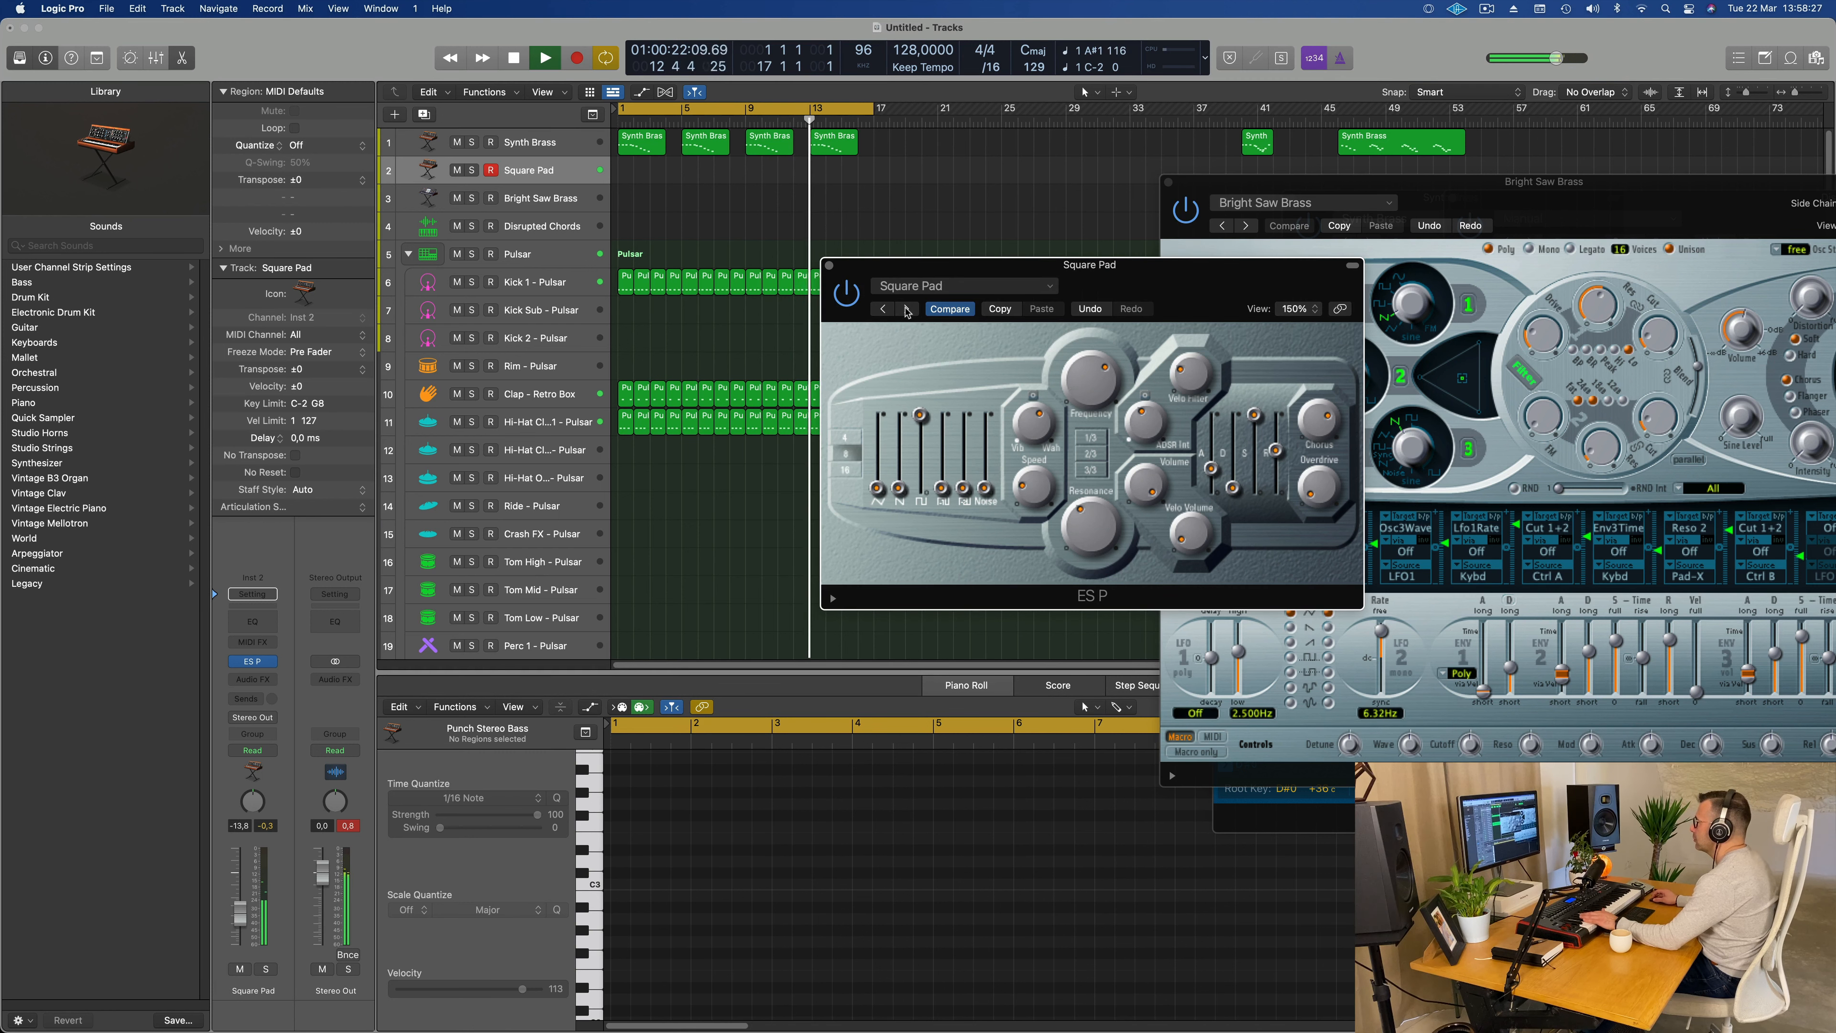
pyautogui.click(907, 309)
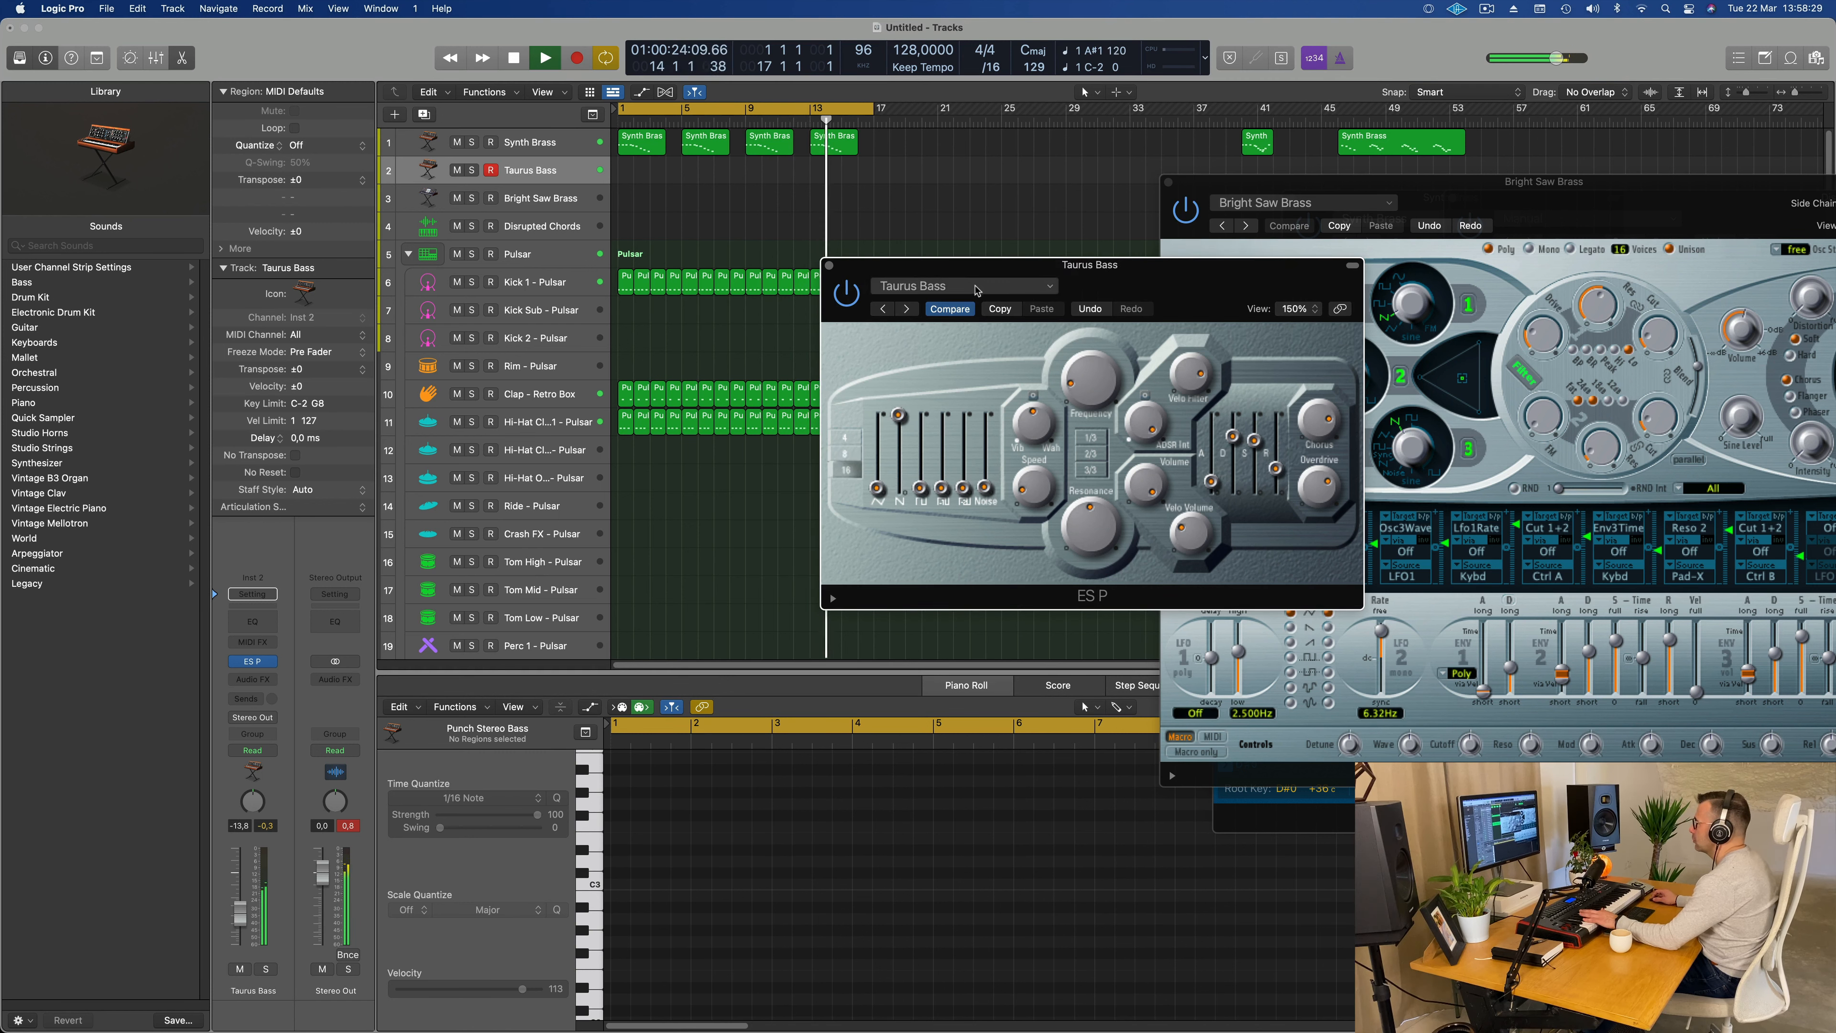
pyautogui.click(907, 309)
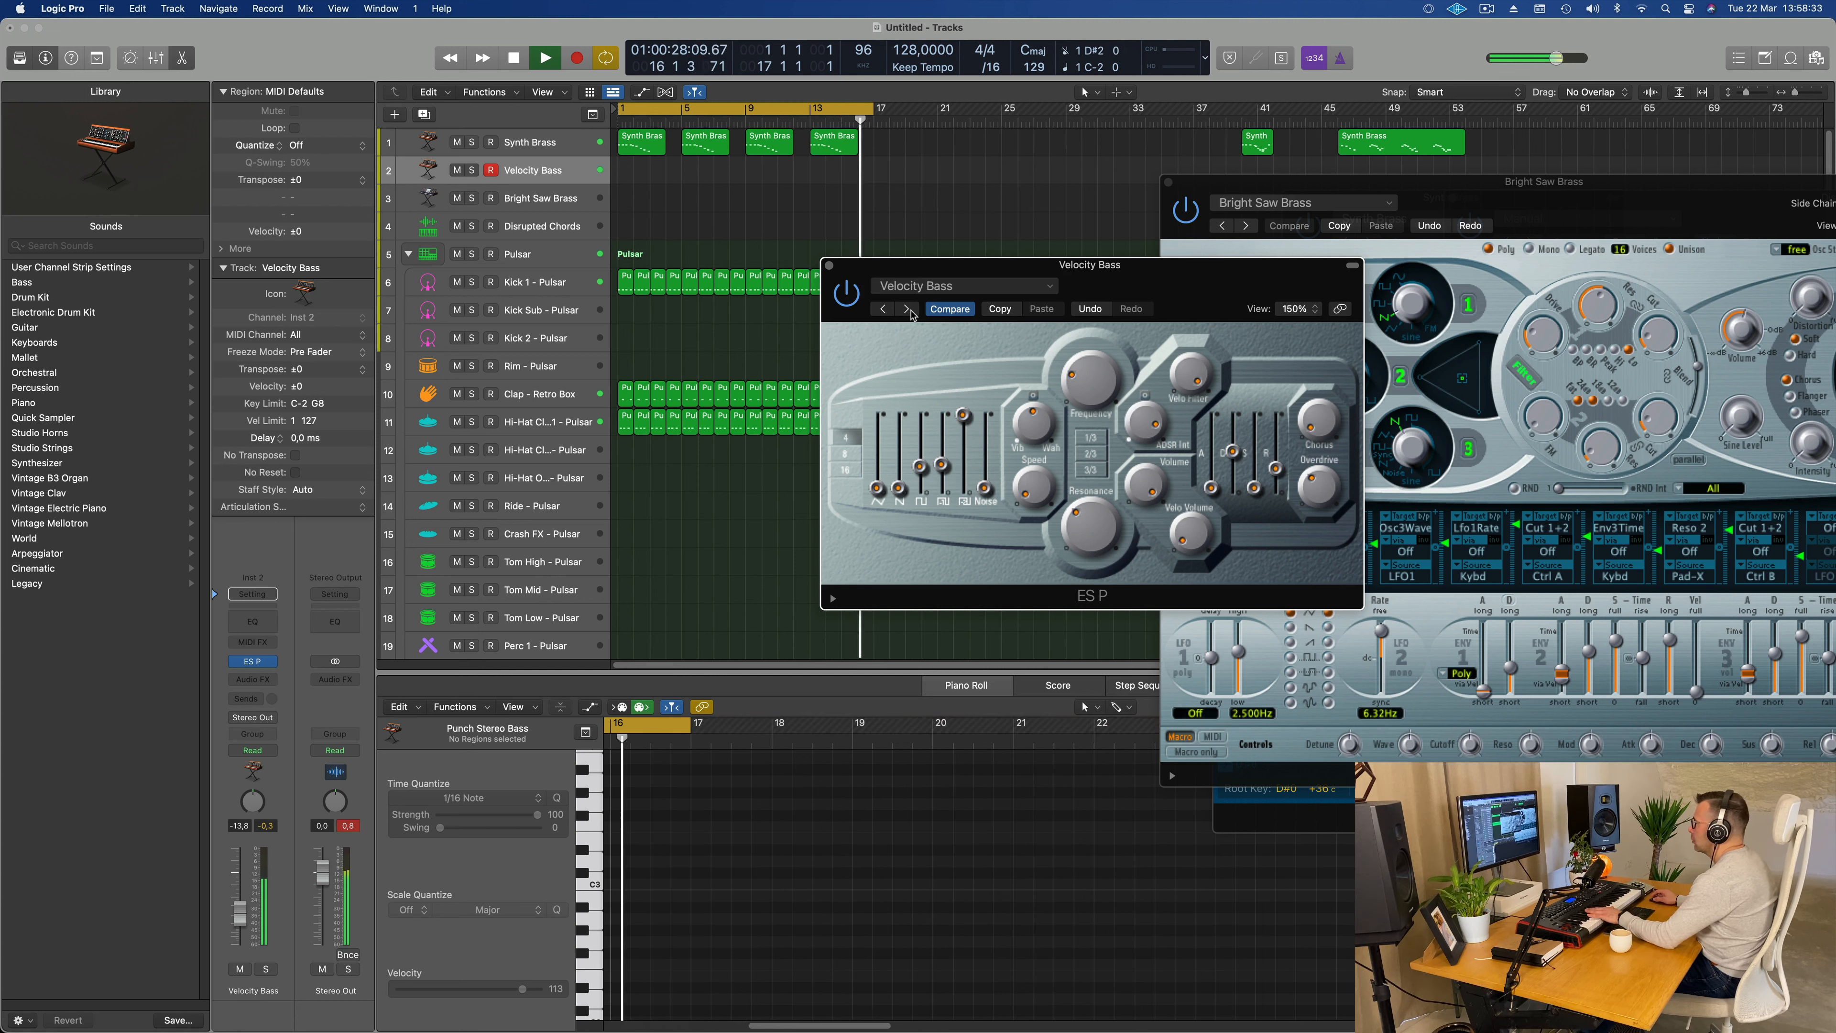
pyautogui.click(906, 310)
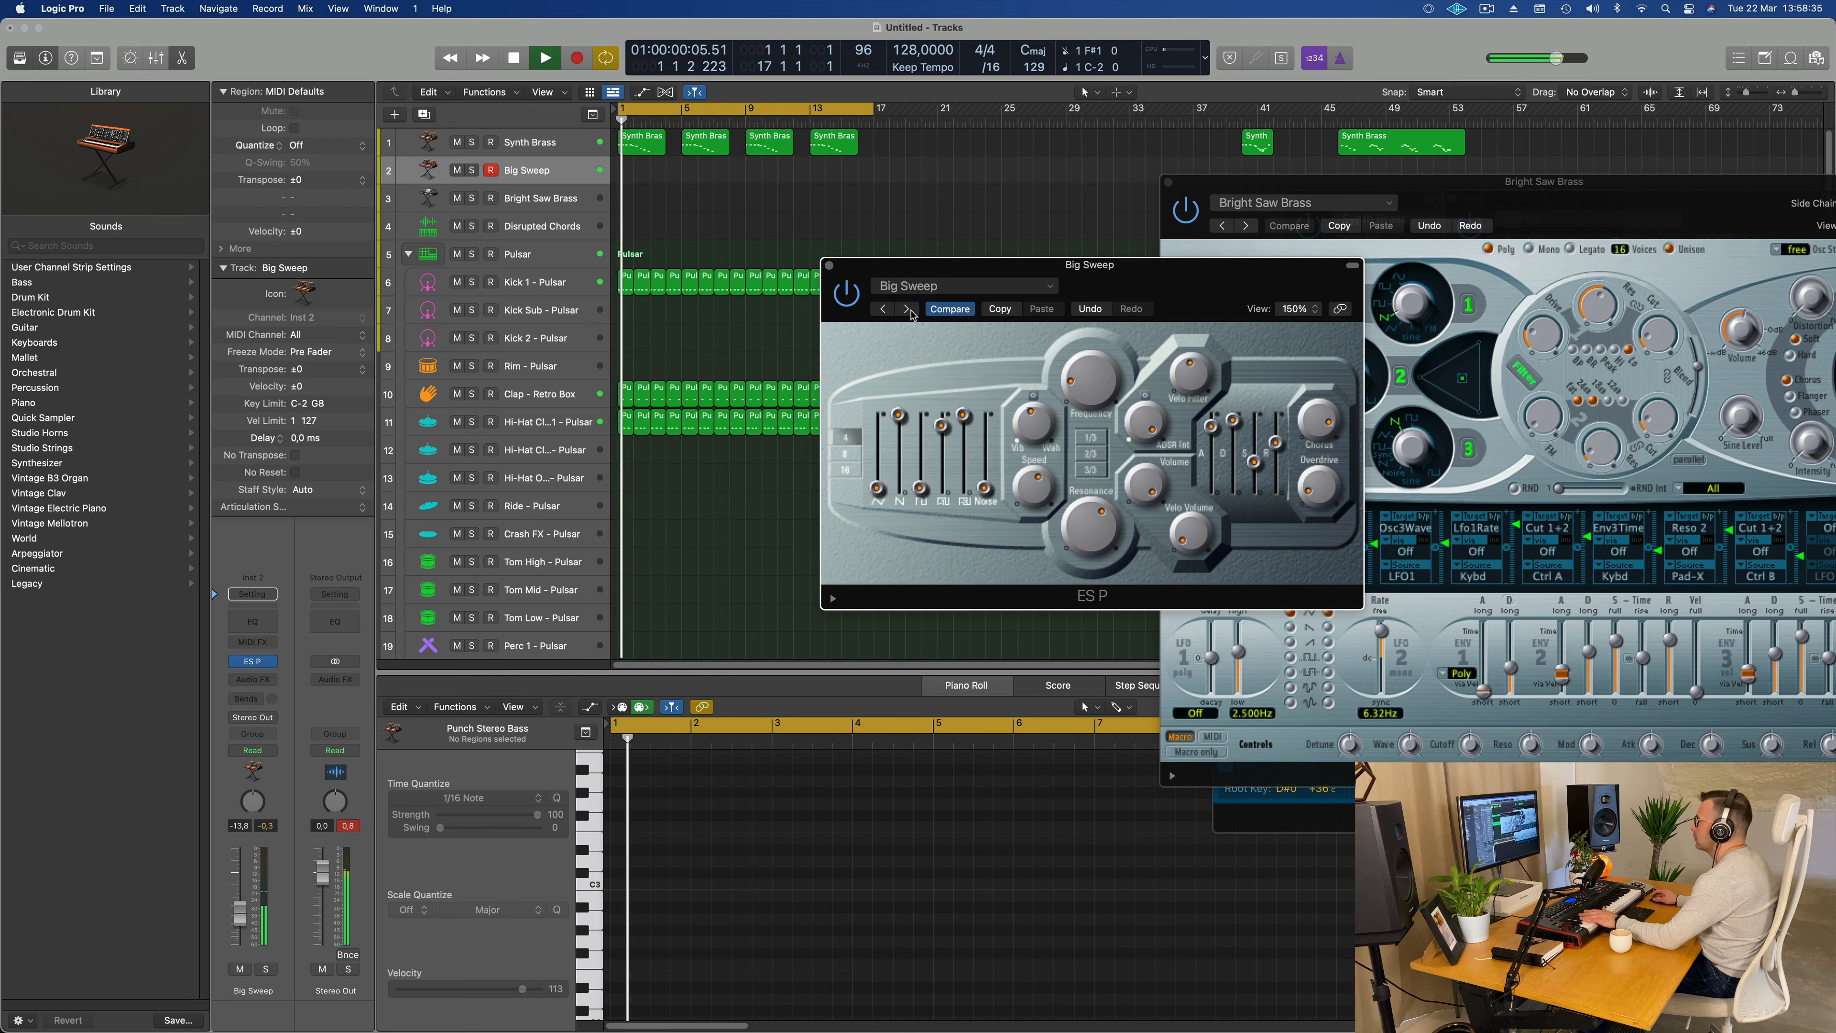
pyautogui.click(907, 310)
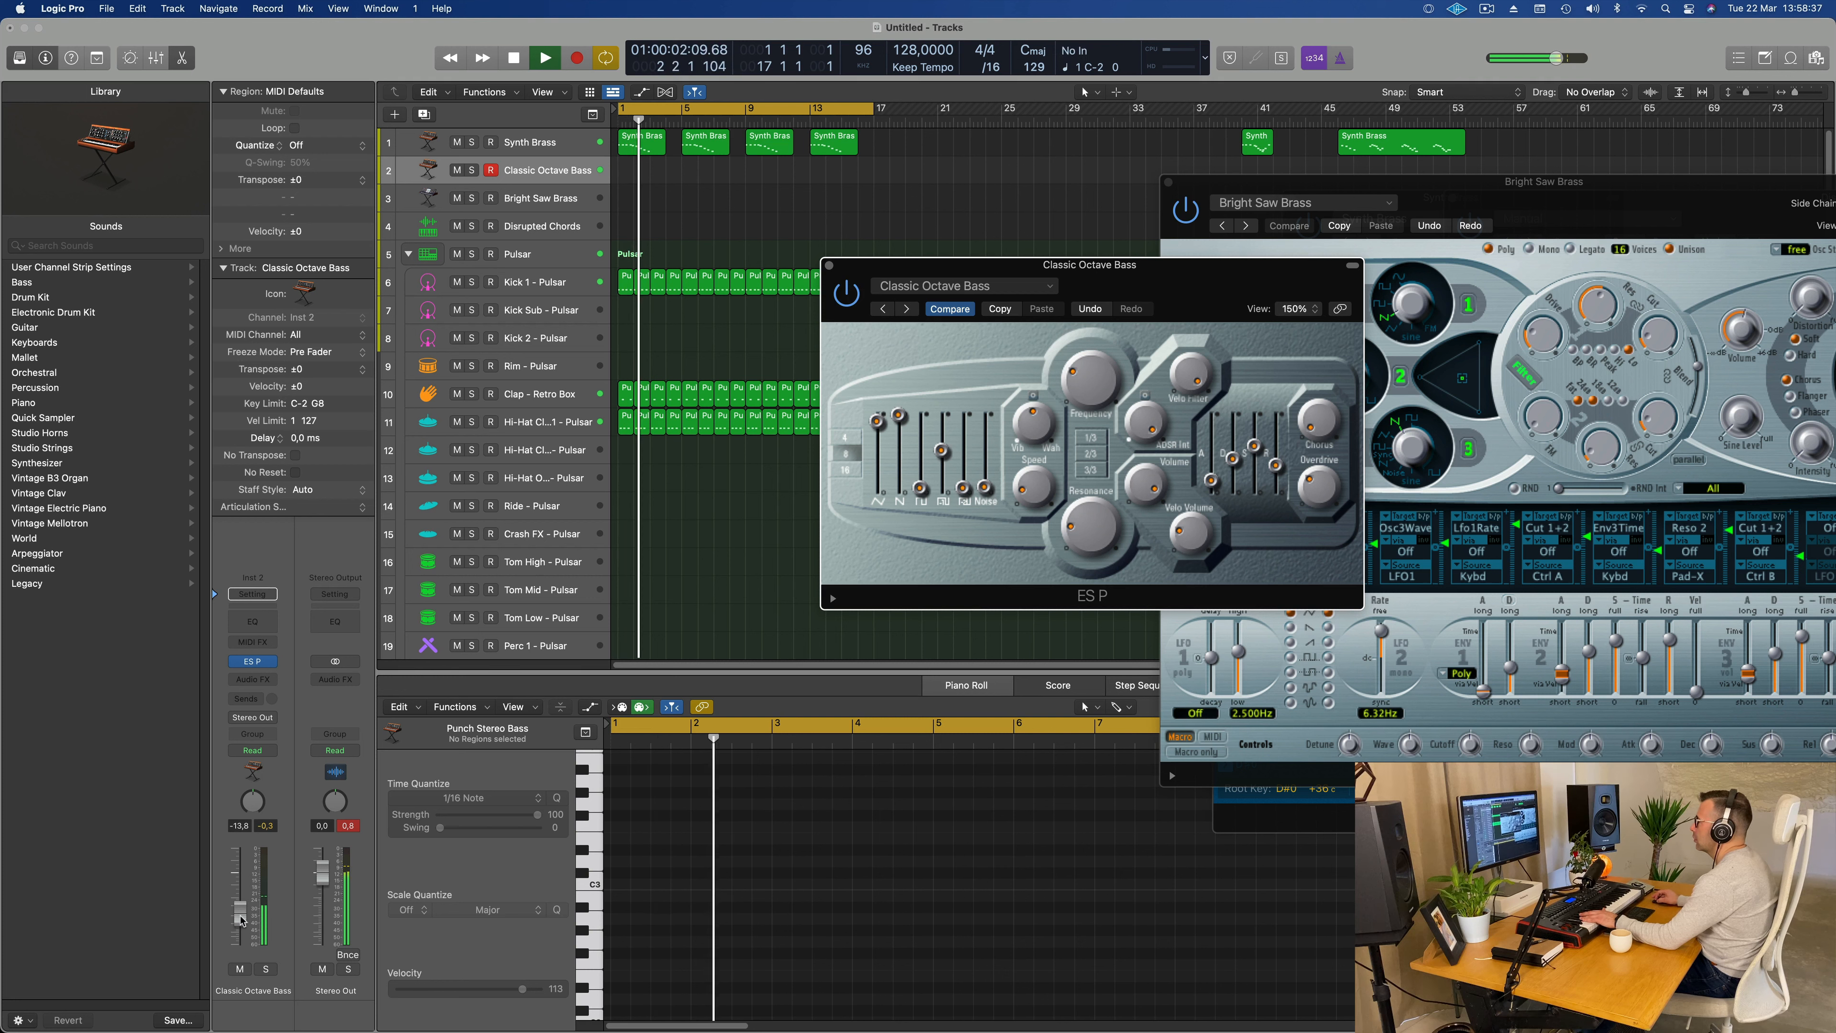
pyautogui.moveTo(239, 913); pyautogui.dragTo(241, 889)
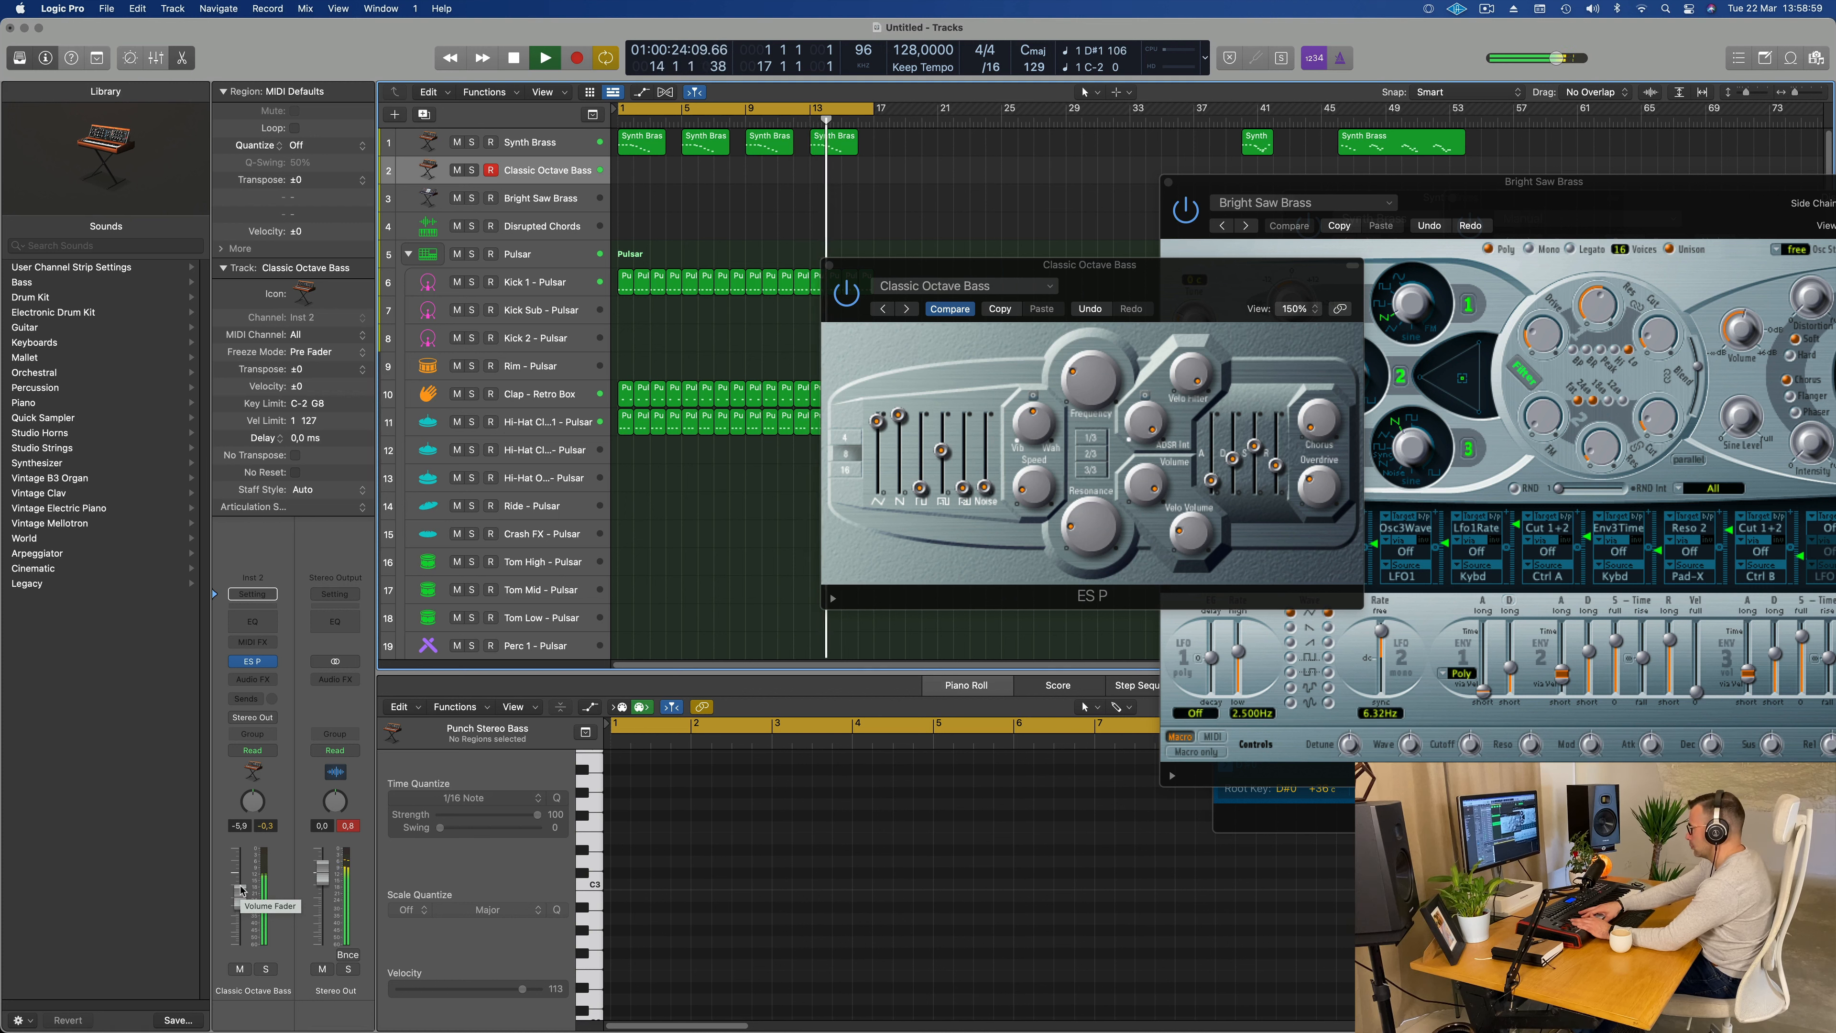
# Step: Record a four-bar bass phrase on the Classic Octave Bass track and select all of its notes
pyautogui.press('r')
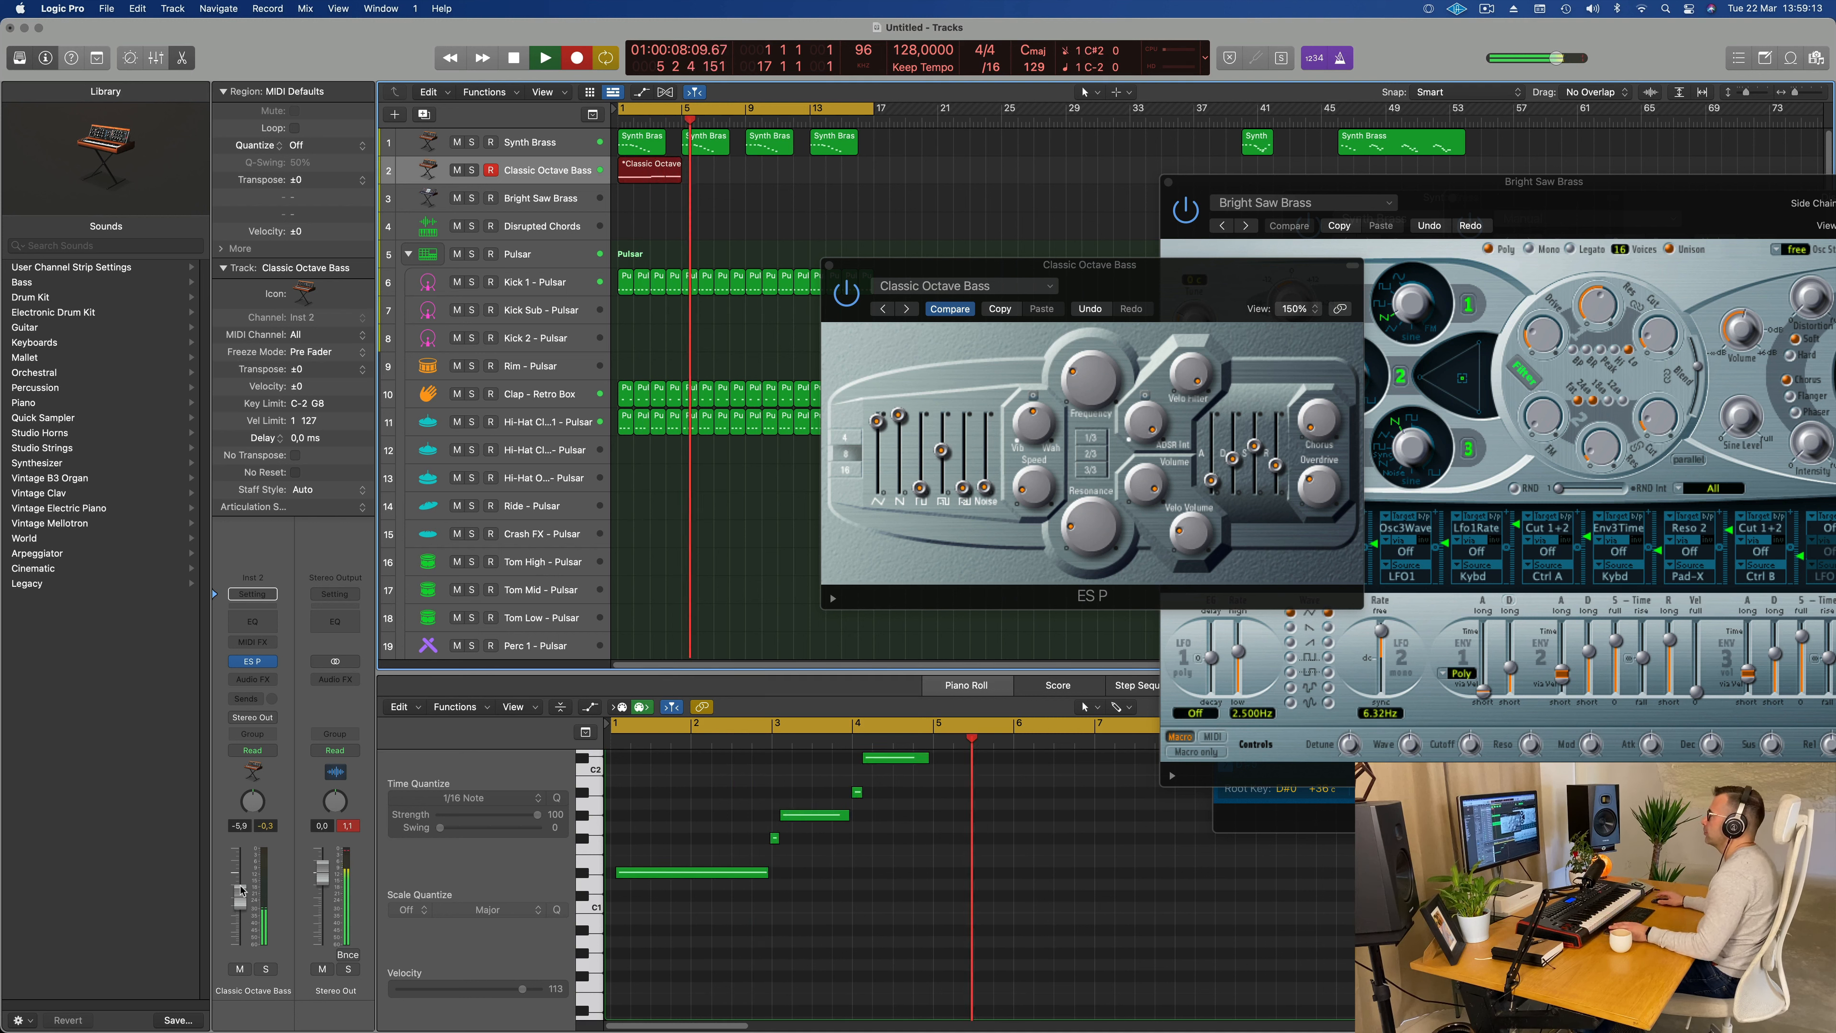
pyautogui.press('space')
pyautogui.click(793, 922)
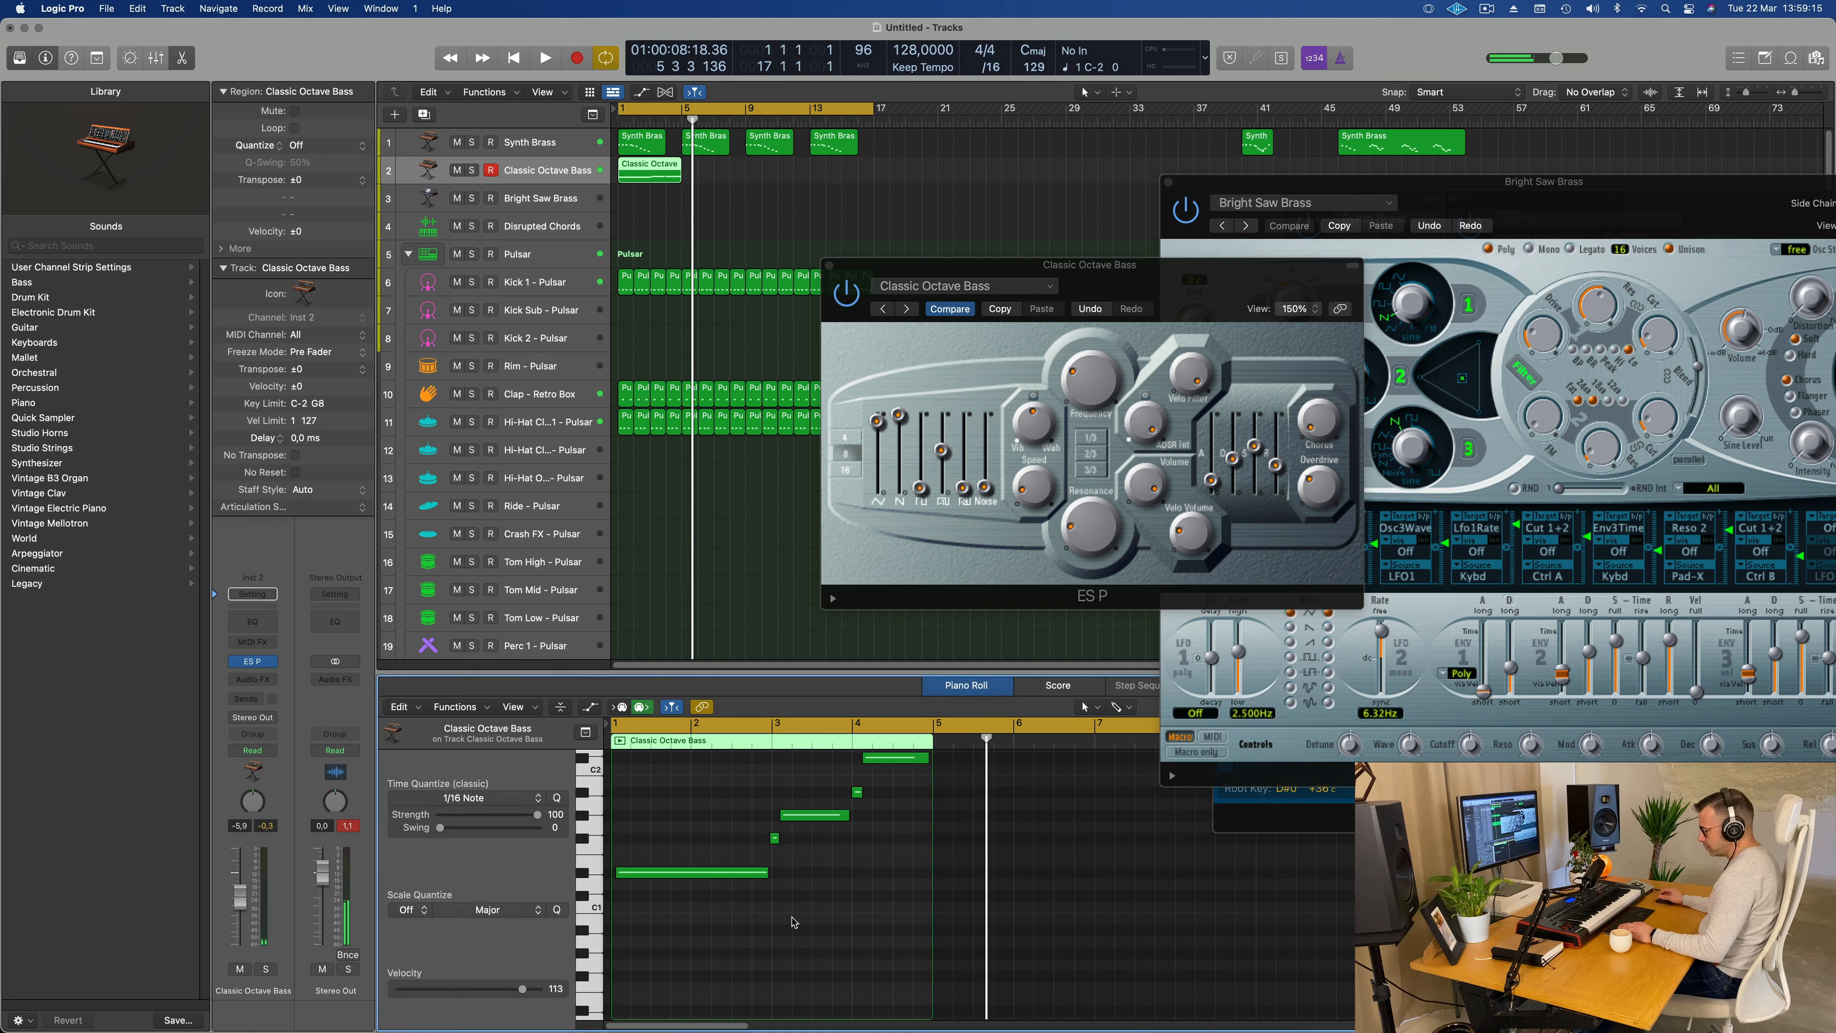
pyautogui.press('super+a')
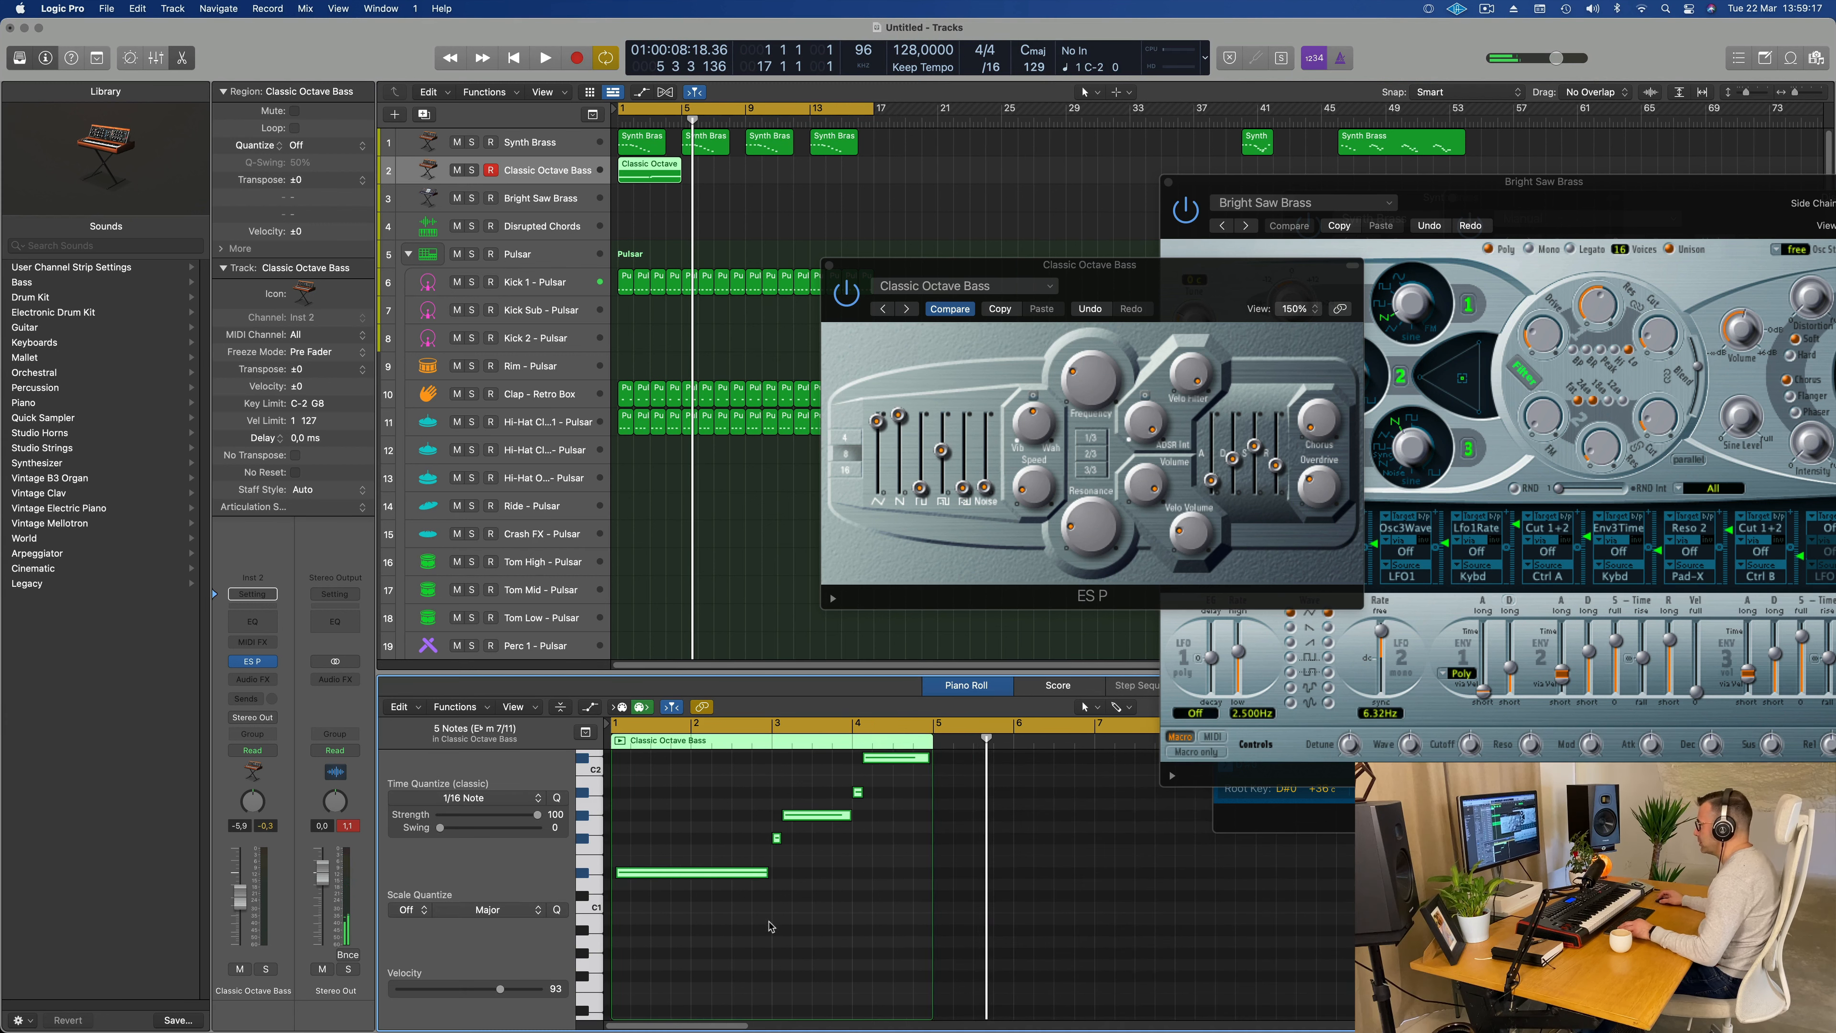
# Step: Move the phrase's first long D#1 note to the start of bar 1 and extend its end to the start of bar 3
pyautogui.press('super+Right')
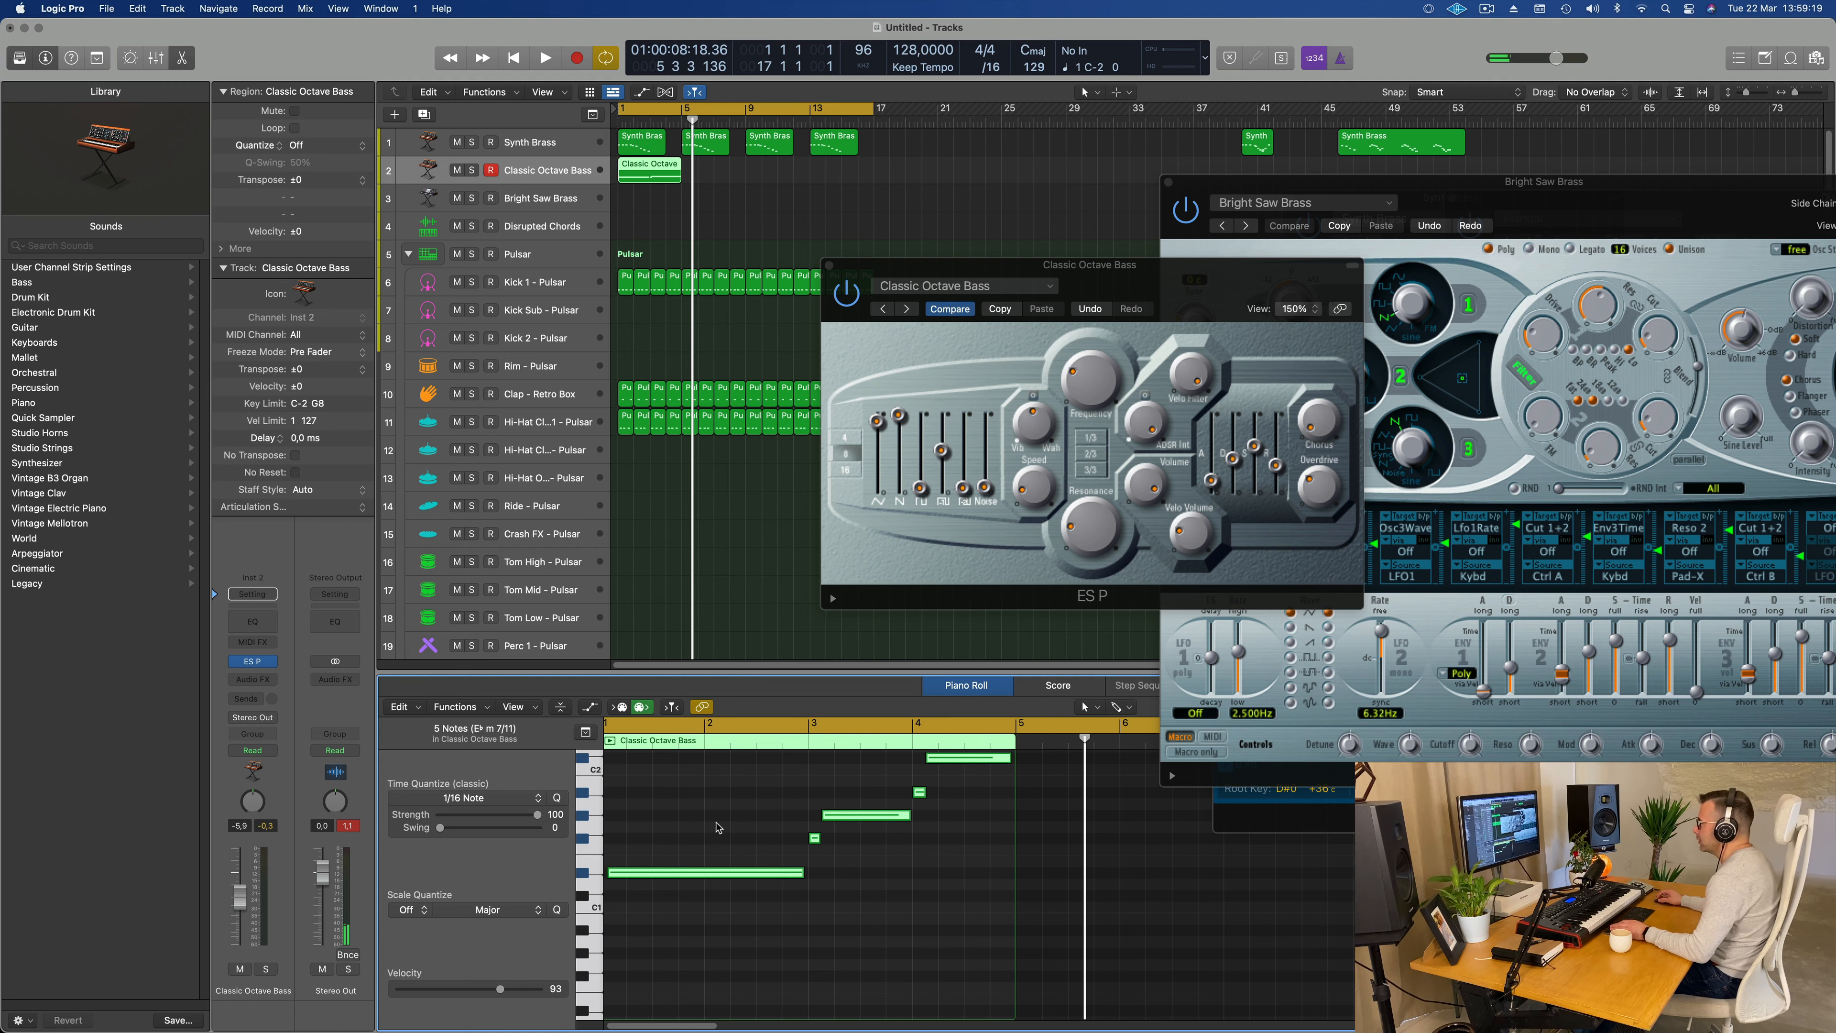
pyautogui.hscroll(-1, 718, 827)
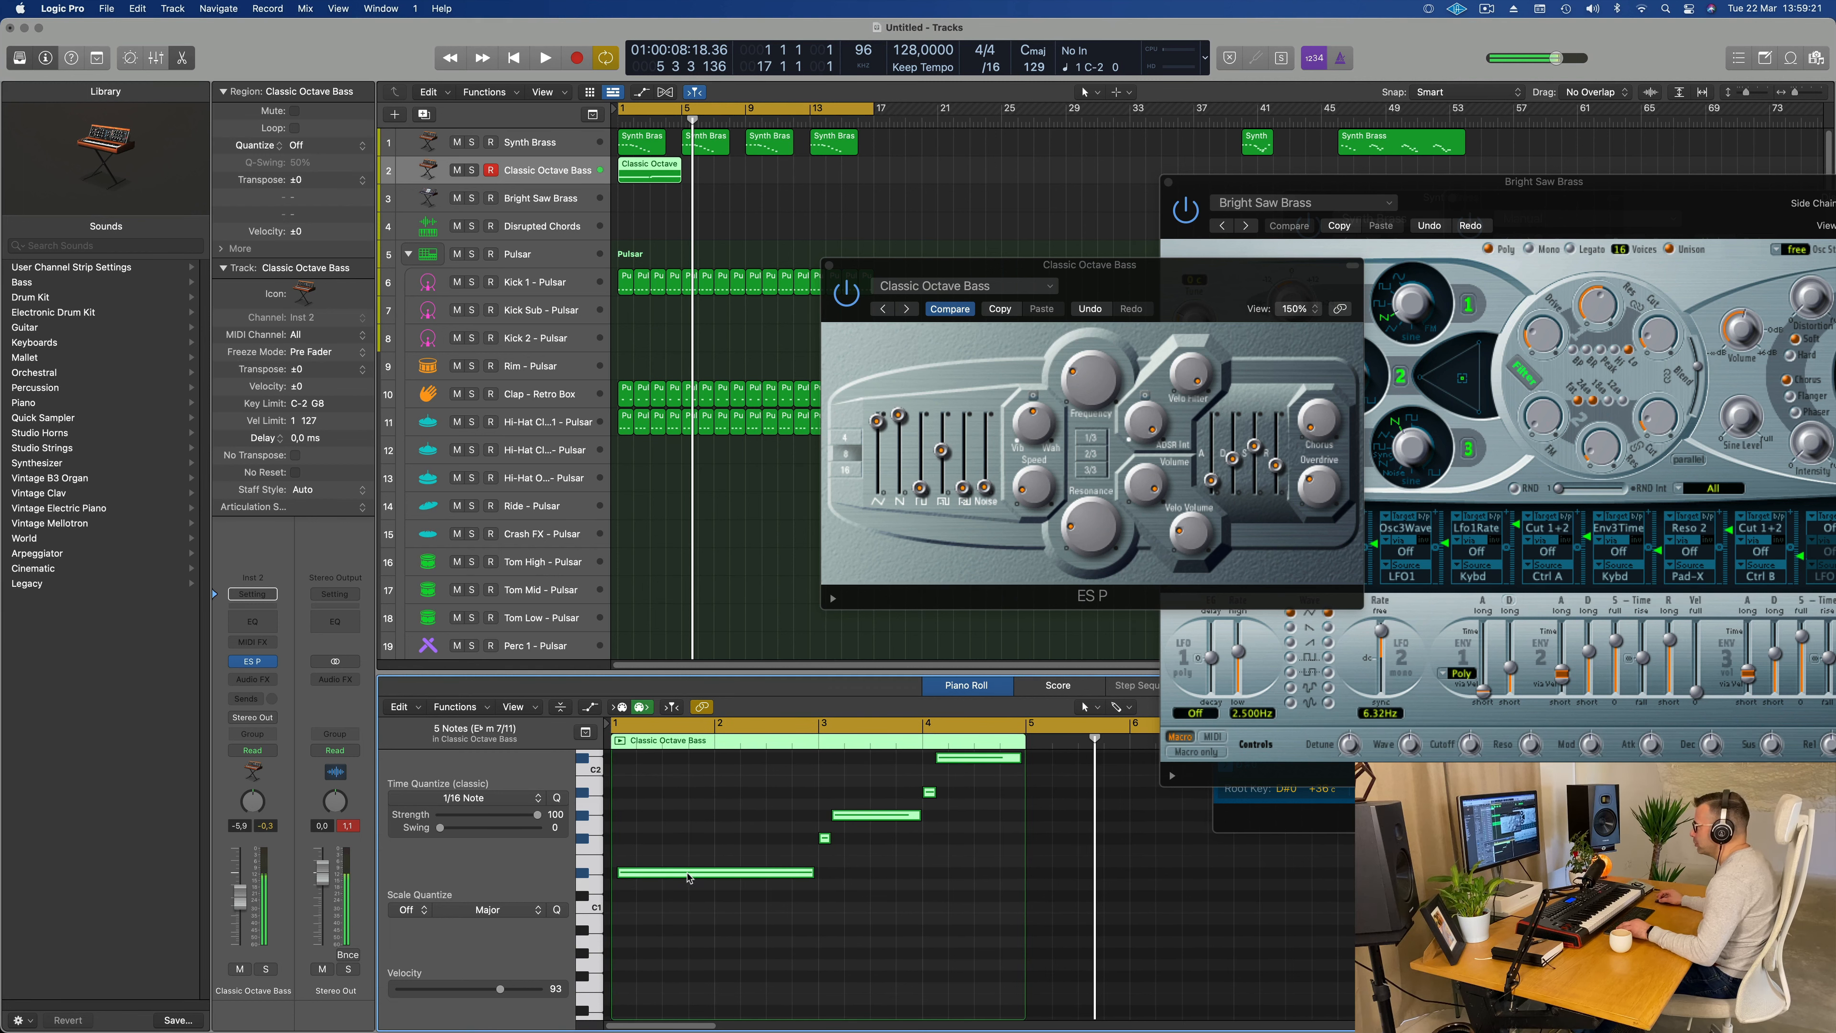
pyautogui.moveTo(688, 877); pyautogui.dragTo(761, 892)
pyautogui.press('super+z')
pyautogui.click(732, 802)
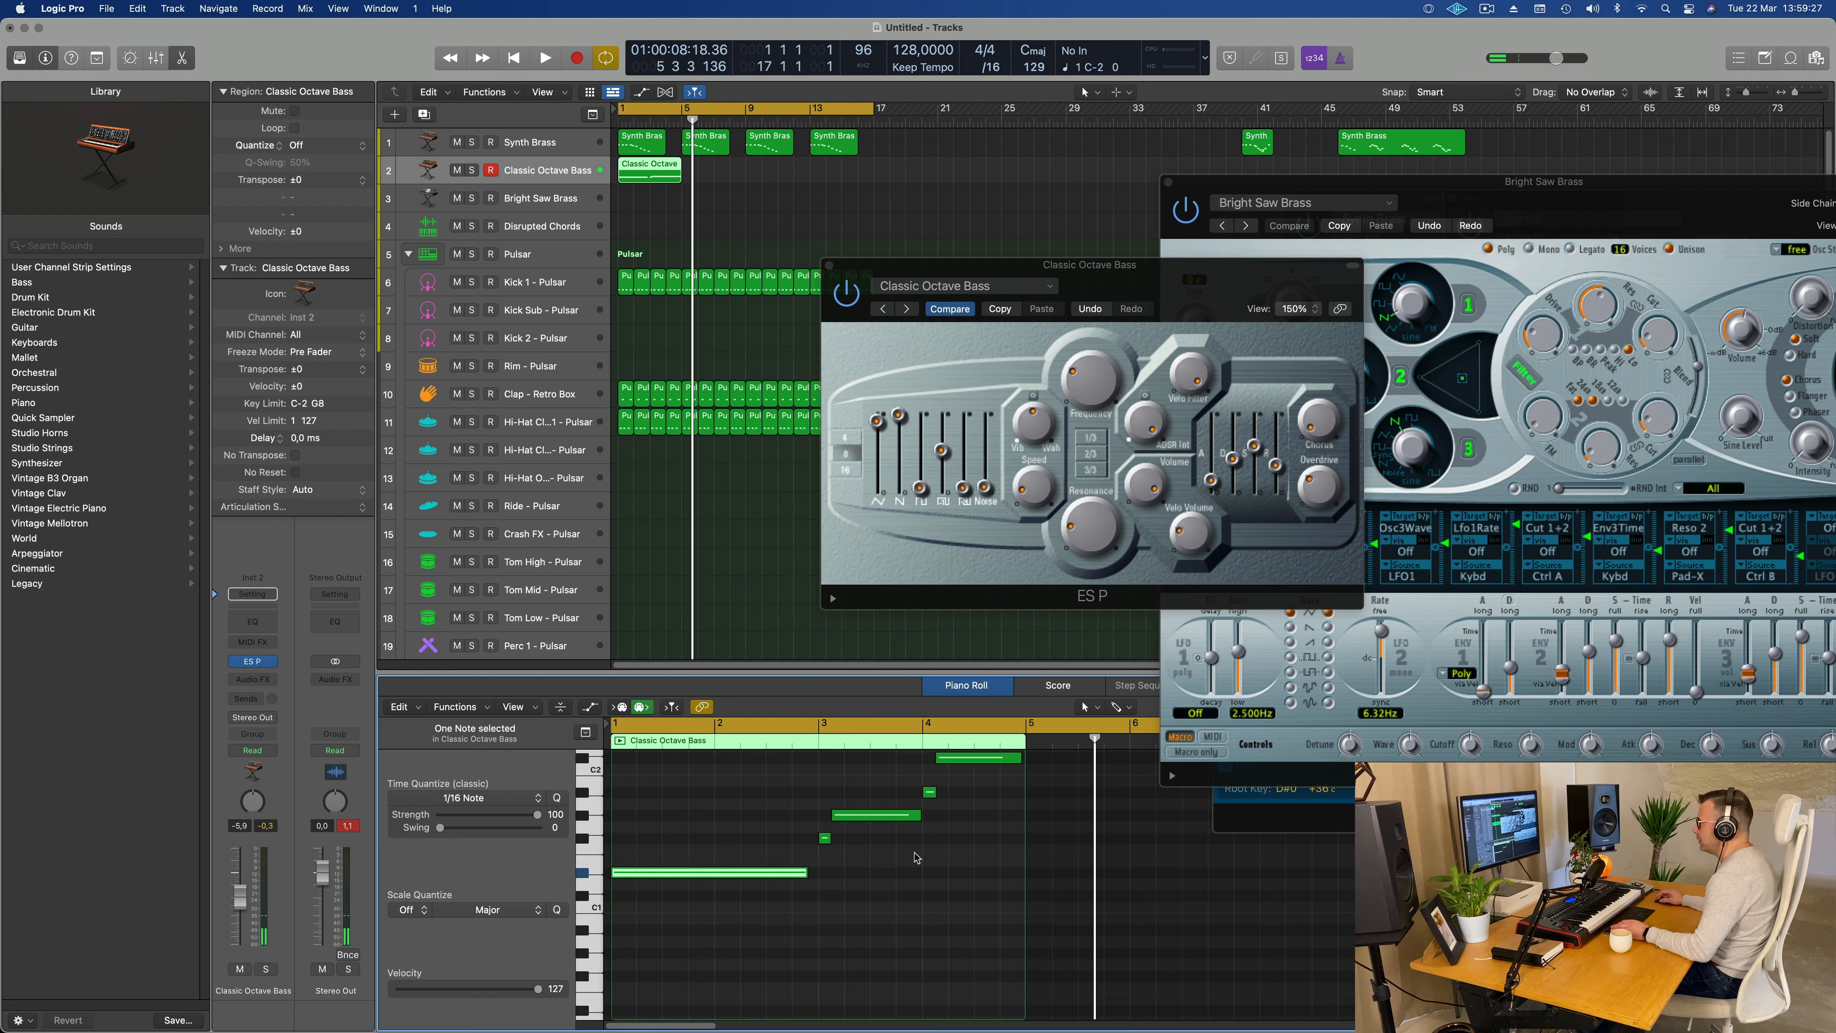
pyautogui.moveTo(806, 872); pyautogui.dragTo(841, 878)
pyautogui.click(840, 878)
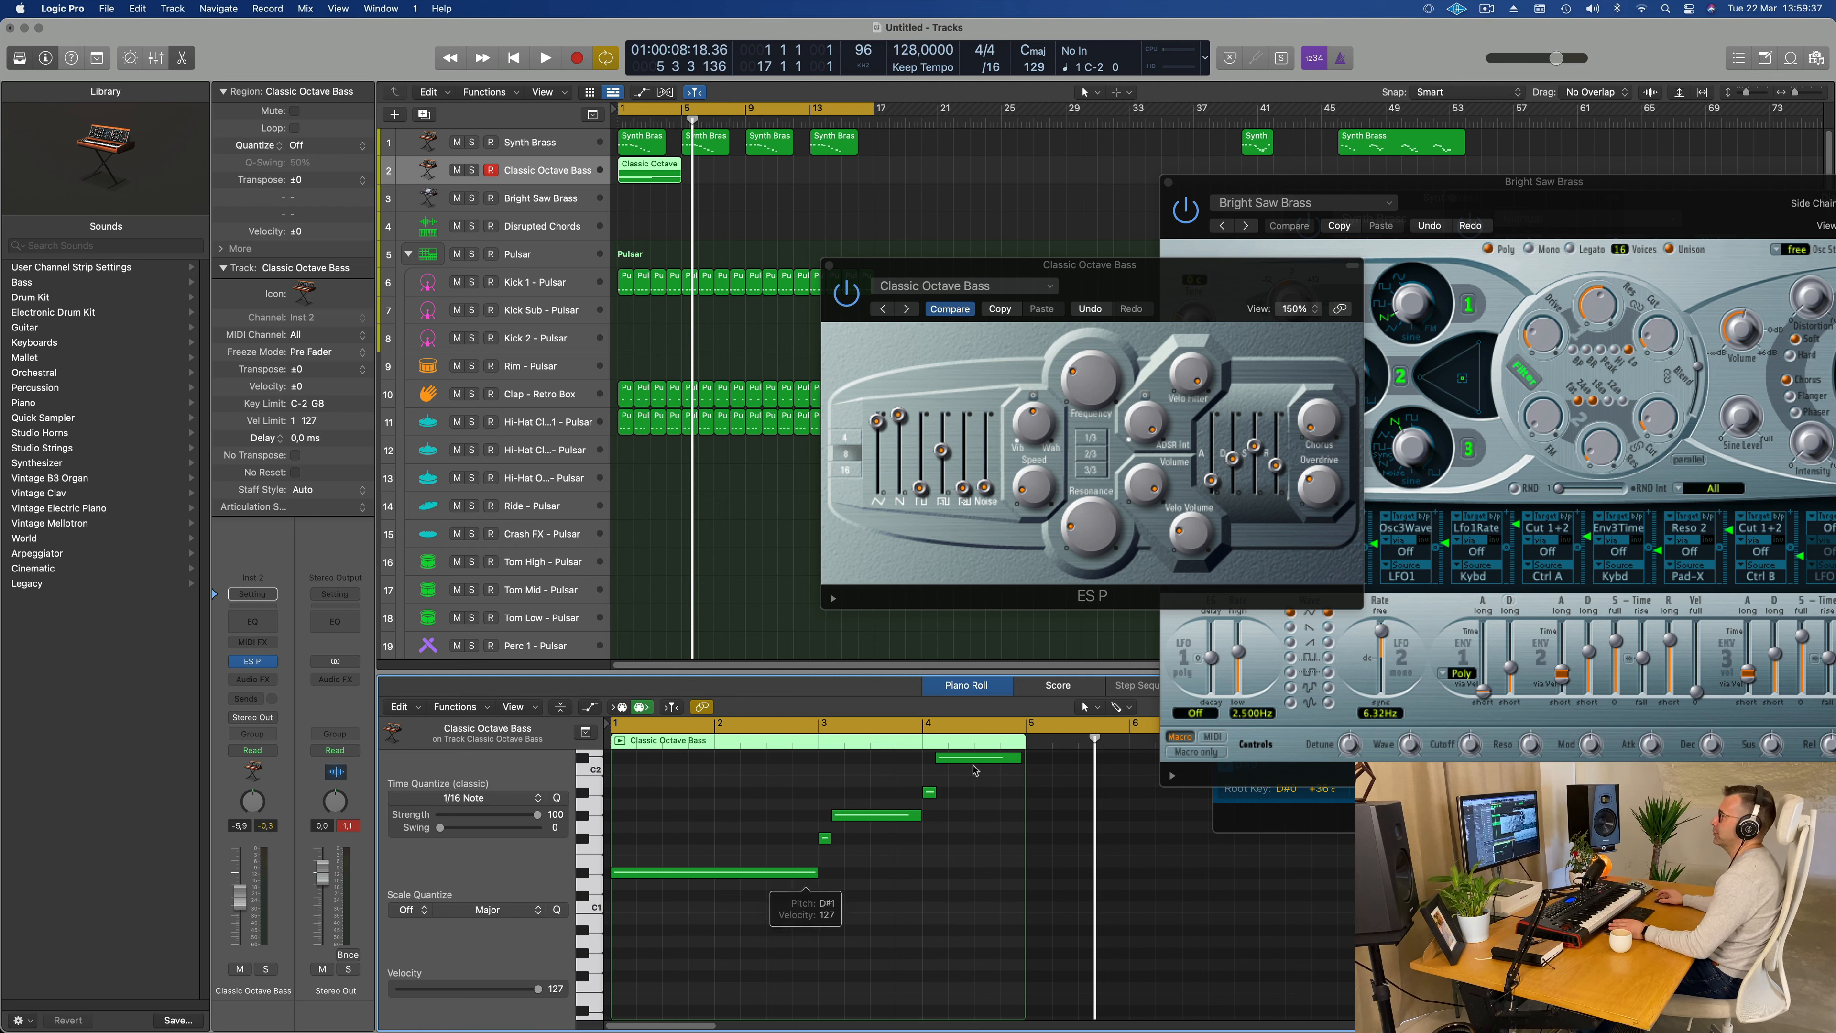
# Step: Play the loop from the start and examine the recorded Classic Octave Bass notes against the beat
pyautogui.click(643, 550)
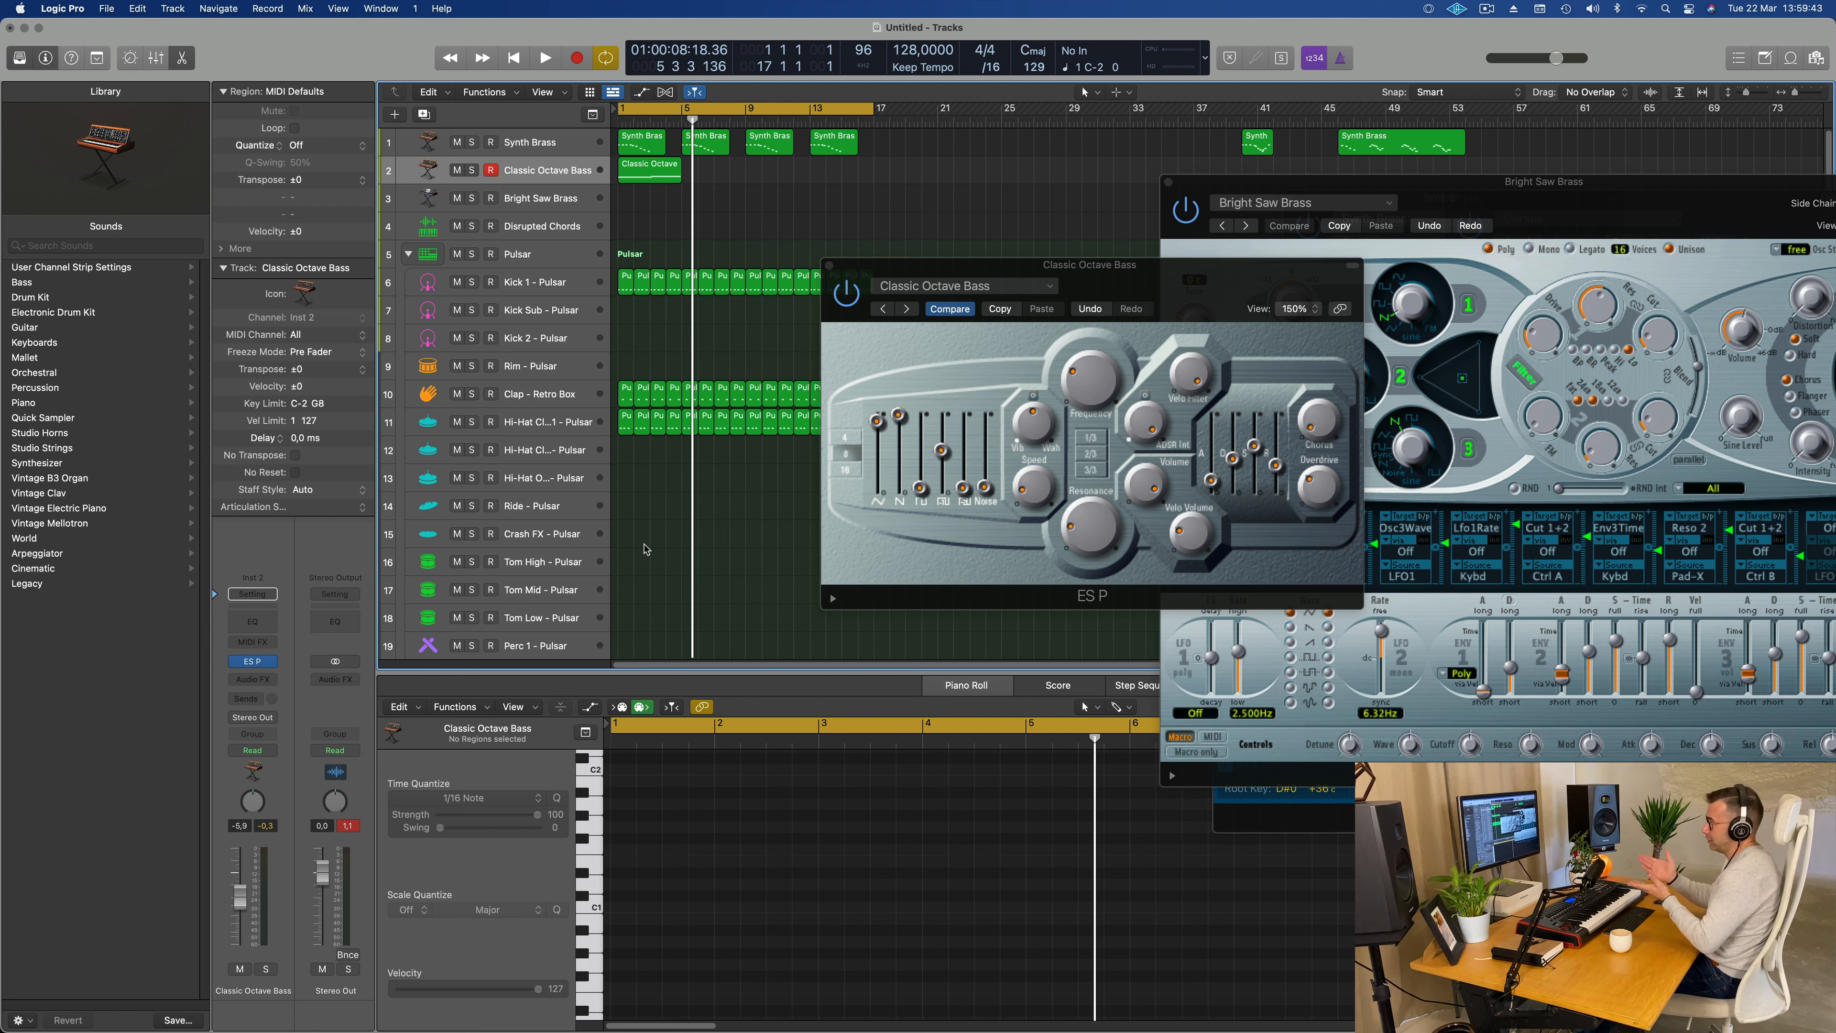
pyautogui.press('Return')
pyautogui.press('space')
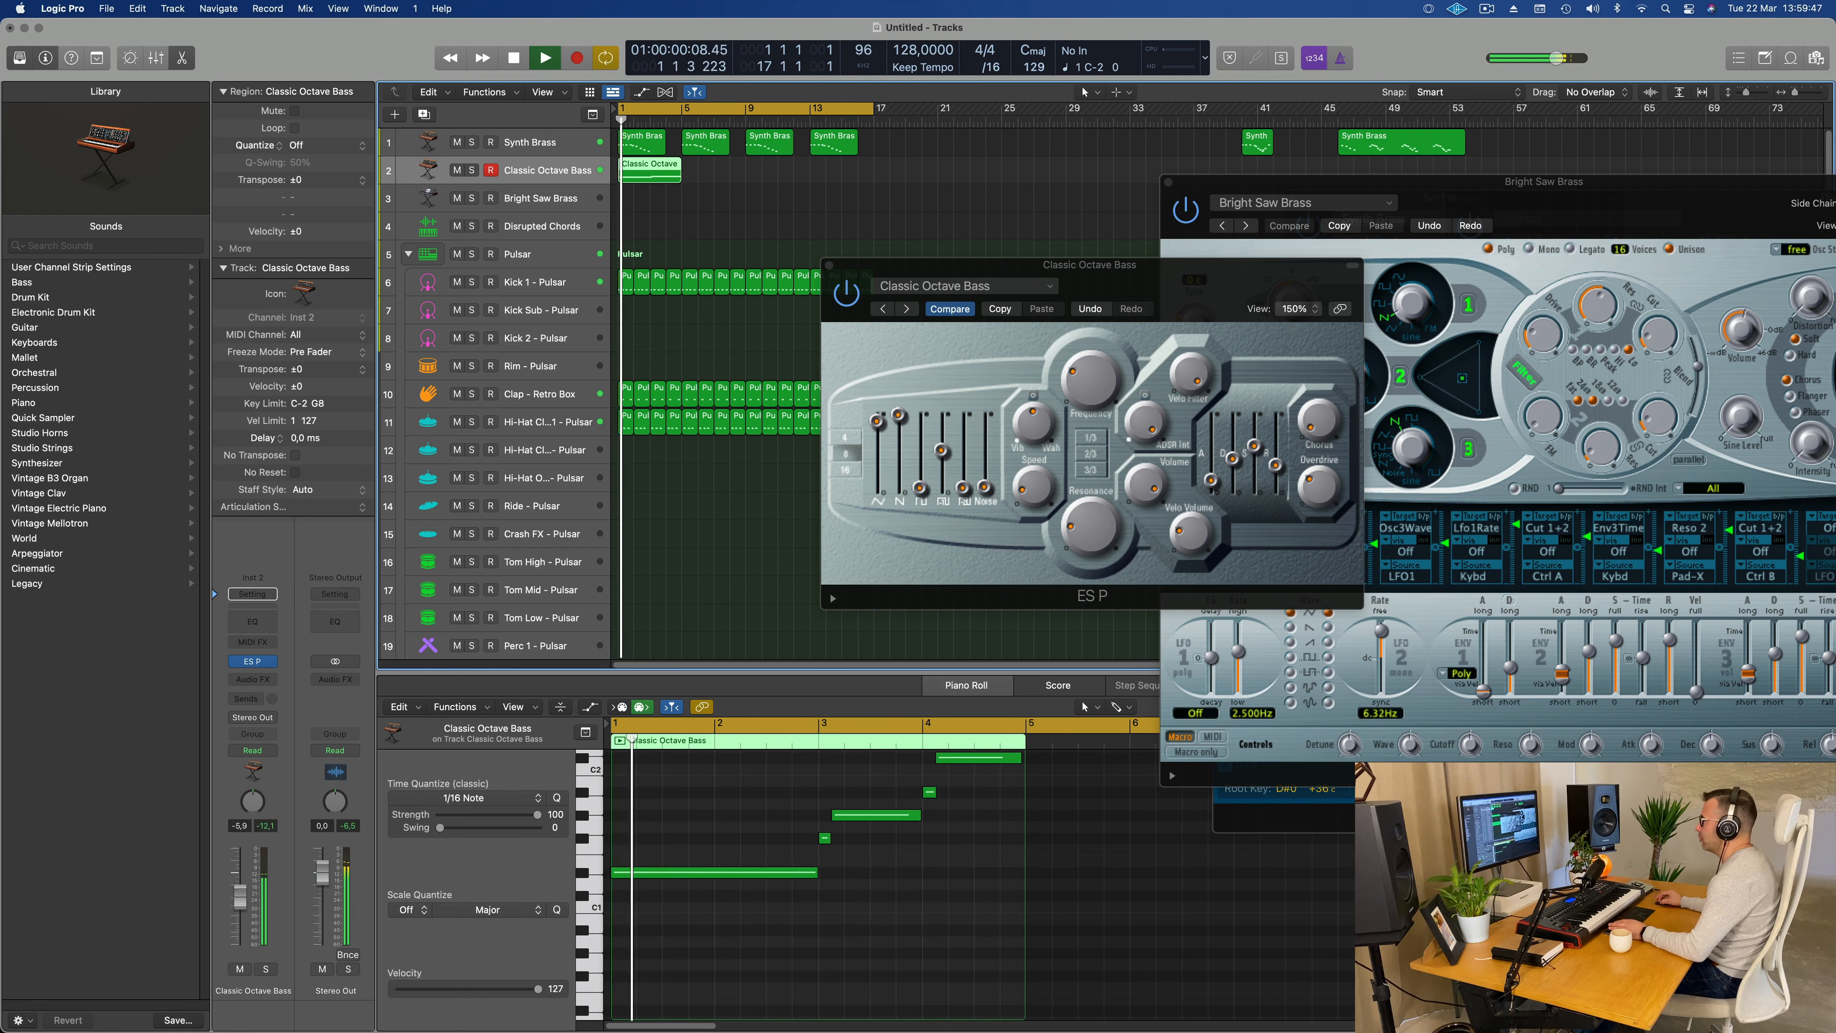
pyautogui.scroll(3, 905, 926)
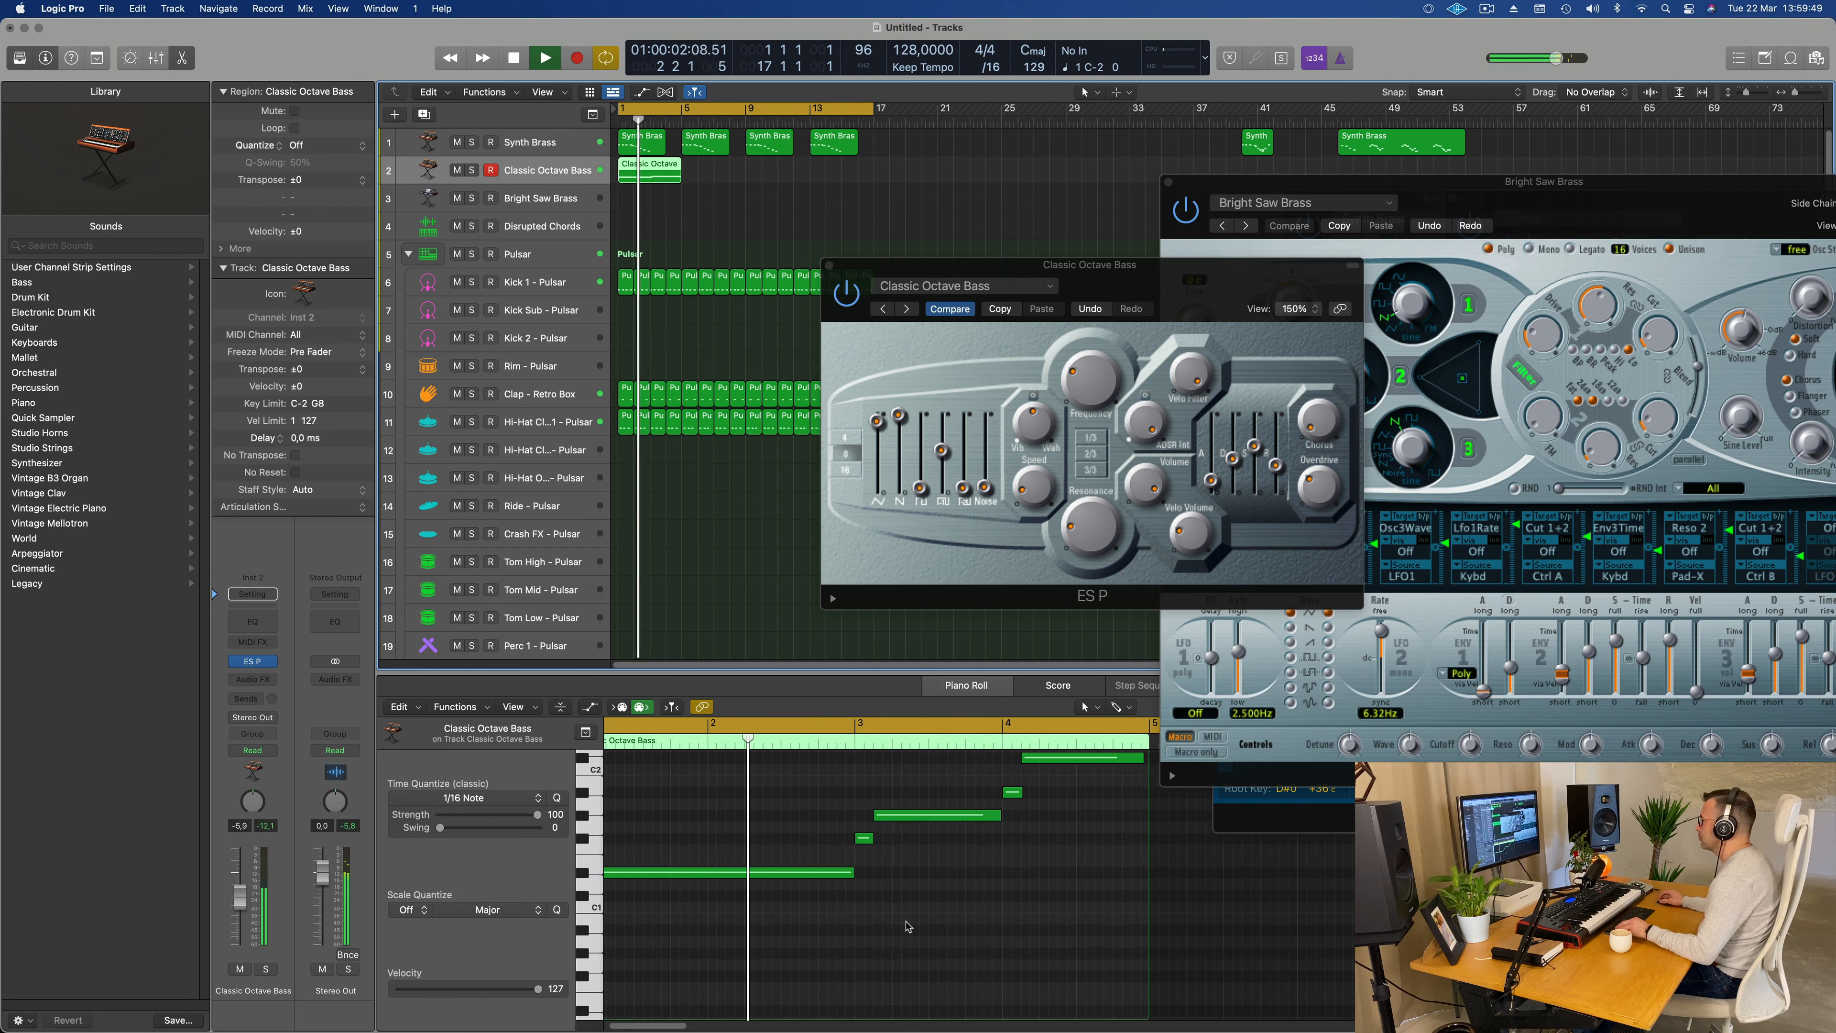
pyautogui.scroll(-1, 914, 927)
pyautogui.hscroll(2, 919, 927)
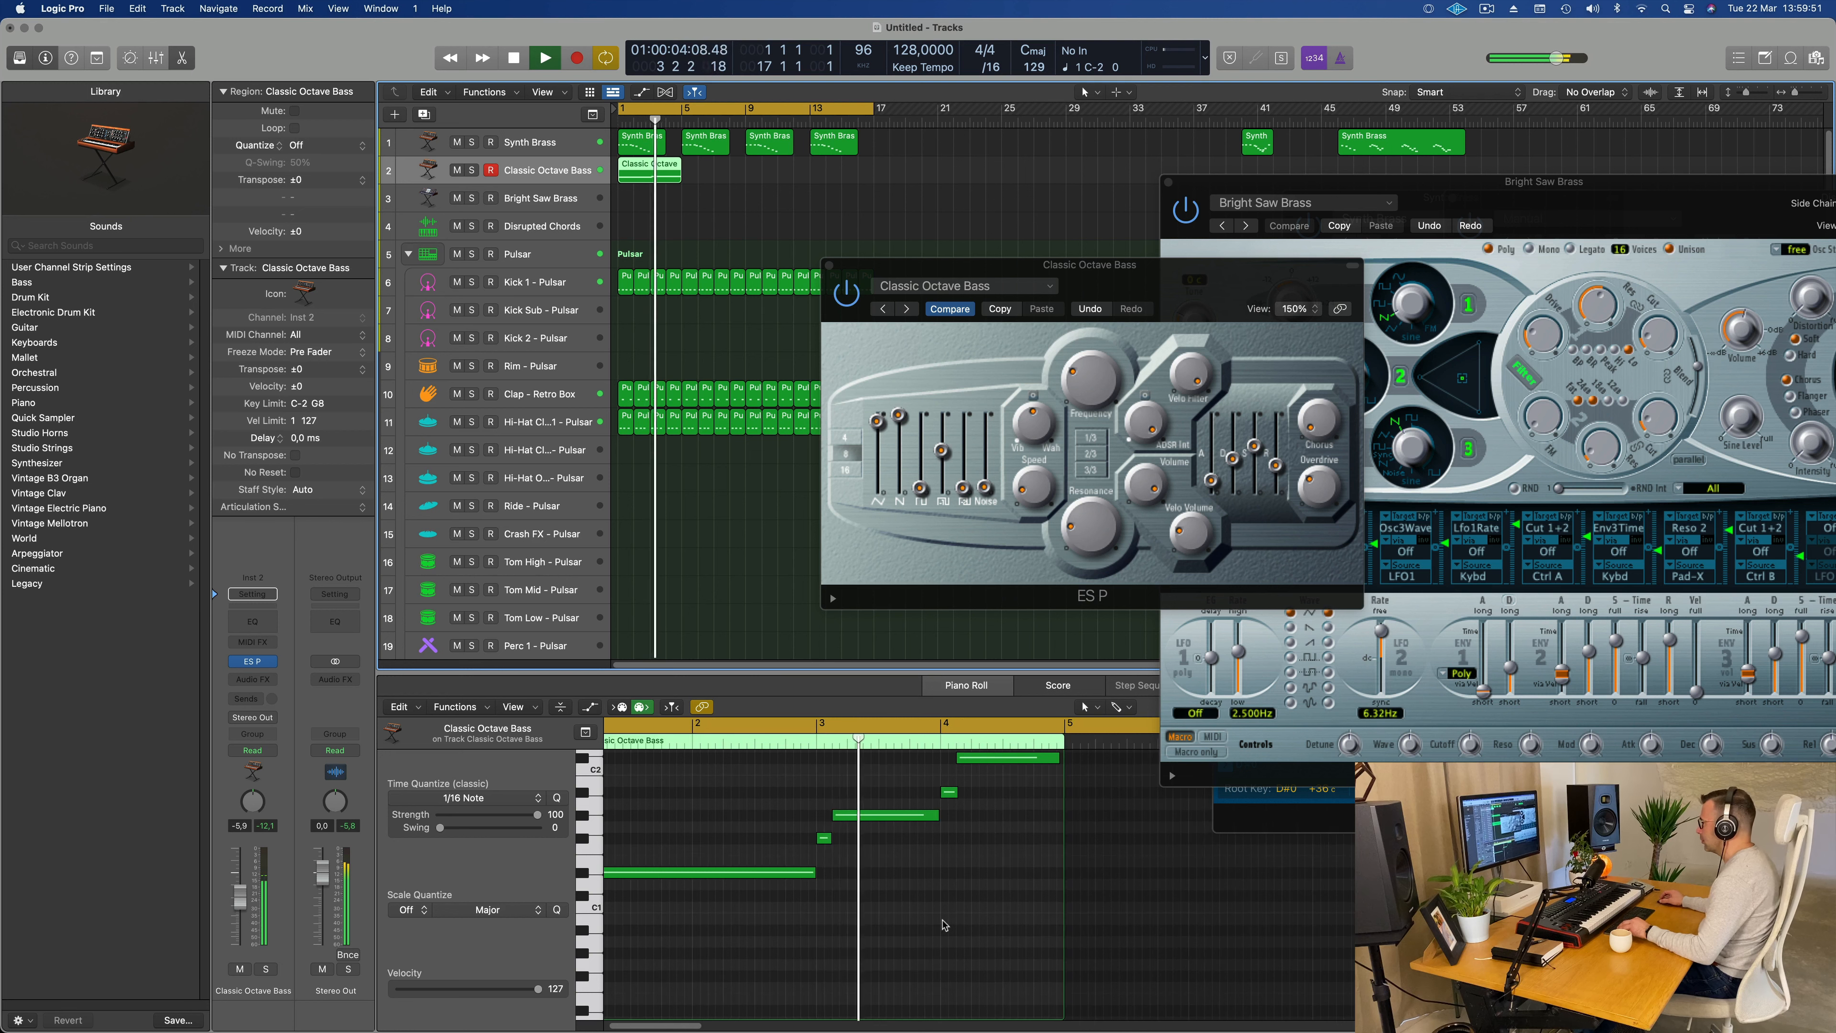
pyautogui.scroll(2, 946, 926)
pyautogui.hscroll(2, 950, 926)
pyautogui.scroll(1, 950, 925)
pyautogui.scroll(-2, 947, 925)
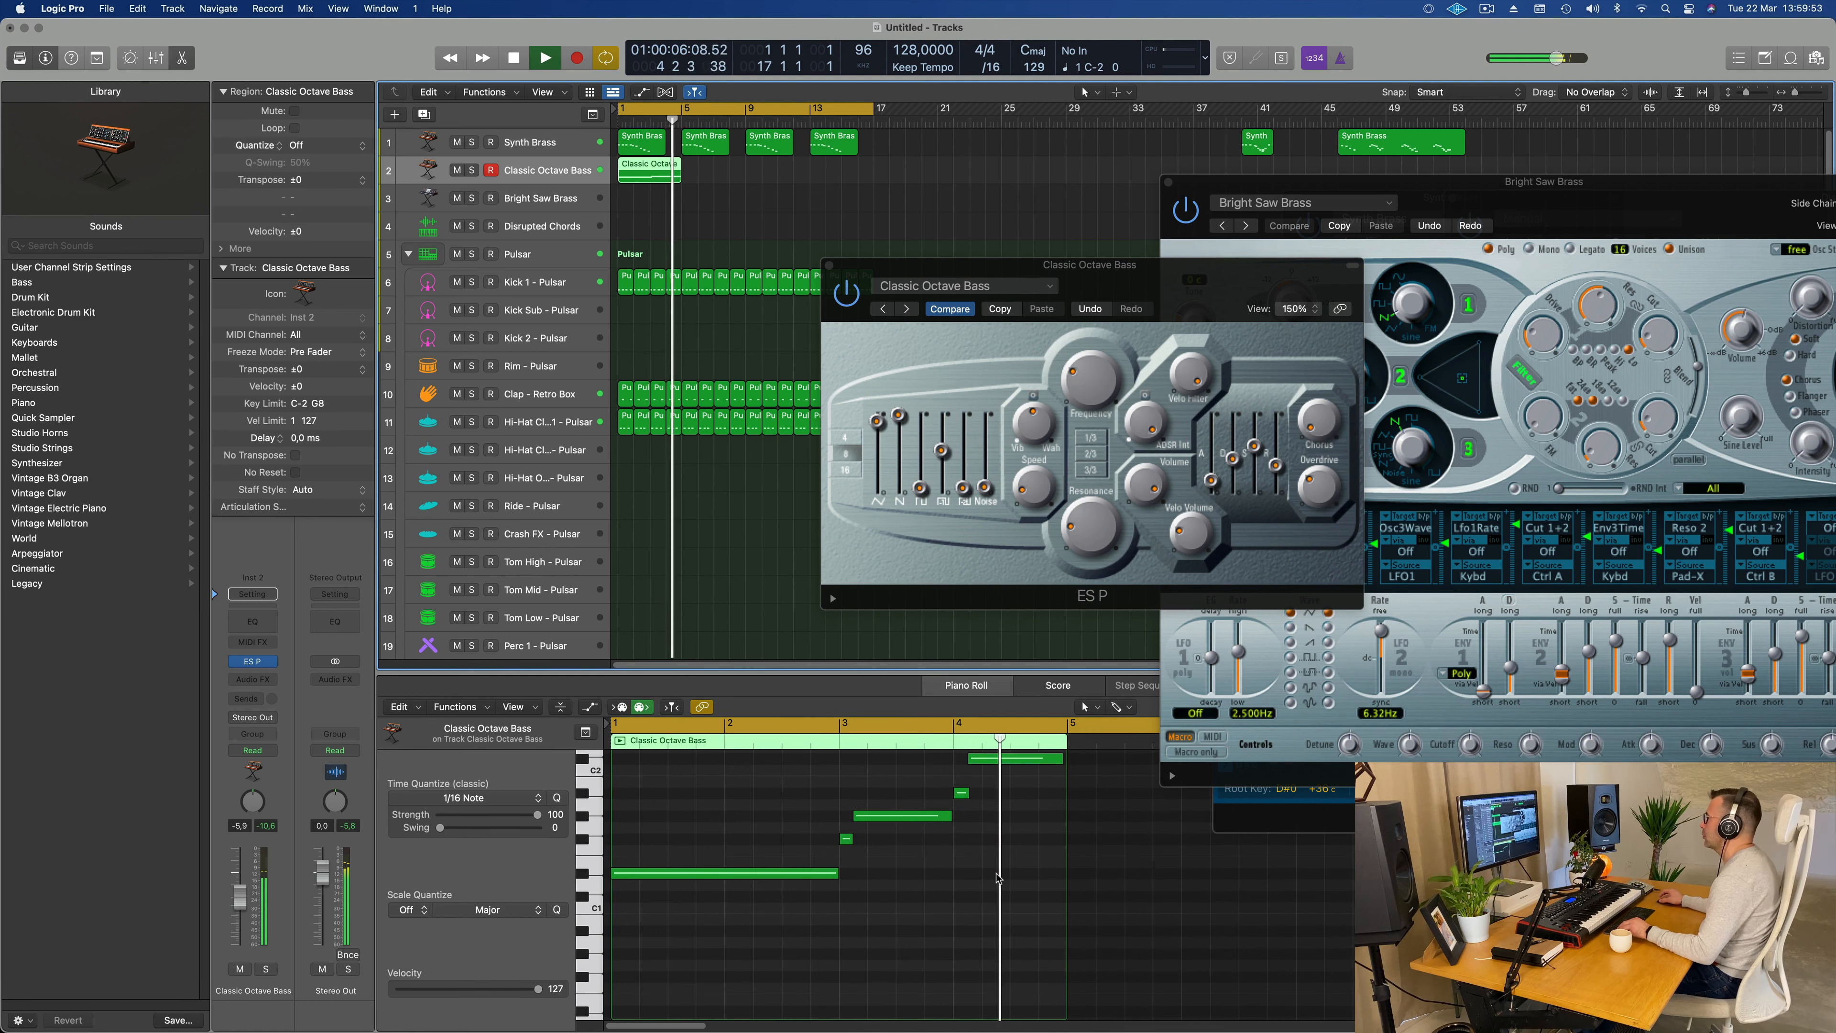
pyautogui.press('space')
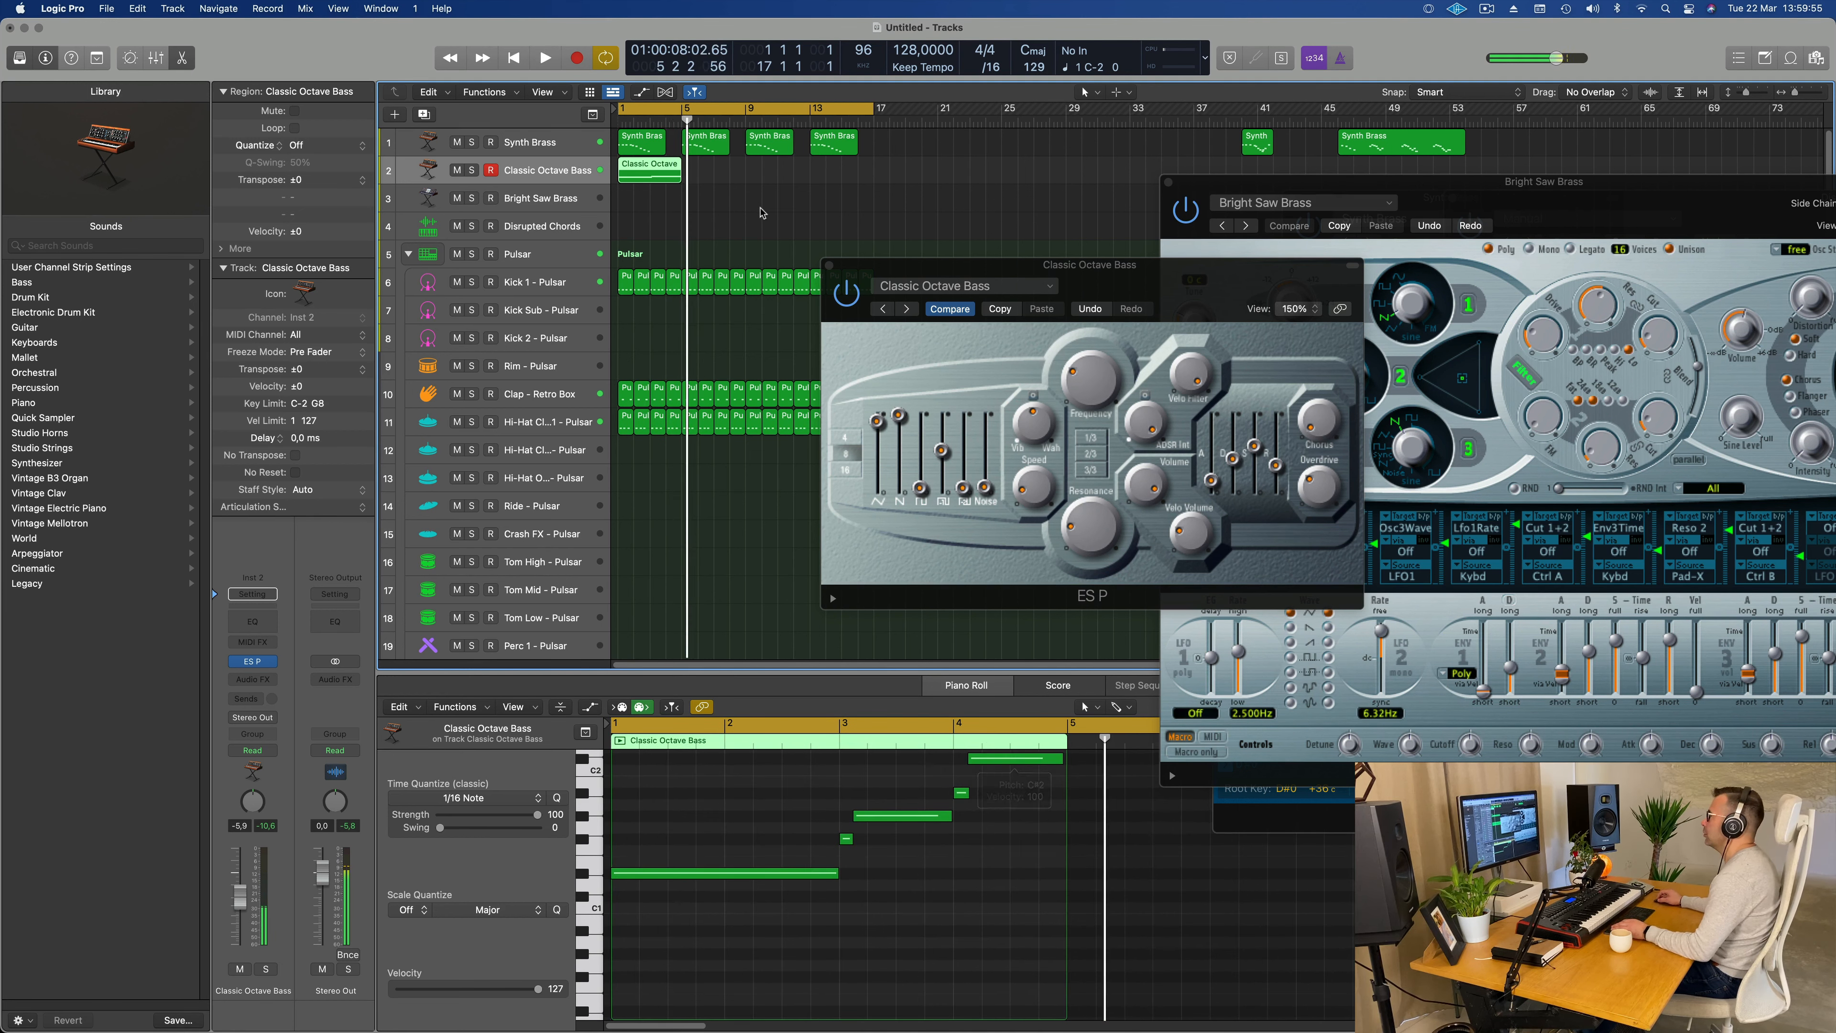
# Step: Repeat the Classic Octave Bass region three times to fill the loop up to bar 17
pyautogui.click(761, 181)
pyautogui.click(662, 180)
pyautogui.press('super+r')
pyautogui.press('super+r')
pyautogui.press('super+r')
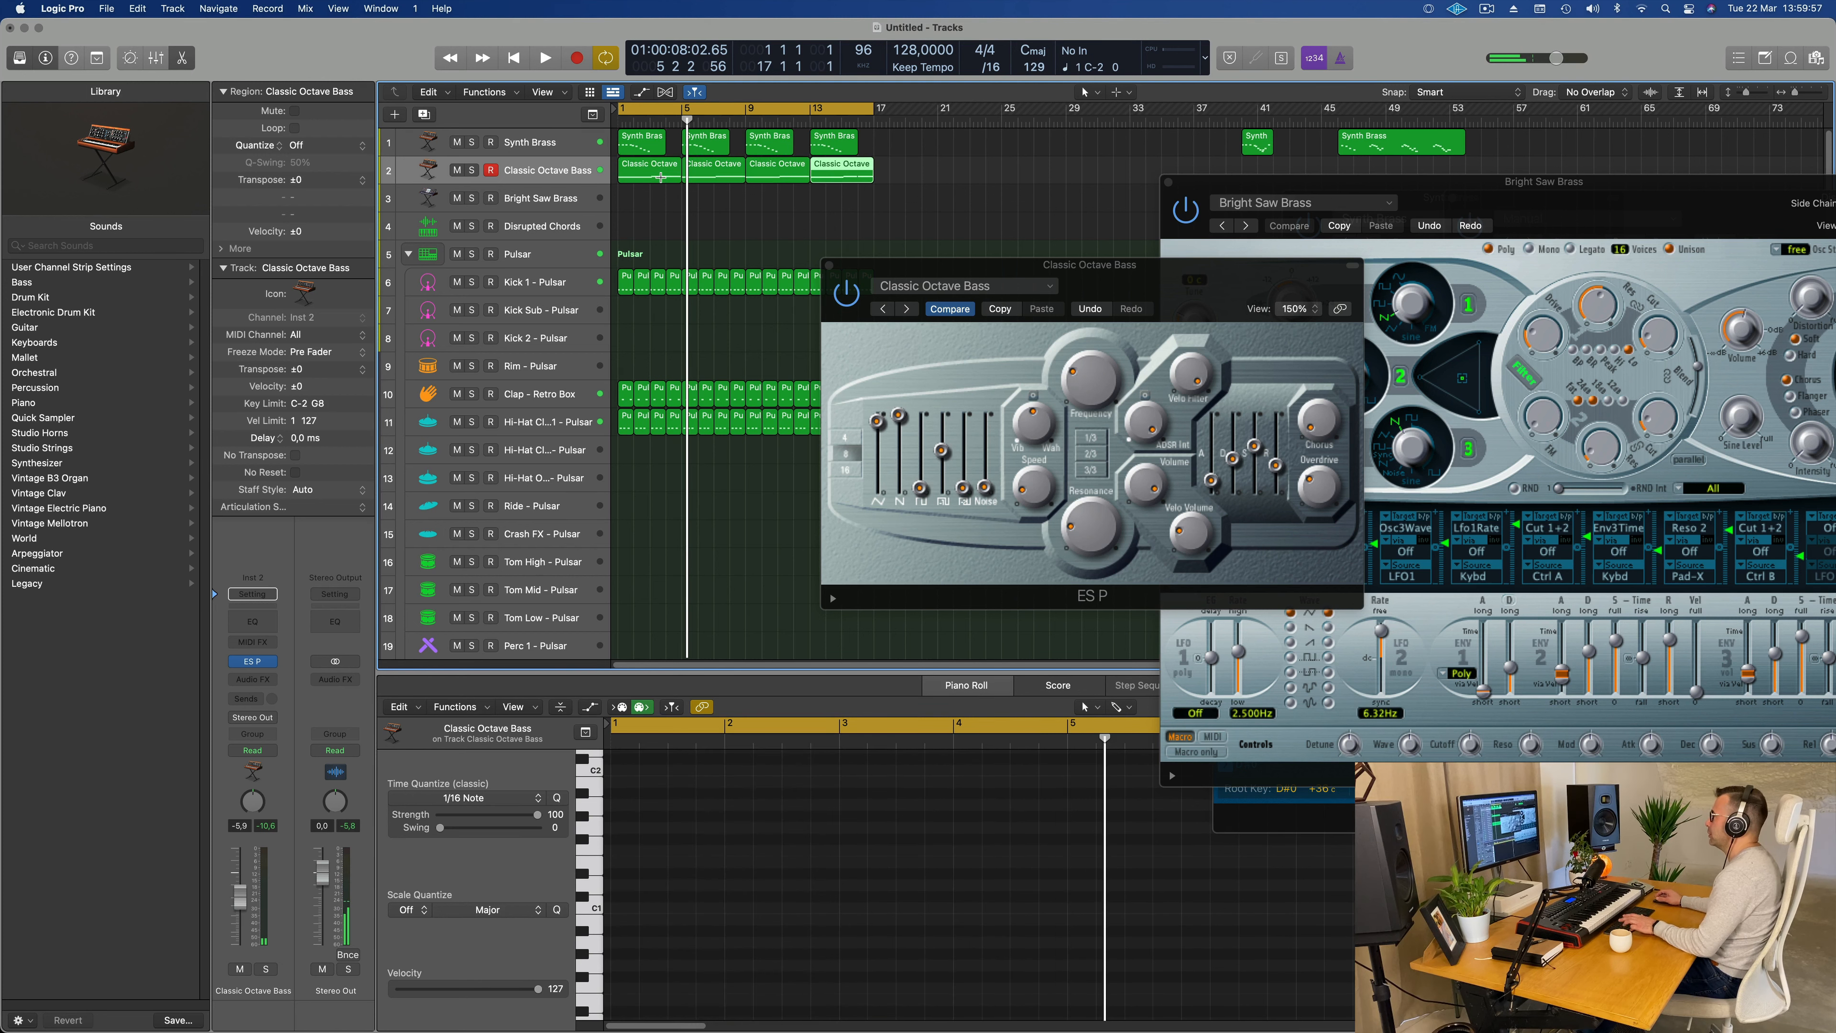
# Step: Play the repeated bass regions from the start and raise the Classic Octave Bass track volume to -4.6 dB
pyautogui.press('Return')
pyautogui.press('space')
pyautogui.moveTo(1117, 265); pyautogui.dragTo(1027, 264)
pyautogui.press('Return')
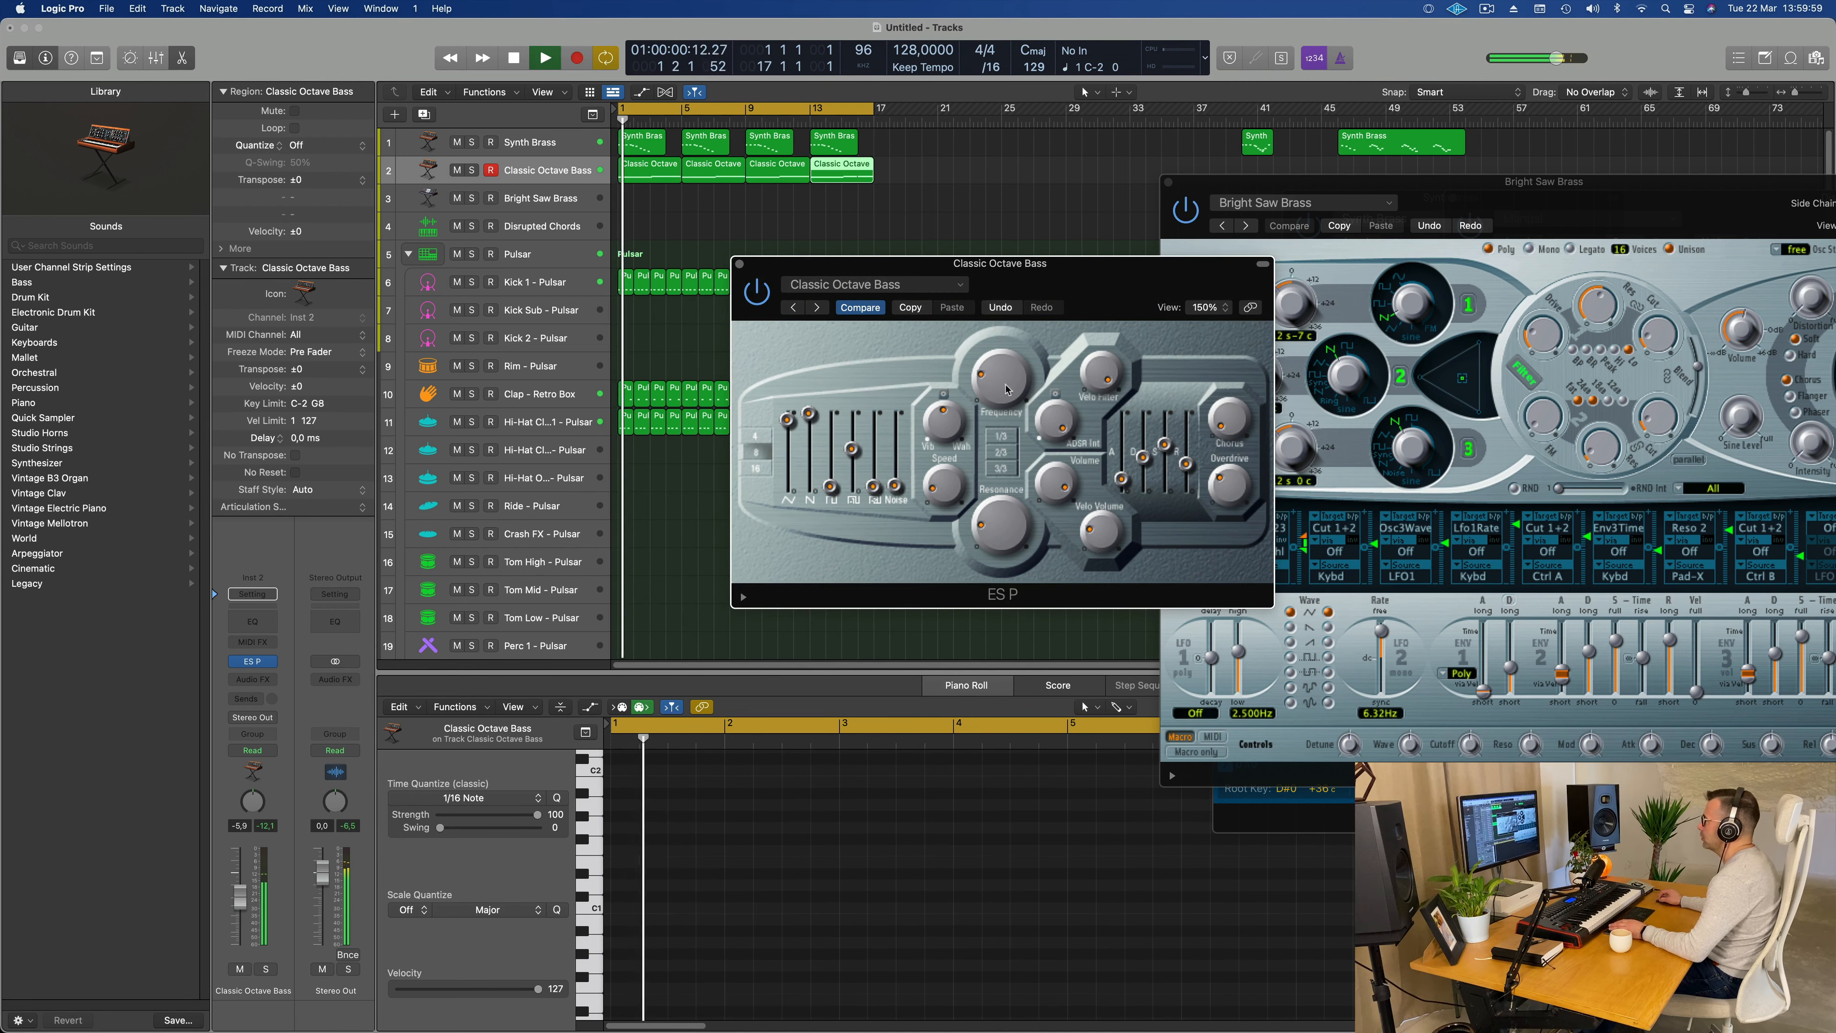
pyautogui.press('space')
pyautogui.moveTo(1006, 388); pyautogui.dragTo(996, 389)
pyautogui.press('space')
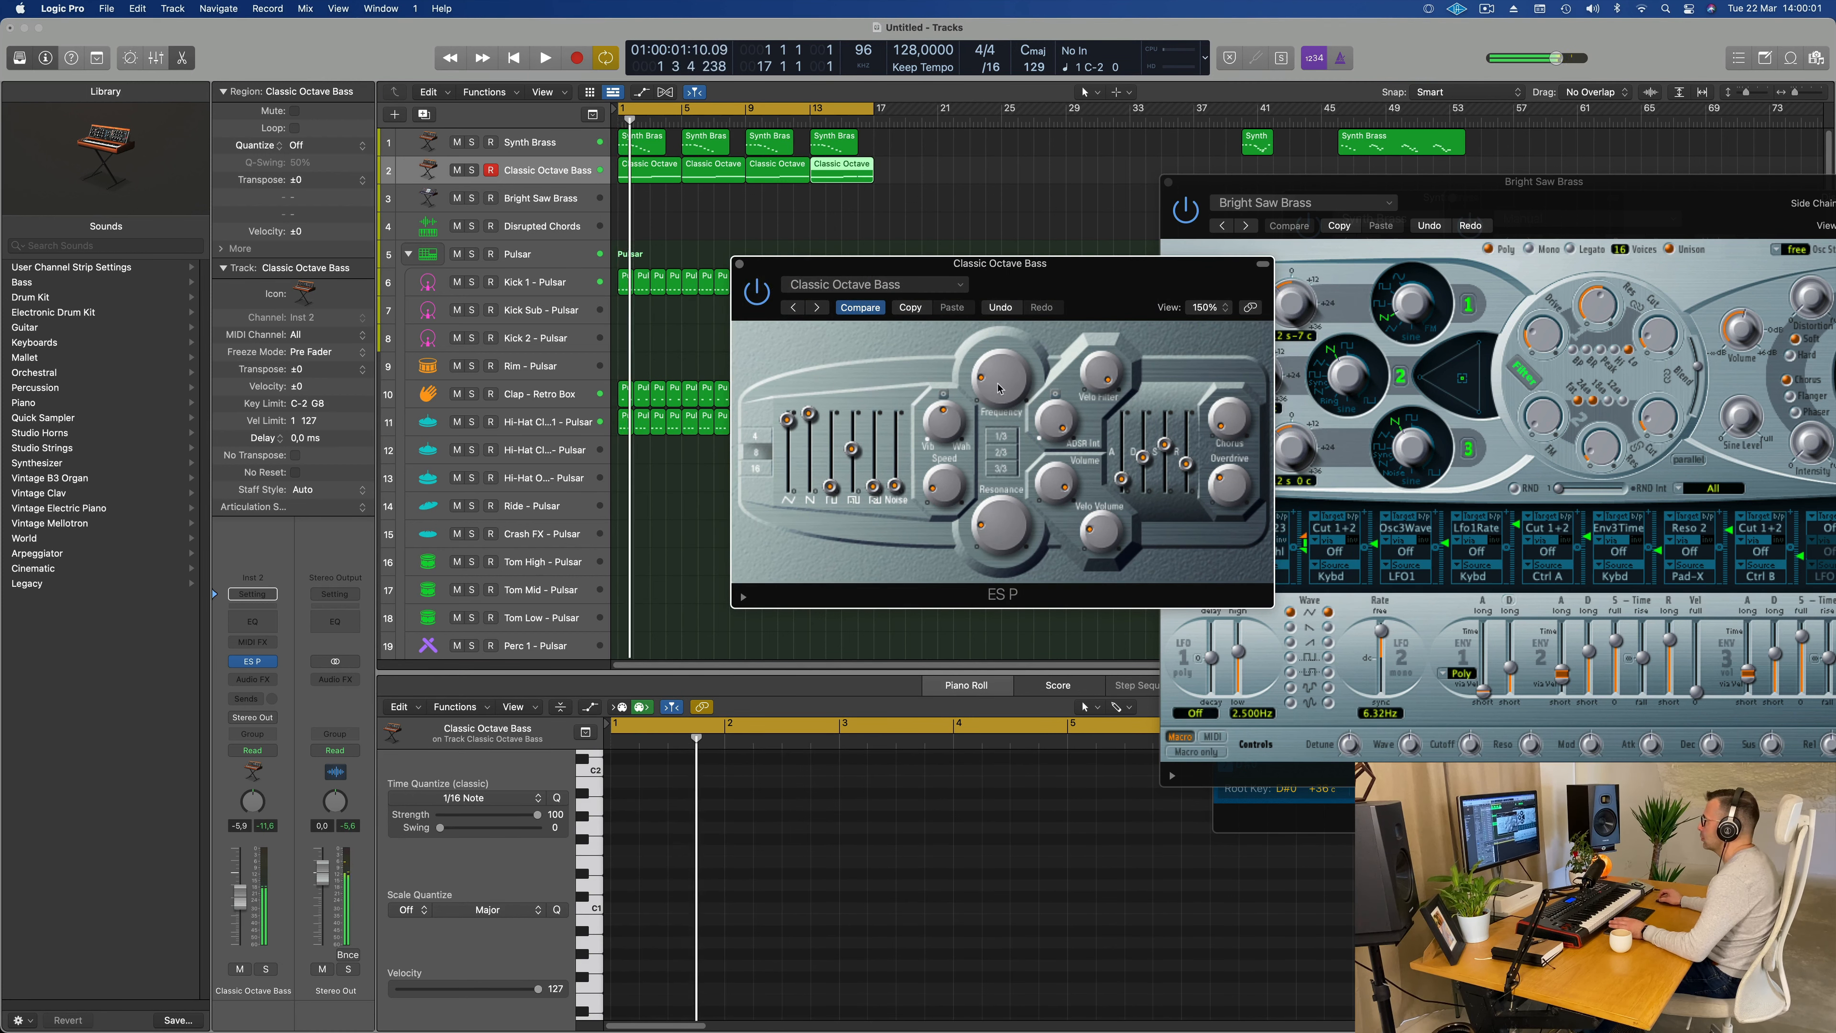
pyautogui.press('space')
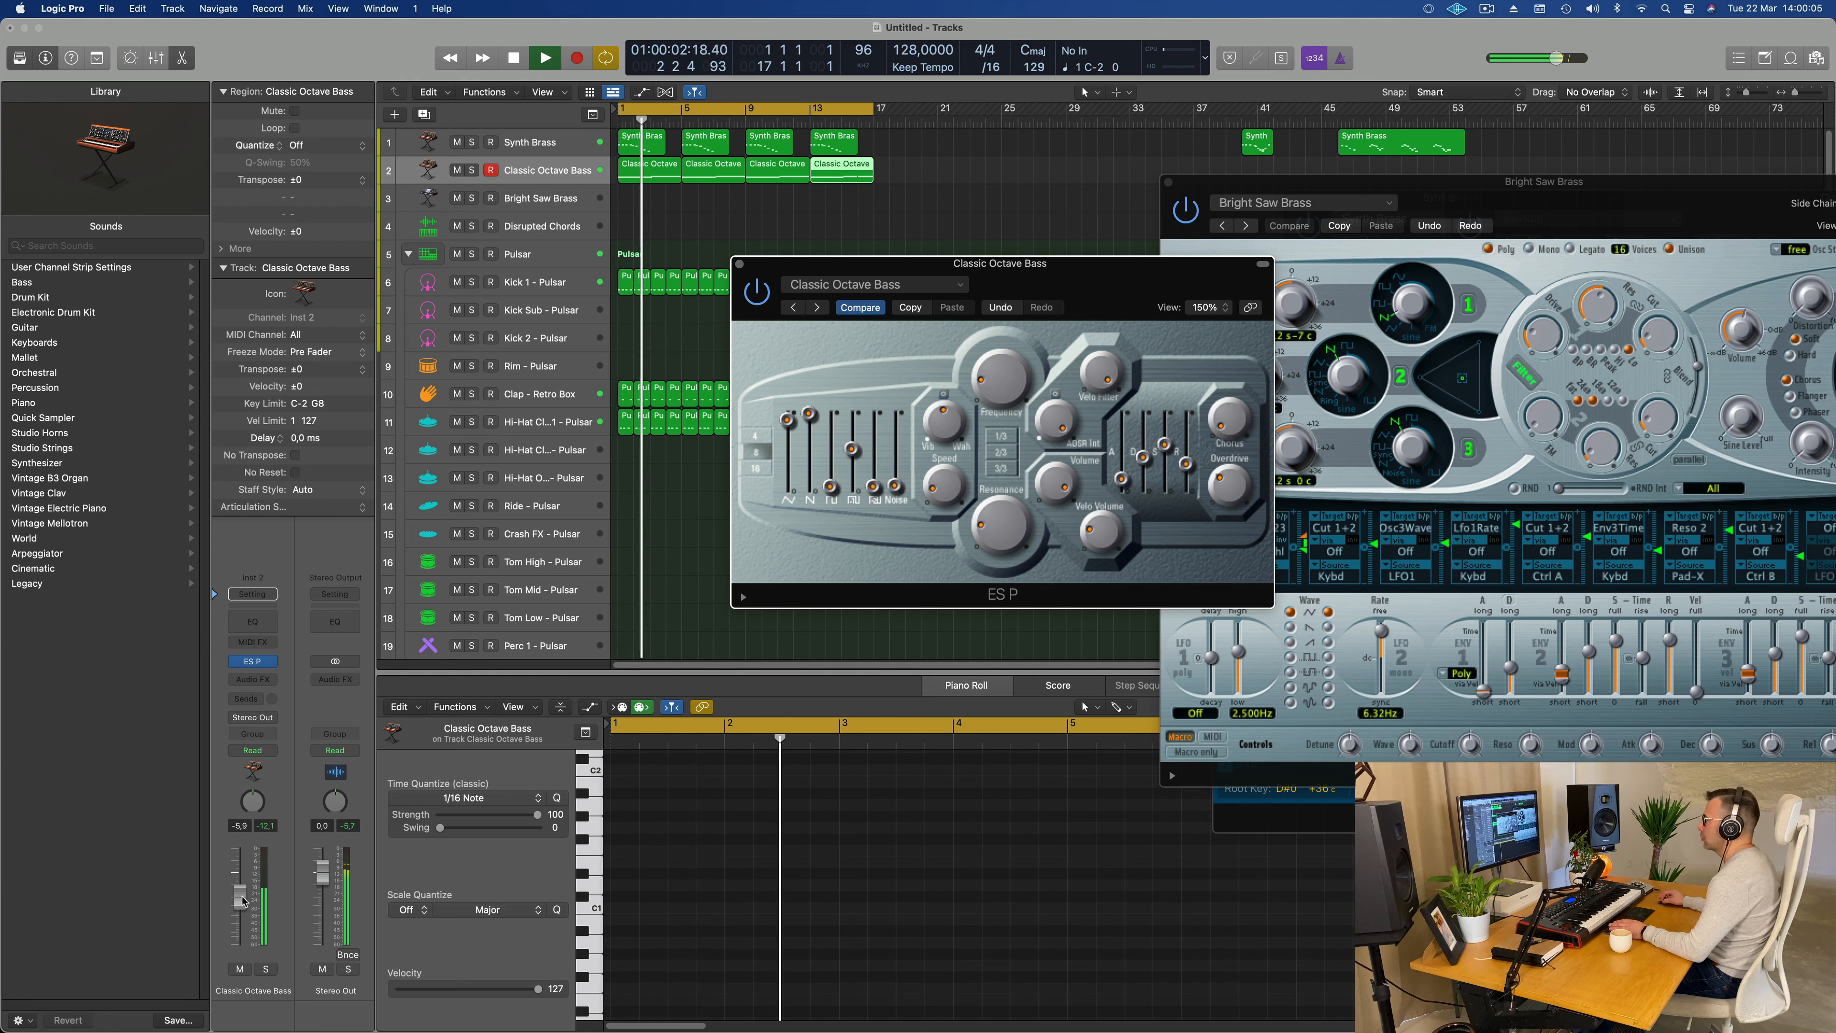
pyautogui.moveTo(244, 897); pyautogui.dragTo(242, 894)
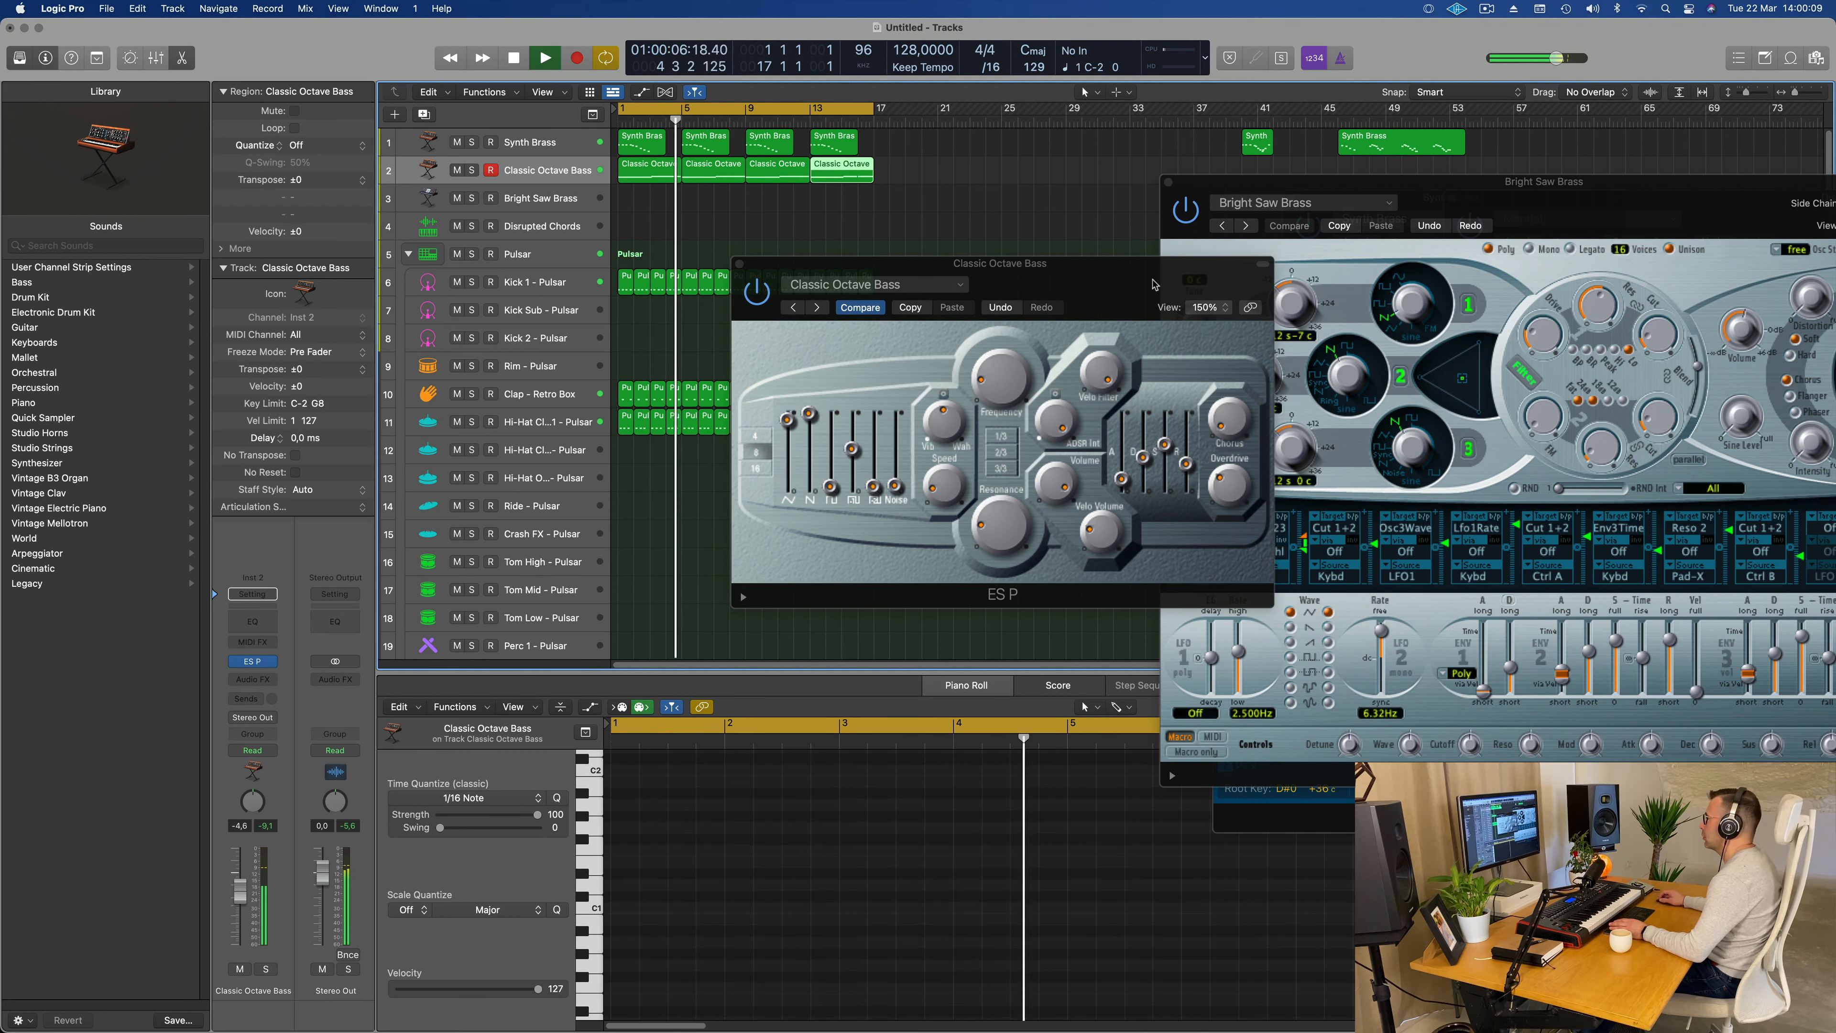
# Step: In the first Classic Octave Bass region, move the long G#1 note in bar 3 down to C#1 and play it back
pyautogui.press('Return')
pyautogui.moveTo(1080, 264); pyautogui.dragTo(1450, 219)
pyautogui.press('Return')
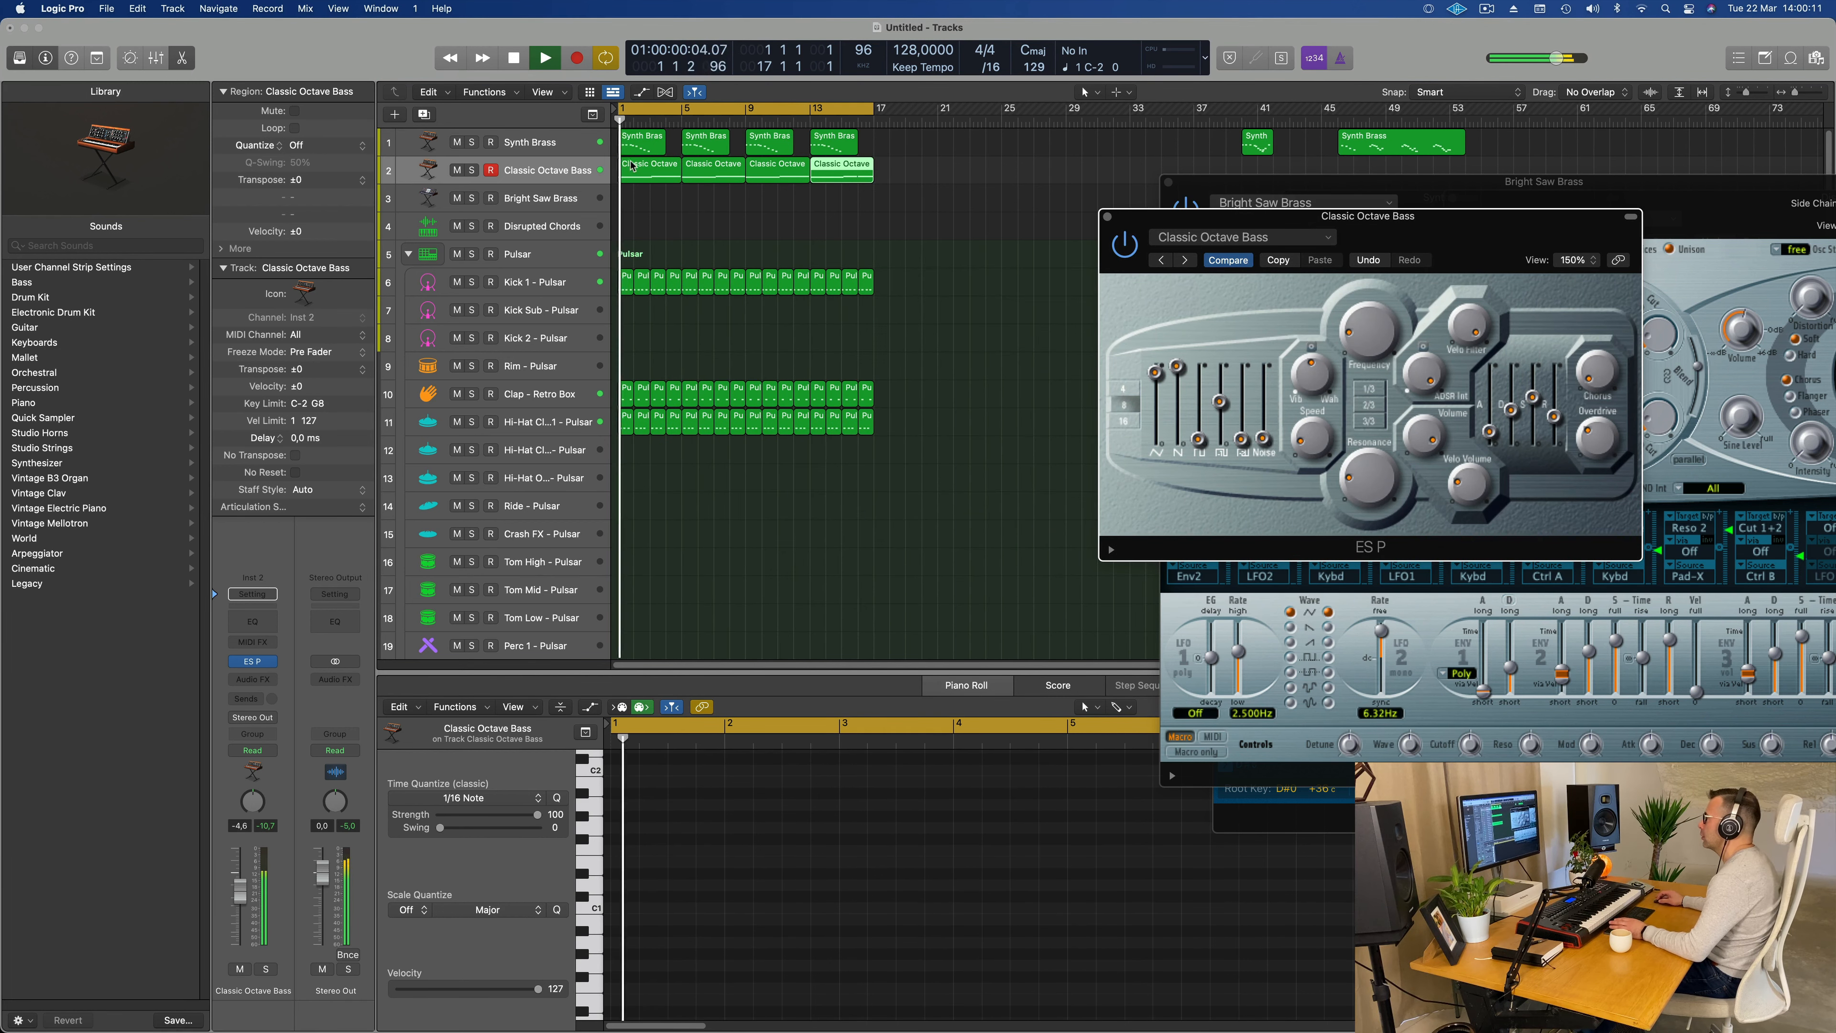
pyautogui.click(656, 171)
pyautogui.press('Return')
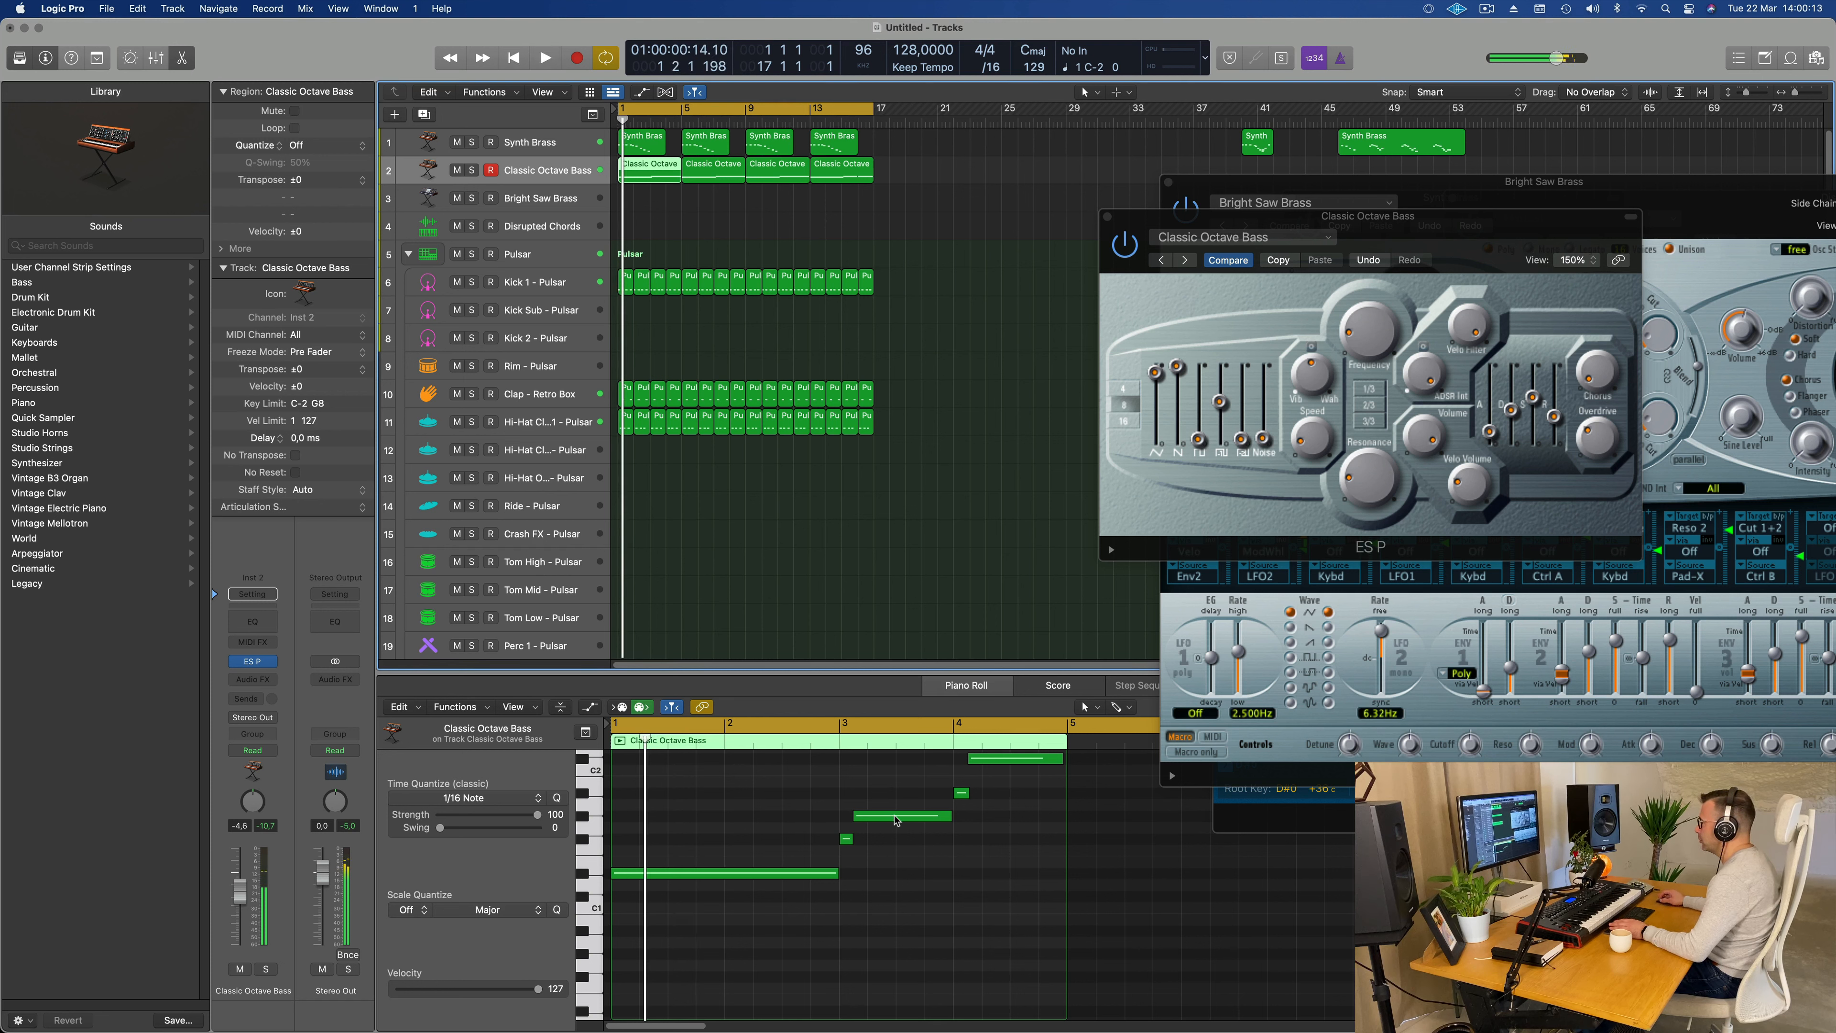
pyautogui.click(896, 817)
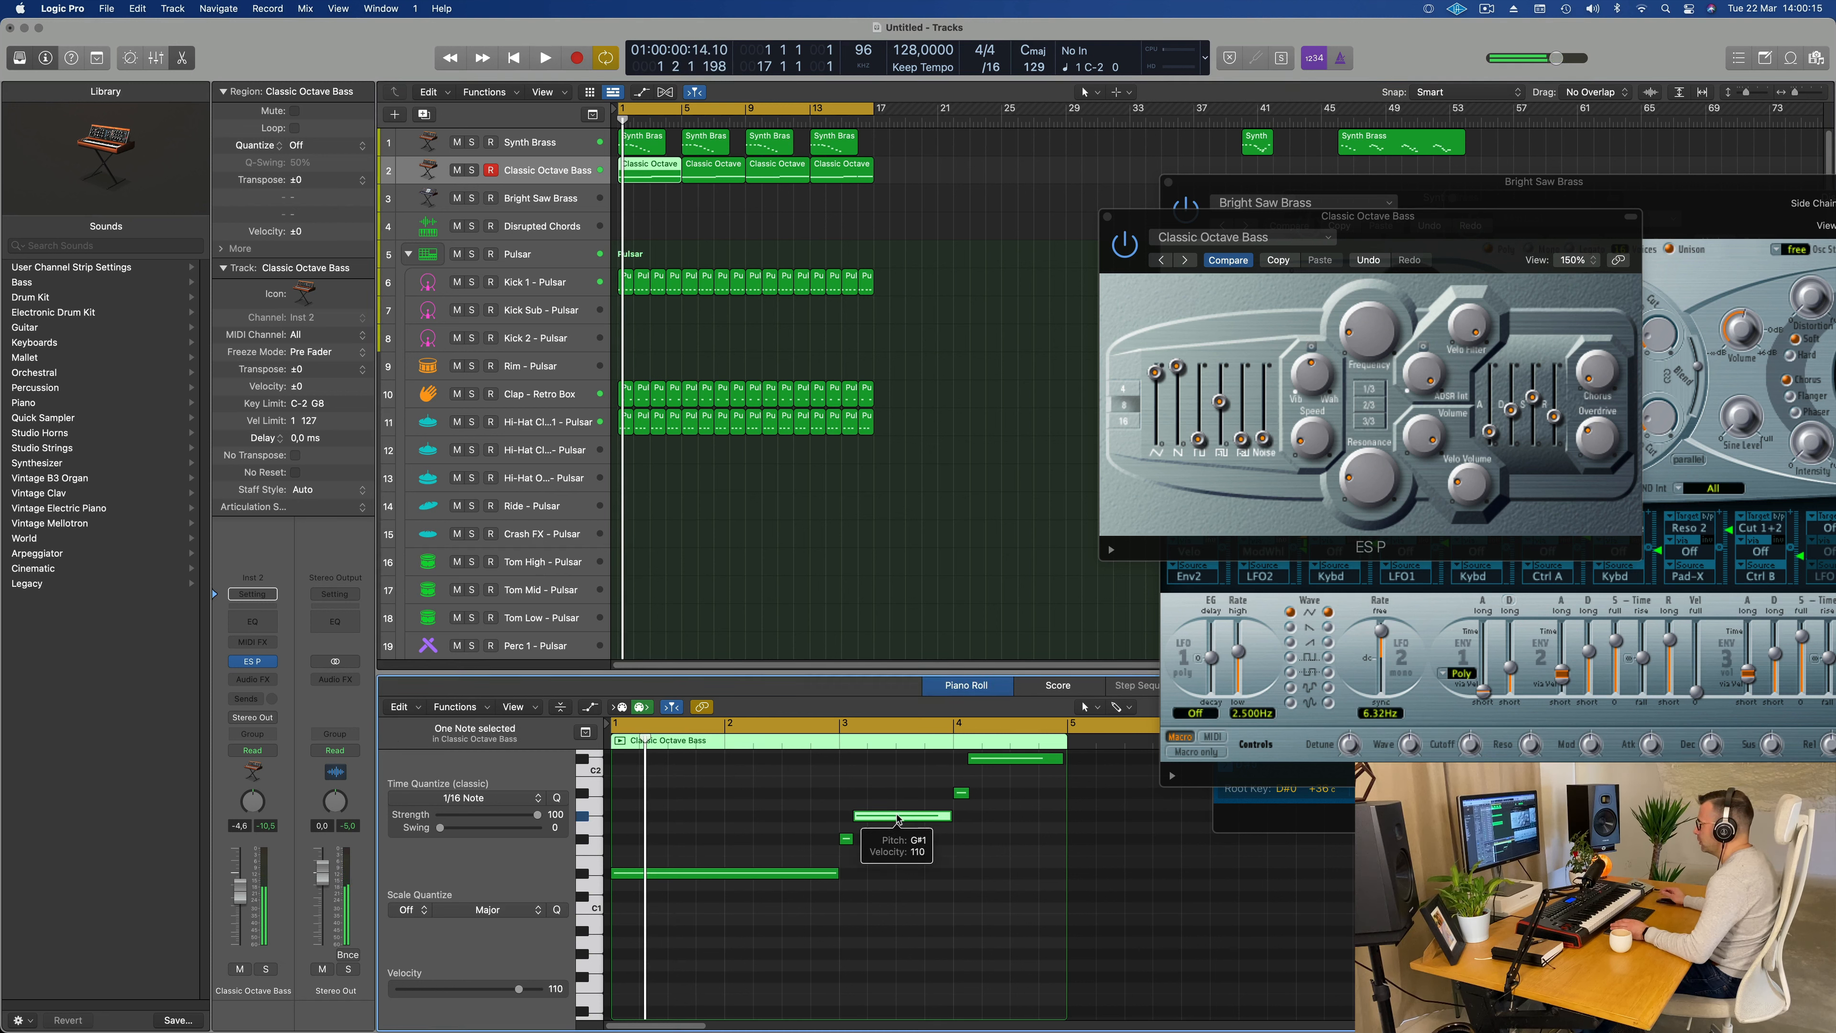
pyautogui.moveTo(897, 818); pyautogui.dragTo(900, 903)
pyautogui.press('space')
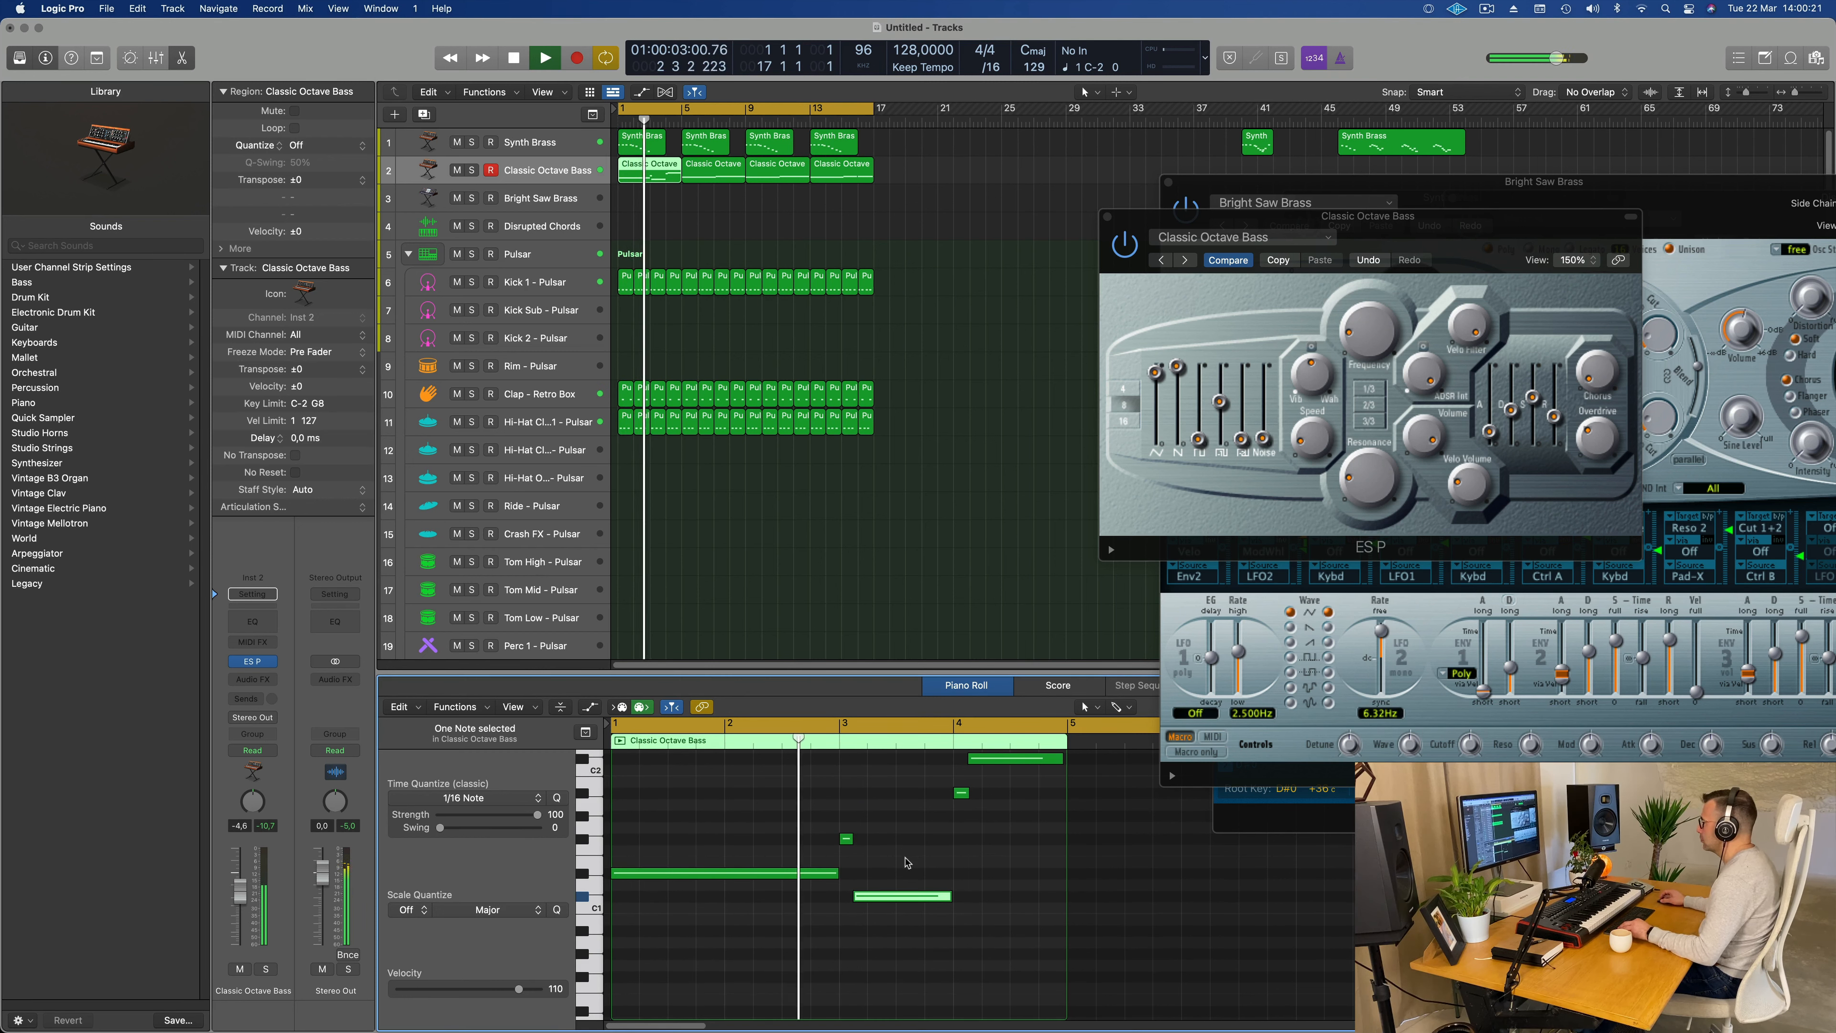
pyautogui.press('super+Left')
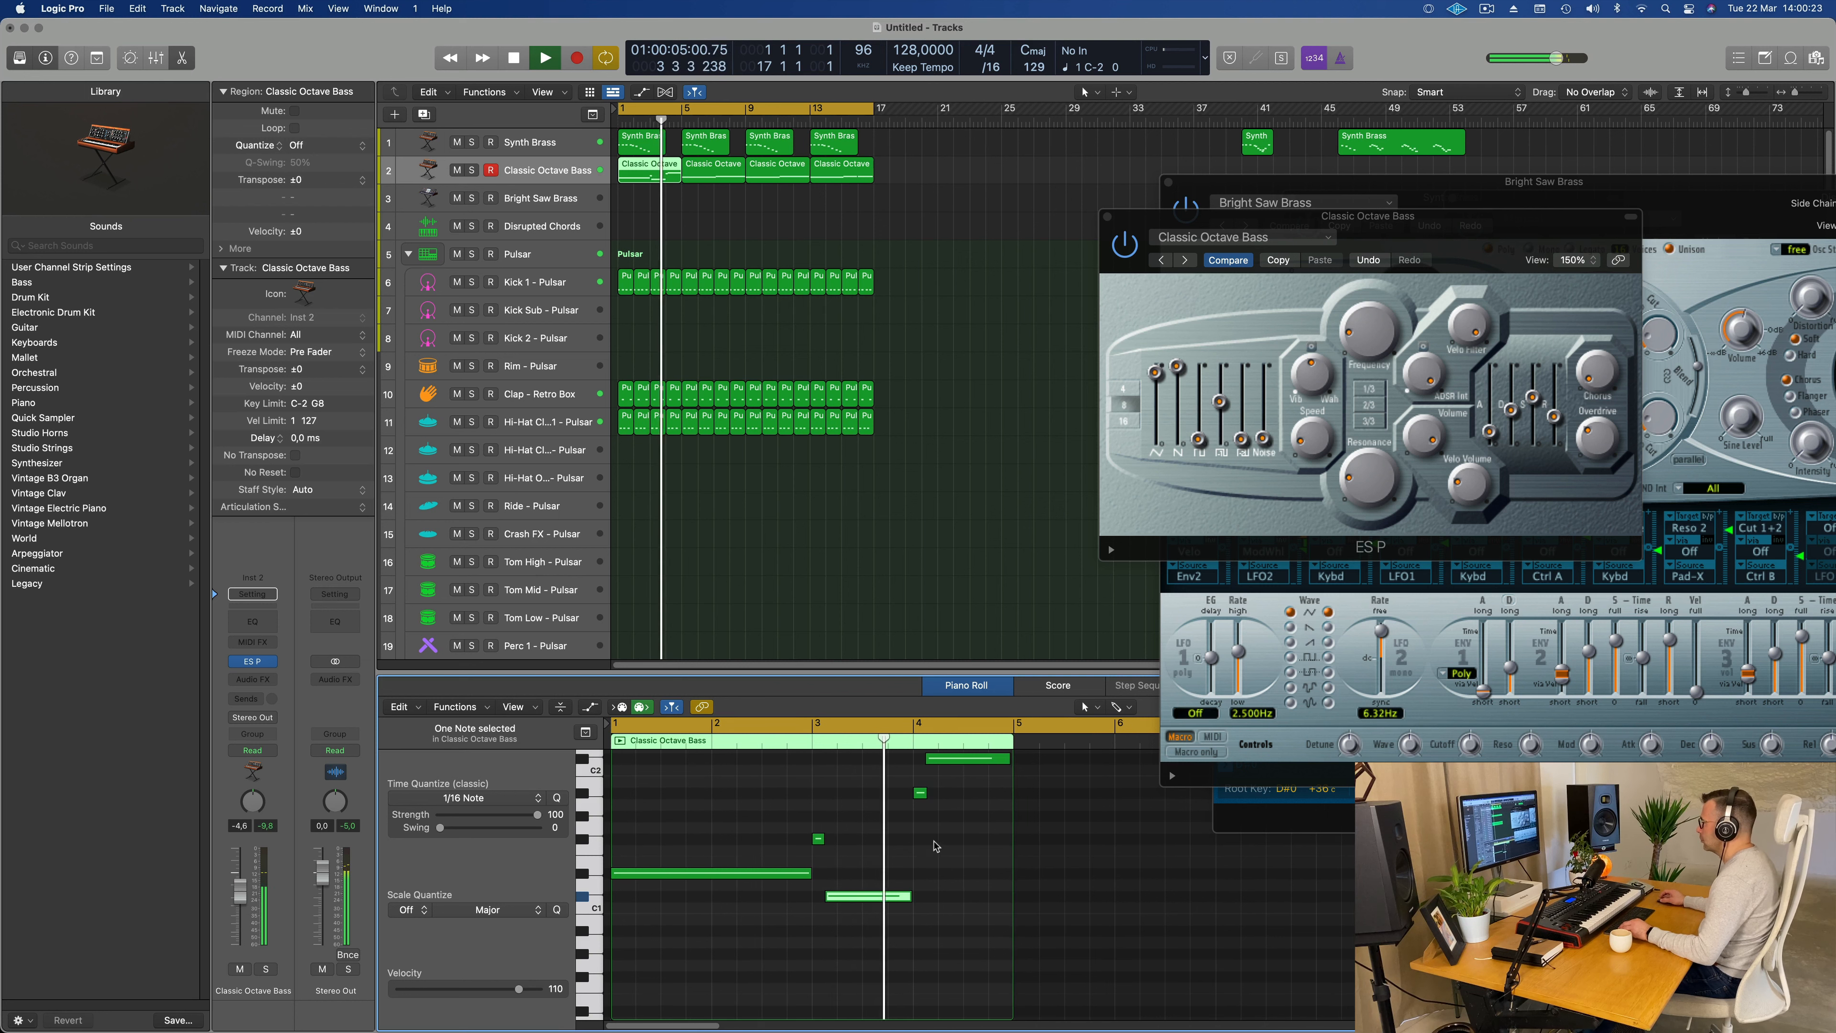
# Step: In the first Classic Octave Bass region, move the long note in bar 4 down to F#1 and play it back
pyautogui.press('space')
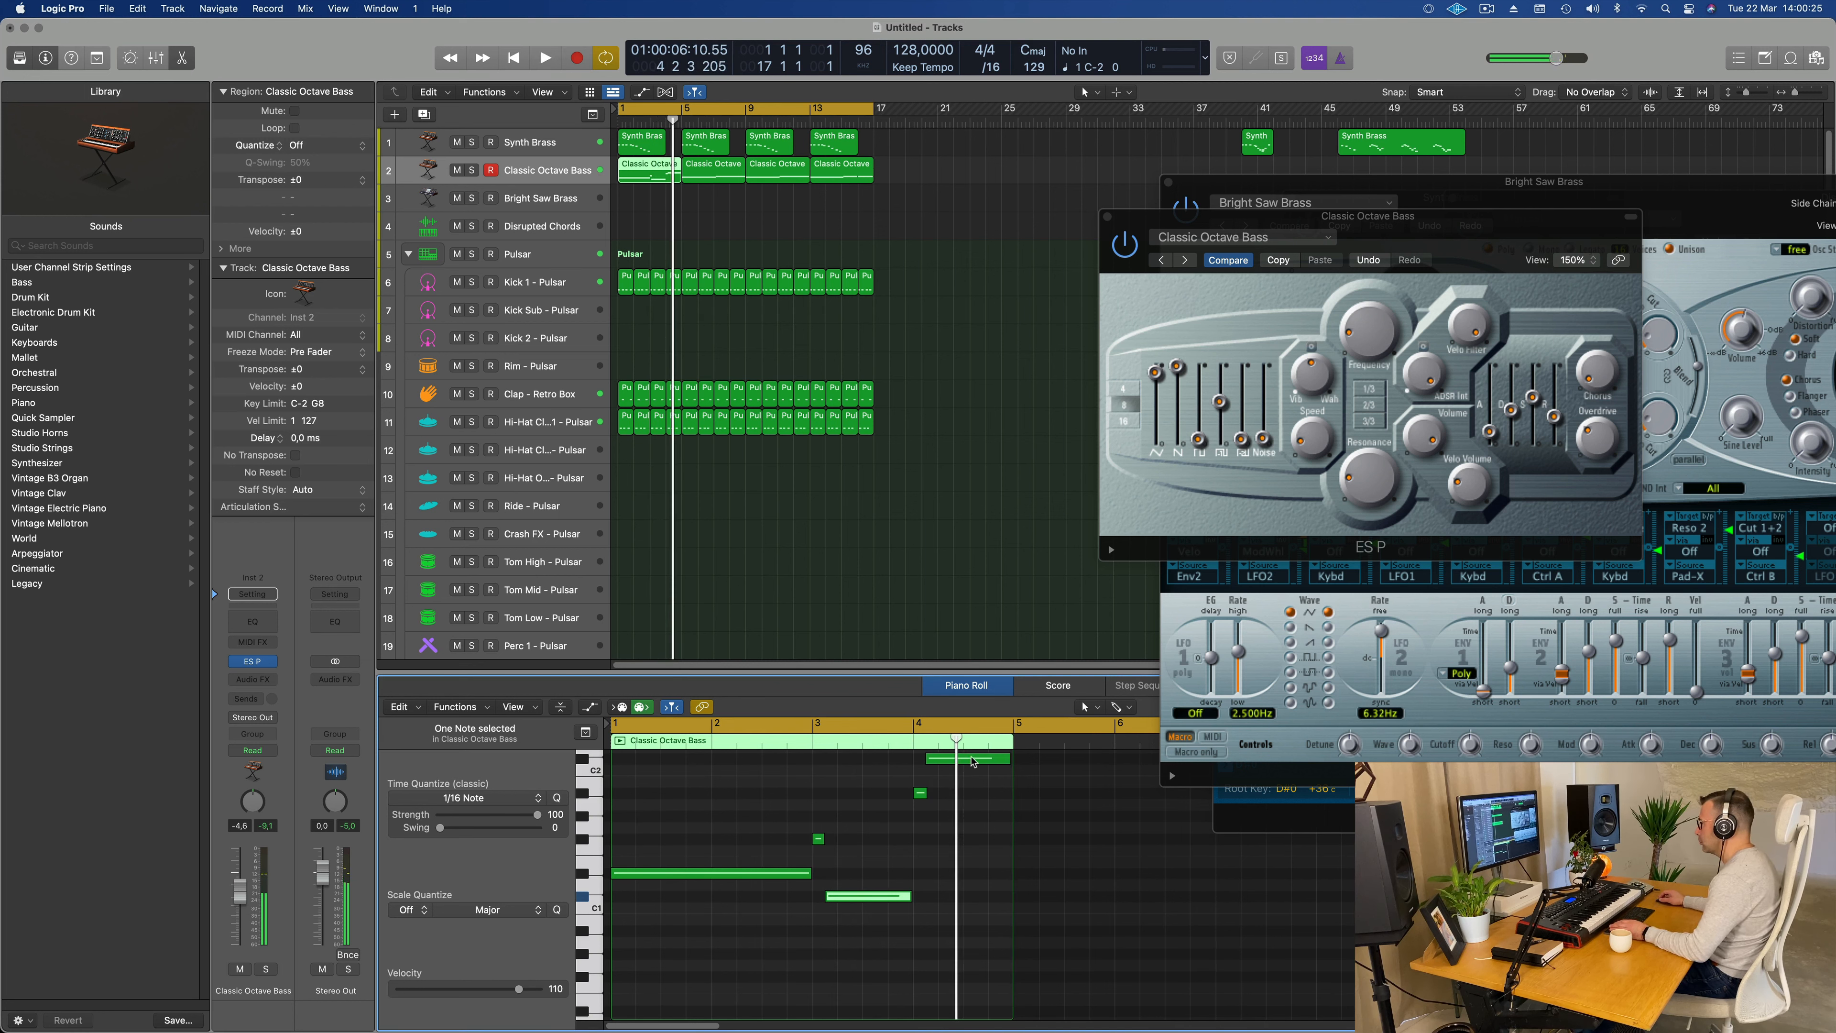
pyautogui.moveTo(972, 760); pyautogui.dragTo(970, 816)
pyautogui.press('space')
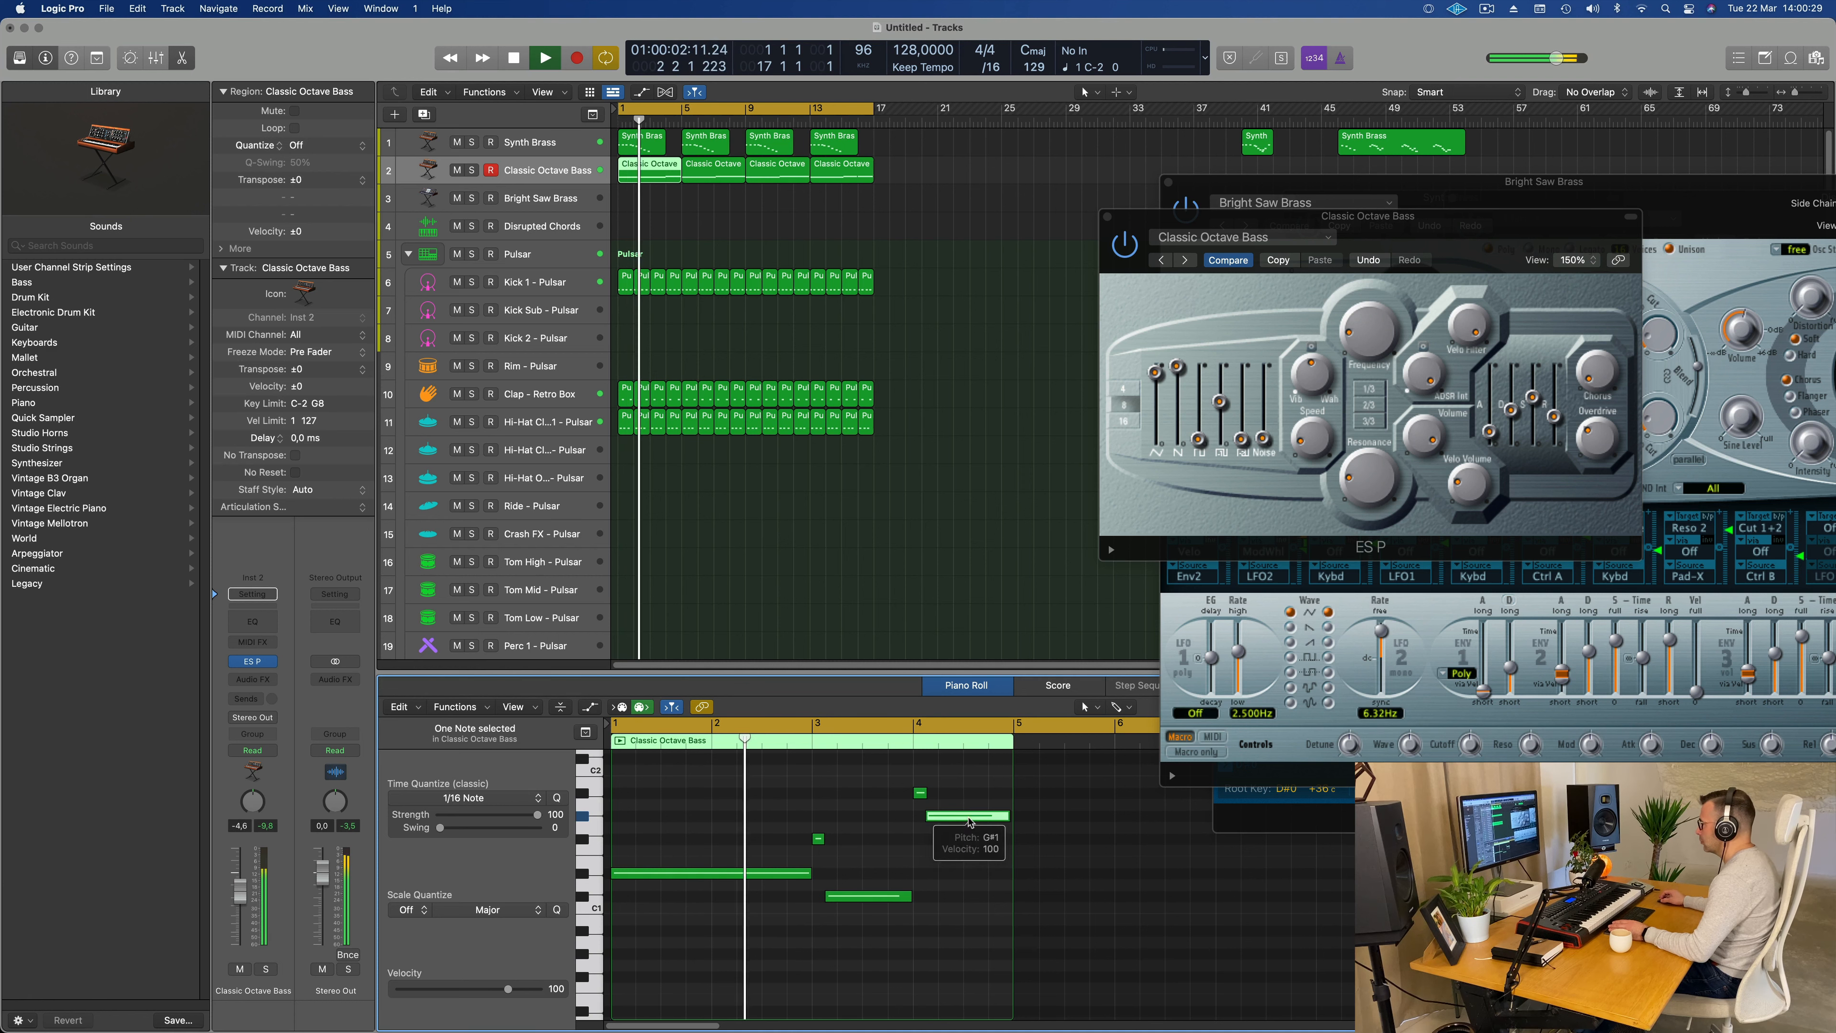
pyautogui.moveTo(968, 820); pyautogui.dragTo(970, 844)
pyautogui.scroll(-1, 745, 814)
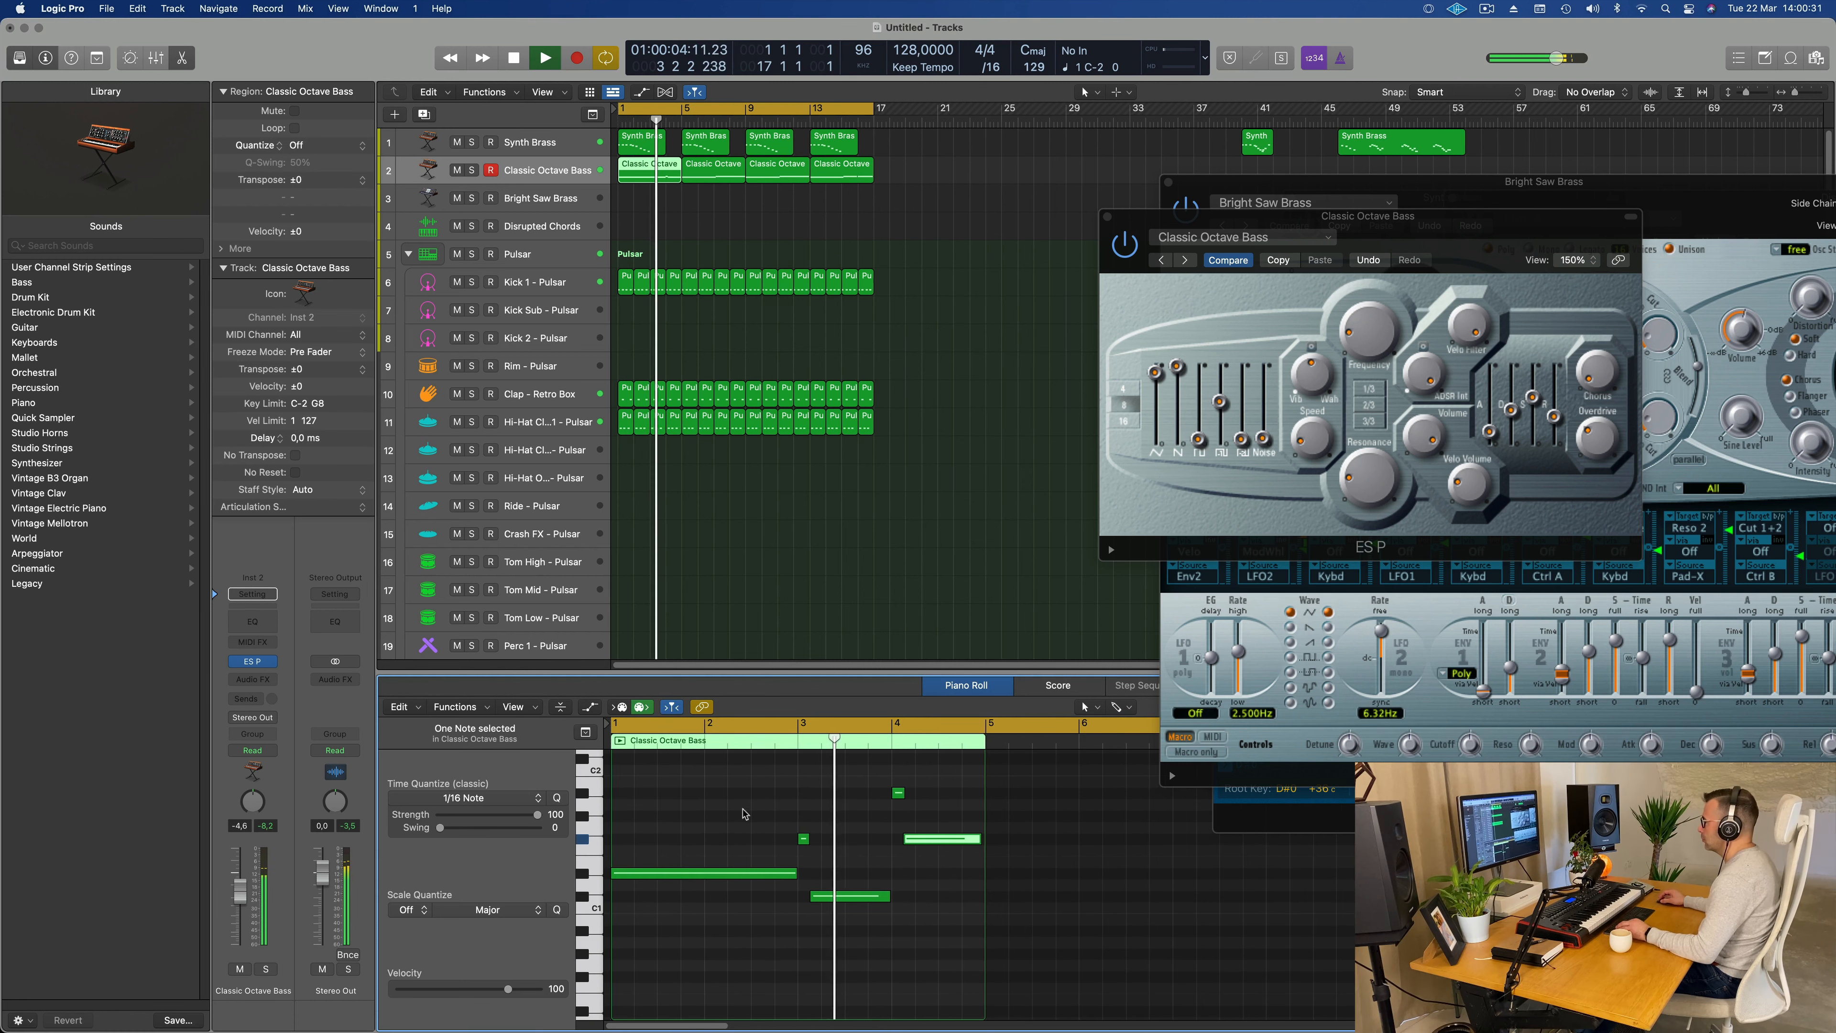
pyautogui.hscroll(3, 746, 814)
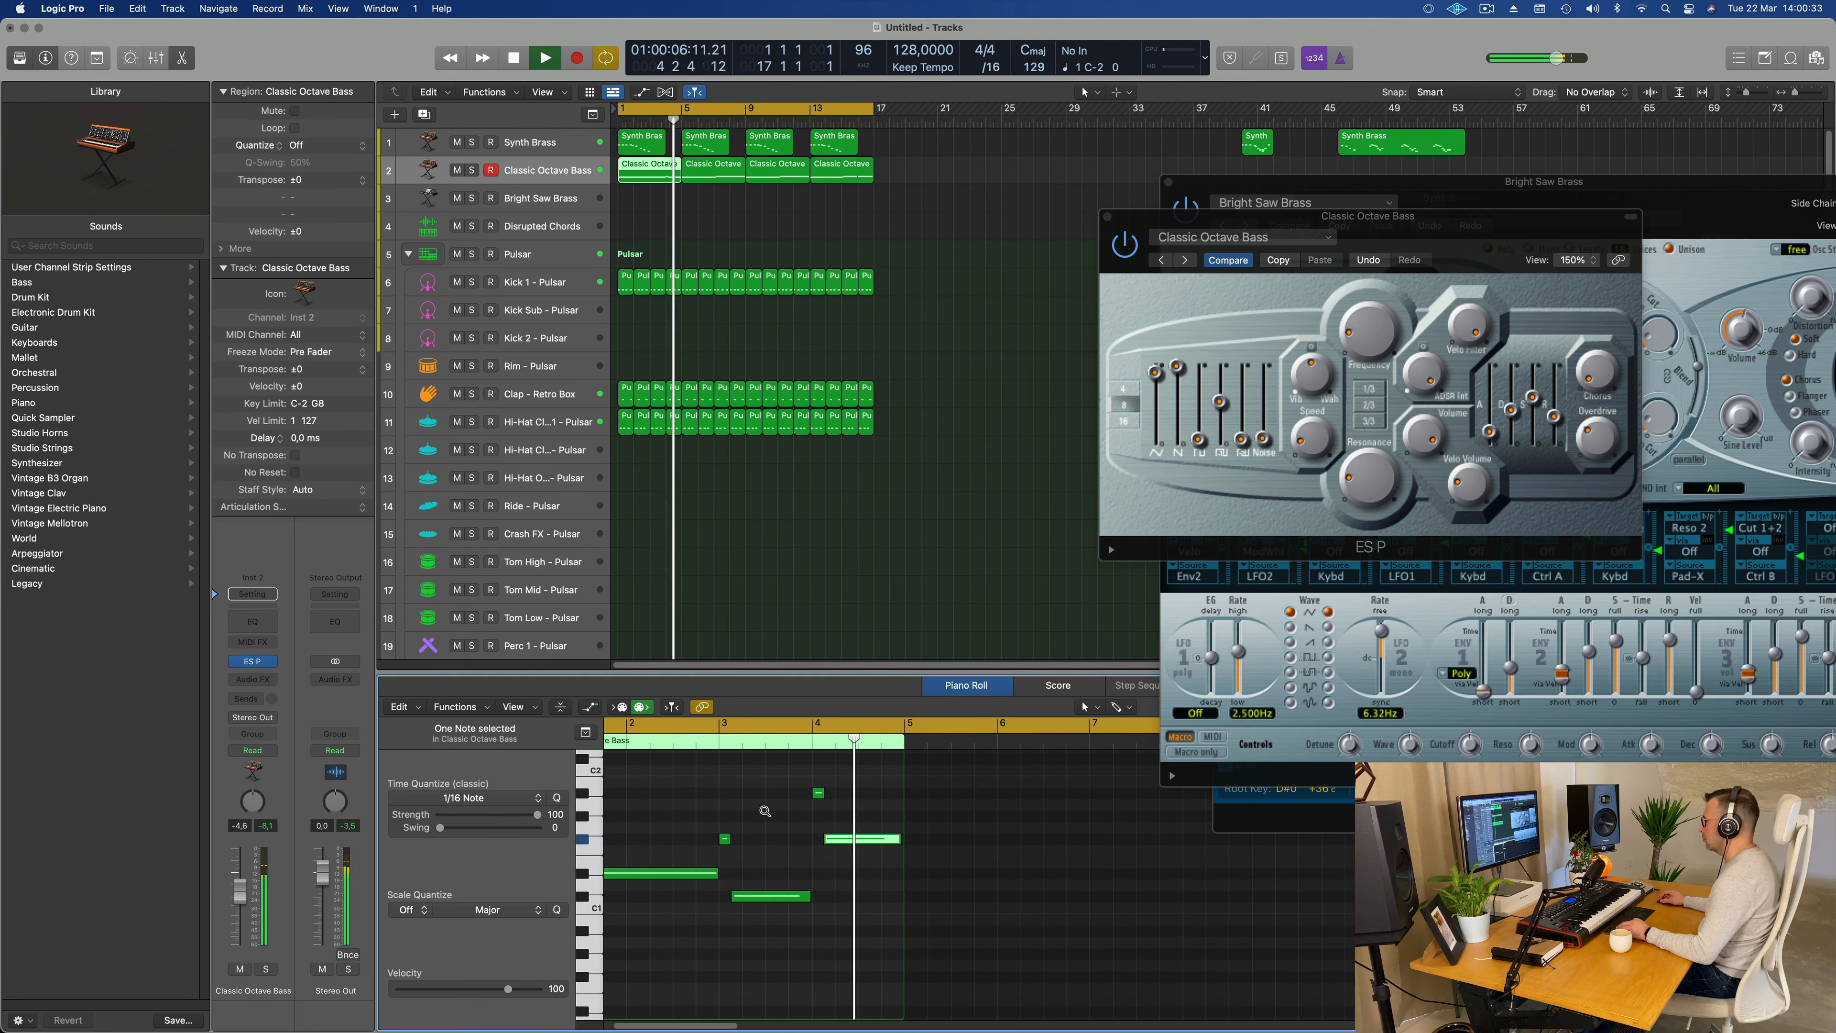
# Step: Try the long bar 4 note at A#0 and listen to it against the loop
pyautogui.press('Return')
pyautogui.moveTo(888, 841); pyautogui.dragTo(887, 933)
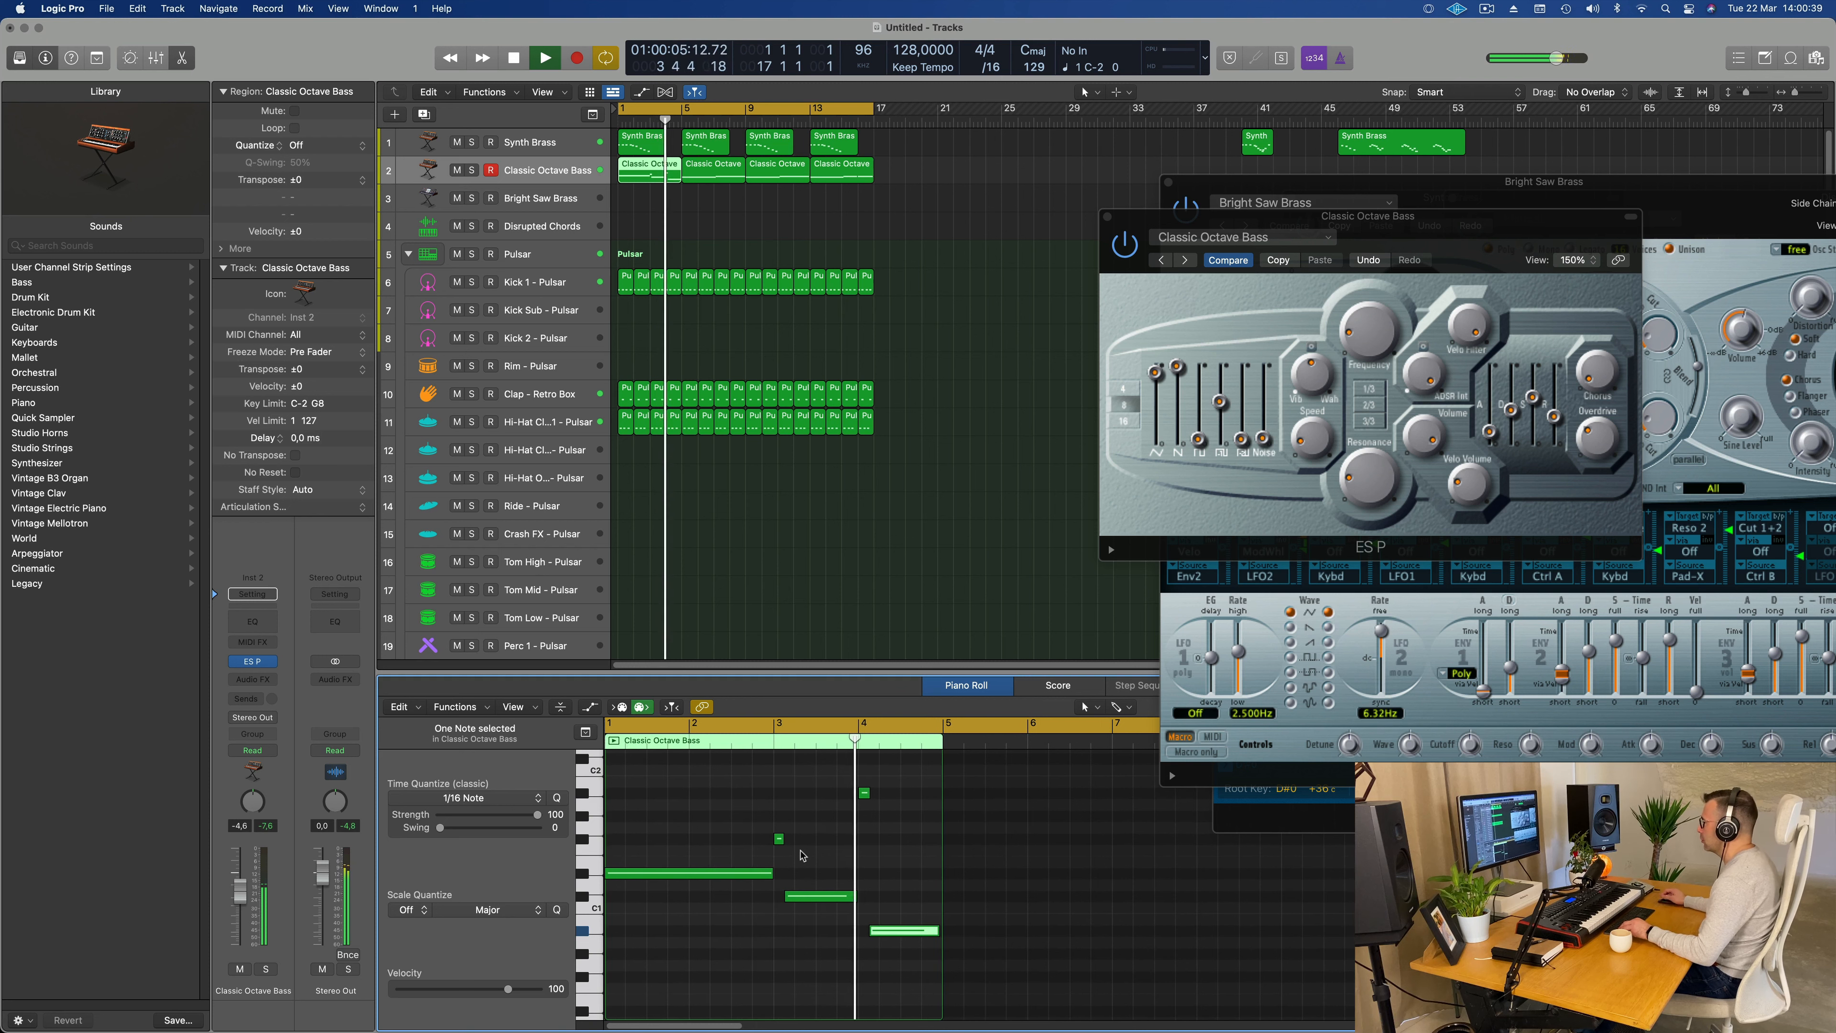
pyautogui.press('space')
pyautogui.press('space')
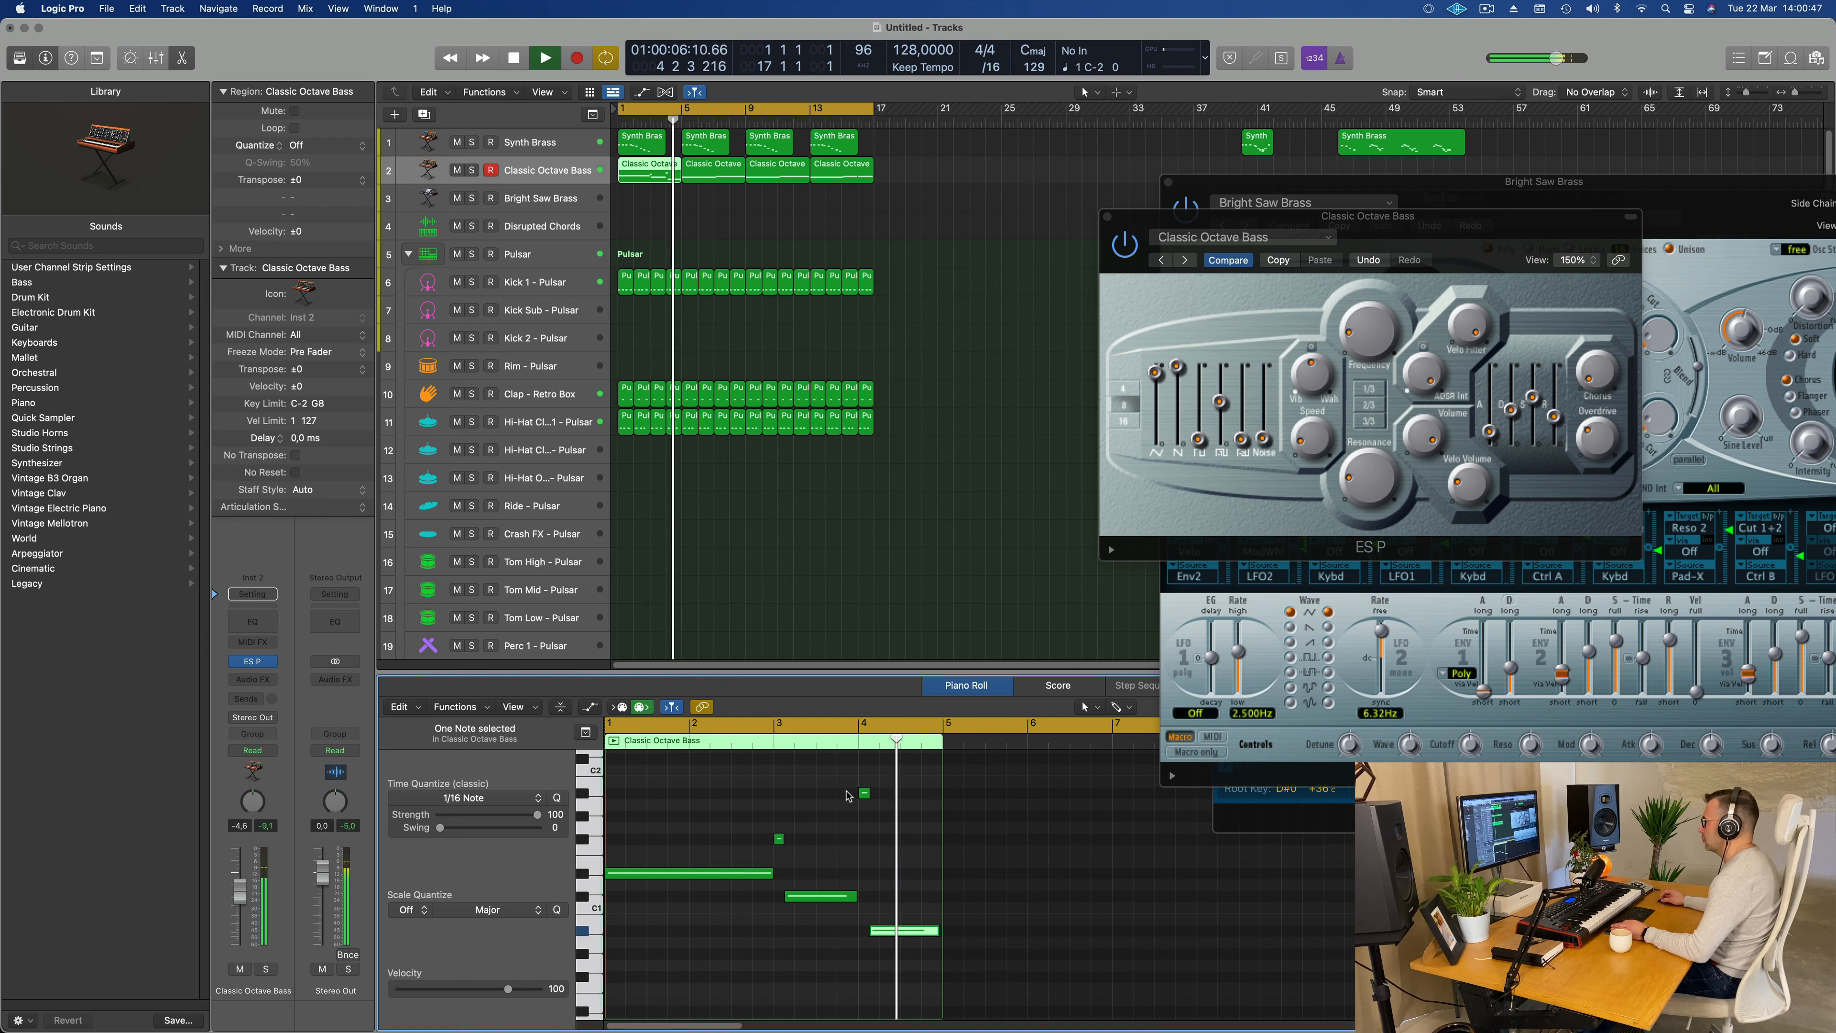
# Step: Move the short note at the start of bar 4 down to G#1 and the long note after it up to F#1
pyautogui.moveTo(867, 792); pyautogui.dragTo(865, 815)
pyautogui.moveTo(889, 928); pyautogui.dragTo(890, 842)
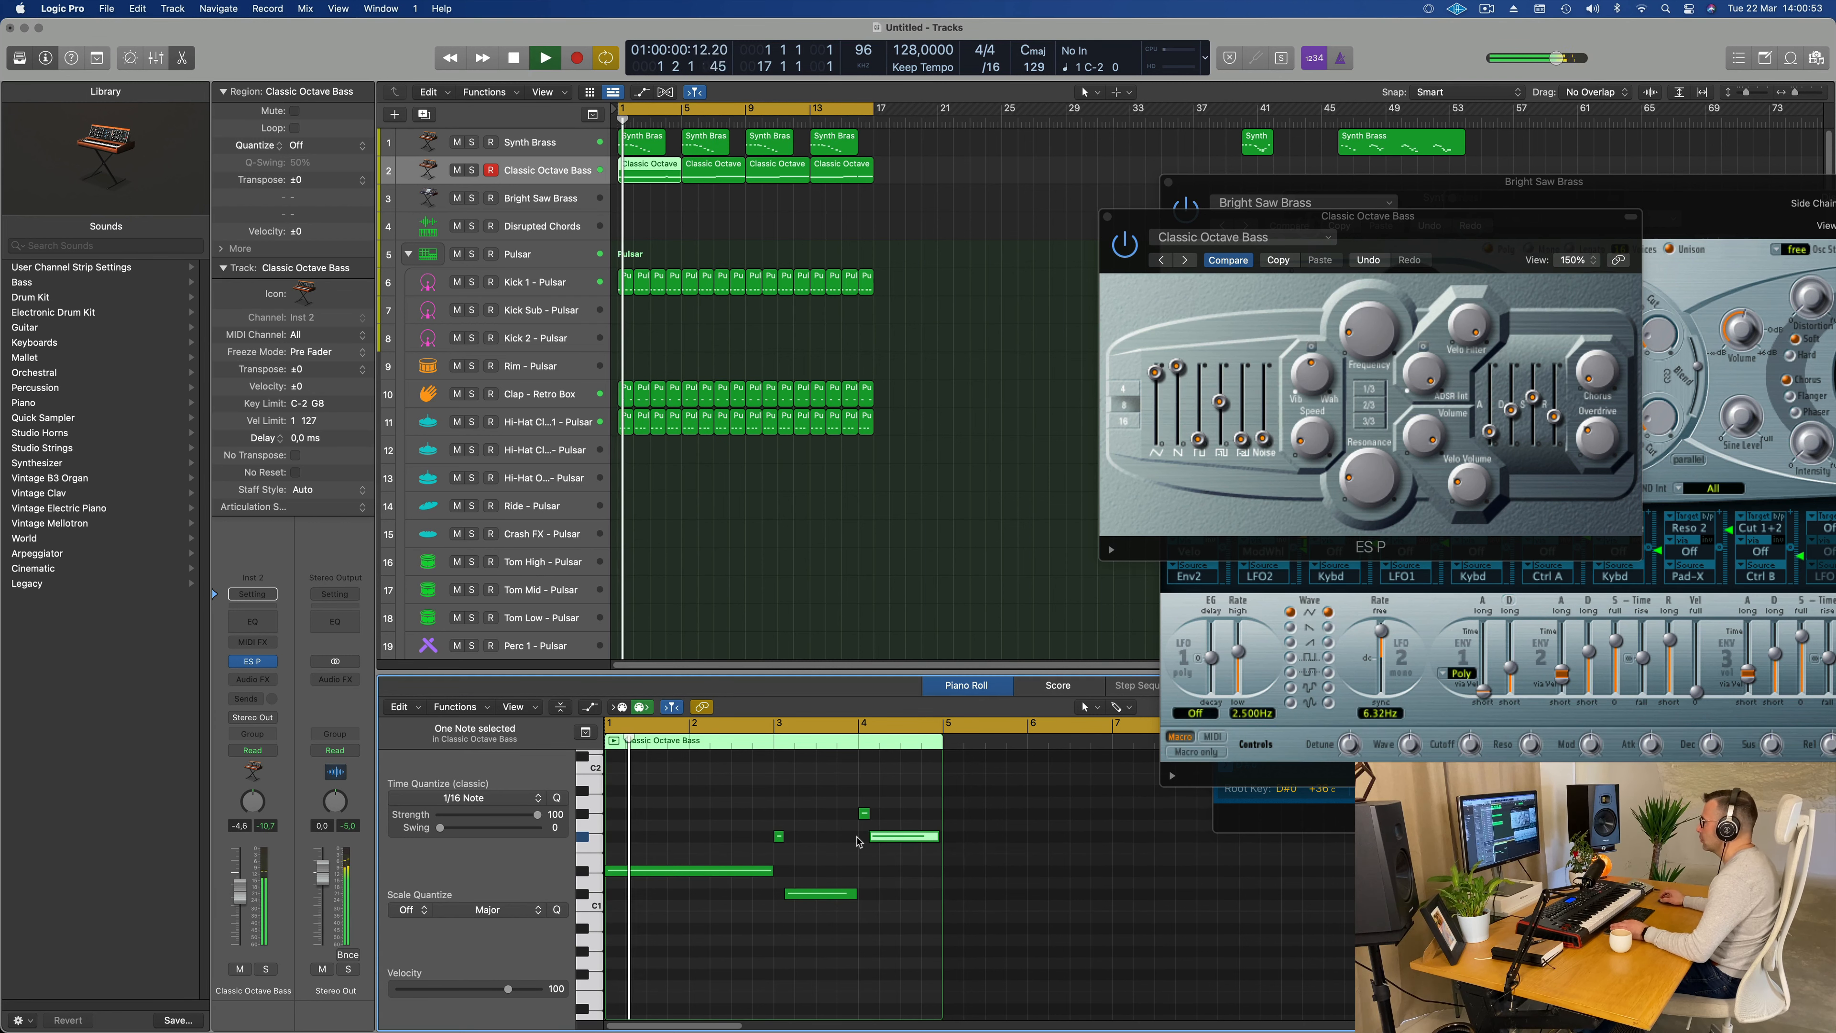
pyautogui.press('super+Left')
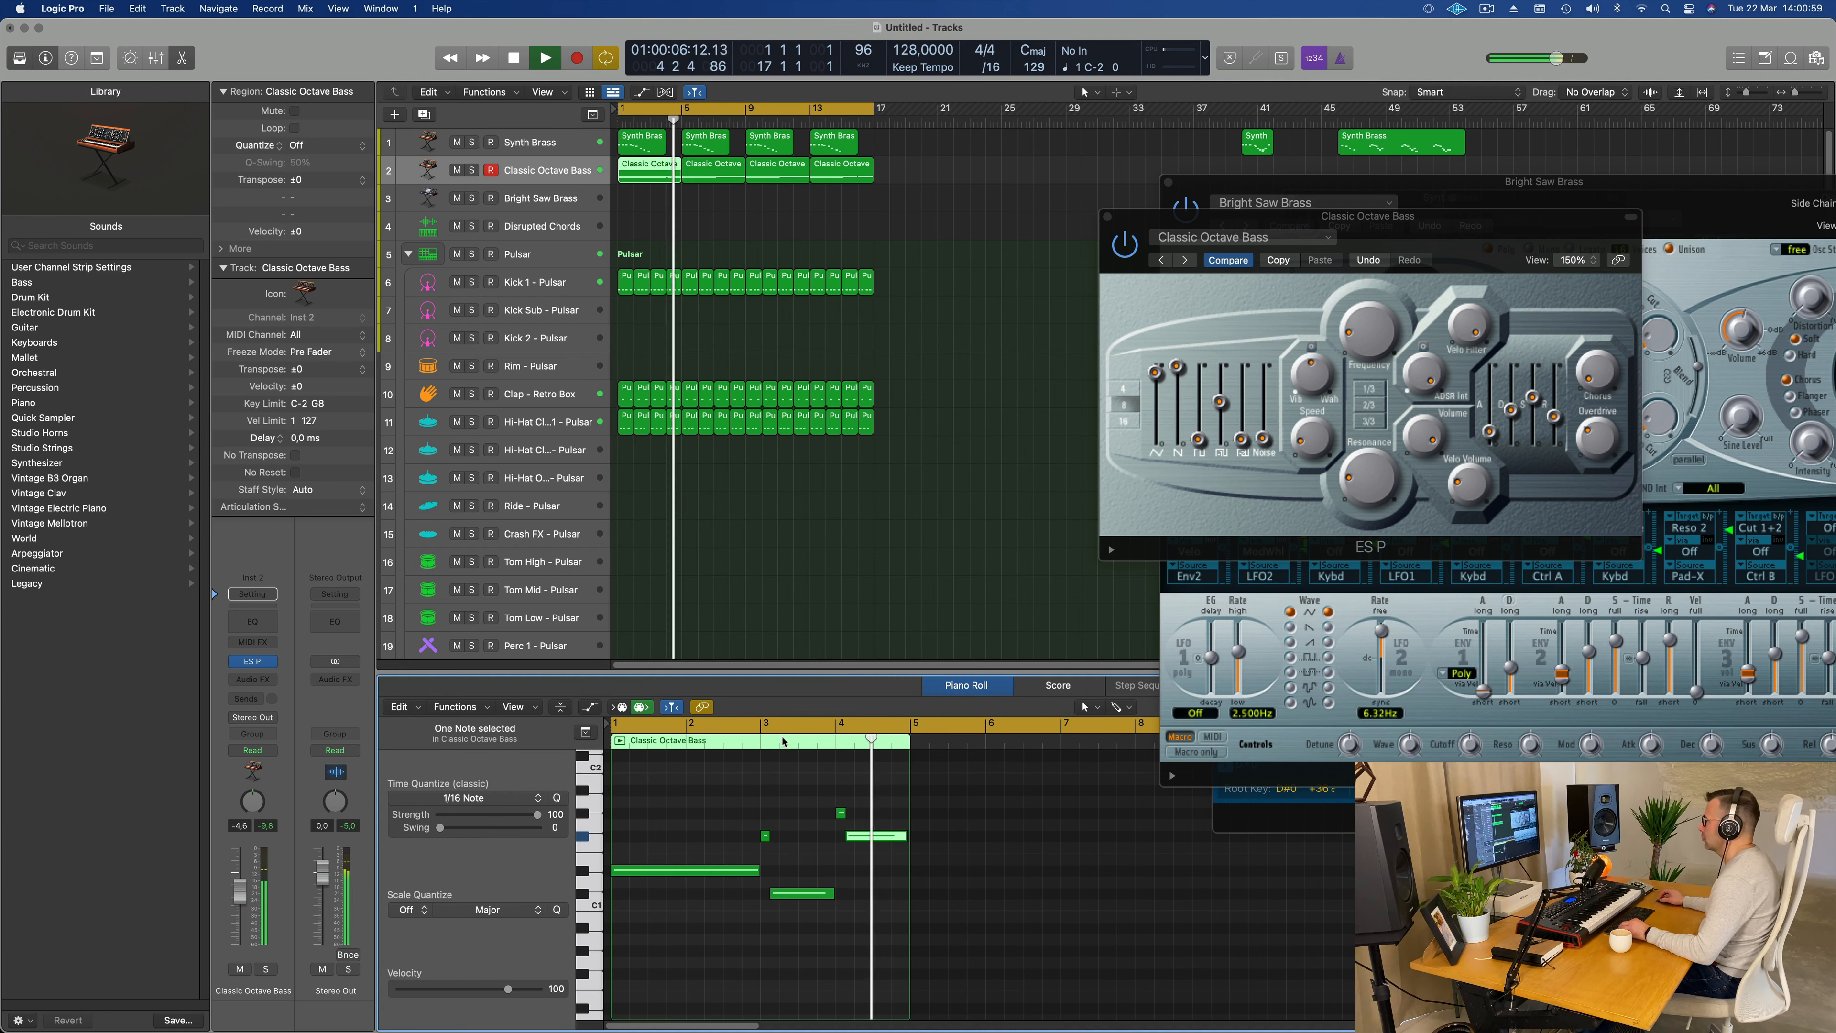
pyautogui.press('space')
# Step: Delete the three repeated Classic Octave Bass regions after the first one and restart playback
pyautogui.moveTo(901, 170); pyautogui.dragTo(737, 188)
pyautogui.press('Delete')
pyautogui.press('space')
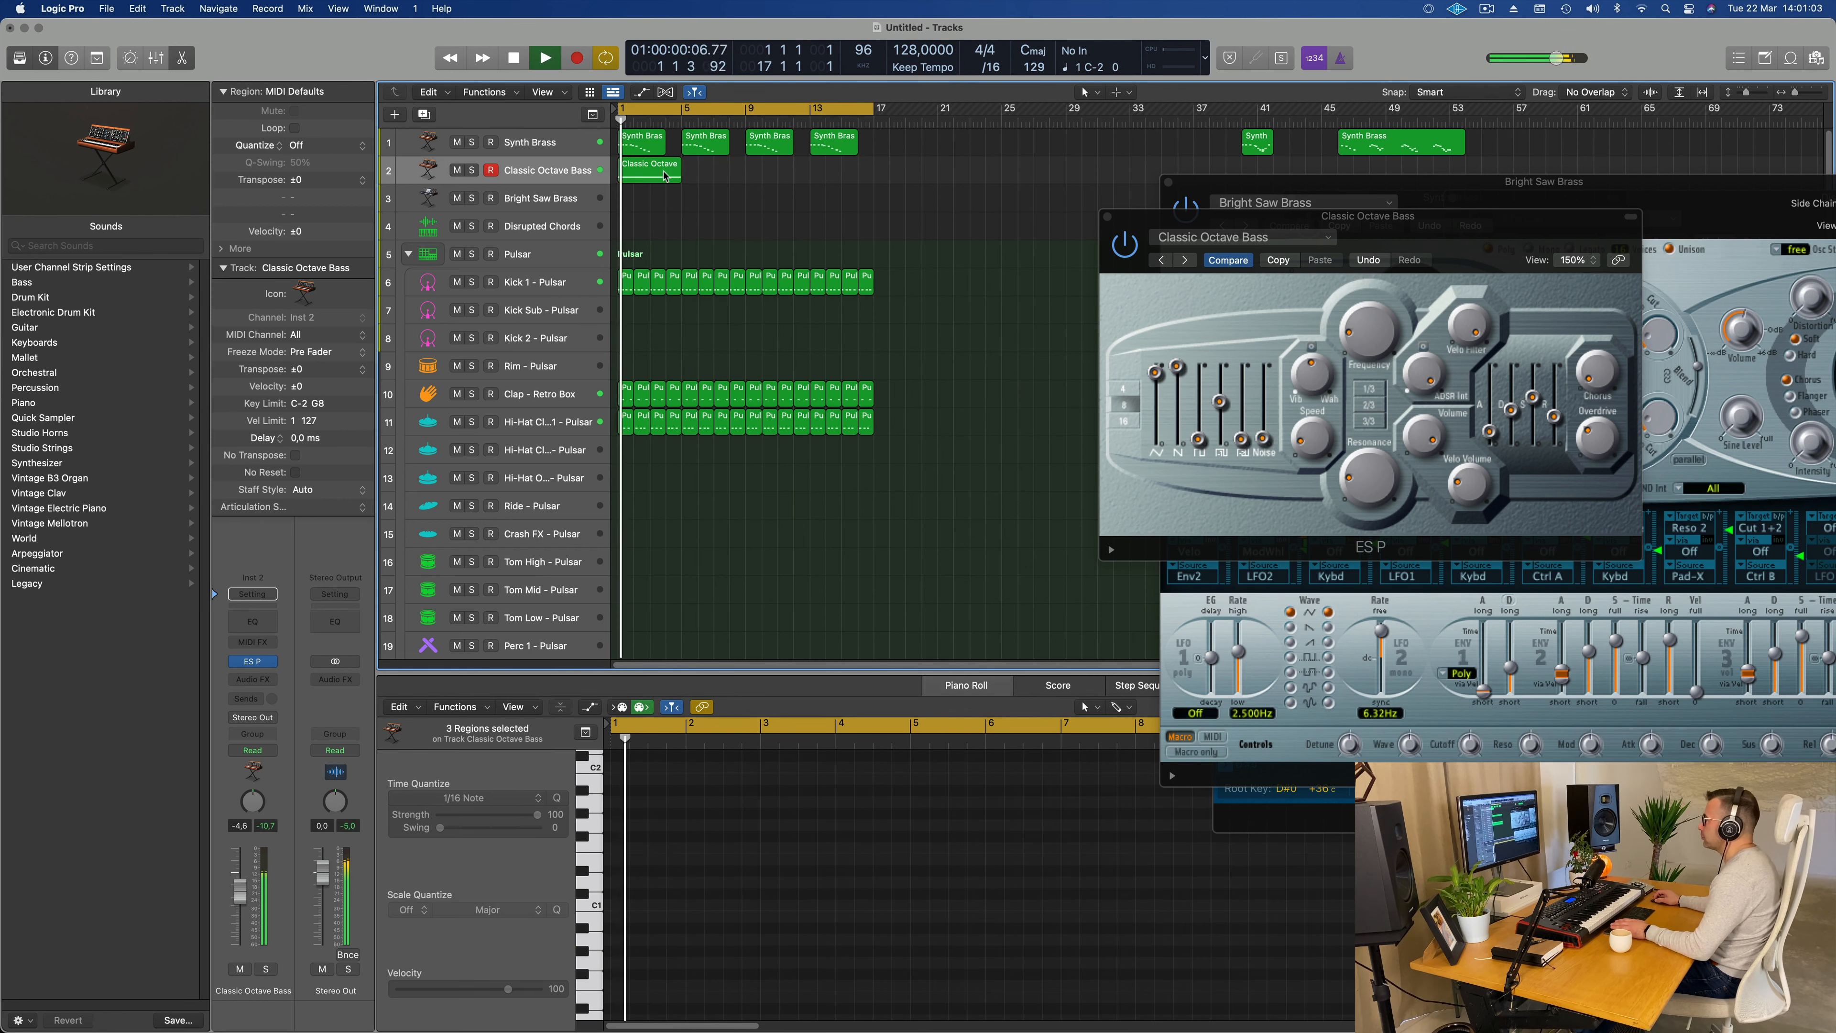
# Step: Repeat the edited Classic Octave Bass region three times to fill the loop up to bar 17
pyautogui.click(640, 177)
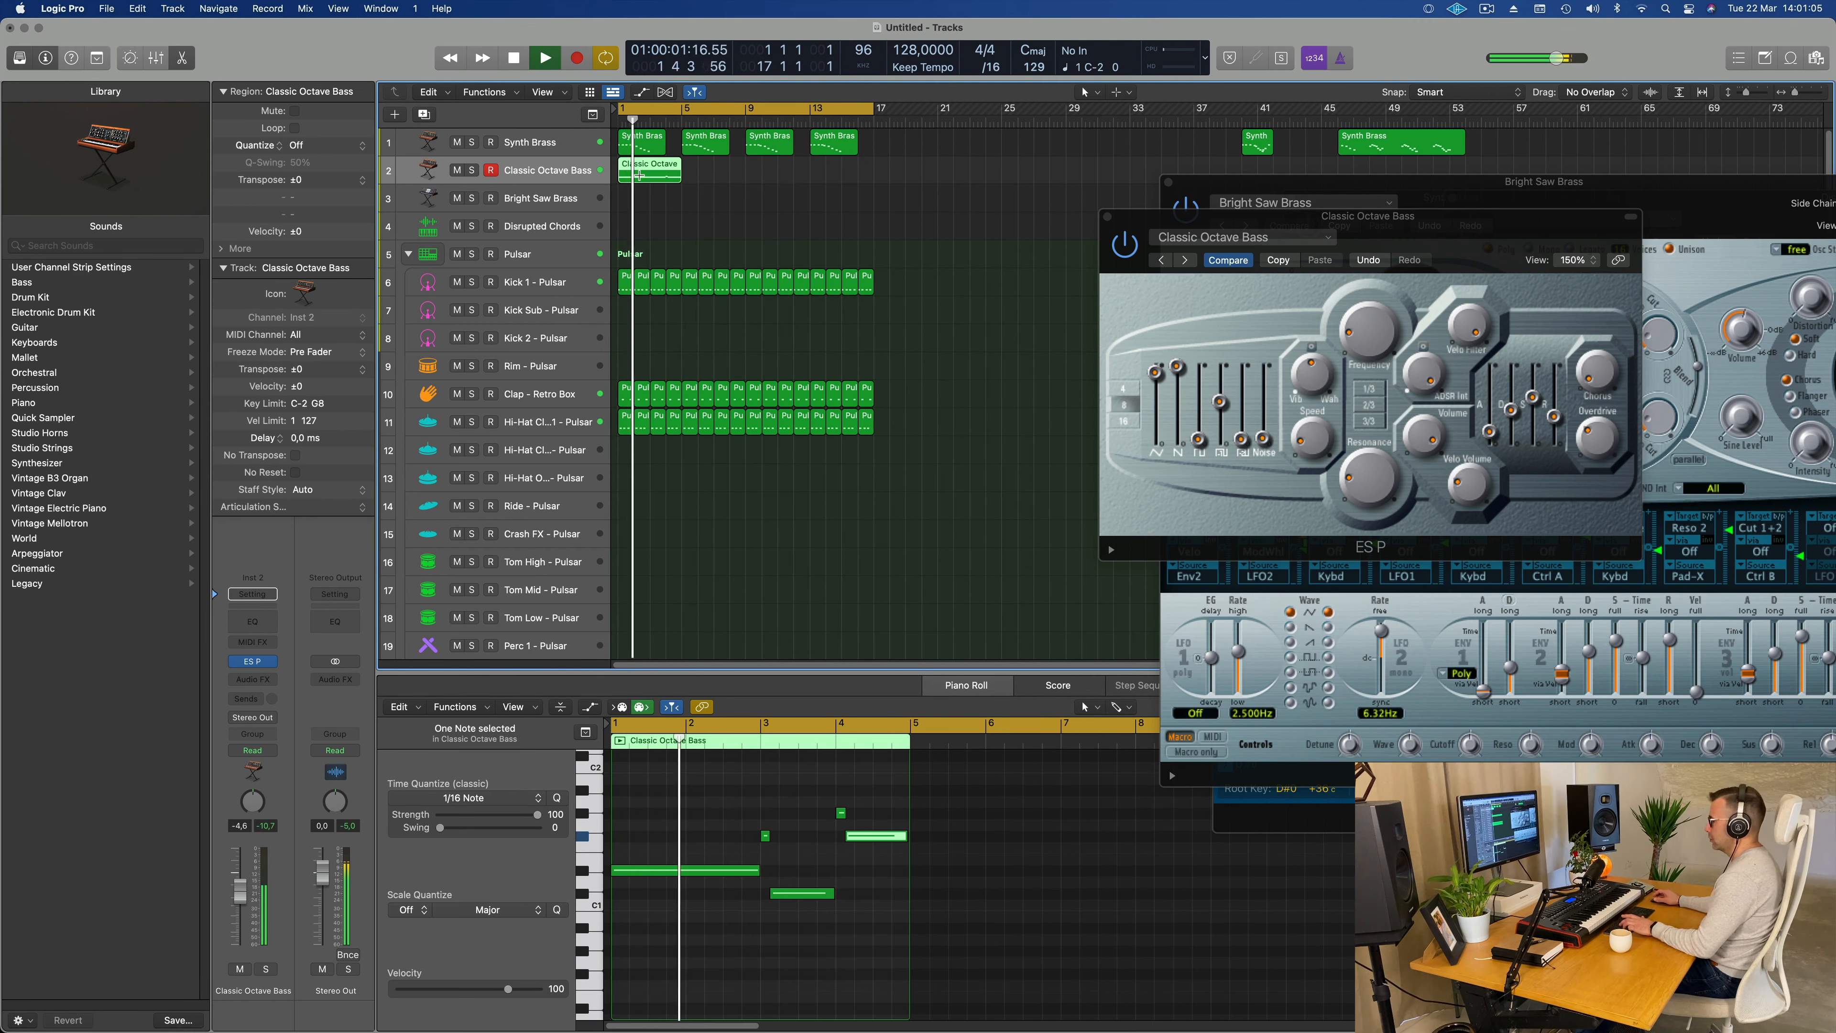
pyautogui.press('super+r')
pyautogui.press('super+r')
pyautogui.press('super+r')
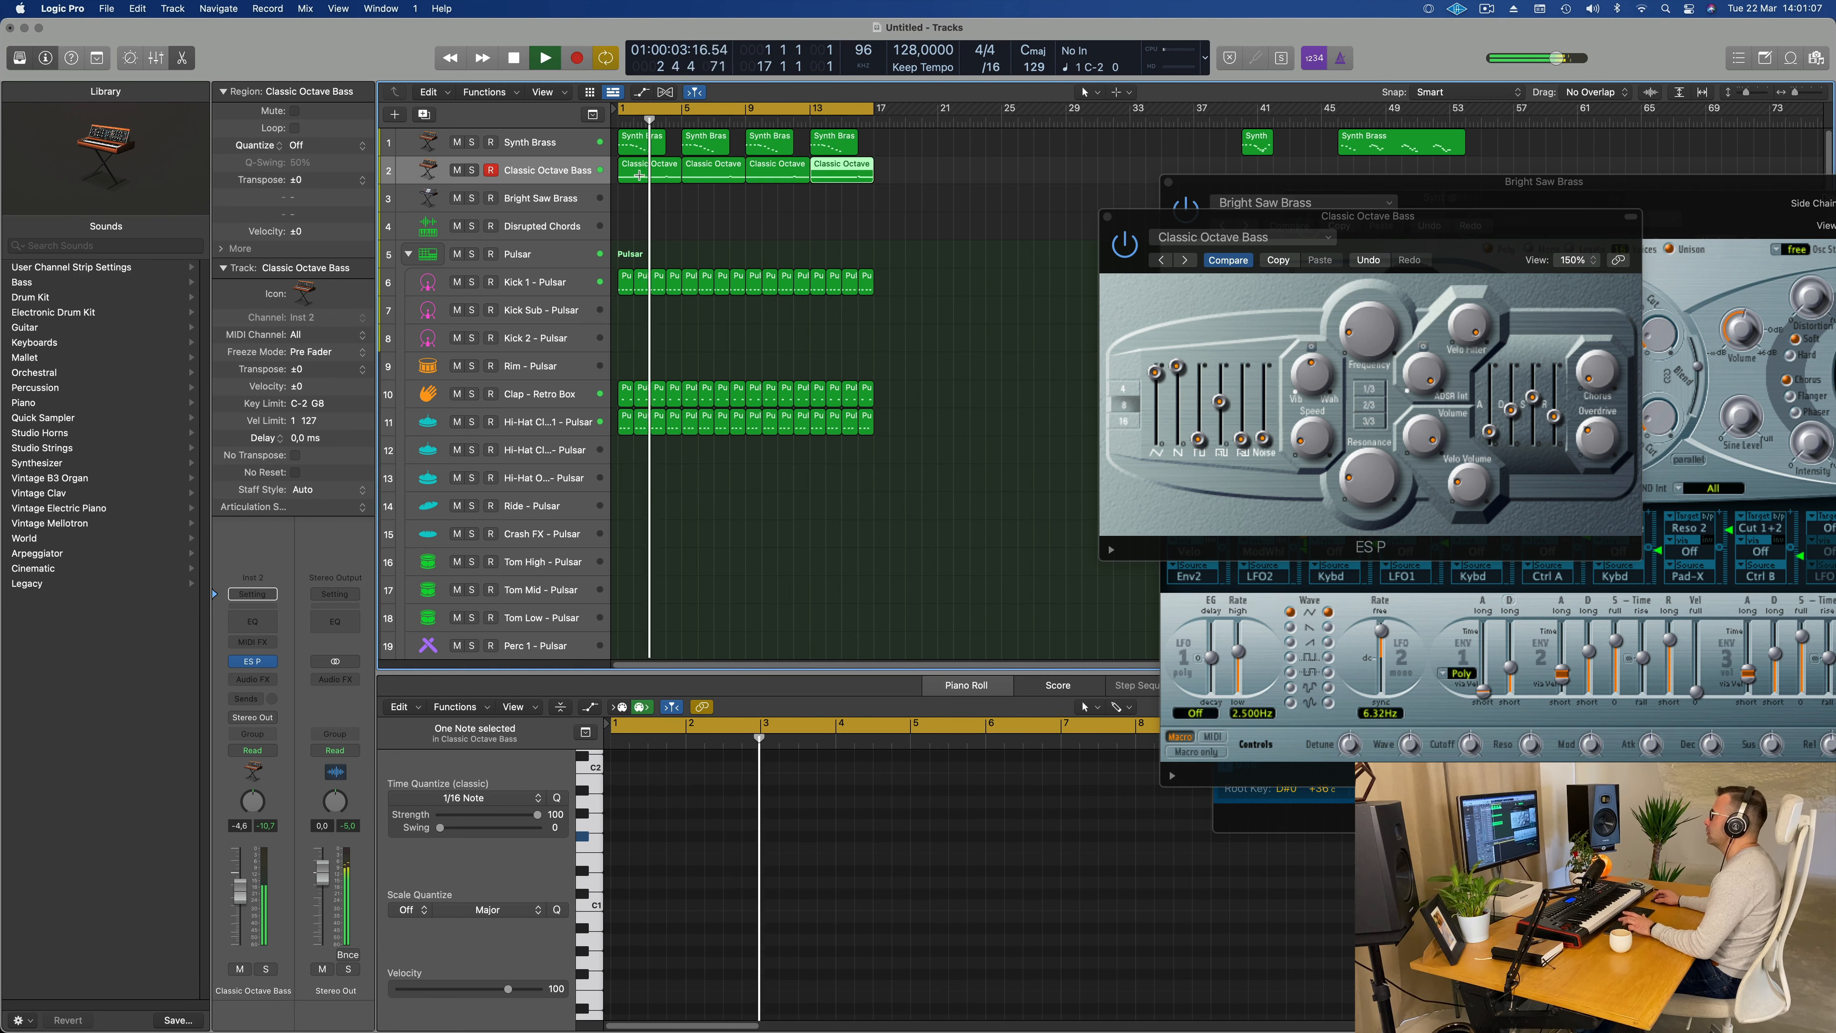
# Step: Select all regions on the Classic Octave Bass track and enlarge the track's height
pyautogui.press('space')
pyautogui.click(552, 177)
pyautogui.moveTo(552, 183); pyautogui.dragTo(543, 281)
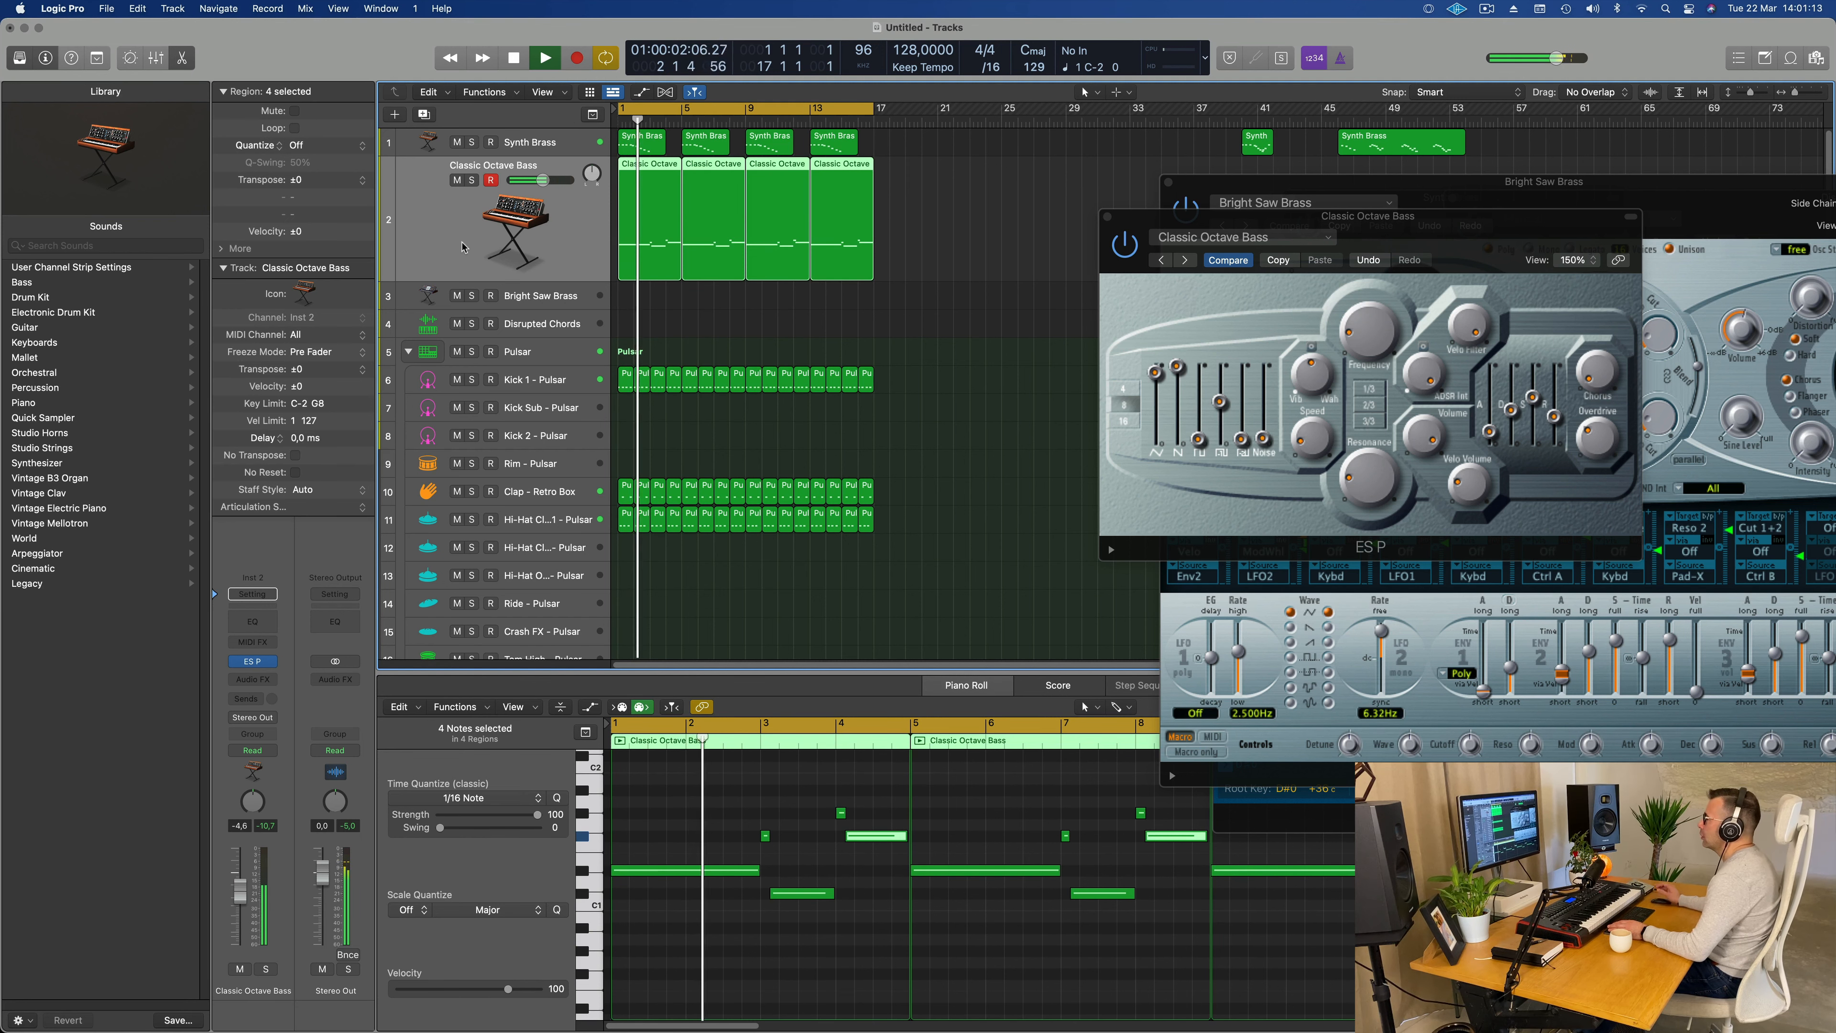
# Step: Audition other ES P presets for the bass during playback, from Eighties Bass and Fat Square Bass through to Poly Synth
pyautogui.moveTo(1427, 221); pyautogui.dragTo(1175, 293)
pyautogui.press('space')
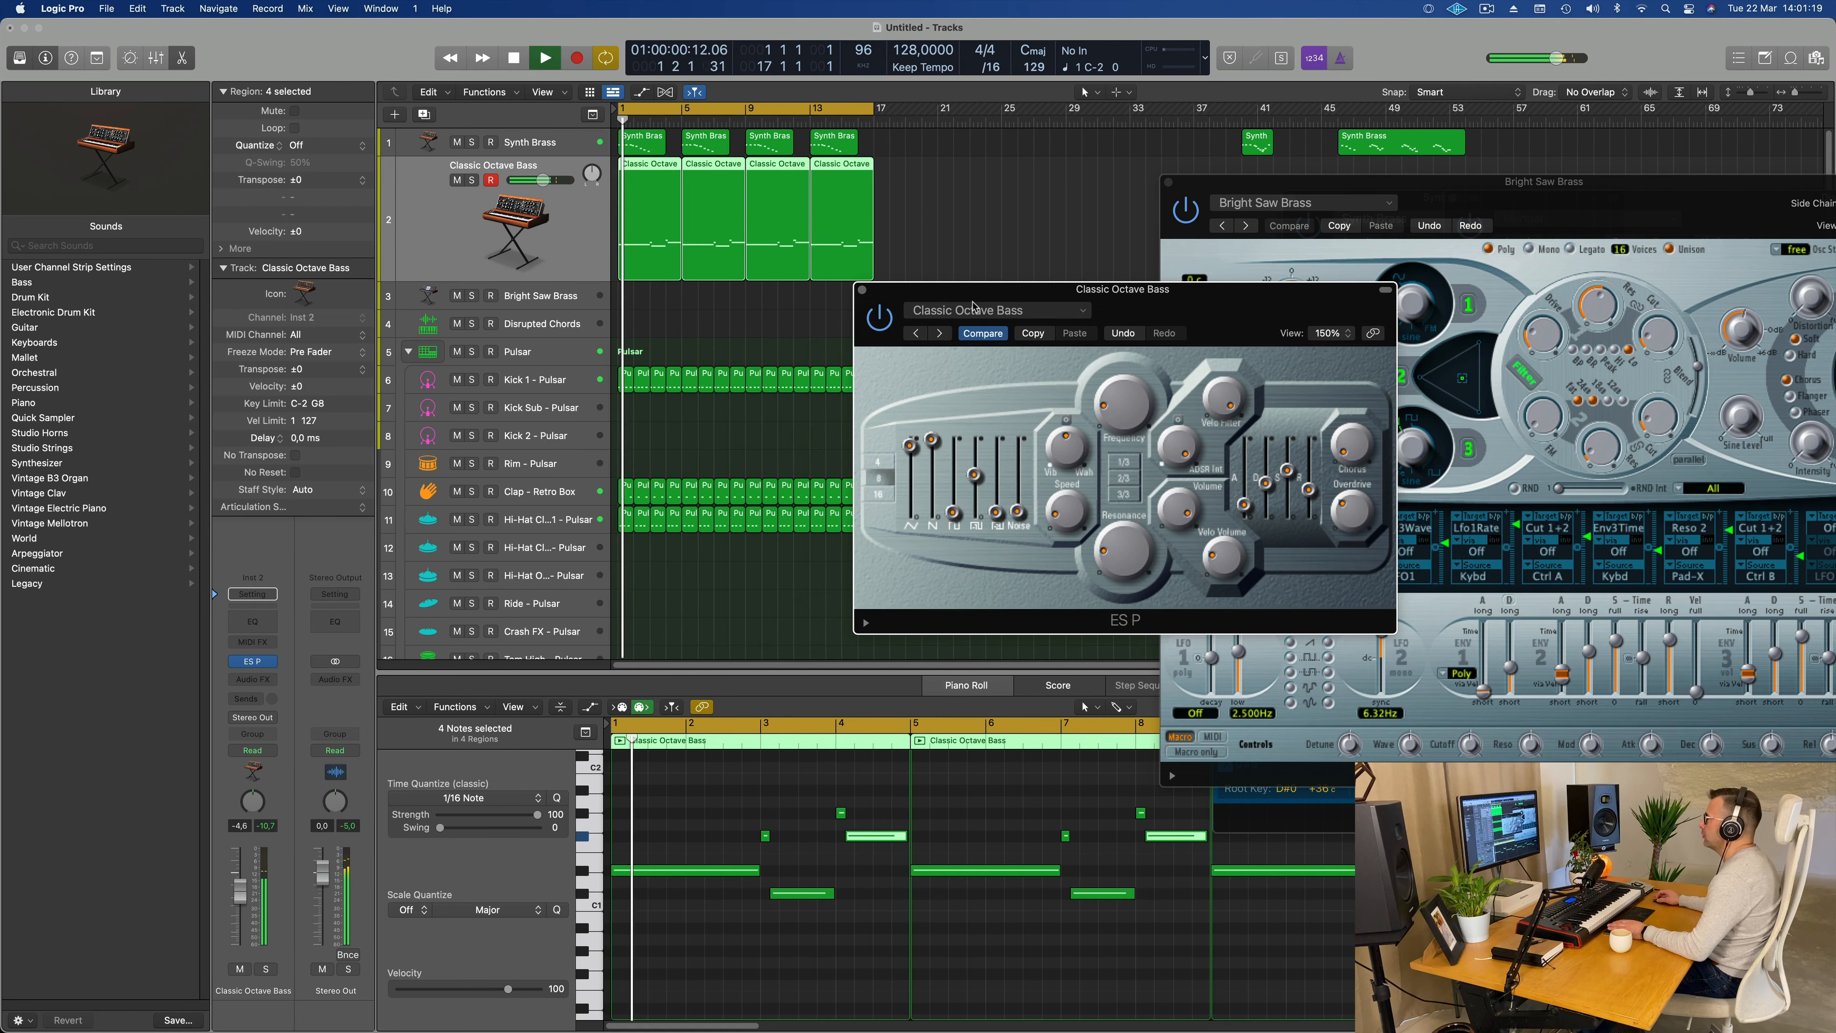
pyautogui.click(940, 335)
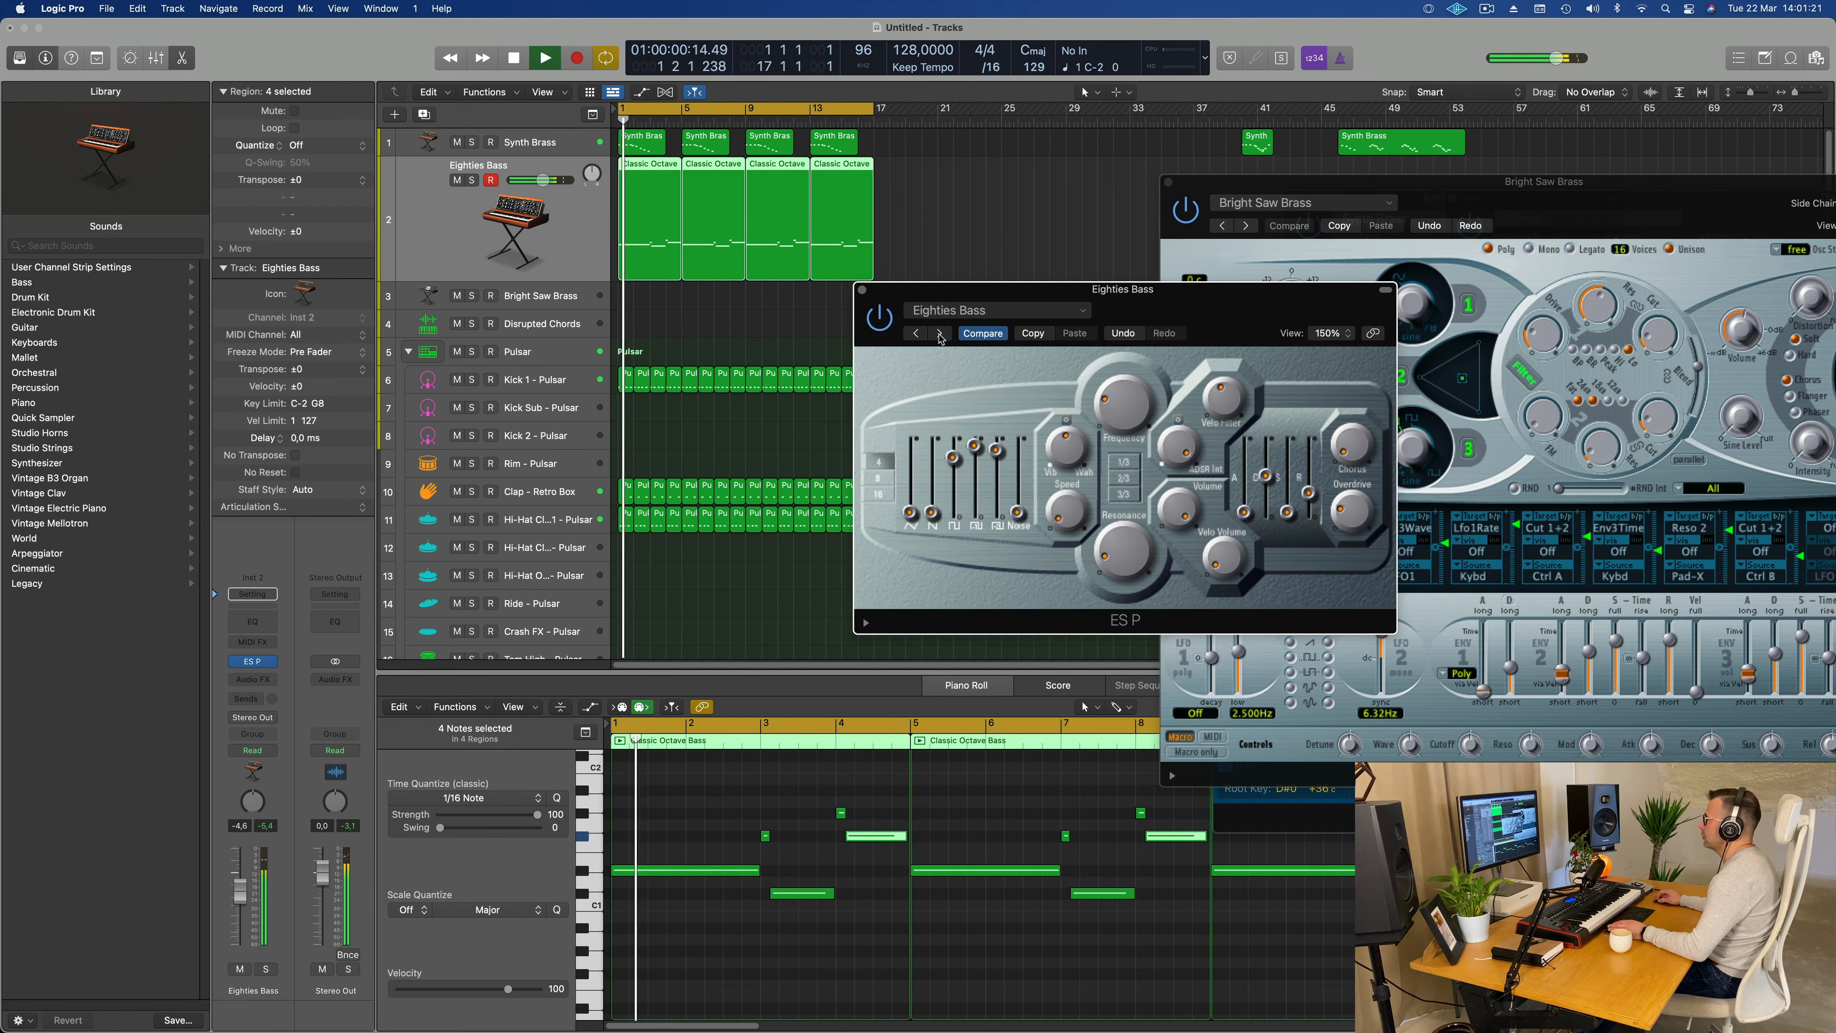
pyautogui.click(939, 335)
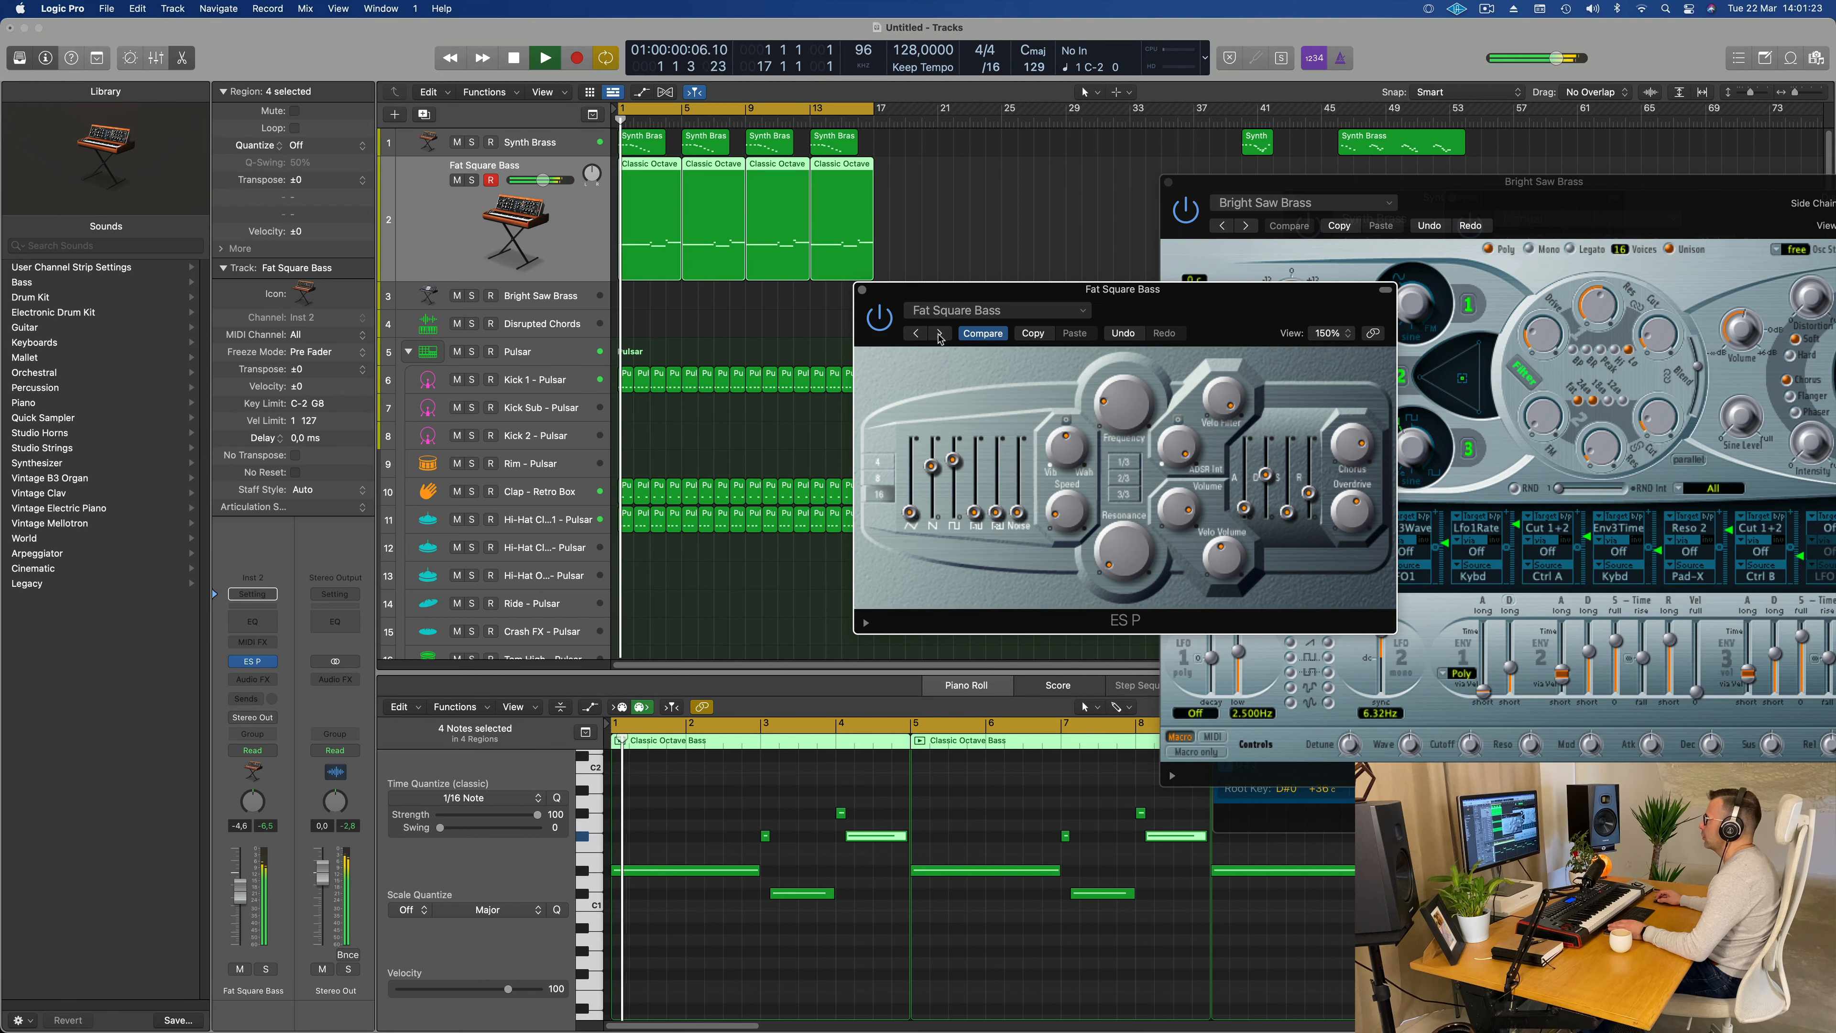
pyautogui.click(939, 334)
pyautogui.click(940, 334)
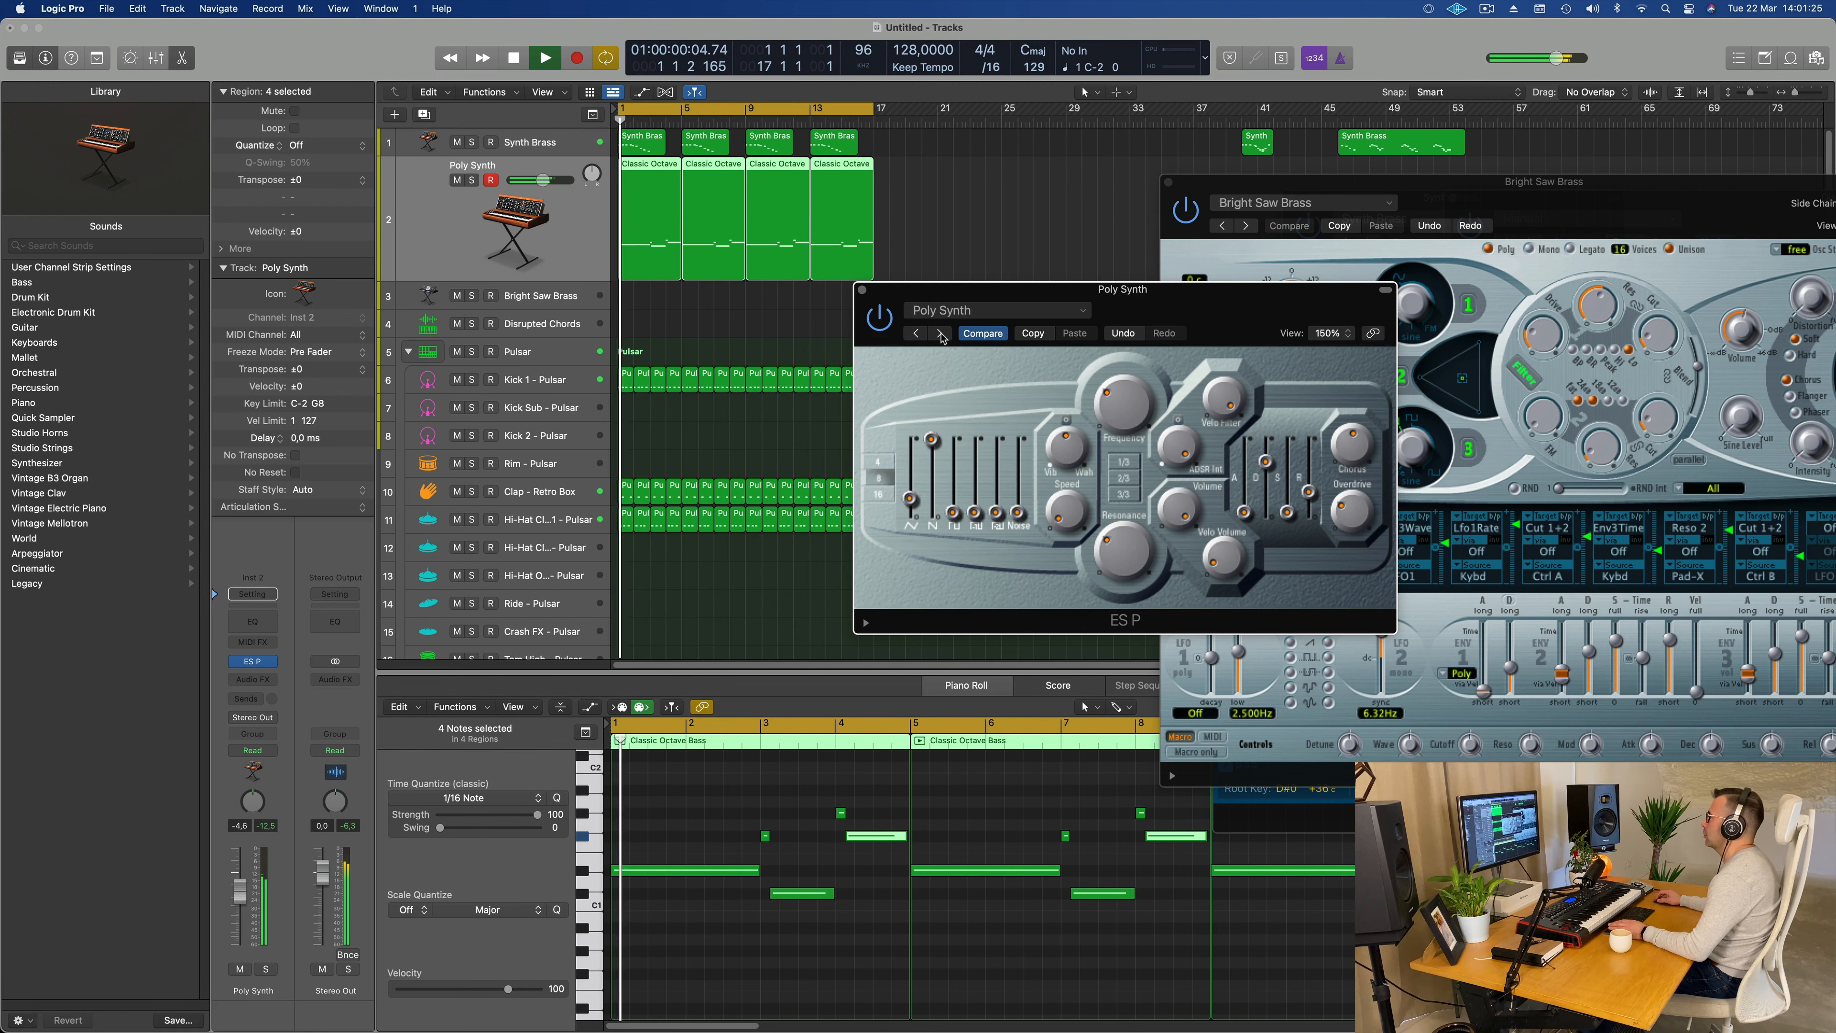
# Step: Audition the ES P presets Punch Stereo Bass, Square Pad and Taurus Bass with the loop playing
pyautogui.moveTo(1191, 292); pyautogui.dragTo(930, 308)
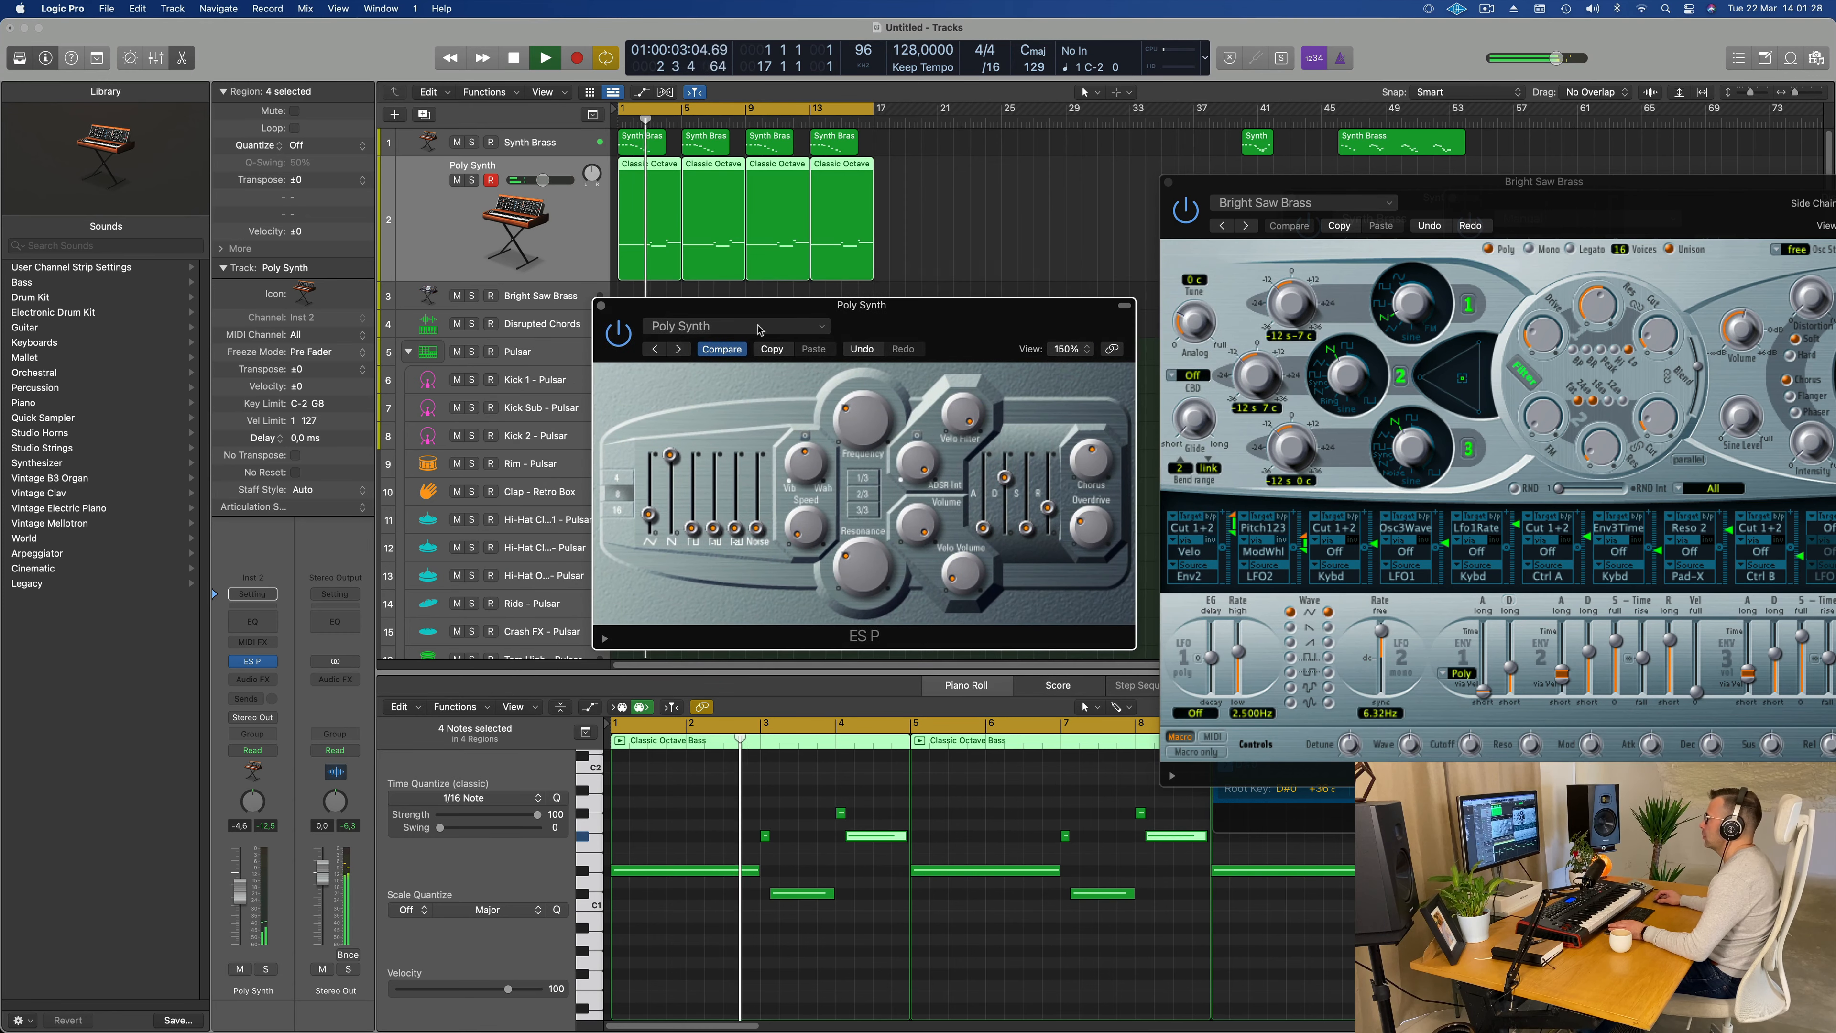
pyautogui.click(679, 350)
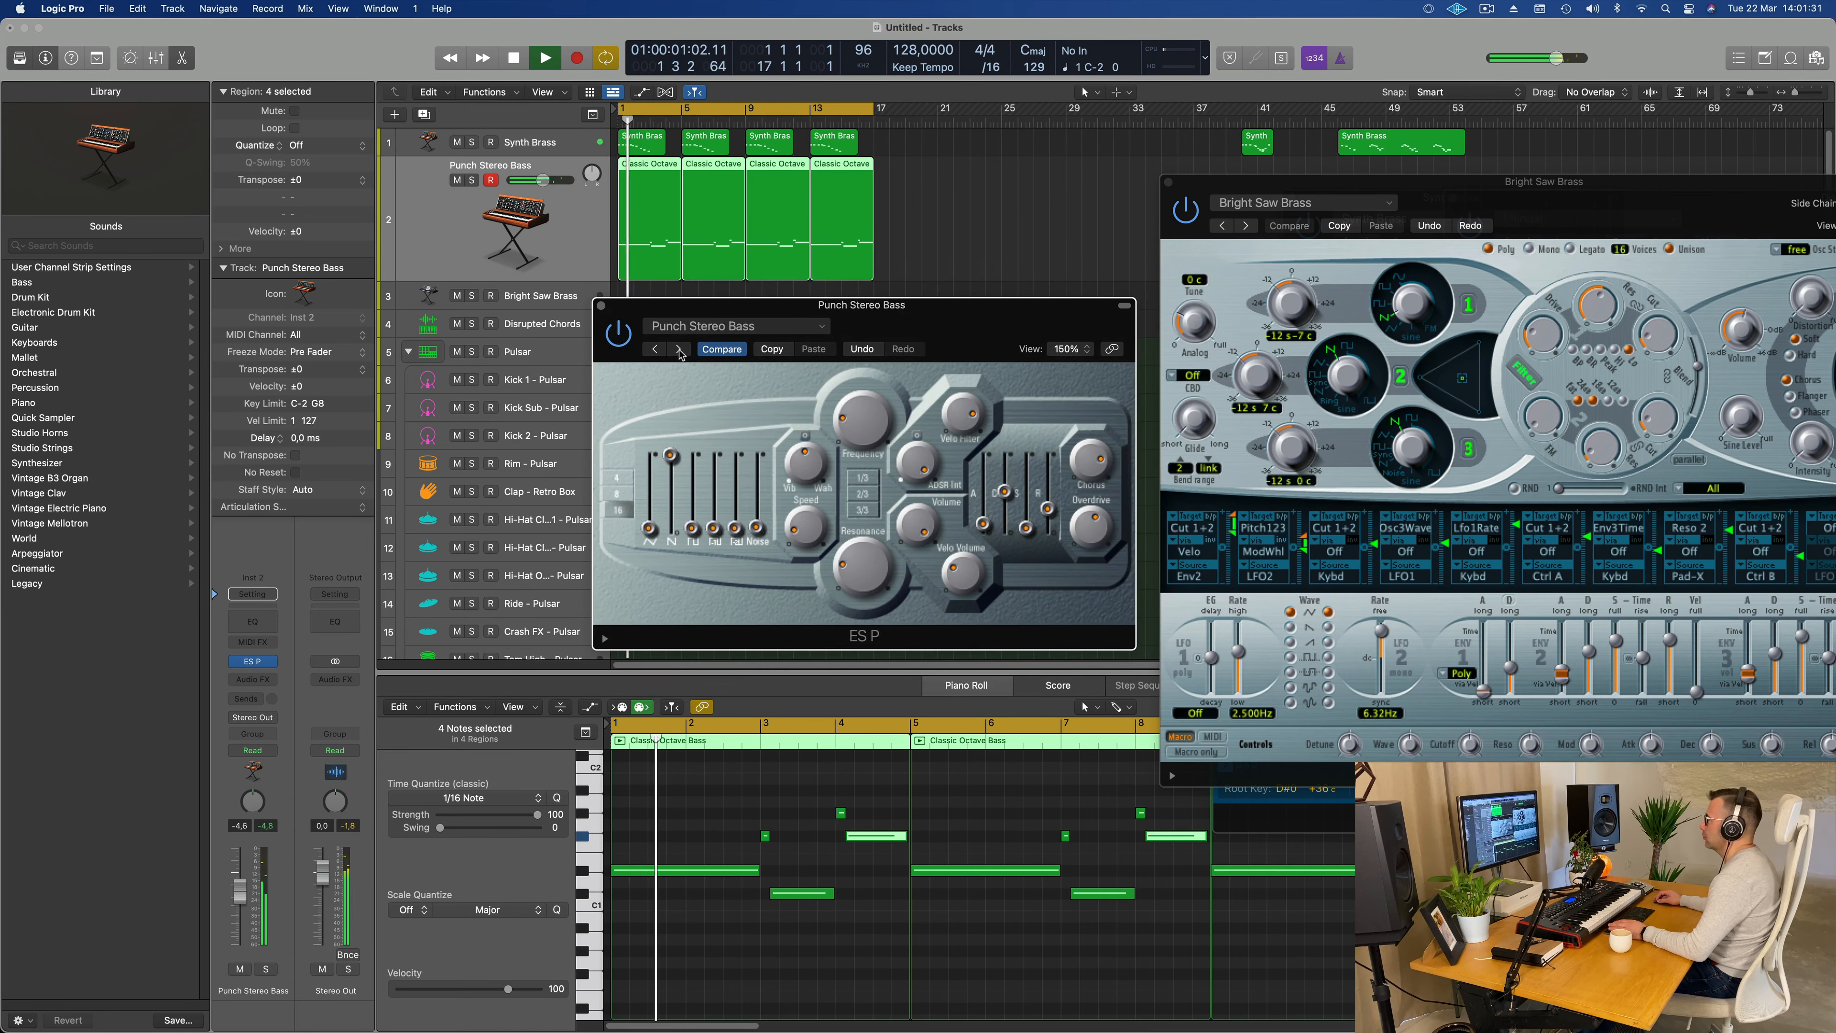
pyautogui.click(679, 350)
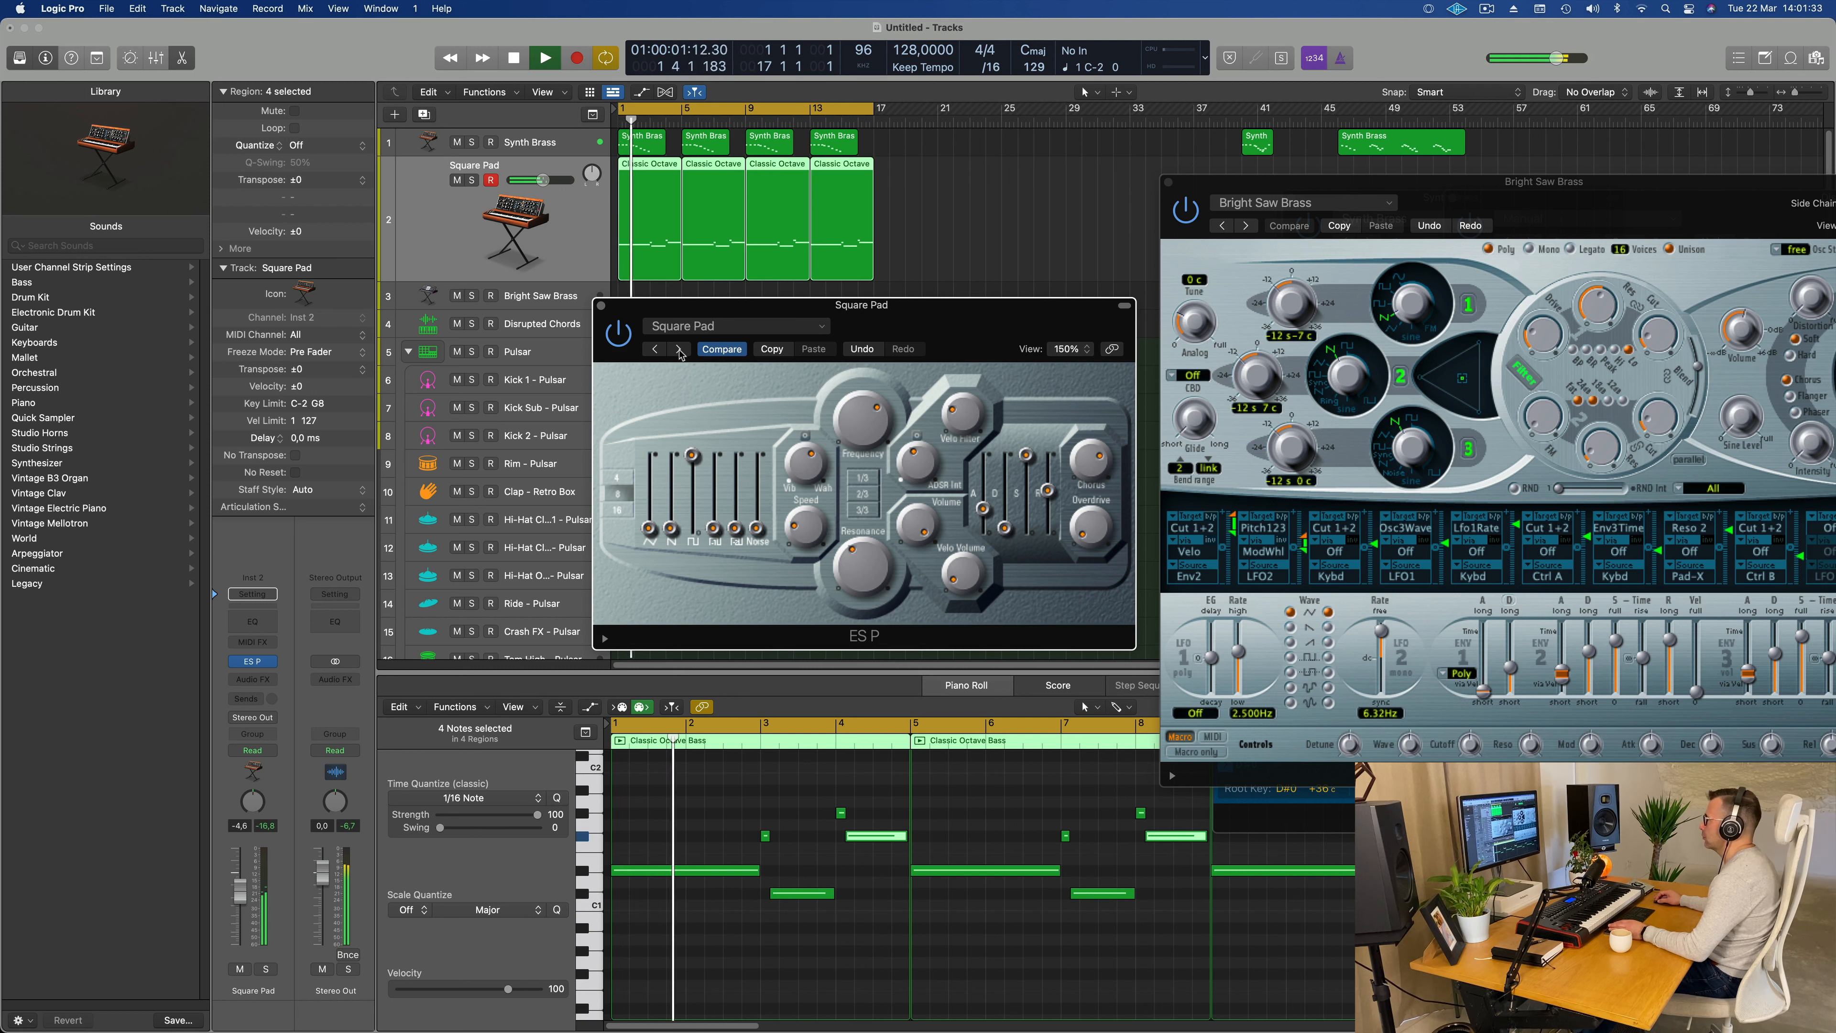
pyautogui.click(679, 349)
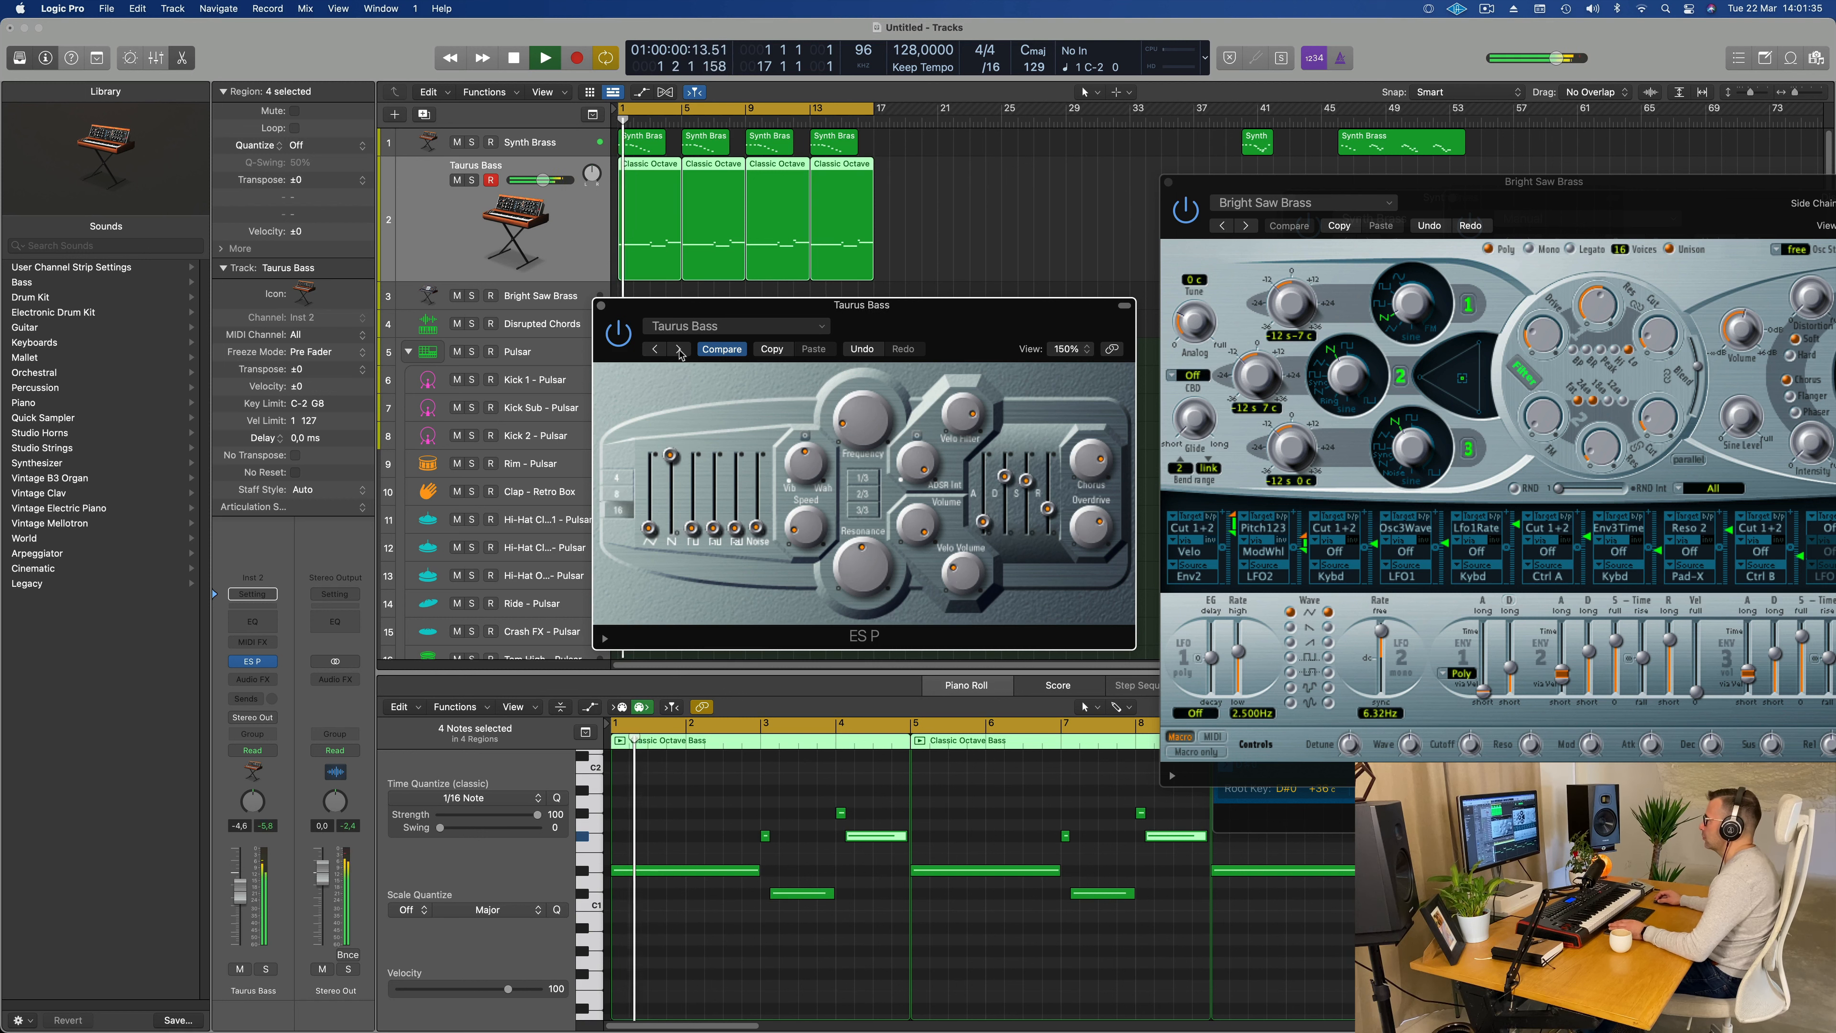
pyautogui.moveTo(951, 347); pyautogui.dragTo(988, 334)
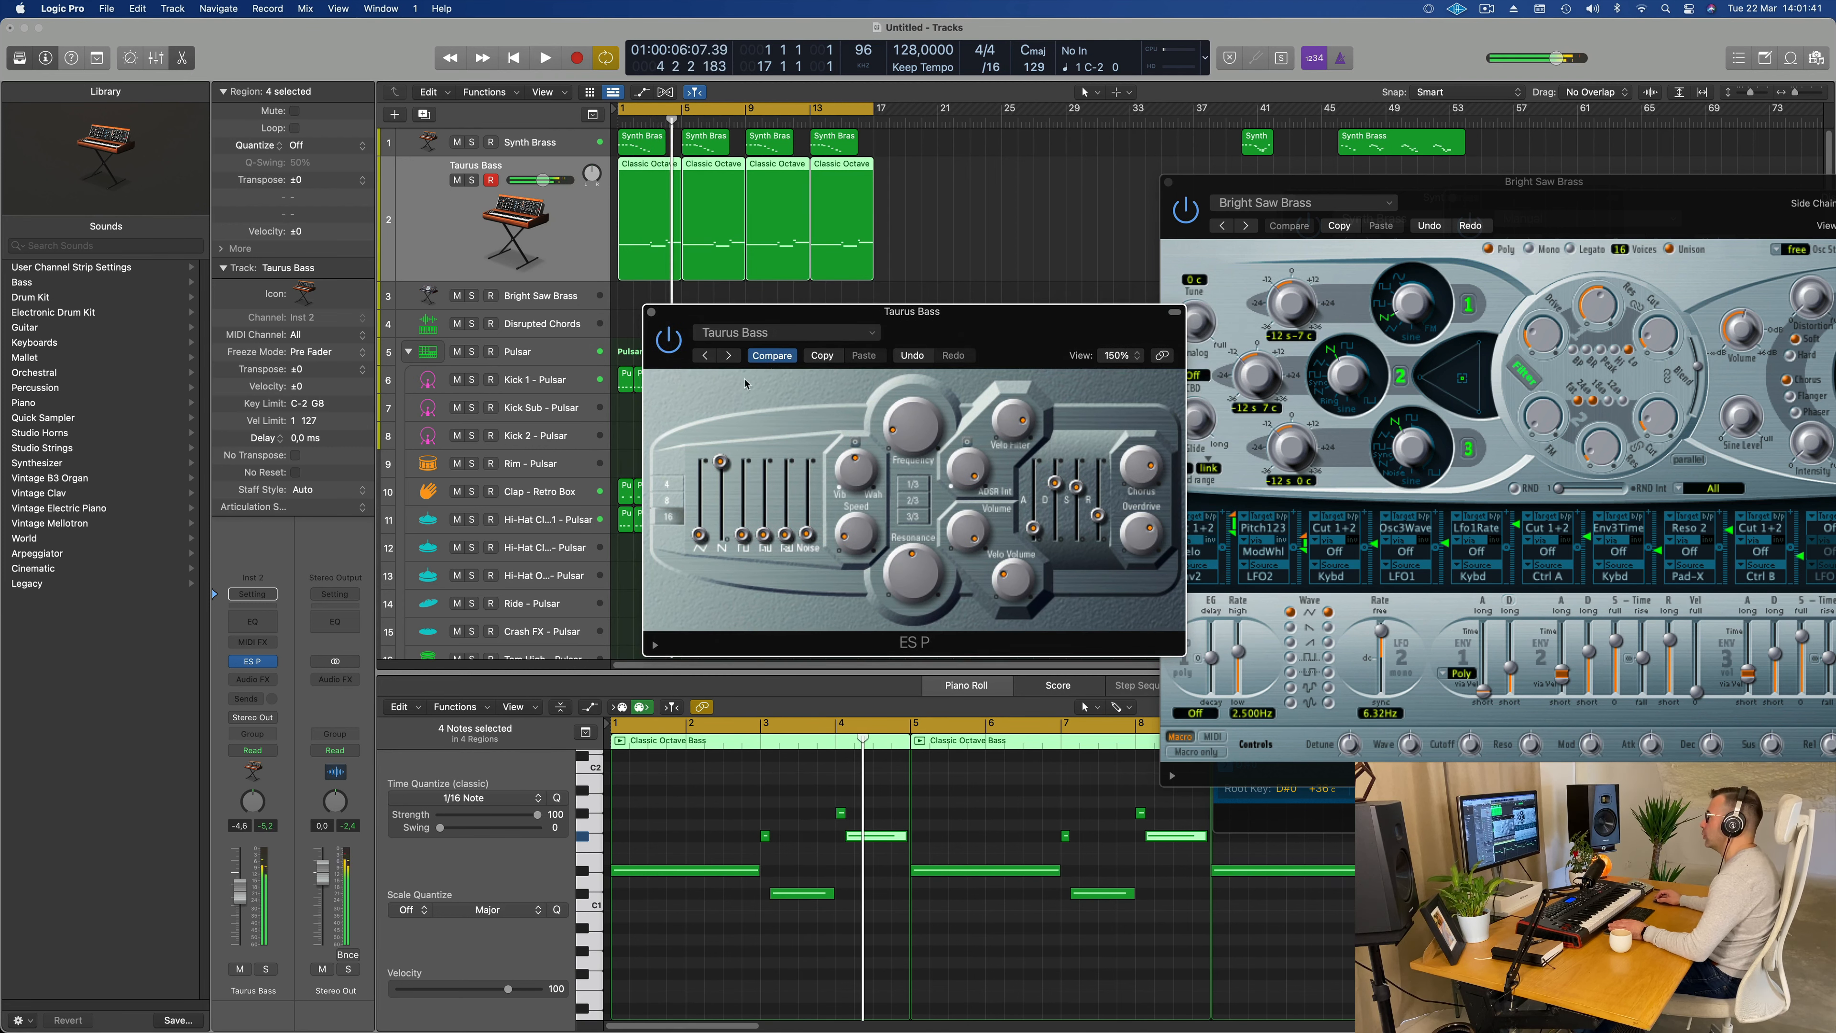
# Step: Try the ES P presets Velocity Bass and Big Sweep, and return to the Classic Octave Bass preset
pyautogui.click(730, 358)
pyautogui.click(730, 356)
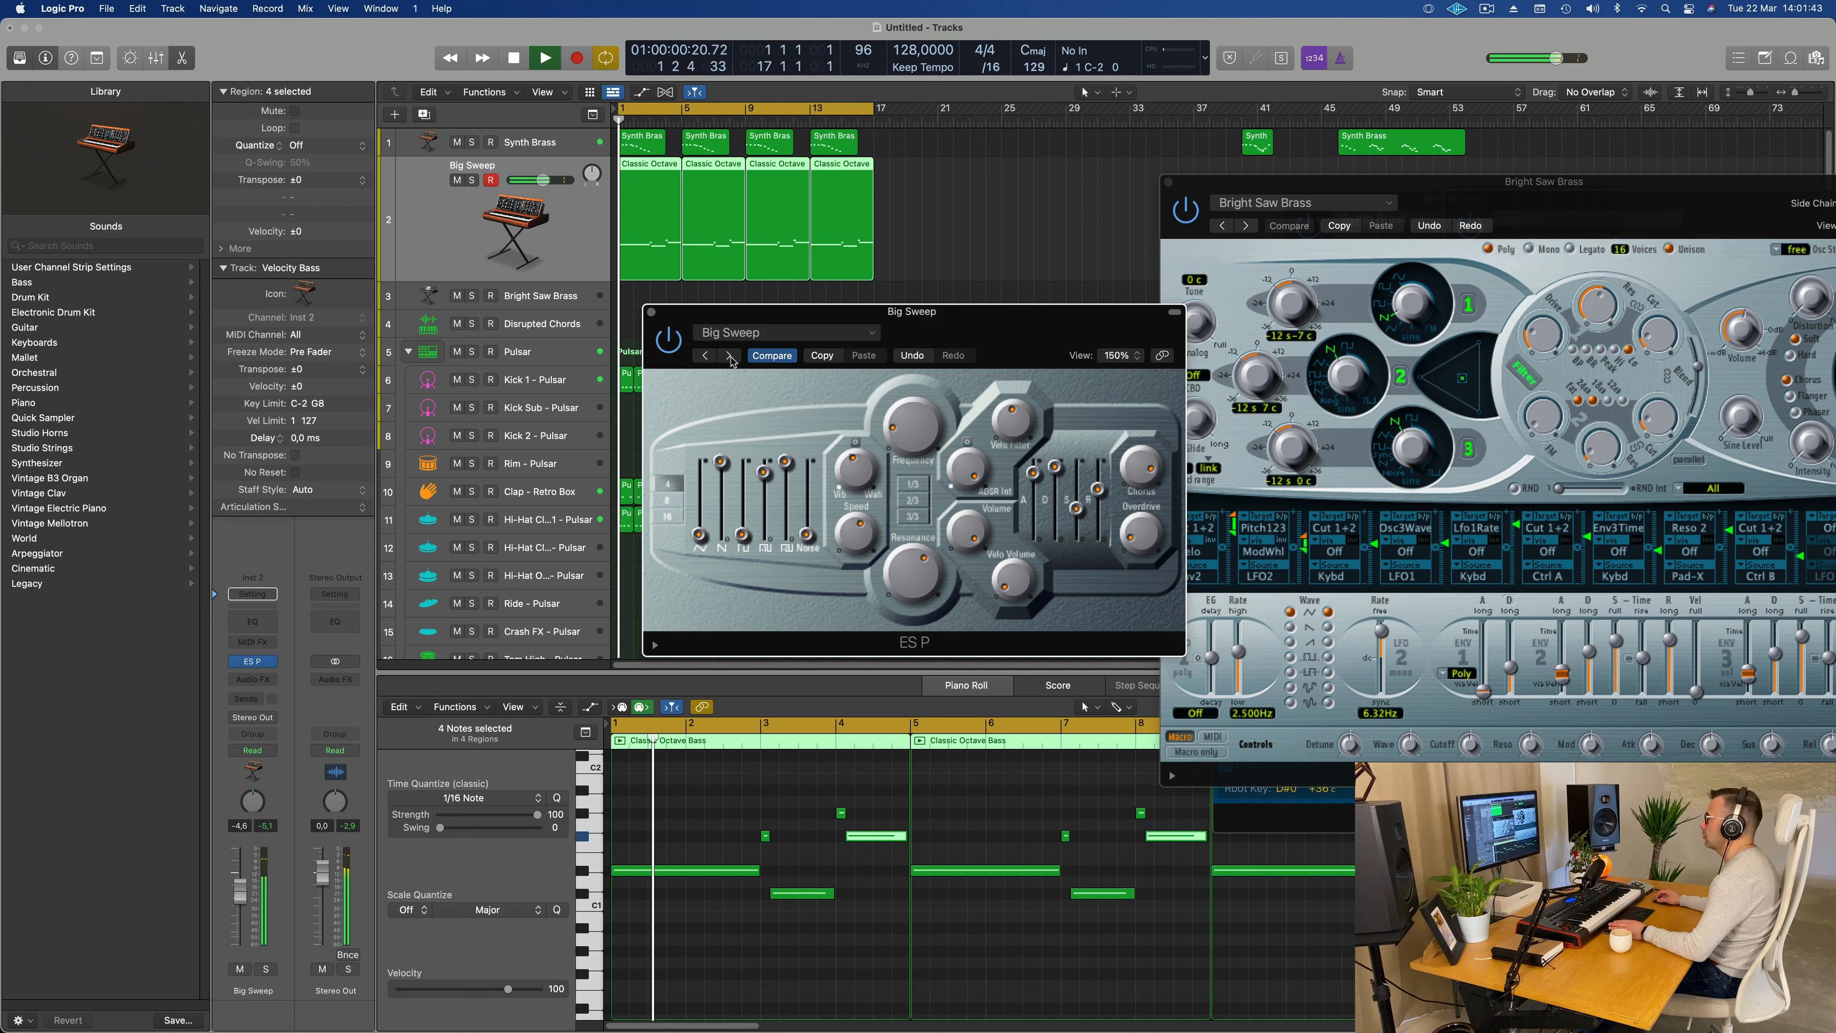
pyautogui.click(730, 356)
pyautogui.moveTo(948, 318); pyautogui.dragTo(866, 317)
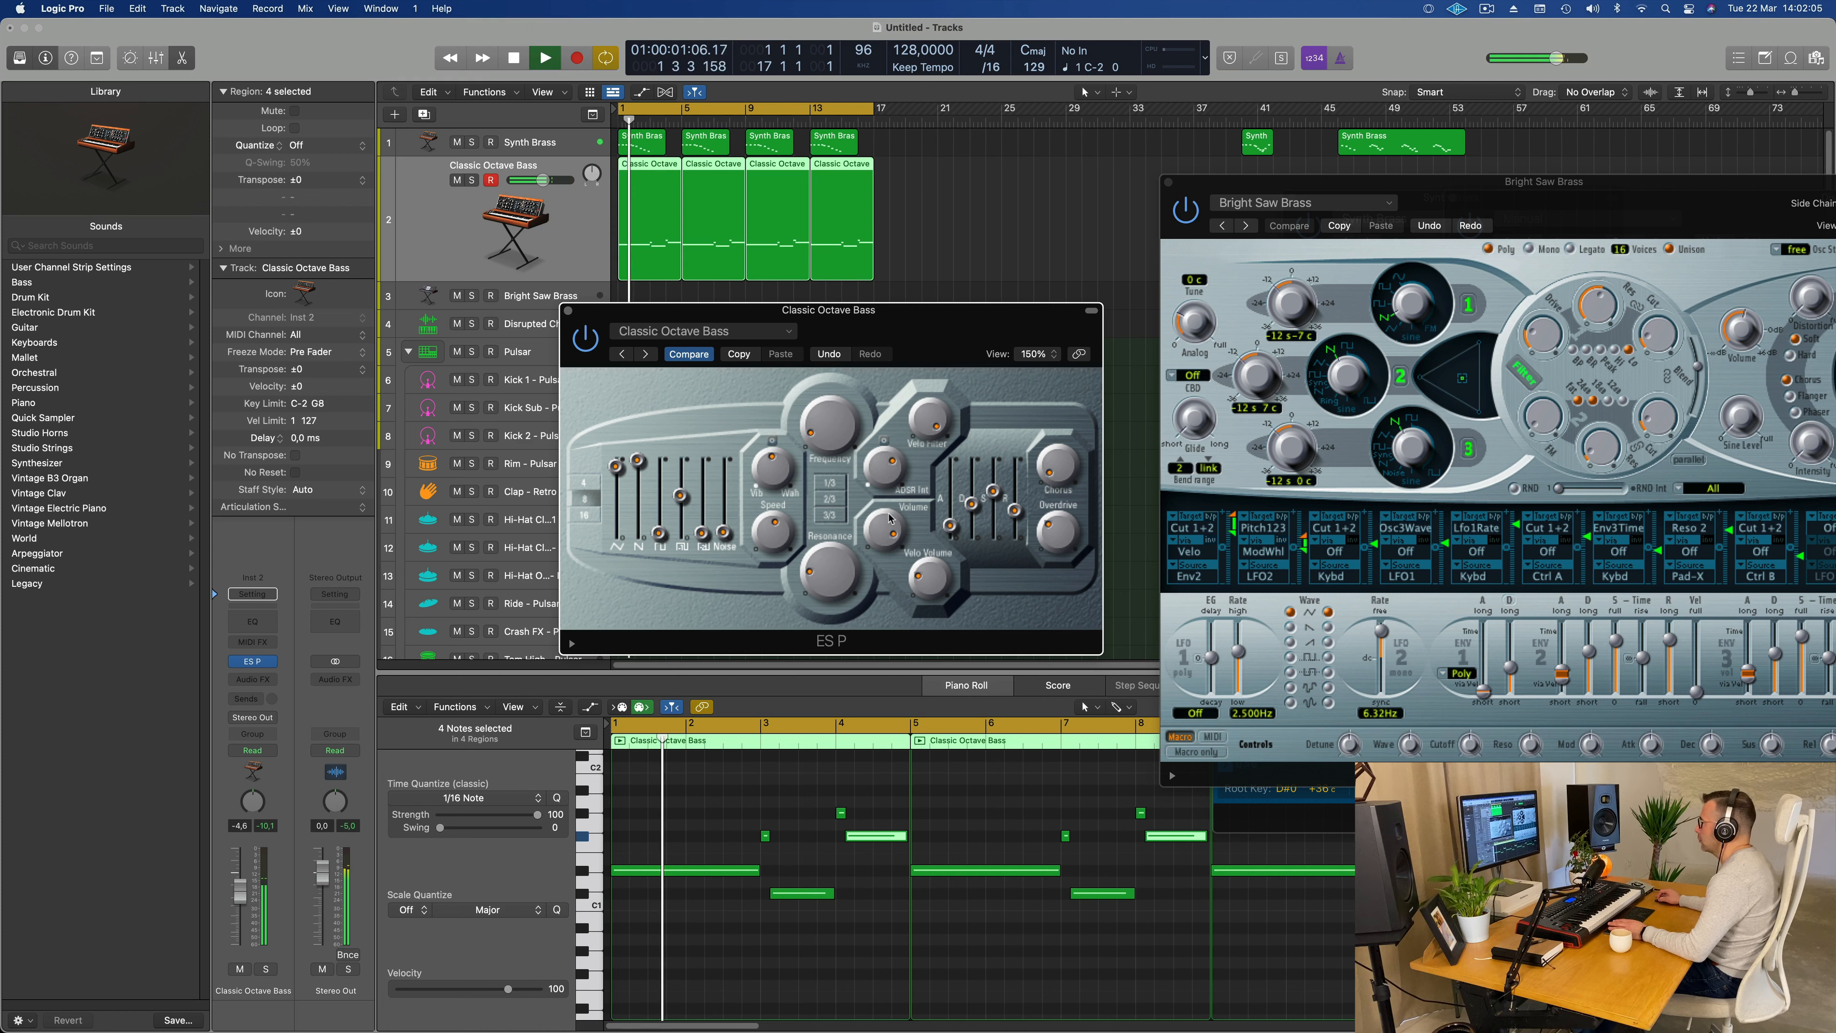
# Step: Lower the attack and decay of the ES P envelope to their minimum for a shorter bass sound
pyautogui.press('space')
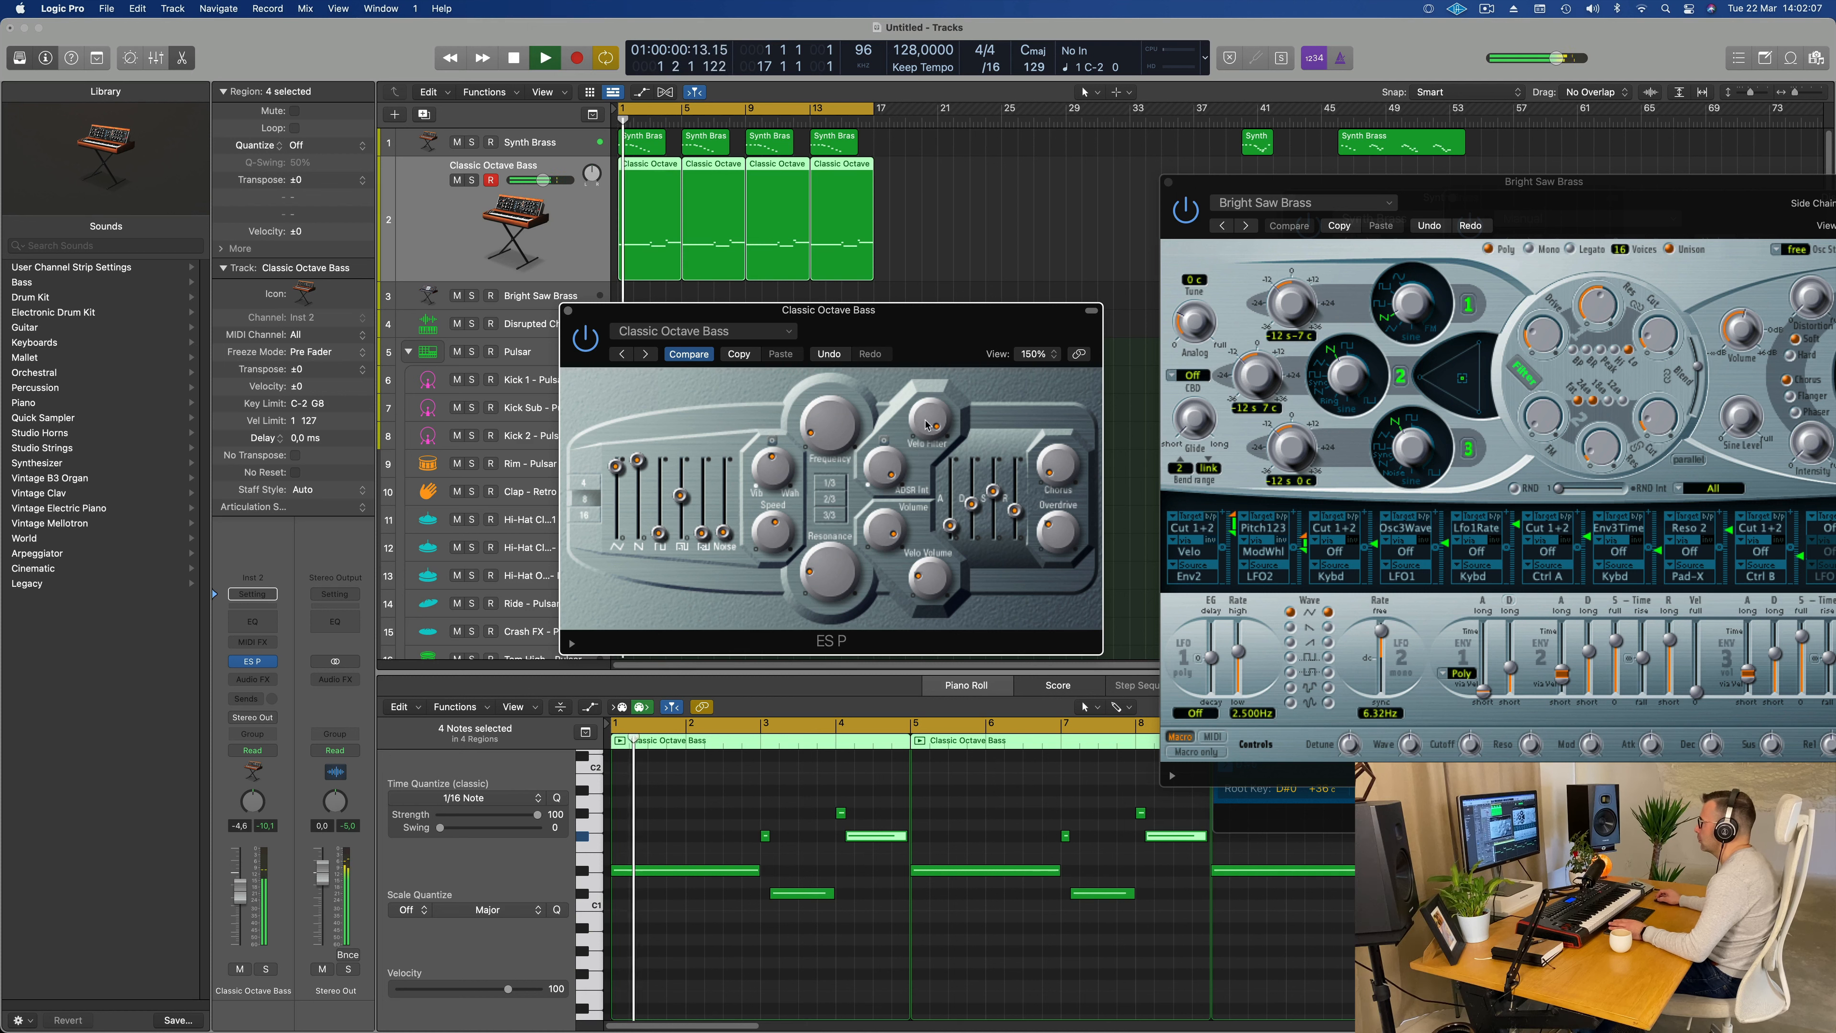
pyautogui.moveTo(937, 408); pyautogui.dragTo(937, 422)
pyautogui.press('space')
pyautogui.press('space')
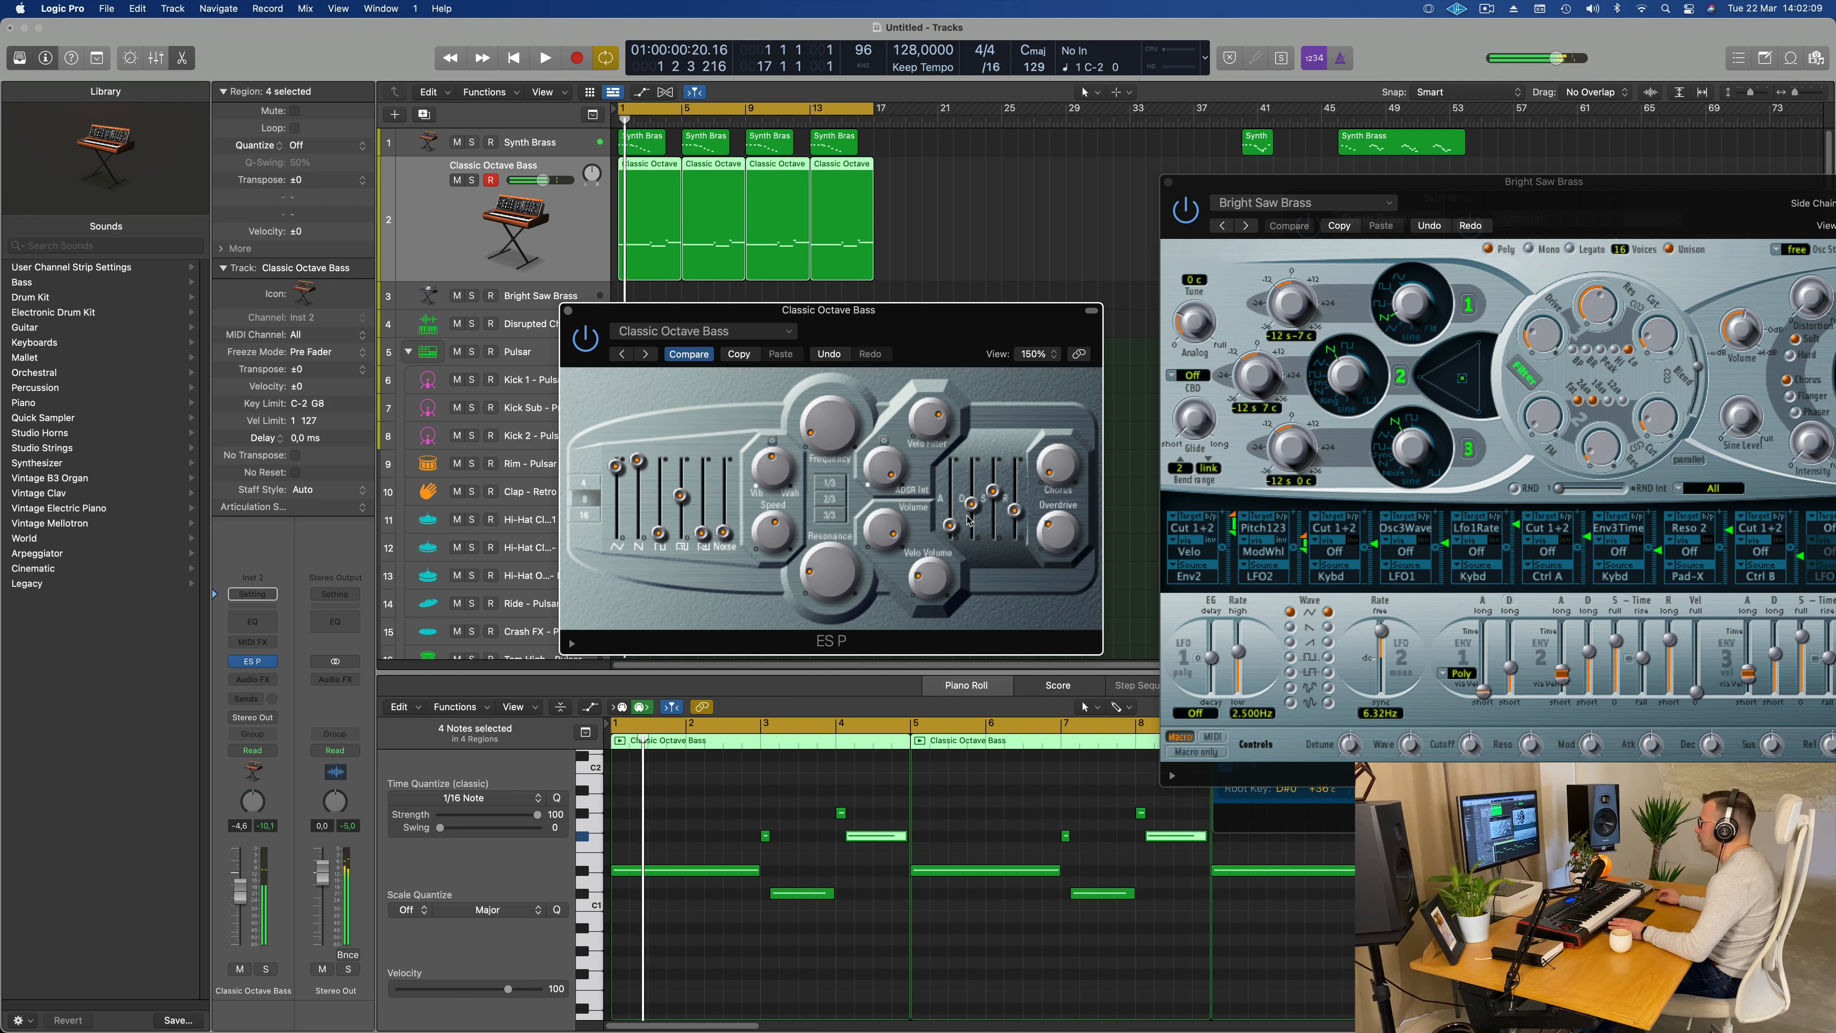
pyautogui.moveTo(950, 525); pyautogui.dragTo(975, 536)
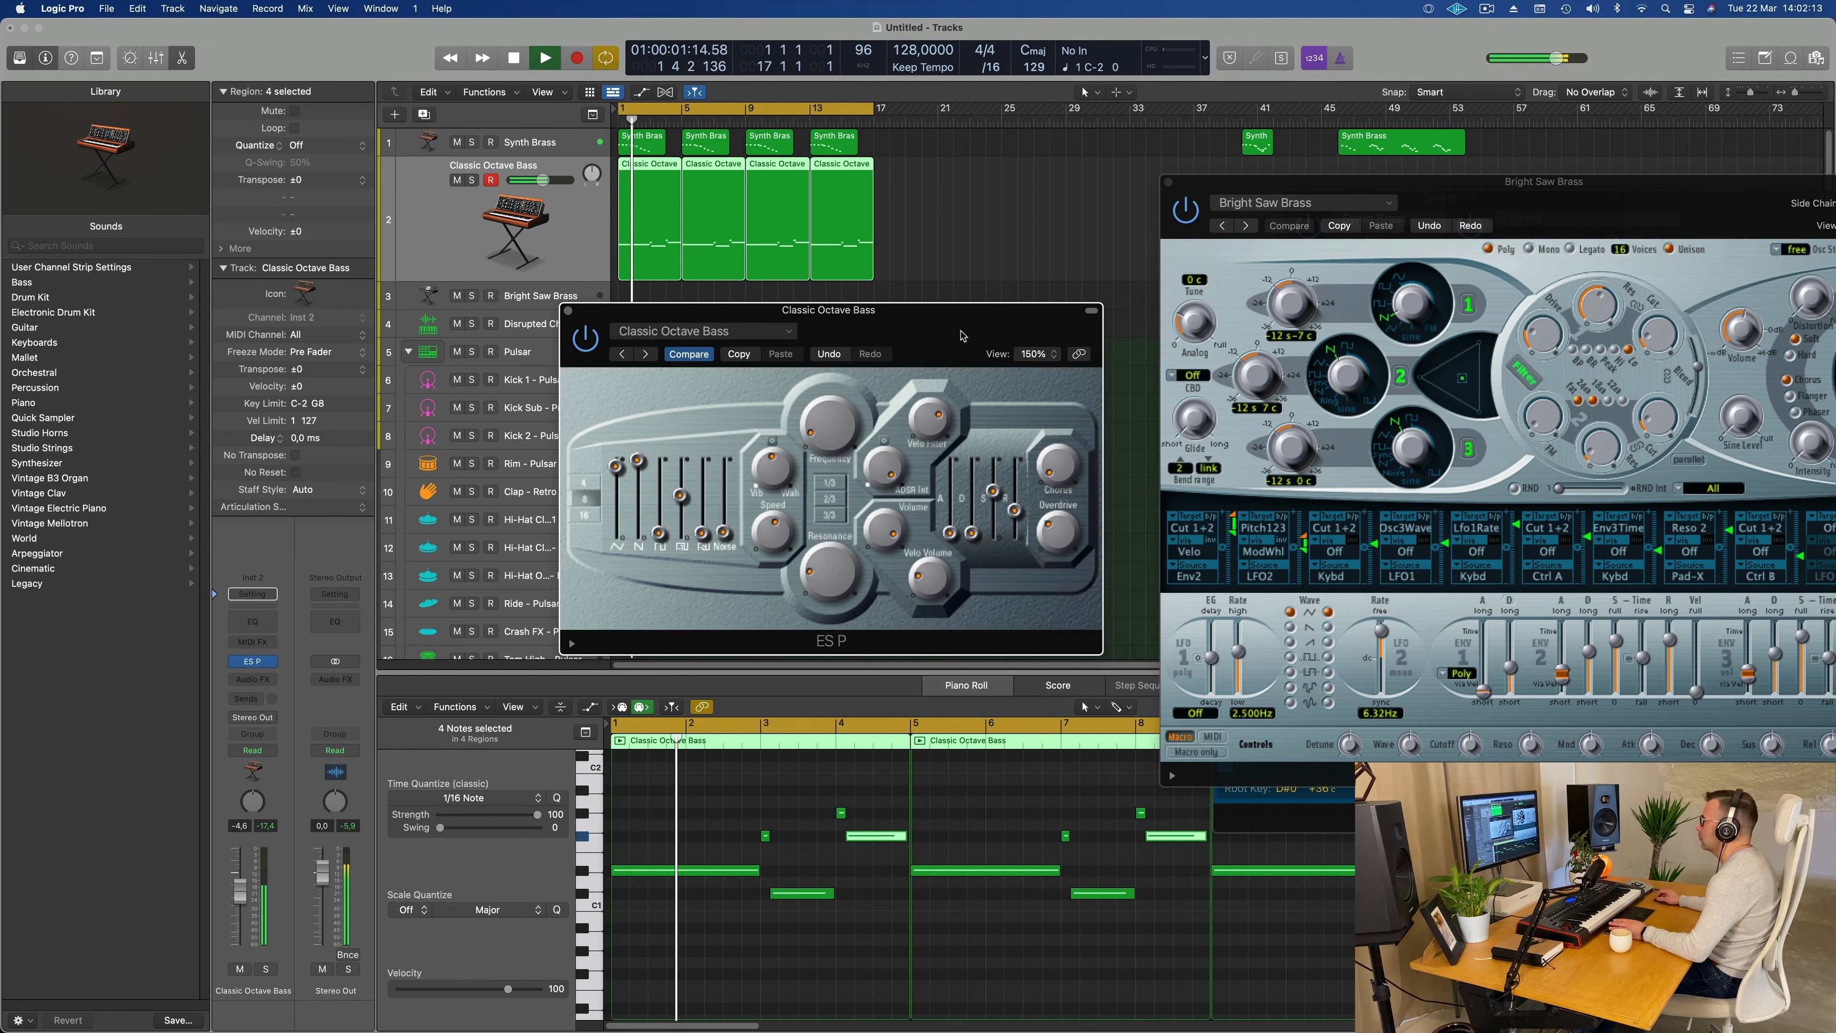
# Step: Raise the Classic Octave Bass track volume to -3.2 dB and uncover the bass regions behind the ES P window
pyautogui.moveTo(948, 331); pyautogui.dragTo(1100, 264)
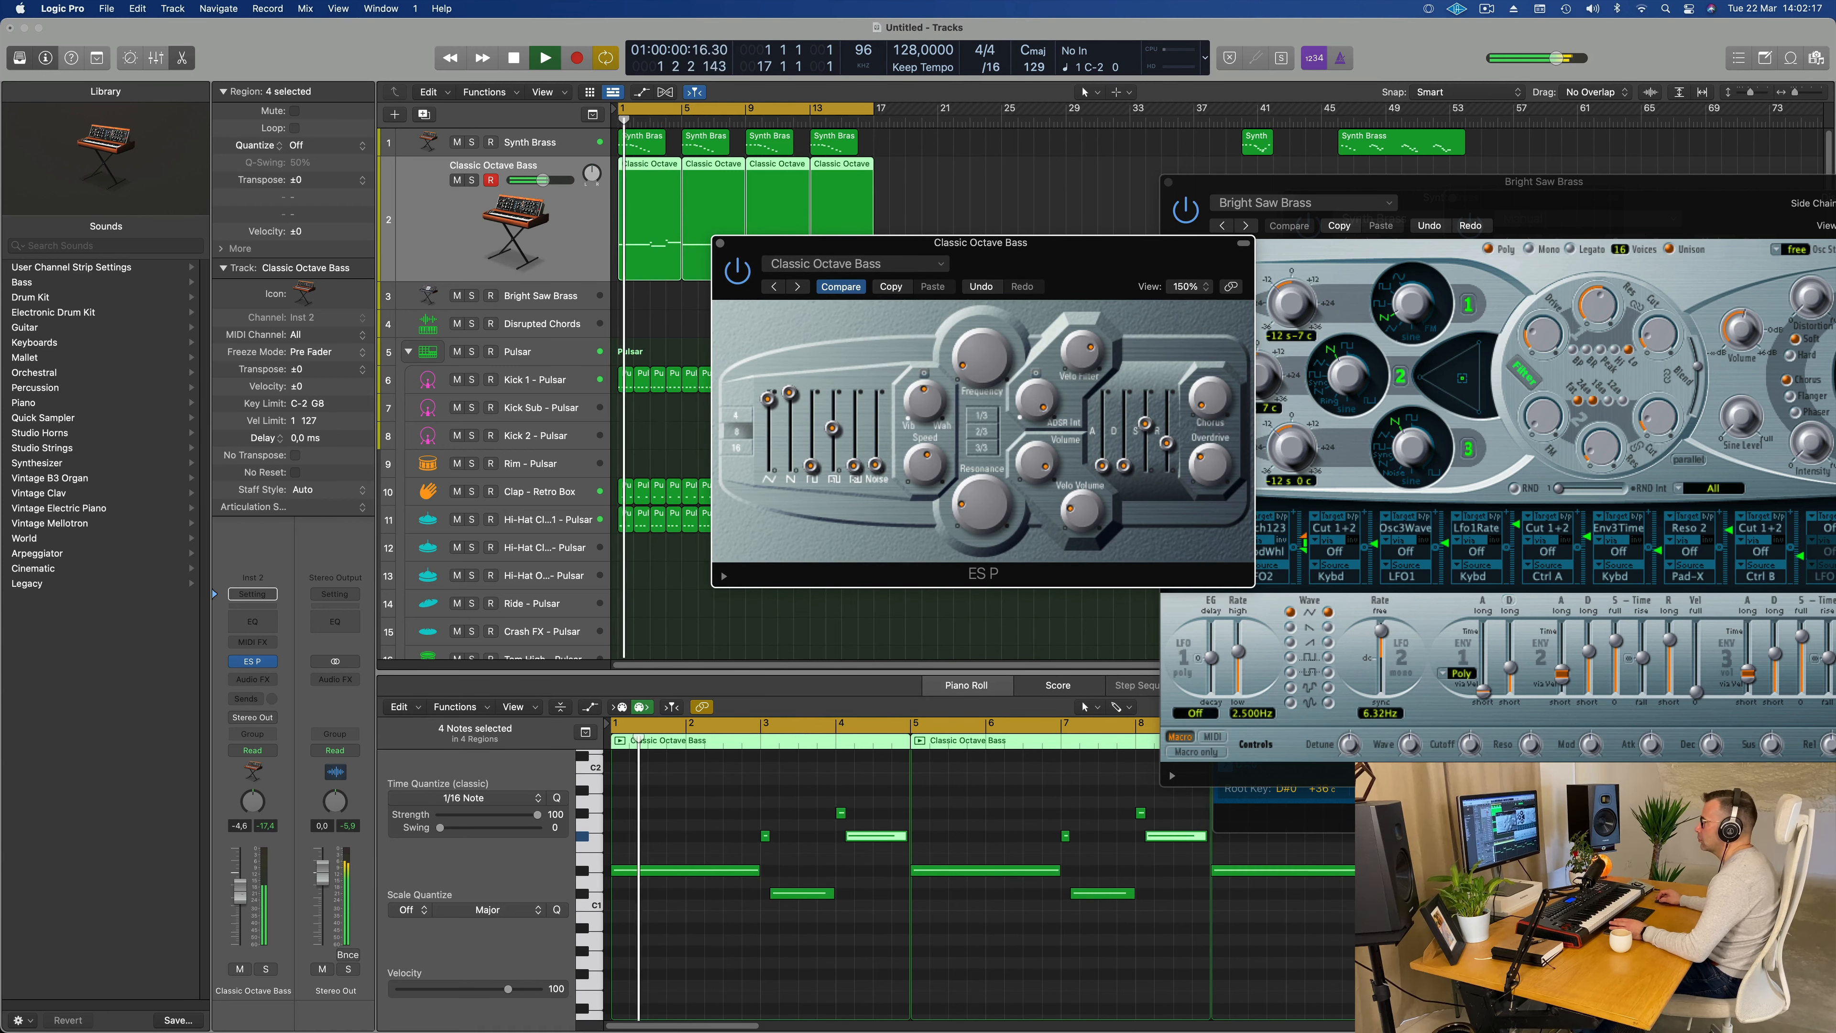
pyautogui.moveTo(243, 890); pyautogui.dragTo(243, 888)
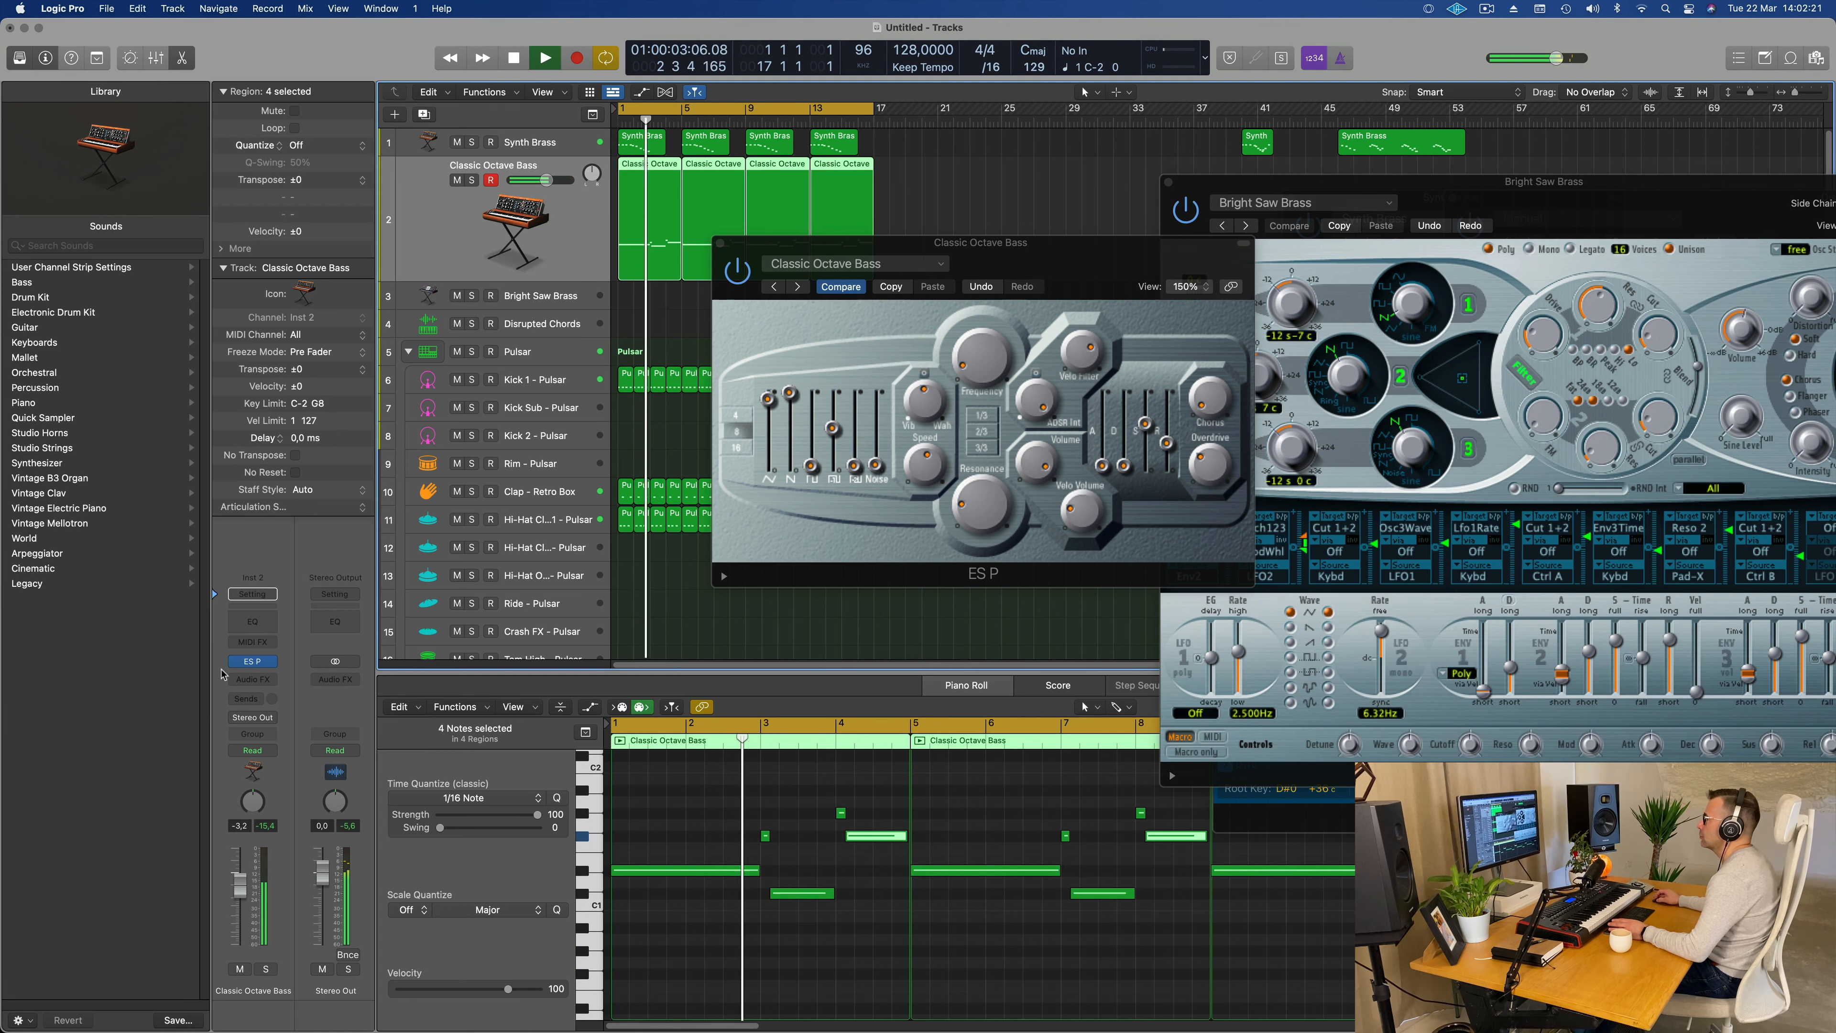
pyautogui.moveTo(1029, 268); pyautogui.dragTo(1481, 251)
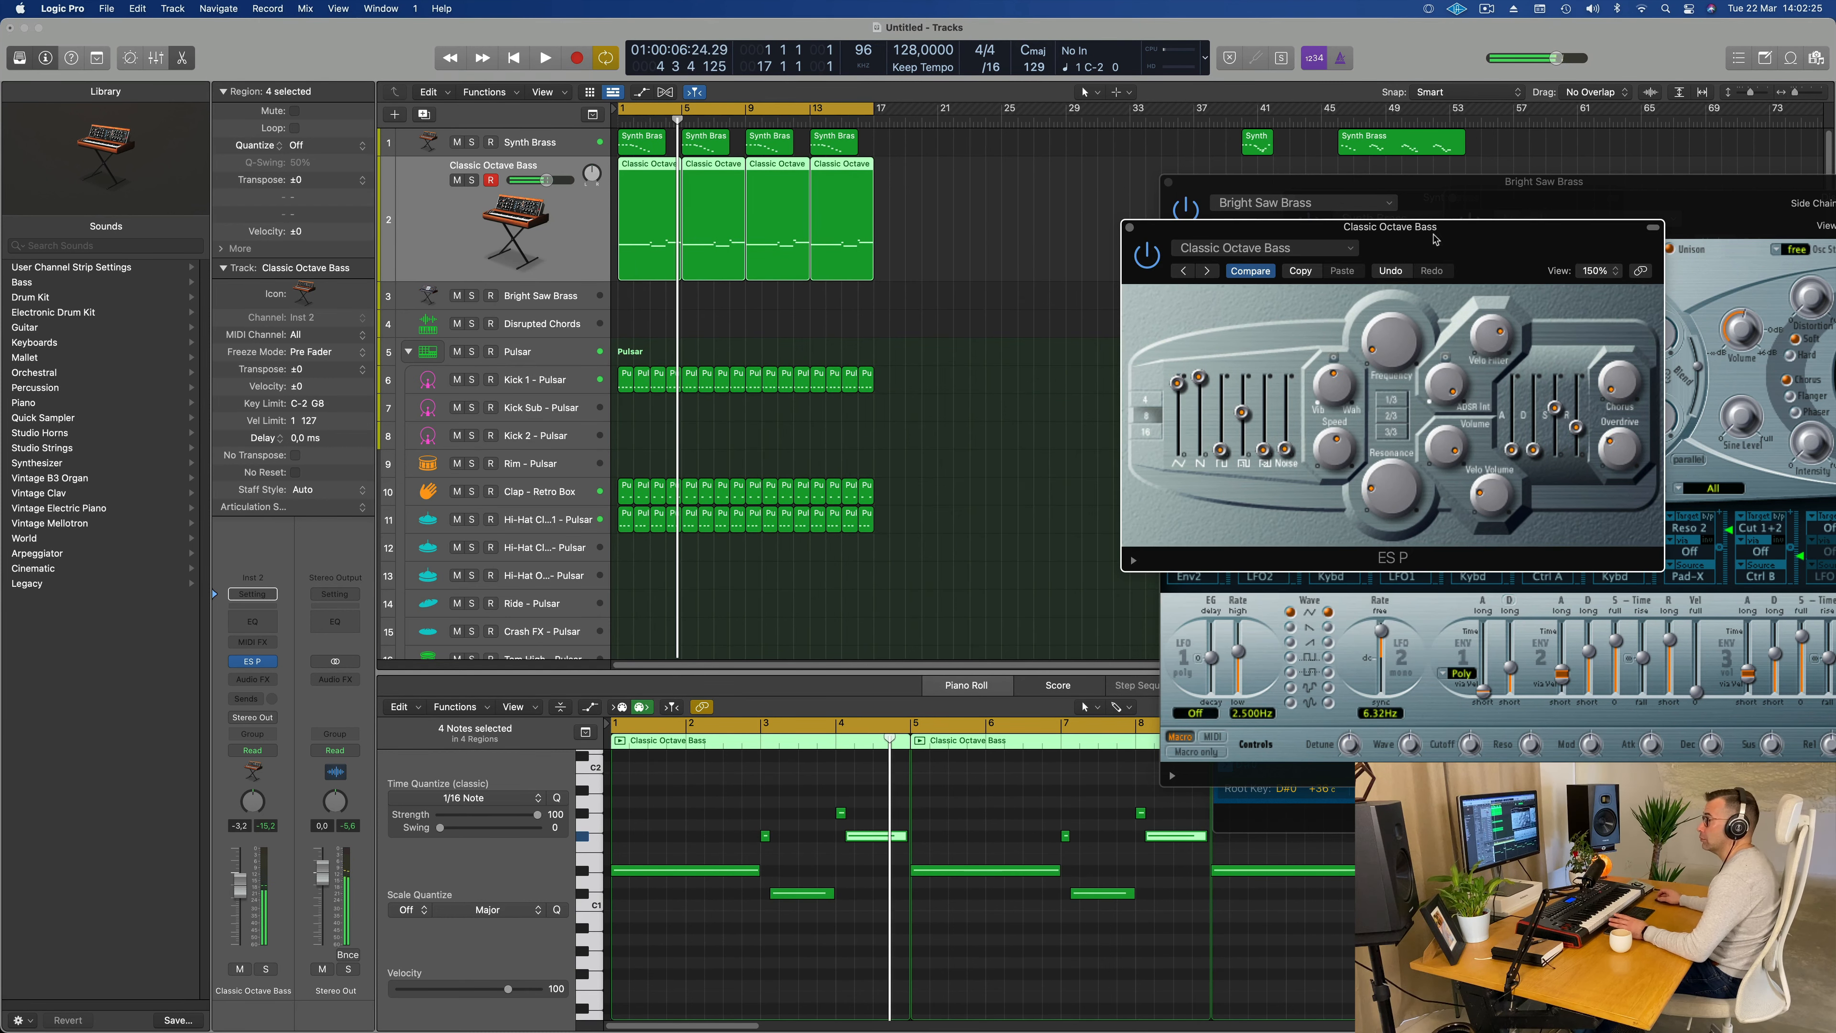
# Step: Play the loop from the start and compare a longer ES P envelope decay with the minimum setting
pyautogui.press('Return')
pyautogui.press('Return')
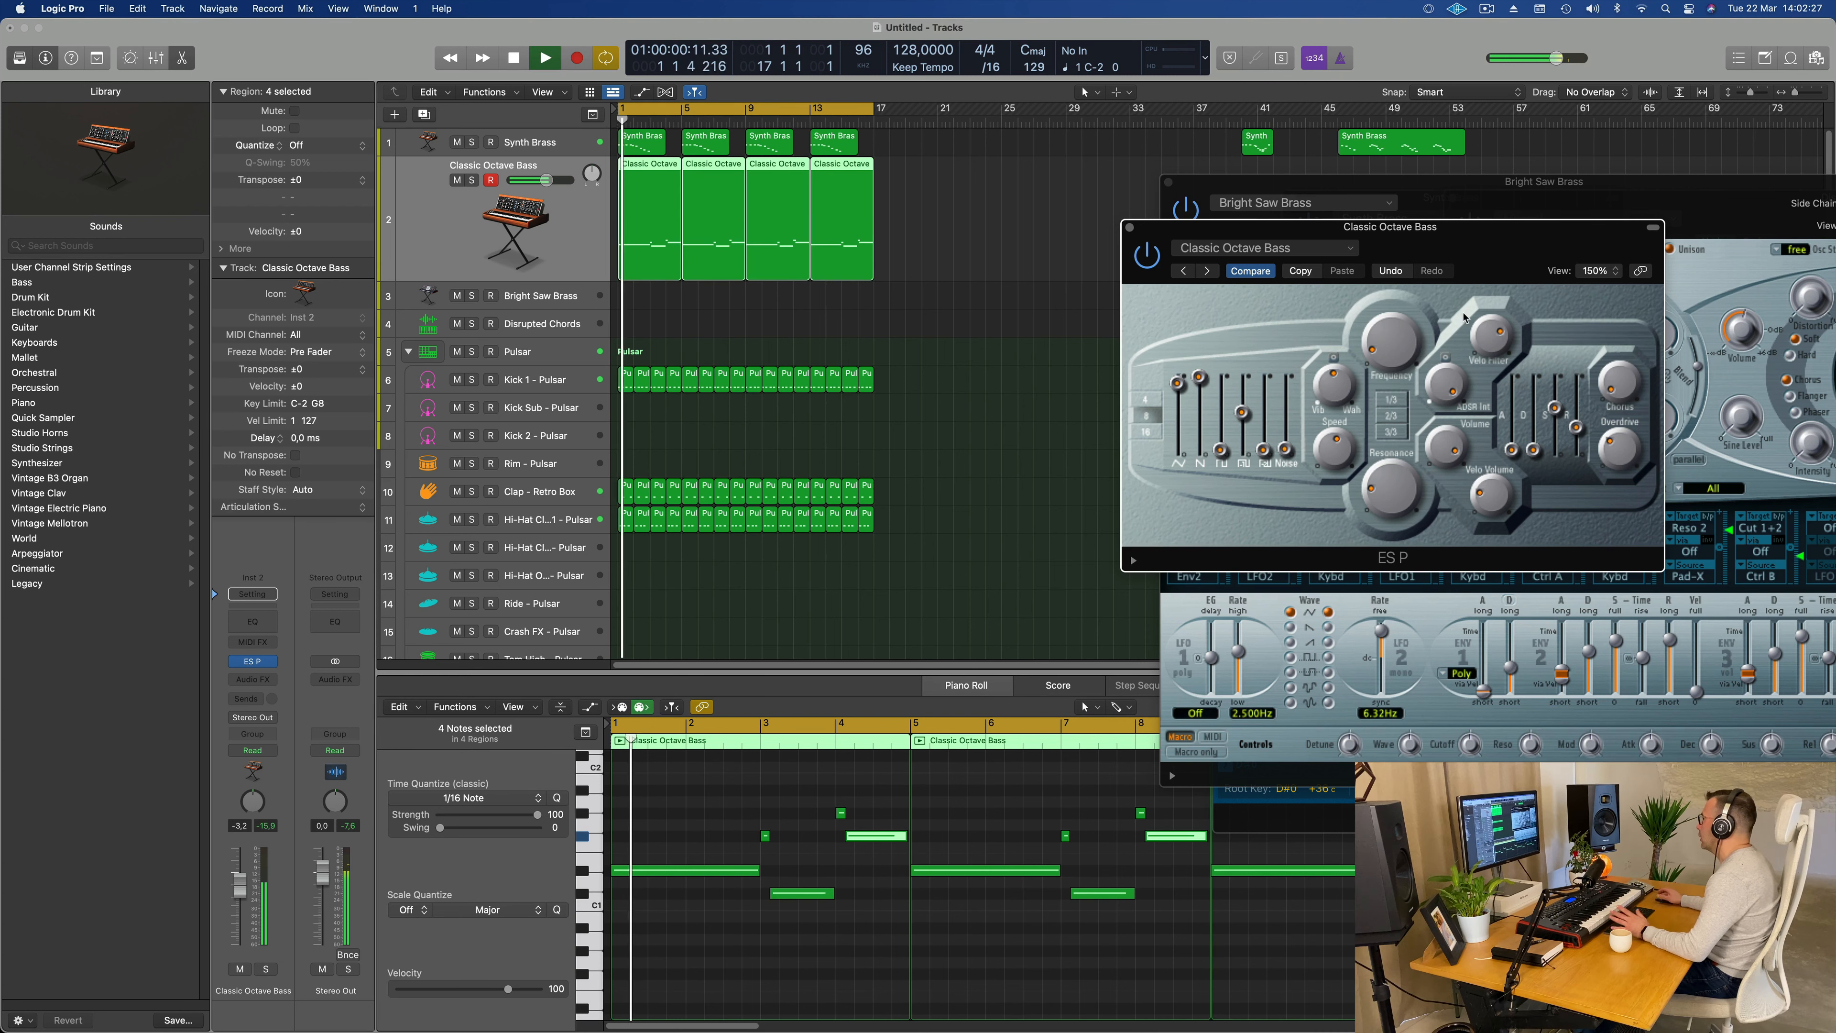
pyautogui.press('space')
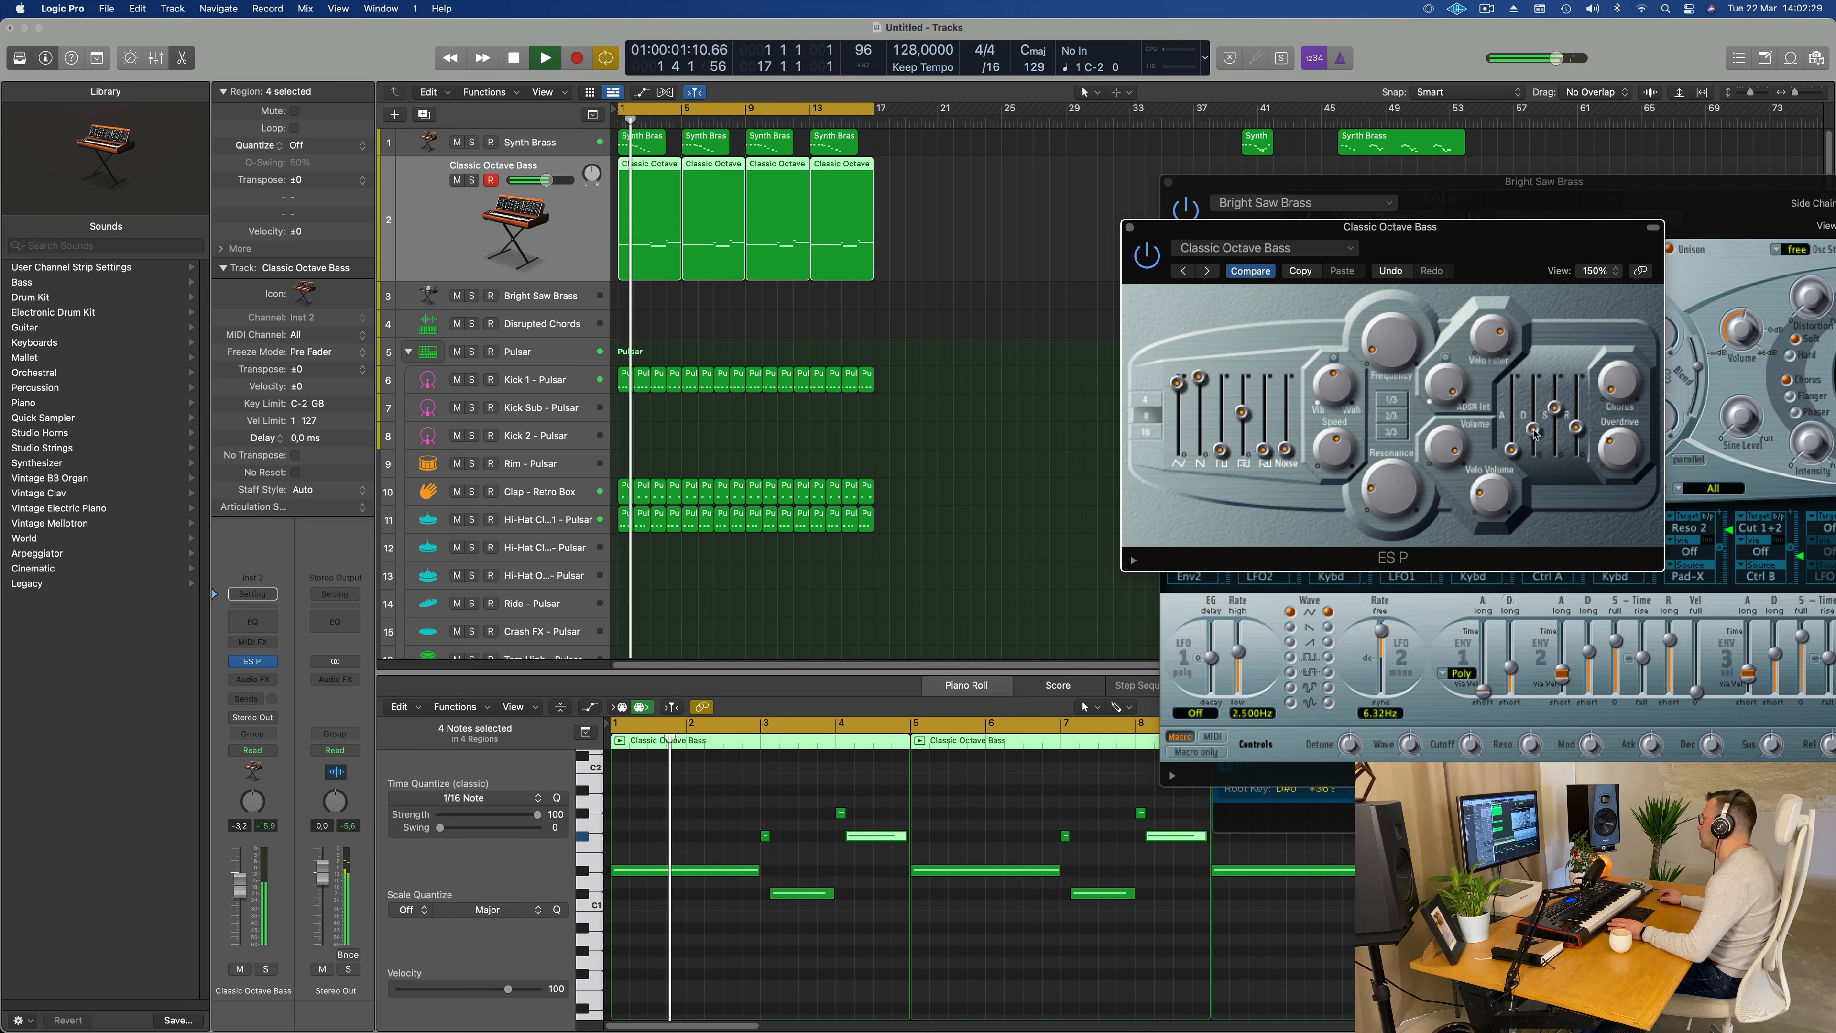
pyautogui.press('space')
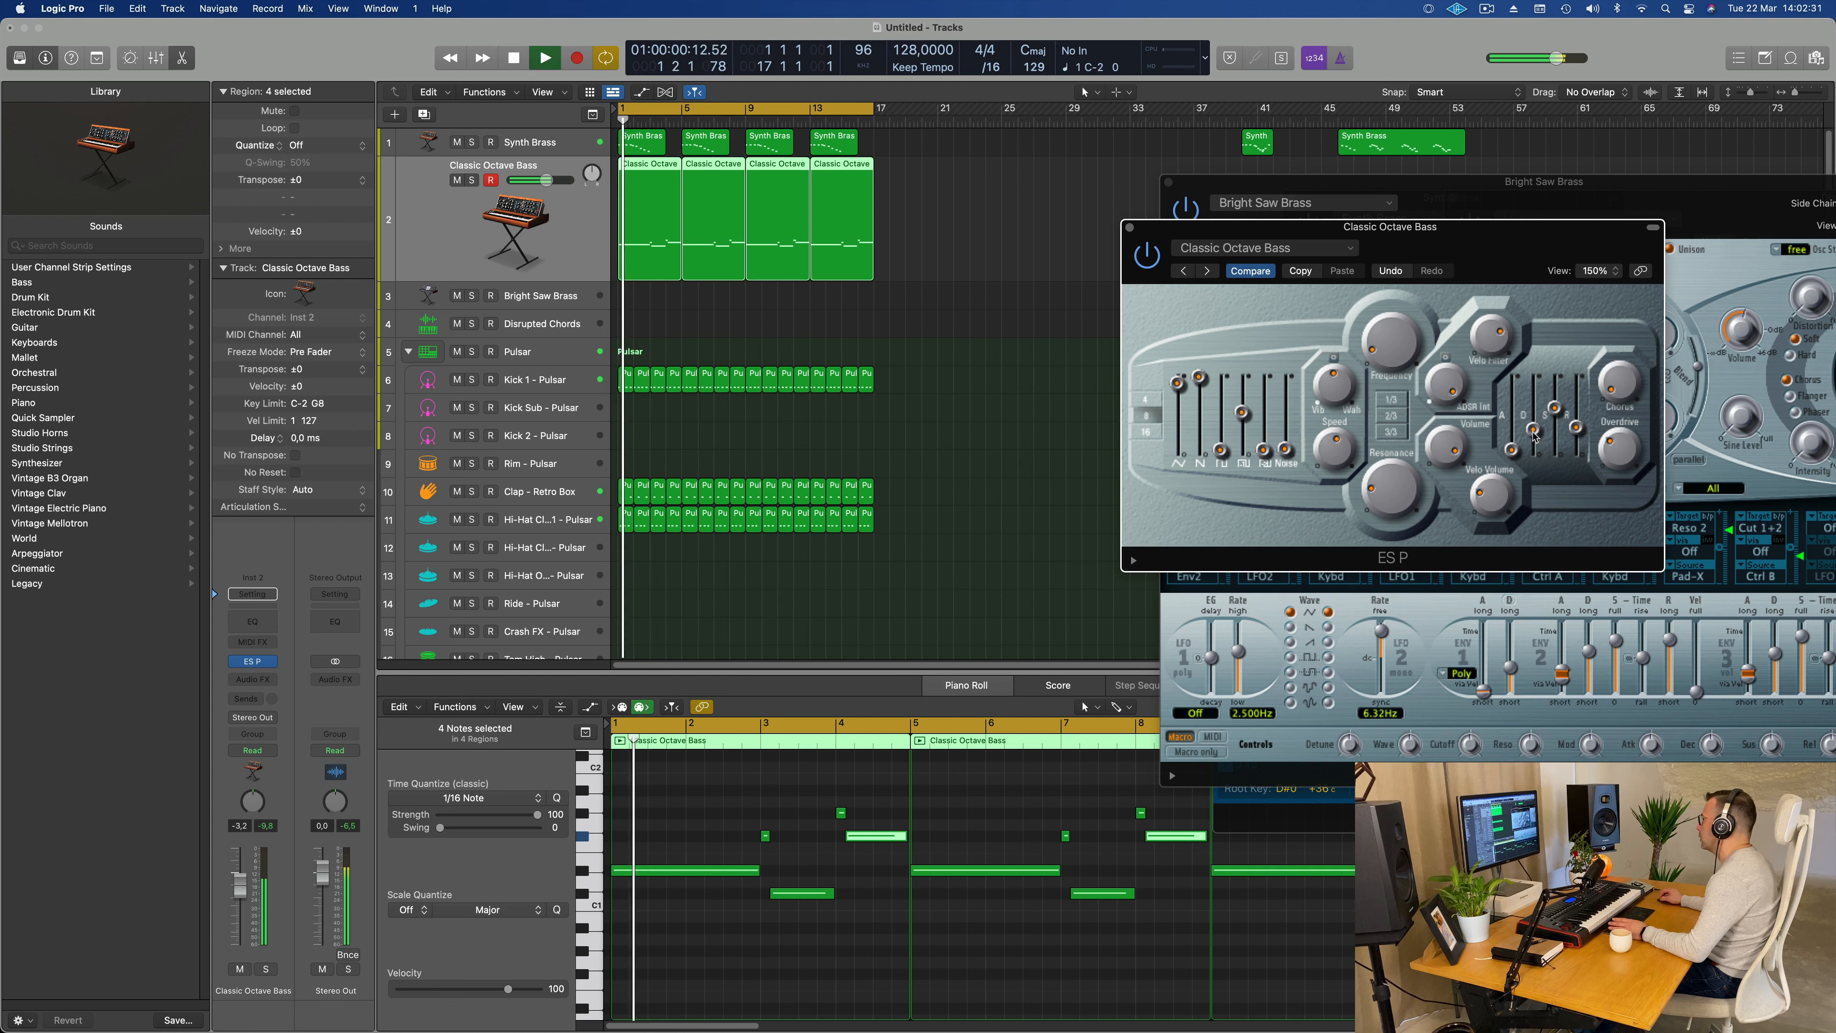
pyautogui.moveTo(1556, 253); pyautogui.dragTo(1374, 246)
pyautogui.press('space')
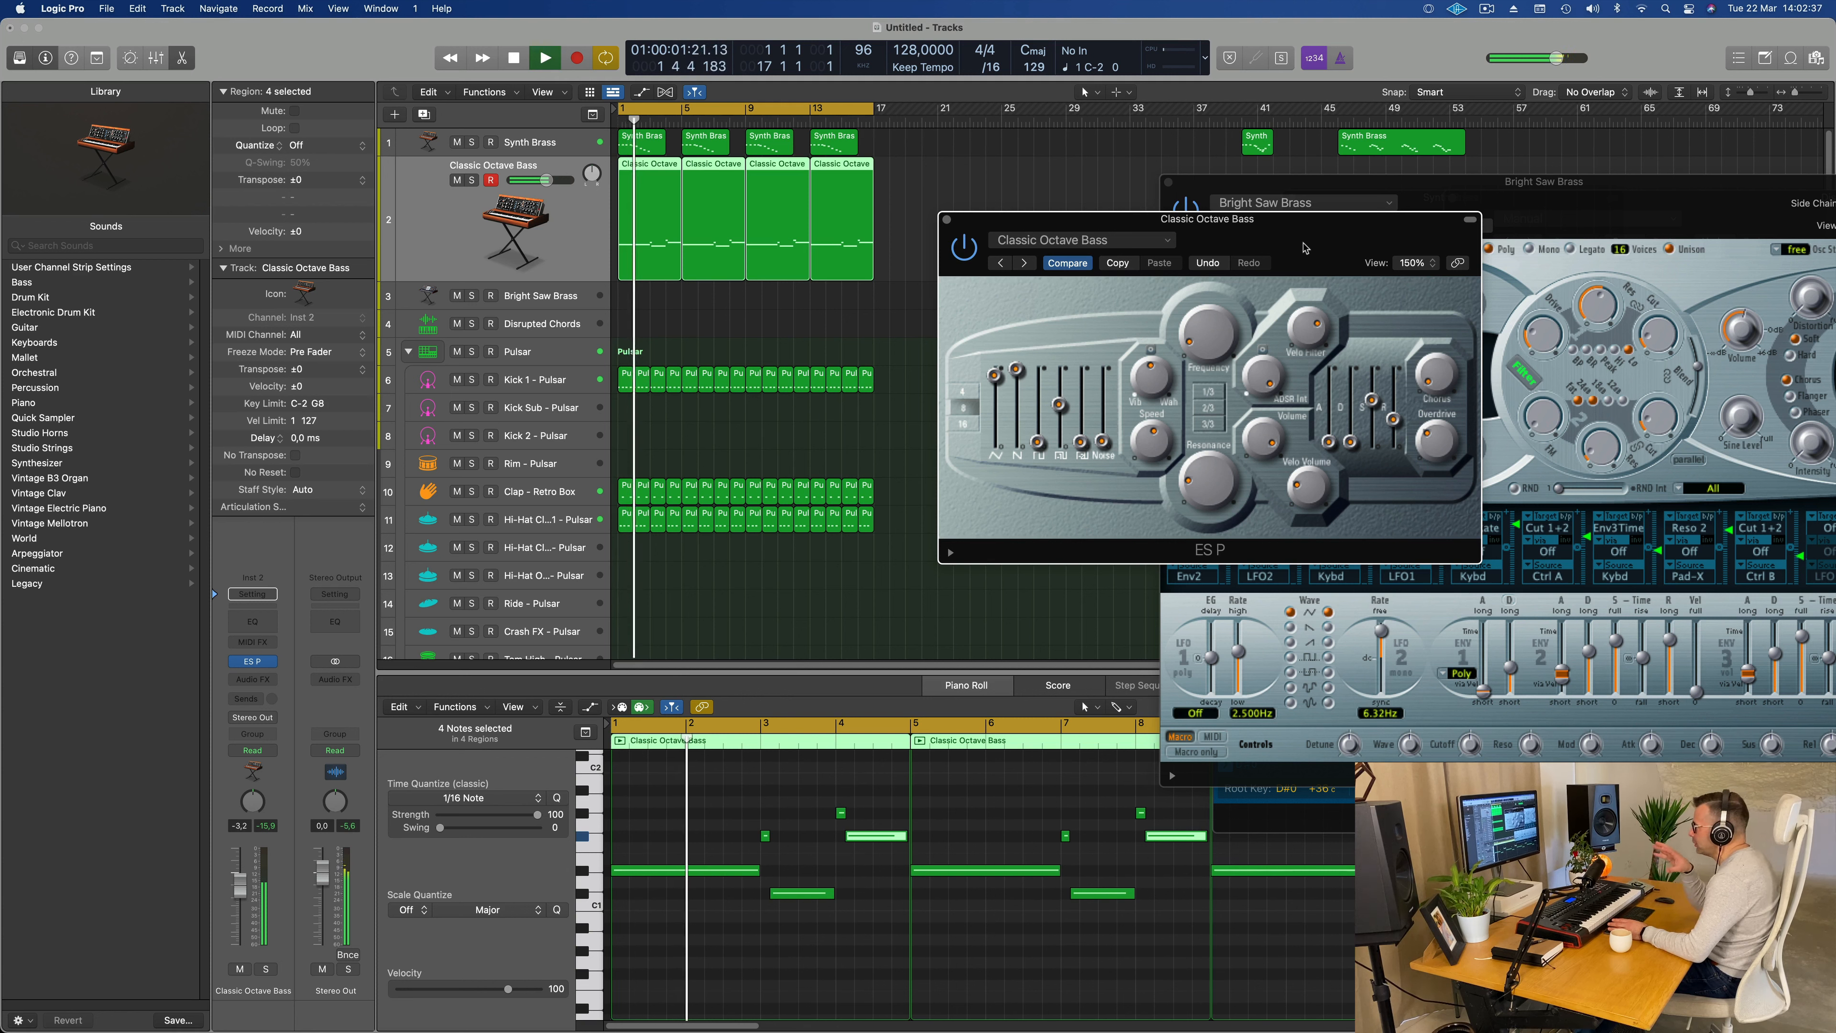
pyautogui.press('space')
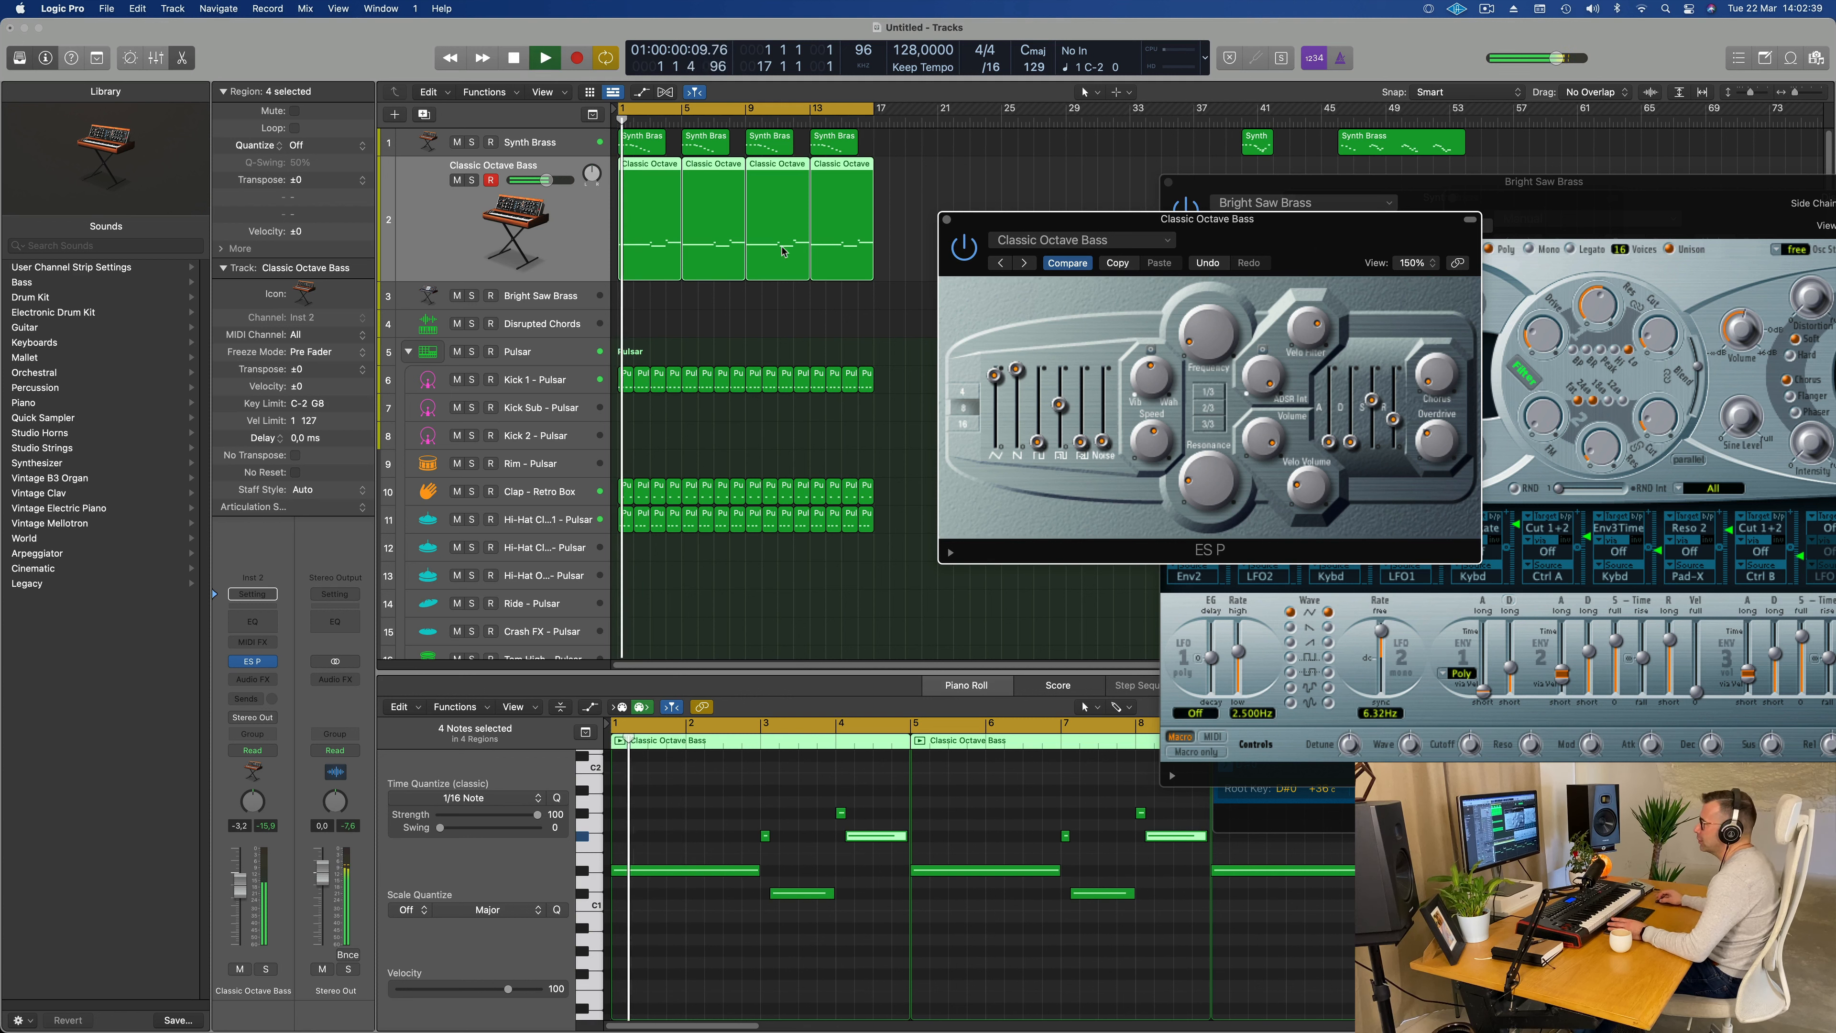
# Step: Insert a stereo Compressor from the Dynamics effects on the Classic Octave Bass track
pyautogui.click(270, 682)
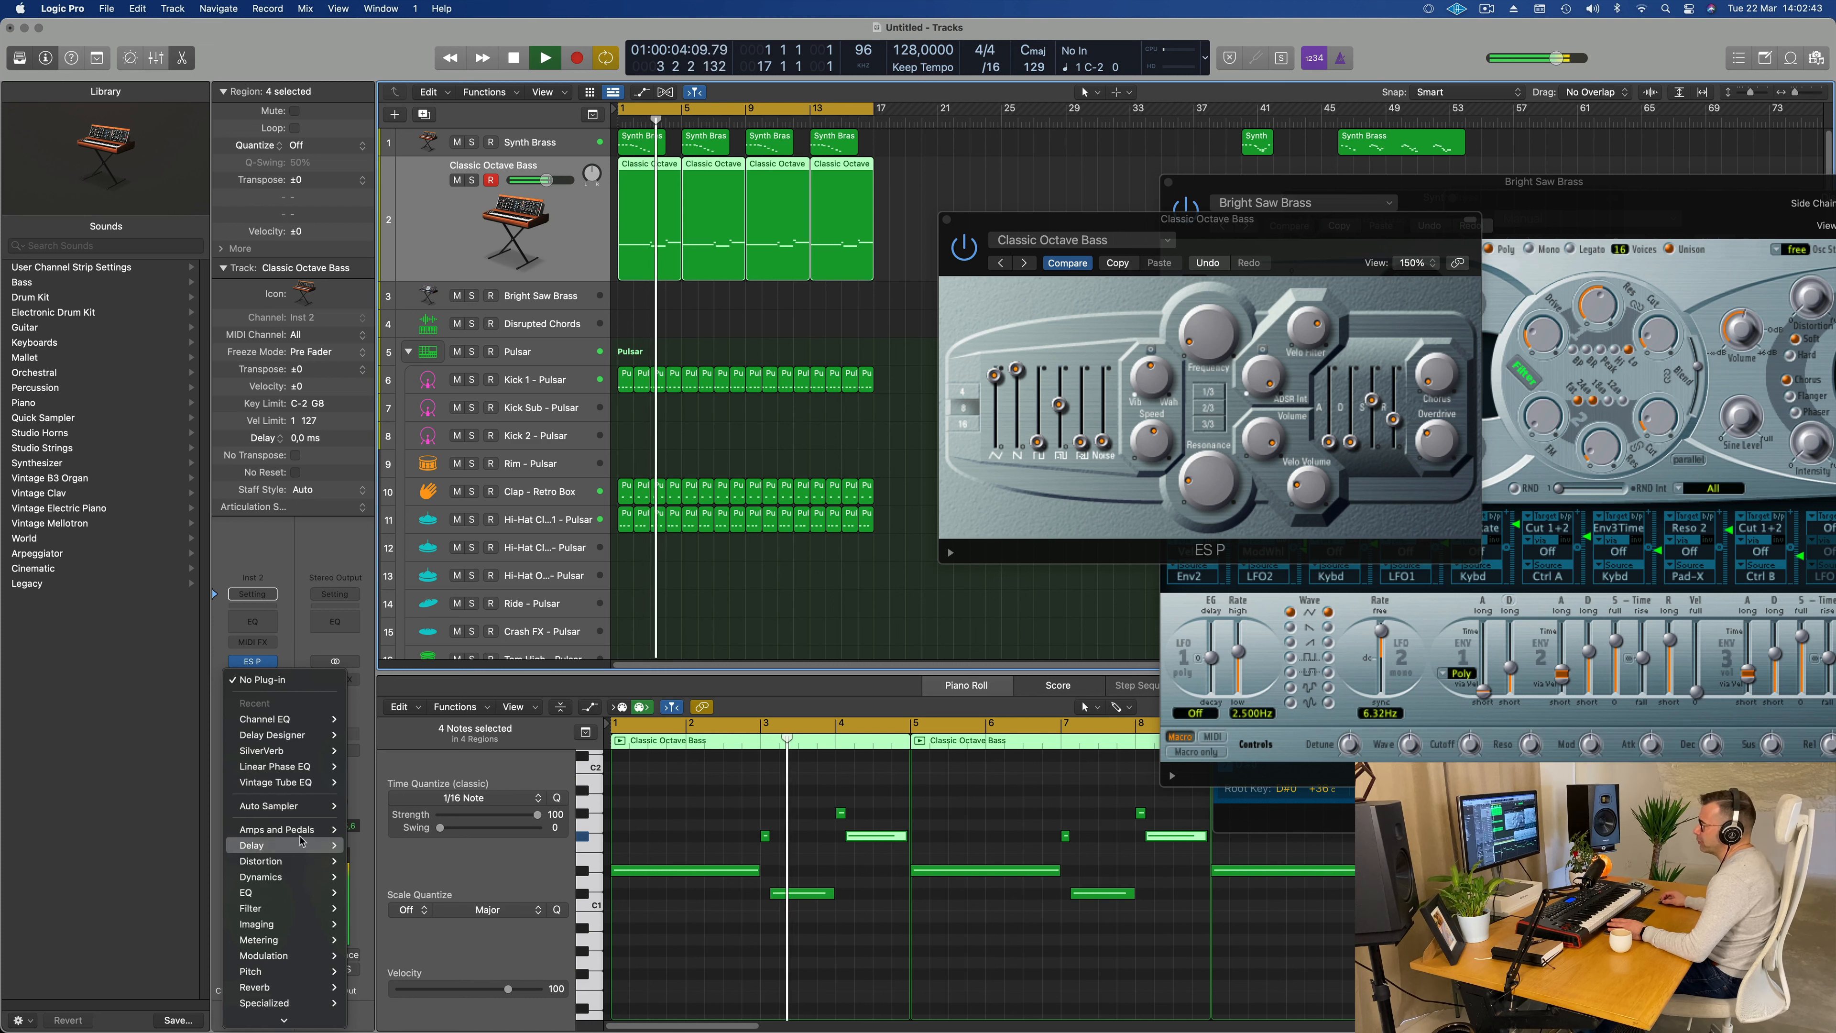
pyautogui.moveTo(314, 877)
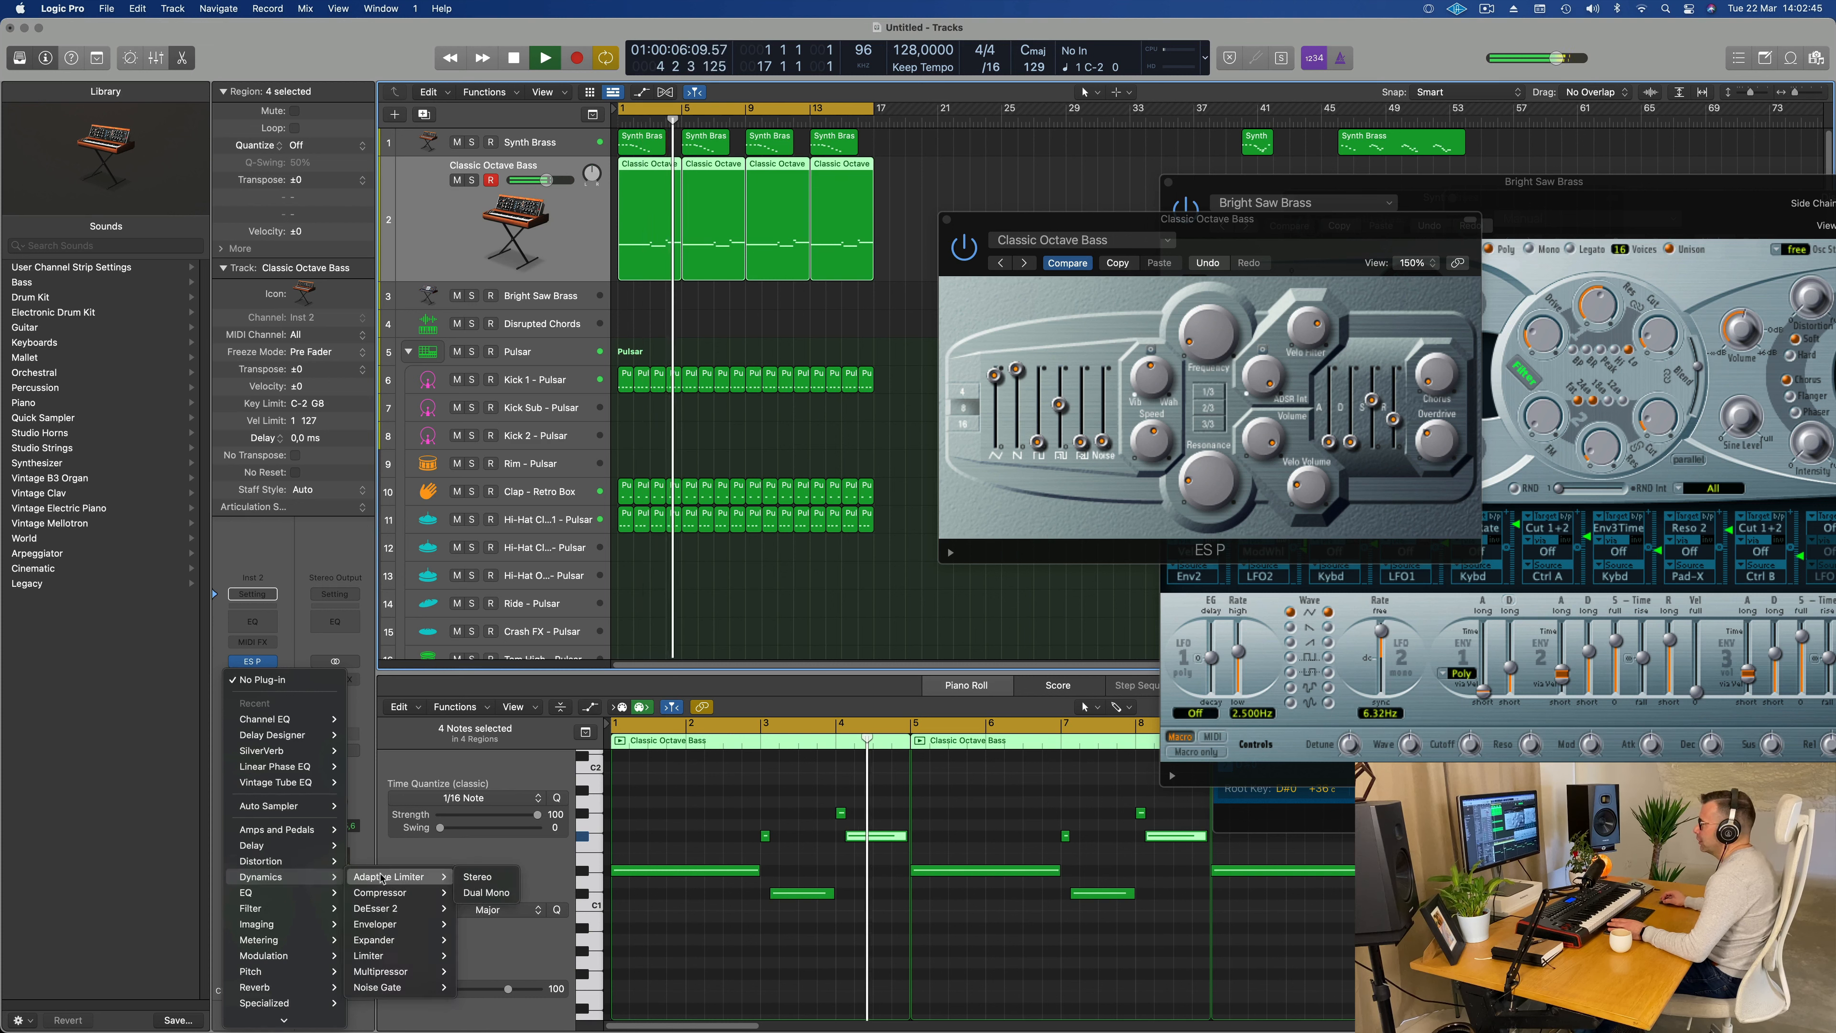
pyautogui.moveTo(411, 895)
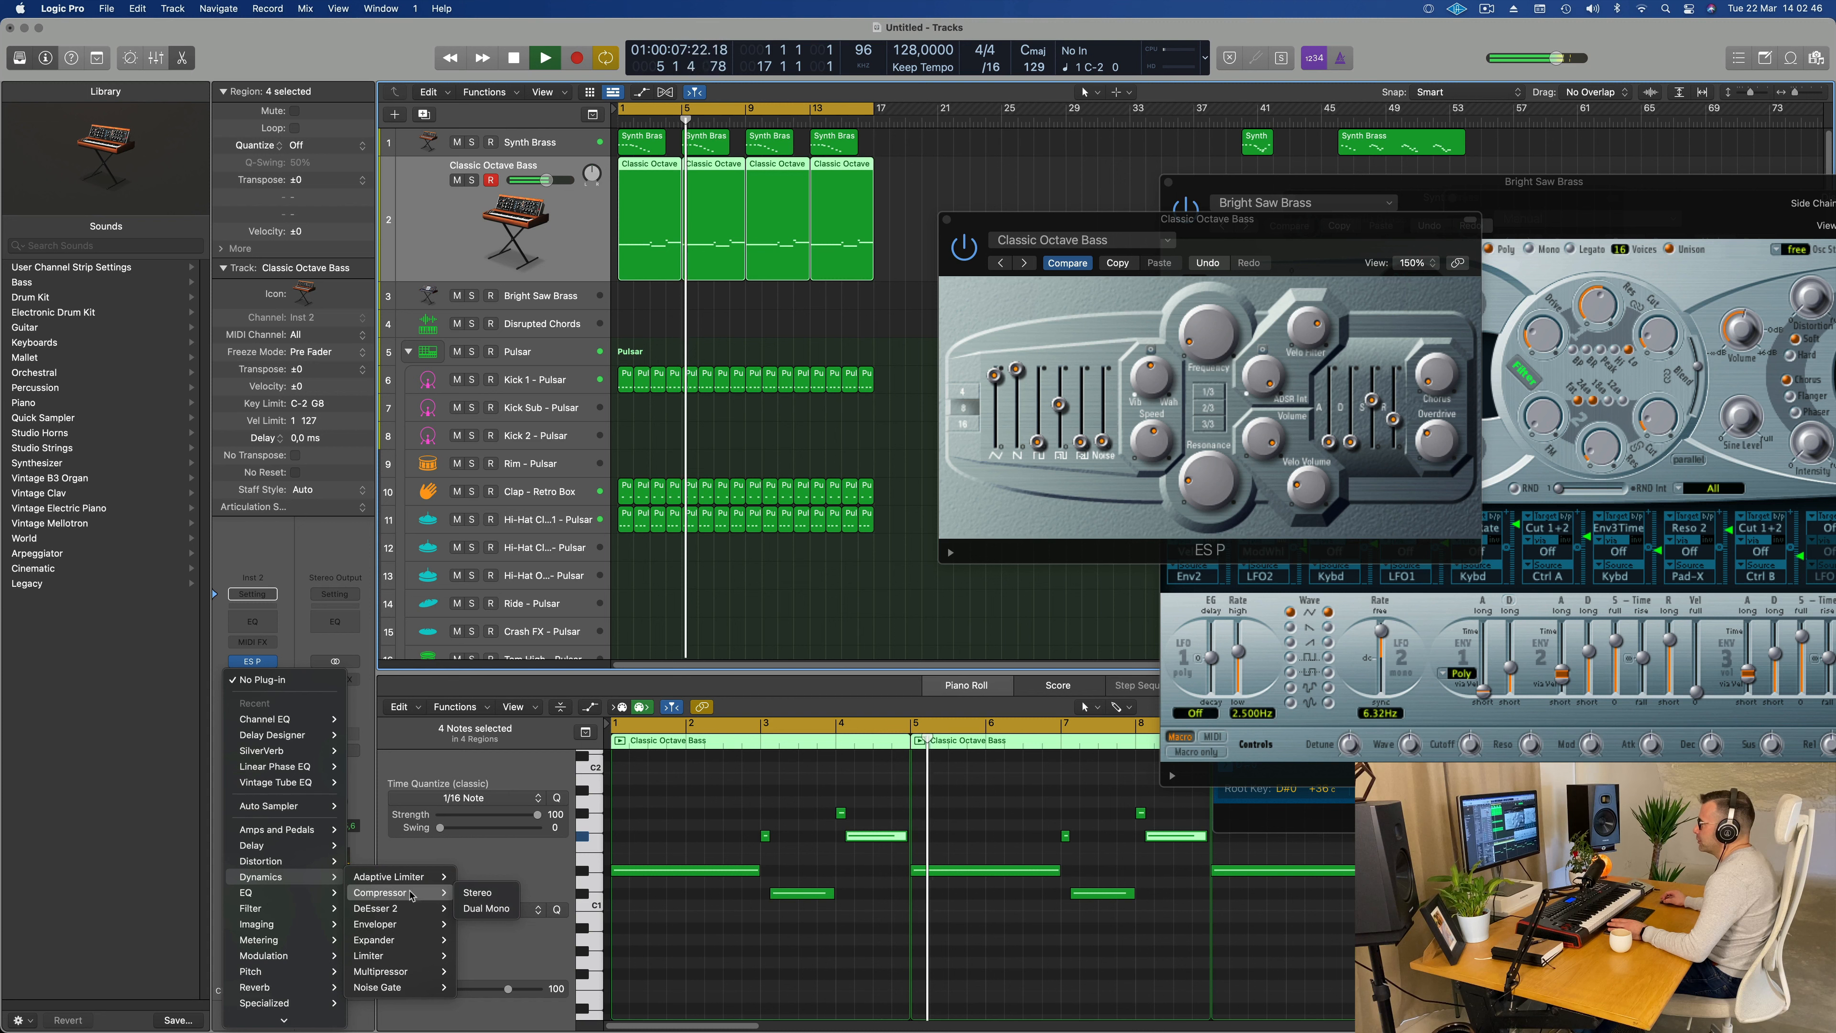
pyautogui.click(477, 892)
pyautogui.moveTo(1048, 251); pyautogui.dragTo(988, 247)
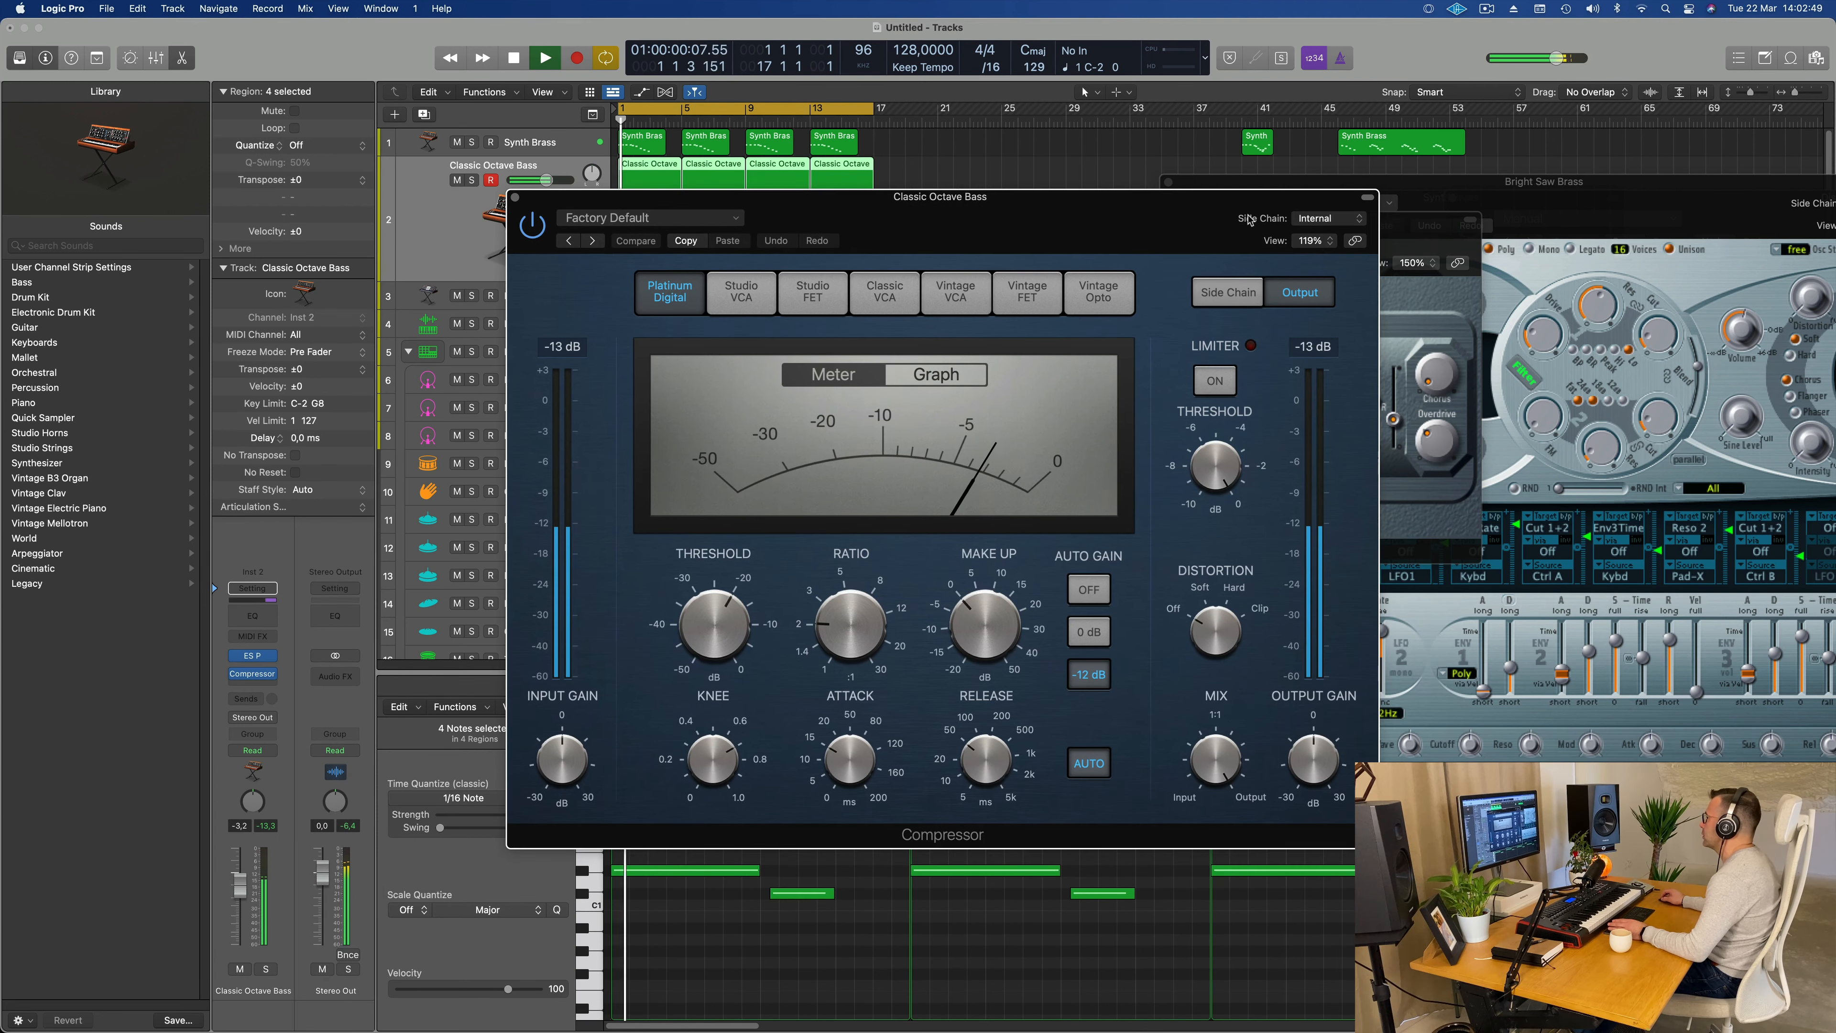
# Step: Set the bass compressor's side chain source to the Kick 1 - Pulsar instrument (Inst 5)
pyautogui.click(1314, 220)
pyautogui.moveTo(1323, 259)
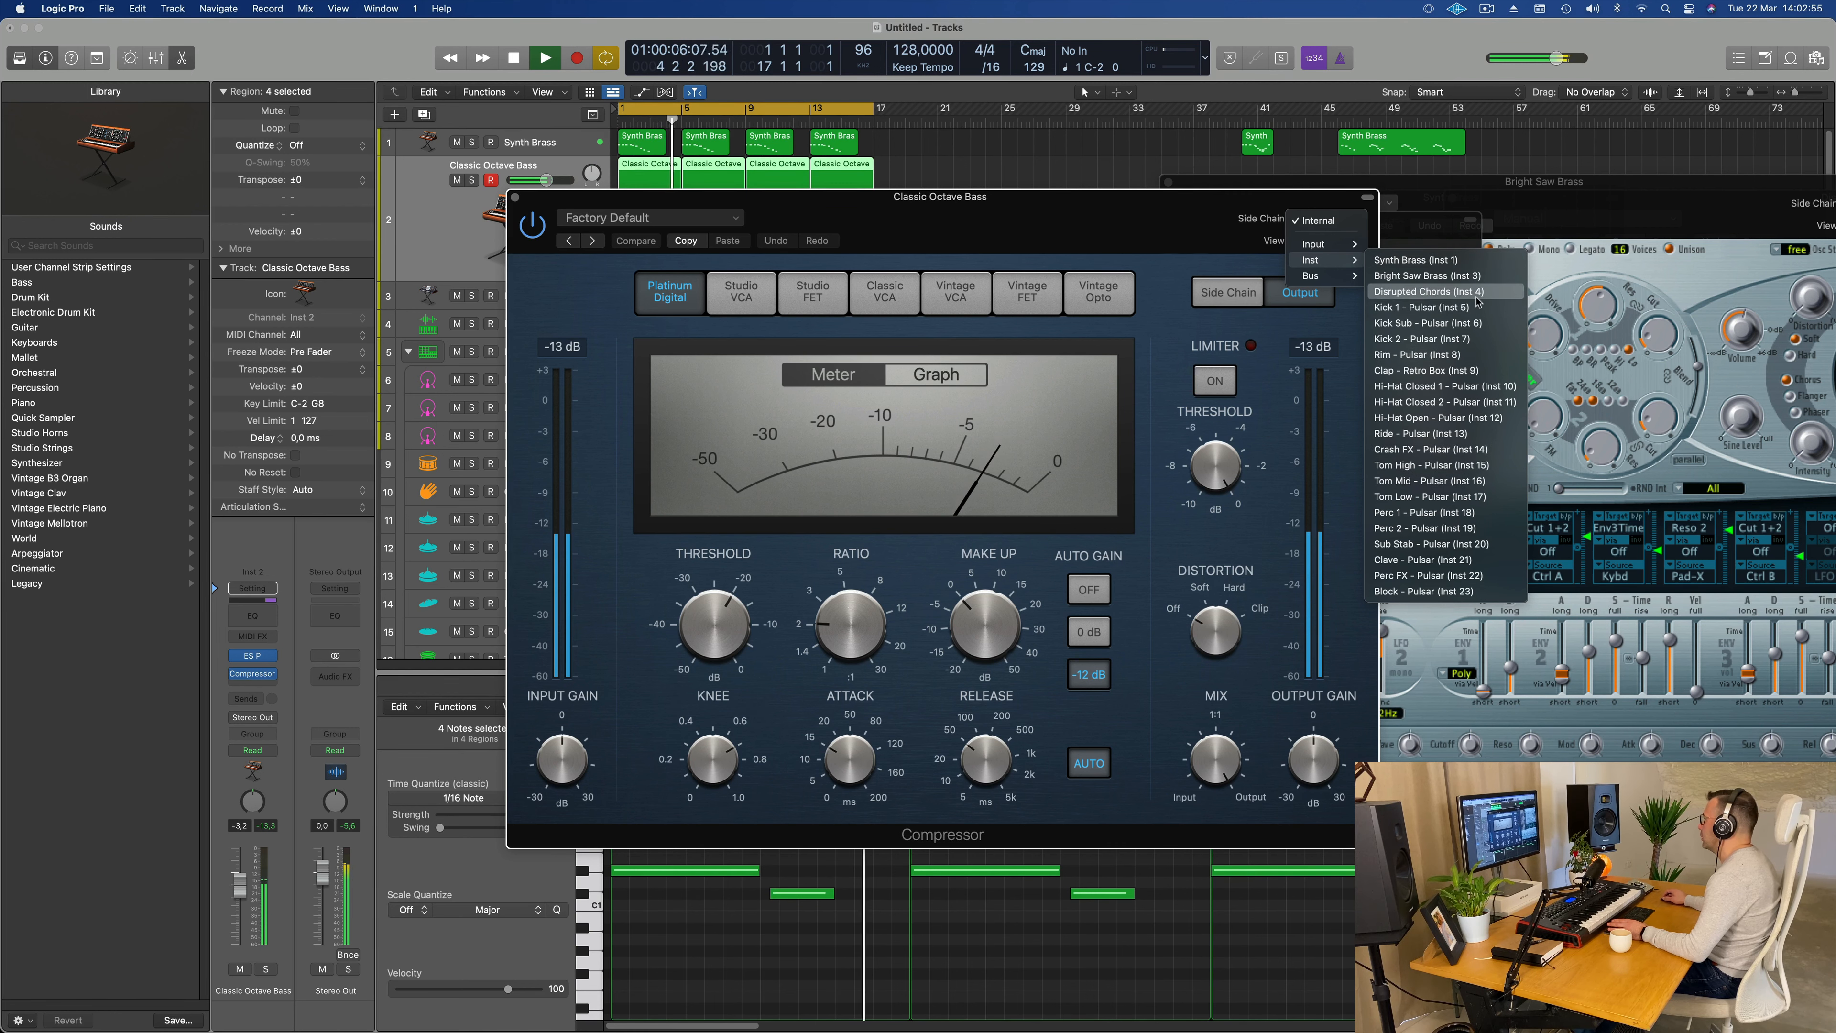
pyautogui.click(1445, 306)
pyautogui.moveTo(1070, 193); pyautogui.dragTo(1178, 196)
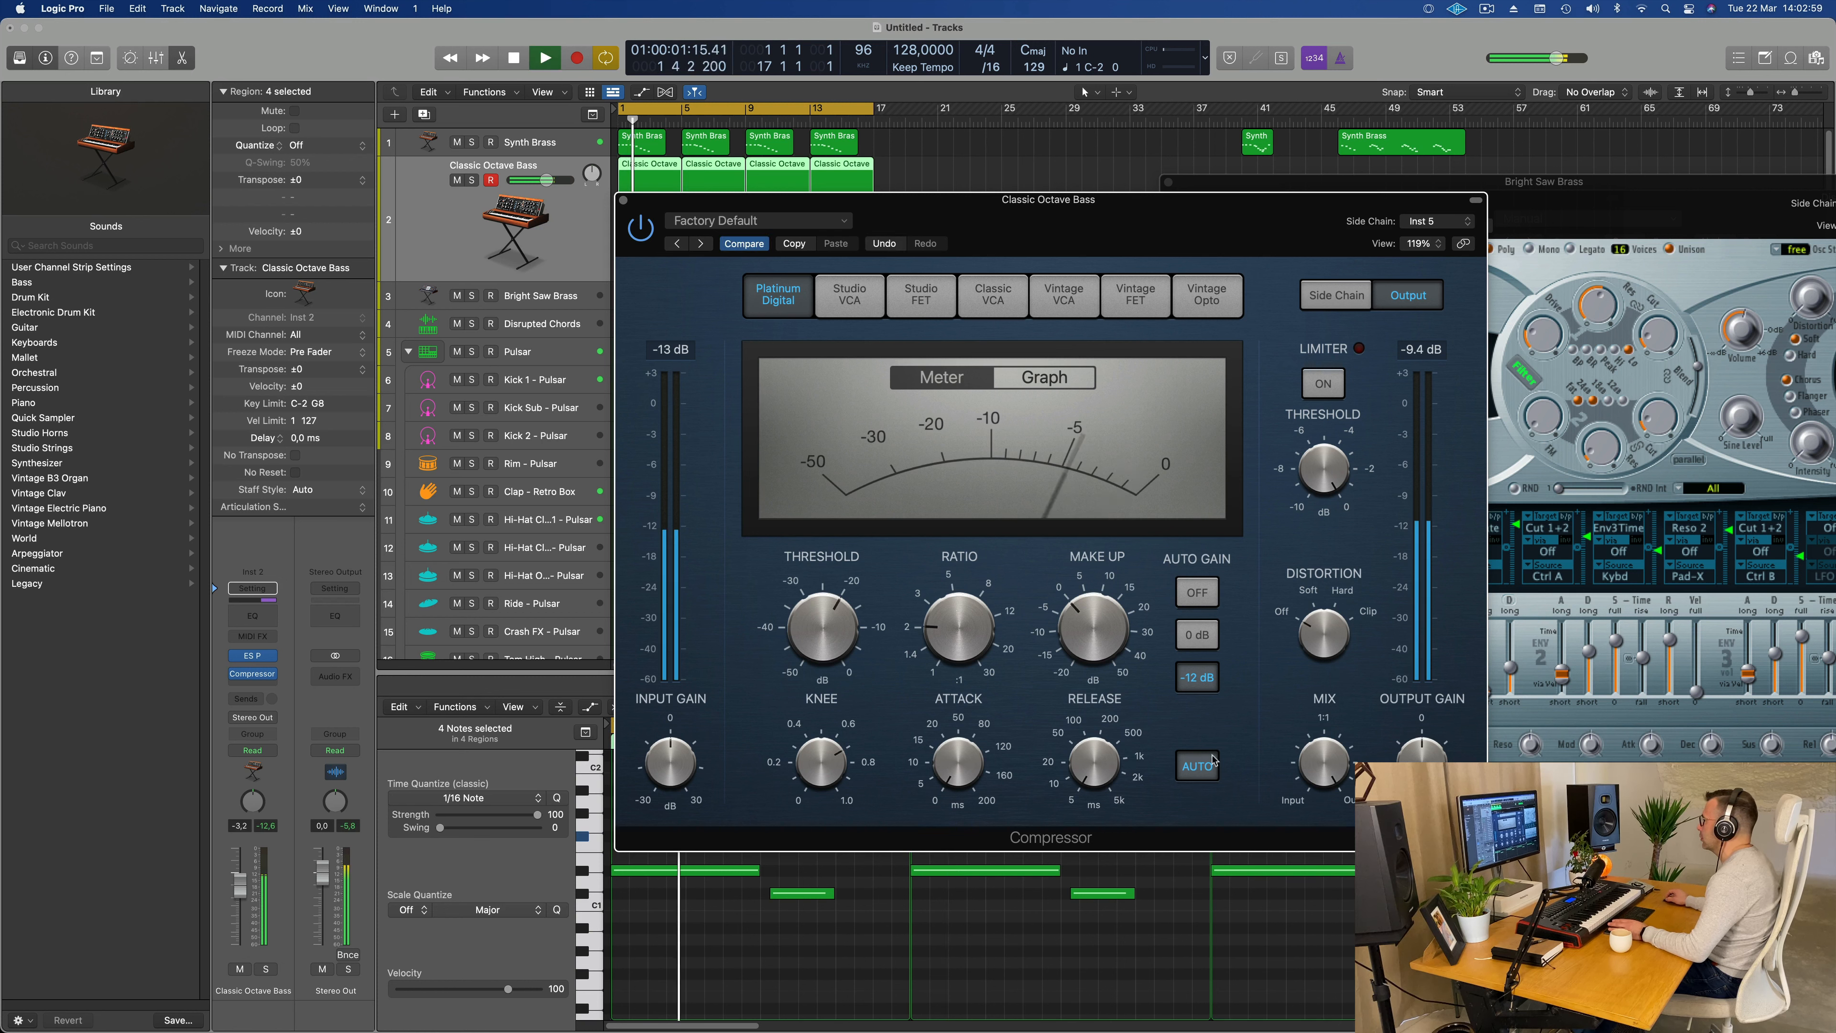
# Step: Turn off the compressor's automatic release and show its side chain detection and filter settings
pyautogui.click(1197, 766)
pyautogui.moveTo(958, 626); pyautogui.dragTo(837, 645)
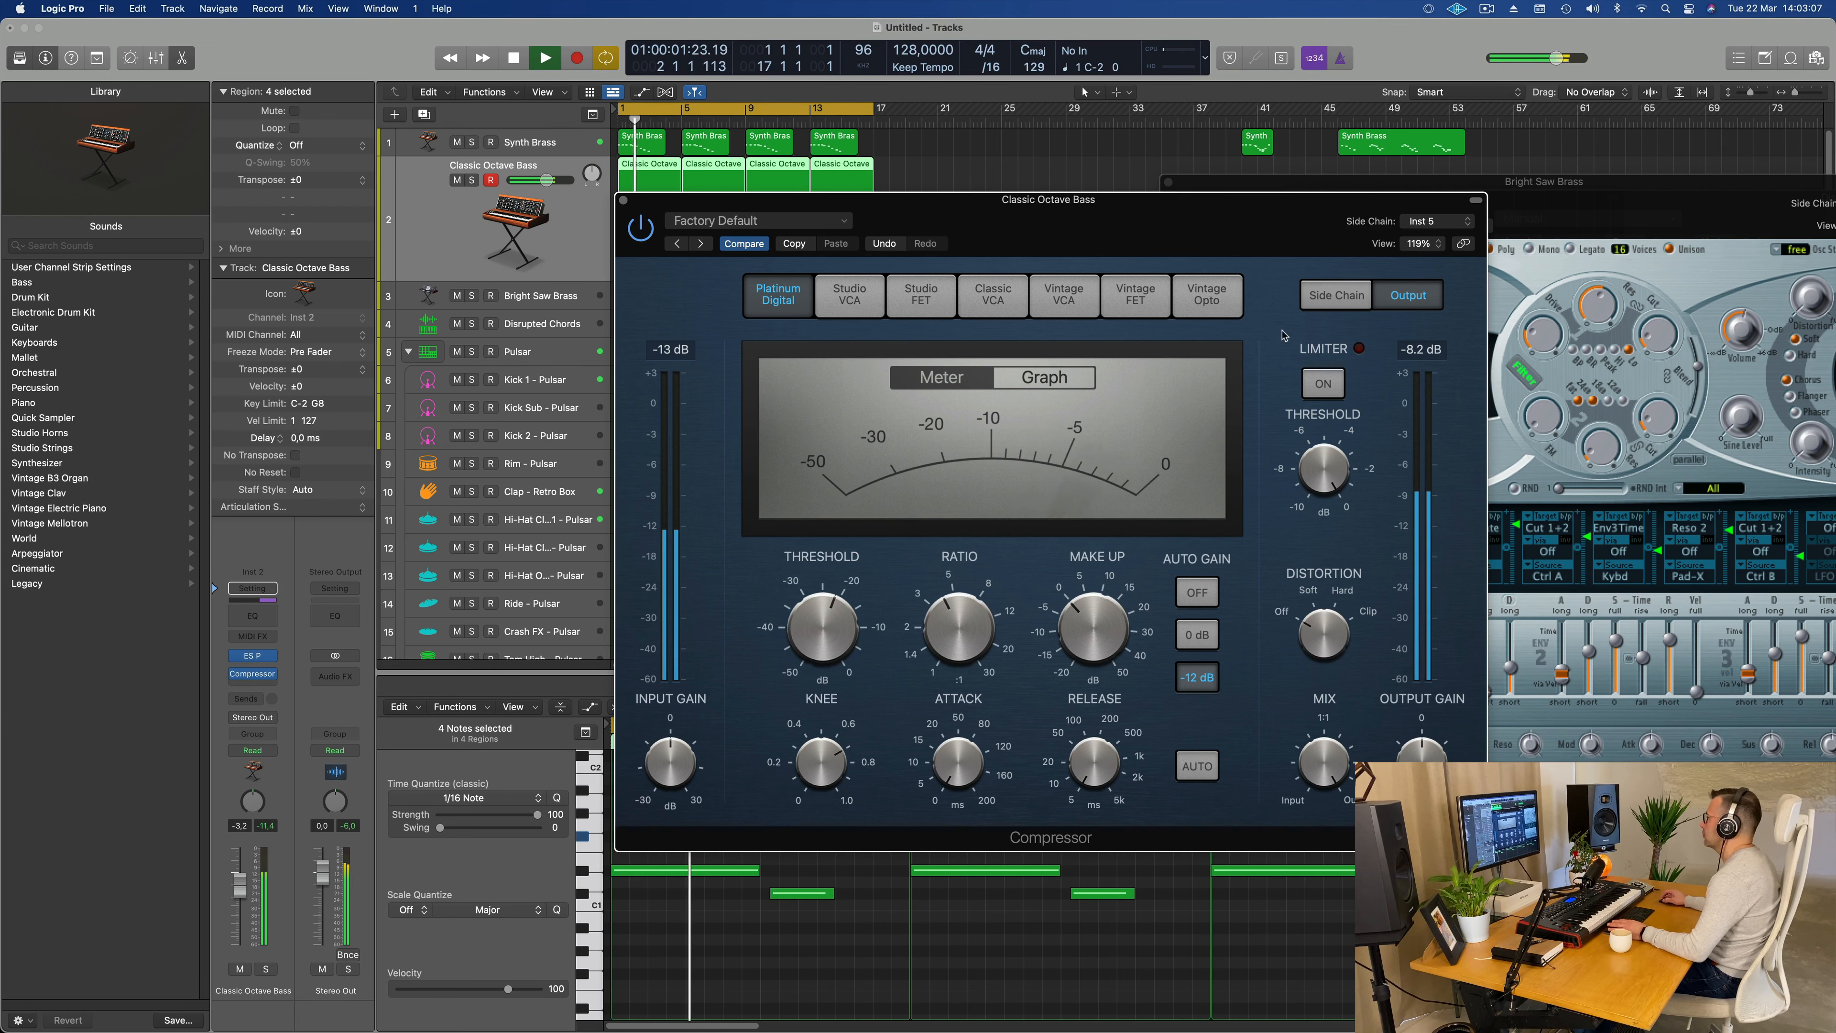
pyautogui.click(1337, 303)
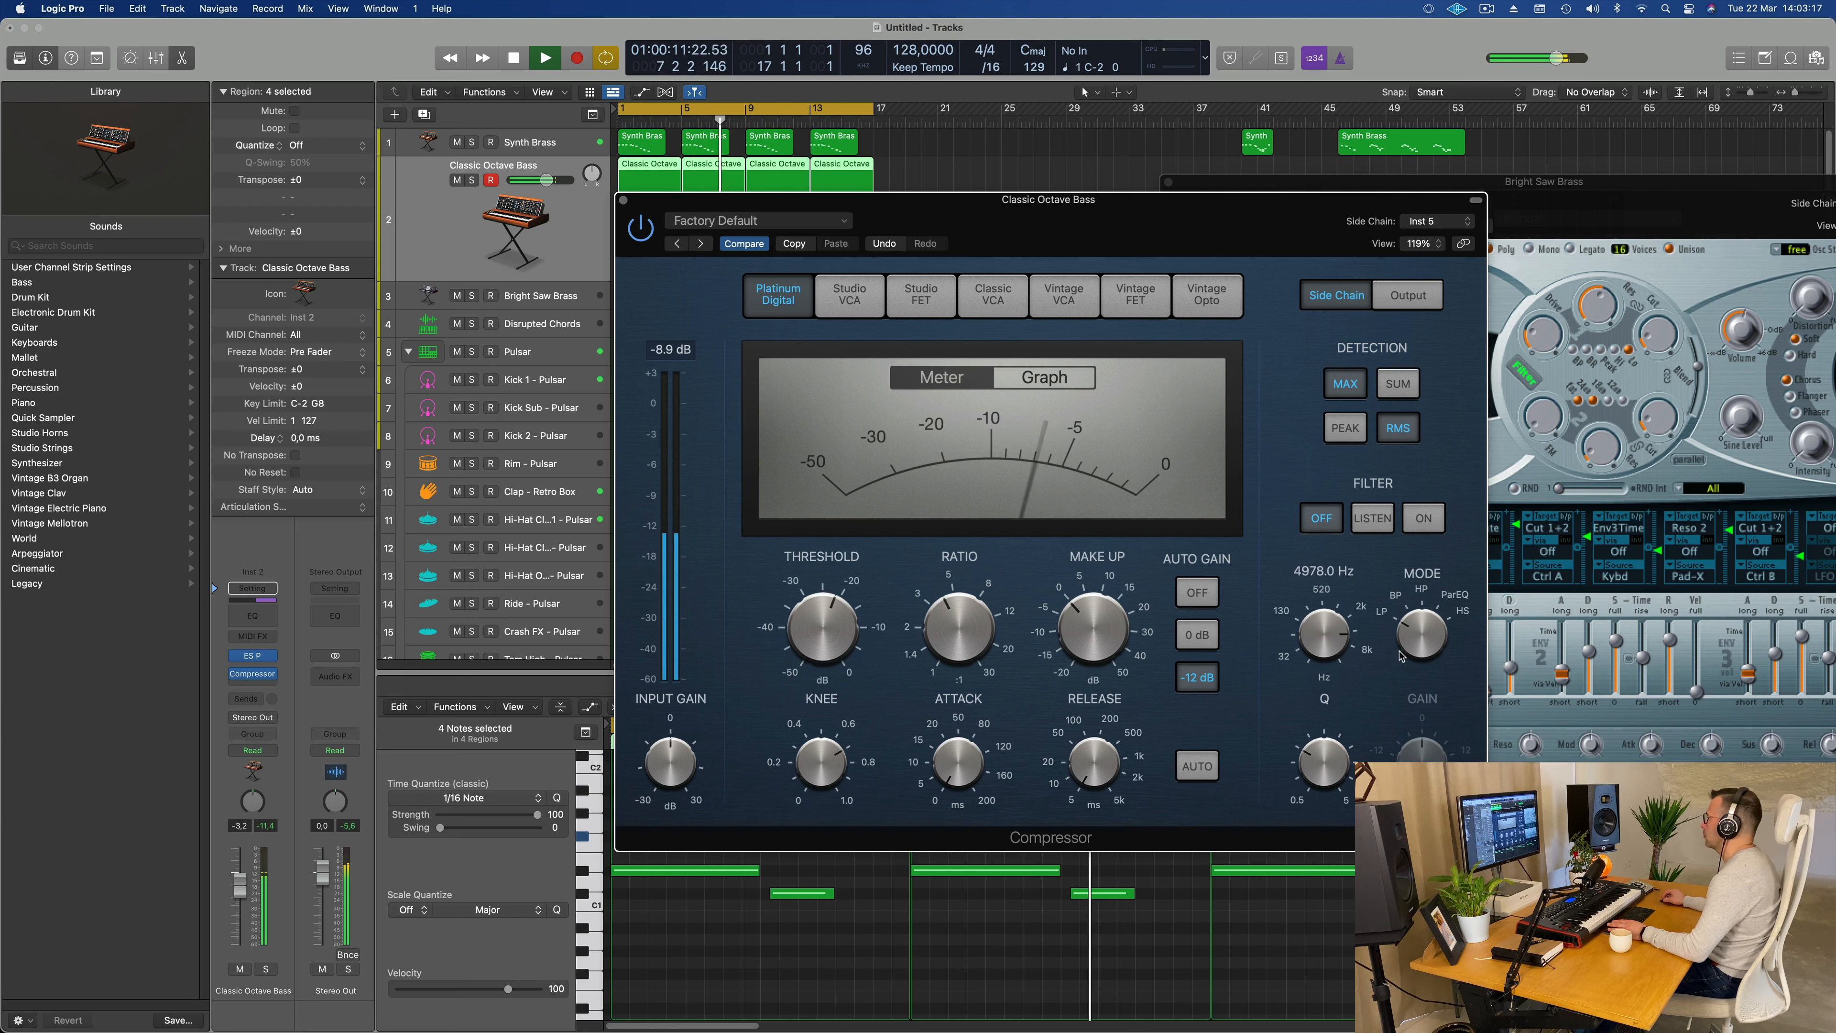
pyautogui.moveTo(1329, 653); pyautogui.dragTo(1324, 660)
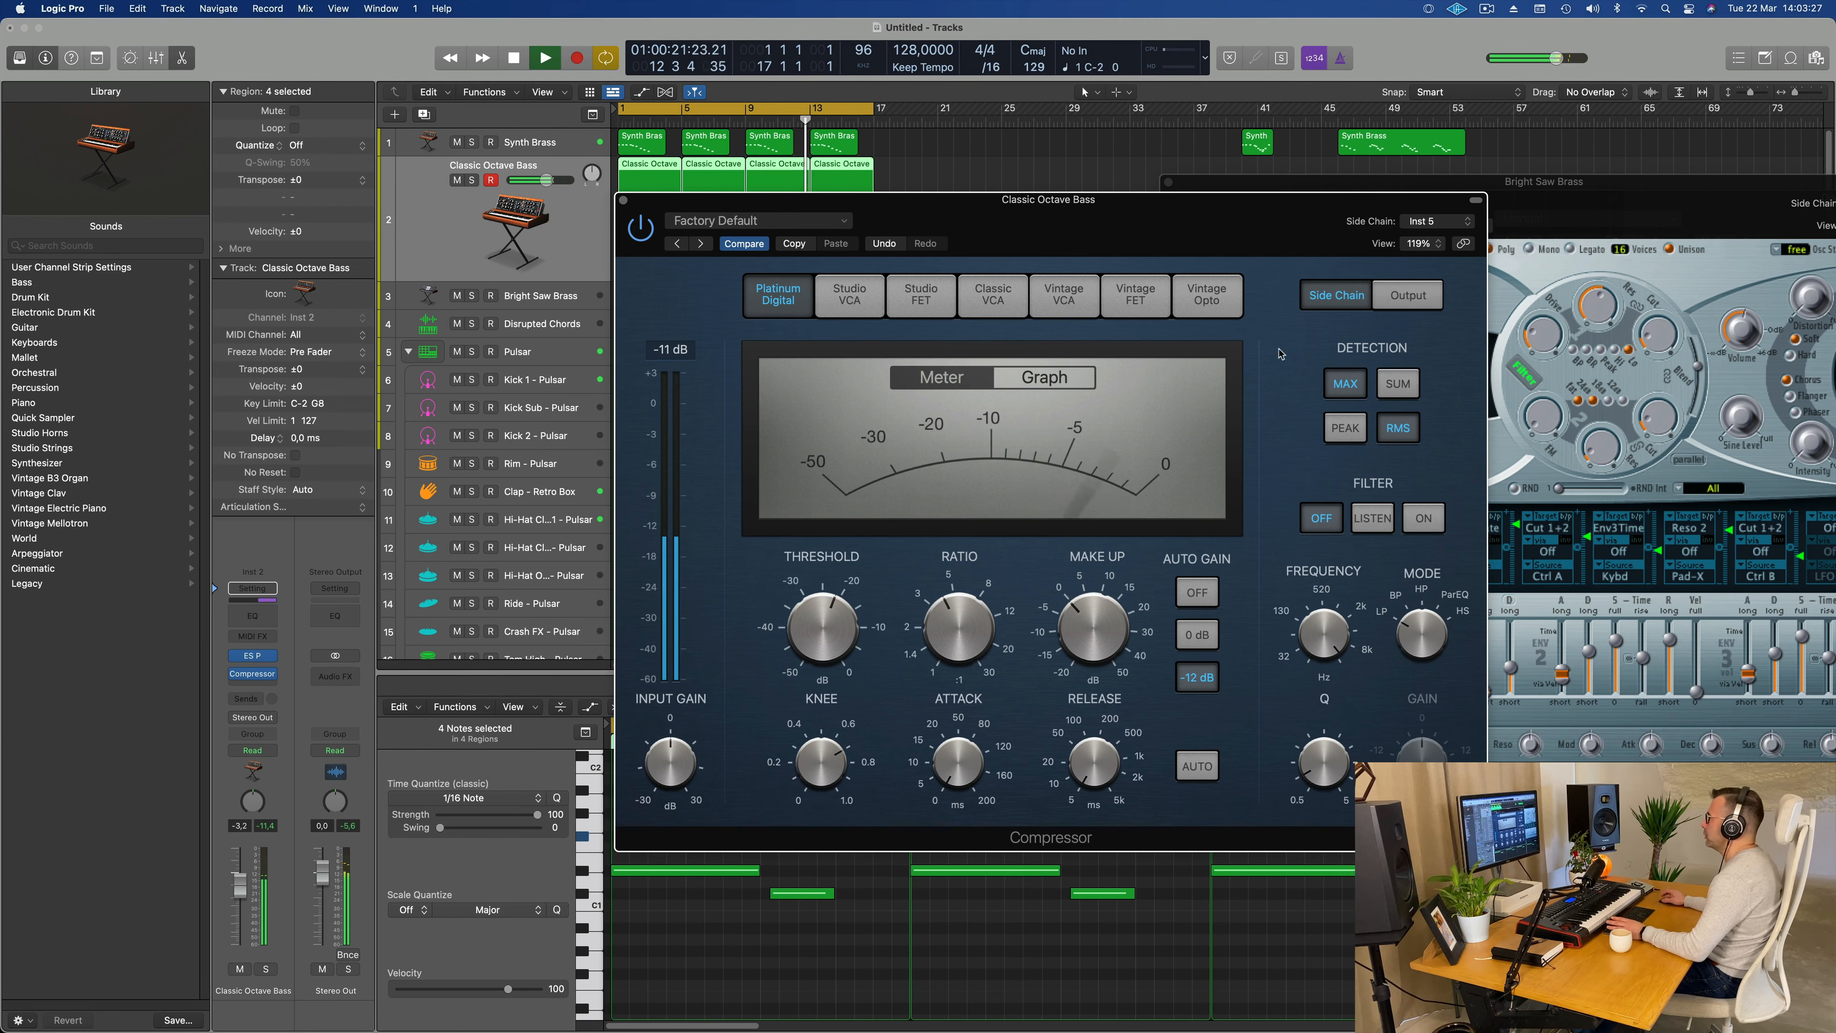
pyautogui.moveTo(1075, 221); pyautogui.dragTo(1097, 217)
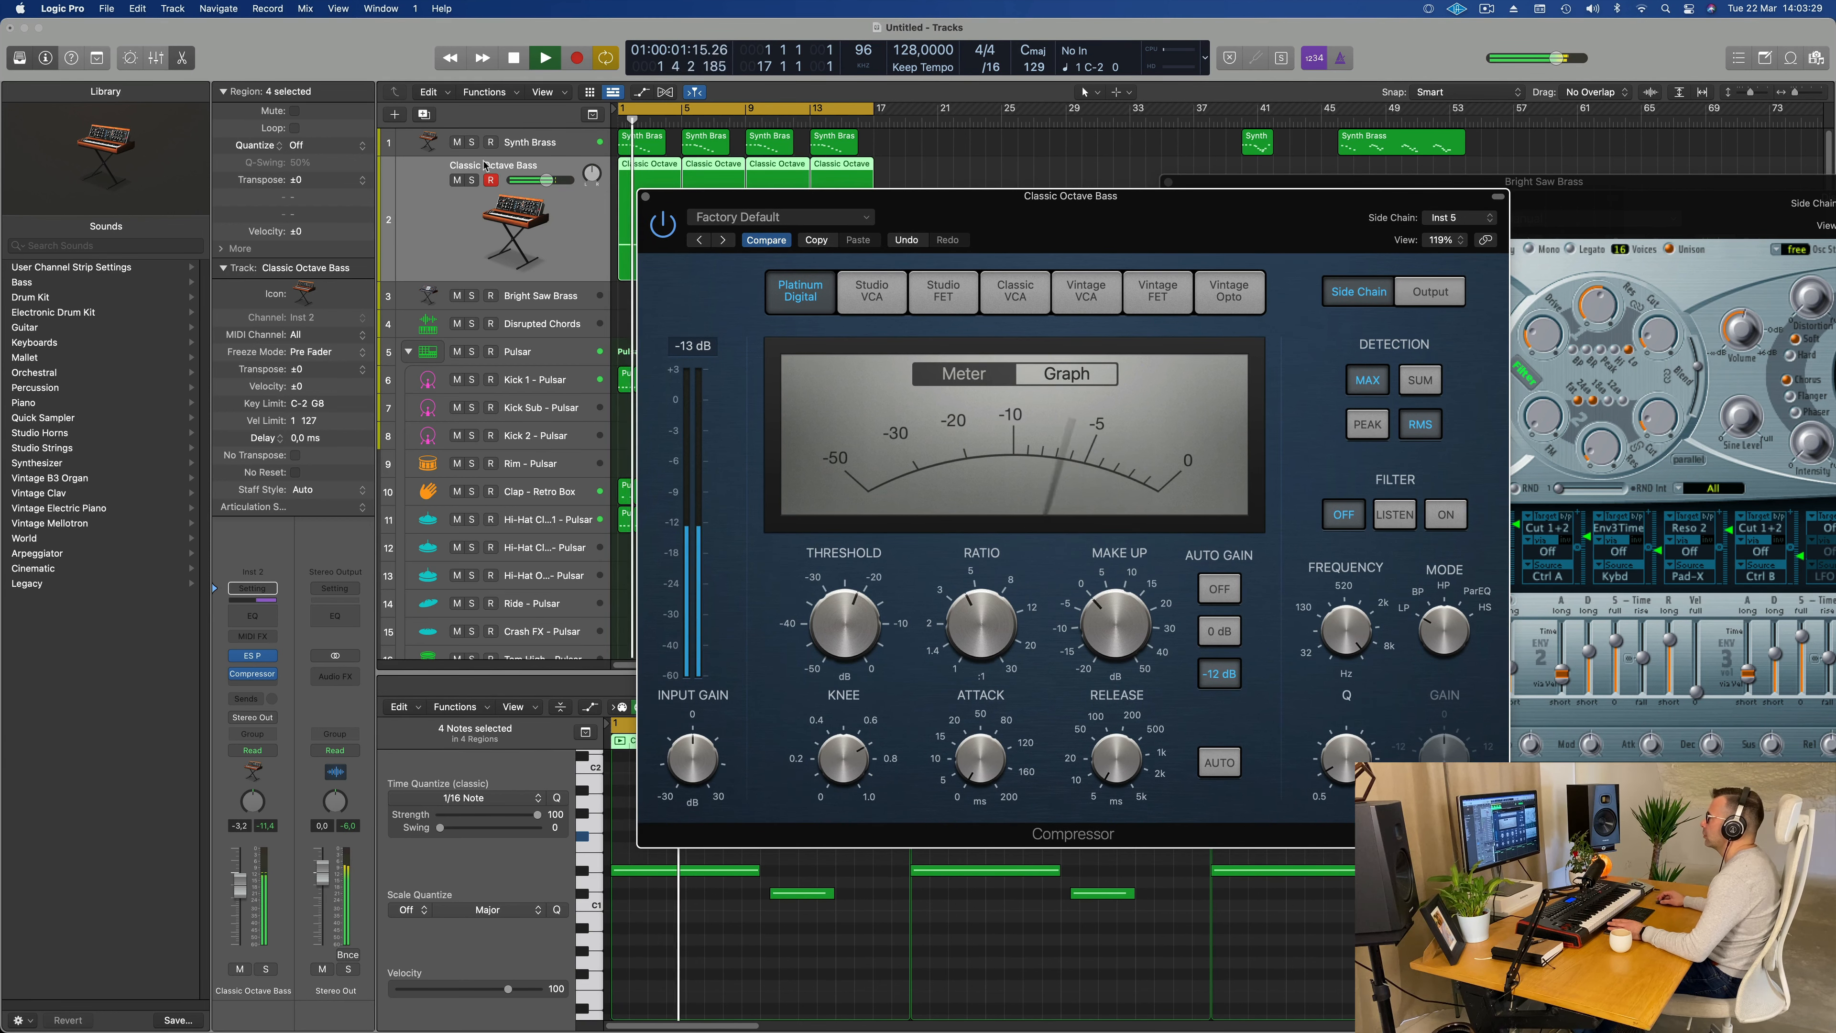
# Step: Solo the Classic Octave Bass track to hear the side-chained compression, and unsolo it again
pyautogui.click(470, 182)
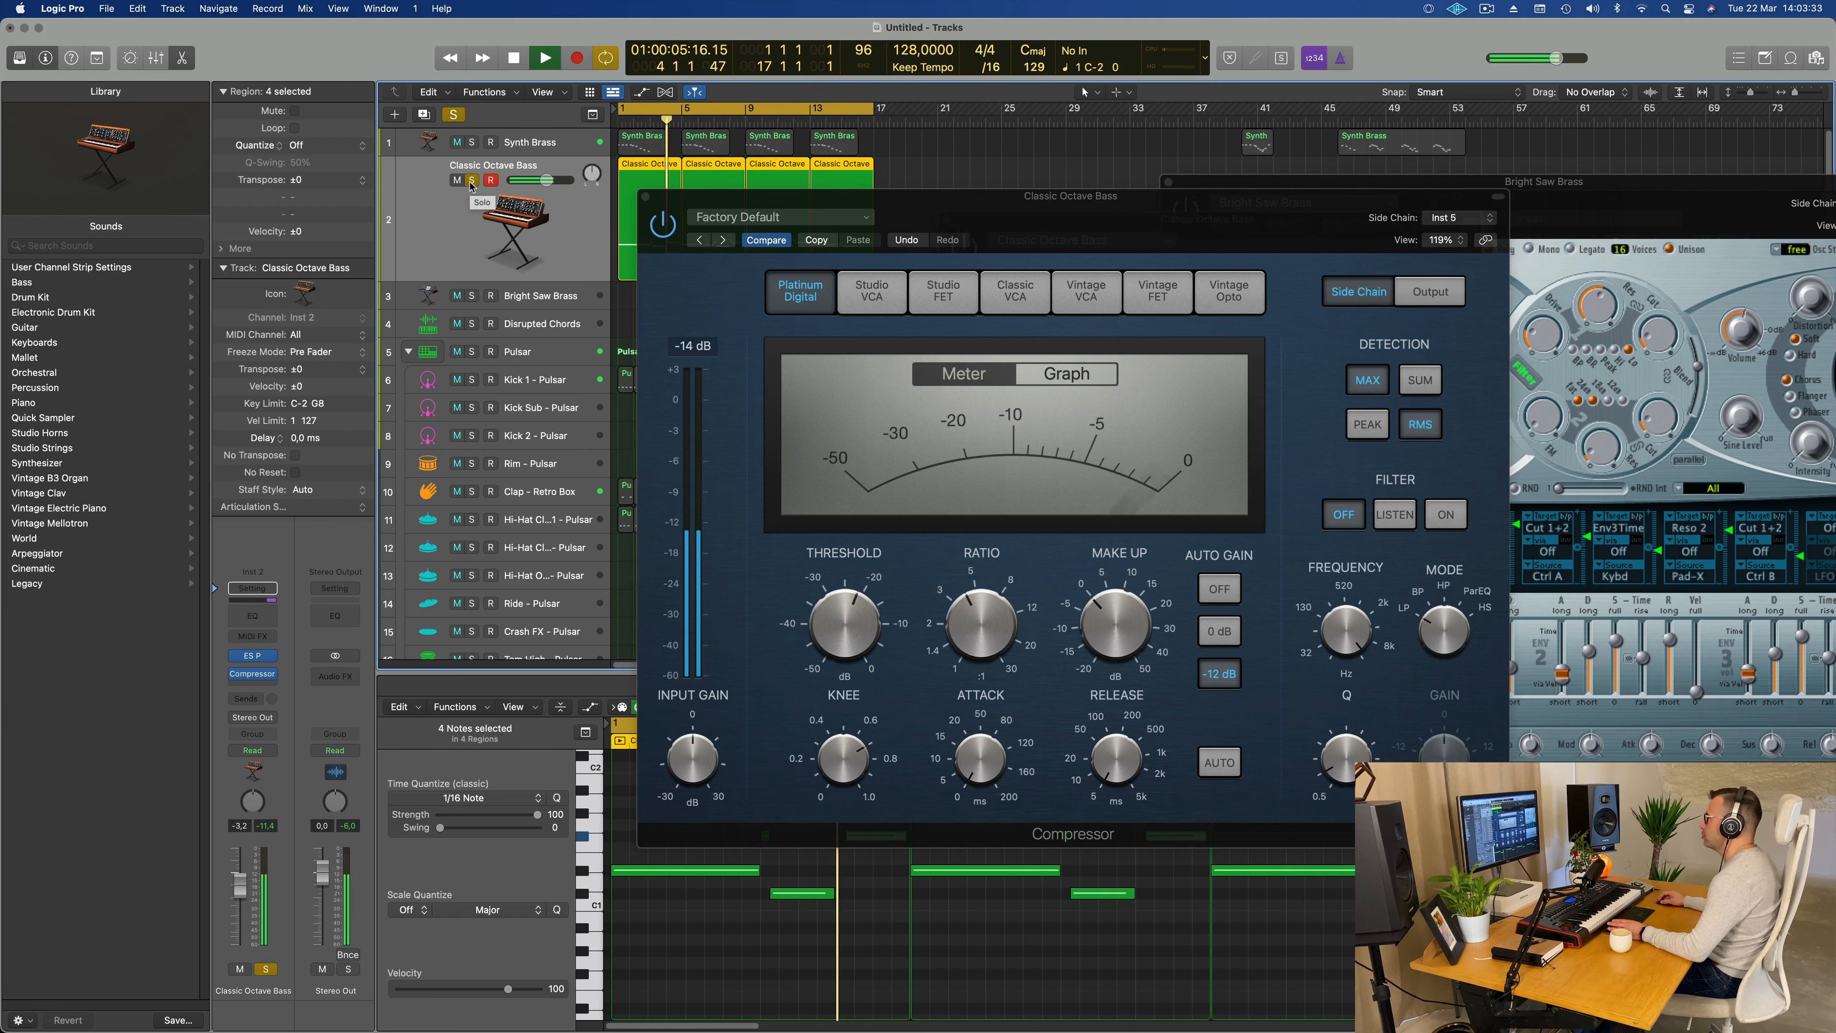
pyautogui.click(471, 182)
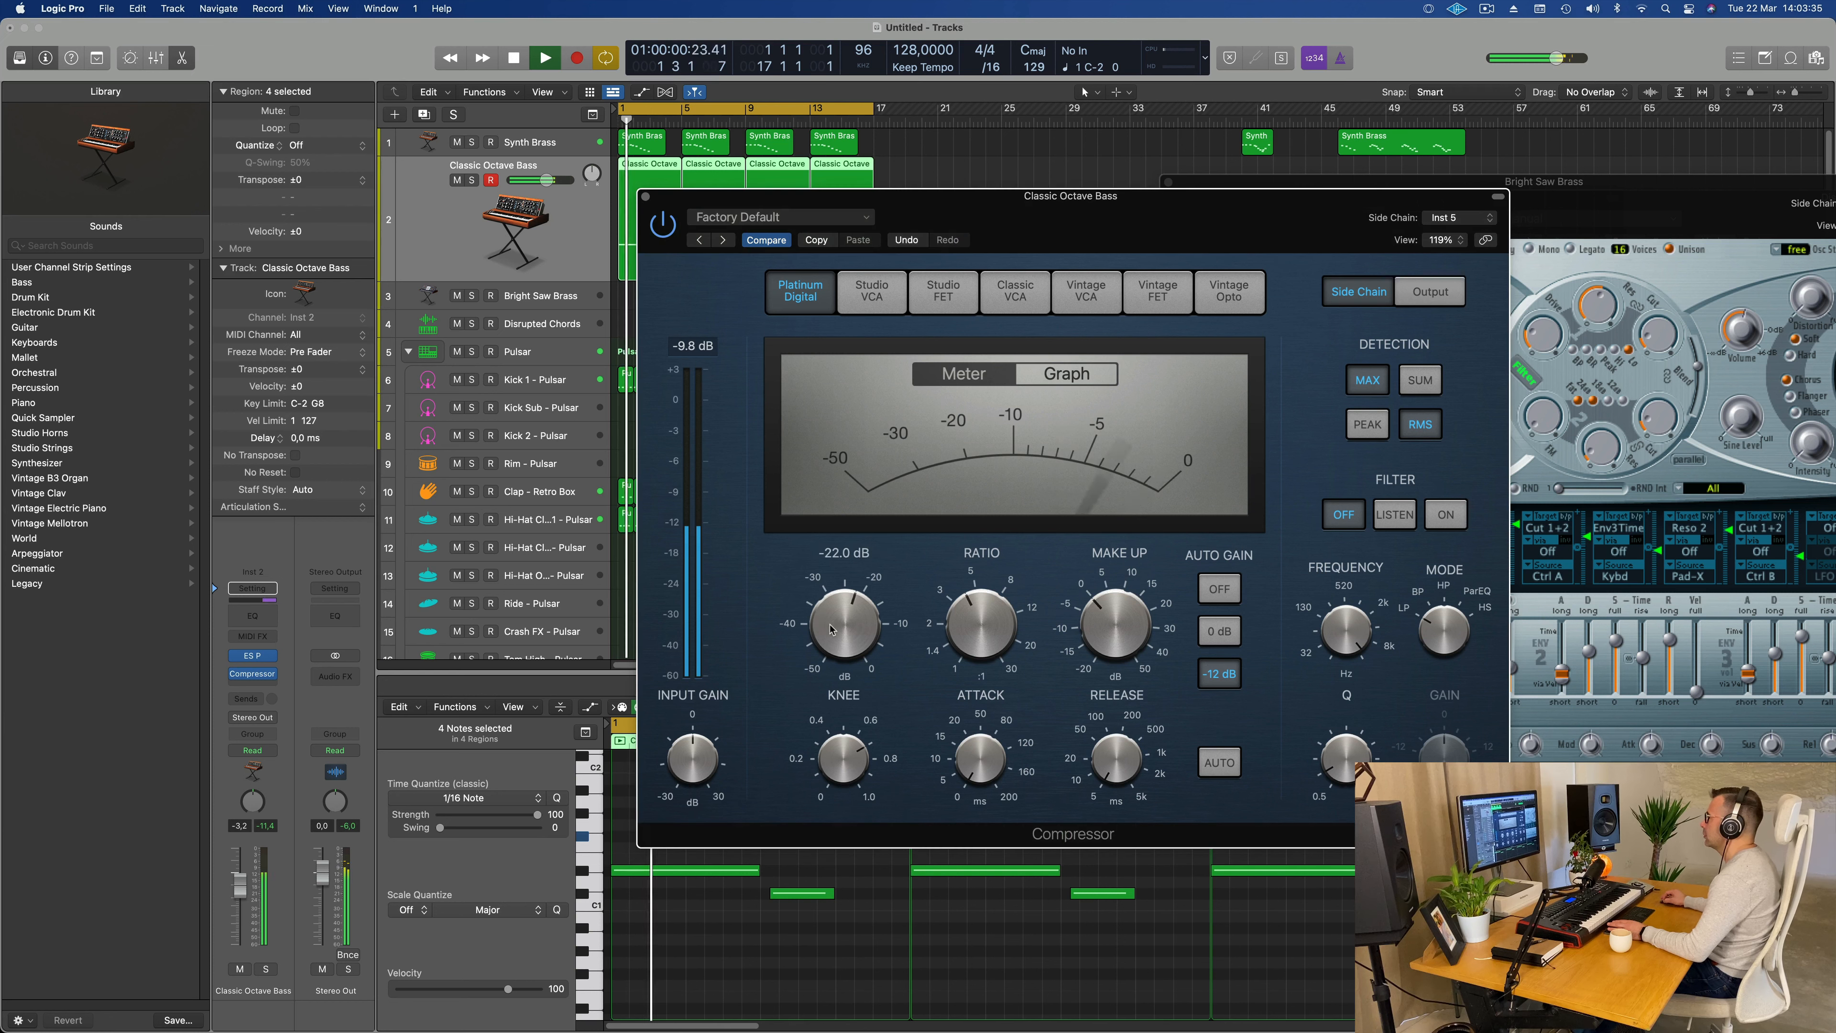
pyautogui.press('space')
pyautogui.press('space')
# Step: Close the compressor window and lower the Classic Octave Bass track volume to -4.7 dB while the loop plays
pyautogui.click(646, 196)
pyautogui.press('space')
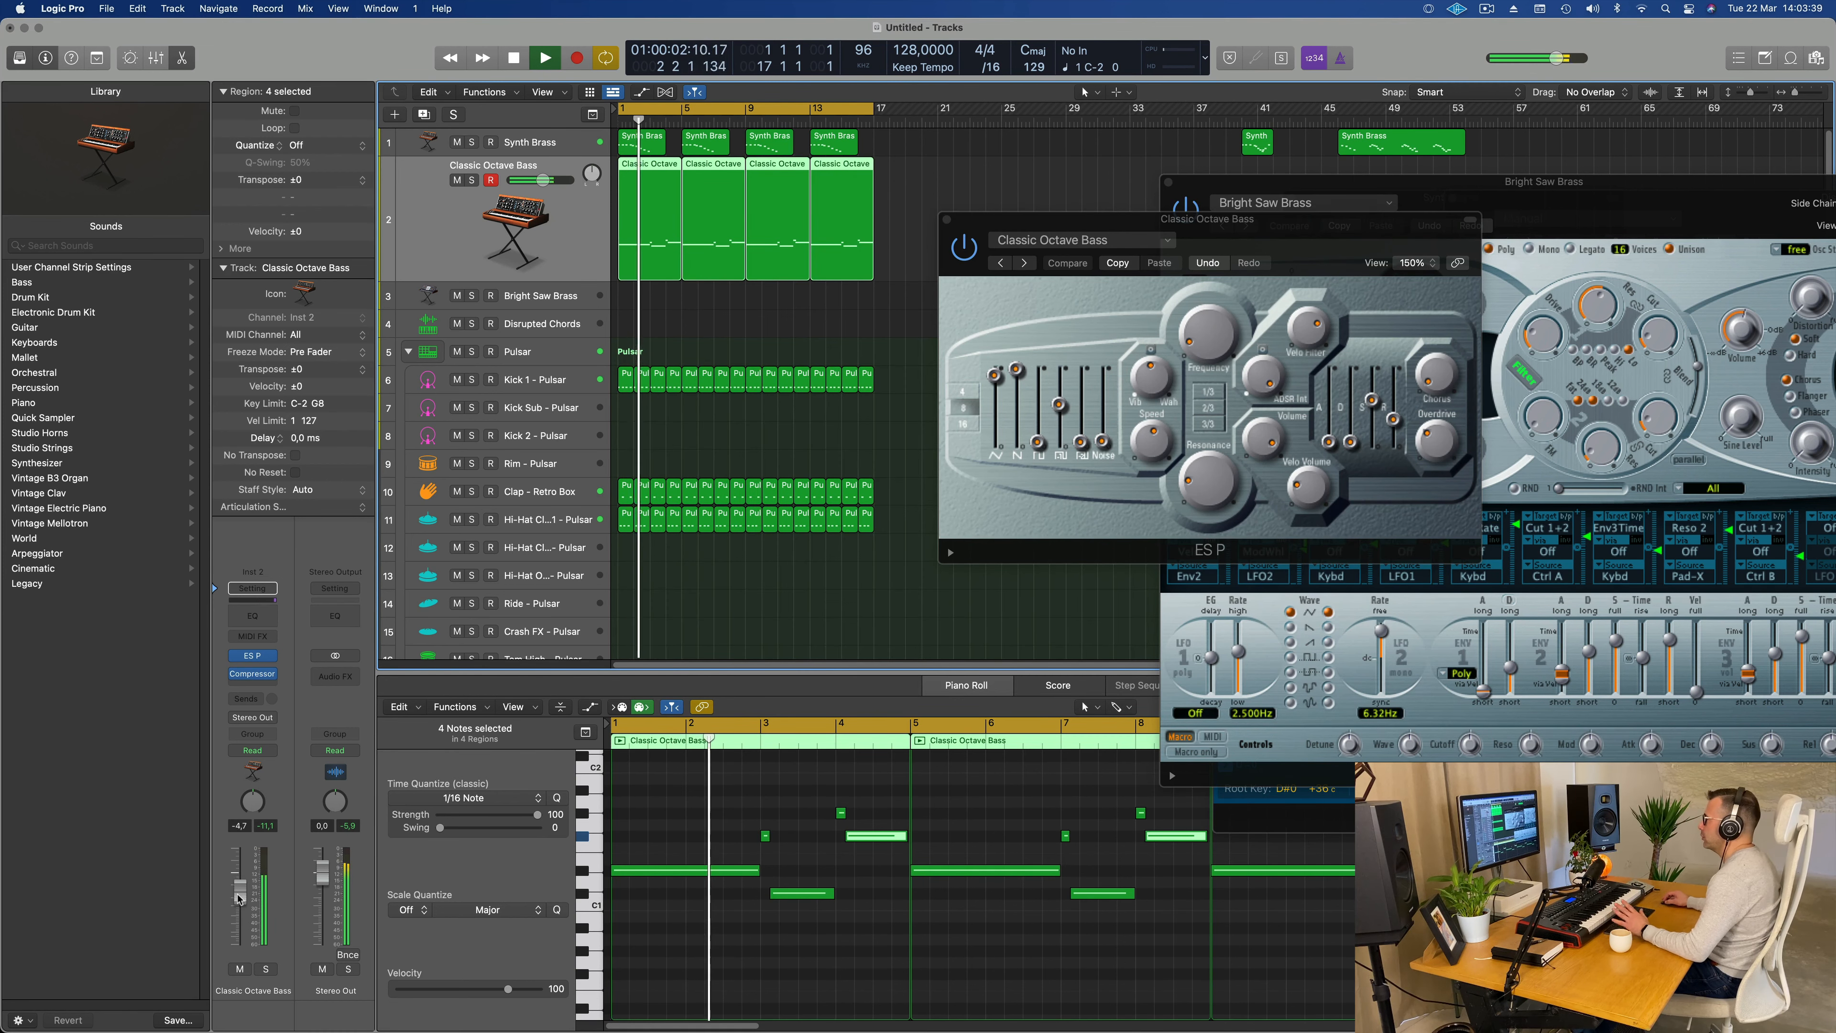
pyautogui.press('space')
pyautogui.press('space')
# Step: Select the Synth Brass track and lower its volume to -16.6 dB while replaying the loop
pyautogui.click(578, 145)
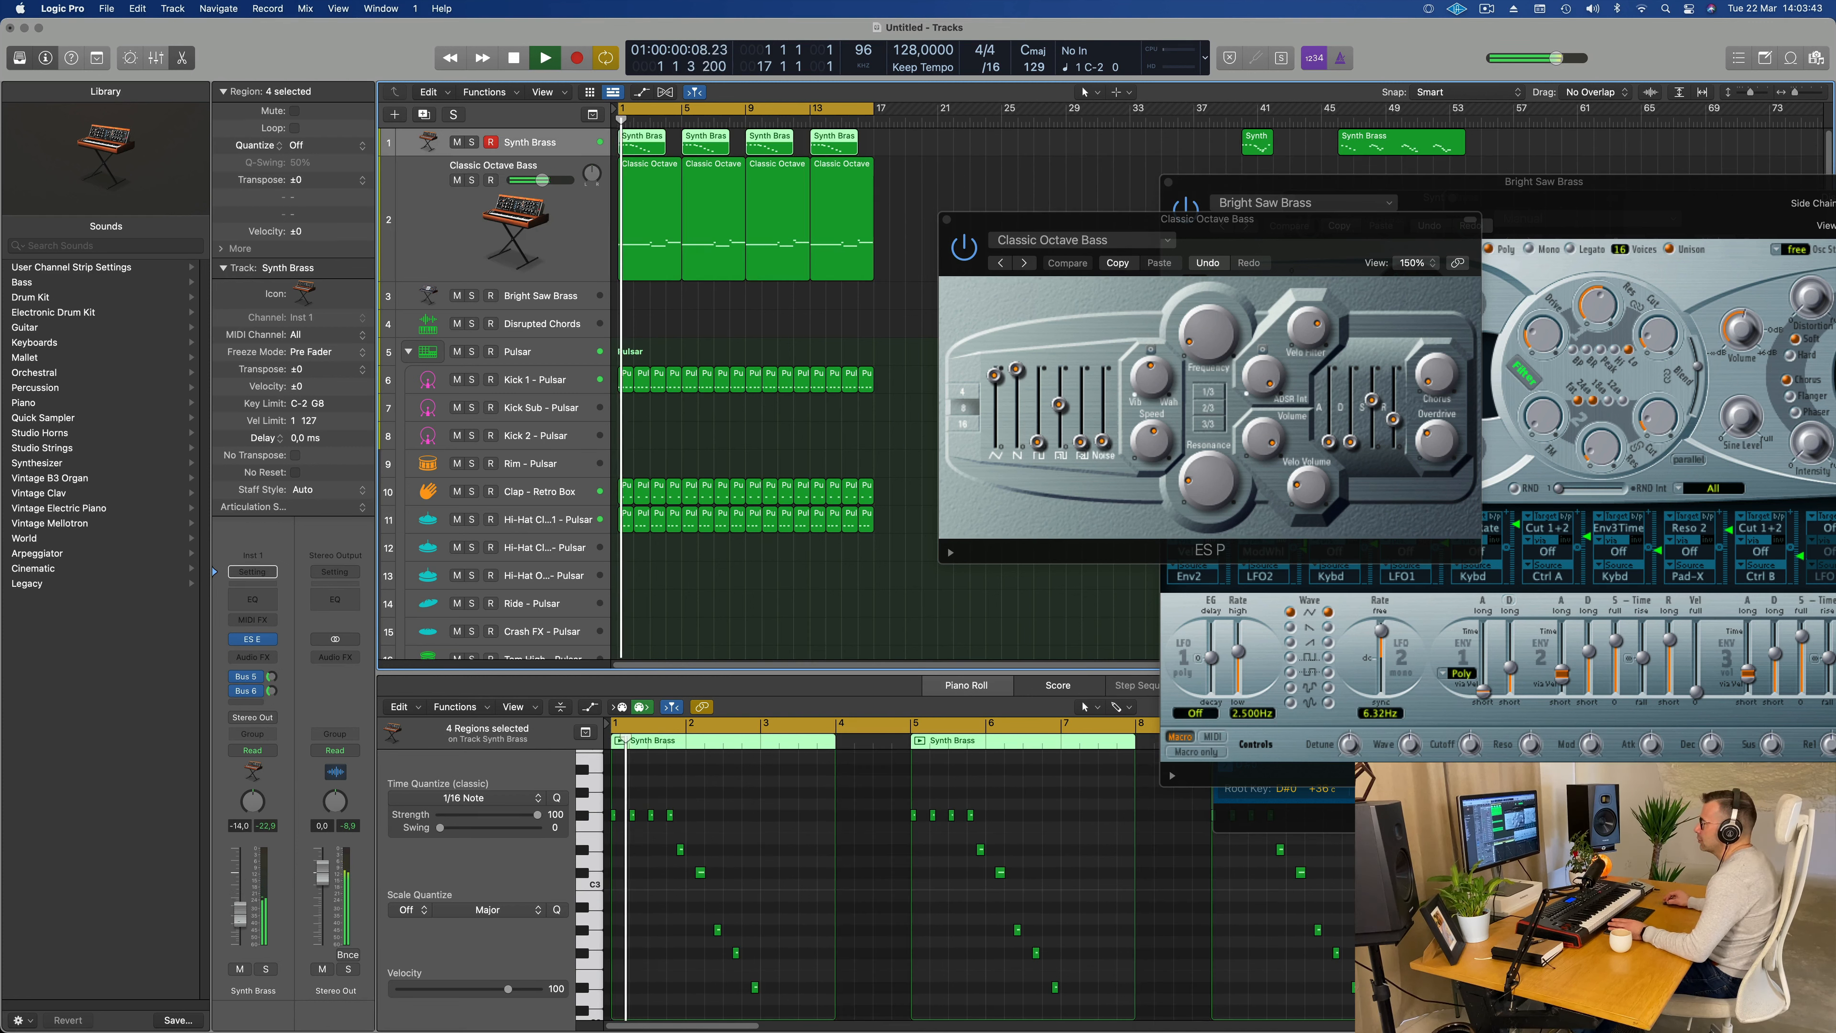
pyautogui.press('space')
pyautogui.press('space')
pyautogui.press('space')
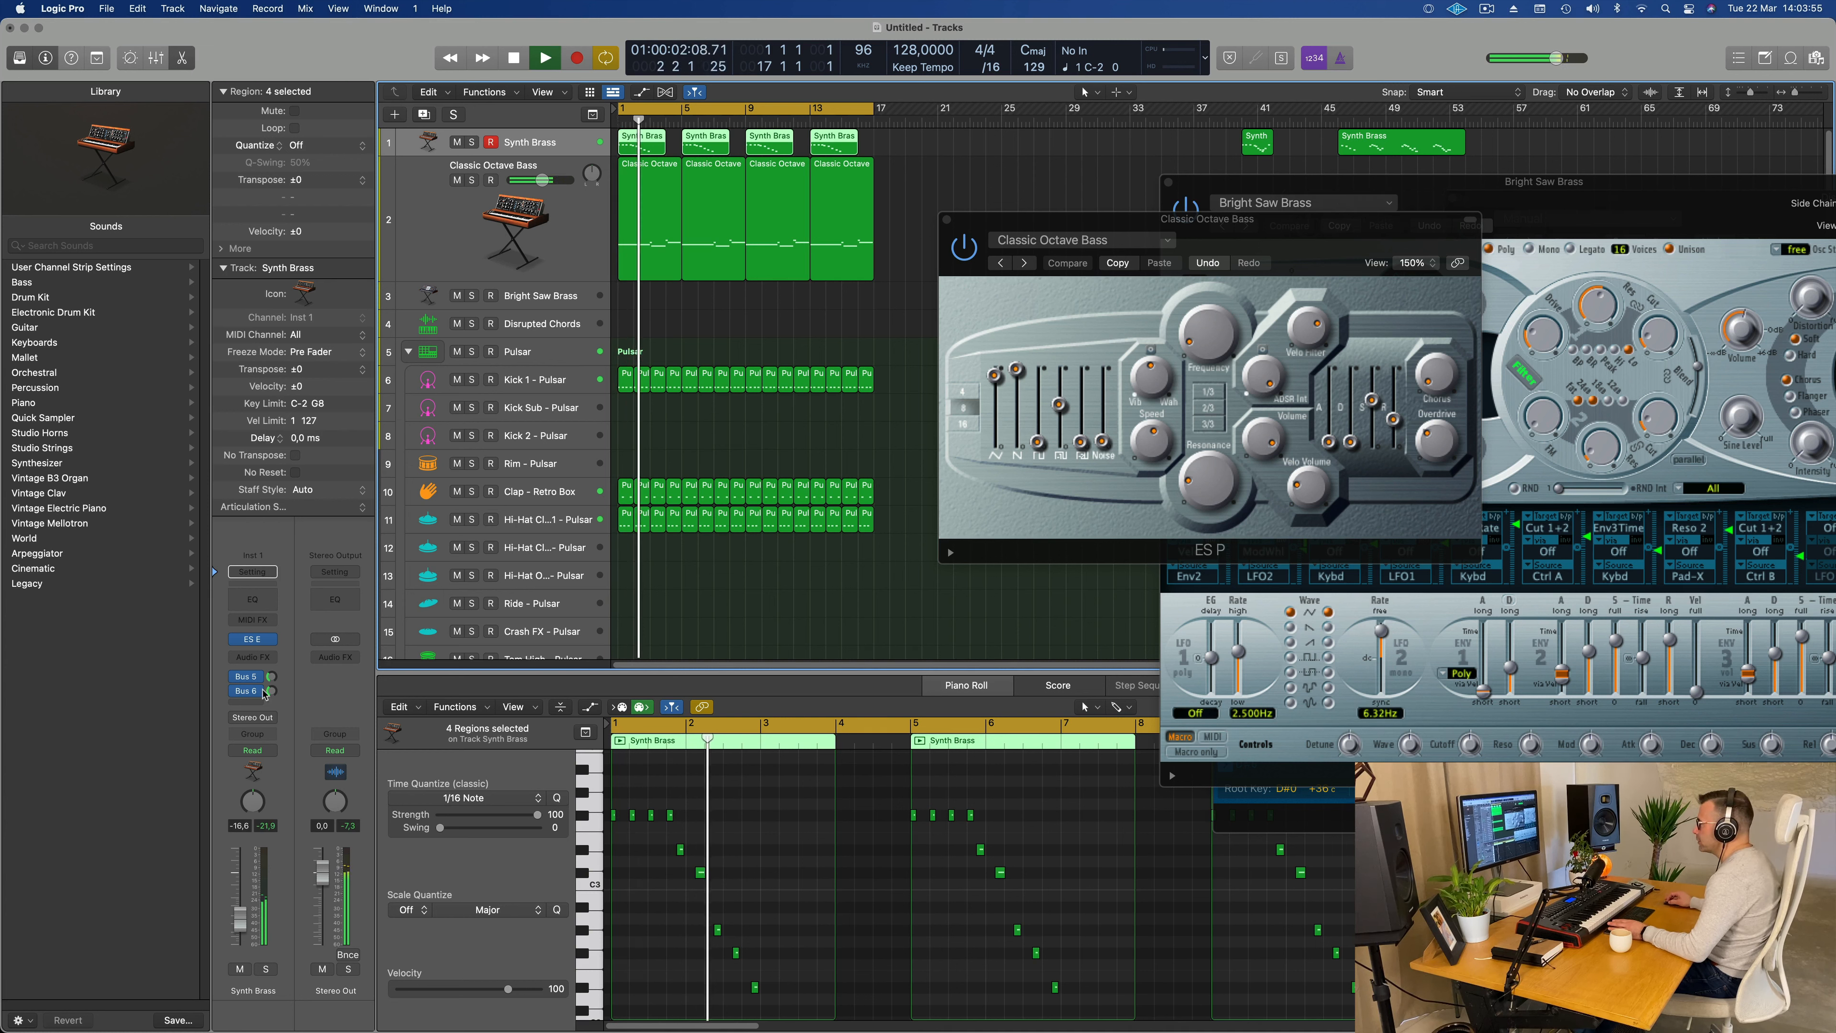
# Step: Adjust the filter cutoff in the Synth Brass track's ES E while replaying the loop, and close the instrument window
pyautogui.click(254, 641)
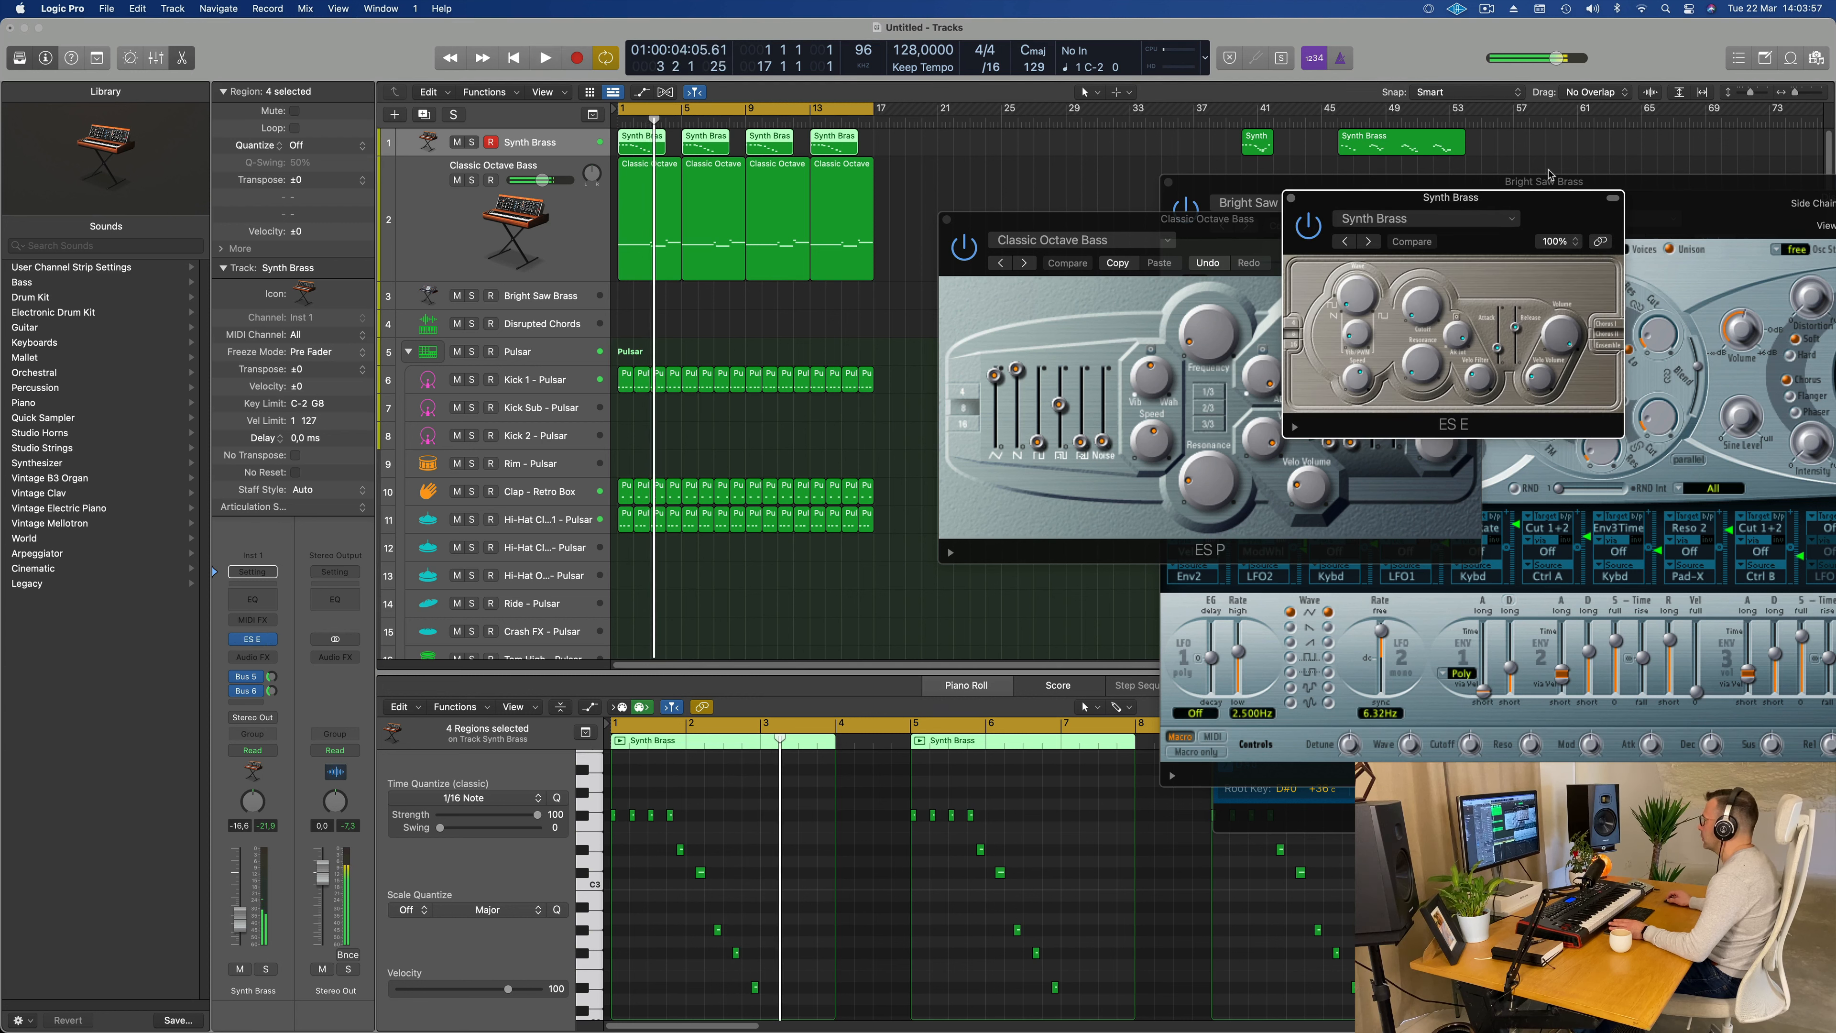
pyautogui.moveTo(1512, 203); pyautogui.dragTo(1212, 259)
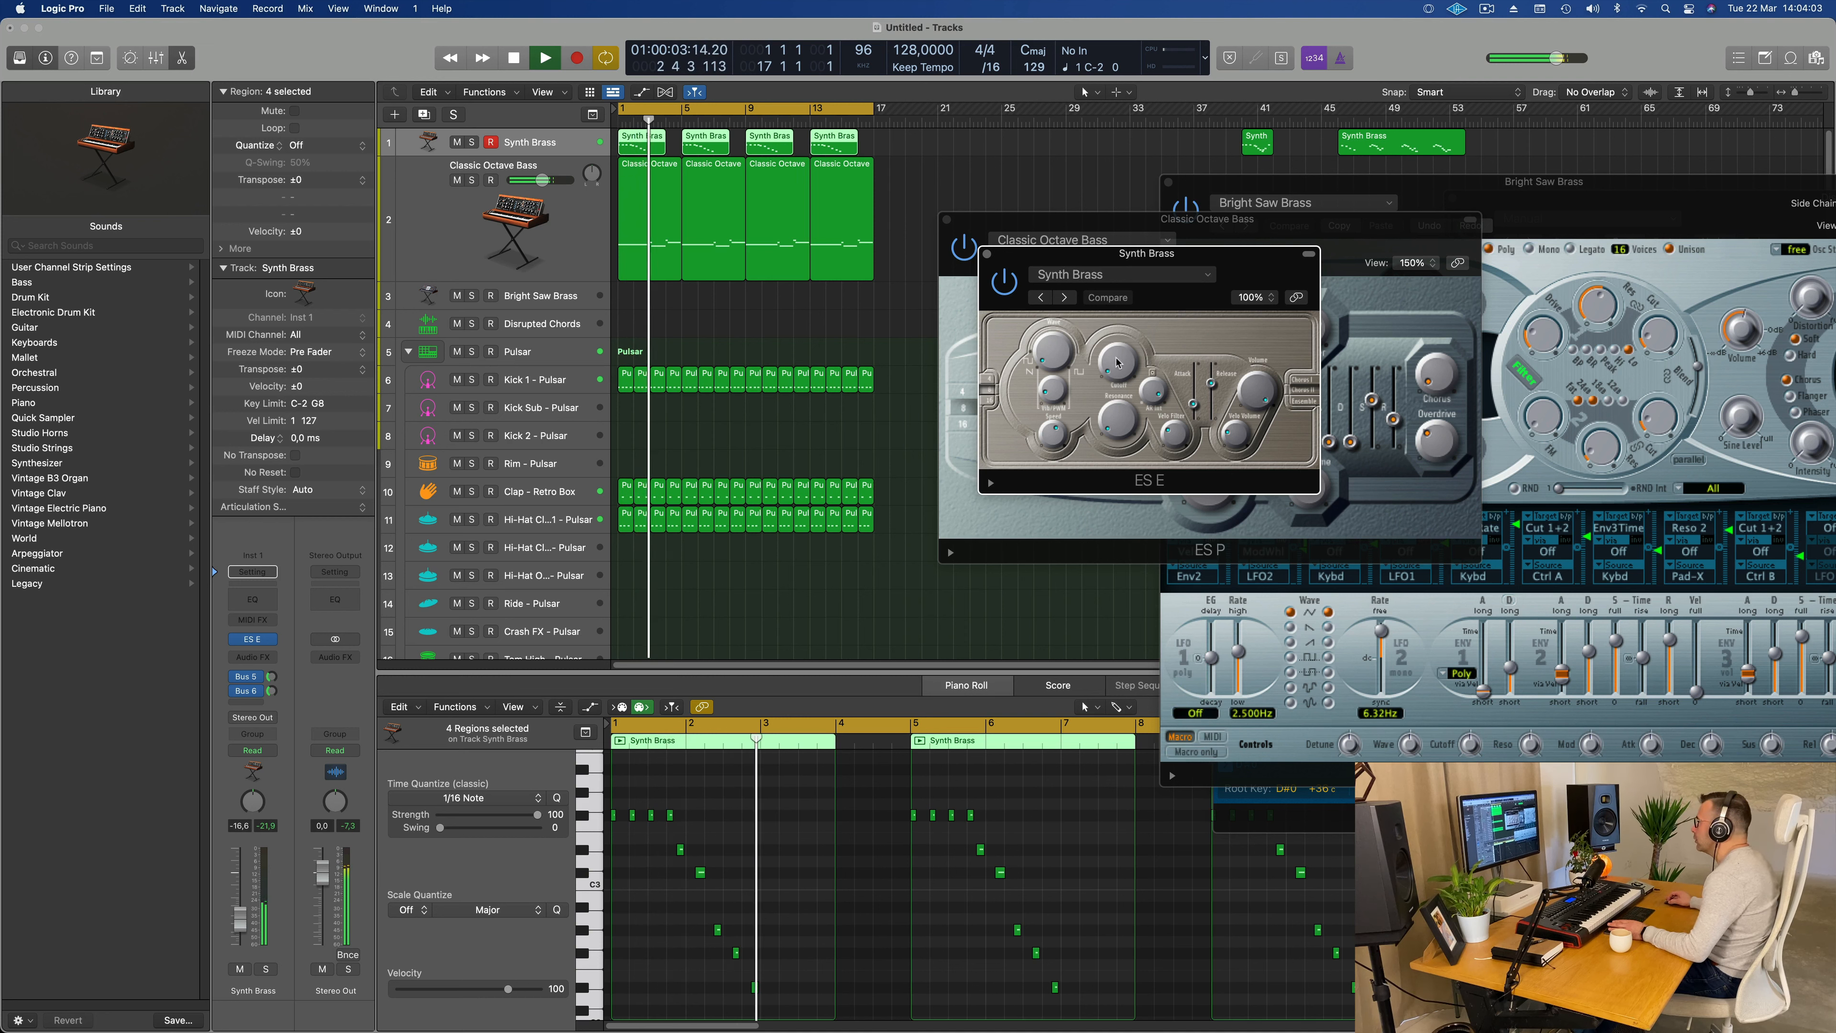
pyautogui.press('Return')
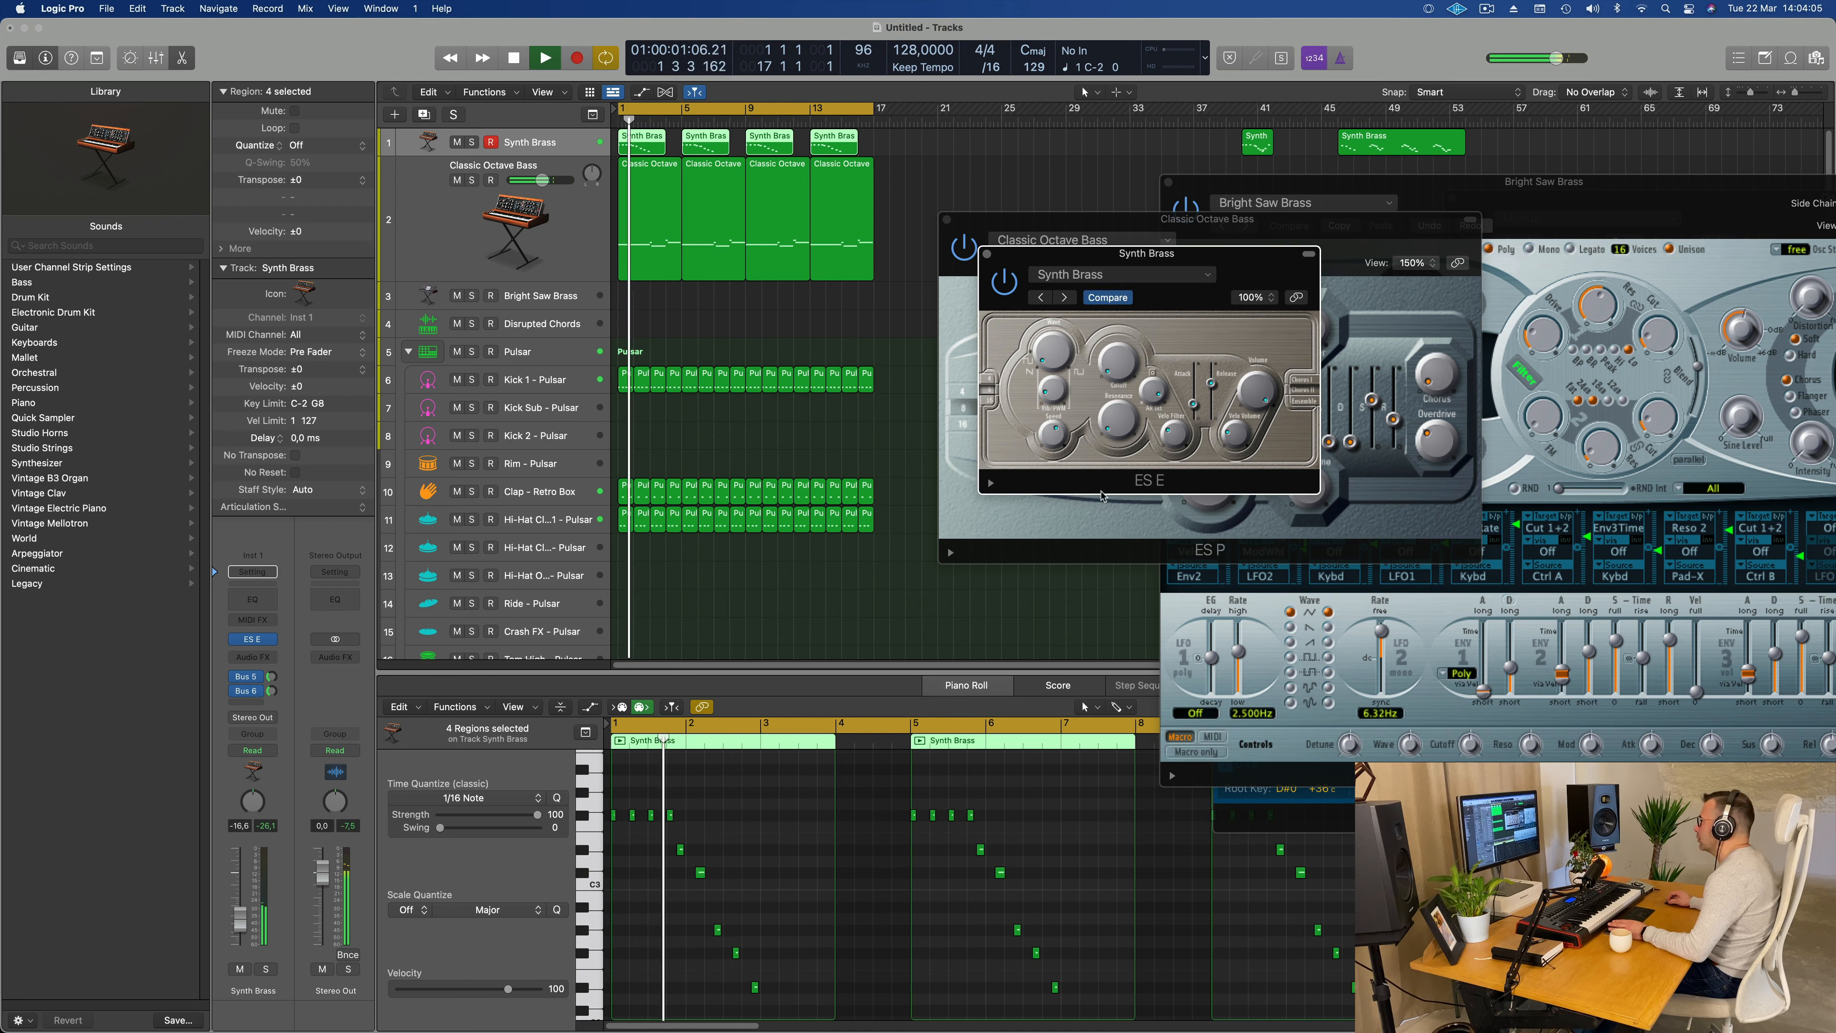
pyautogui.press('Return')
pyautogui.press('Return')
pyautogui.moveTo(1215, 253); pyautogui.dragTo(1158, 248)
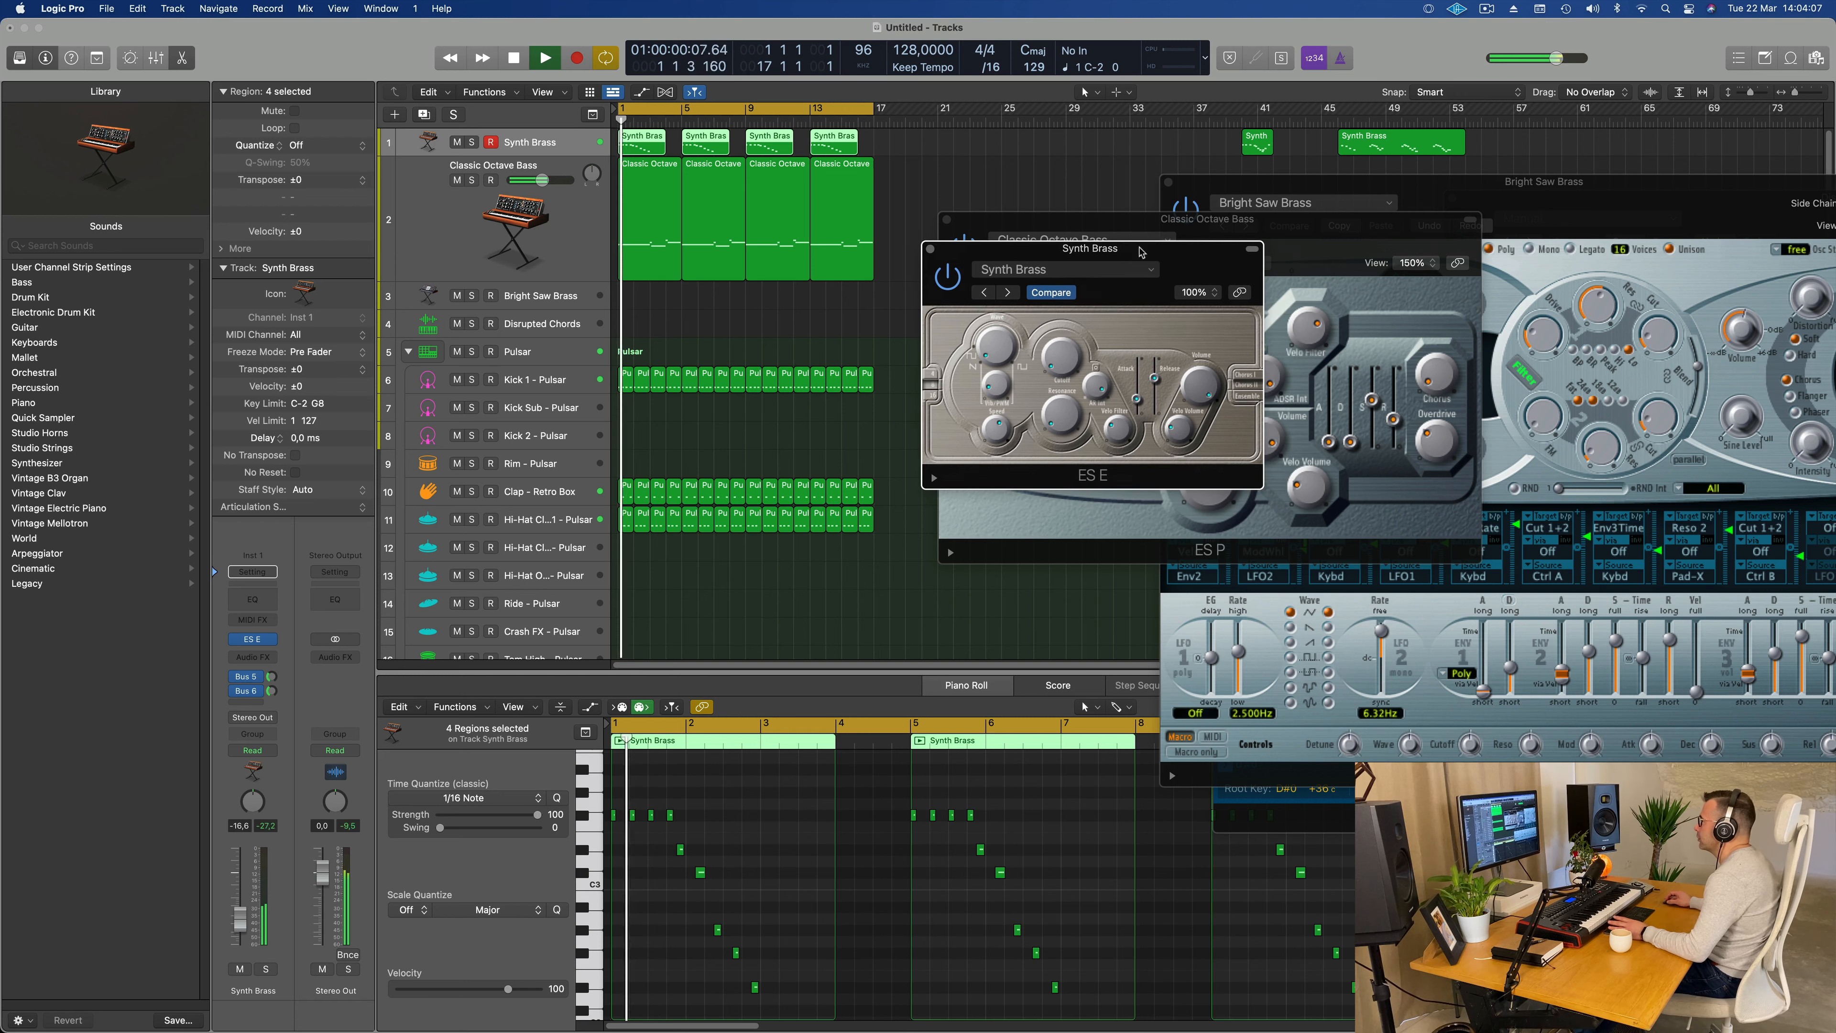
pyautogui.click(931, 250)
pyautogui.press('Return')
pyautogui.press('Return')
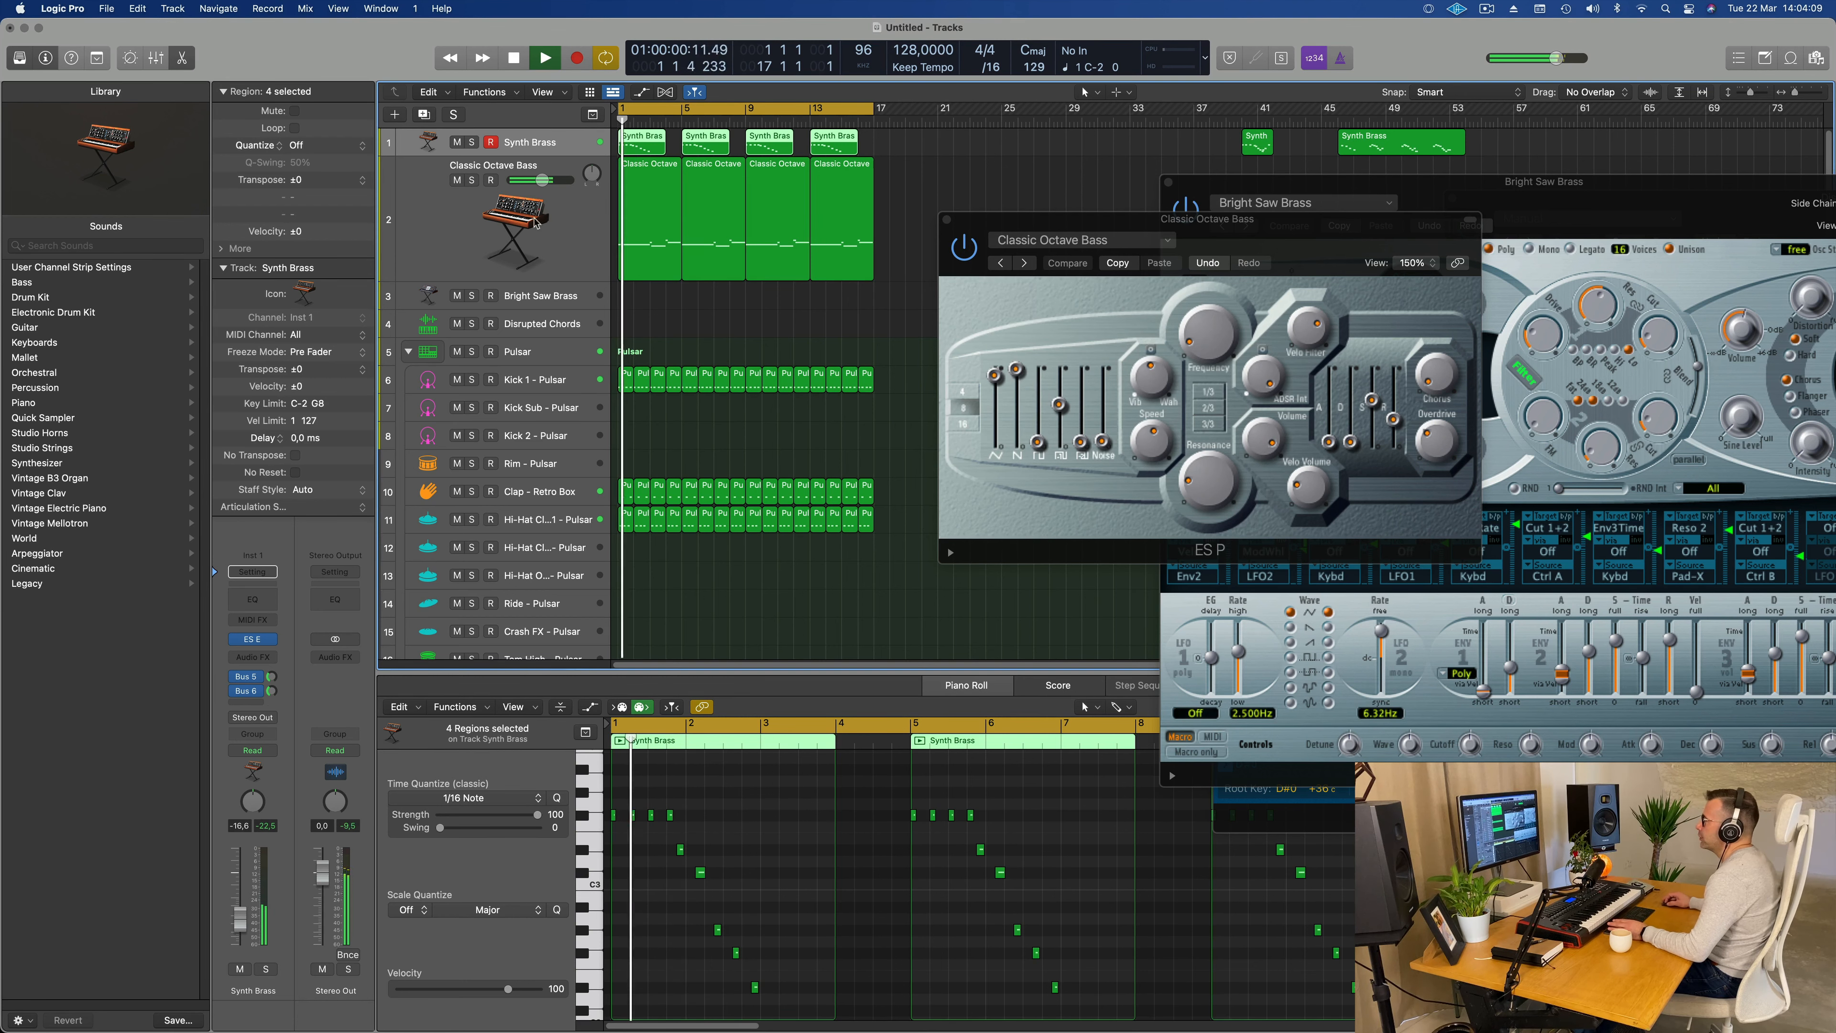
# Step: Add a Channel EQ to the Synth Brass track with a high cut at 2880 Hz, 48 dB/Oct and a Q of 0.93
pyautogui.click(254, 598)
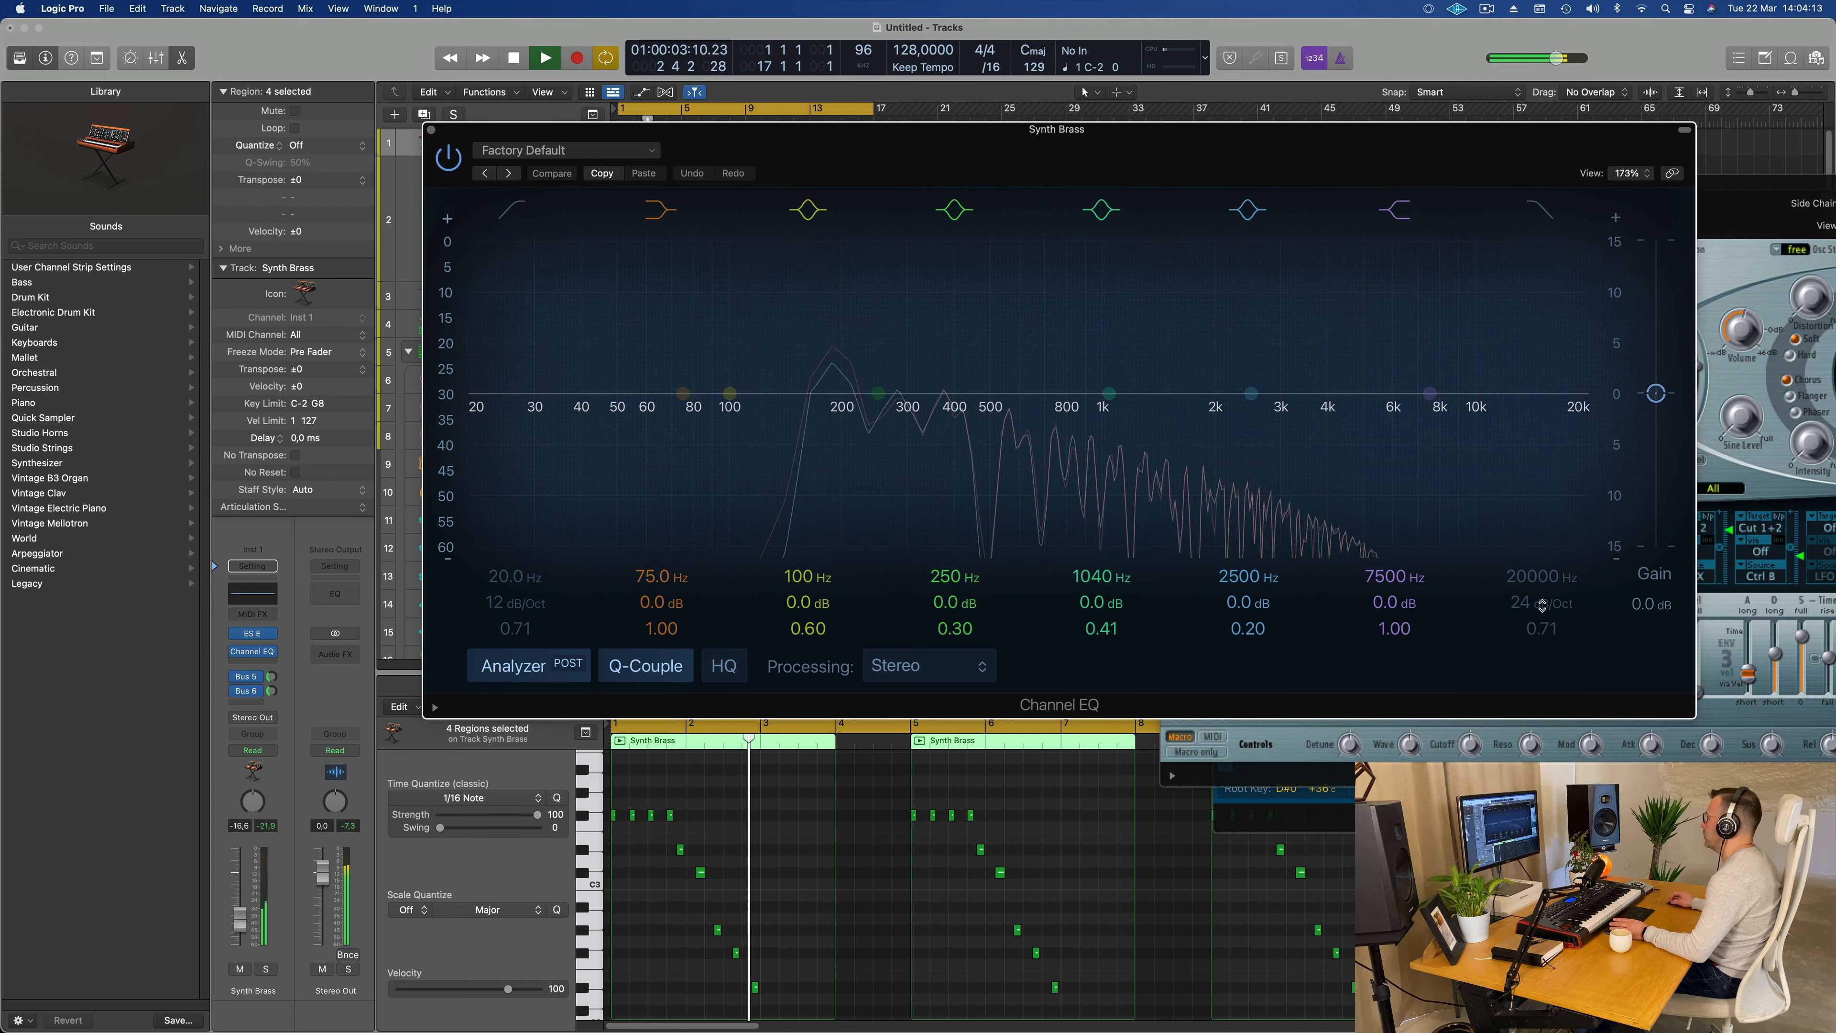
pyautogui.click(1535, 210)
pyautogui.press('Return')
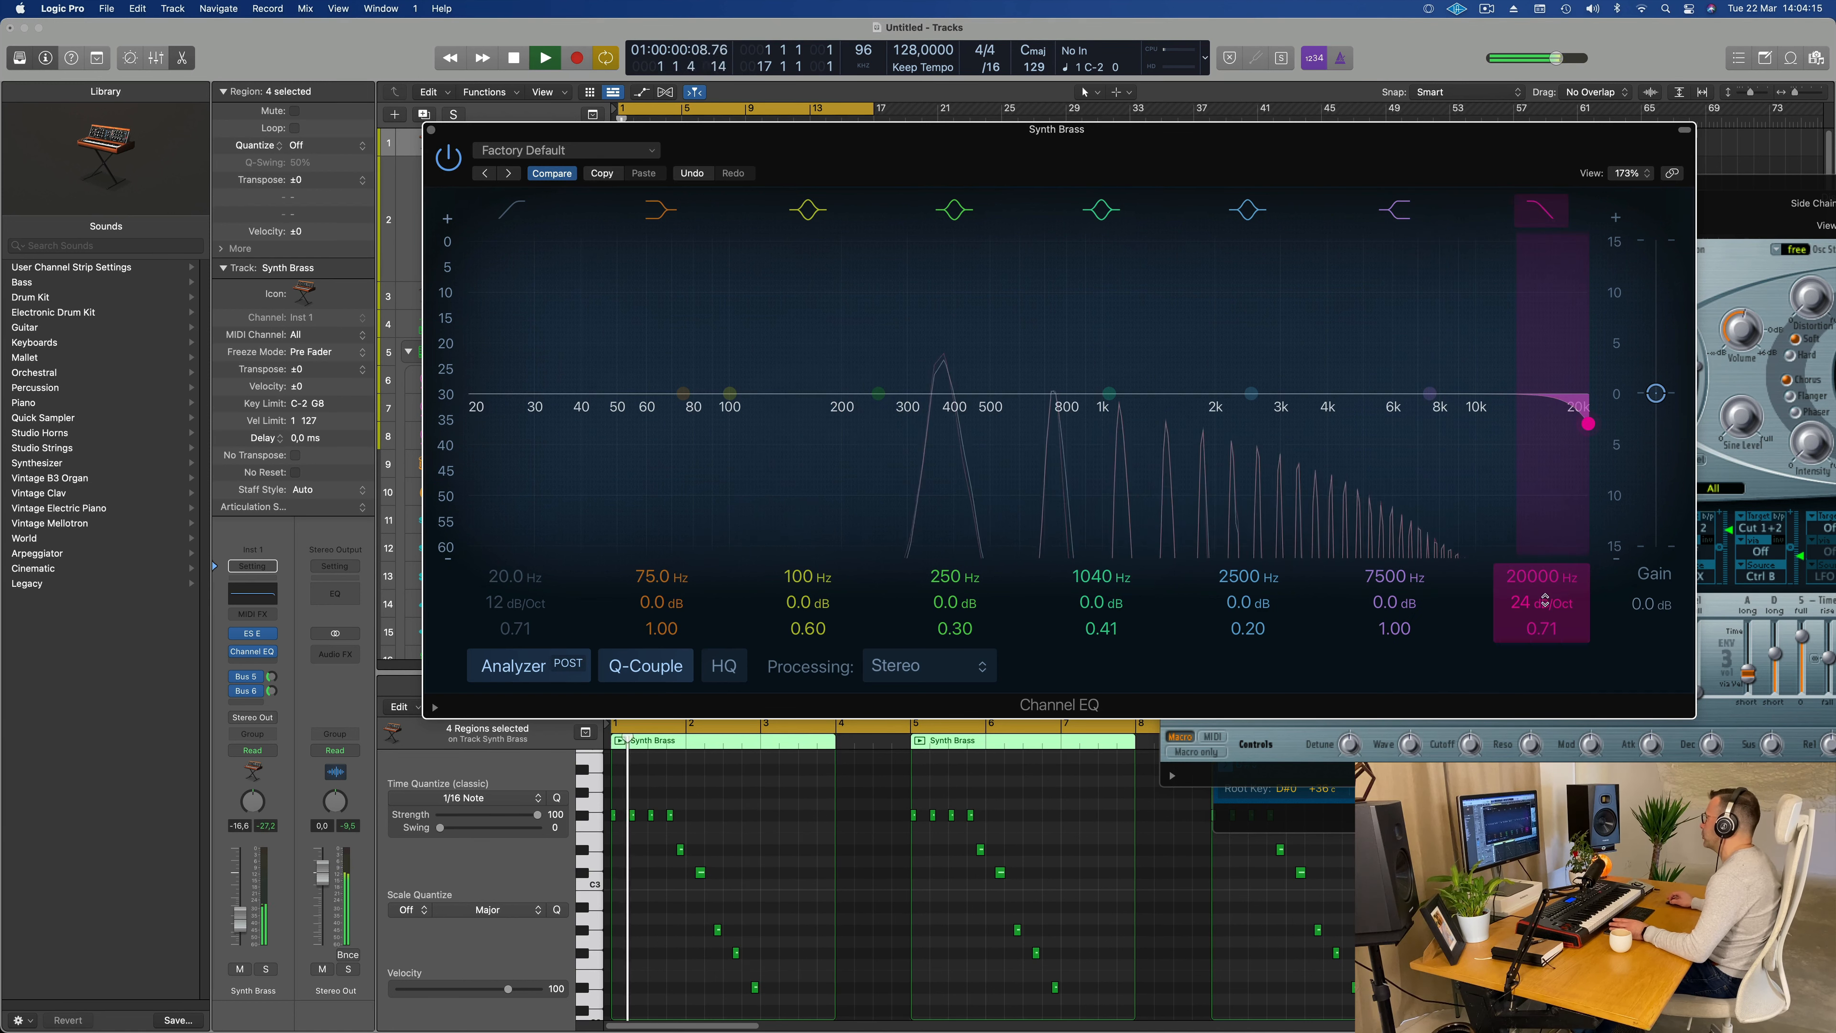
pyautogui.moveTo(1545, 602)
pyautogui.mouseDown()
pyautogui.moveTo(1553, 570)
pyautogui.moveTo(1572, 637)
pyautogui.moveTo(1545, 599)
pyautogui.mouseUp()
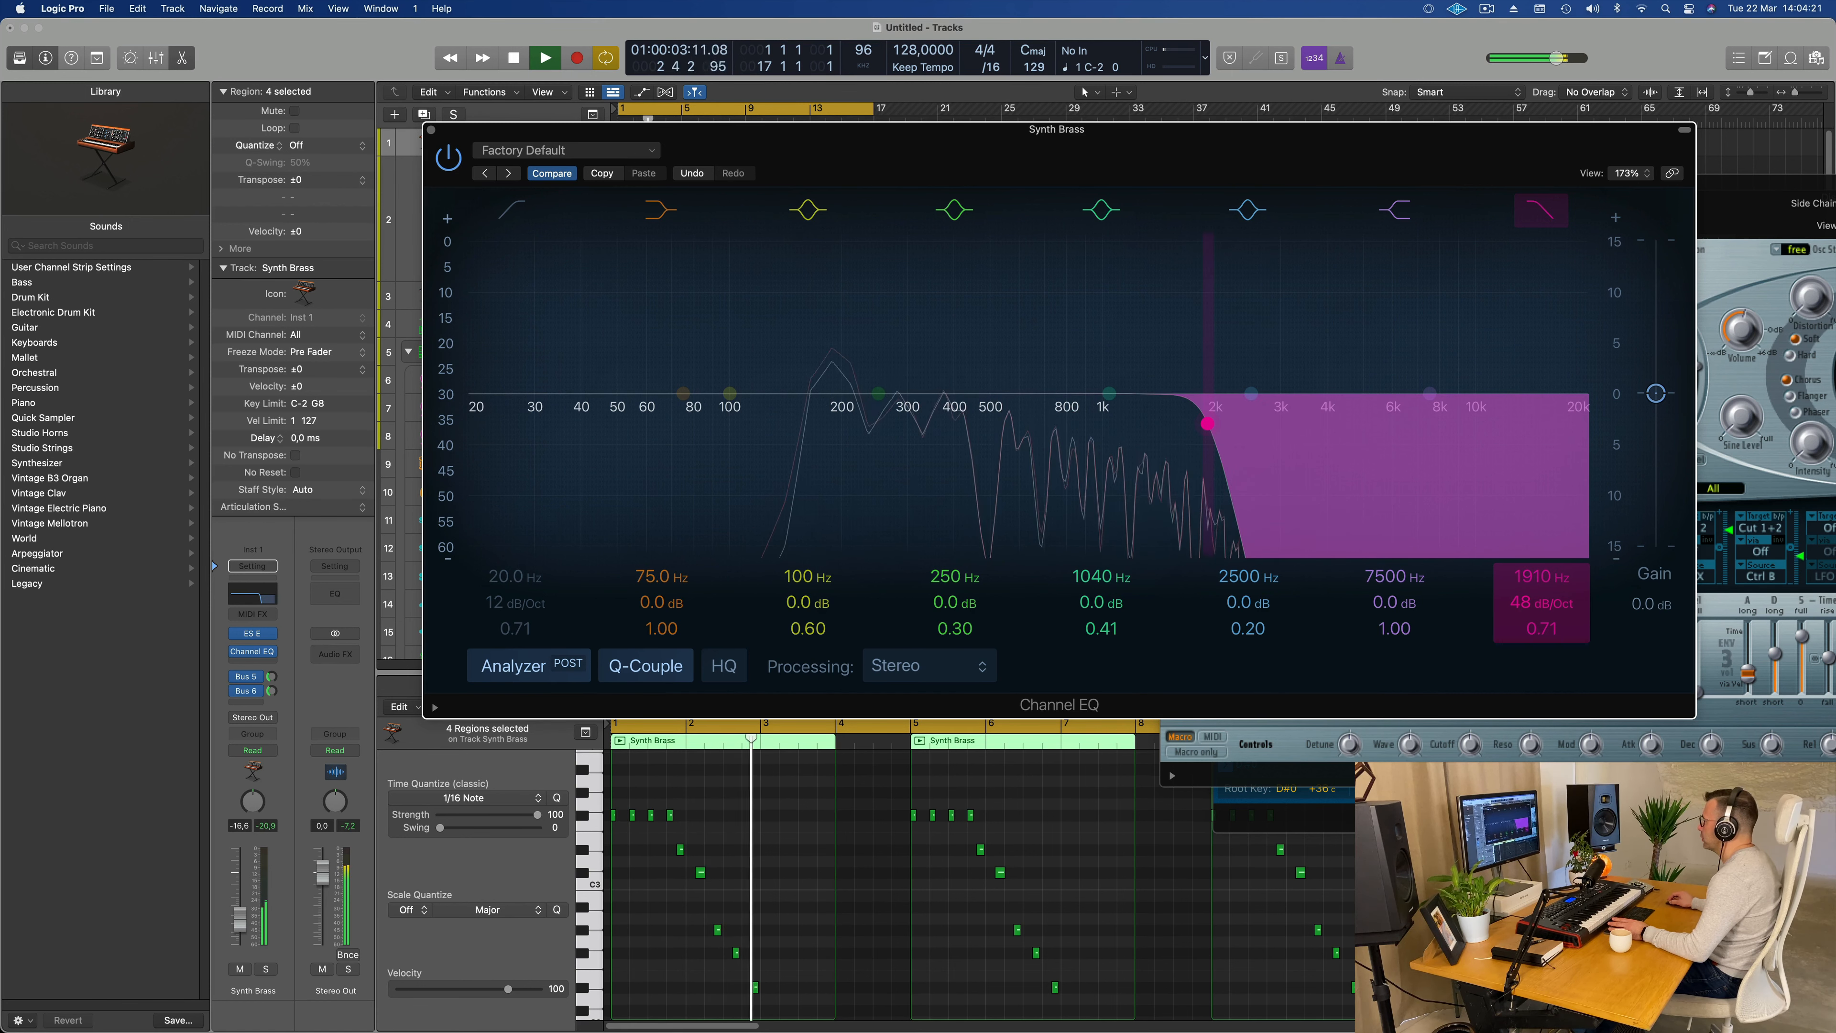
pyautogui.moveTo(1538, 634); pyautogui.dragTo(1552, 584)
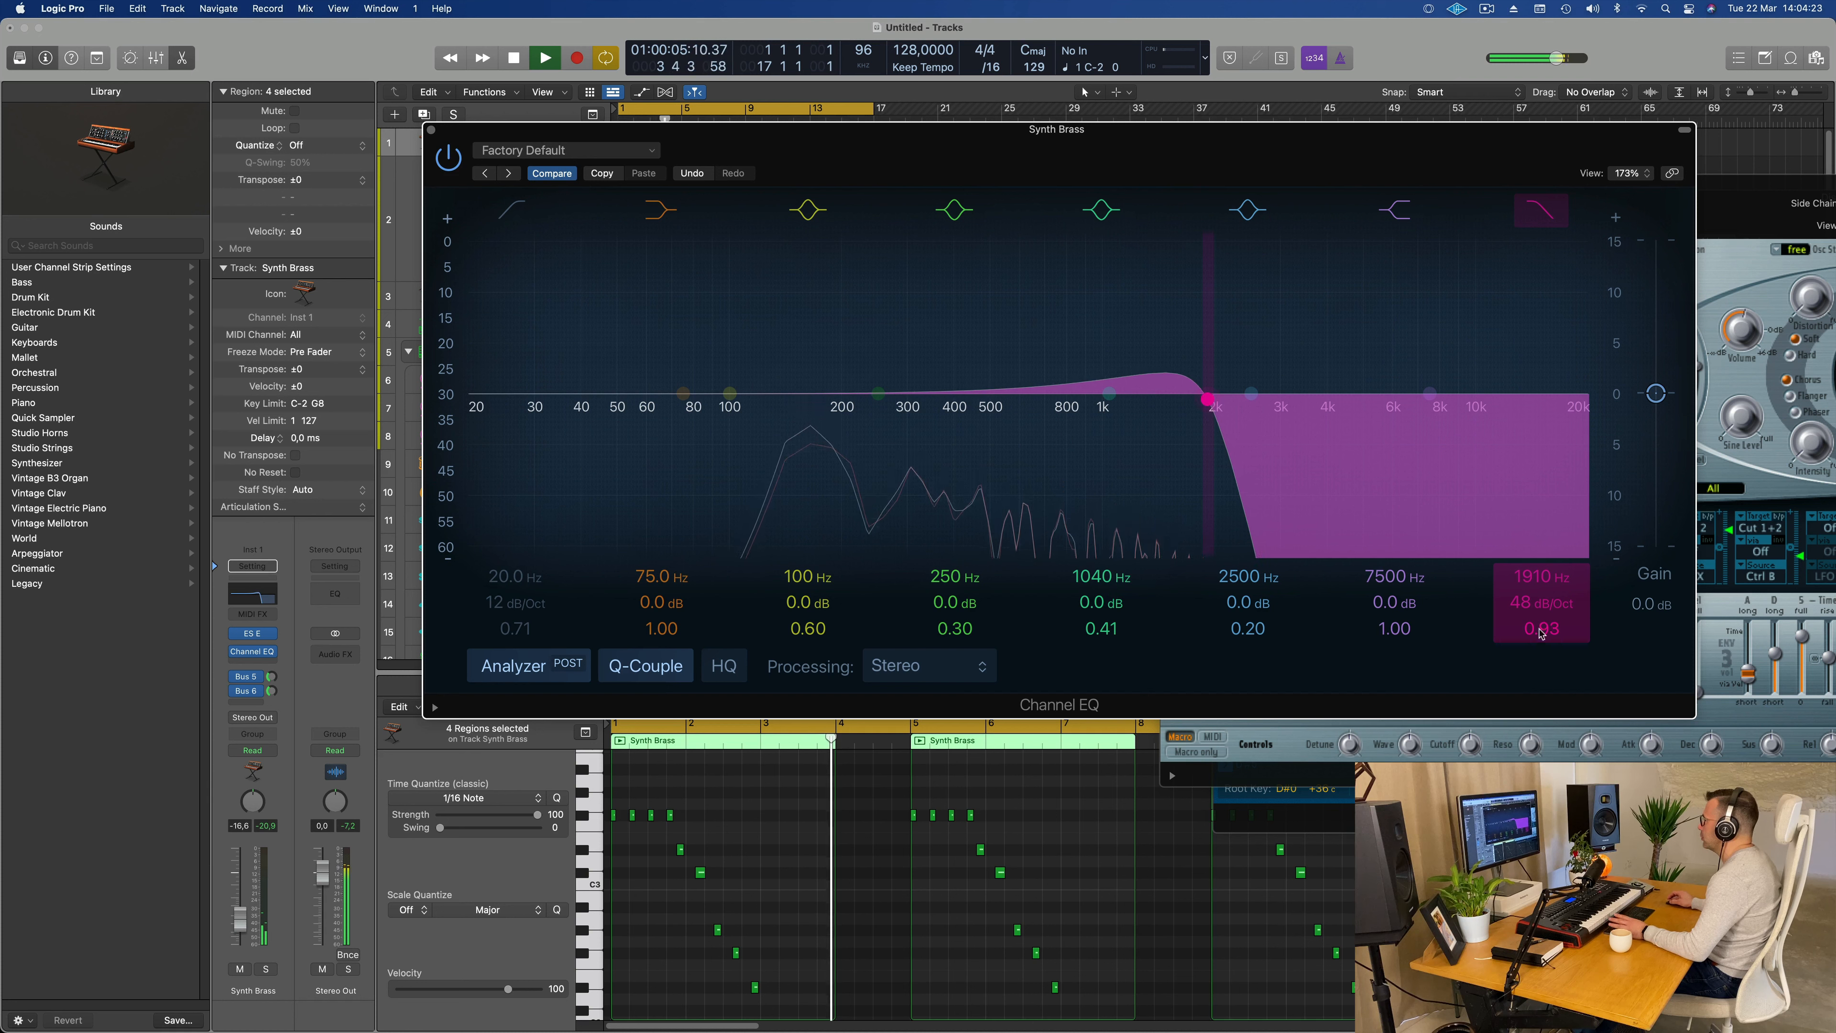
pyautogui.moveTo(1541, 577)
pyautogui.mouseDown()
pyautogui.moveTo(1541, 492)
pyautogui.moveTo(1553, 579)
pyautogui.mouseUp()
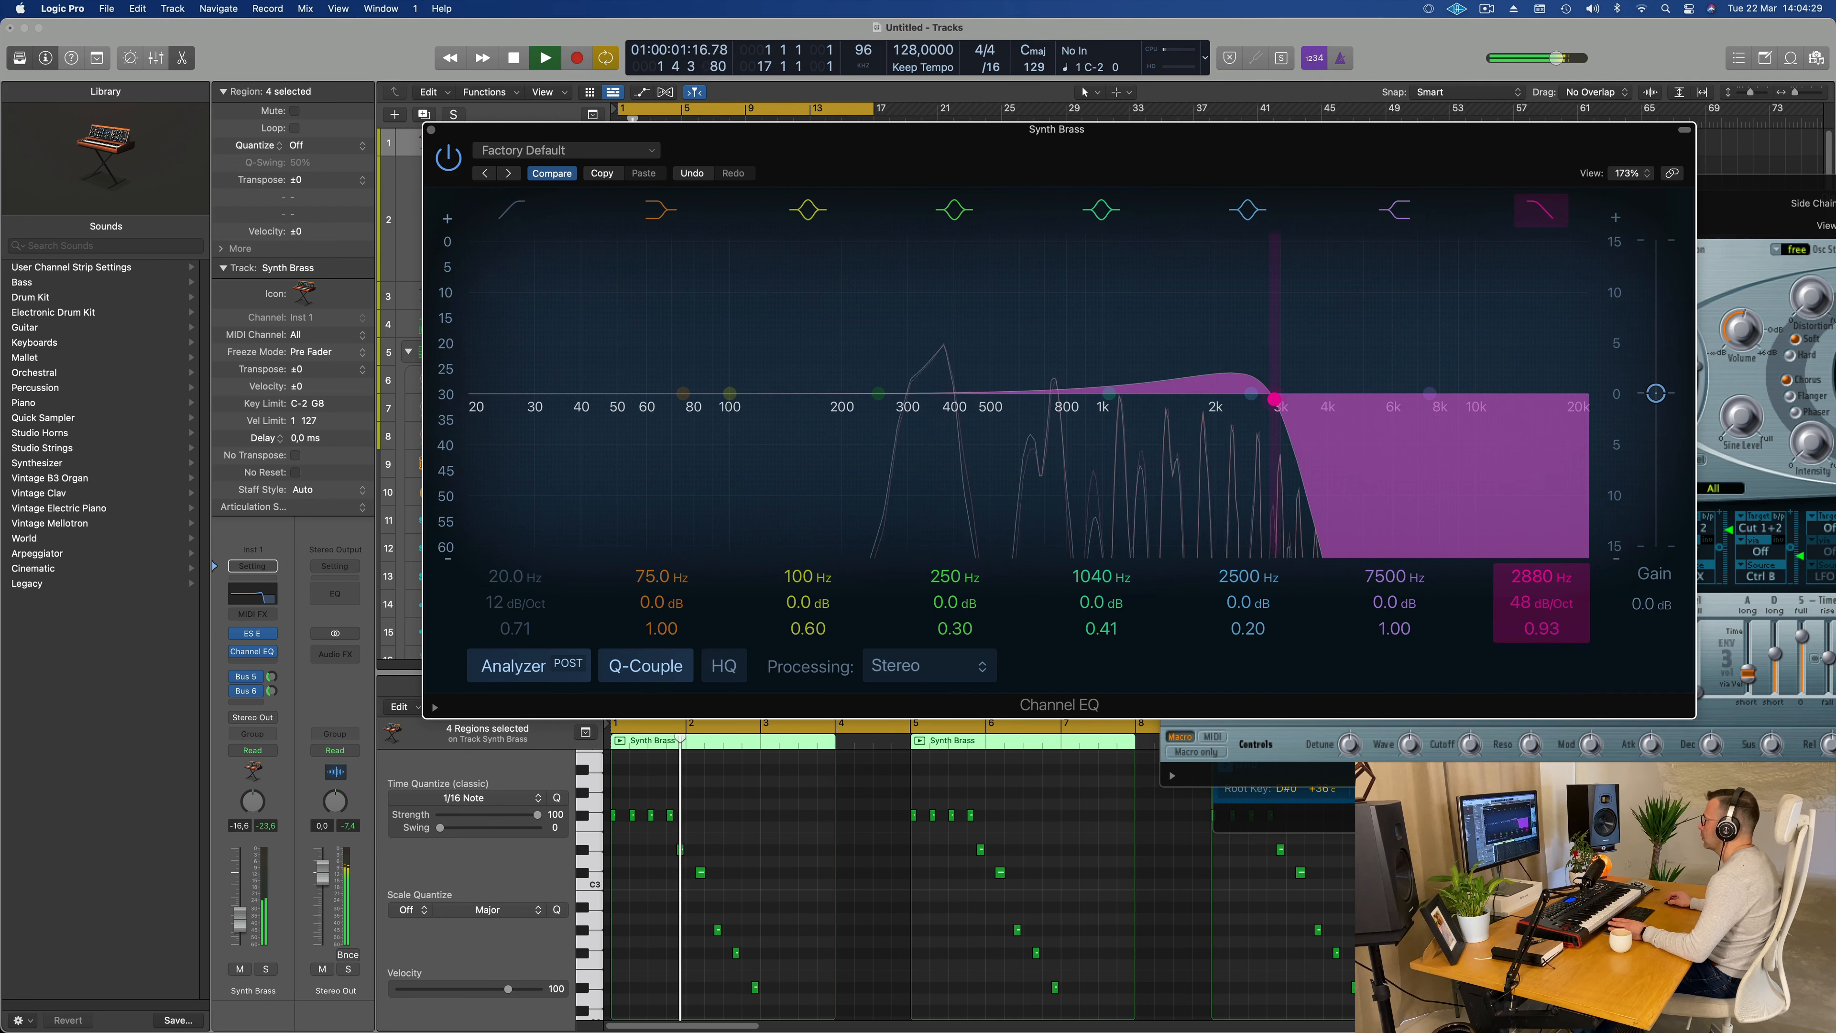
# Step: Raise the Synth Brass volume to -15.6 dB and add a low cut at 220 Hz with a Q of 0.88 in its Channel EQ
pyautogui.moveTo(1143, 134); pyautogui.dragTo(1427, 103)
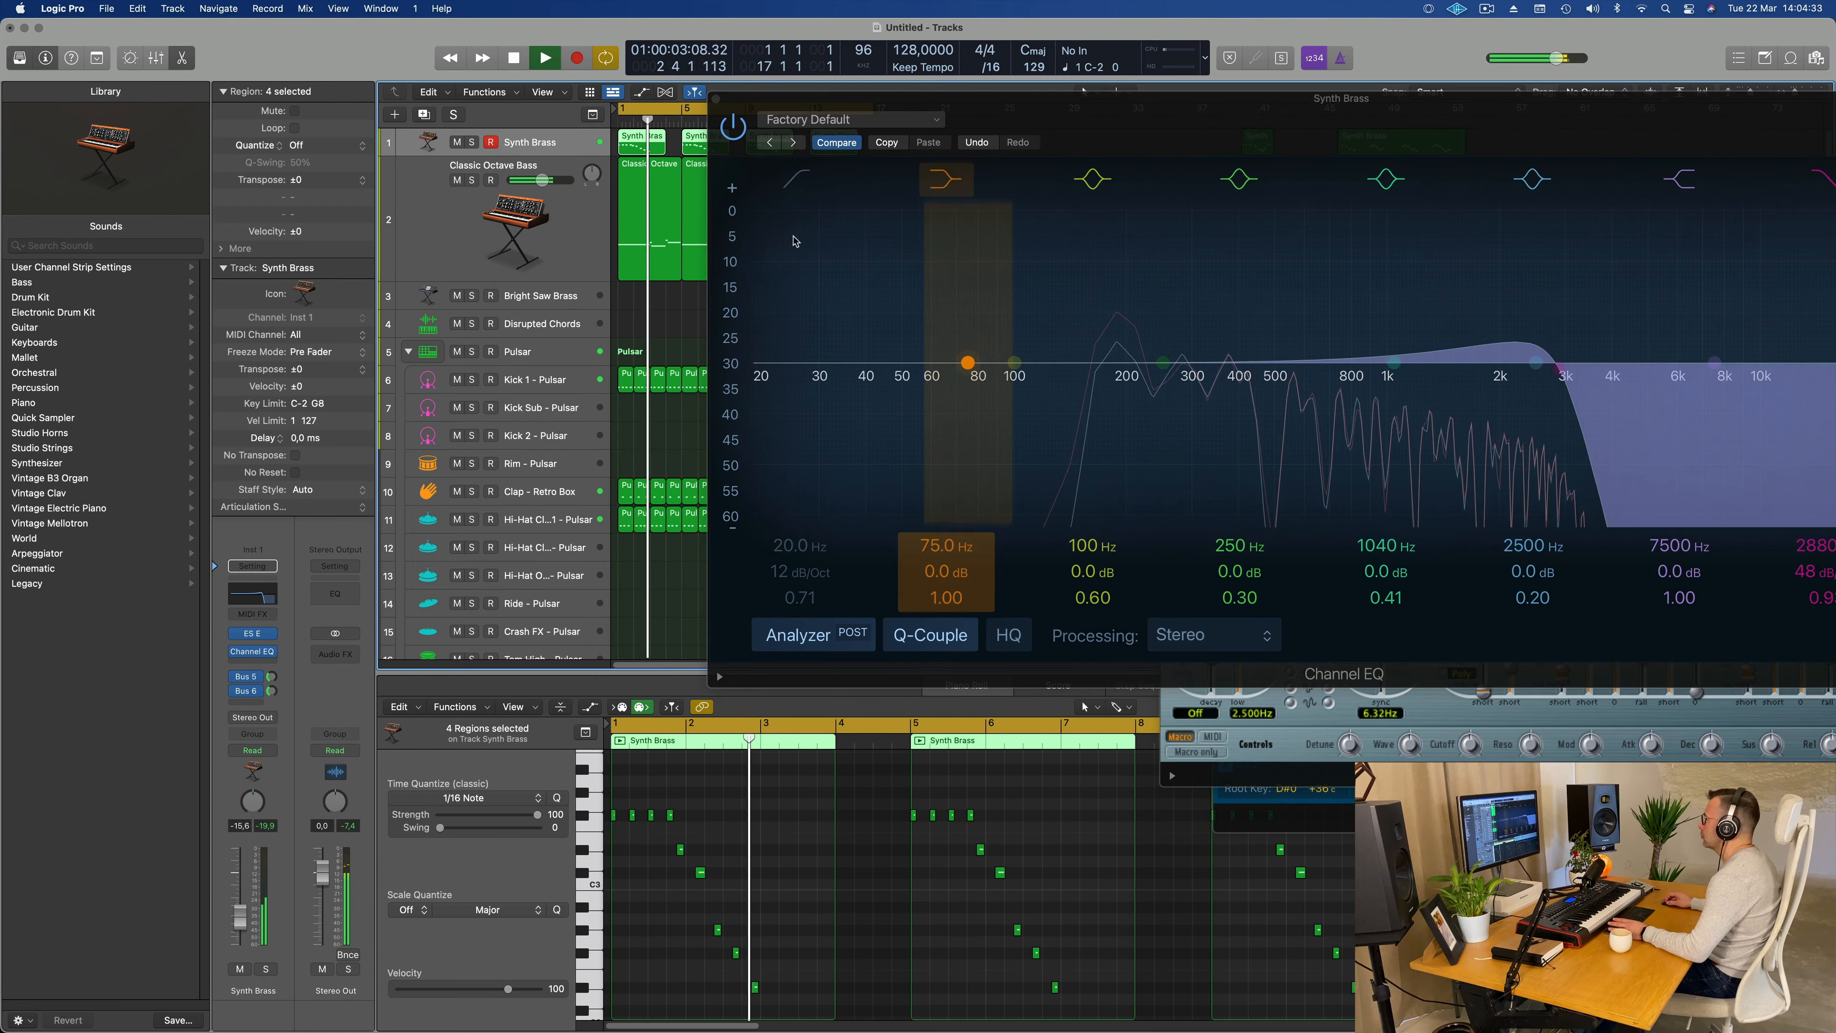
pyautogui.moveTo(757, 362); pyautogui.dragTo(1140, 377)
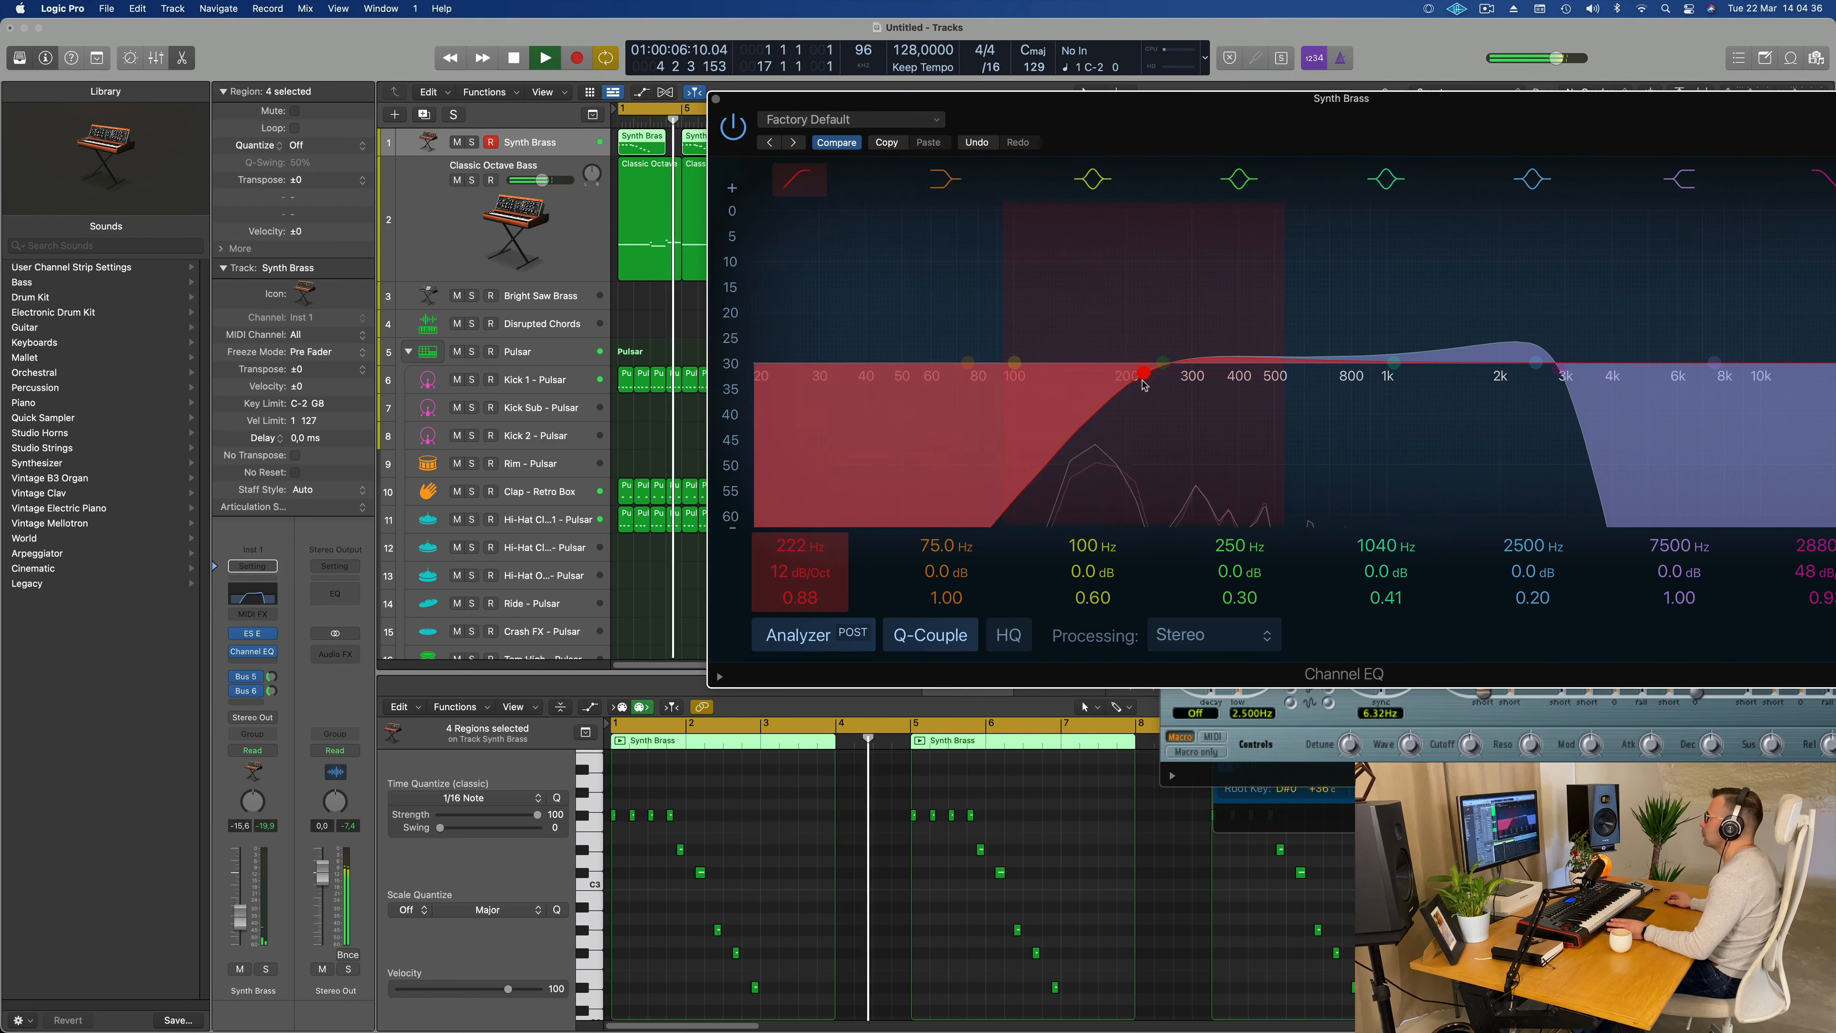
pyautogui.click(714, 100)
# Step: Copy the first Kick 1 region to the Rim - Pulsar track at bar 1 and transpose its four notes up three octaves
pyautogui.scroll(-2, 581, 389)
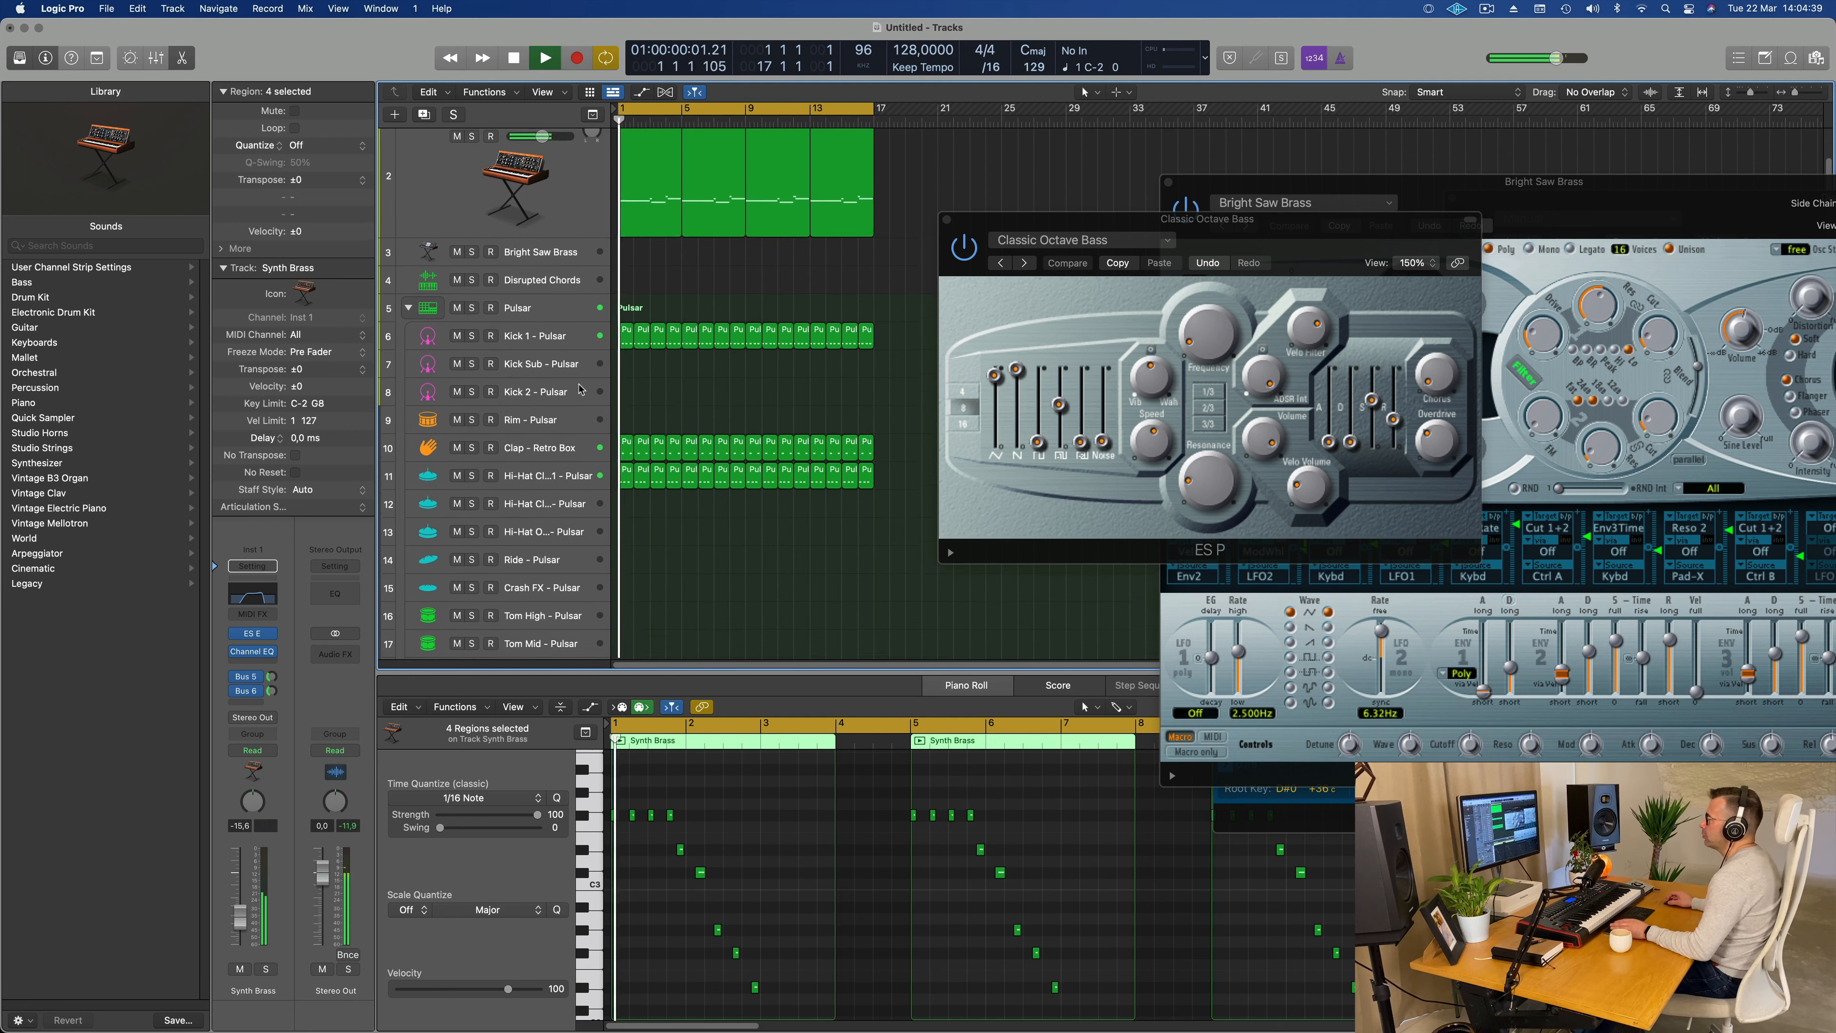
pyautogui.moveTo(626, 331); pyautogui.dragTo(622, 416)
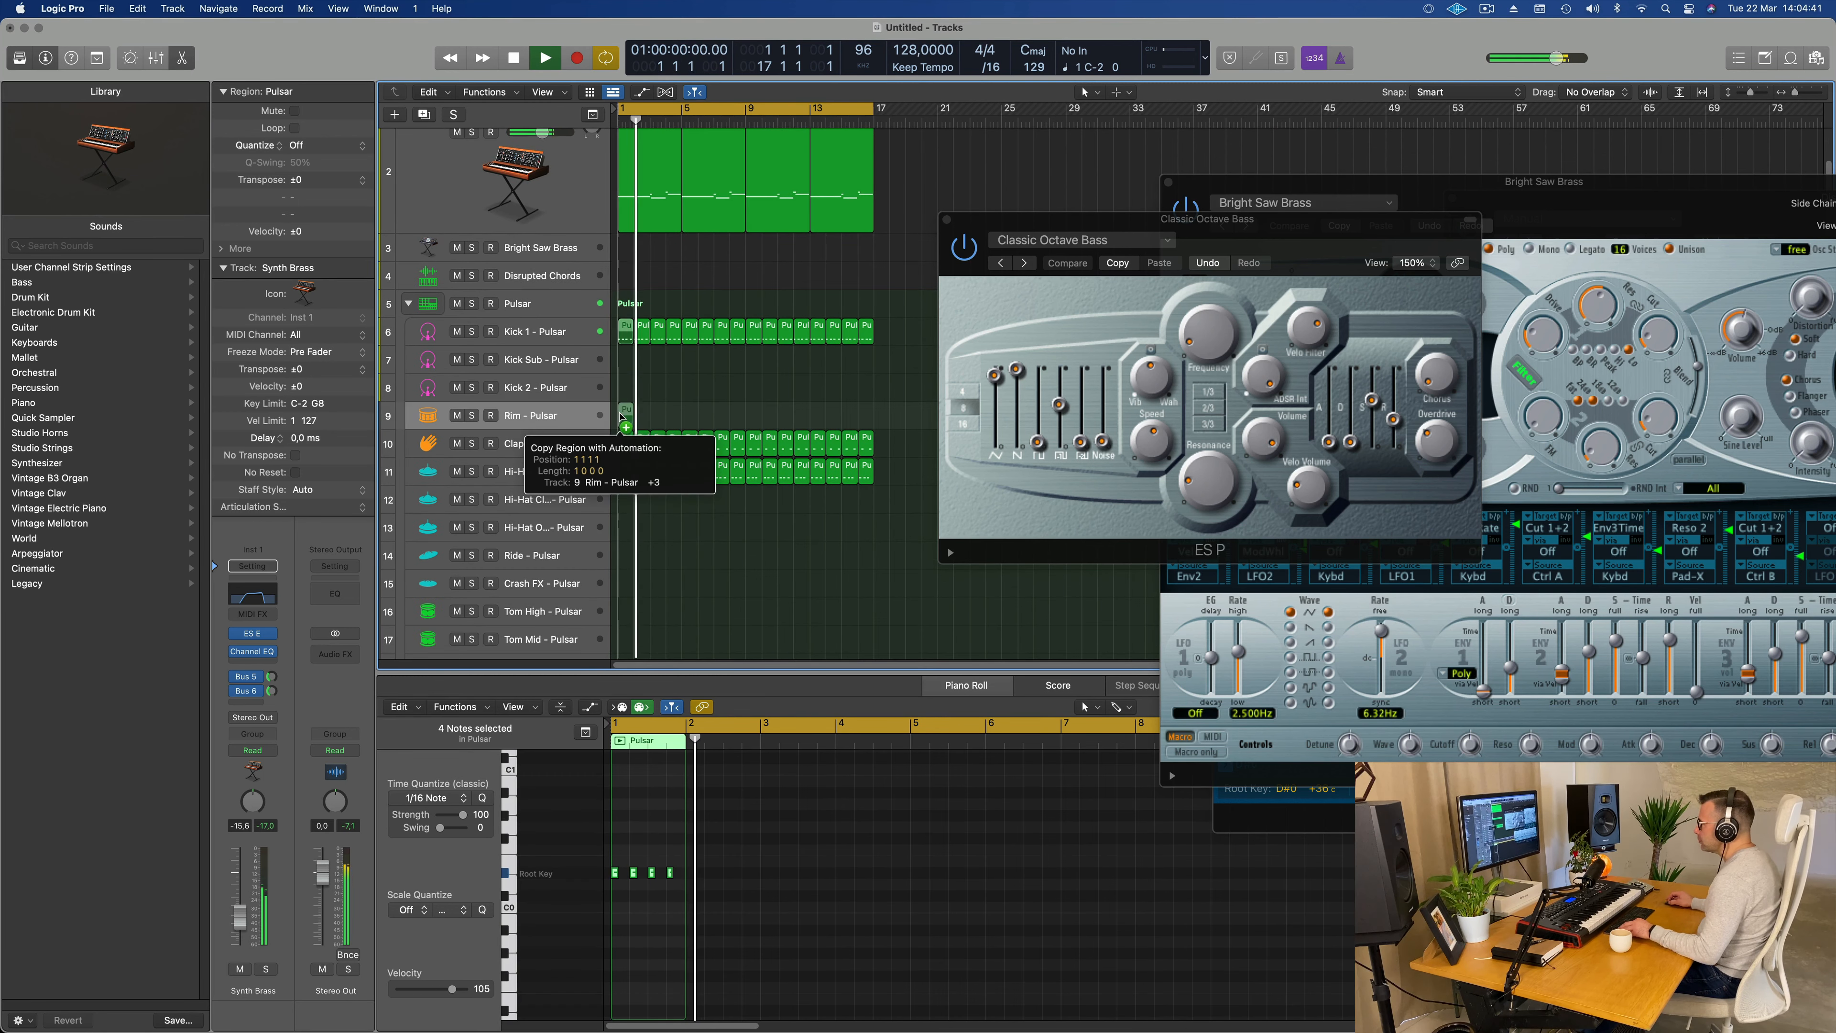
pyautogui.scroll(5, 669, 940)
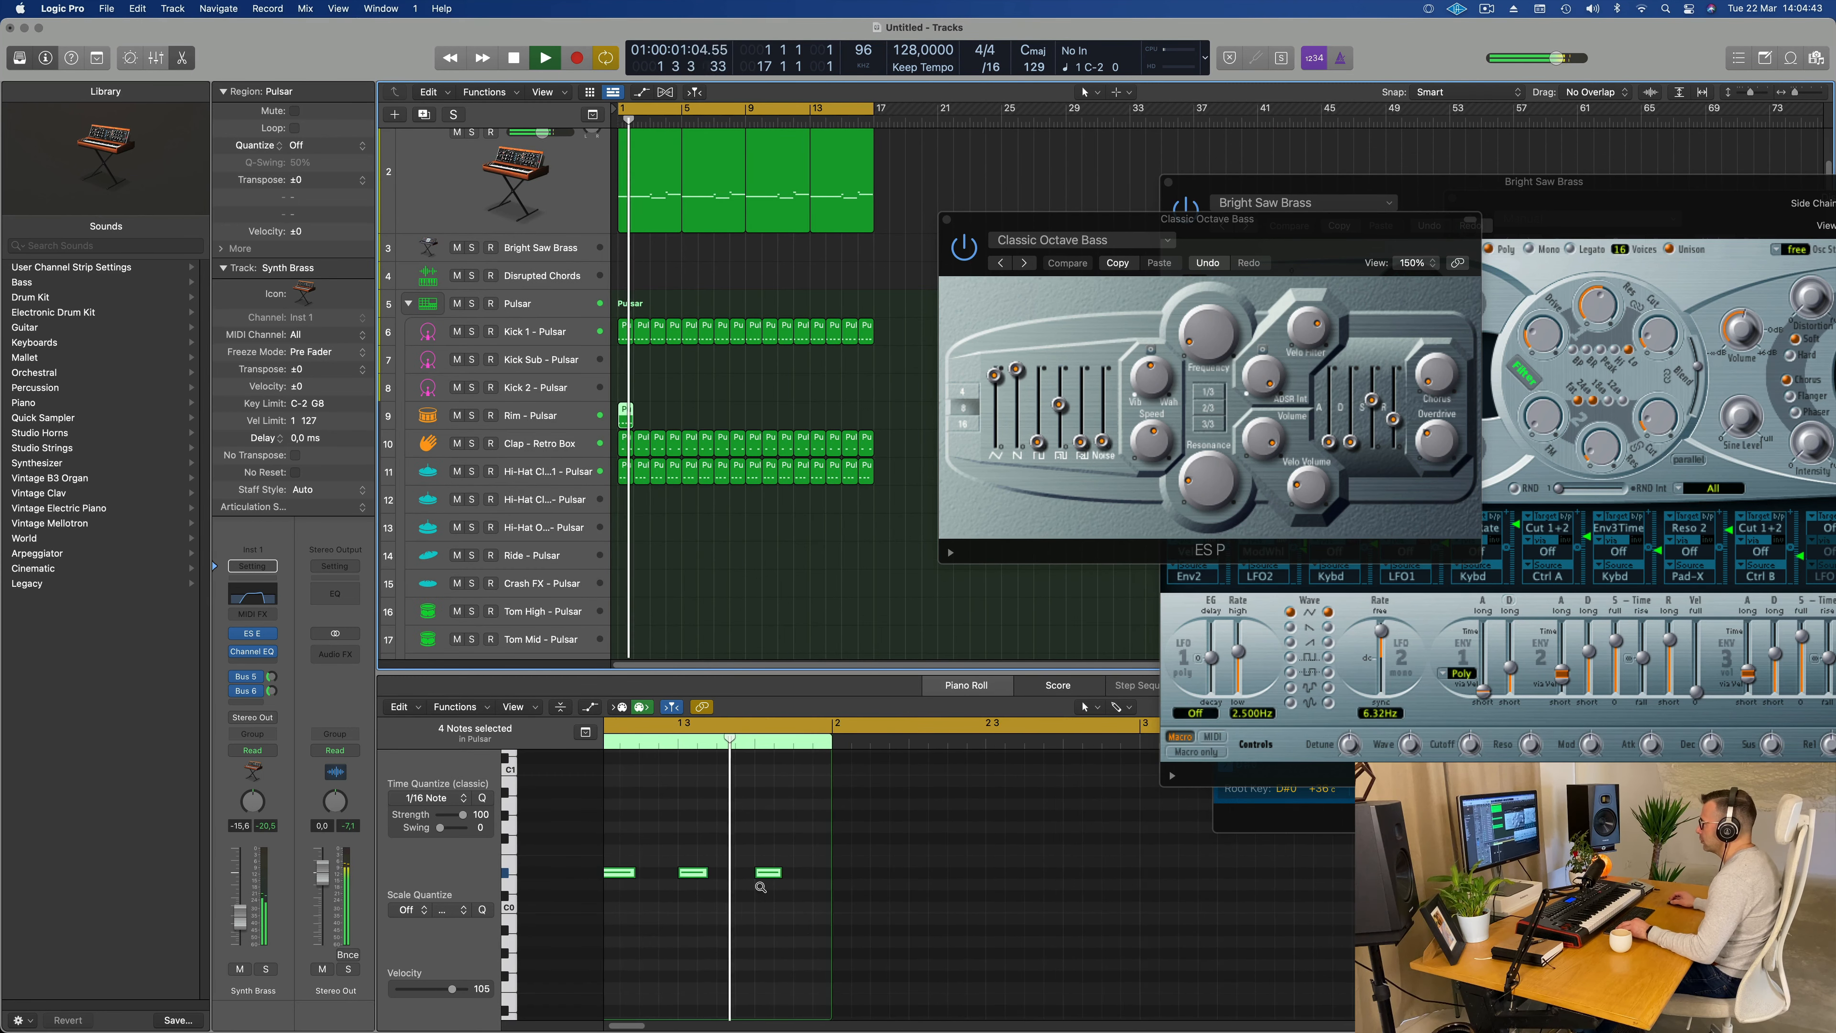
pyautogui.scroll(-1, 762, 885)
pyautogui.hscroll(-2, 724, 863)
pyautogui.moveTo(817, 853); pyautogui.dragTo(576, 897)
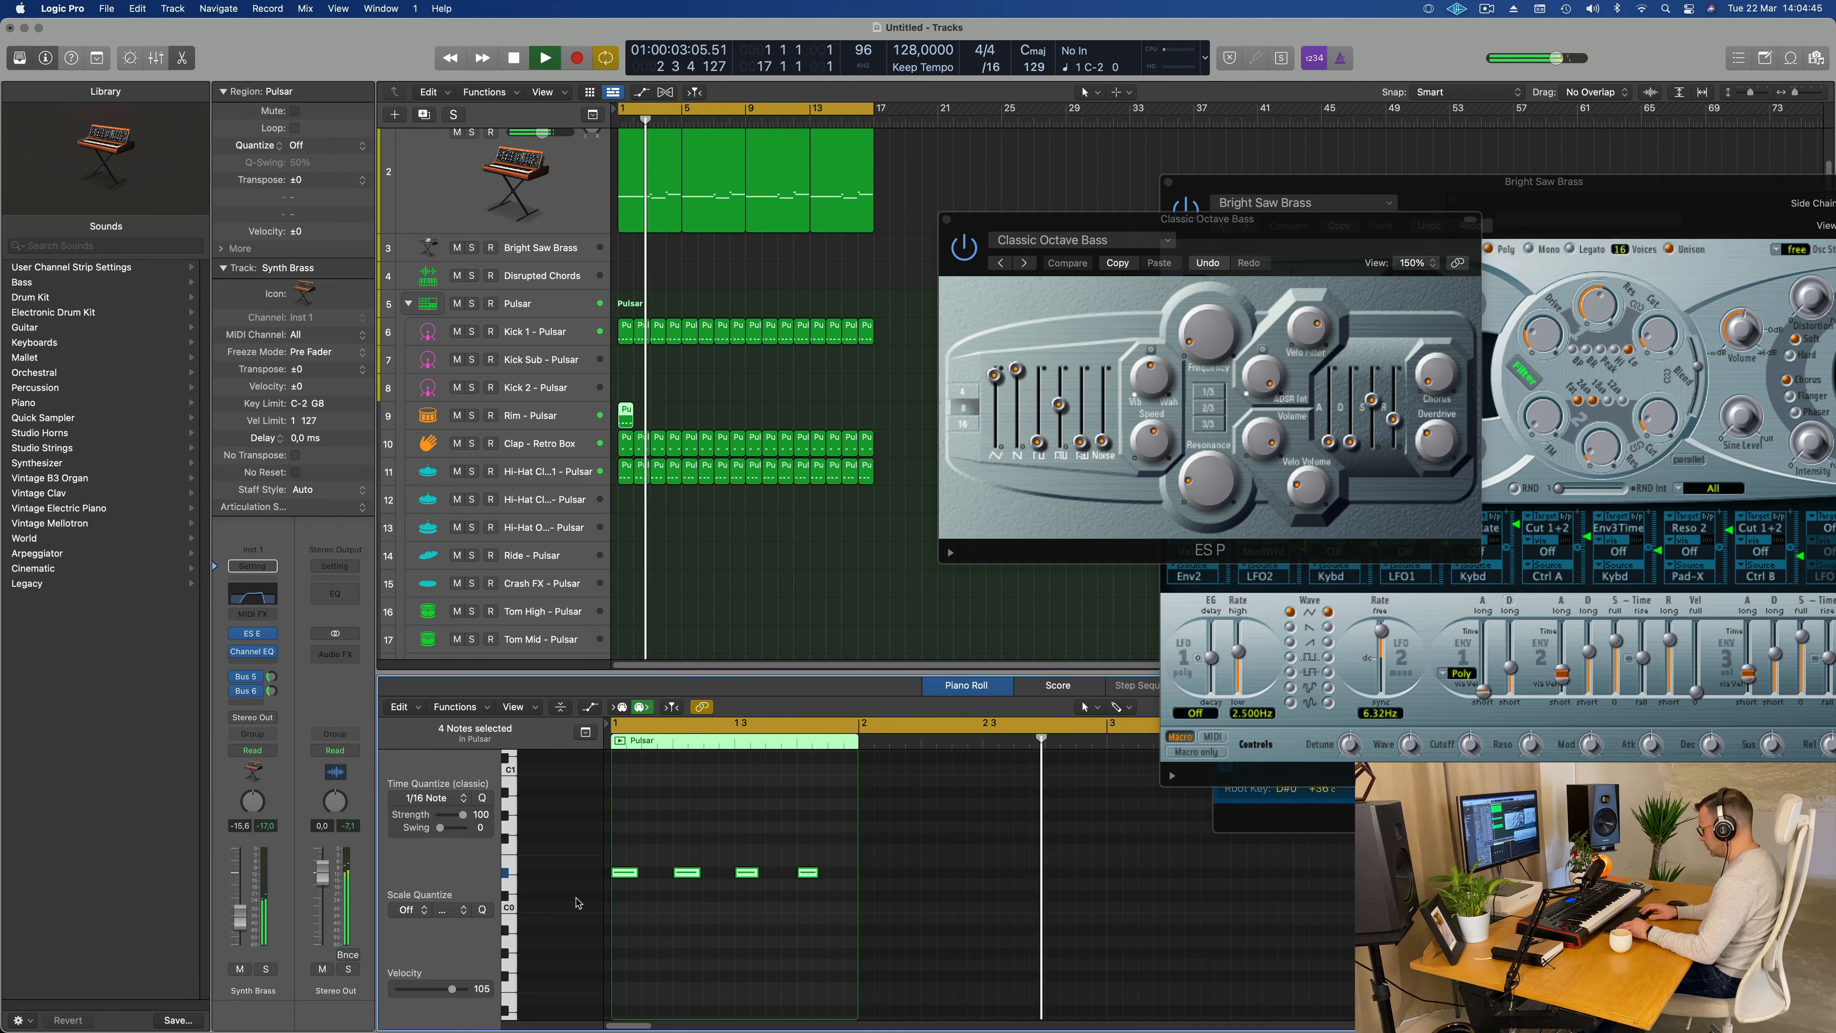
pyautogui.press('Delete')
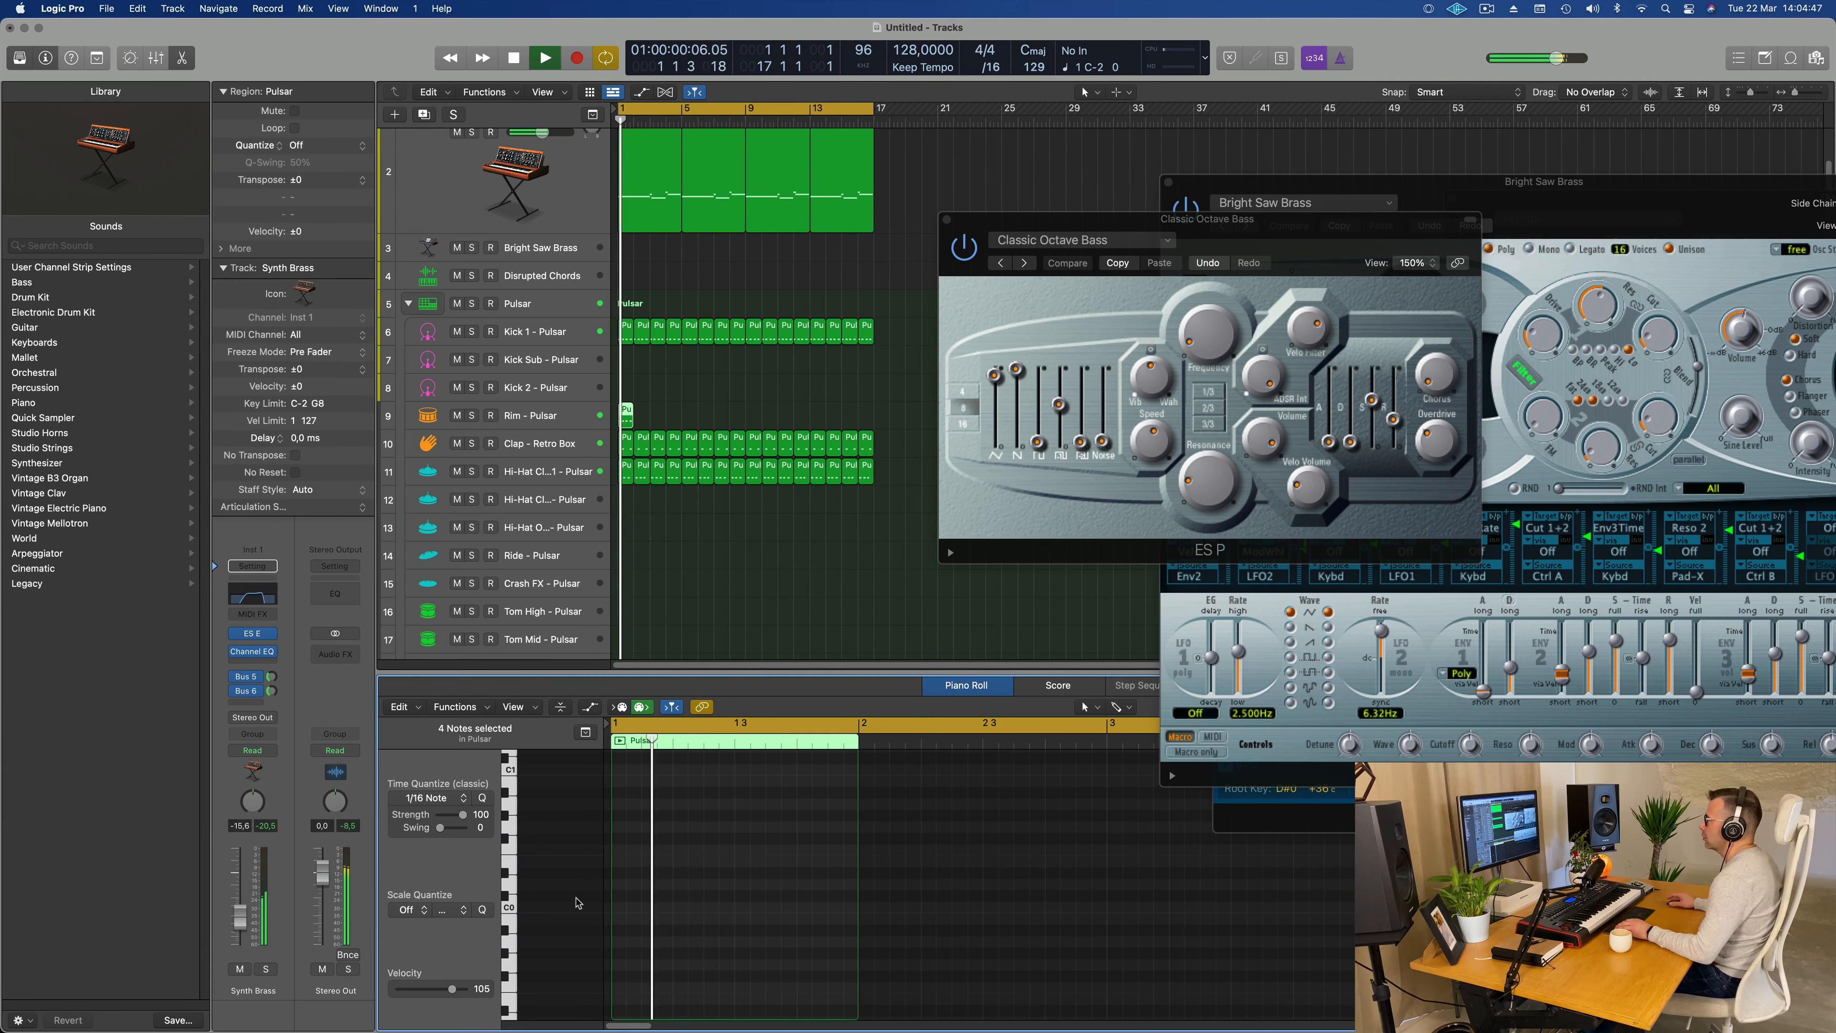
pyautogui.scroll(5, 651, 886)
pyautogui.scroll(3, 705, 863)
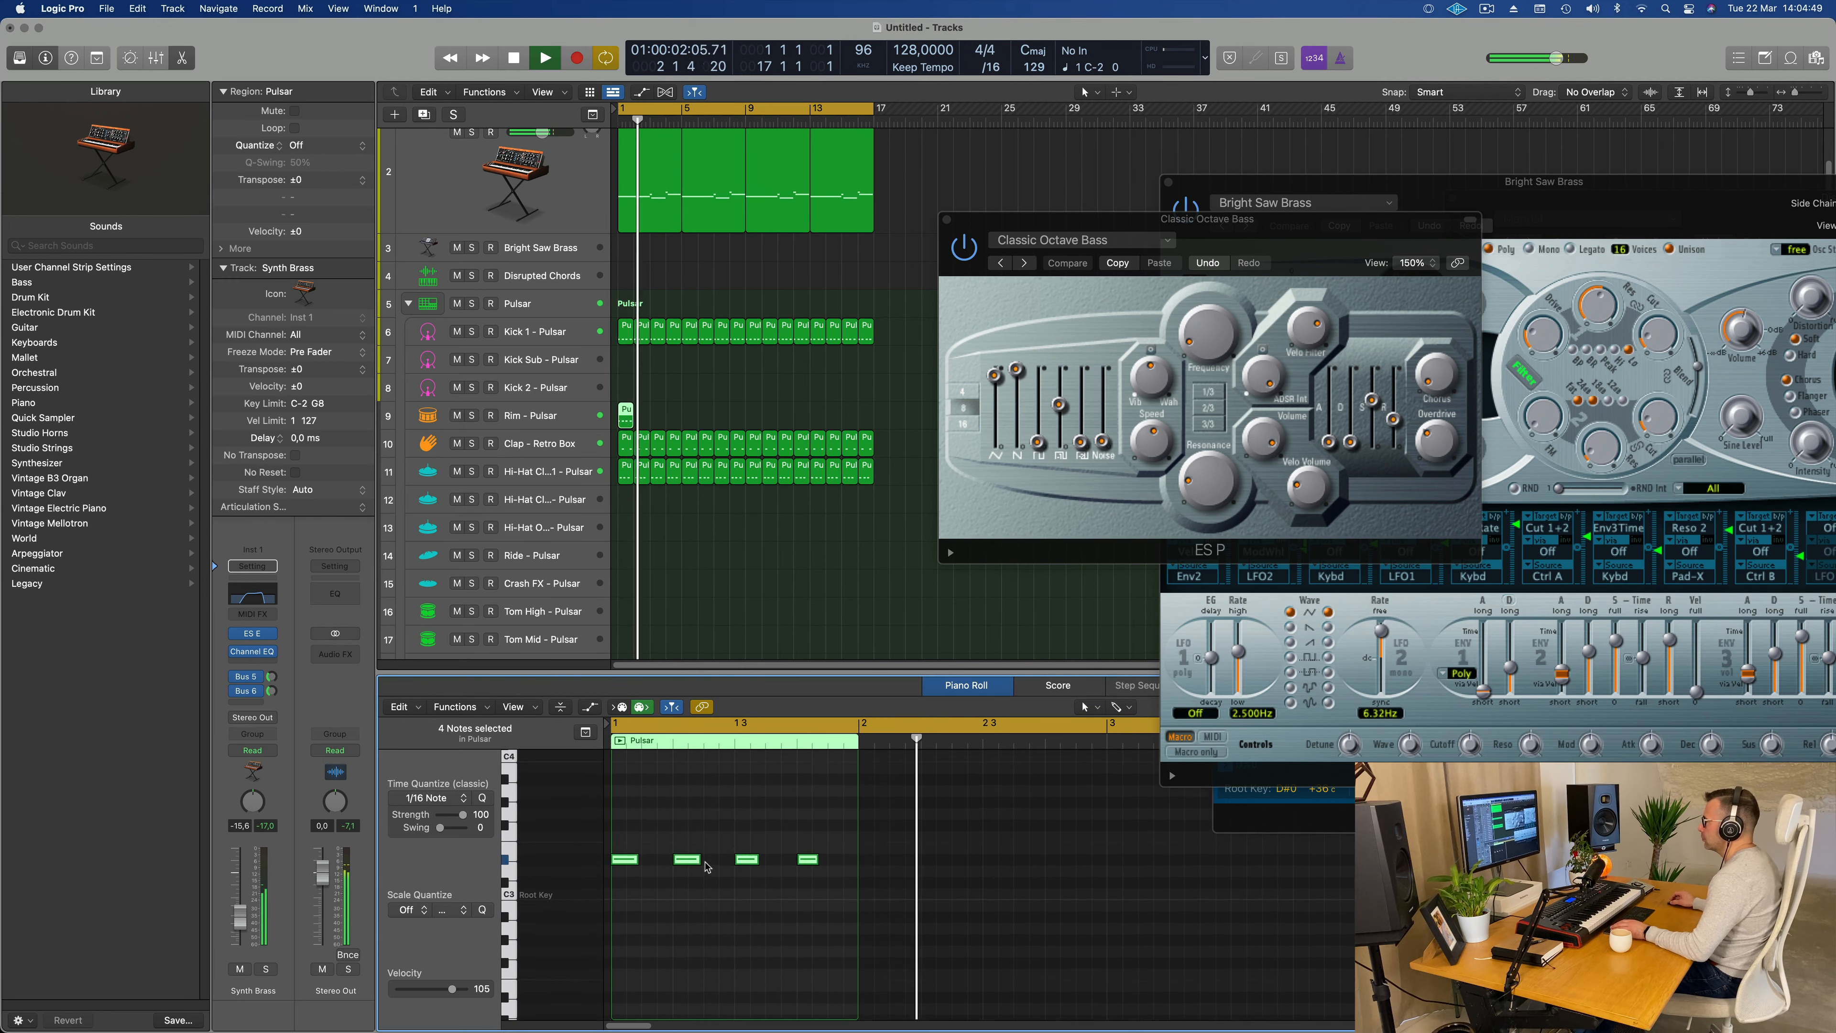
# Step: Reduce the Rim region to one short C3 note on the bar's fourth sixteenth and copy that note half a bar later
pyautogui.press('space')
pyautogui.press('space')
pyautogui.click(634, 832)
pyautogui.press('space')
pyautogui.moveTo(634, 832)
pyautogui.mouseDown()
pyautogui.moveTo(623, 875)
pyautogui.moveTo(673, 894)
pyautogui.moveTo(836, 870)
pyautogui.mouseUp()
pyautogui.press('Delete')
pyautogui.press('space')
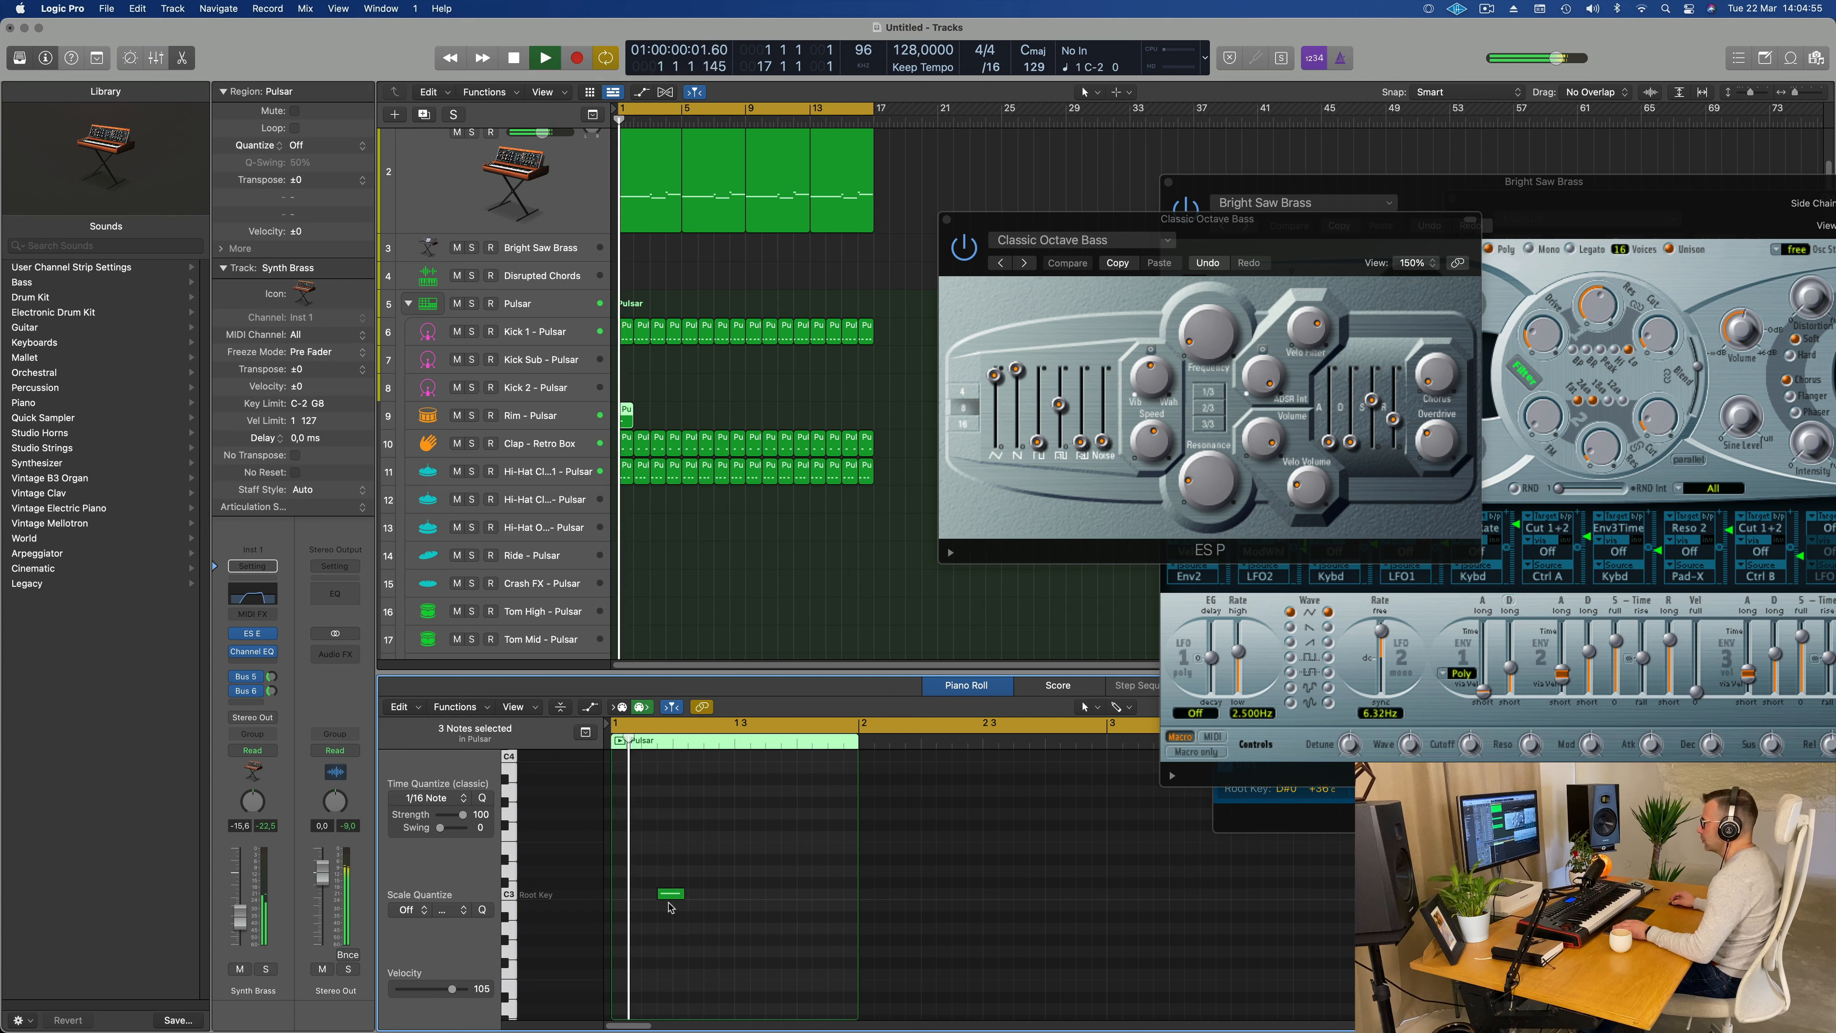
pyautogui.moveTo(670, 895); pyautogui.dragTo(795, 894)
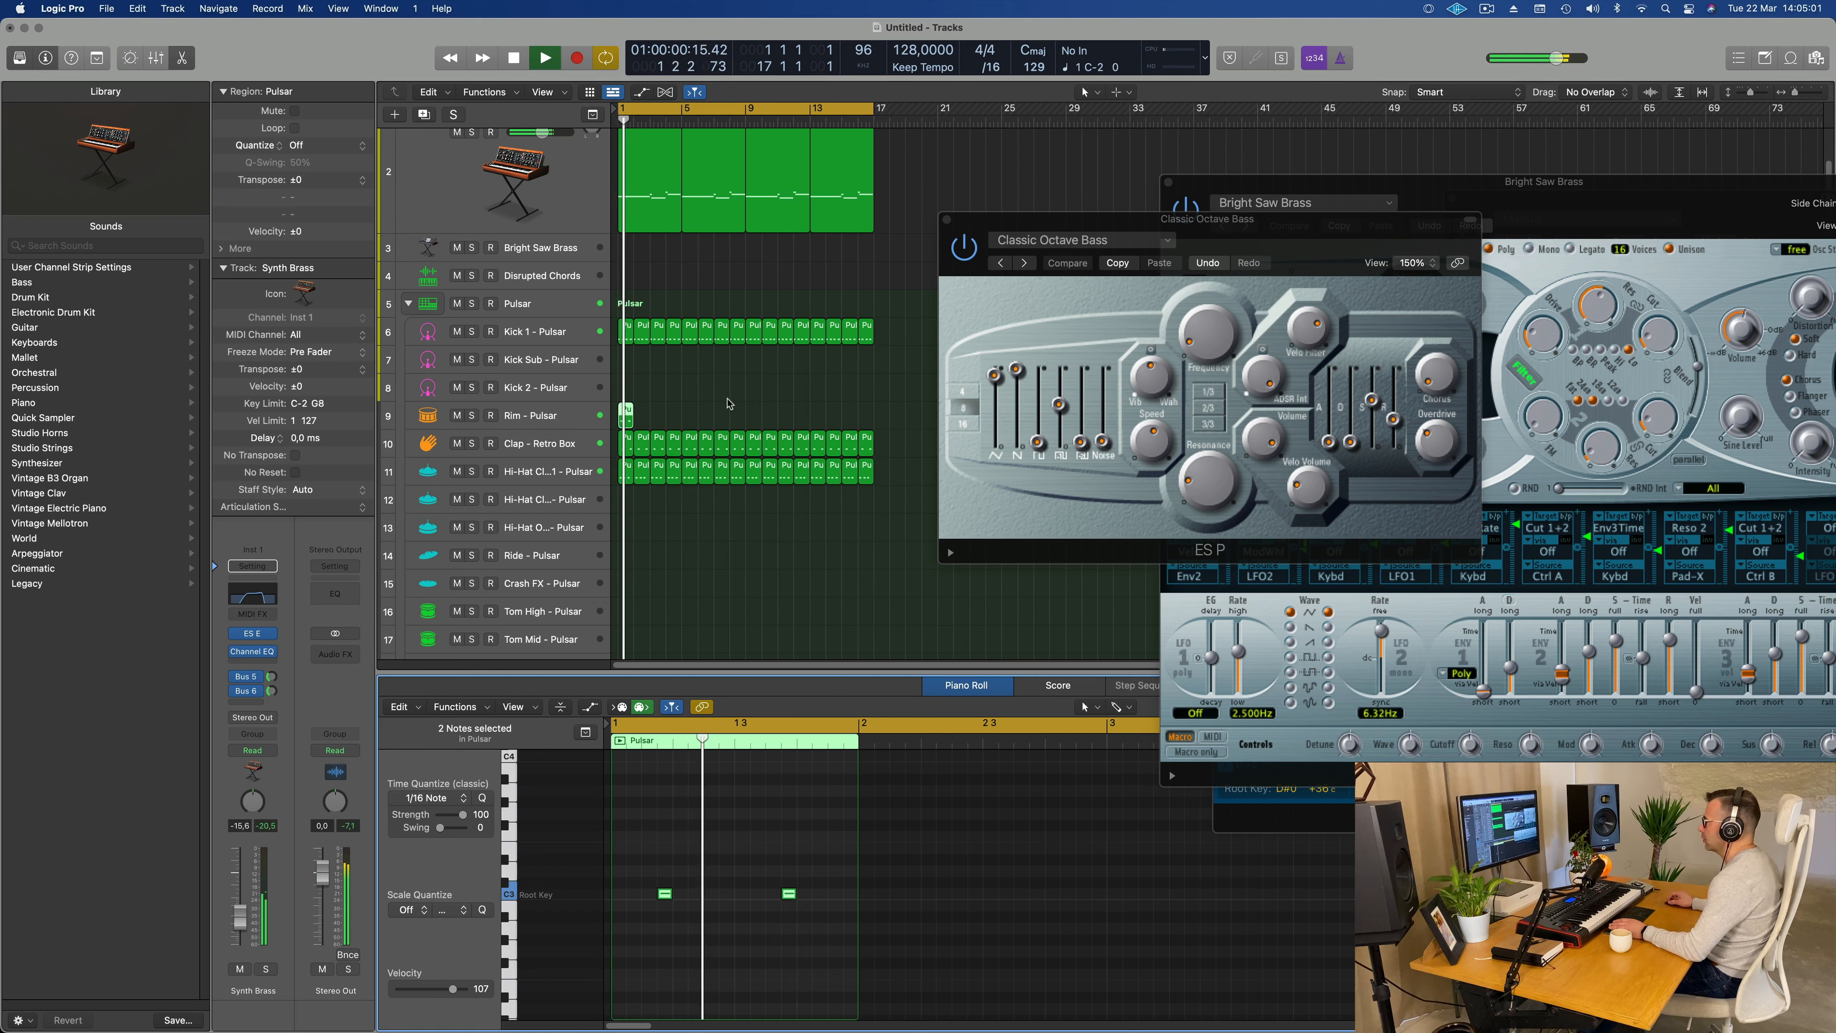
# Step: Repeat the one-bar Rim - Pulsar region until it fills bars 1 to 16
pyautogui.click(557, 422)
pyautogui.press('space')
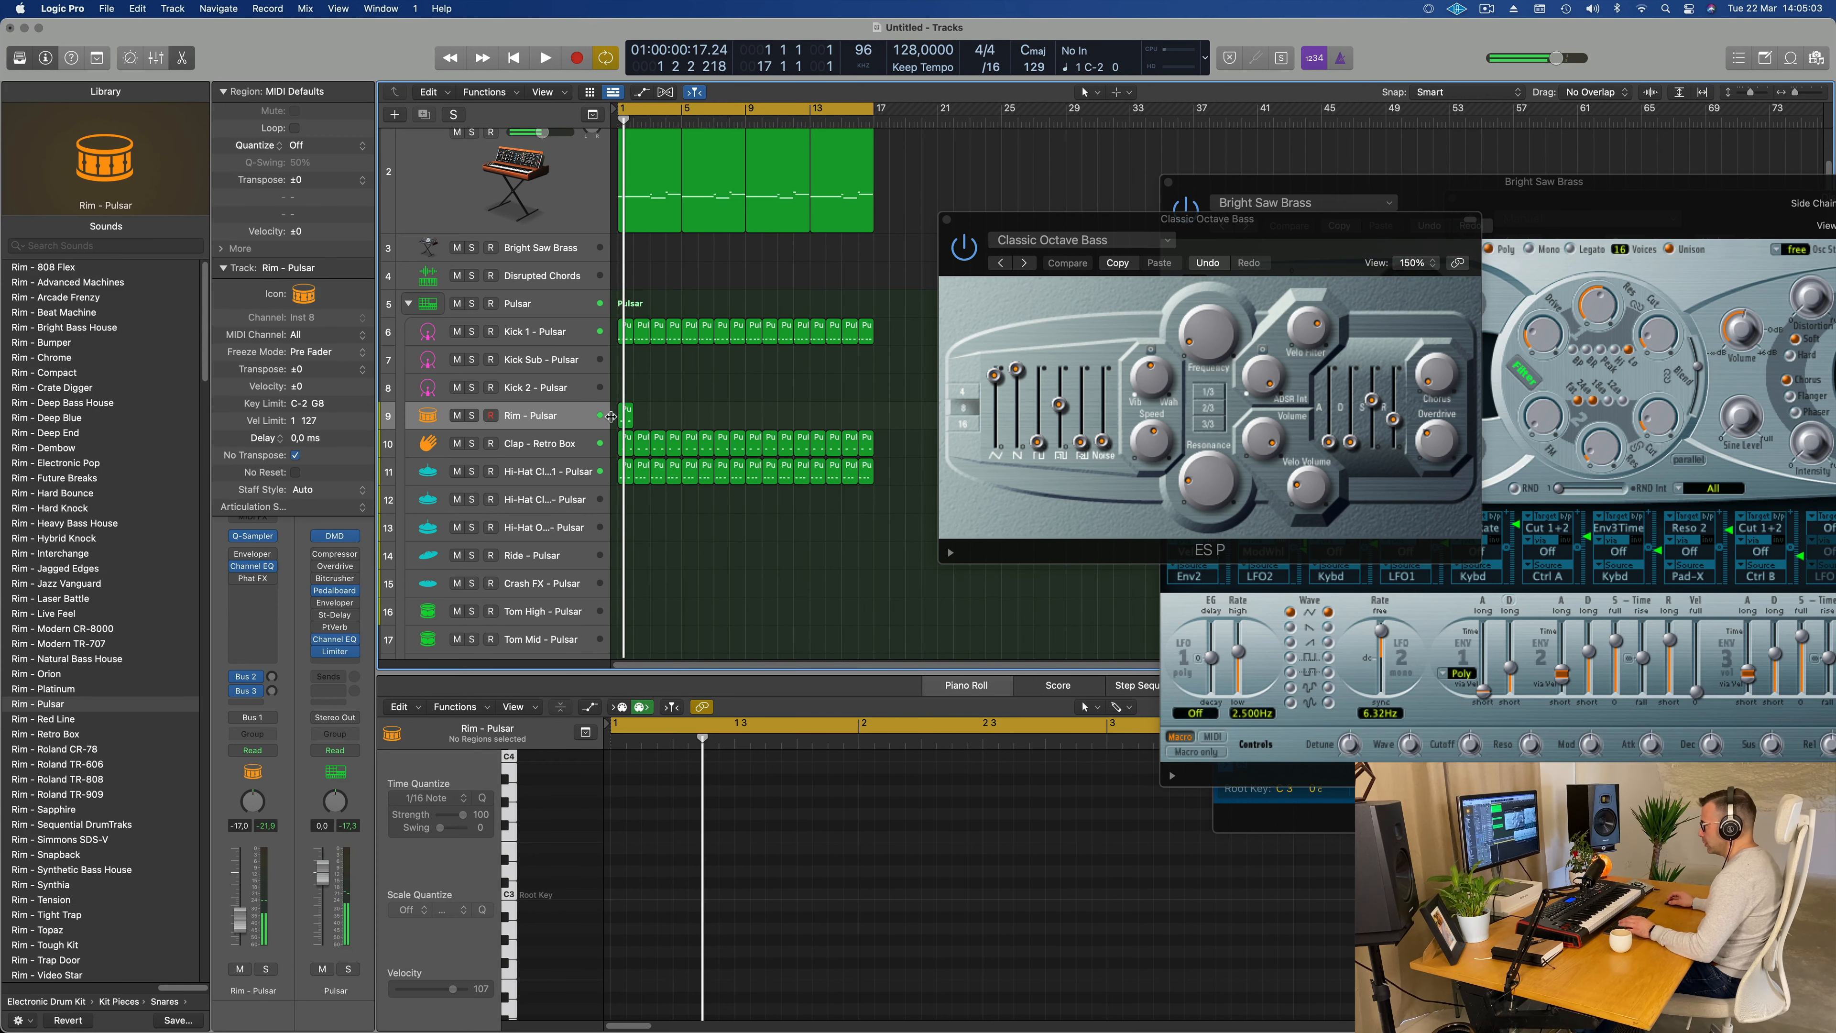
pyautogui.click(623, 422)
pyautogui.press('super+r')
pyautogui.press('super+r')
pyautogui.press('super+r')
pyautogui.press('super+r')
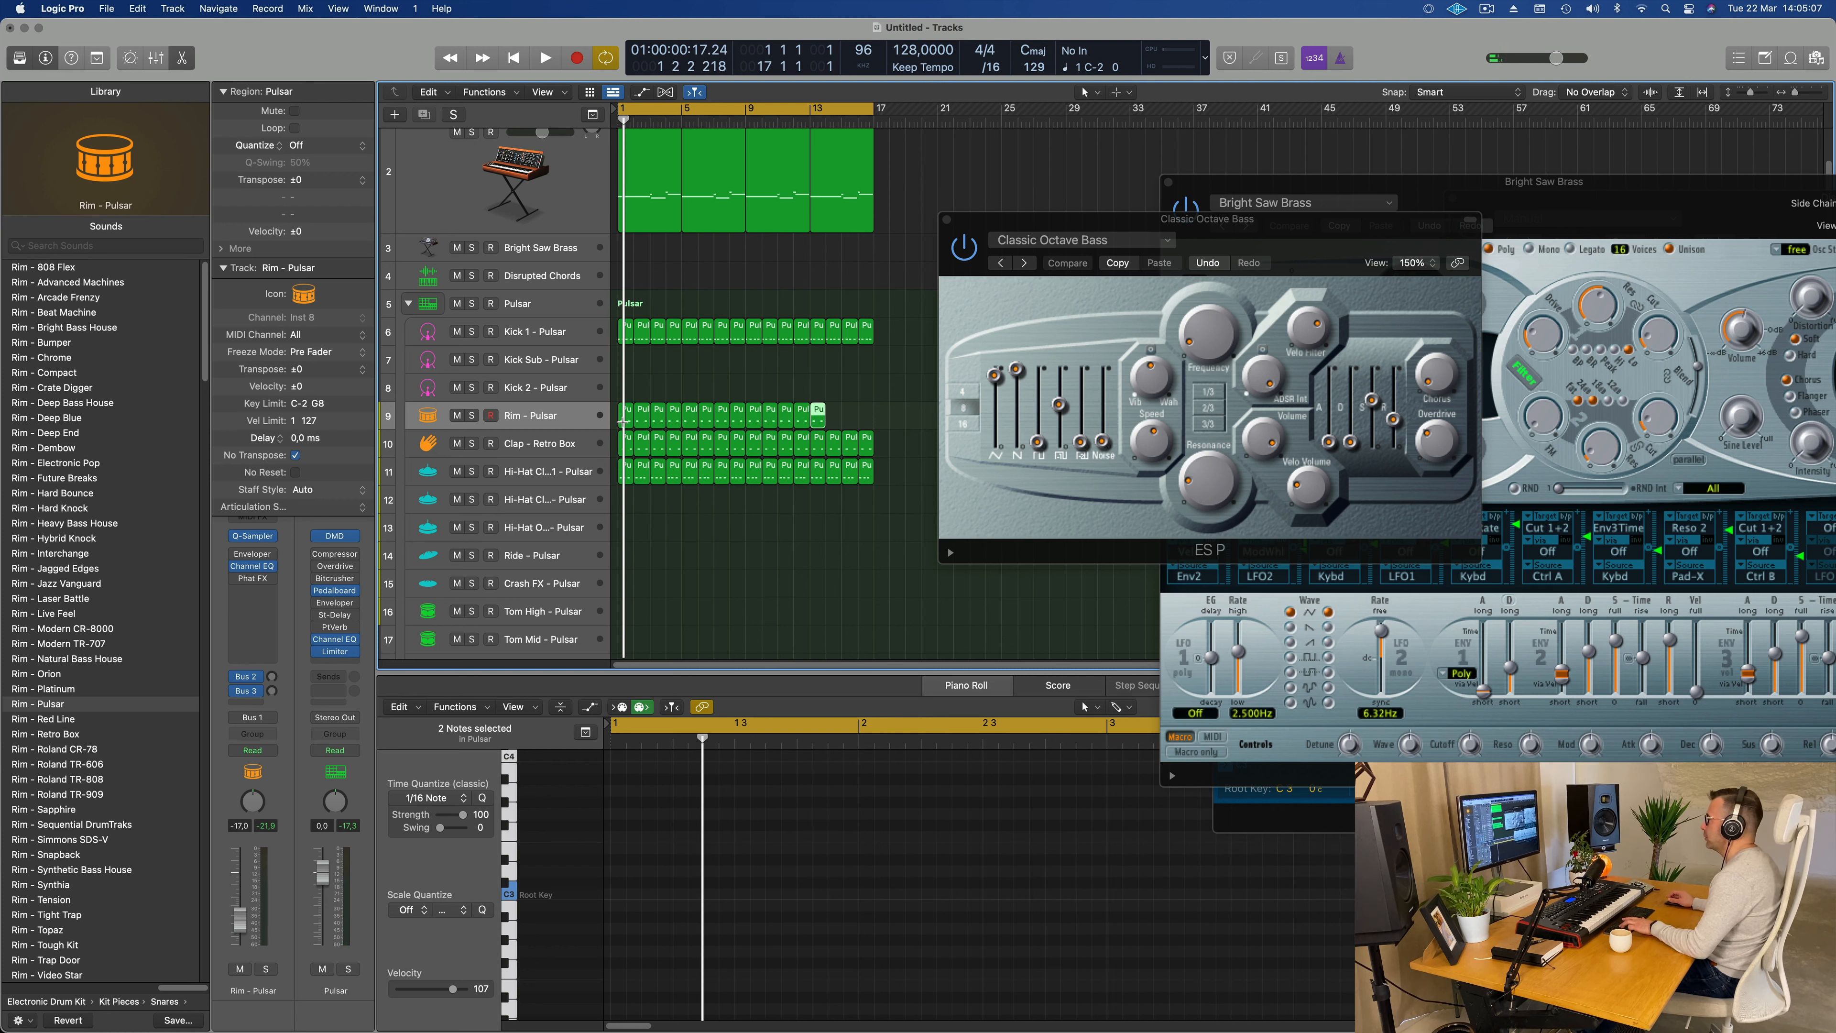
# Step: Load the Rim - Natural Bass House sound on the rim track and lower its volume to -21.0 dB during playback
pyautogui.press('space')
pyautogui.click(568, 423)
pyautogui.press('space')
pyautogui.press('space')
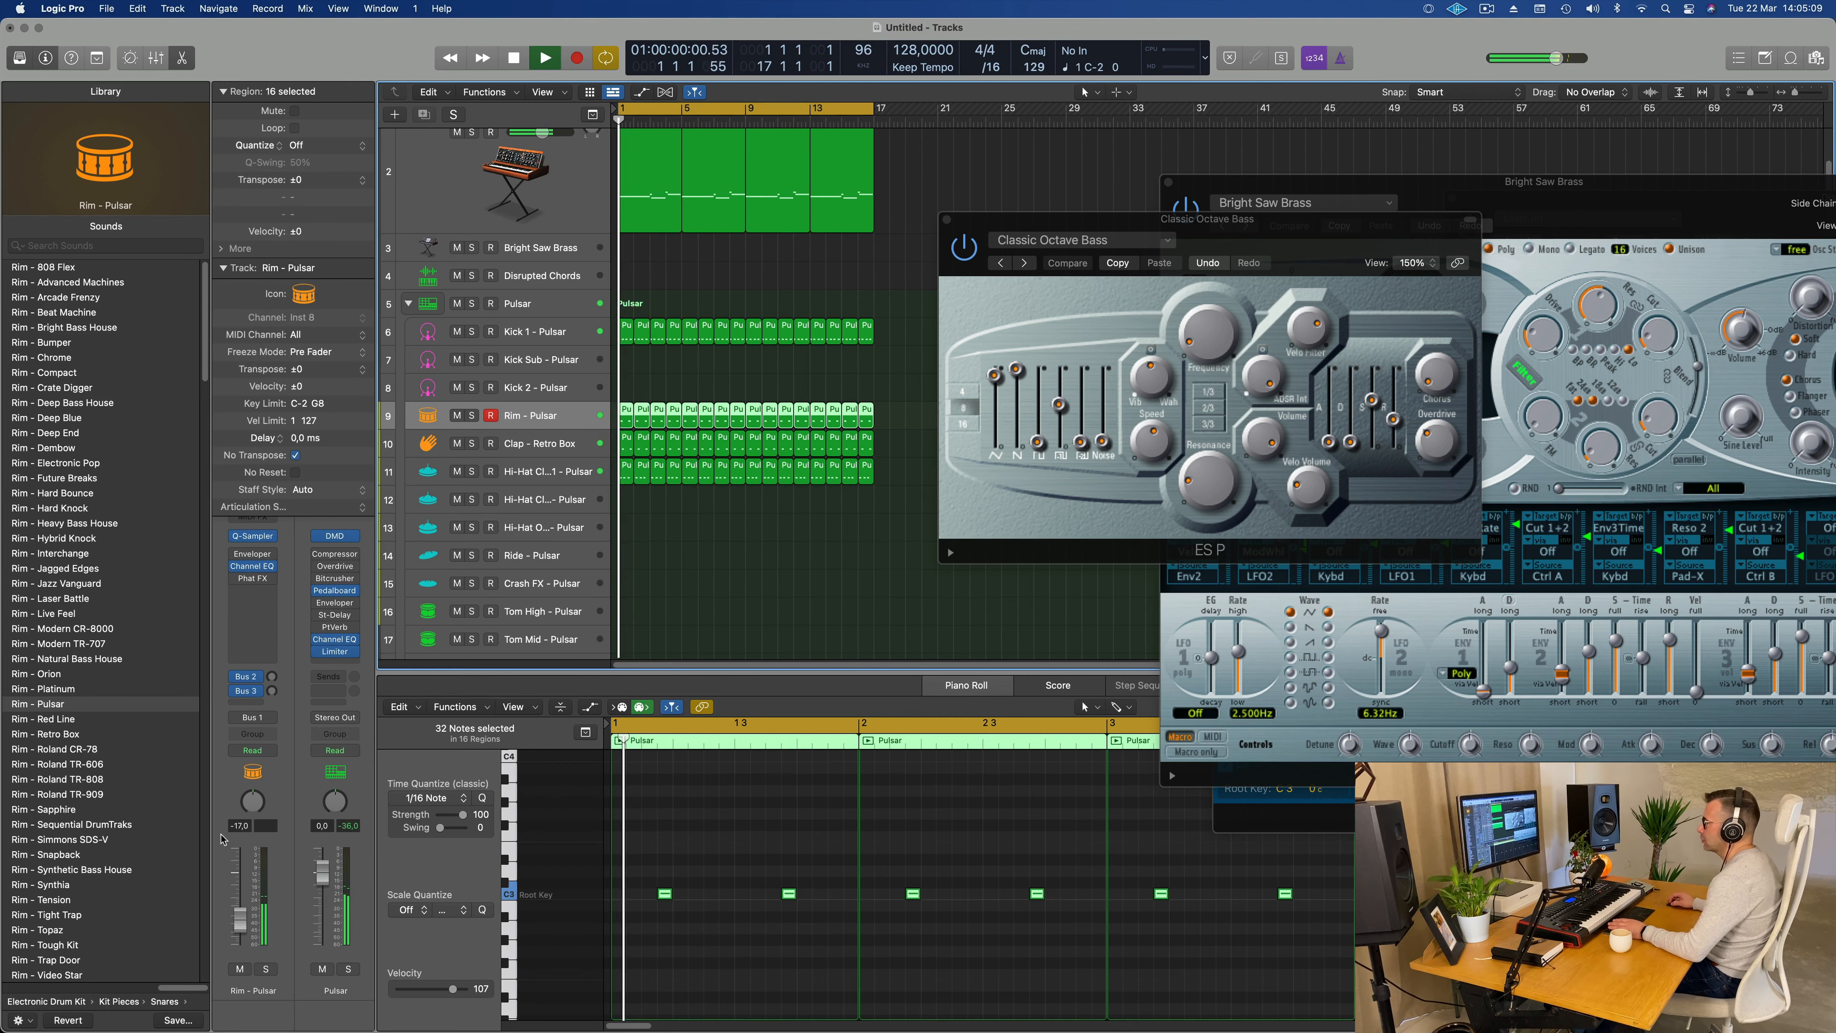
pyautogui.click(29, 658)
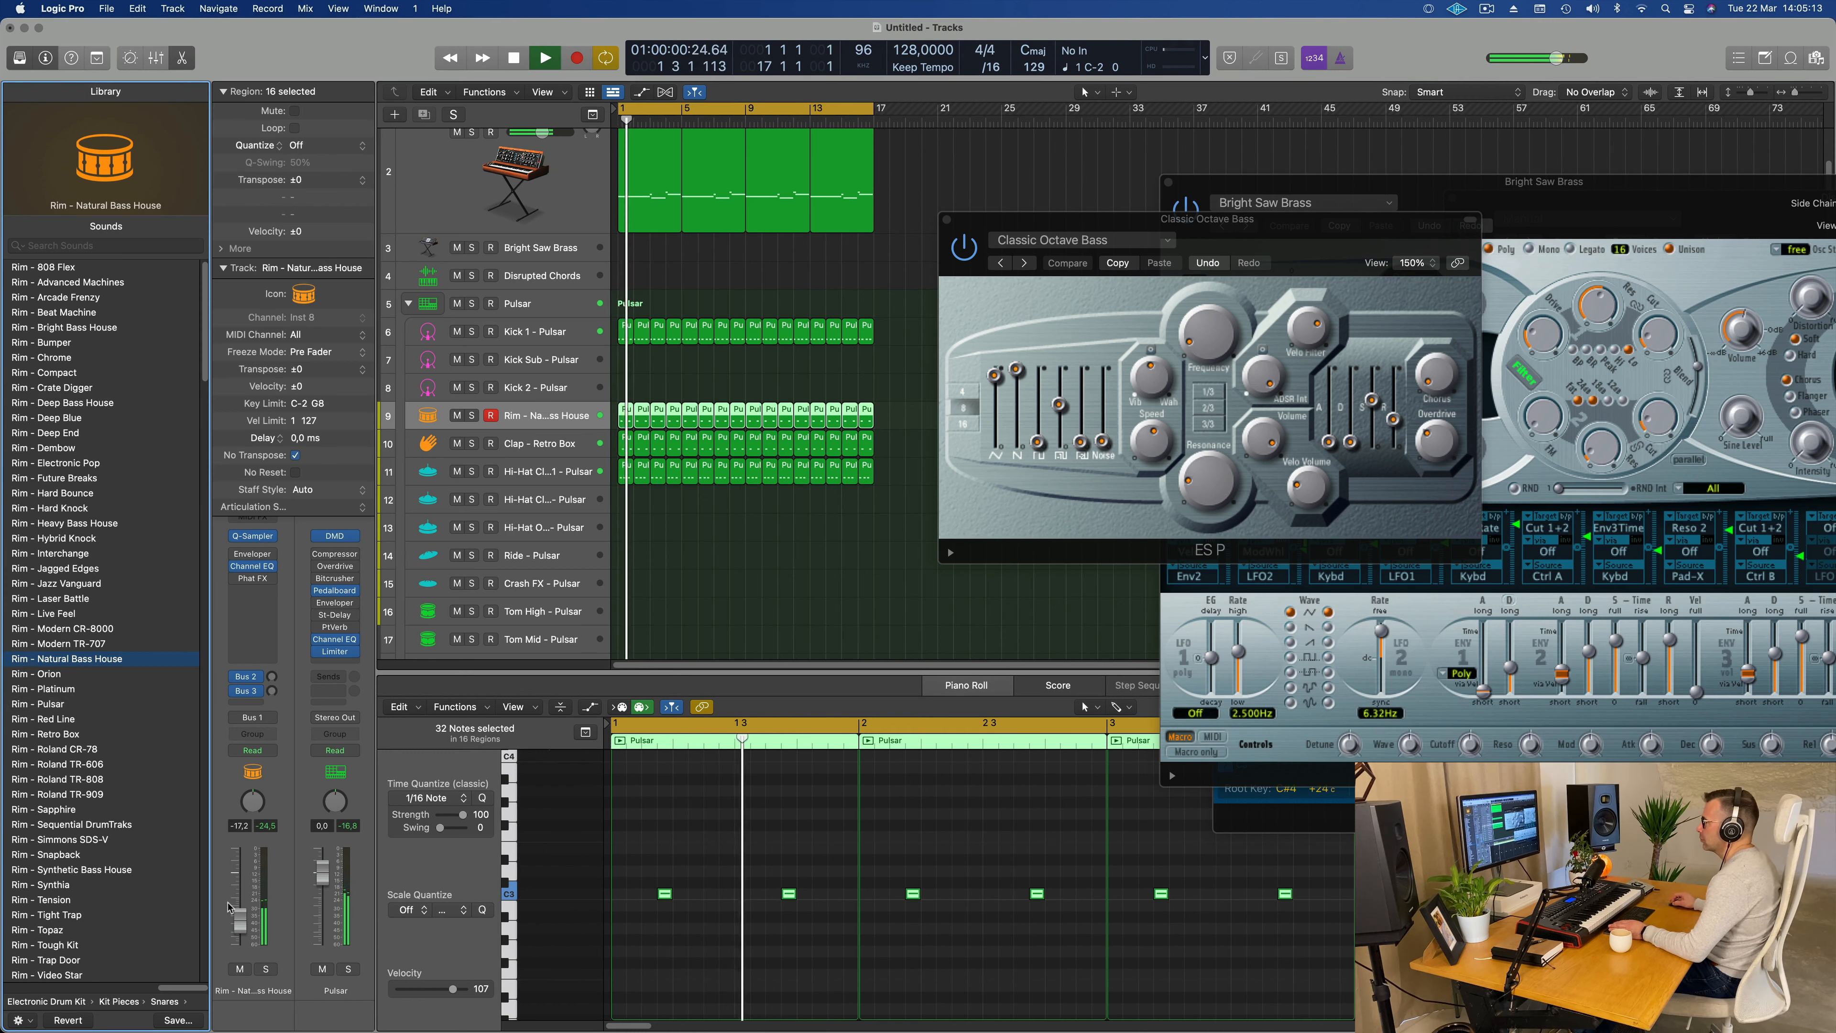
pyautogui.press('Return')
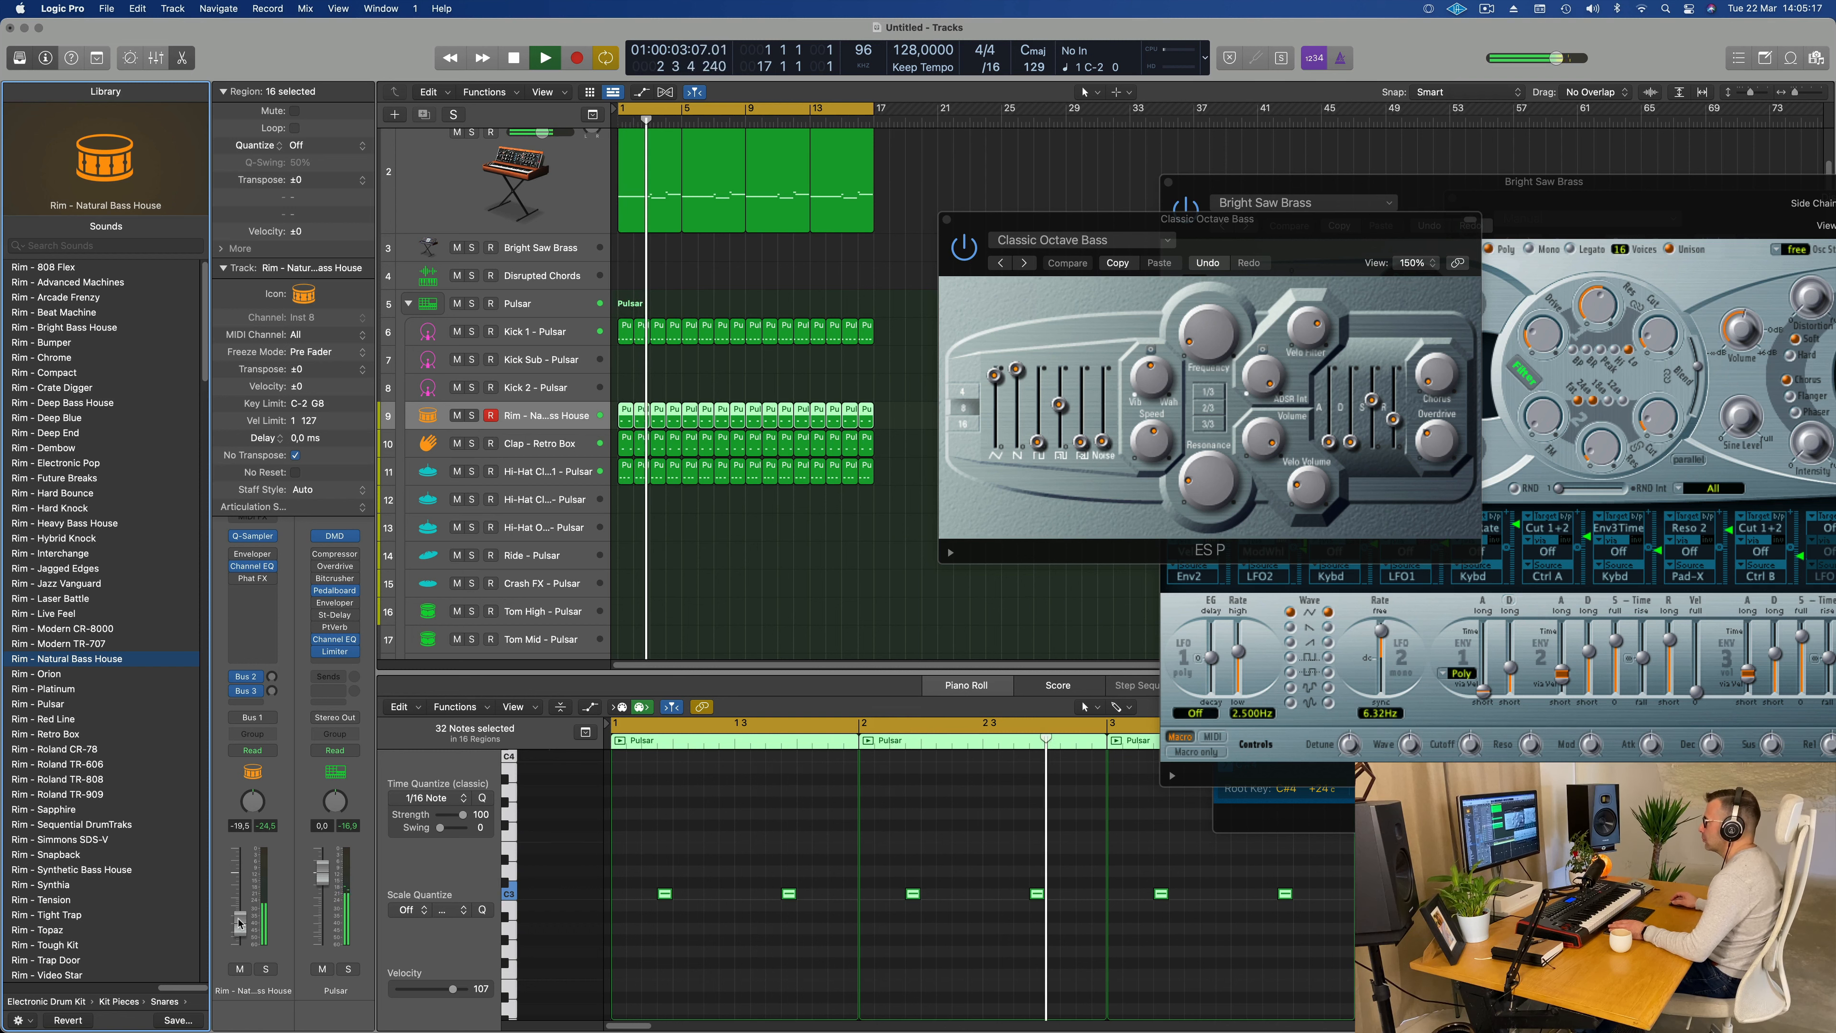
pyautogui.press('space')
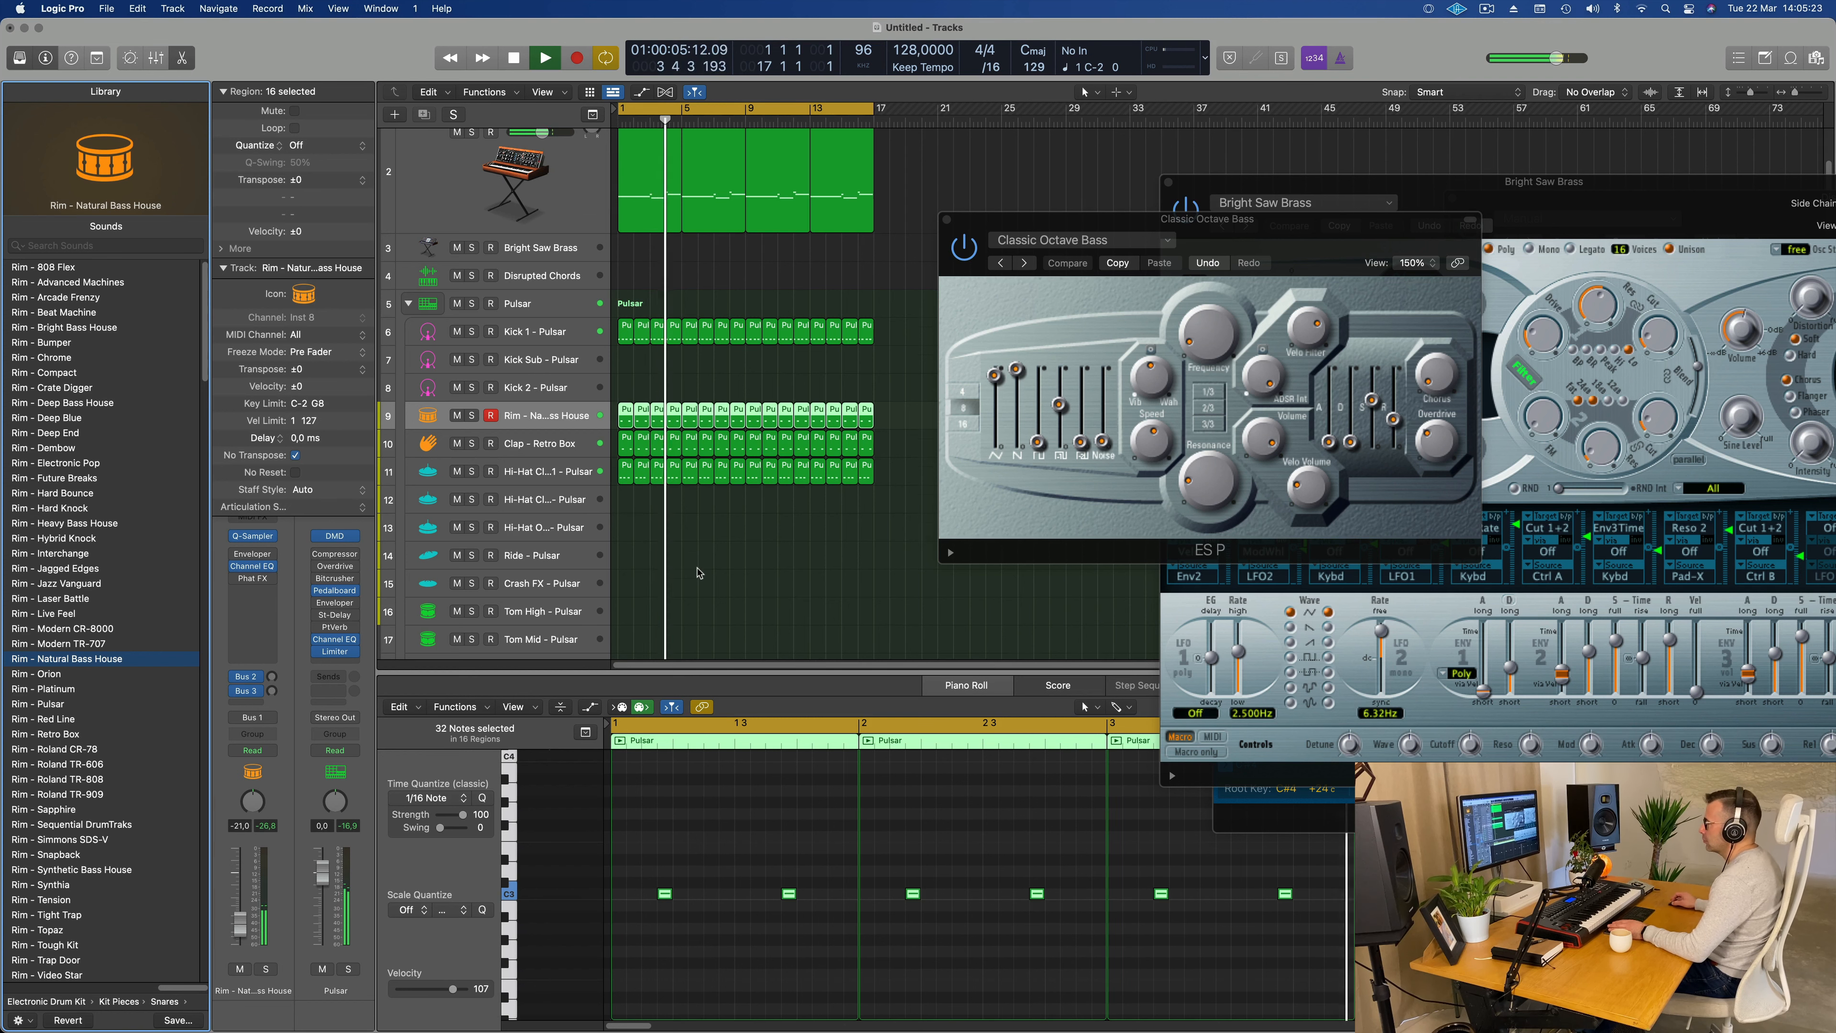
# Step: Copy the first closed hi-hat region to the Hi-Hat Open - Pulsar track at bar 1 and transpose its four notes up an octave
pyautogui.scroll(-3, 697, 572)
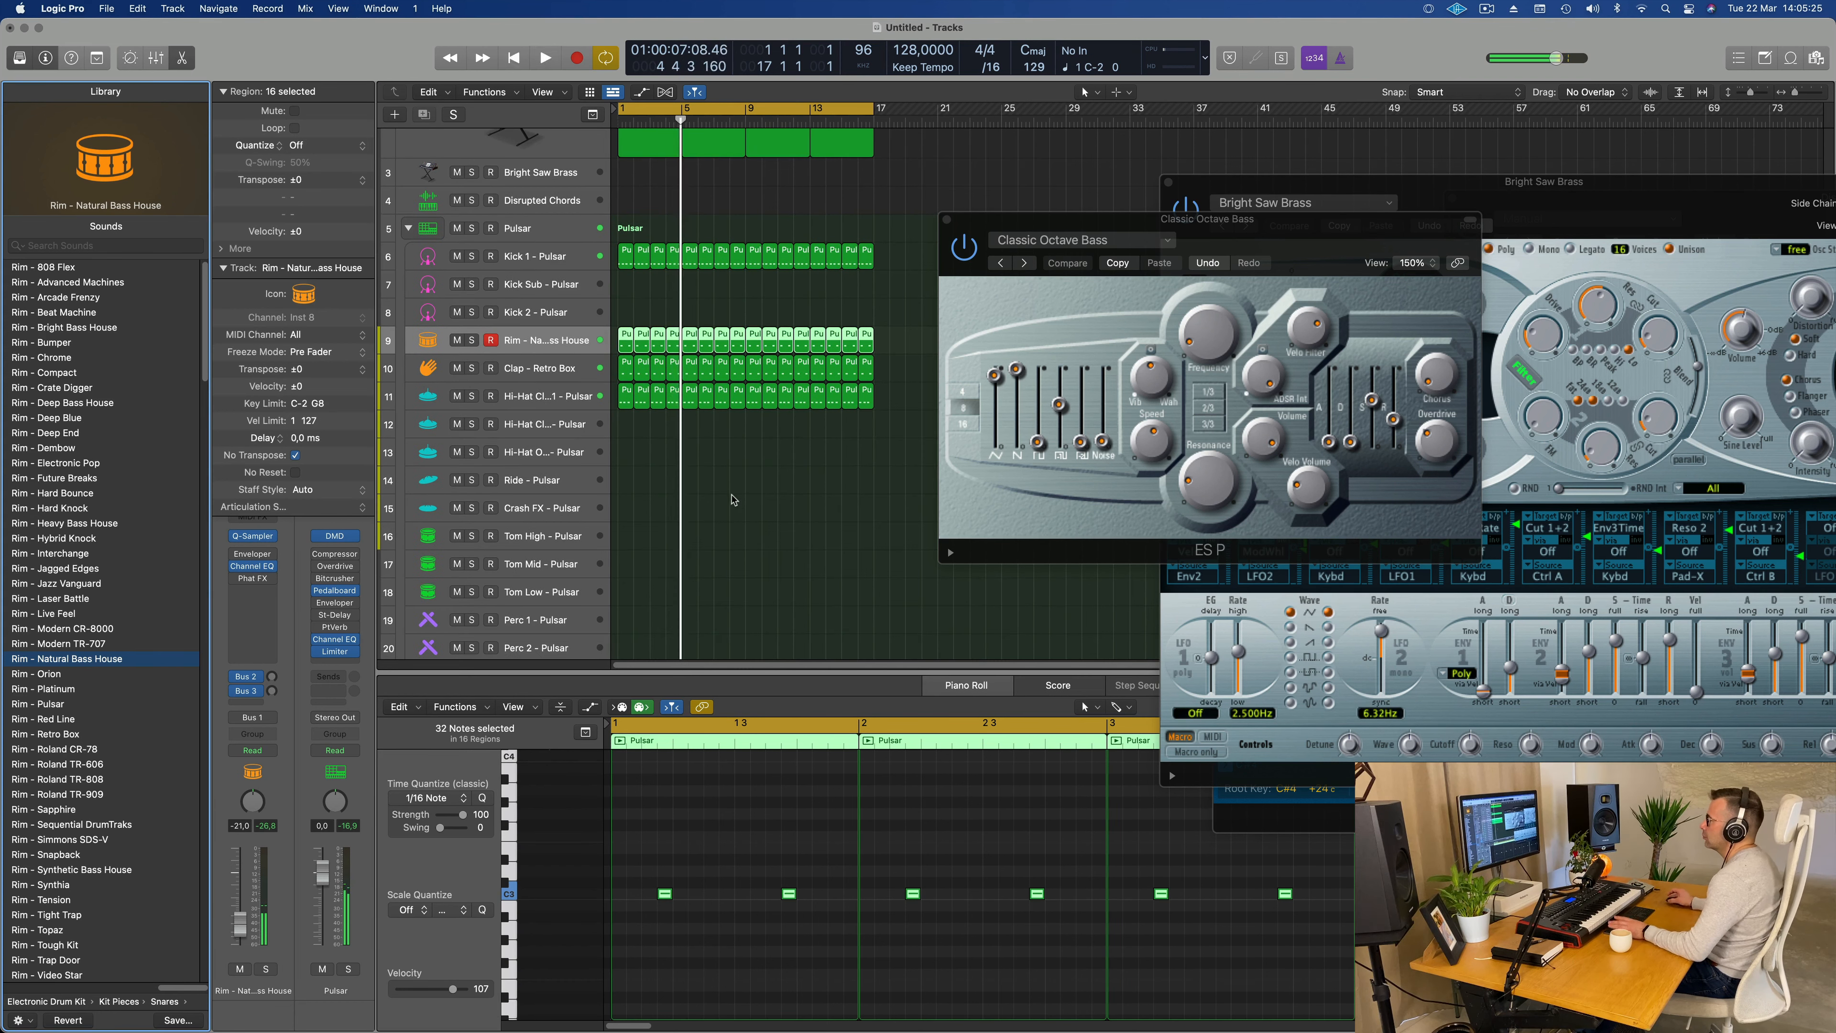
pyautogui.click(623, 402)
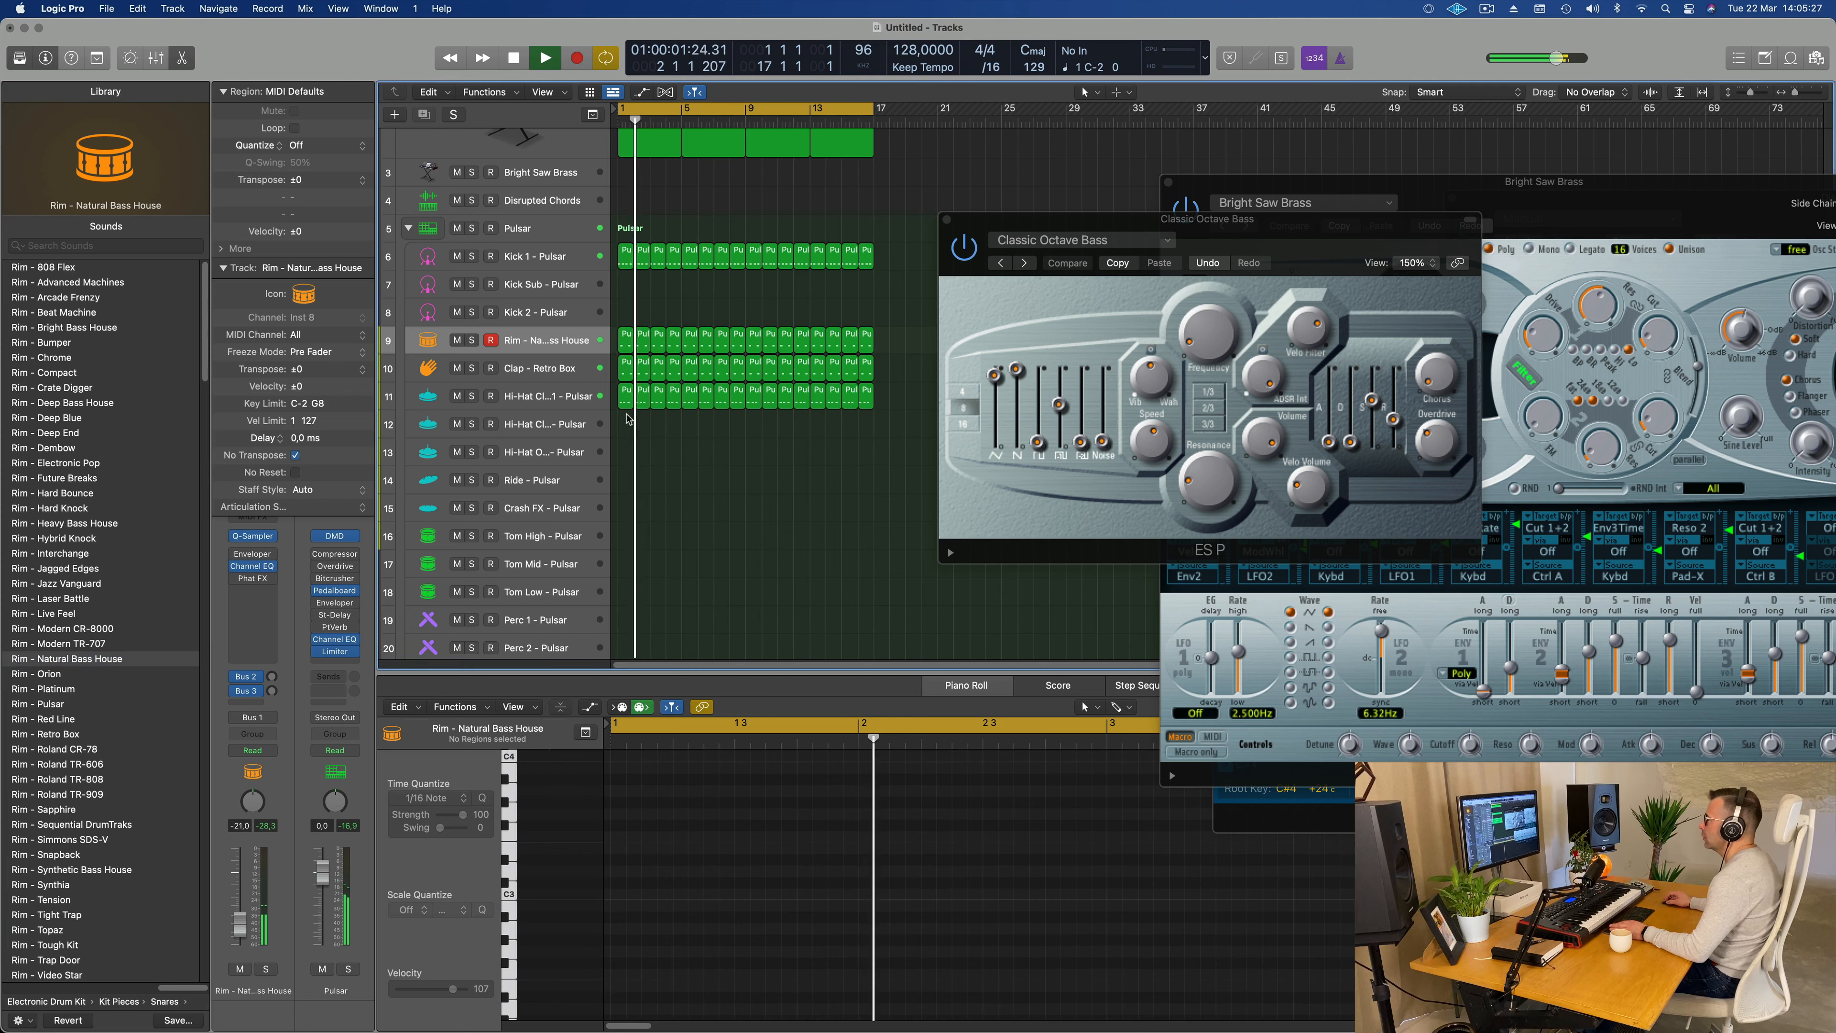
pyautogui.moveTo(624, 407); pyautogui.dragTo(625, 459)
pyautogui.press('space')
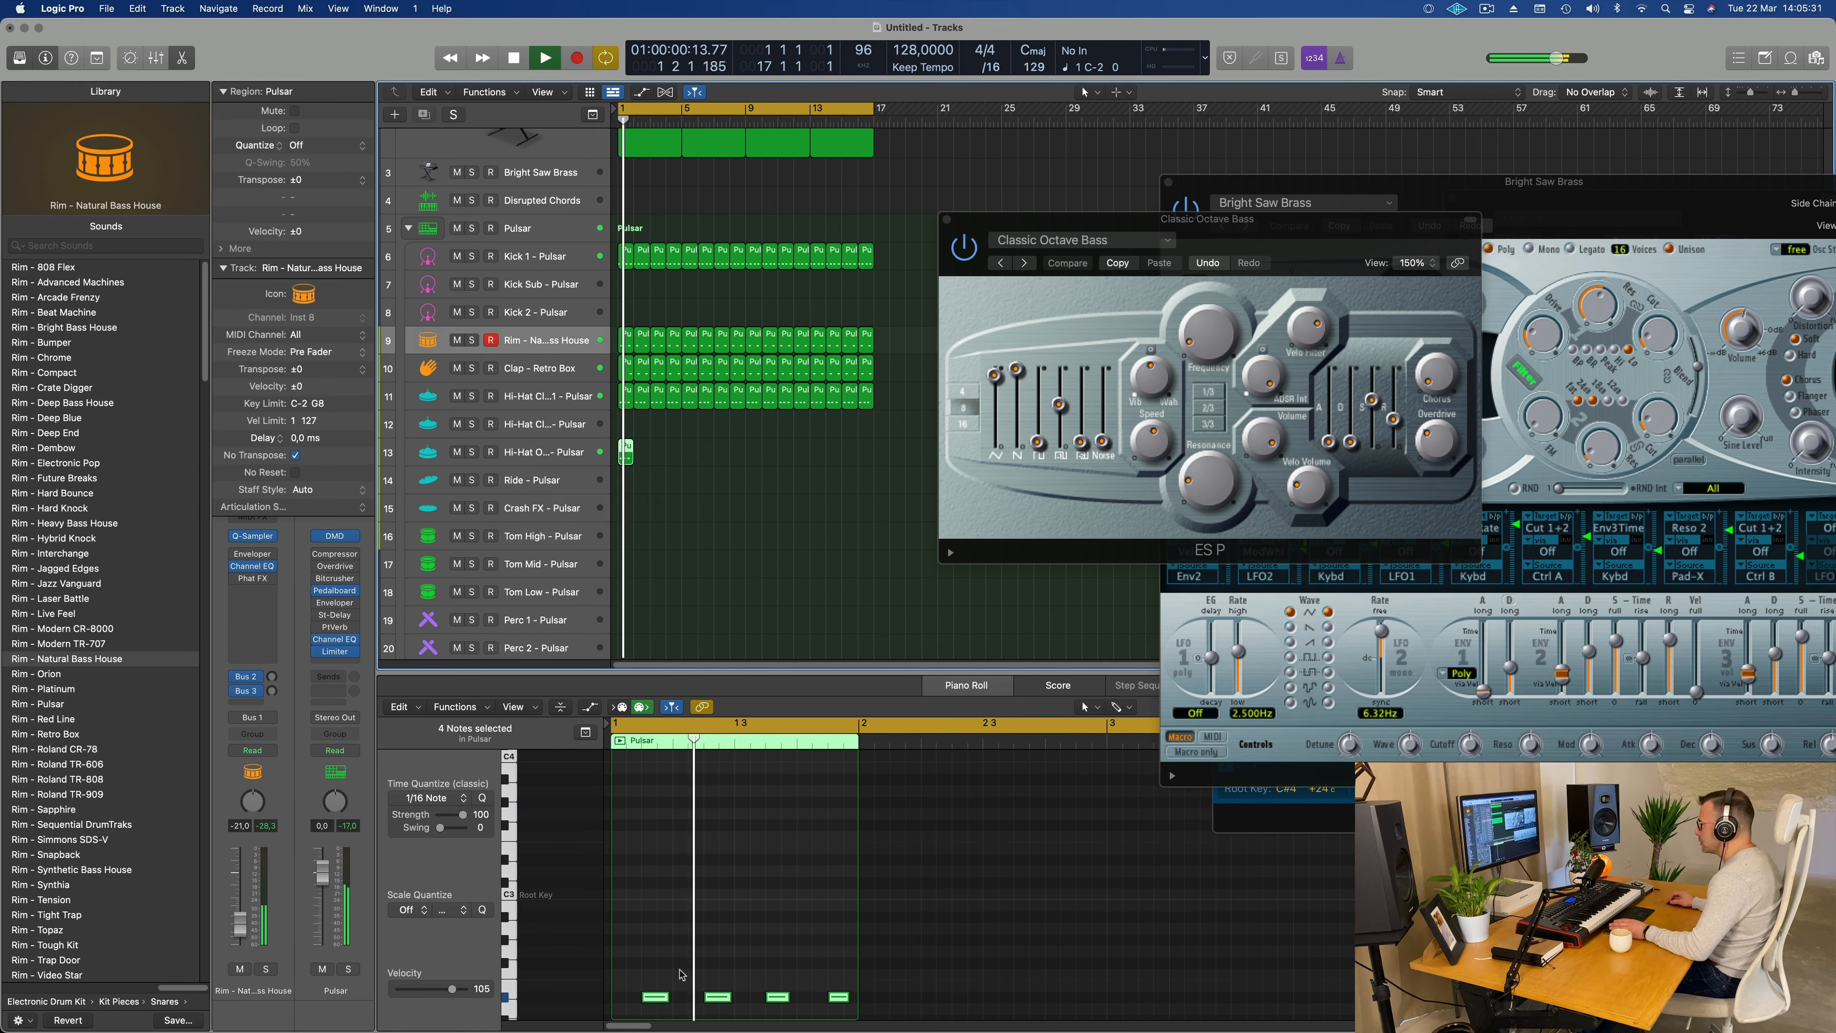
pyautogui.press('space')
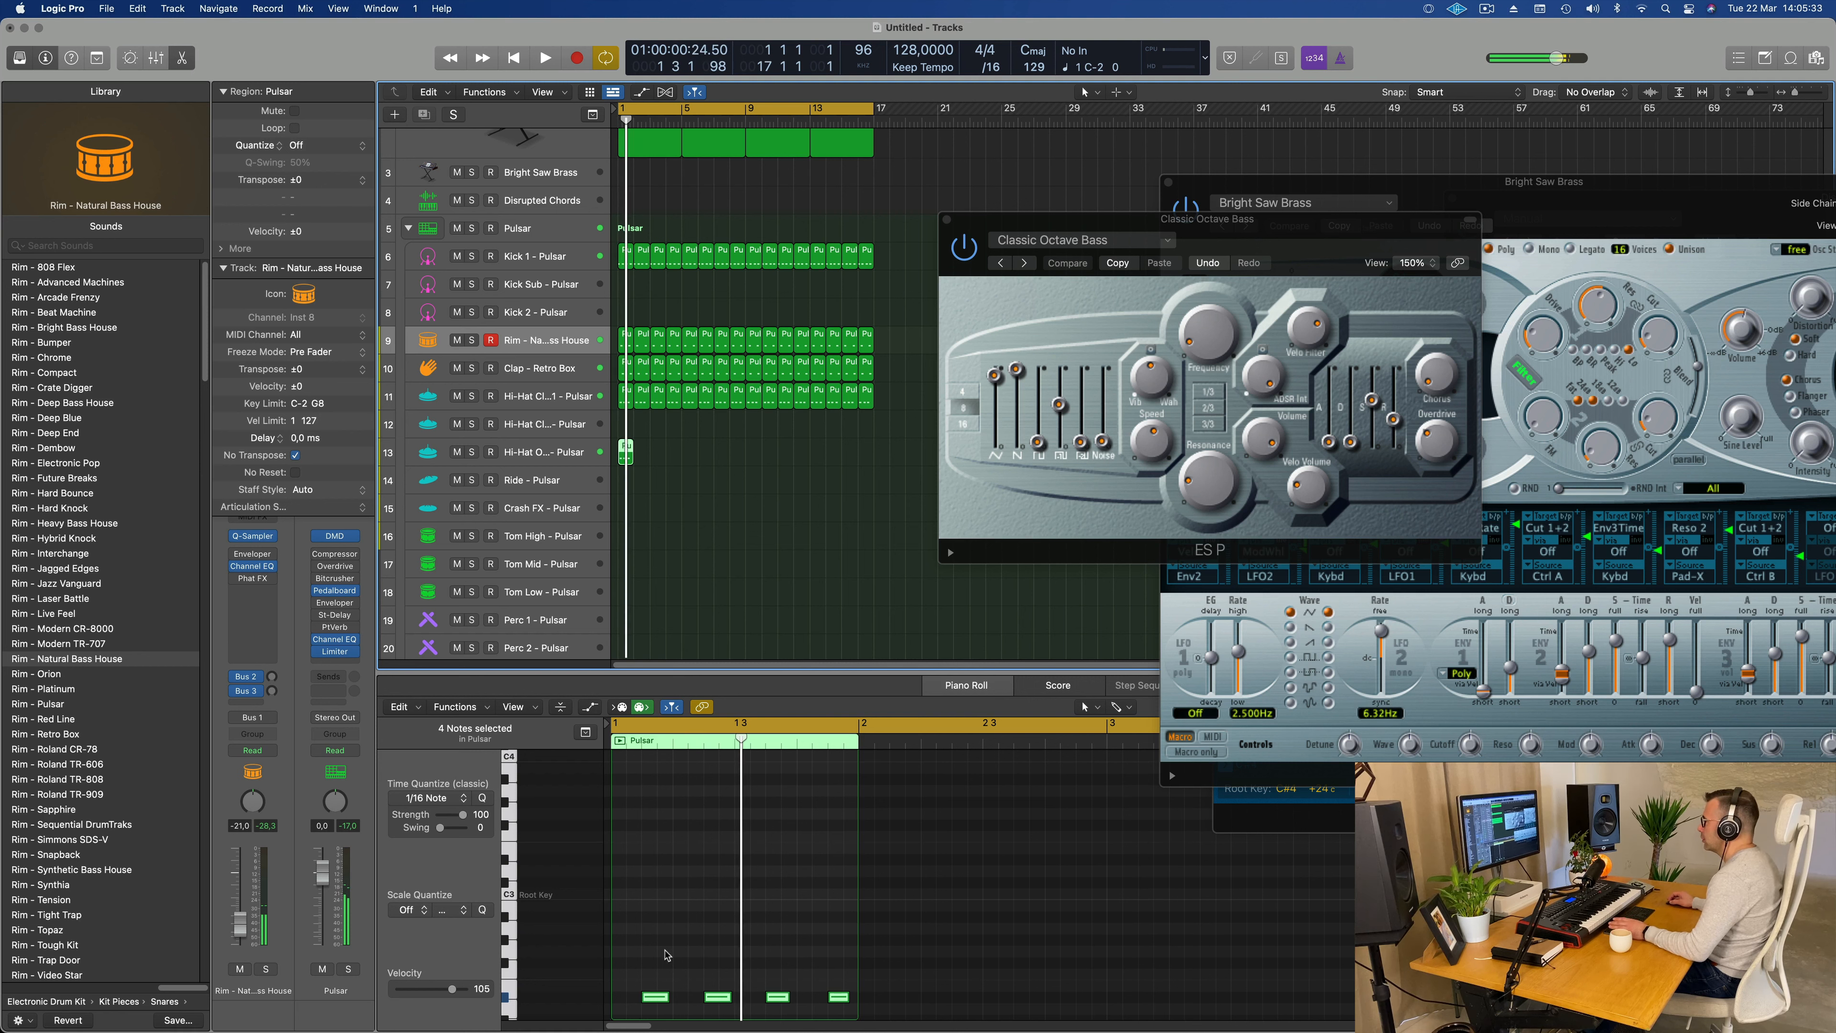
pyautogui.moveTo(636, 960); pyautogui.dragTo(856, 1014)
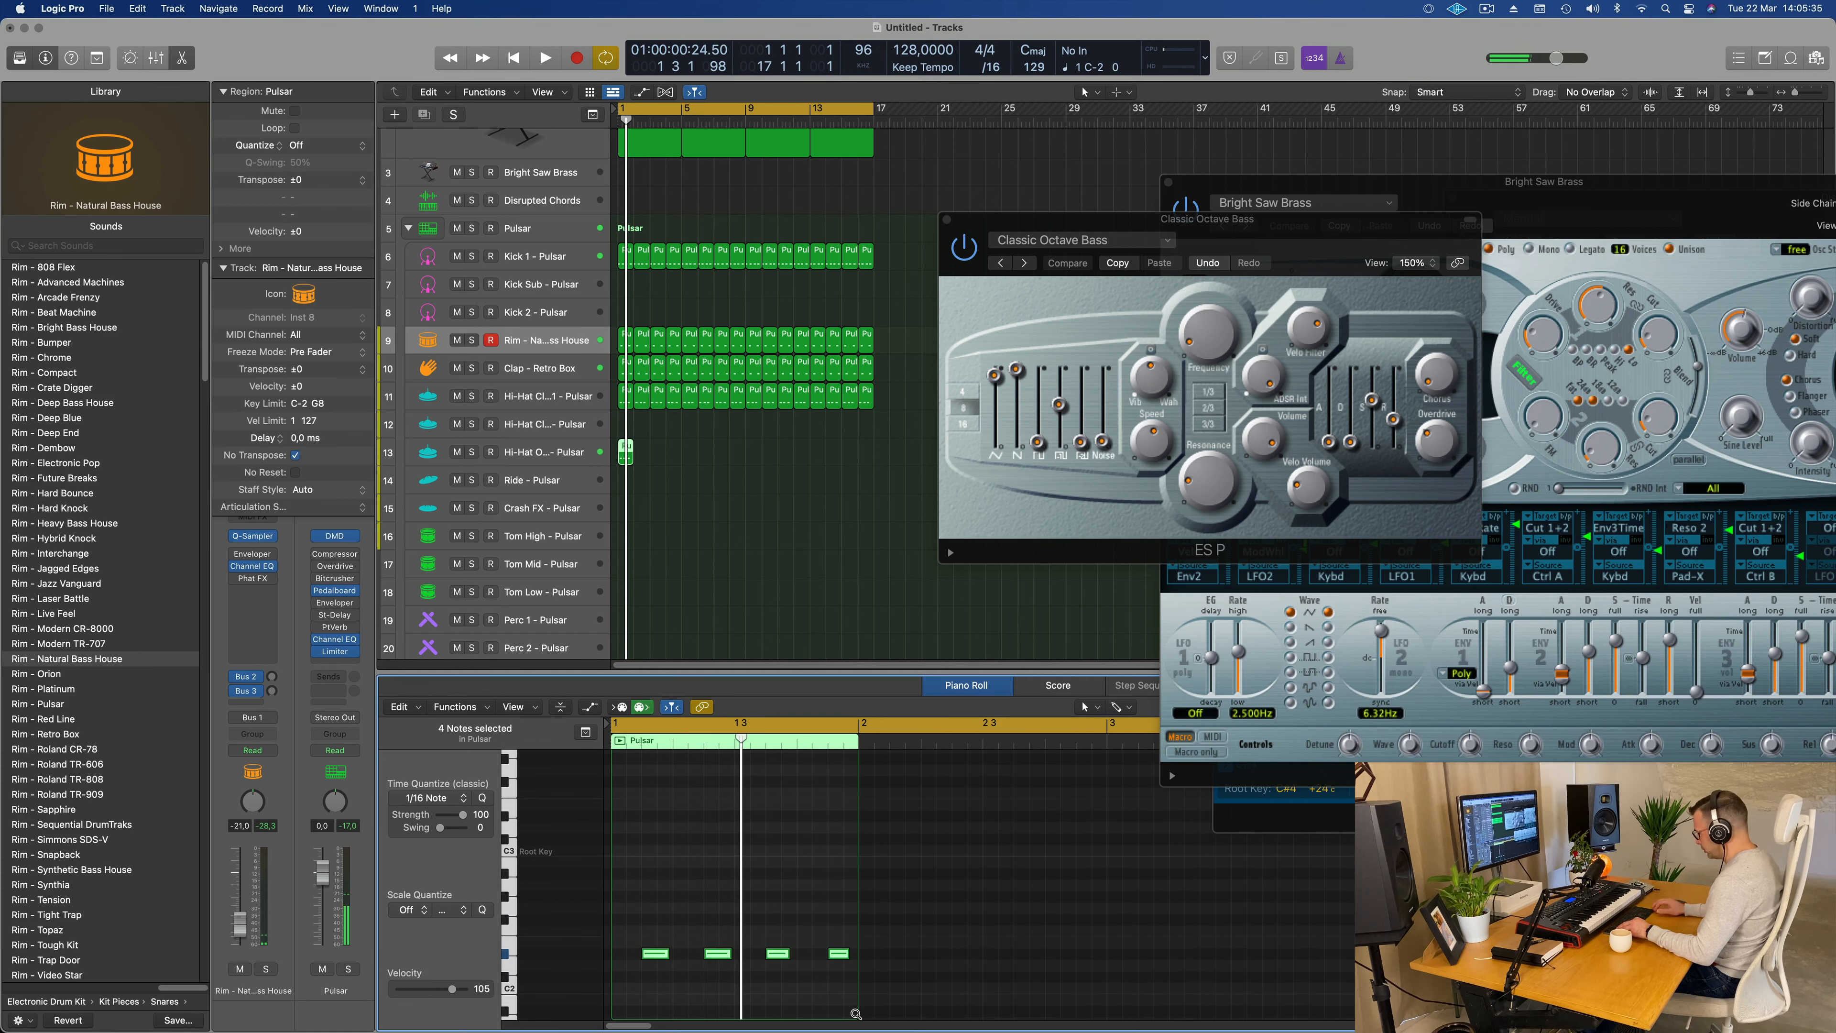
pyautogui.hotkey('shift', 'alt', 'Up')
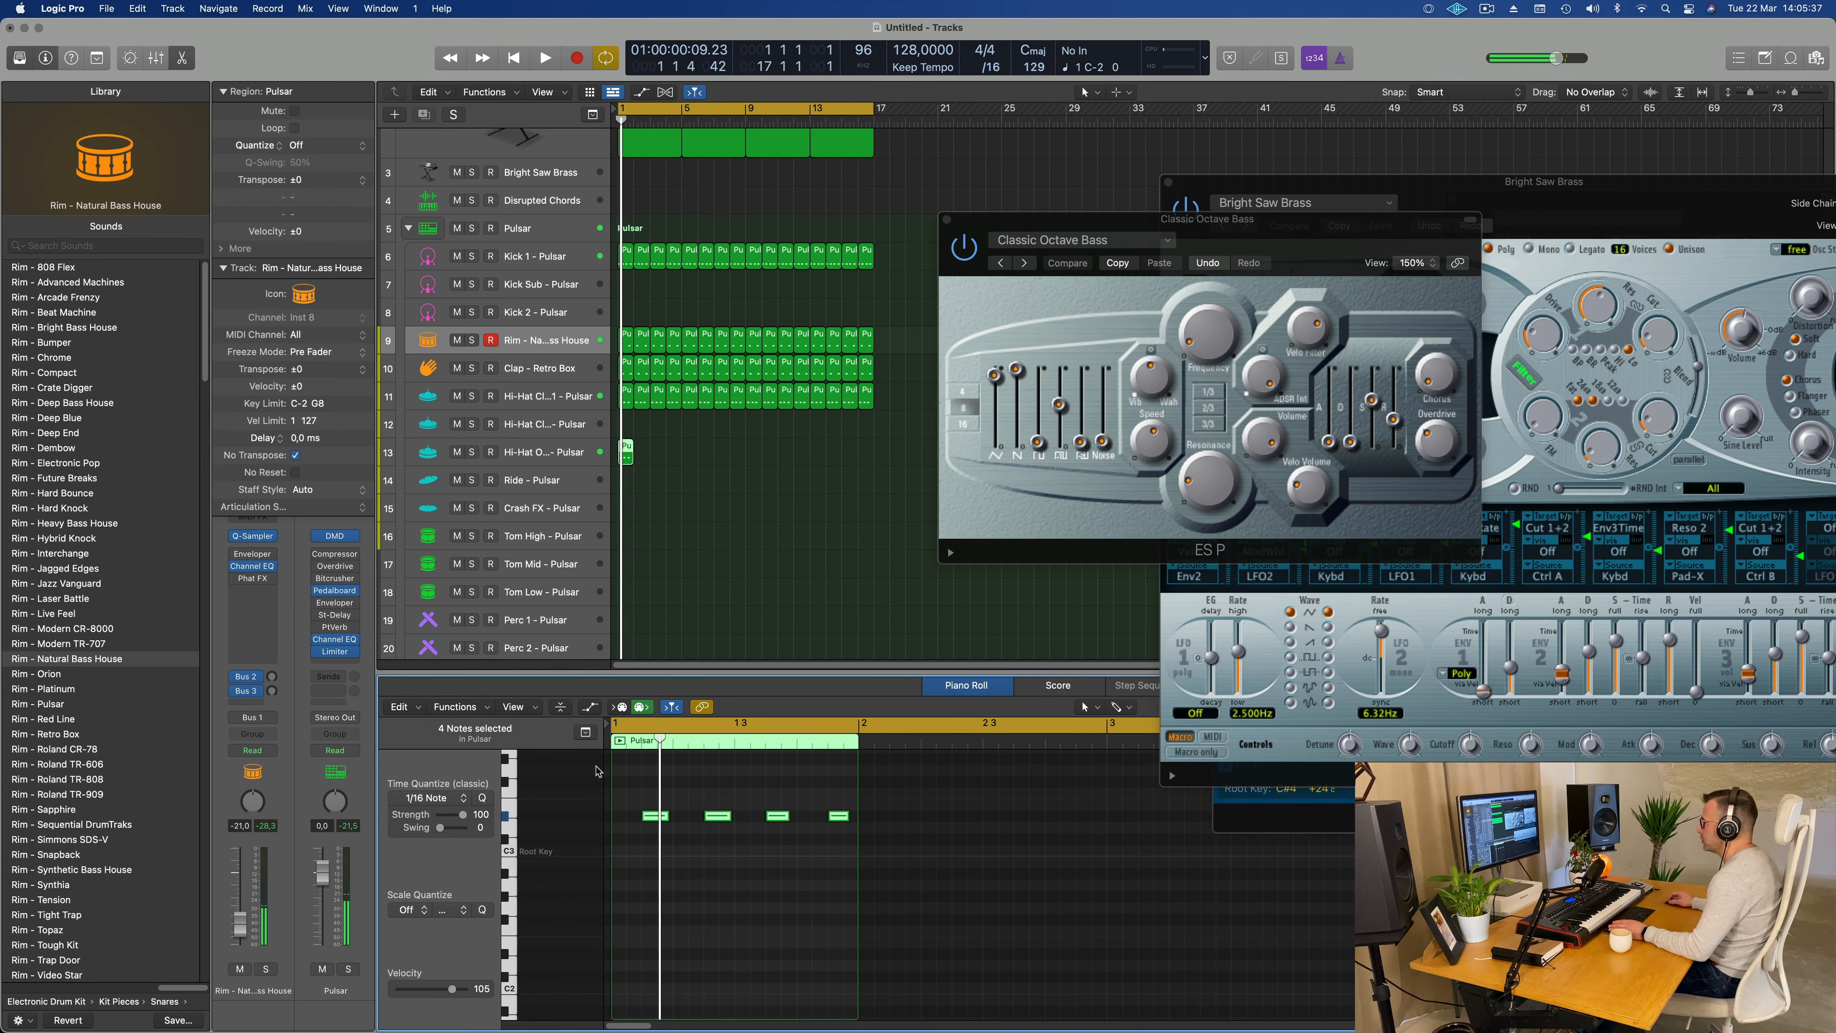
# Step: Delete the first three notes of the Hi-Hat Open region, keeping only the last one, and play the beat
pyautogui.moveTo(620, 778); pyautogui.dragTo(777, 870)
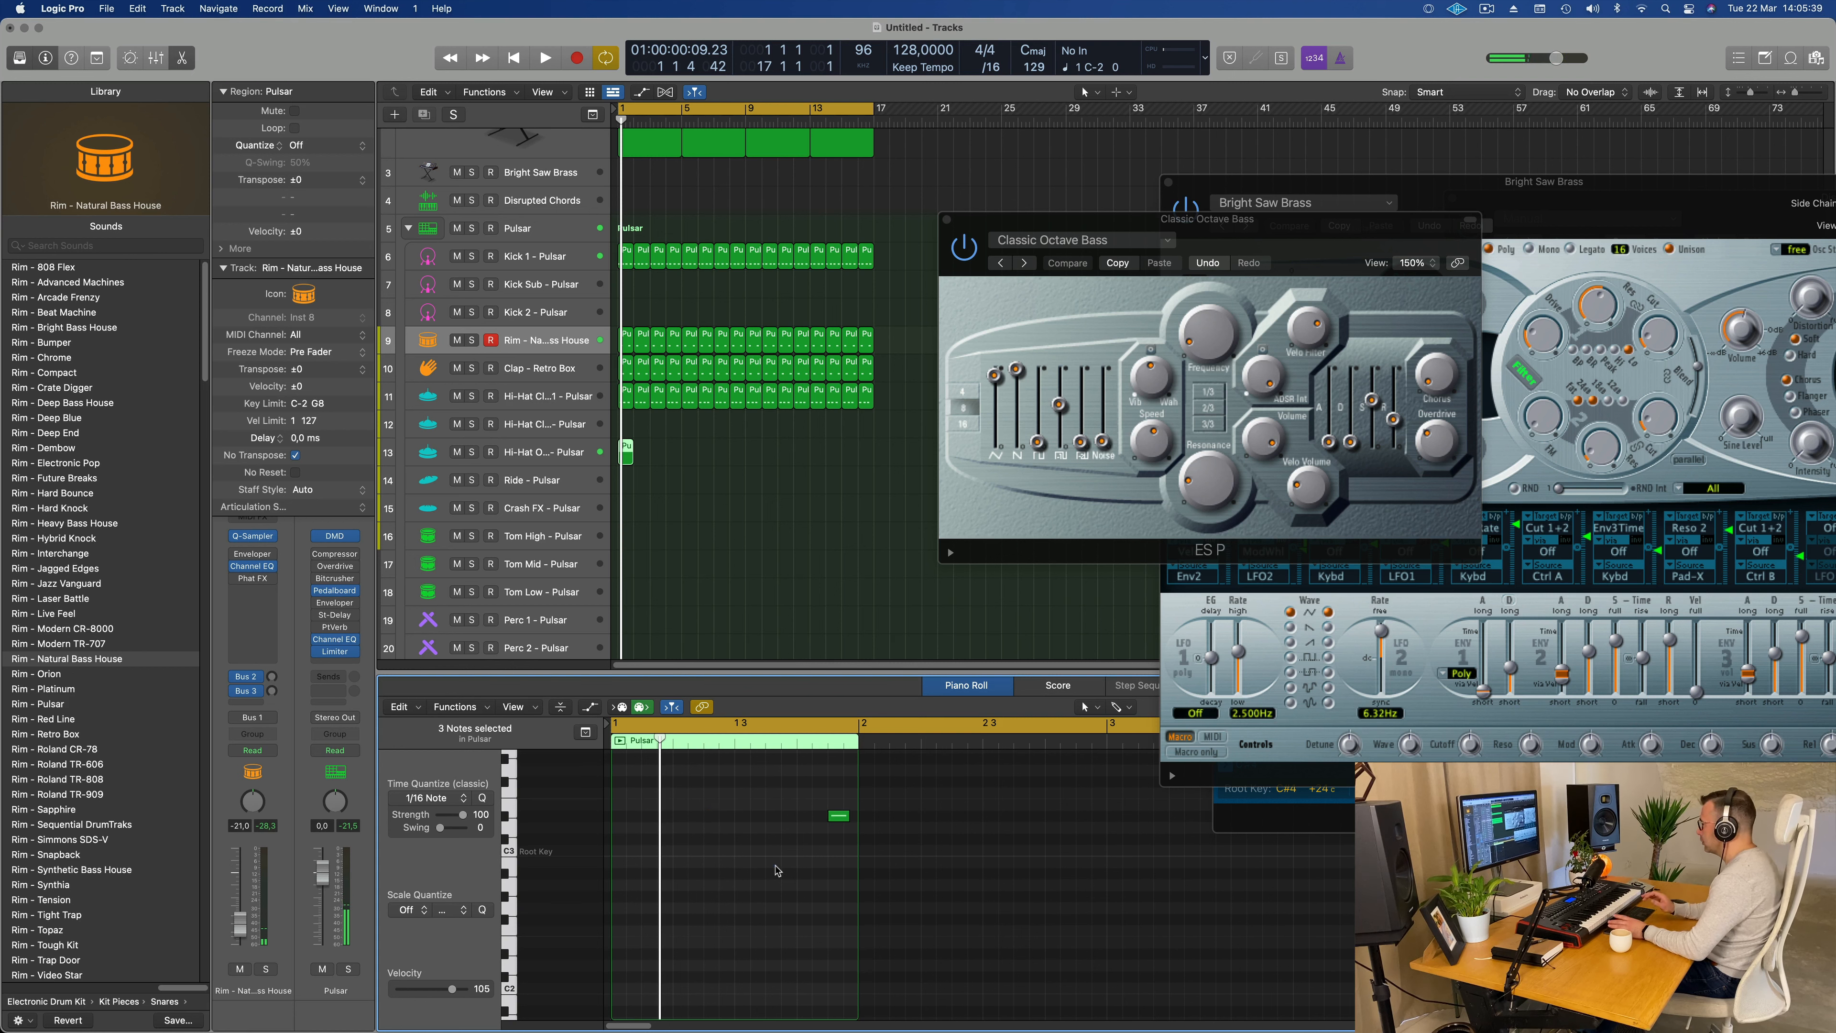
pyautogui.press('space')
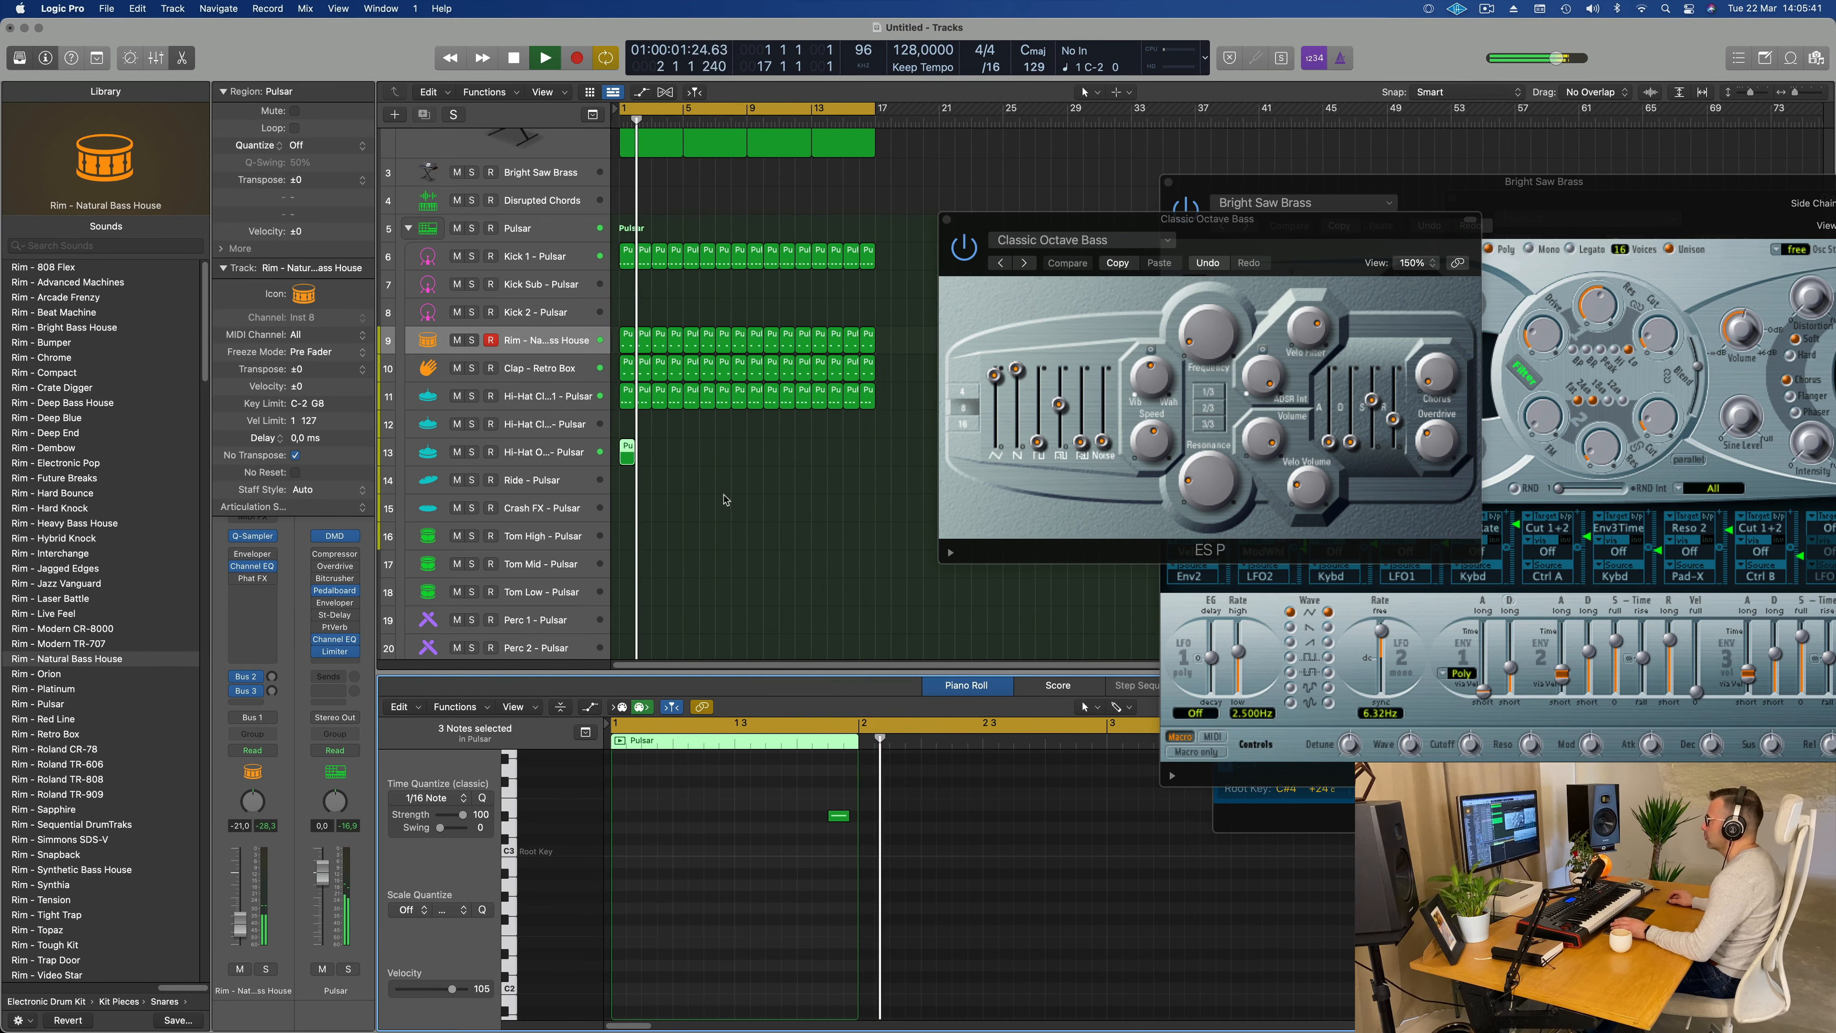
pyautogui.press('space')
pyautogui.press('space')
# Step: Repeat the one-bar Hi-Hat Open region until it fills bars 1 to 16
pyautogui.moveTo(683, 461); pyautogui.dragTo(614, 457)
pyautogui.press('super+r')
pyautogui.press('super+r')
pyautogui.press('super+r')
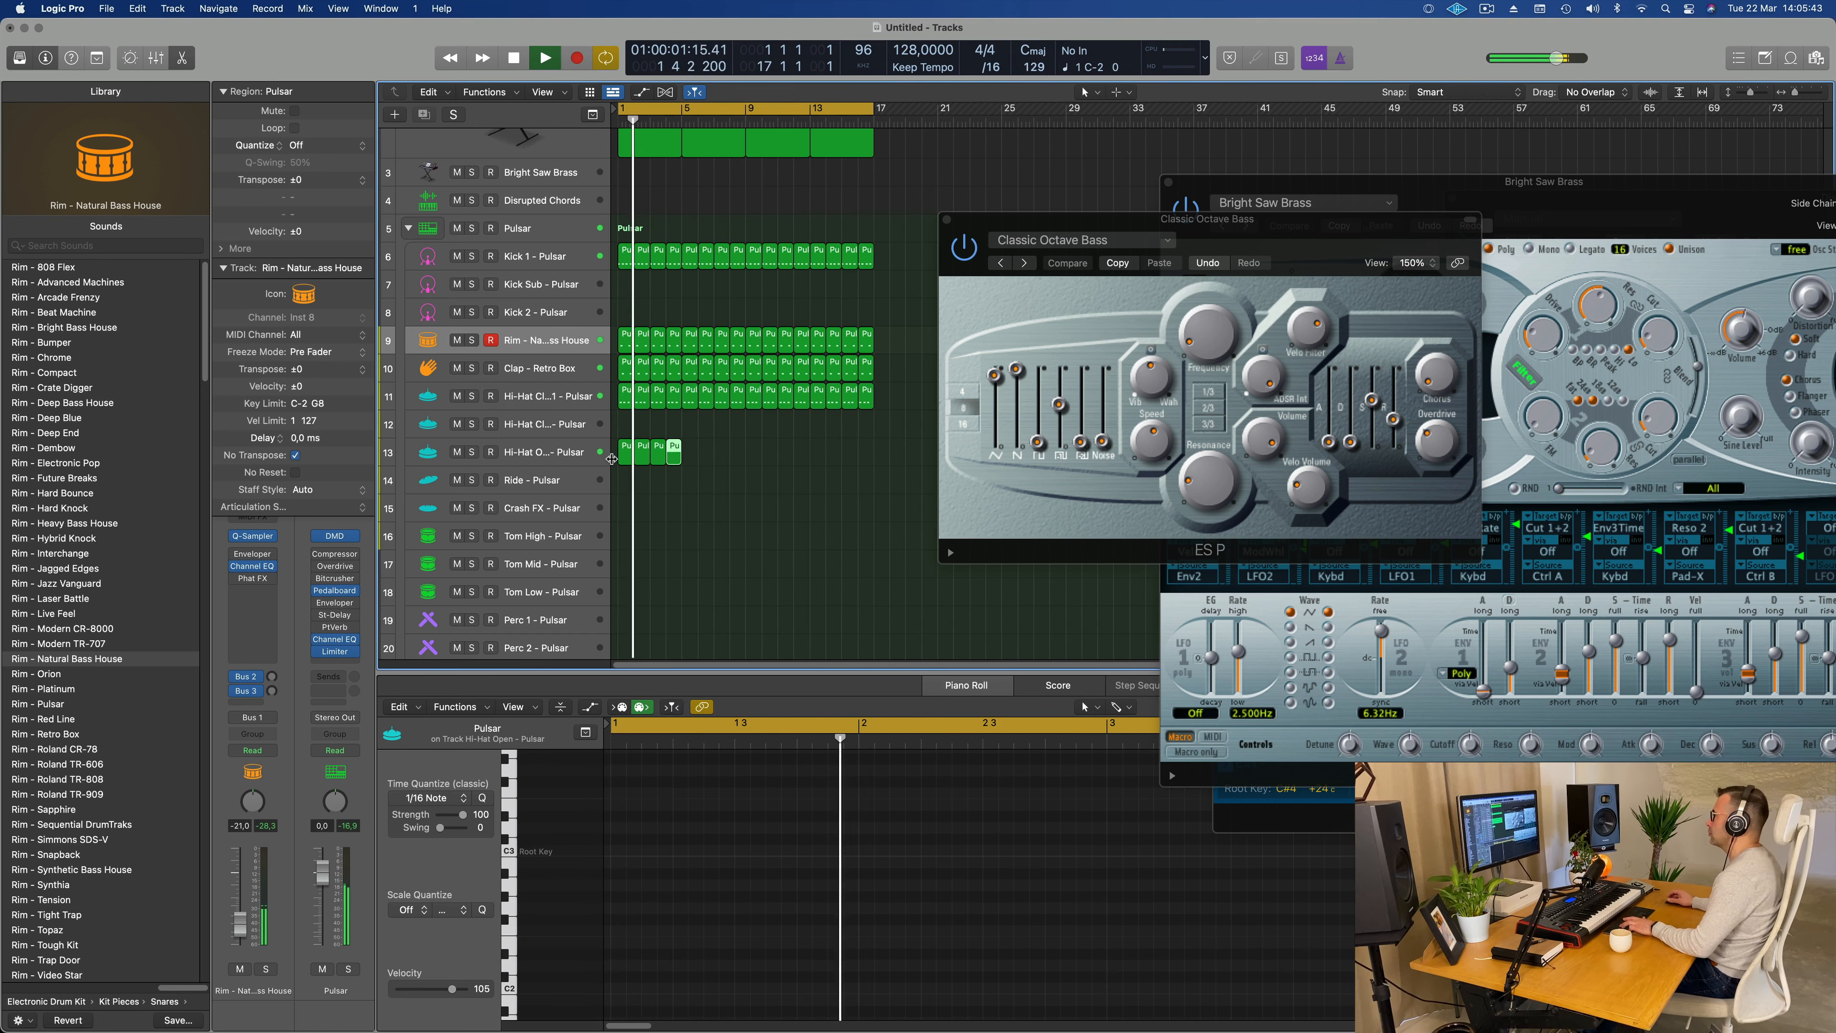
pyautogui.press('super+r')
pyautogui.press('super+r')
pyautogui.press('super+r')
pyautogui.press('super+r')
pyautogui.press('super+r')
pyautogui.press('super+r')
pyautogui.press('super+r')
pyautogui.press('super+r')
pyautogui.press('super+r')
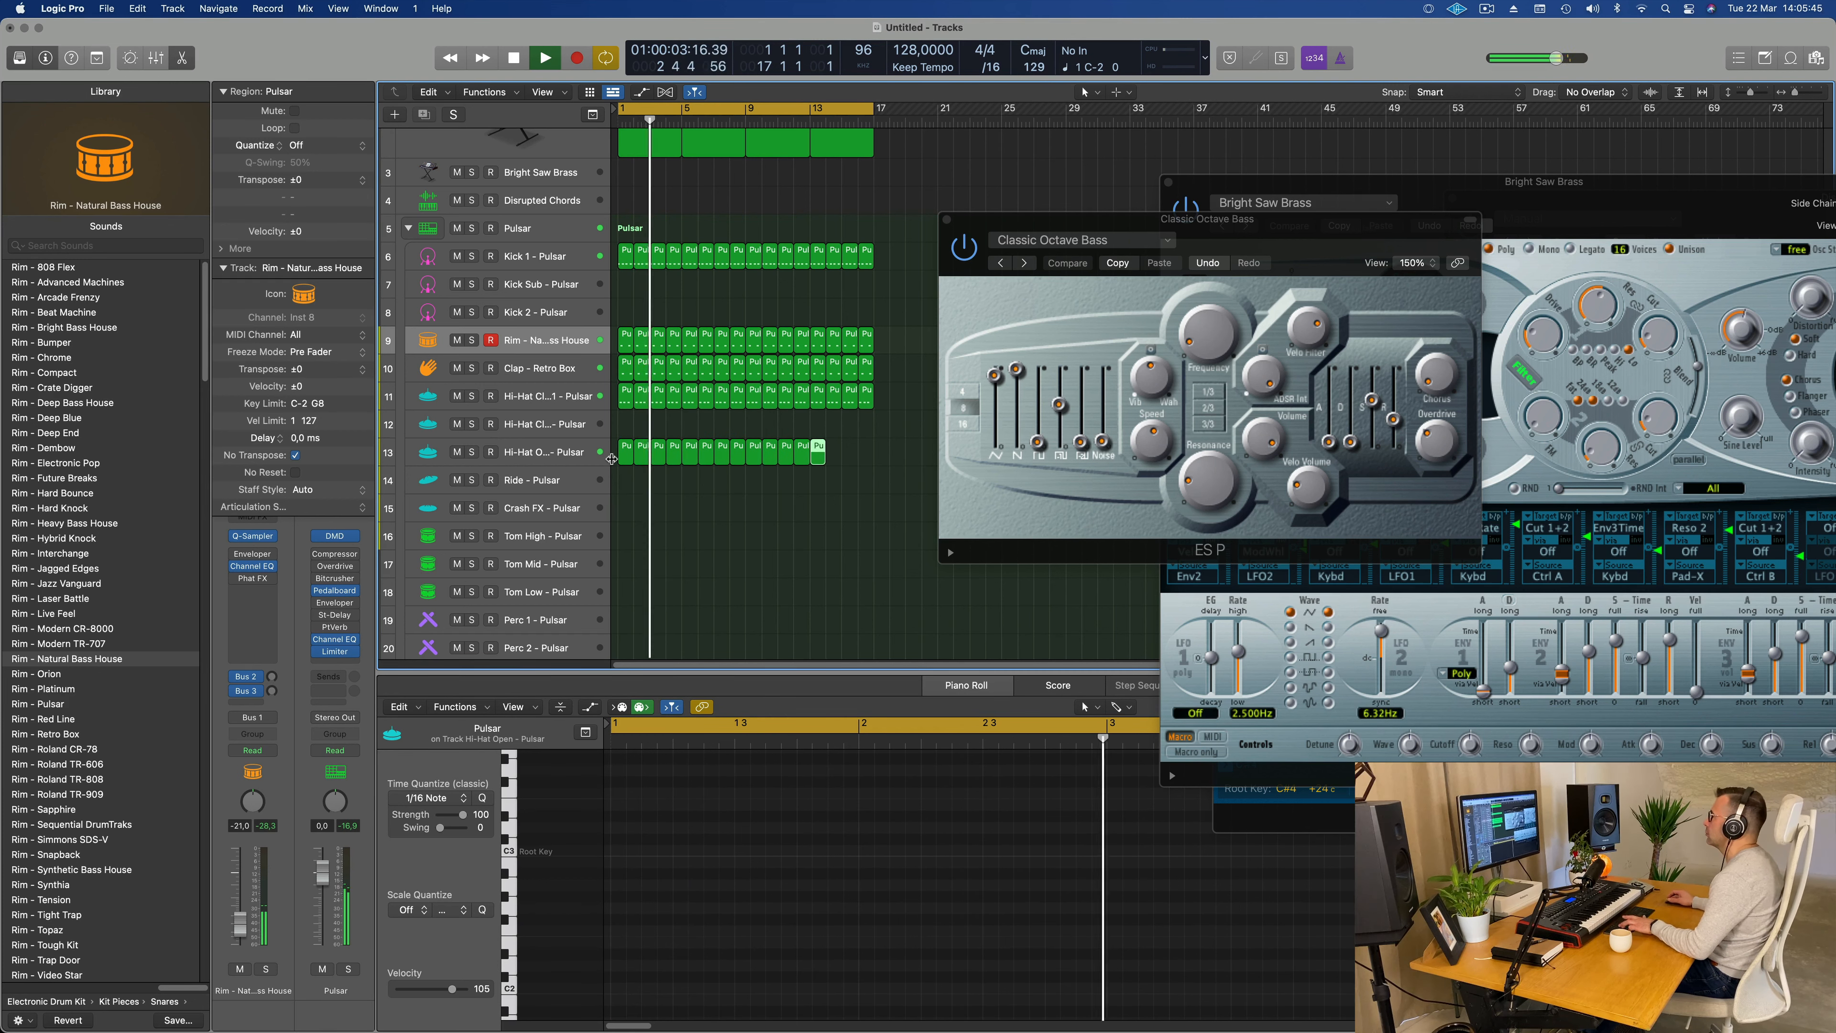
pyautogui.press('super+r')
pyautogui.press('super+r')
pyautogui.press('super+r')
# Step: Copy the first Synth Brass region to the Bright Saw Brass track at bar 1 and duplicate that track
pyautogui.scroll(3, 849, 547)
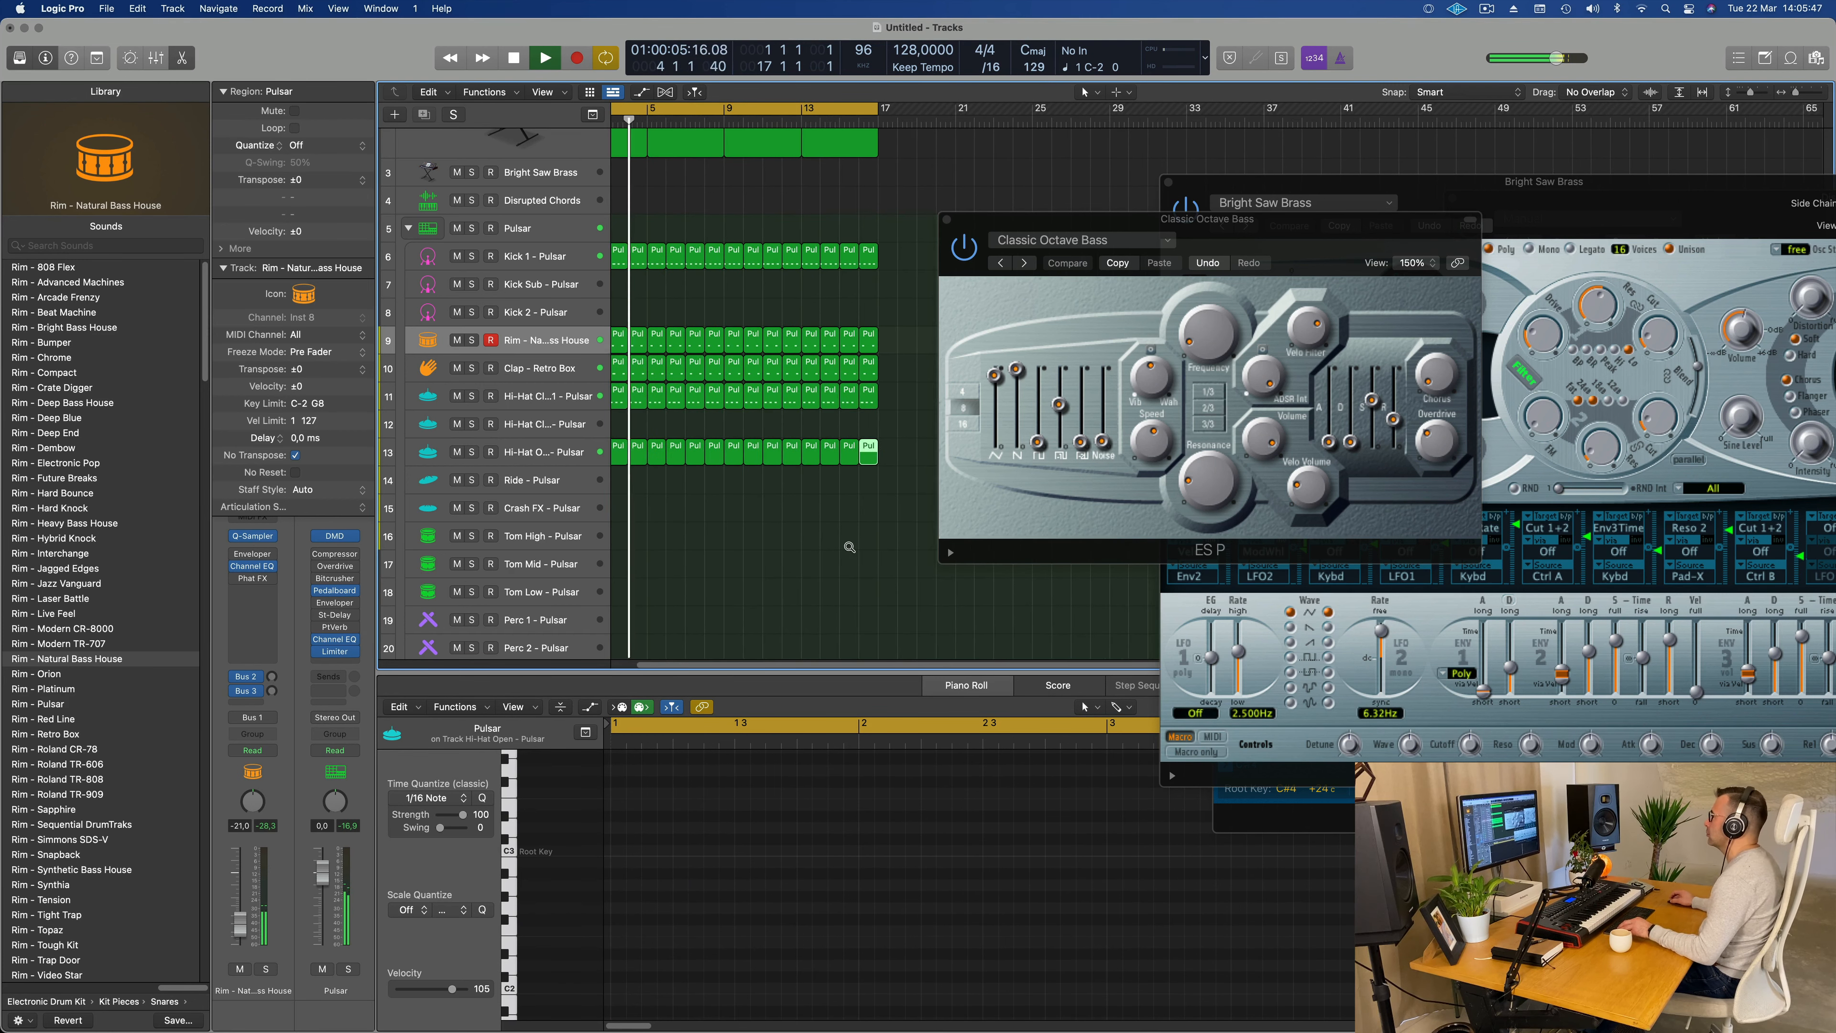
pyautogui.scroll(-5, 837, 546)
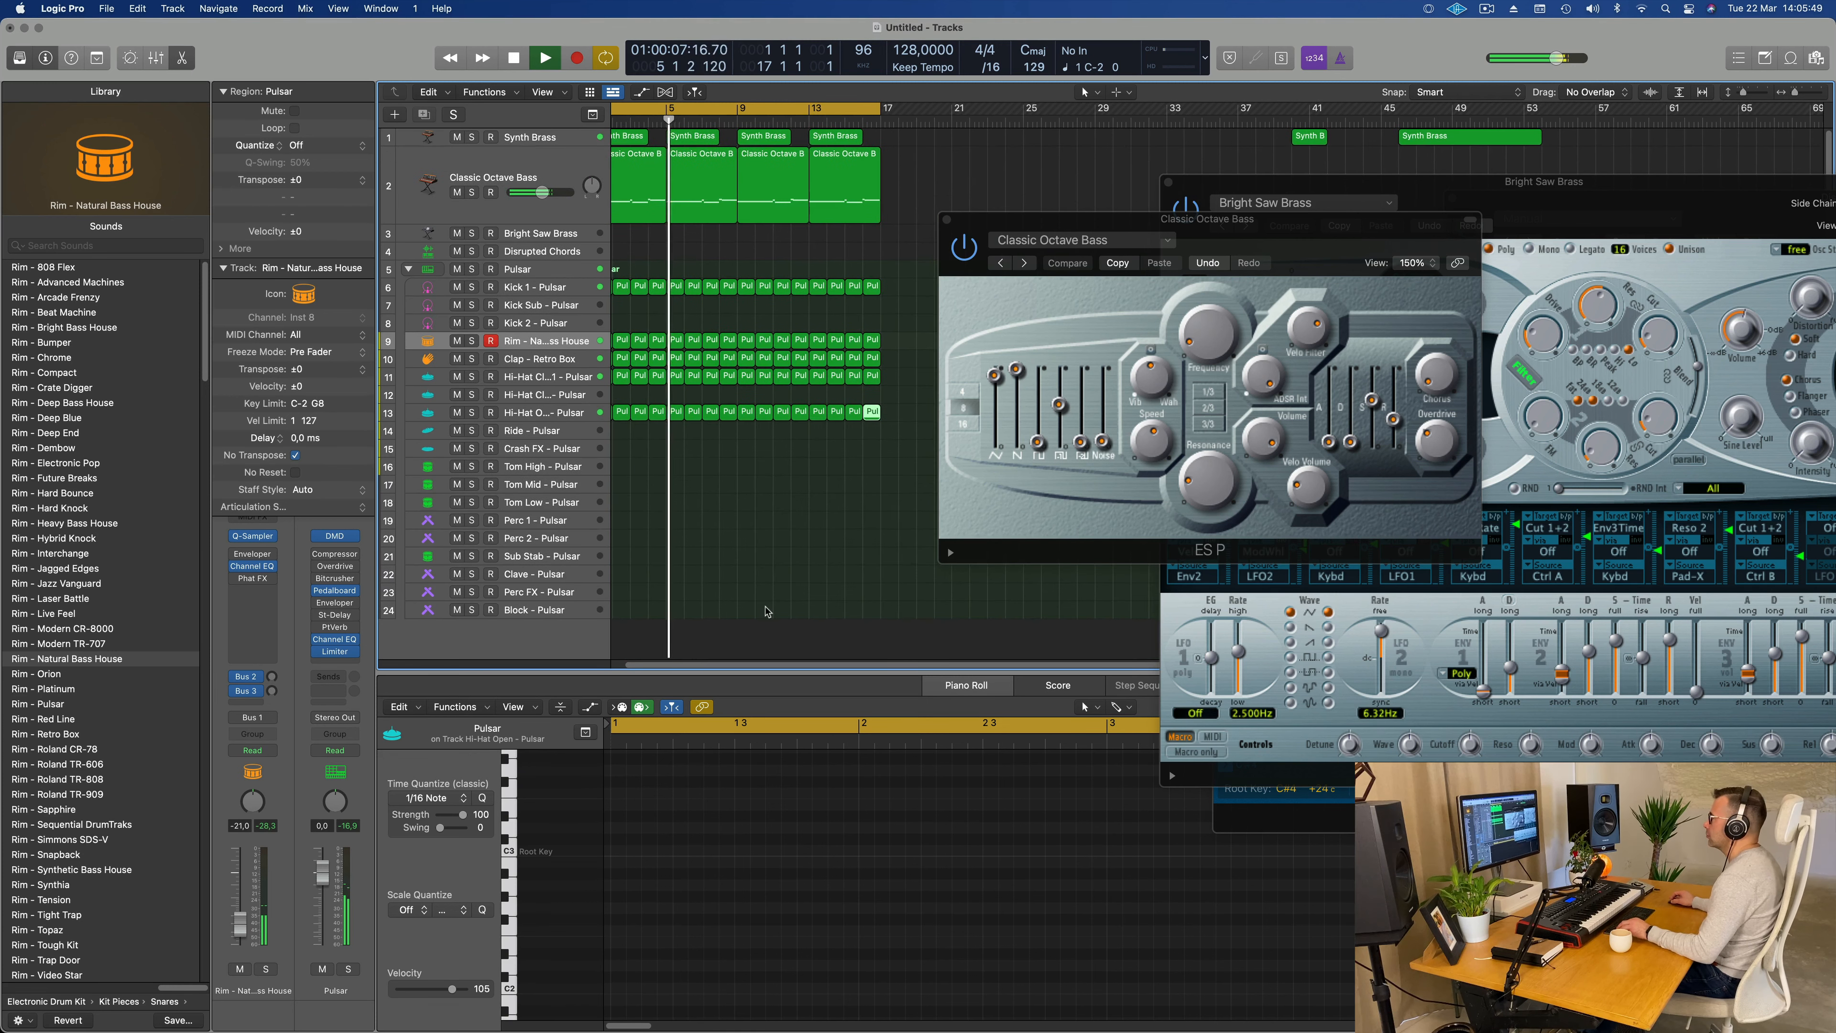
pyautogui.hscroll(-2, 829, 547)
pyautogui.click(753, 254)
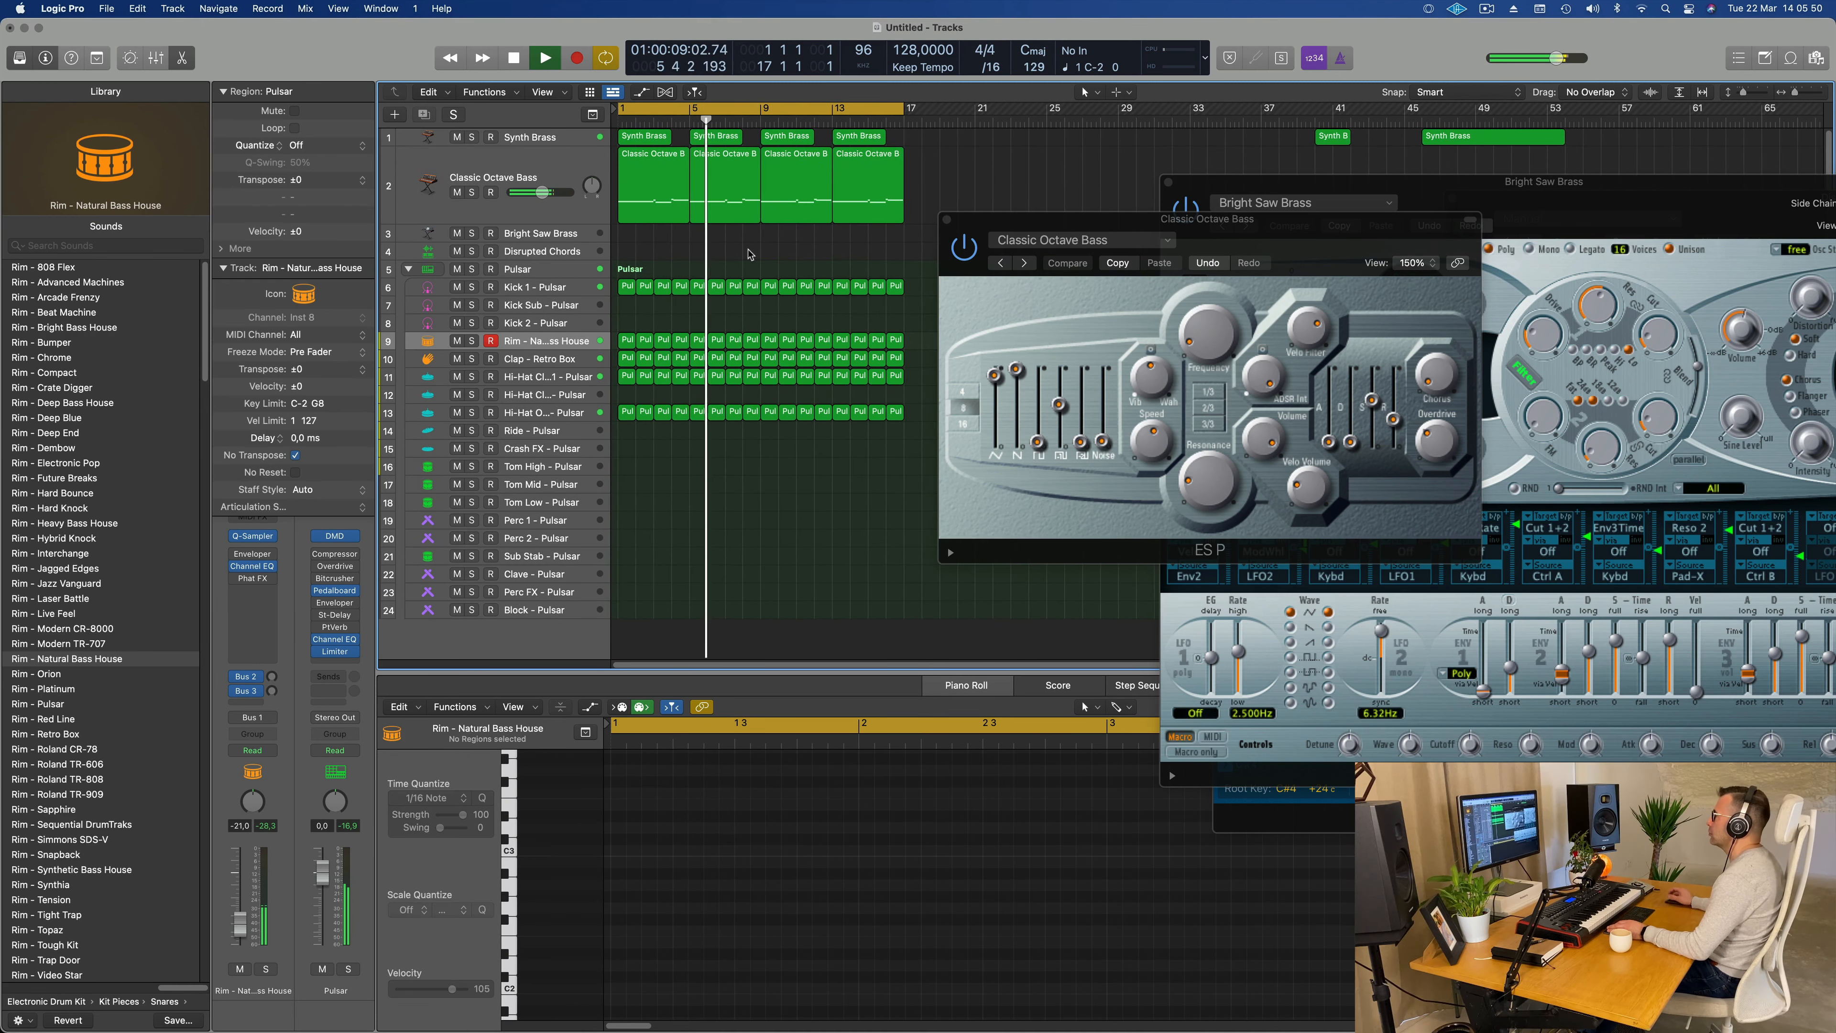
pyautogui.click(644, 136)
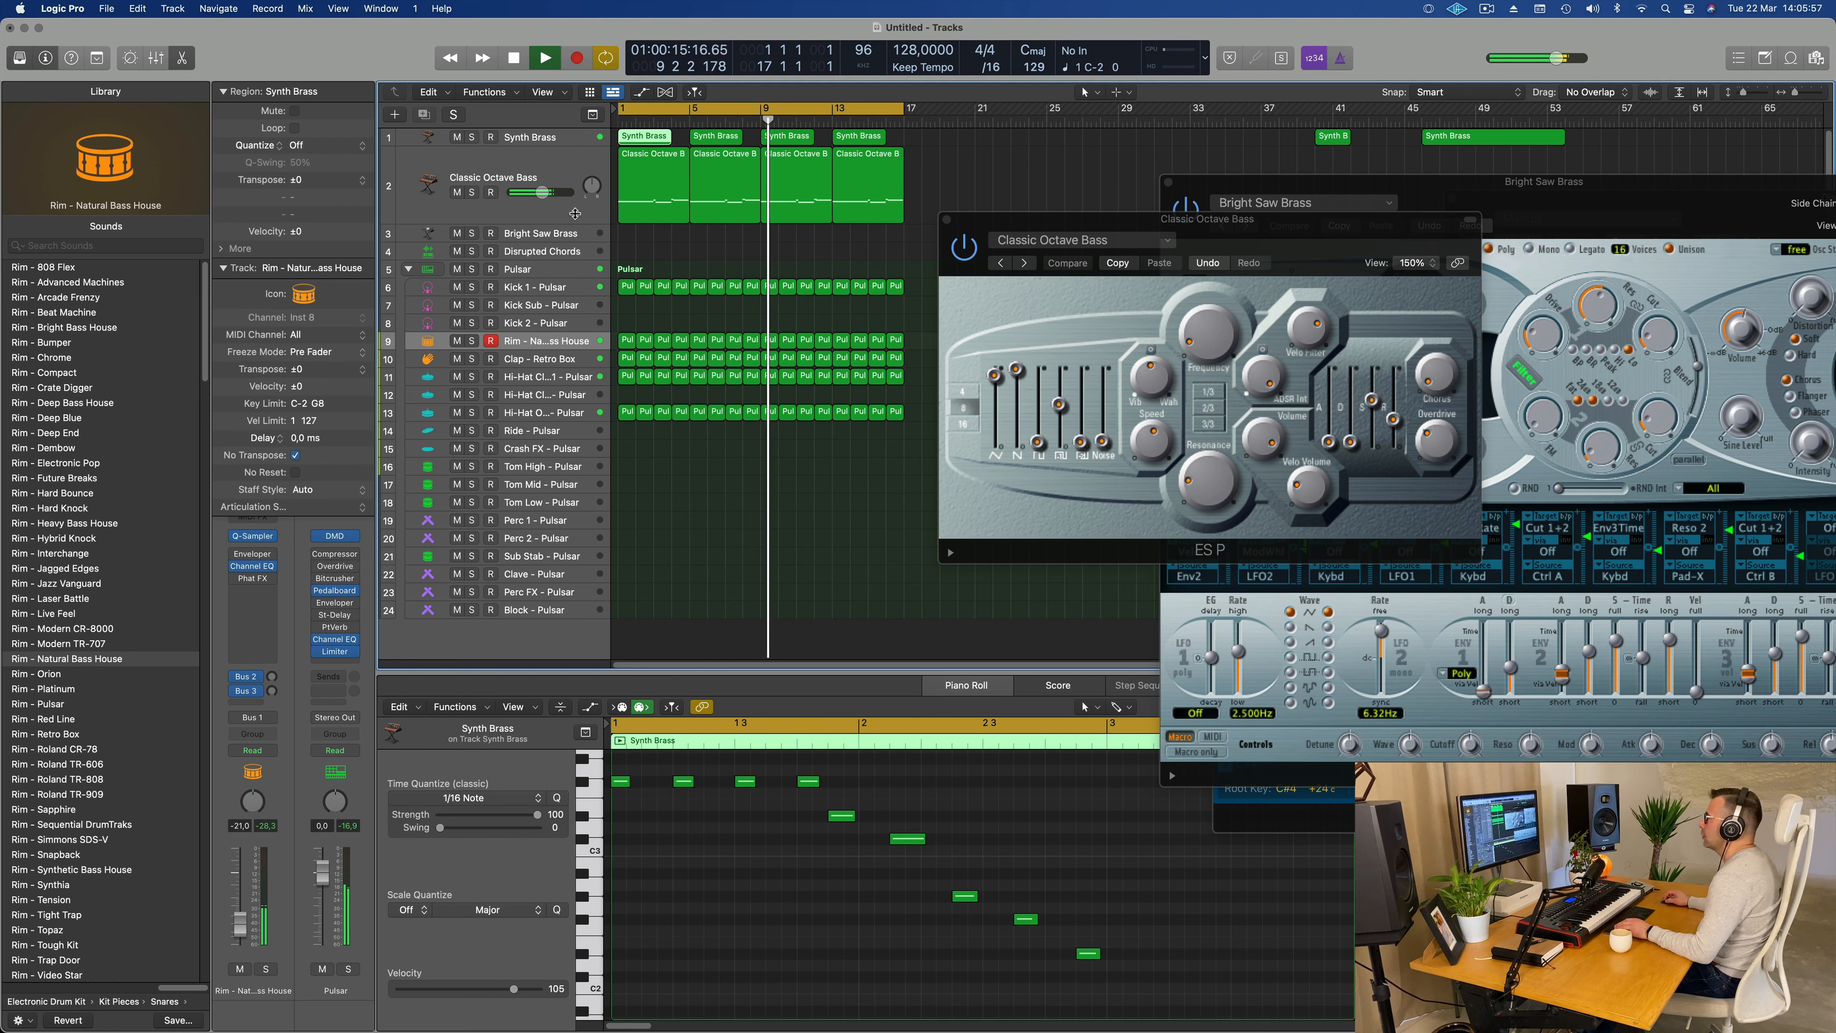
pyautogui.moveTo(640, 140); pyautogui.dragTo(635, 241)
pyautogui.press('Return')
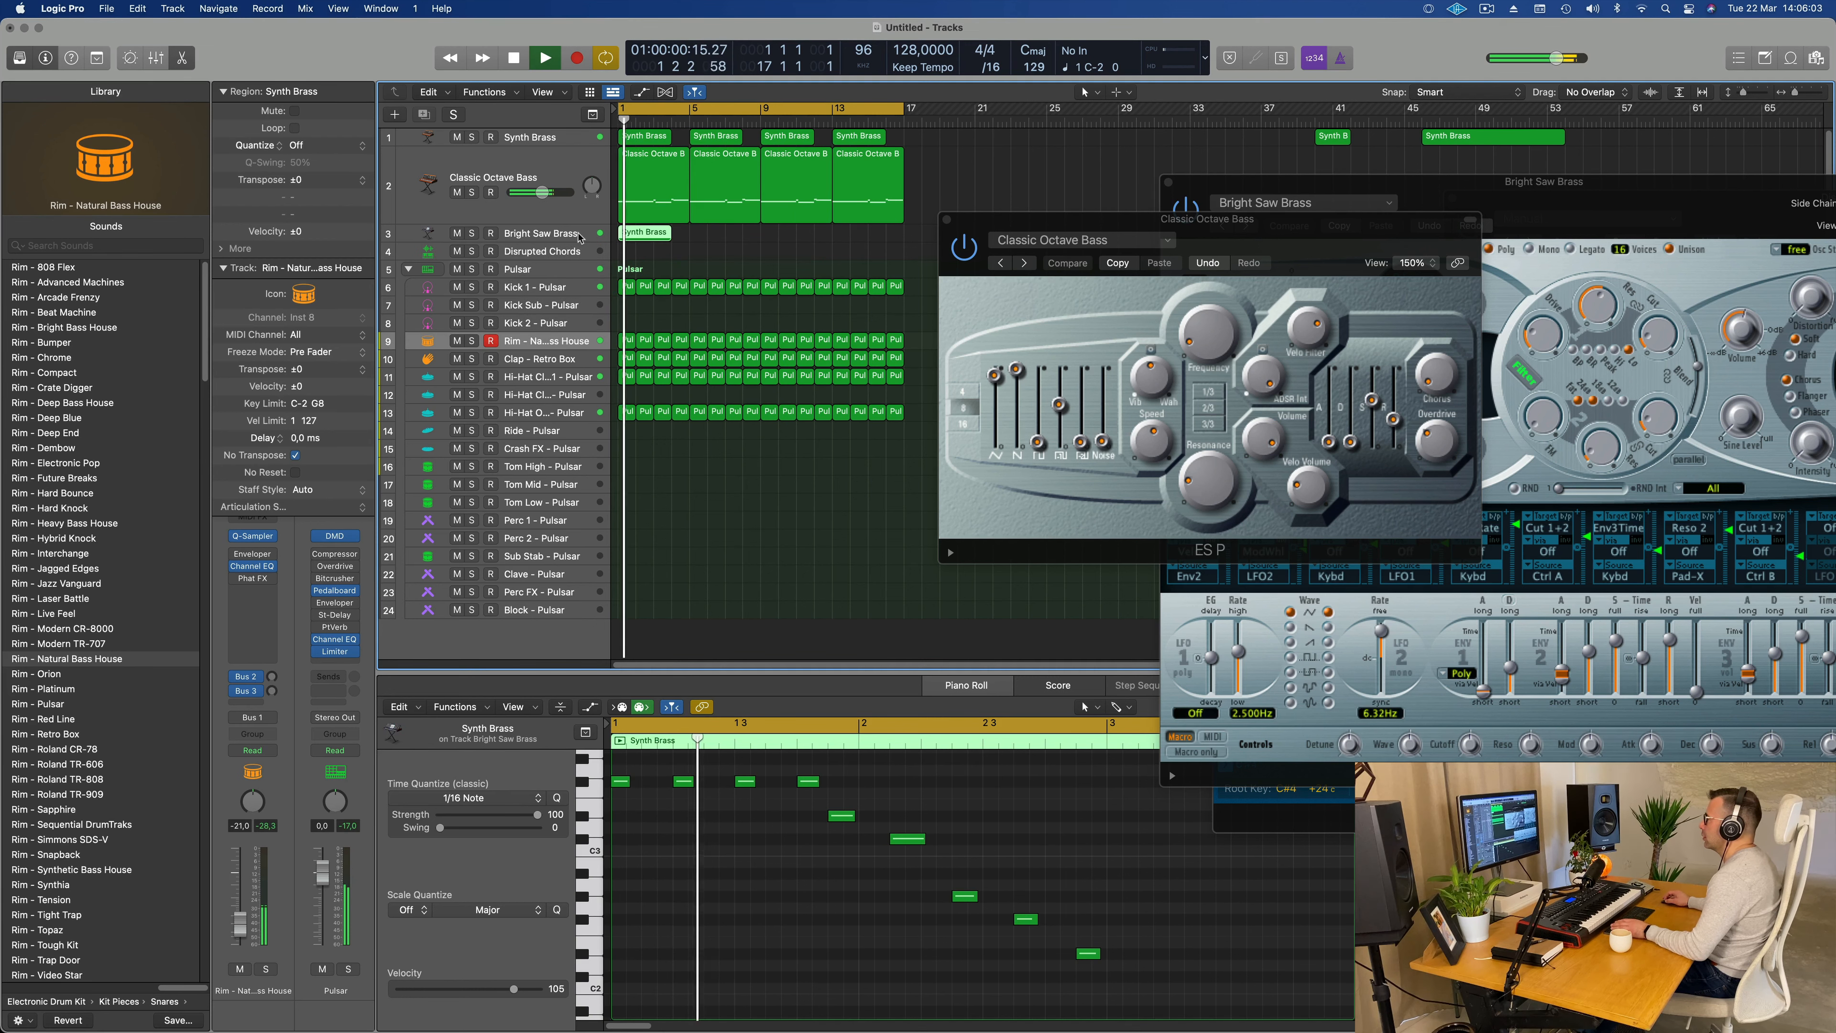
pyautogui.press('space')
pyautogui.press('super+d')
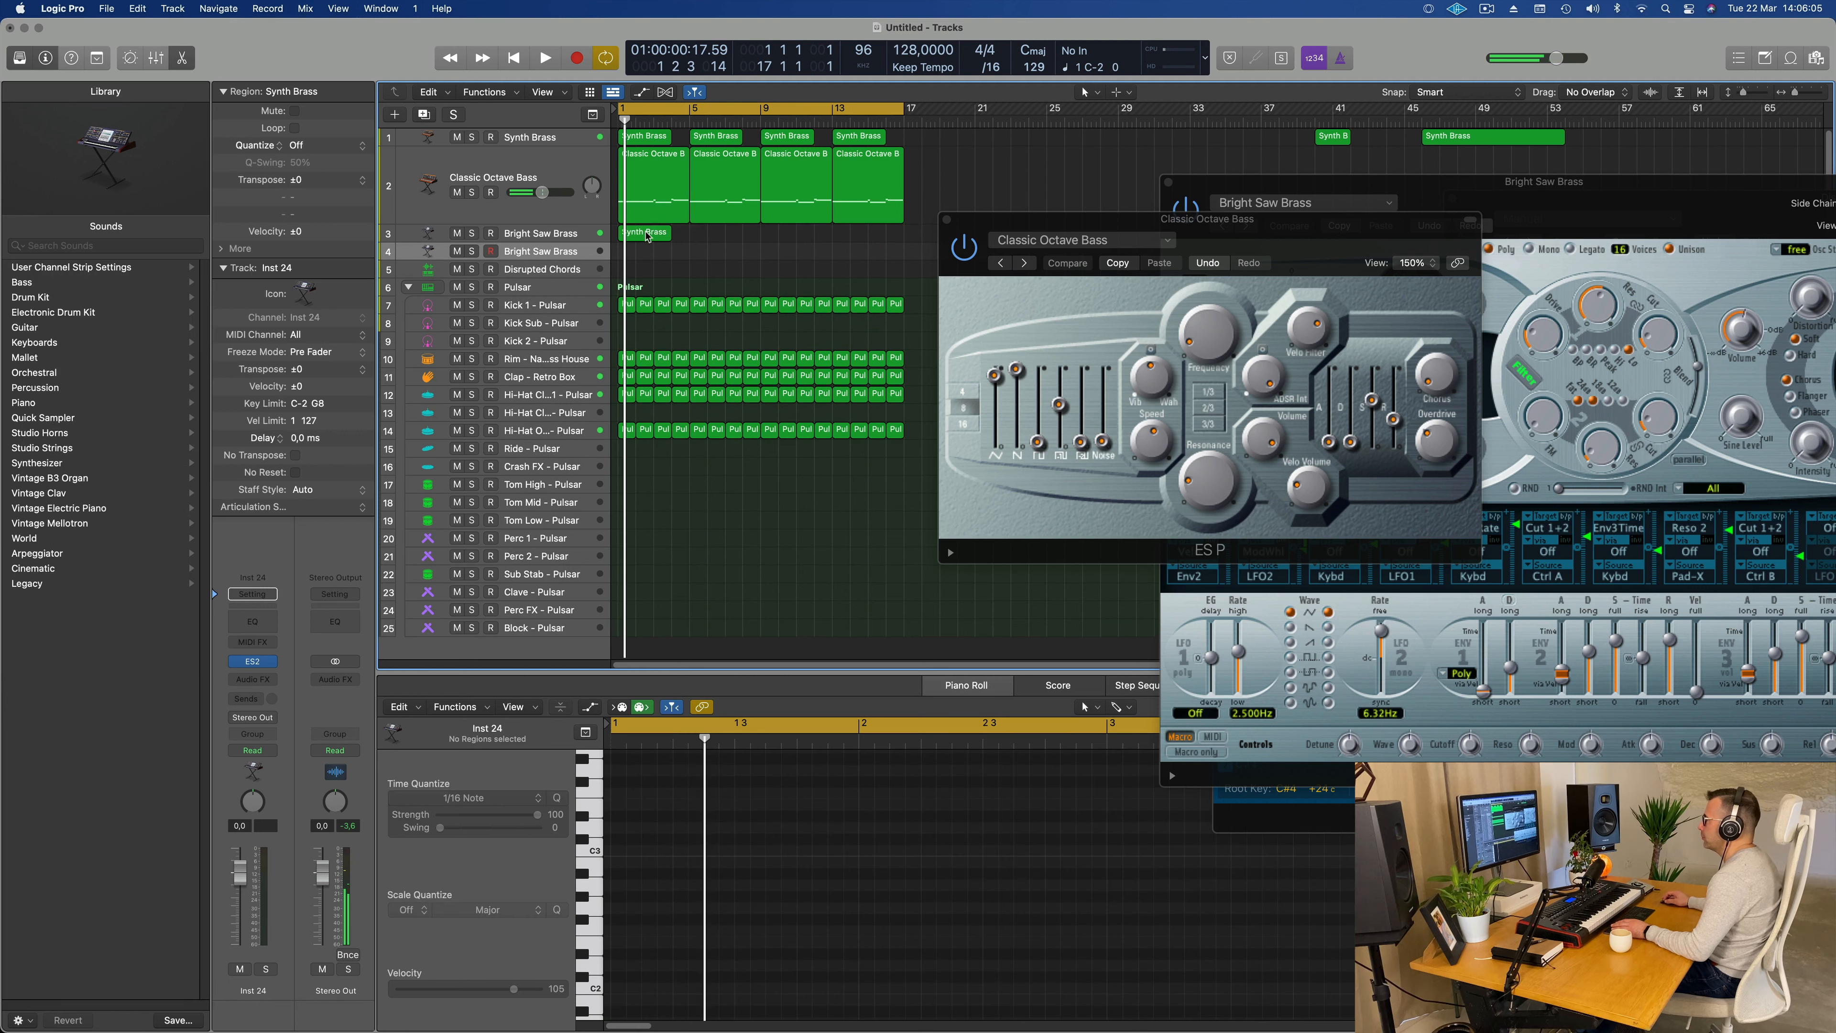
# Step: Move the copied region's fifth and sixth notes under its first note to form a chord, and delete all the other notes
pyautogui.click(647, 234)
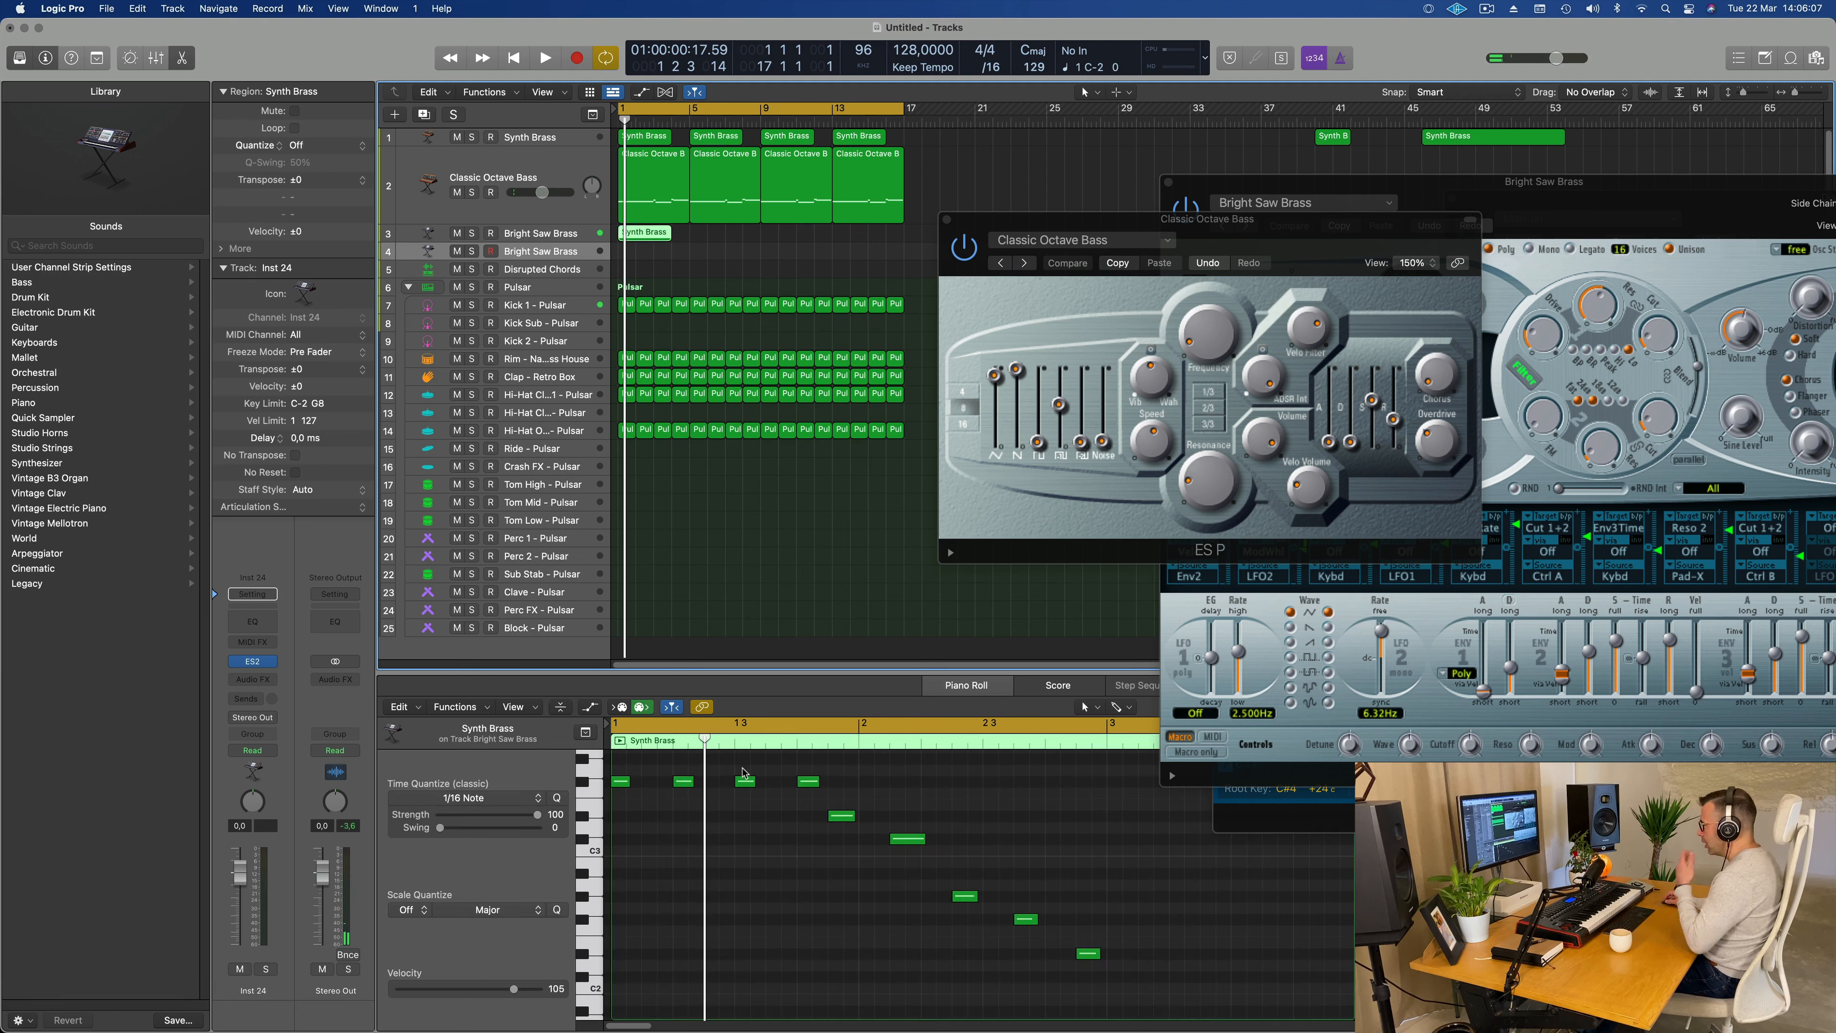
pyautogui.moveTo(834, 817); pyautogui.dragTo(622, 820)
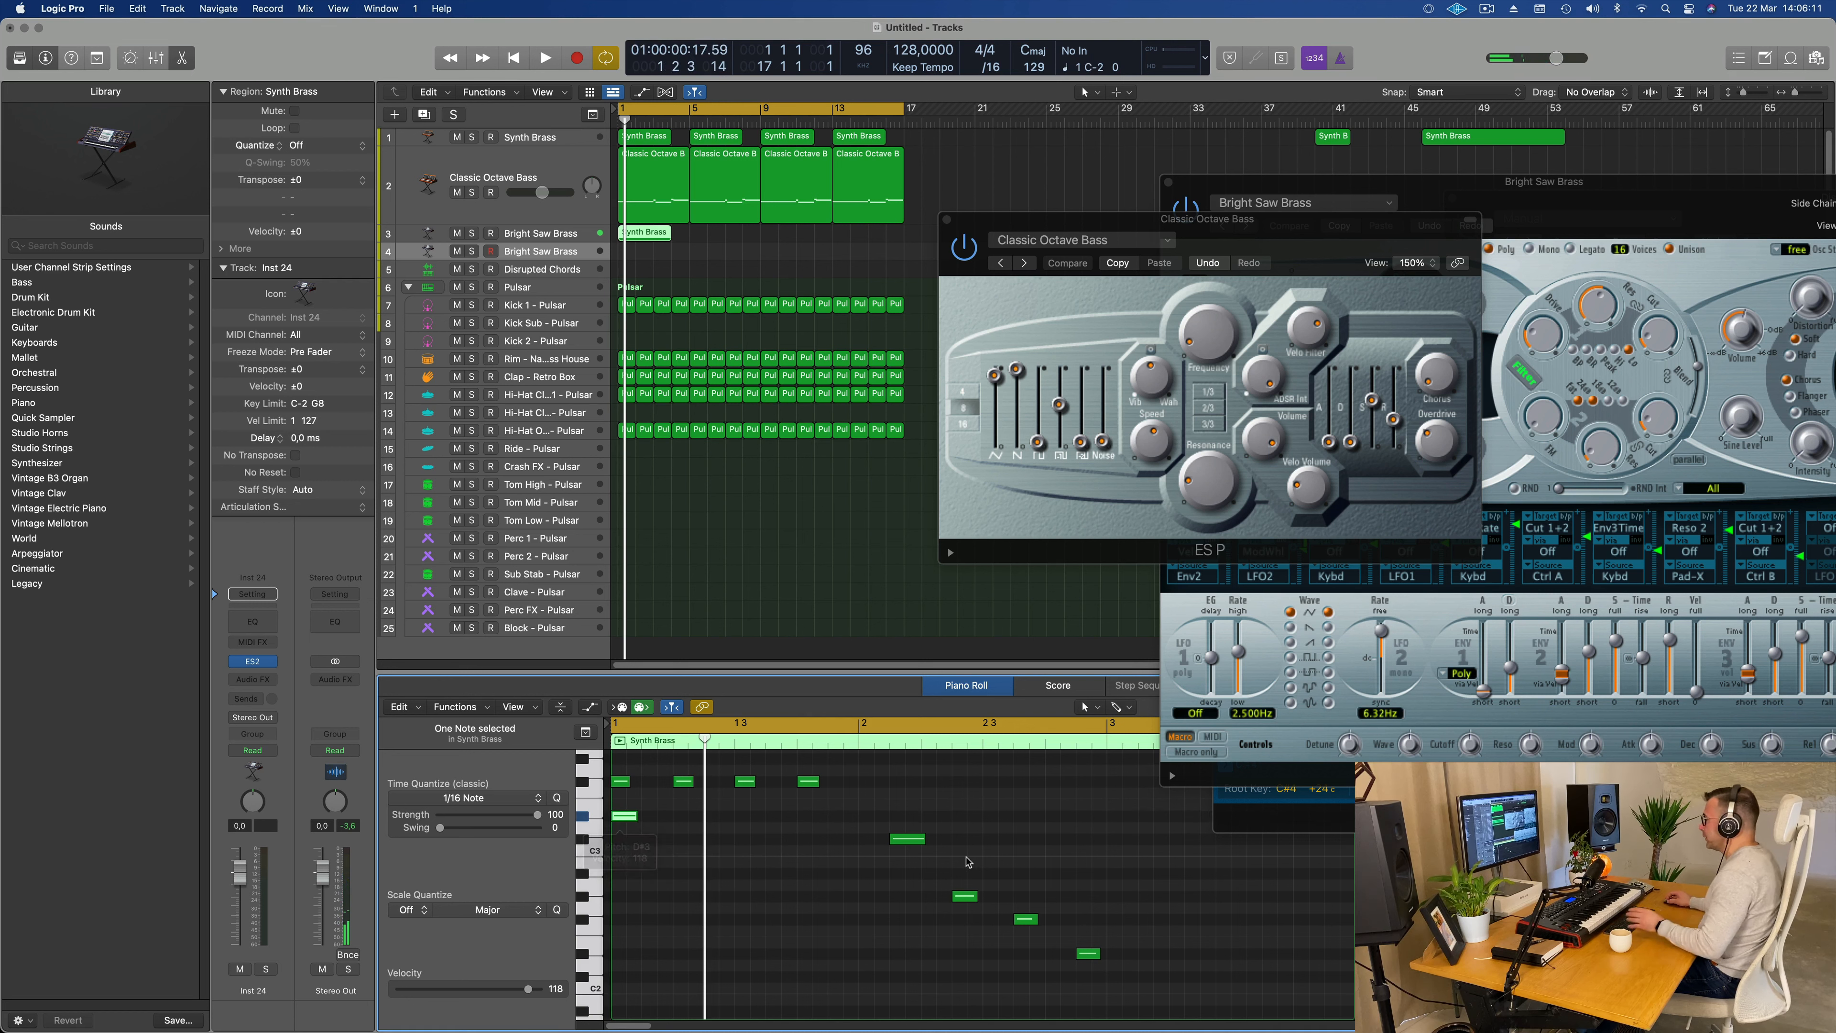
pyautogui.moveTo(909, 841); pyautogui.dragTo(628, 840)
pyautogui.moveTo(665, 764); pyautogui.dragTo(1286, 1020)
pyautogui.press('Delete')
pyautogui.scroll(5, 908, 856)
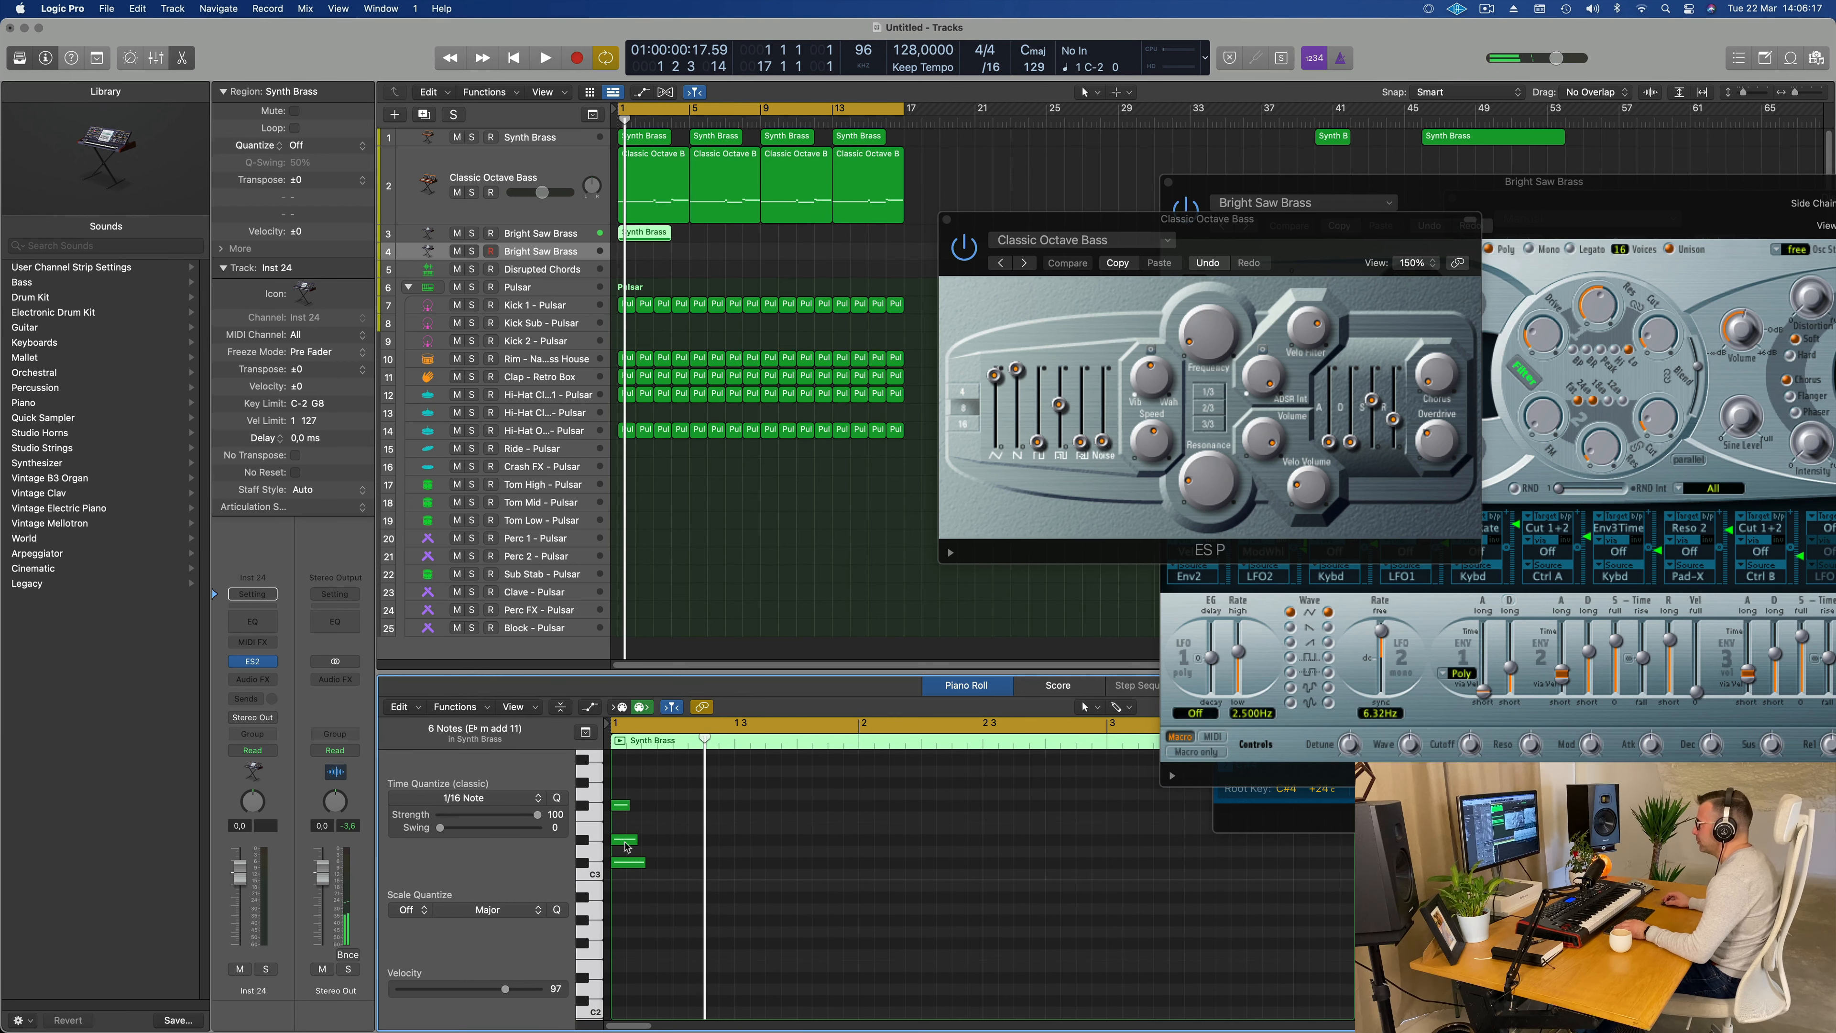
# Step: Trim the three chord notes to equal length and stretch them together to sustain past bar 3
pyautogui.moveTo(636, 839); pyautogui.dragTo(627, 871)
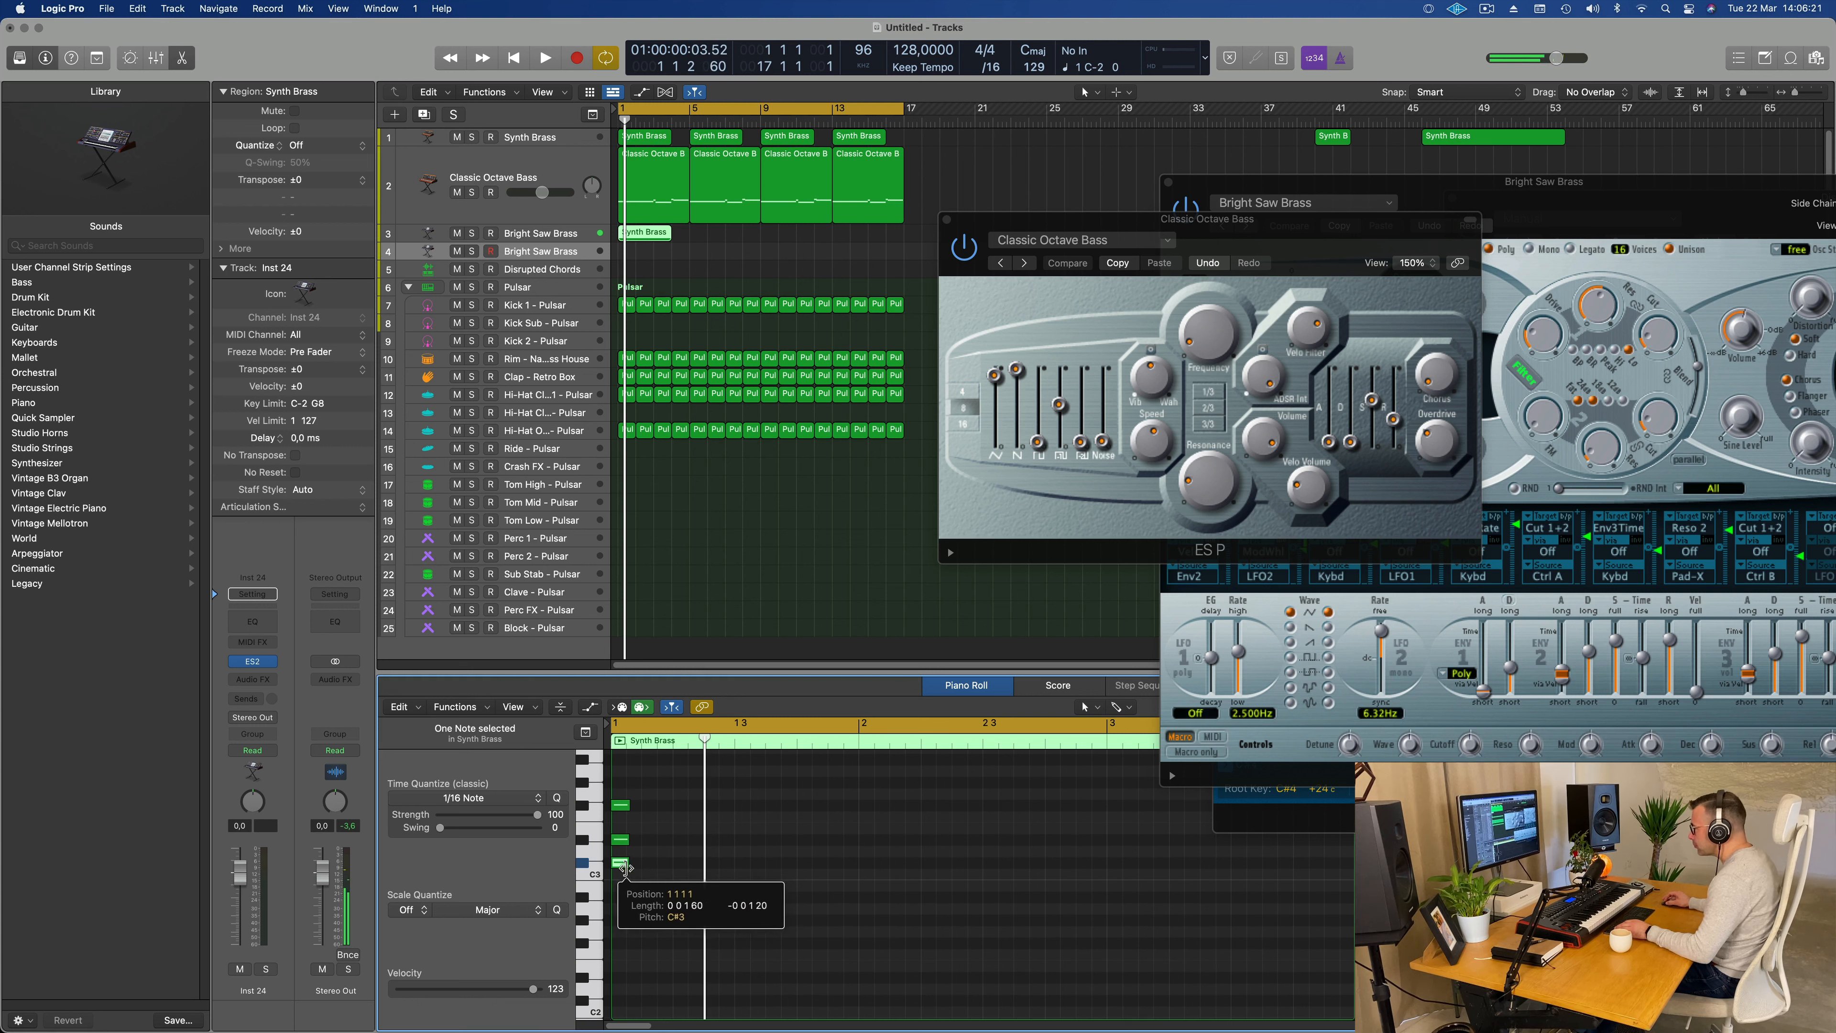
pyautogui.moveTo(649, 790); pyautogui.dragTo(631, 871)
pyautogui.moveTo(627, 805); pyautogui.dragTo(1310, 842)
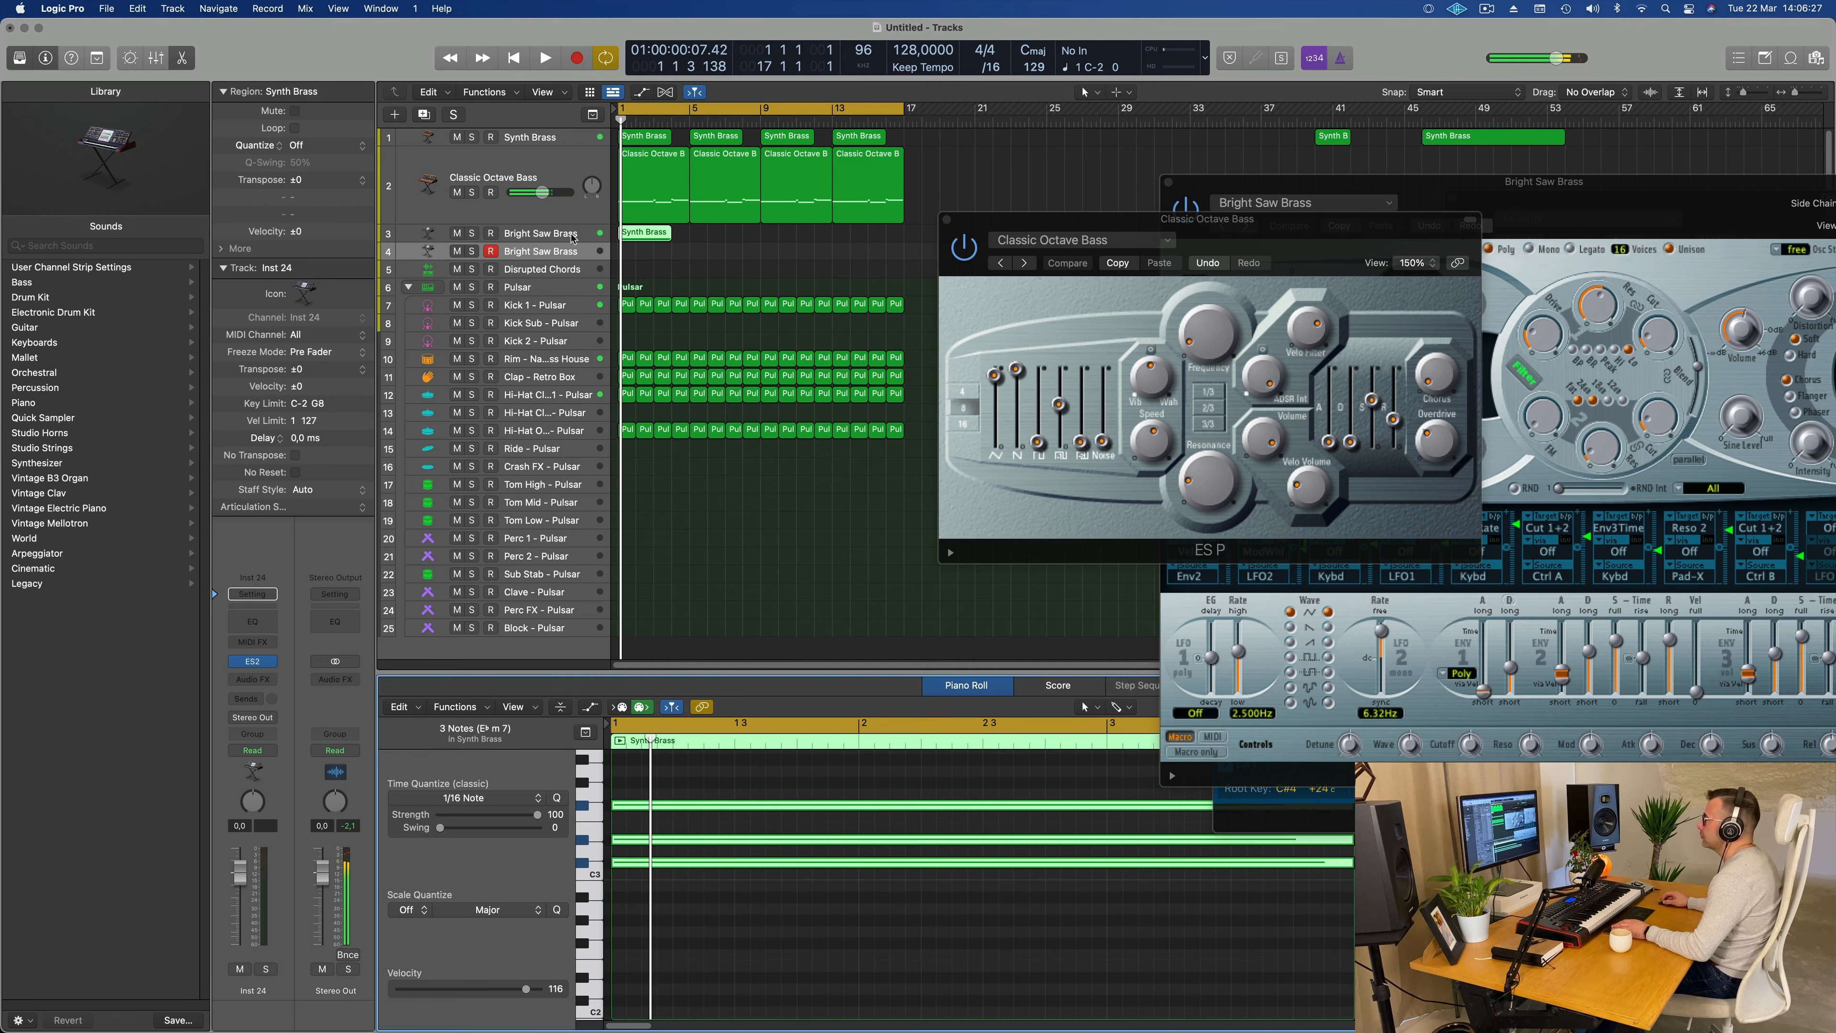
# Step: Split the chord region on the Bright Saw Brass track at bar 3 and delete the part after the split
pyautogui.click(665, 246)
pyautogui.doubleClick(653, 237)
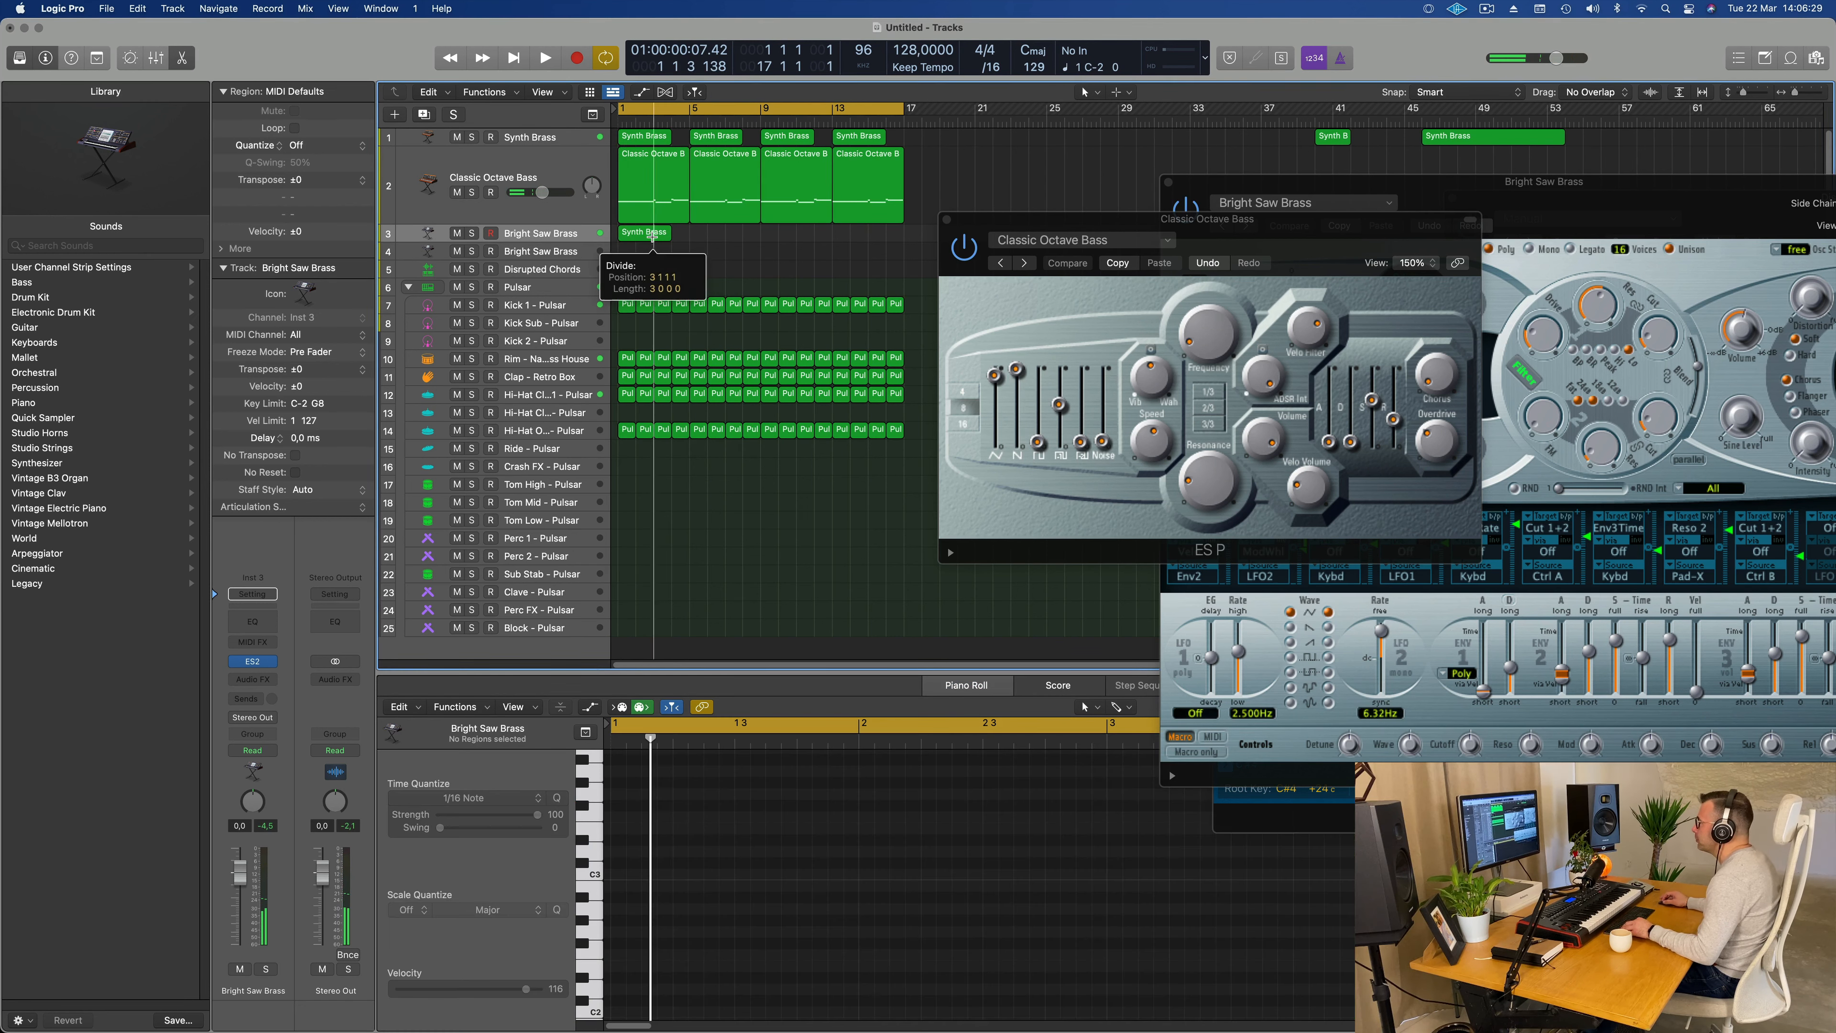
pyautogui.press('Return')
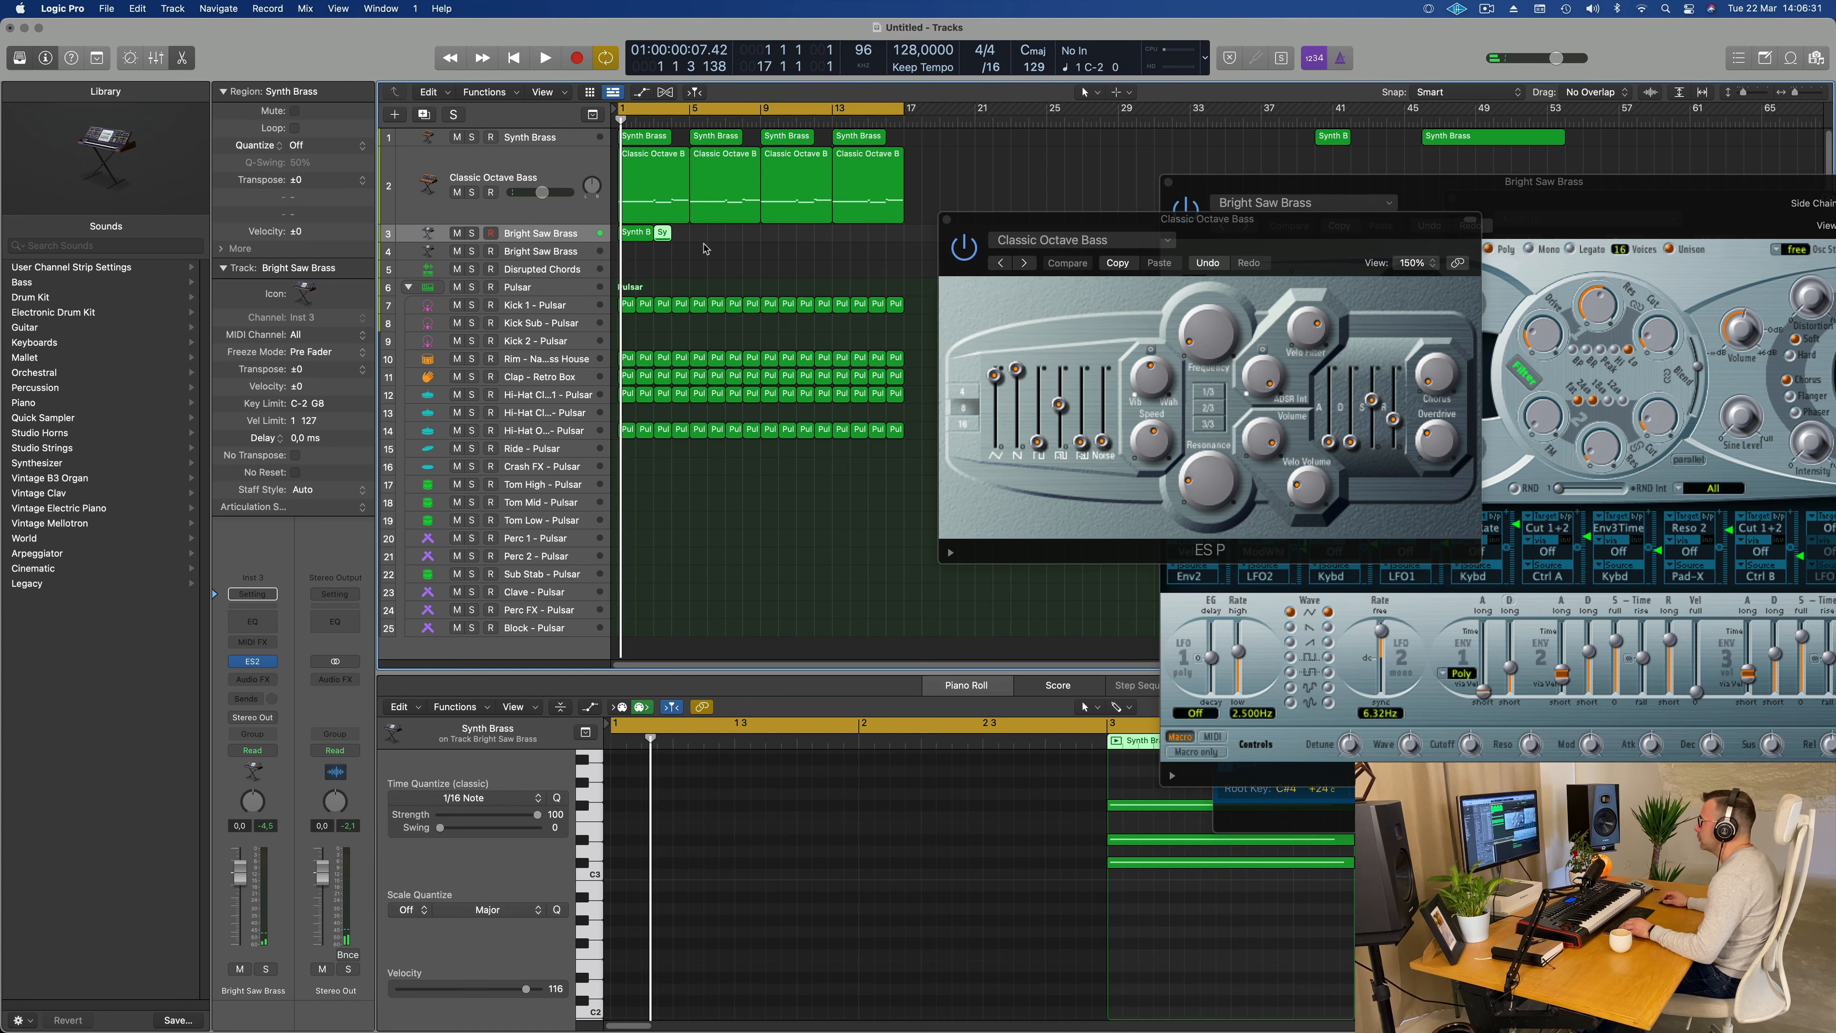
pyautogui.press('Delete')
# Step: Lower the chord track's volume to -13.6 dB and replace its ES2 instrument with a stereo Alchemy
pyautogui.click(576, 235)
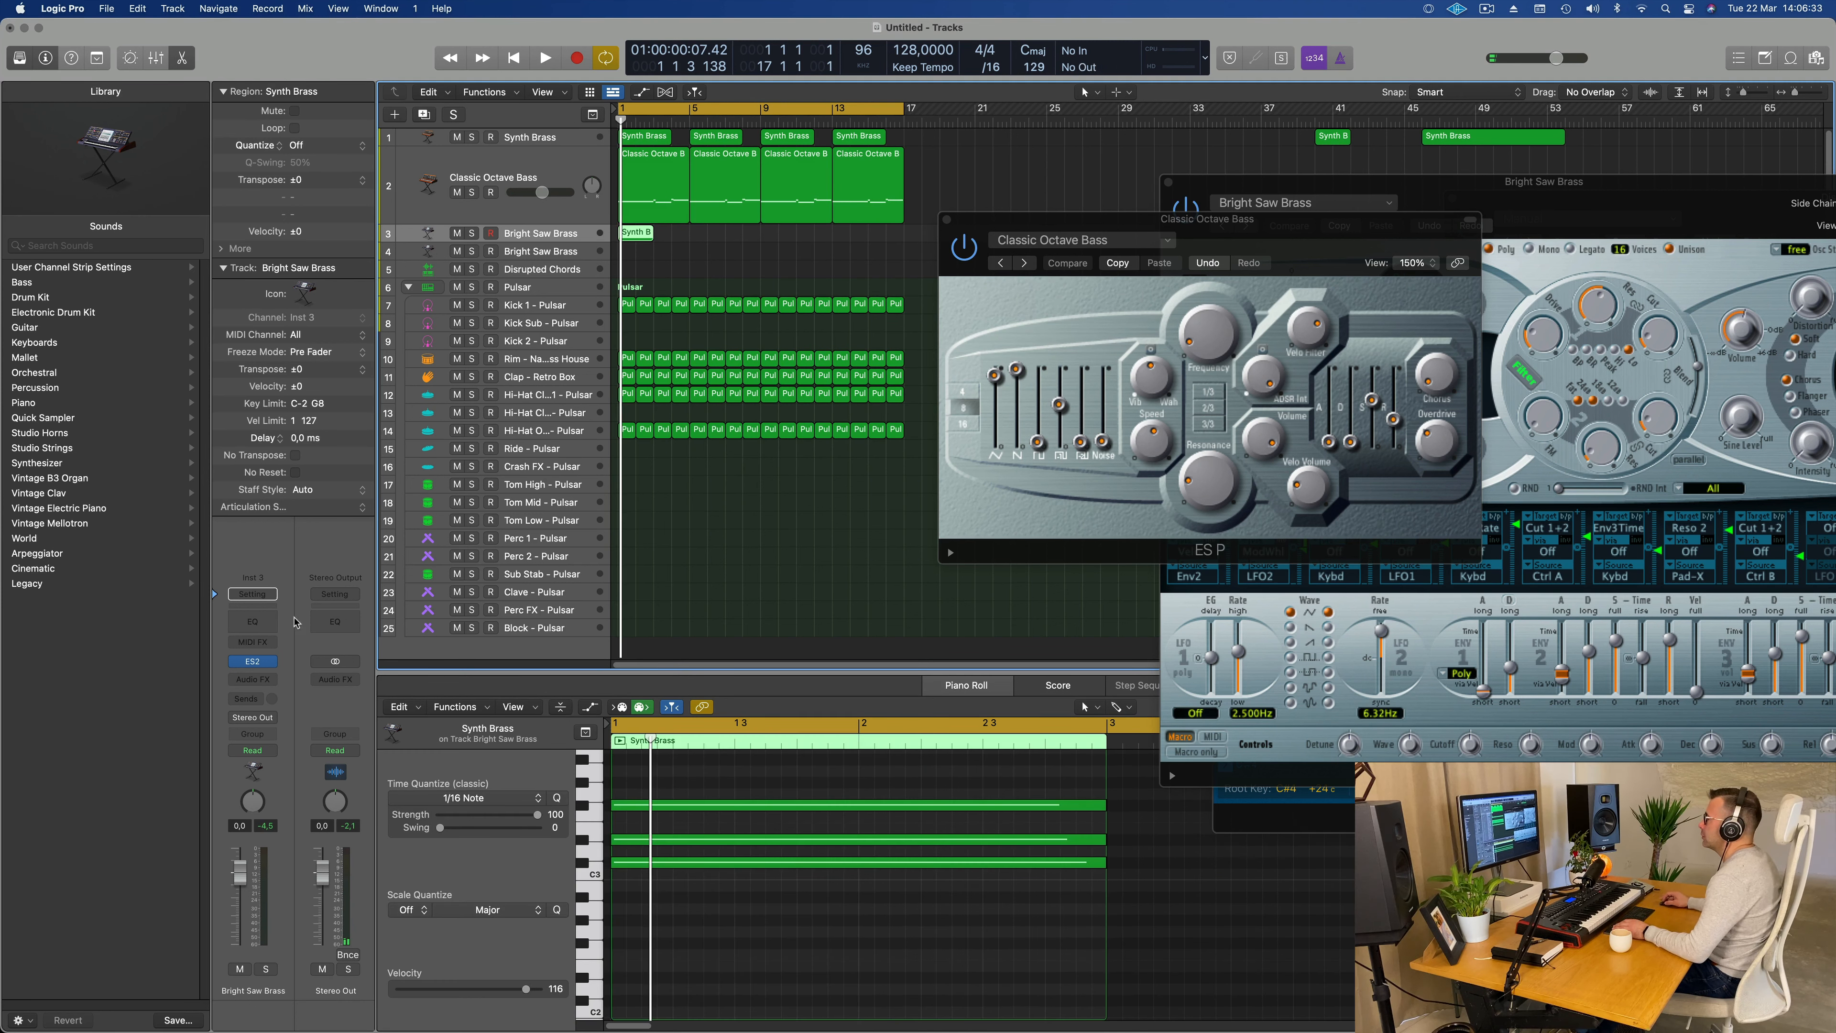
pyautogui.click(274, 660)
pyautogui.moveTo(306, 602)
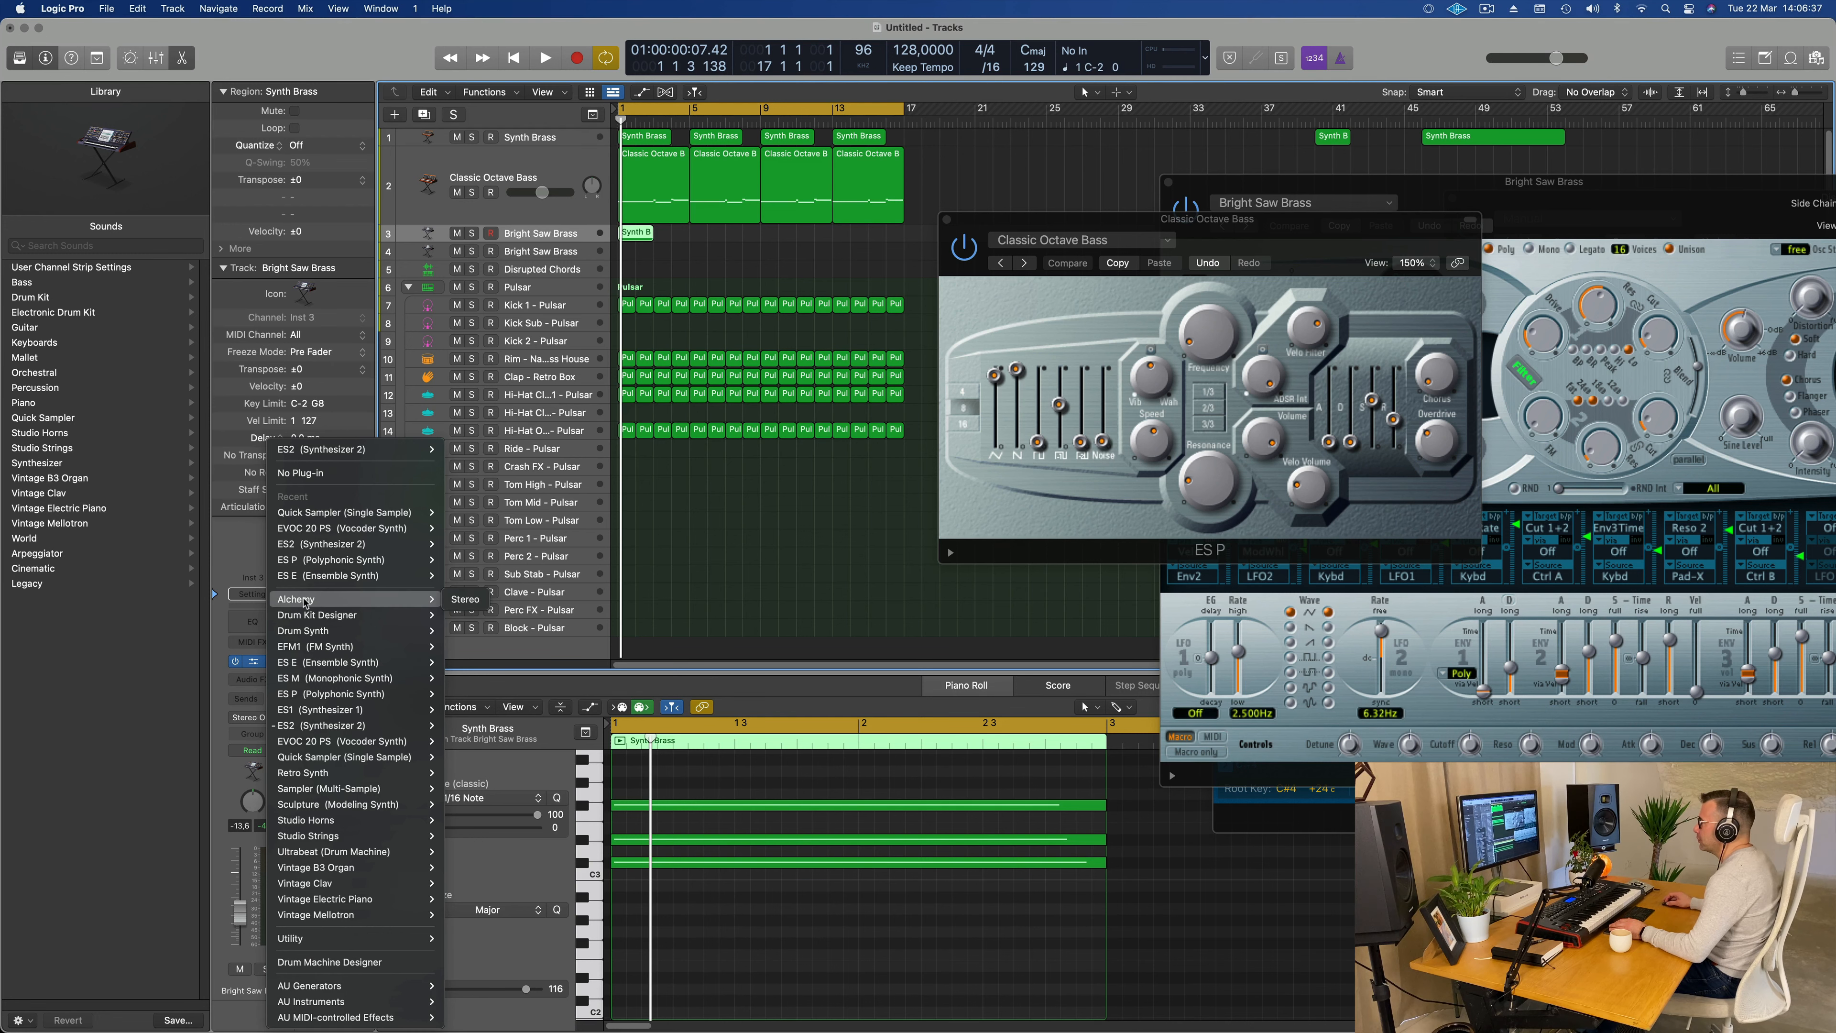
pyautogui.click(462, 599)
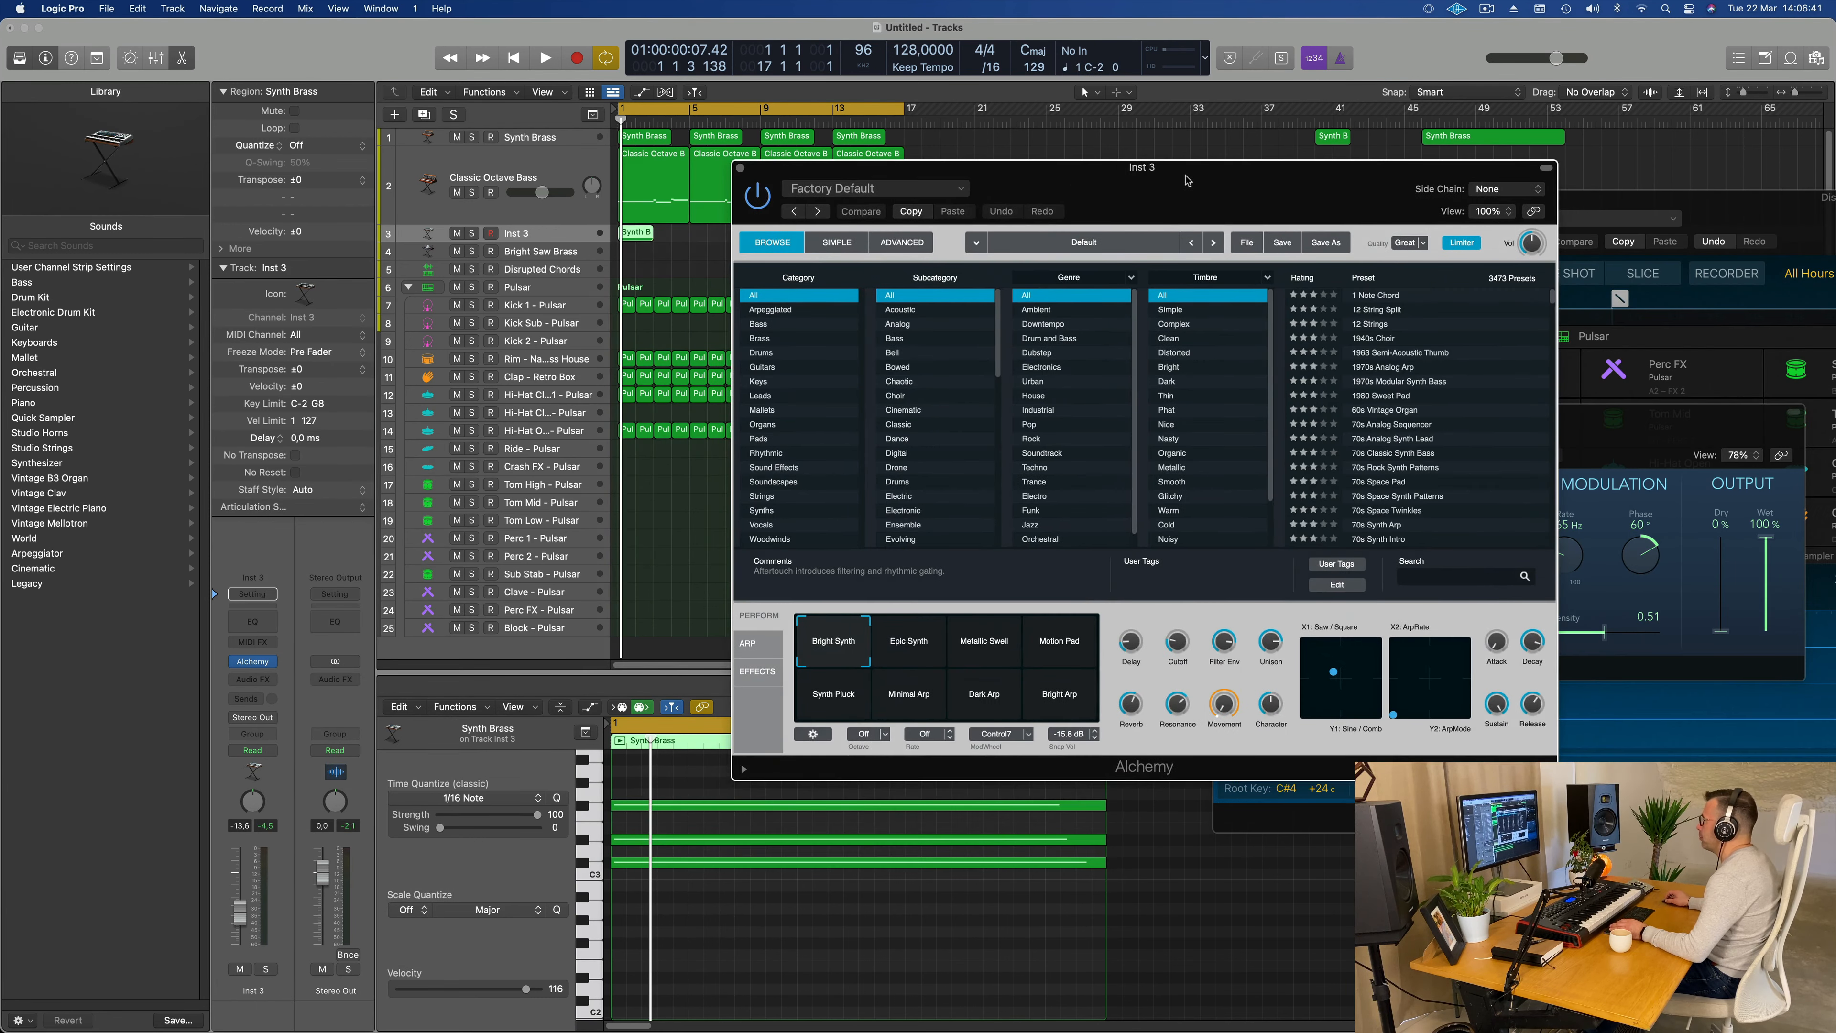
# Step: Load the Autumn preset from Alchemy's Pads category and play the chord with the beat
pyautogui.moveTo(1186, 180); pyautogui.dragTo(1067, 248)
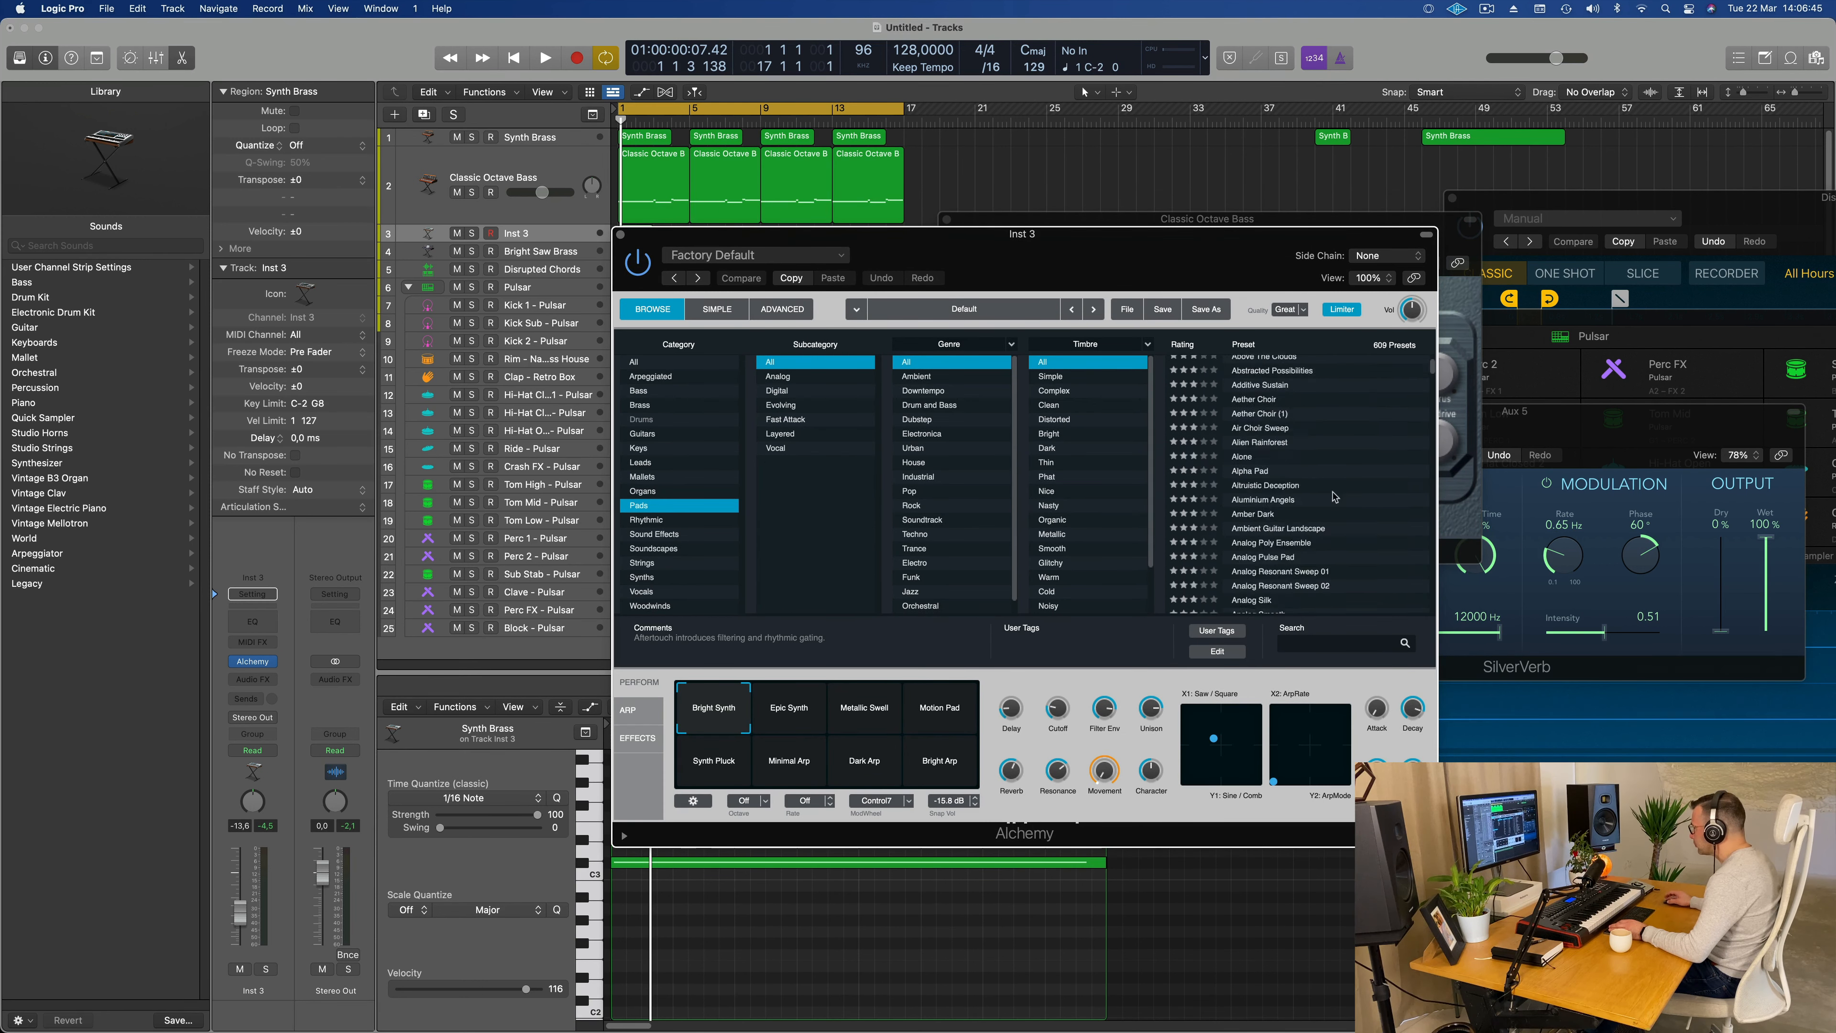
pyautogui.click(1264, 522)
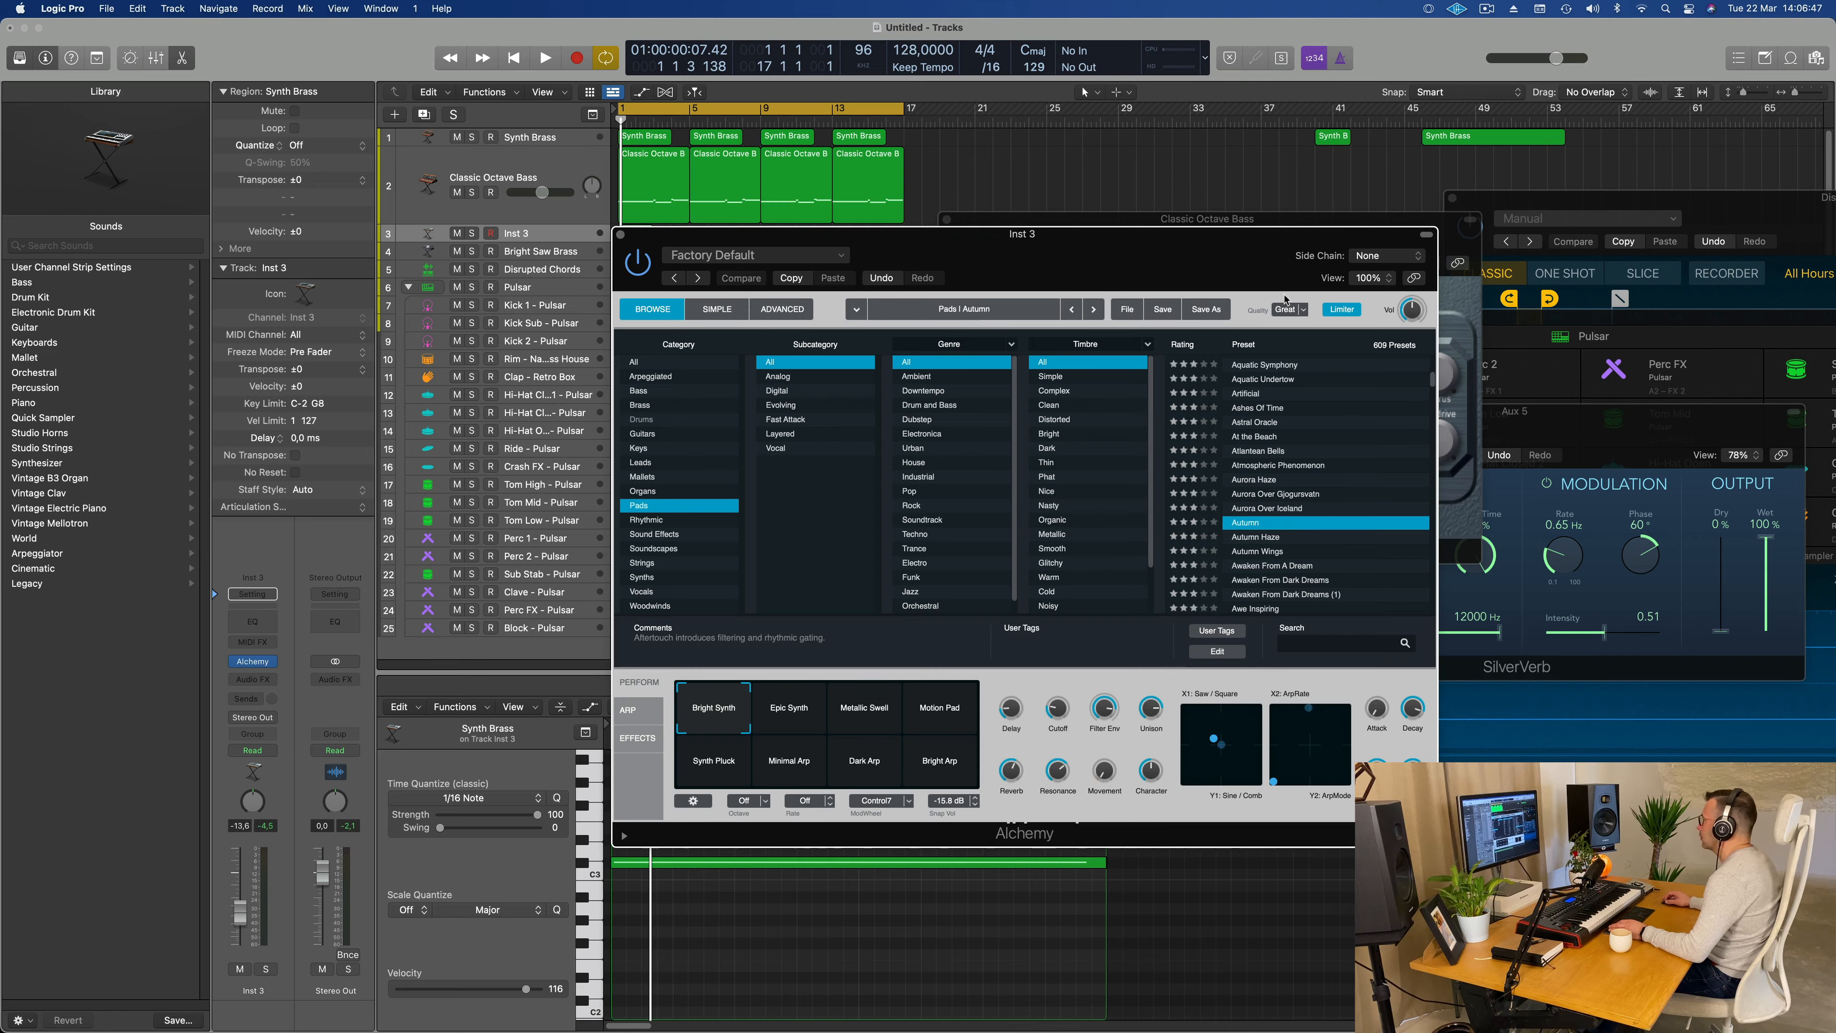
pyautogui.moveTo(1190, 268); pyautogui.dragTo(1594, 238)
pyautogui.press('space')
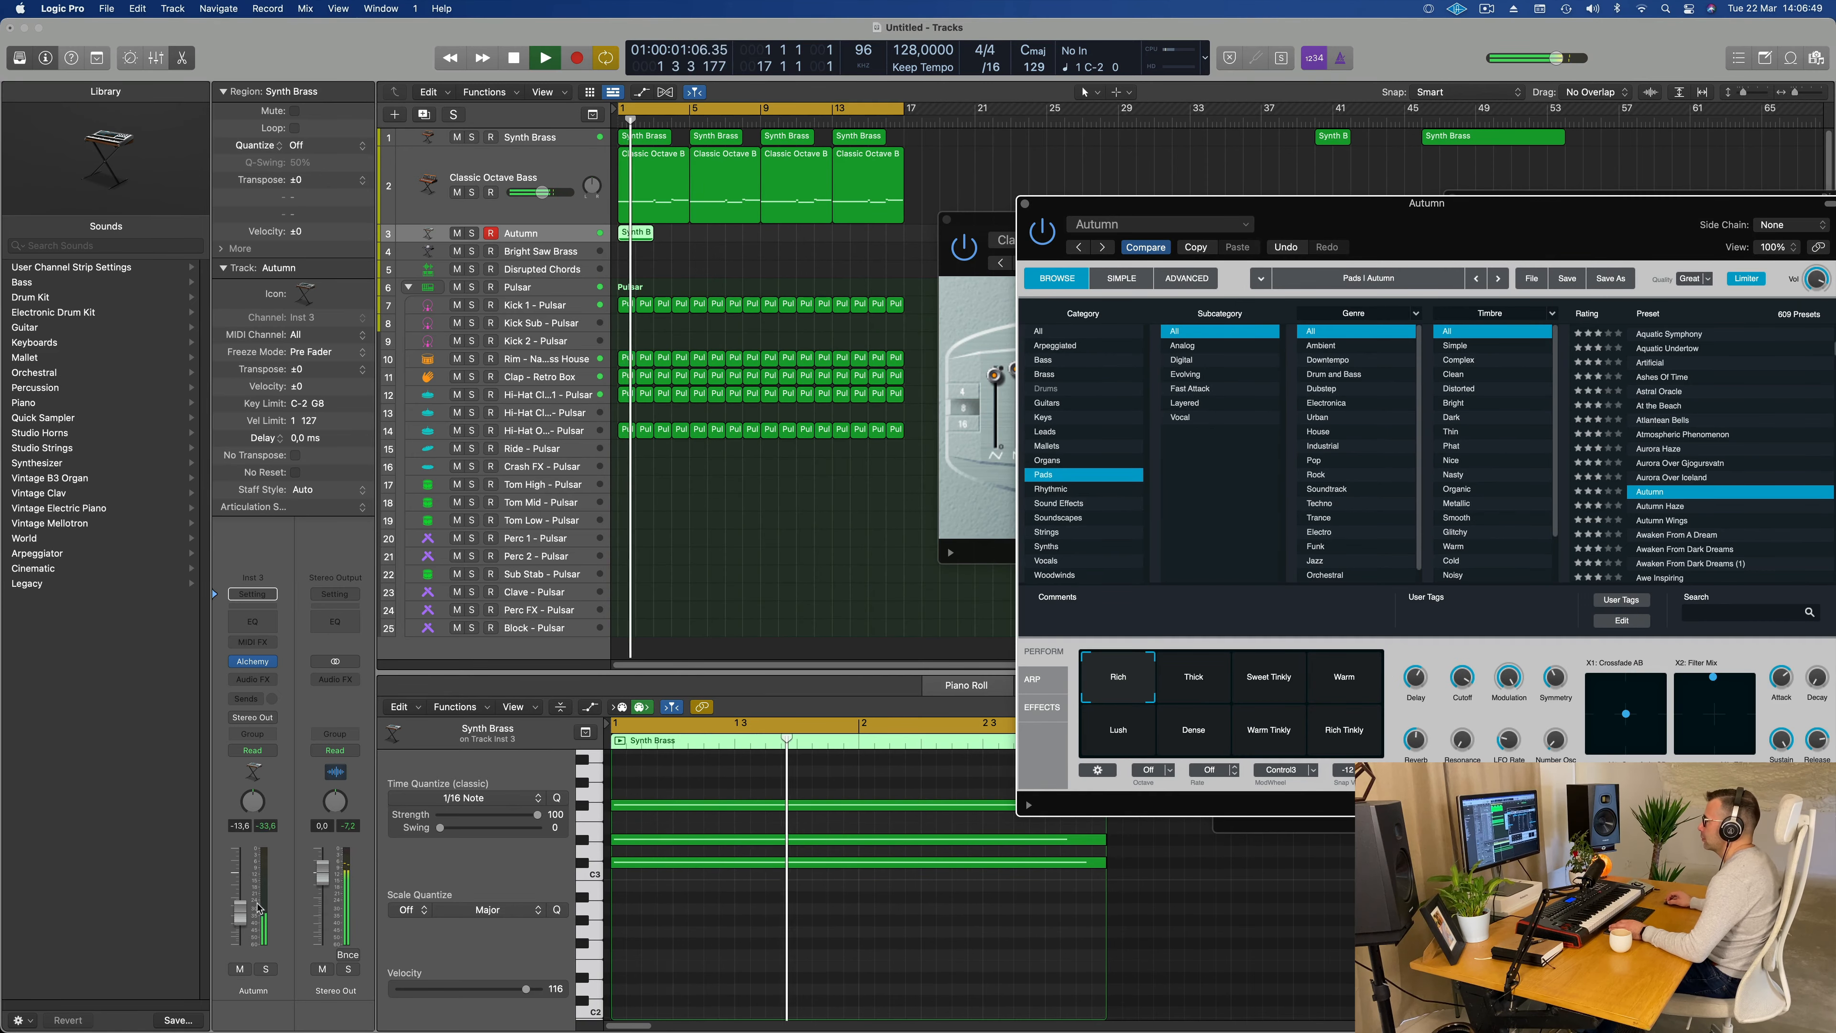
# Step: Raise the pad track's volume to -8.6 dB and load the Ashes Of Time preset in Alchemy
pyautogui.moveTo(240, 918); pyautogui.dragTo(240, 907)
pyautogui.press('Return')
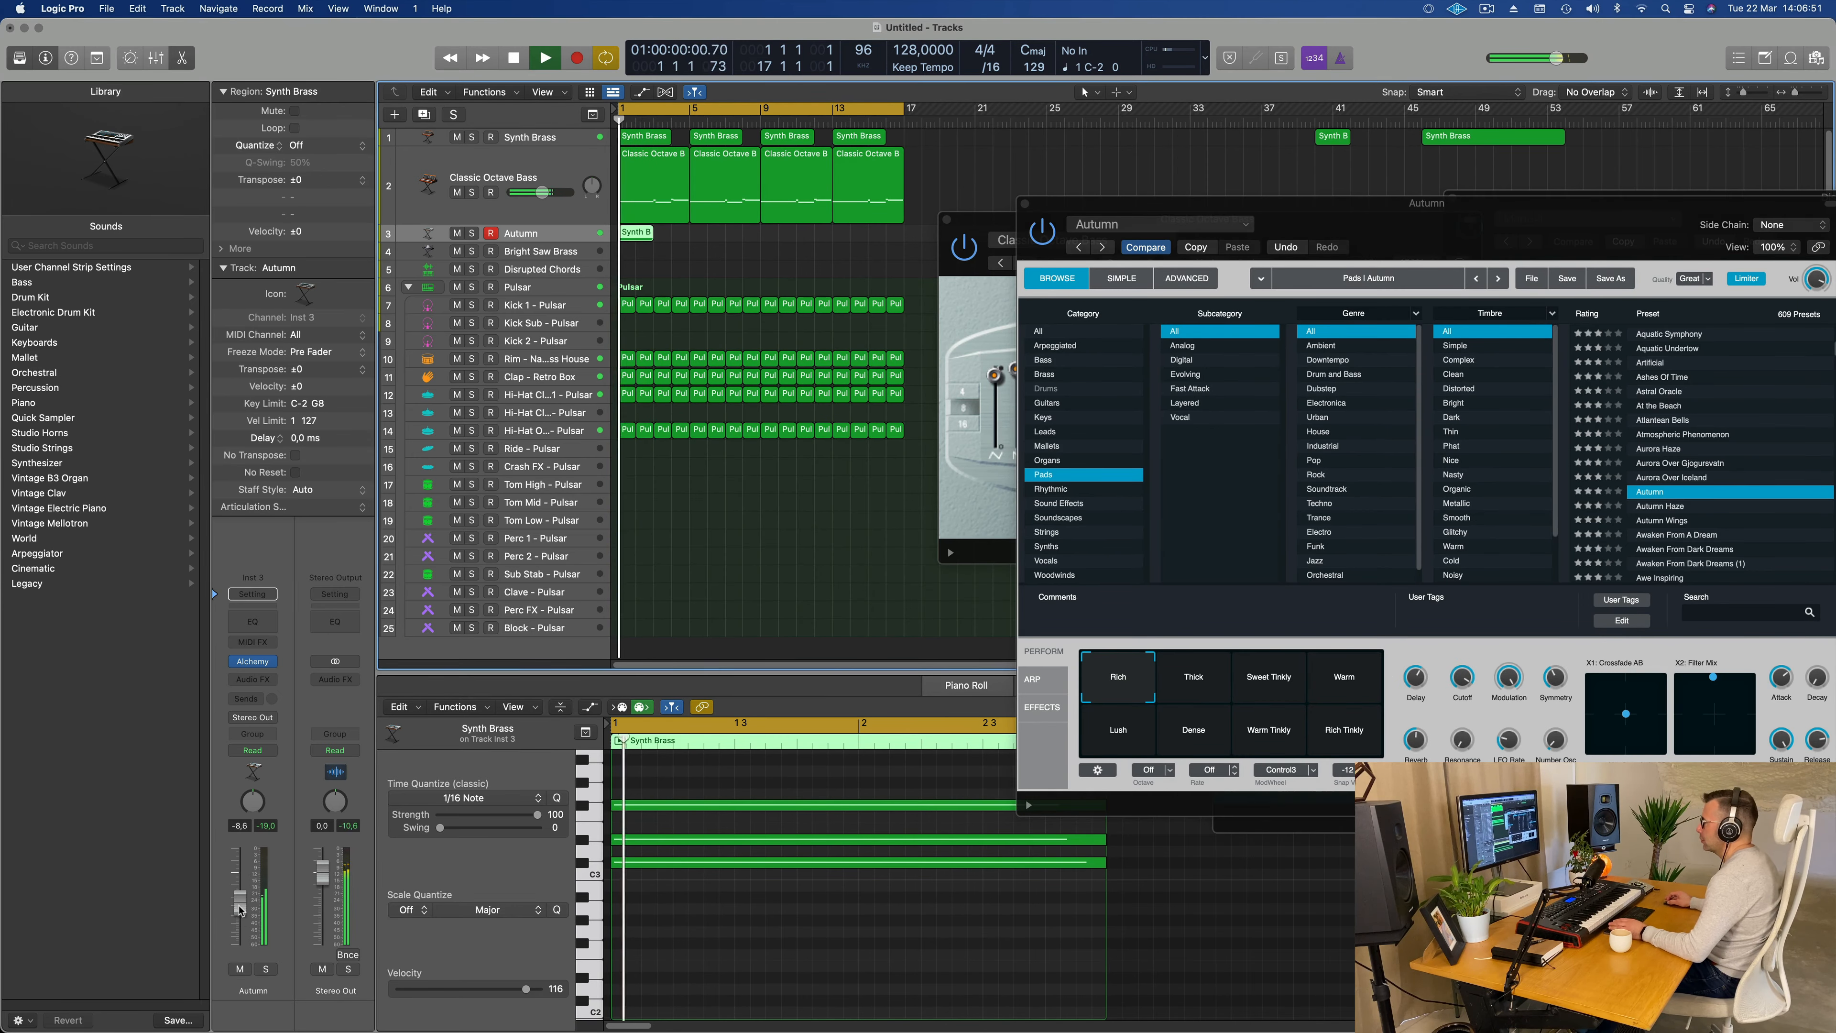
pyautogui.moveTo(1651, 206); pyautogui.dragTo(1126, 210)
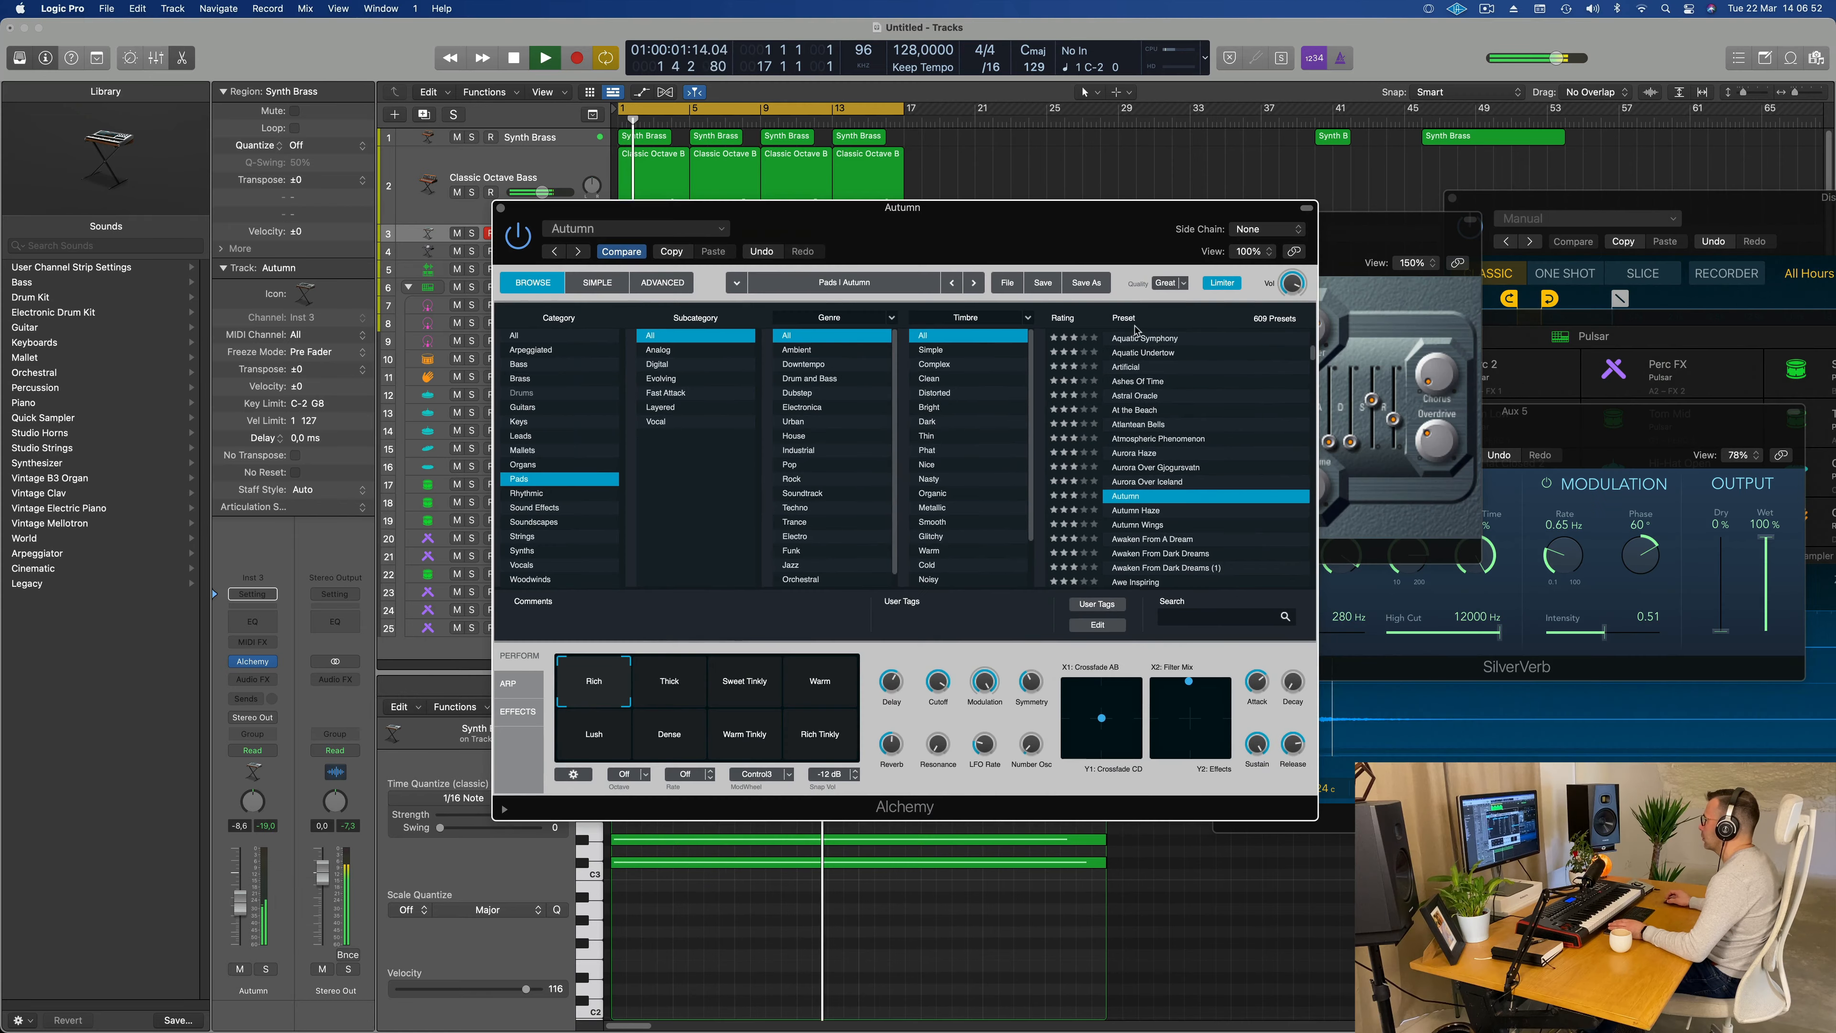
pyautogui.click(1138, 381)
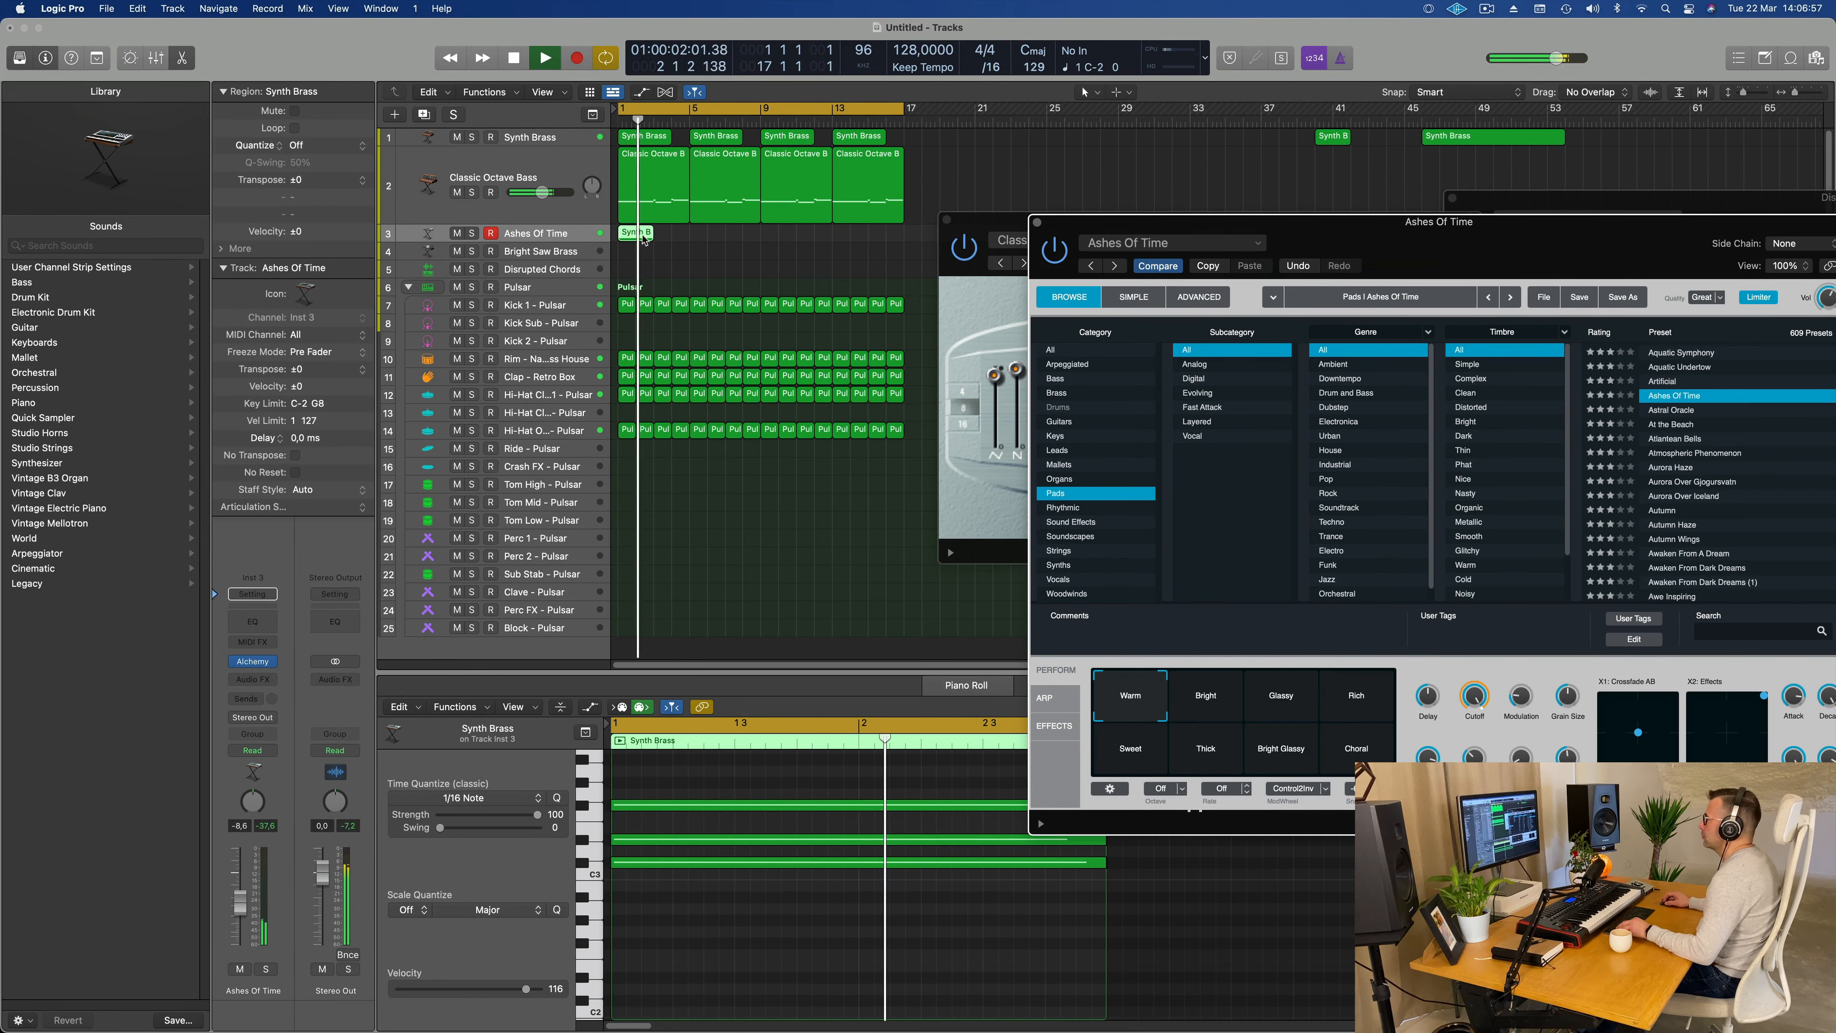
# Step: Copy the two-bar chord region to bar 3 and repeat the pair three times to fill the track up to bar 17
pyautogui.keyDown('alt'); pyautogui.moveTo(634, 232); pyautogui.dragTo(668, 244); pyautogui.keyUp('alt')
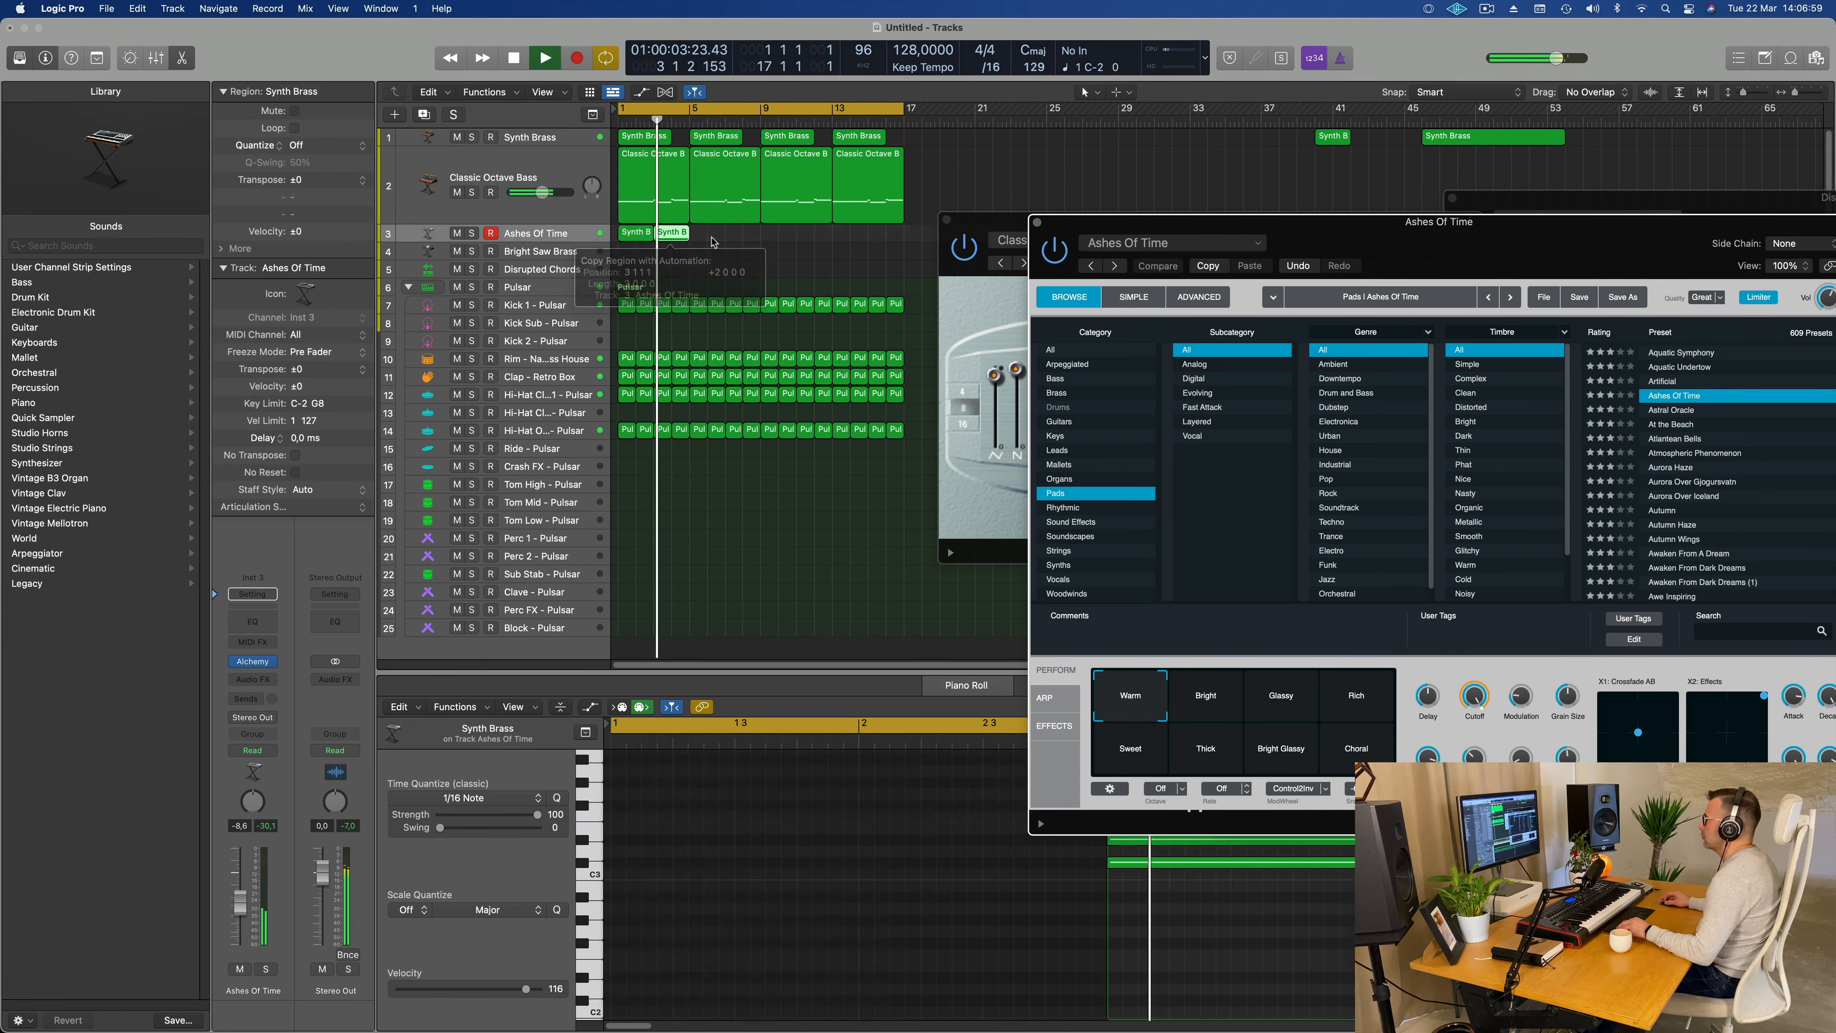
pyautogui.keyDown('shift'); pyautogui.click(636, 244); pyautogui.keyUp('shift')
pyautogui.press('super+r')
pyautogui.press('super+r')
pyautogui.press('super+r')
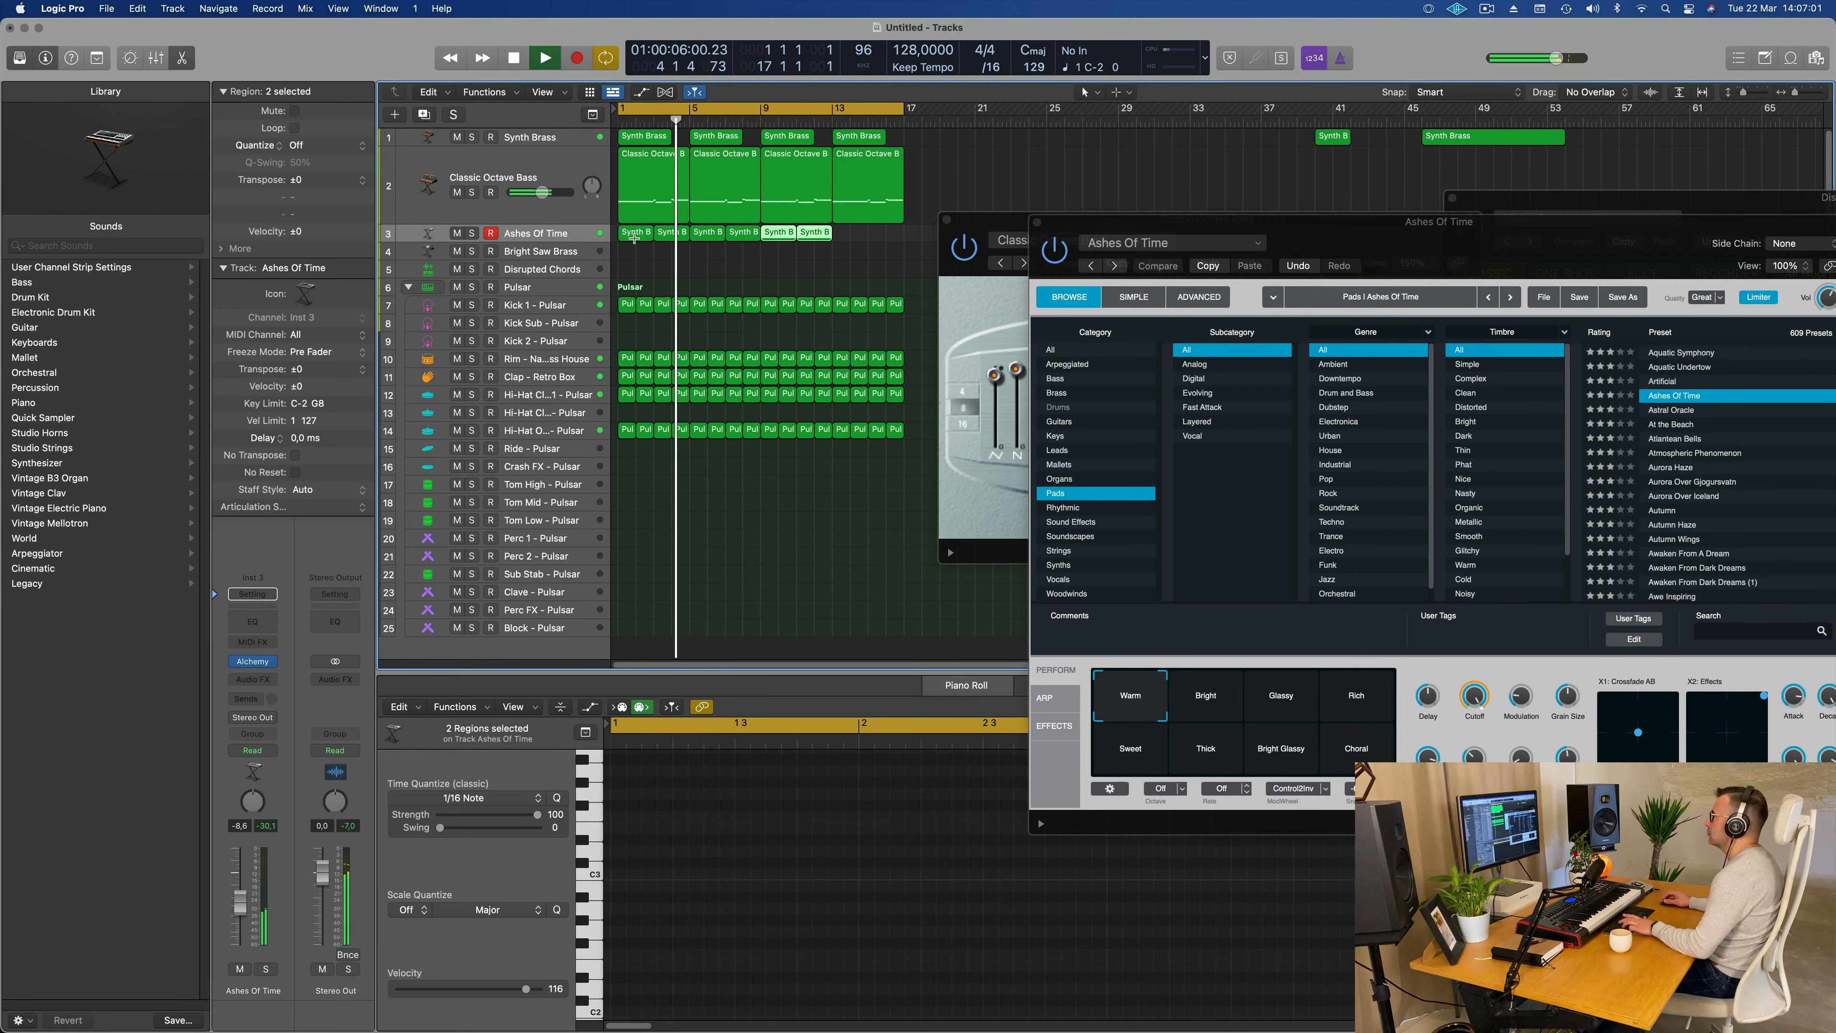
# Step: Select the Bright performance snapshot in Alchemy and set the pad track's volume to -7.0 dB
pyautogui.moveTo(1520, 240); pyautogui.dragTo(981, 199)
pyautogui.press('space')
pyautogui.click(682, 657)
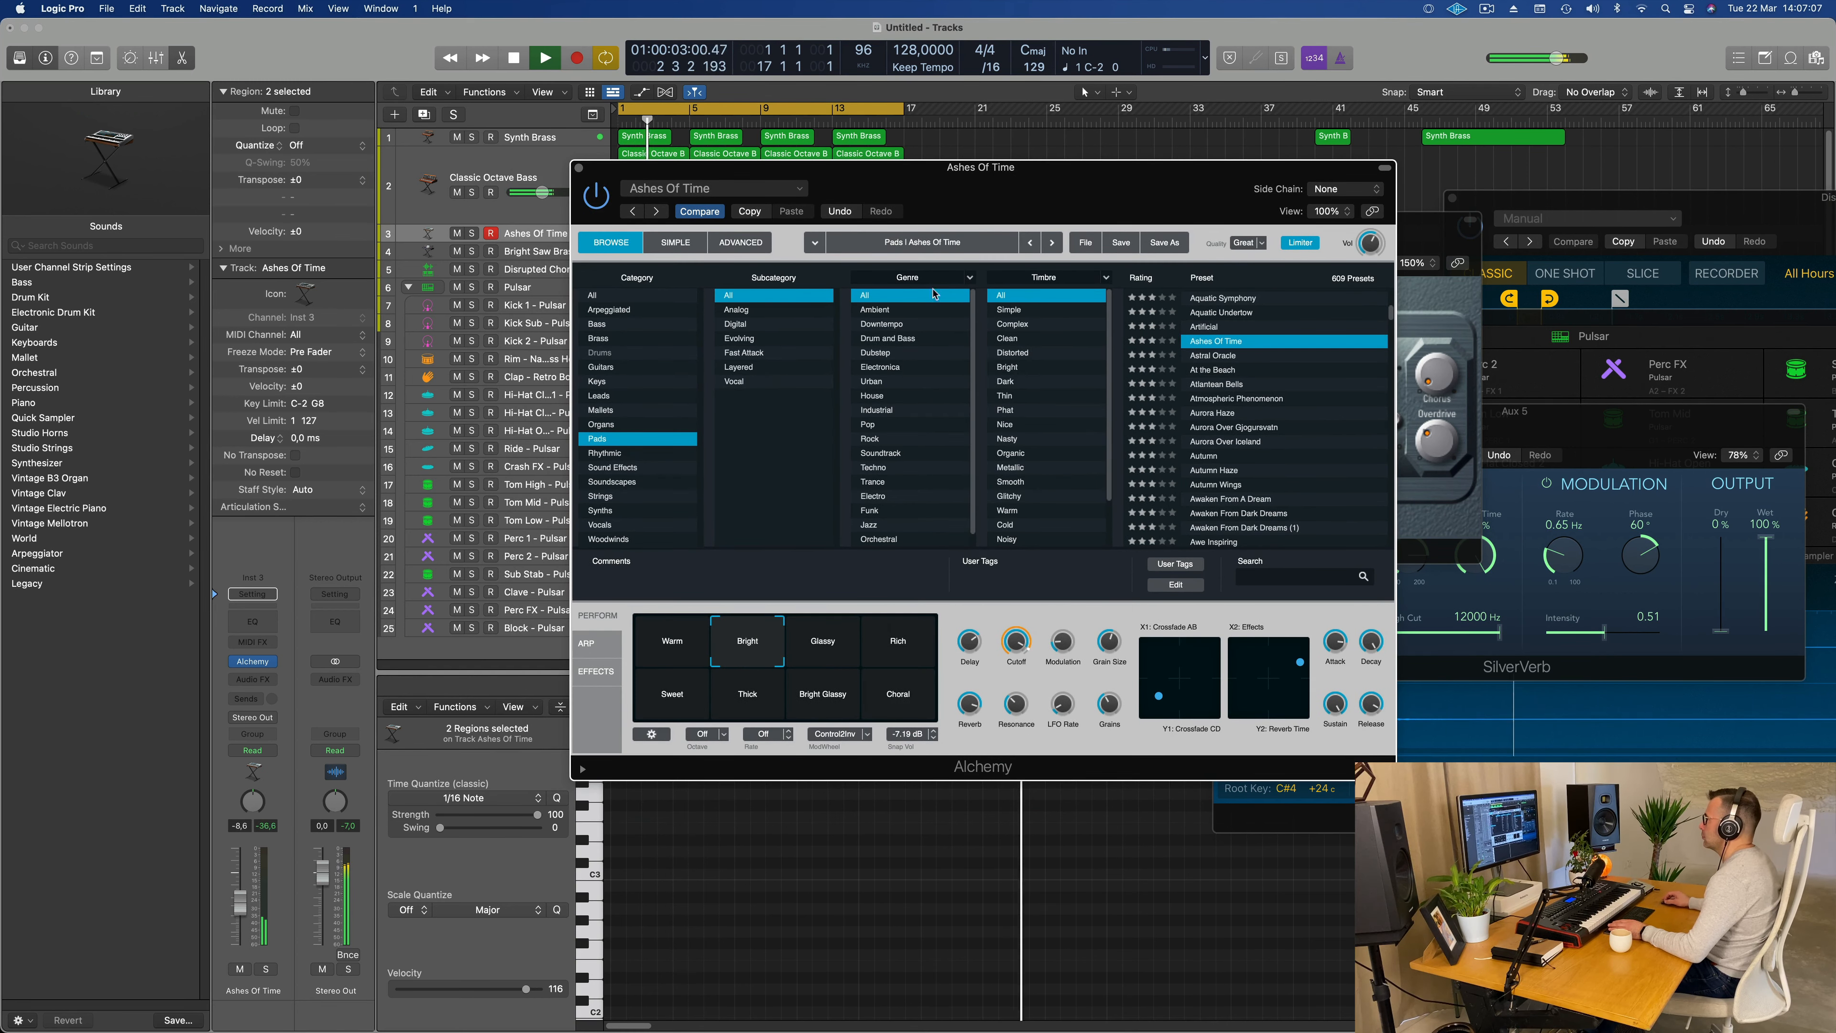
pyautogui.moveTo(987, 190); pyautogui.dragTo(1352, 221)
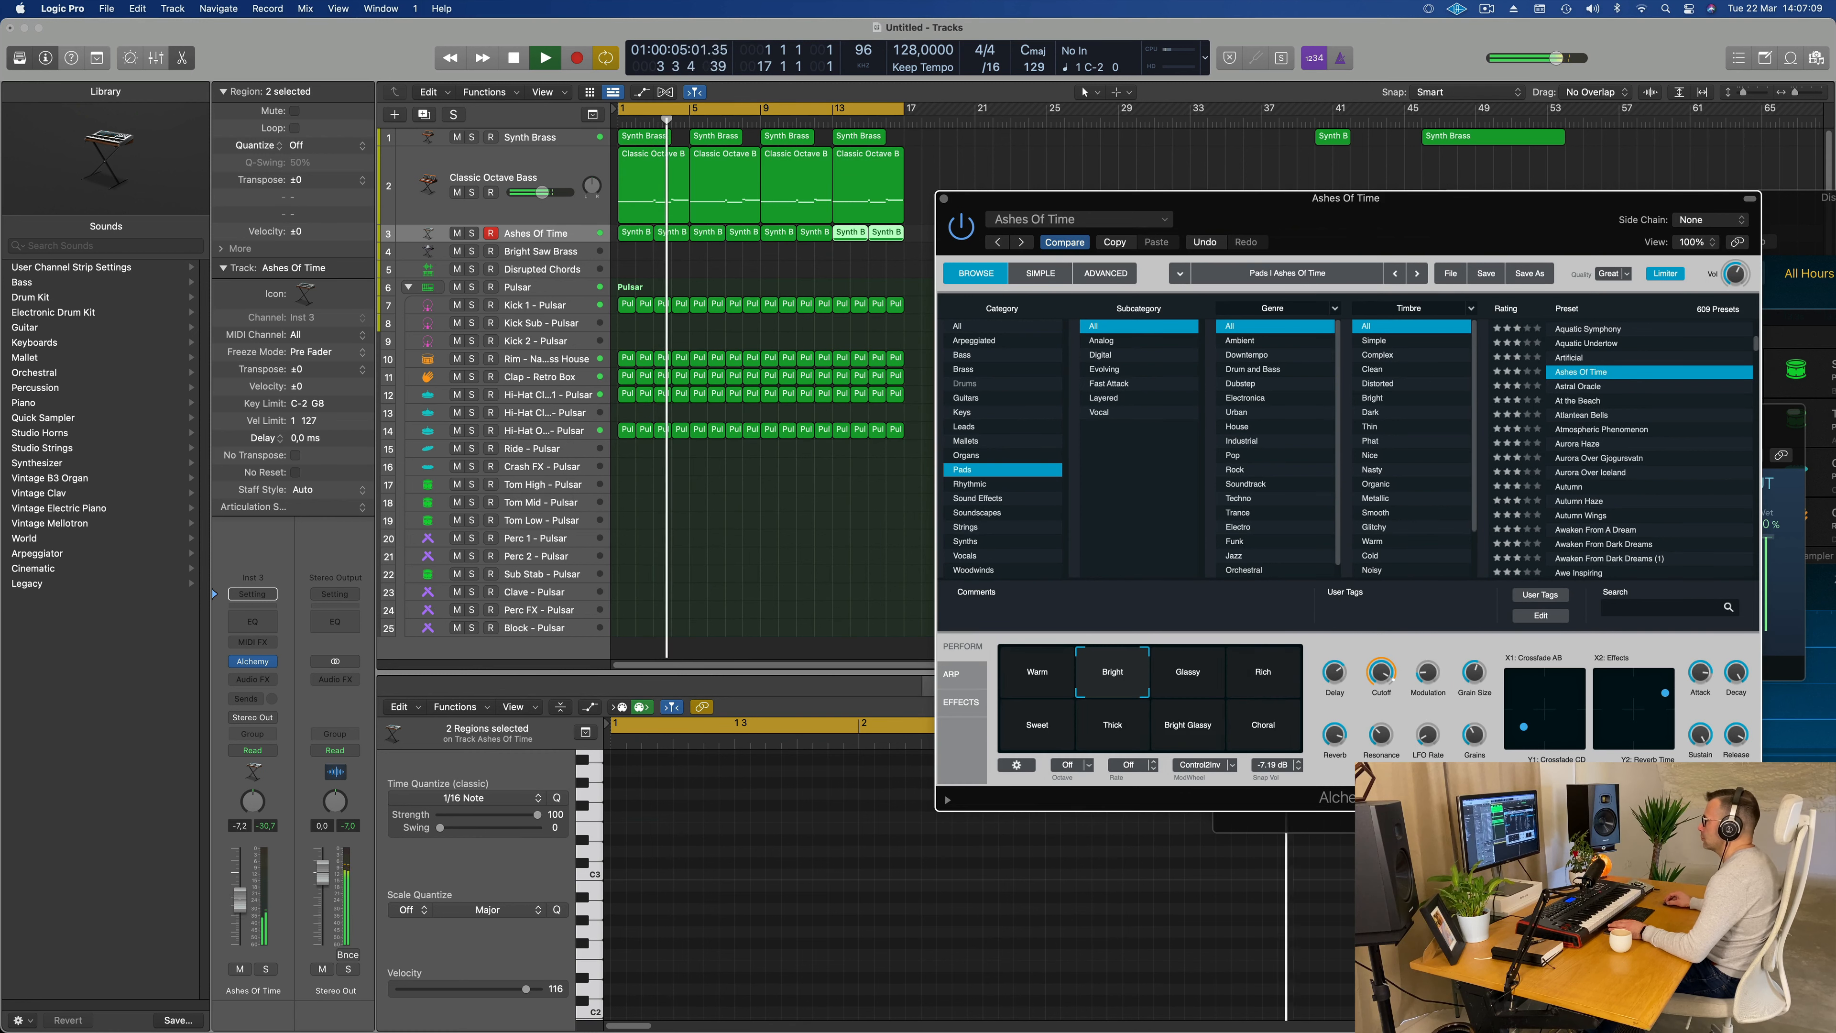
pyautogui.moveTo(241, 909); pyautogui.dragTo(241, 904)
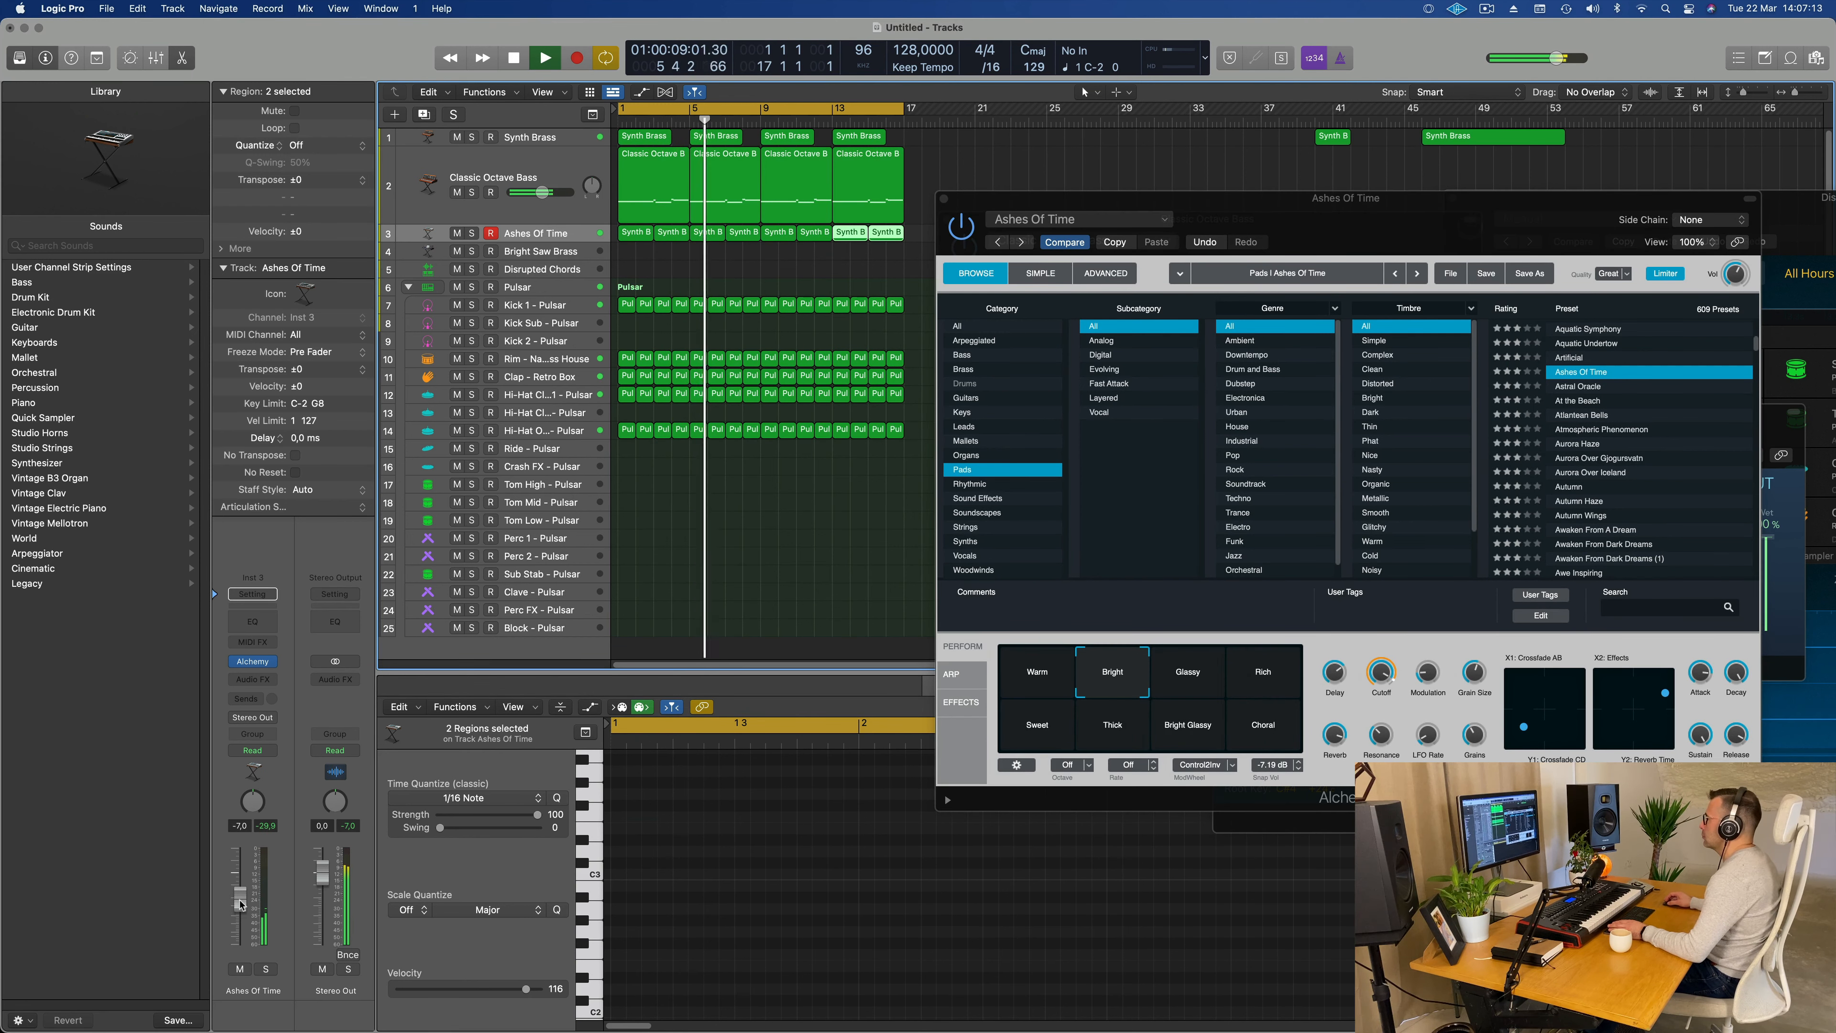
# Step: Audition the Rich, Sweet and Glassy performance snapshots against the beat, and return to Bright
pyautogui.click(1273, 674)
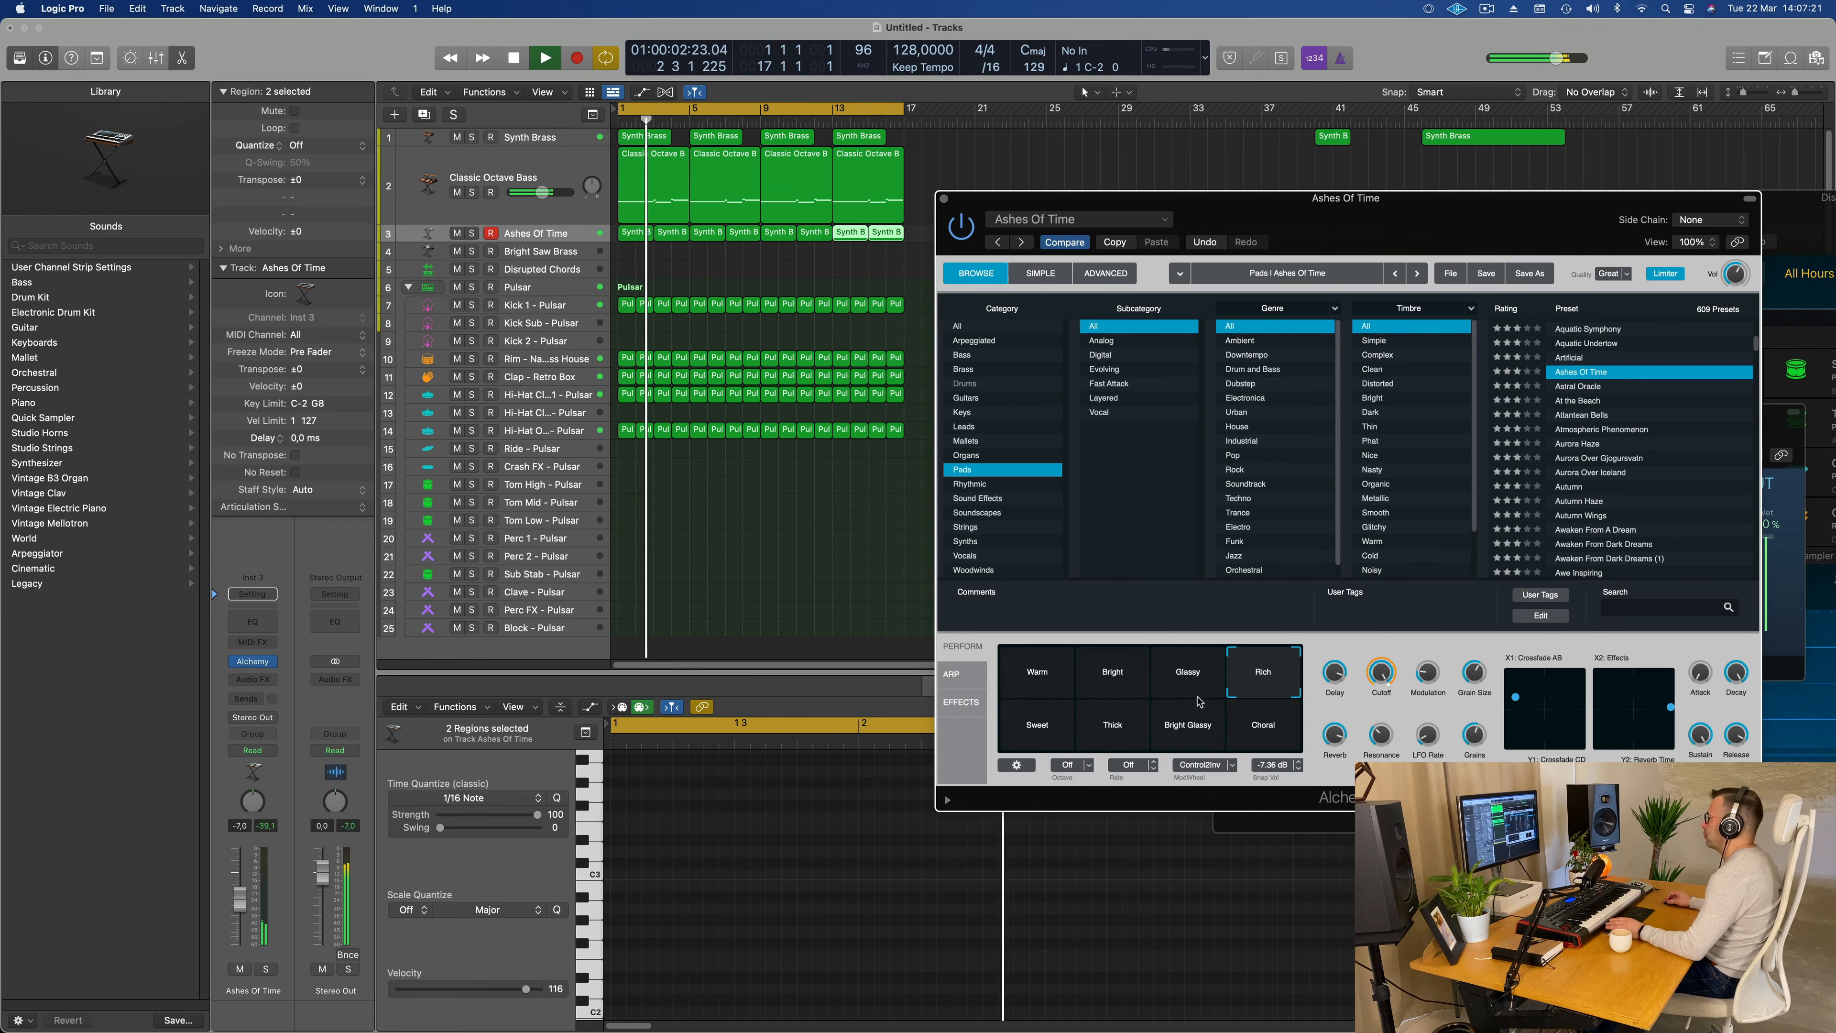
pyautogui.click(1059, 733)
pyautogui.press('Return')
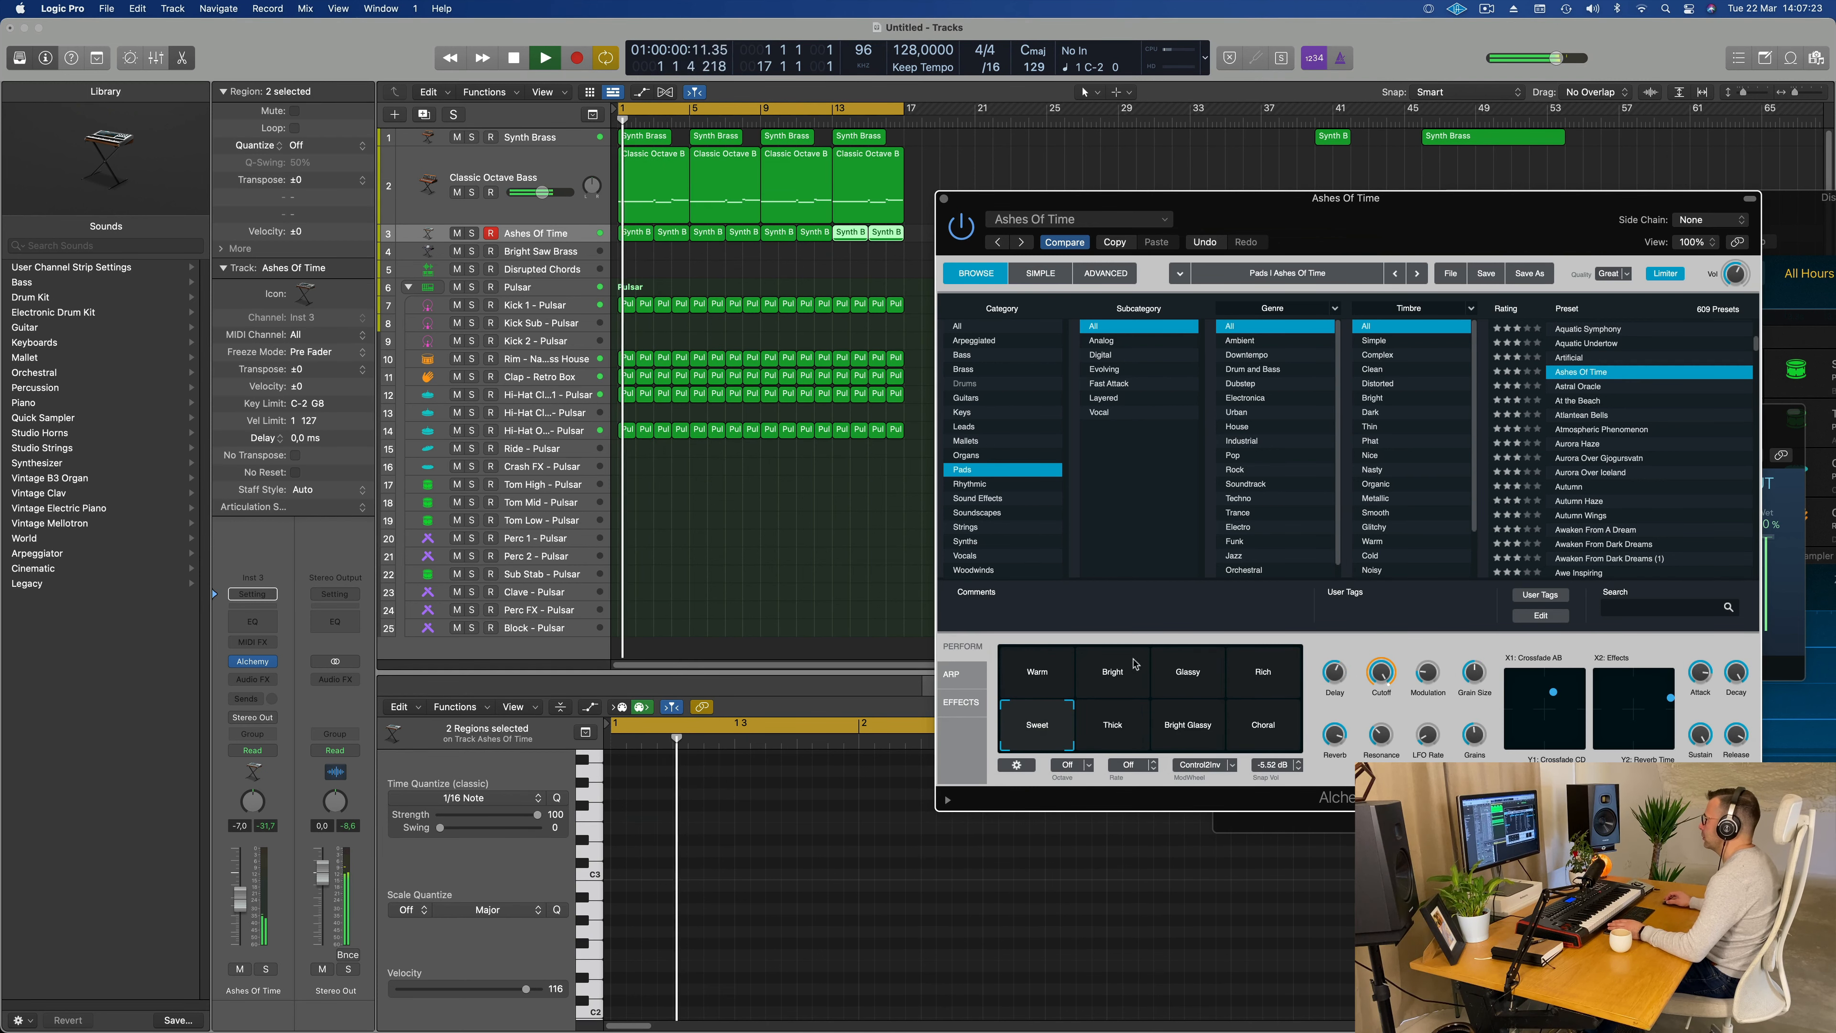
pyautogui.click(1185, 670)
pyautogui.click(1116, 669)
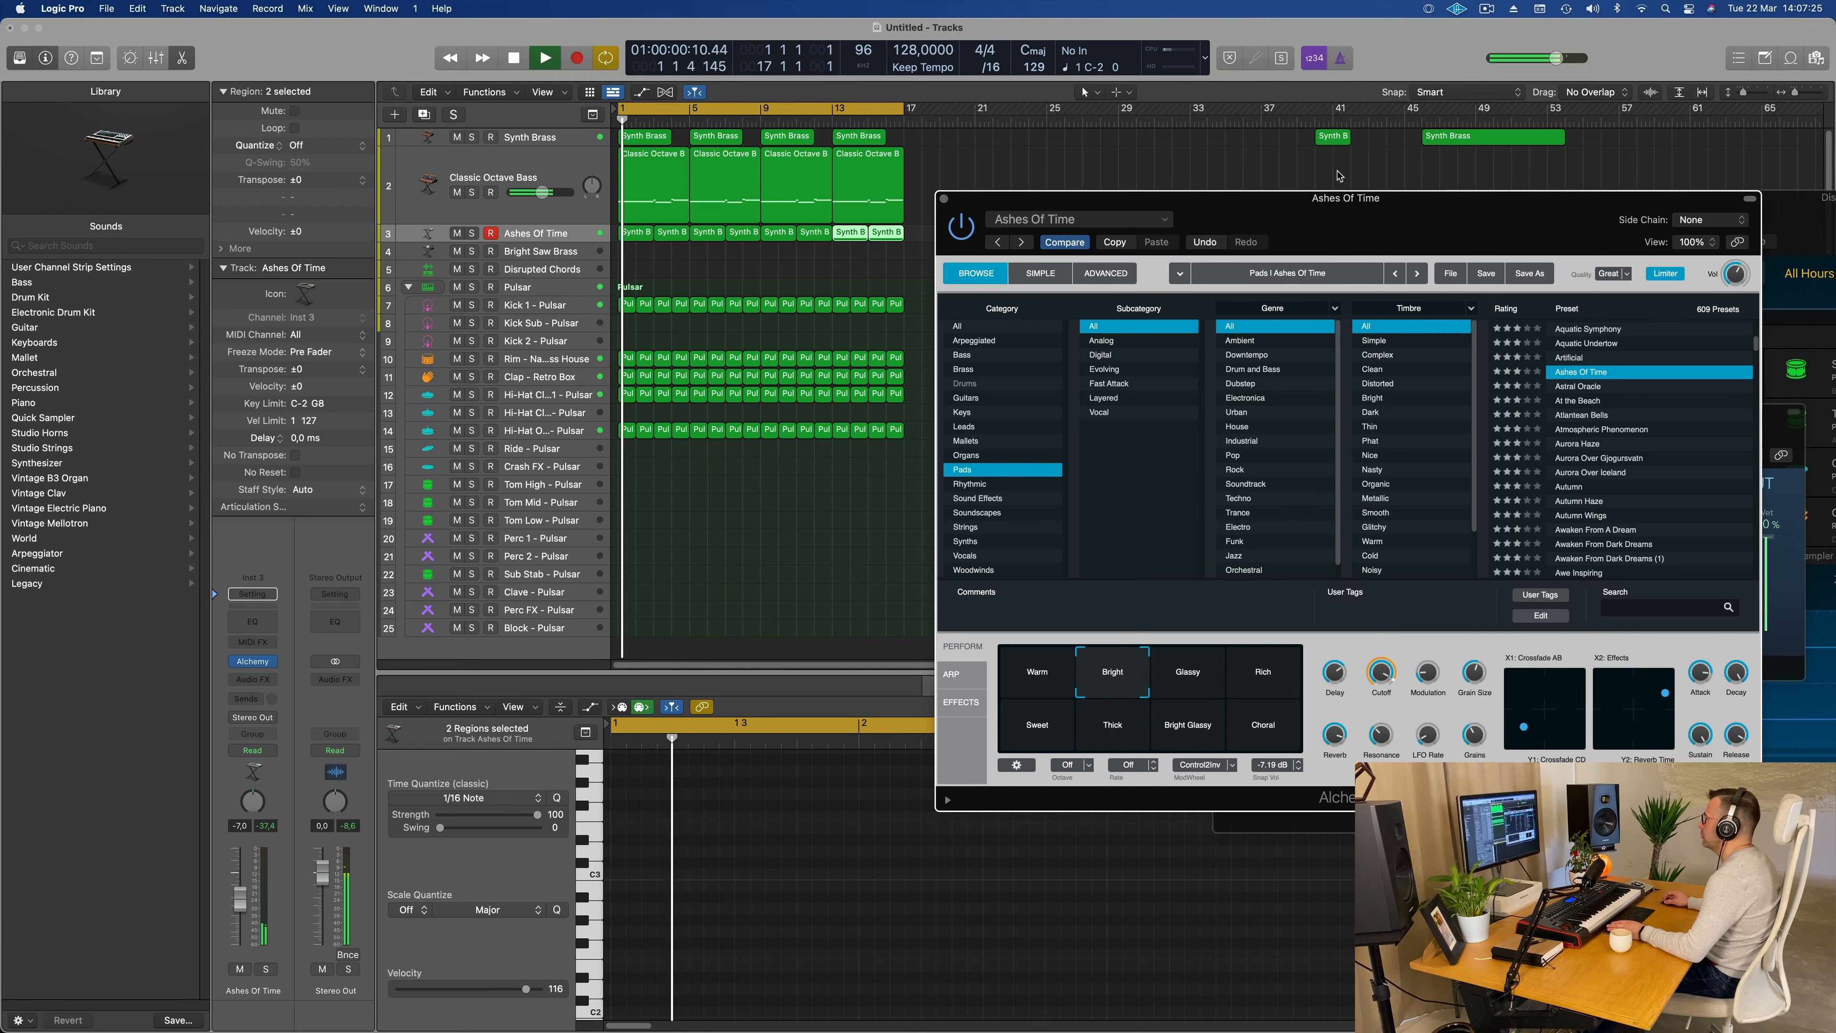
# Step: Delete the seven copied chord regions from bar 3 onward, keeping only the first one
pyautogui.moveTo(1386, 227); pyautogui.dragTo(1512, 212)
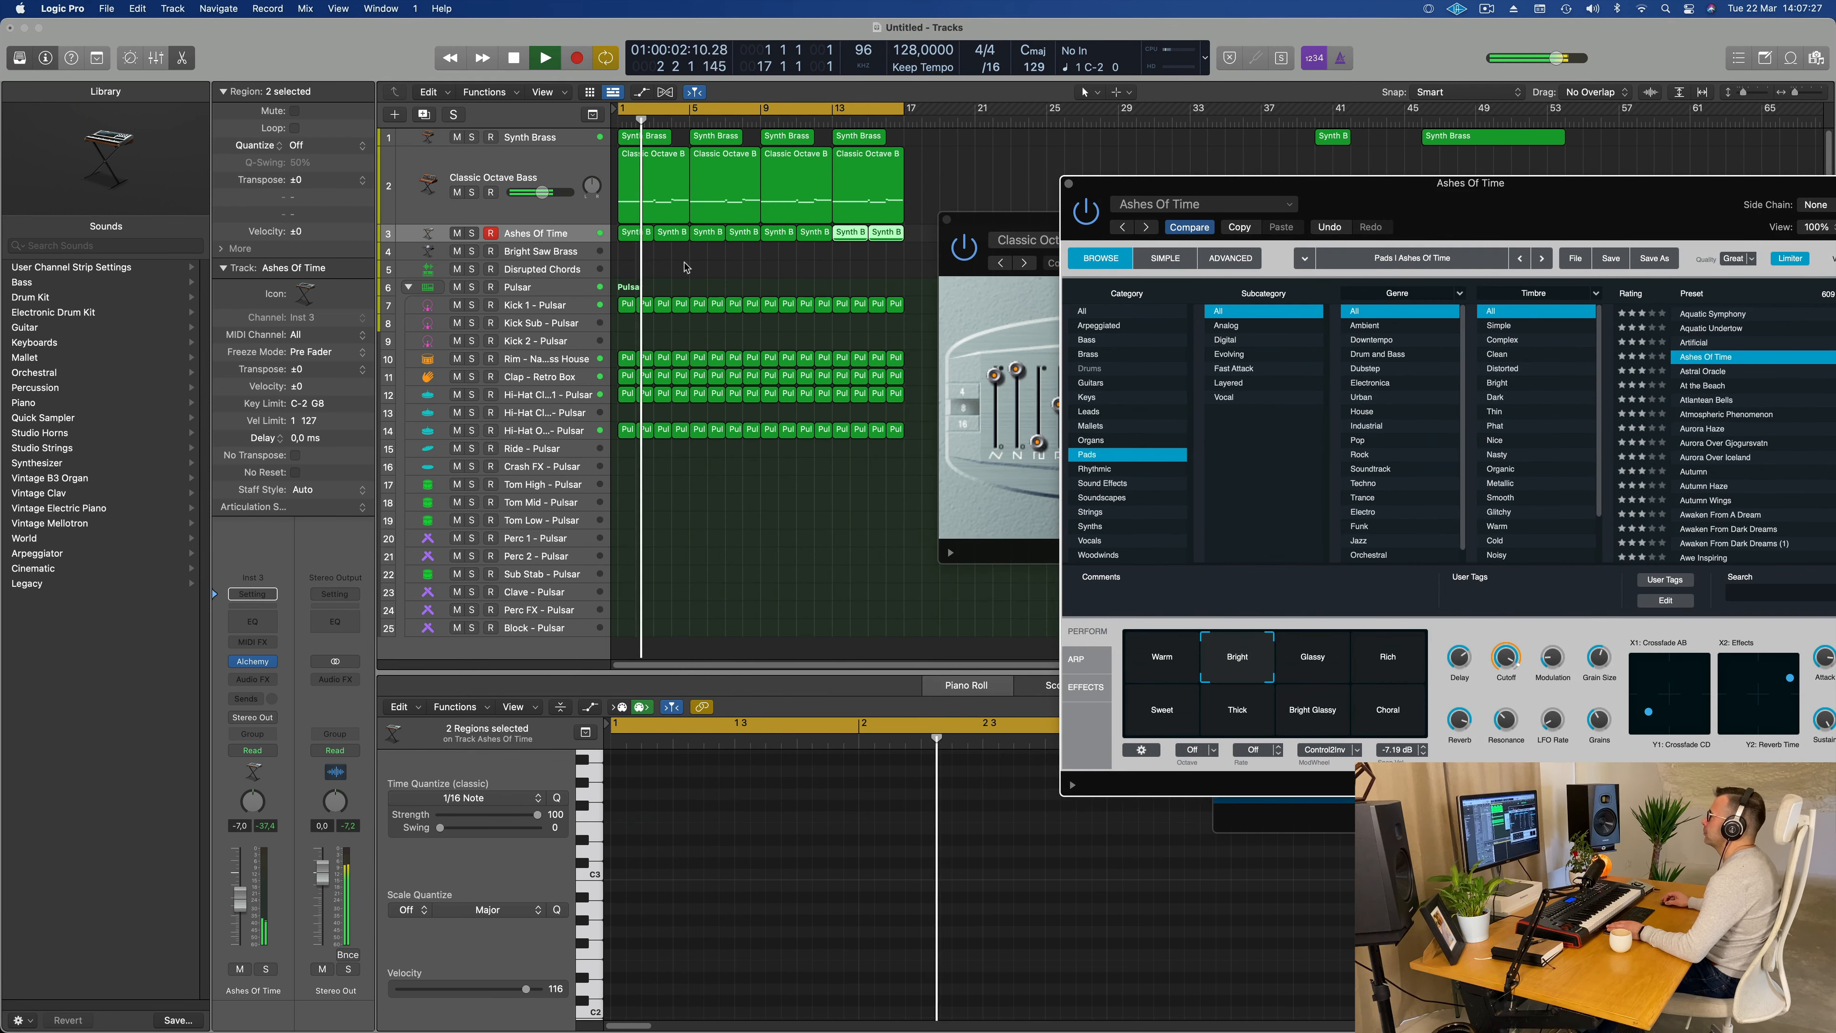
pyautogui.moveTo(671, 261); pyautogui.dragTo(915, 232)
pyautogui.press('Delete')
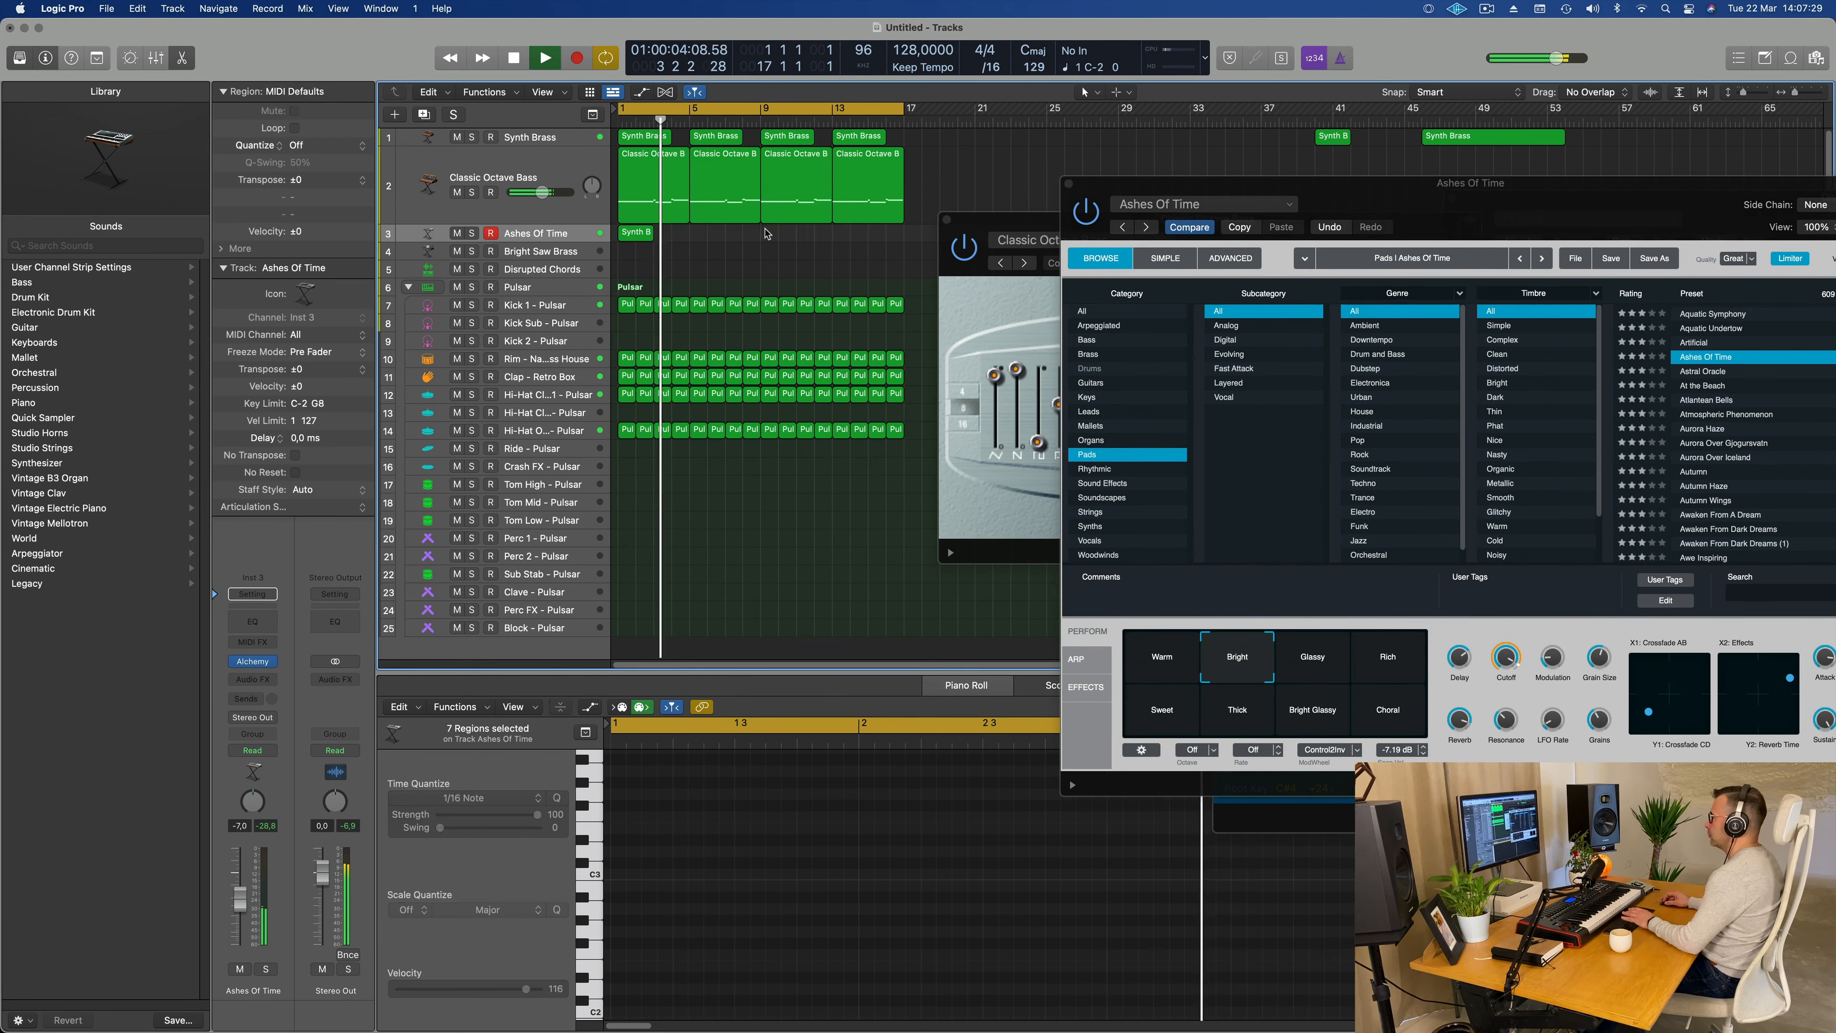
# Step: Extend the first chord region to bar 5, stretch its three notes to fill it and play the result
pyautogui.press('space')
pyautogui.click(642, 234)
pyautogui.moveTo(650, 237); pyautogui.dragTo(685, 246)
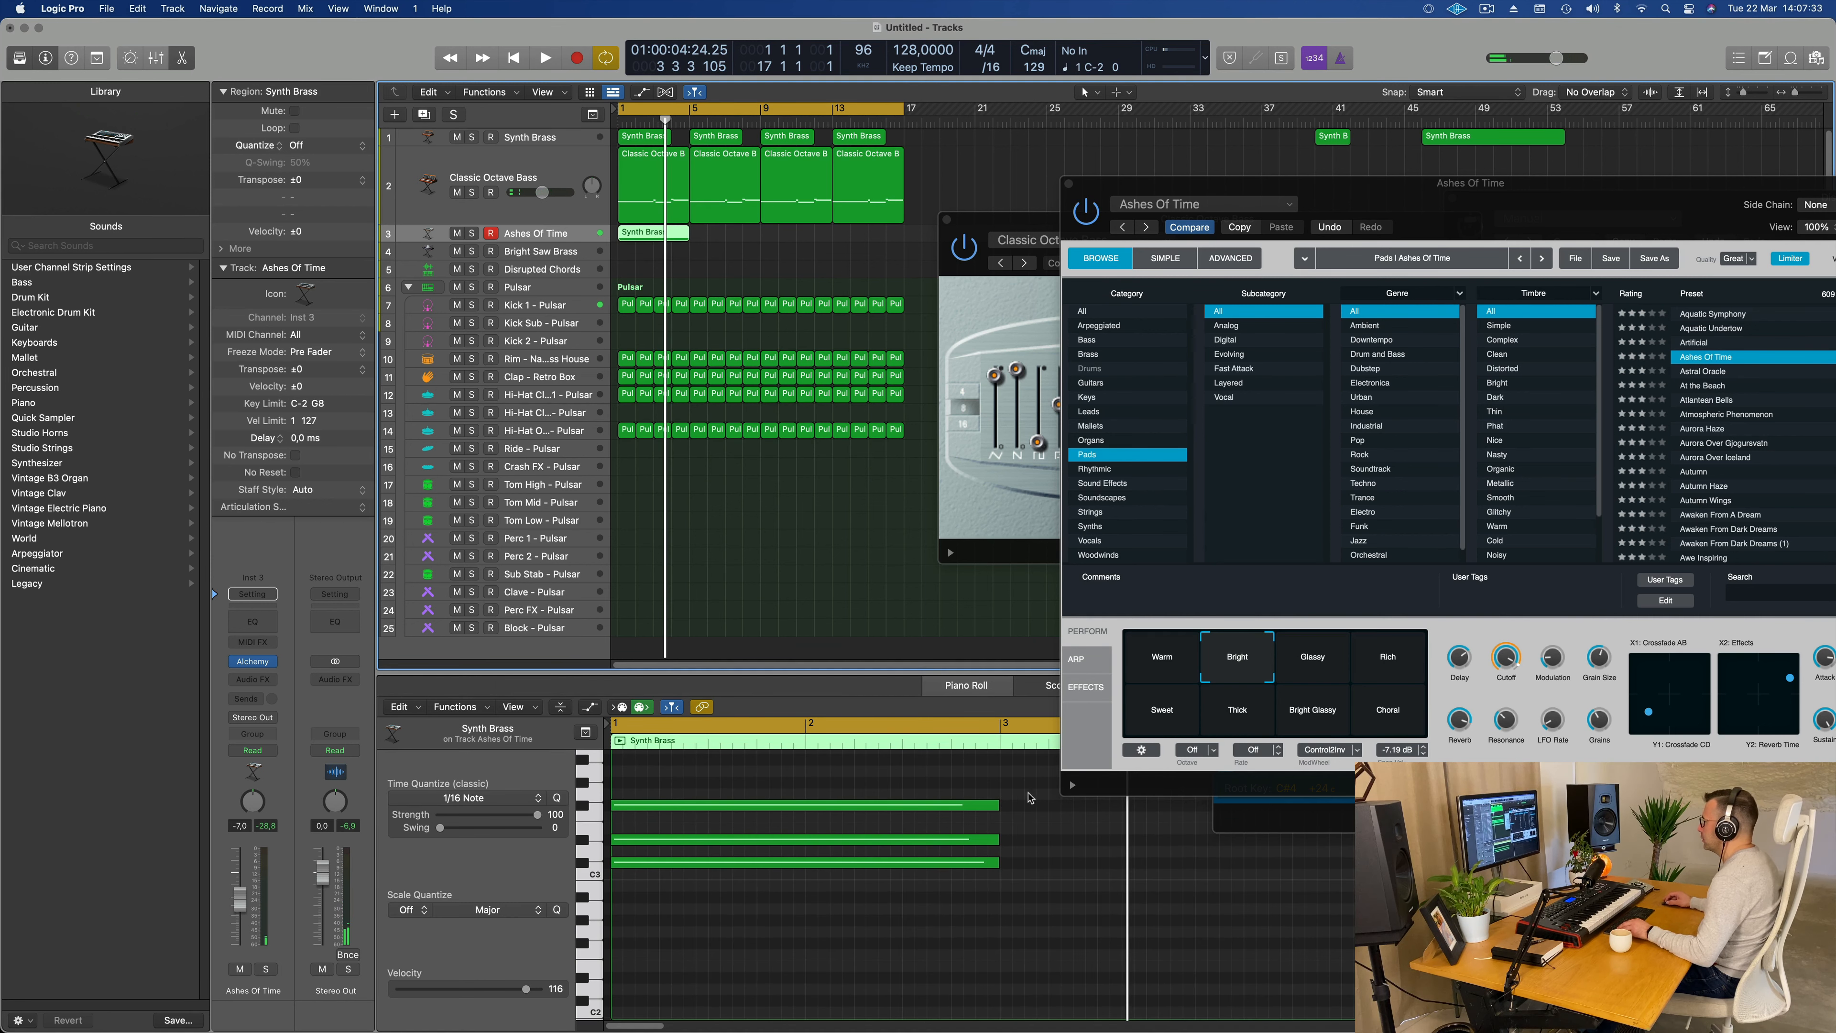
pyautogui.moveTo(1030, 797); pyautogui.dragTo(614, 916)
pyautogui.moveTo(1000, 862); pyautogui.dragTo(1350, 861)
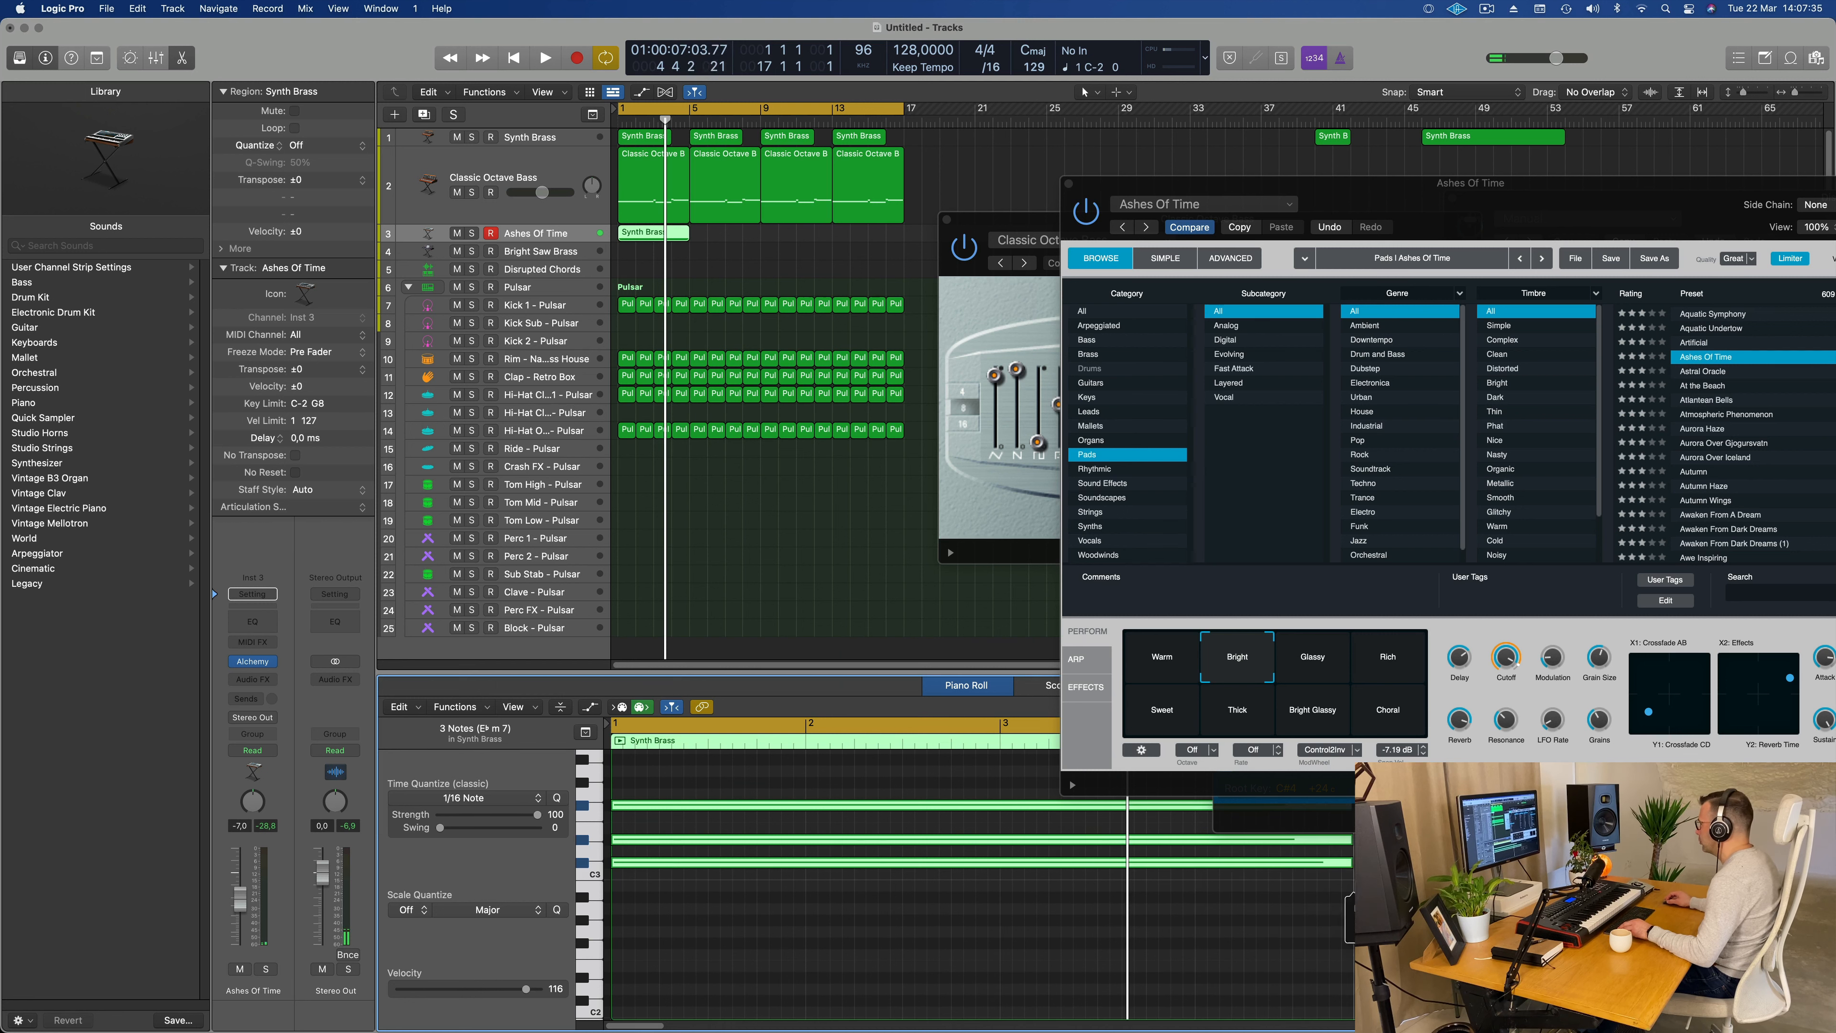
pyautogui.press('space')
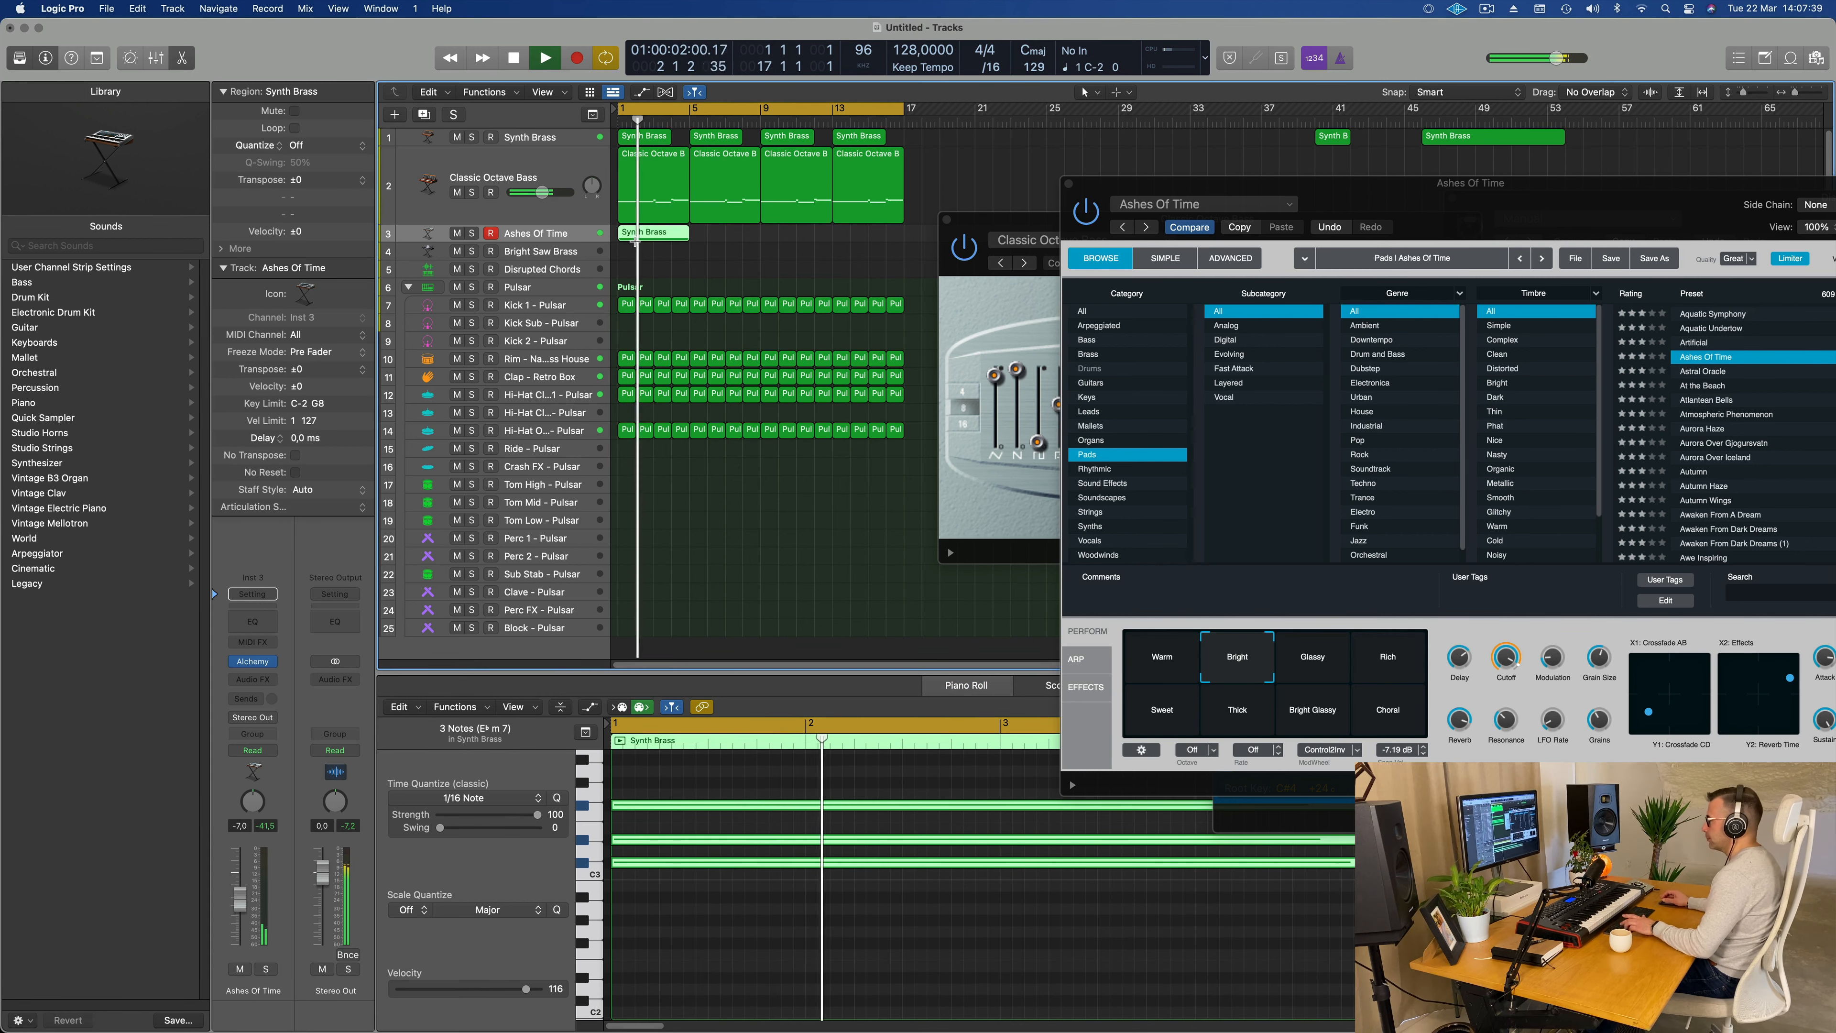
# Step: Repeat the four-bar chord region three times up to bar 17 and lower the track's volume to -10.2 dB
pyautogui.press('super+r')
pyautogui.press('super+r')
pyautogui.press('super+r')
pyautogui.moveTo(1413, 235); pyautogui.dragTo(1154, 320)
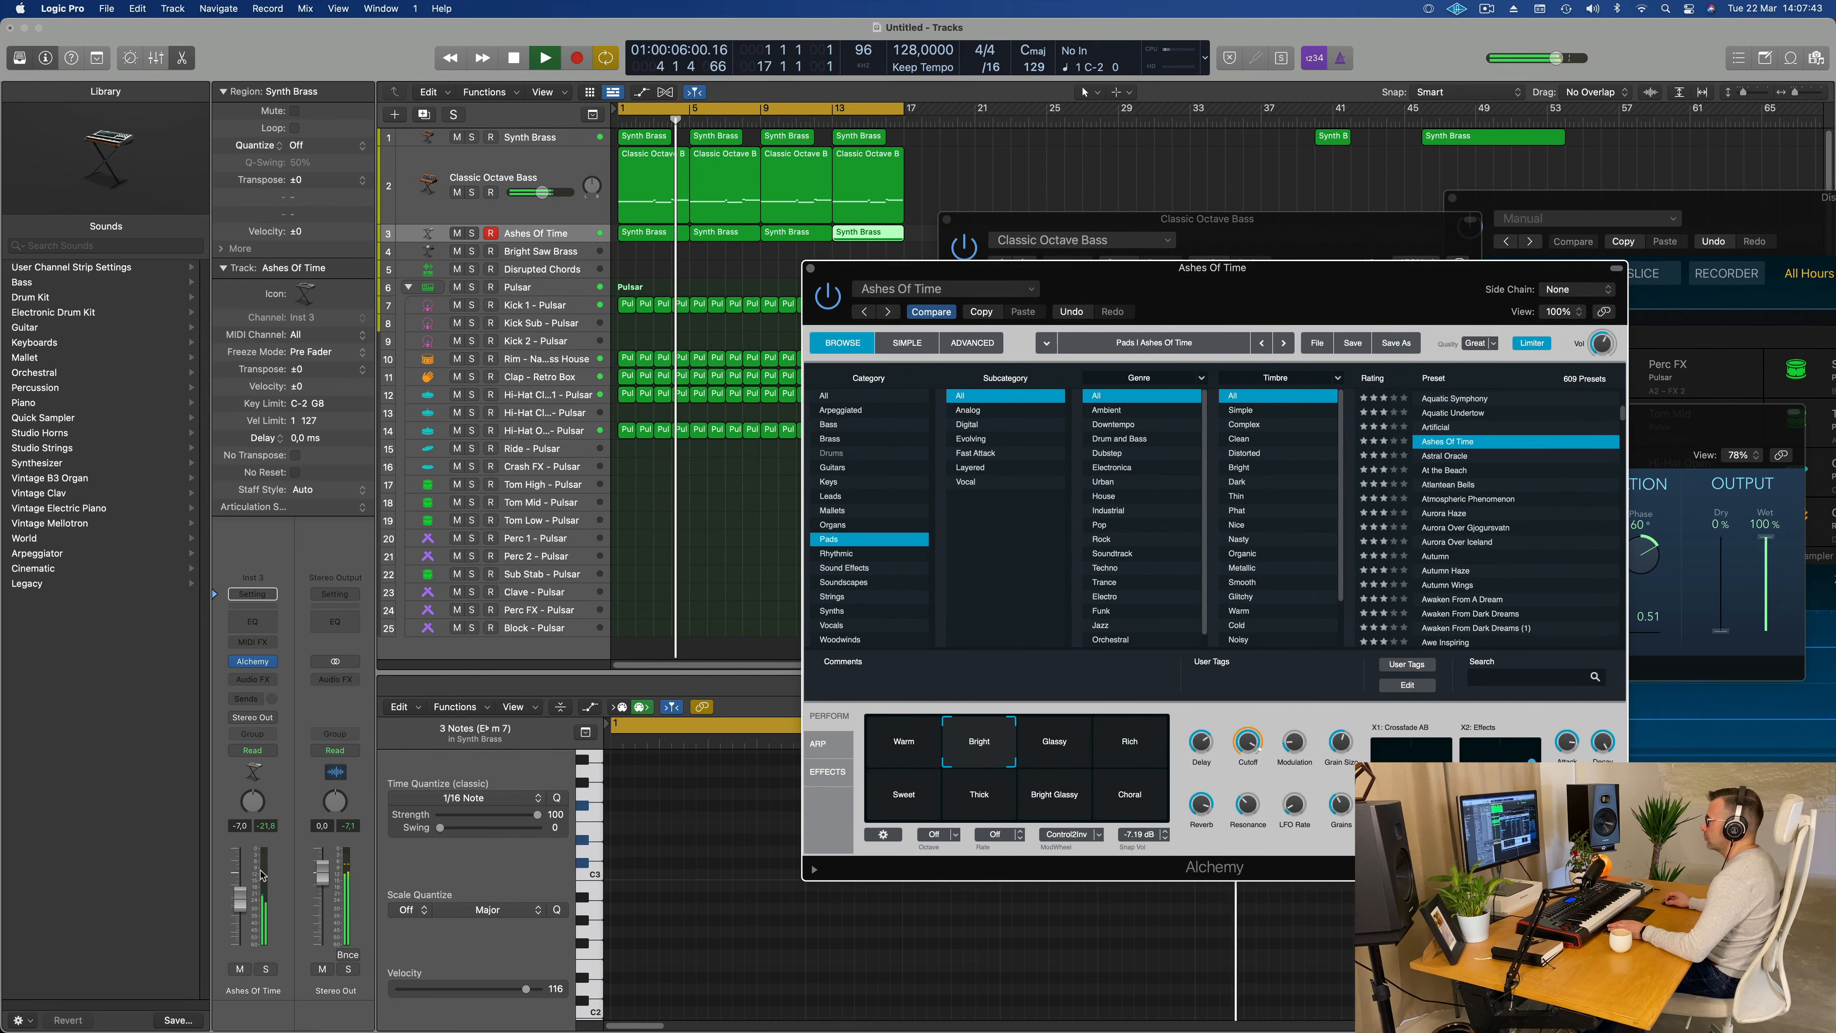
pyautogui.moveTo(240, 899); pyautogui.dragTo(240, 906)
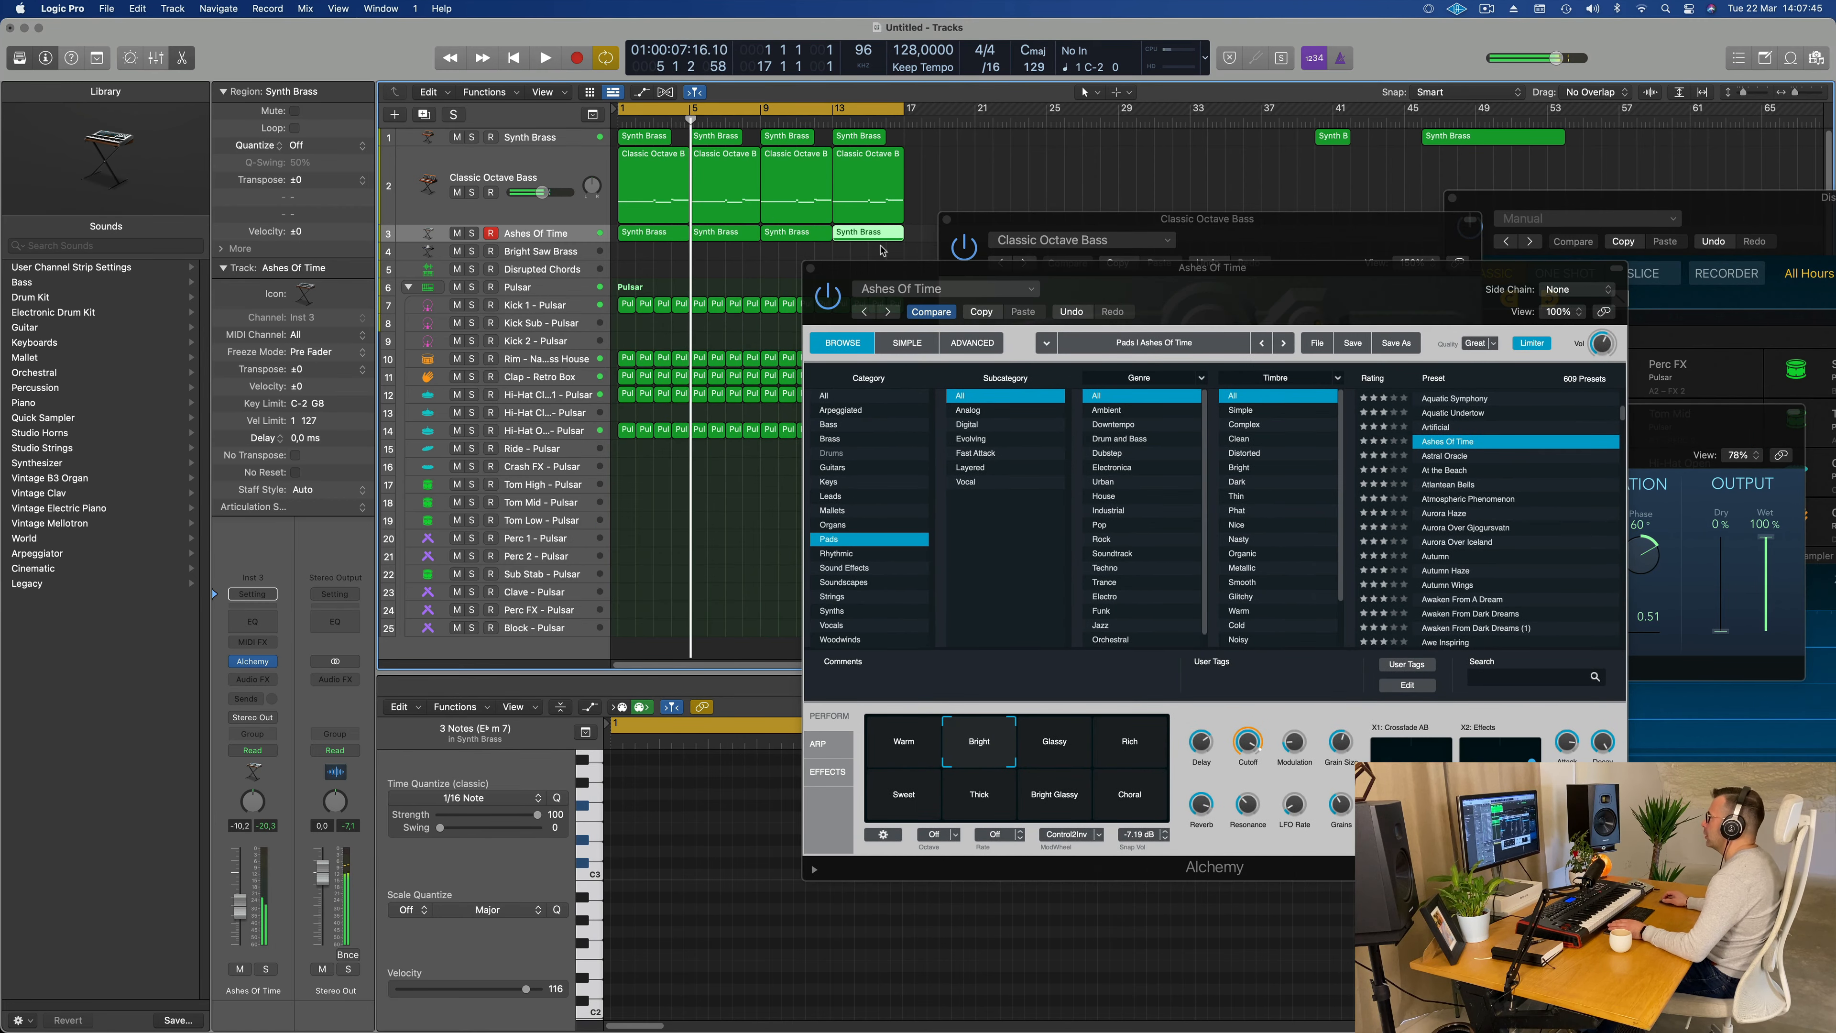
# Step: Transpose the notes in all four chord regions down one octave and play them with the beat
pyautogui.moveTo(919, 241); pyautogui.dragTo(615, 237)
pyautogui.click(728, 945)
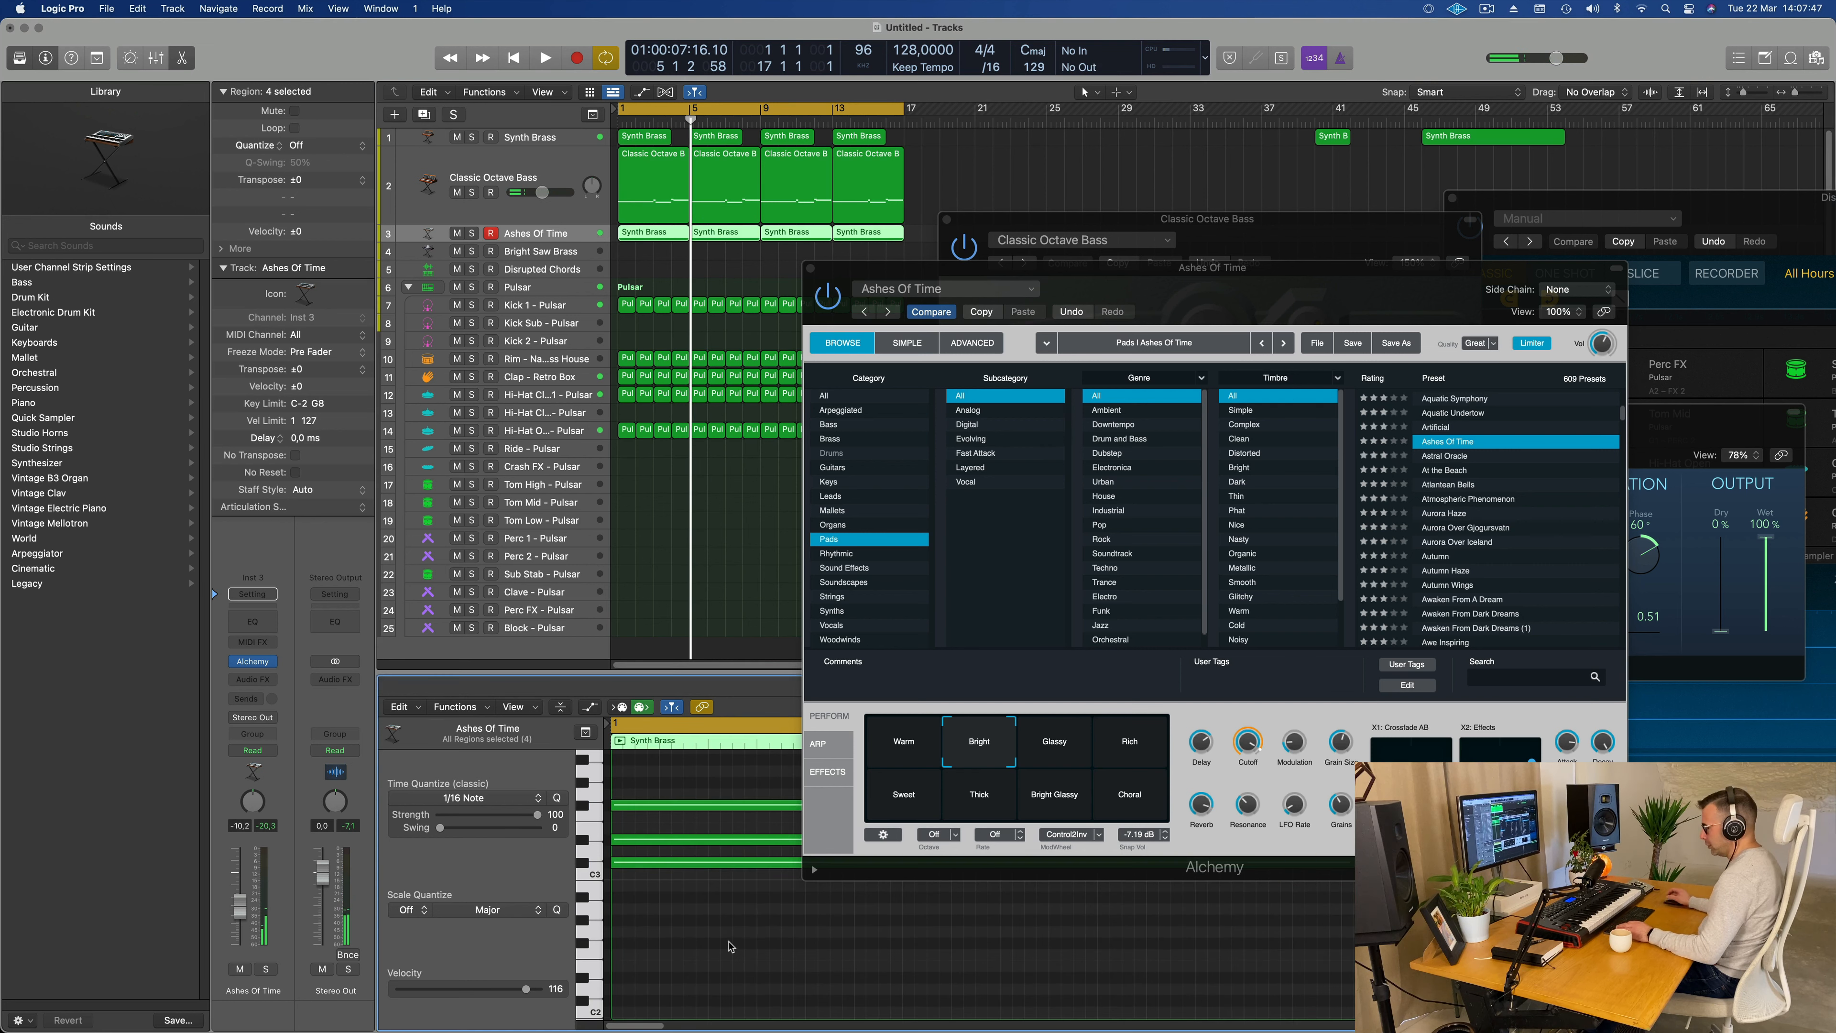
pyautogui.hotkey('shift', 'alt', 'Down')
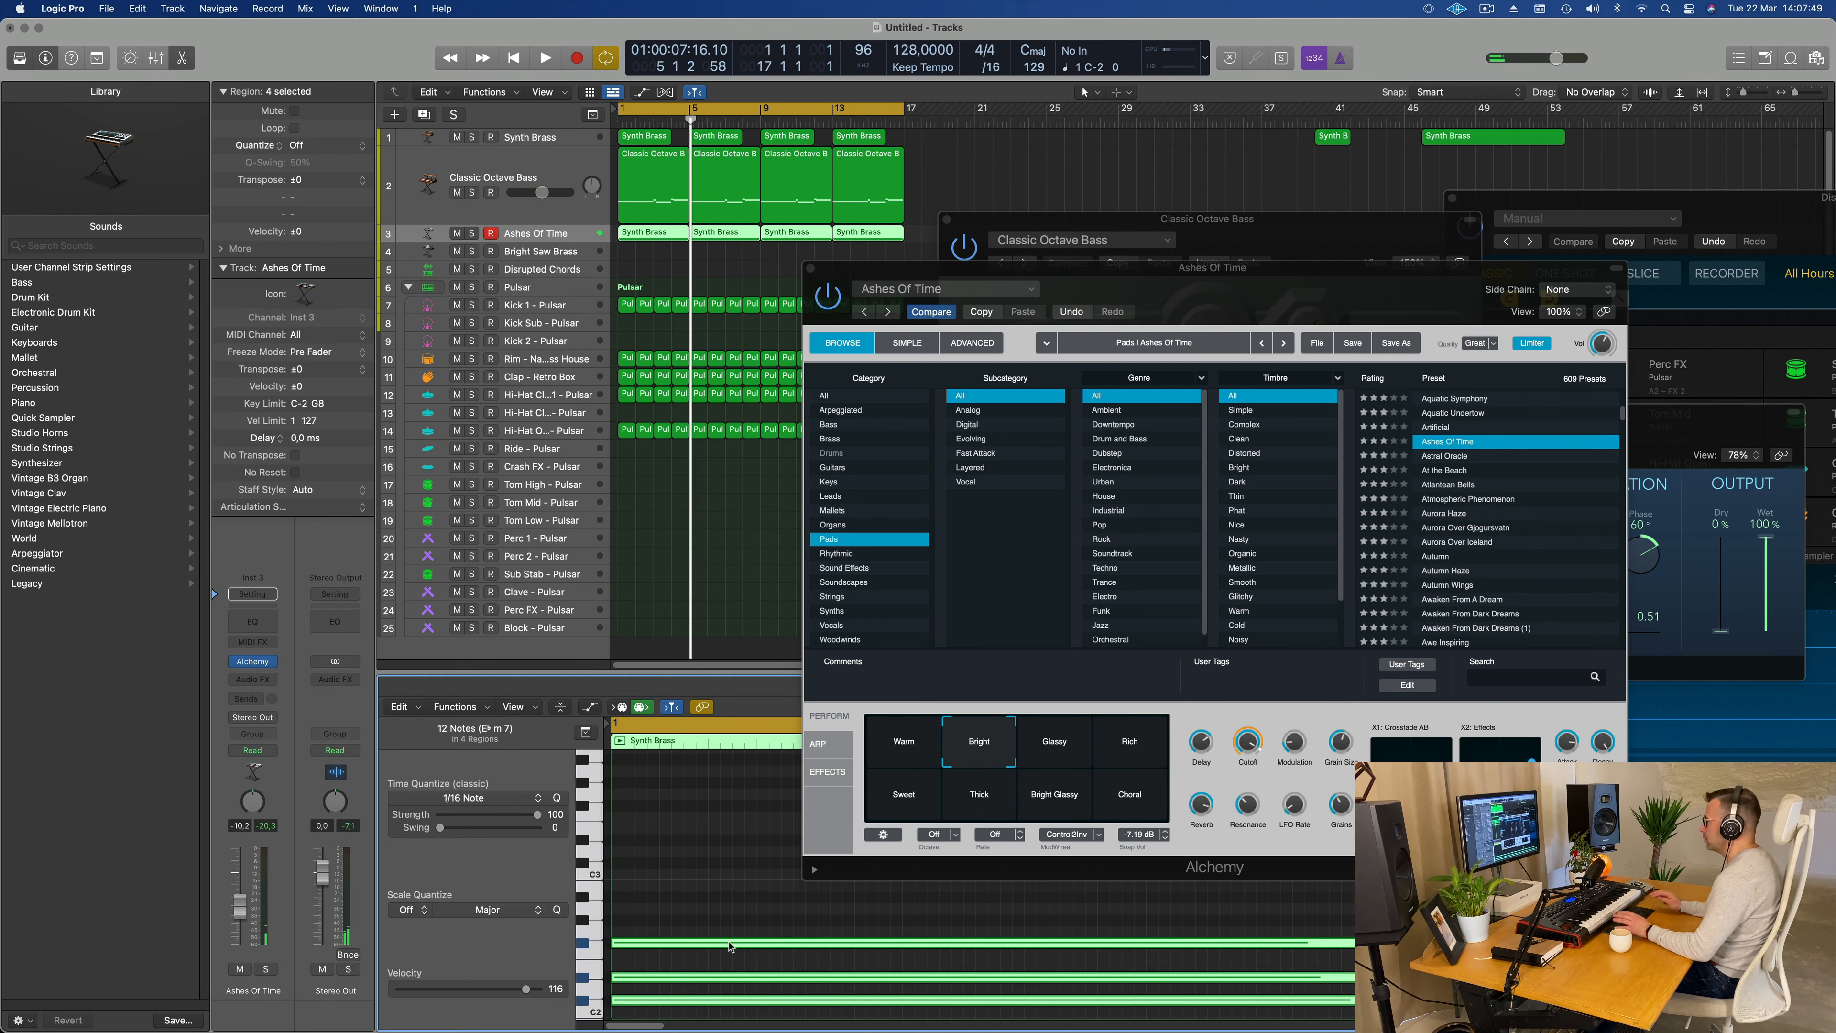
pyautogui.press('space')
# Step: Add a Channel EQ to the Ashes Of Time track with a 12 dB/Oct low cut at 216 Hz
pyautogui.moveTo(1285, 302); pyautogui.dragTo(1233, 278)
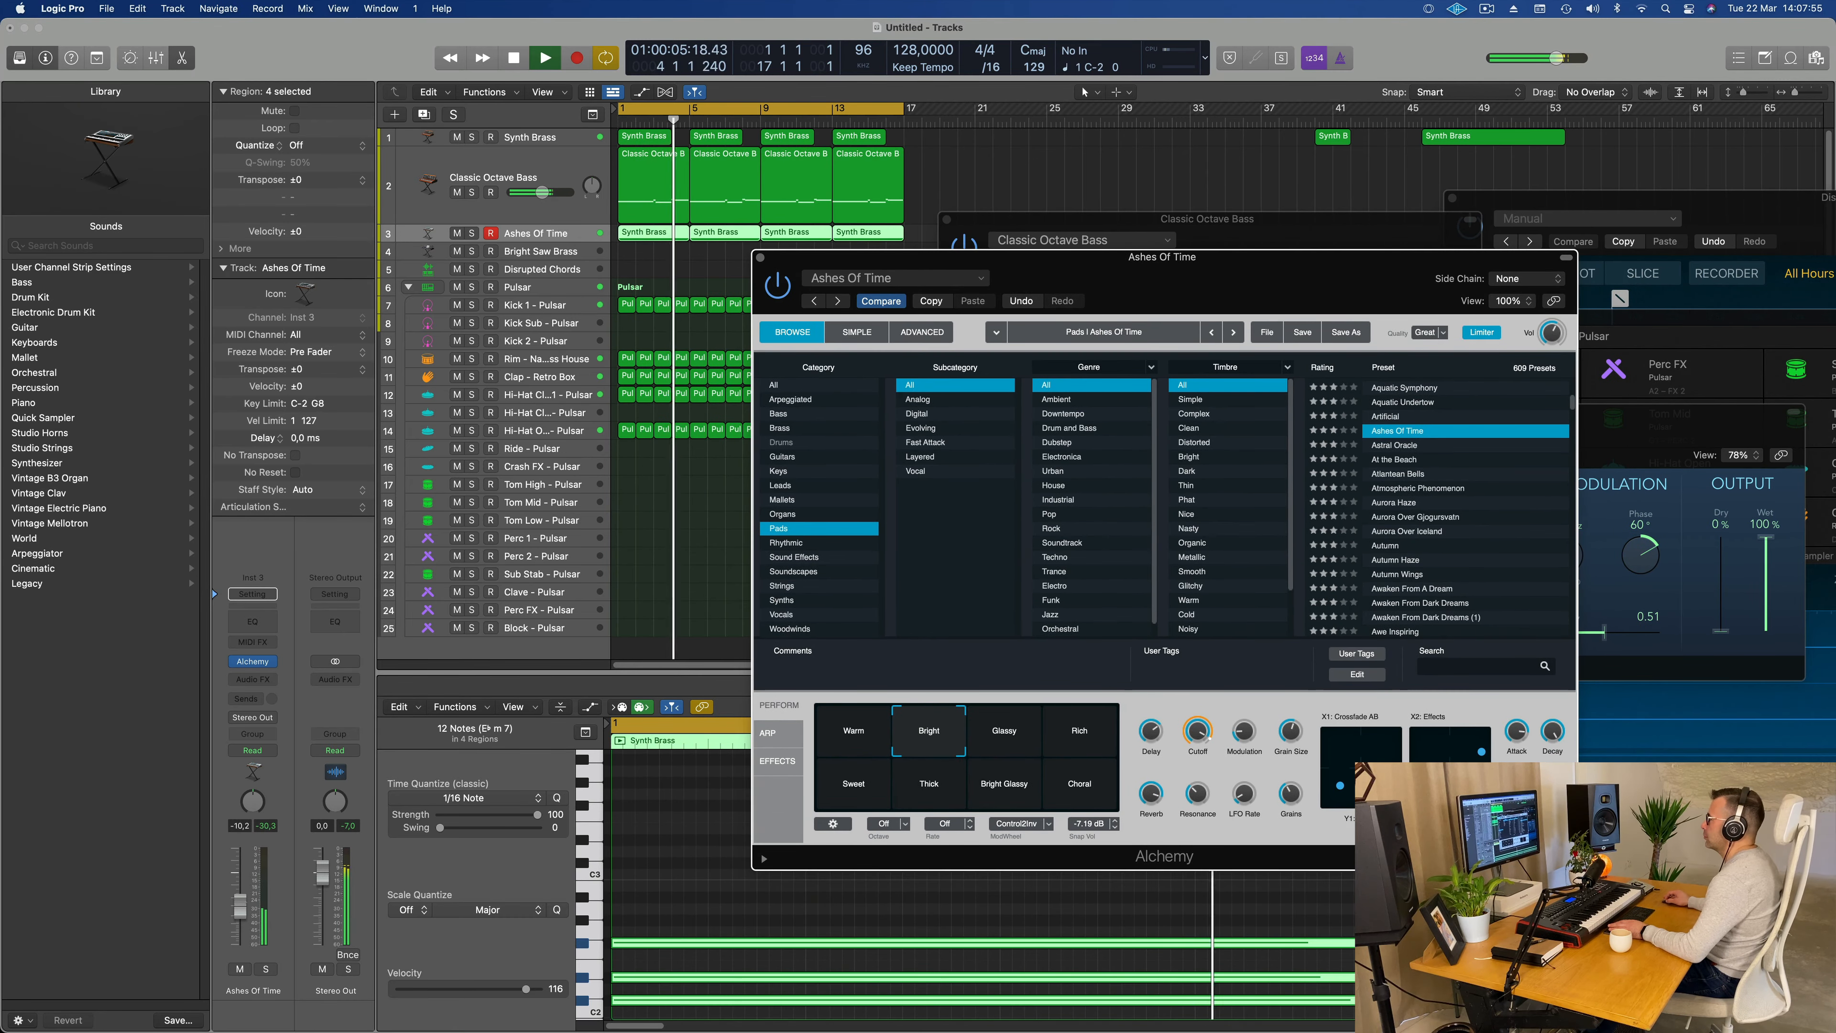
pyautogui.click(252, 621)
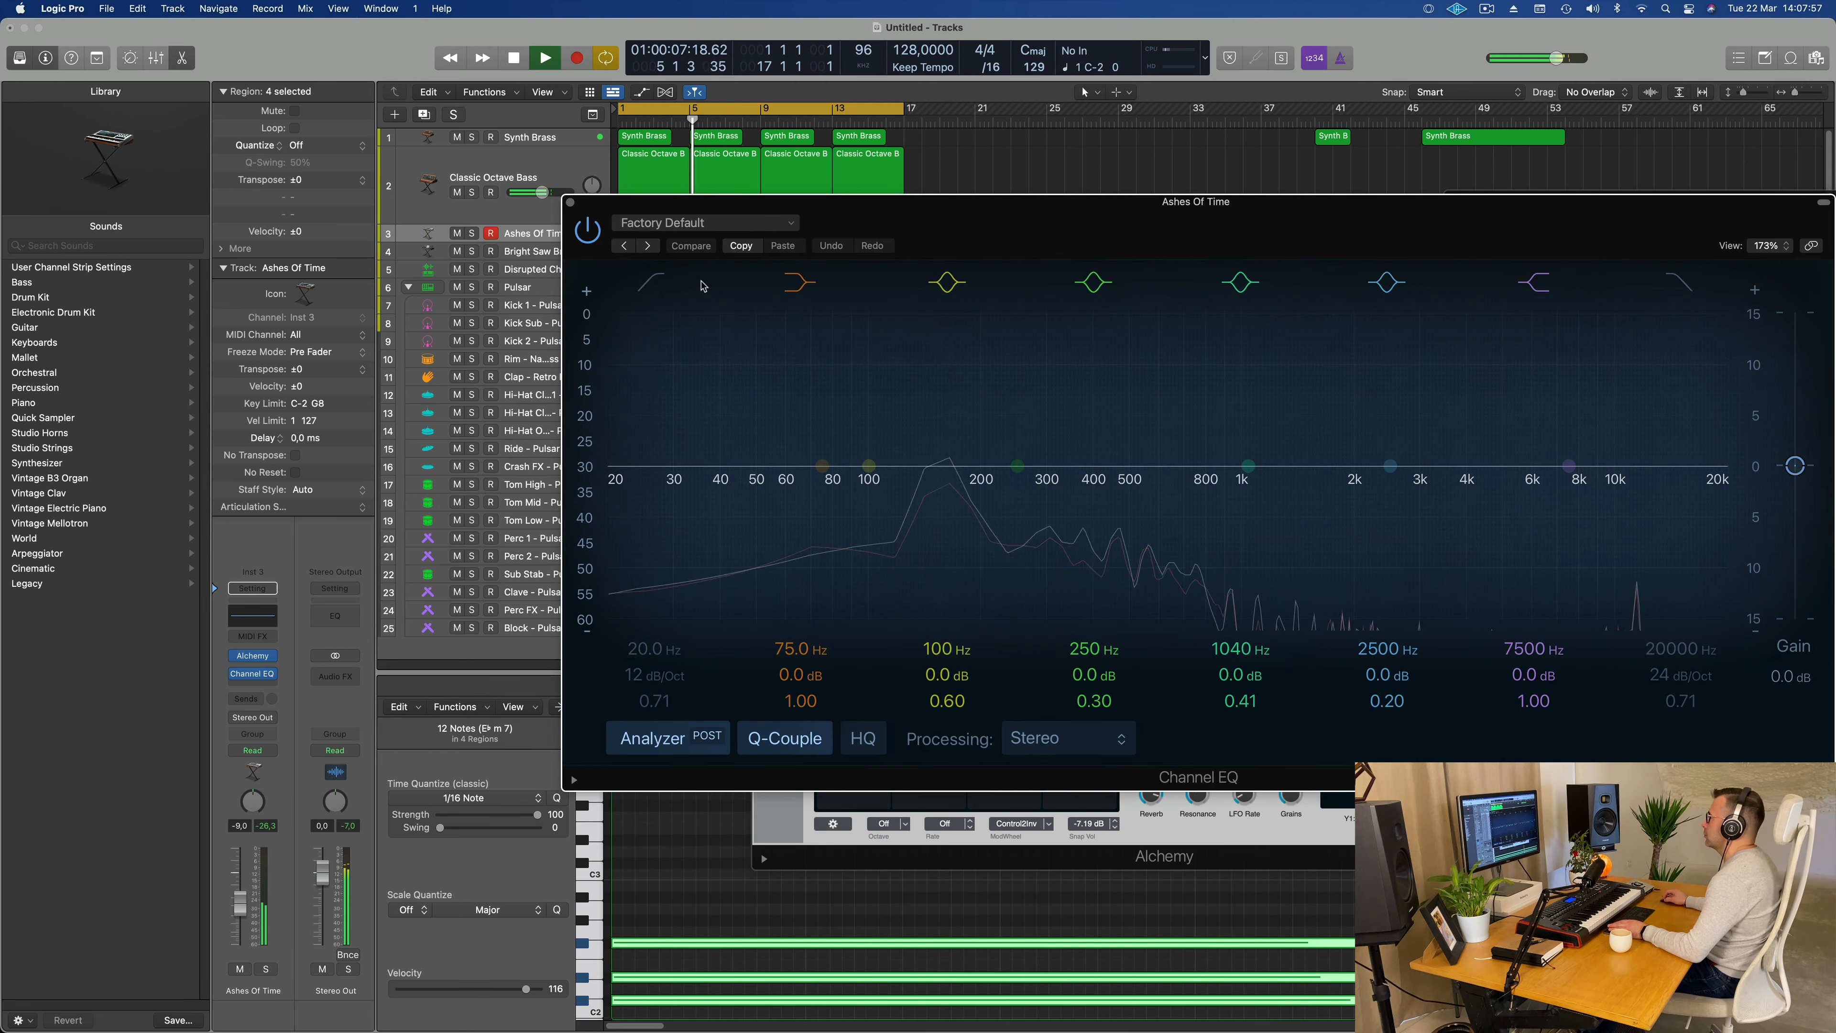
pyautogui.moveTo(676, 287); pyautogui.dragTo(745, 186)
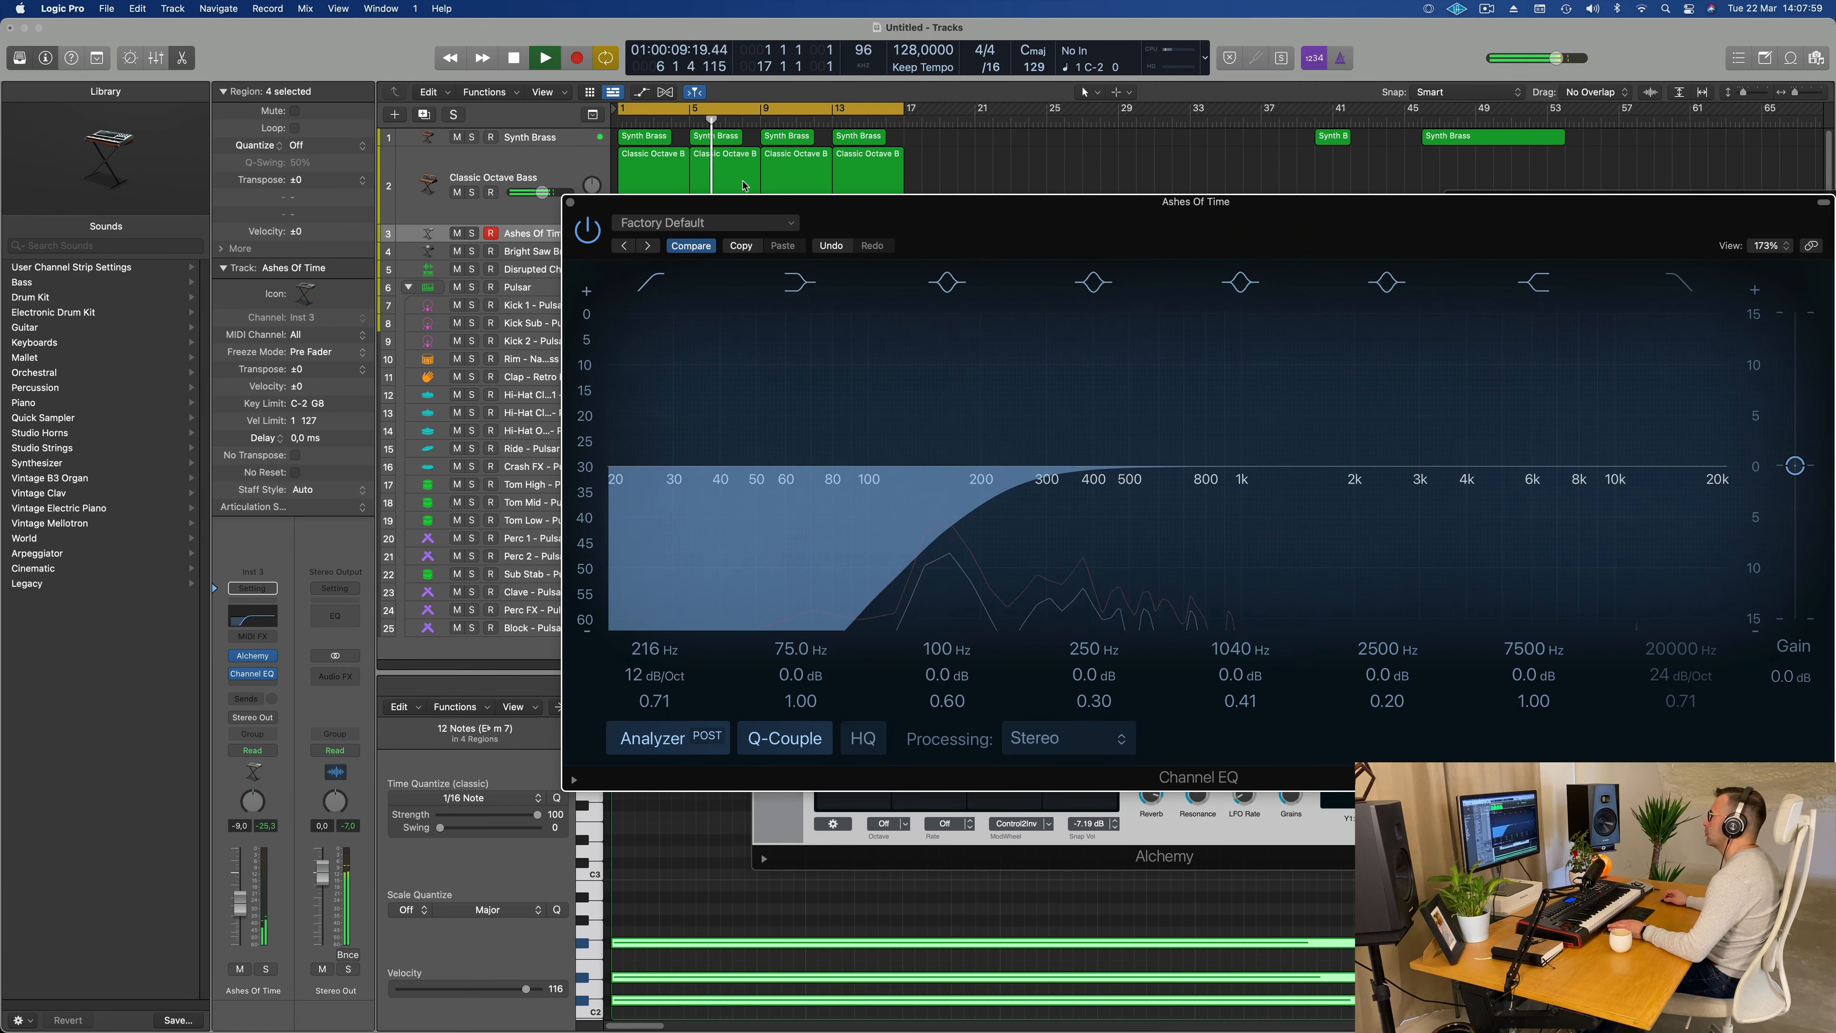
pyautogui.click(571, 204)
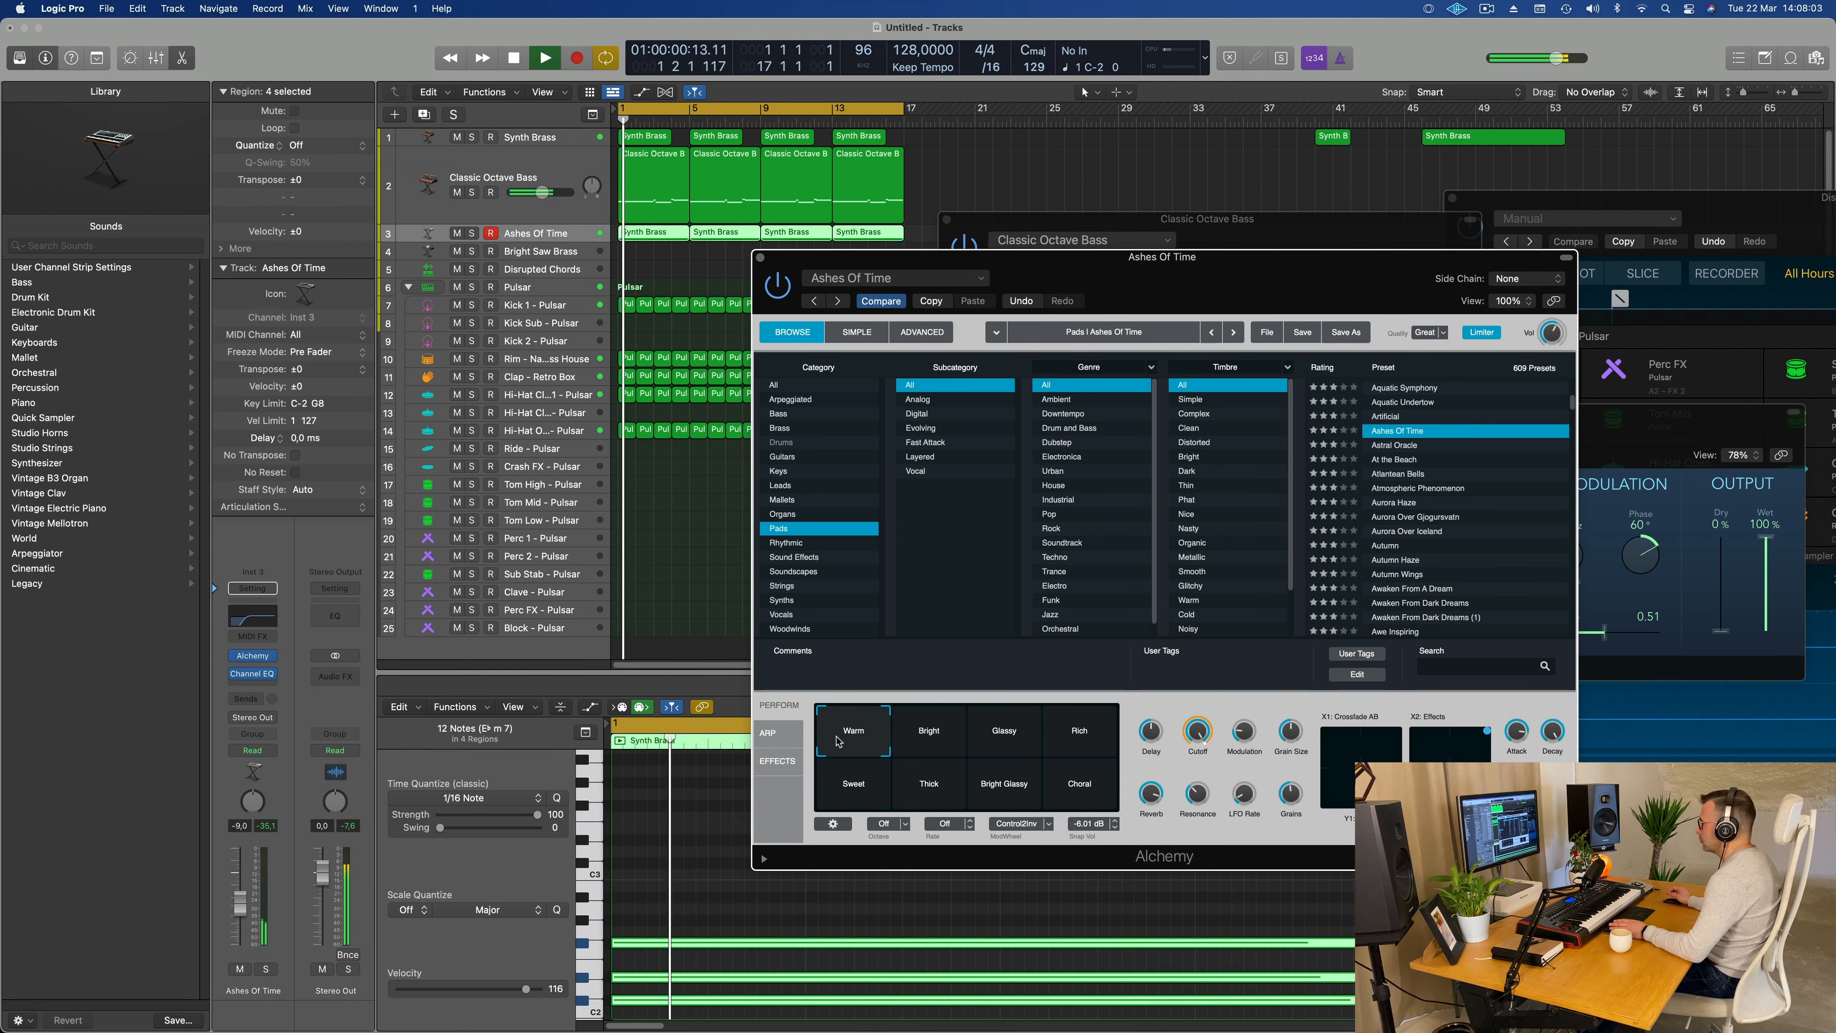
# Step: Audition Alchemy's Choral and Warm performance snapshots while raising the pad track's volume to -2.8 dB
pyautogui.click(1072, 790)
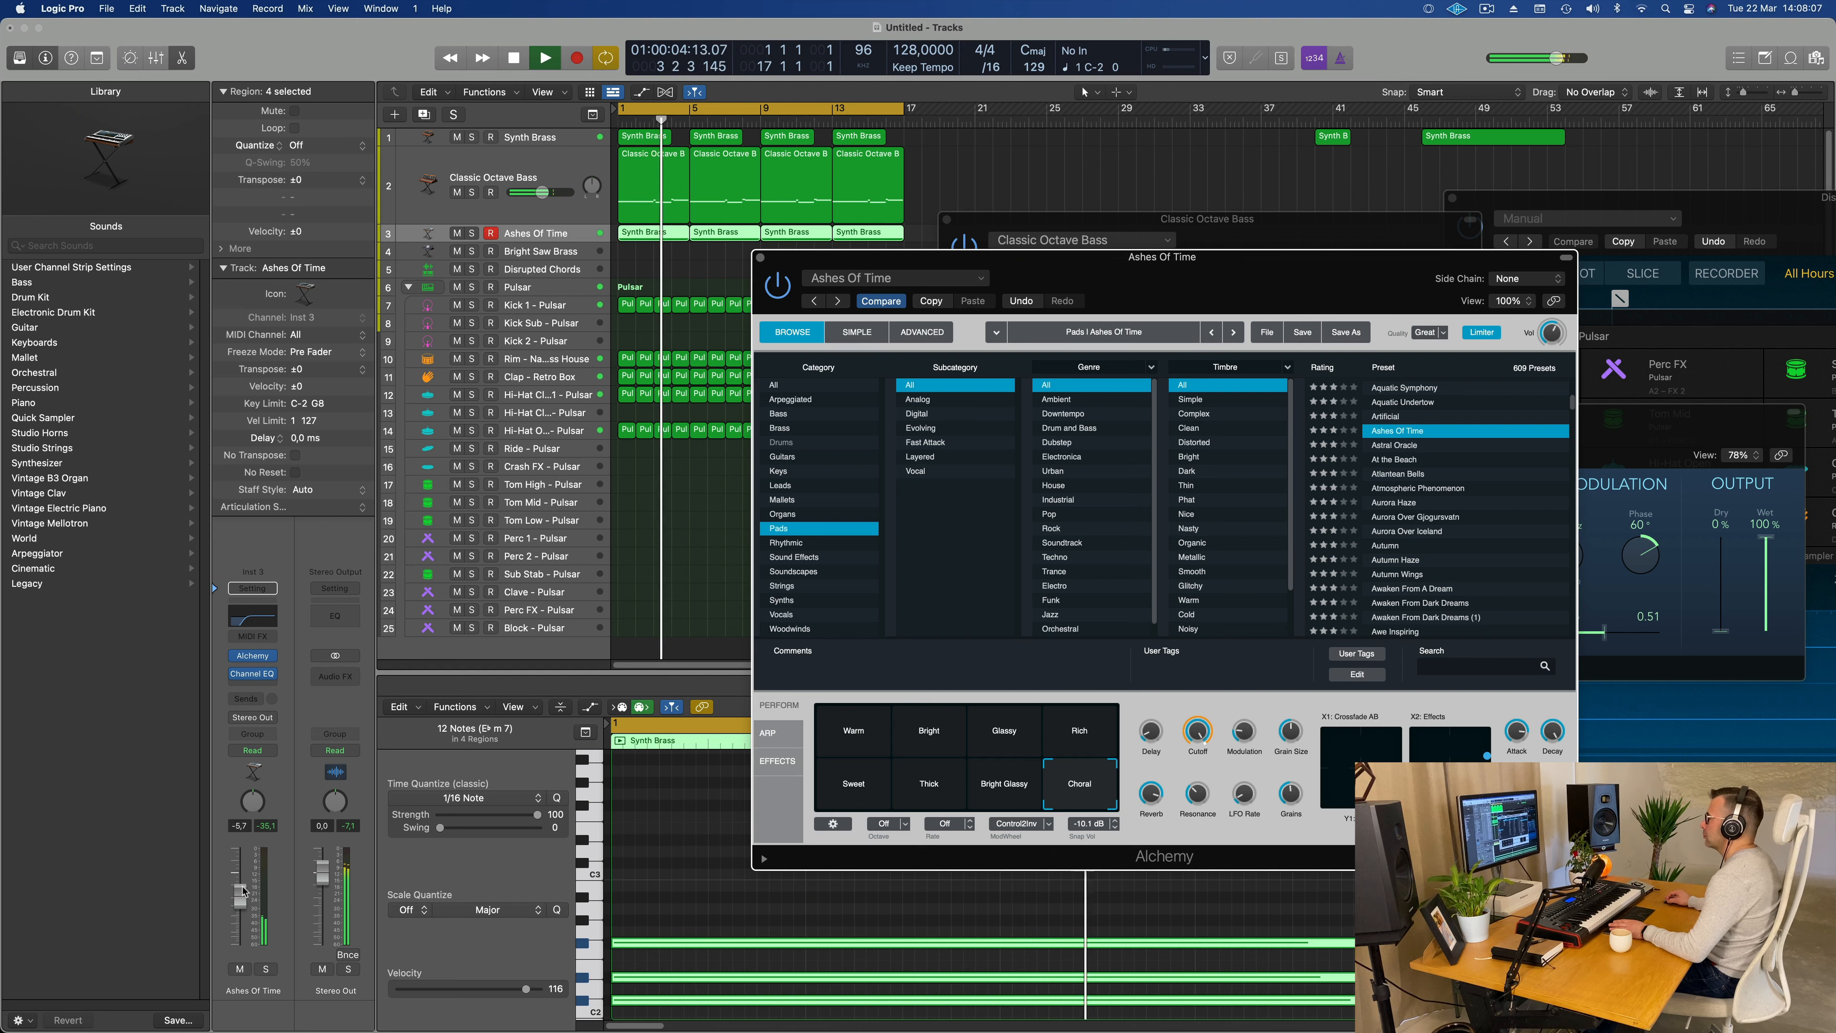
pyautogui.moveTo(243, 891); pyautogui.dragTo(241, 882)
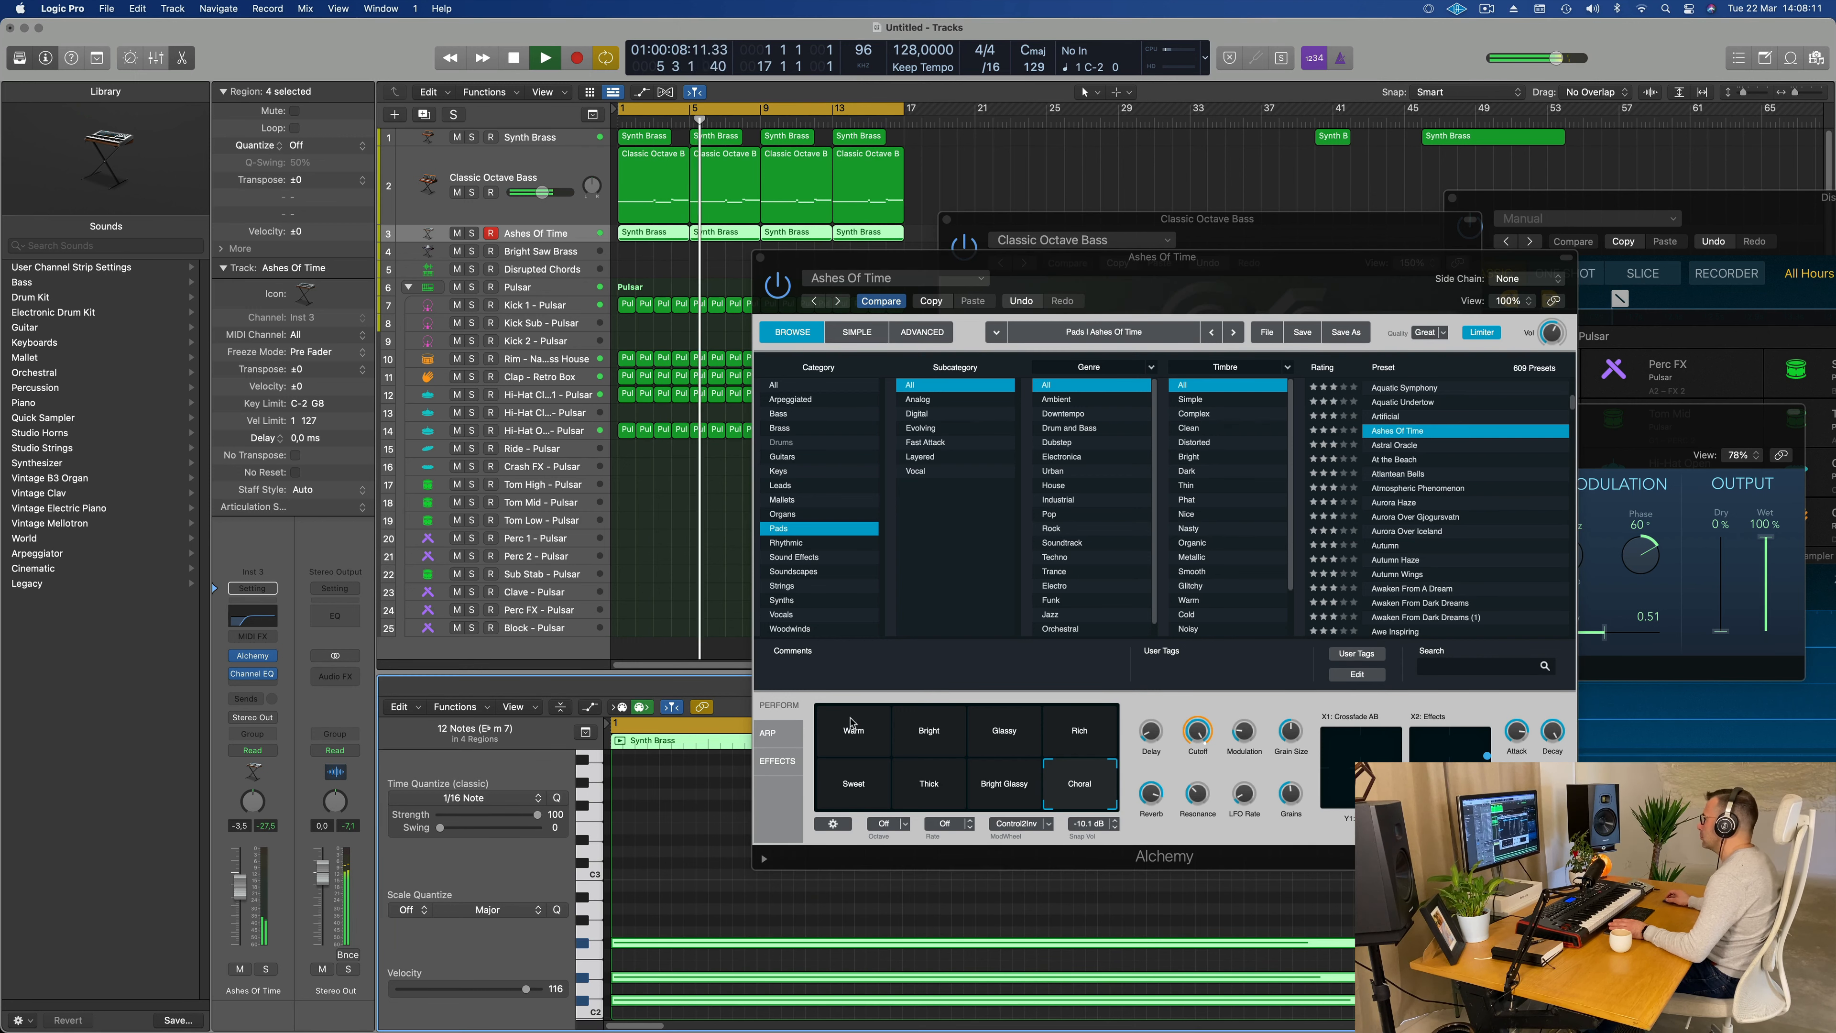
pyautogui.moveTo(1189, 280); pyautogui.dragTo(1013, 350)
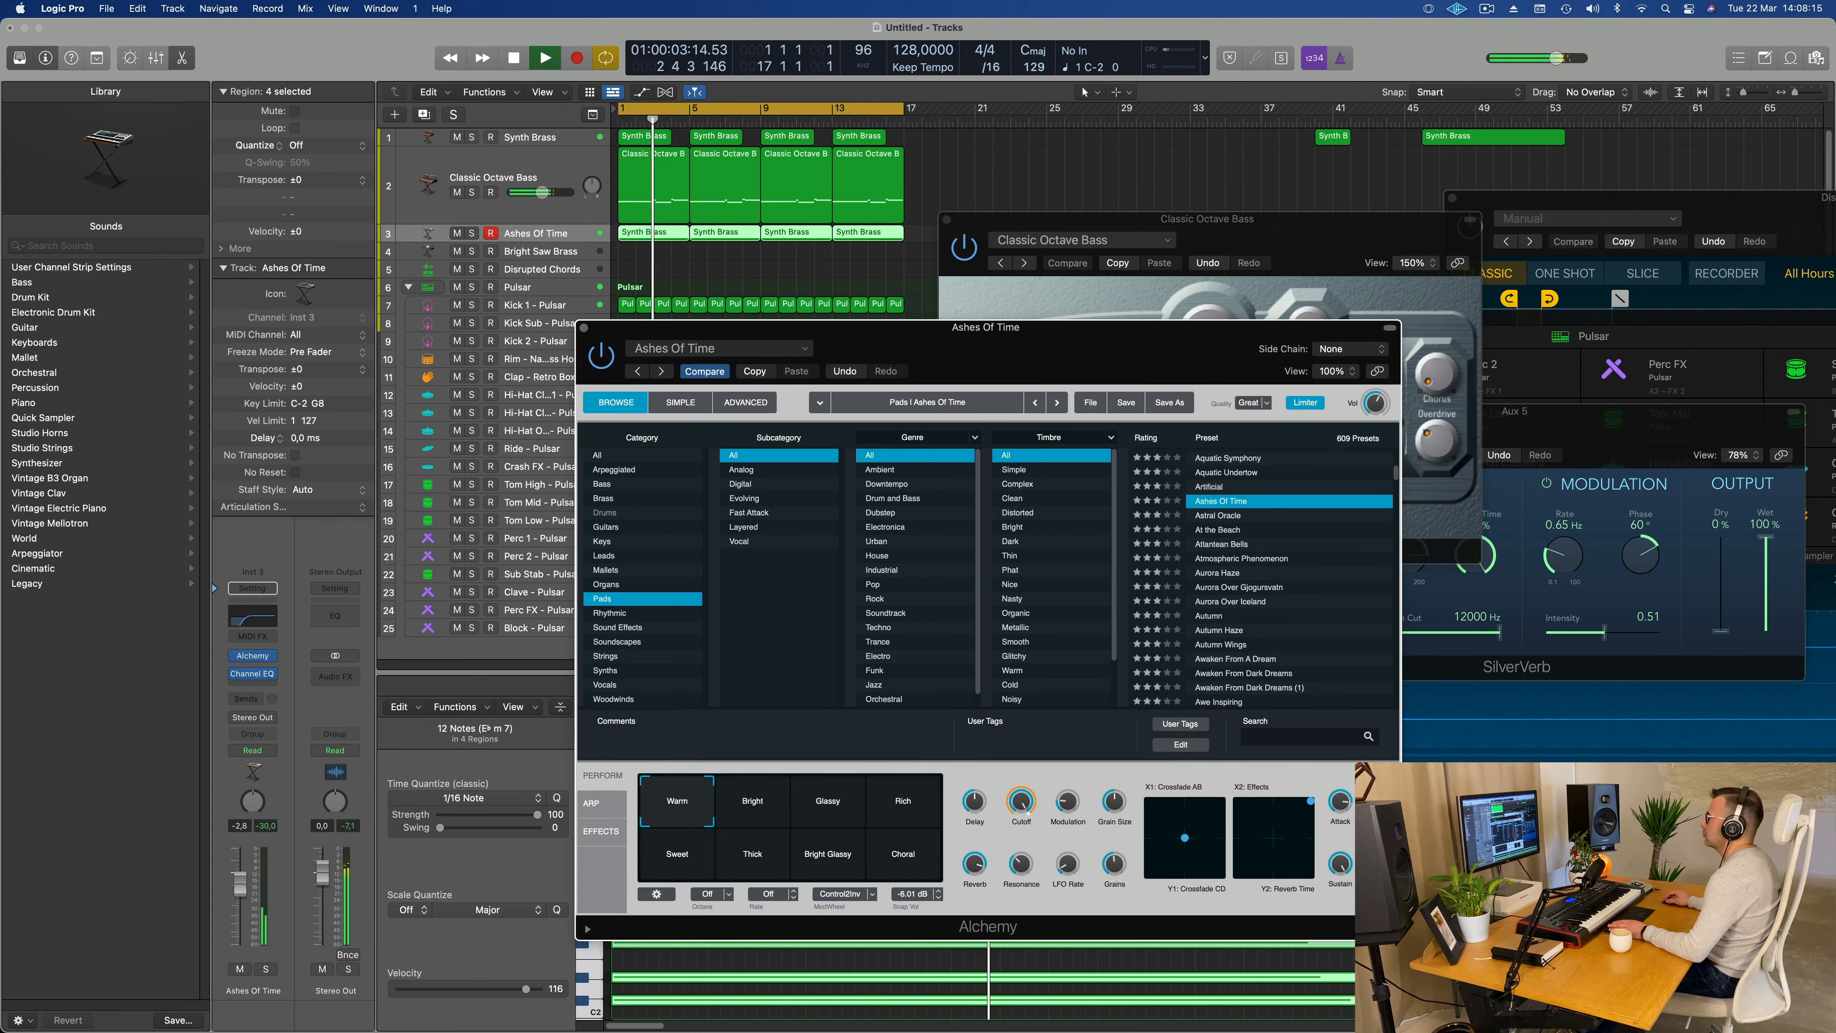
pyautogui.click(477, 865)
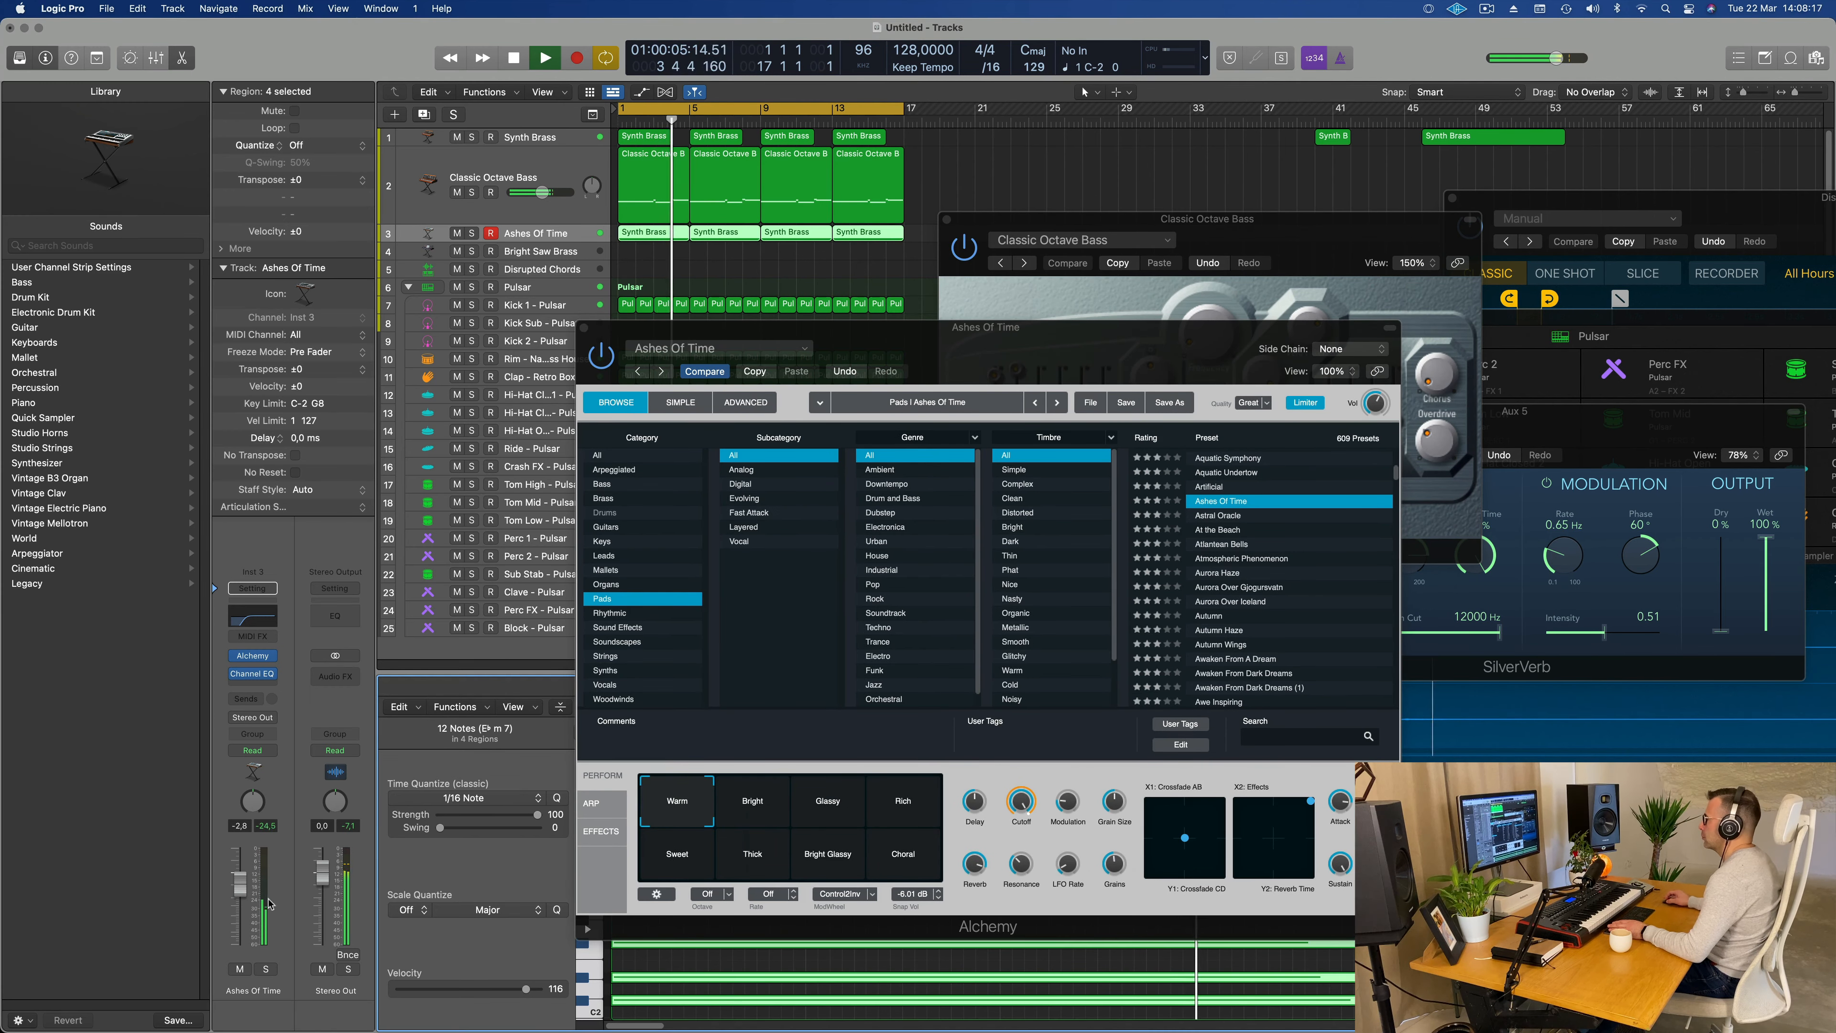
# Step: Select Alchemy's Thick performance snapshot and lower the pad track's volume to -9.8 dB
pyautogui.click(778, 864)
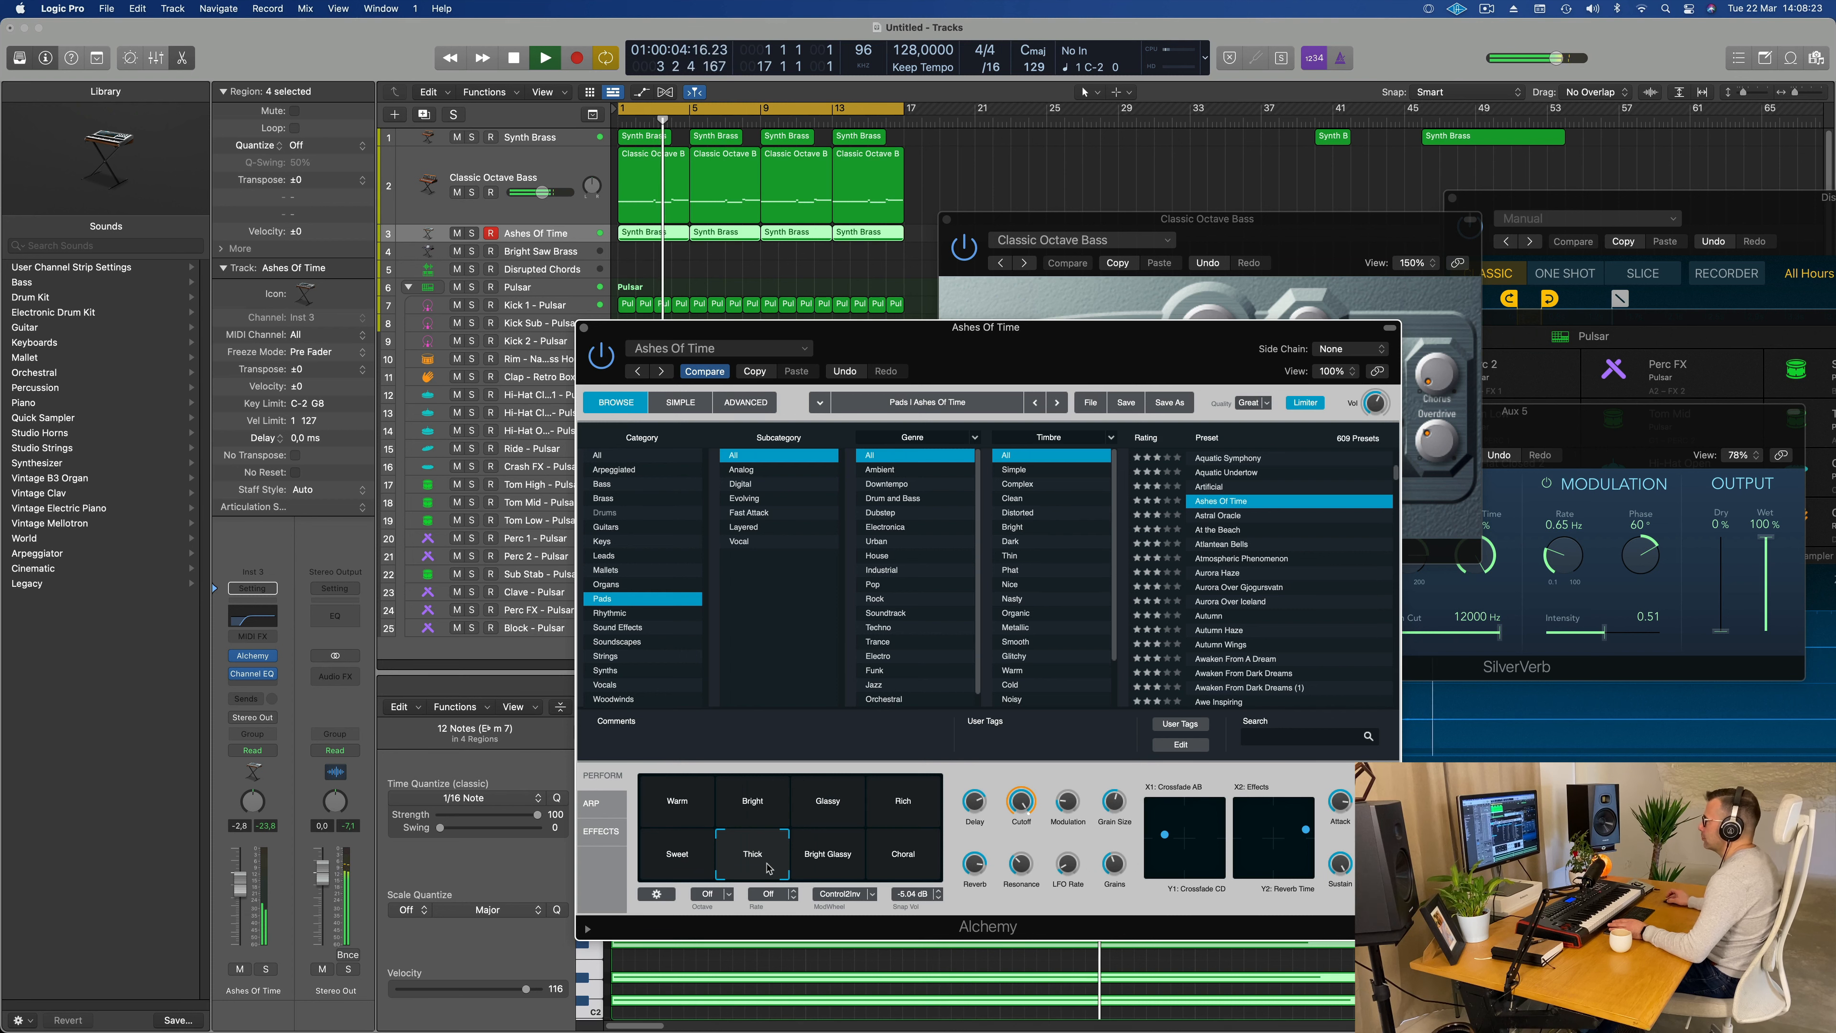
pyautogui.moveTo(1014, 336); pyautogui.dragTo(983, 345)
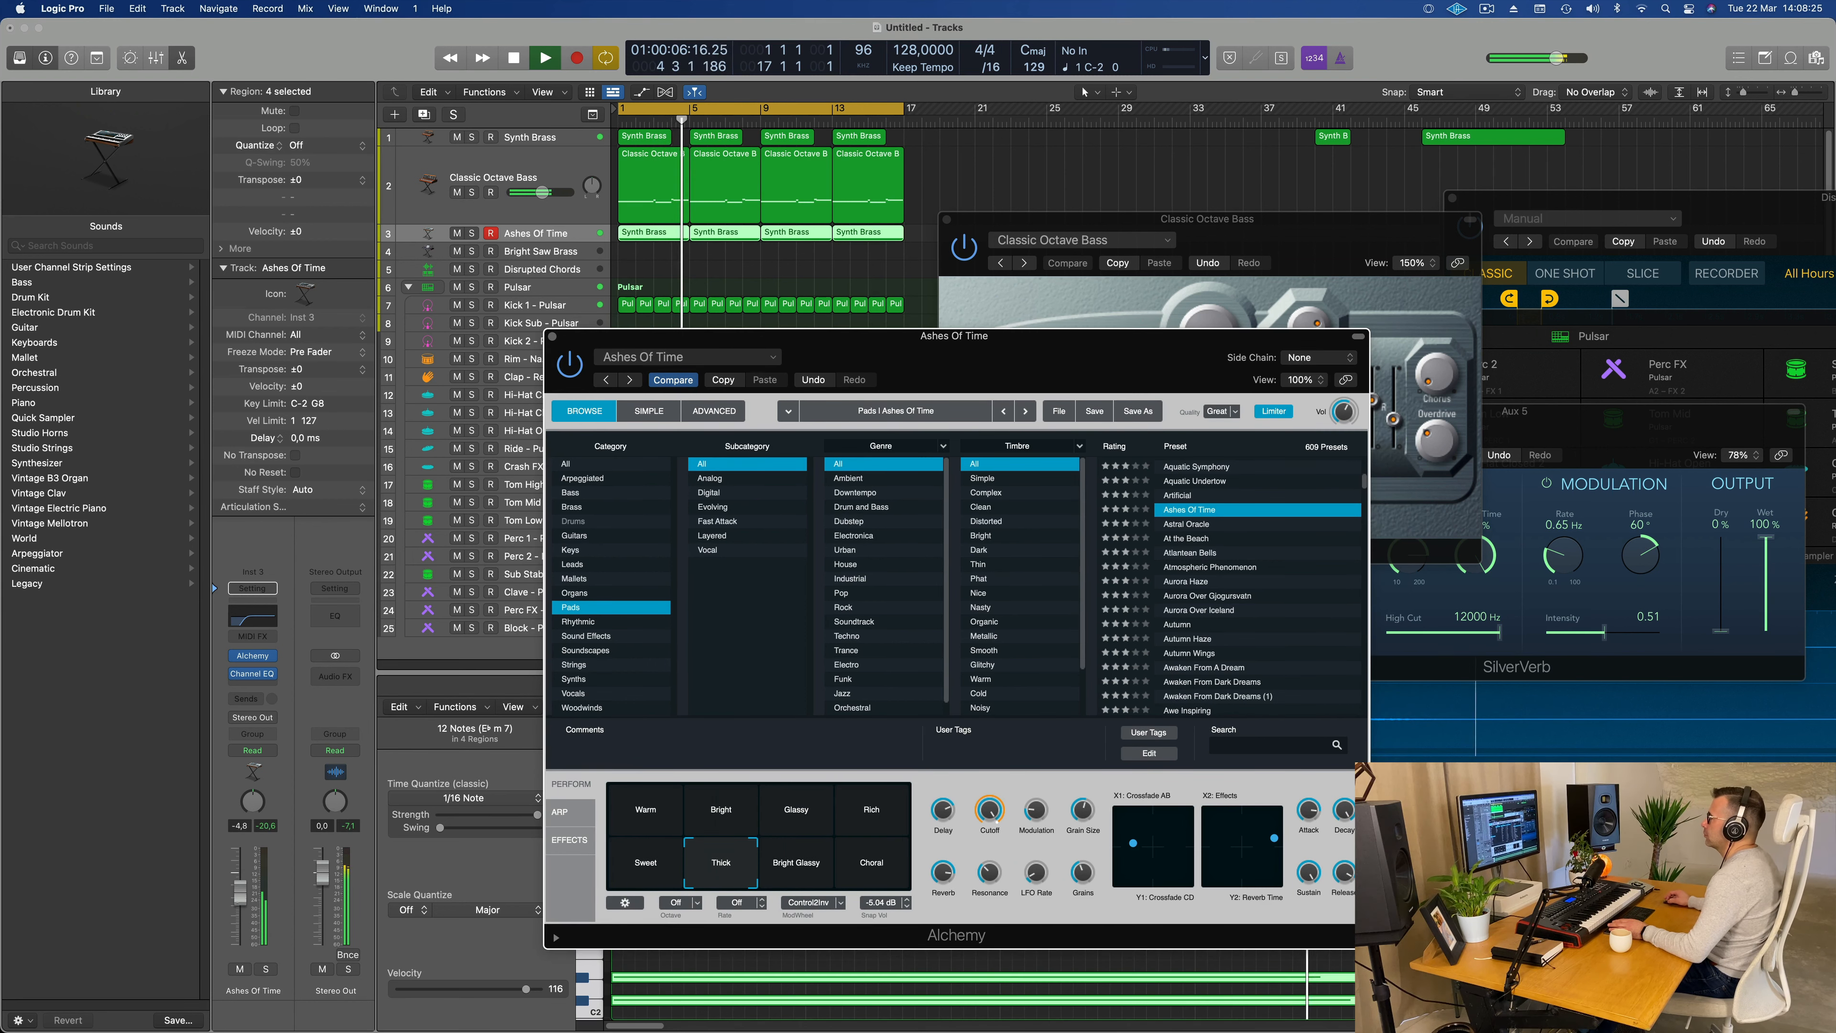
pyautogui.moveTo(240, 893); pyautogui.dragTo(240, 897)
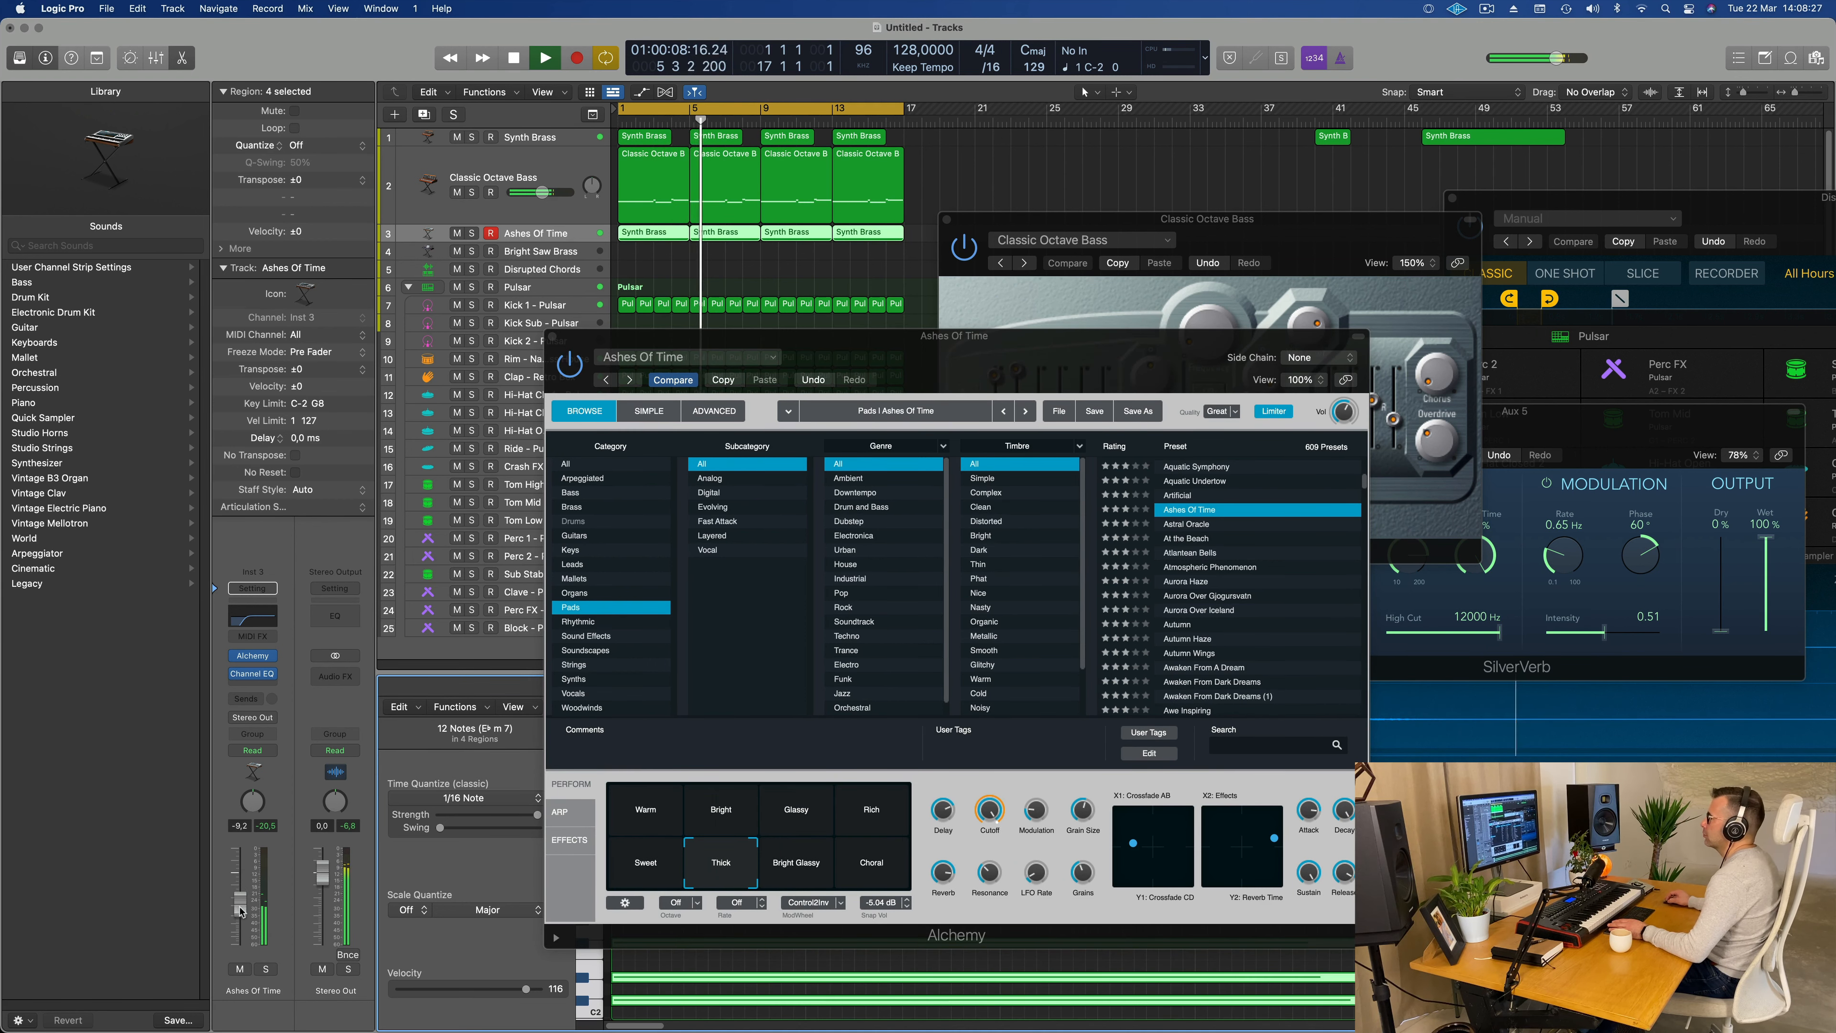
# Step: Send the pad track to the SilverVerb reverb on Bus 5 at -8.7 dB and close the Alchemy window
pyautogui.click(234, 701)
pyautogui.moveTo(249, 722)
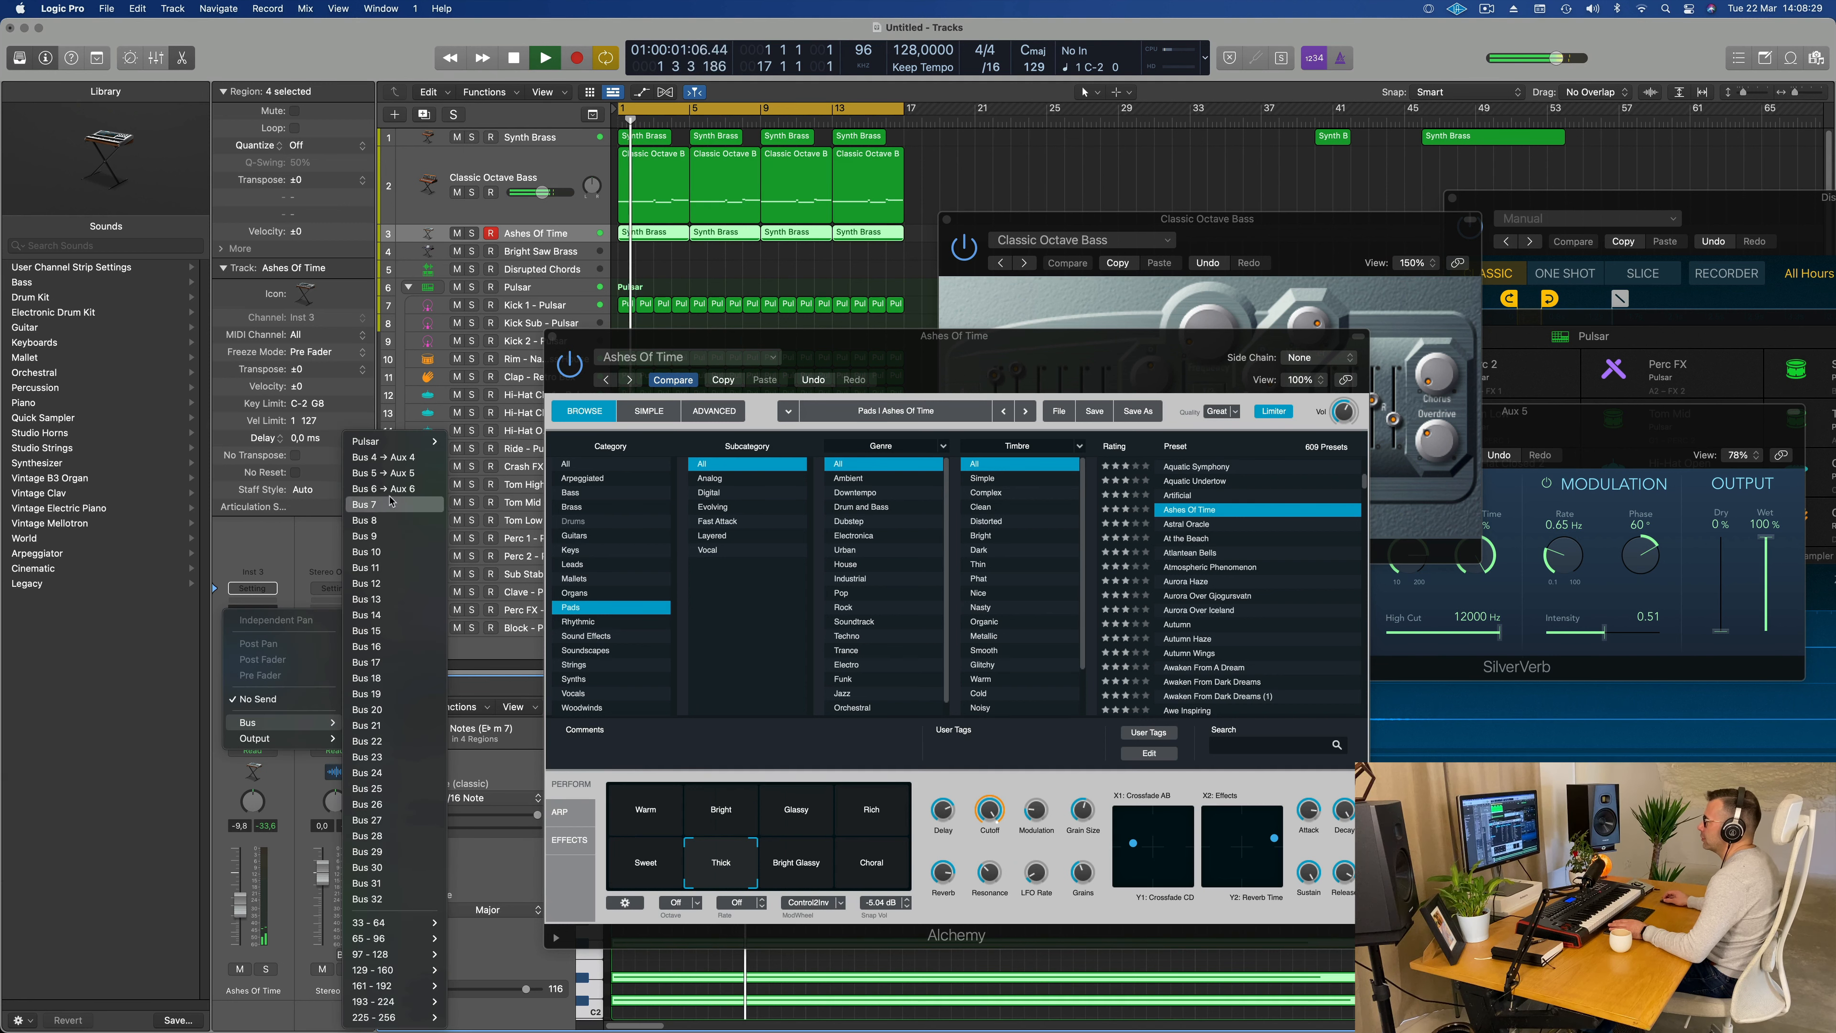
pyautogui.click(400, 474)
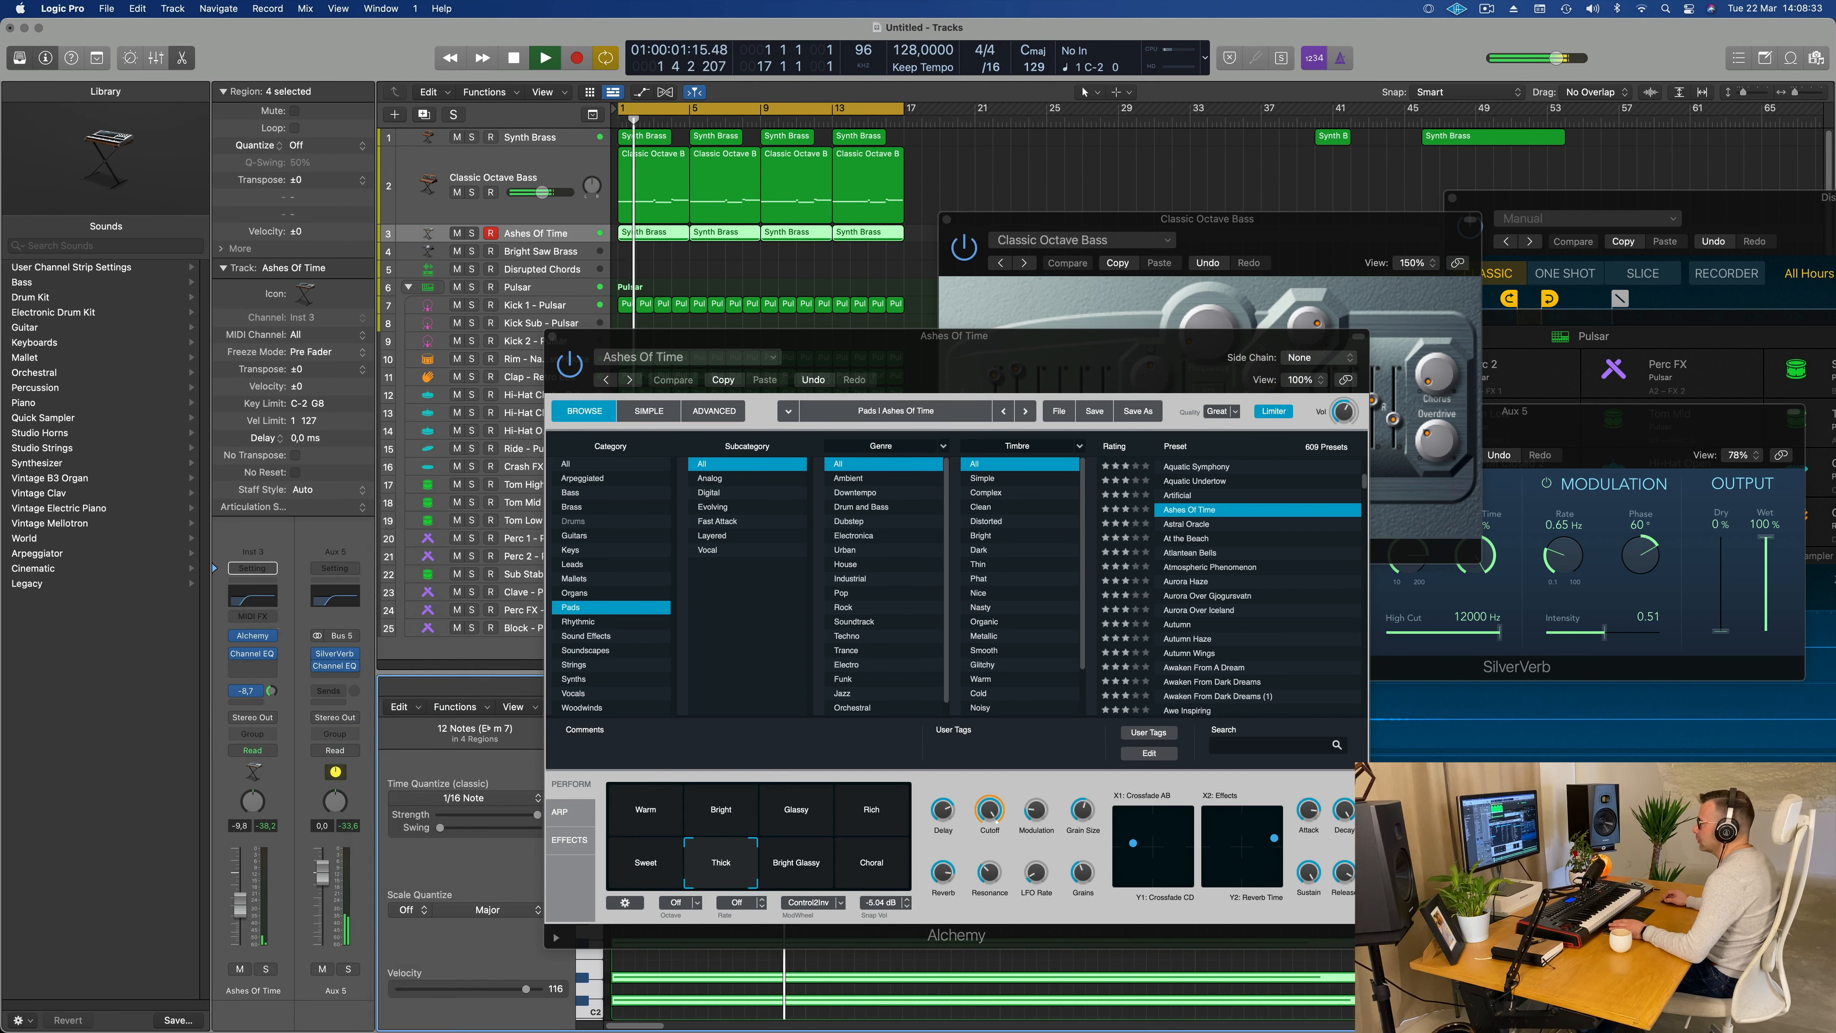
pyautogui.moveTo(993, 335); pyautogui.dragTo(865, 386)
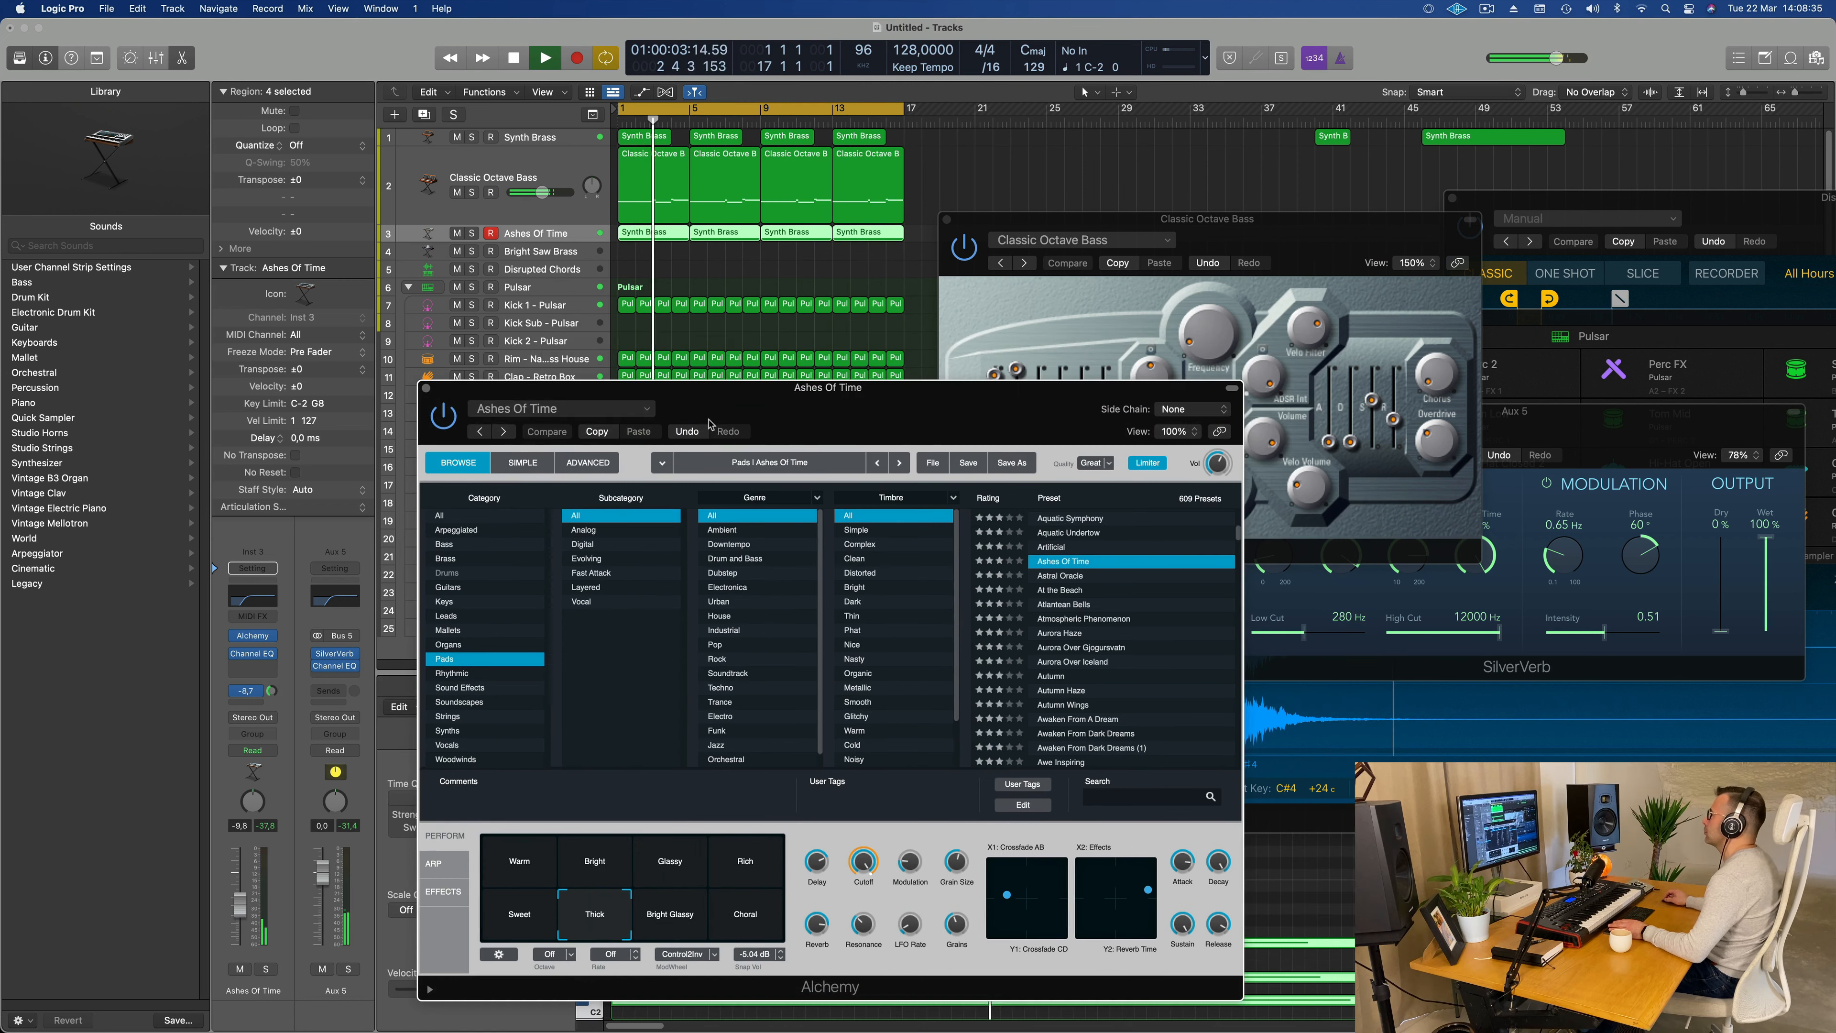
pyautogui.click(425, 391)
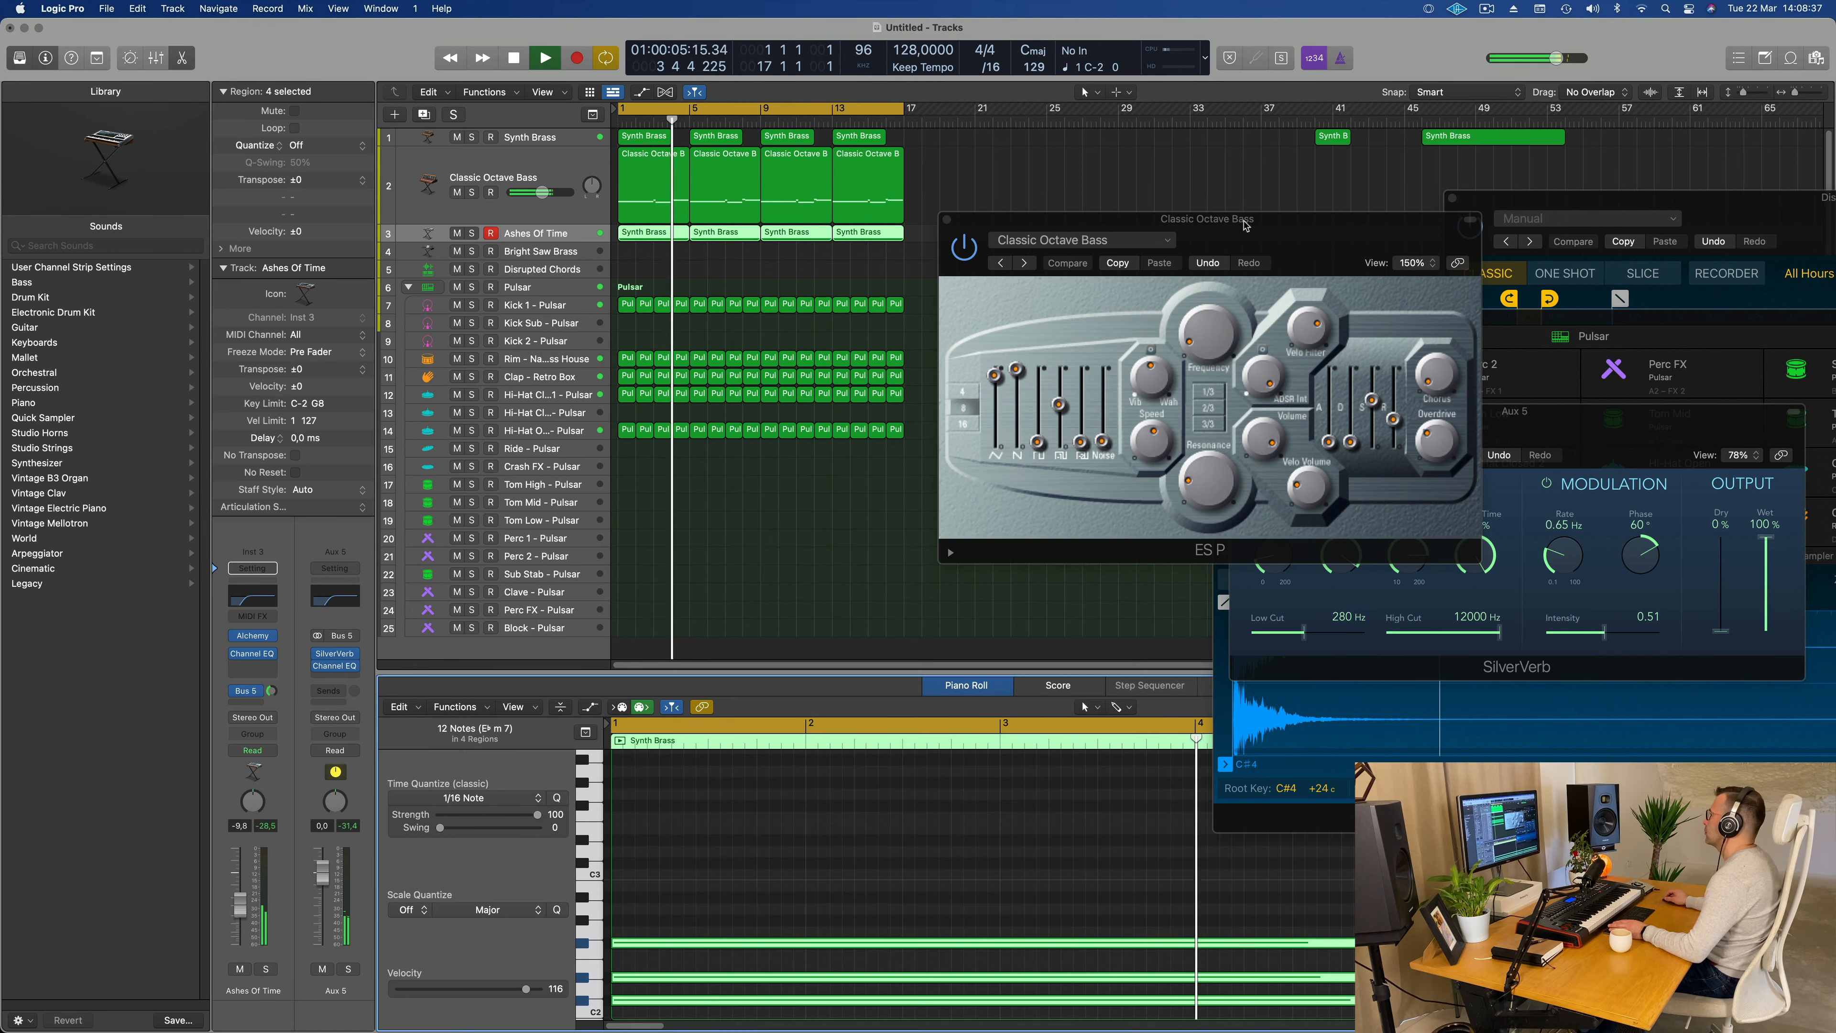
# Step: Close the Classic Octave Bass plug-in window and replay the arrangement from the start
pyautogui.moveTo(945, 224); pyautogui.dragTo(821, 275)
pyautogui.click(820, 271)
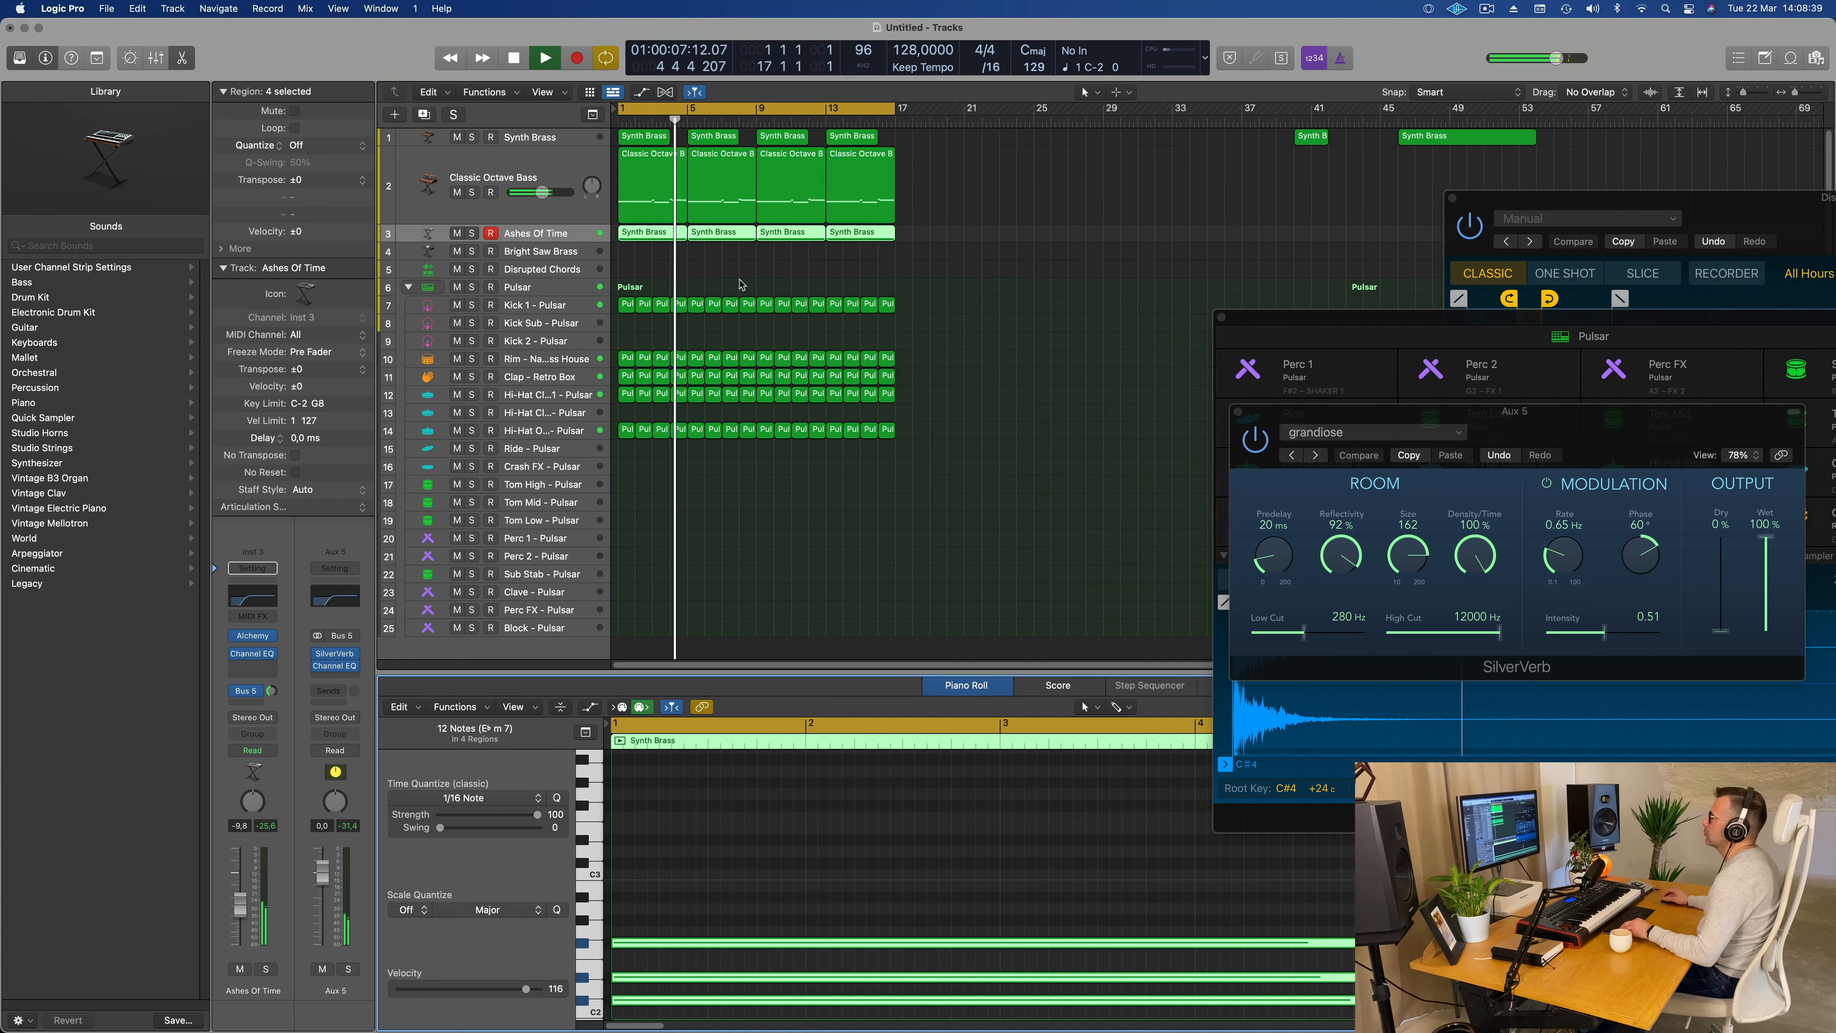
pyautogui.scroll(-3, 872, 297)
pyautogui.scroll(3, 871, 297)
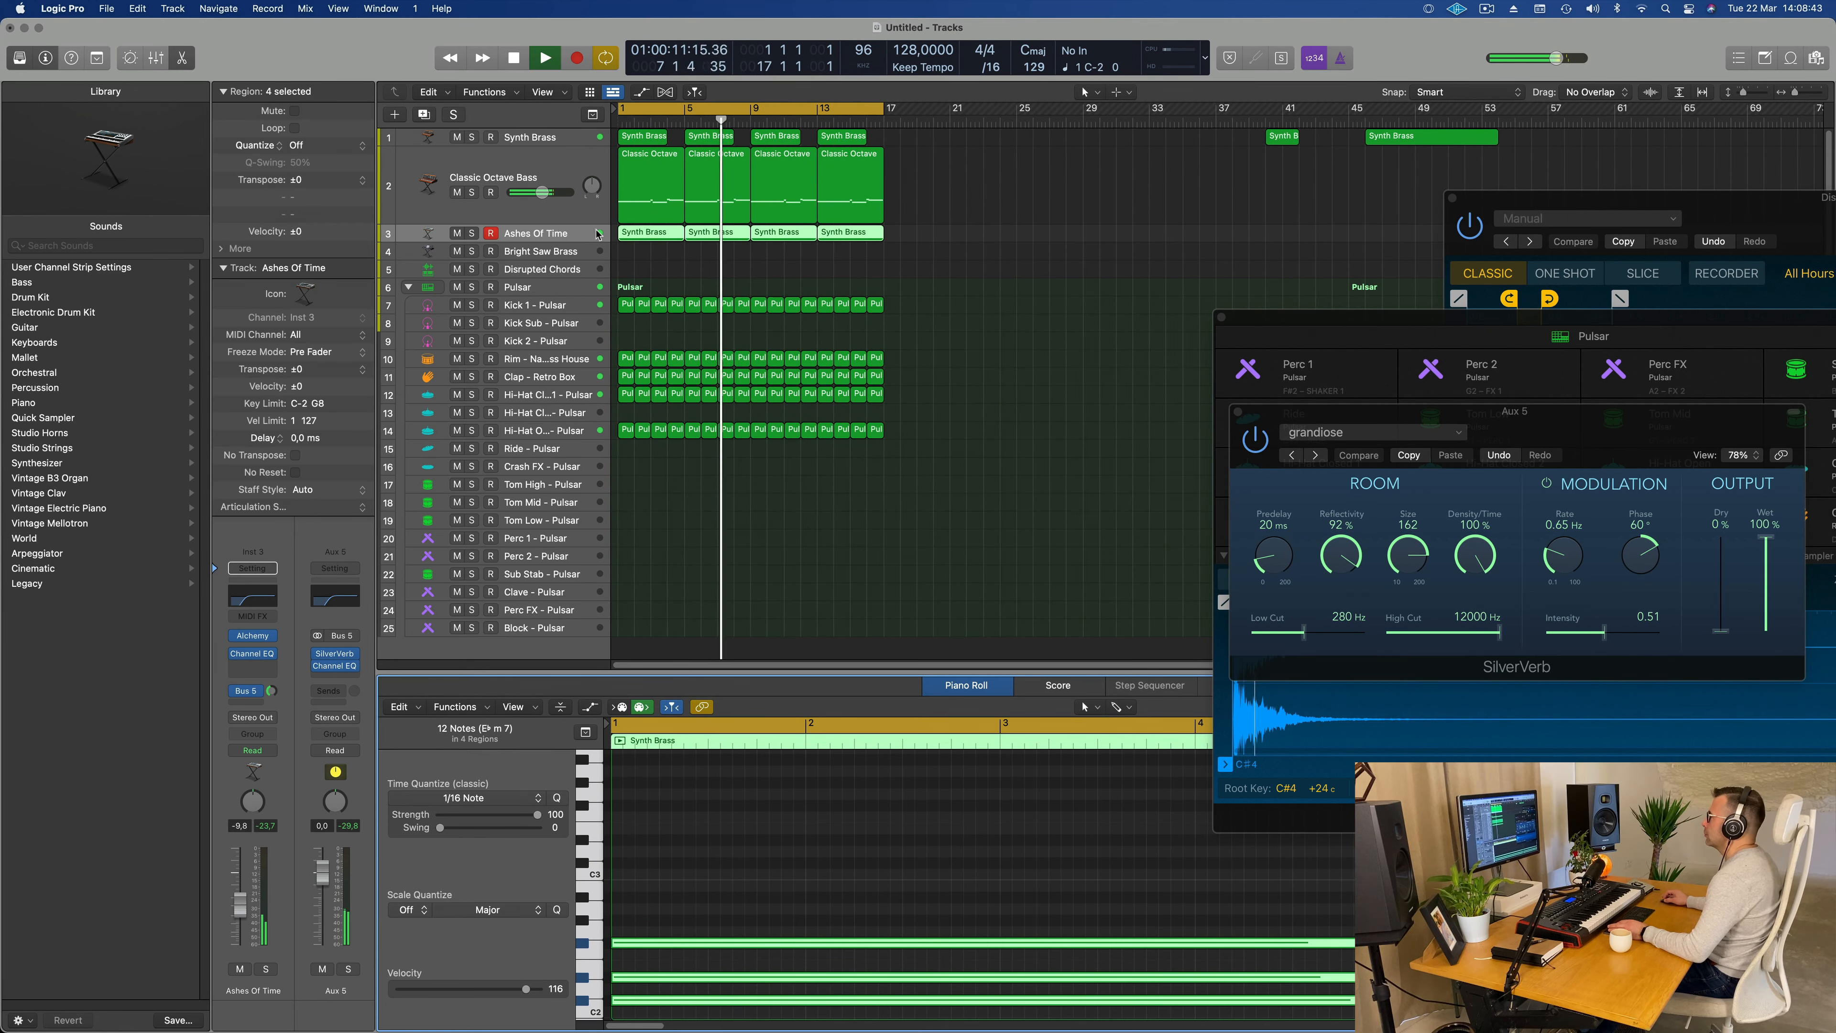
pyautogui.press('Return')
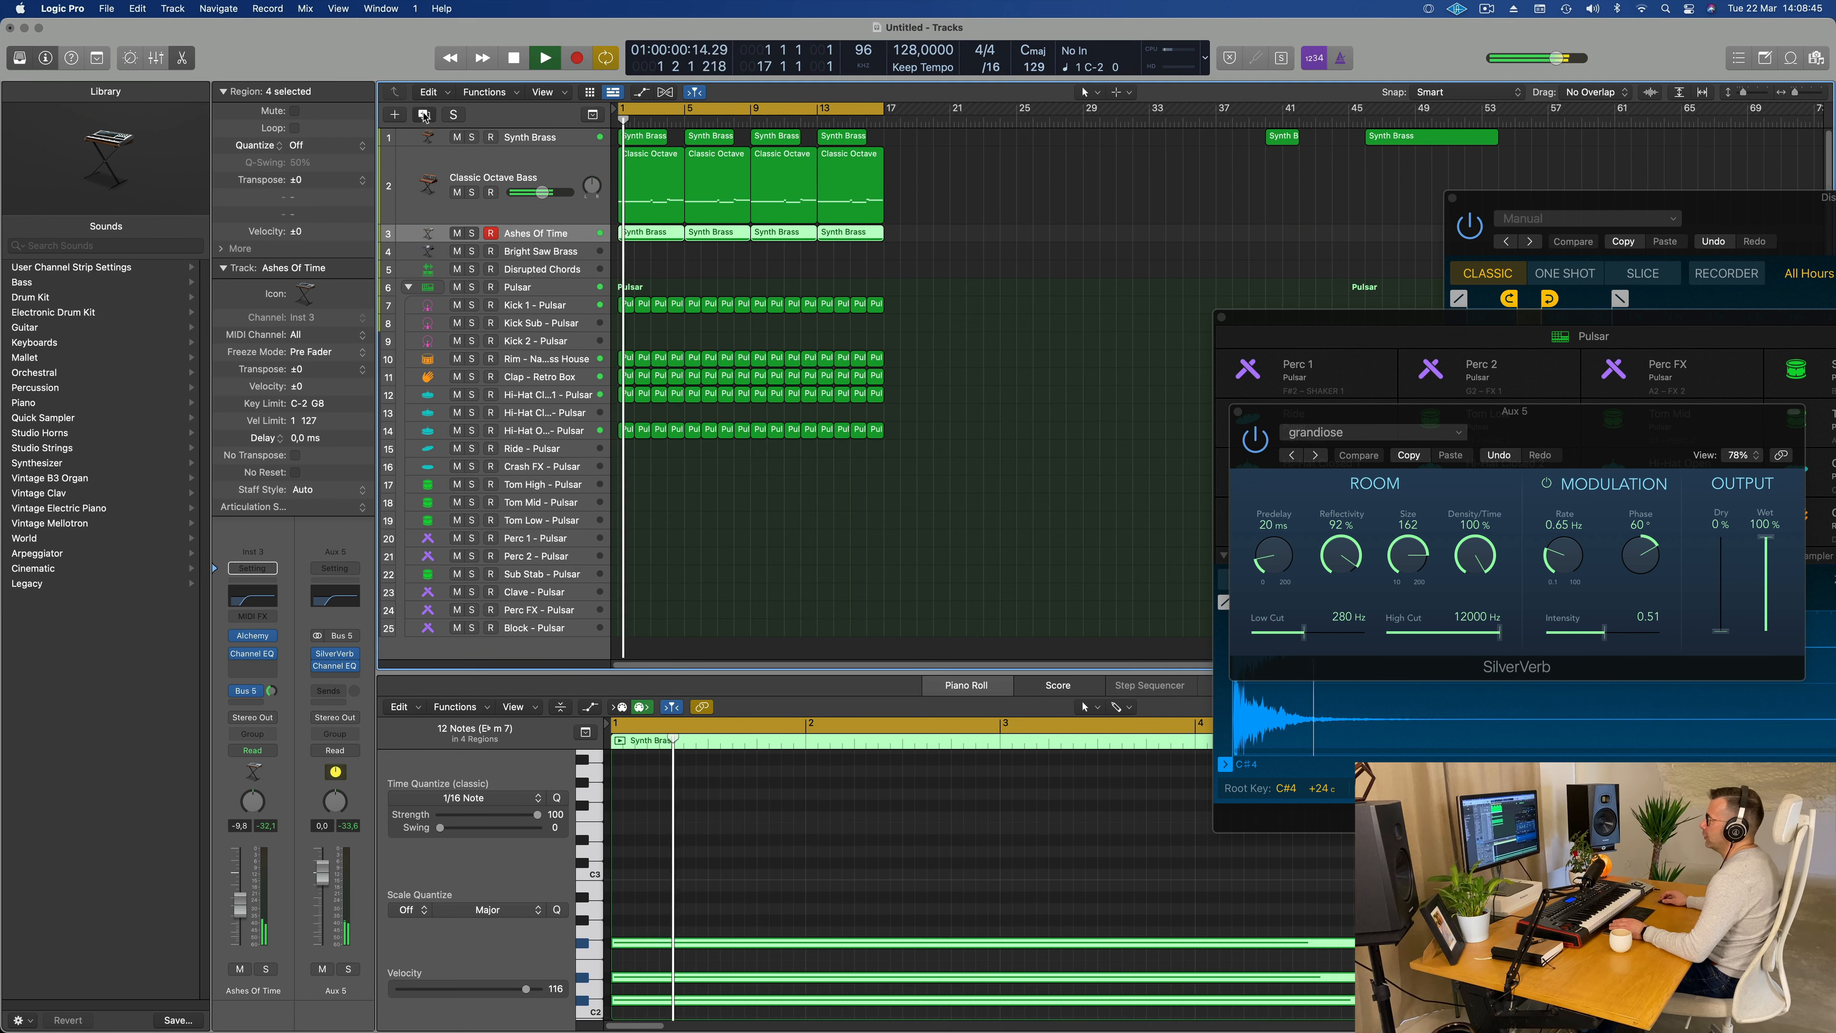
# Step: Duplicate the Ashes Of Time track and fill its first 16 bars with copies of the original's first Synth Brass chord region
pyautogui.click(424, 115)
pyautogui.click(647, 234)
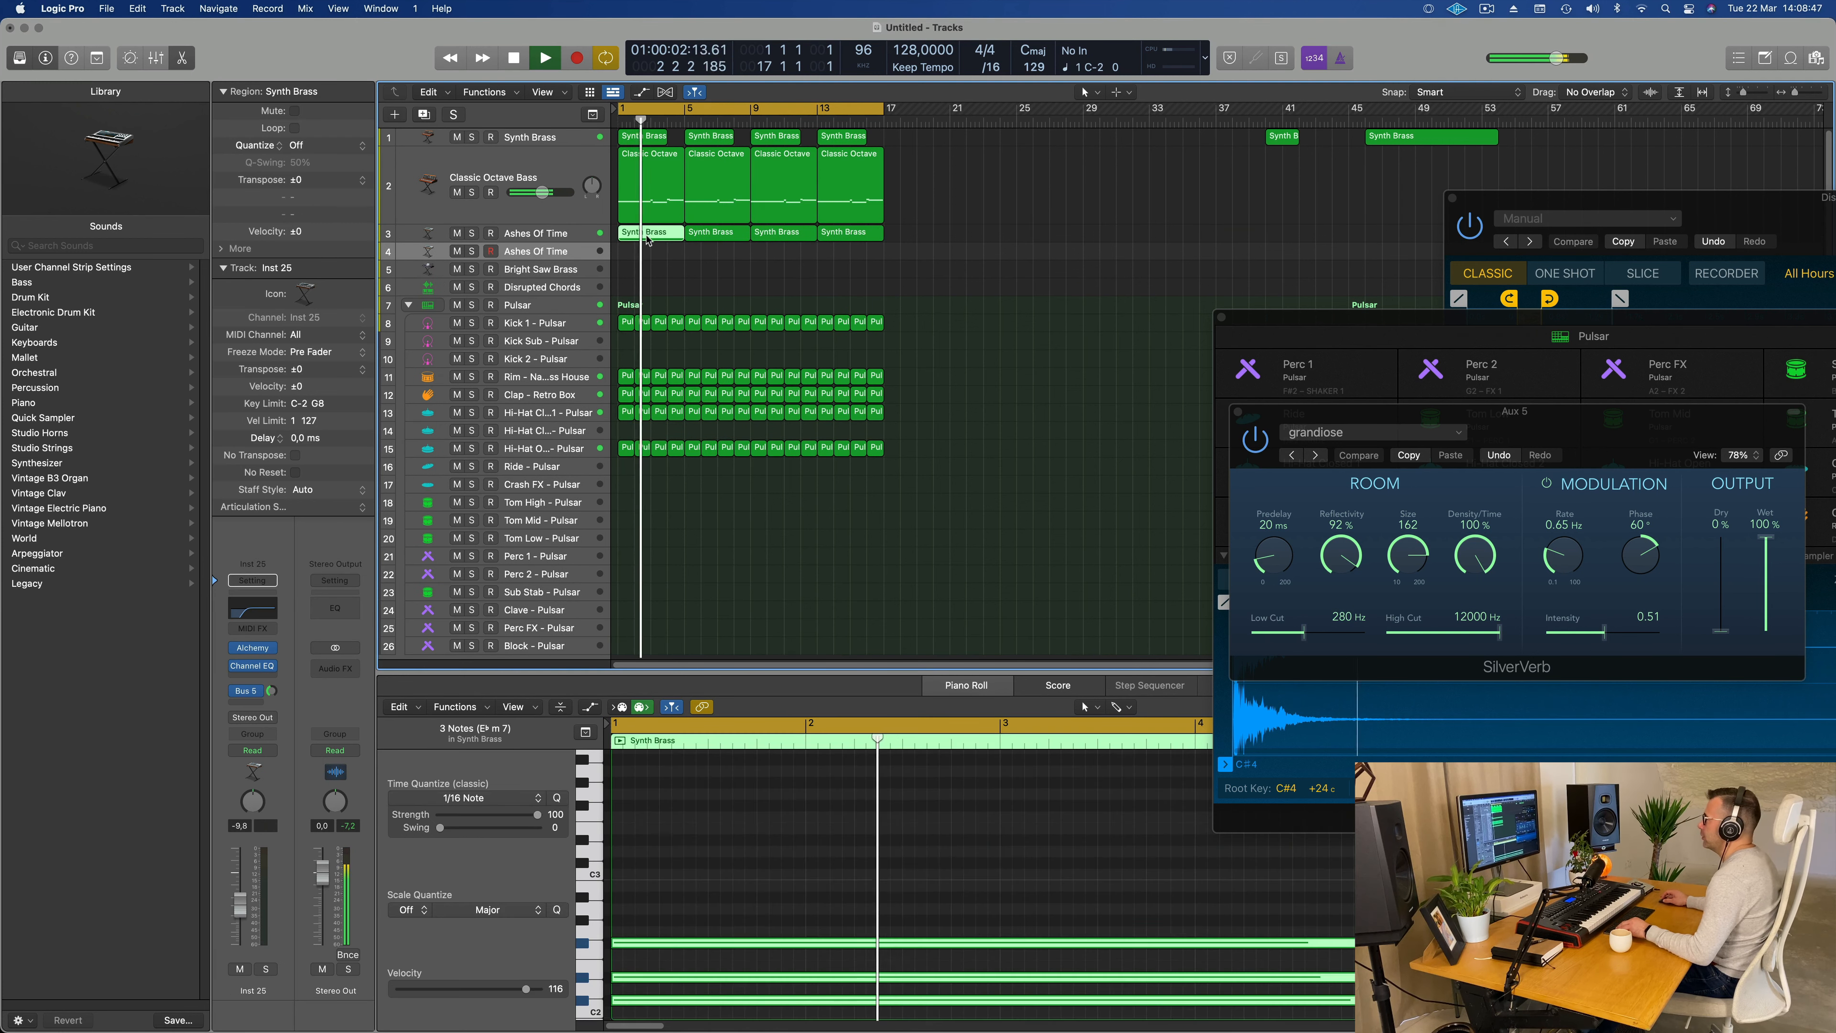
pyautogui.moveTo(647, 240); pyautogui.dragTo(648, 257)
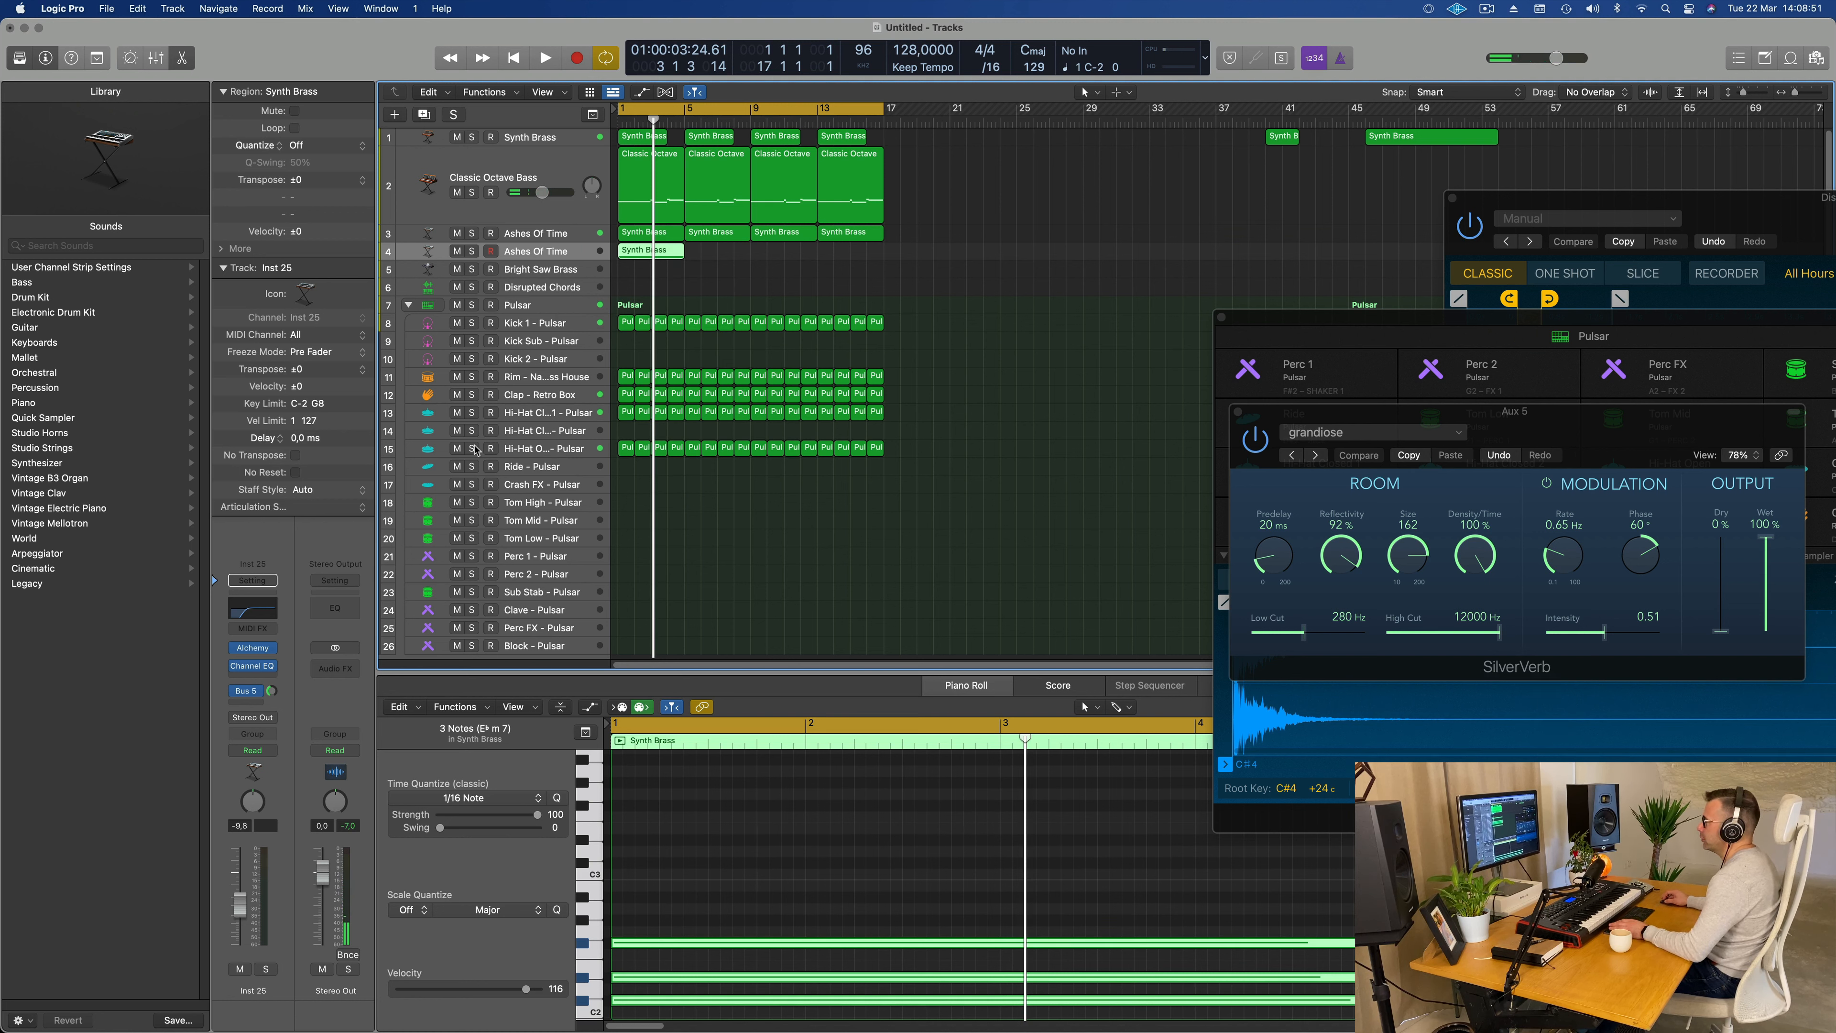
pyautogui.press('Return')
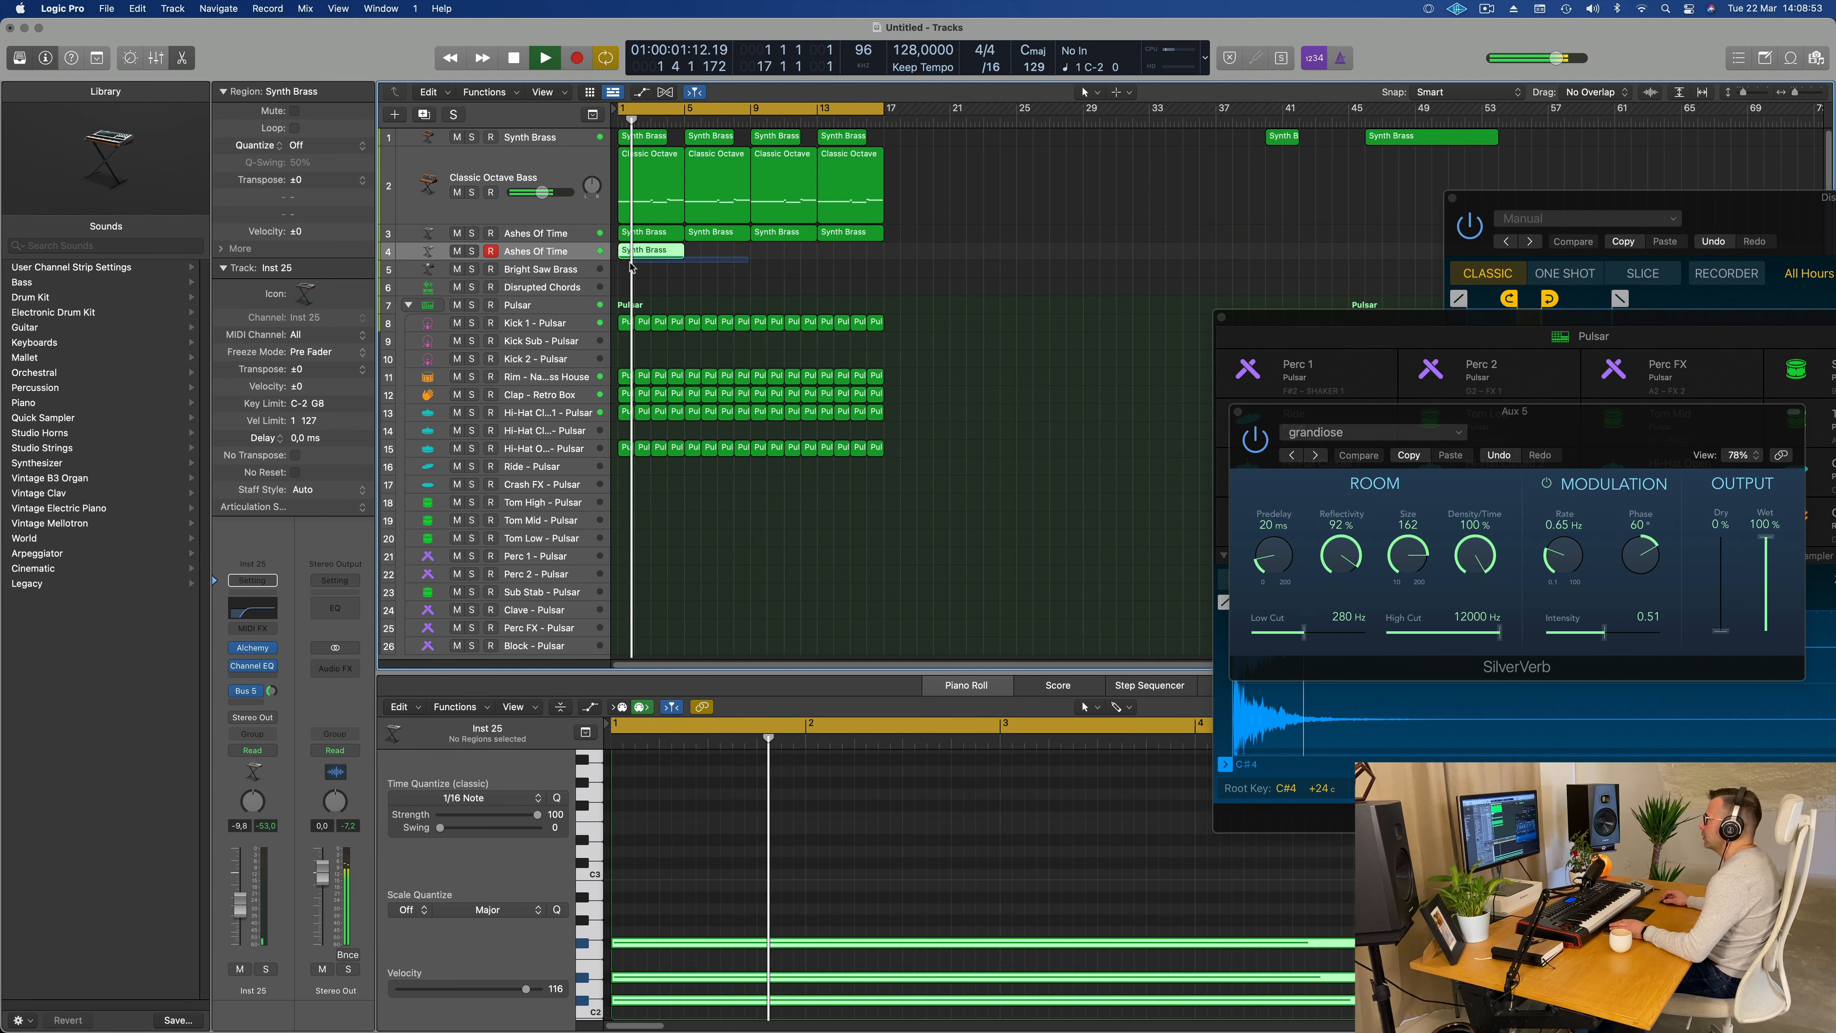
pyautogui.press('super+r')
pyautogui.press('super+r')
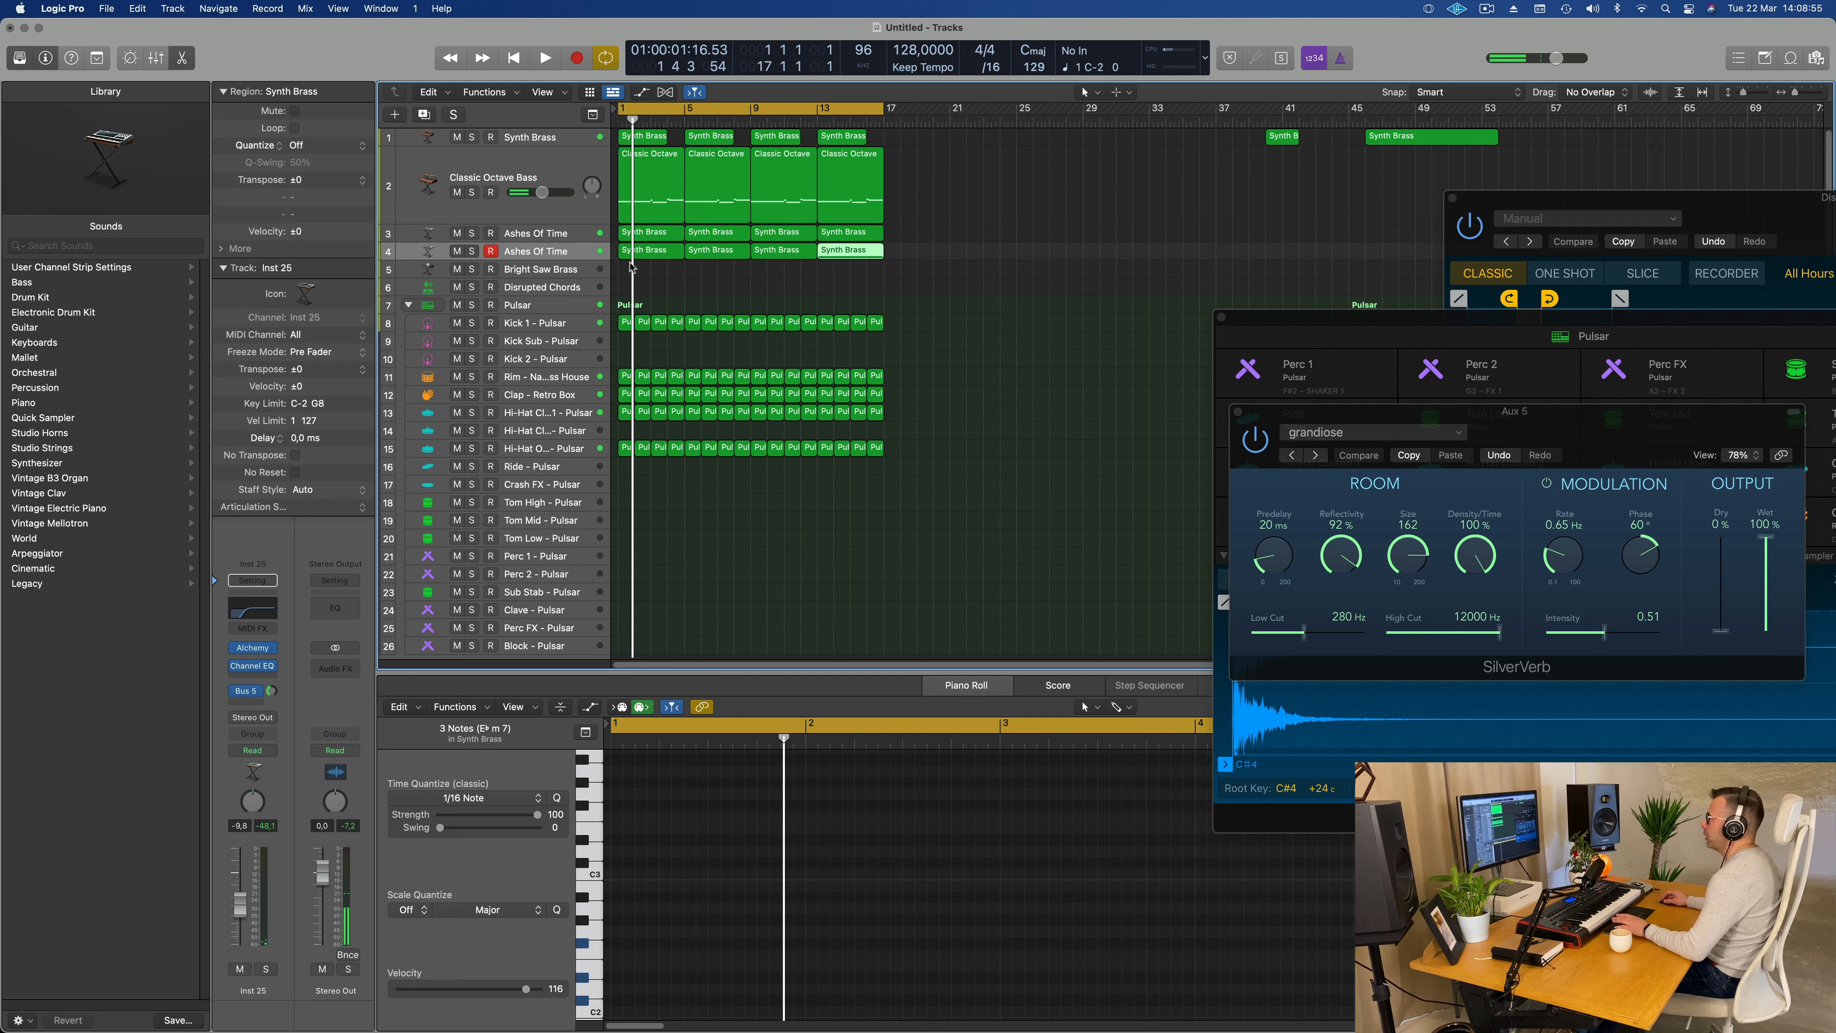
# Step: Open Alchemy on the duplicated track, load the 1970s Analog Arp preset from the Arpeggiated category and play it with the beat
pyautogui.click(567, 258)
pyautogui.press('Return')
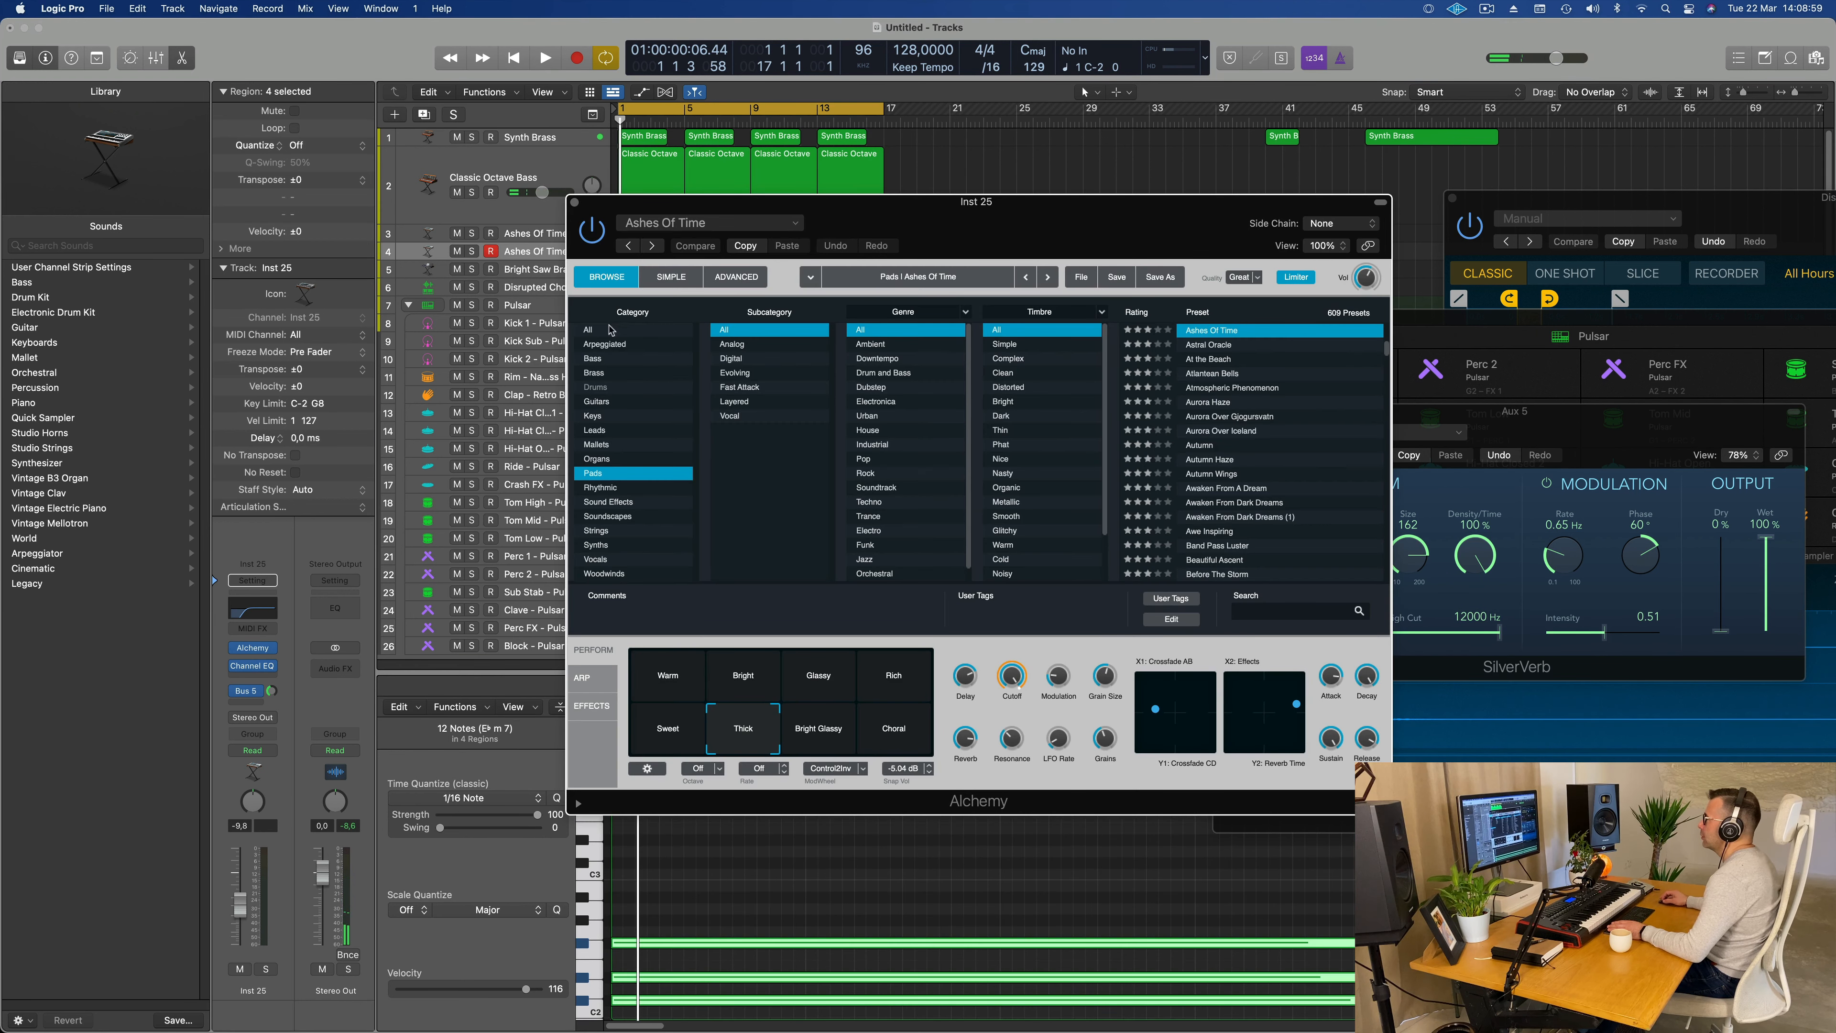
pyautogui.moveTo(1012, 229); pyautogui.dragTo(873, 210)
pyautogui.scroll(-10, 1107, 358)
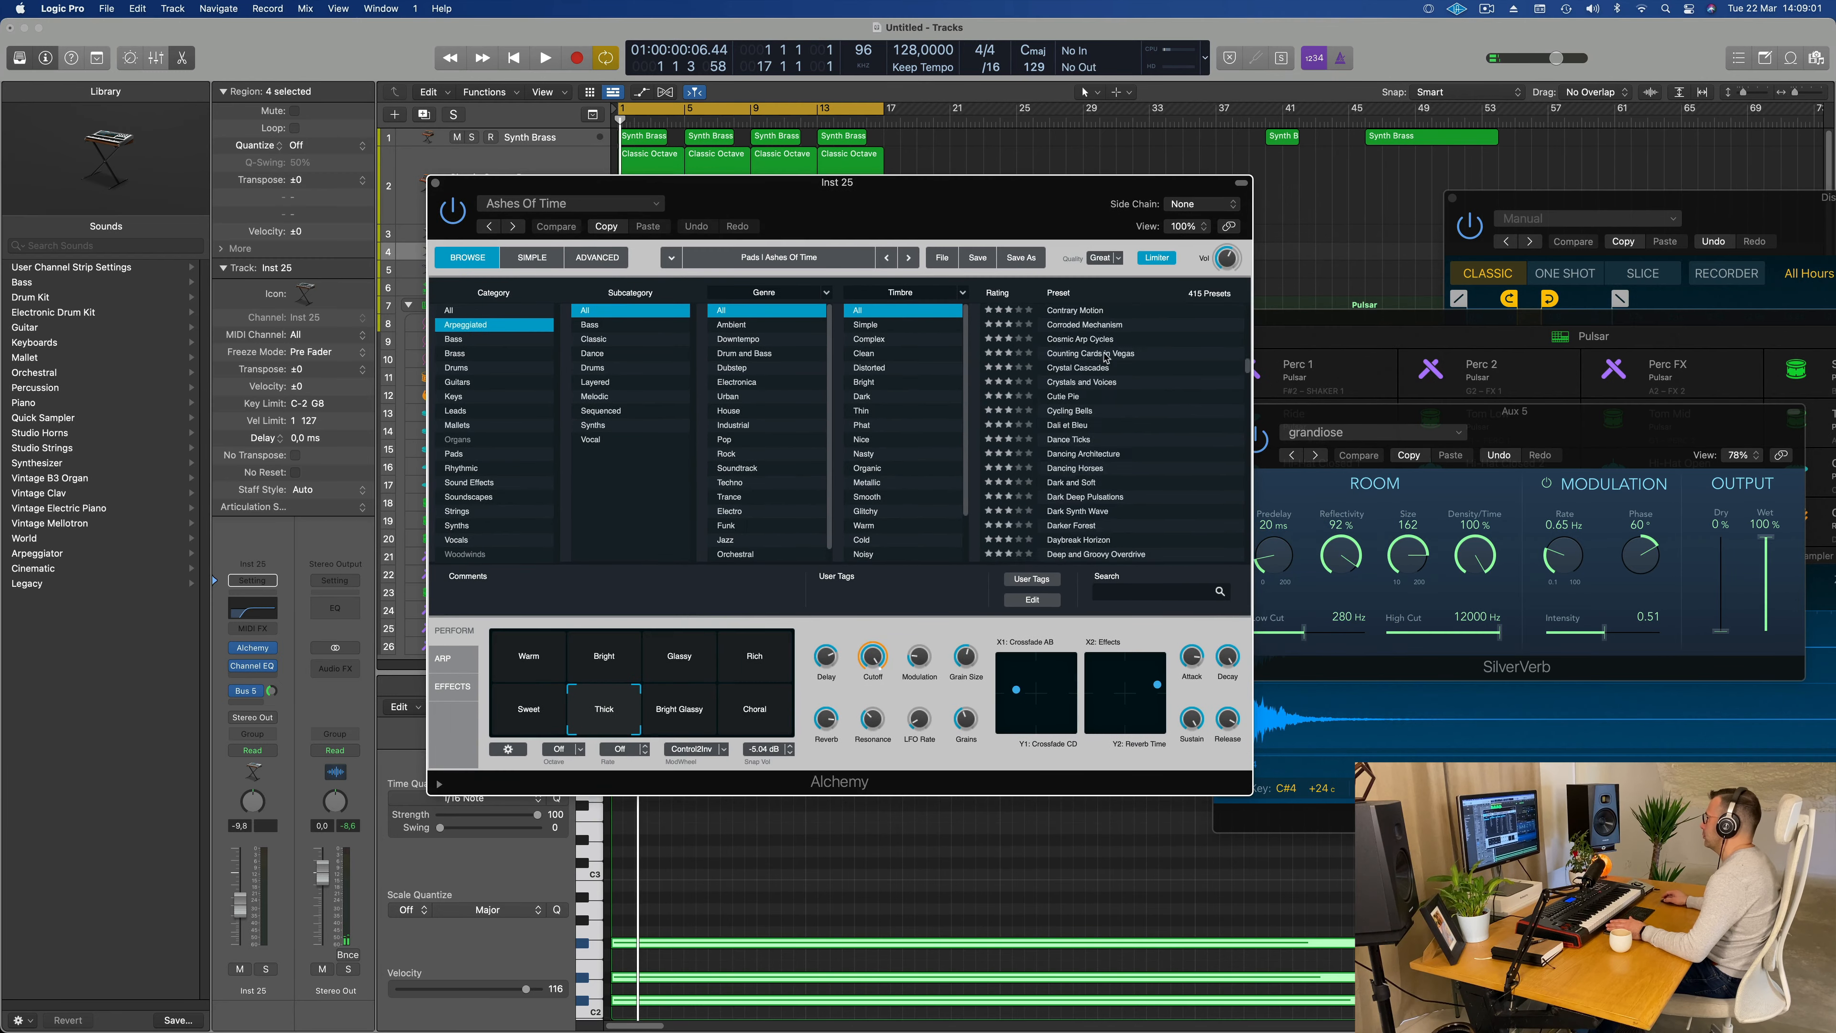
pyautogui.scroll(10, 1107, 358)
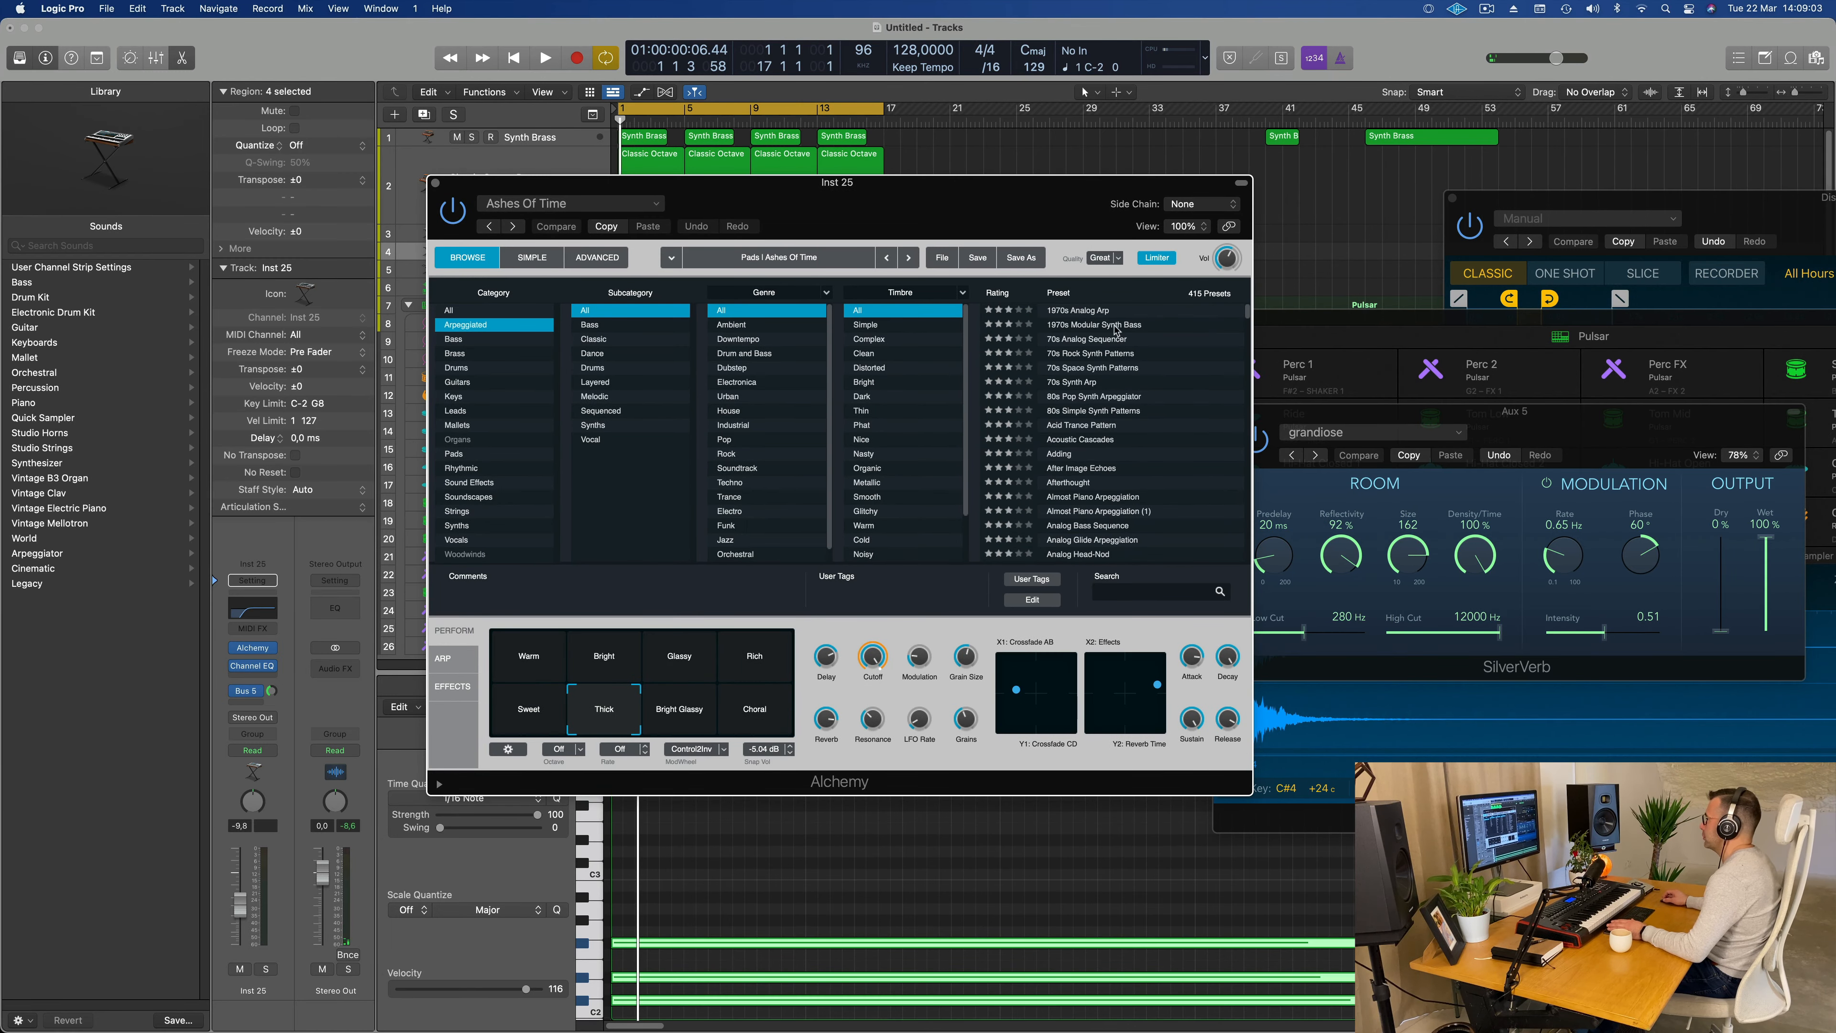
pyautogui.click(1077, 309)
pyautogui.moveTo(960, 224); pyautogui.dragTo(1355, 201)
pyautogui.press('space')
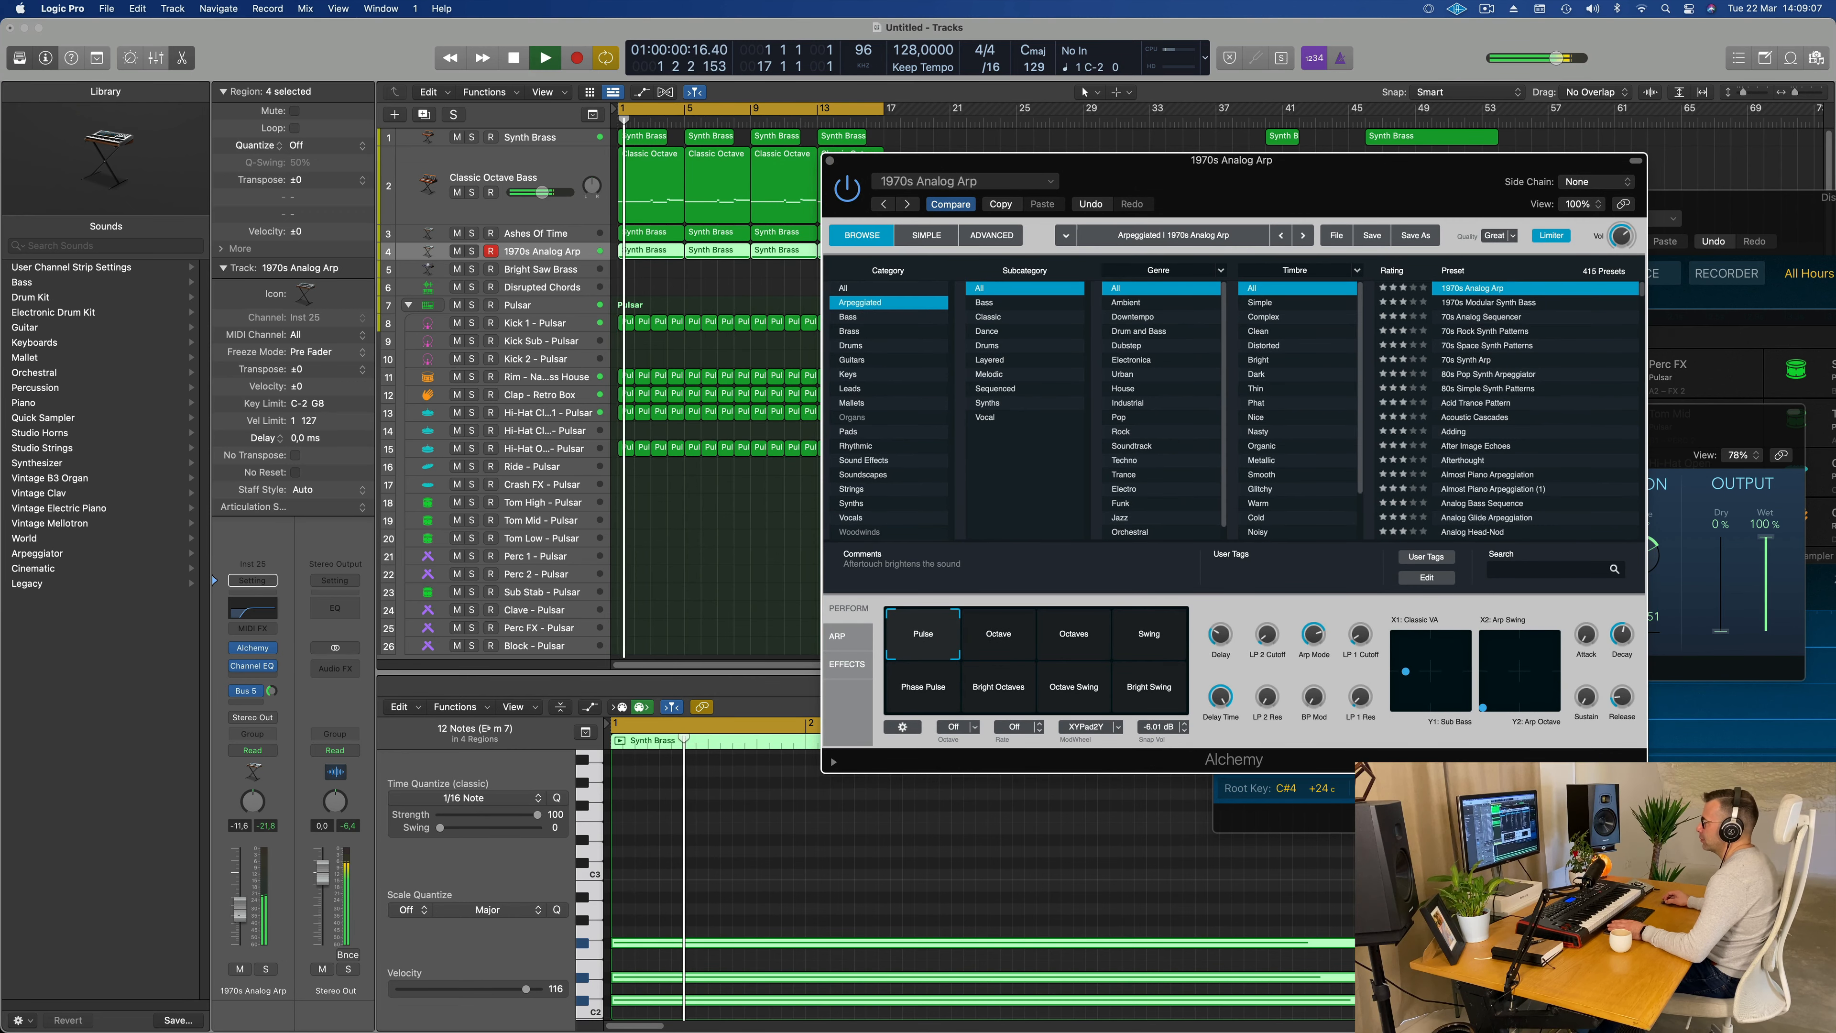
# Step: Raise the arp track's volume to -8.4 dB and audition the preset's Octave, Swing, Phase Pulse and Bright Swing snapshot variants
pyautogui.click(242, 913)
pyautogui.moveTo(241, 913); pyautogui.dragTo(242, 908)
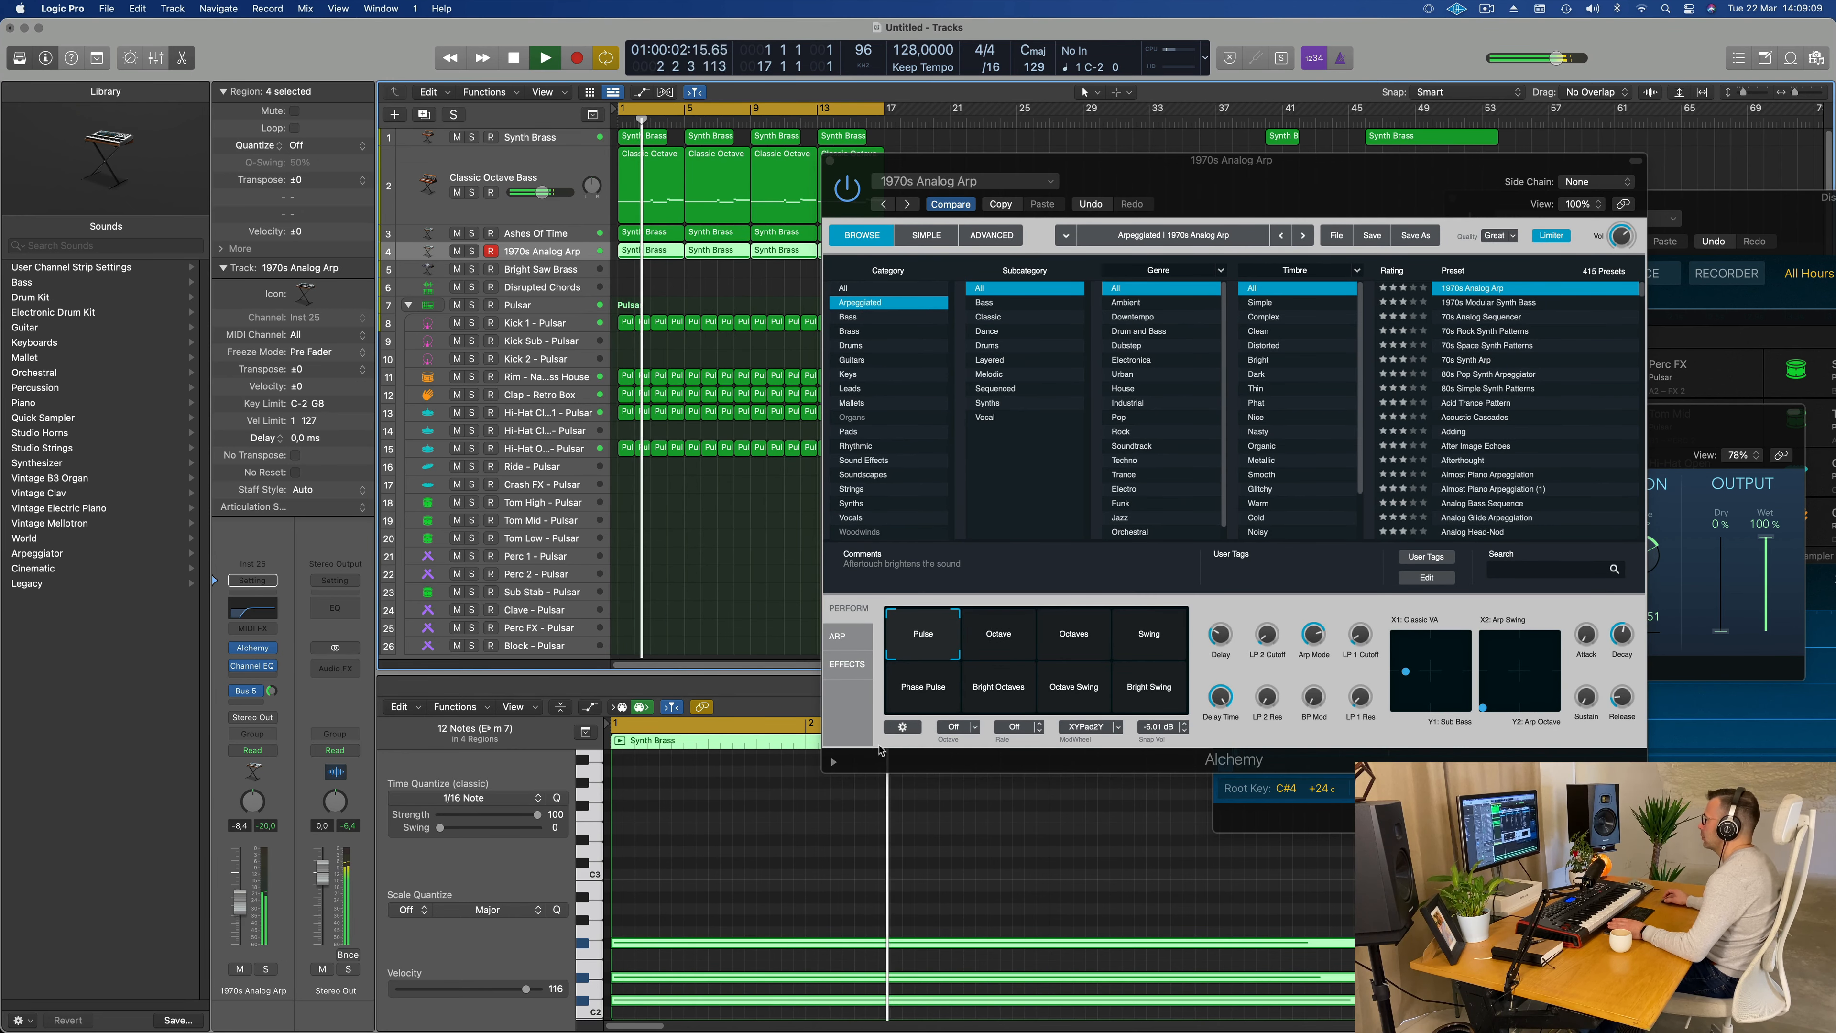
pyautogui.click(1007, 636)
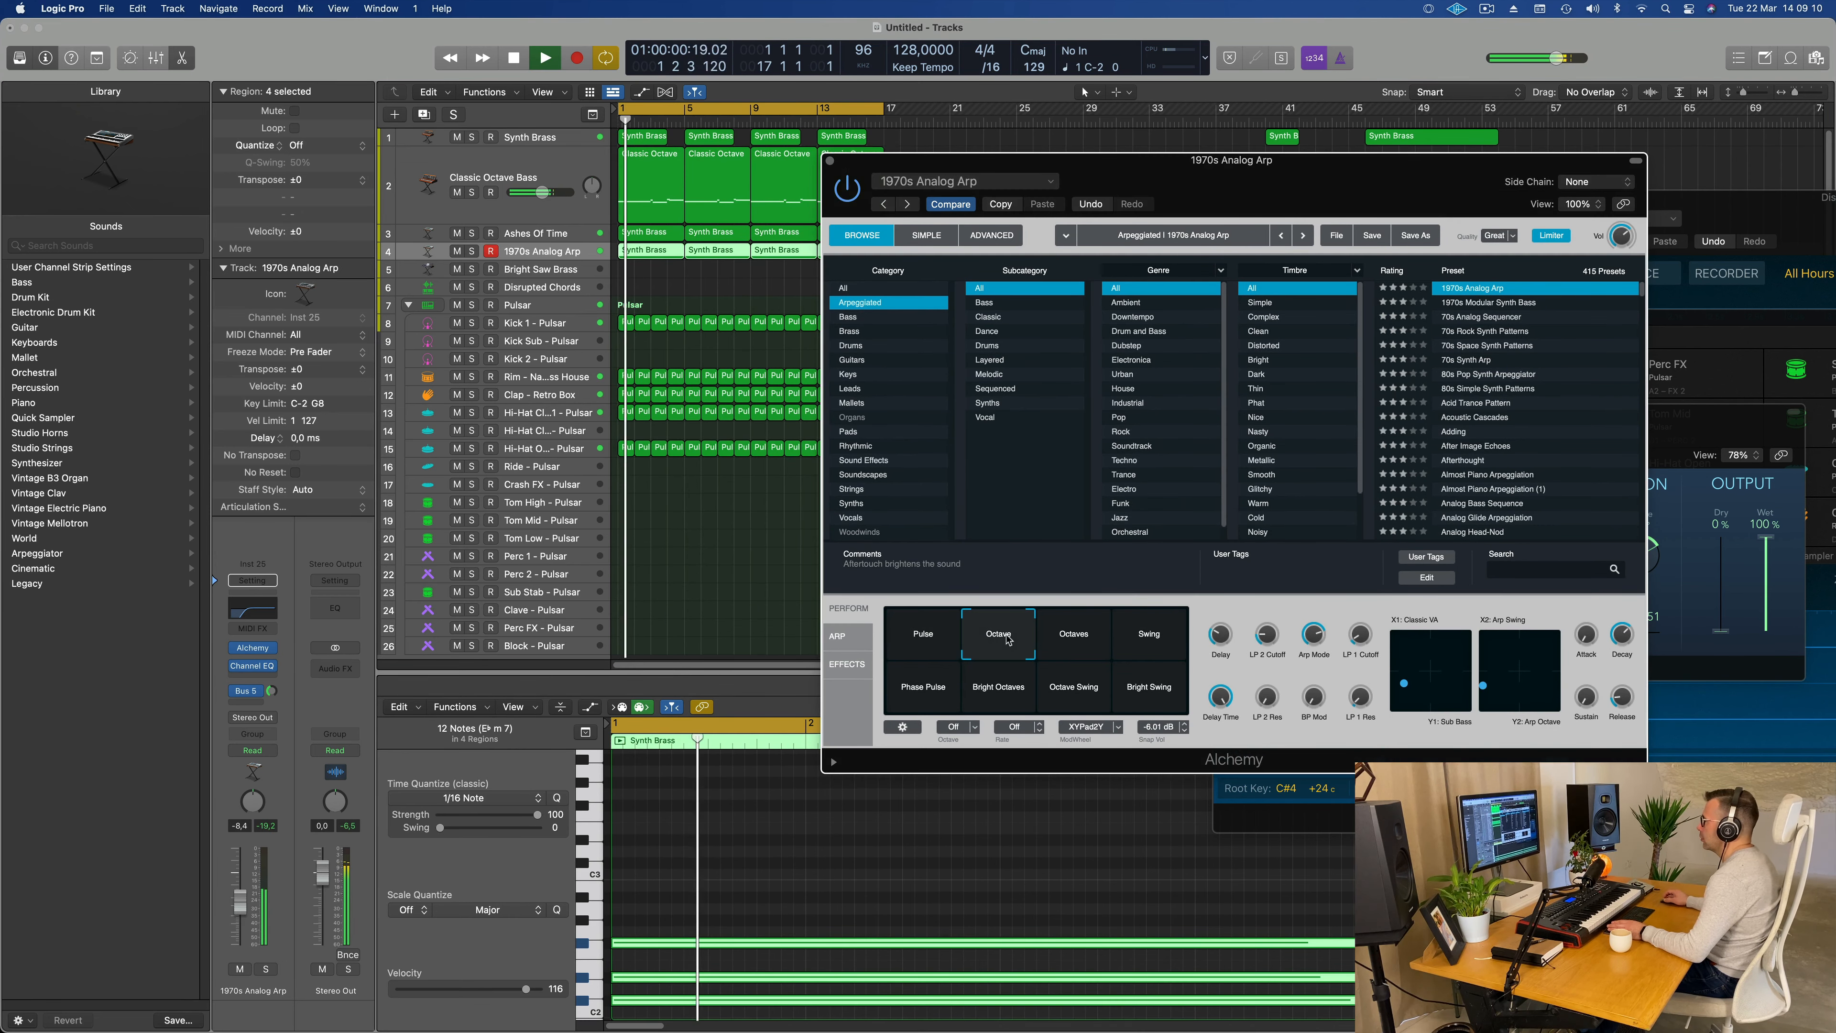
pyautogui.click(1075, 640)
pyautogui.click(1126, 641)
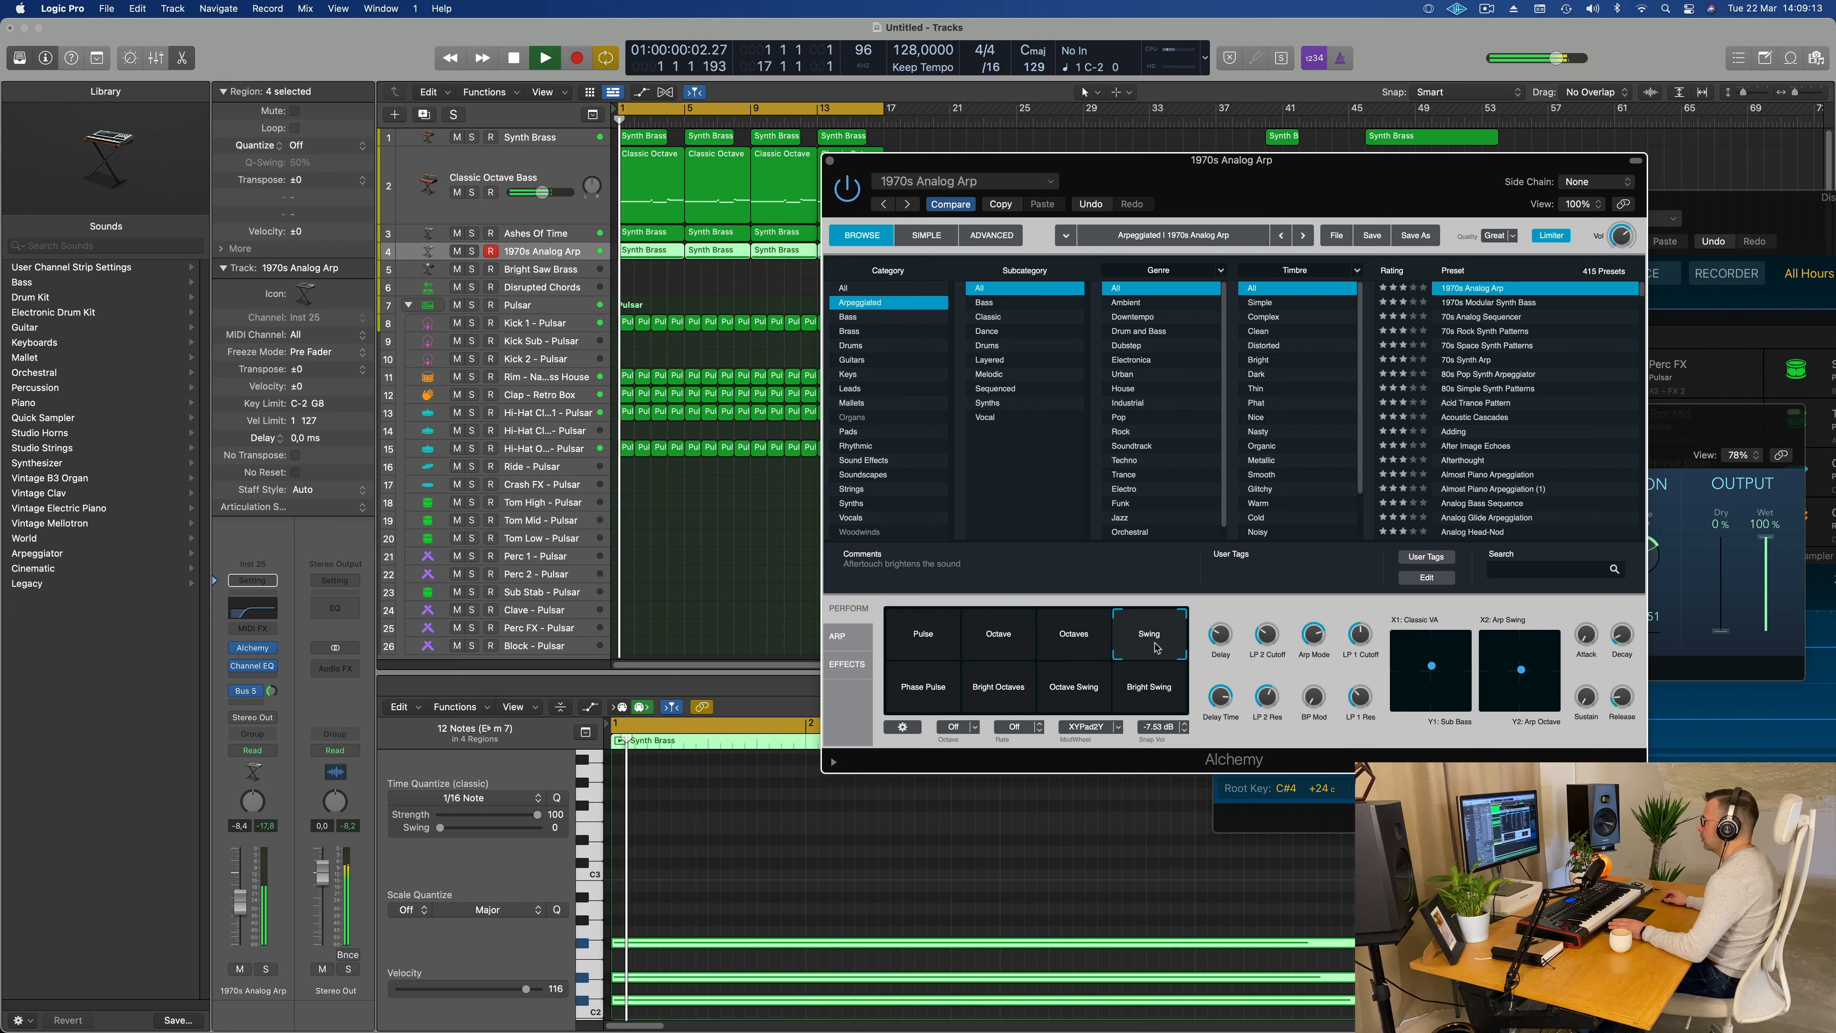
pyautogui.click(932, 692)
pyautogui.click(1001, 688)
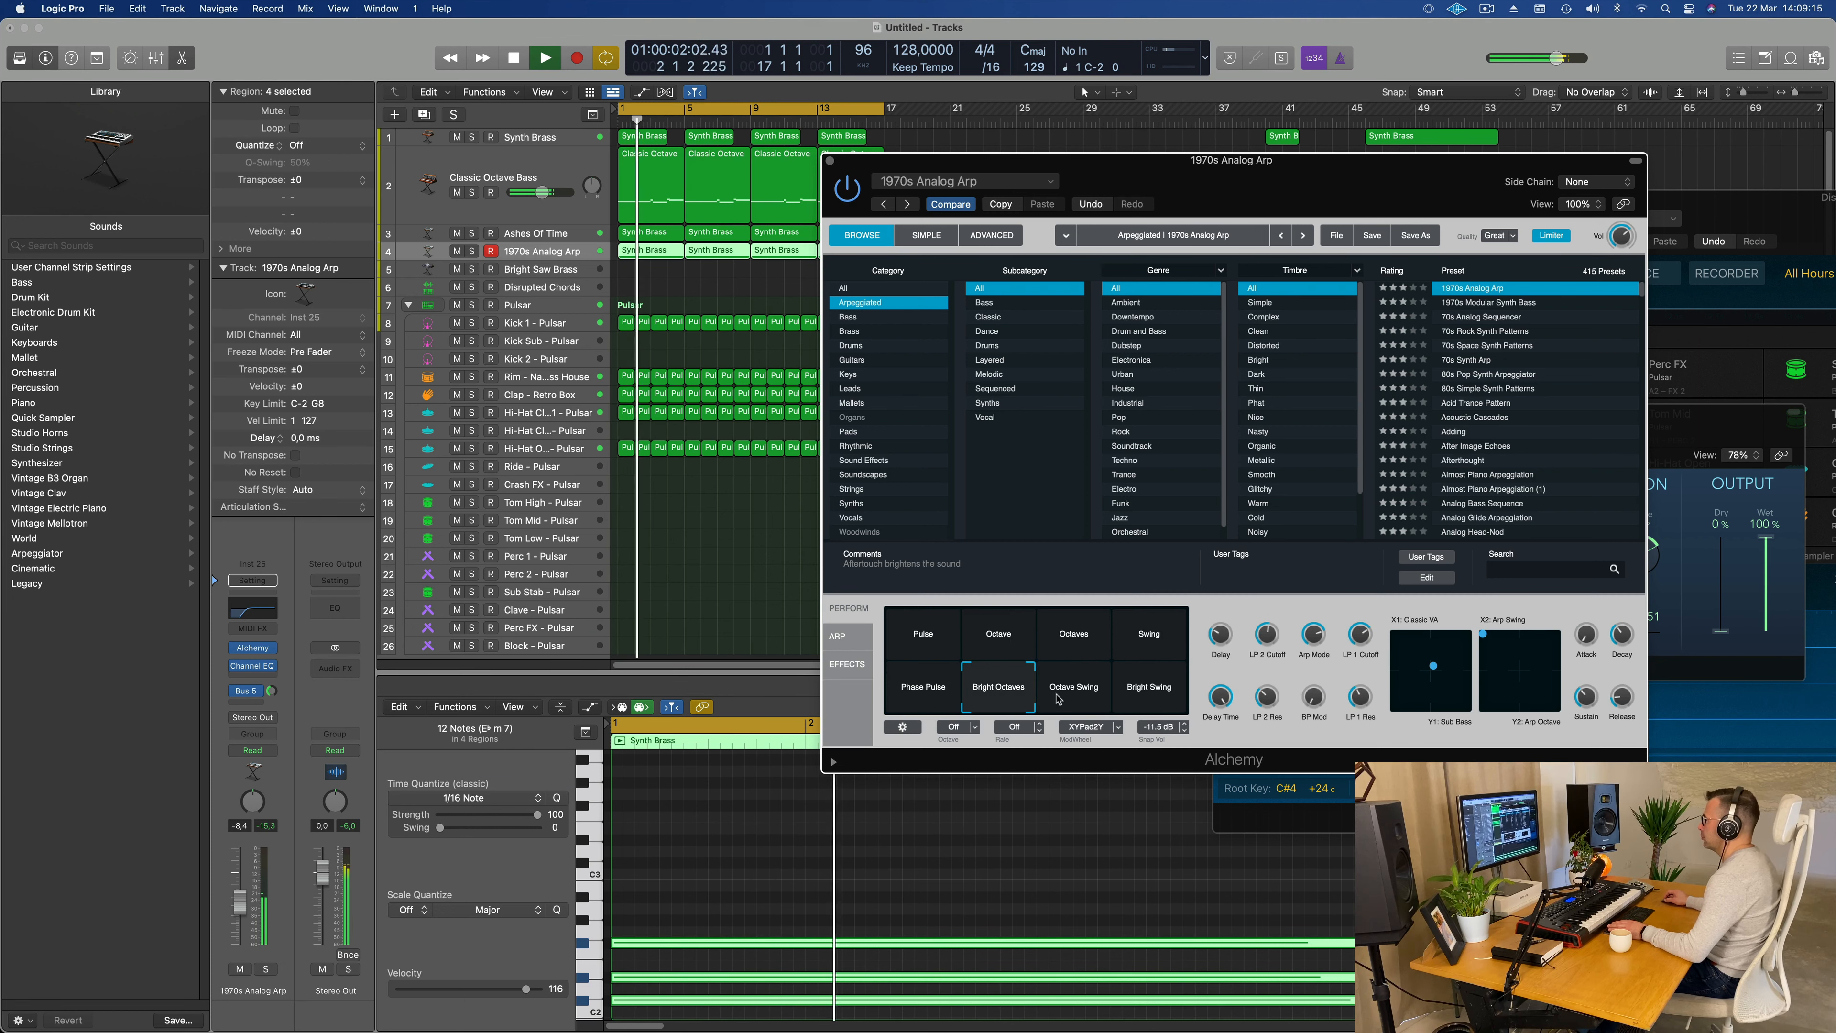
pyautogui.click(1075, 703)
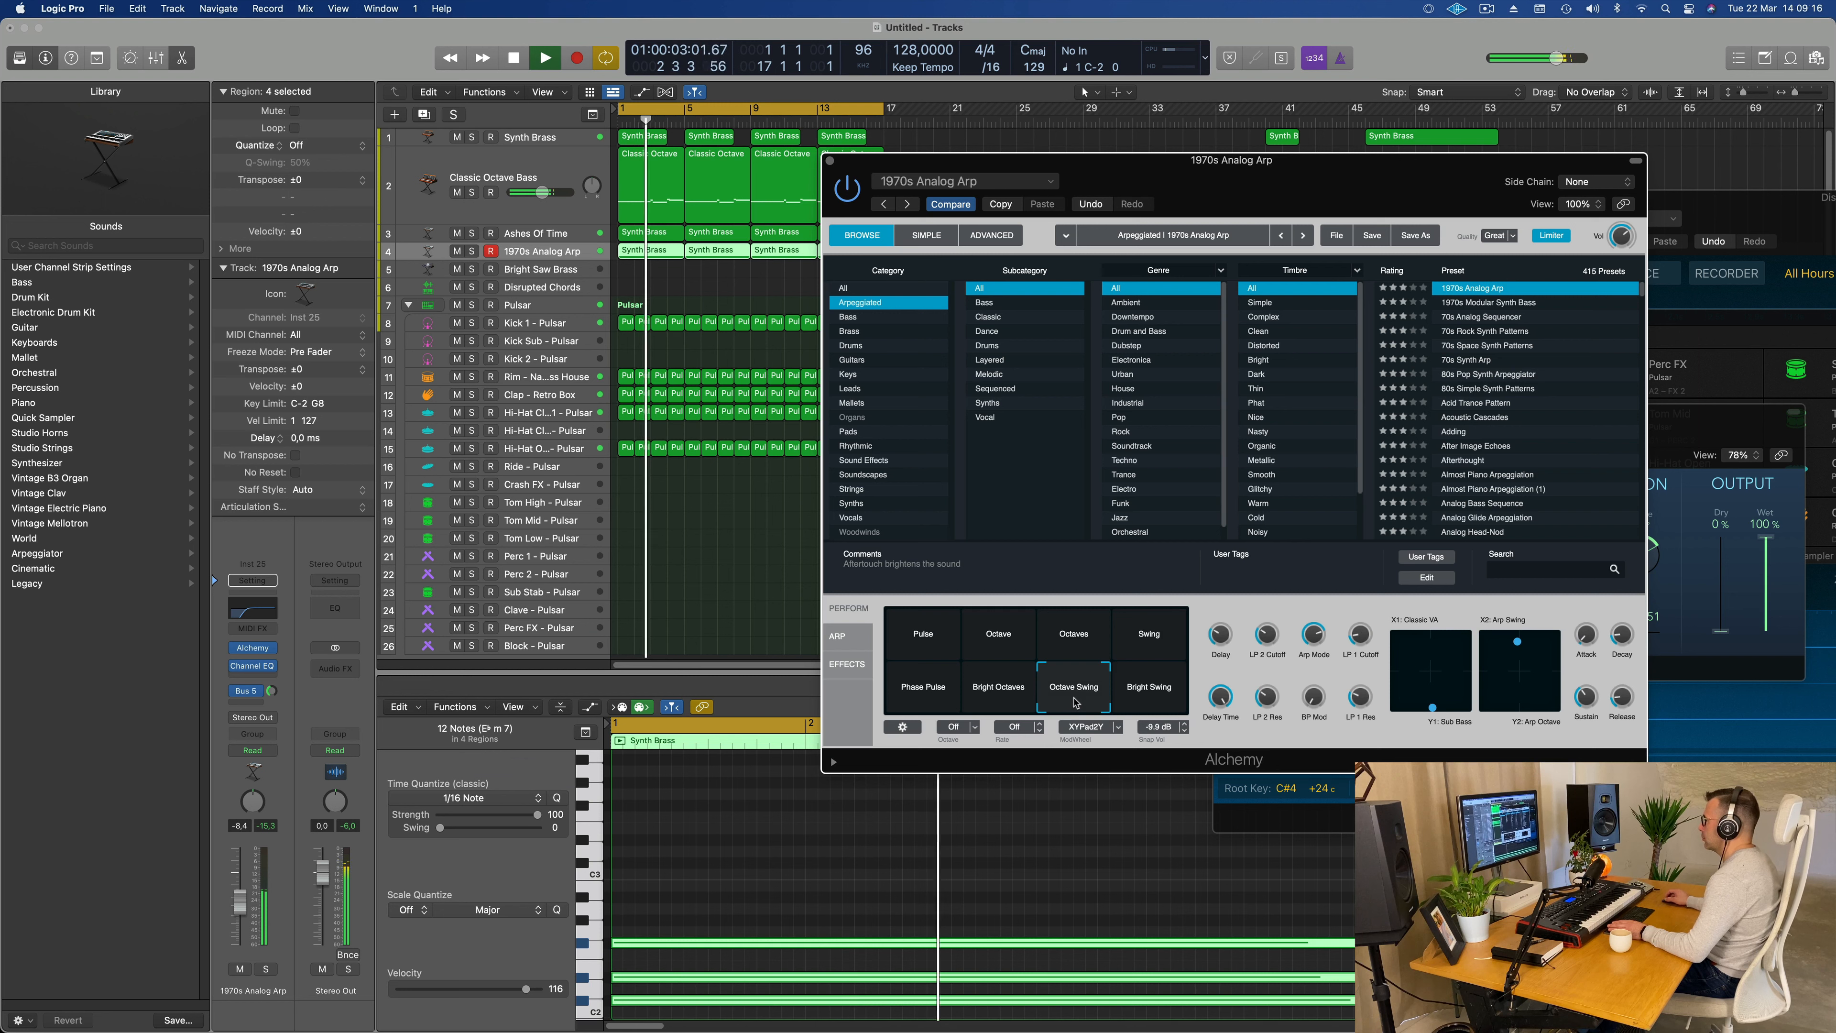
pyautogui.click(1155, 697)
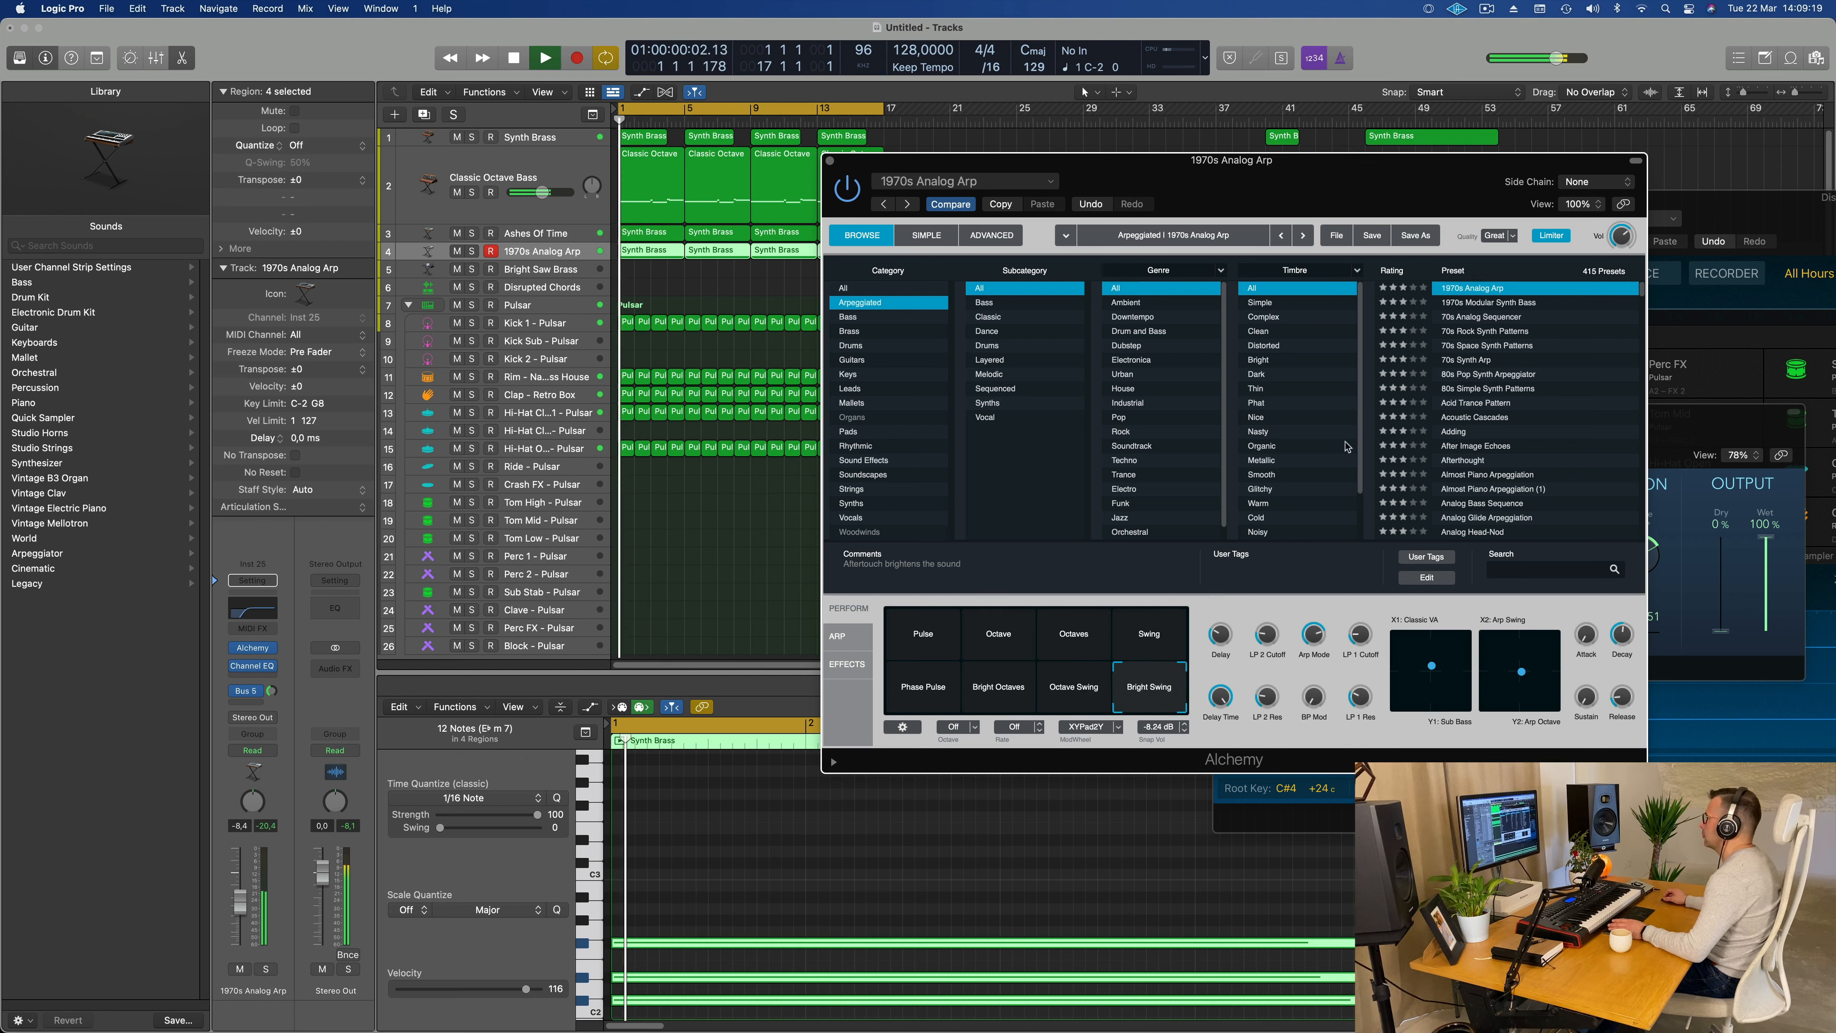
# Step: Load the 1970s Modular Synth Bass preset and audition its Sequence 2, Glide 2, Glide 1 and Wooden snapshots
pyautogui.click(1484, 302)
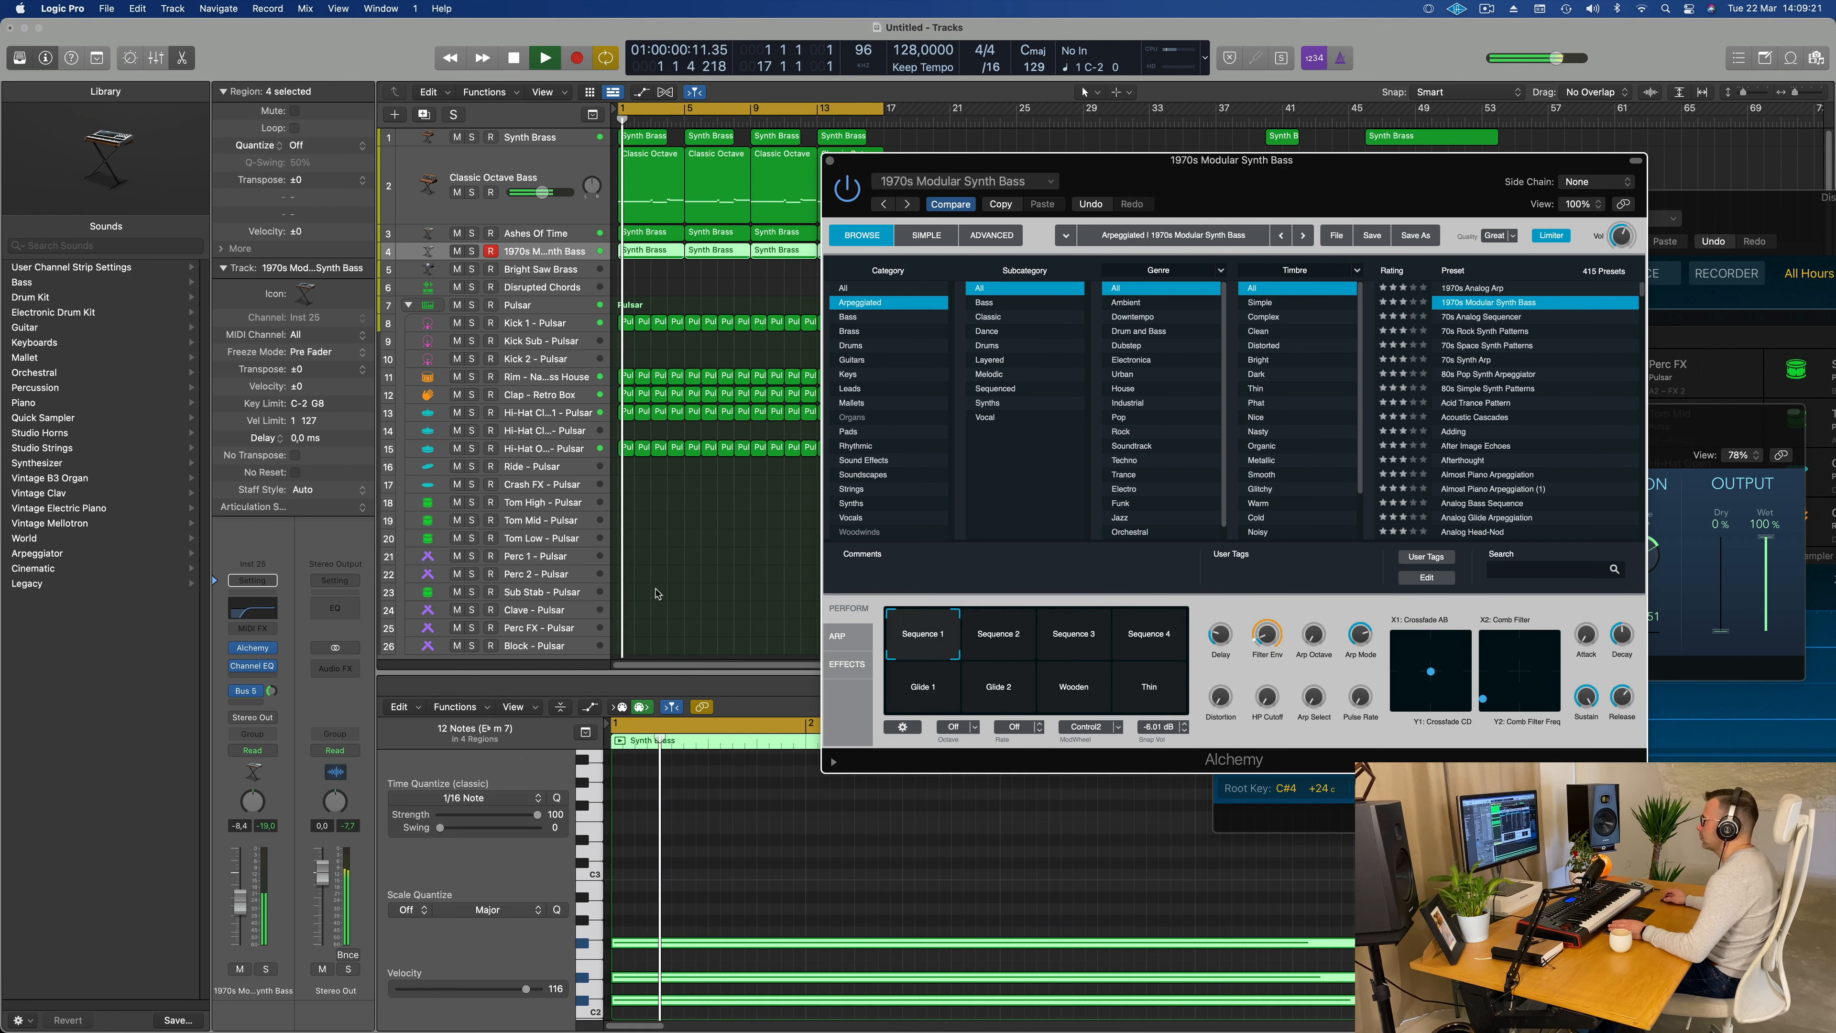
pyautogui.click(1003, 644)
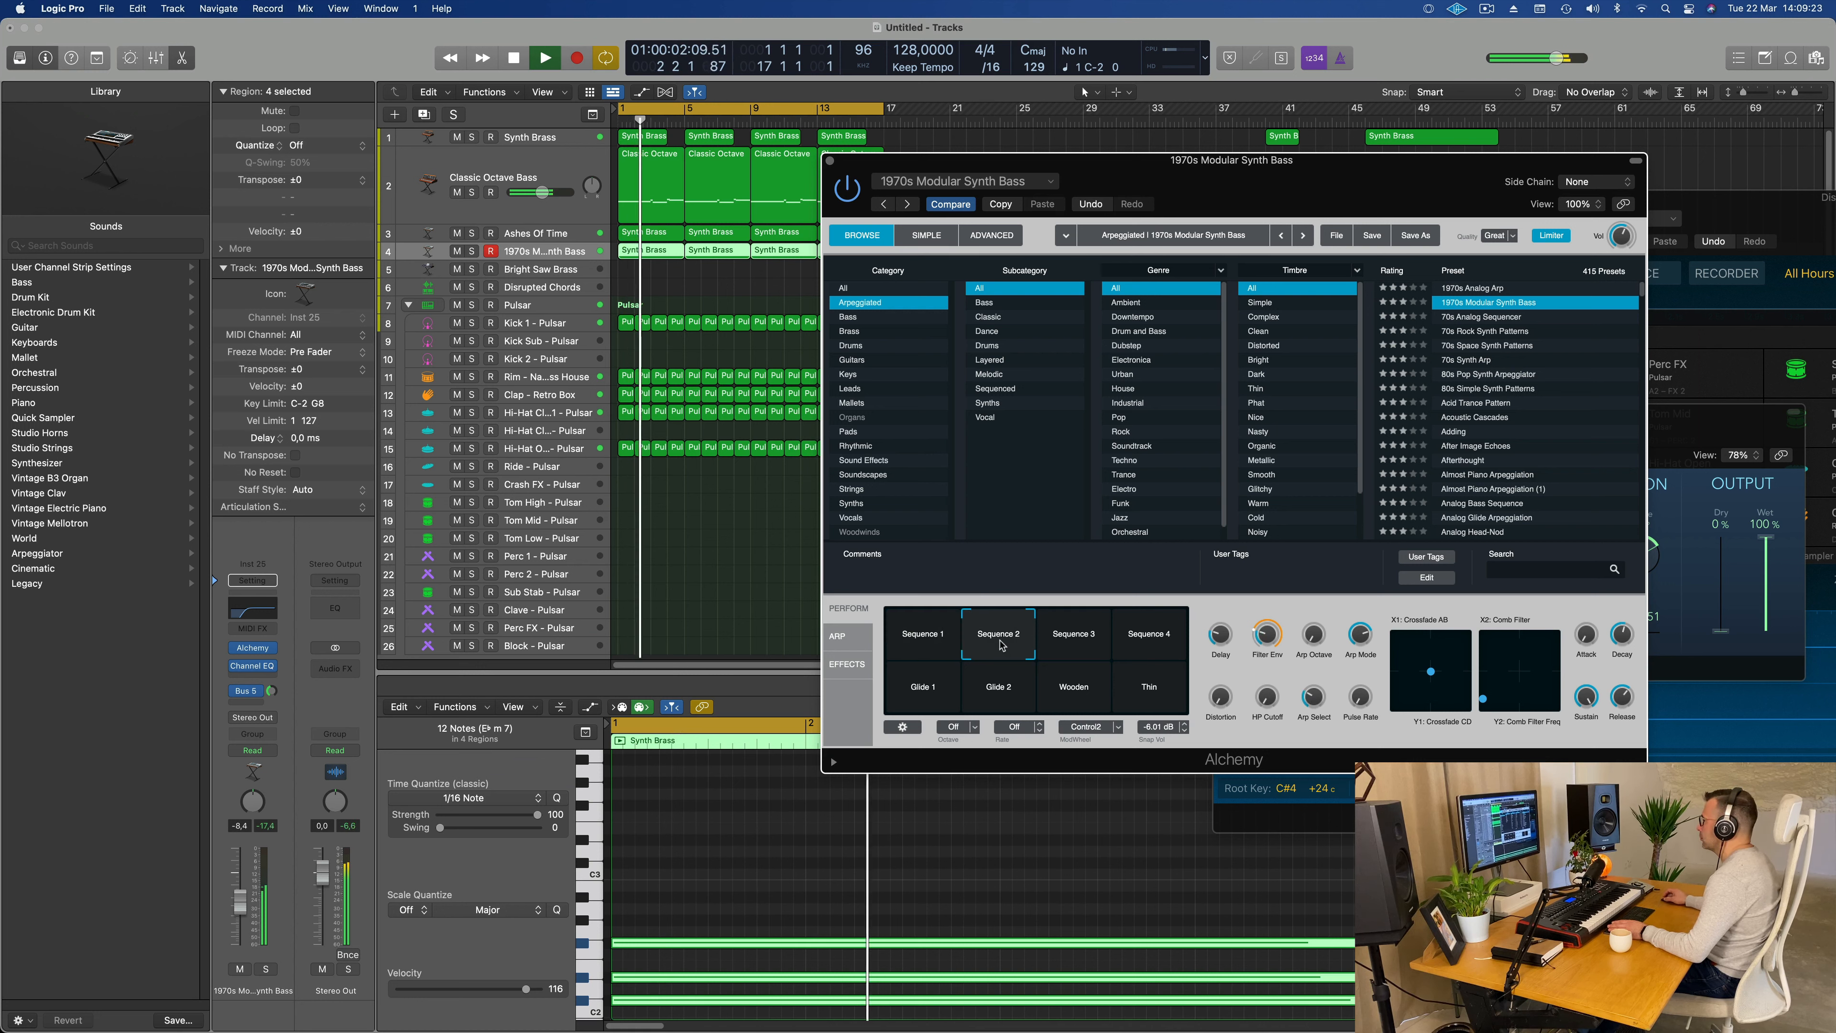
pyautogui.click(1002, 696)
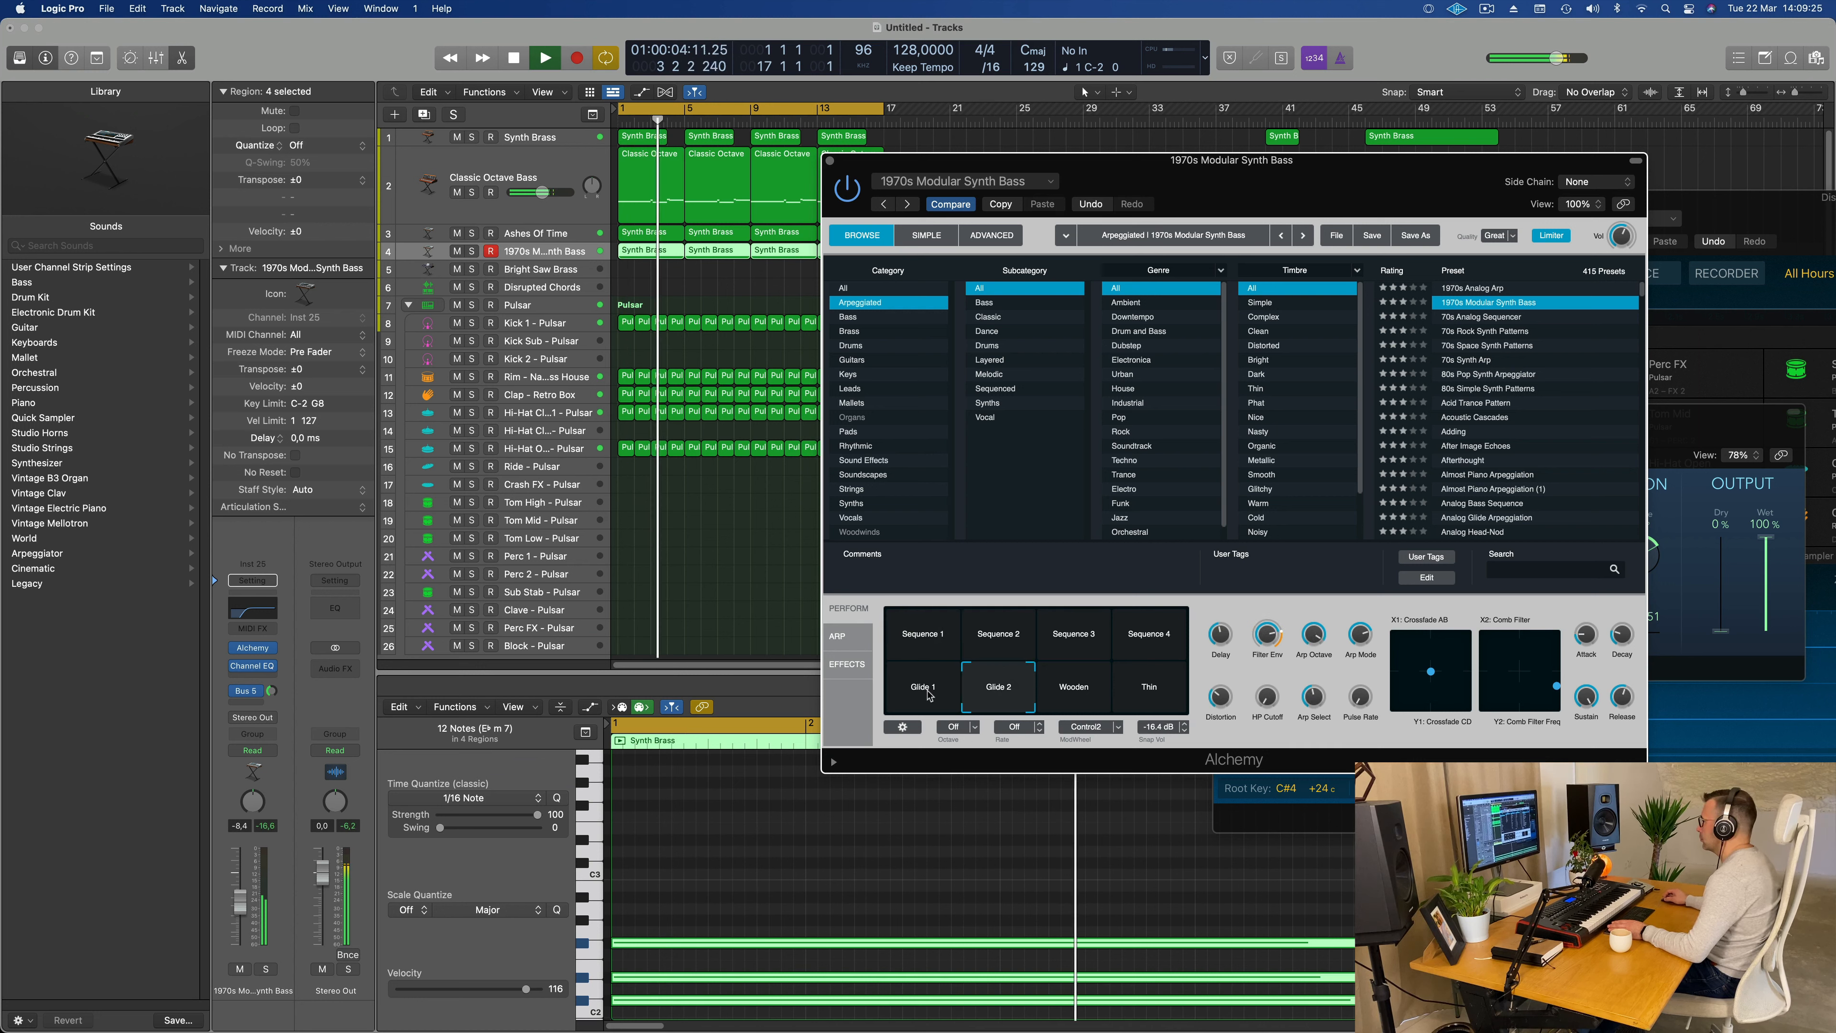
pyautogui.click(930, 693)
pyautogui.click(1084, 688)
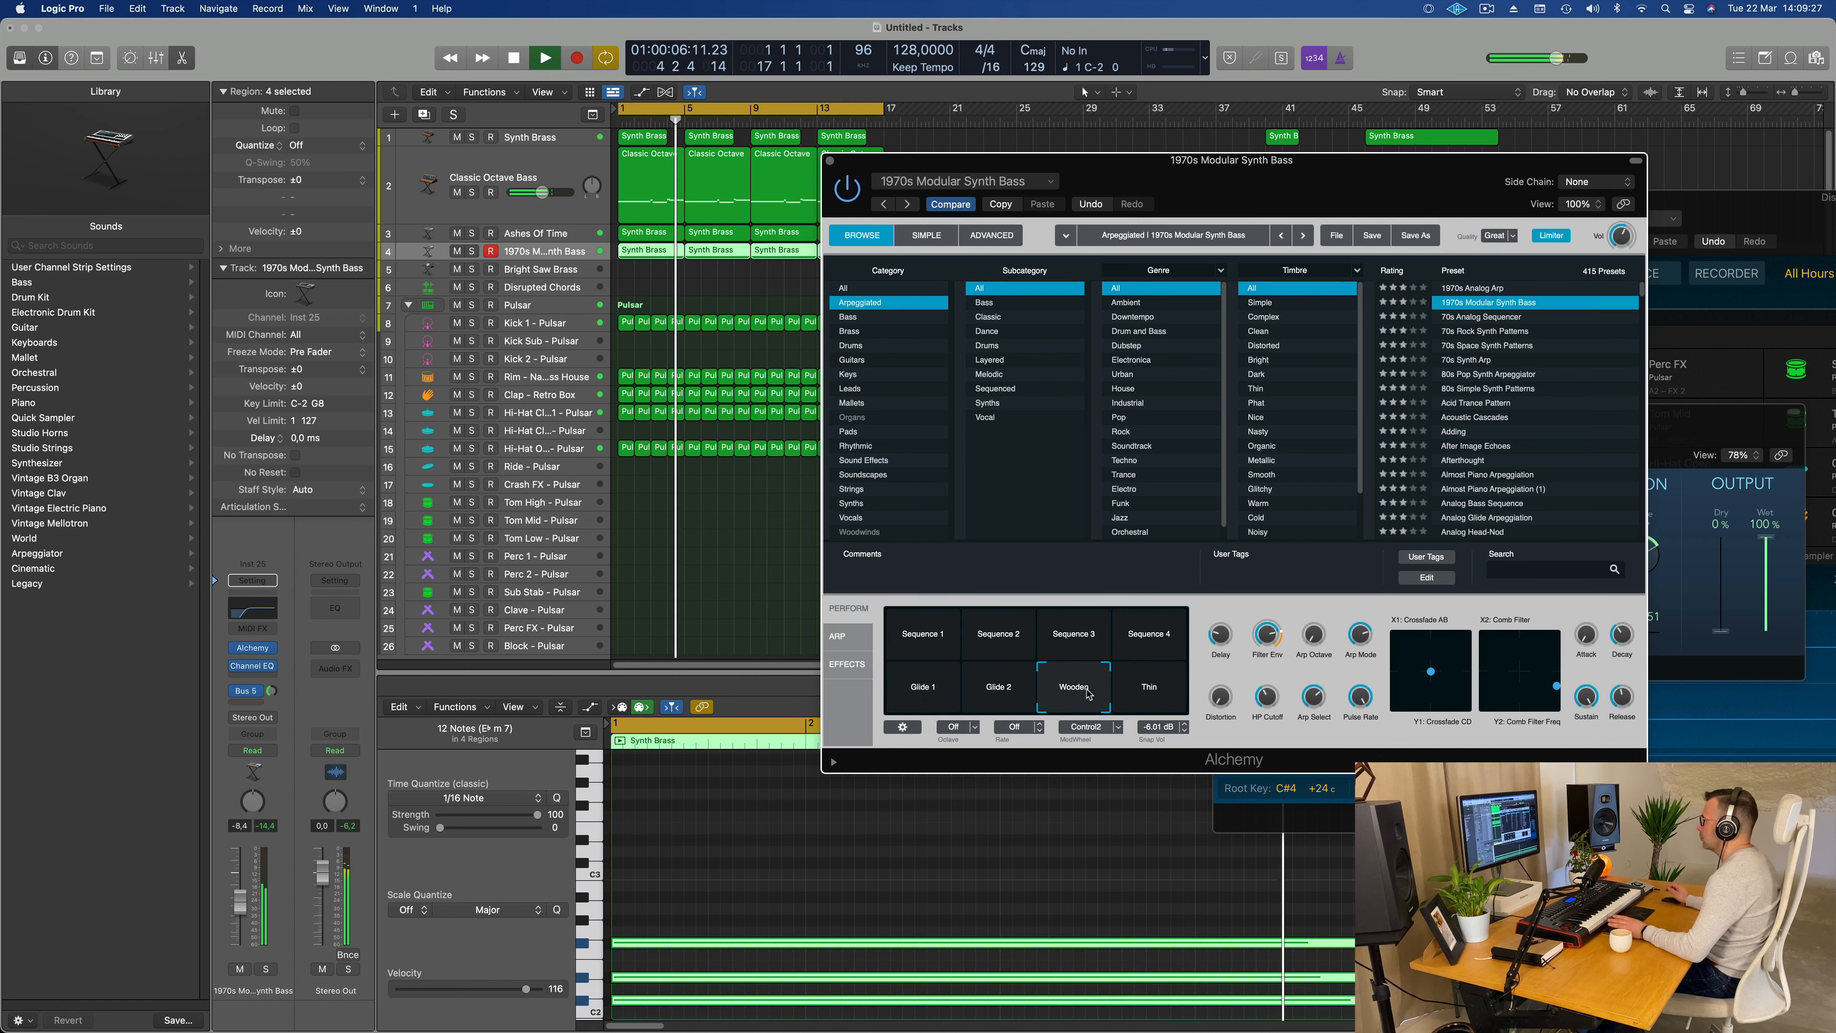
pyautogui.press('space')
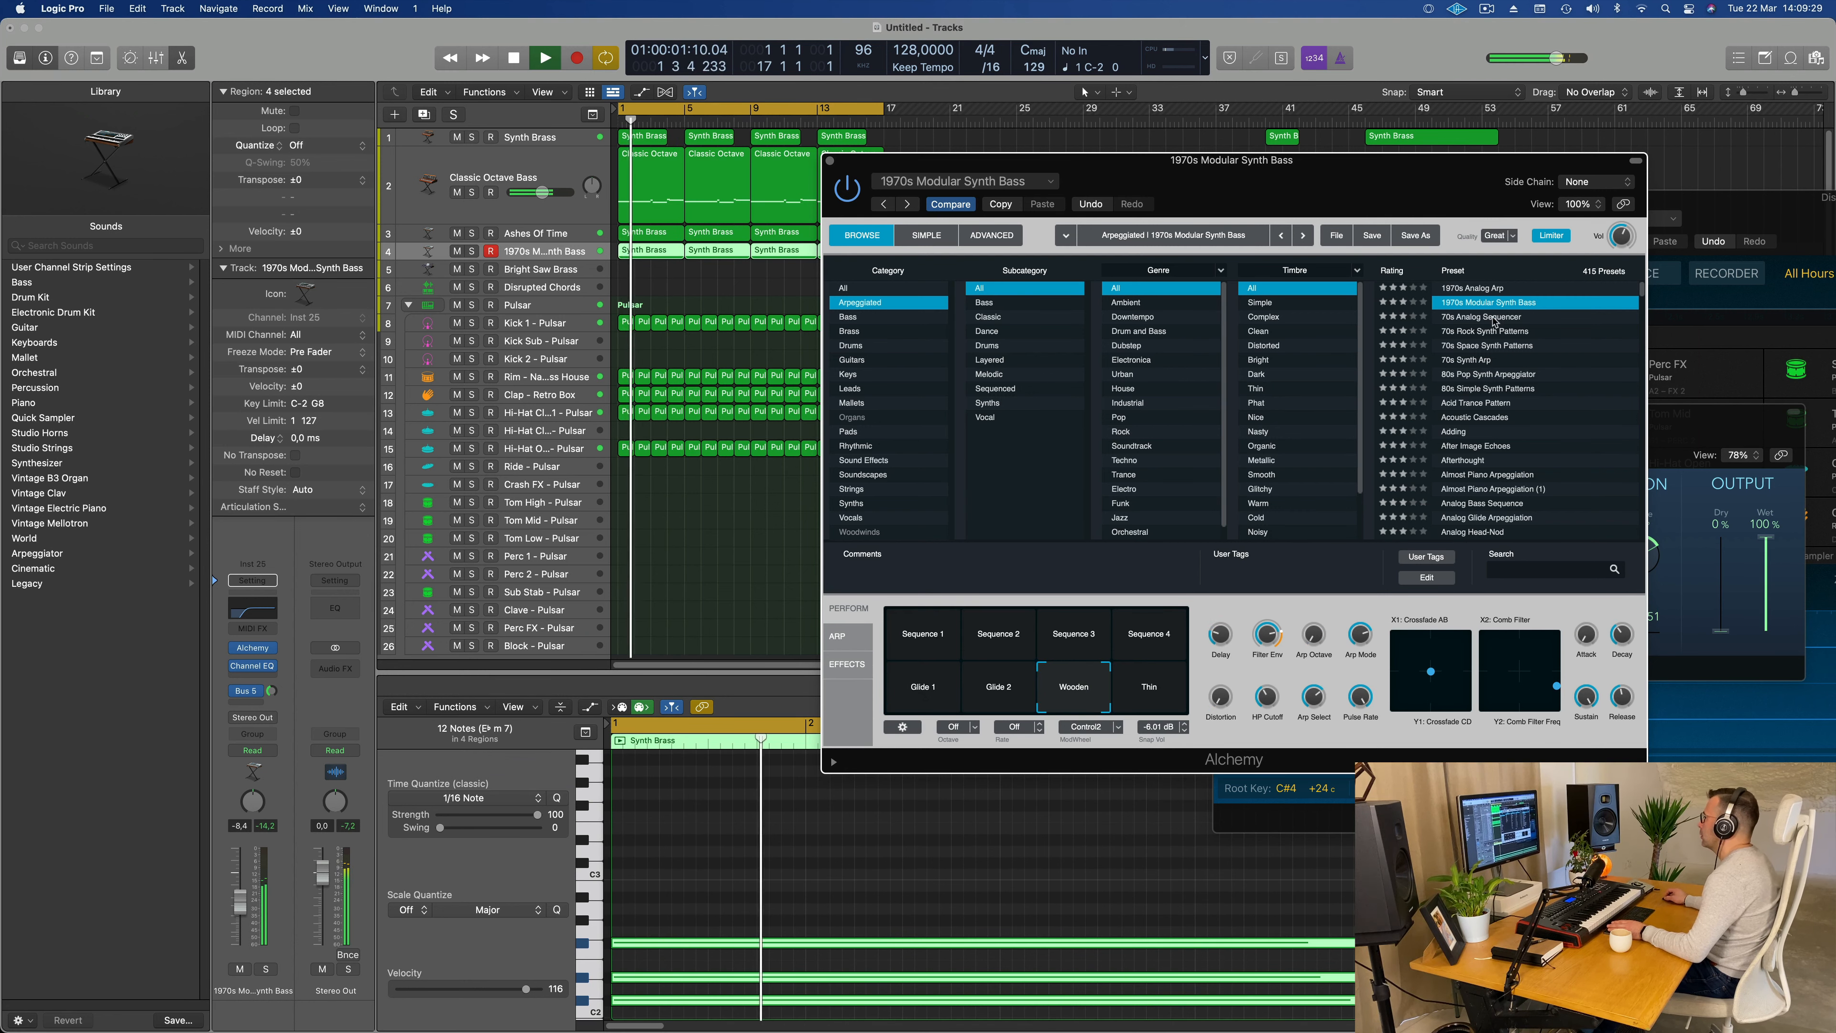
# Step: Load Alchemy's 70s Rock Synth Patterns preset after trying 70s Analog Sequencer, and lower the track's volume to -12.4 dB
pyautogui.click(1493, 318)
pyautogui.press('space')
pyautogui.moveTo(1389, 179); pyautogui.dragTo(1282, 181)
pyautogui.press('space')
pyautogui.click(1266, 333)
pyautogui.press('space')
pyautogui.press('space')
pyautogui.press('space')
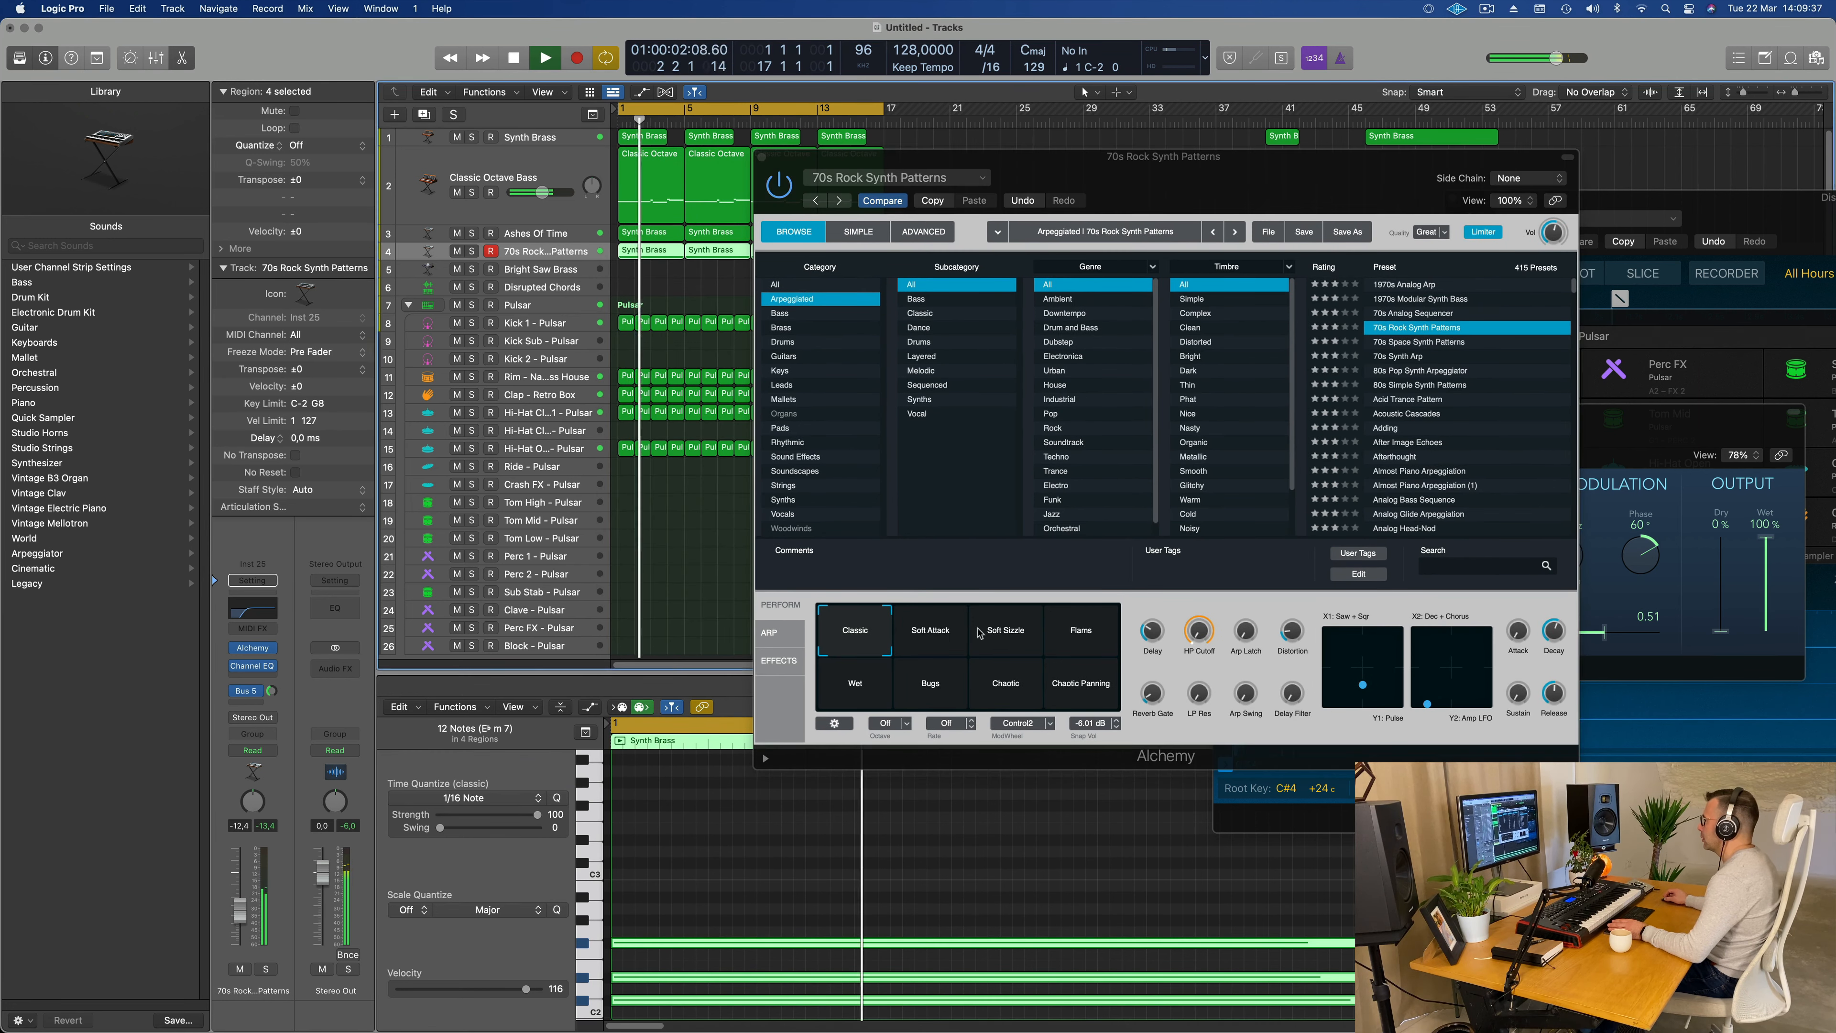
# Step: Lower the preset's Delay and audition the Soft Attack, Soft Sizzle, Flams, Wet, Bugs, Chaotic and Chaotic Panning snapshots
pyautogui.moveTo(1137, 629); pyautogui.dragTo(1147, 671)
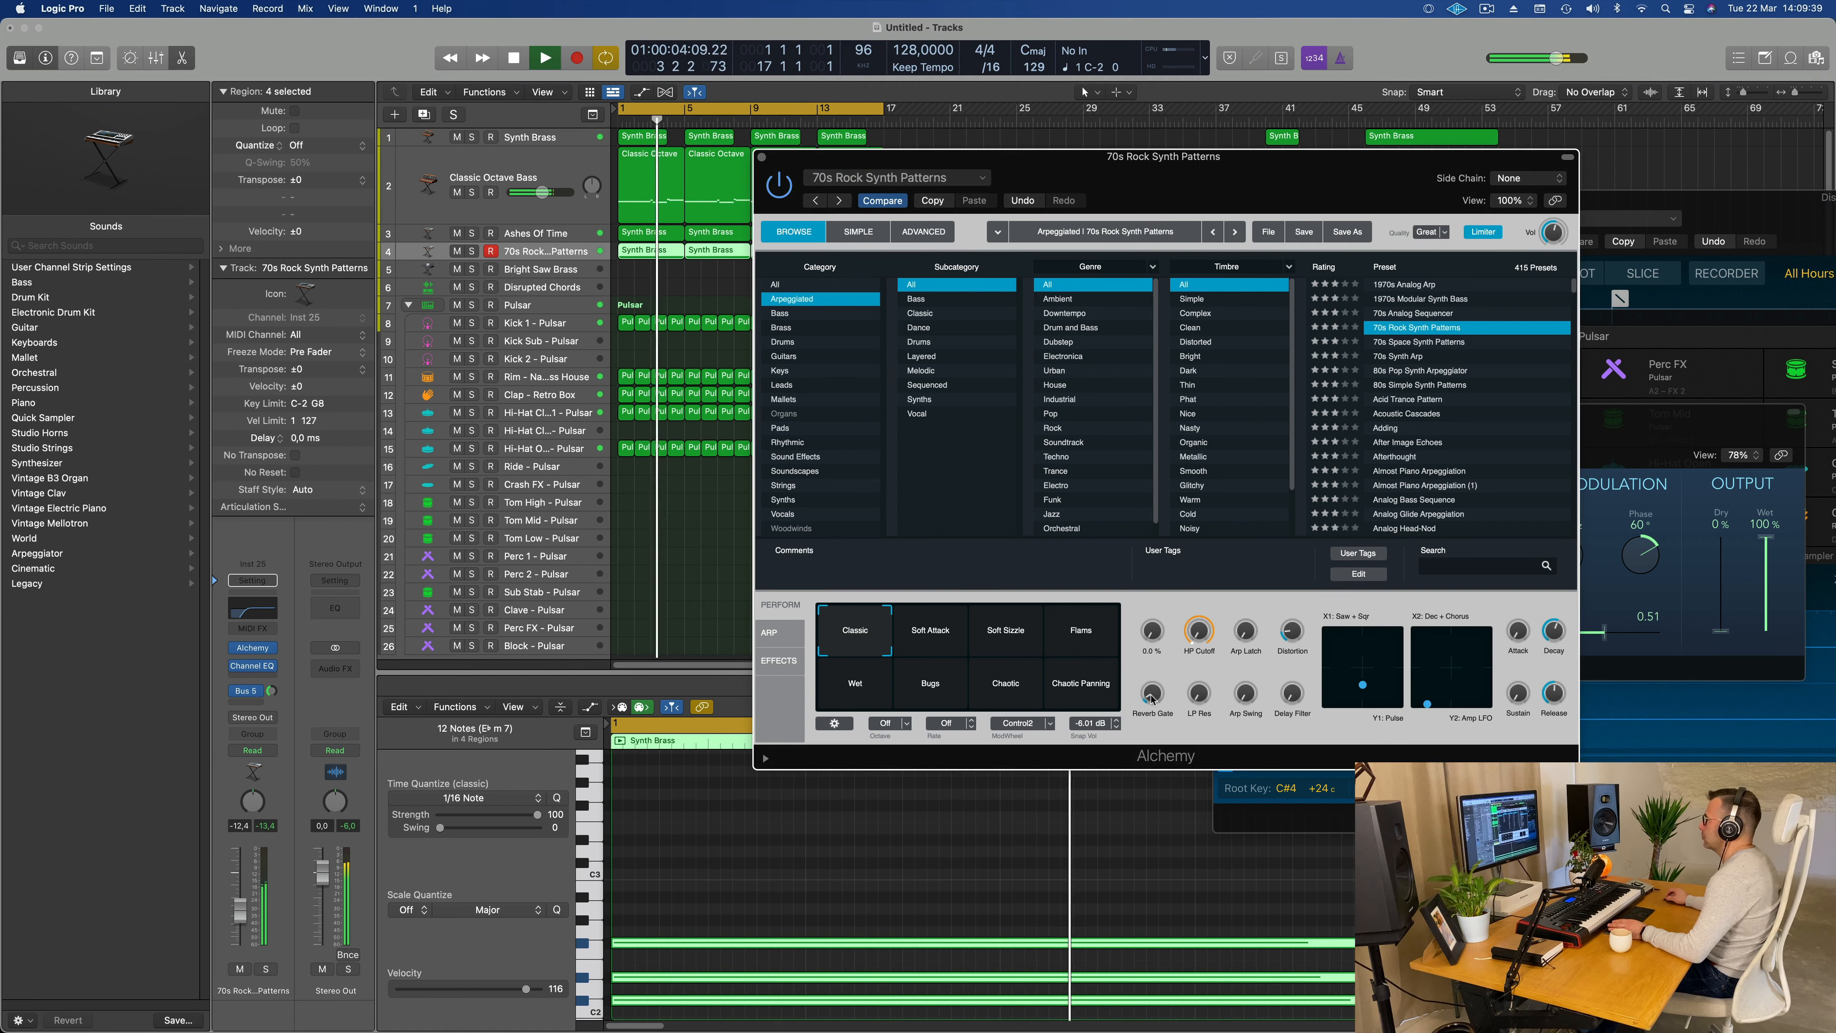
pyautogui.click(930, 635)
pyautogui.click(1016, 640)
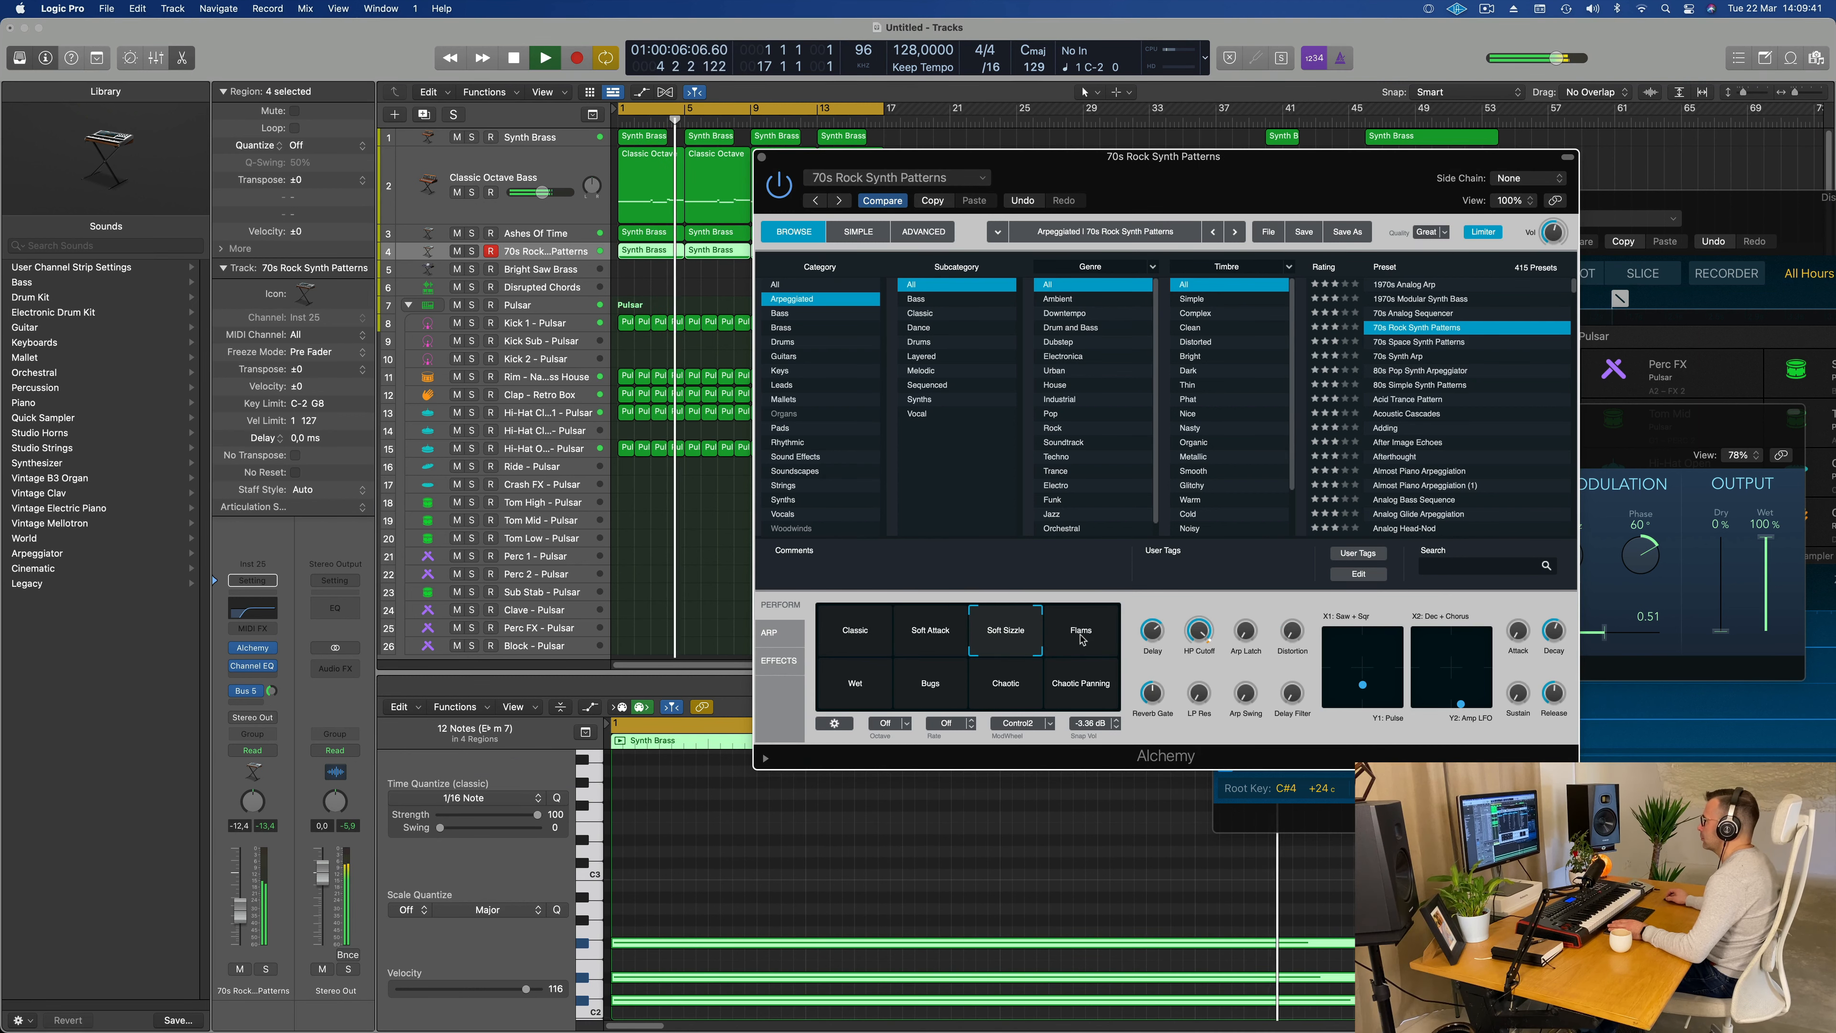
pyautogui.click(1082, 639)
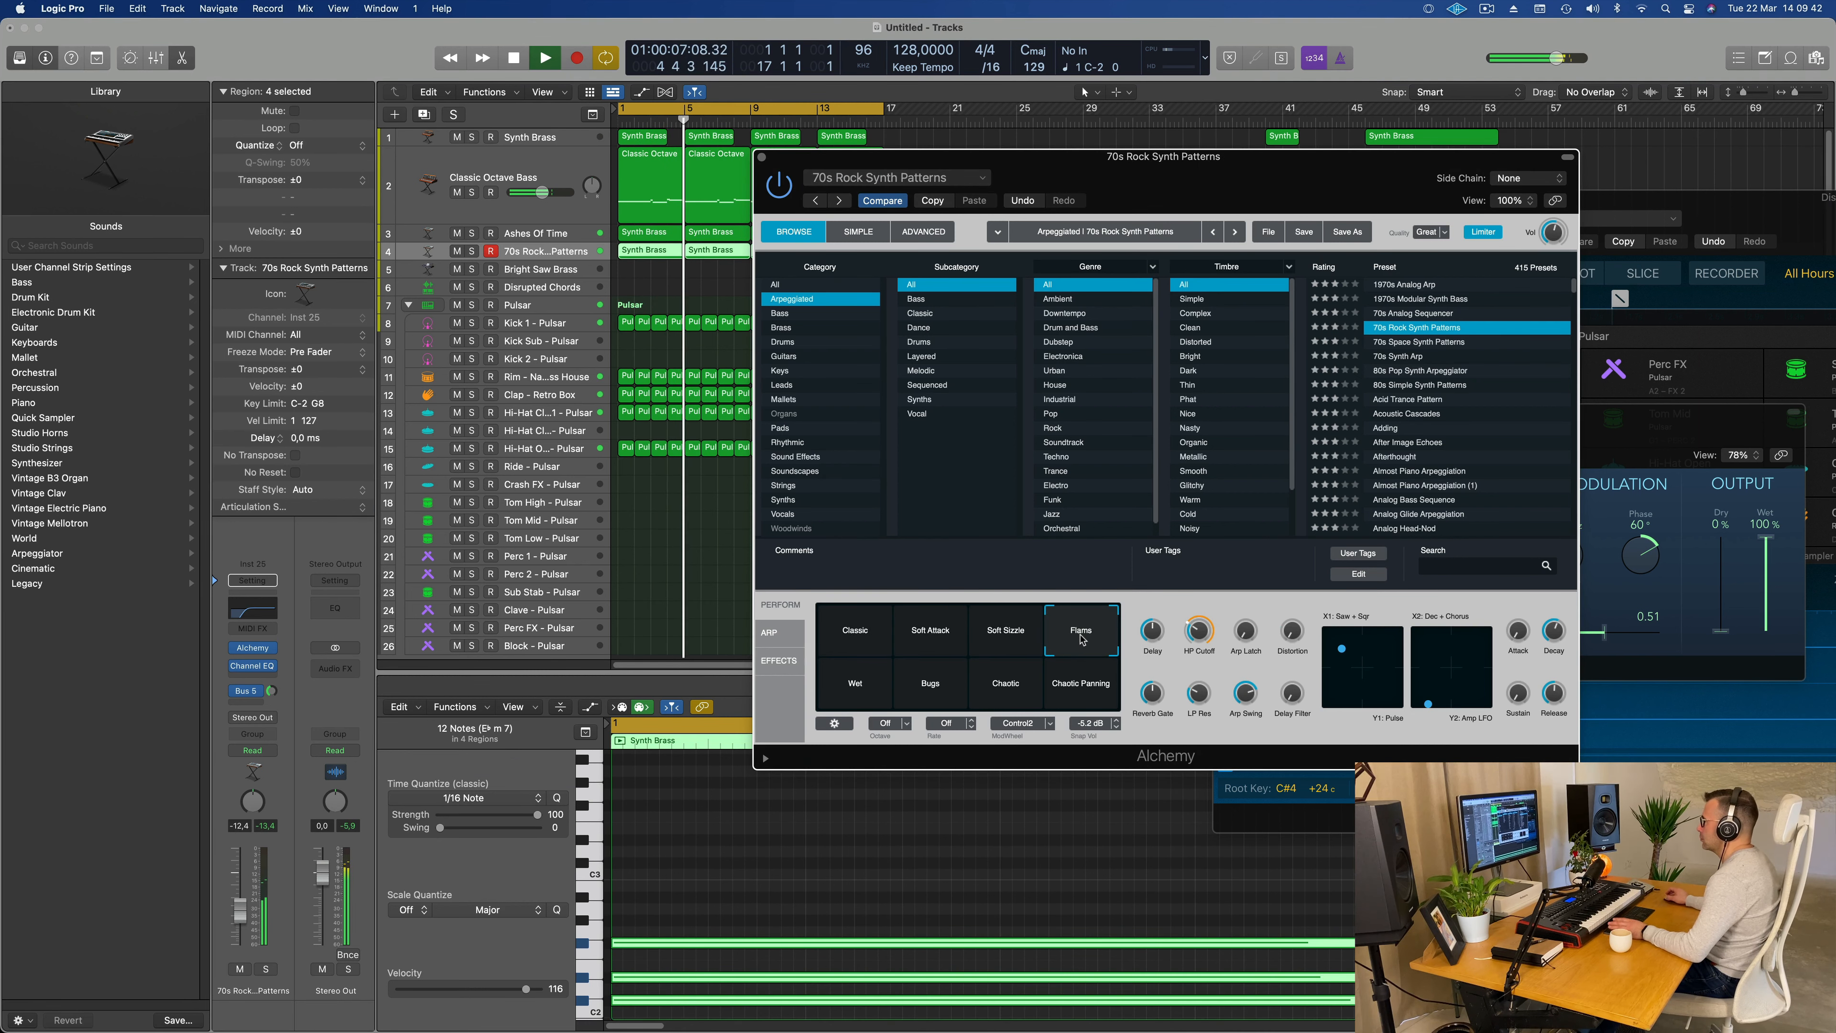
pyautogui.click(854, 698)
pyautogui.click(943, 699)
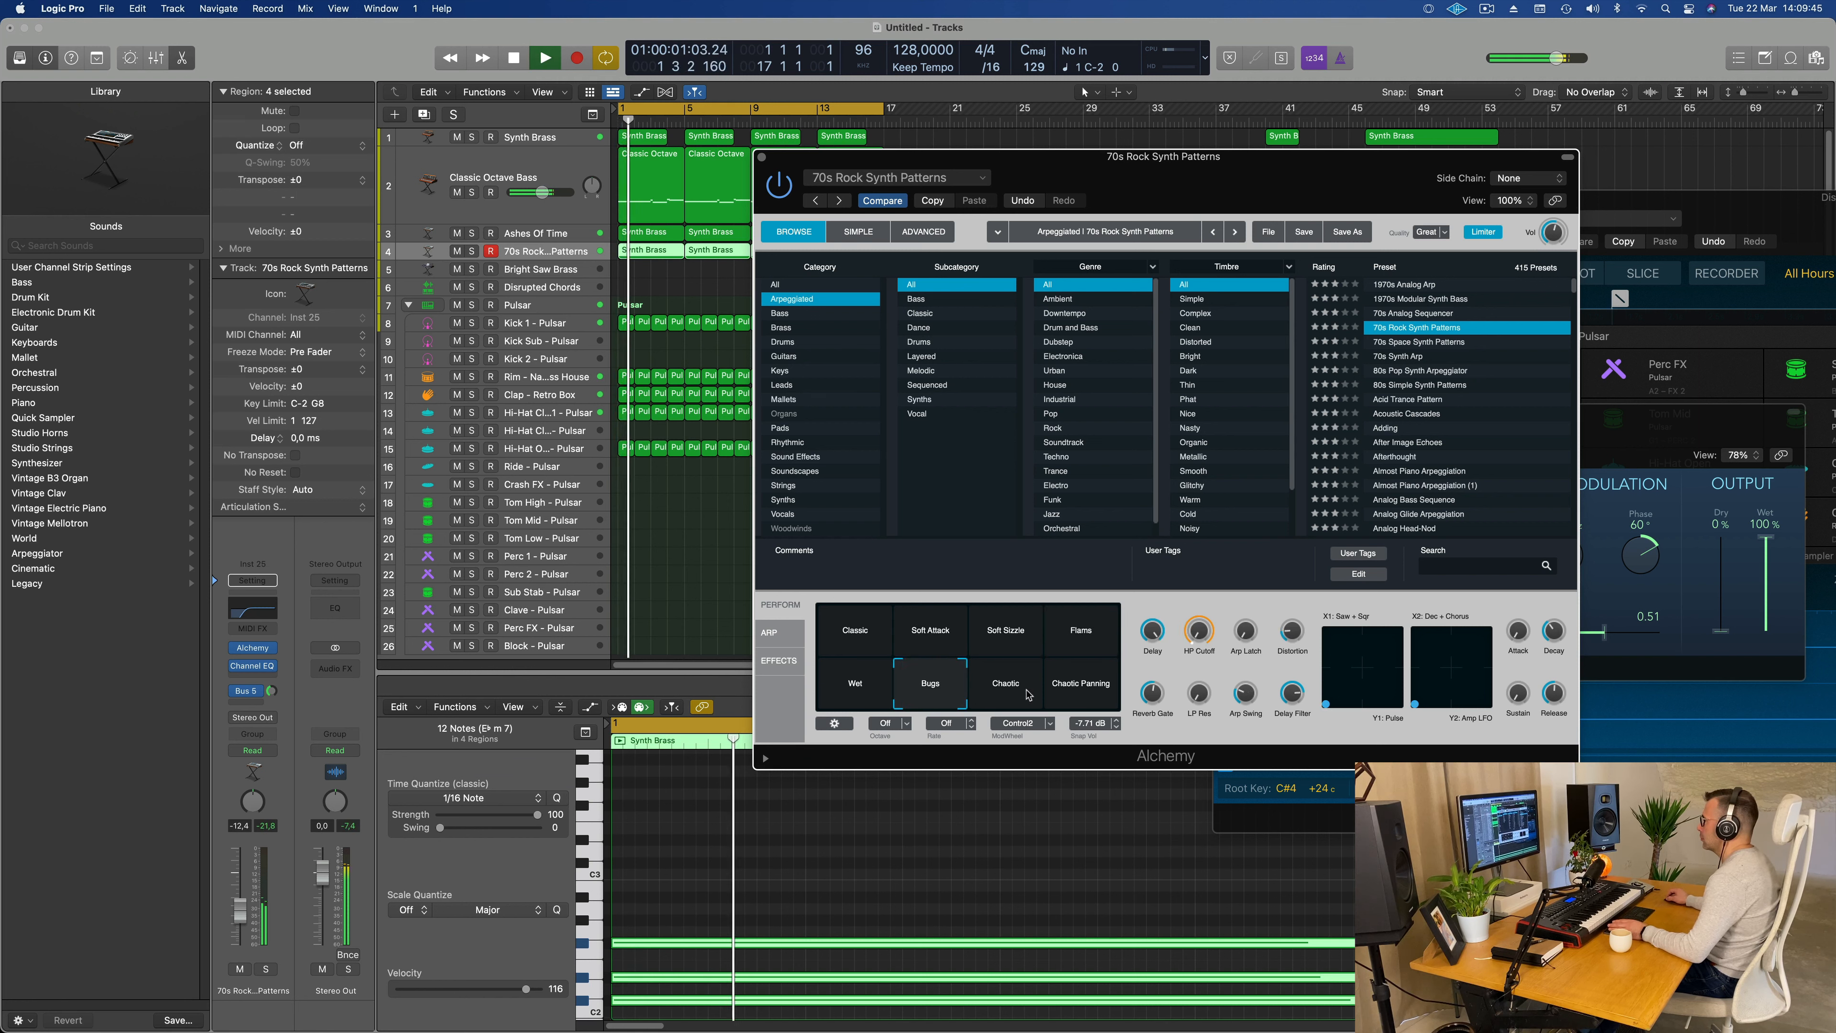
pyautogui.click(1028, 694)
pyautogui.click(1081, 687)
pyautogui.click(1006, 636)
pyautogui.click(939, 637)
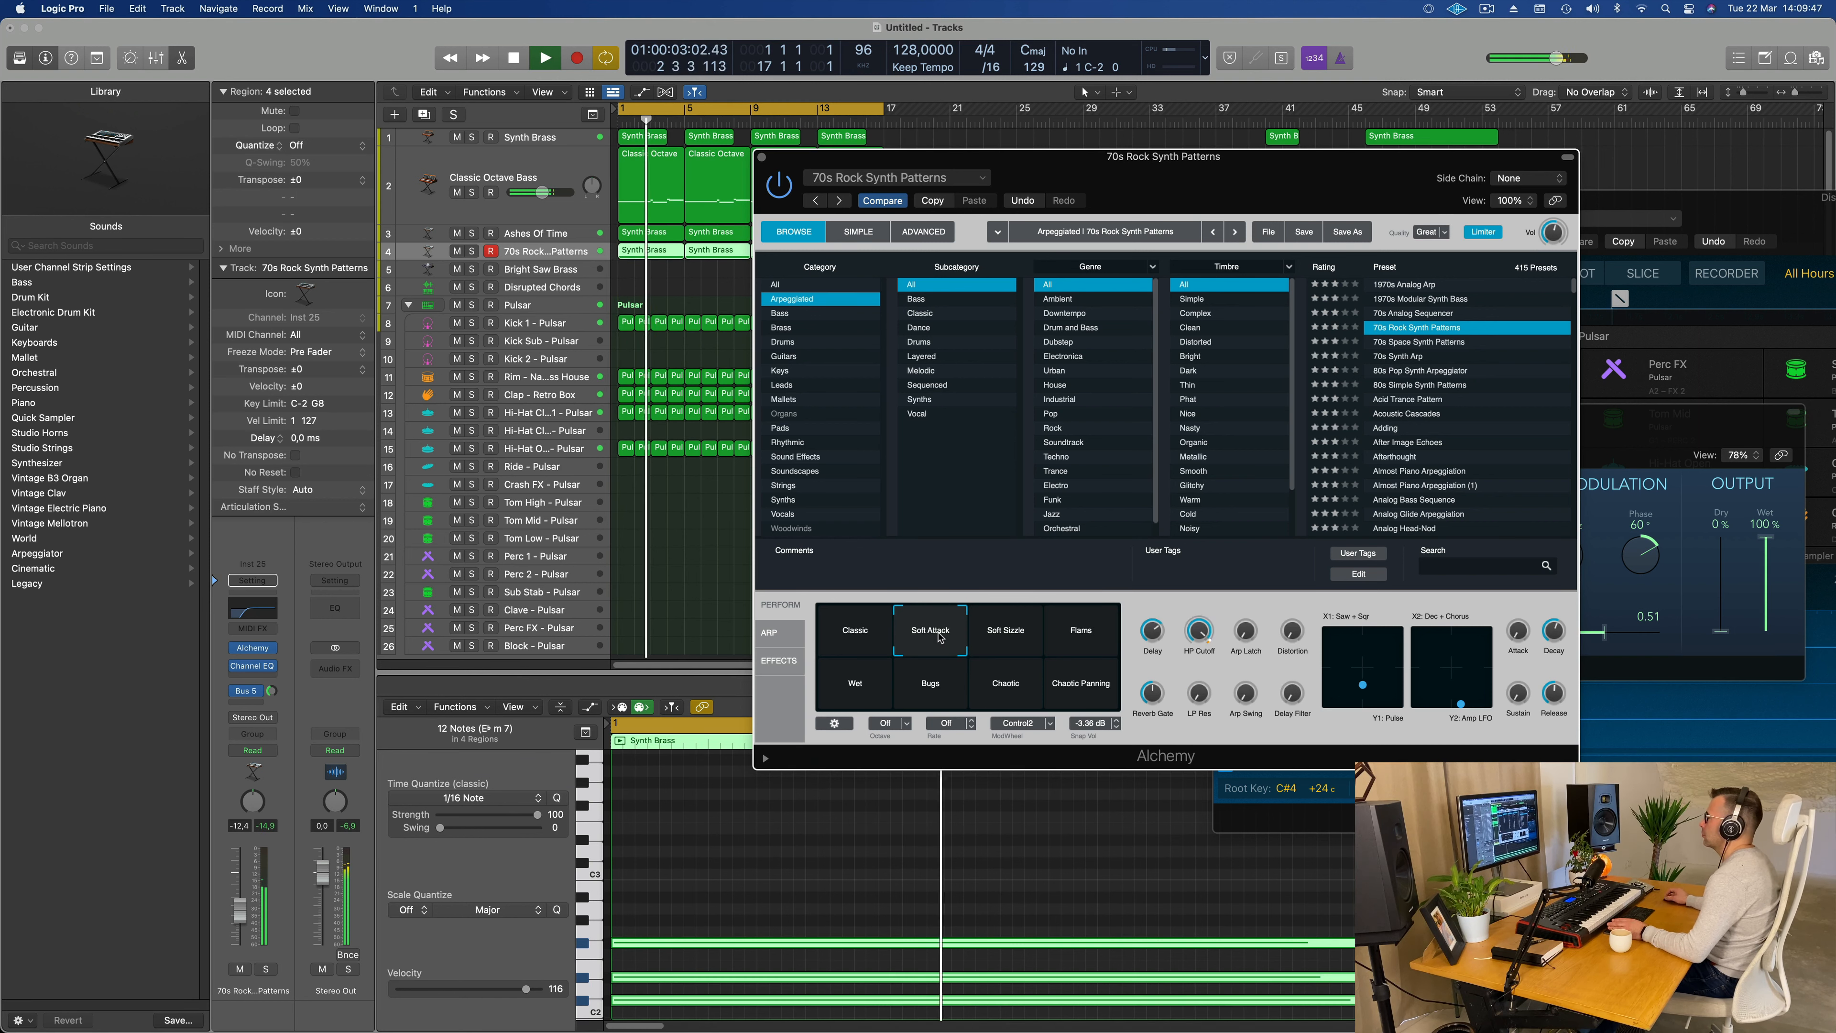
# Step: Select the Classic snapshot of 70s Rock Synth Patterns and open Alchemy's arpeggiator settings
pyautogui.press('space')
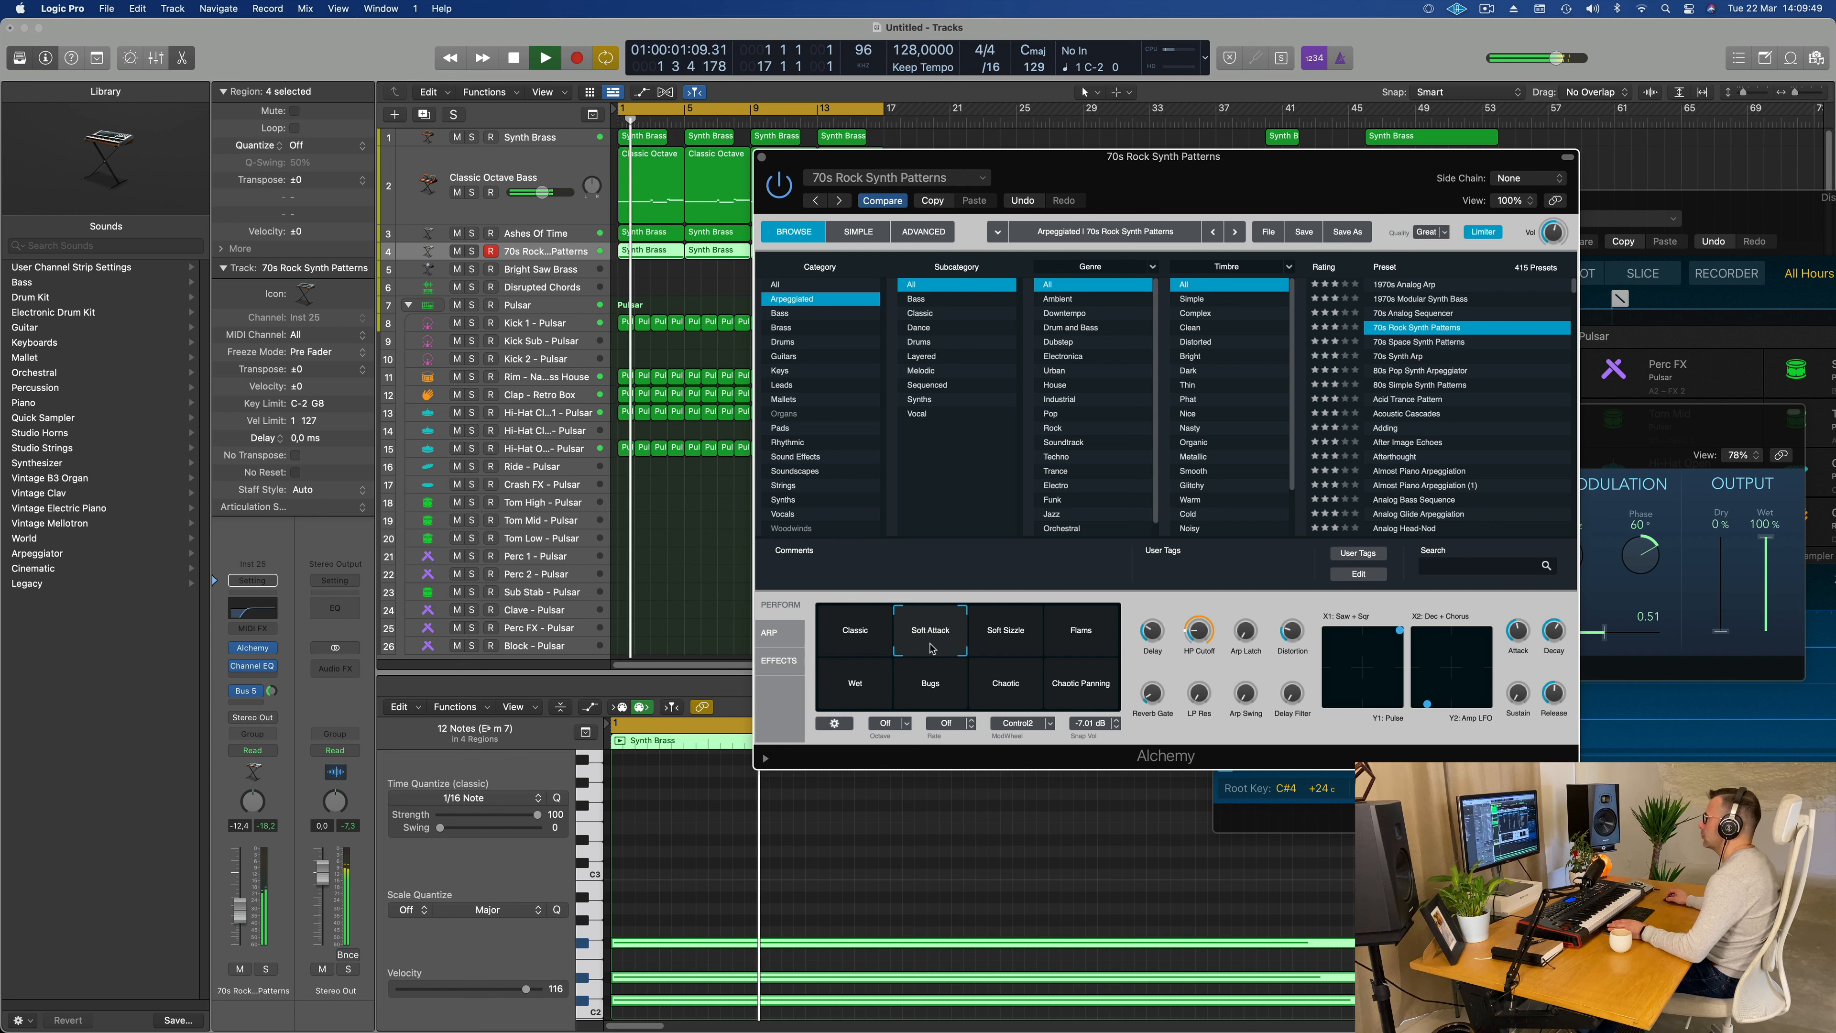
pyautogui.click(870, 631)
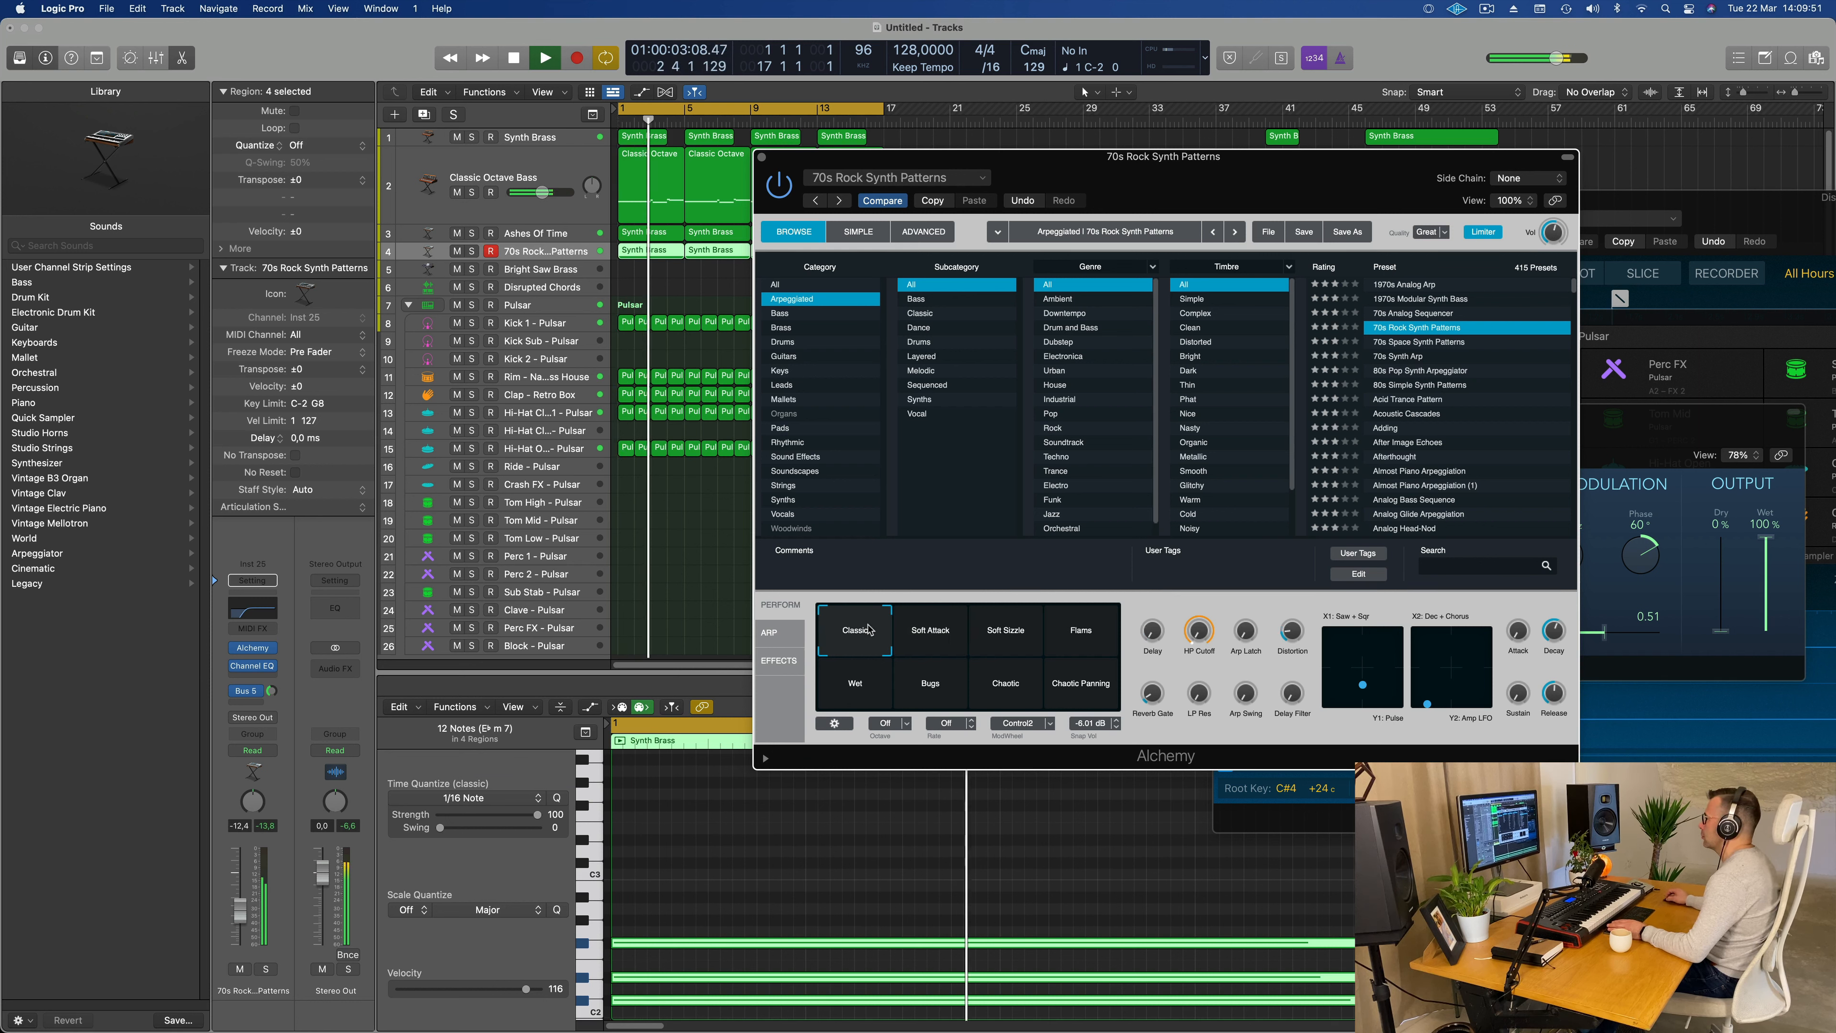
pyautogui.click(772, 639)
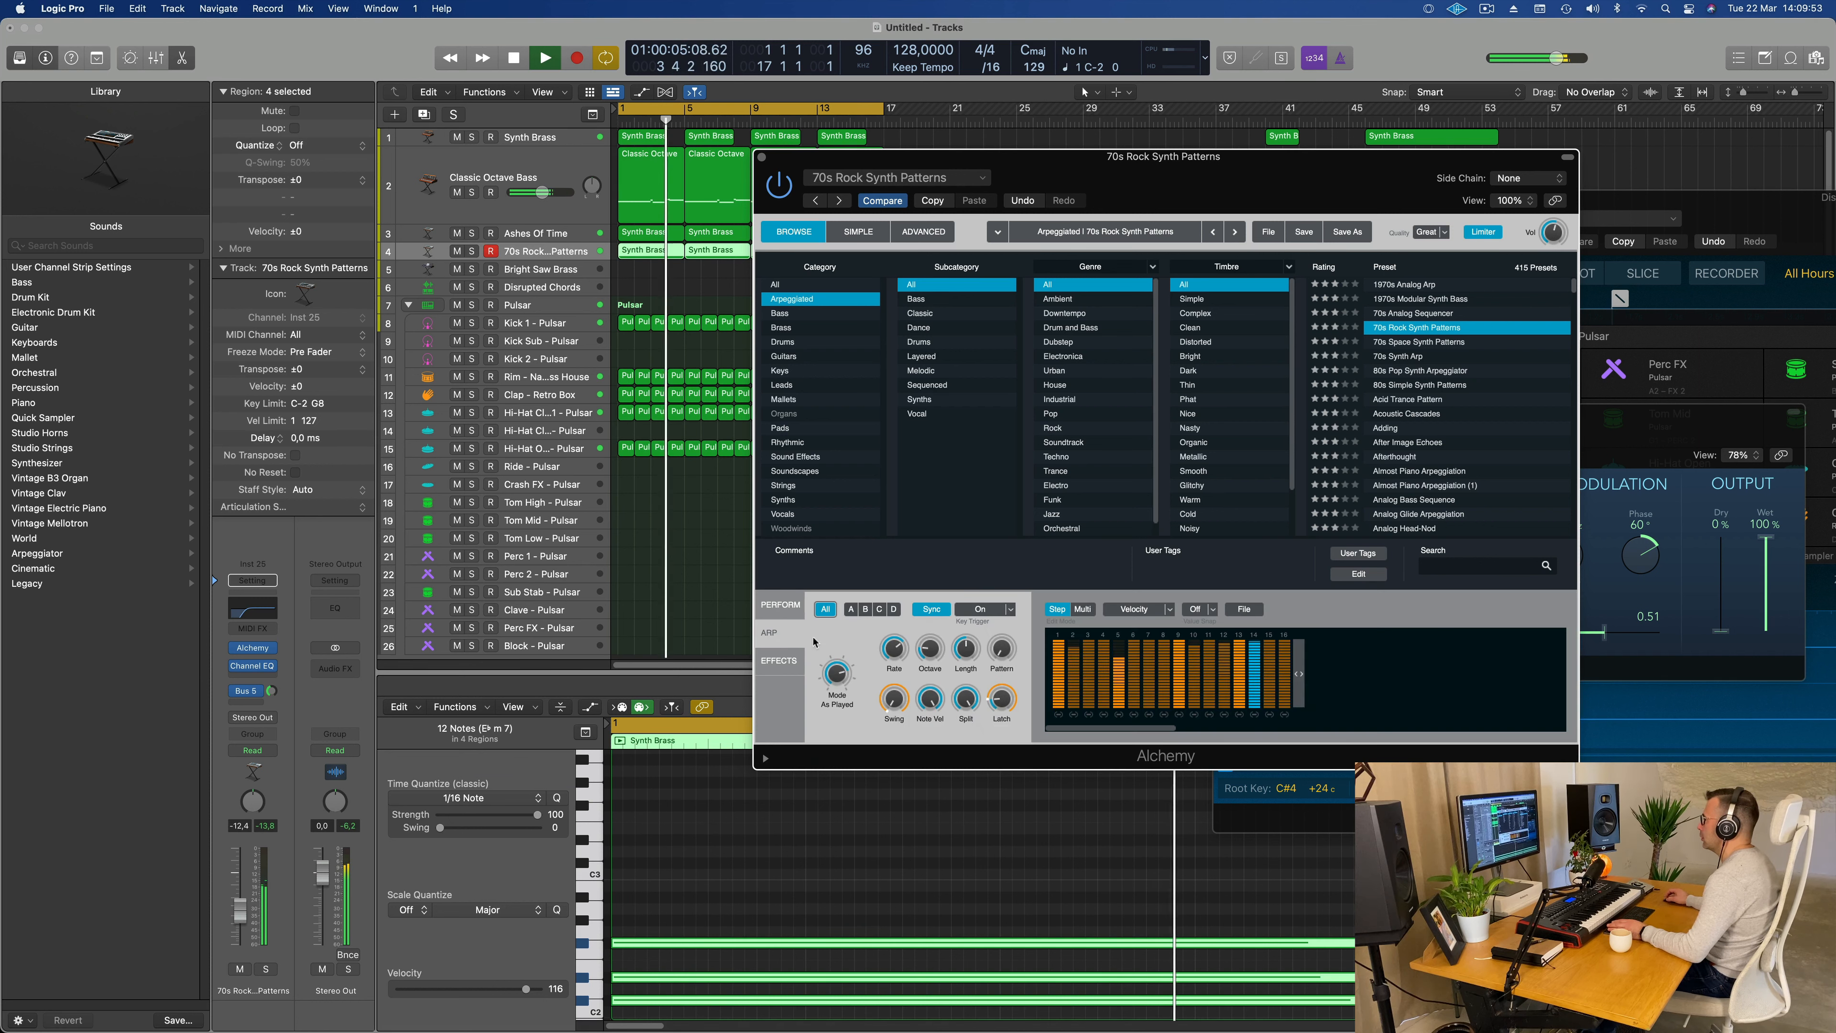
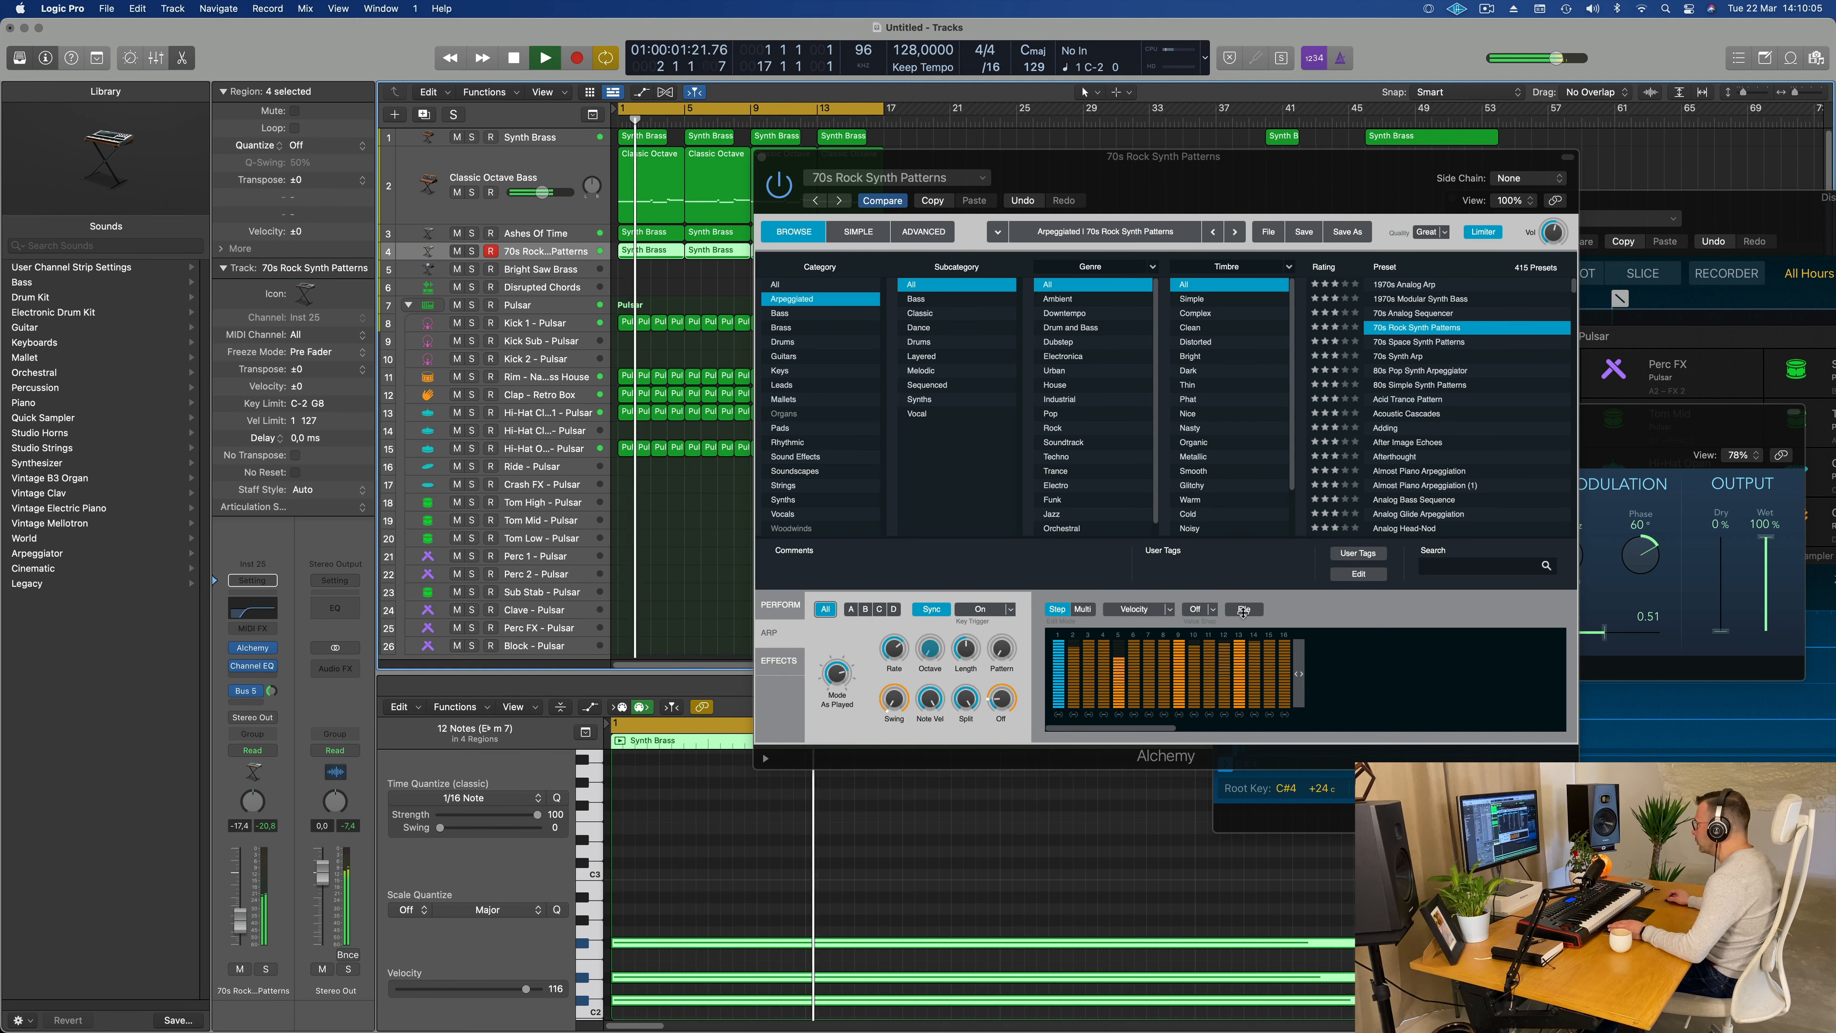
# Step: Examine the arpeggiator's snap values, Multi mode and pattern preset list, and return to Step mode
pyautogui.click(1214, 610)
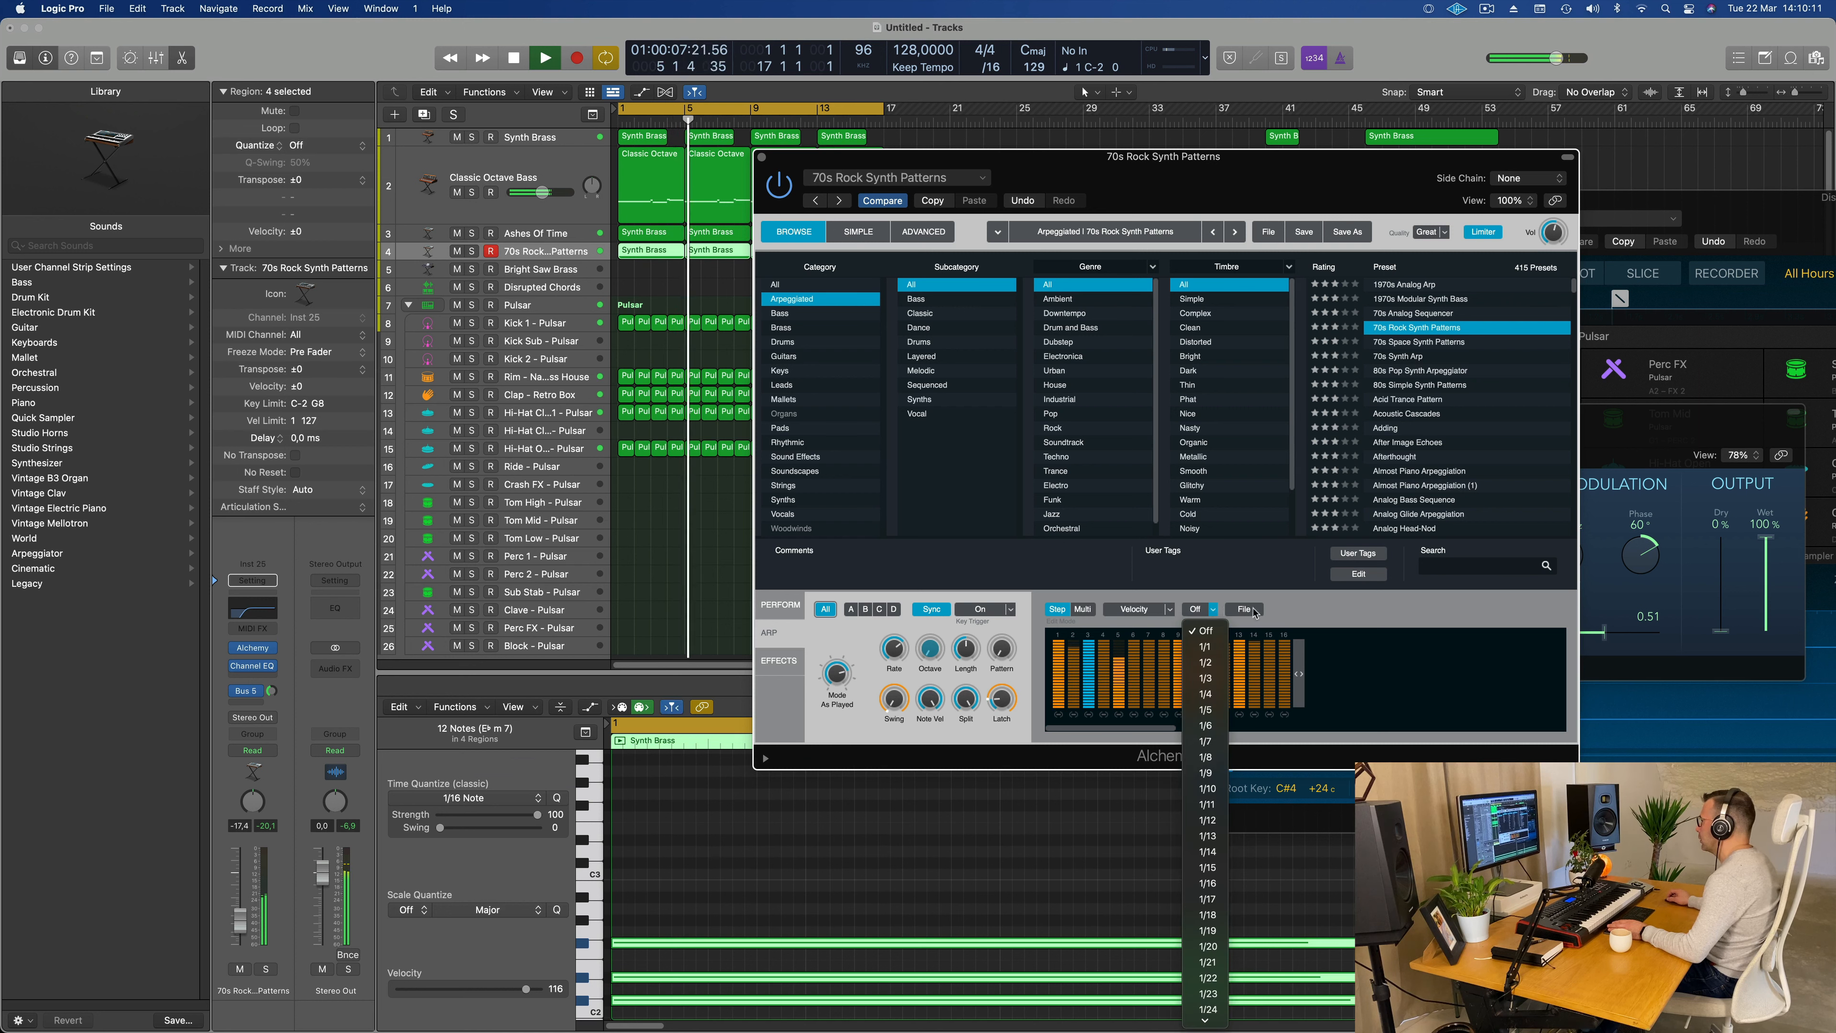
pyautogui.click(1083, 615)
pyautogui.click(1083, 610)
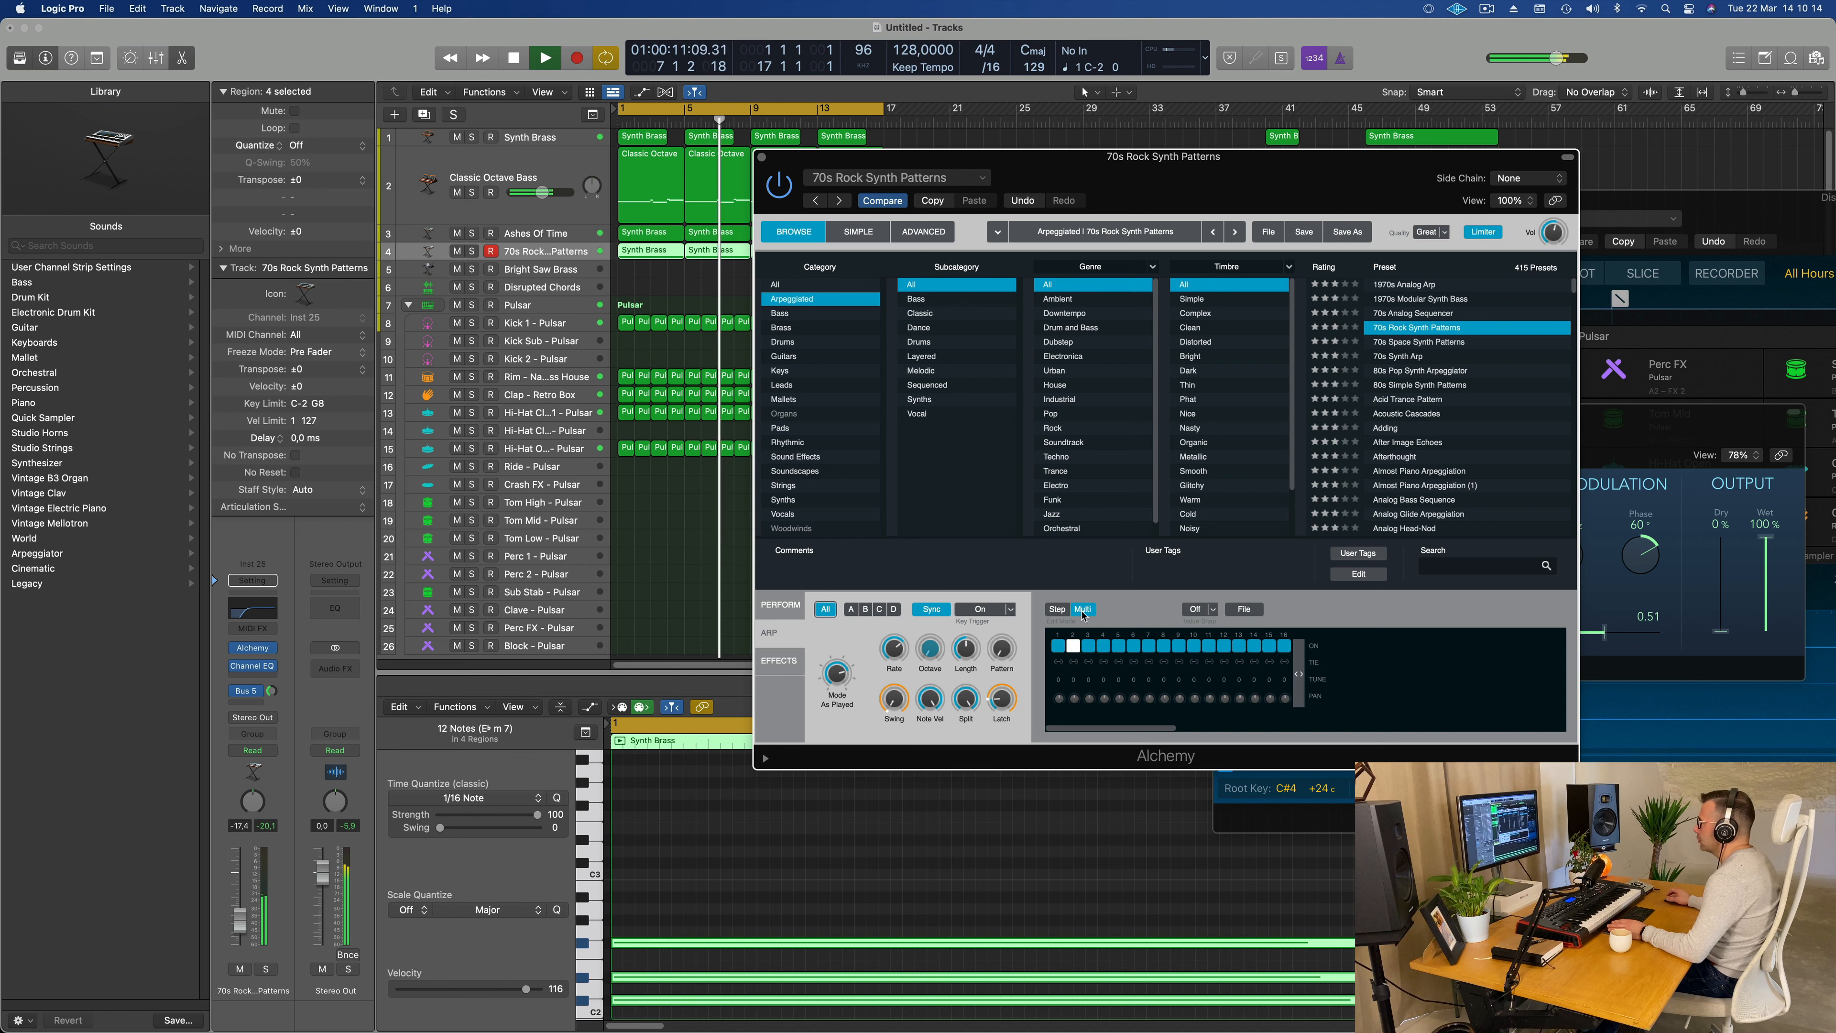
pyautogui.click(1213, 610)
pyautogui.click(1243, 610)
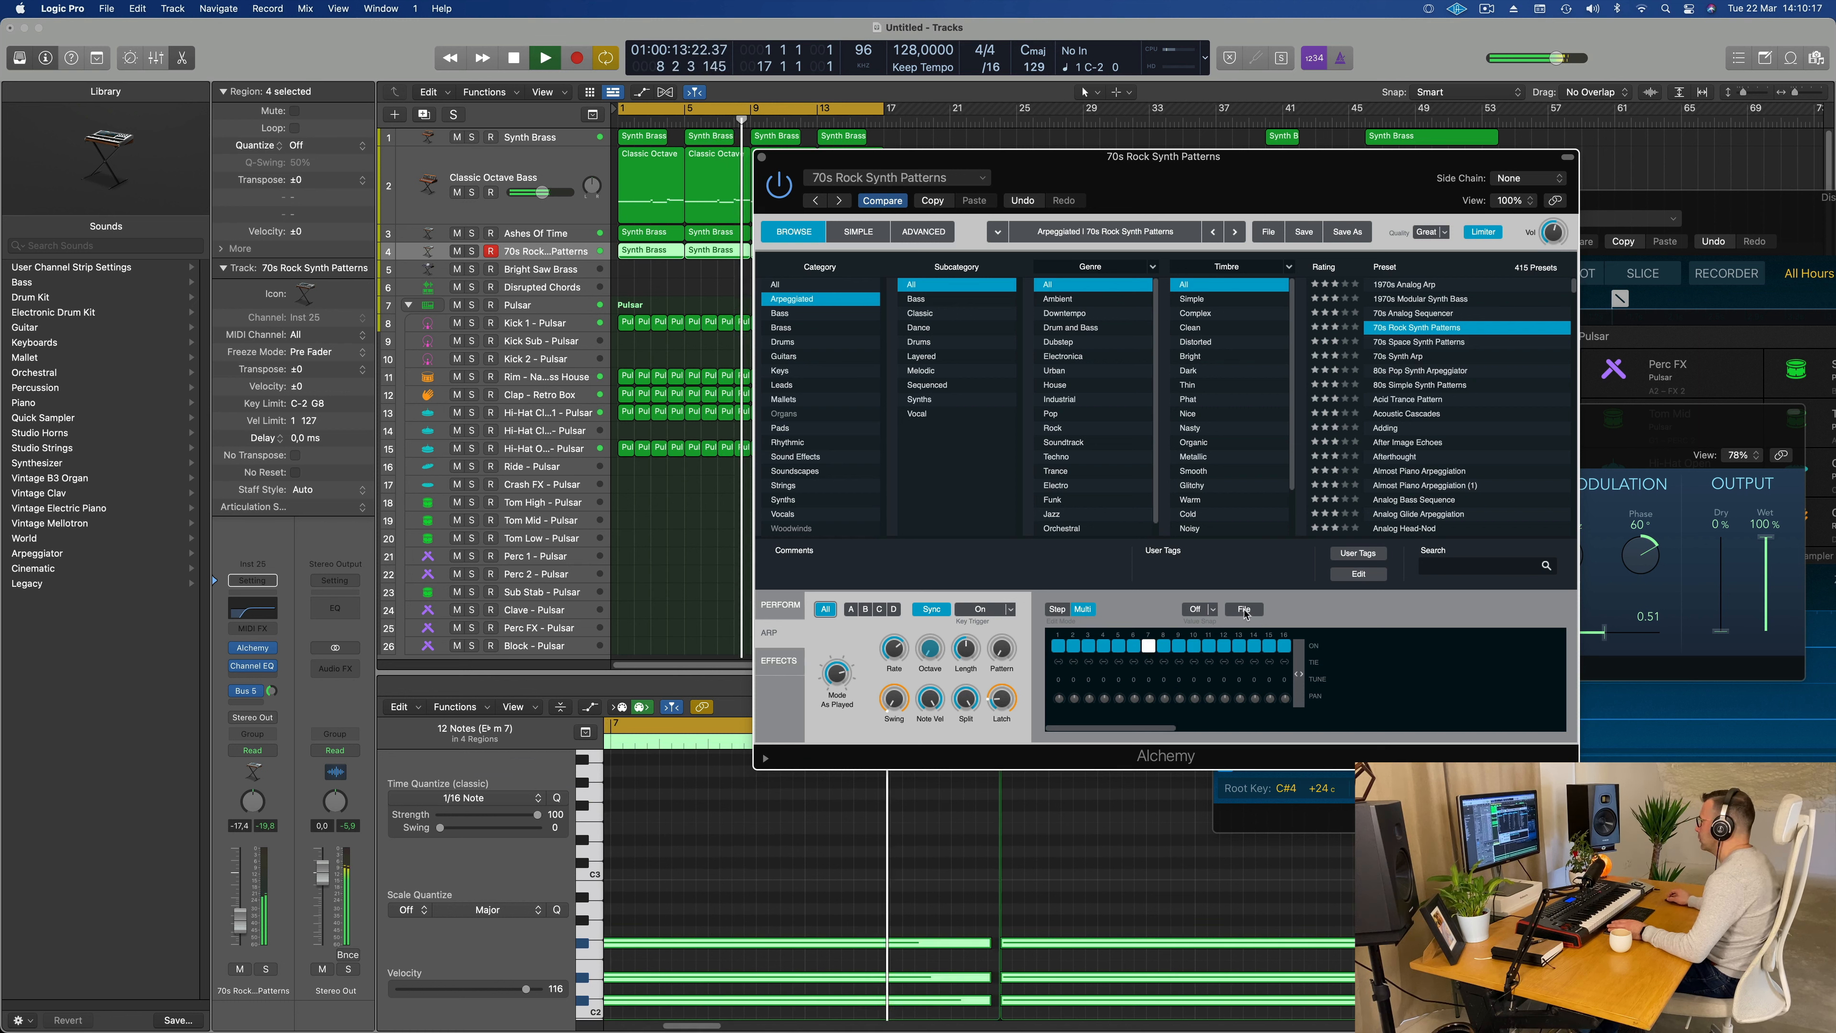
pyautogui.click(1246, 610)
pyautogui.moveTo(1272, 633)
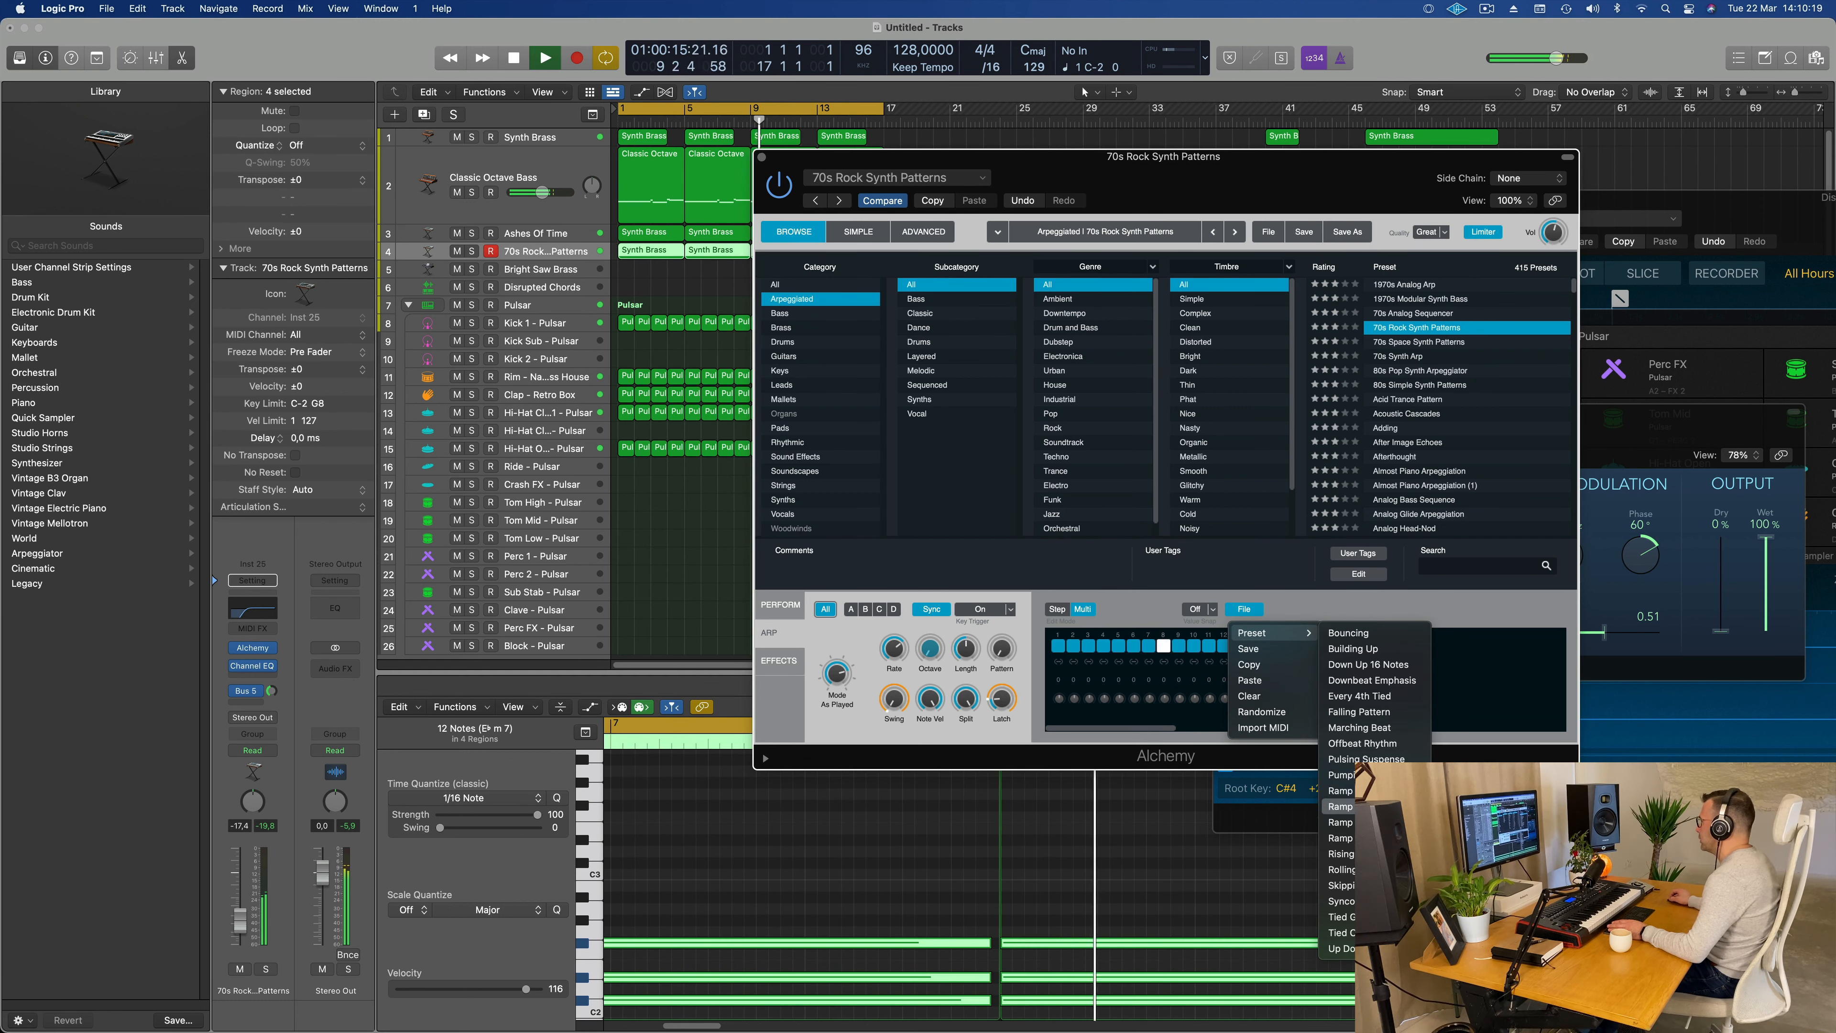
pyautogui.click(1355, 582)
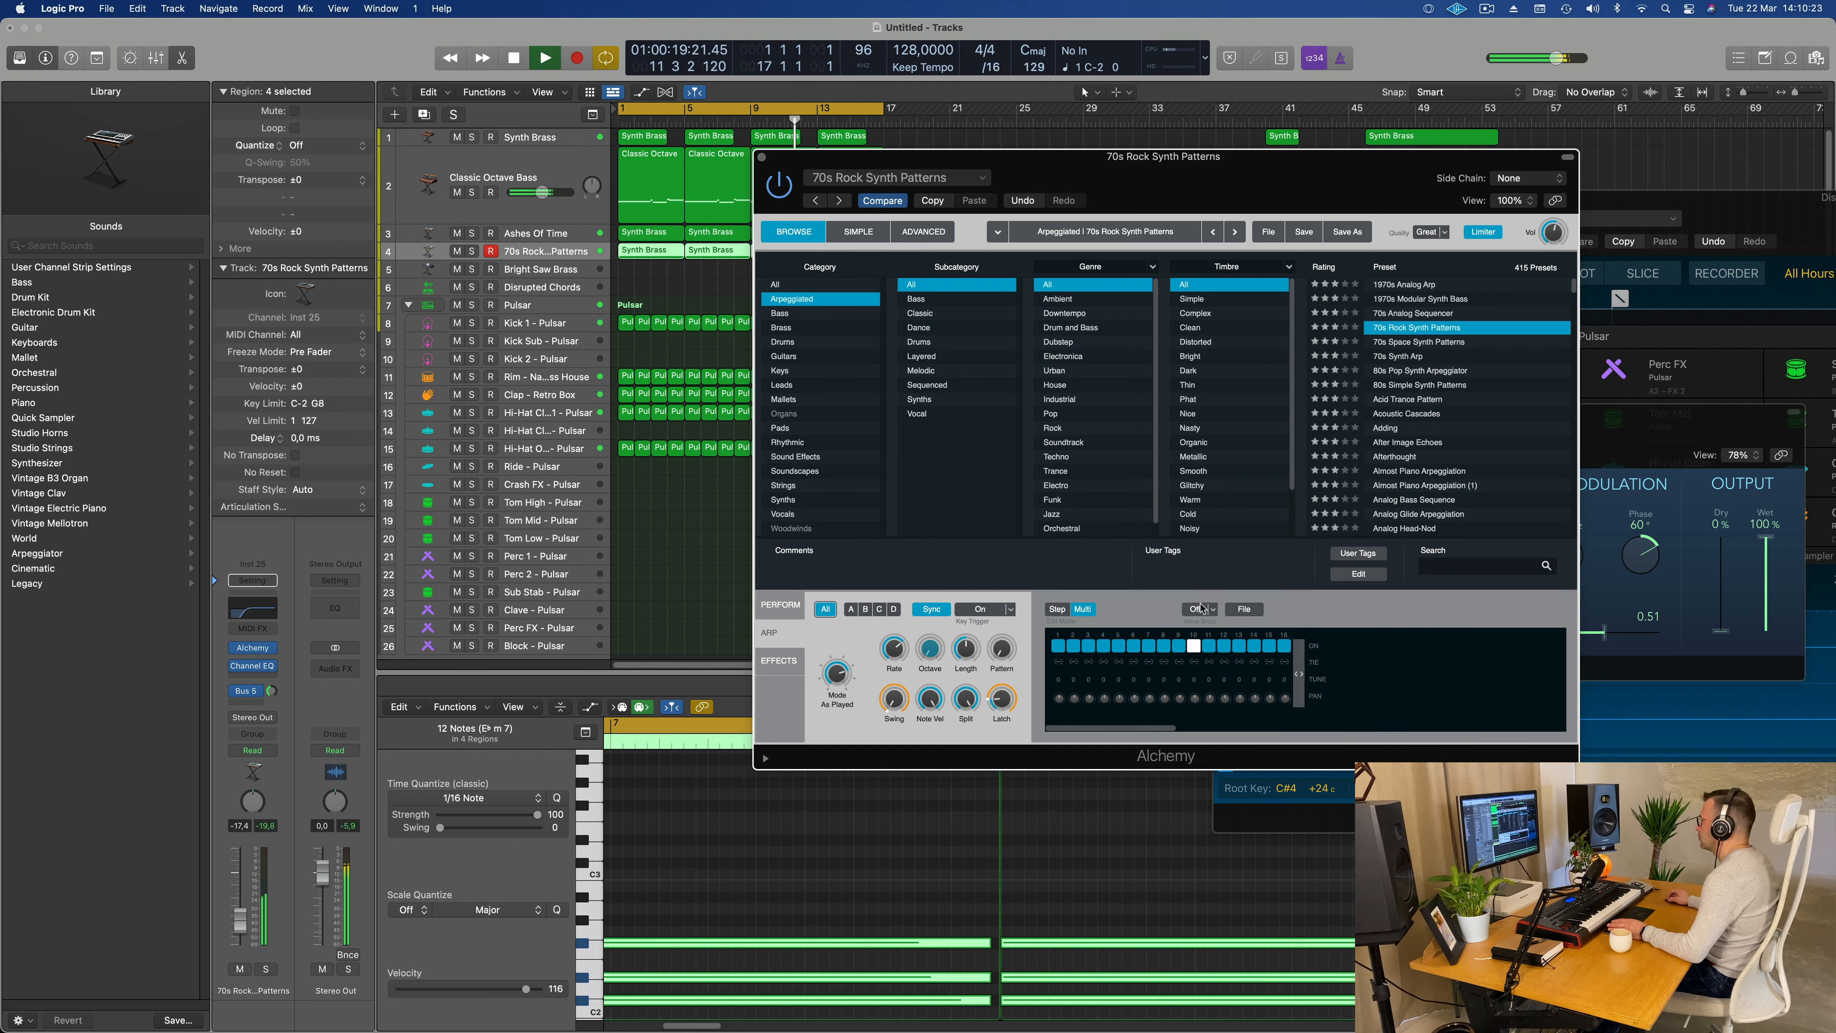
pyautogui.click(1057, 609)
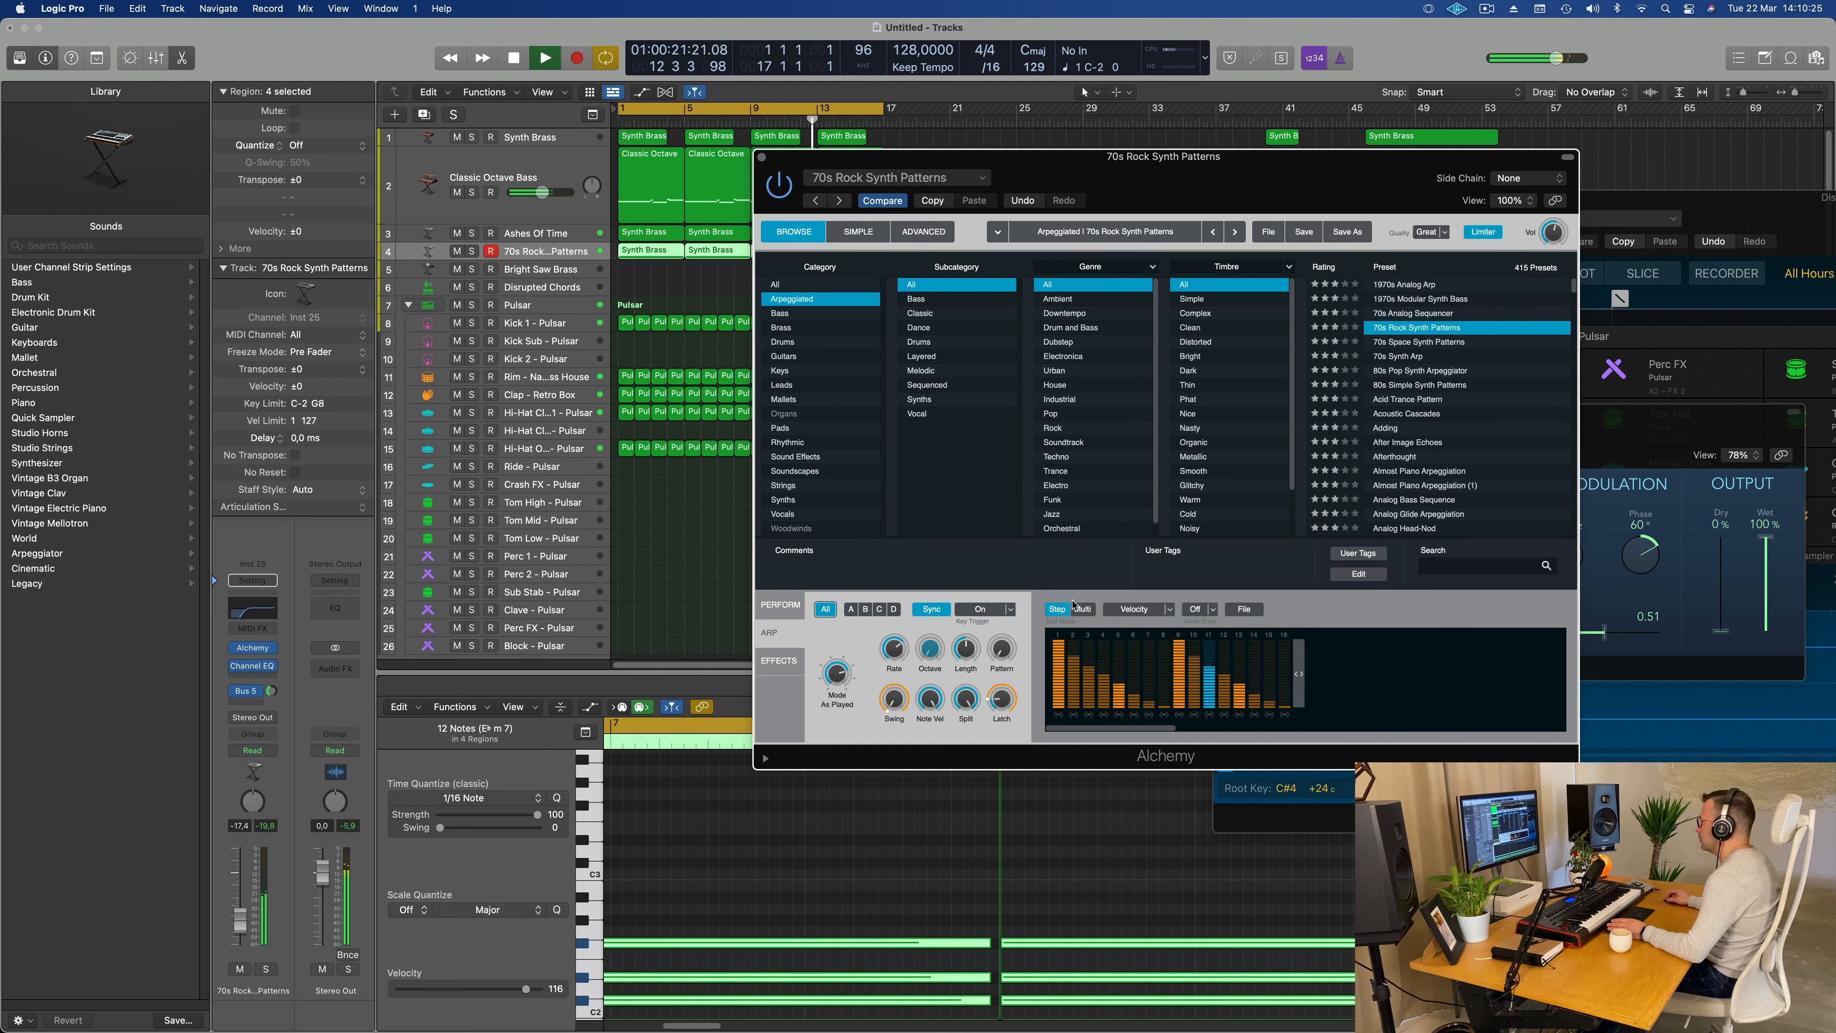
# Step: Audition different arpeggiator pattern presets in Step mode, ending with Downbeat Emphasis
pyautogui.click(1244, 610)
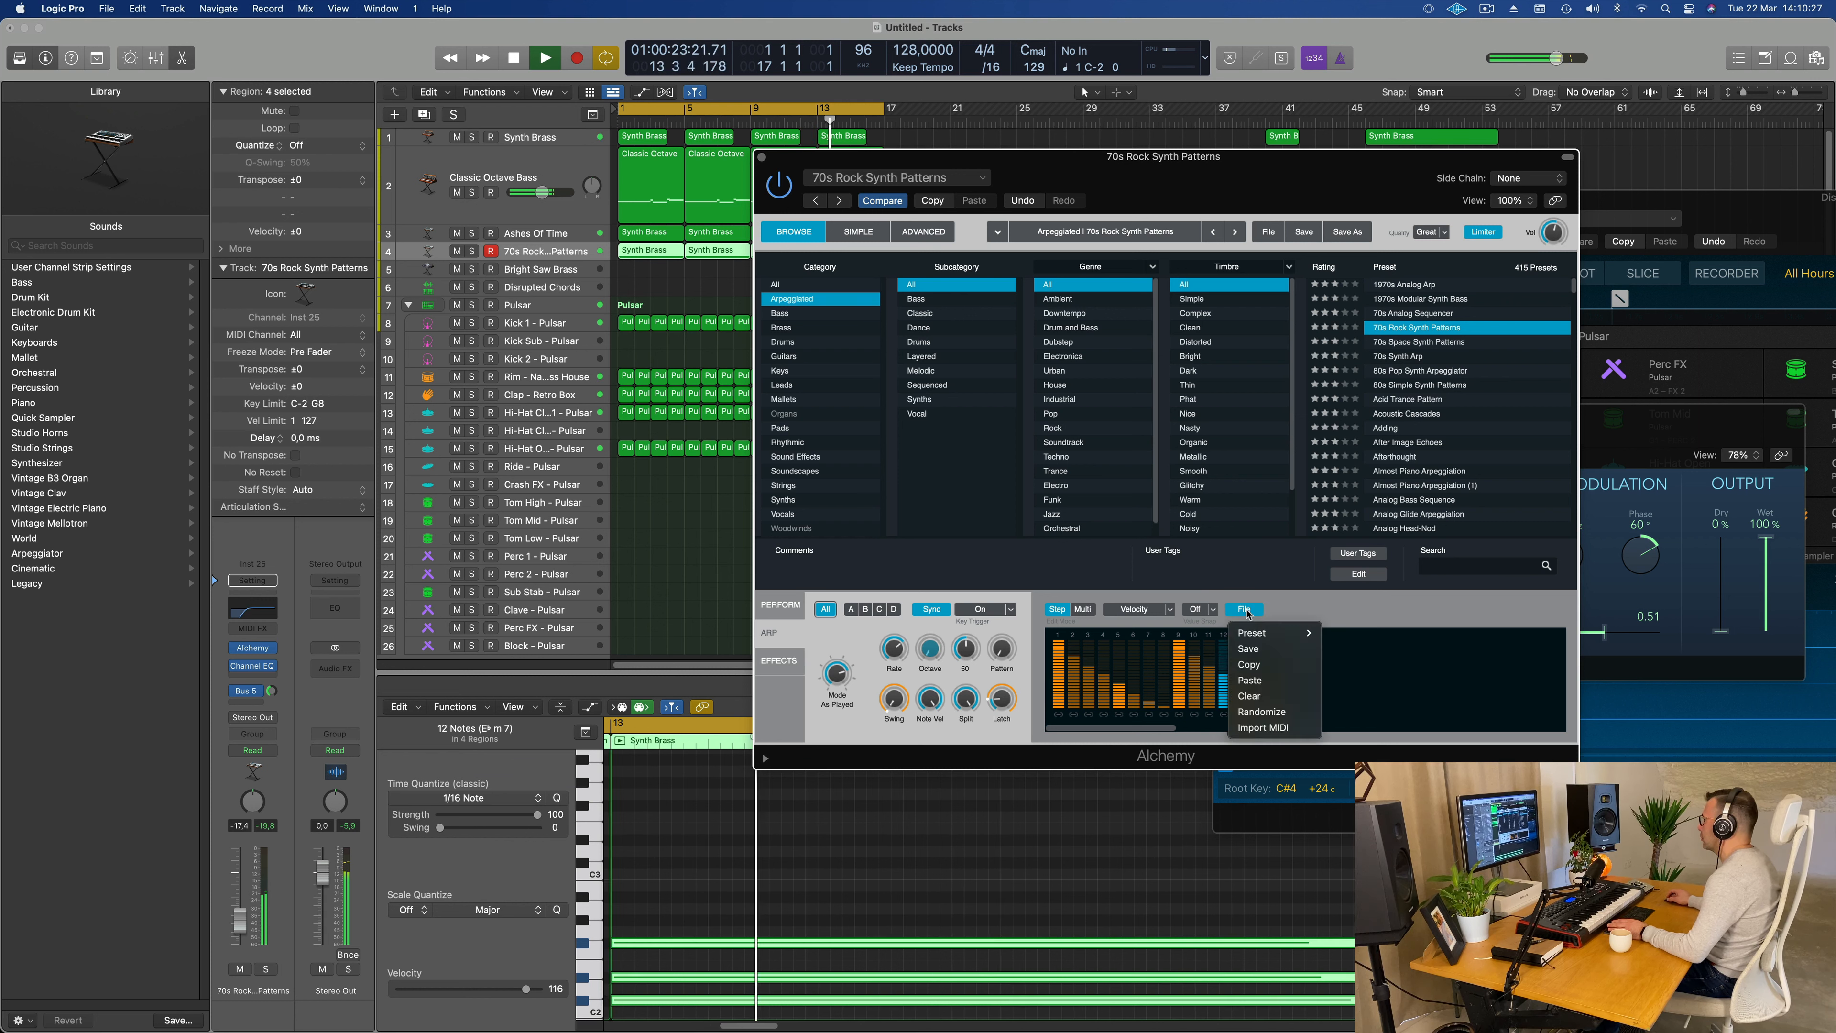
pyautogui.moveTo(1280, 635)
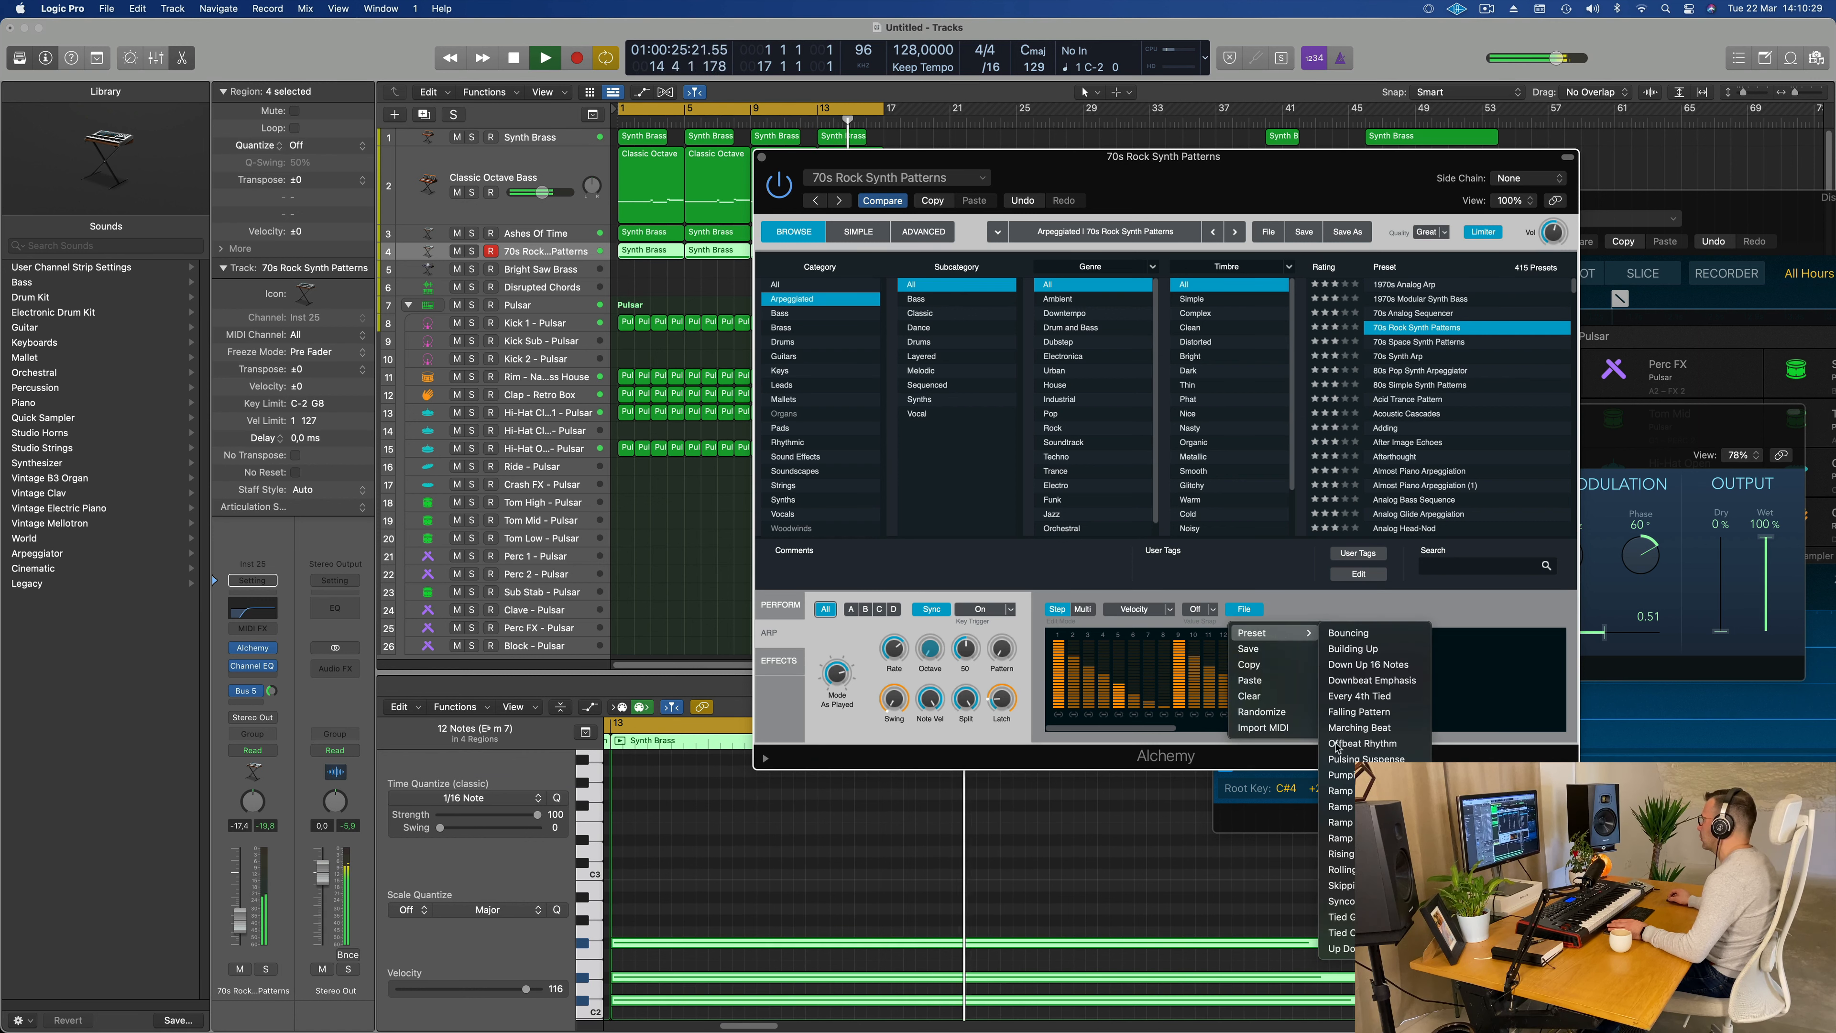
pyautogui.click(1366, 869)
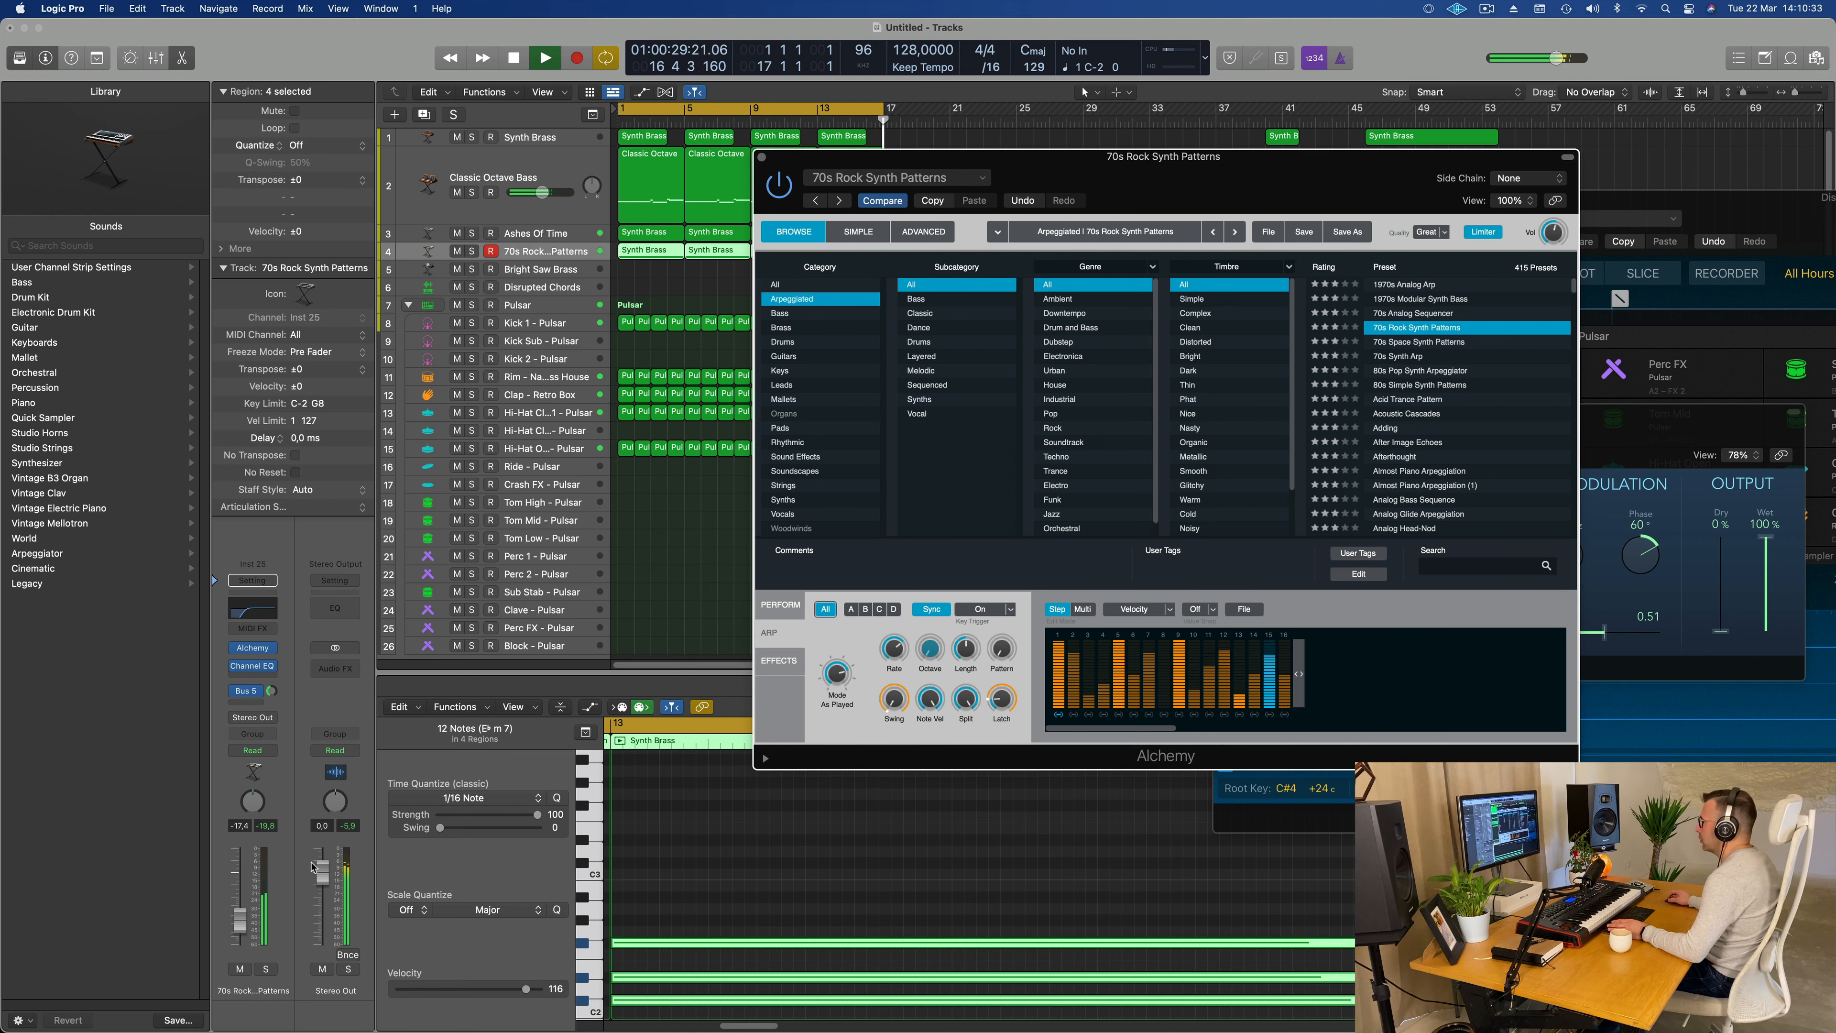
pyautogui.click(1235, 609)
pyautogui.moveTo(1286, 633)
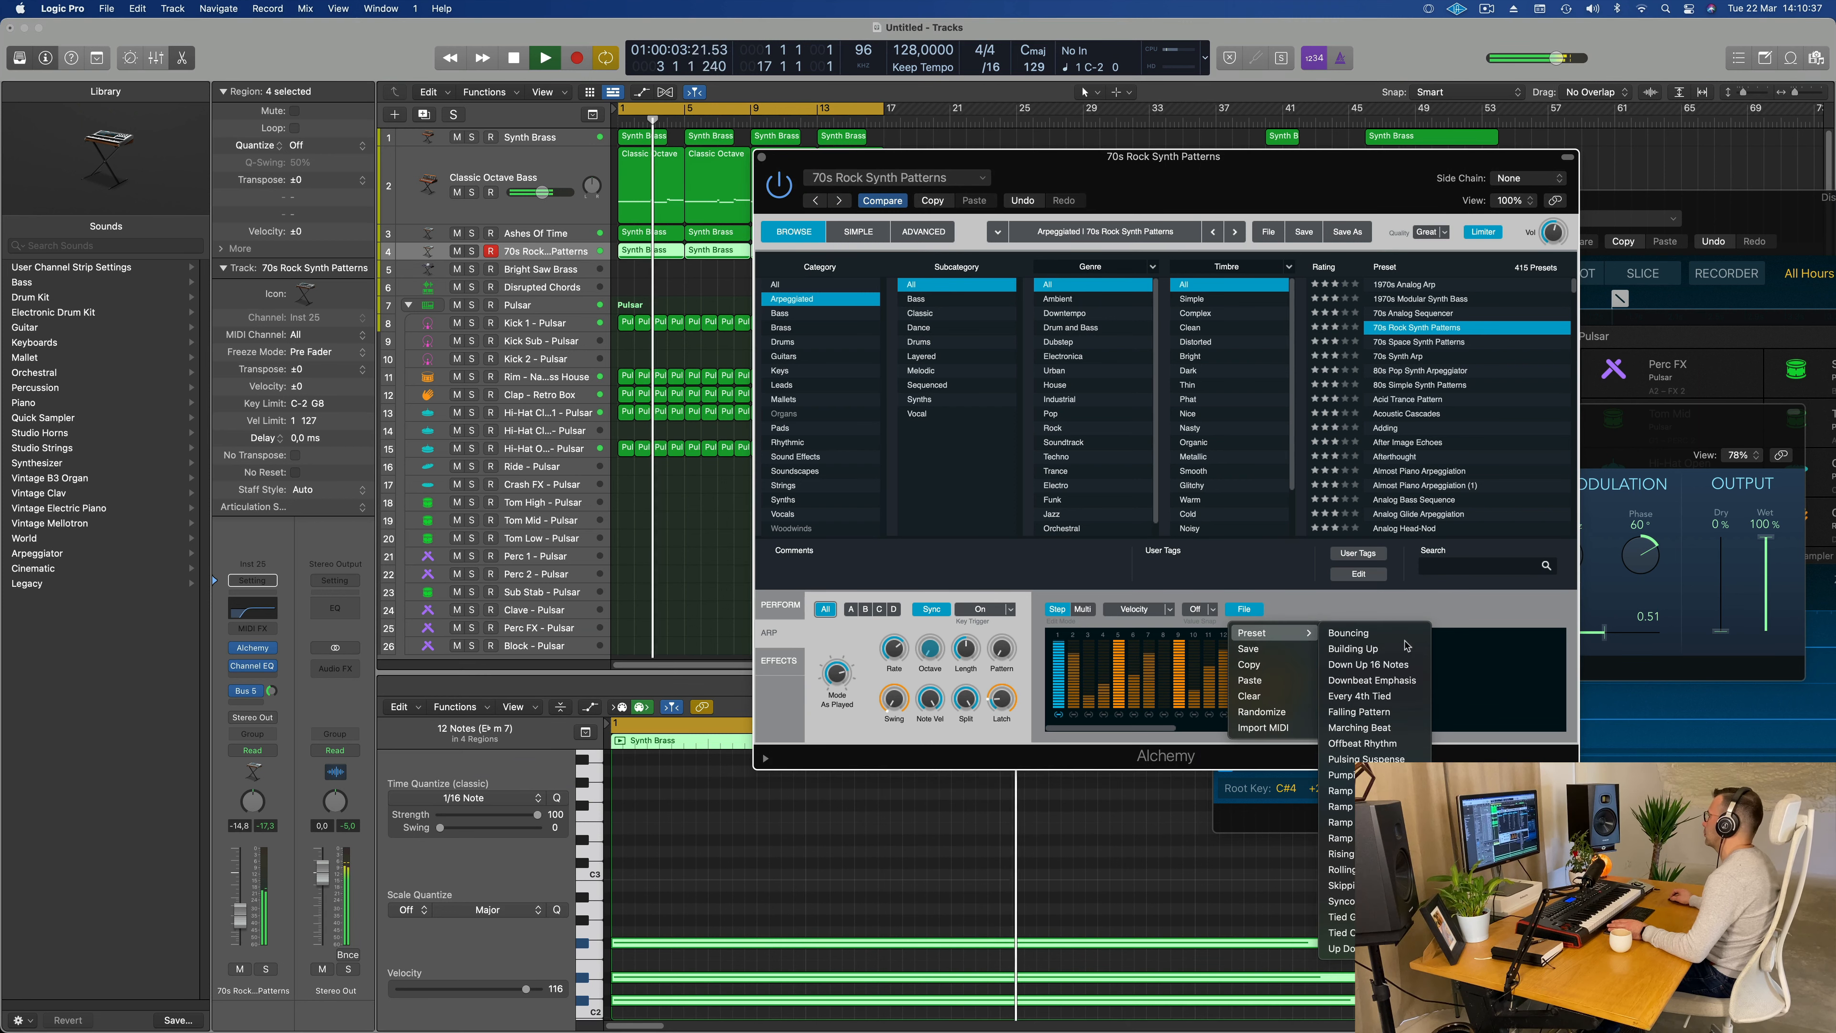
pyautogui.click(1360, 916)
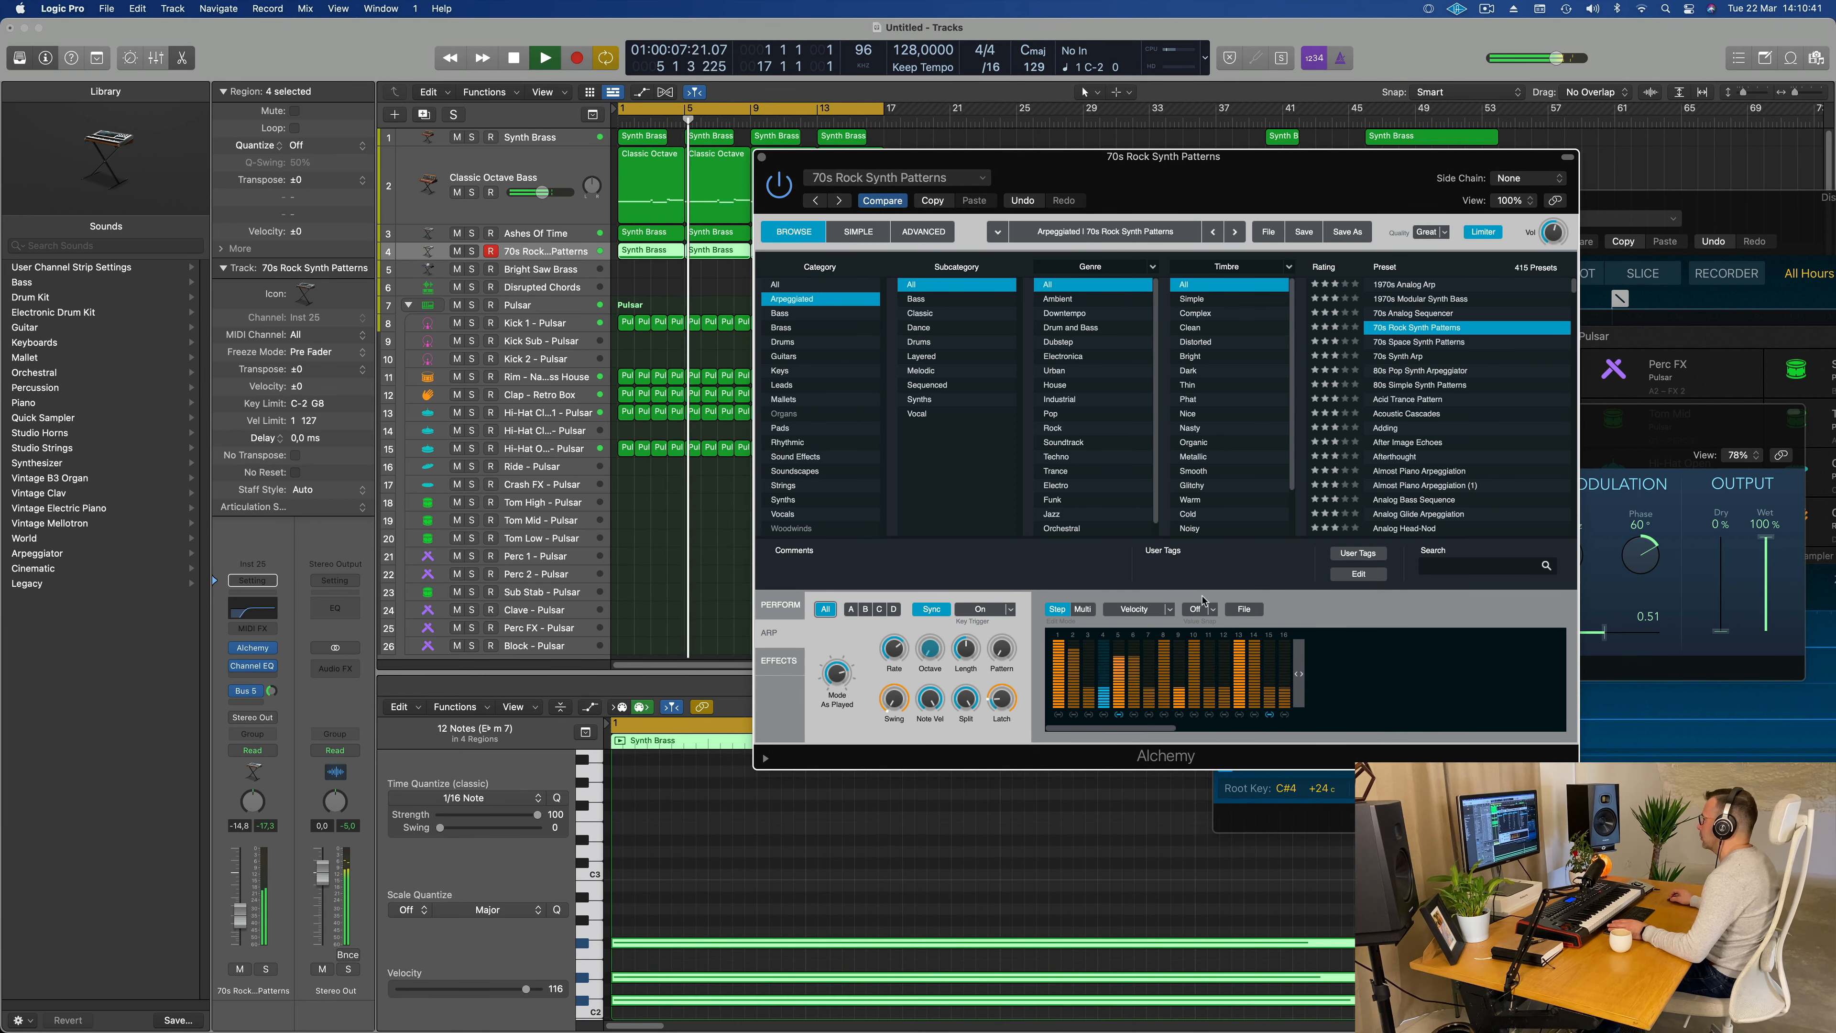
pyautogui.click(1243, 609)
pyautogui.moveTo(1275, 633)
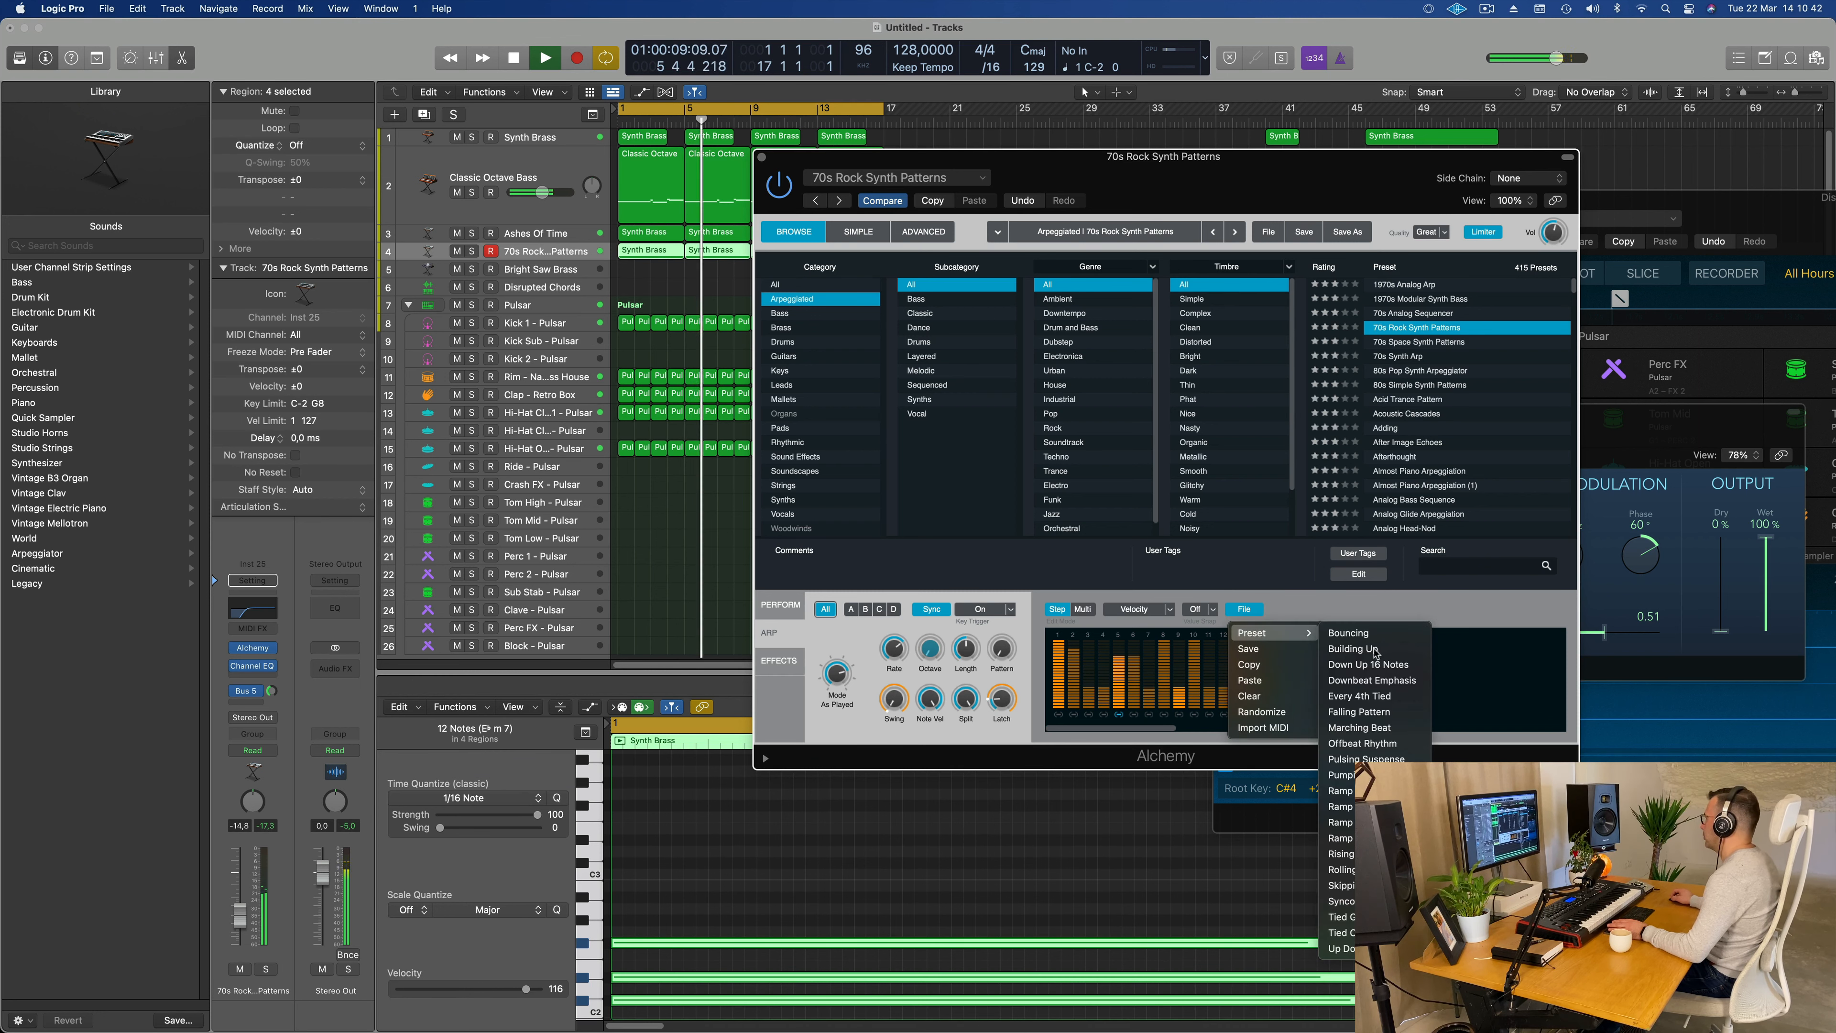
pyautogui.click(1382, 682)
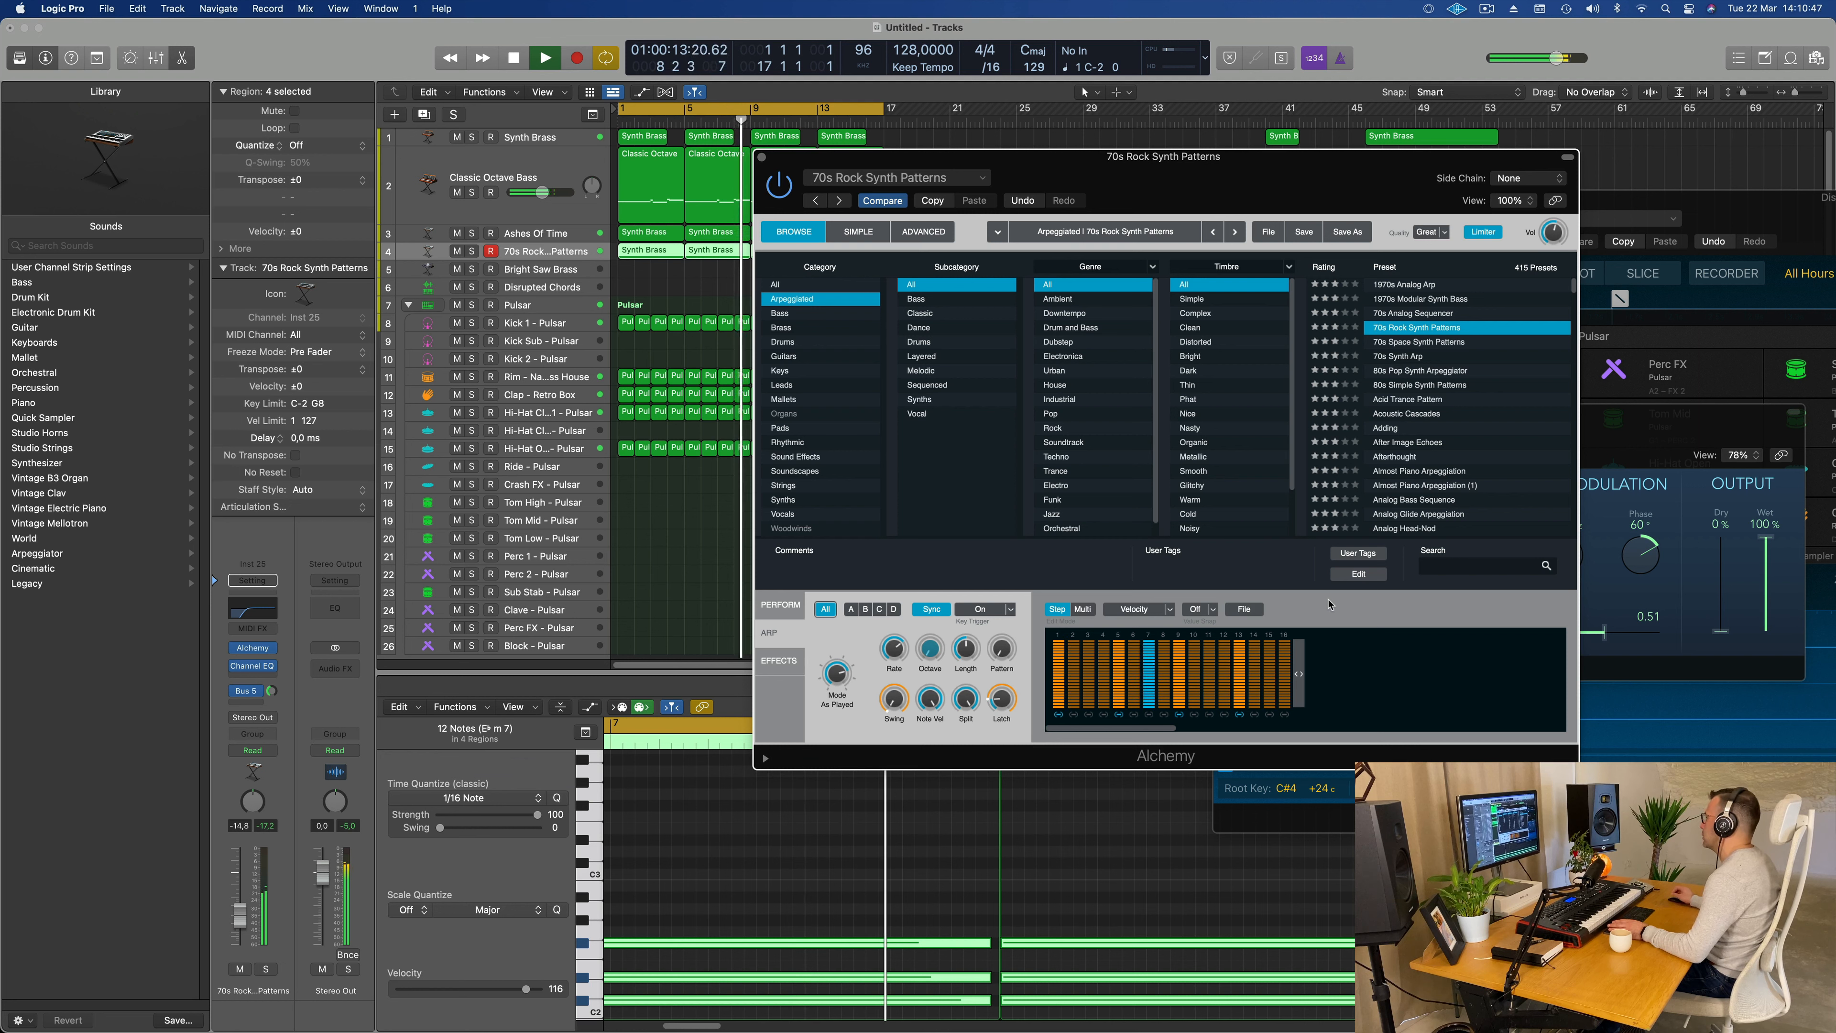
# Step: Load the Pulsing Suspense pattern preset into the arpeggiator
pyautogui.click(1215, 609)
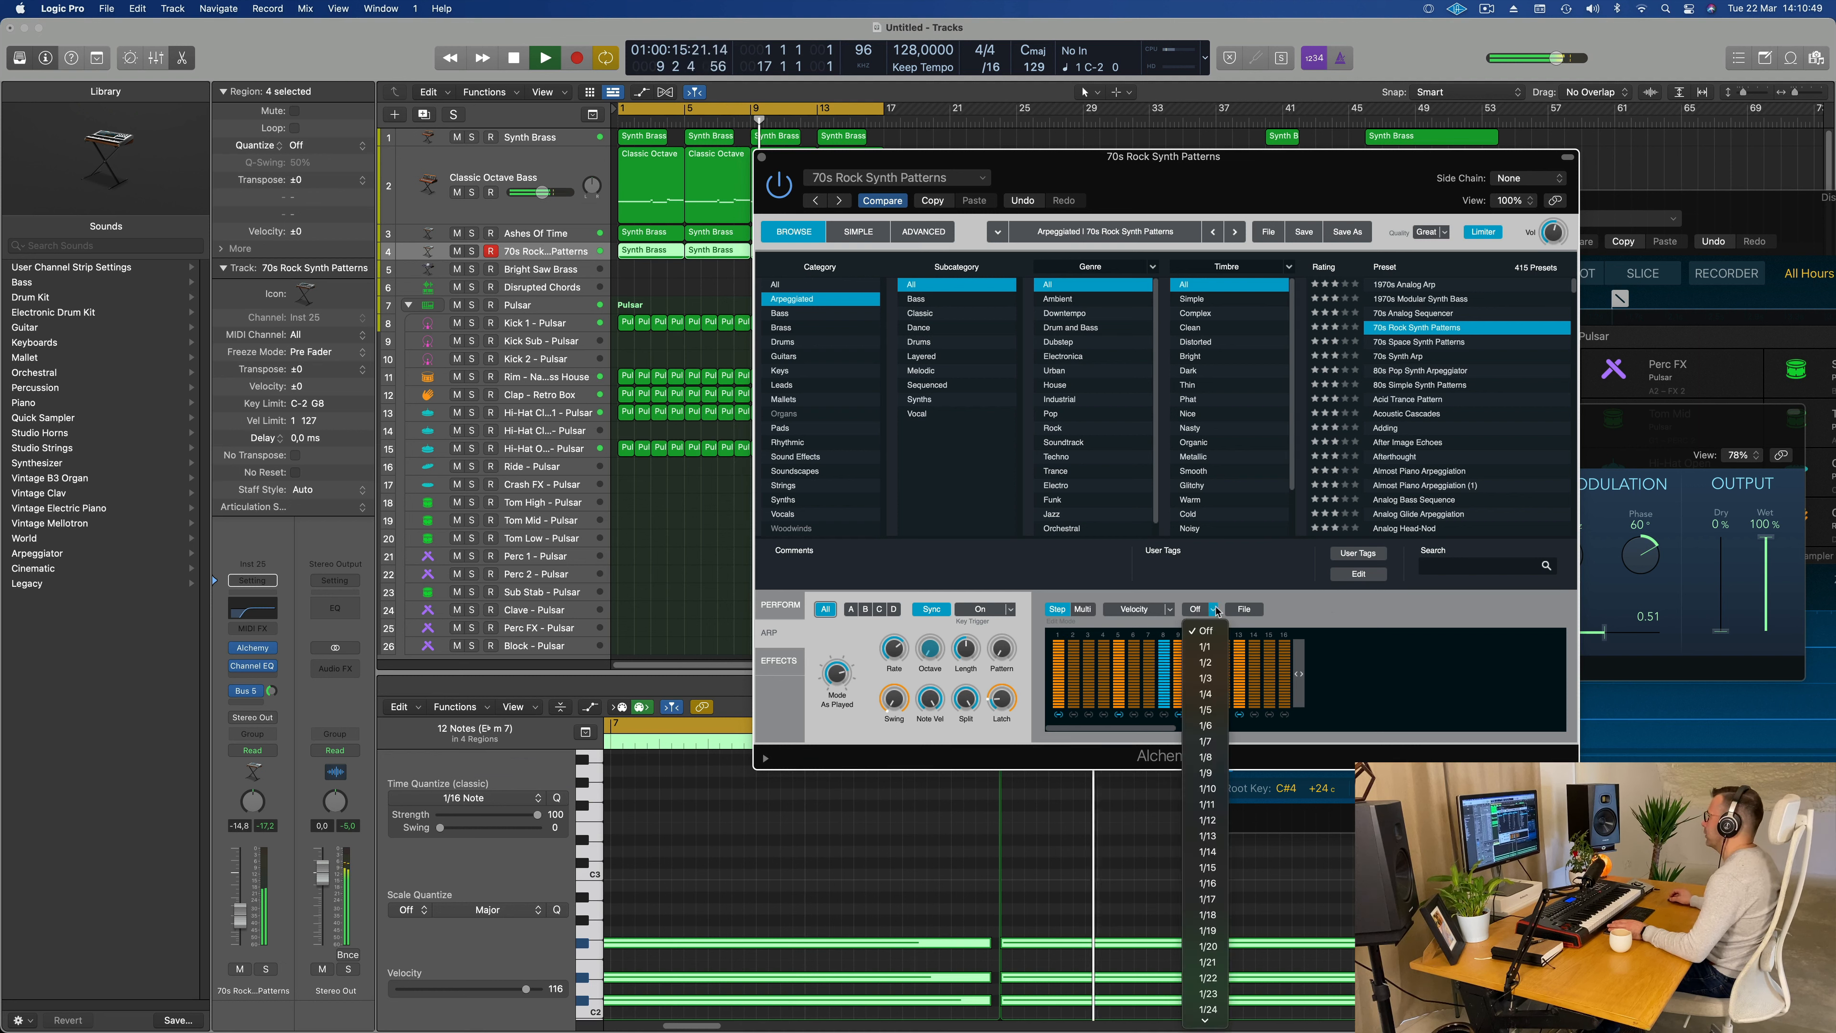
pyautogui.click(1238, 609)
pyautogui.click(1243, 609)
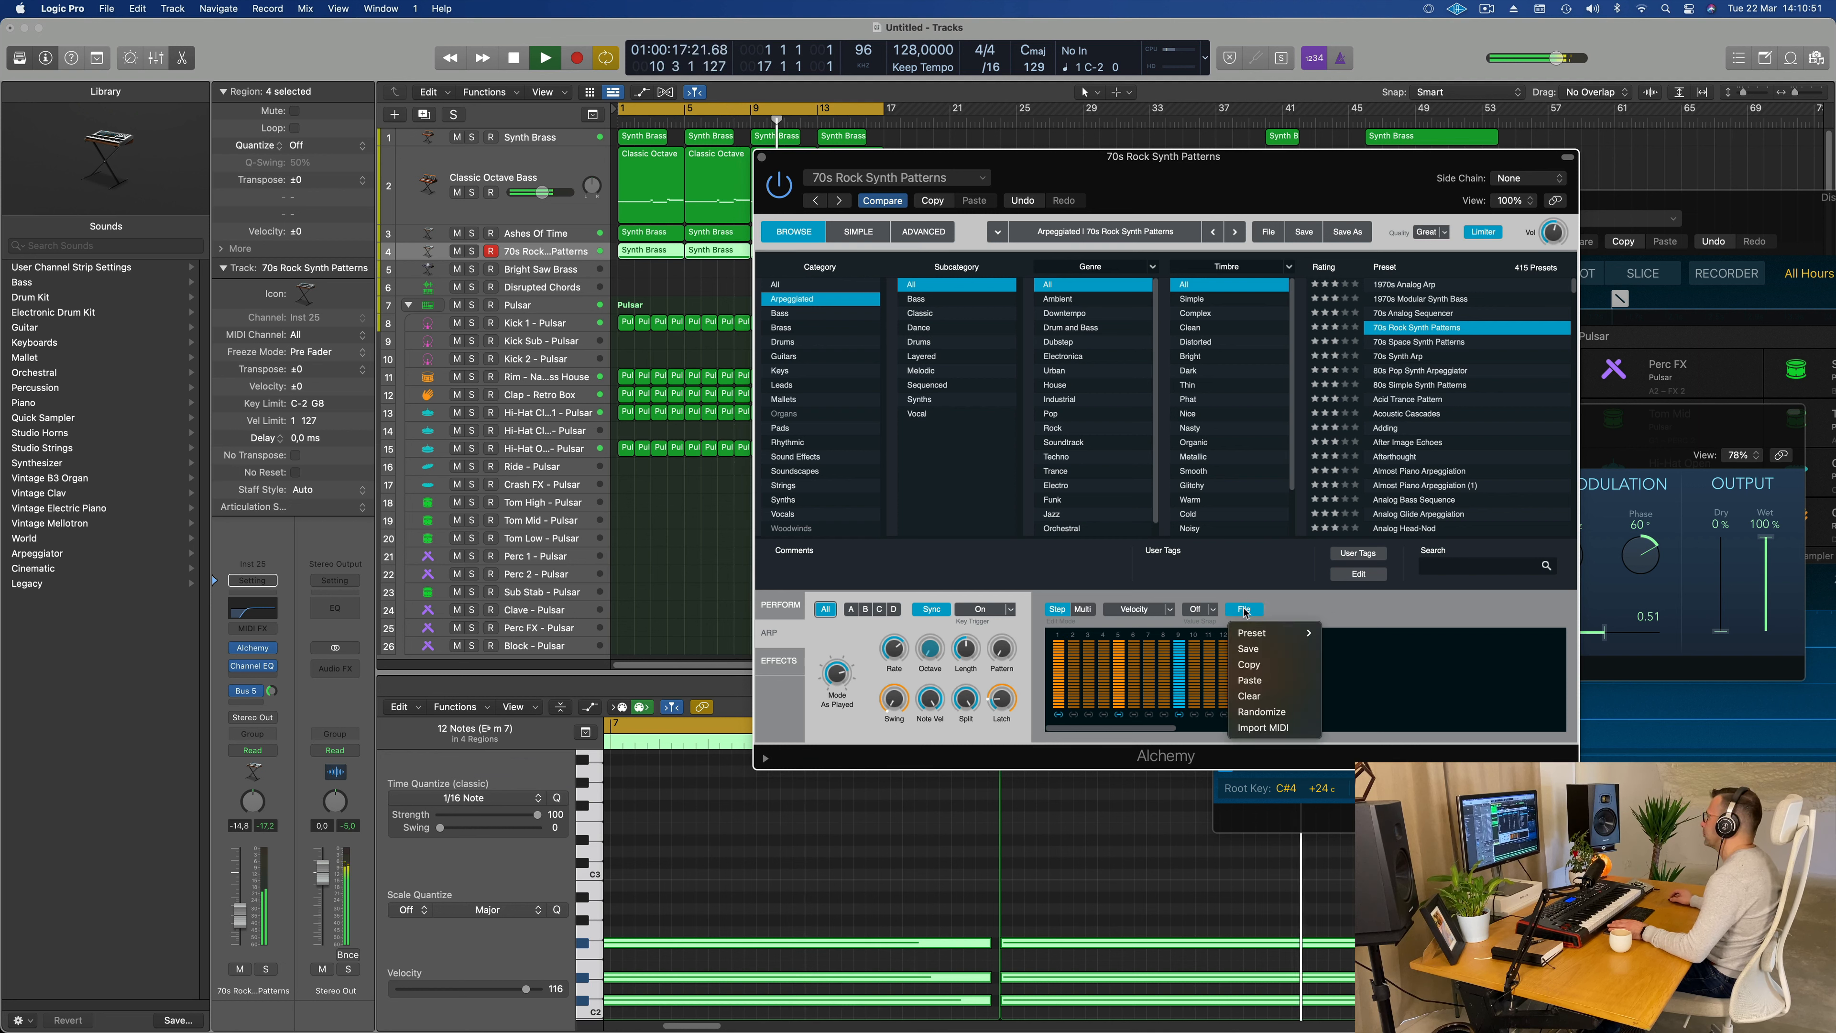
pyautogui.moveTo(1272, 633)
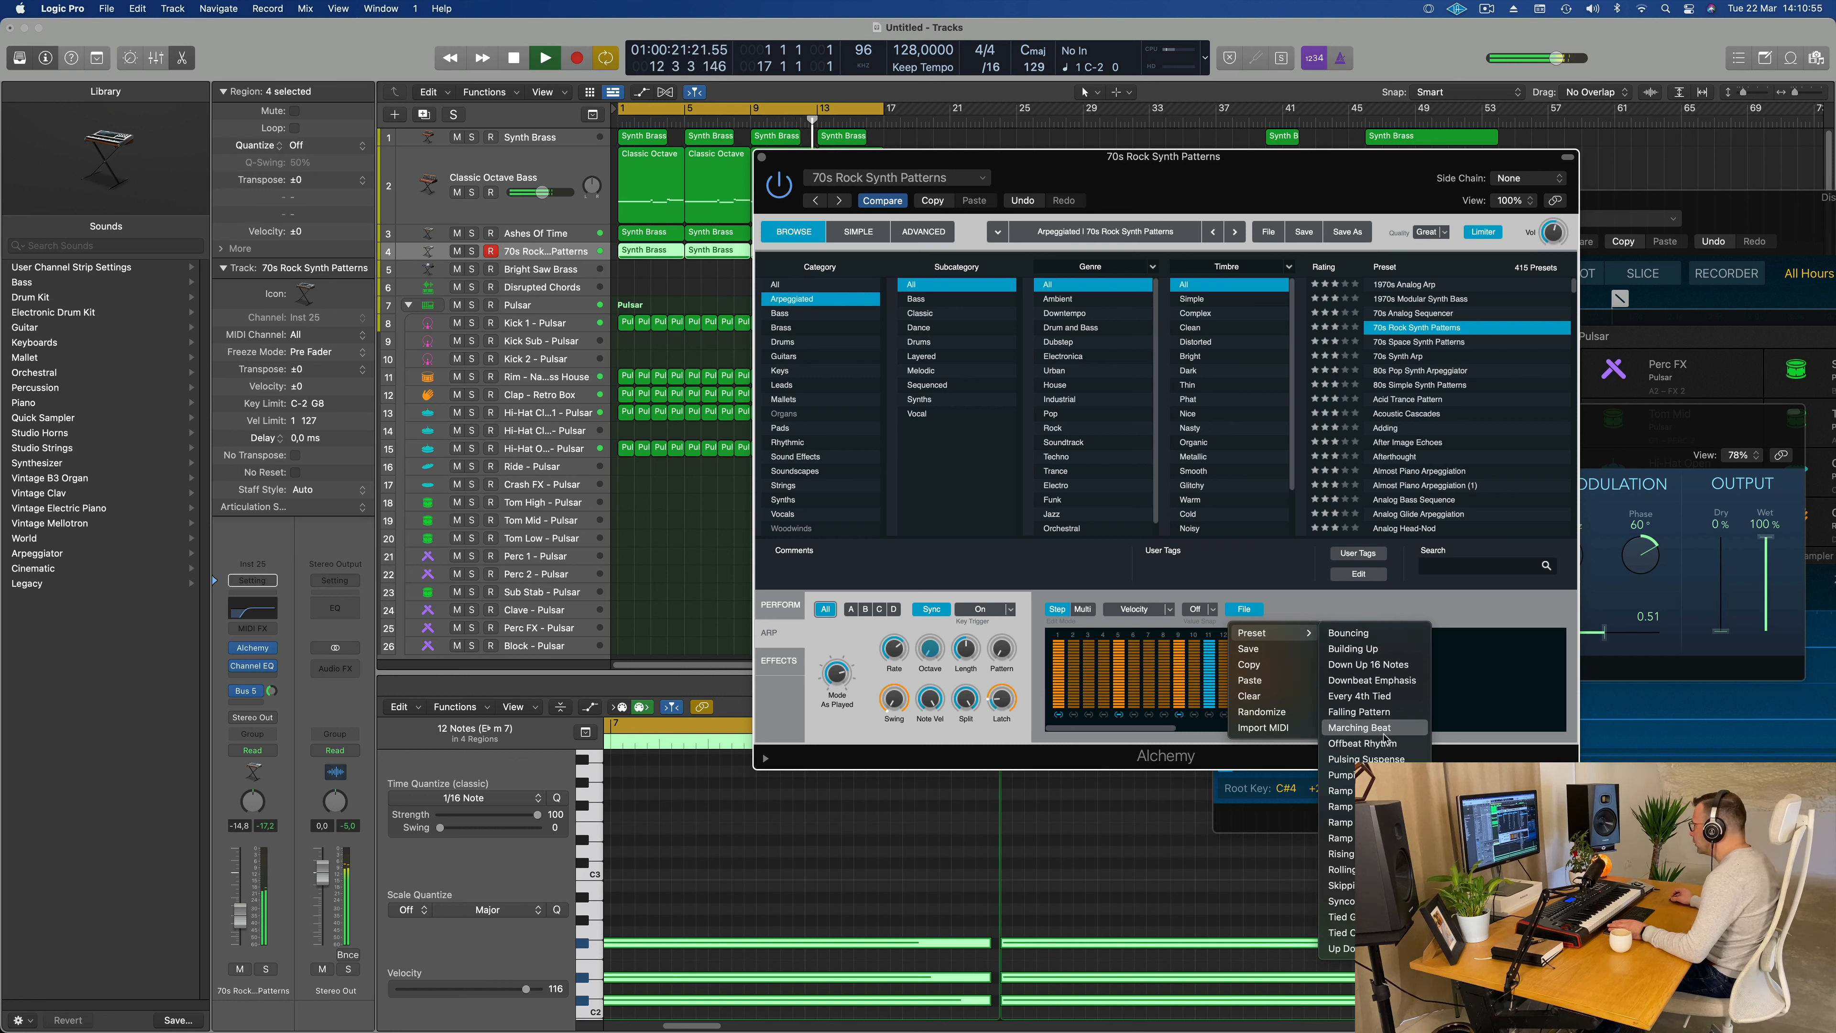
pyautogui.click(1366, 759)
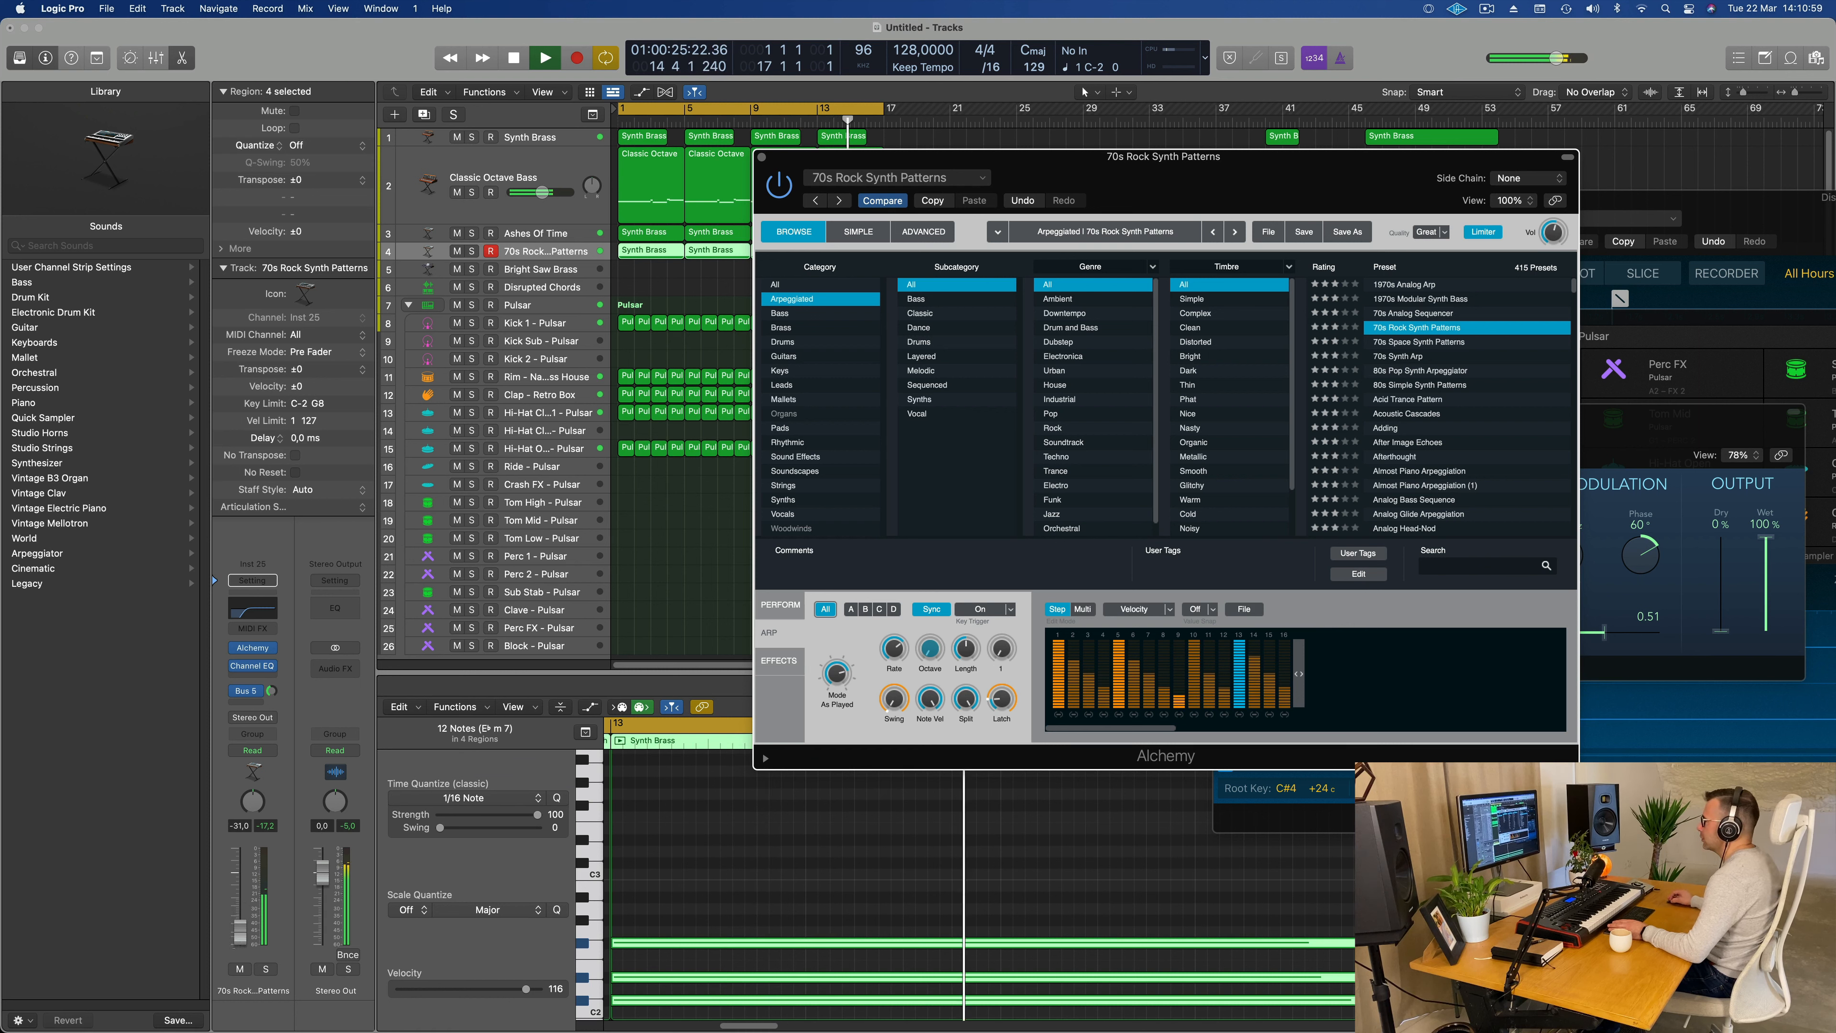
# Step: Insert a stereo Compressor on the 70s Rock Synth Patterns track and side-chain it to Kick 1 - Pulsar (Inst 5)
pyautogui.click(252, 678)
pyautogui.moveTo(263, 742)
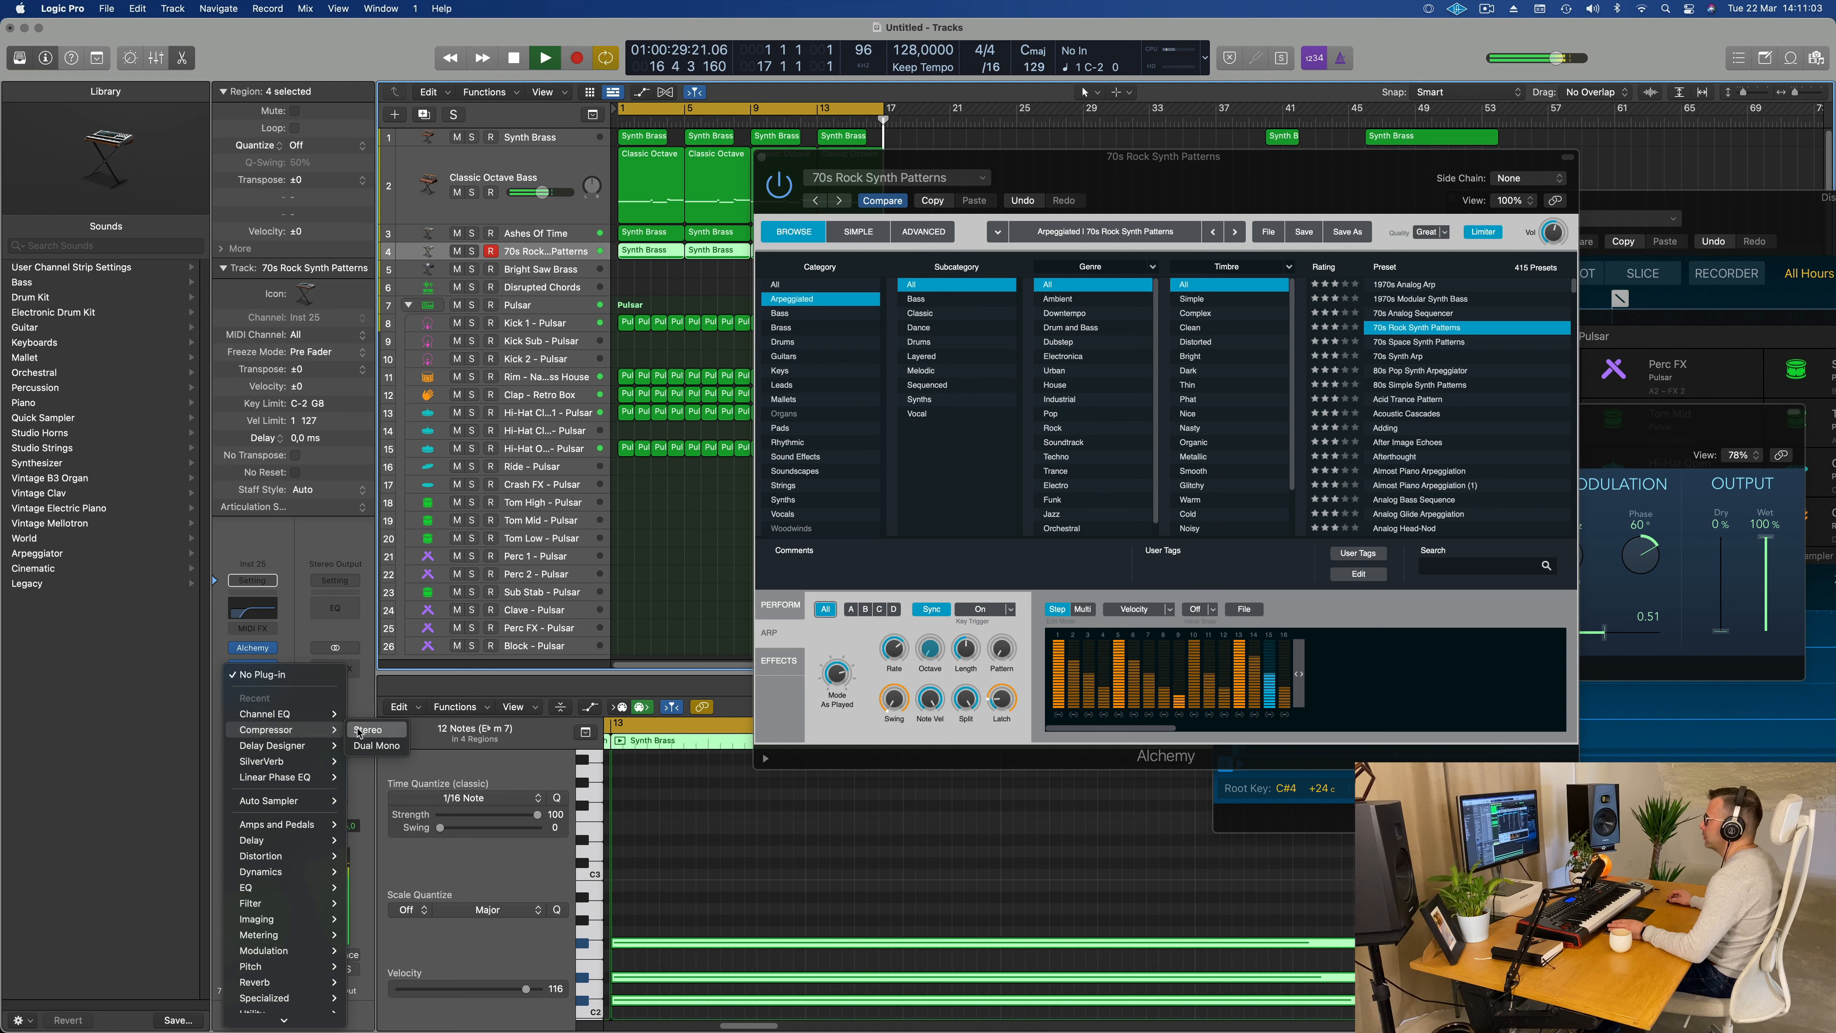
pyautogui.click(368, 729)
pyautogui.click(1388, 223)
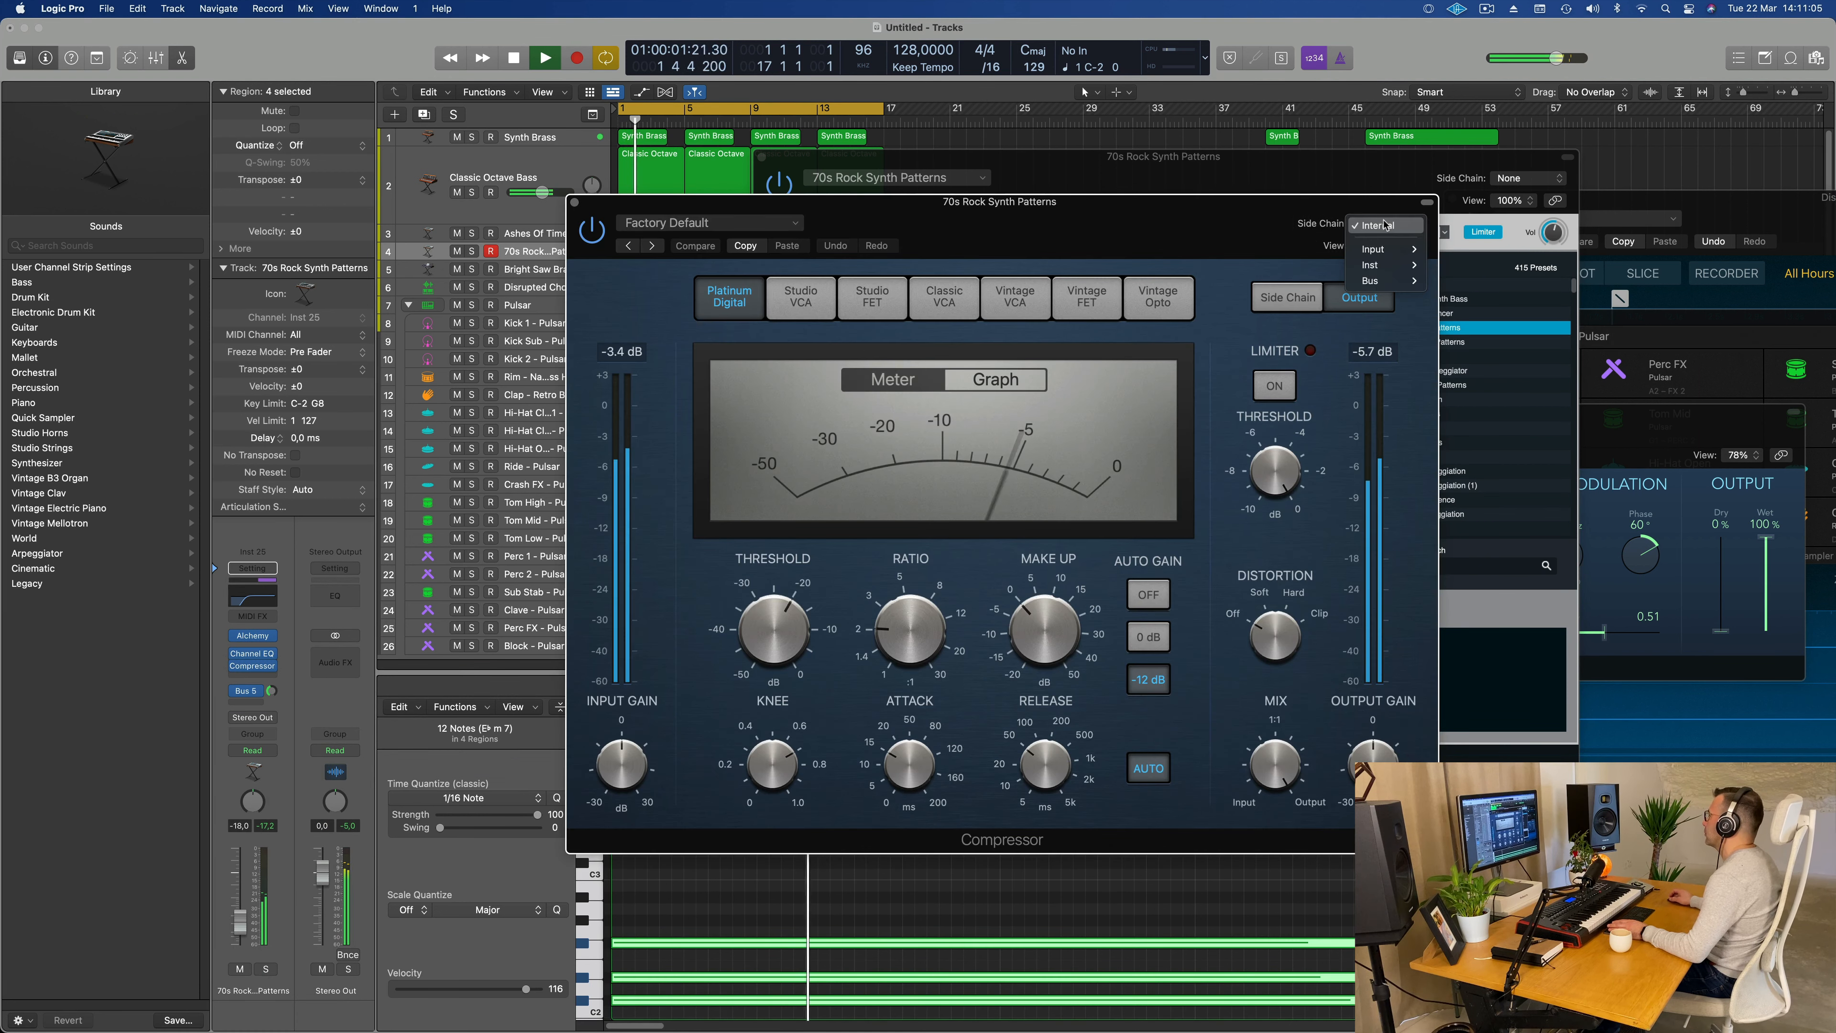
pyautogui.moveTo(1386, 251)
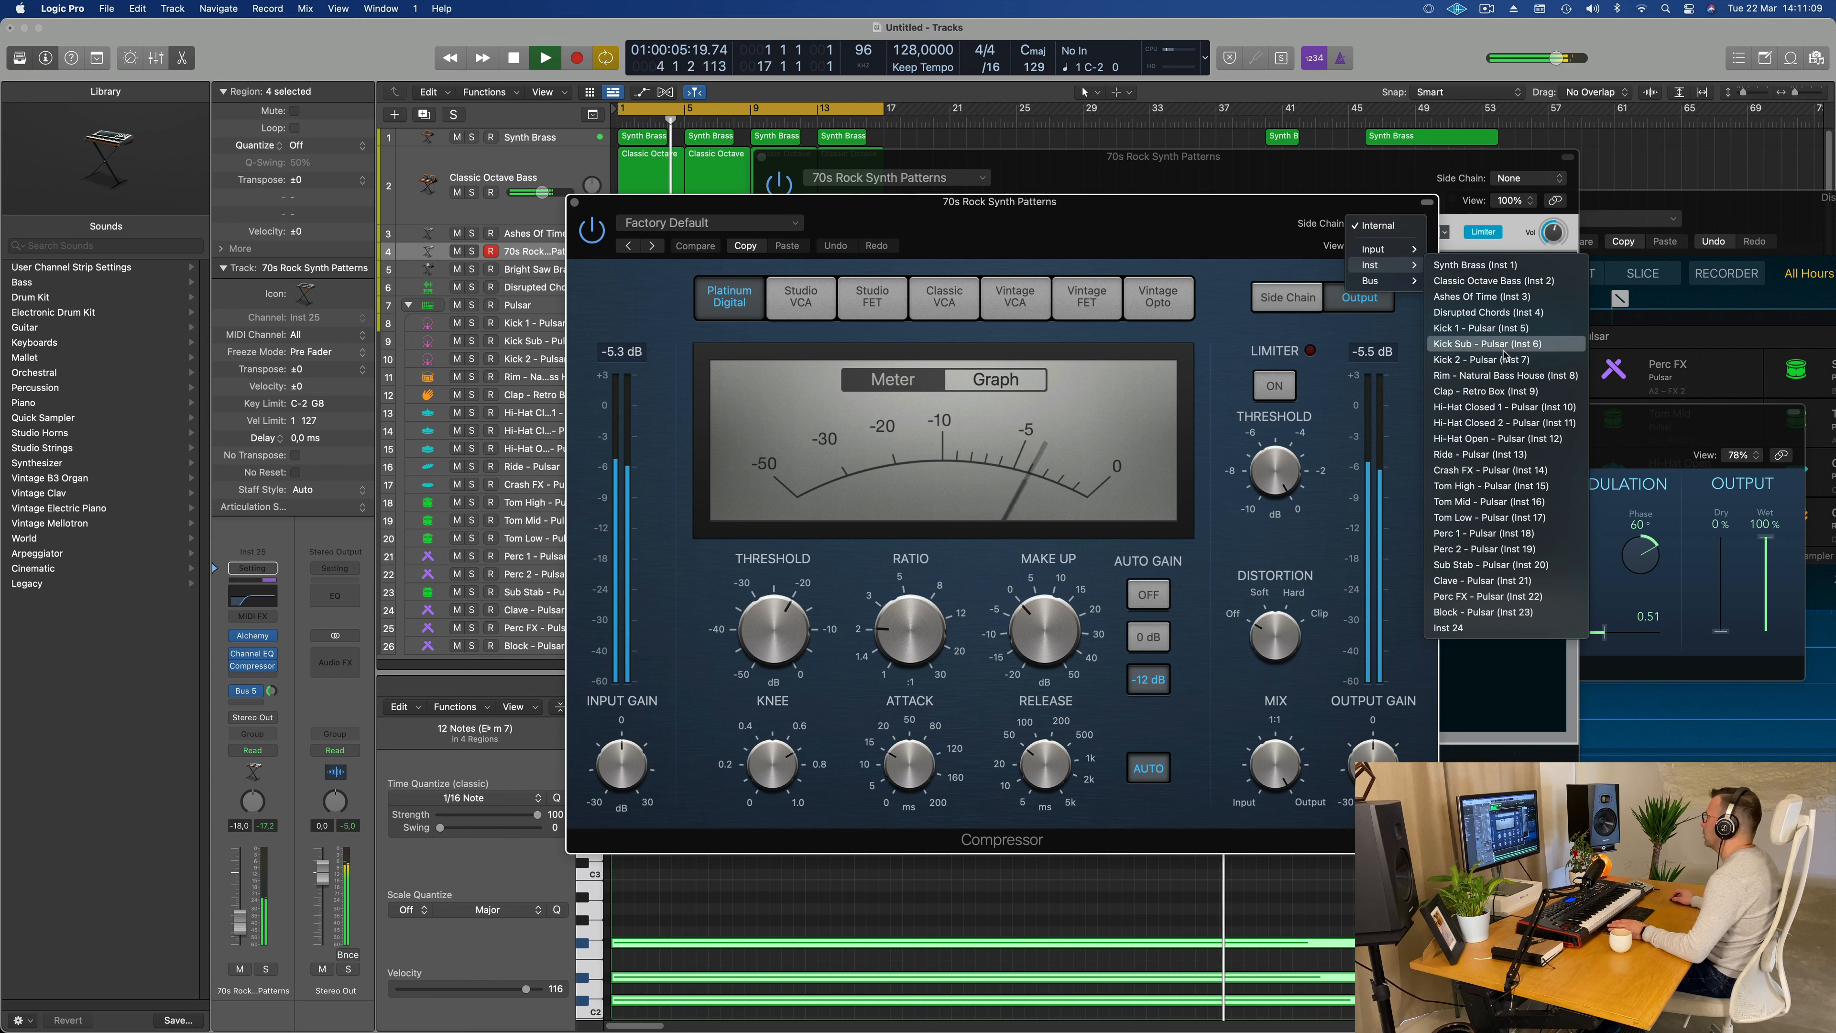
pyautogui.click(1480, 327)
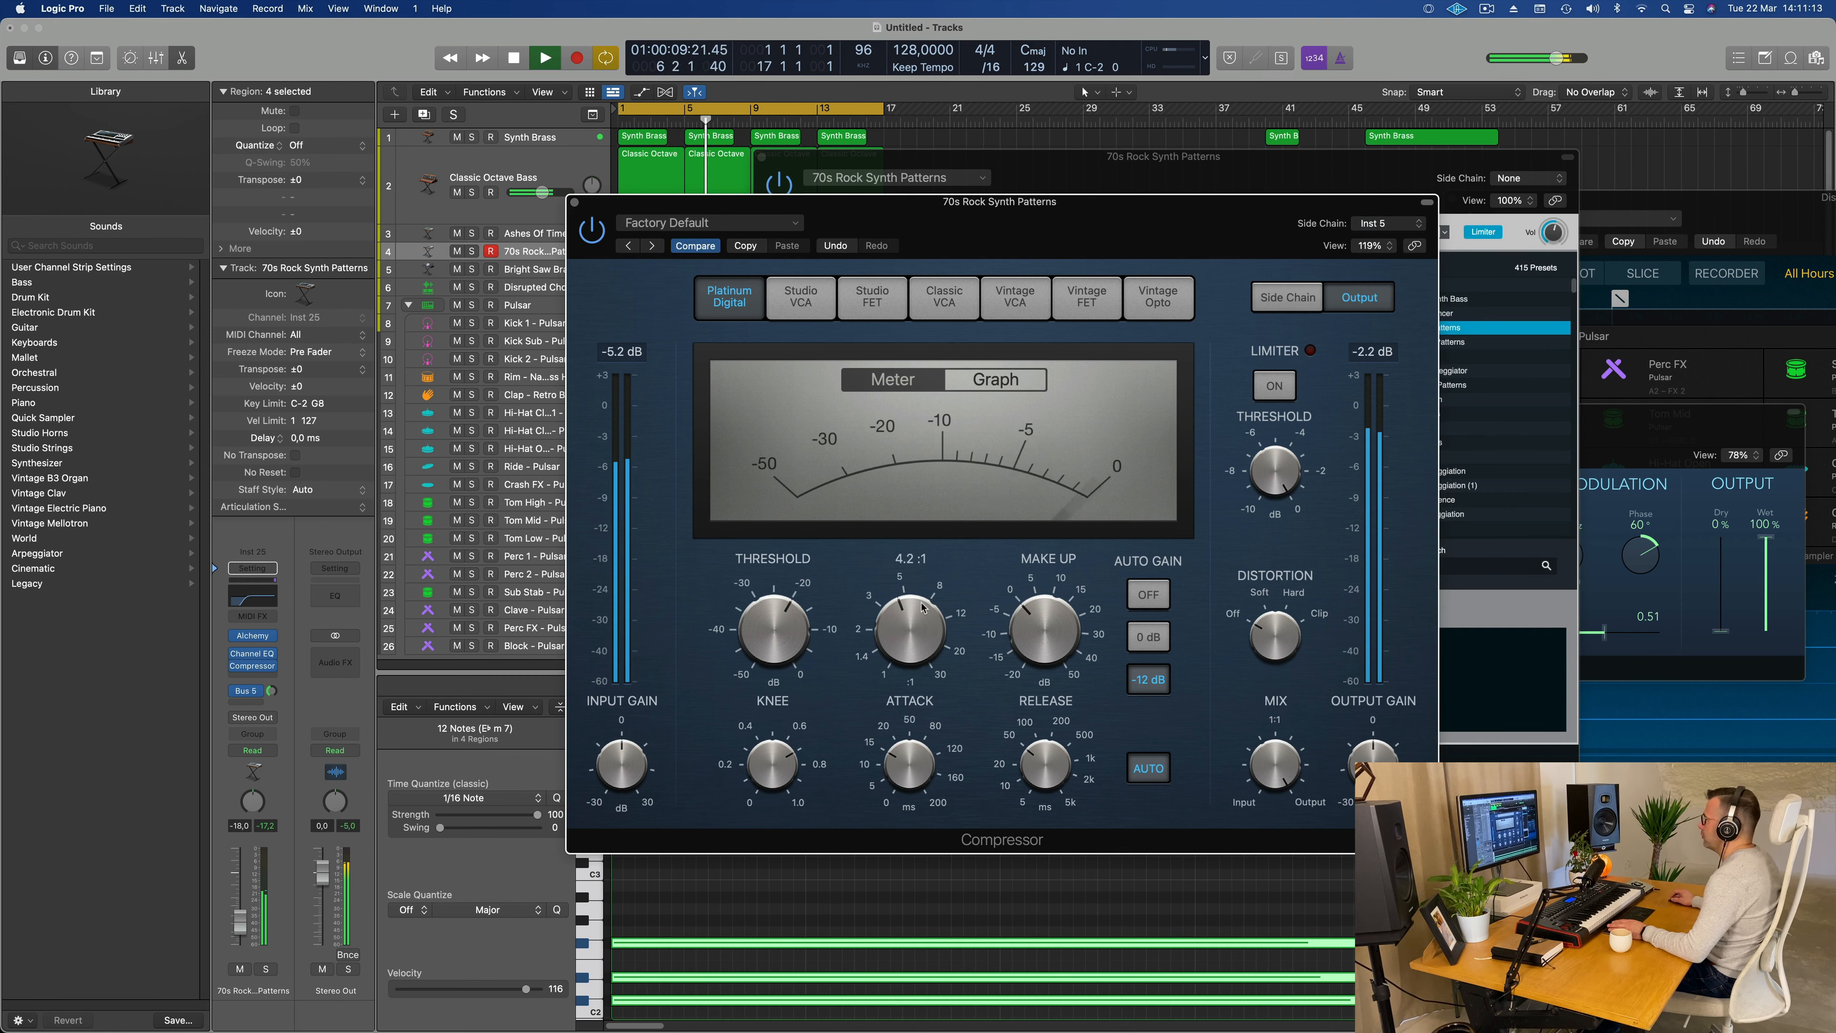
# Step: Turn off the compressor's auto release, lower its threshold, and close the compressor after listening to the playback
pyautogui.click(1151, 767)
pyautogui.moveTo(789, 626); pyautogui.dragTo(791, 636)
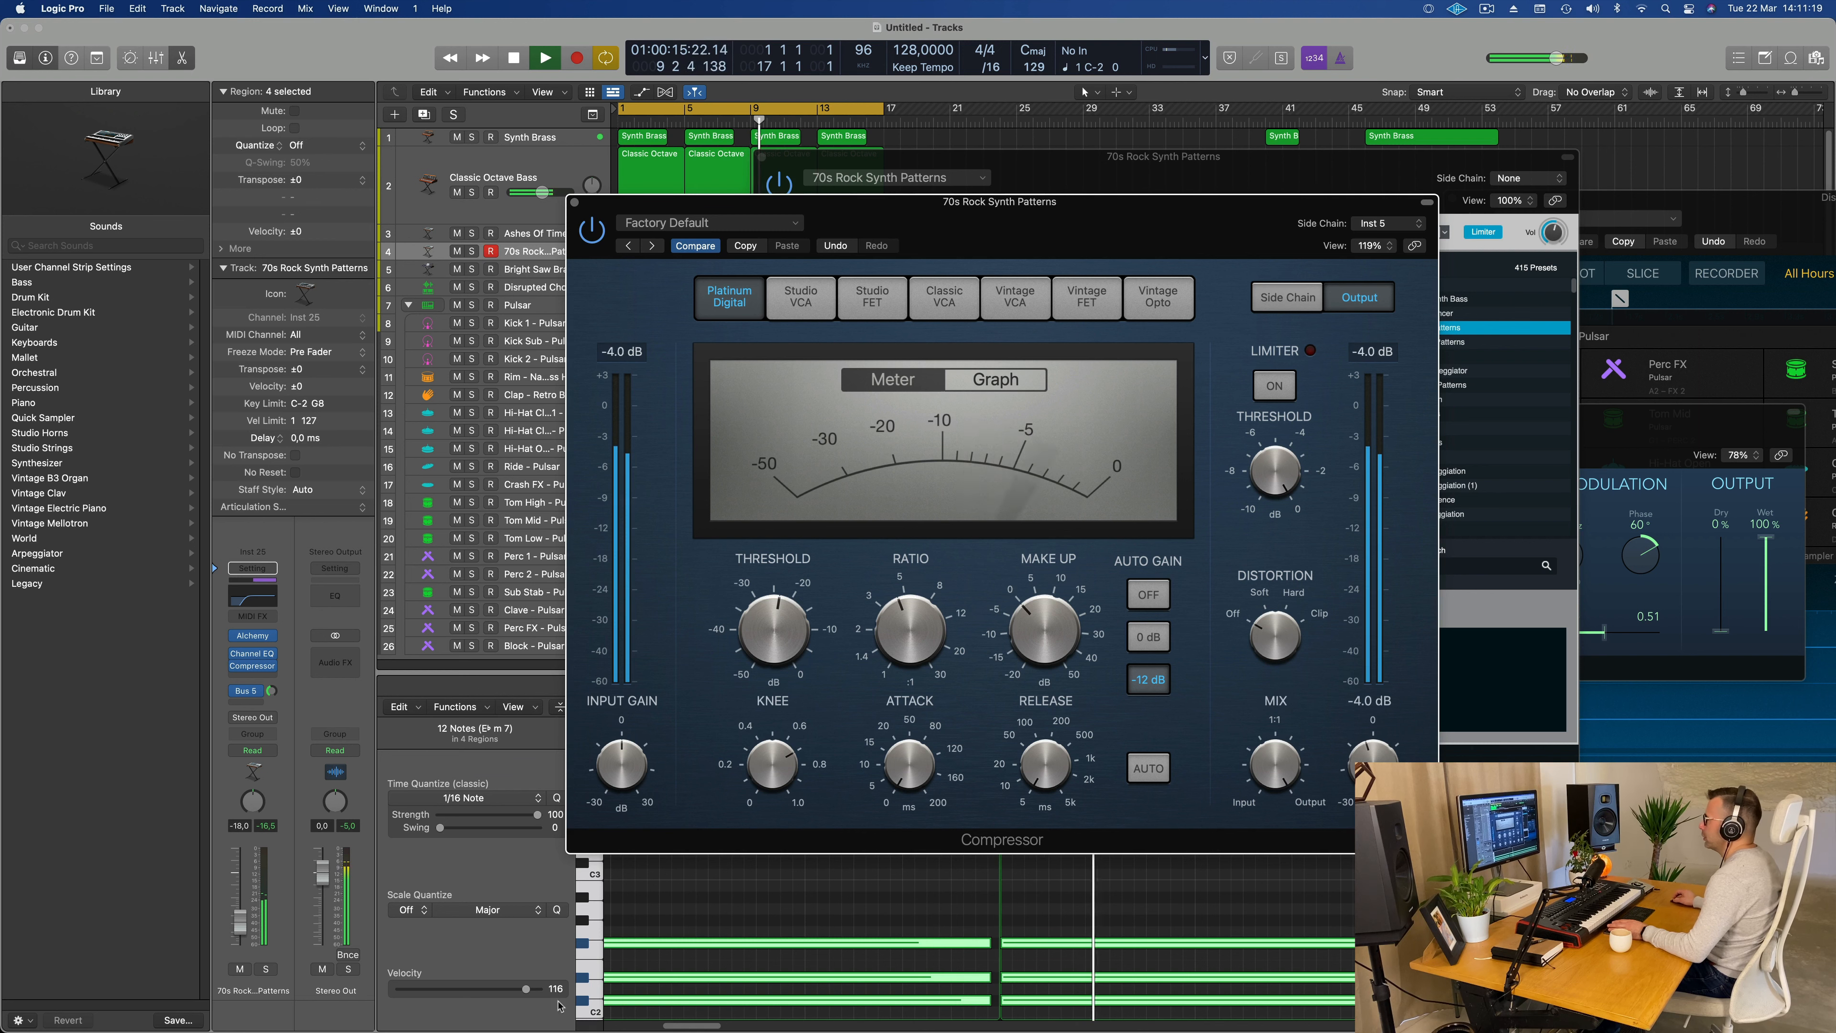
pyautogui.press('space')
pyautogui.press('space')
pyautogui.click(373, 530)
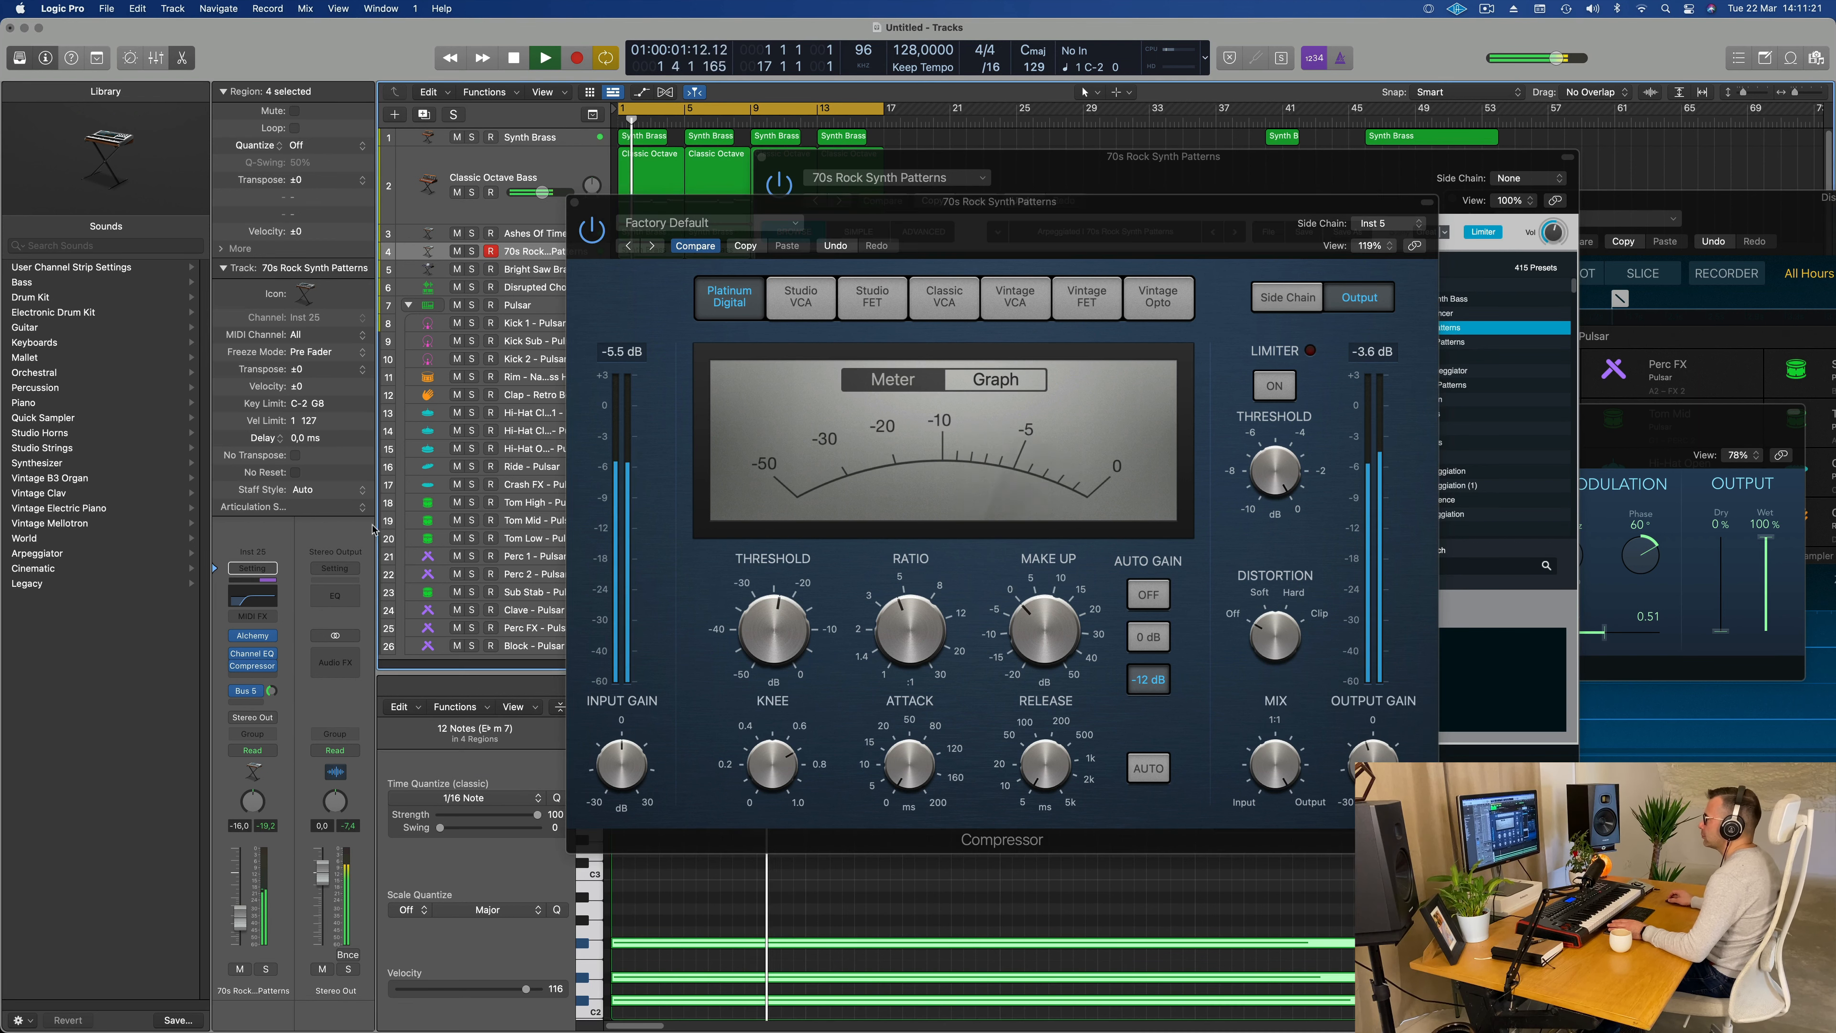
pyautogui.click(575, 203)
pyautogui.press('space')
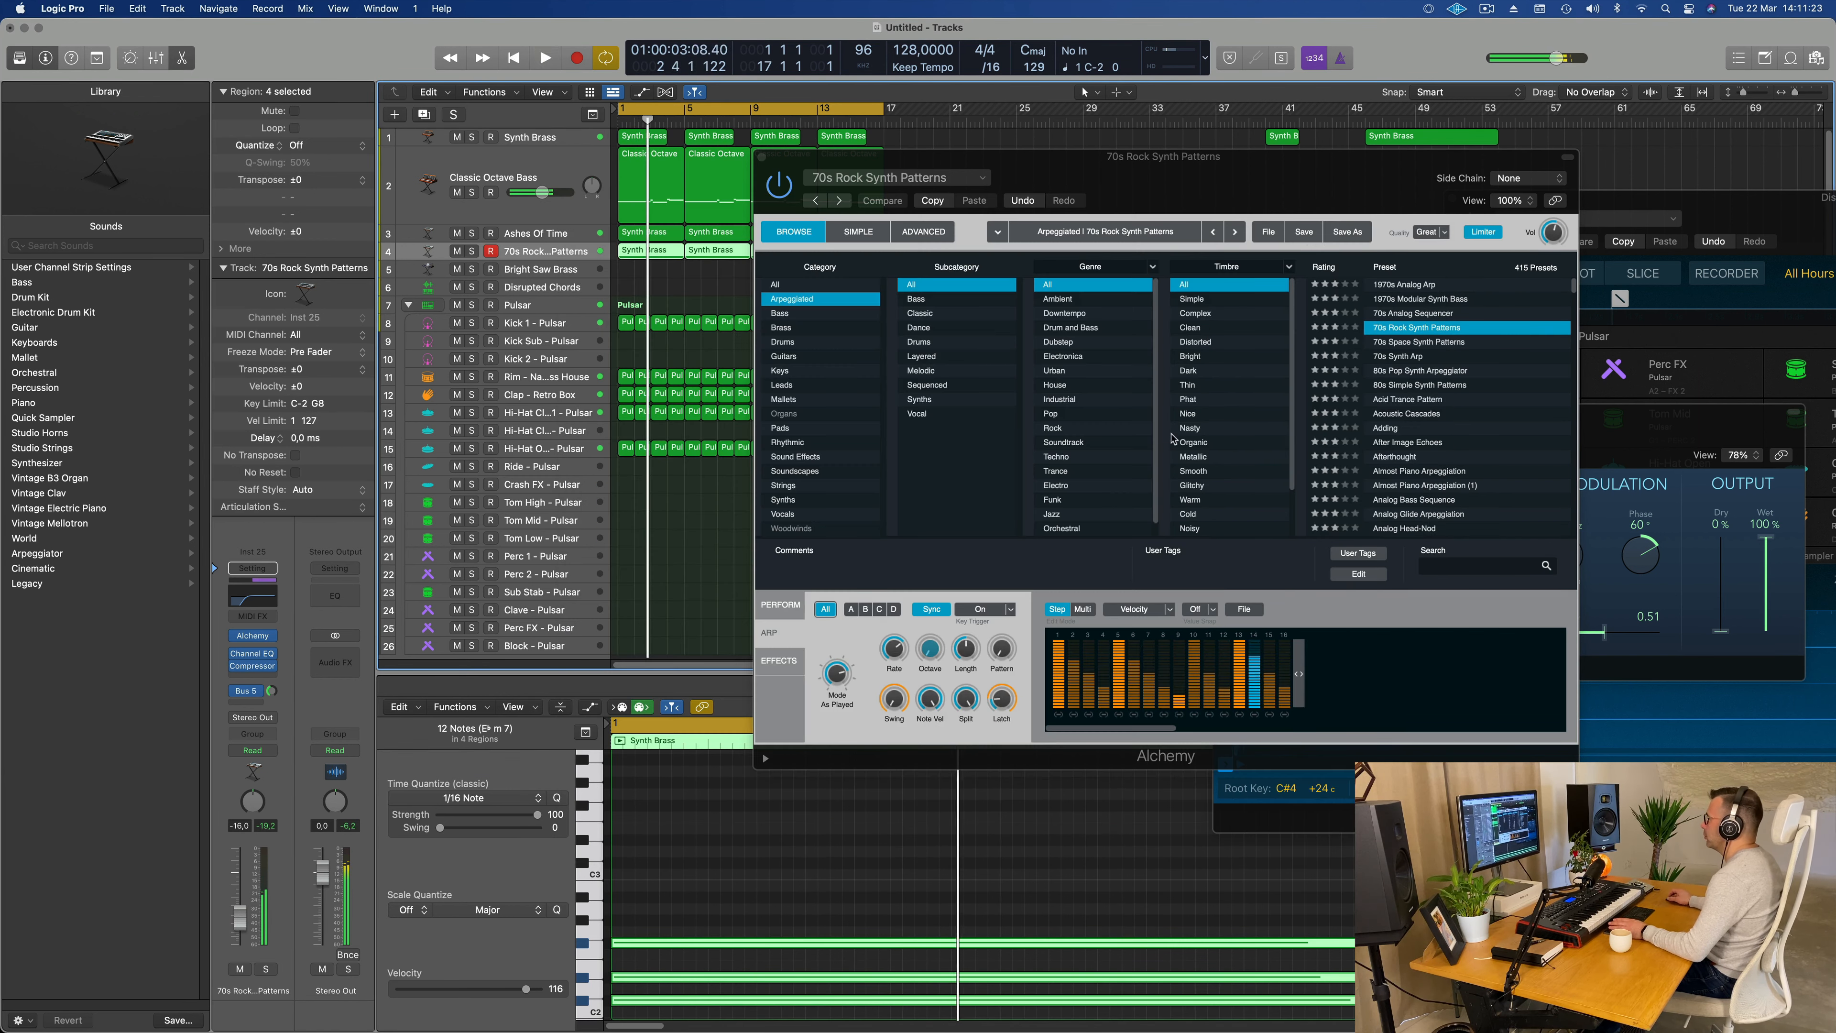
pyautogui.press('space')
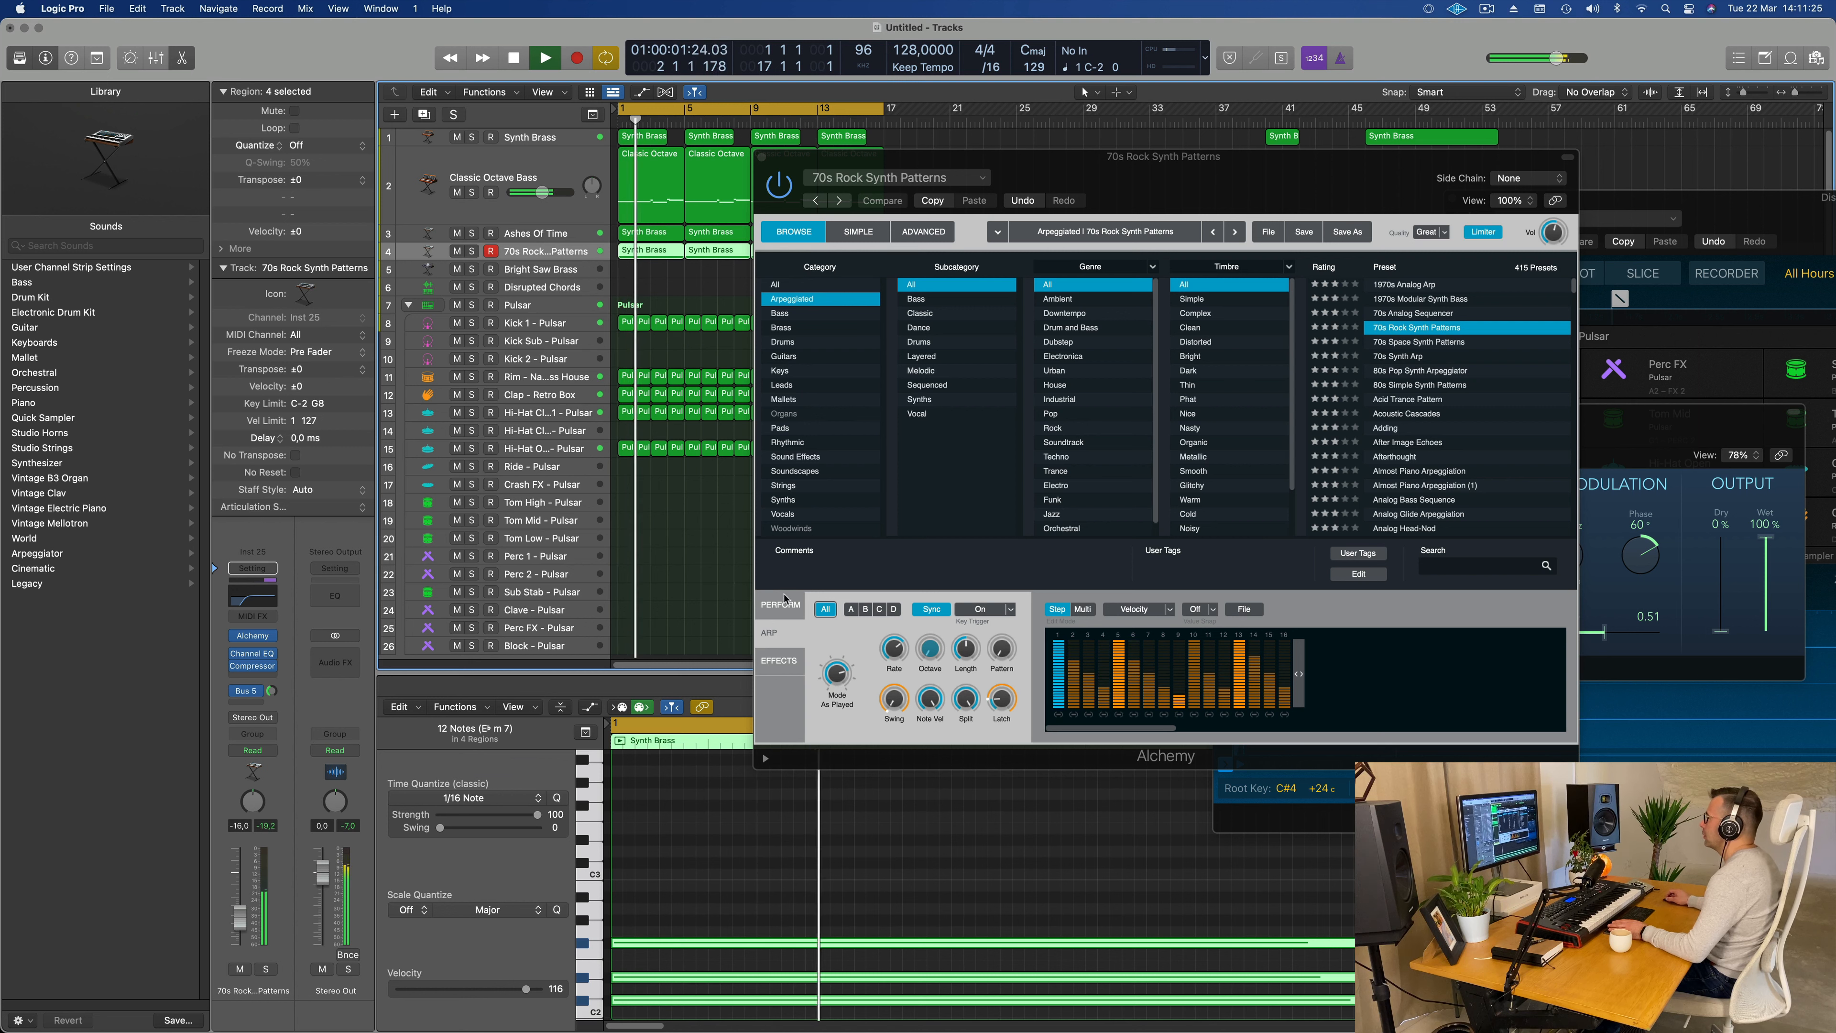
# Step: Raise Delay and LP Res in Alchemy's performance controls and set the track's volume to -11.0 dB
pyautogui.click(751, 616)
pyautogui.click(780, 605)
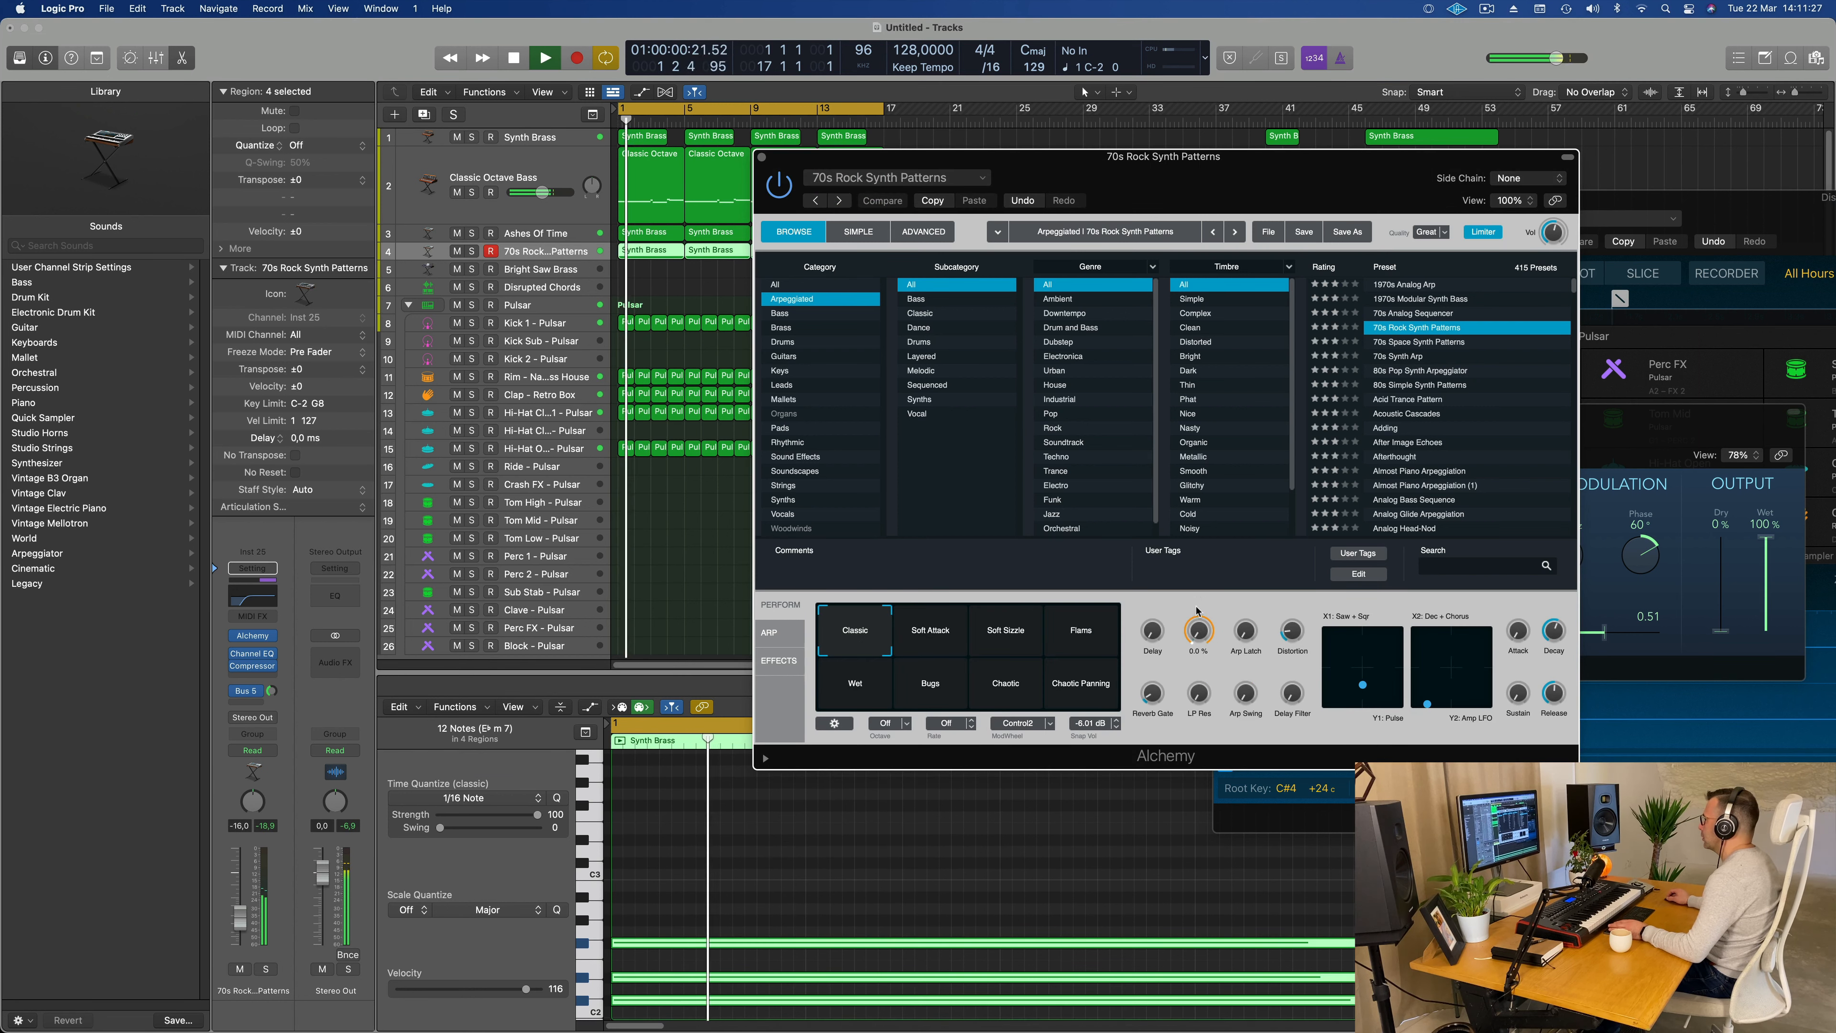
pyautogui.moveTo(1199, 693)
pyautogui.mouseDown()
pyautogui.moveTo(1194, 573)
pyautogui.moveTo(1190, 670)
pyautogui.mouseUp()
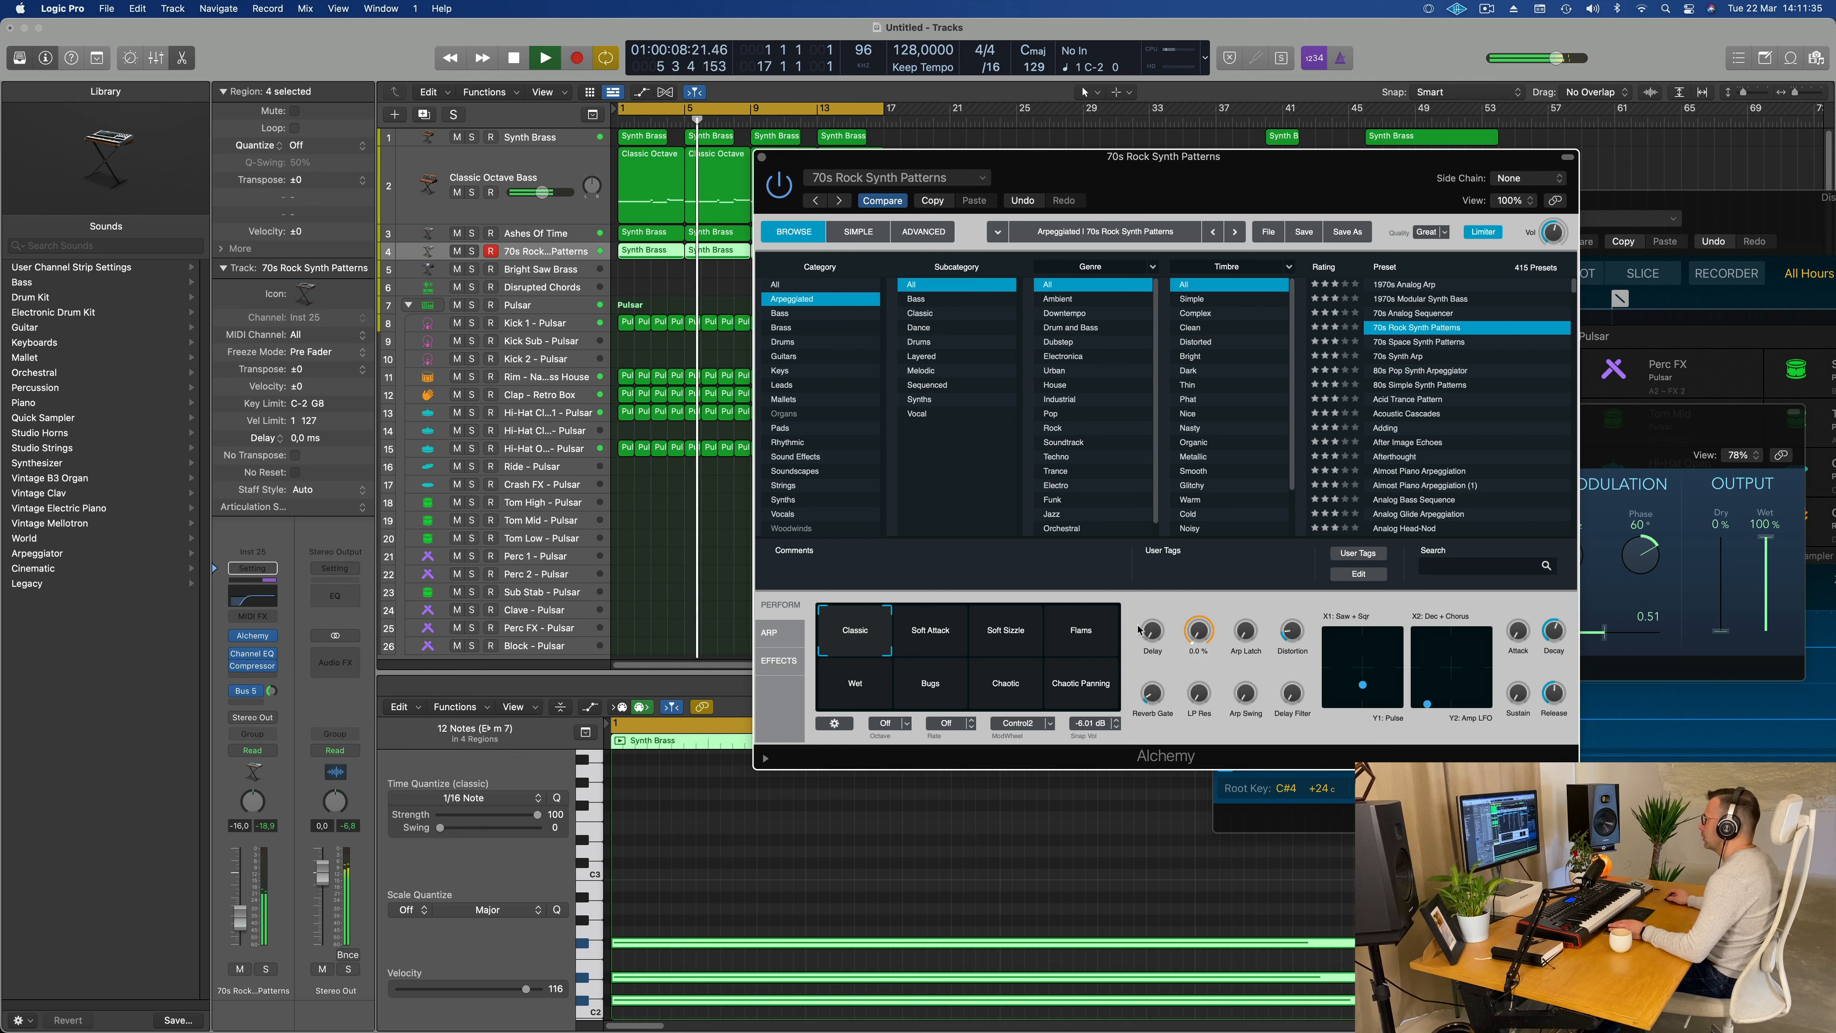
pyautogui.moveTo(241, 920); pyautogui.dragTo(241, 914)
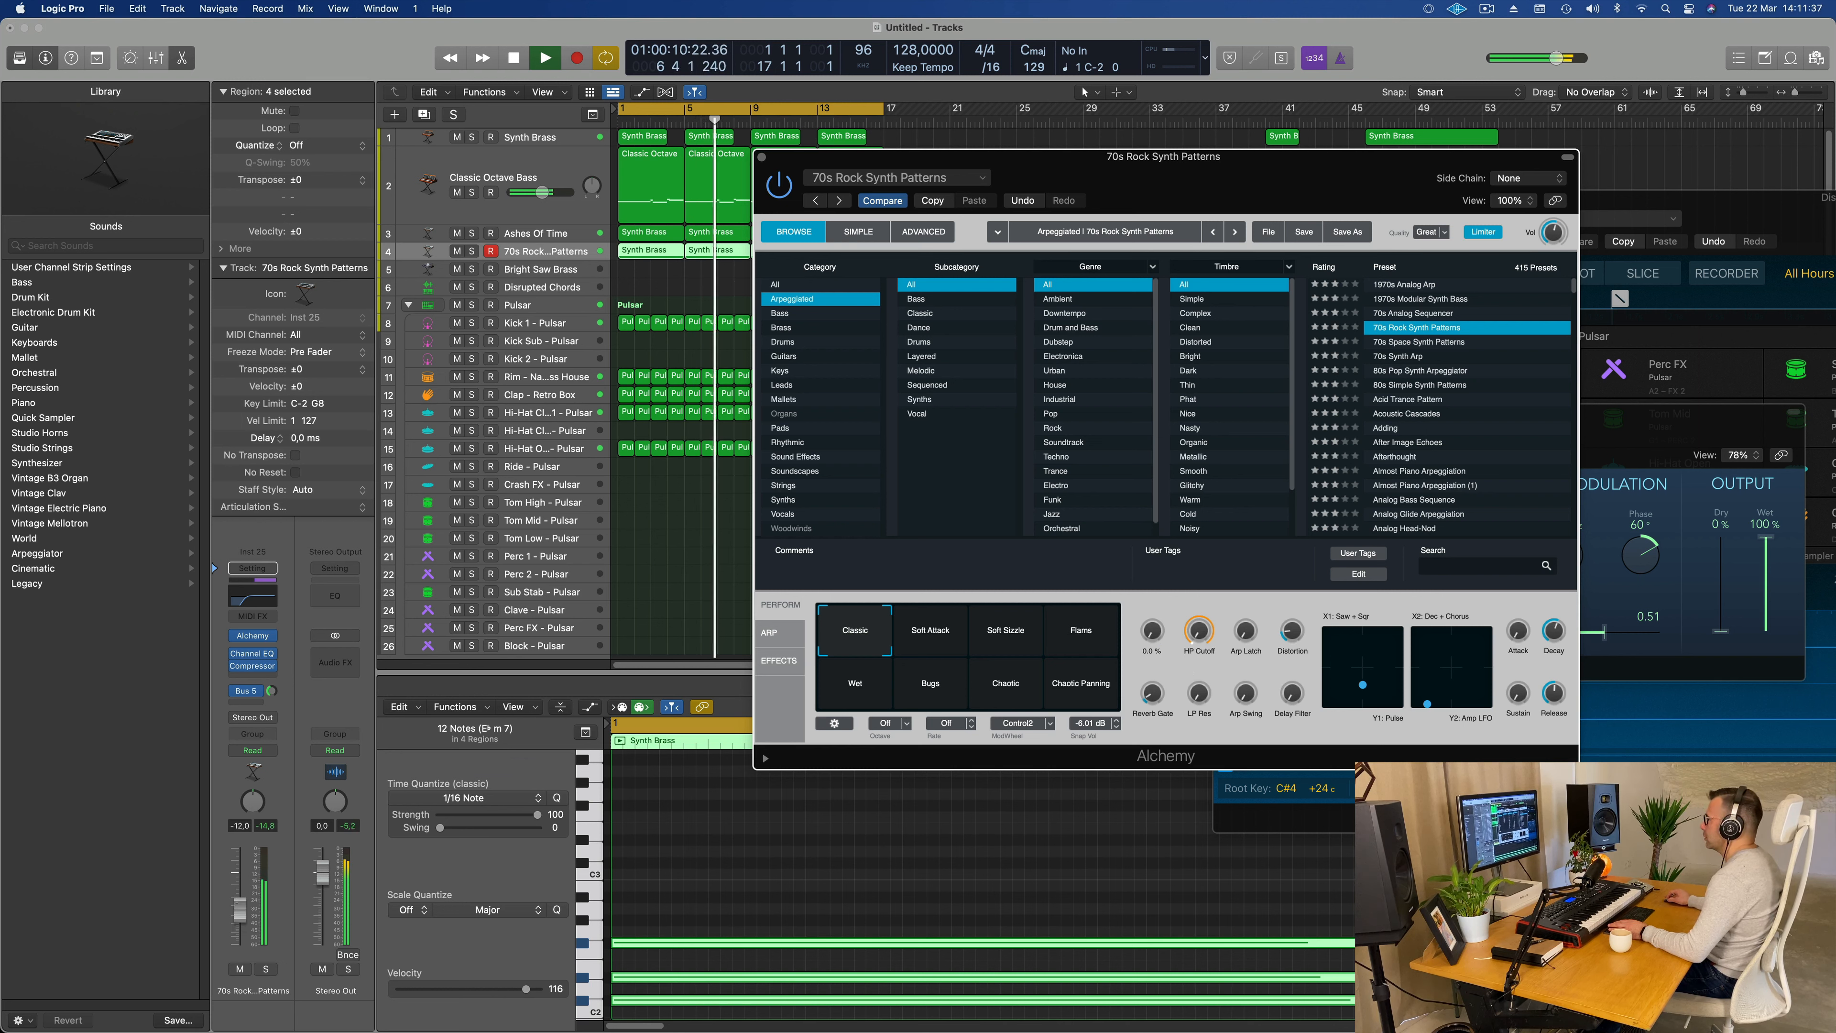
pyautogui.moveTo(1150, 632); pyautogui.dragTo(1153, 628)
pyautogui.moveTo(240, 911); pyautogui.dragTo(240, 907)
pyautogui.click(1149, 693)
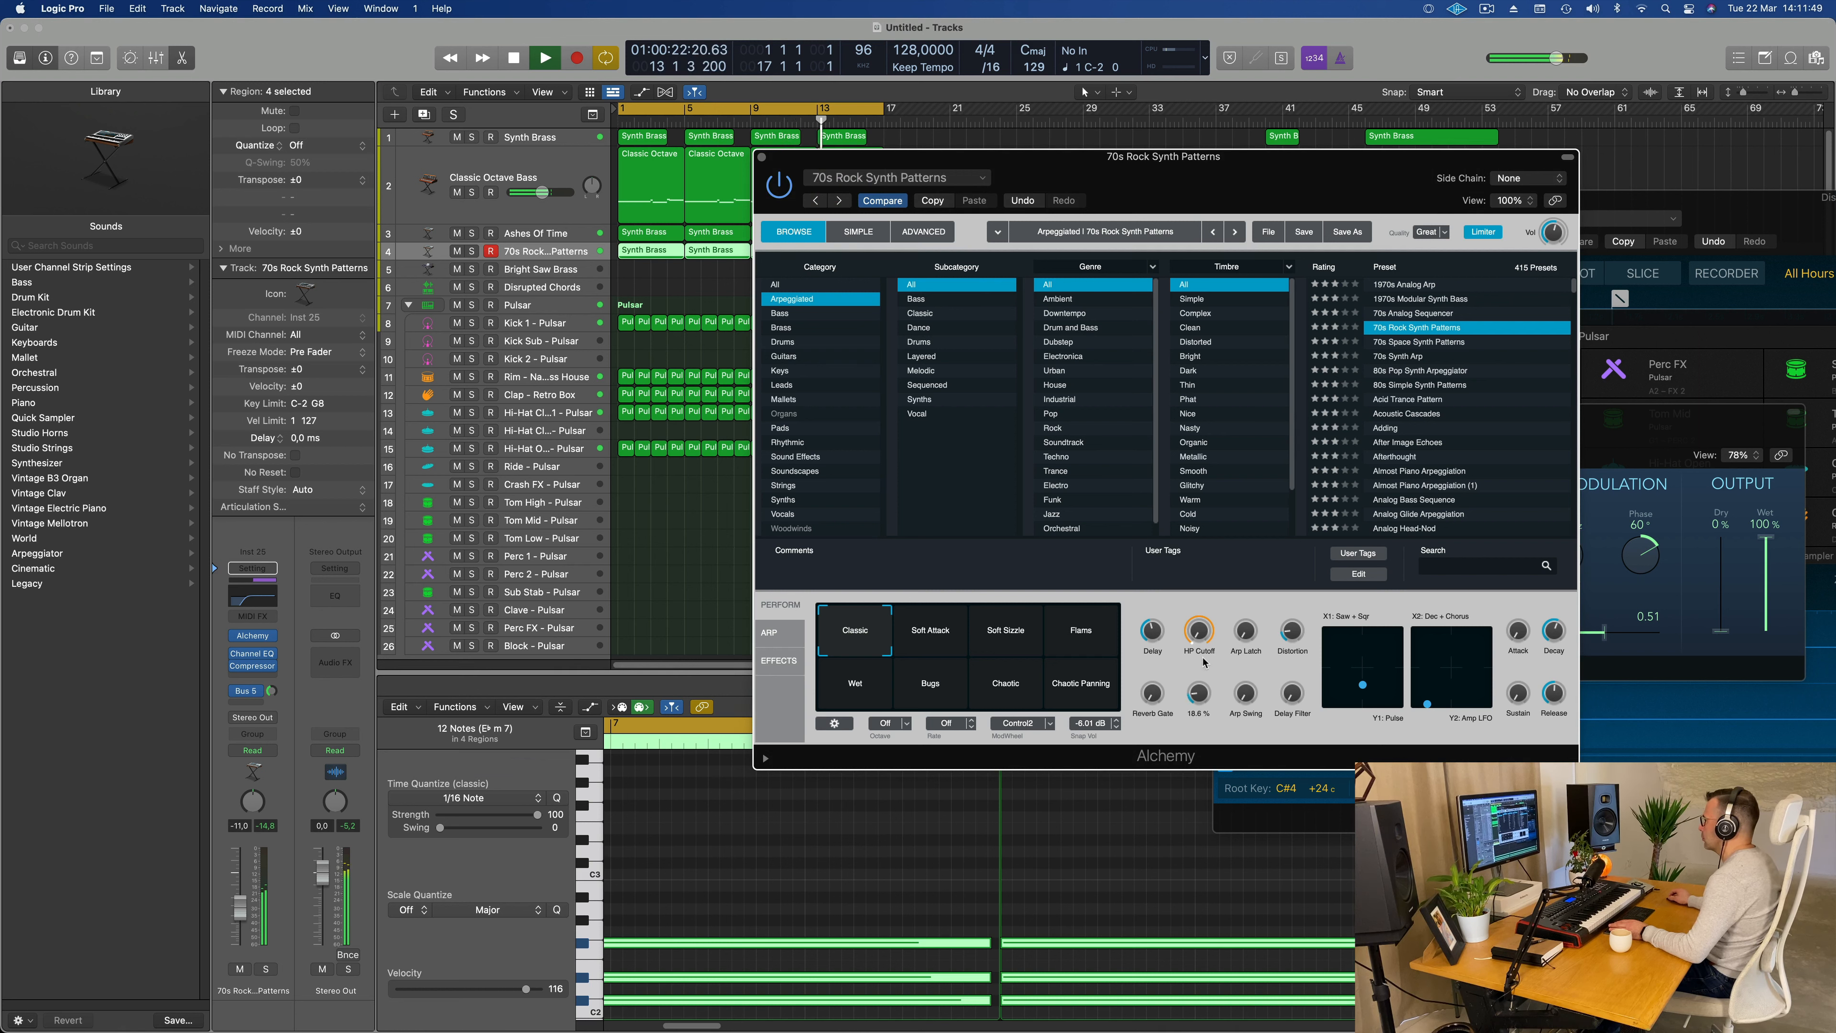
# Step: Raise LP Res further, set HP Cutoff to 42.1 %, and lower the track's volume to -13.2 dB
pyautogui.moveTo(1204, 661); pyautogui.dragTo(1203, 652)
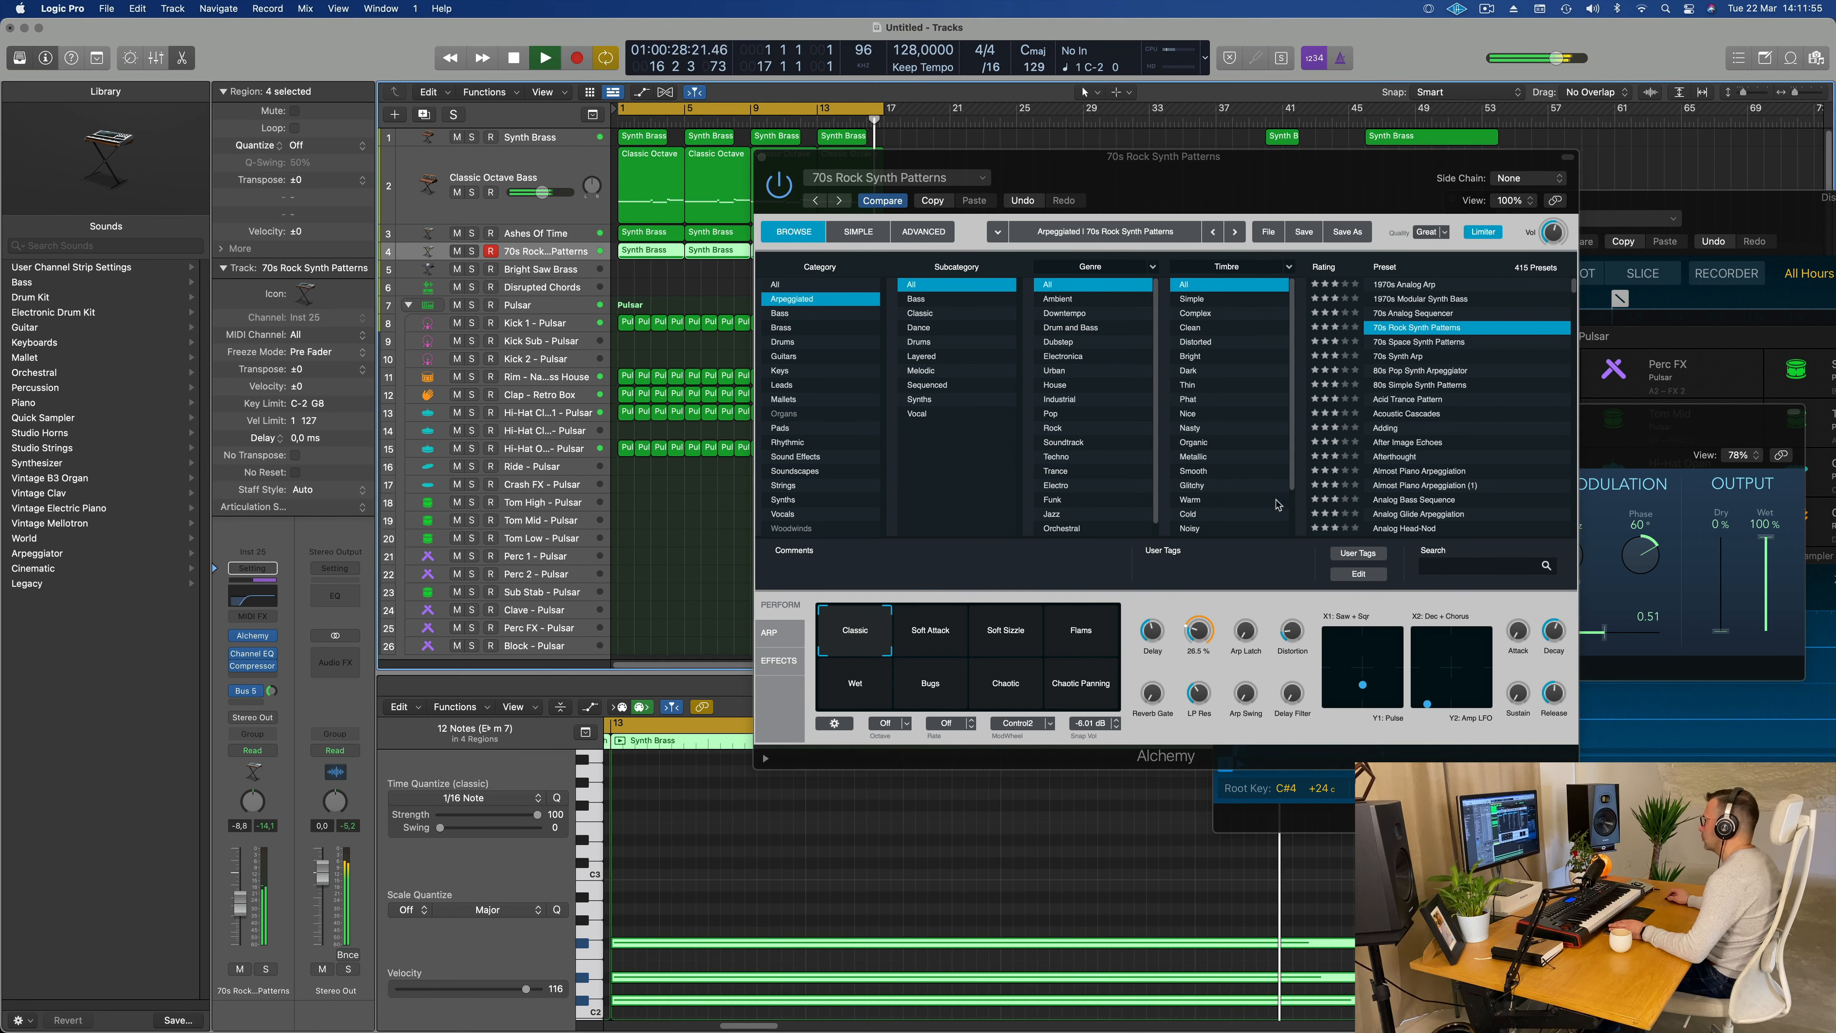
pyautogui.click(1195, 633)
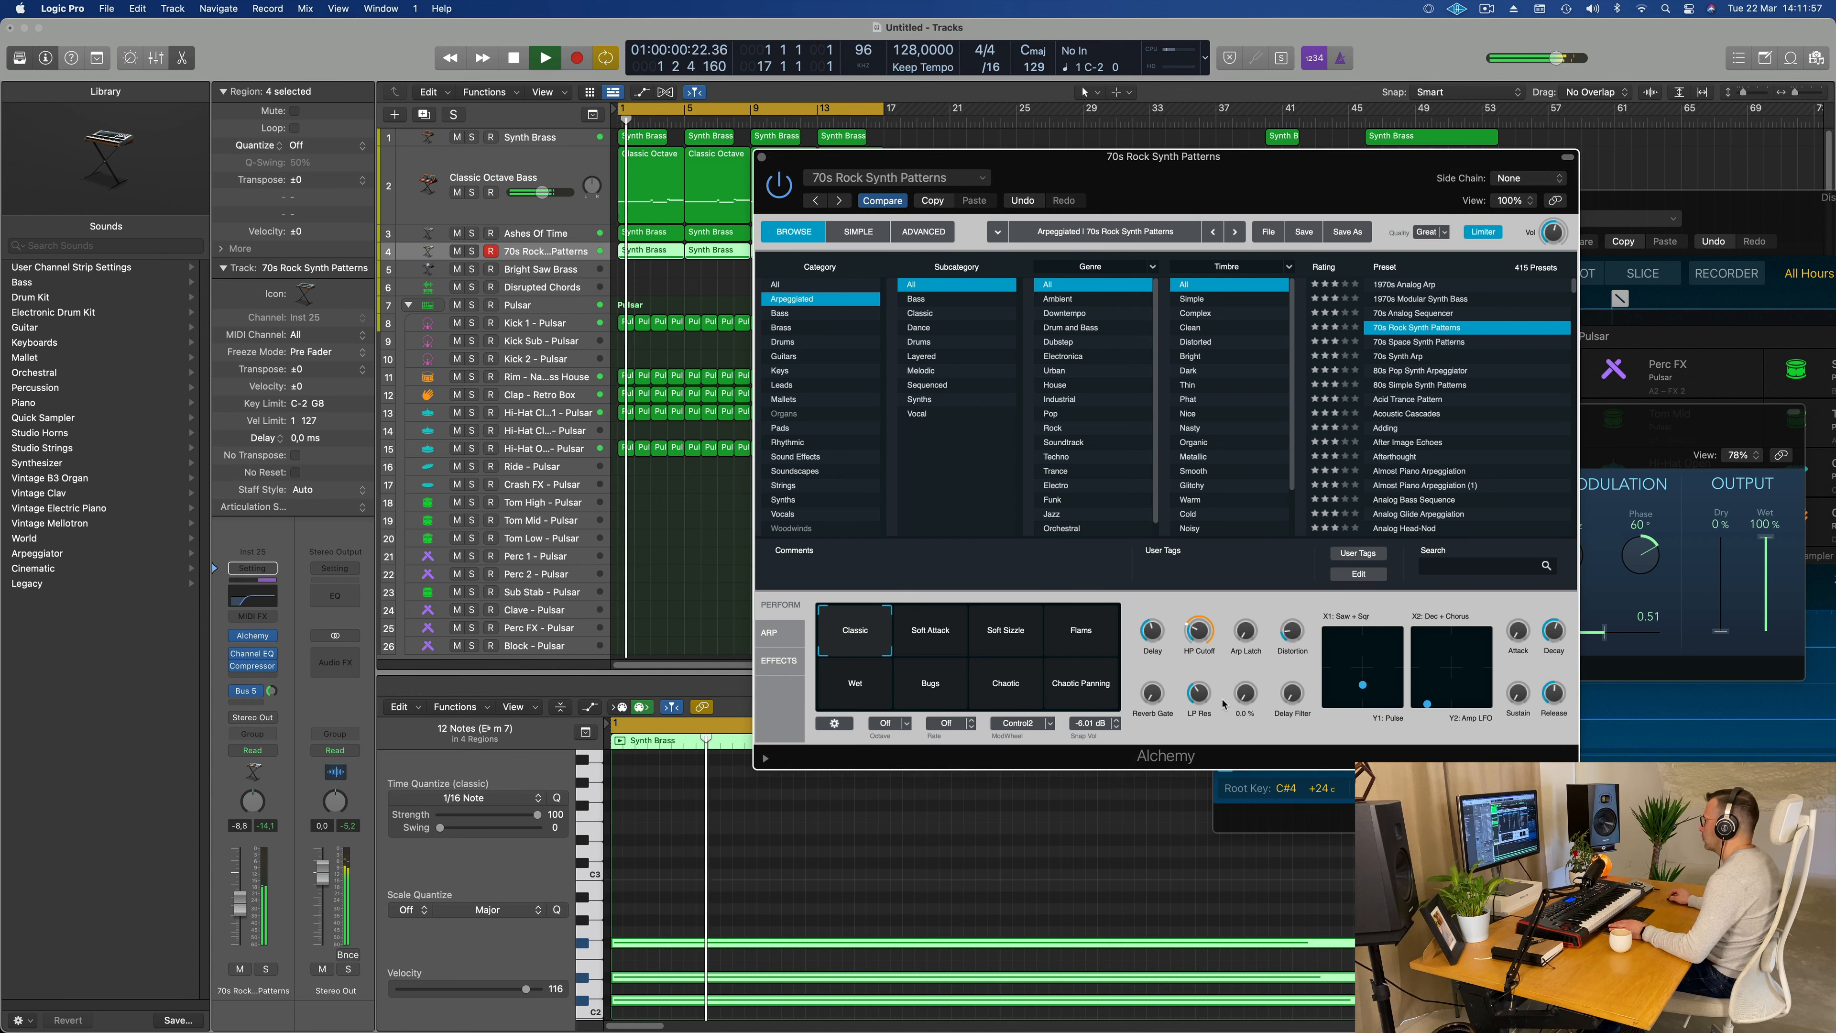
pyautogui.moveTo(1208, 699); pyautogui.dragTo(1199, 650)
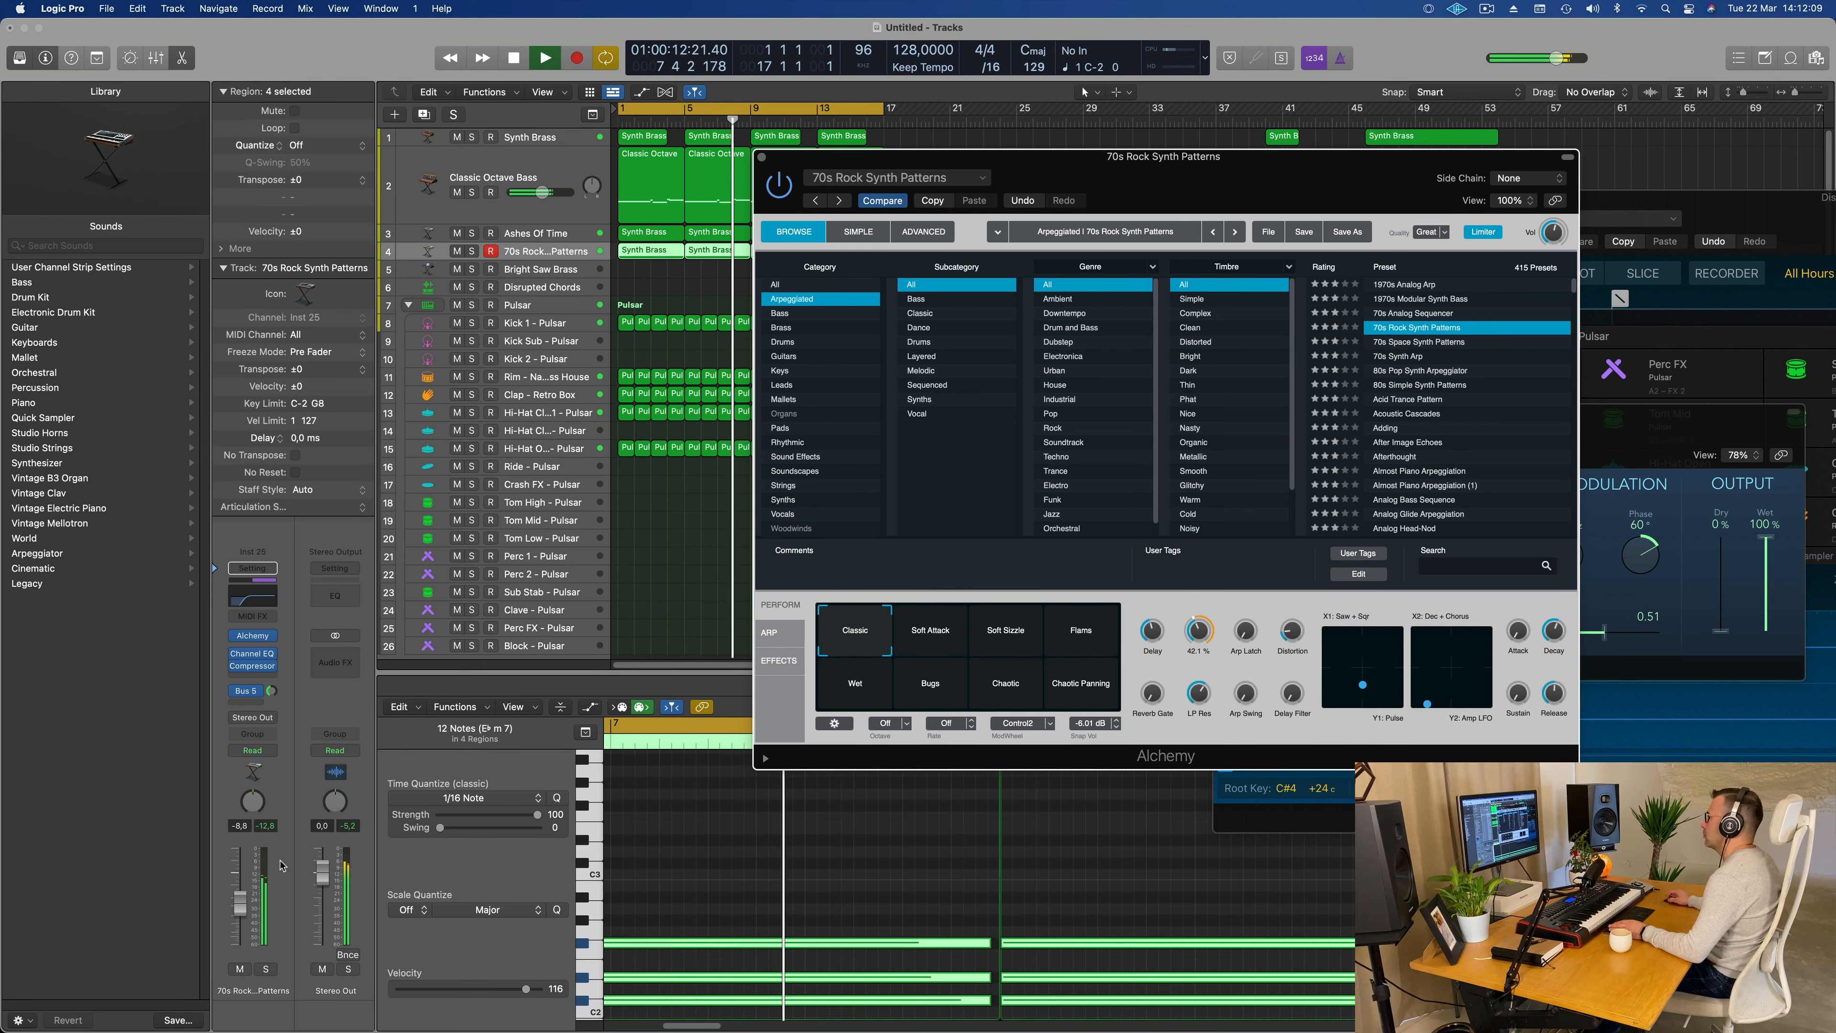
pyautogui.moveTo(240, 906); pyautogui.dragTo(240, 916)
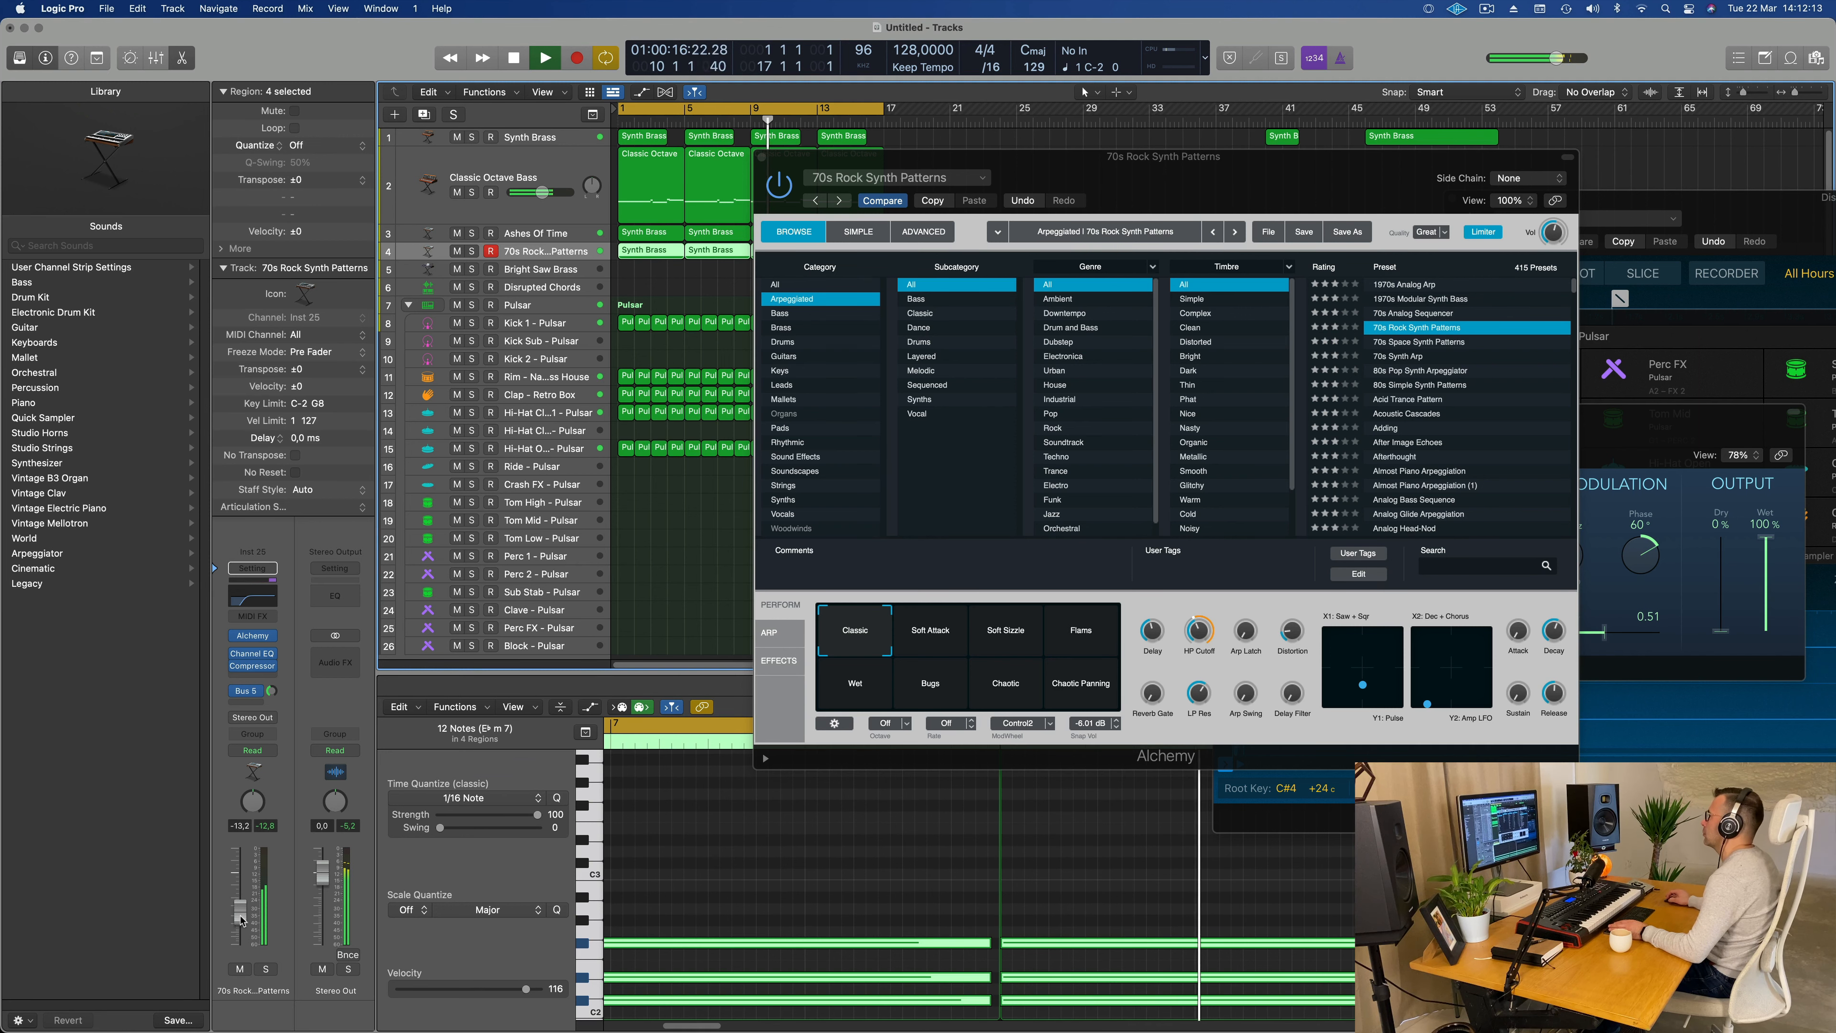
# Step: Mute the Synth Brass track and move the Alchemy window clear of the arrangement's upper regions
pyautogui.click(456, 137)
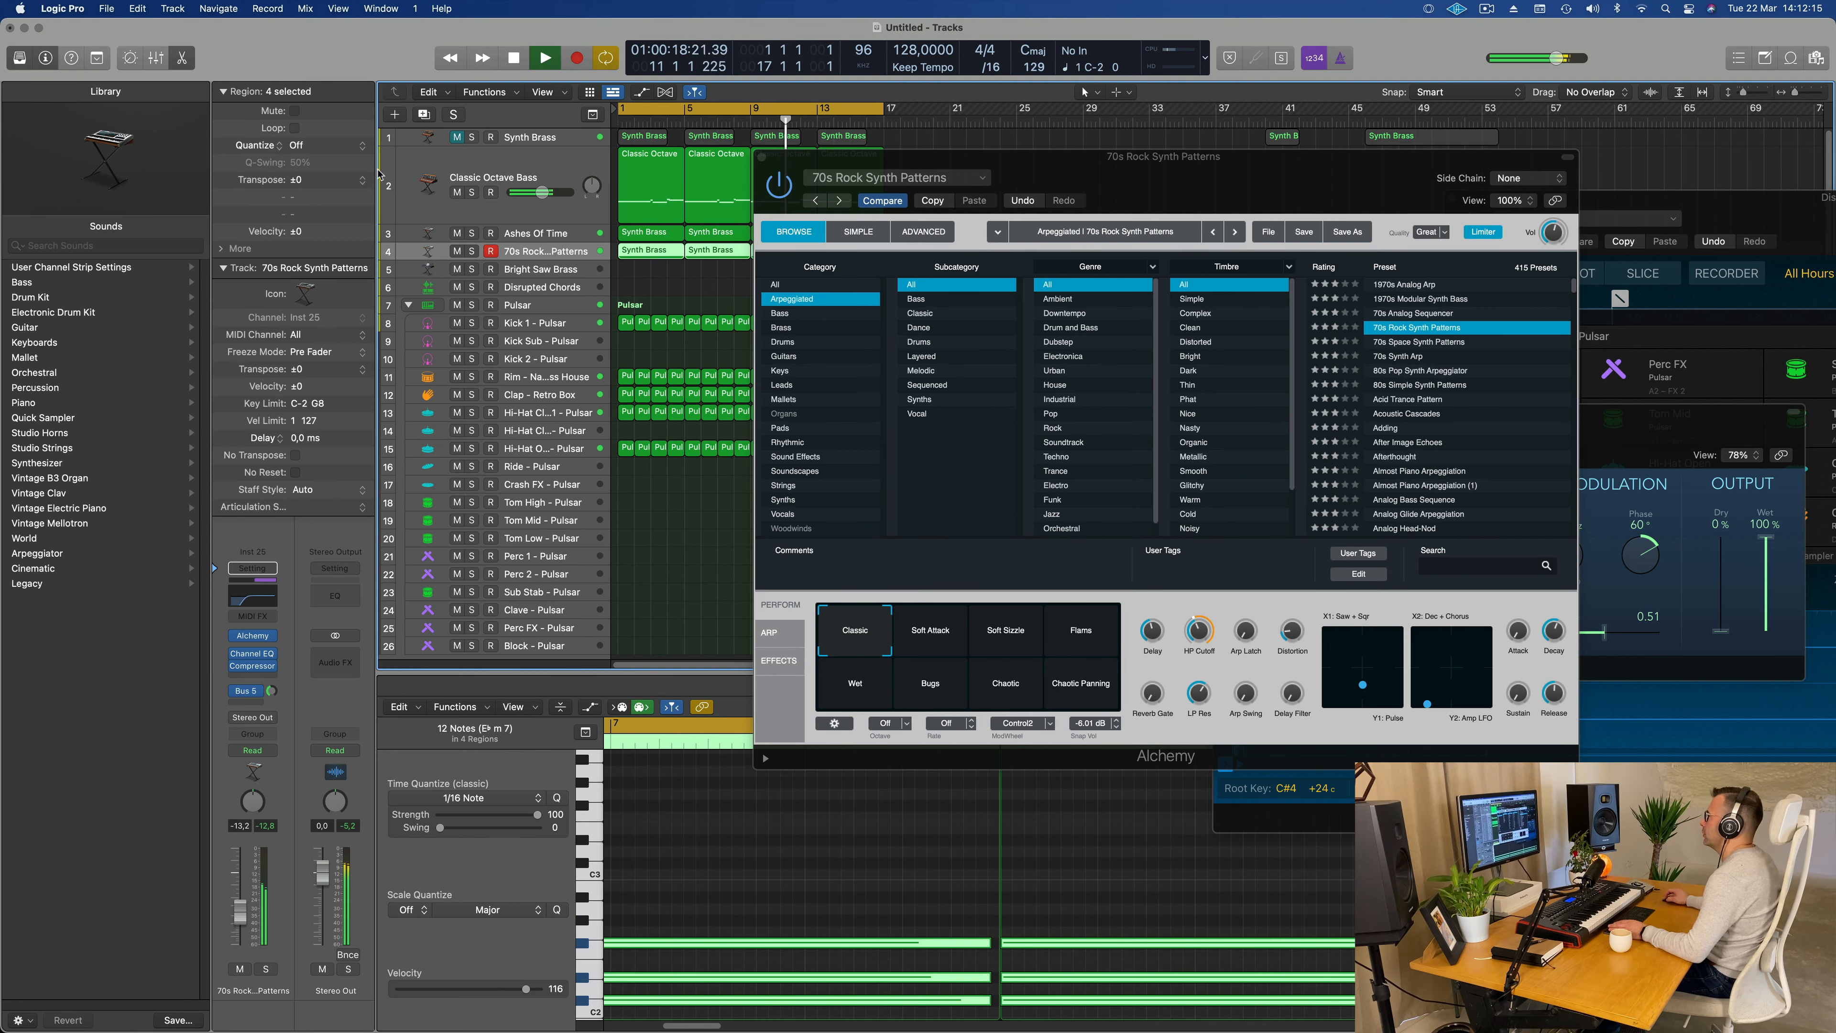
pyautogui.moveTo(1129, 185); pyautogui.dragTo(1011, 275)
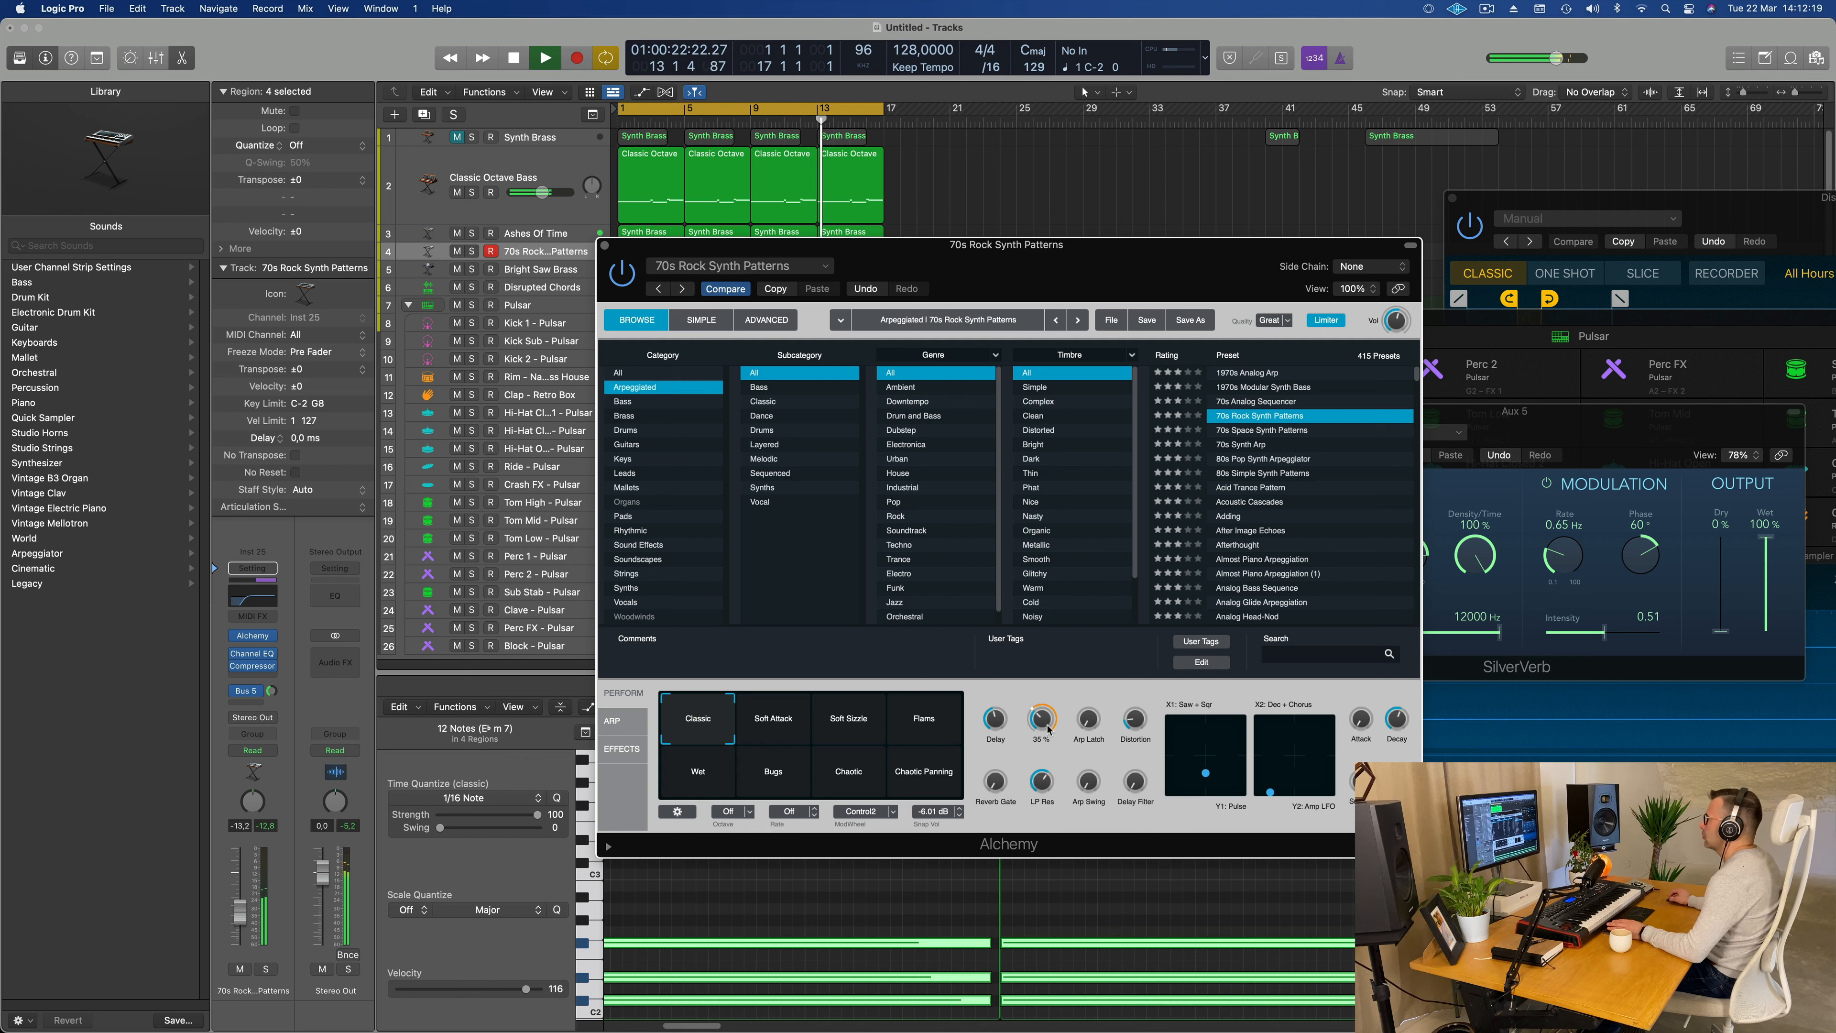
# Step: Set HP Cutoff to 41.8 % in Alchemy and move its window down until the 70s Rock Synth regions are uncovered
pyautogui.moveTo(1048, 729); pyautogui.dragTo(1049, 725)
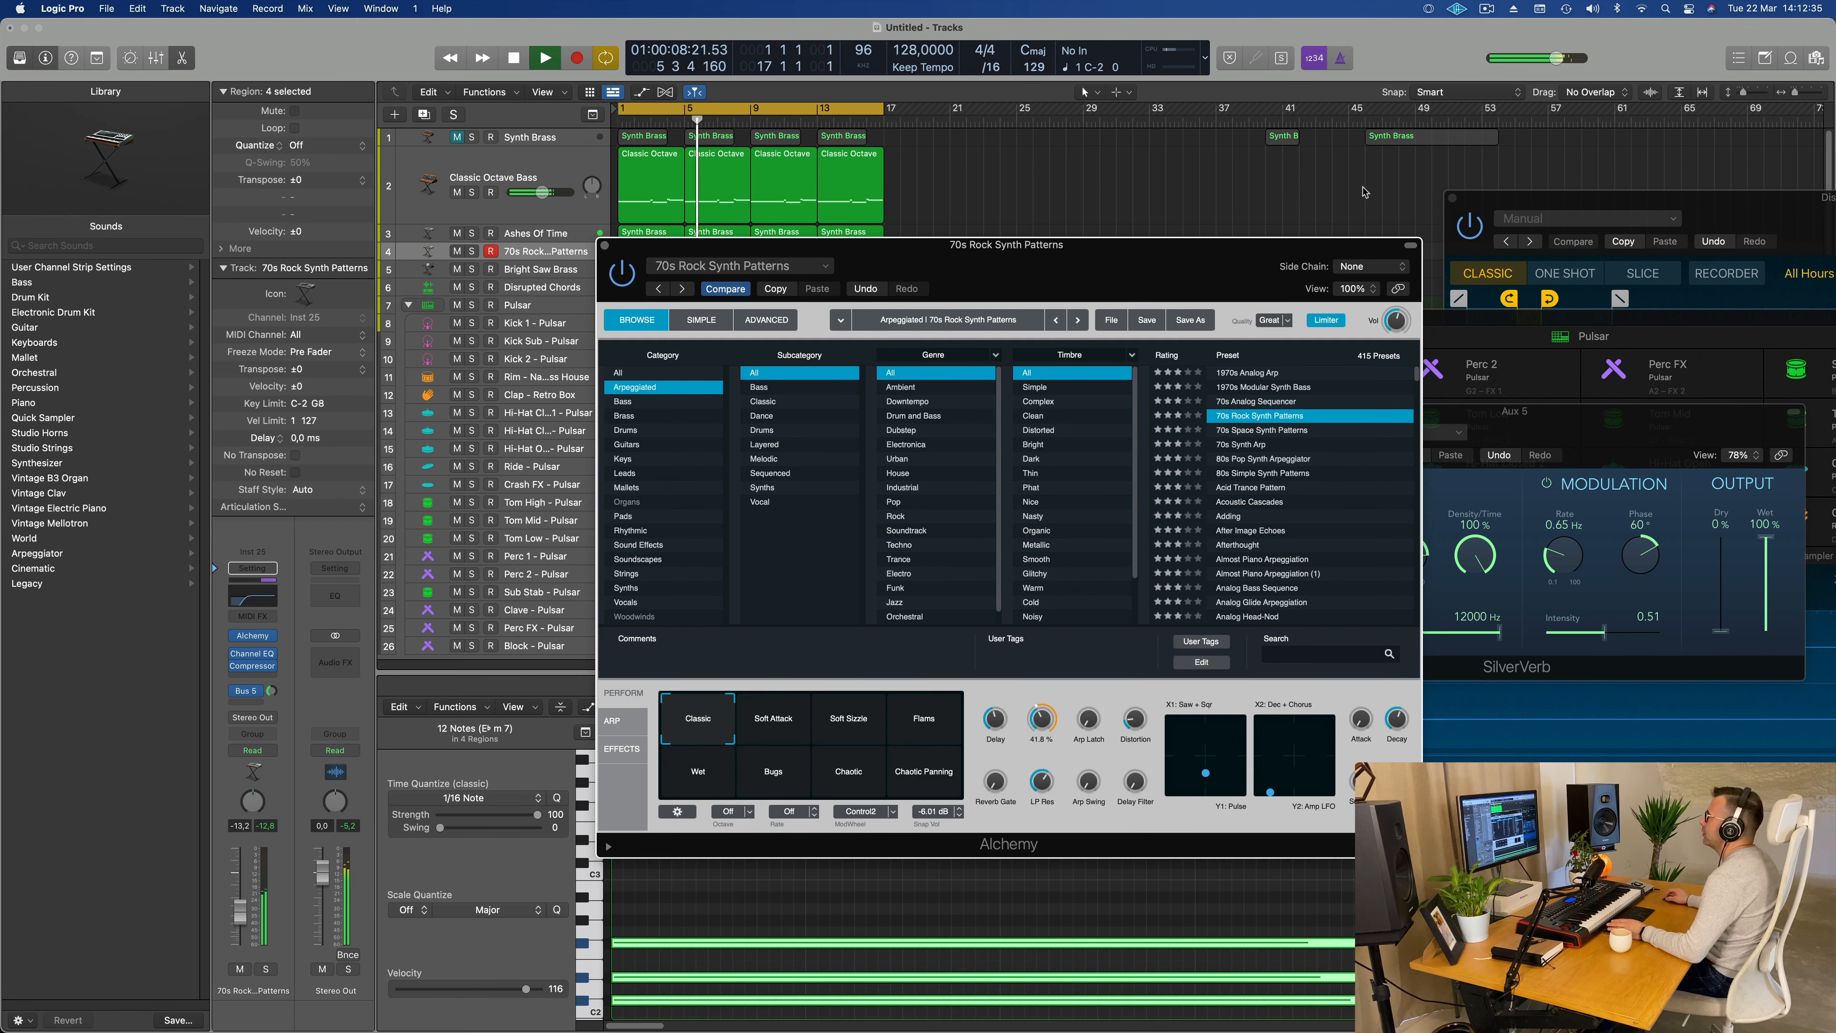
pyautogui.moveTo(1190, 268); pyautogui.dragTo(1299, 312)
pyautogui.moveTo(1240, 305); pyautogui.dragTo(1105, 366)
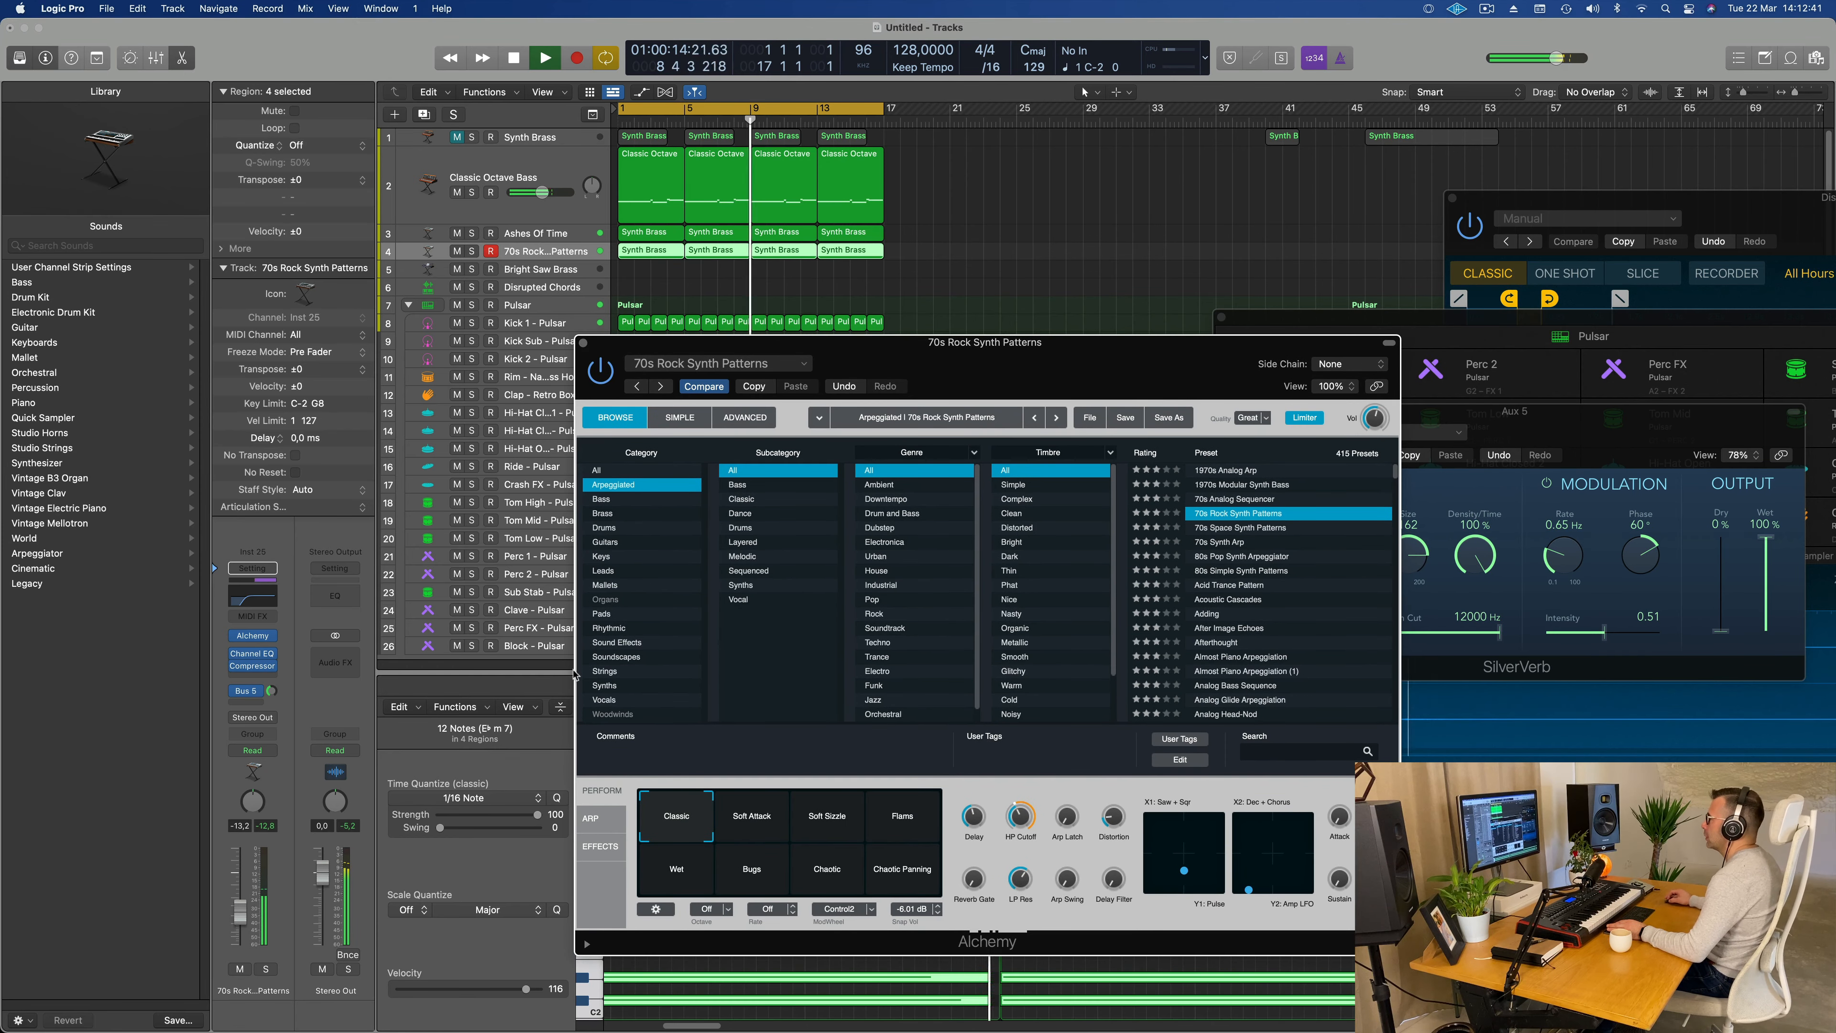
# Step: Move Alchemy's X1/Y1 pad point up to the centre and place the X2/Y2 pad point slightly inward from its lower-left corner
pyautogui.moveTo(1023, 808)
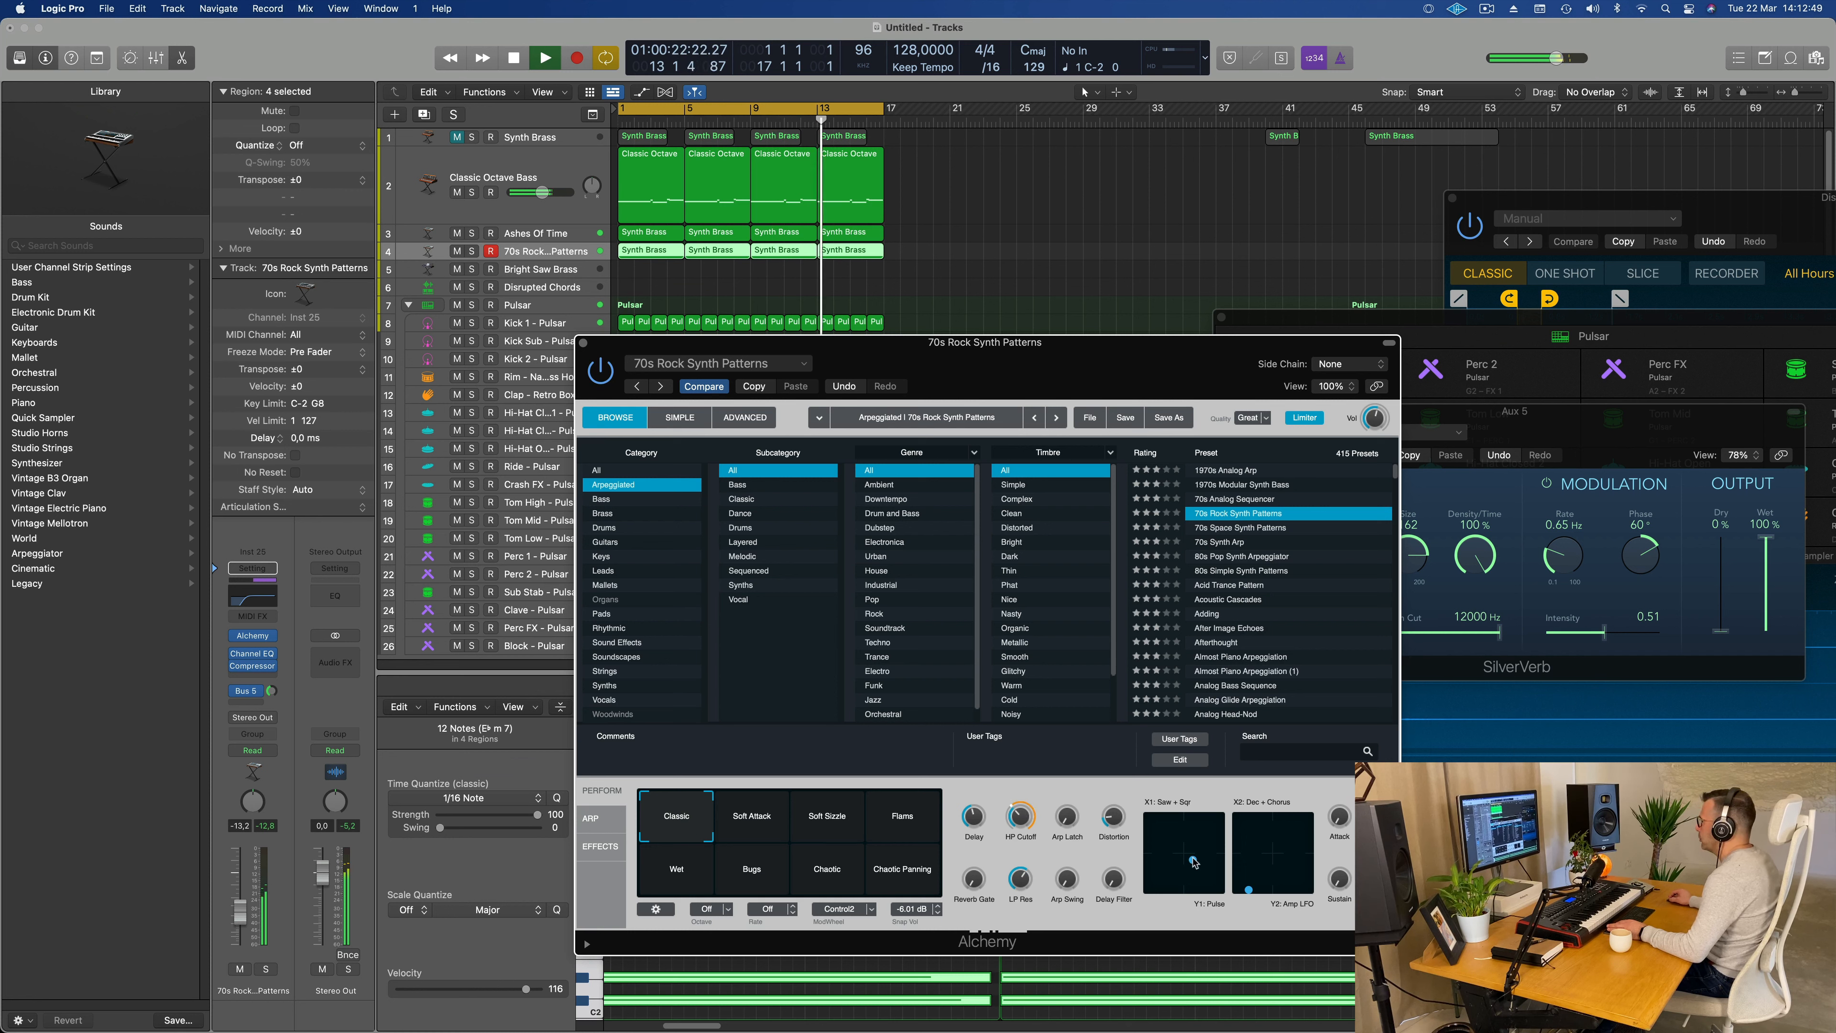
pyautogui.moveTo(1194, 862)
pyautogui.mouseDown()
pyautogui.moveTo(1223, 893)
pyautogui.moveTo(1223, 859)
pyautogui.moveTo(1196, 853)
pyautogui.moveTo(1223, 822)
pyautogui.moveTo(1225, 871)
pyautogui.moveTo(1197, 858)
pyautogui.mouseUp()
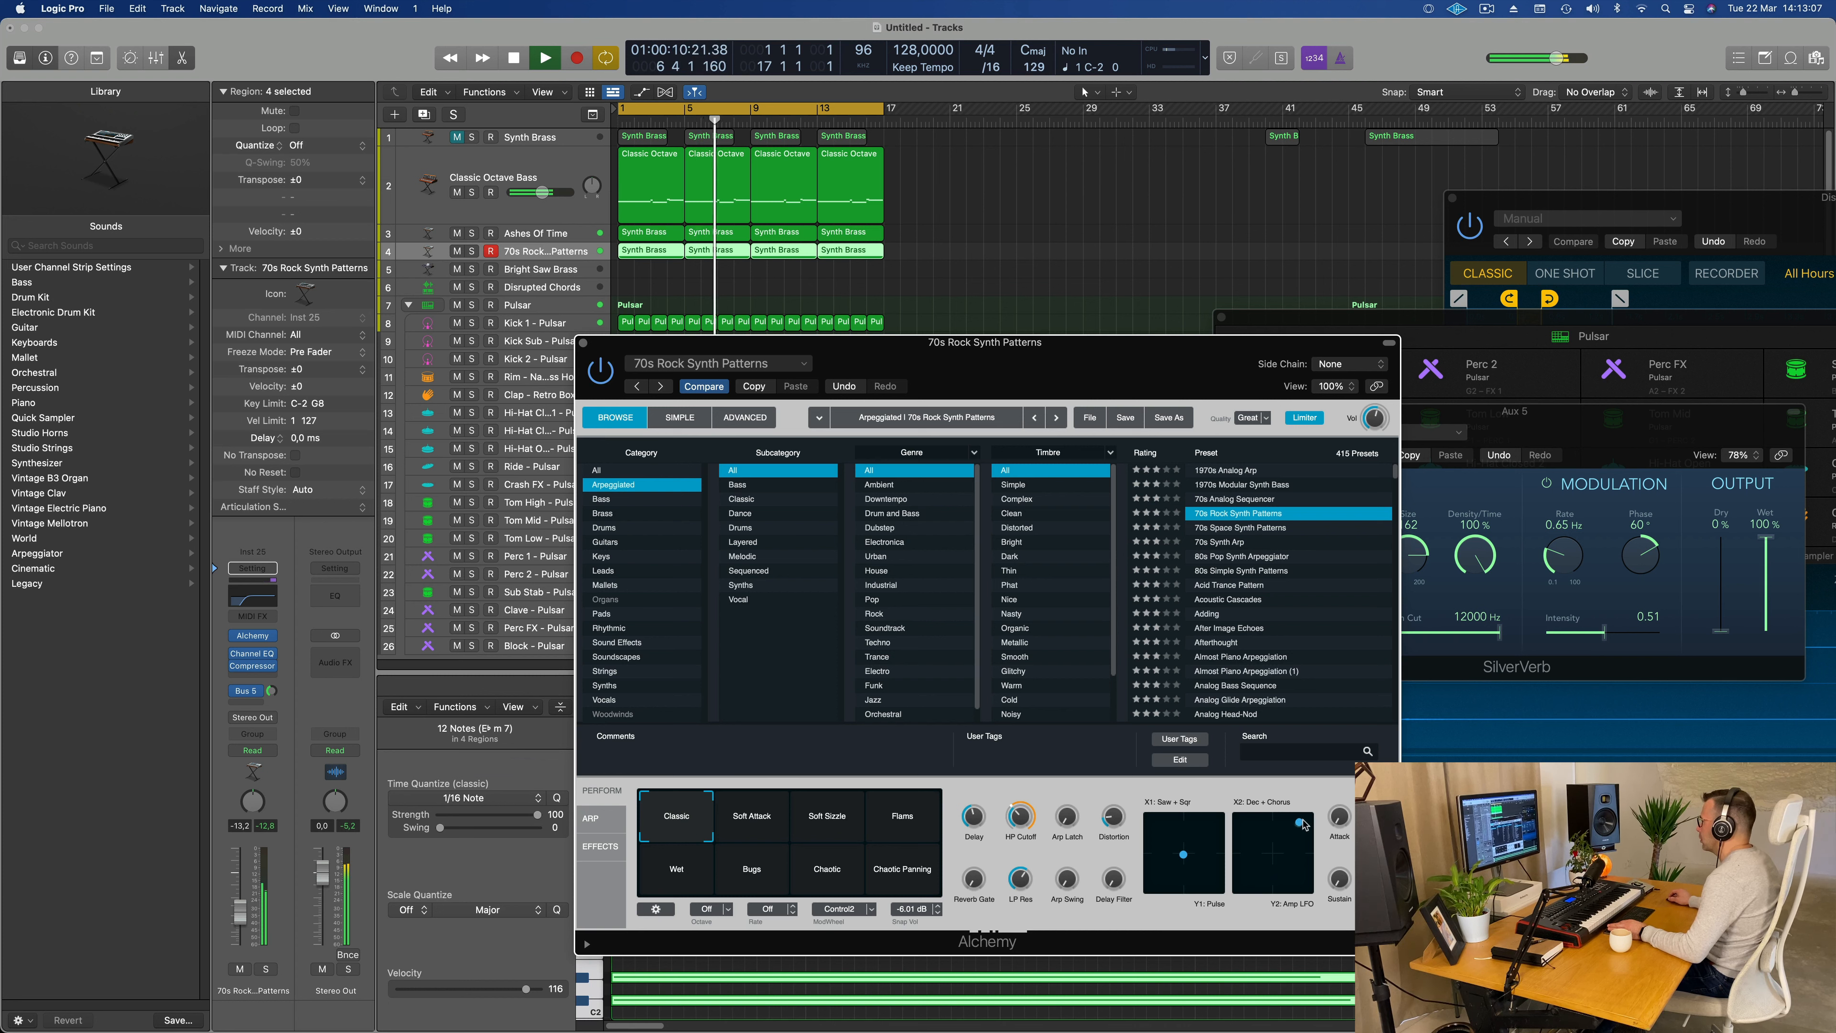
pyautogui.moveTo(1286, 820); pyautogui.dragTo(1243, 886)
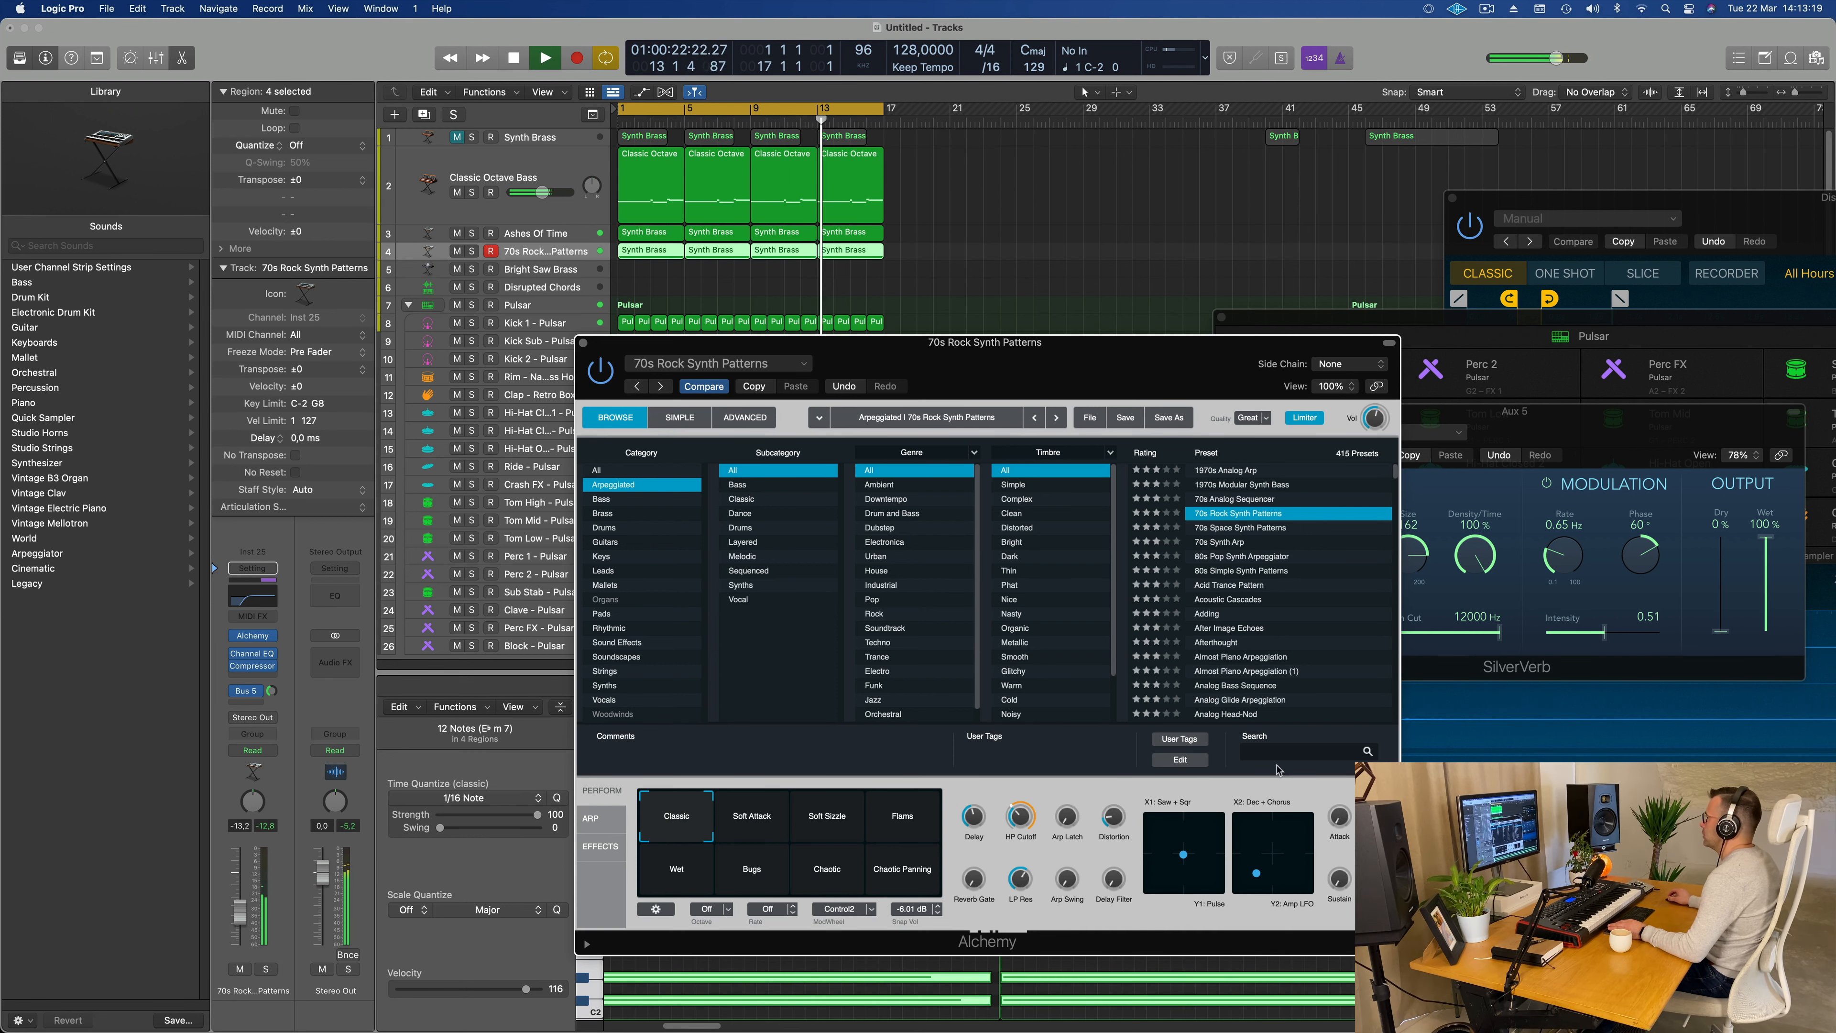
pyautogui.moveTo(1137, 373); pyautogui.dragTo(1162, 371)
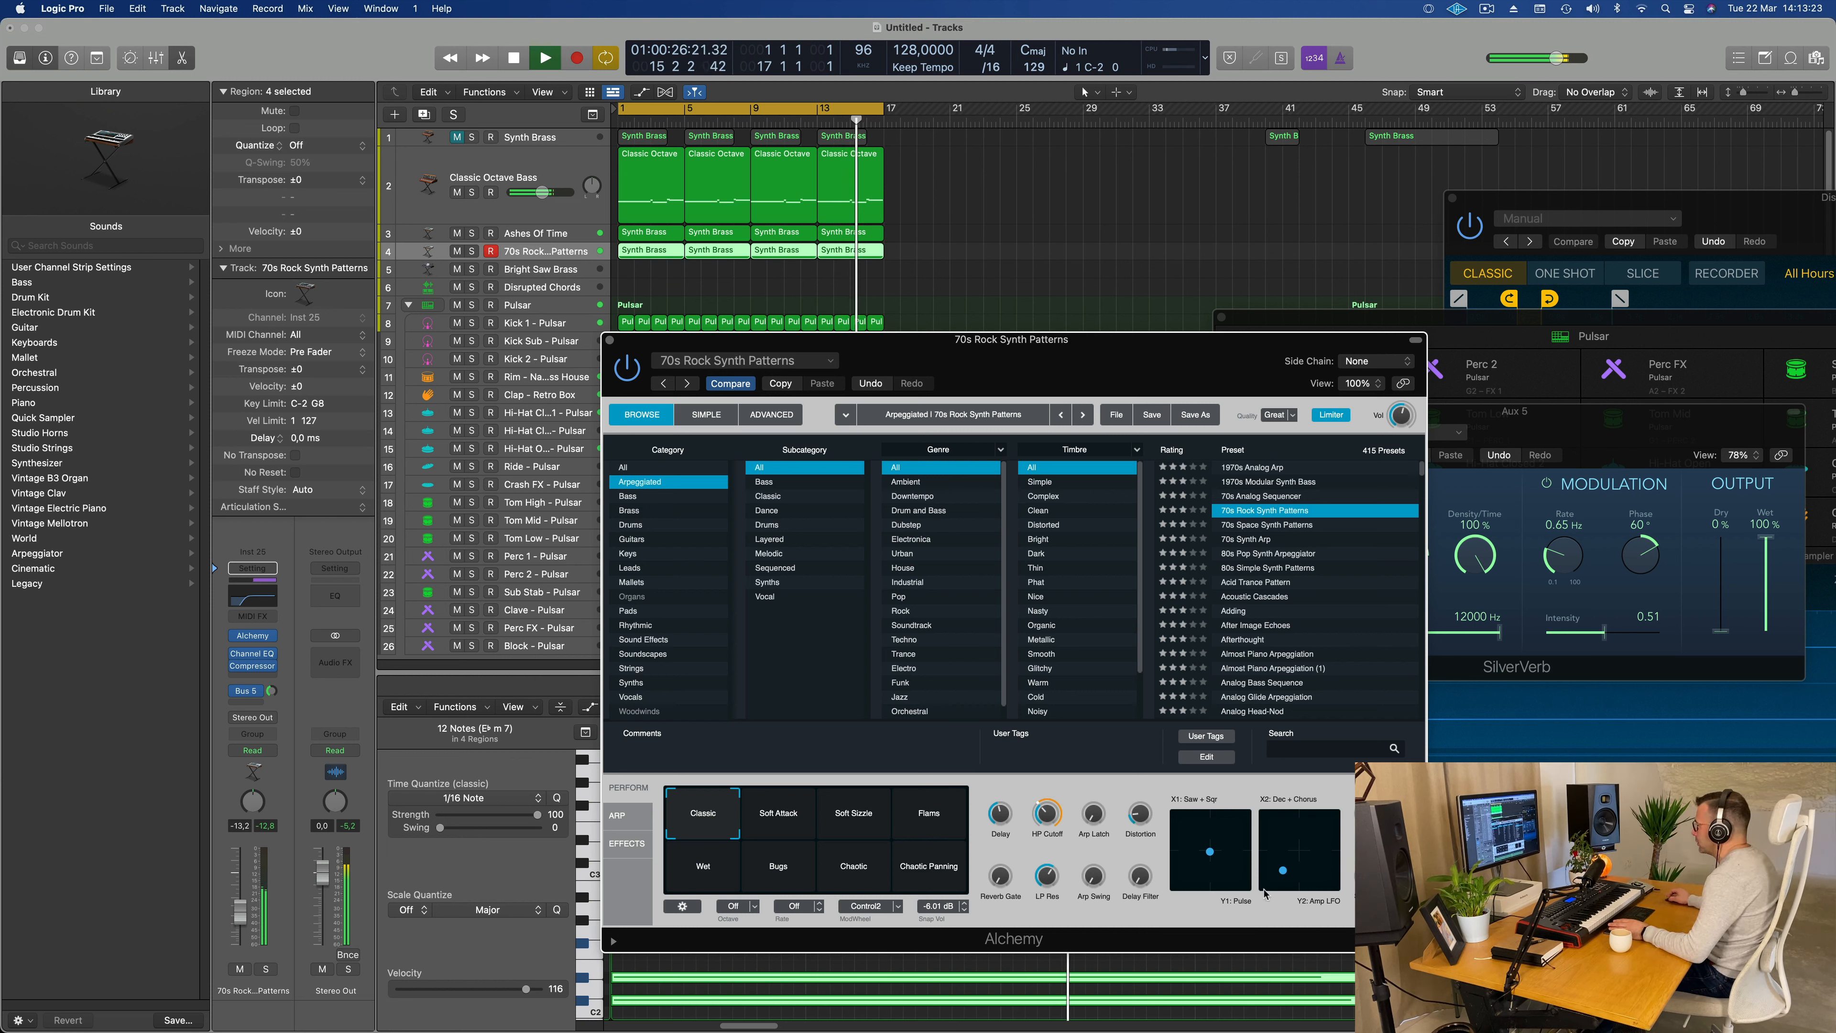
pyautogui.moveTo(1289, 868)
pyautogui.mouseDown()
pyautogui.moveTo(1330, 823)
pyautogui.moveTo(1276, 871)
pyautogui.mouseUp()
# Step: Move the Alchemy window off the track list, show the toolbar, and enable Track Zoom for the 70s Rock Synth Patterns track
pyautogui.moveTo(1185, 381); pyautogui.dragTo(1659, 310)
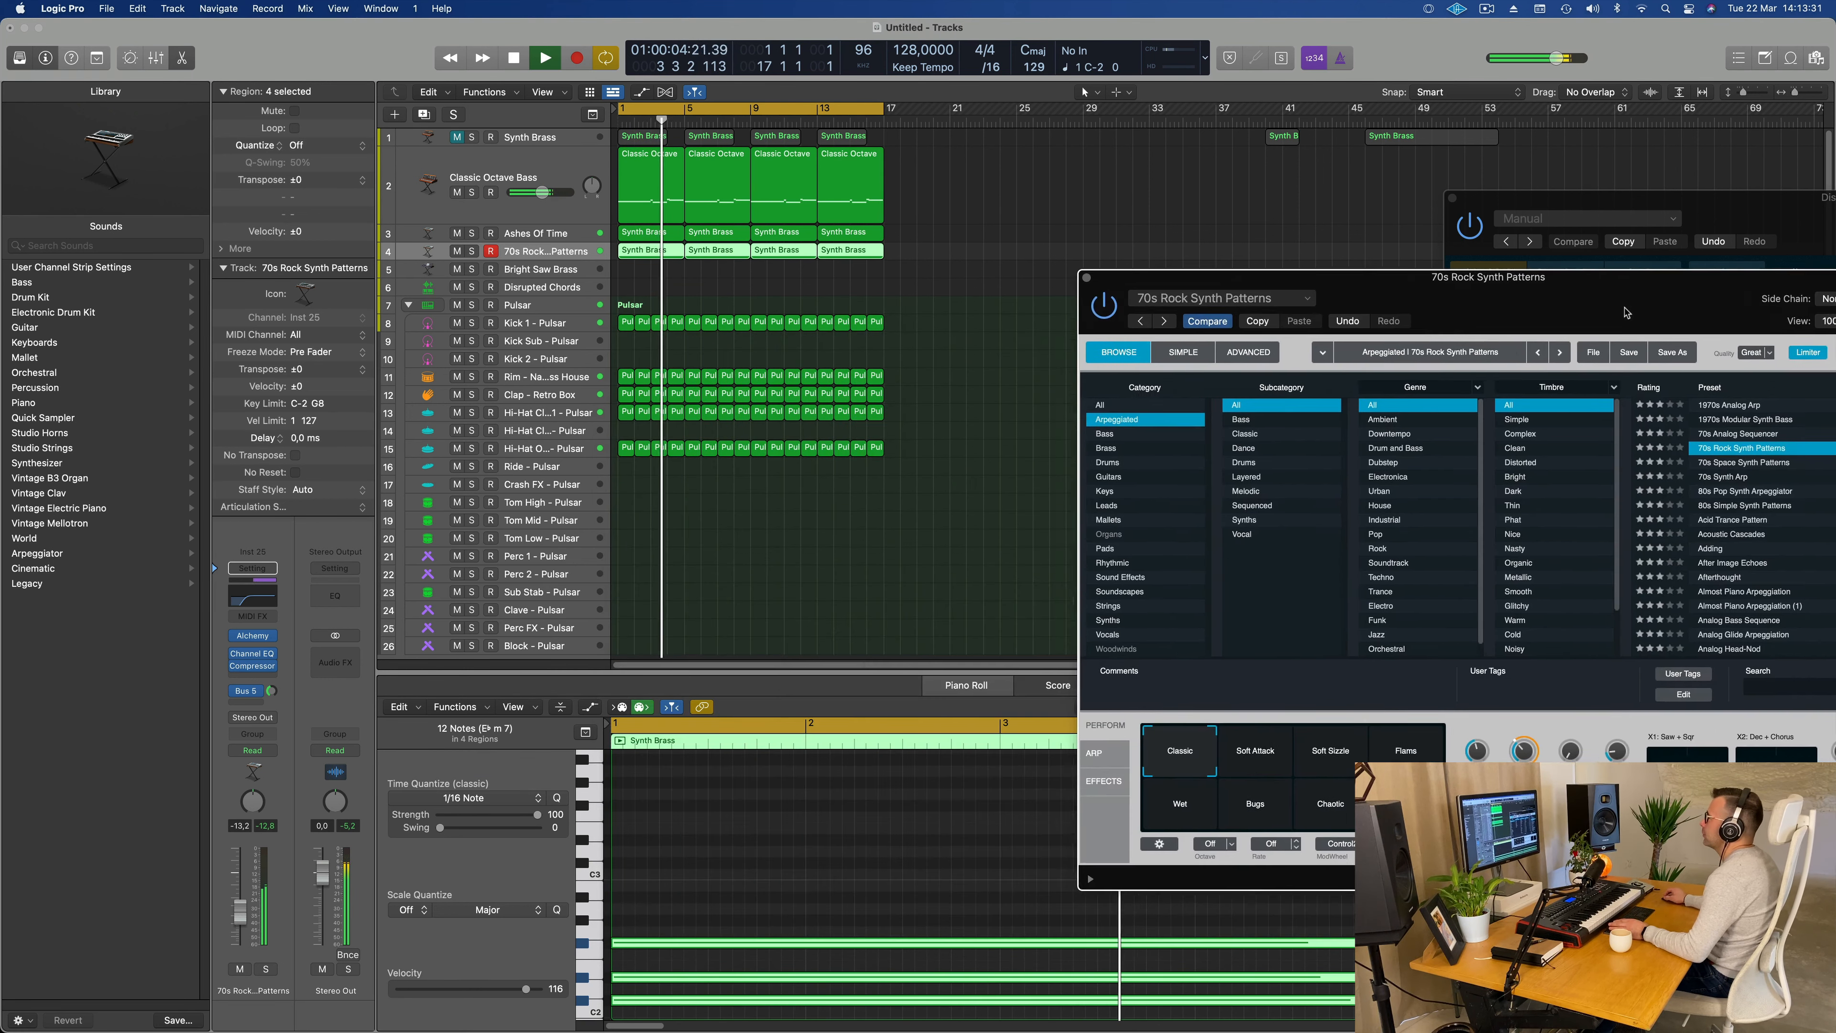
pyautogui.click(566, 256)
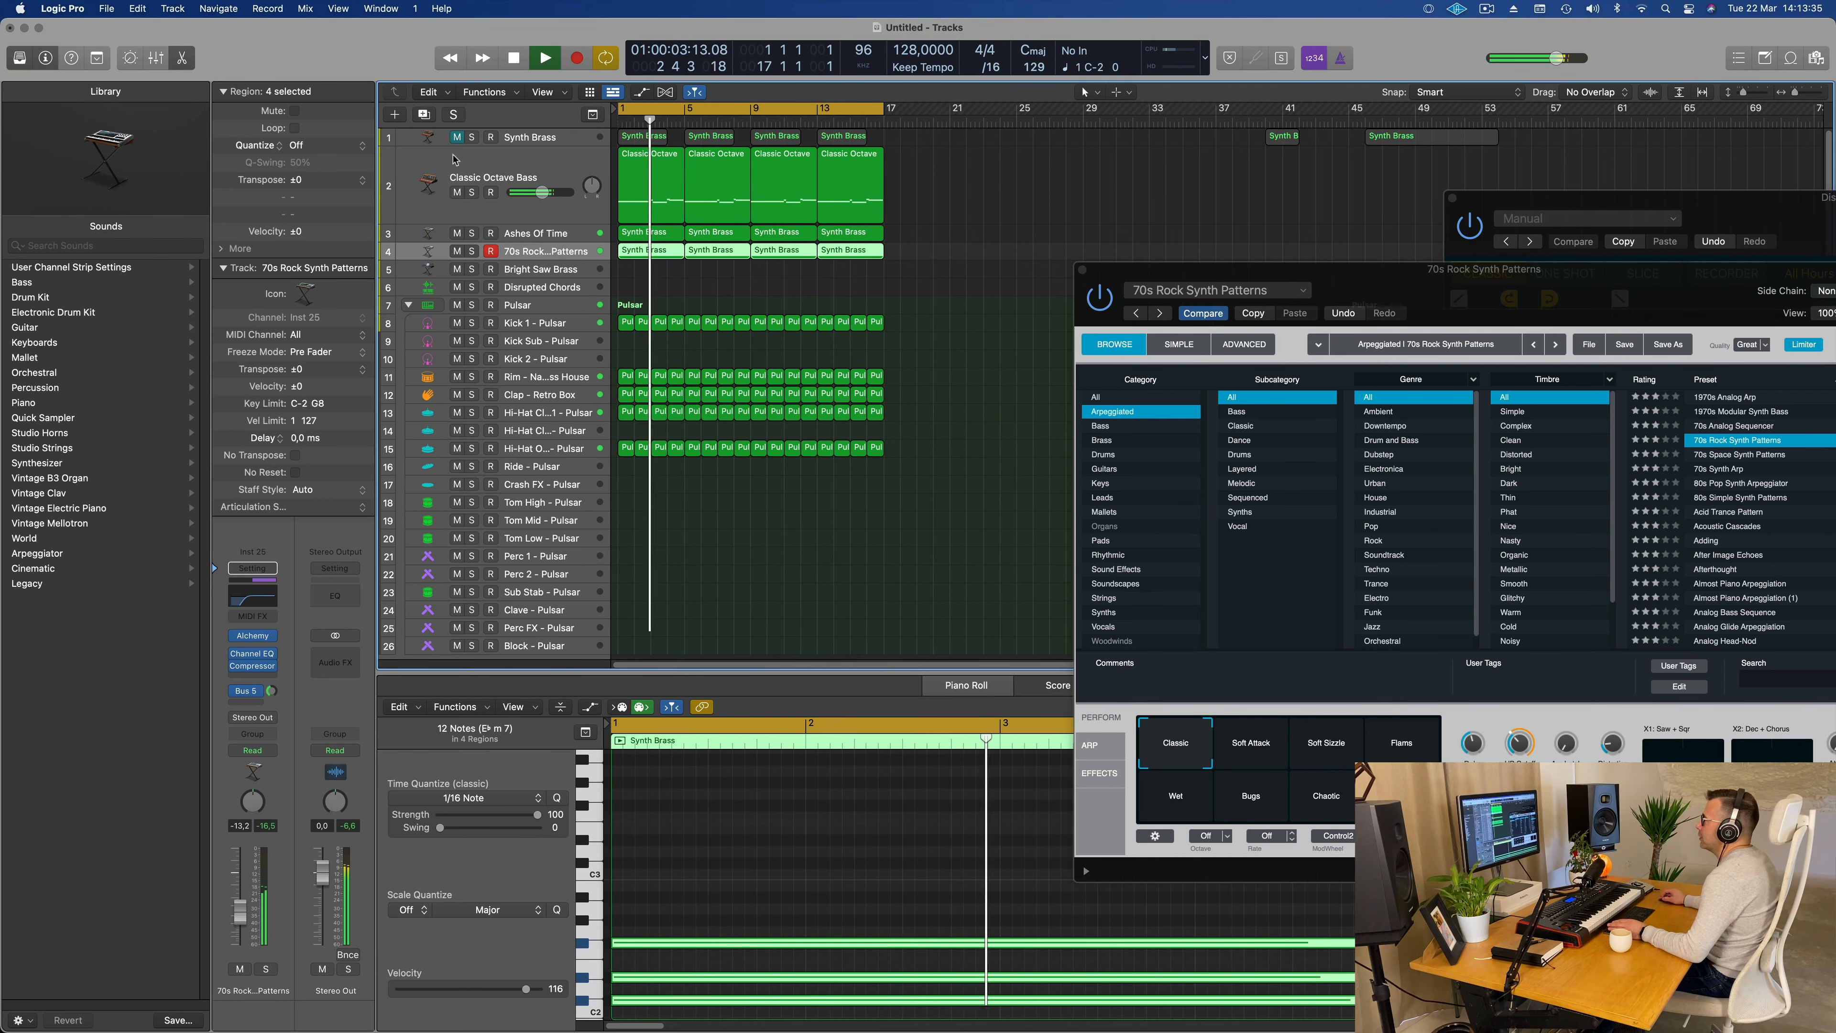
pyautogui.click(97, 57)
pyautogui.click(195, 101)
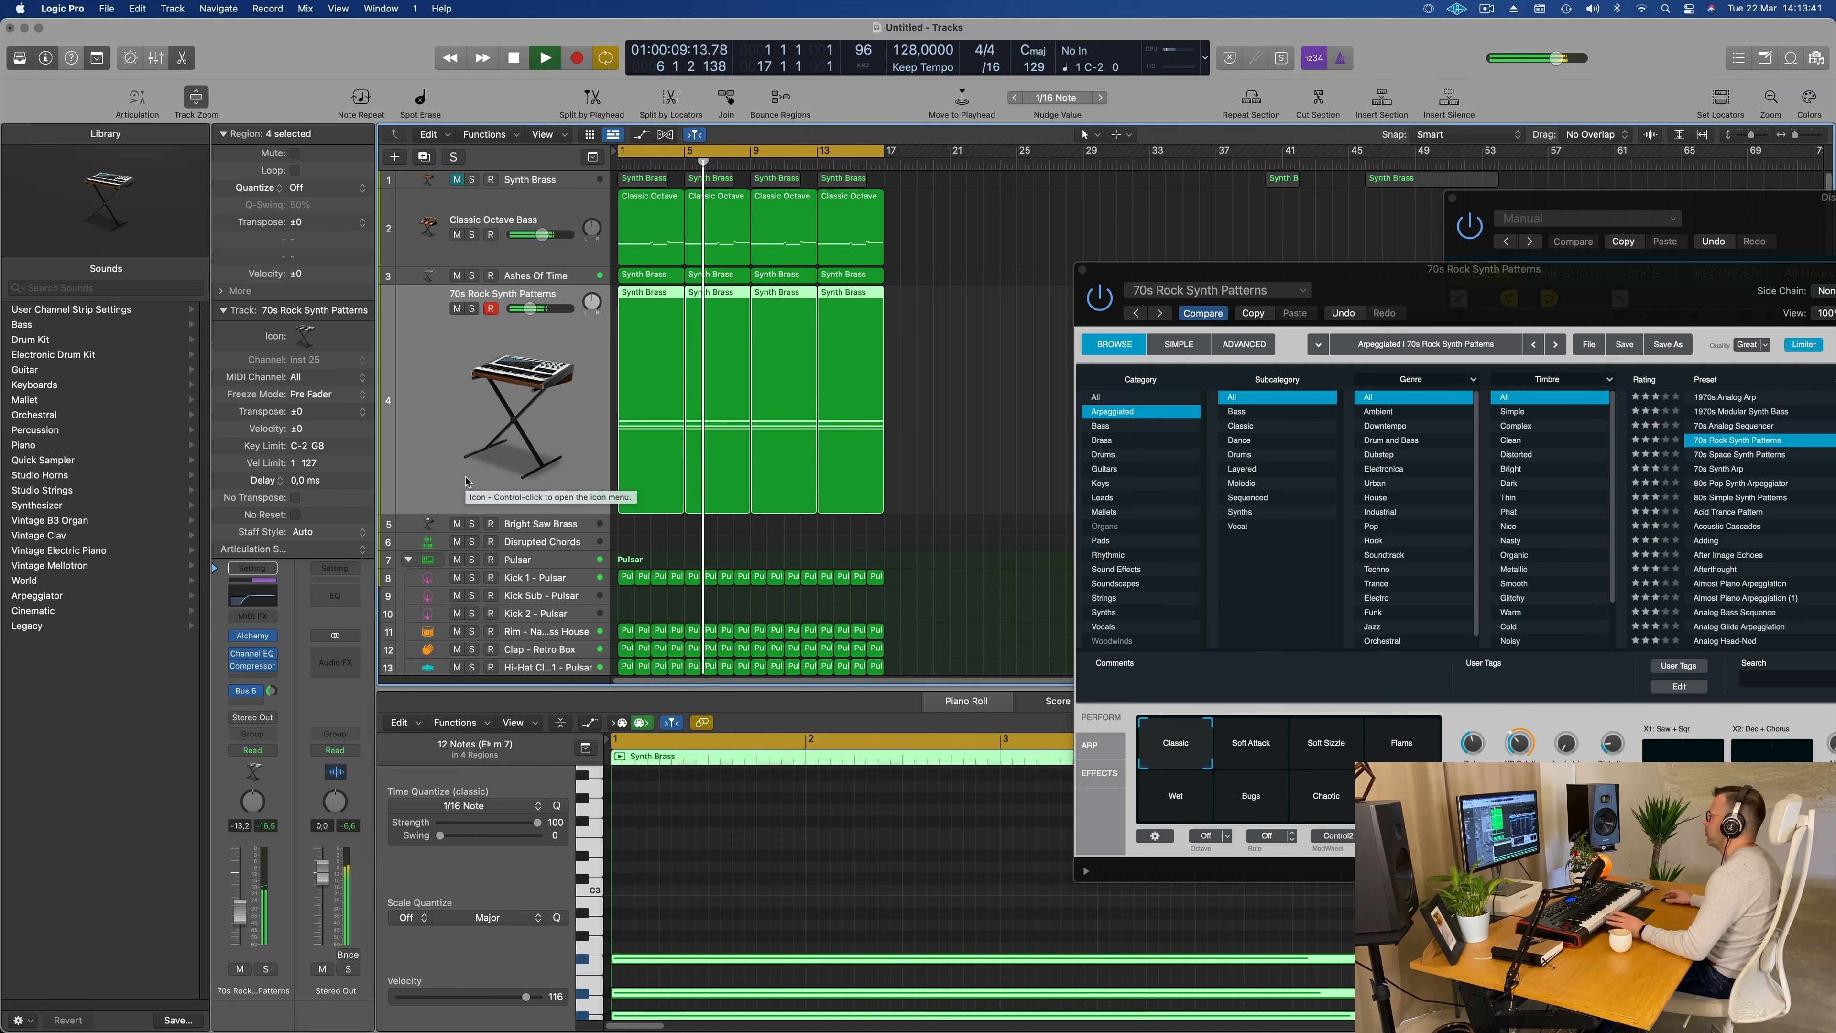
# Step: Close Alchemy and set the 70s Rock Synth Patterns volume to -14.6 dB, replaying the loop from the start
pyautogui.moveTo(1200, 269); pyautogui.dragTo(825, 312)
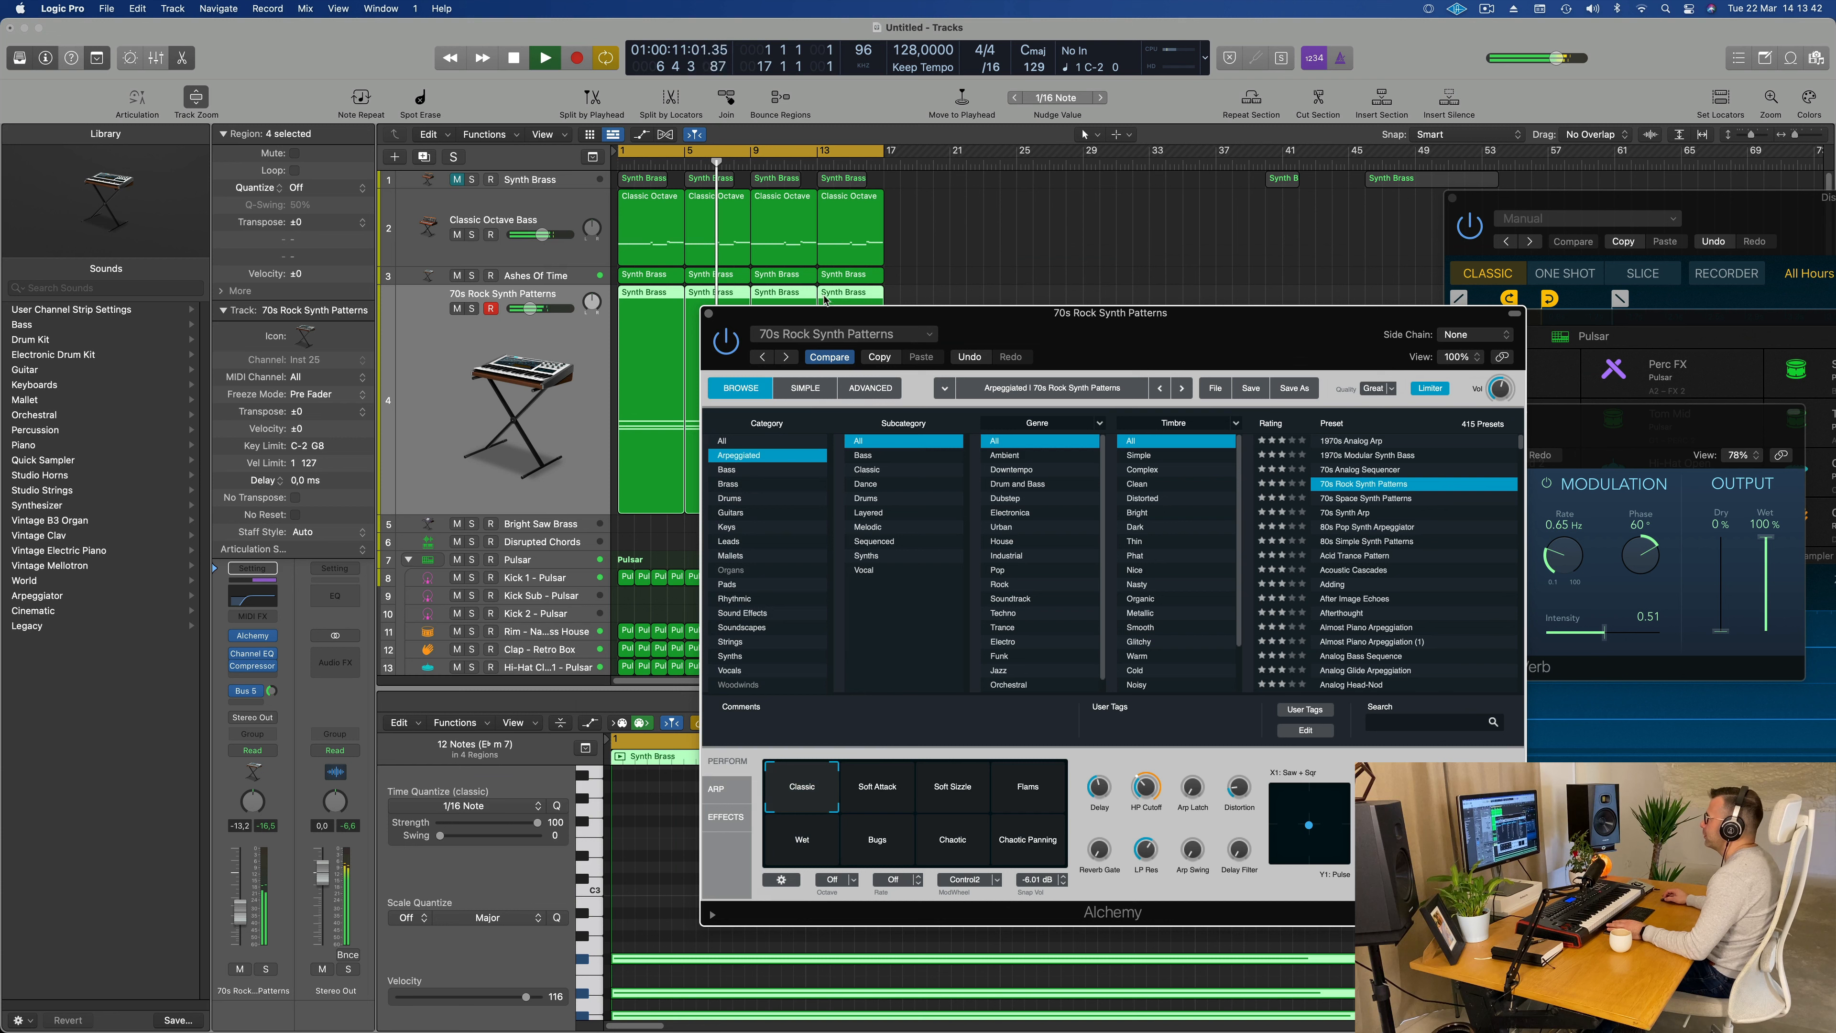
pyautogui.click(709, 313)
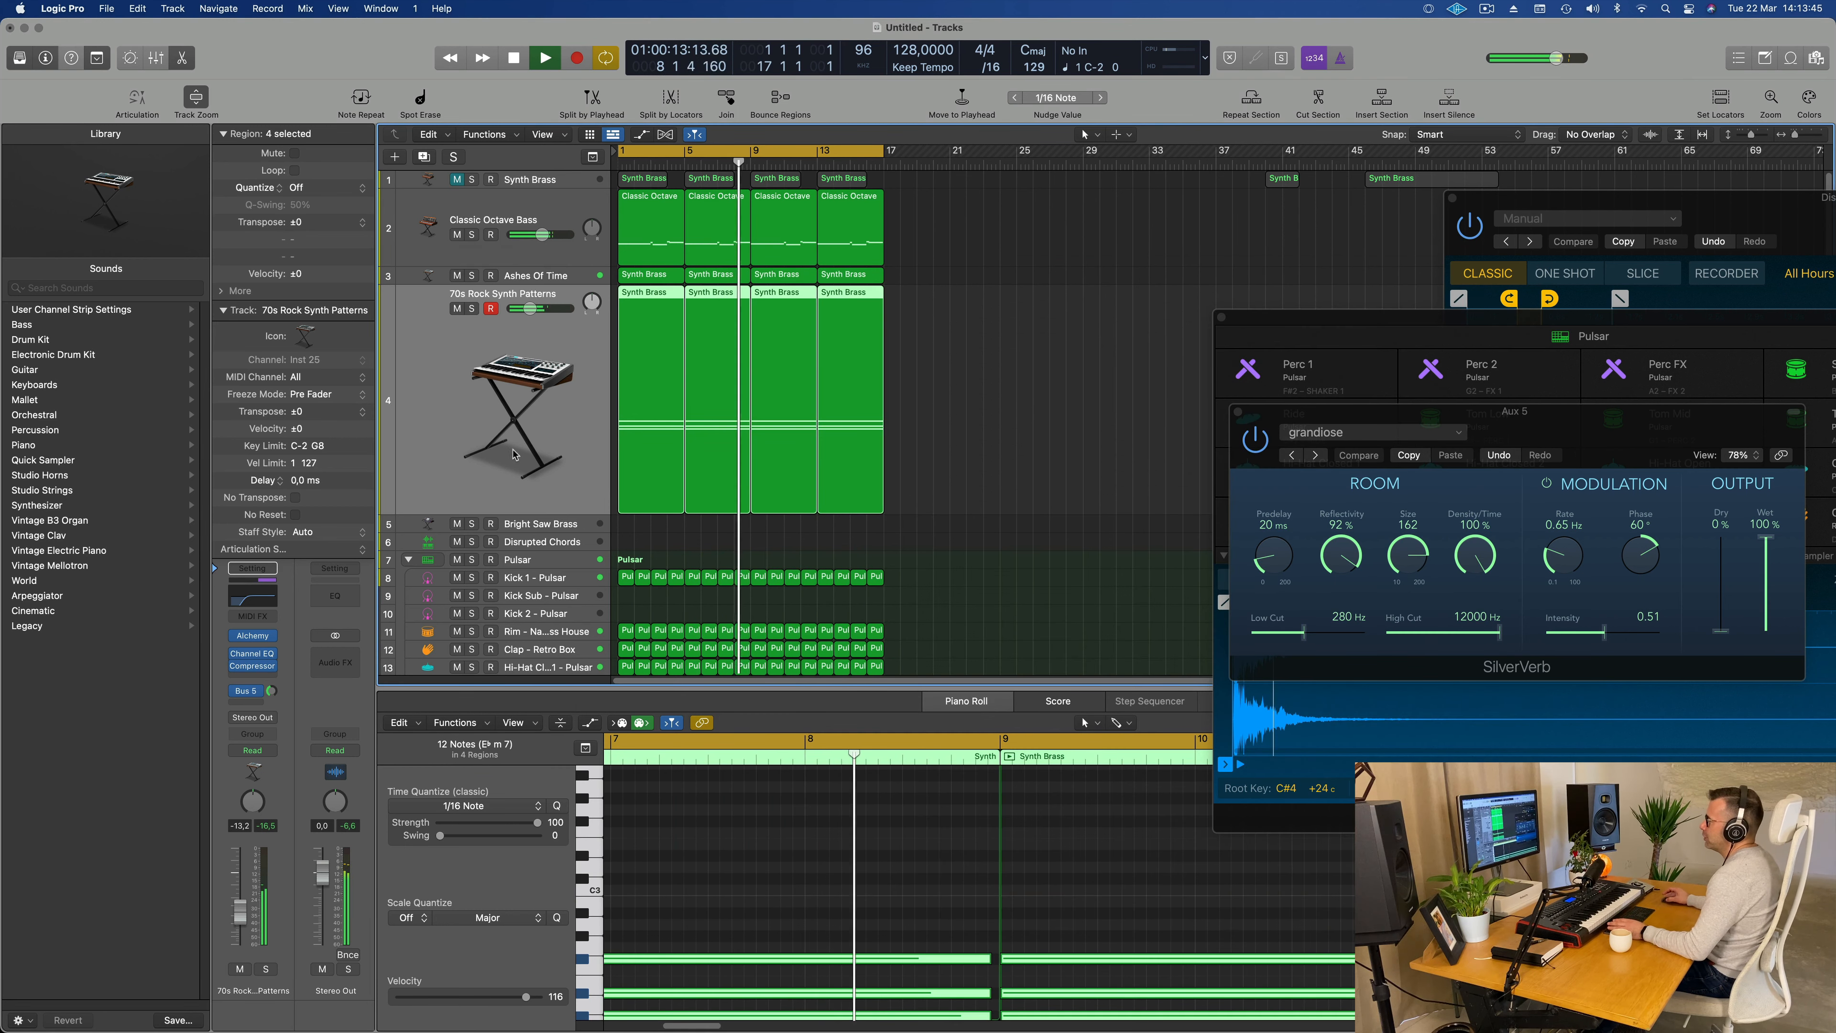
pyautogui.press('Return')
pyautogui.moveTo(242, 918); pyautogui.dragTo(243, 923)
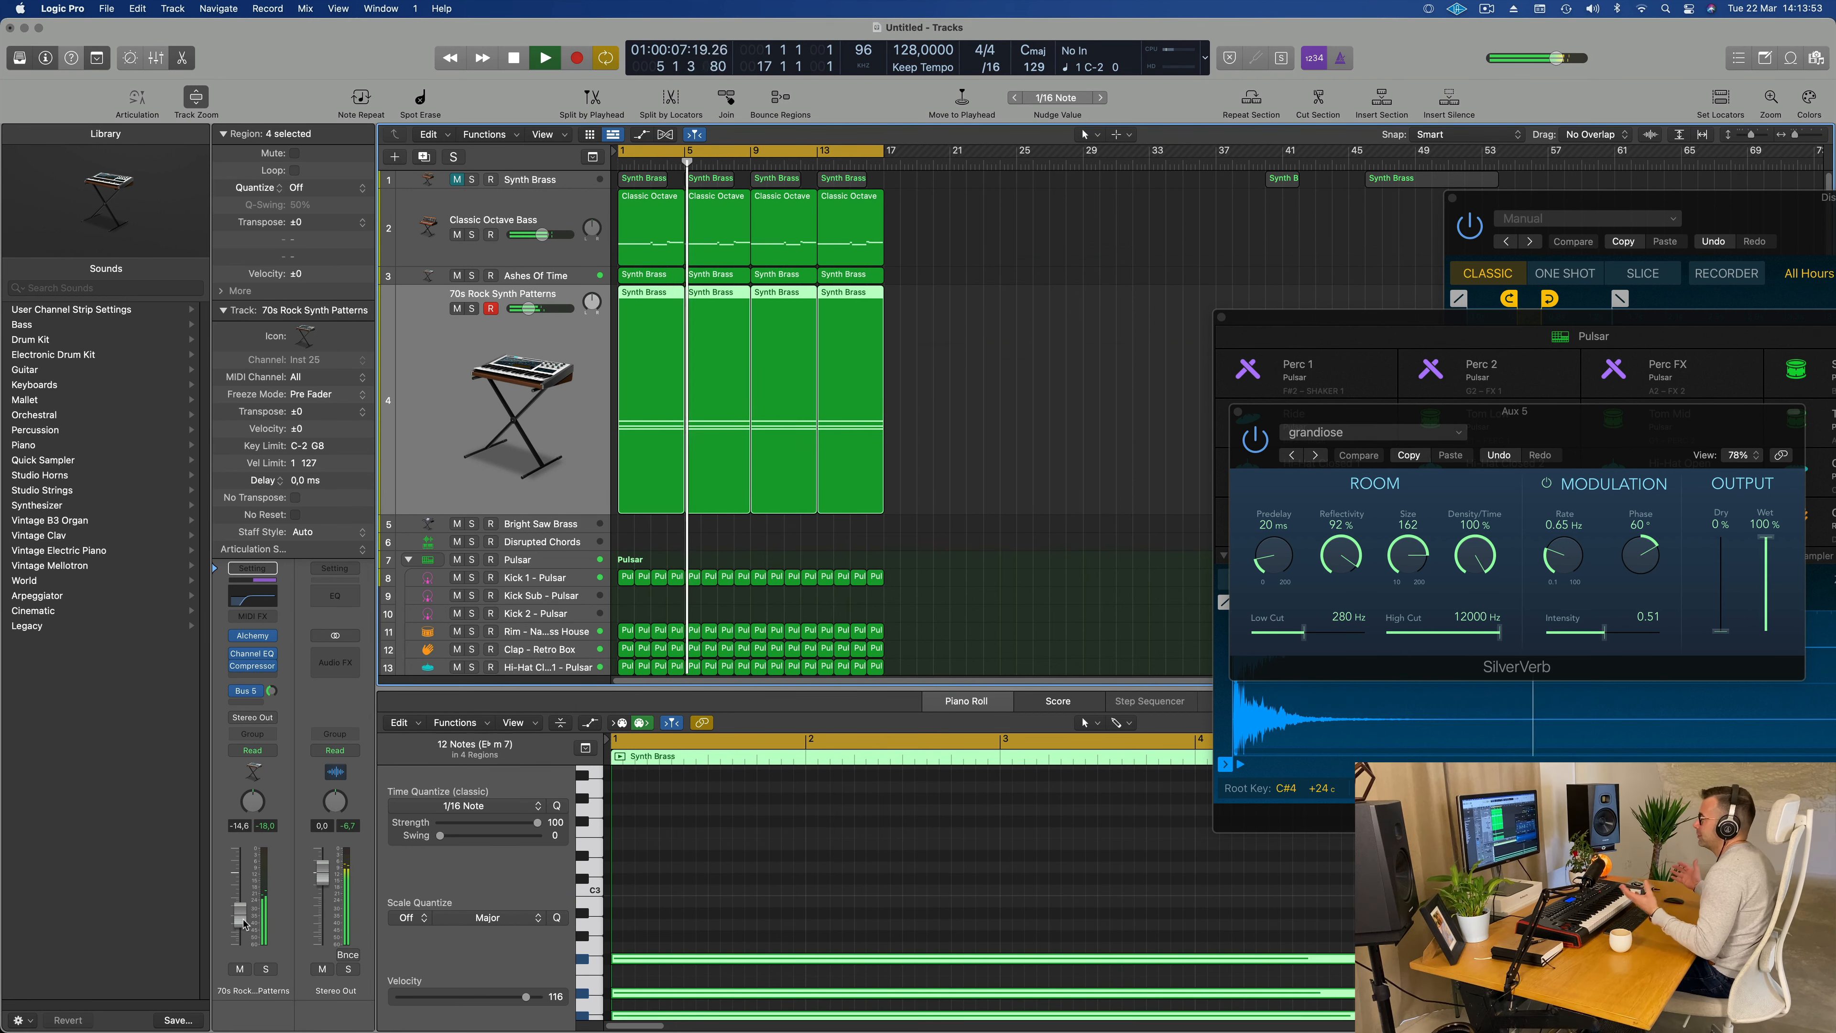
pyautogui.press('Return')
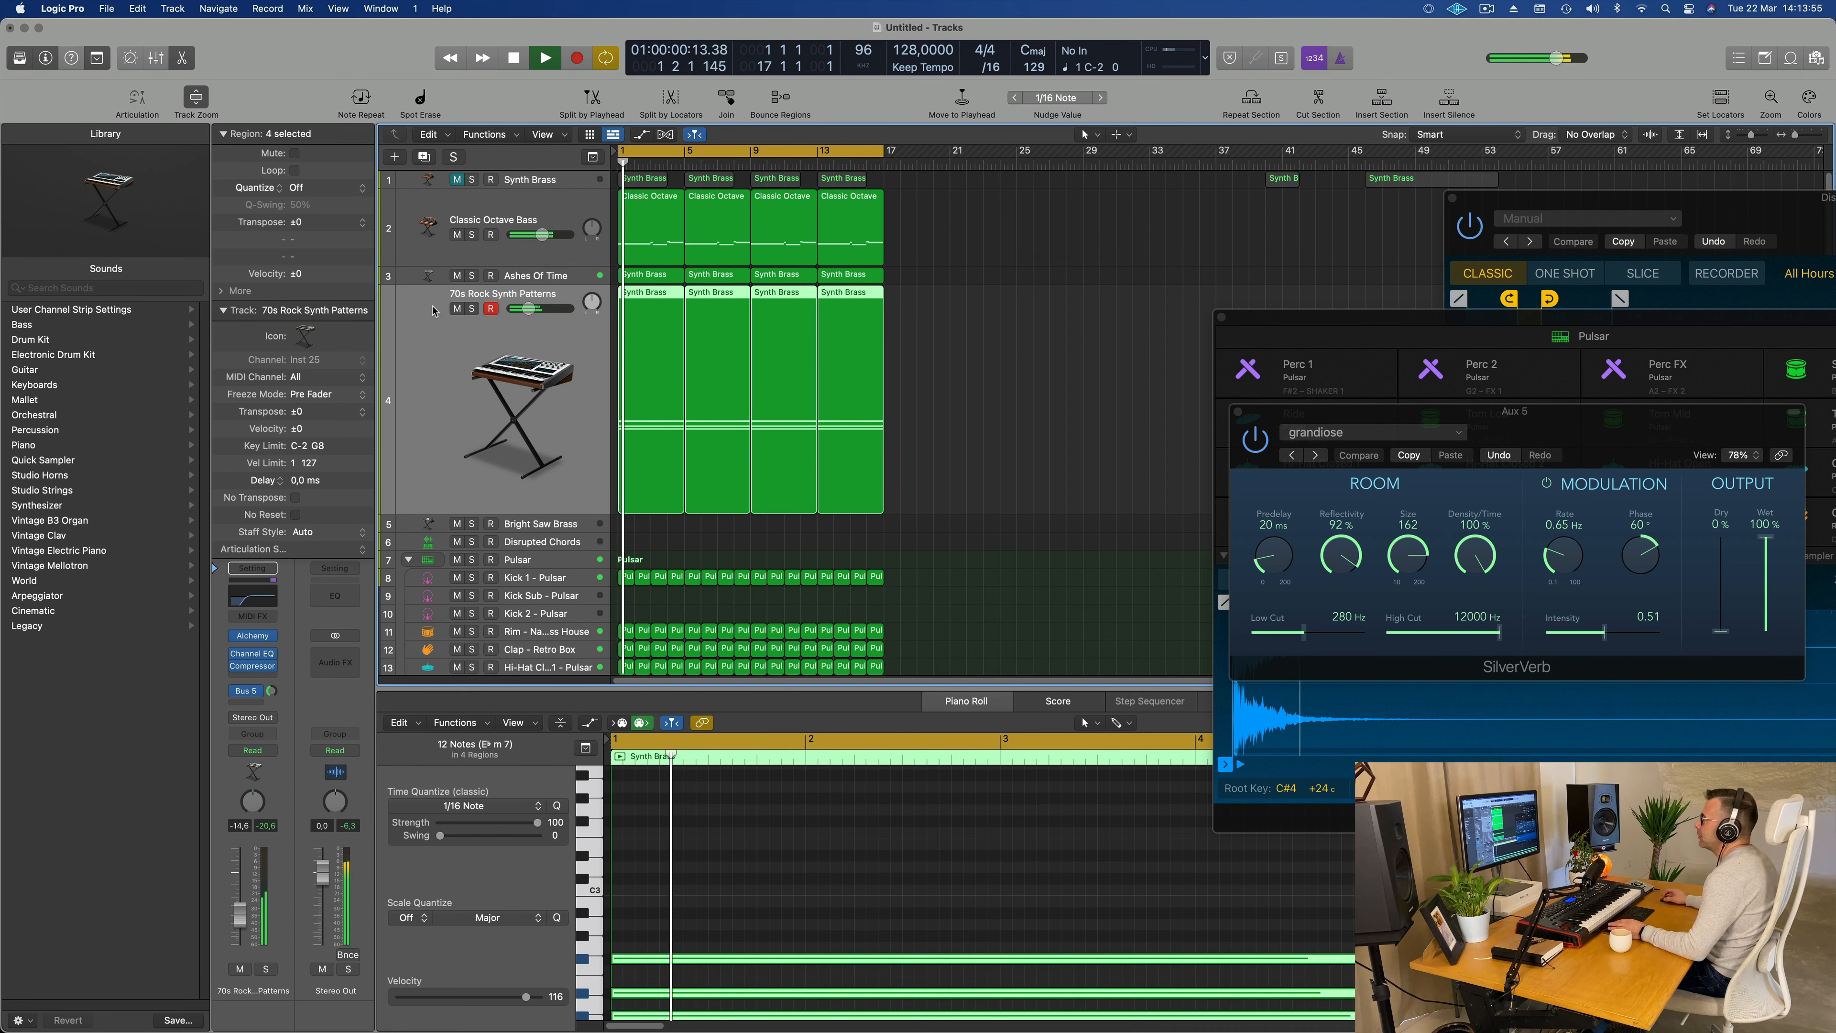
# Step: Audition the Bright Saw Brass and Disrupted Chords tracks, and open the Disrupted Chords Quick Sampler over the arrangement
pyautogui.click(552, 522)
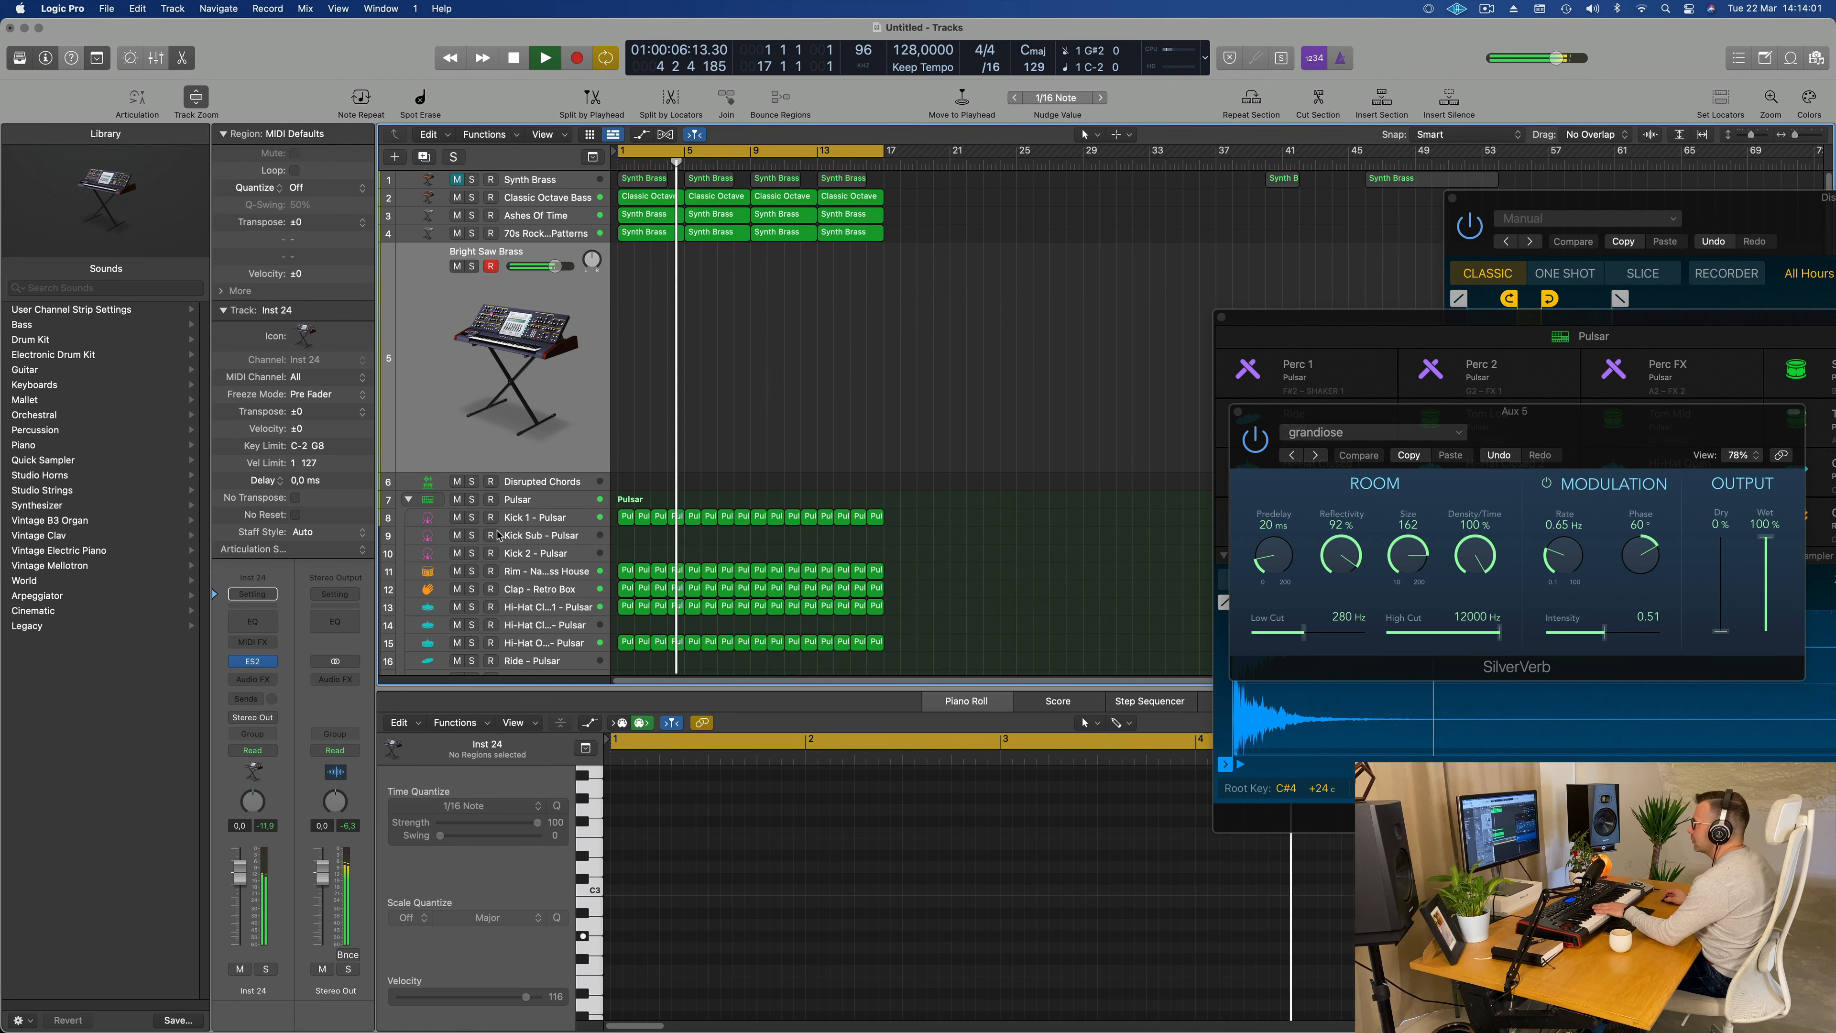
pyautogui.click(556, 487)
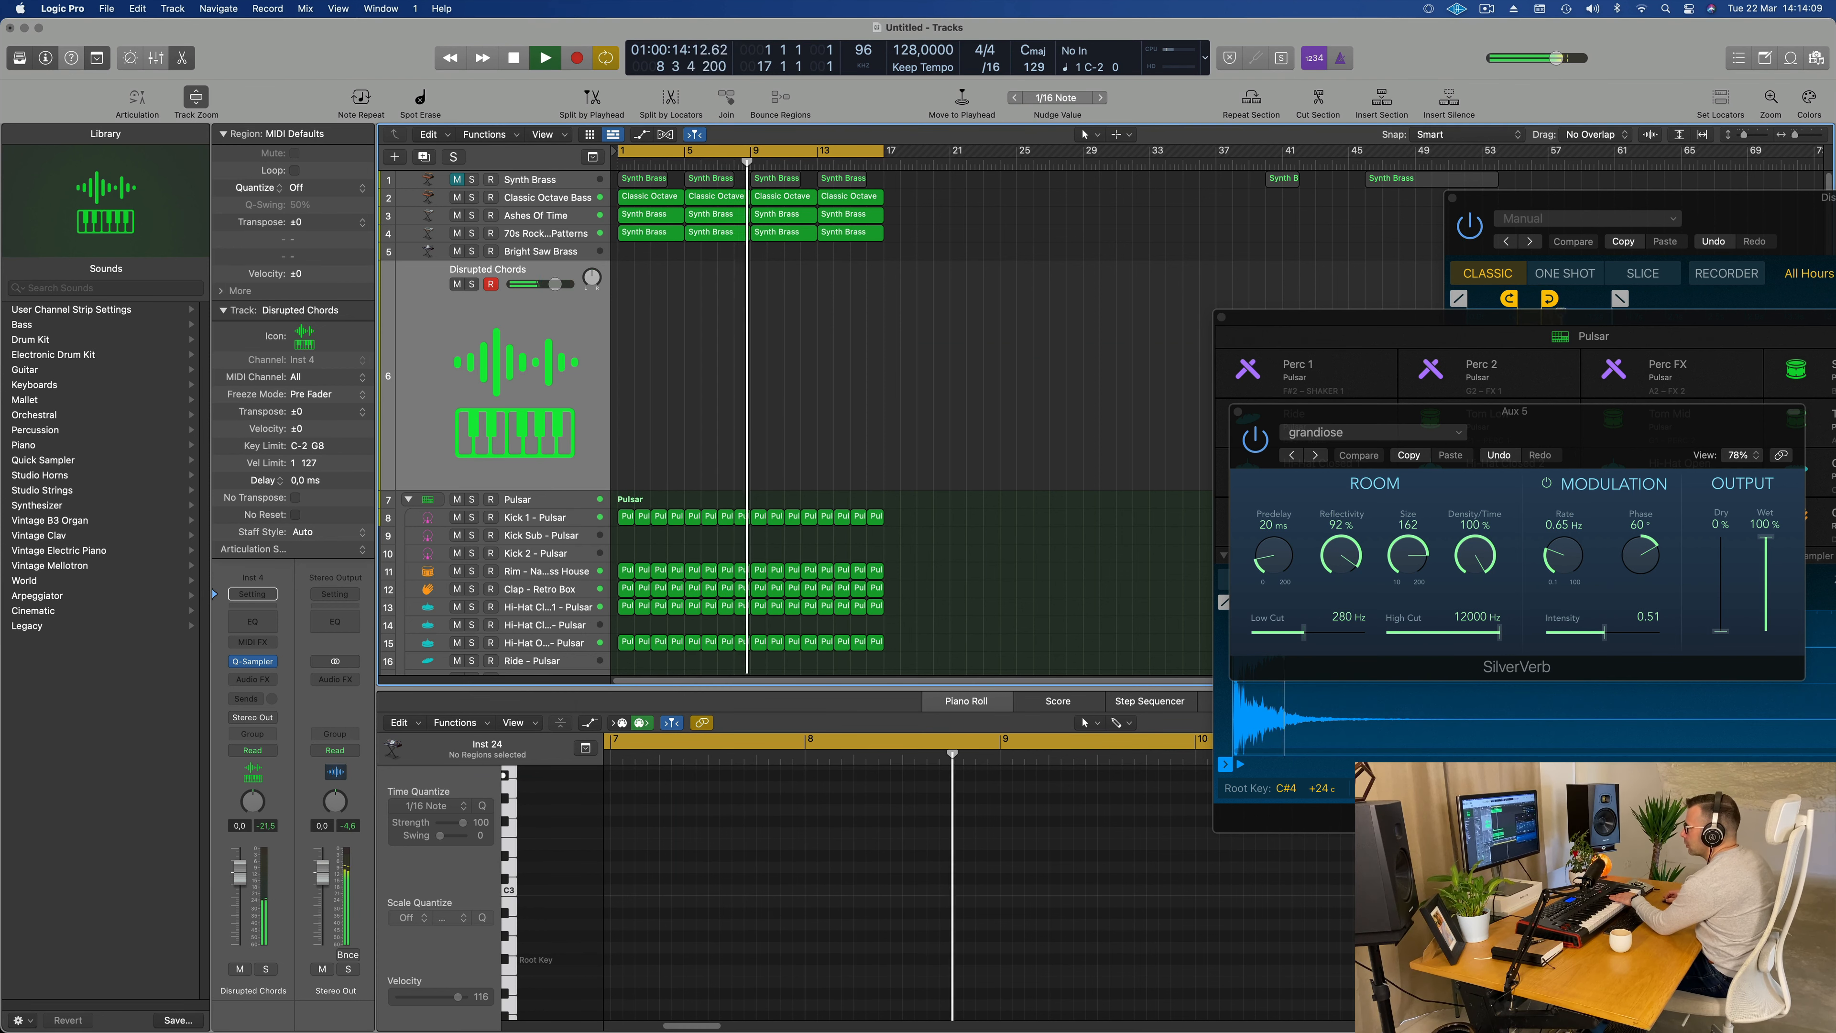
pyautogui.click(257, 664)
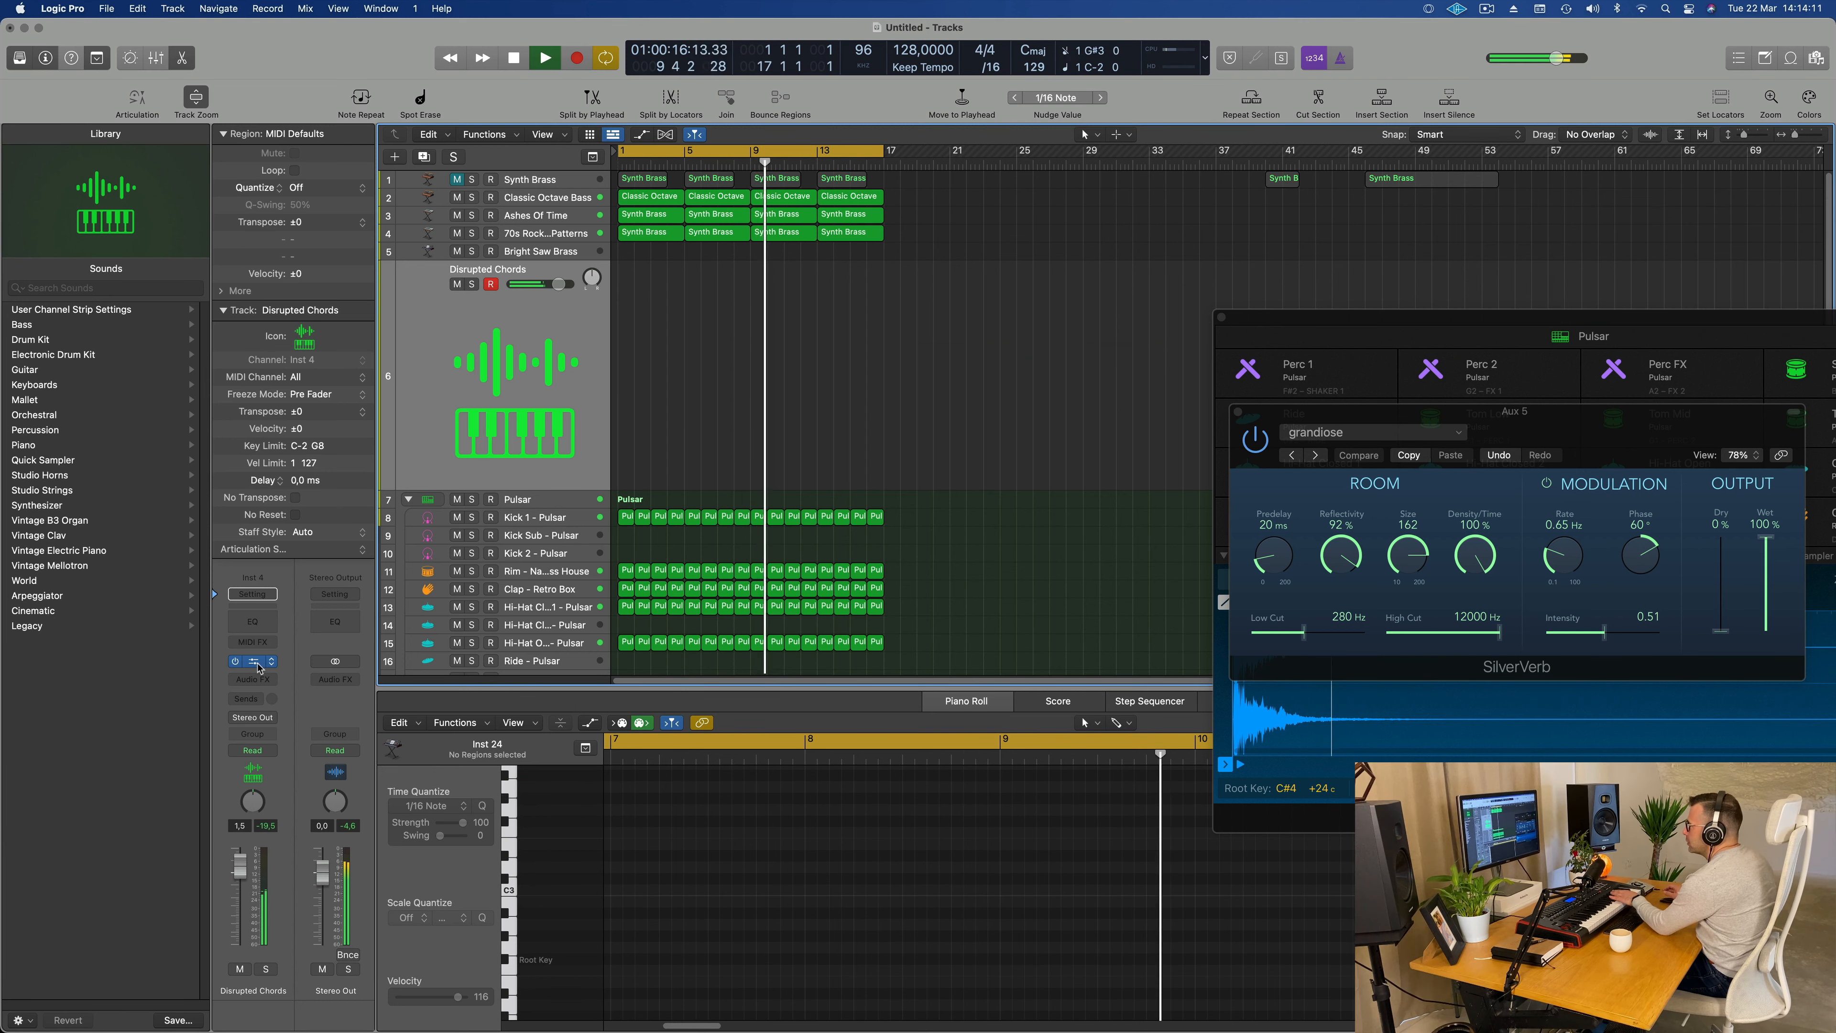
pyautogui.click(257, 664)
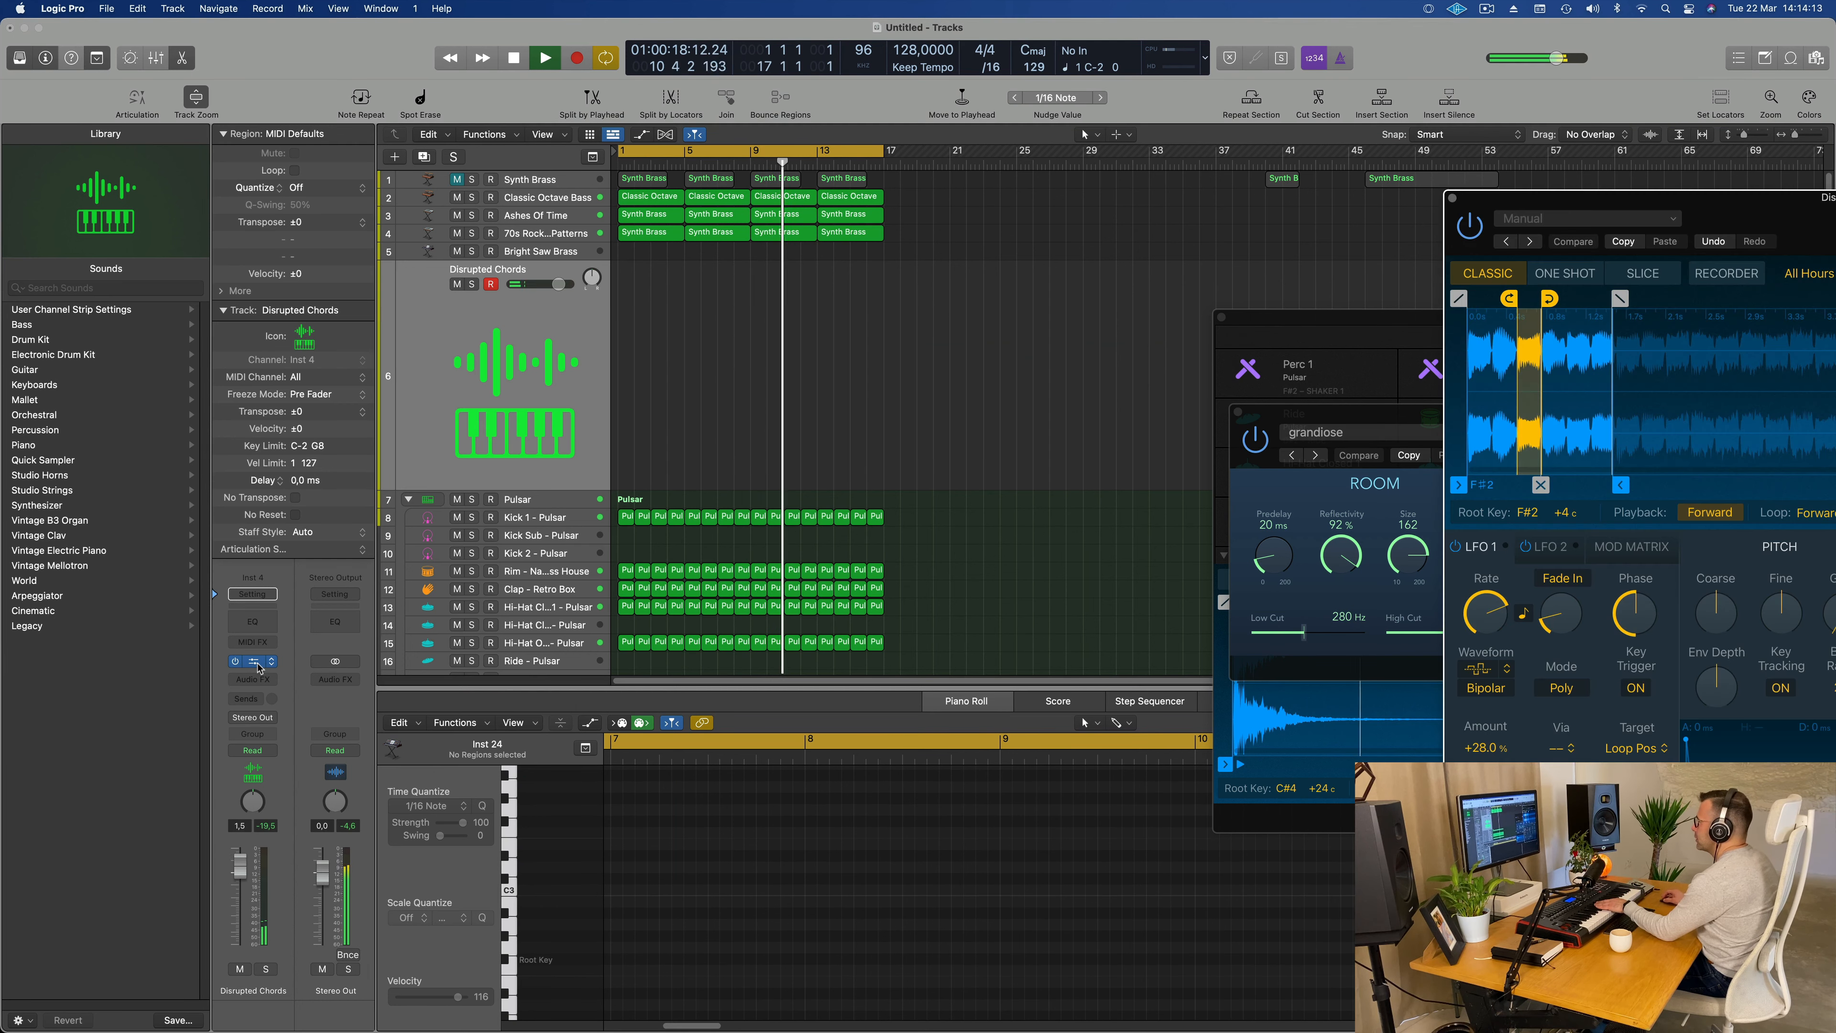
pyautogui.moveTo(1750, 211); pyautogui.dragTo(976, 217)
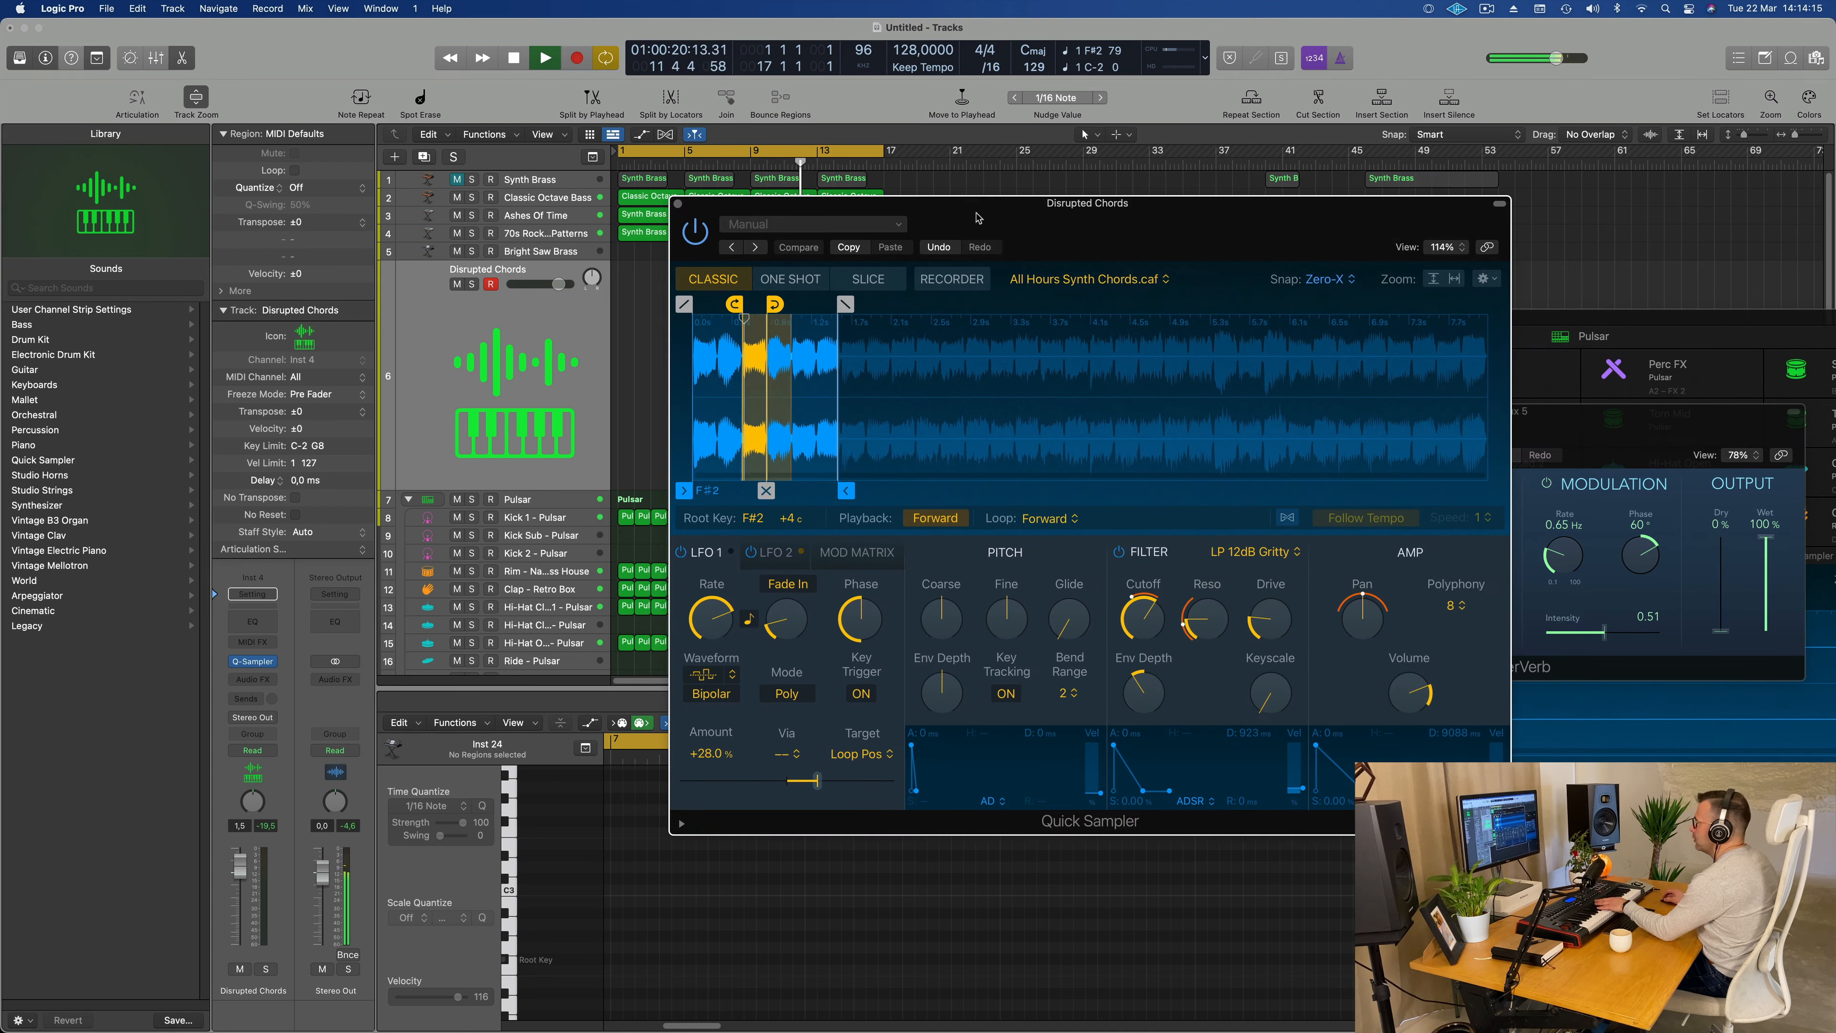
pyautogui.moveTo(1130, 211); pyautogui.dragTo(966, 293)
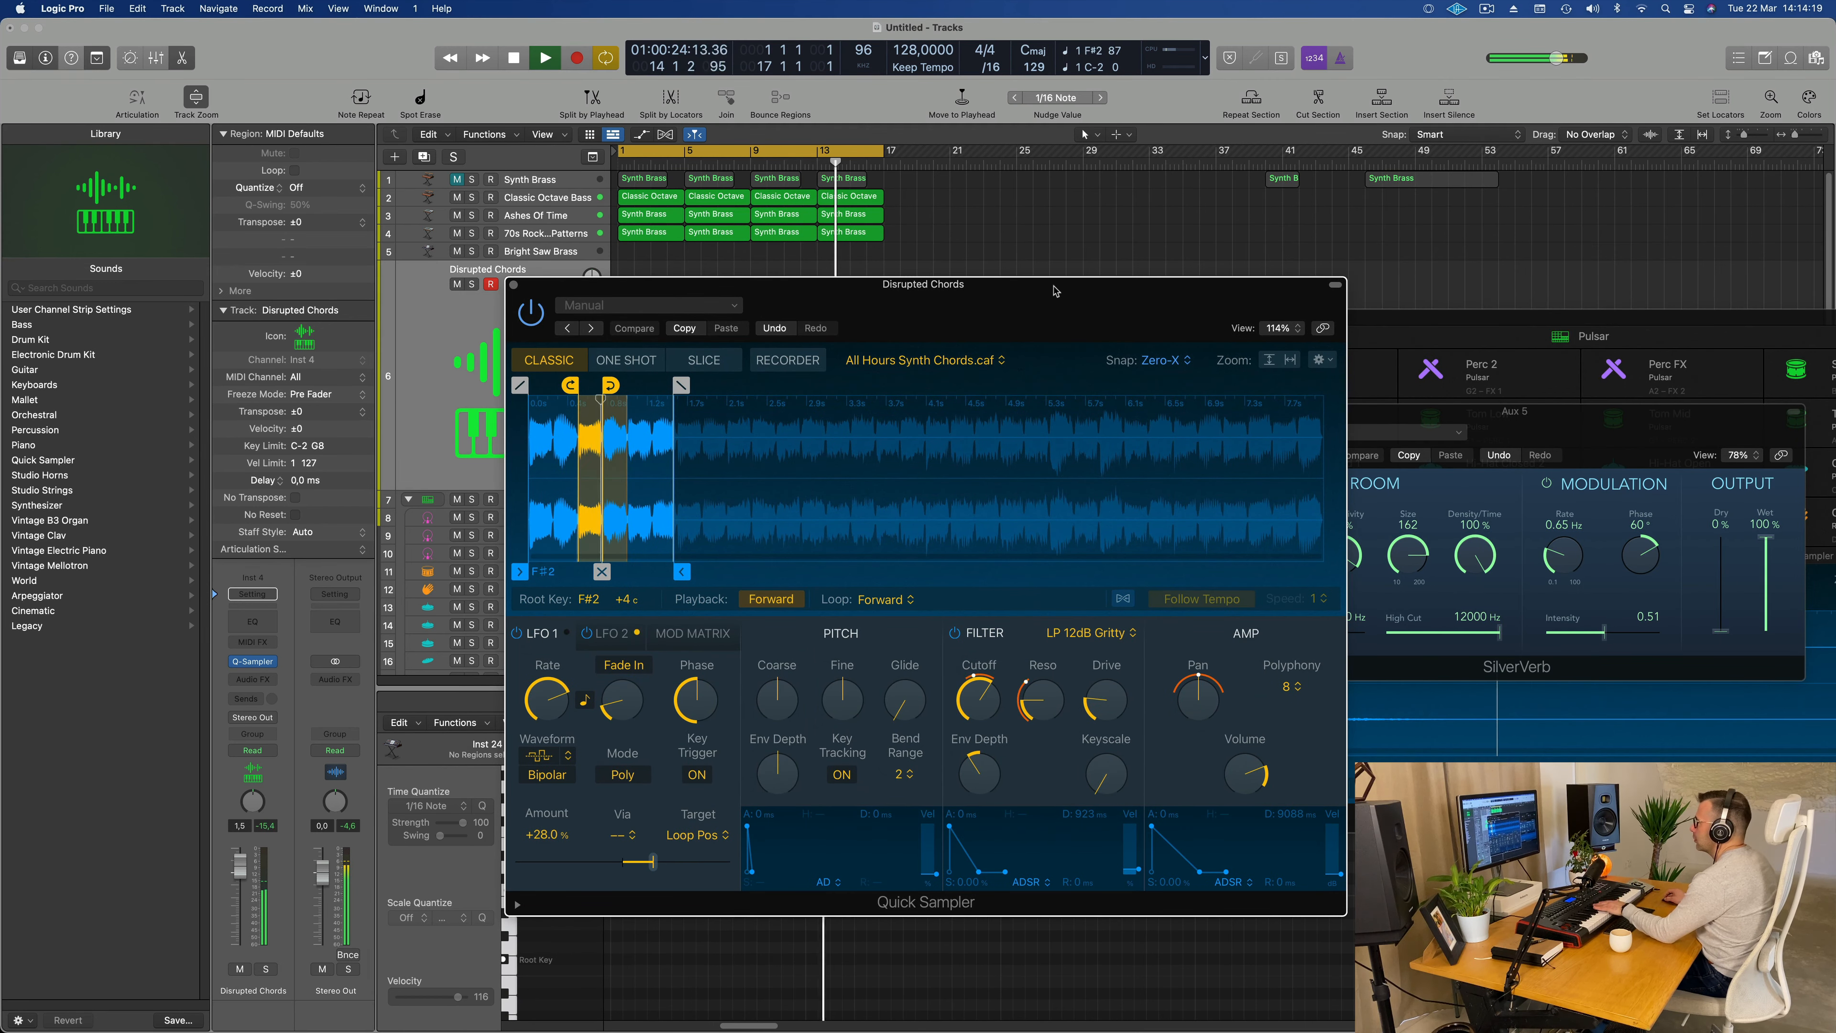
# Step: Add sends to Bus 5 and Bus 6 on the Disrupted Chords track and raise the Bus 6 send level
pyautogui.click(249, 698)
pyautogui.moveTo(282, 722)
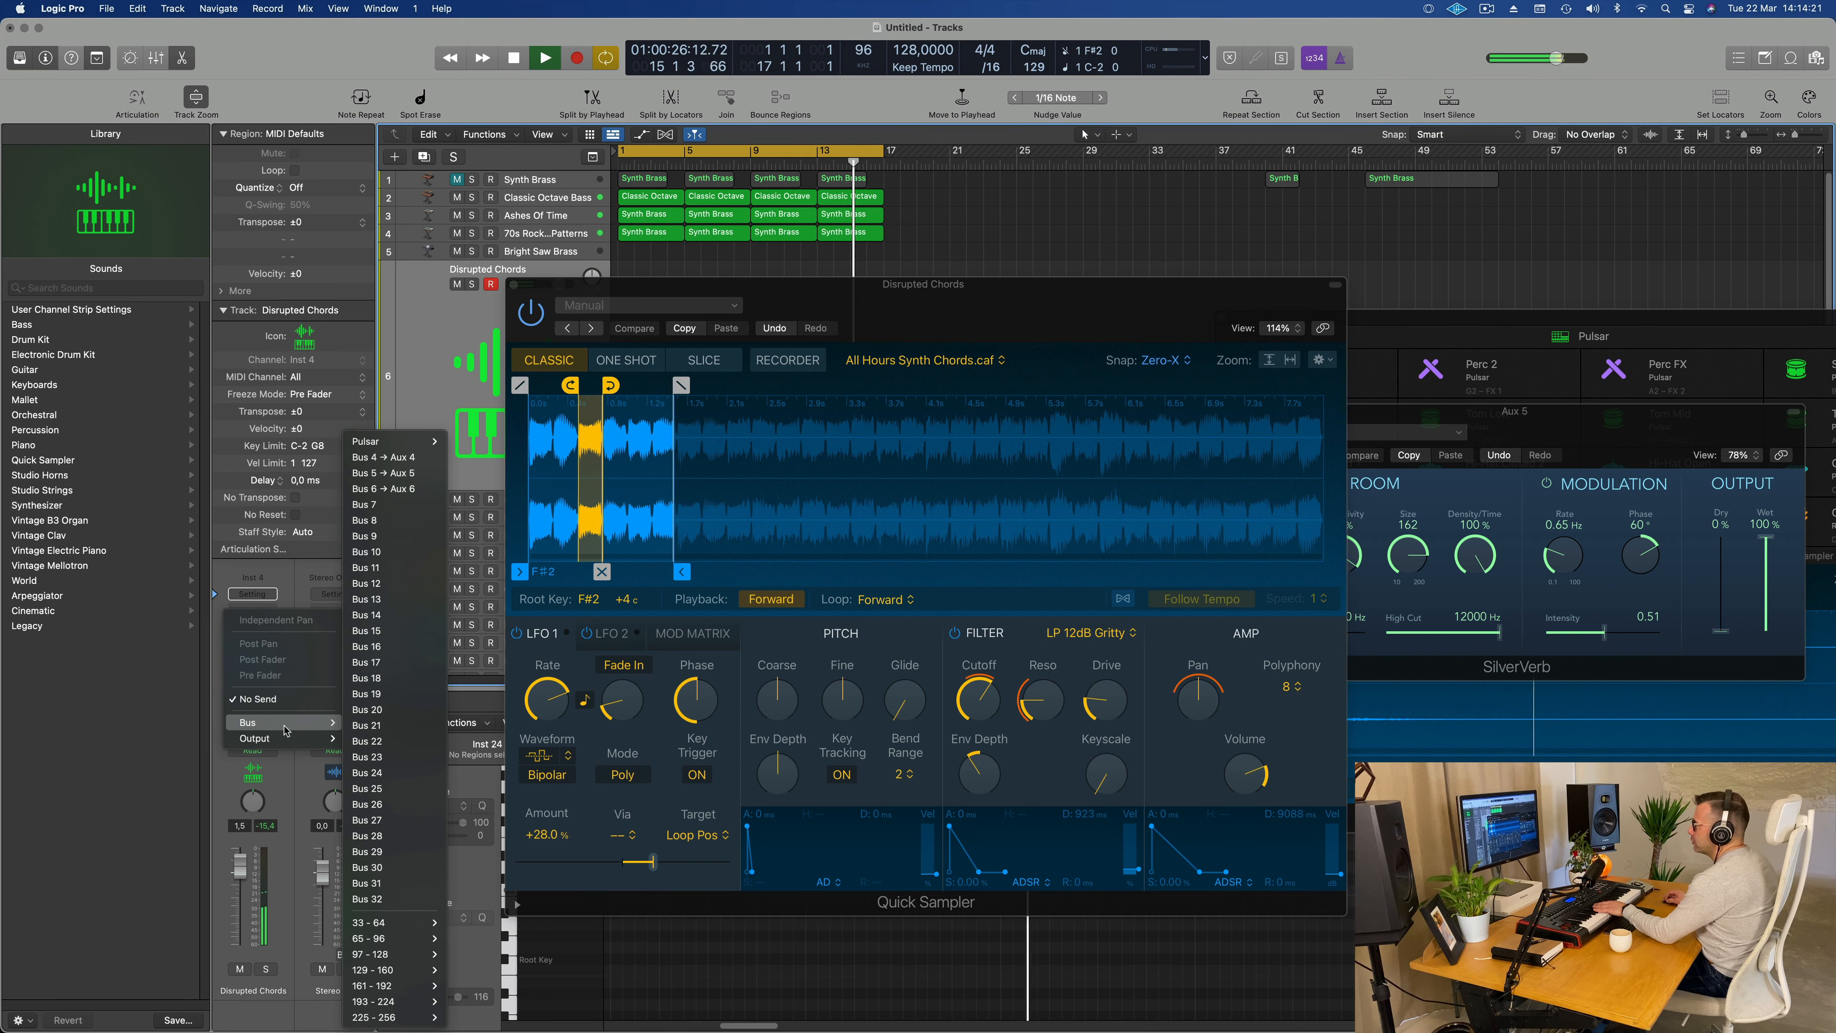
pyautogui.click(383, 472)
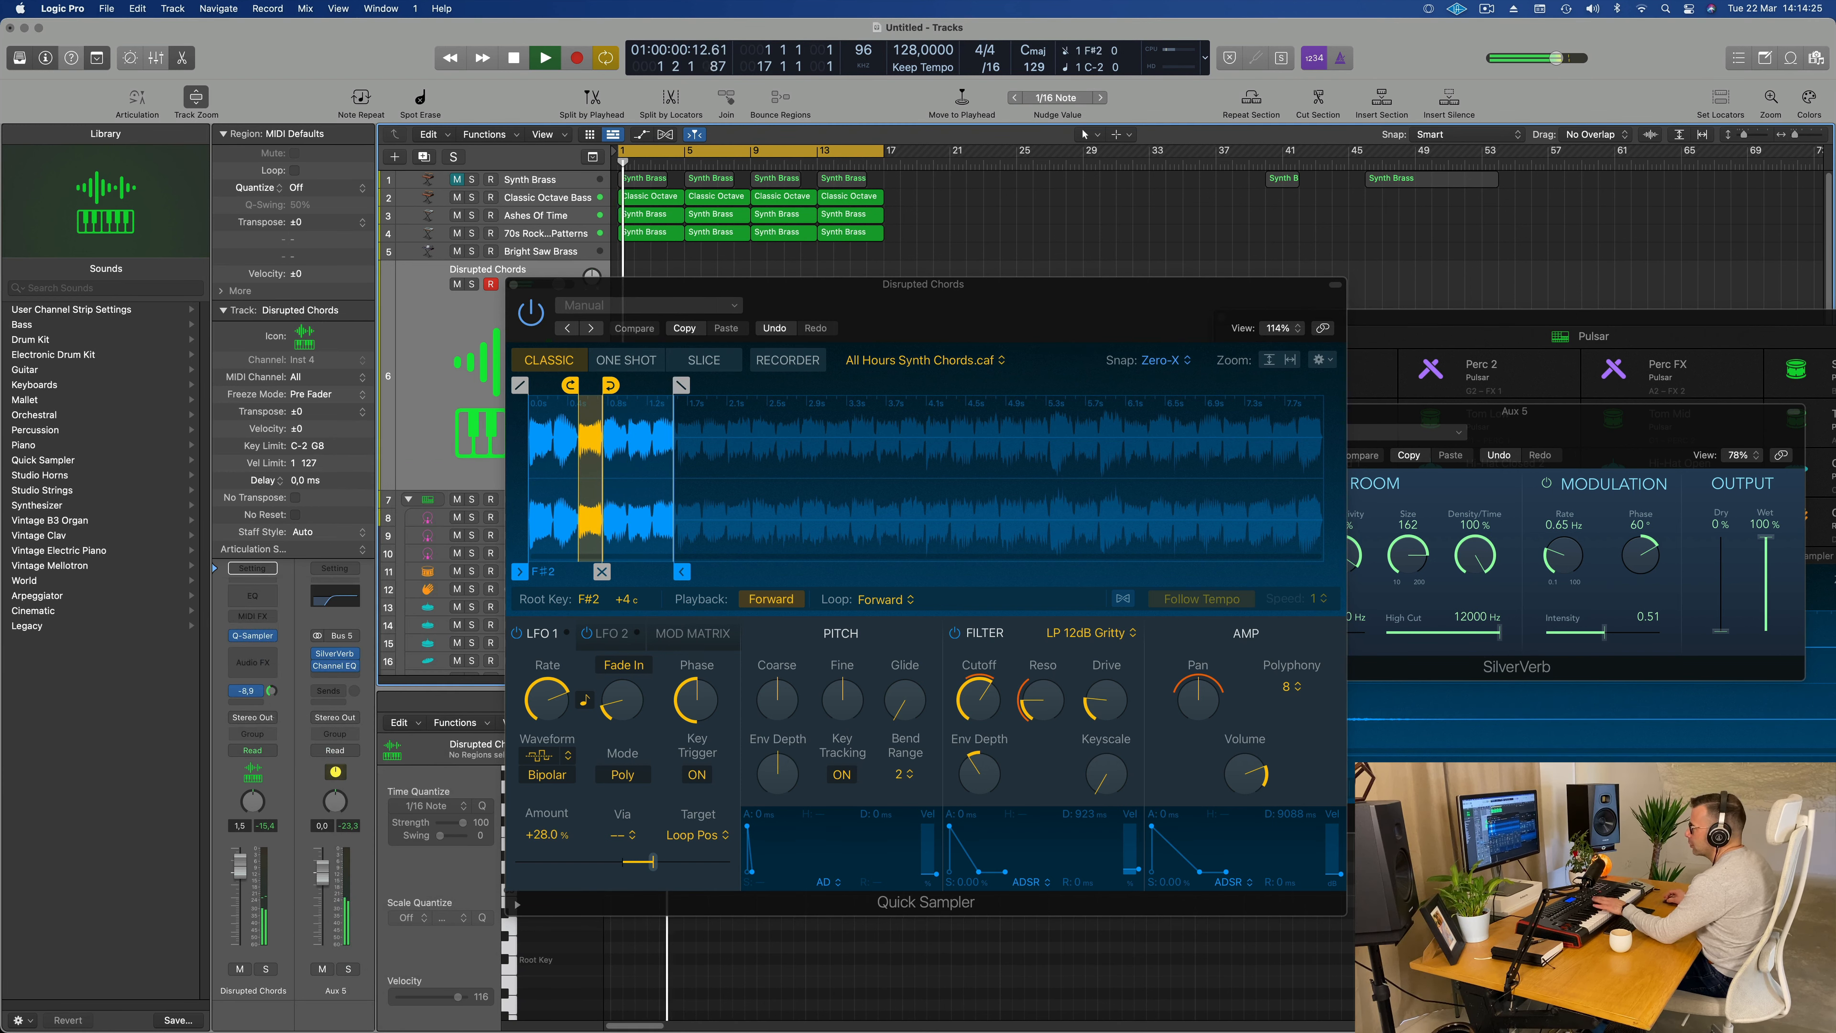
pyautogui.click(248, 701)
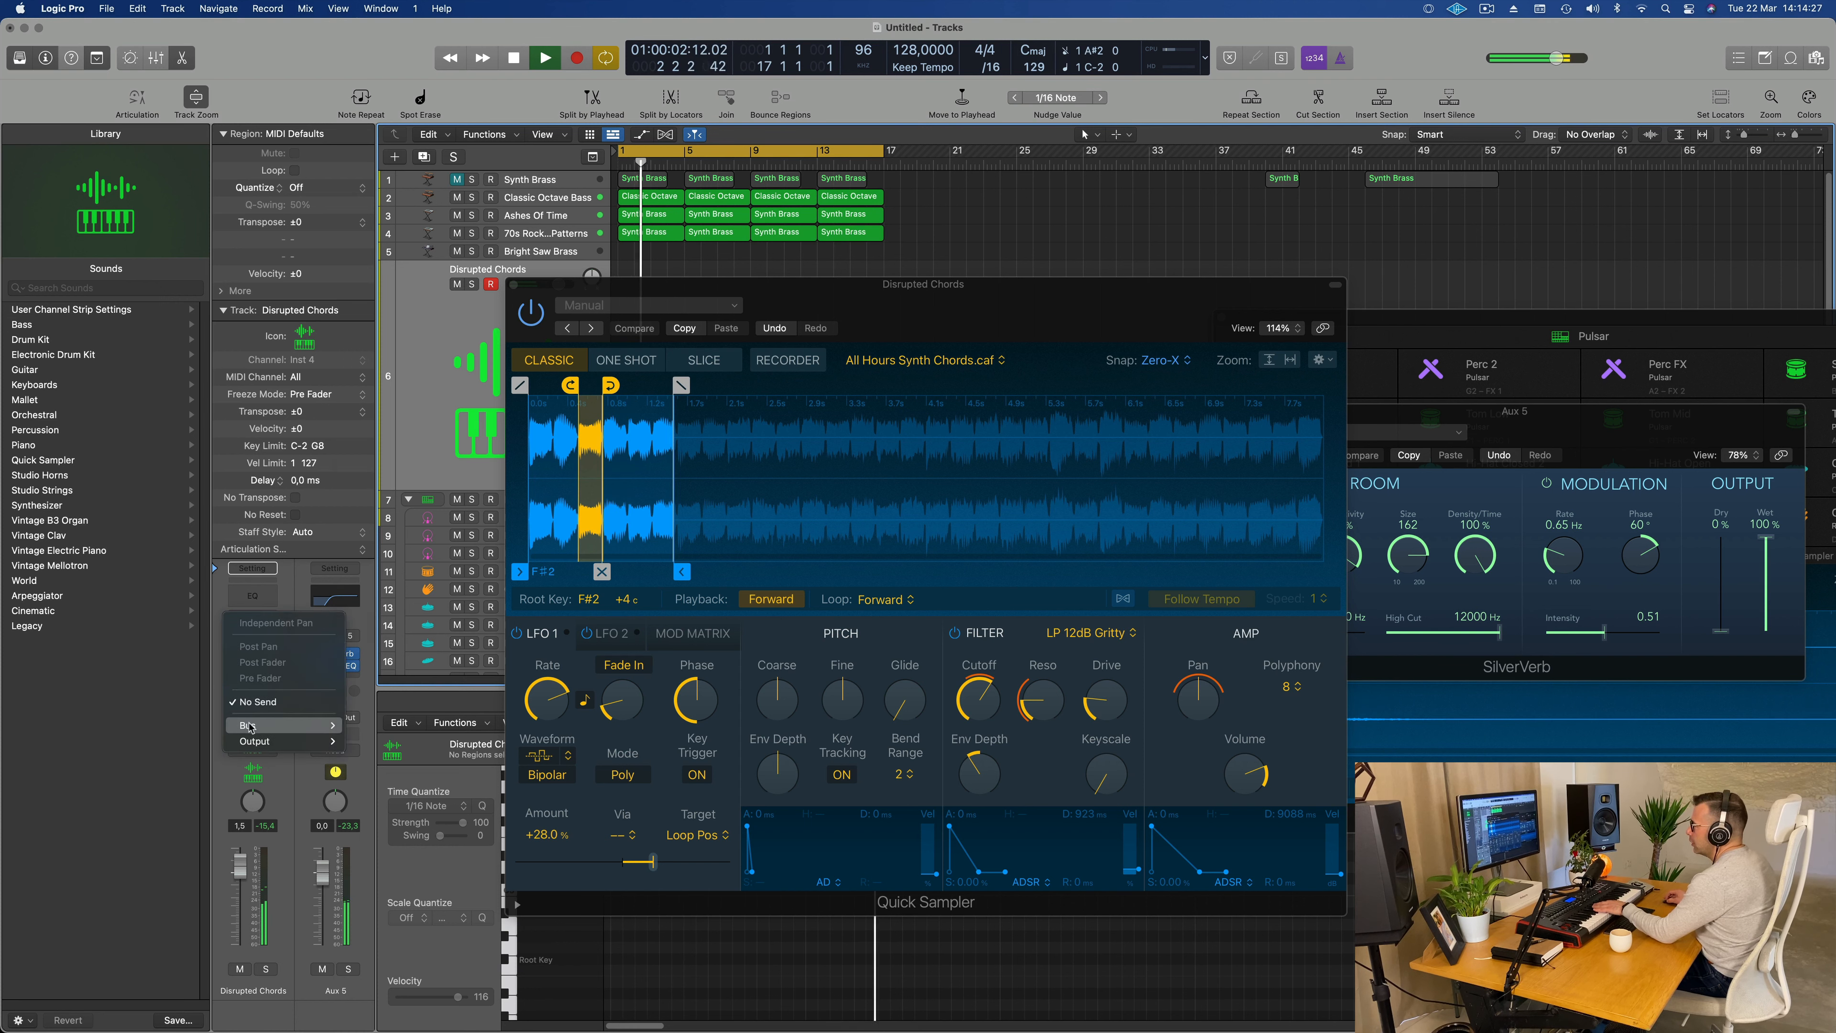
pyautogui.moveTo(250, 725)
pyautogui.click(394, 490)
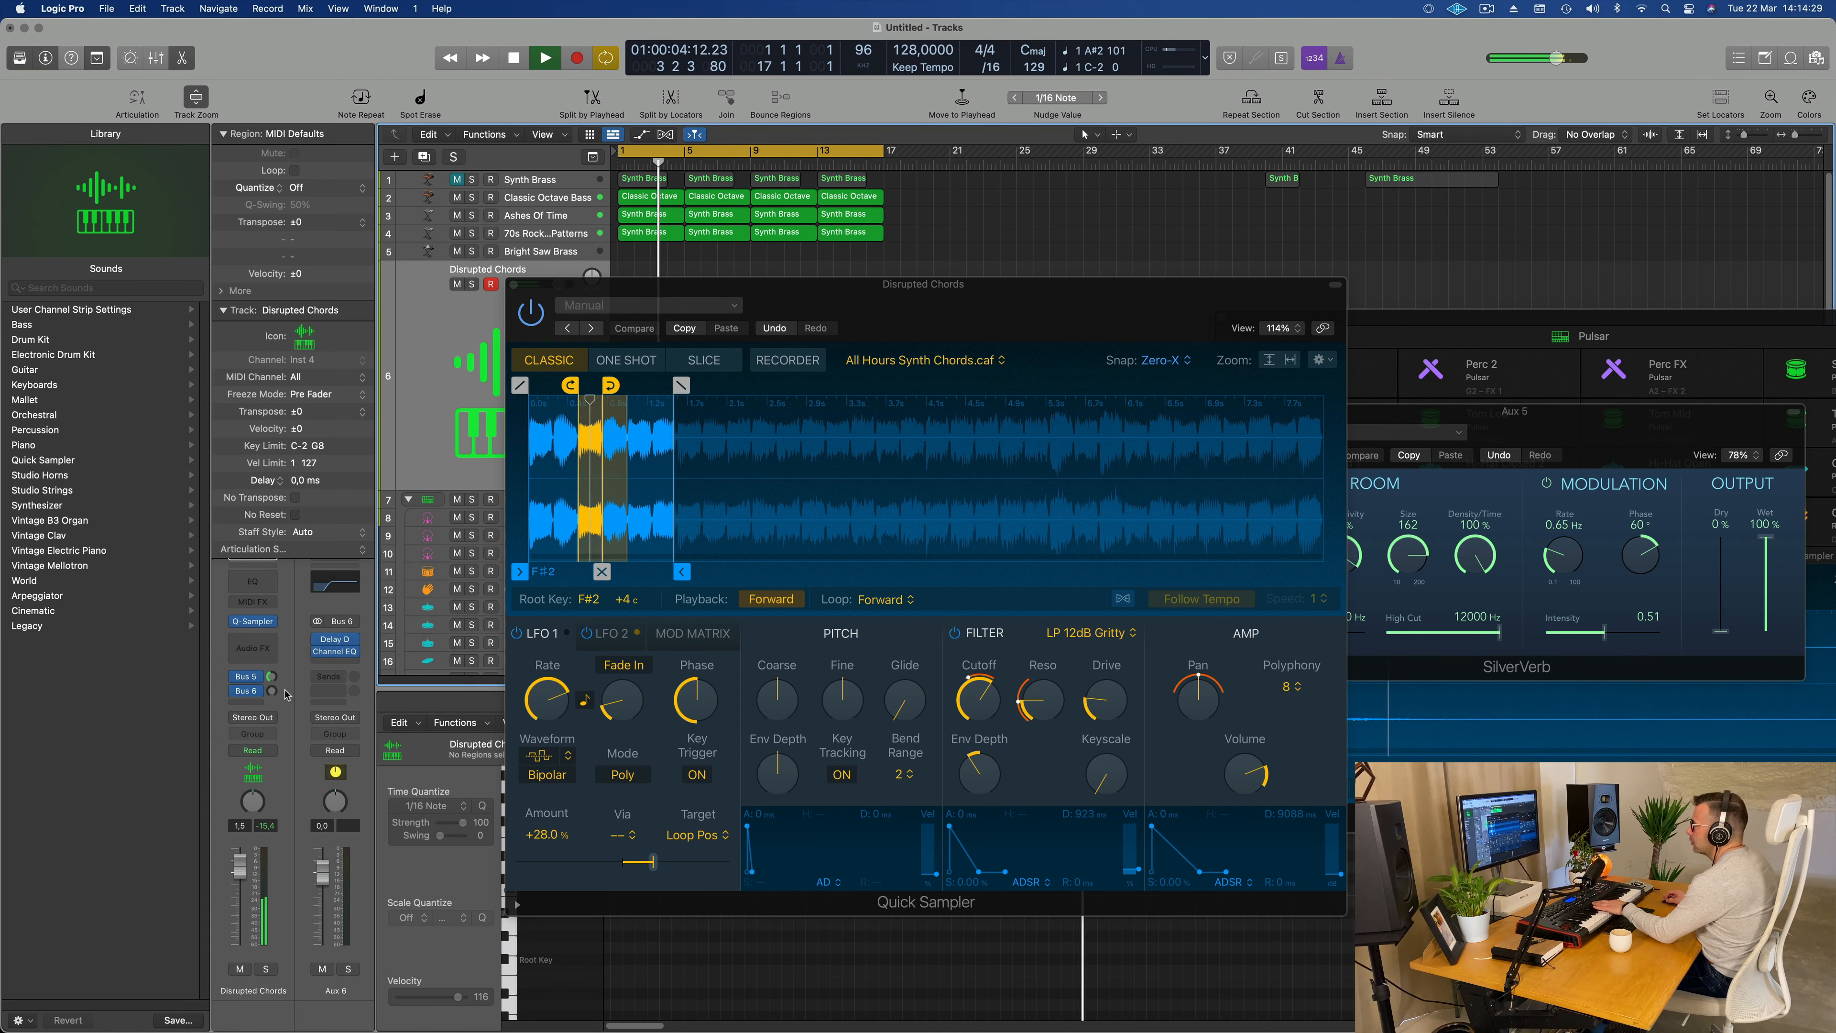
pyautogui.moveTo(272, 691); pyautogui.dragTo(289, 621)
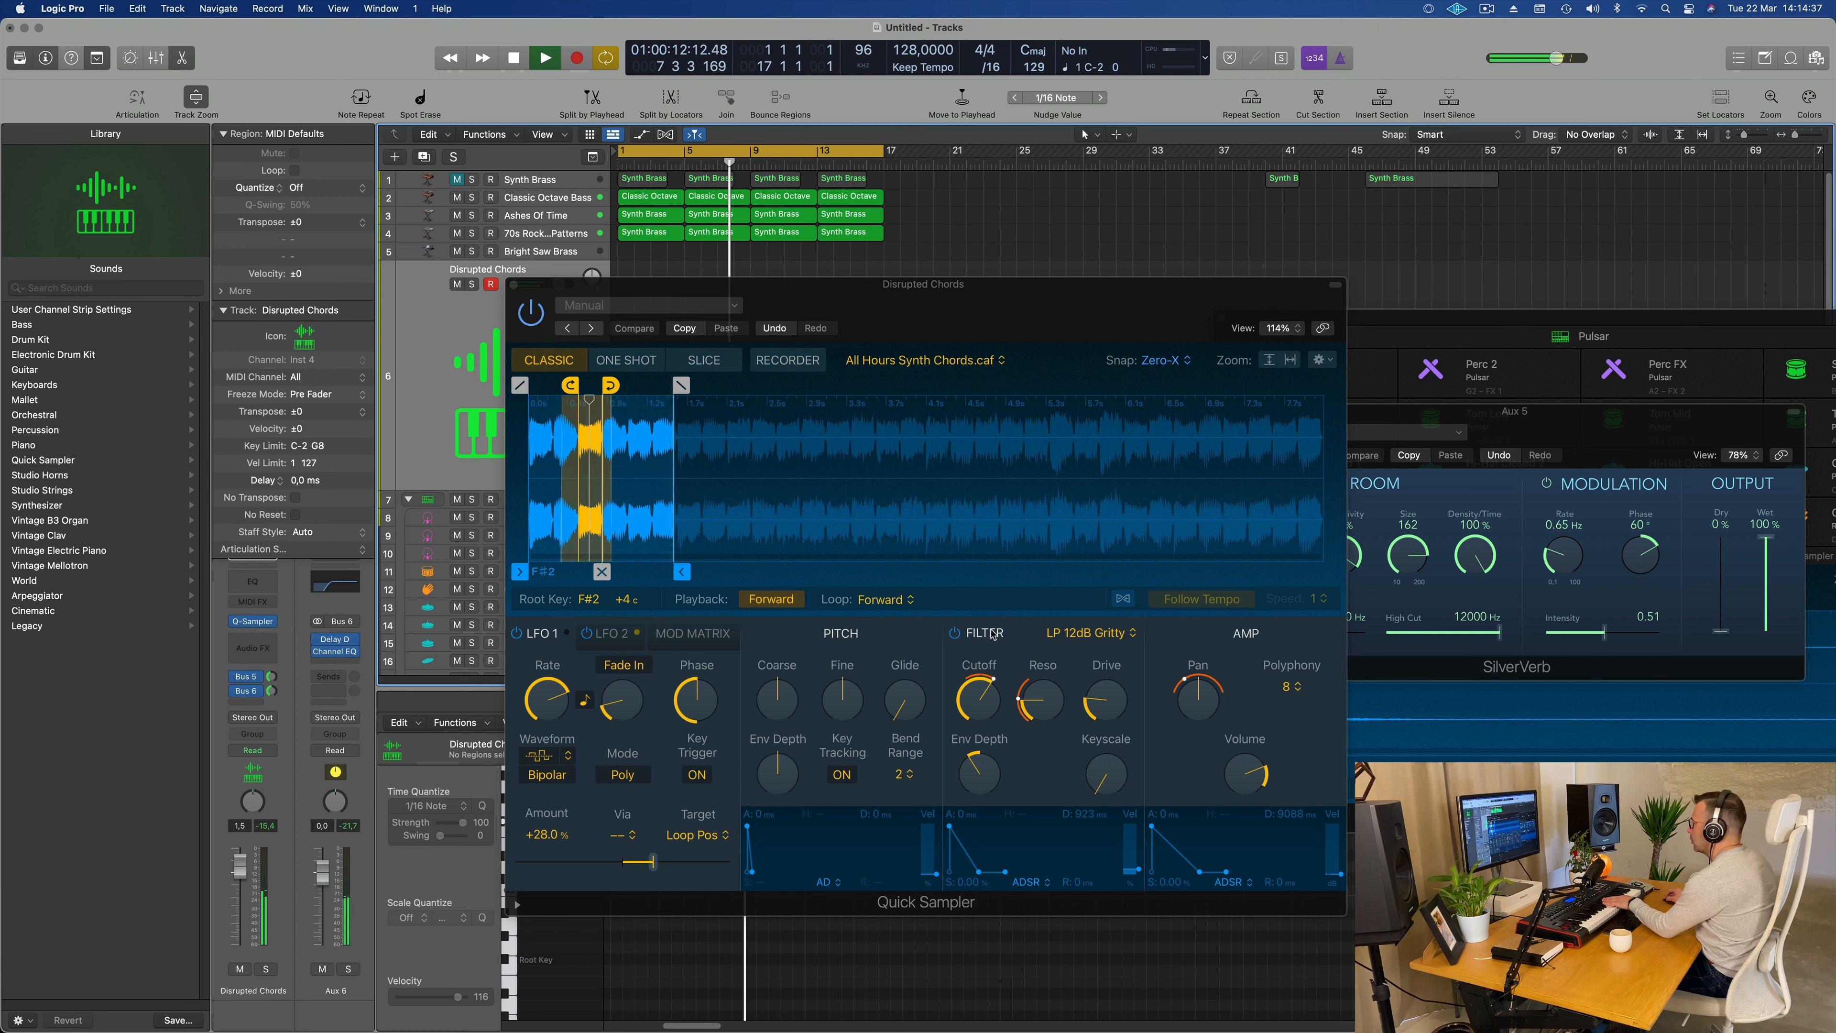
# Step: Set the Quick Sampler filter cutoff to 73.5 % and record a four-bar Disrupted Chords part from bar 9
pyautogui.moveTo(985, 697); pyautogui.dragTo(985, 668)
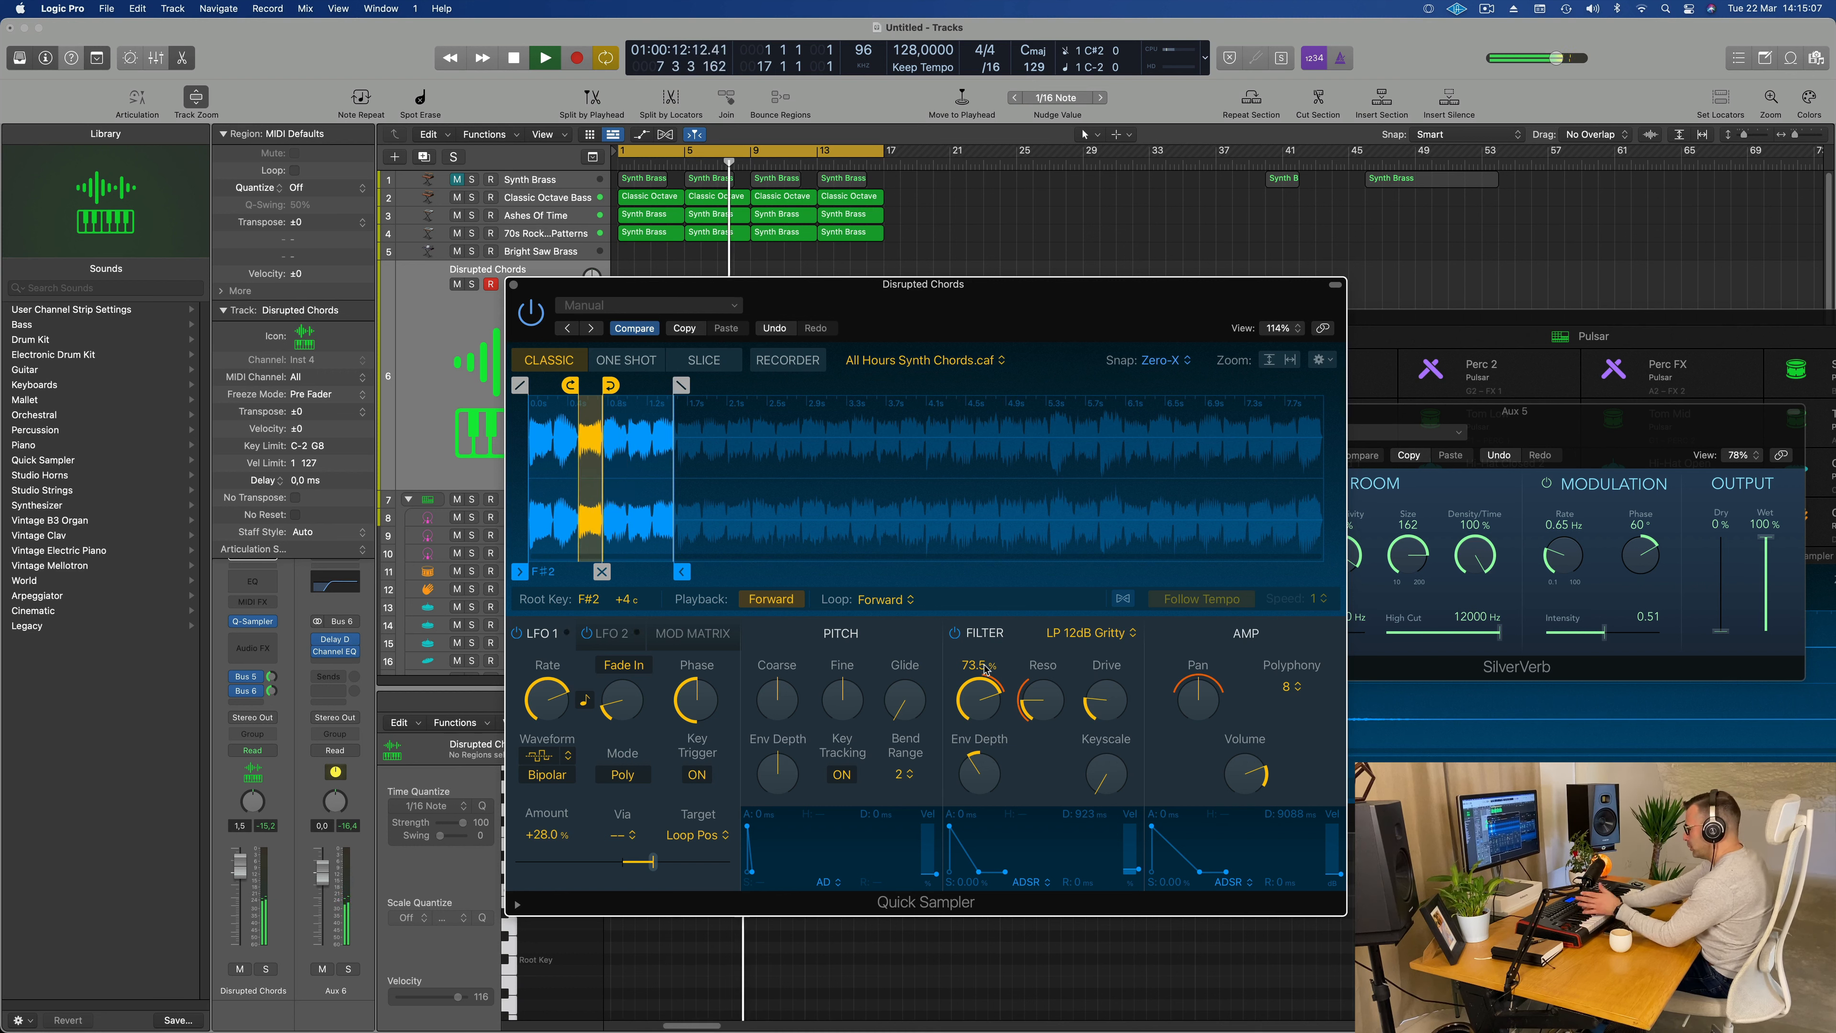
pyautogui.press('r')
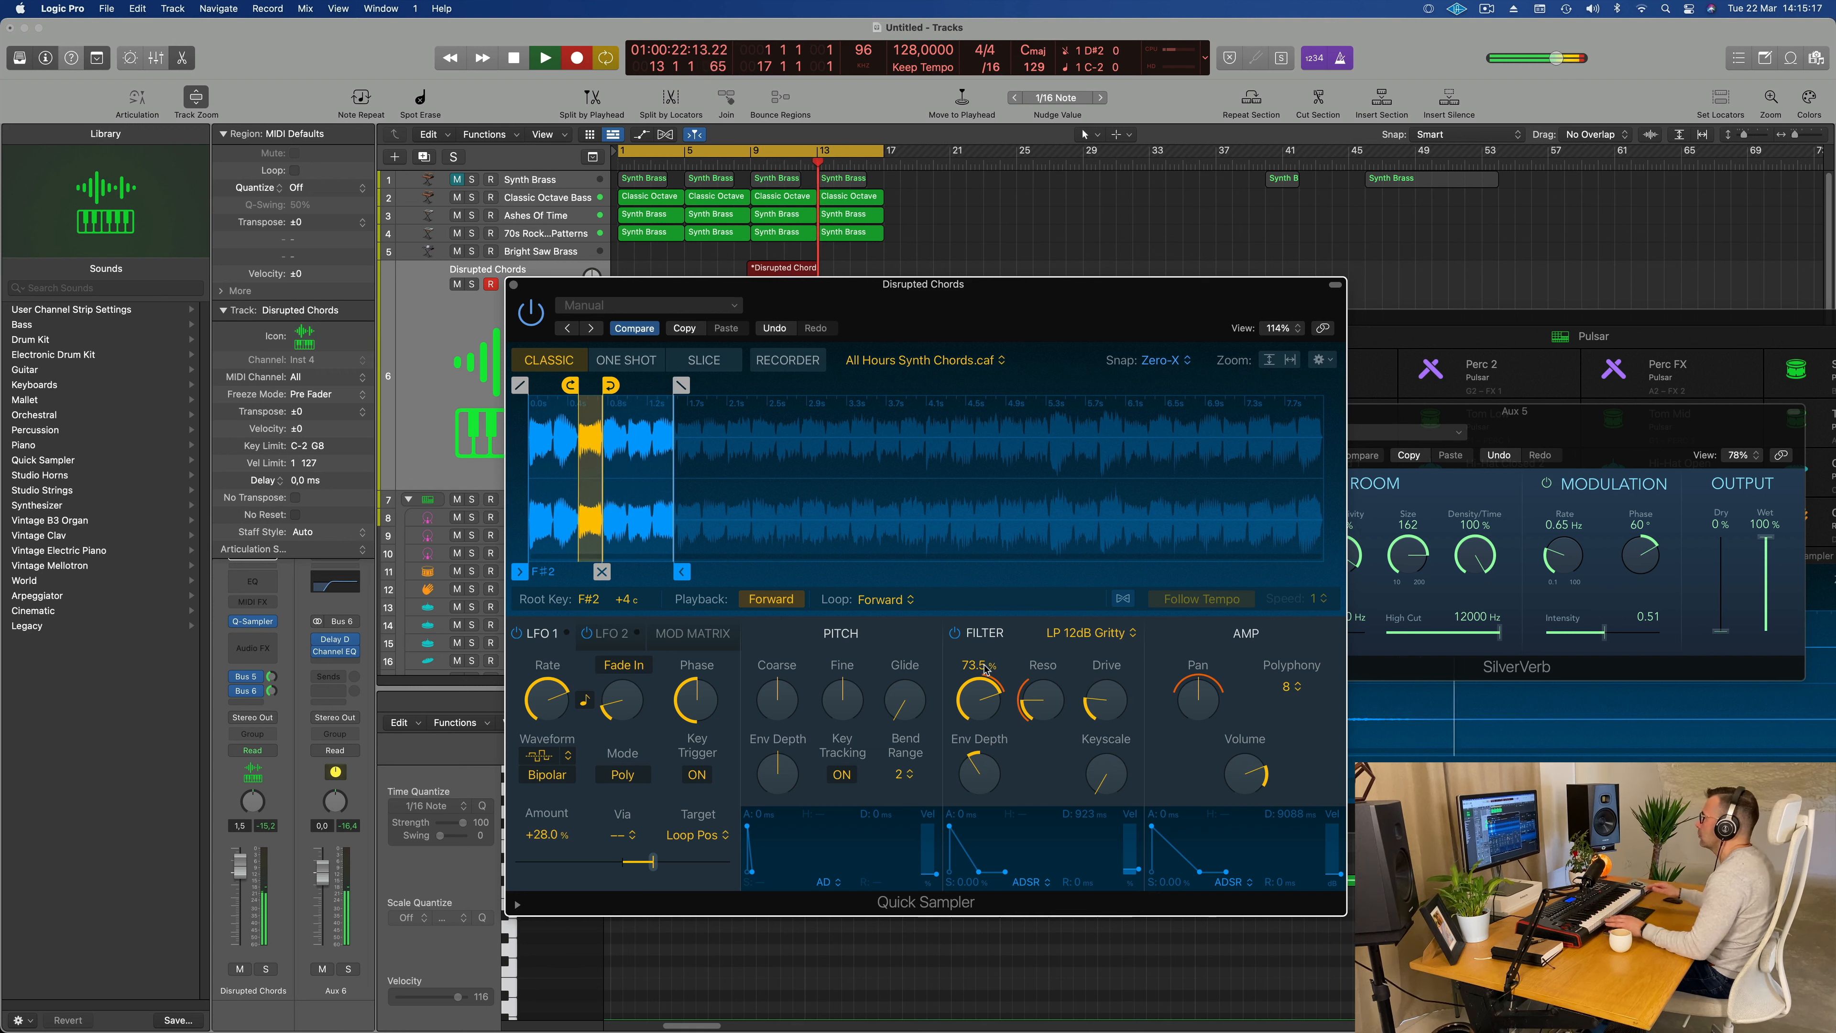
pyautogui.press('space')
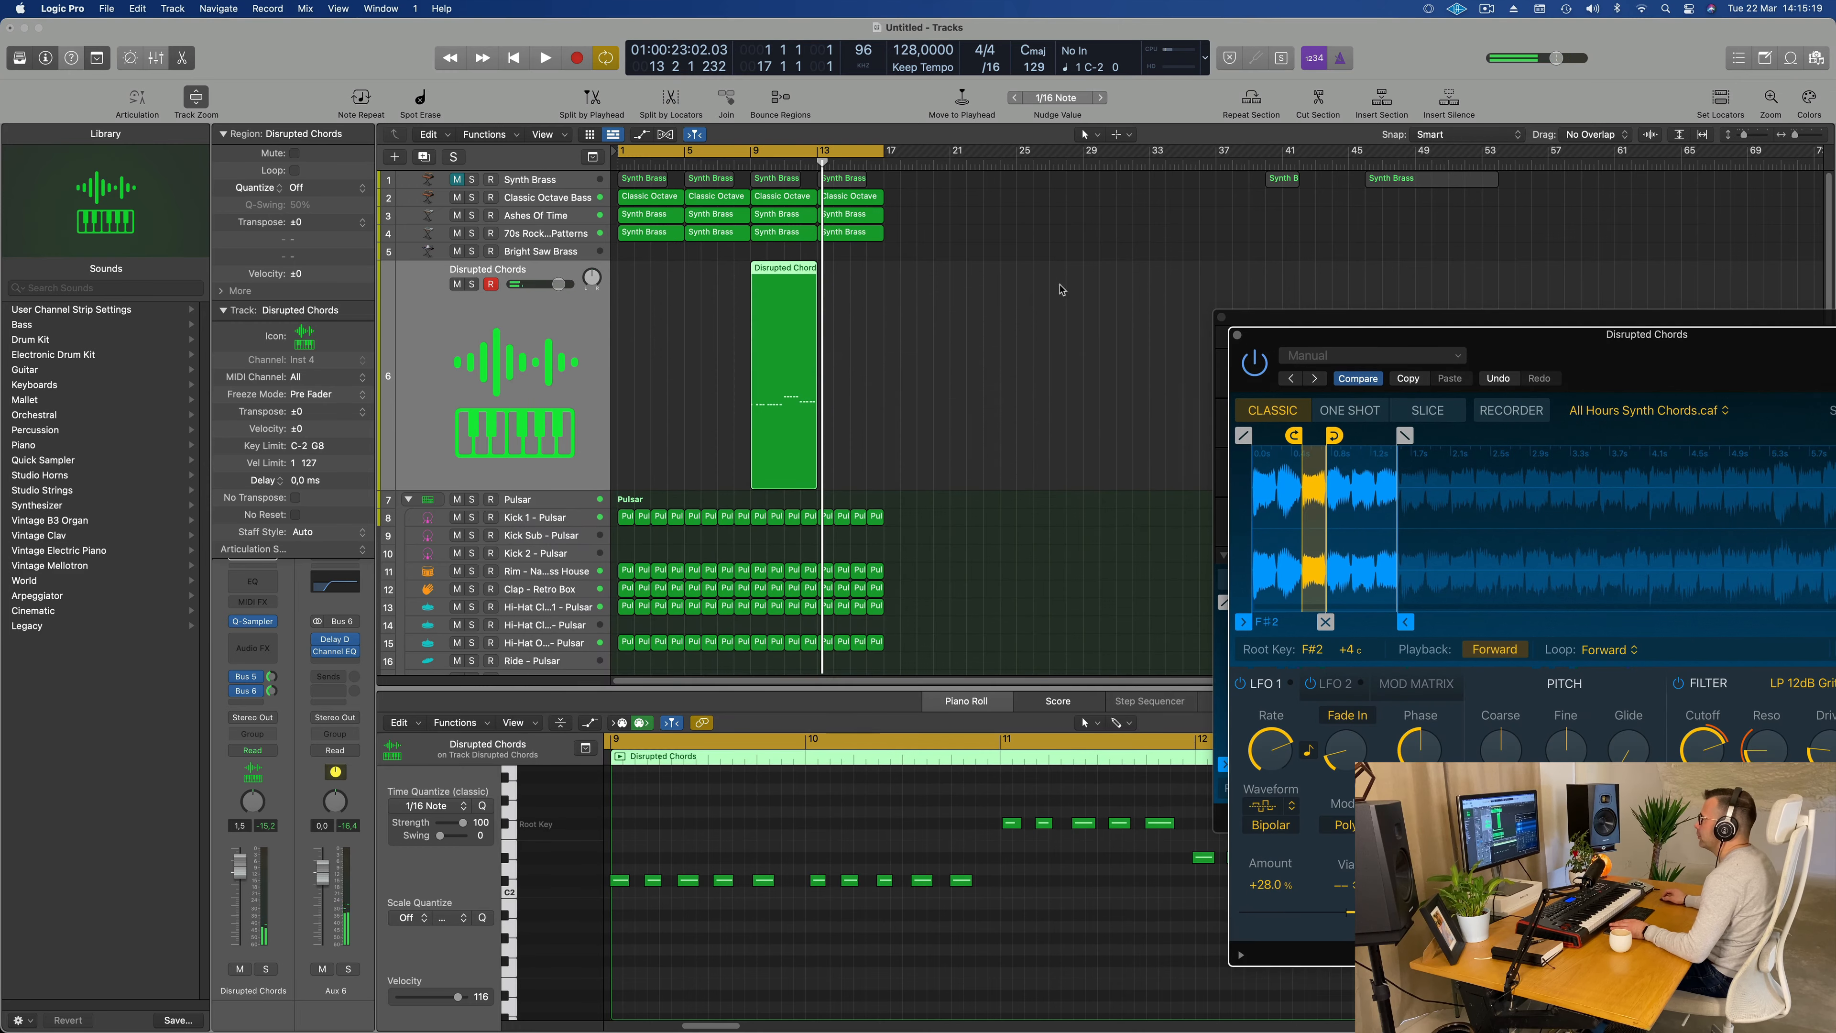
# Step: Move the recorded Disrupted Chords region to bar 1 and reopen its notes in the Piano Roll
pyautogui.moveTo(800, 266); pyautogui.dragTo(653, 282)
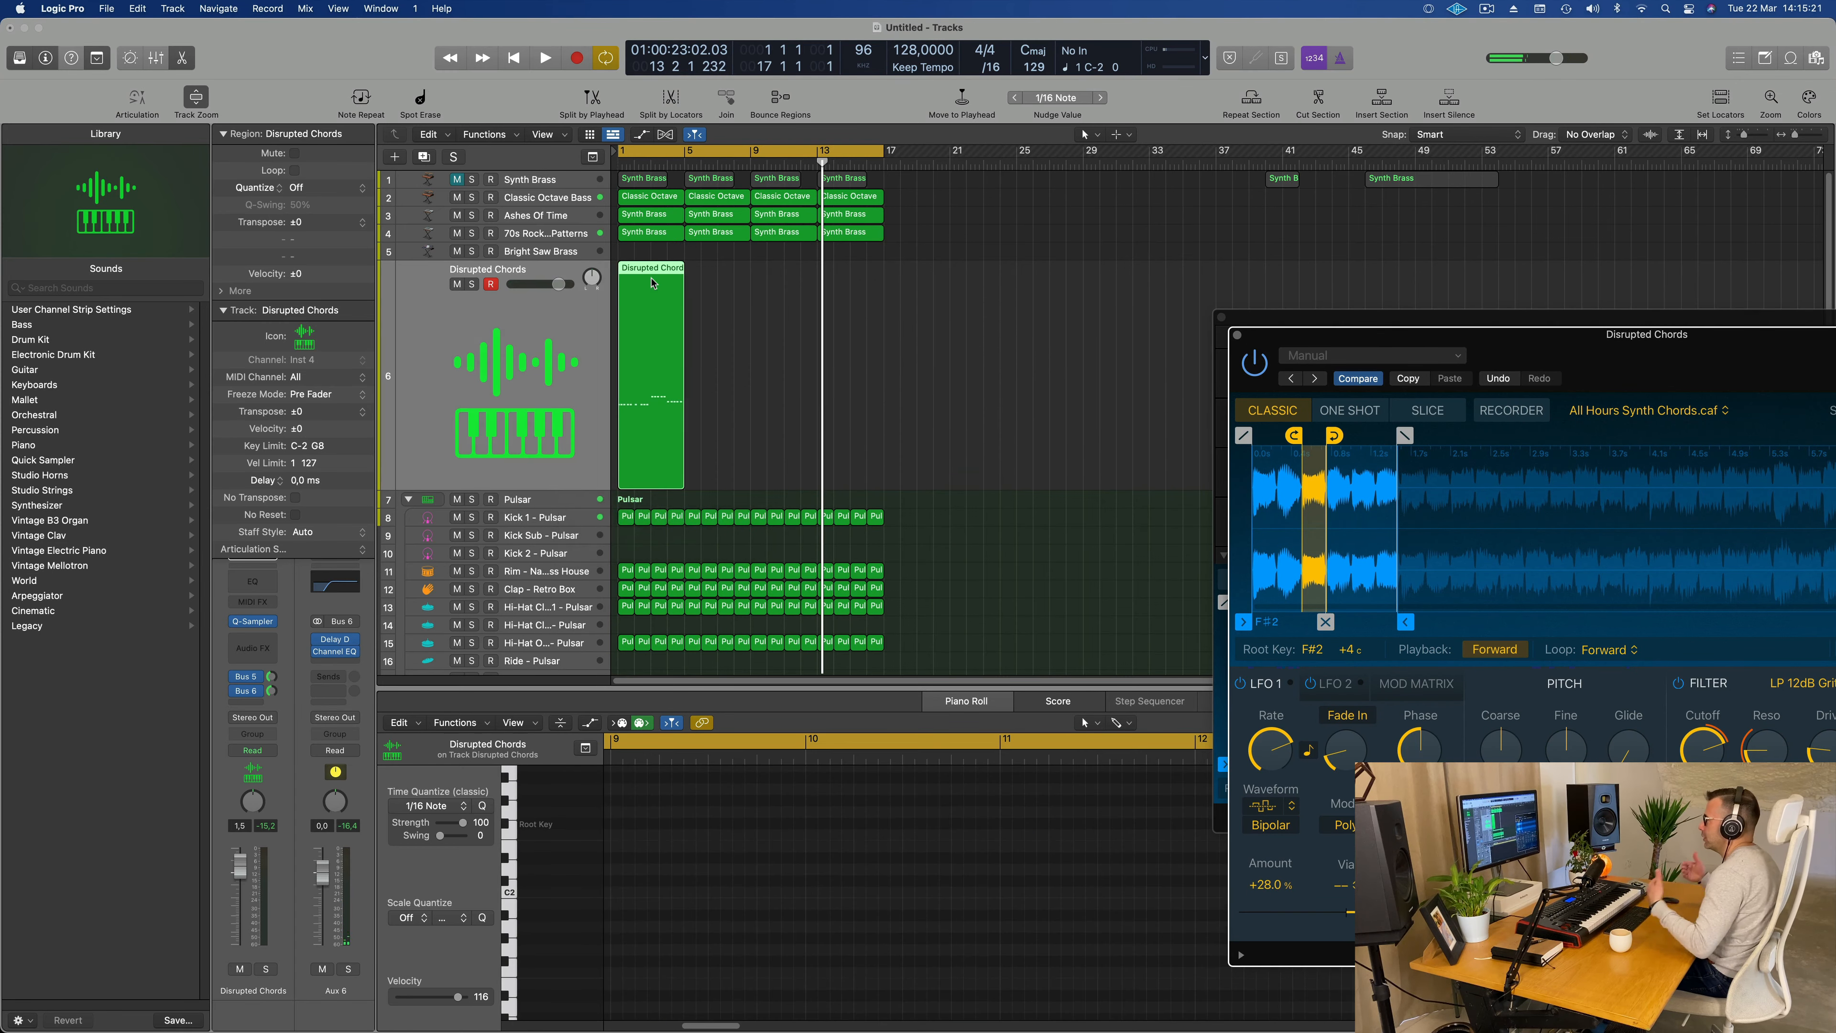
pyautogui.press('e')
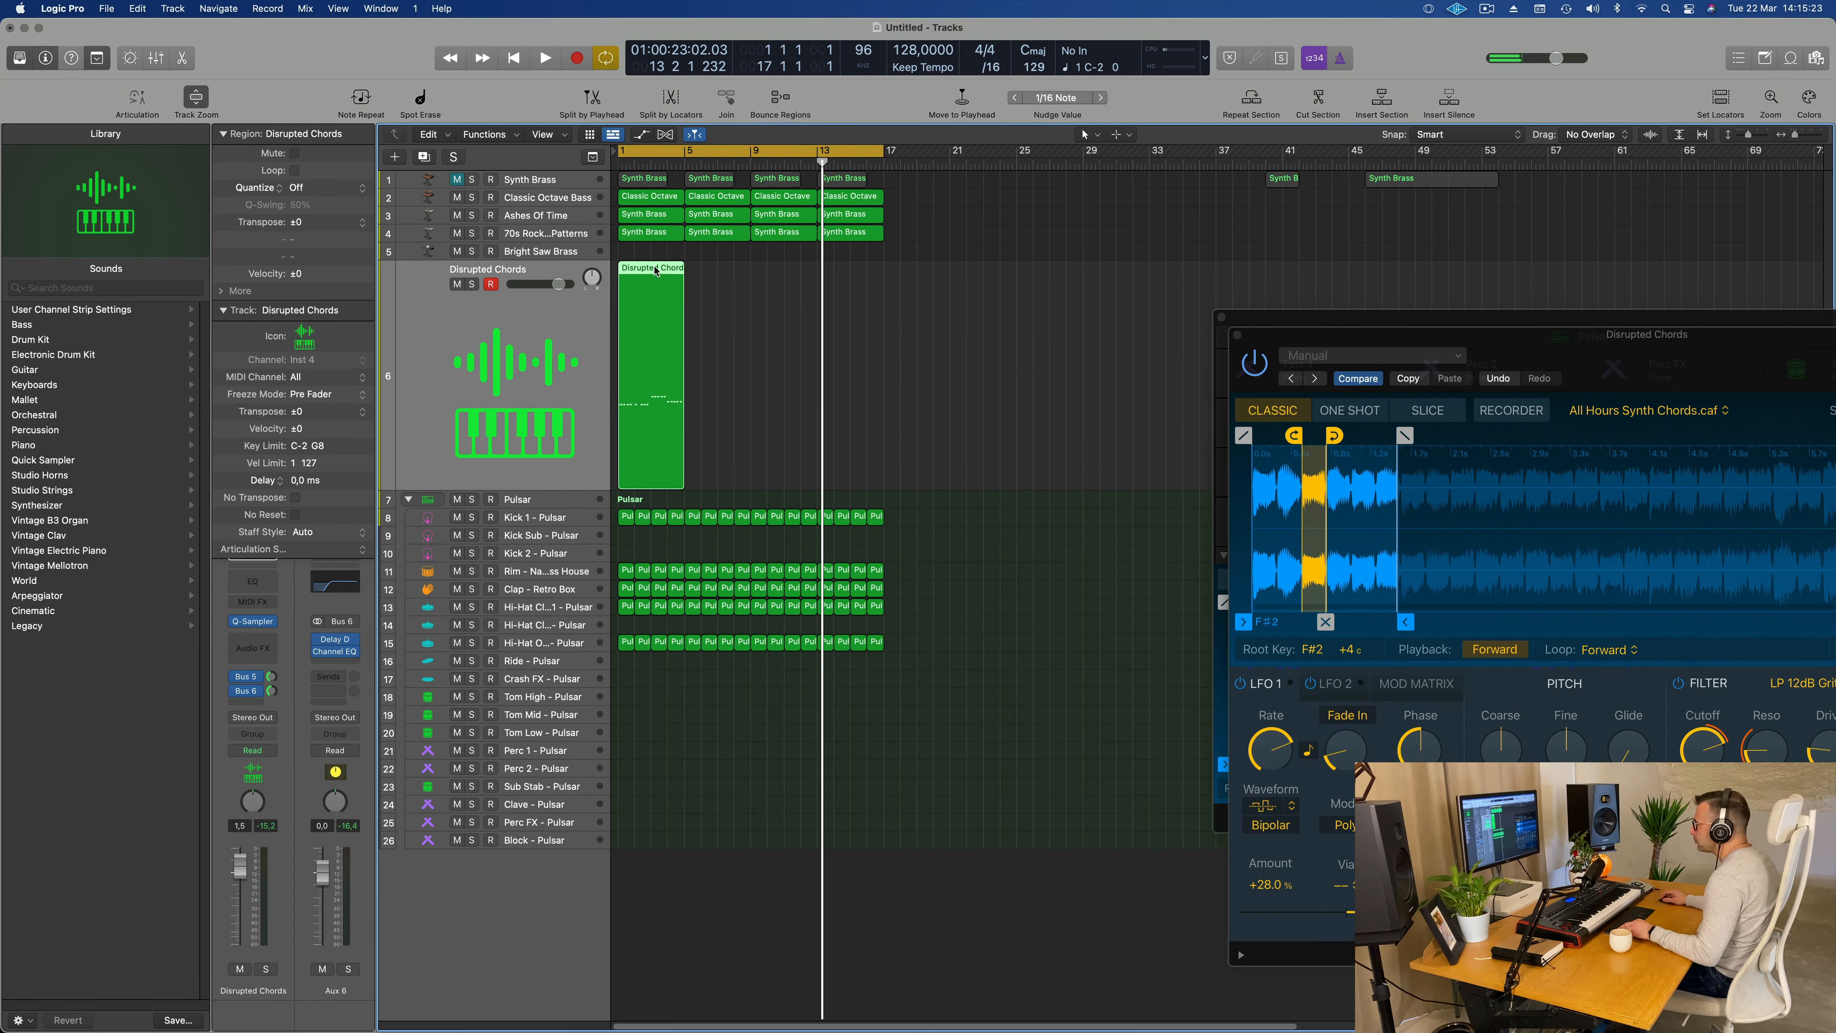
pyautogui.press('e')
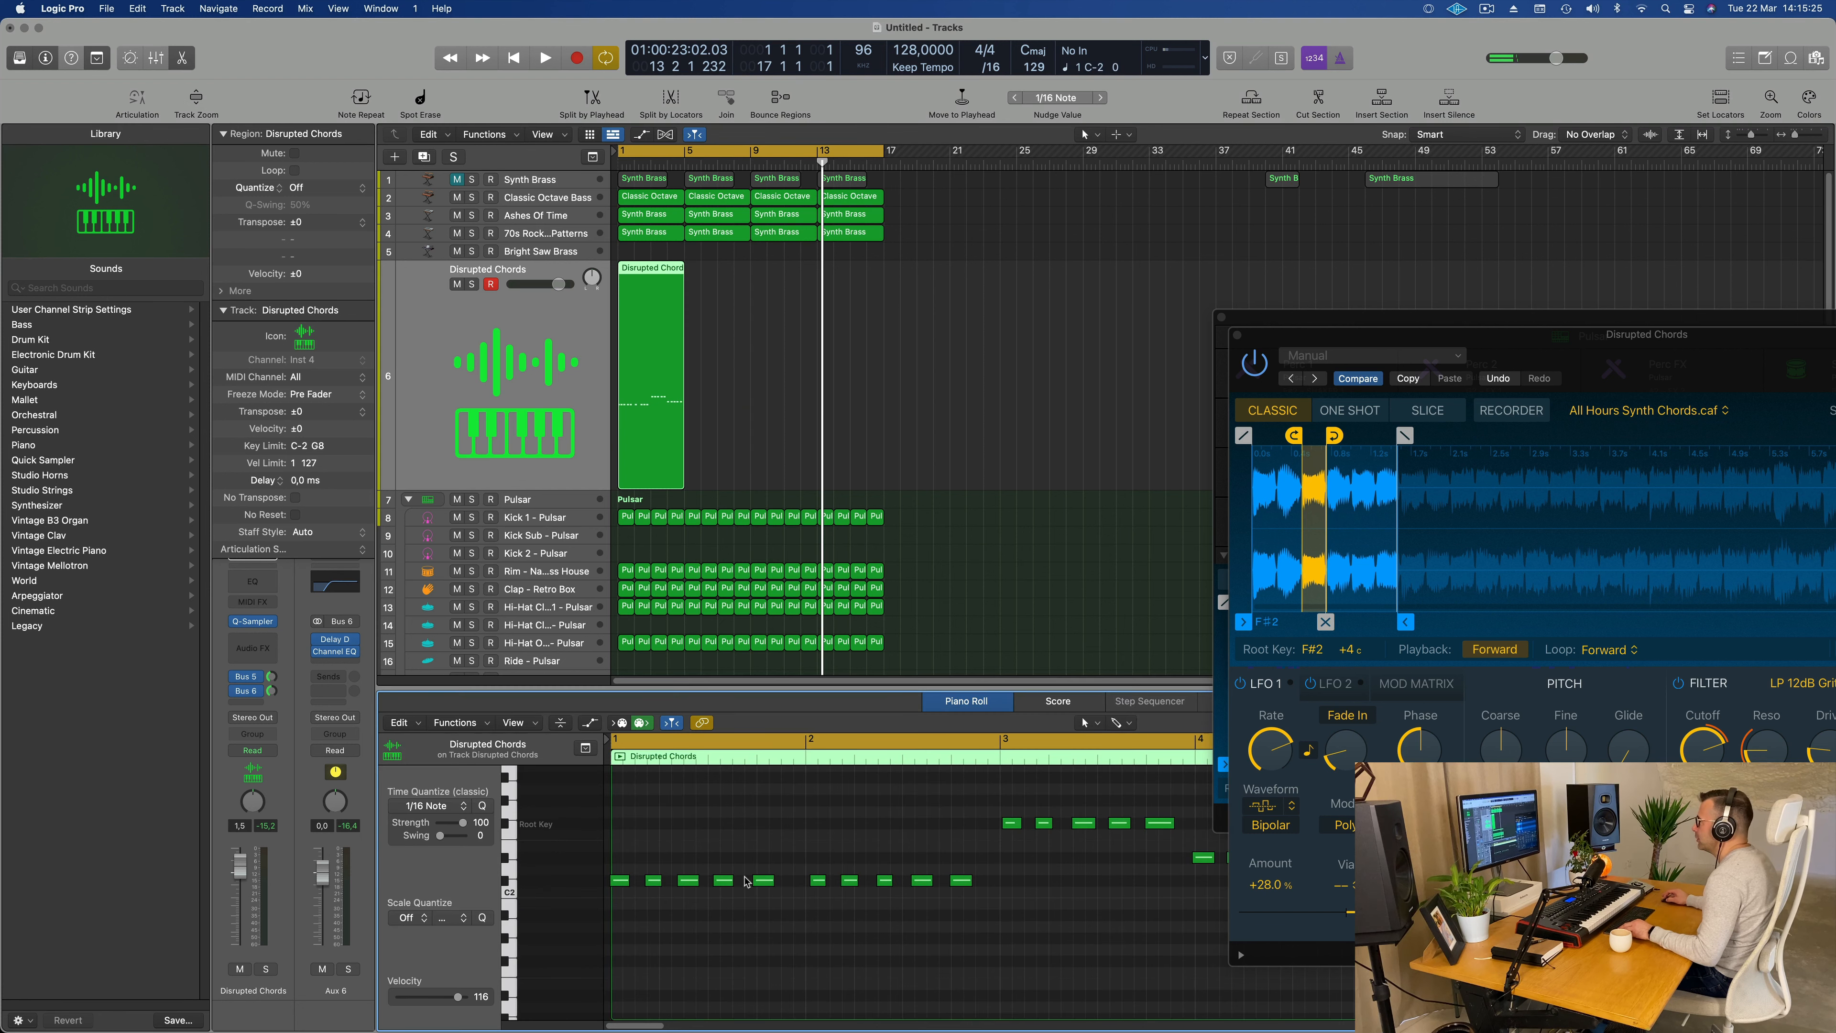
# Step: Quantize all notes in the Disrupted Chords region to 1/16 Note and play it from the start
pyautogui.press('Return')
pyautogui.press('space')
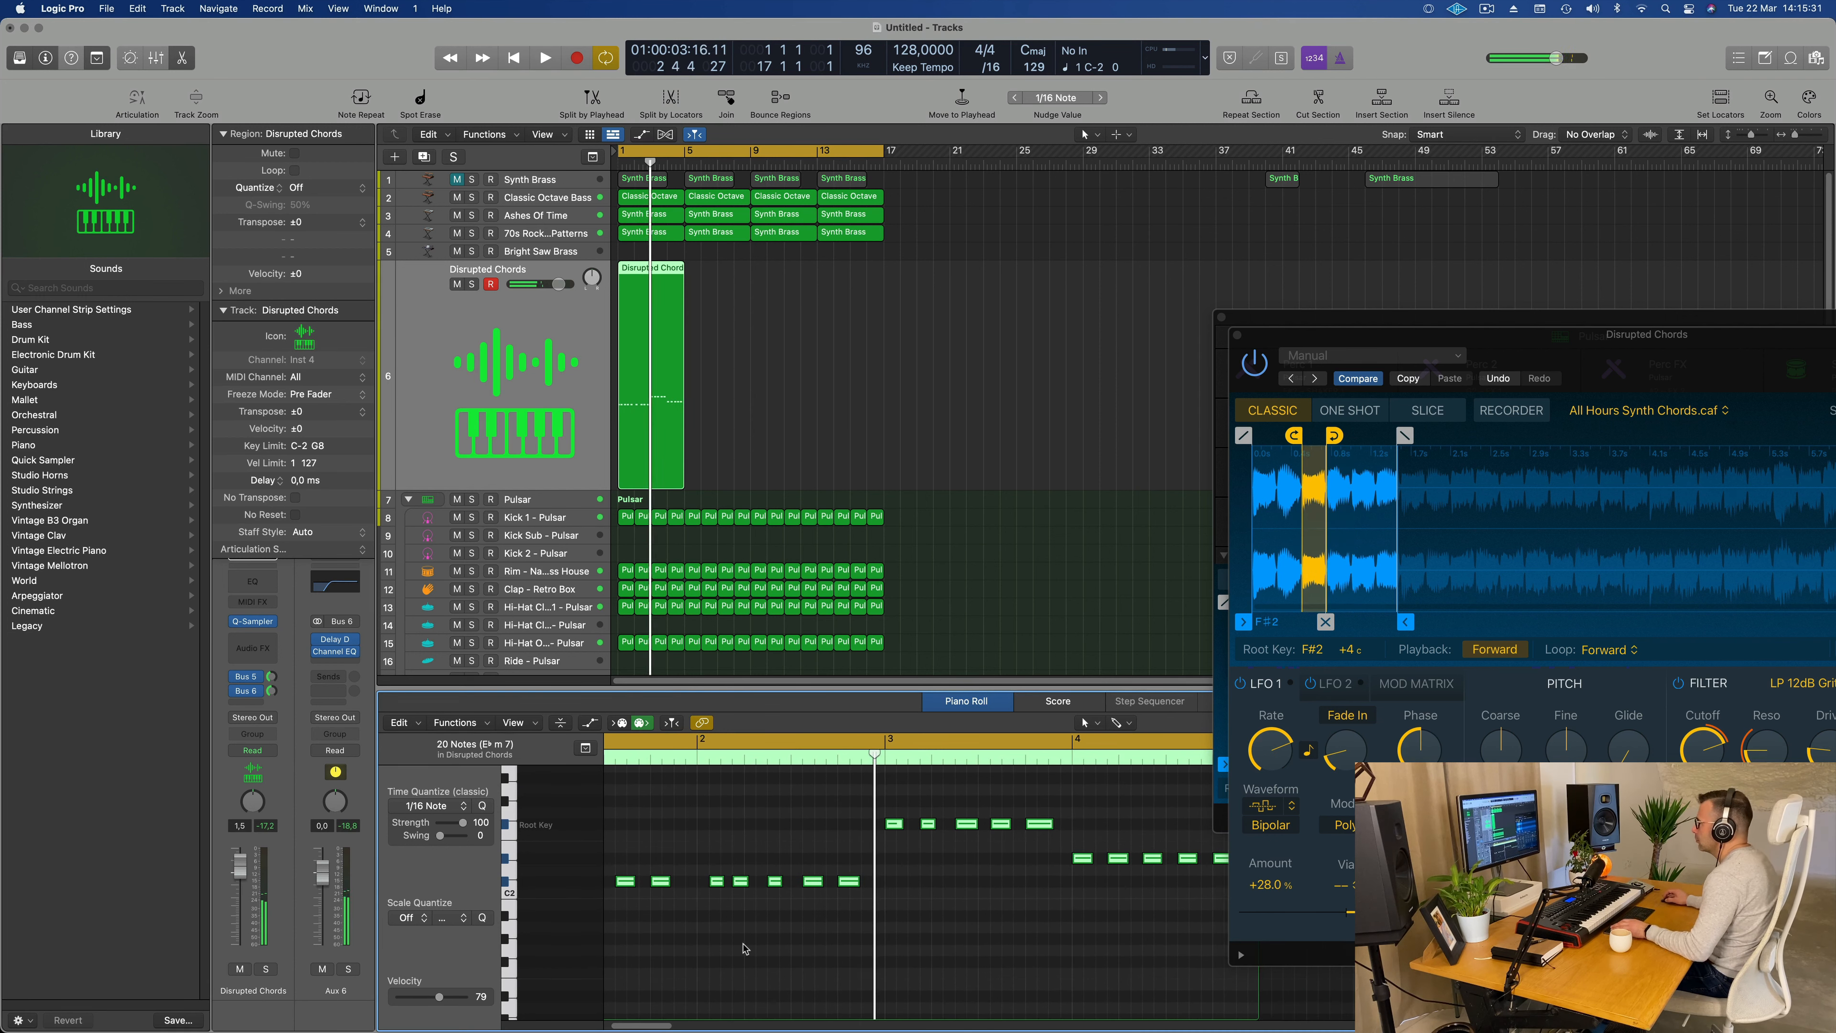
pyautogui.press('Return')
pyautogui.press('space')
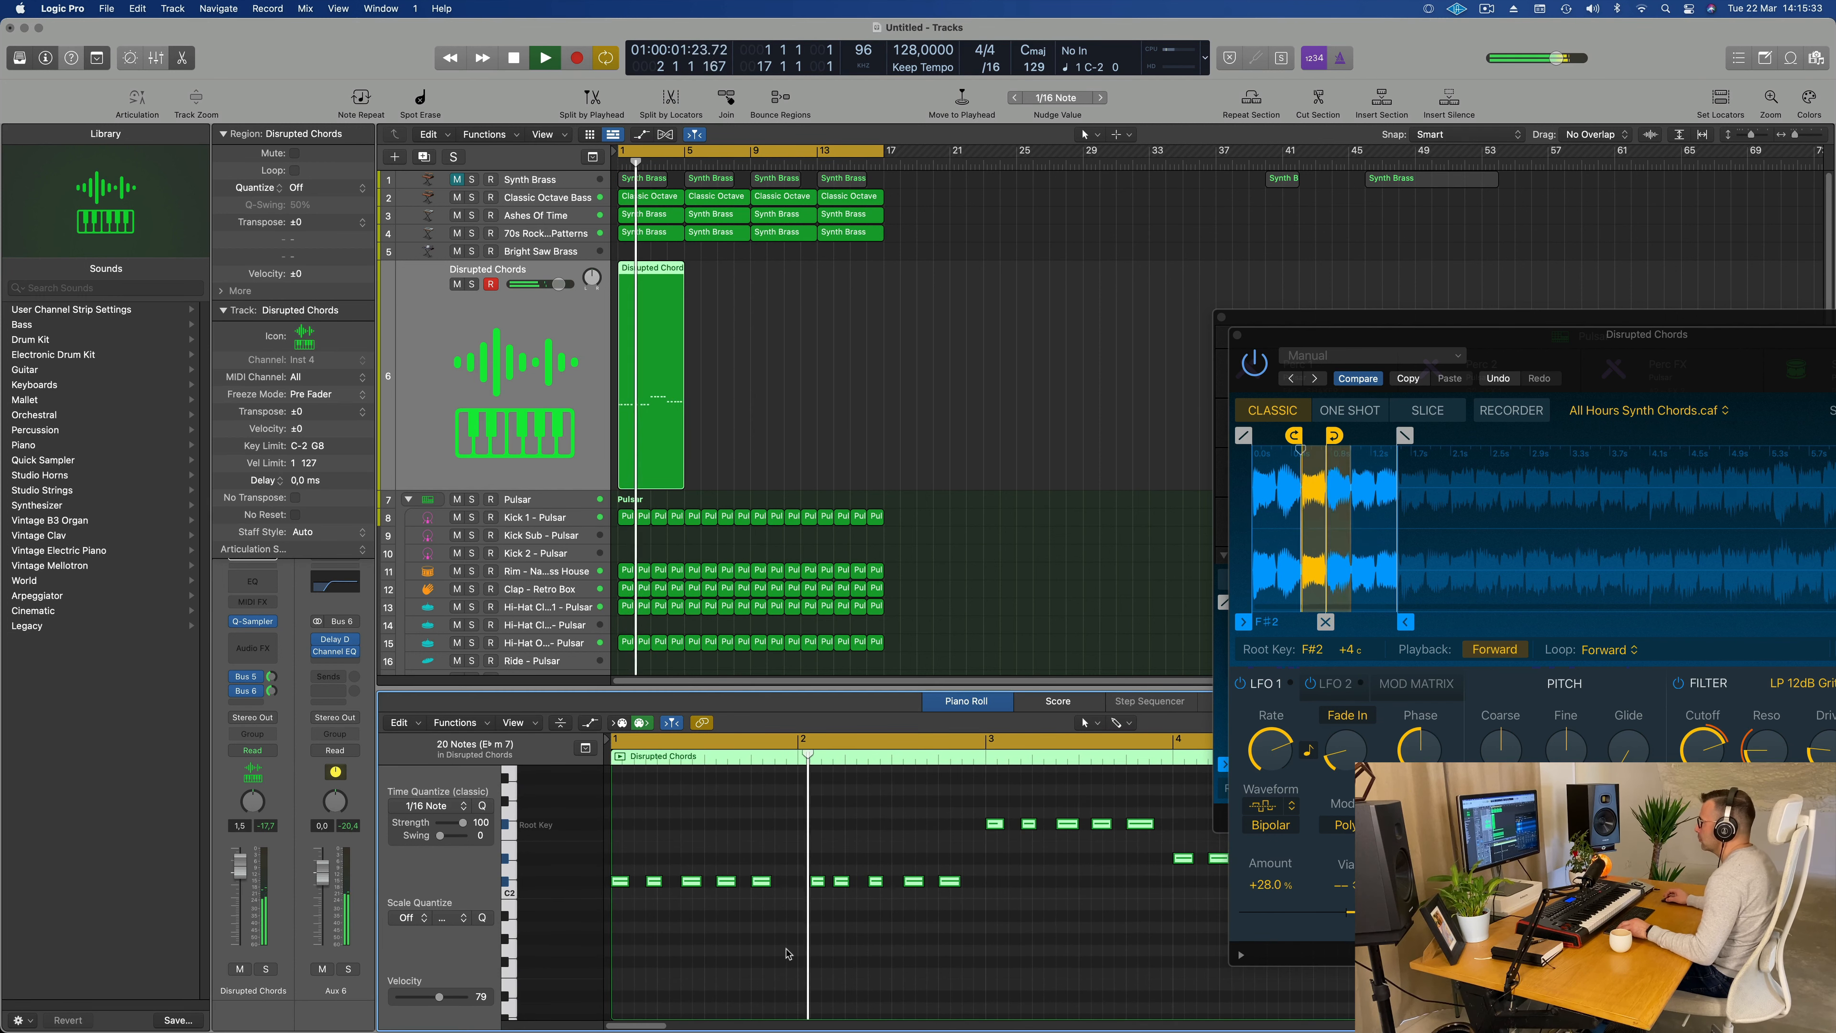
# Step: Move the first note of bar 2 in the Disrupted Chords region back onto the bar line and replay from the start
pyautogui.click(795, 911)
pyautogui.press('Return')
pyautogui.scroll(1, 795, 861)
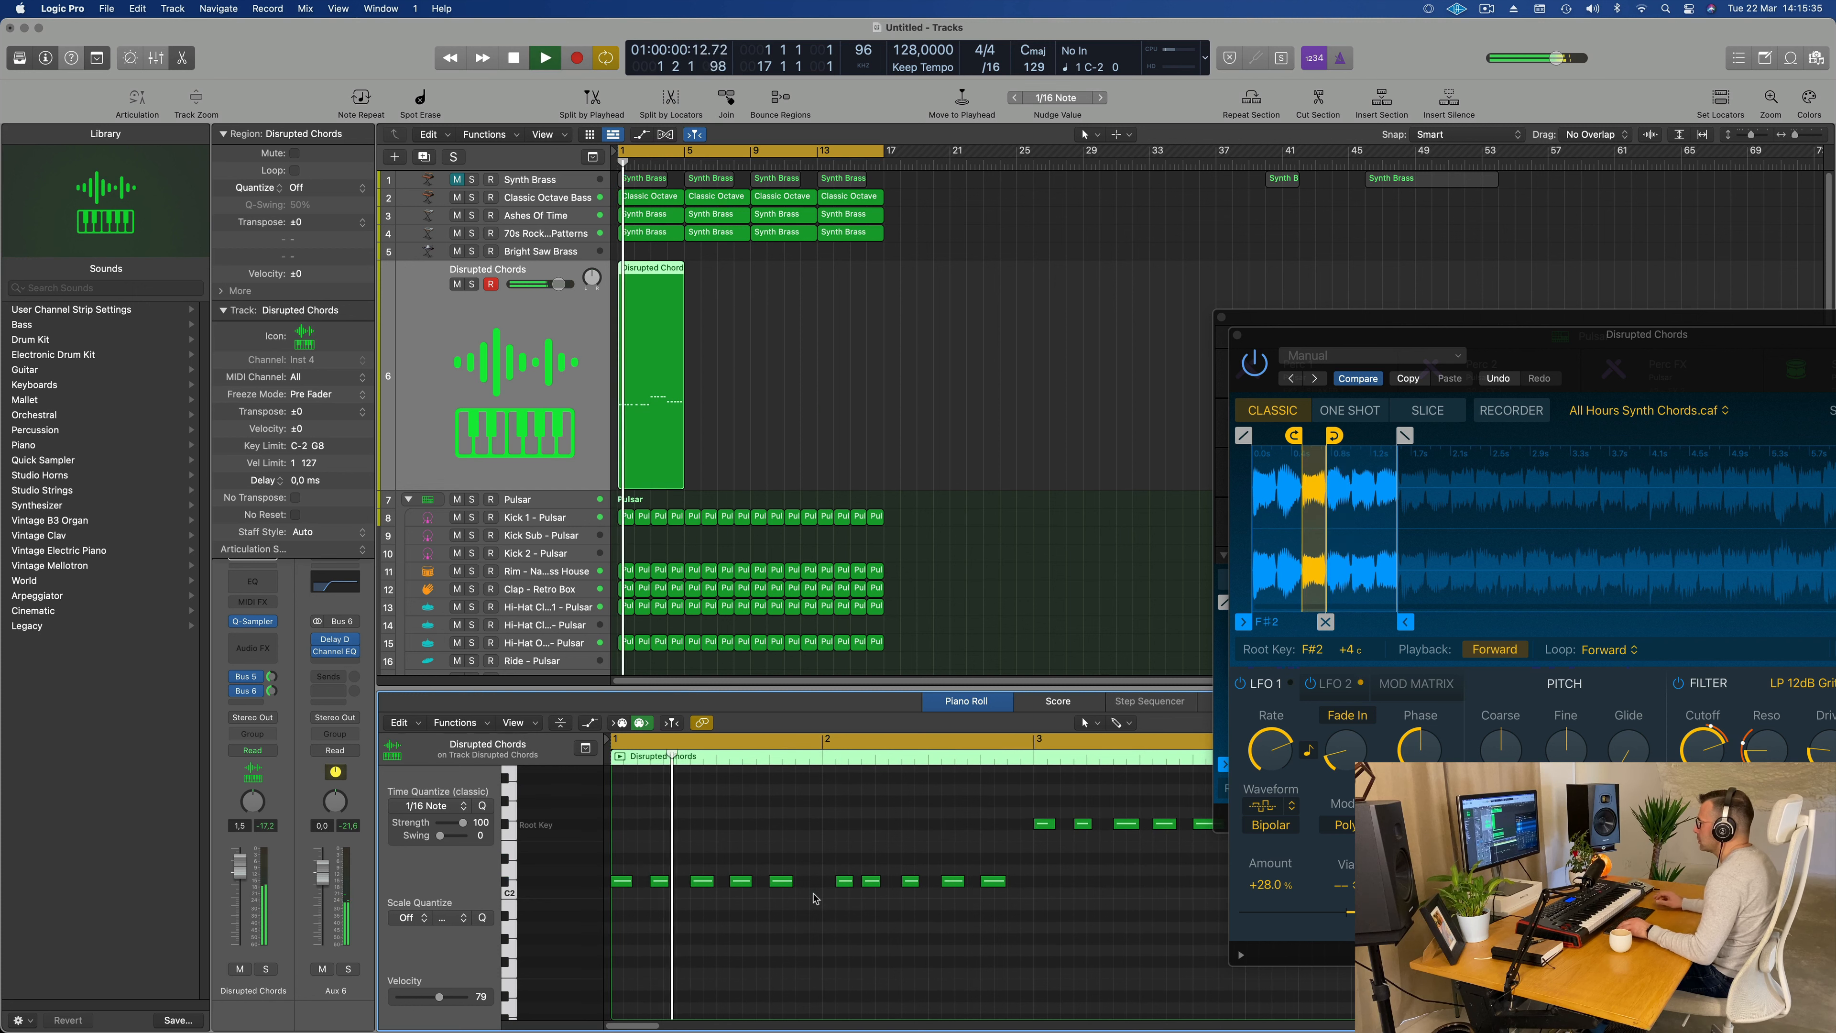
pyautogui.press('space')
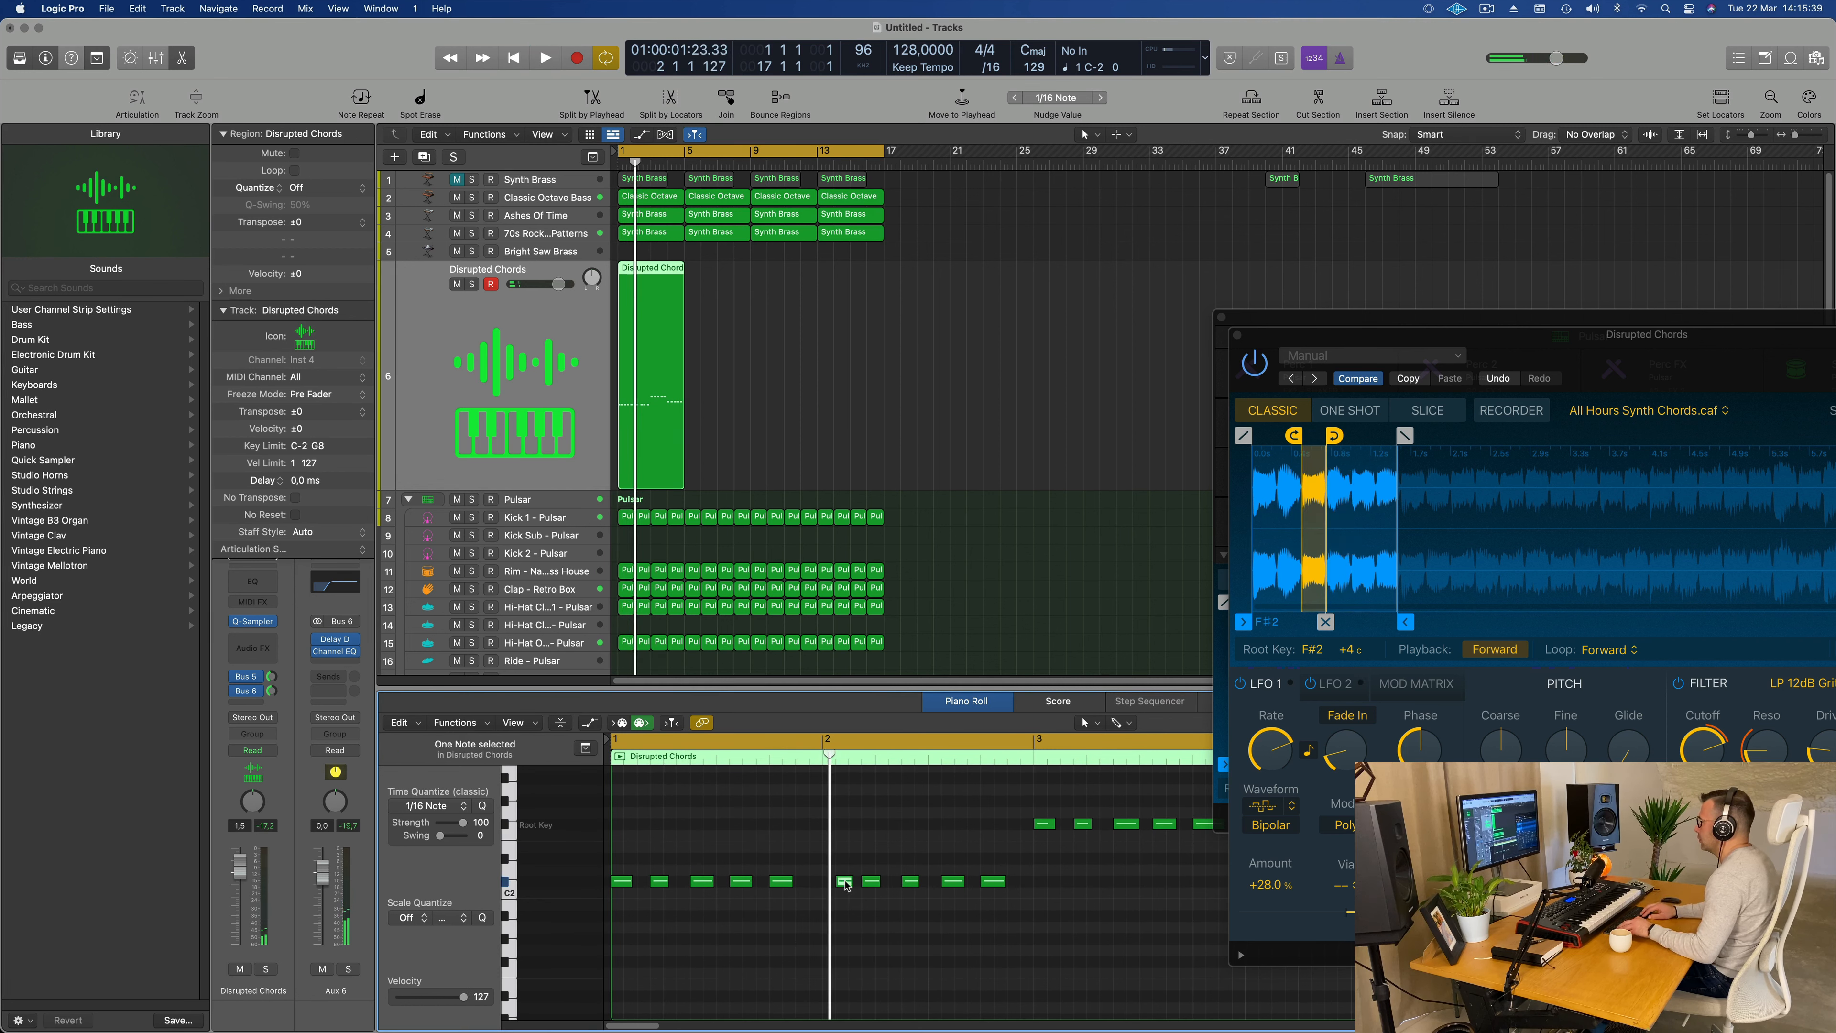
pyautogui.press('space')
pyautogui.scroll(-5, 808, 919)
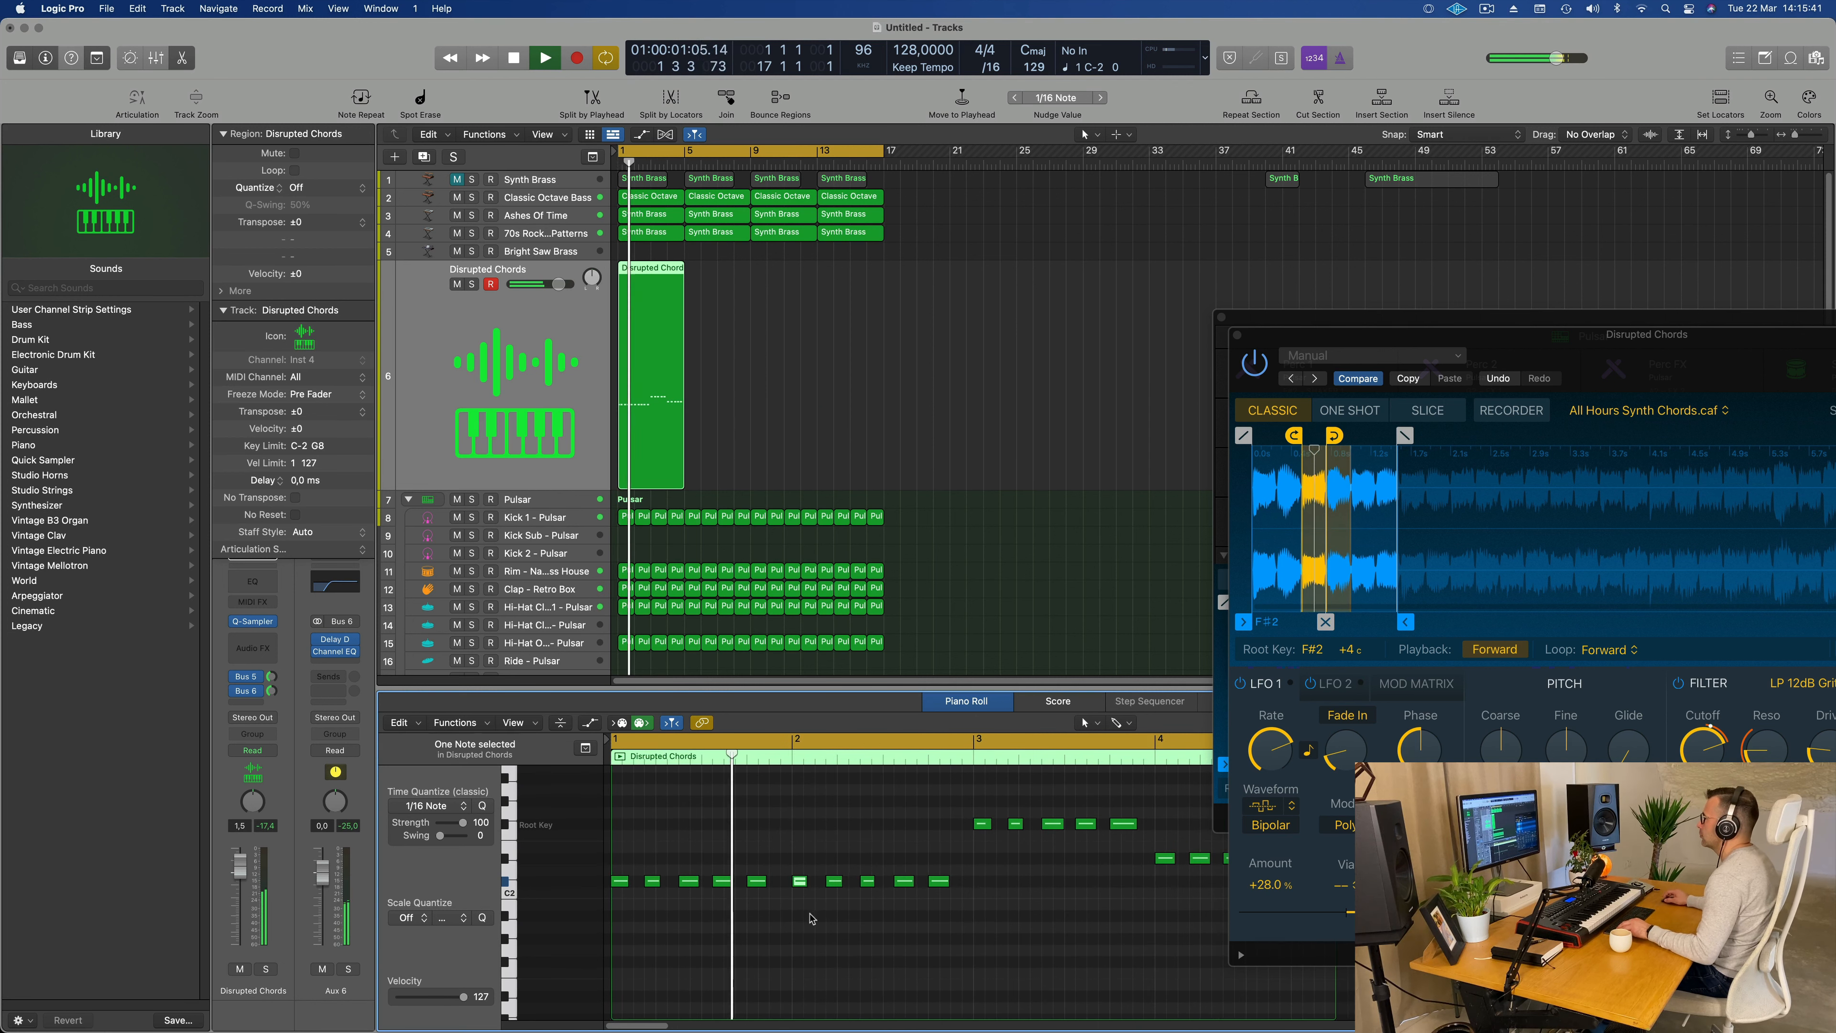
# Step: Repeat the four-bar Disrupted Chords region three times so the part fills bars 1 to 16
pyautogui.scroll(-4, 795, 927)
pyautogui.scroll(4, 784, 926)
pyautogui.hscroll(2, 783, 926)
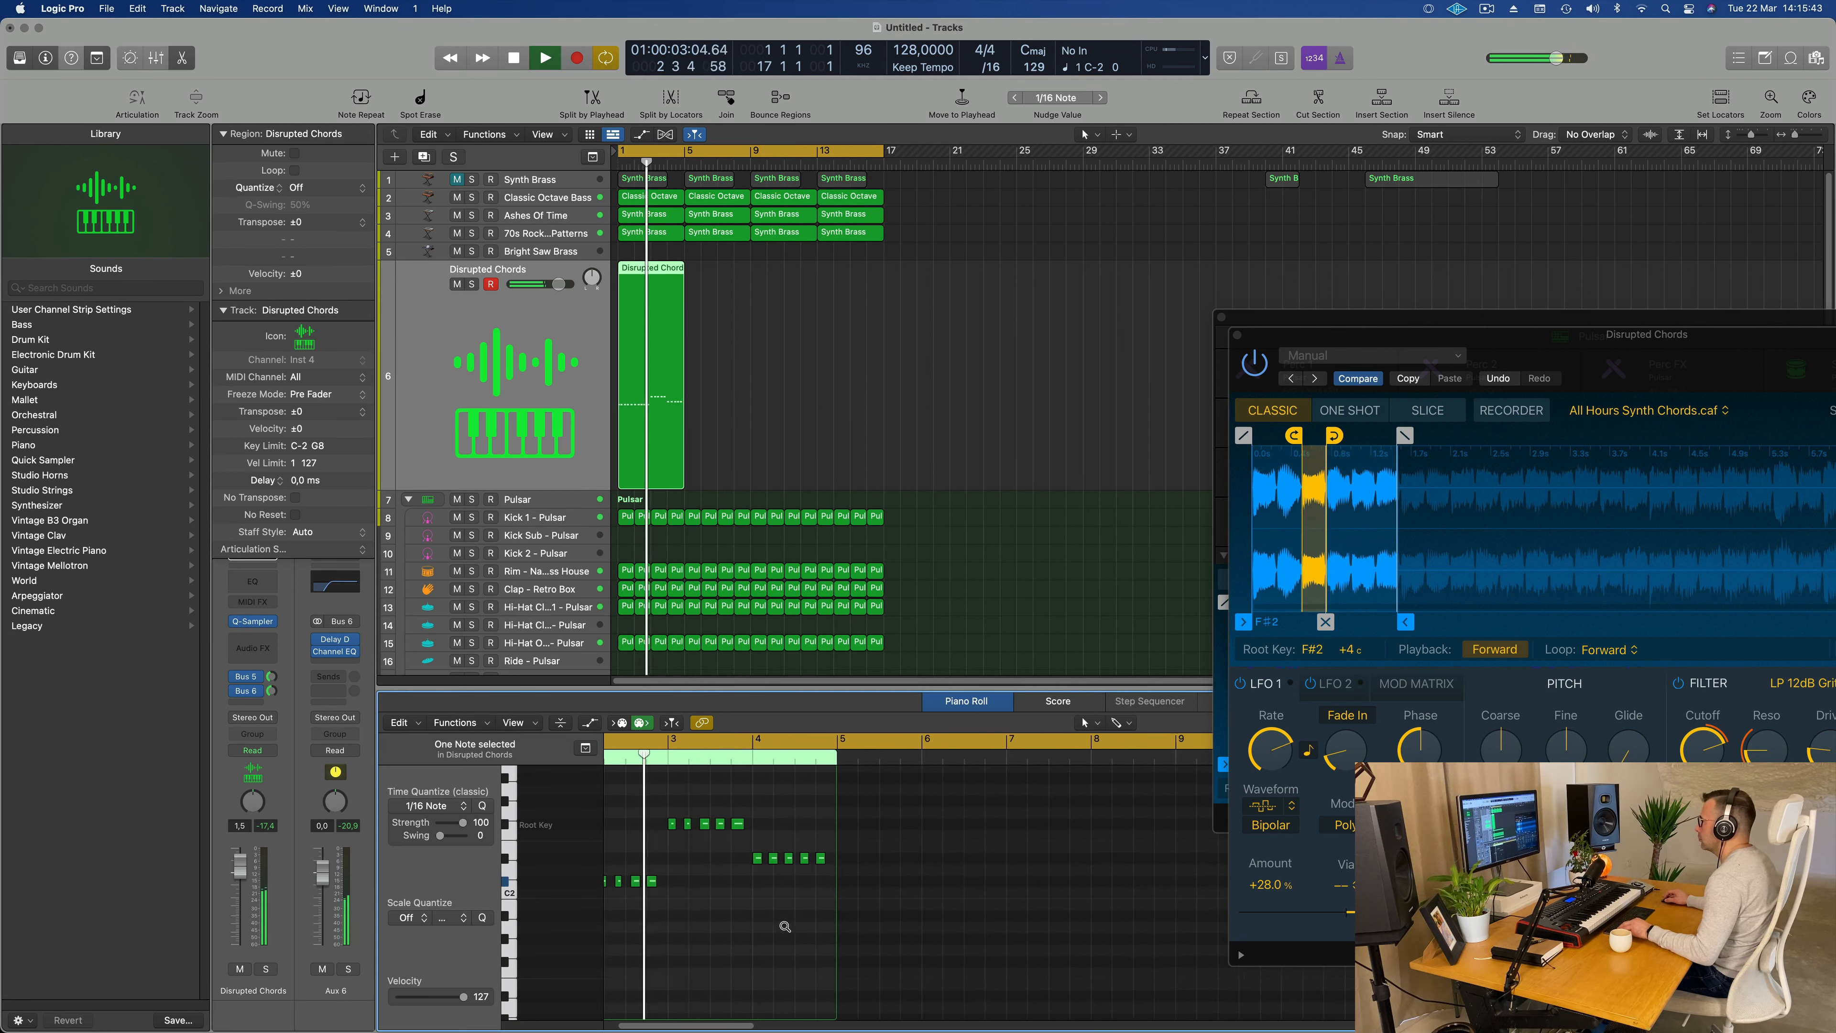
pyautogui.scroll(3, 784, 926)
pyautogui.scroll(2, 722, 930)
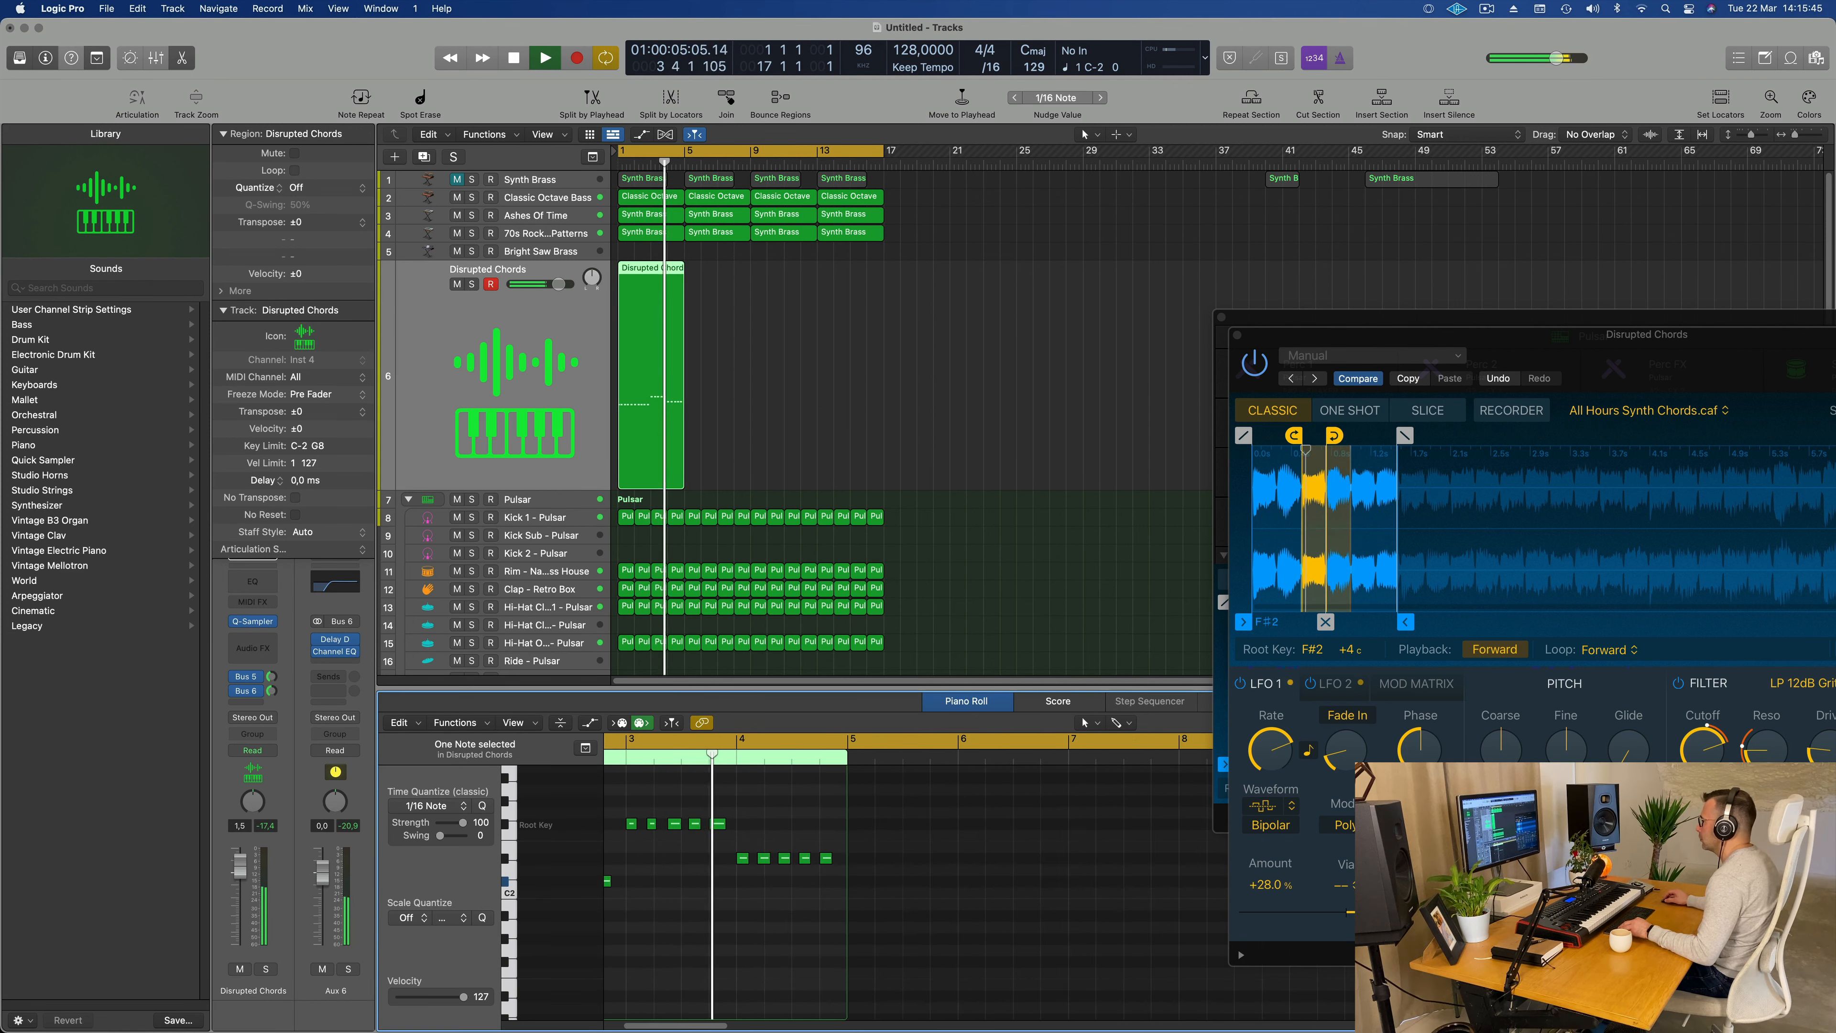
pyautogui.hscroll(1, 719, 928)
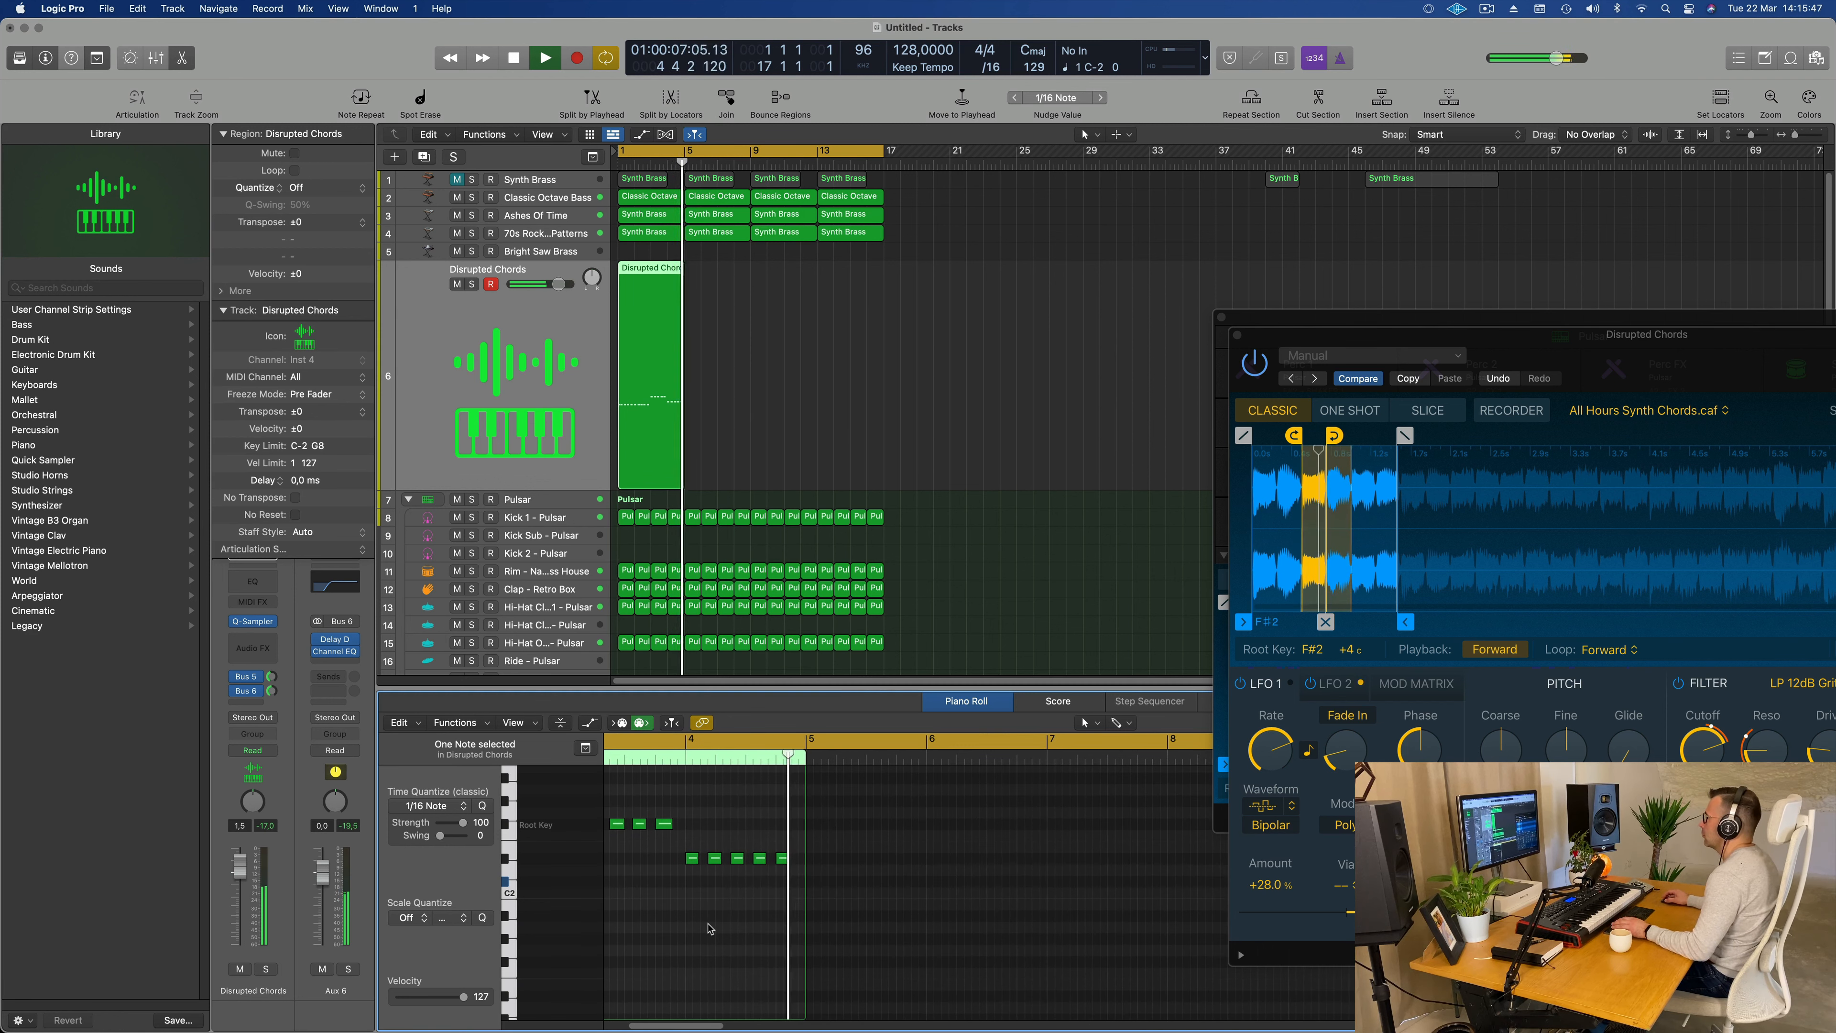
pyautogui.press('Return')
pyautogui.click(676, 385)
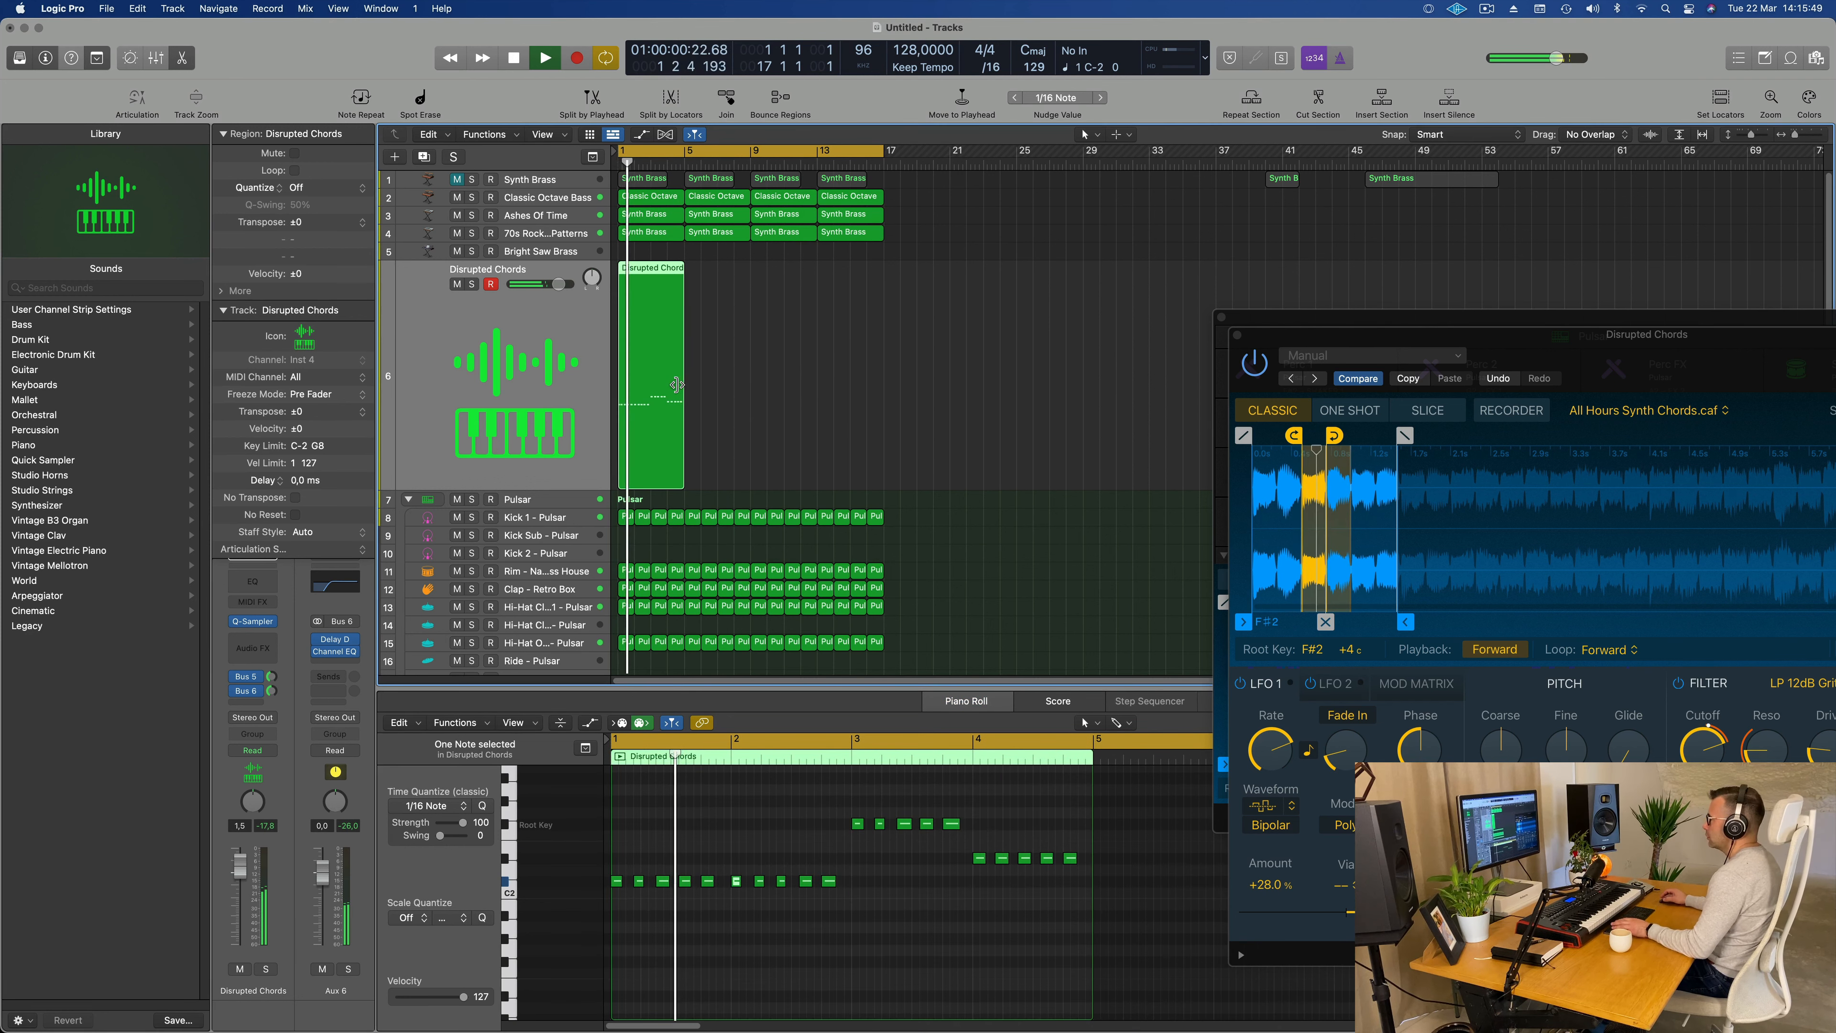
pyautogui.press('Return')
pyautogui.press('super+r')
pyautogui.press('super+r')
pyautogui.press('super+r')
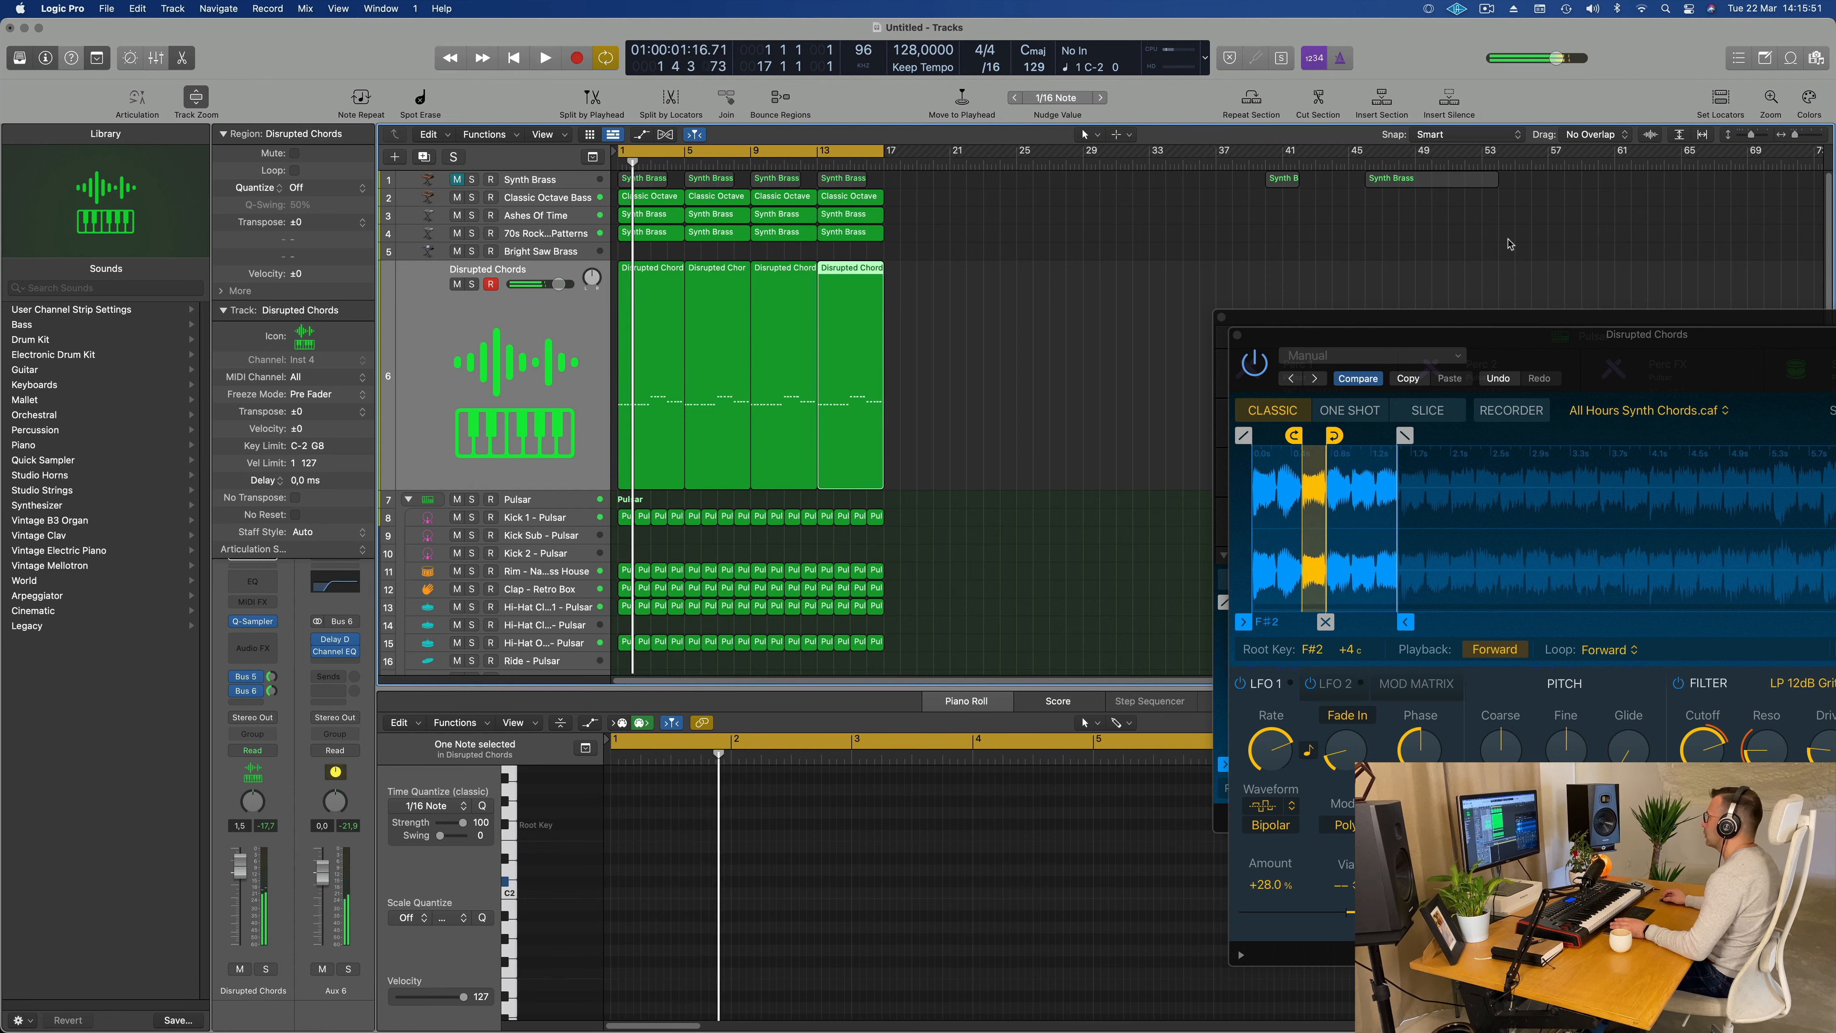
# Step: Play the track and raise the Quick Sampler filter cutoff on Disrupted Chords to about 98.3 %
pyautogui.press('space')
pyautogui.moveTo(1566, 334); pyautogui.dragTo(962, 301)
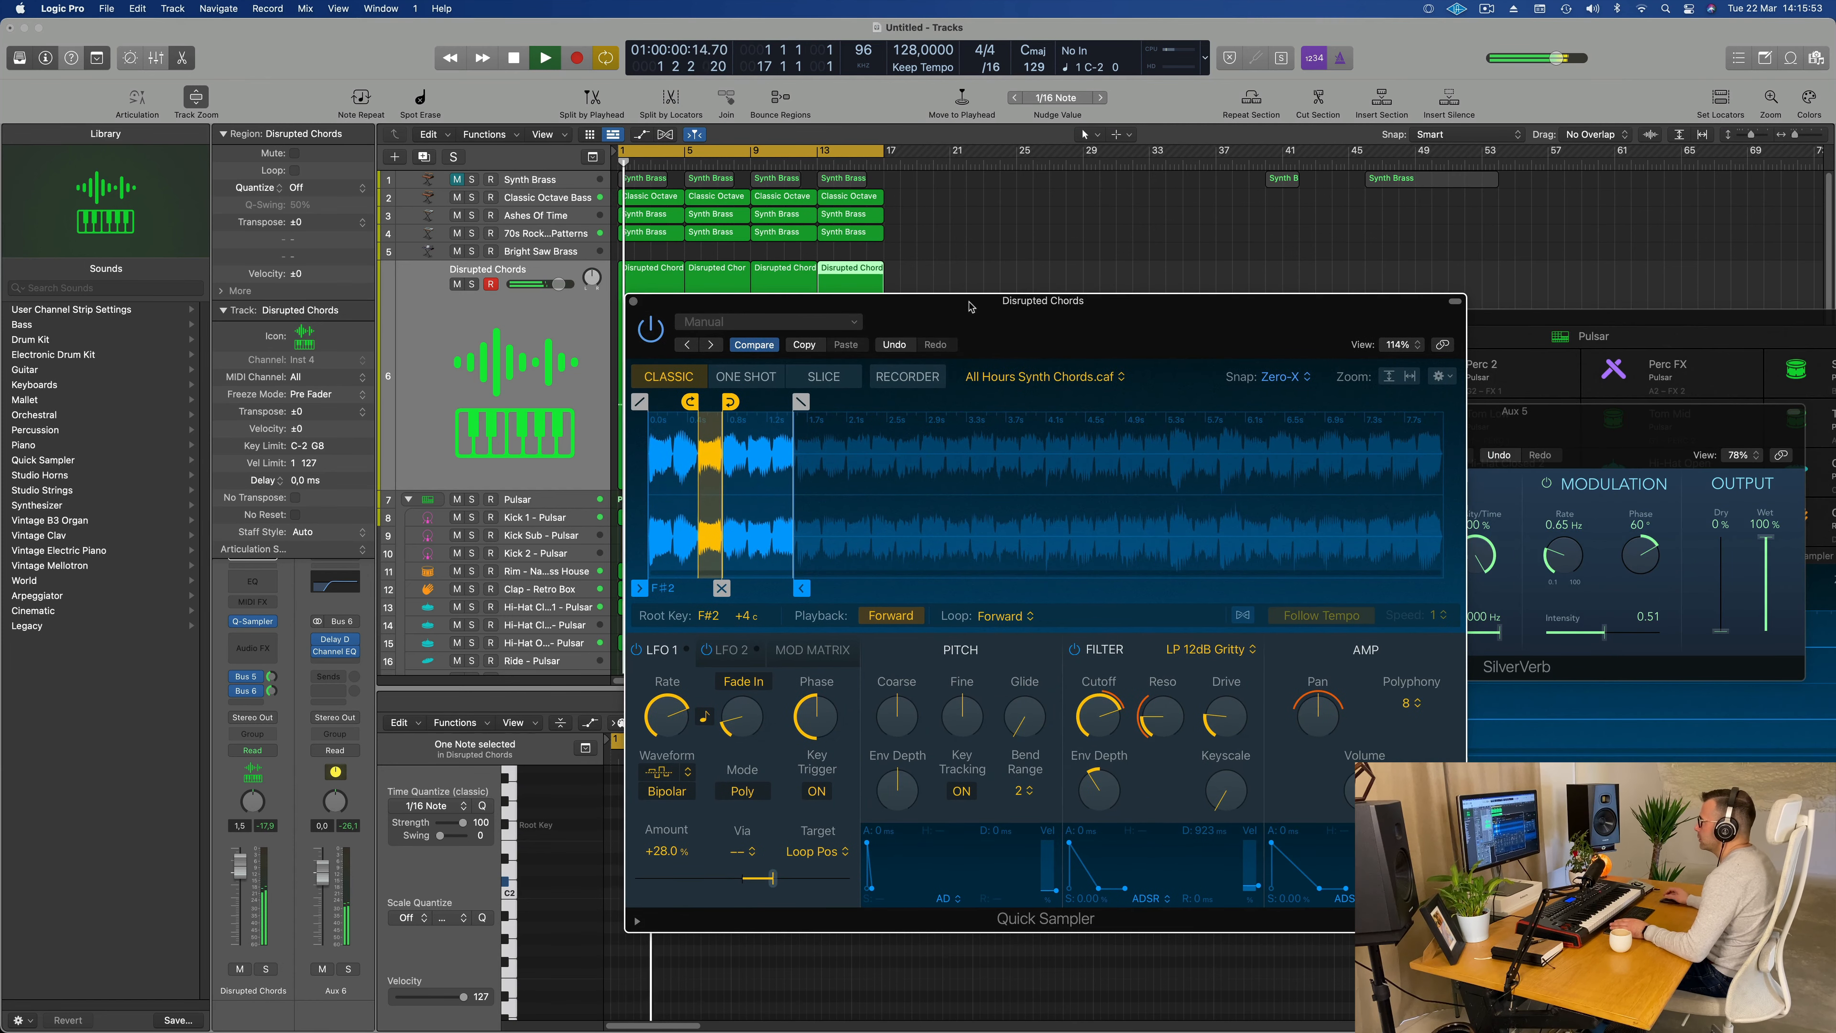
pyautogui.press('space')
pyautogui.moveTo(1102, 738); pyautogui.dragTo(1102, 718)
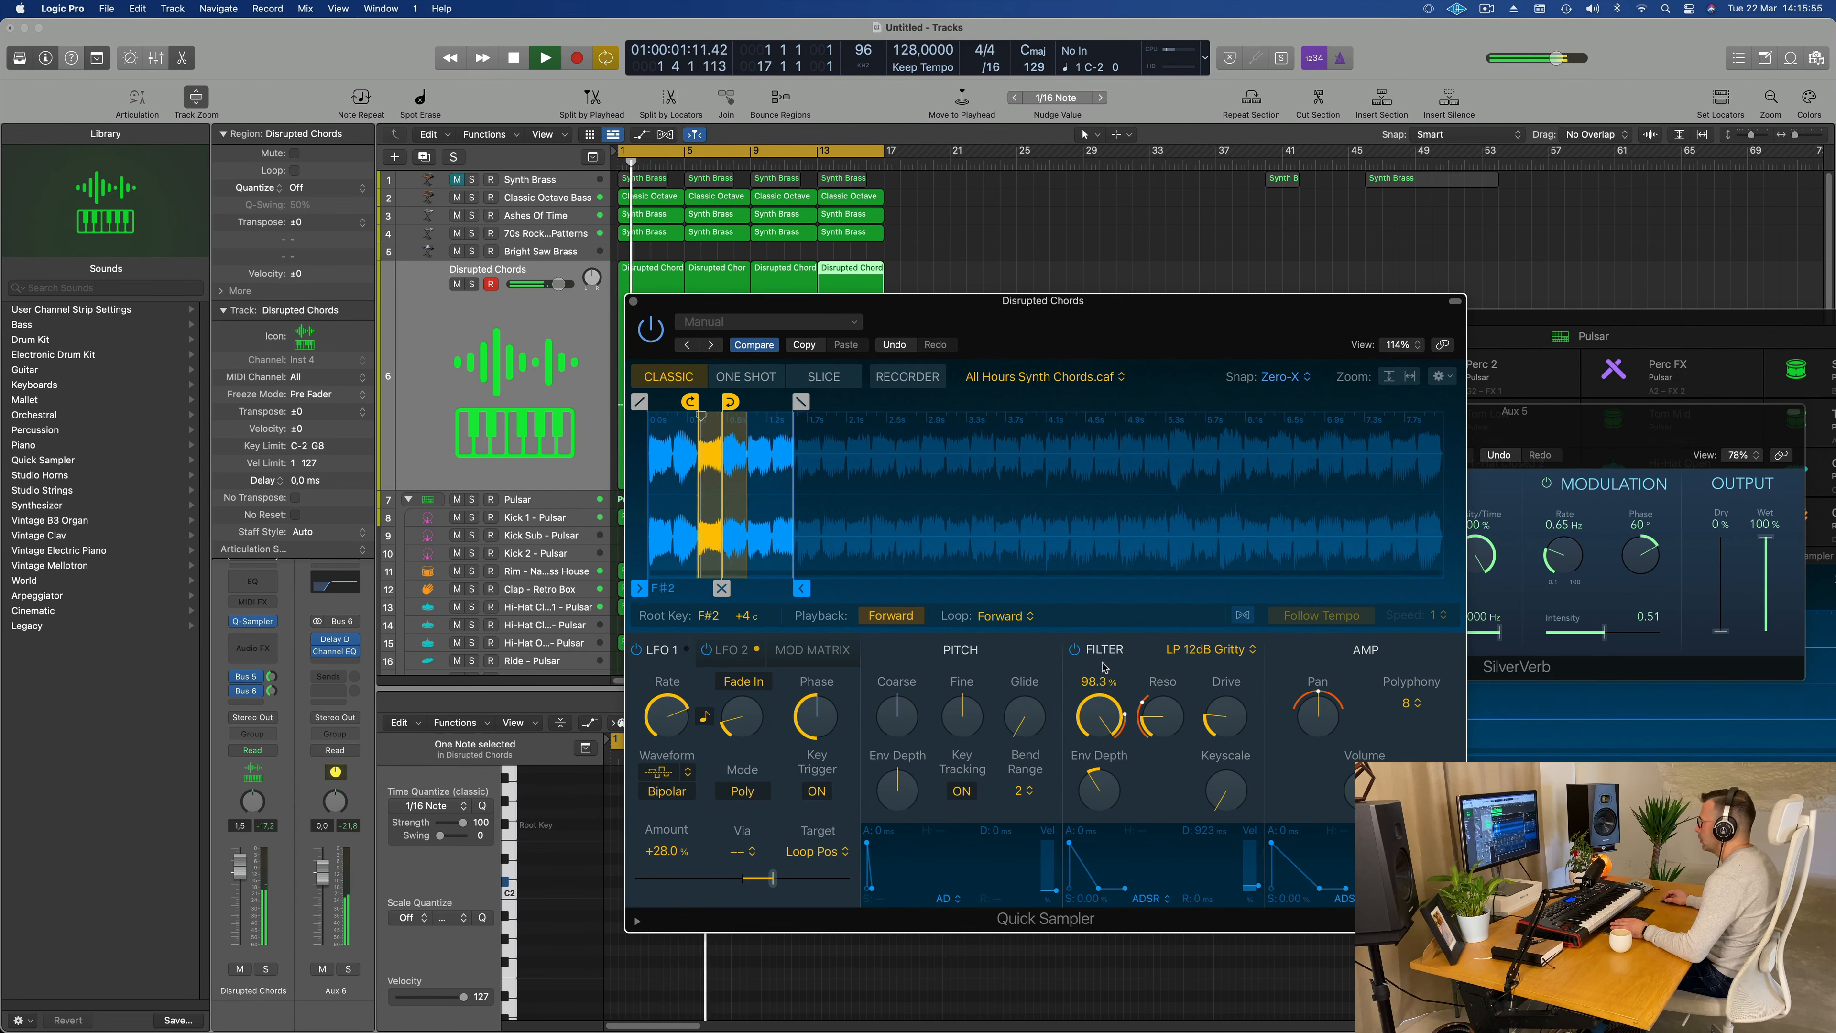
pyautogui.press('space')
# Step: Lower the Disrupted Chords track volume to -1.0 dB and replay the mix, keeping the Quick Sampler window clear of the regions
pyautogui.press('space')
pyautogui.moveTo(1041, 313); pyautogui.dragTo(1255, 284)
pyautogui.press('space')
pyautogui.press('space')
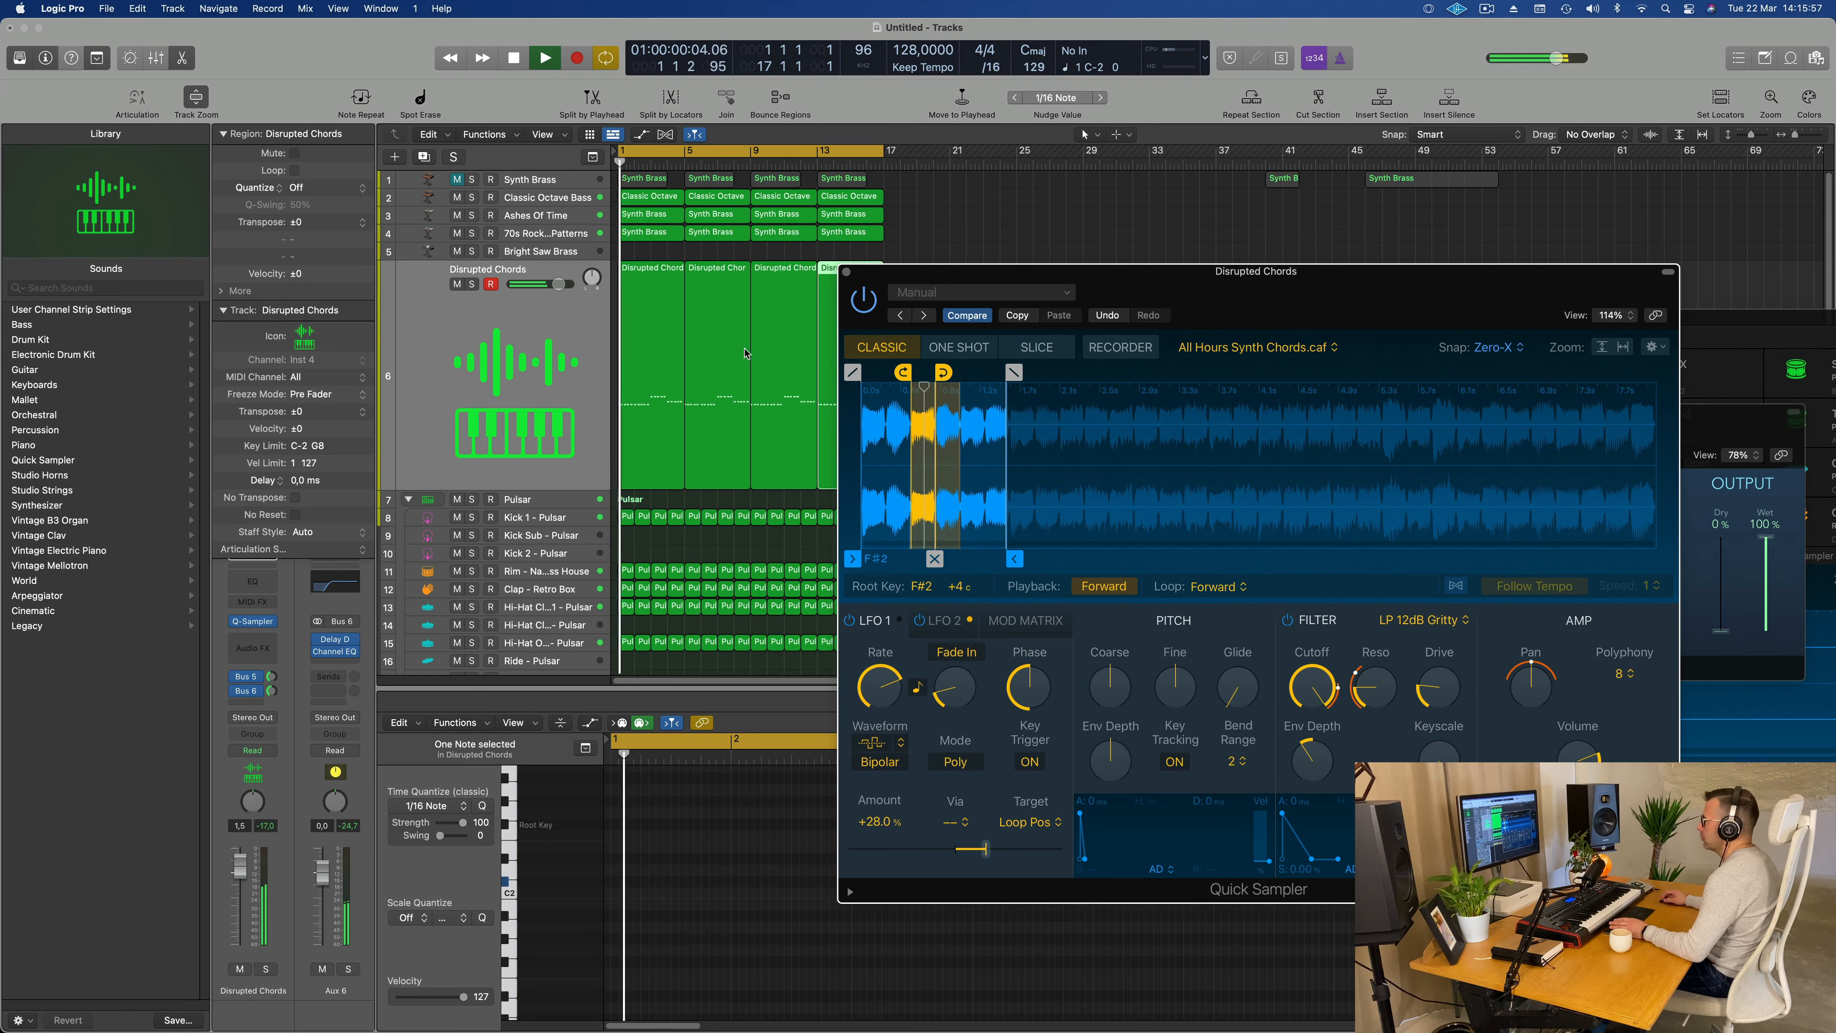
pyautogui.press('space')
pyautogui.click(510, 367)
pyautogui.moveTo(247, 868); pyautogui.dragTo(247, 878)
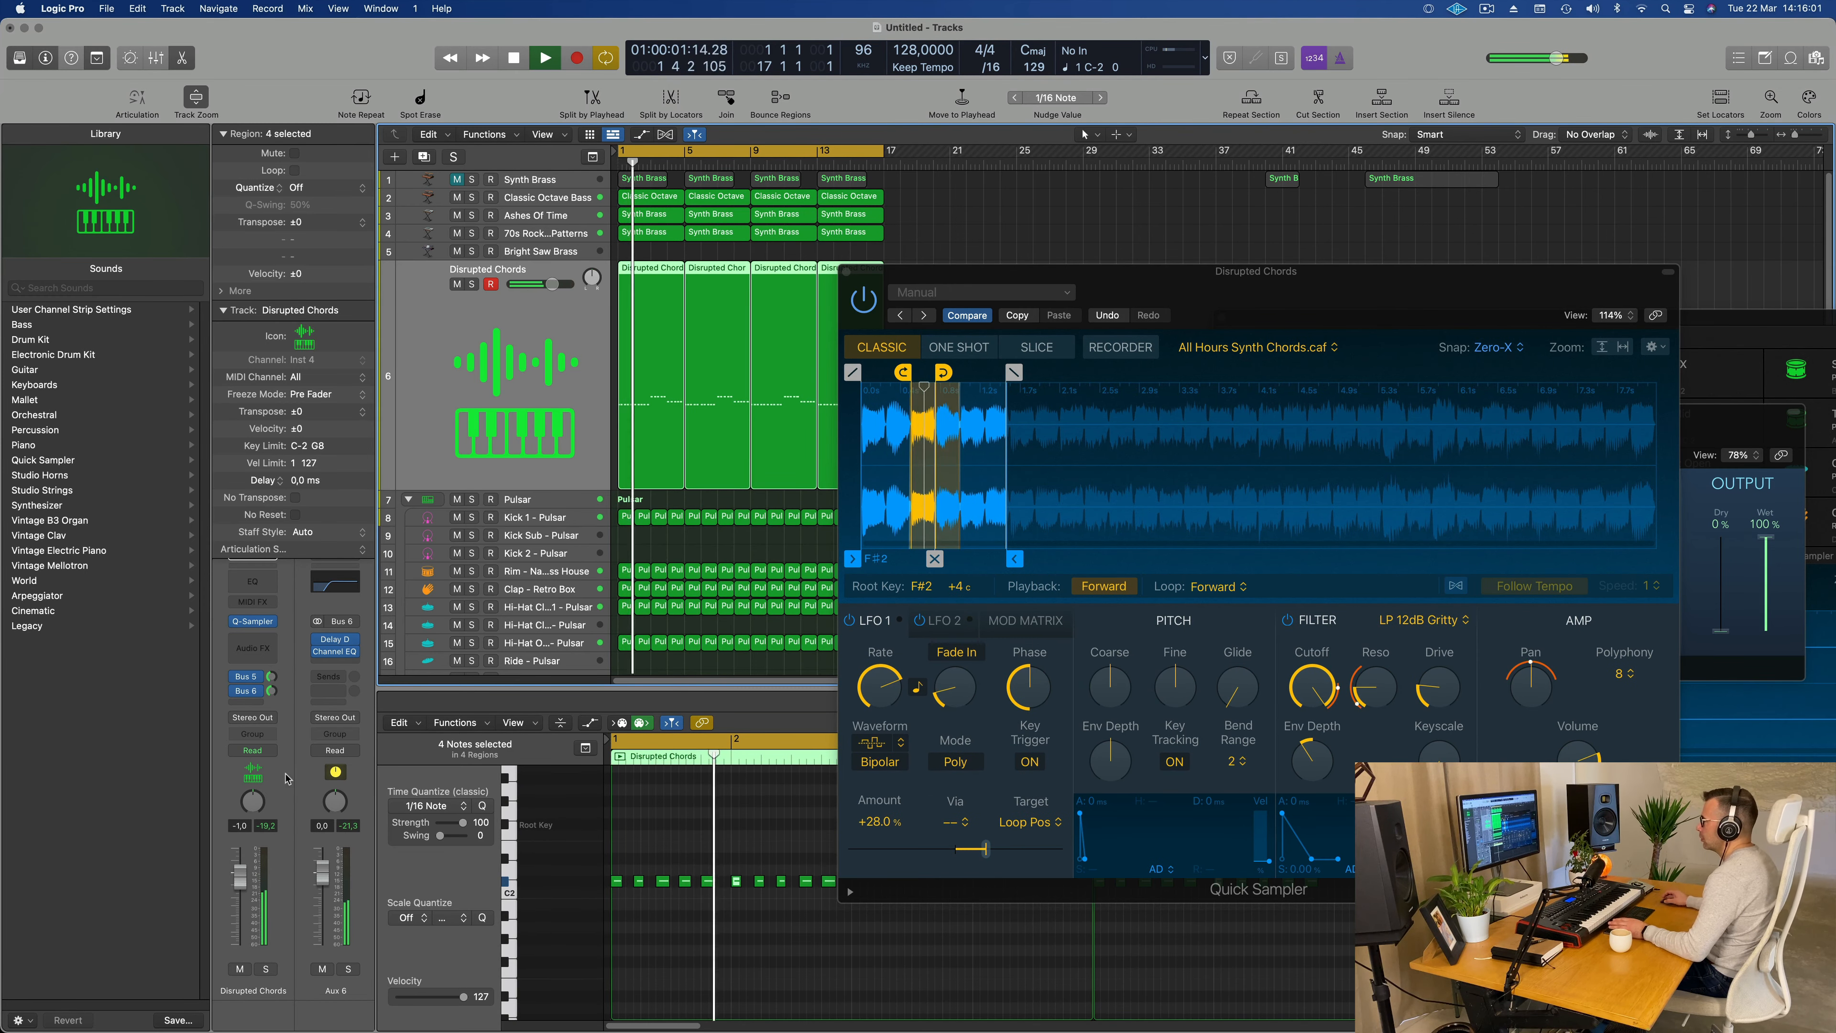
pyautogui.moveTo(1353, 292); pyautogui.dragTo(1255, 332)
pyautogui.press('space')
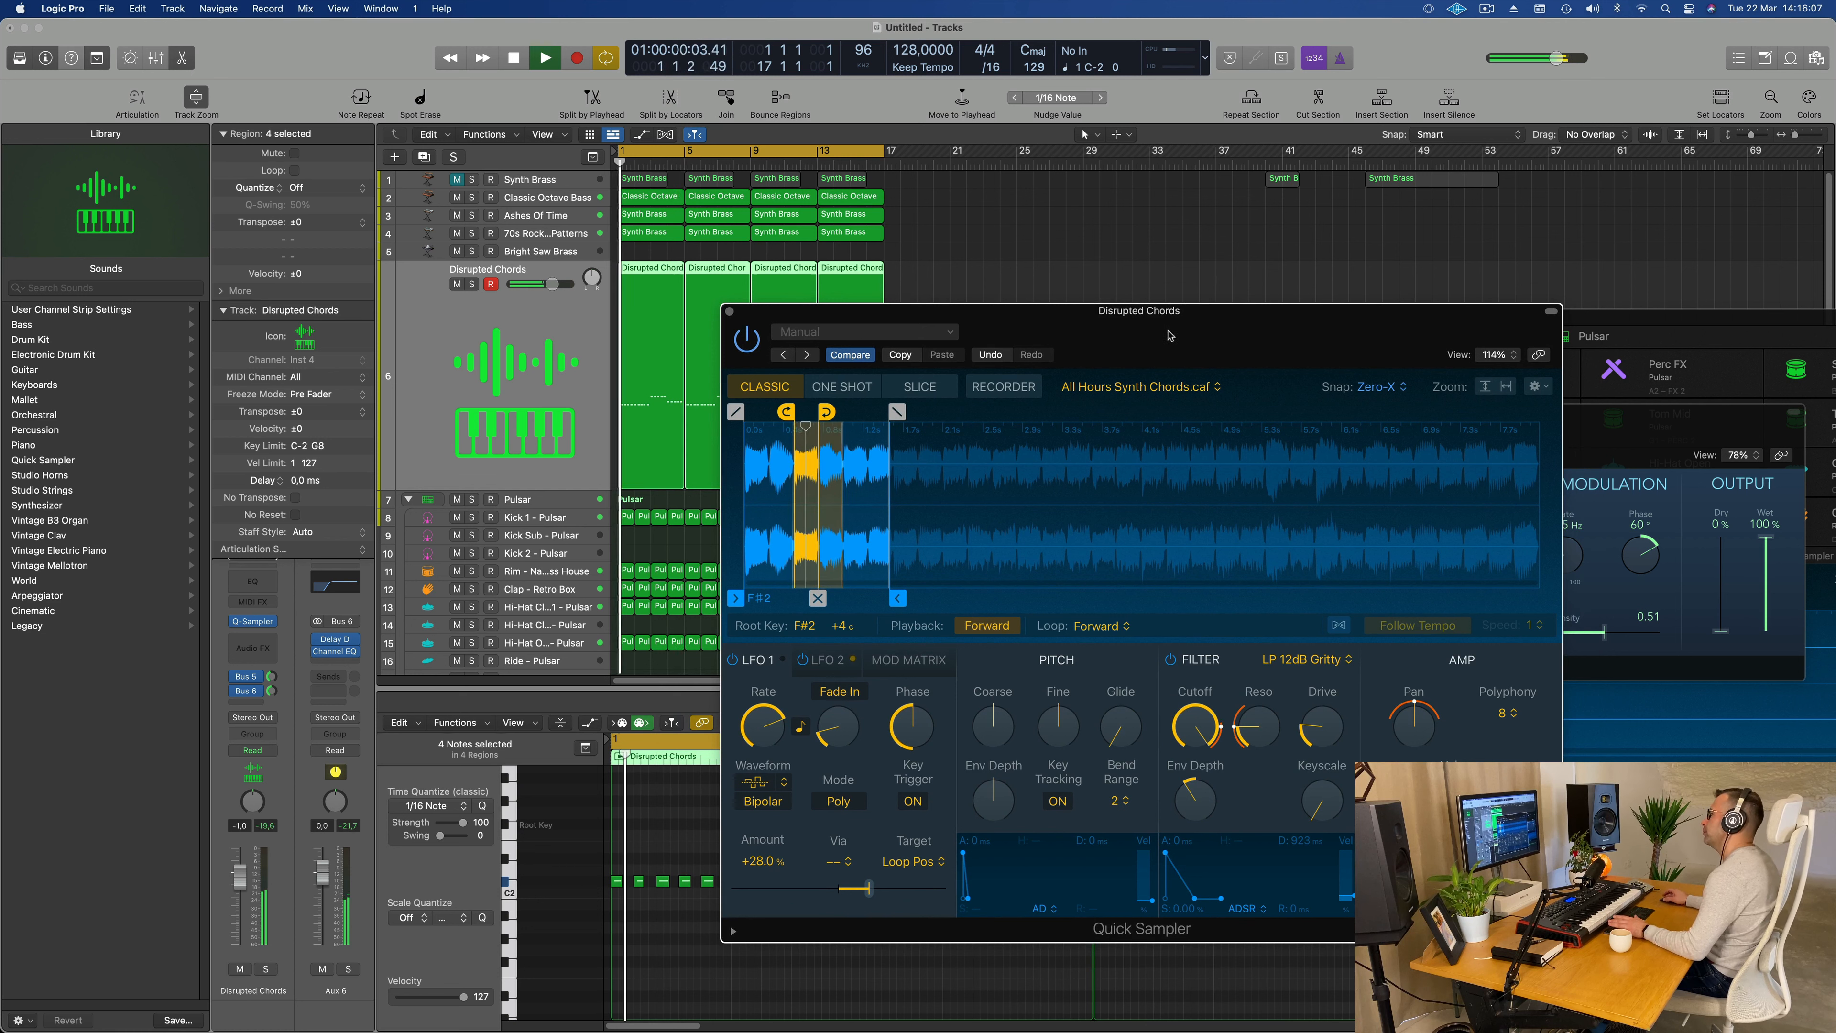
pyautogui.press('space')
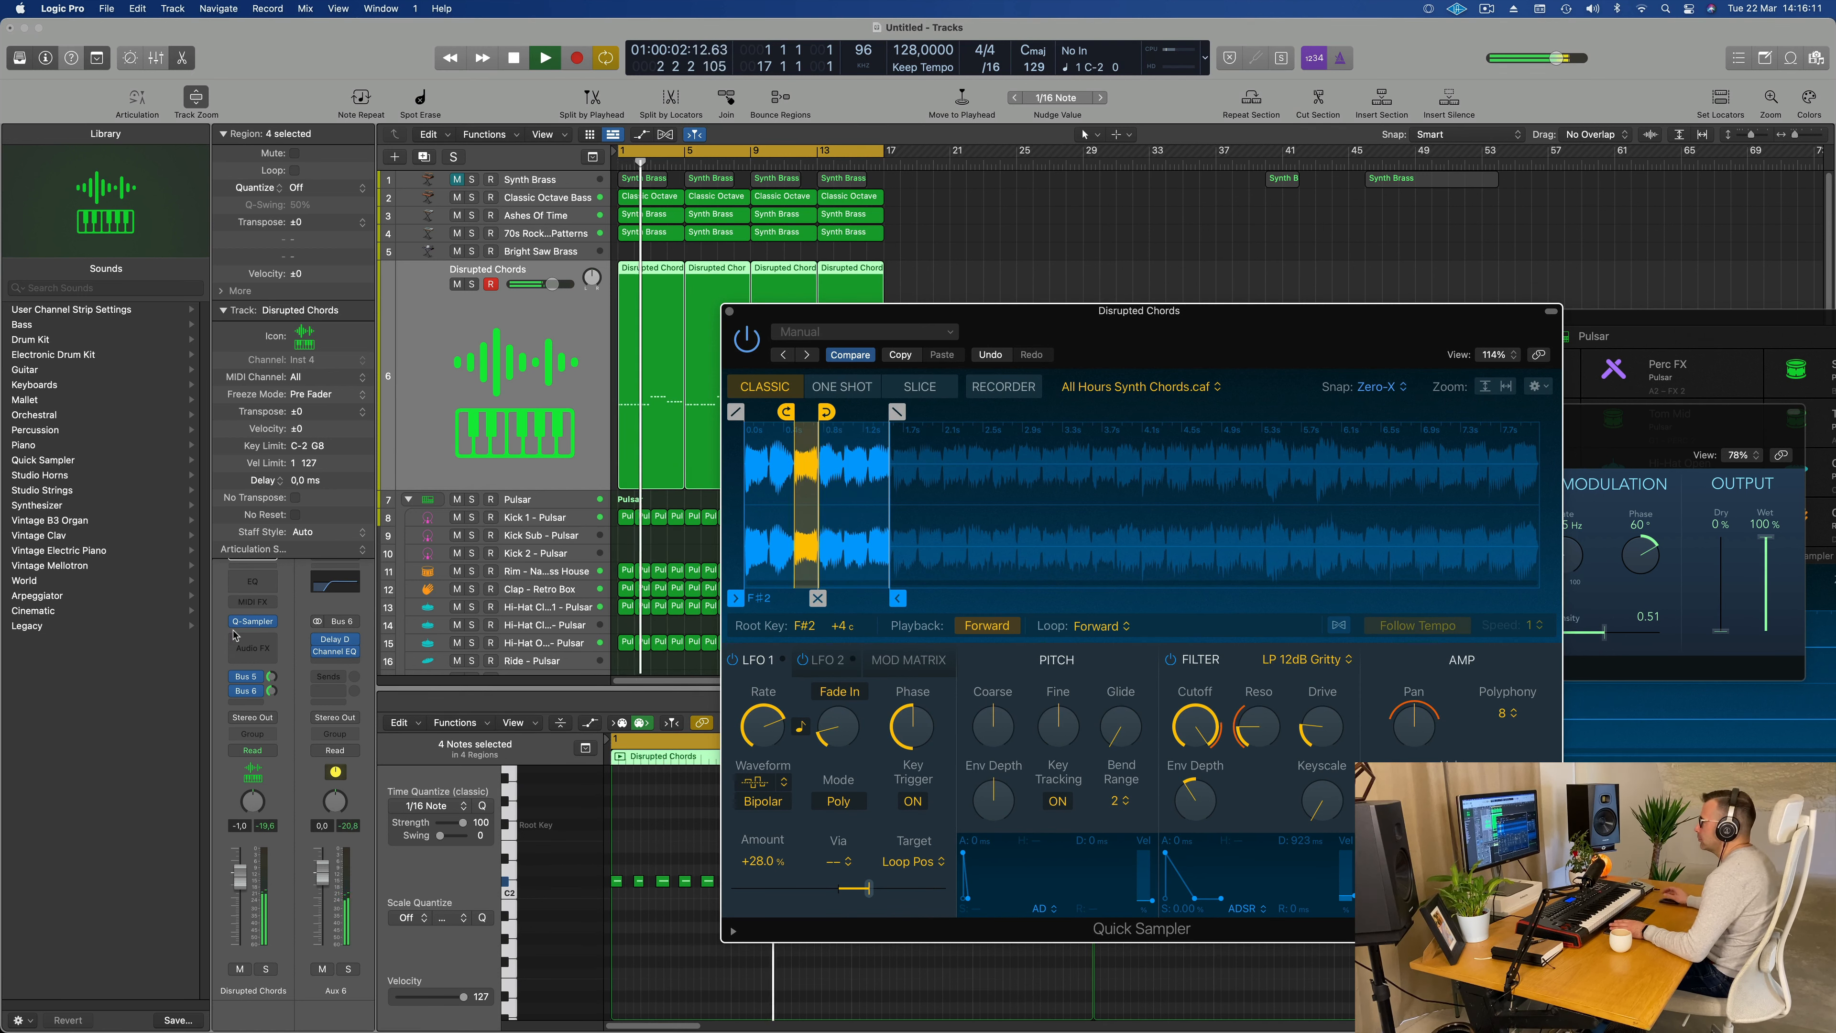
# Step: Insert a stereo Compressor on the Disrupted Chords track and side-chain it to Kick 1 - Pulsar (Inst 5)
pyautogui.press('space')
pyautogui.click(233, 637)
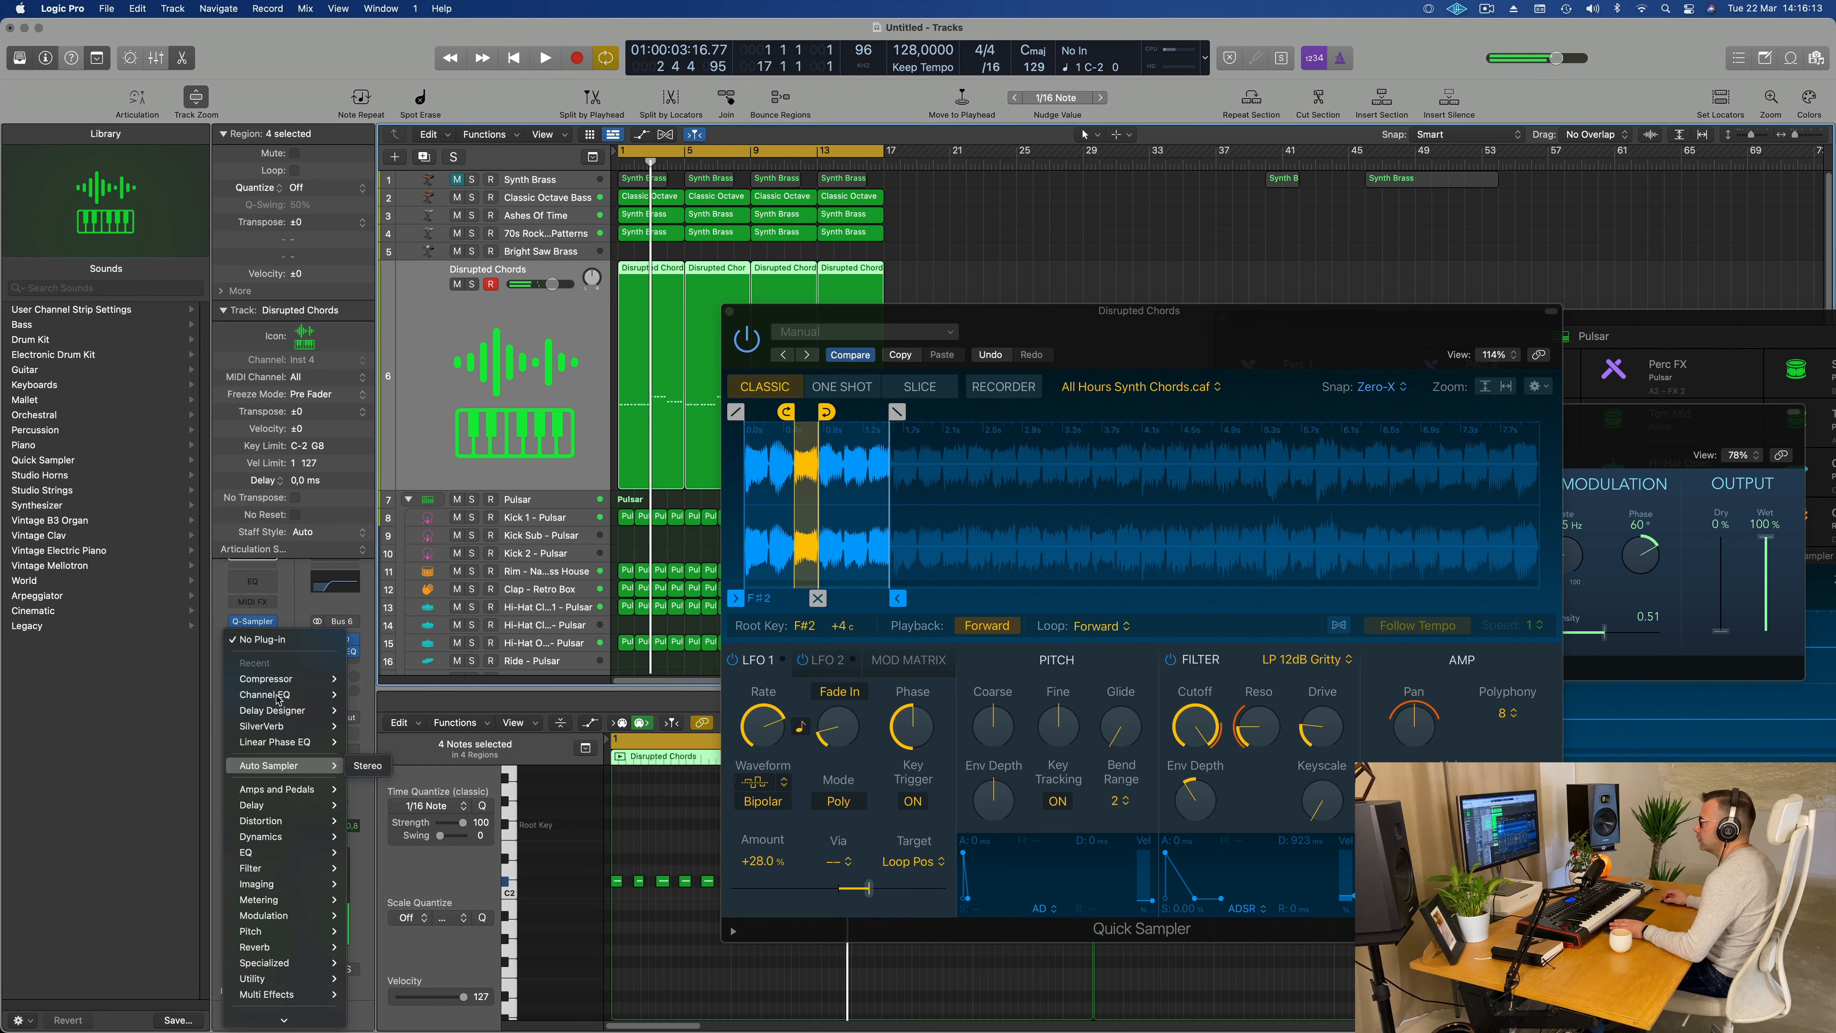
pyautogui.click(369, 679)
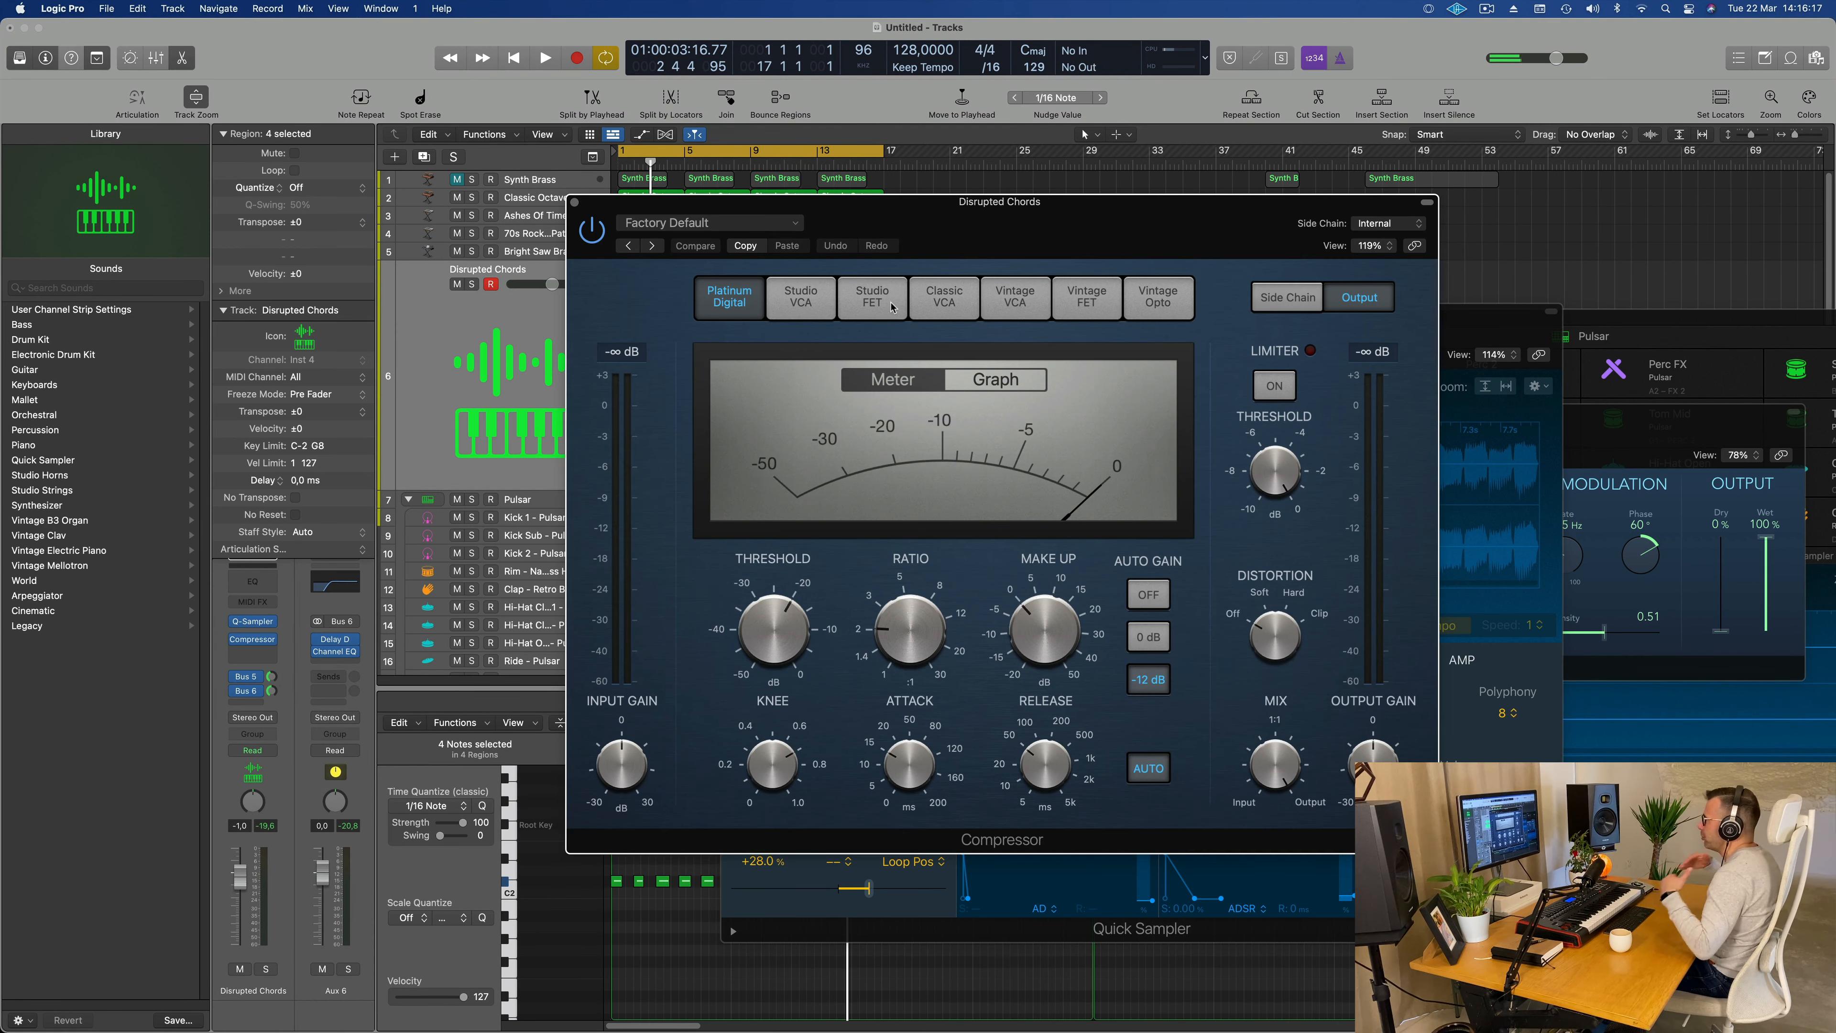
pyautogui.click(1405, 232)
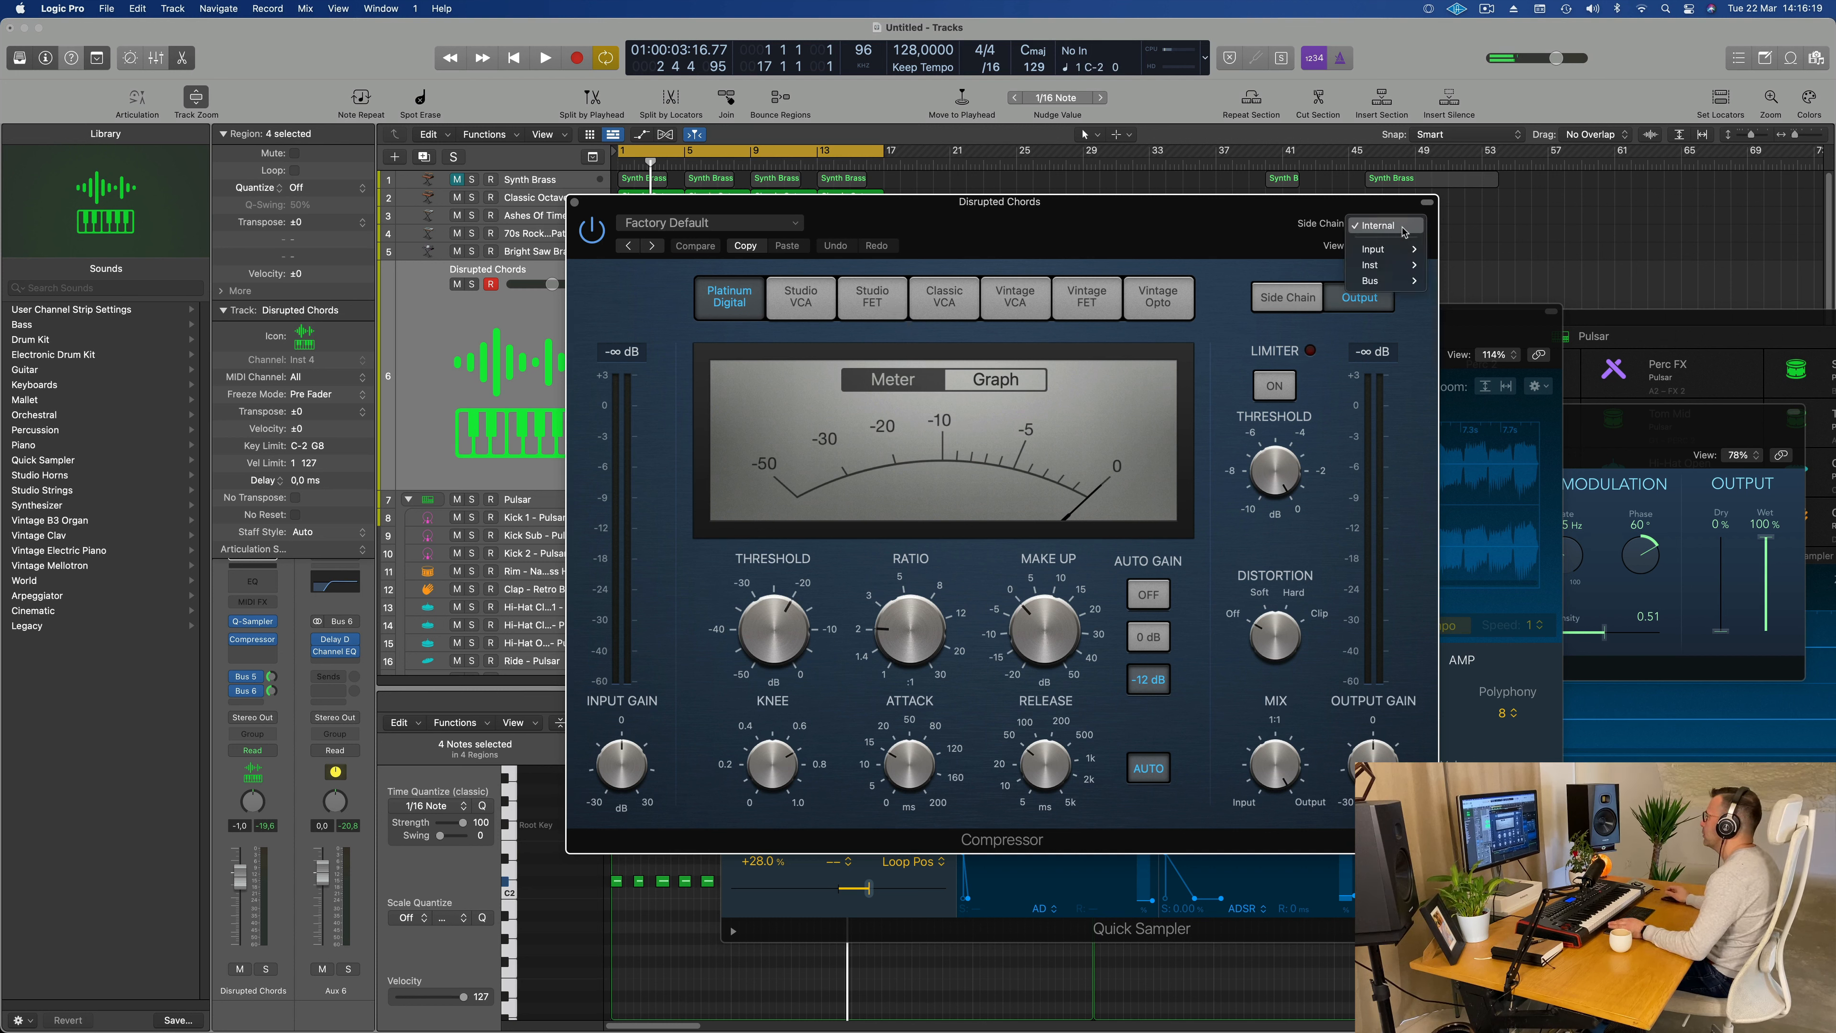
pyautogui.moveTo(1391, 273)
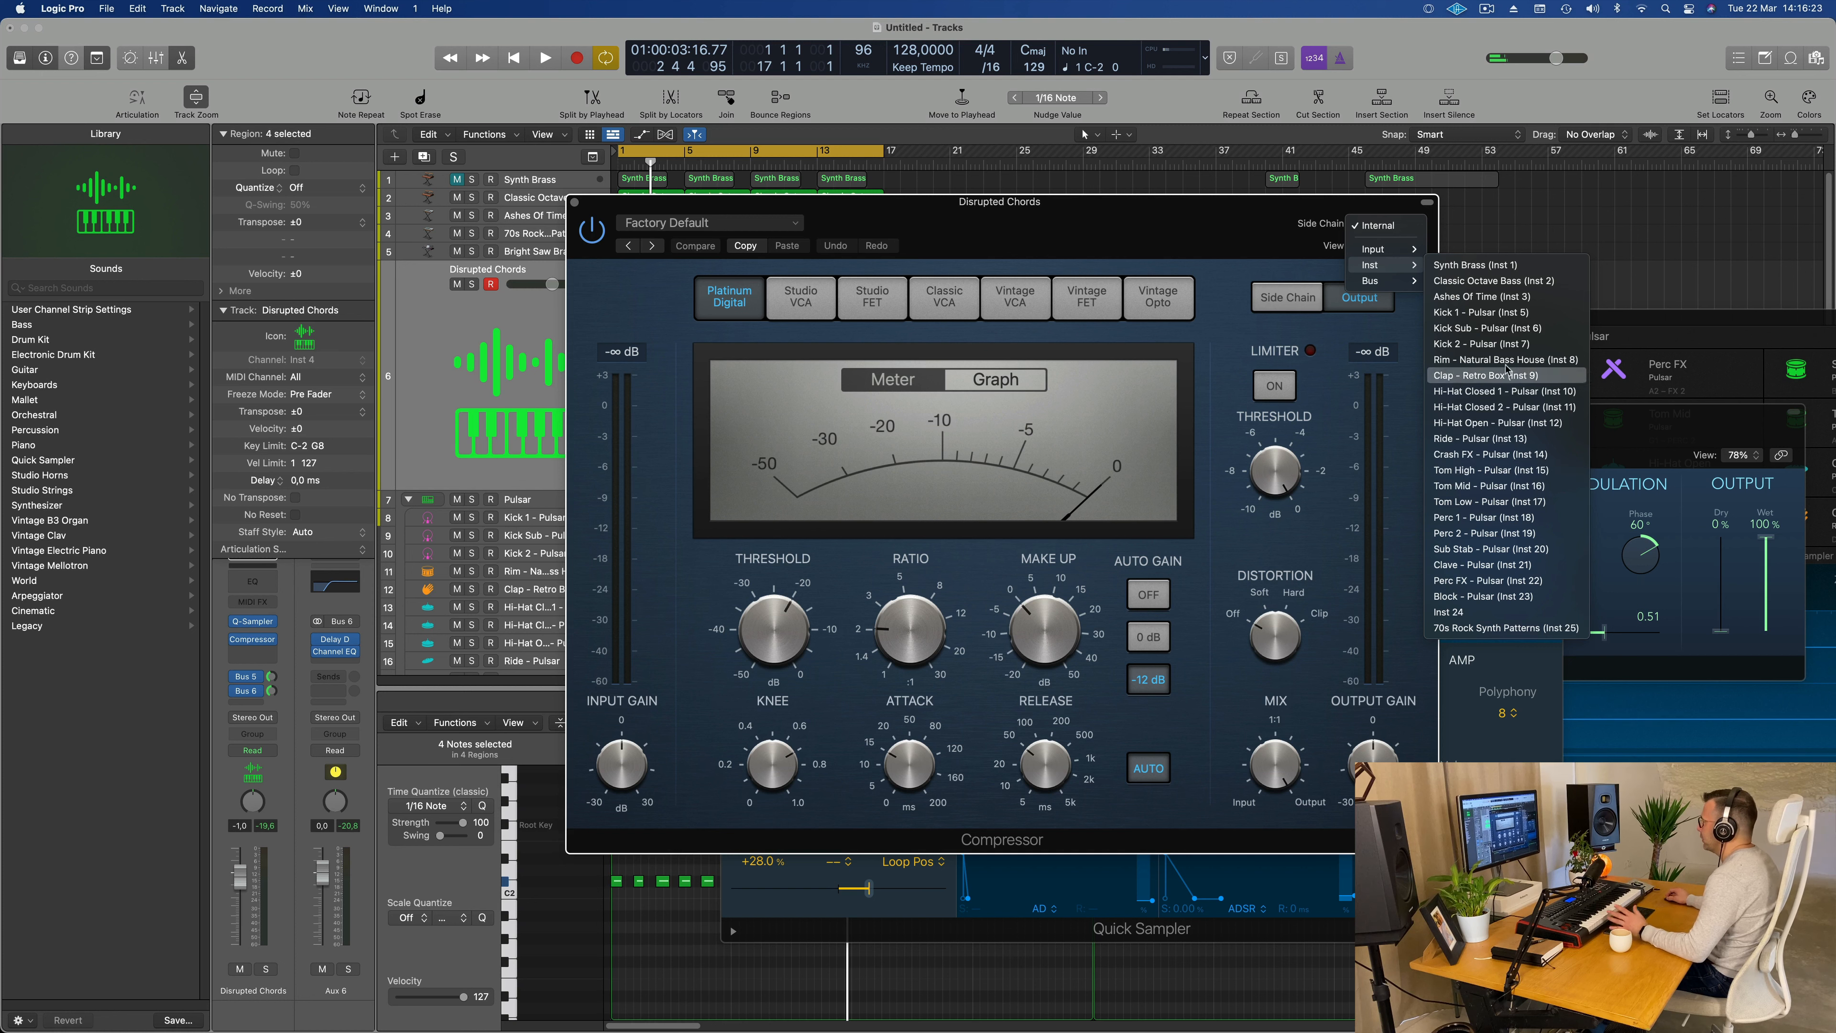
pyautogui.click(1494, 317)
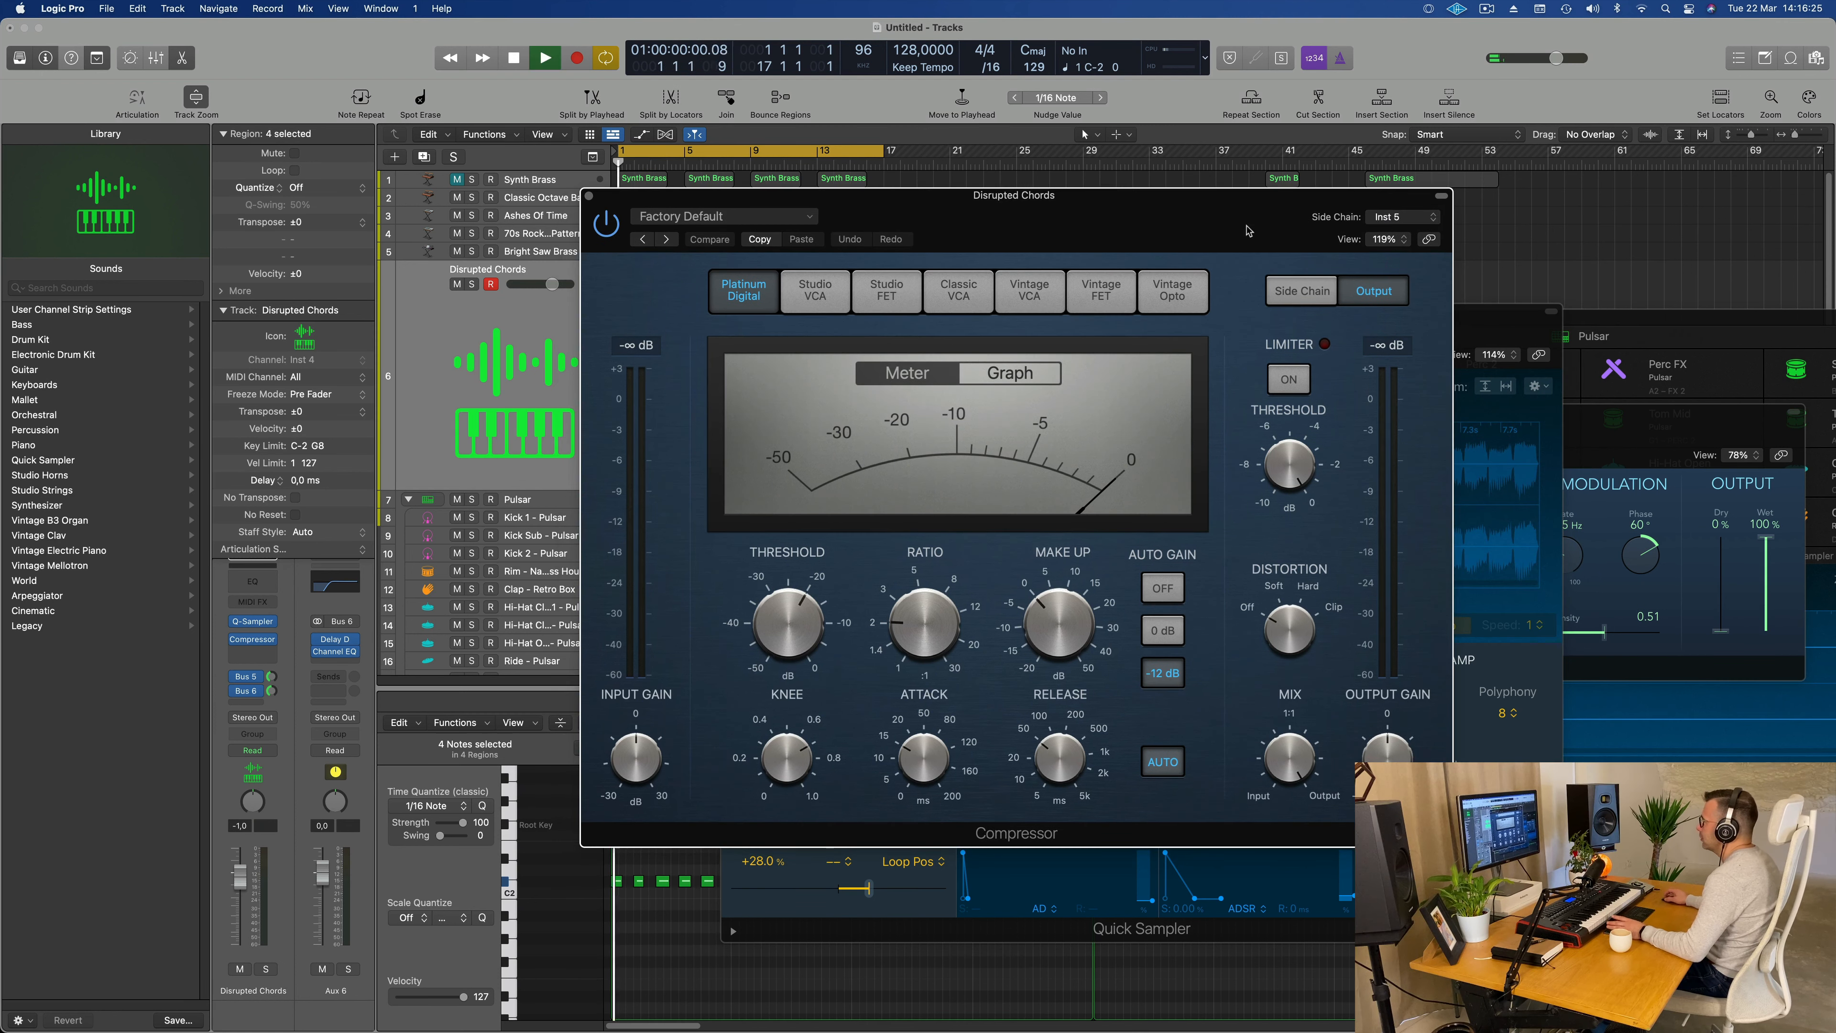
# Step: Turn off the compressor's automatic release, adjust its threshold and ratio during playback, and close its window
pyautogui.press('space')
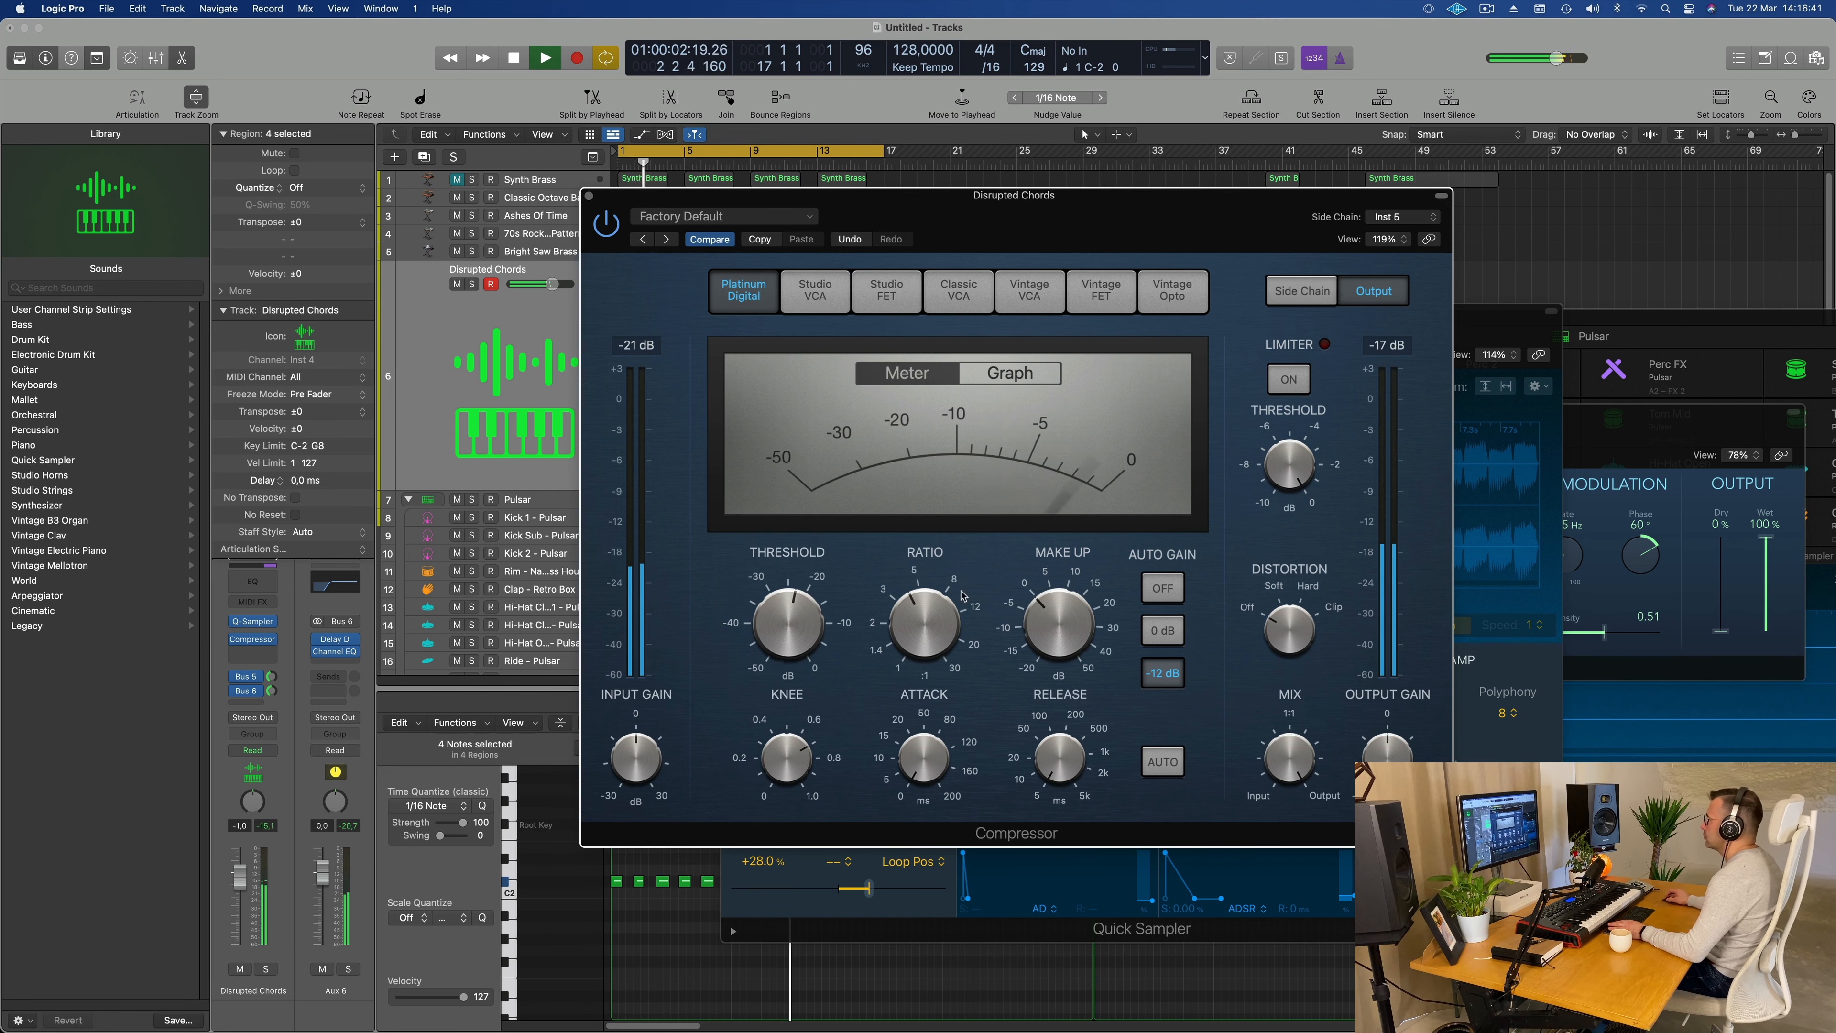
pyautogui.moveTo(1065, 204); pyautogui.dragTo(1287, 206)
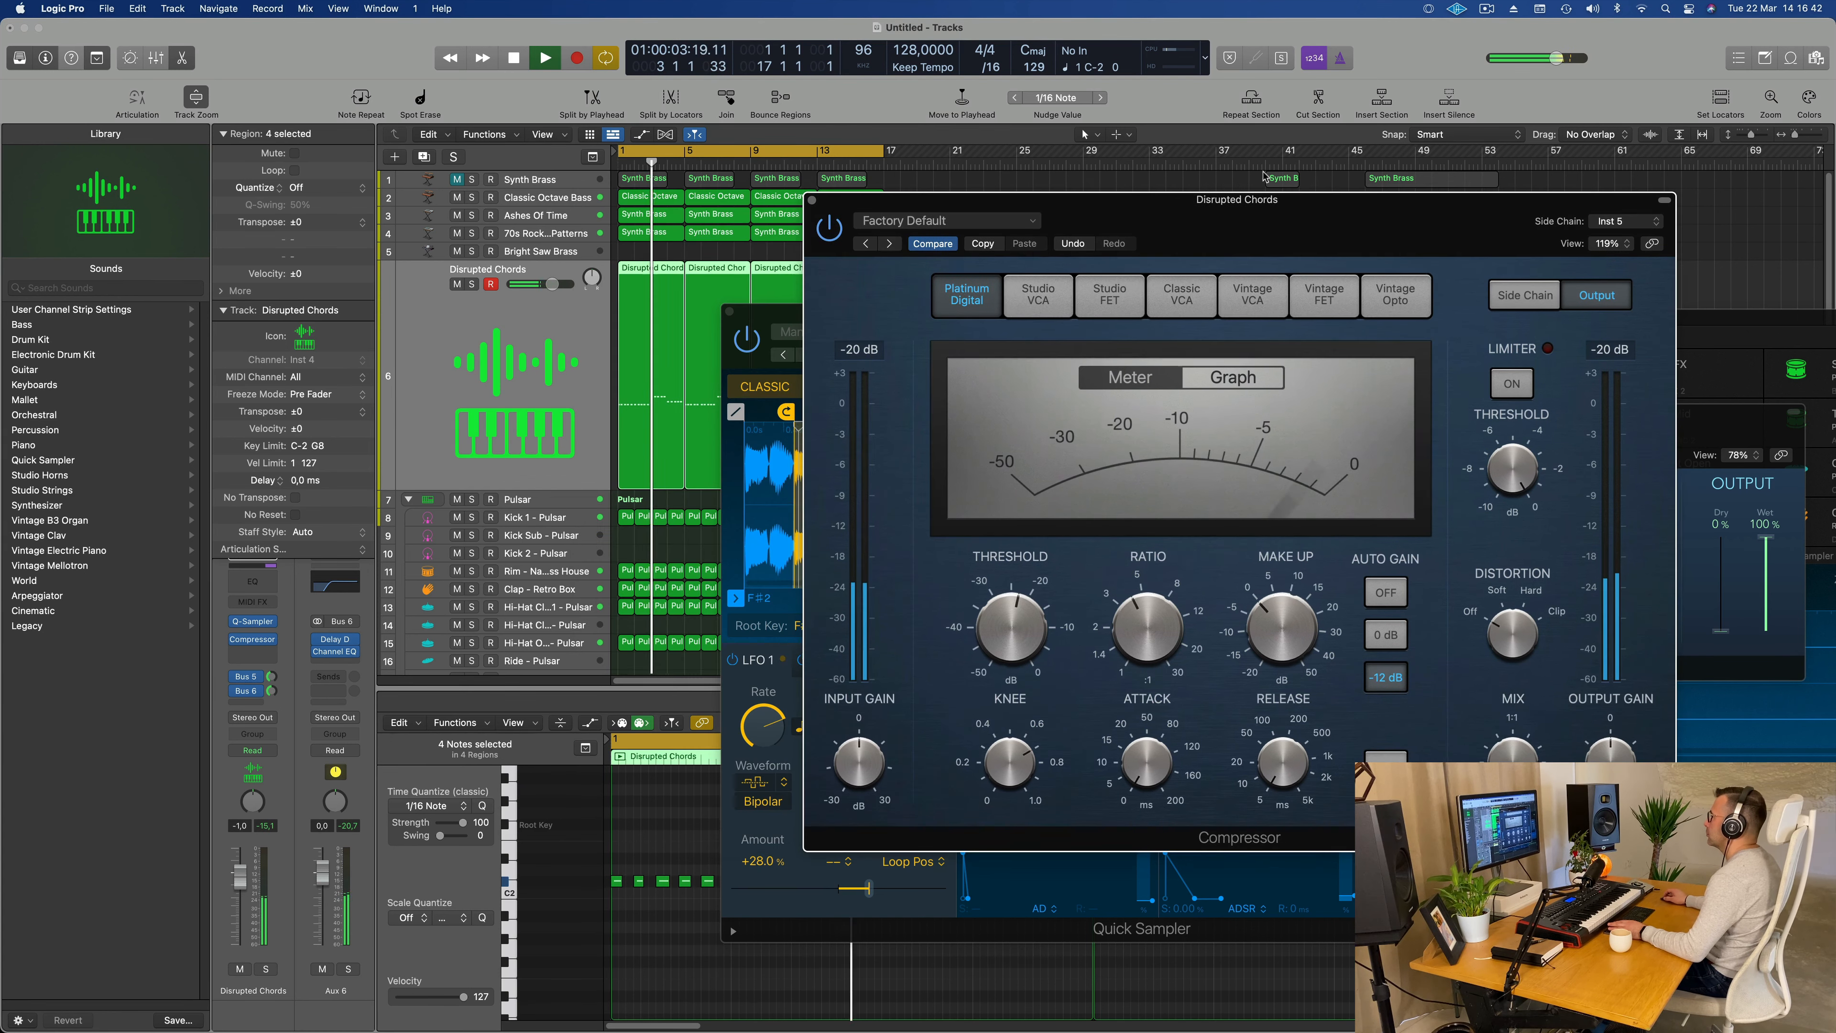
pyautogui.click(811, 196)
pyautogui.press('space')
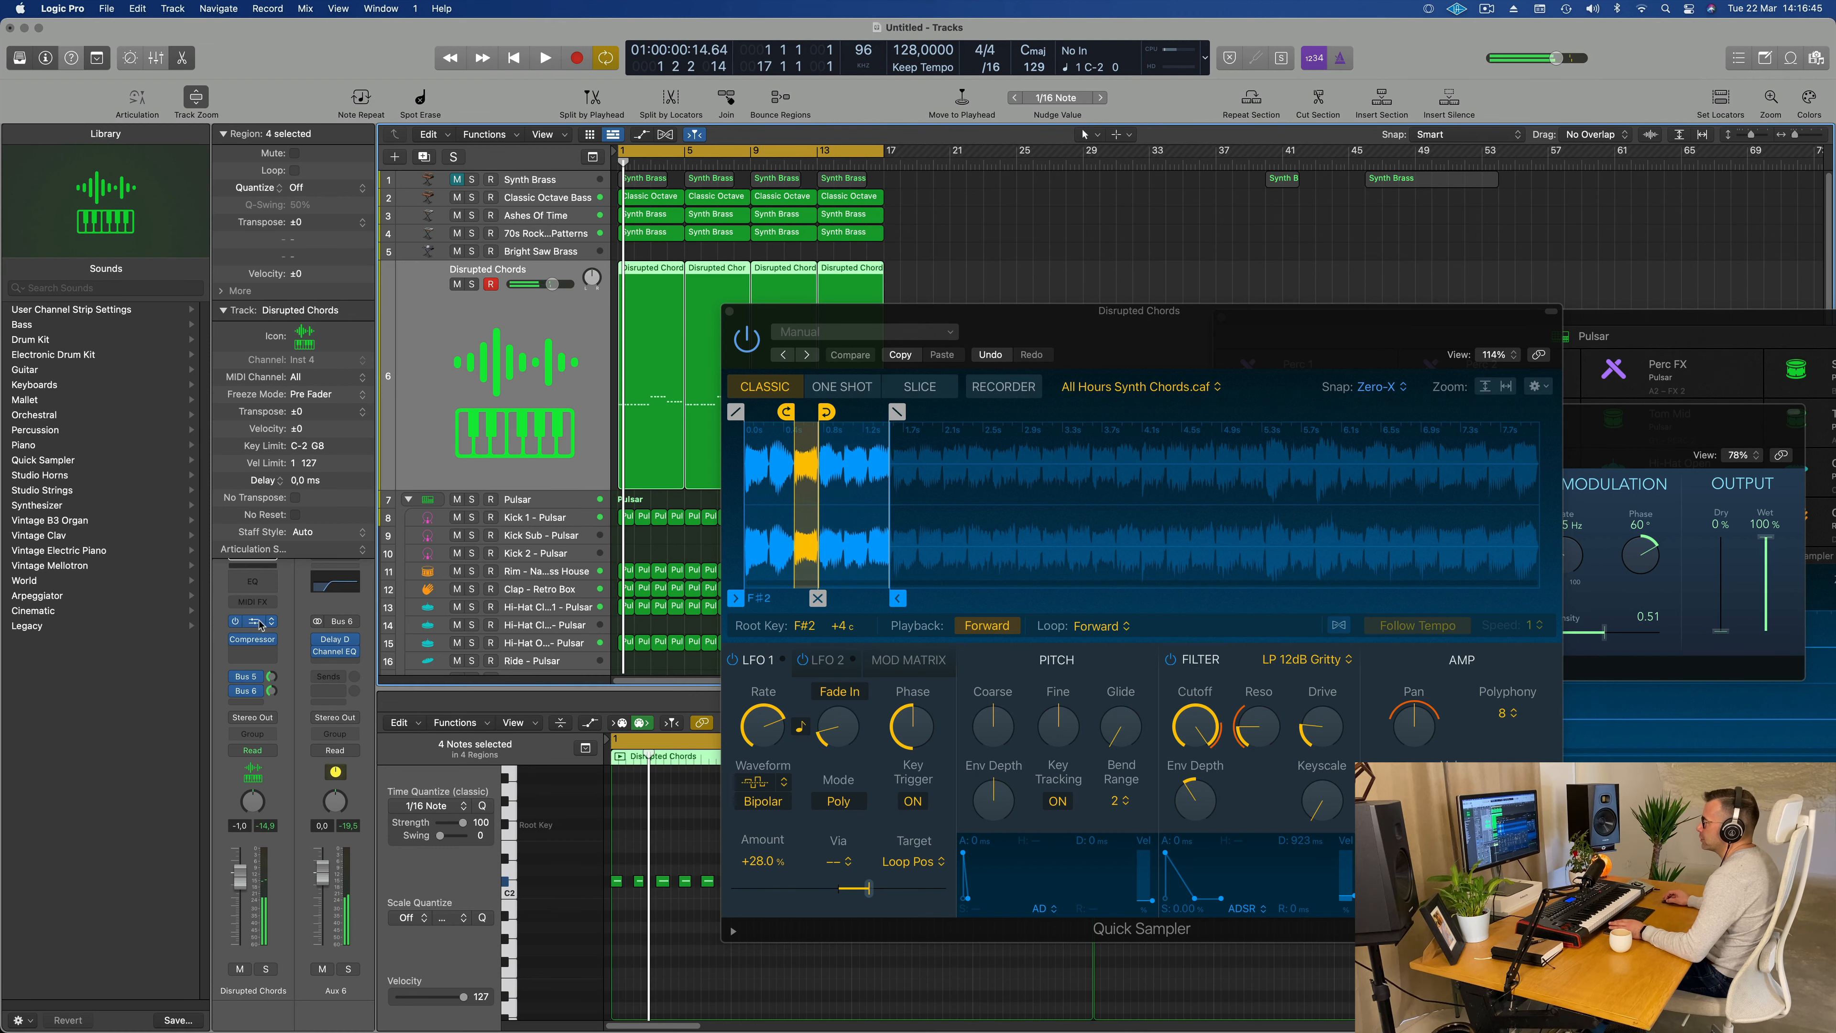
# Step: Reopen Quick Sampler on Disrupted Chords, listen to the side-chained part, and close the sampler window
pyautogui.click(254, 621)
pyautogui.click(253, 624)
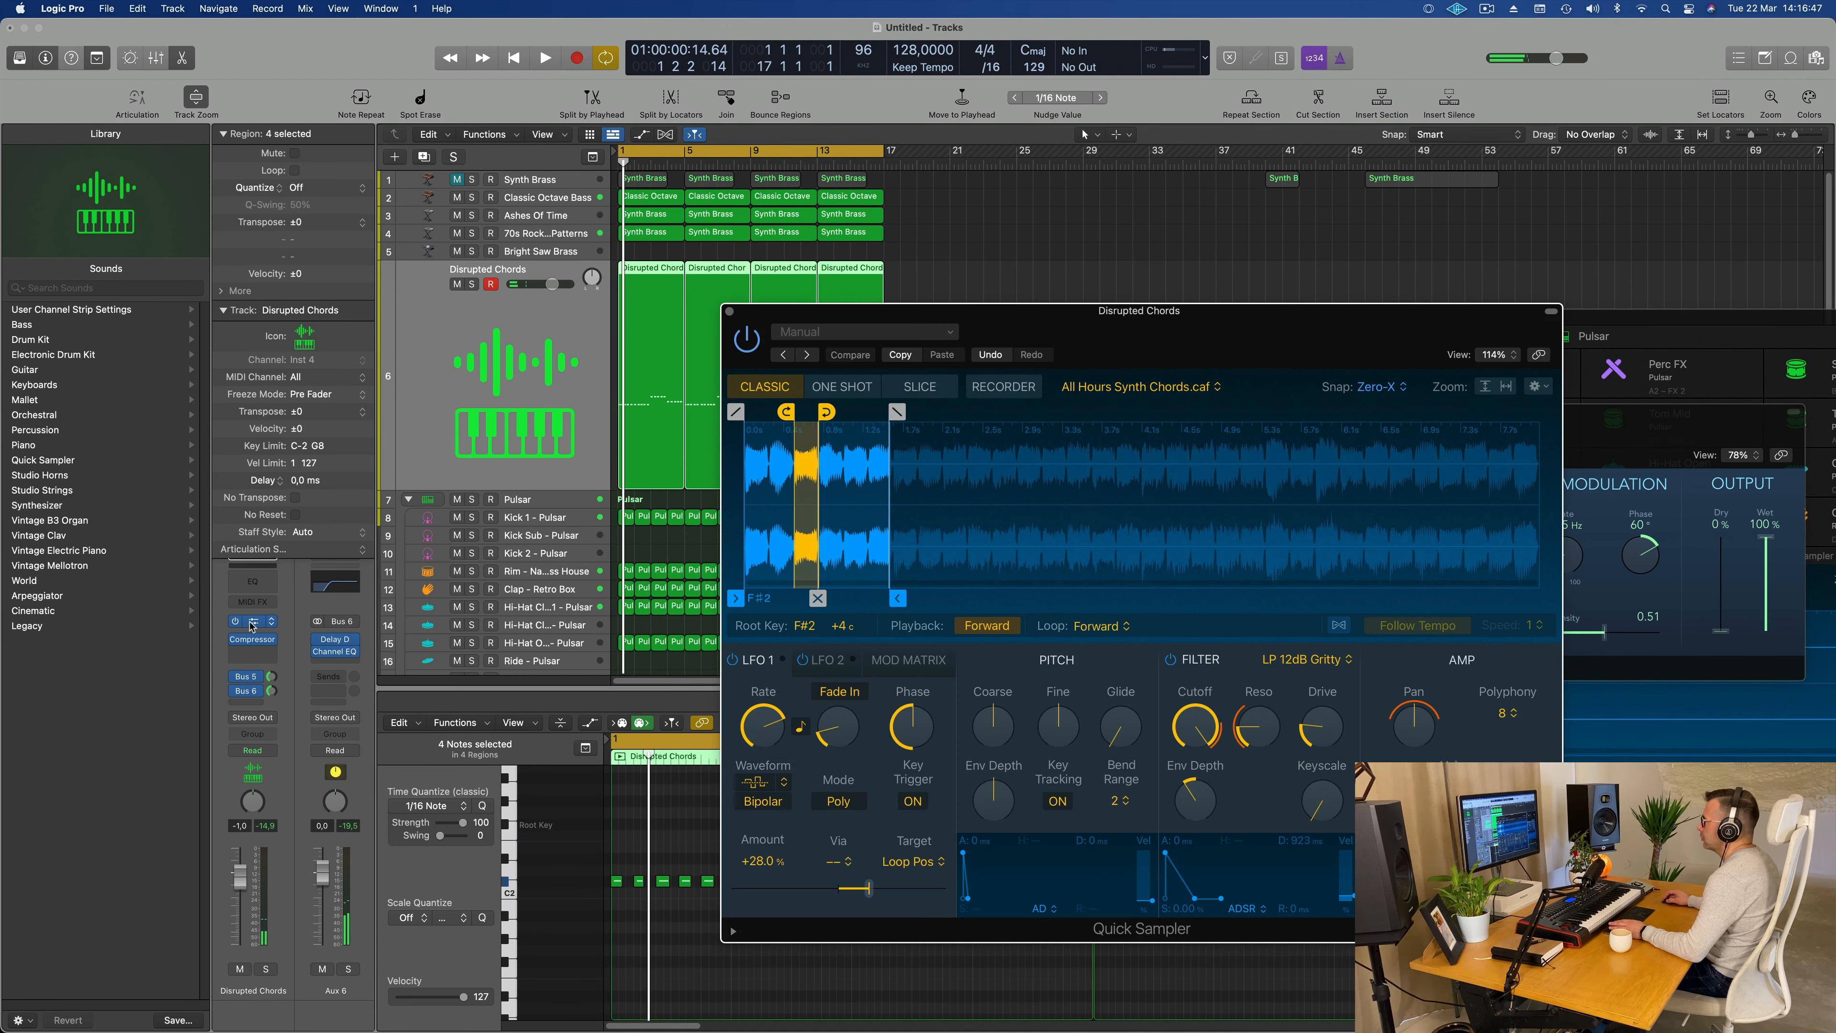
pyautogui.press('space')
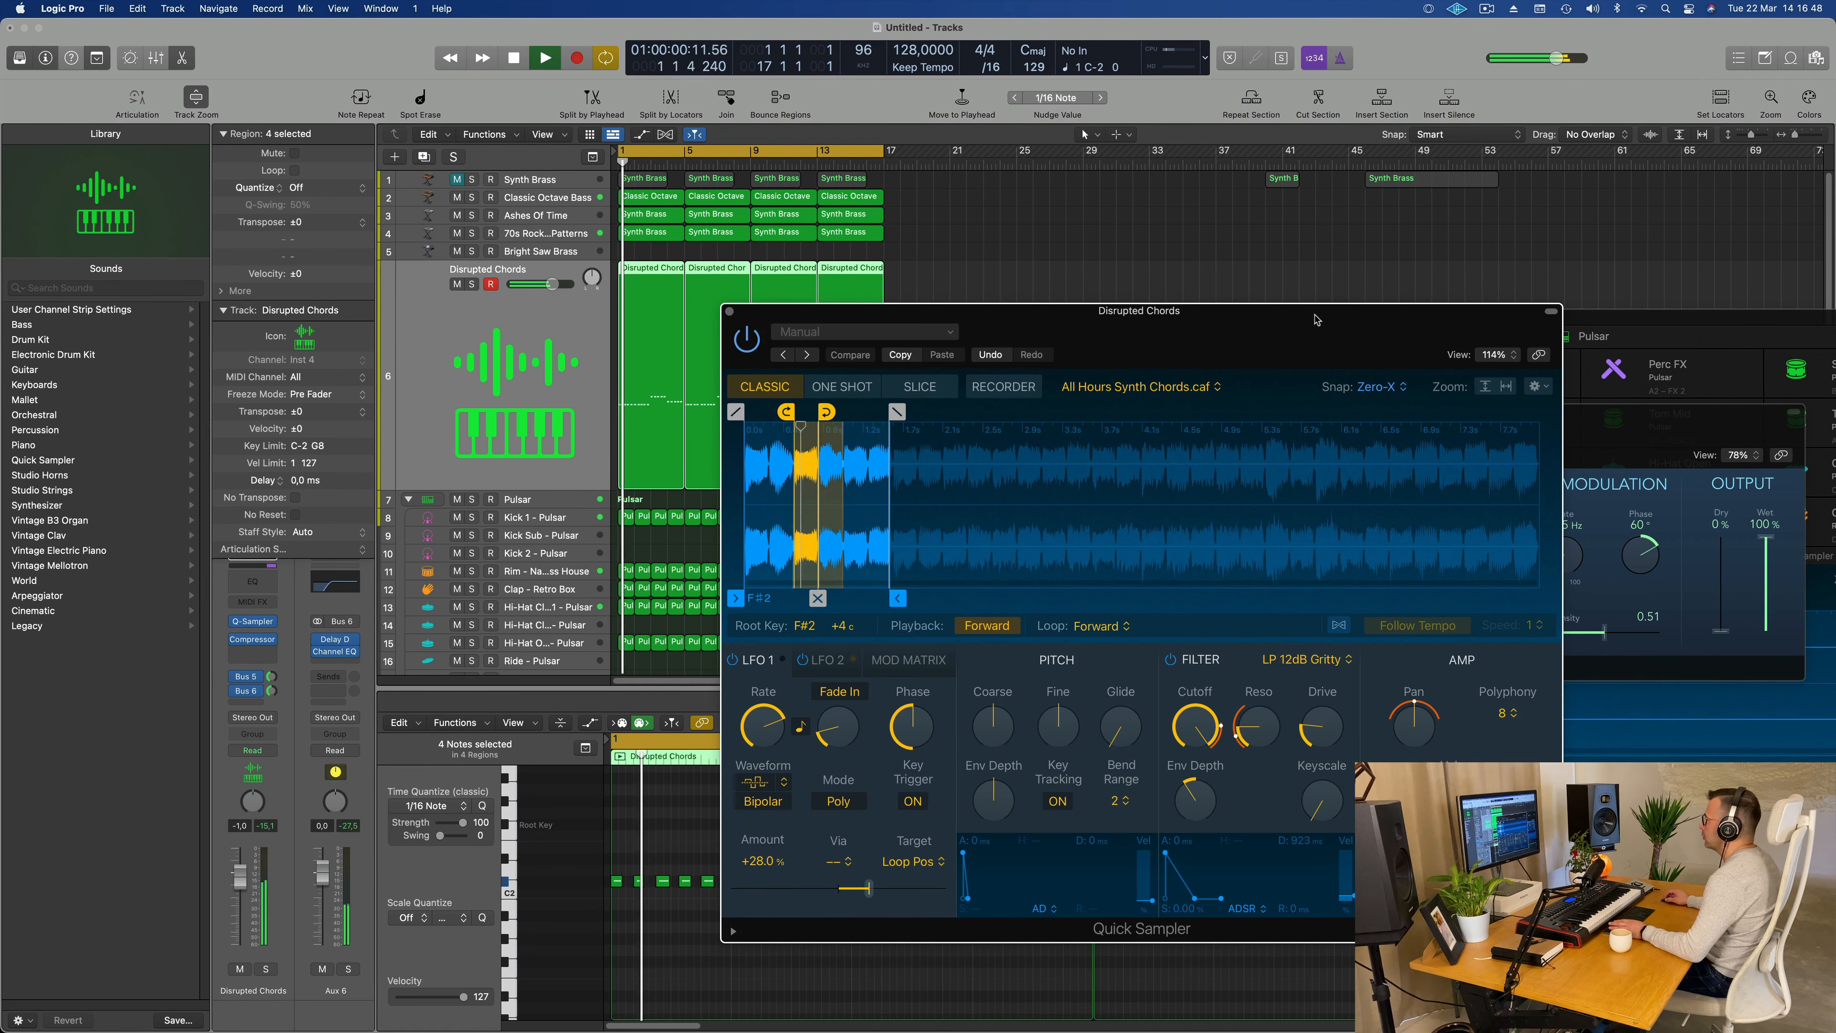
pyautogui.click(729, 311)
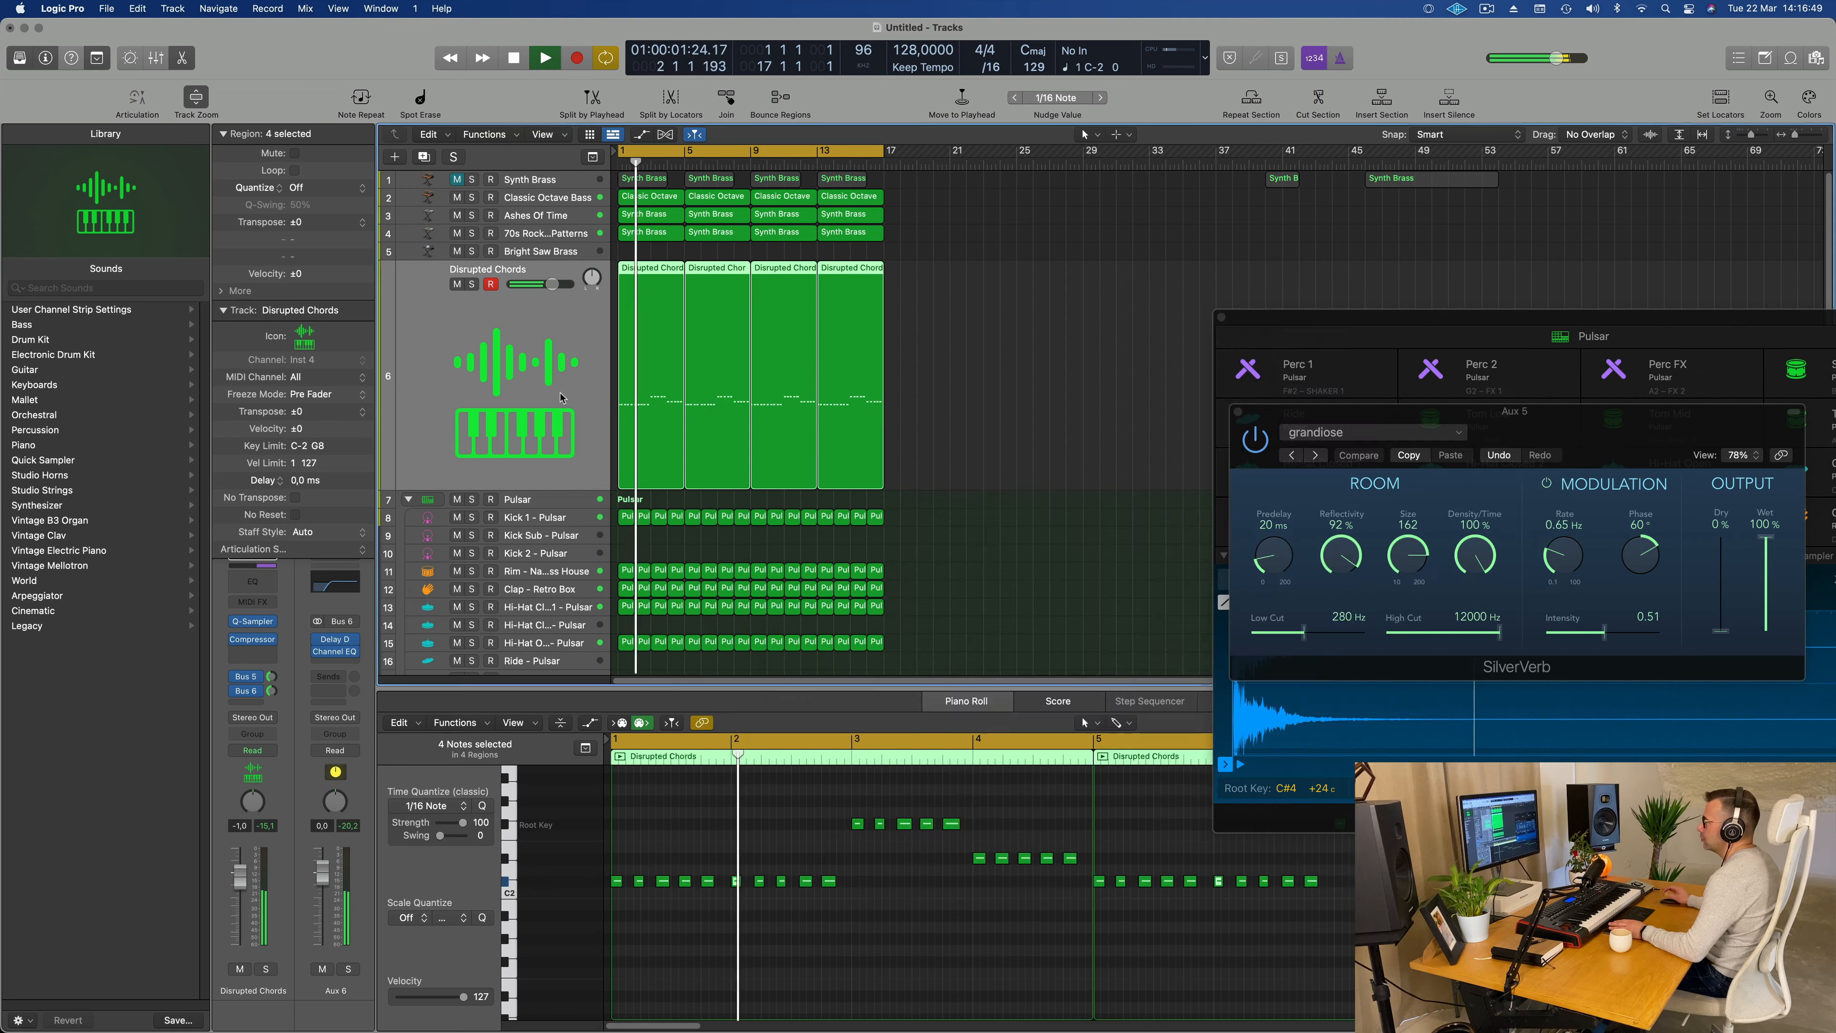
# Step: Reopen the Disrupted Chords compressor, replay from the start, and lower the track volume to -4.3 dB
pyautogui.click(252, 639)
pyautogui.press('space')
pyautogui.press('space')
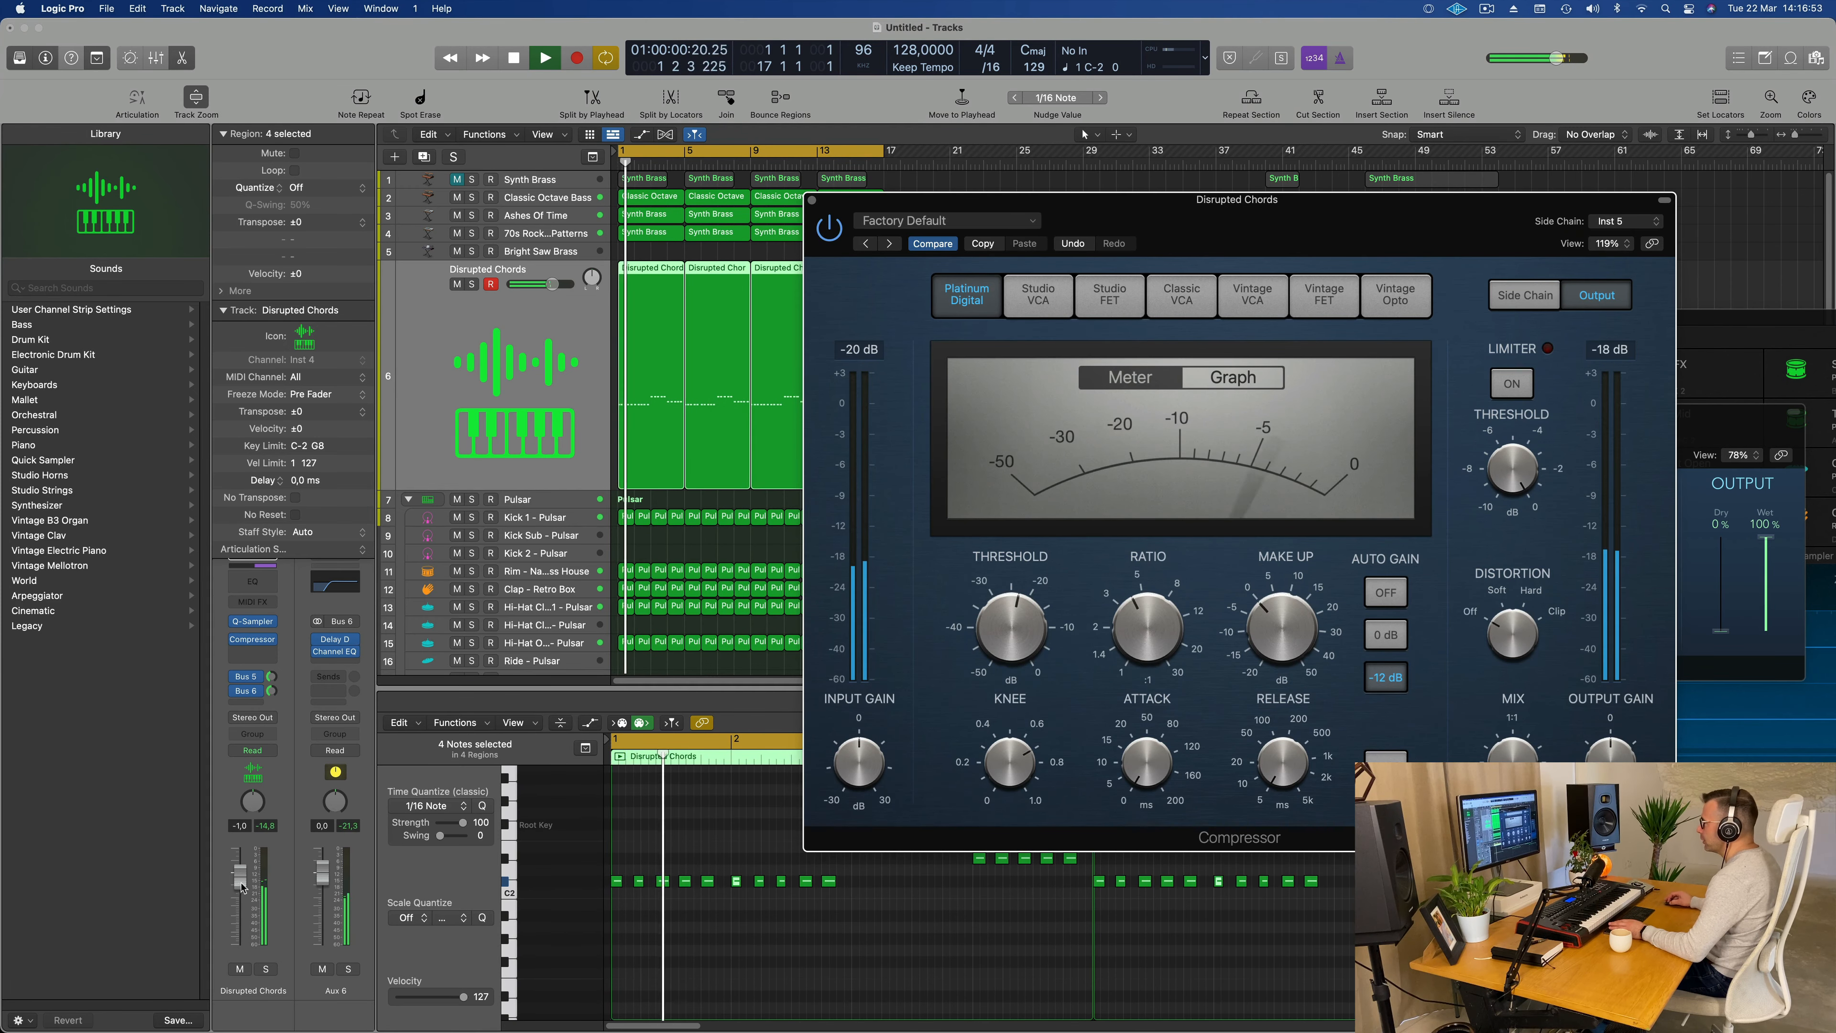
pyautogui.click(924, 177)
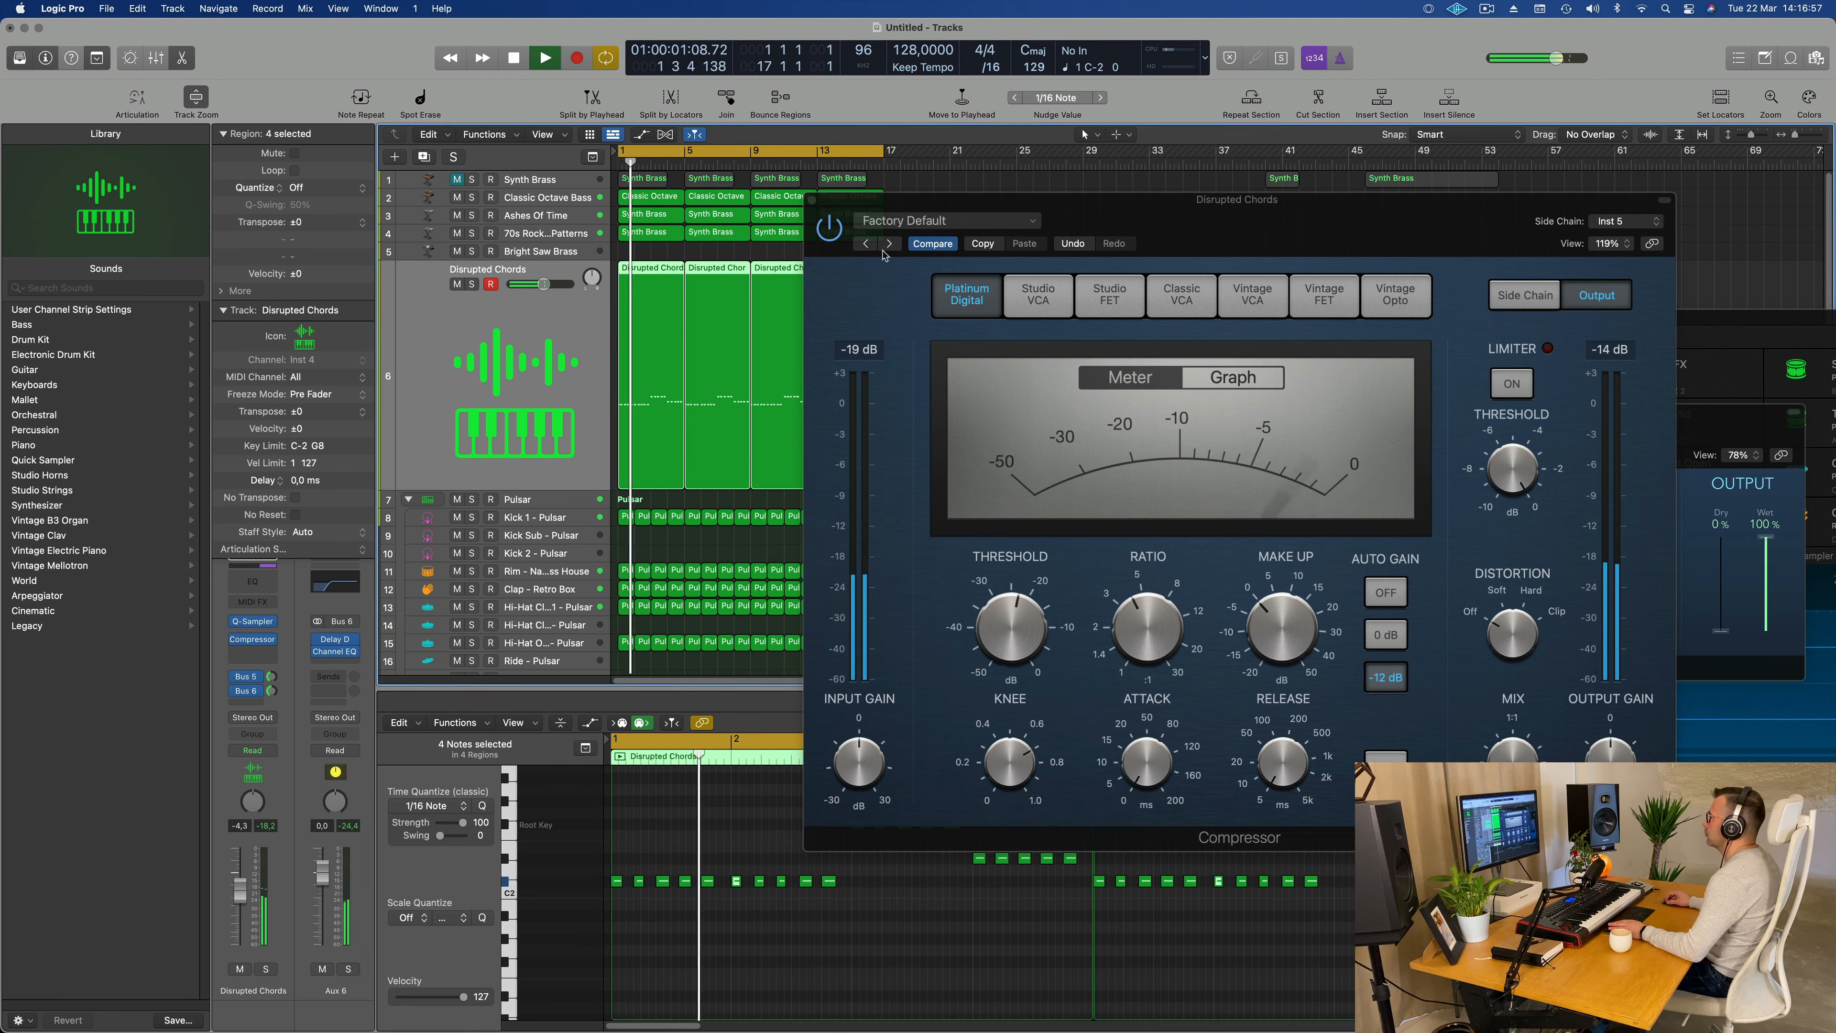
# Step: Compare Disrupted Chords with the compressor bypassed and active, leave it switched on, and close its window
pyautogui.click(821, 237)
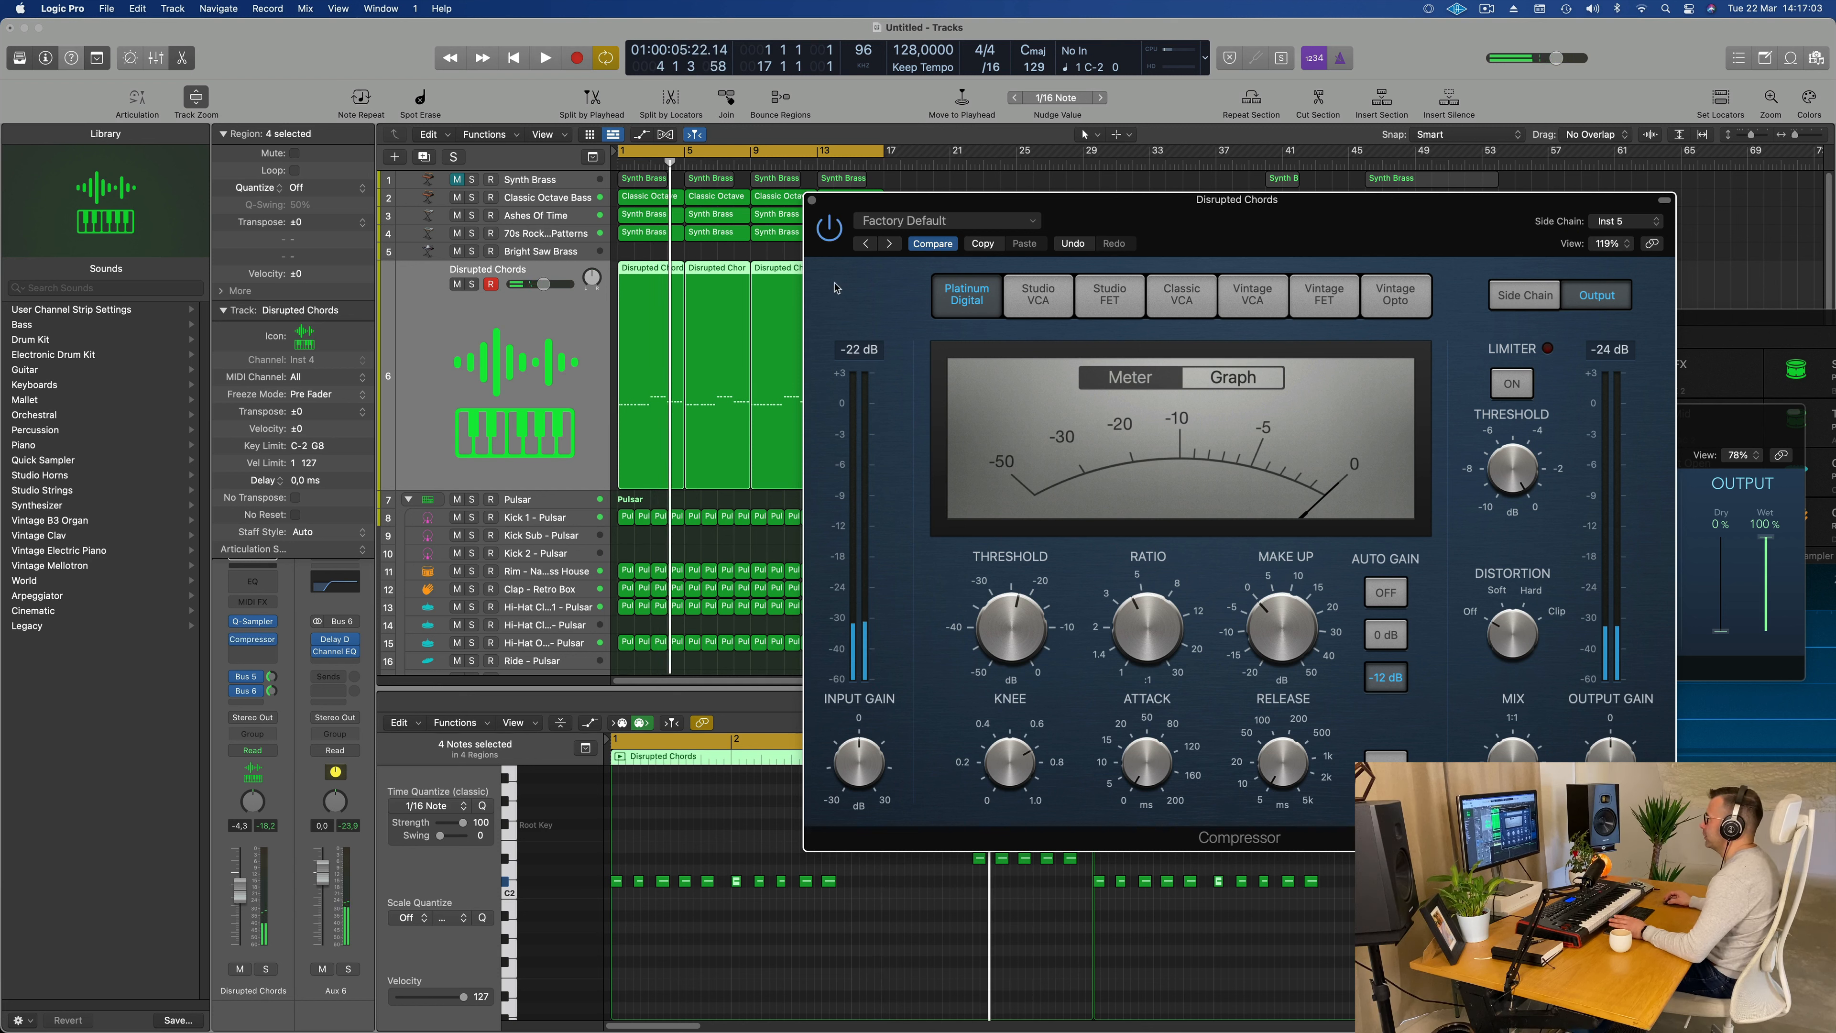
pyautogui.press('Return')
pyautogui.press('space')
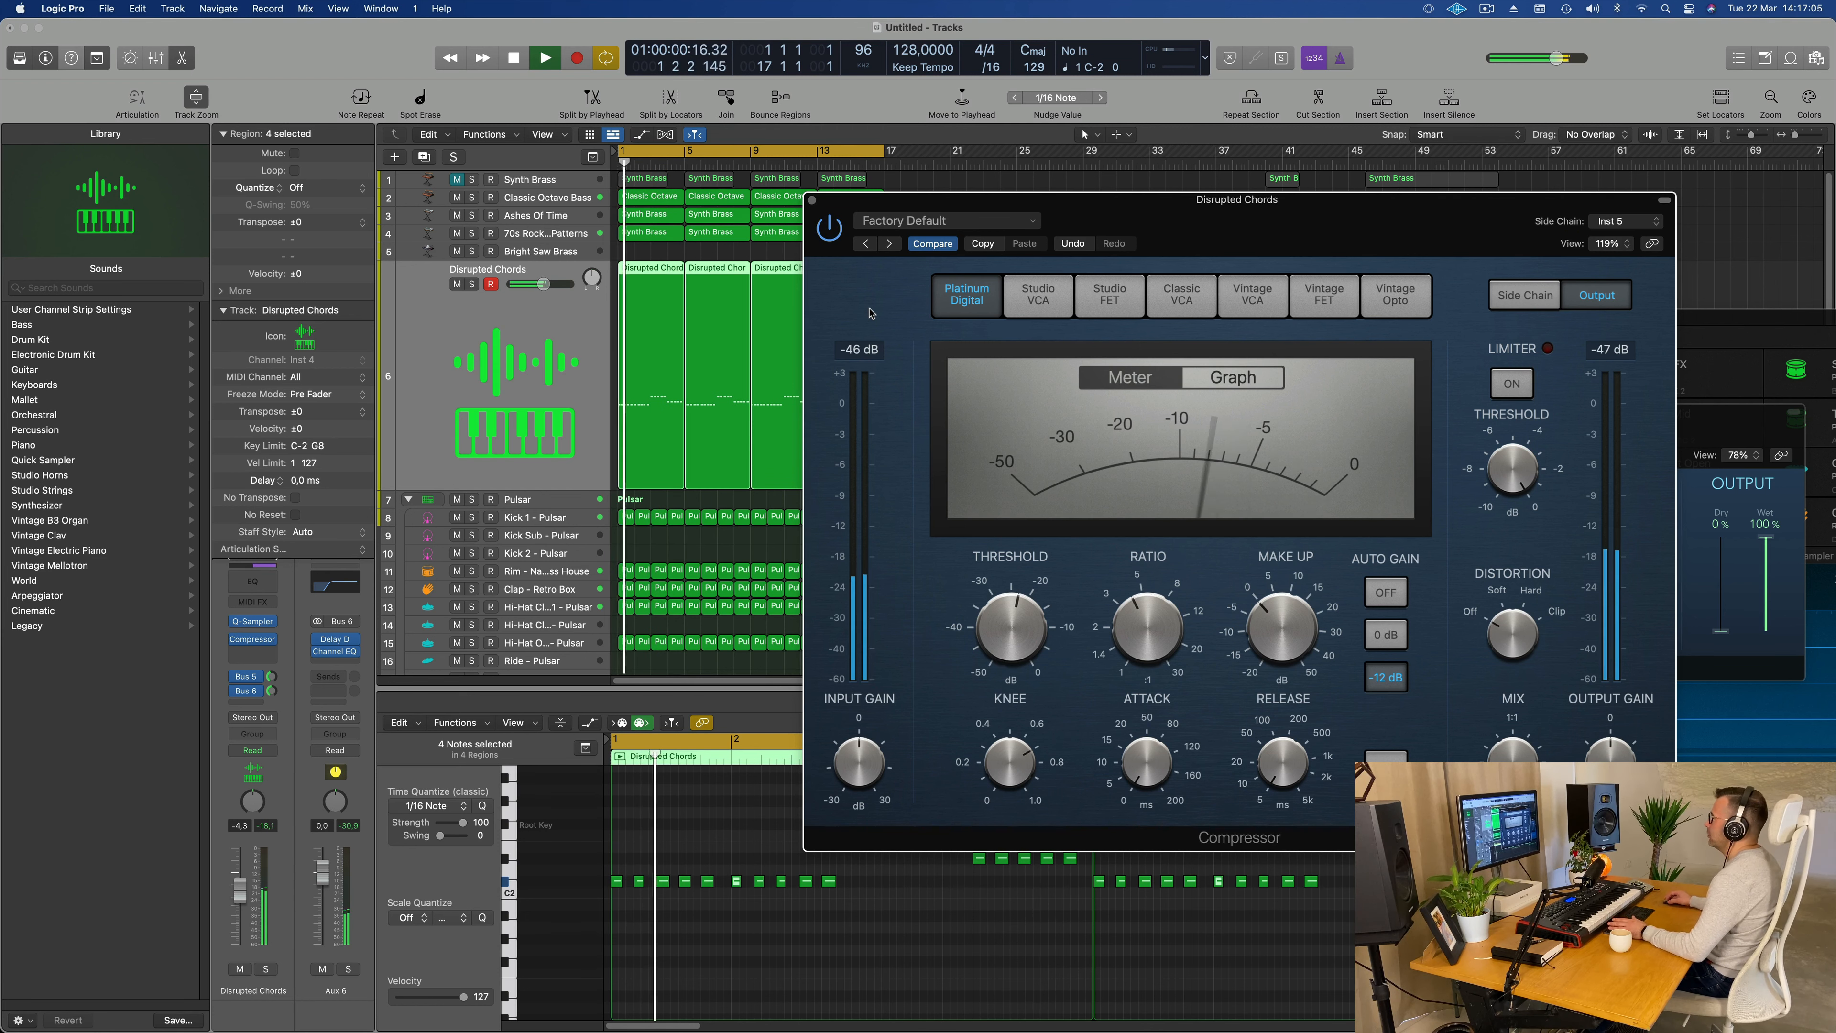
pyautogui.click(812, 201)
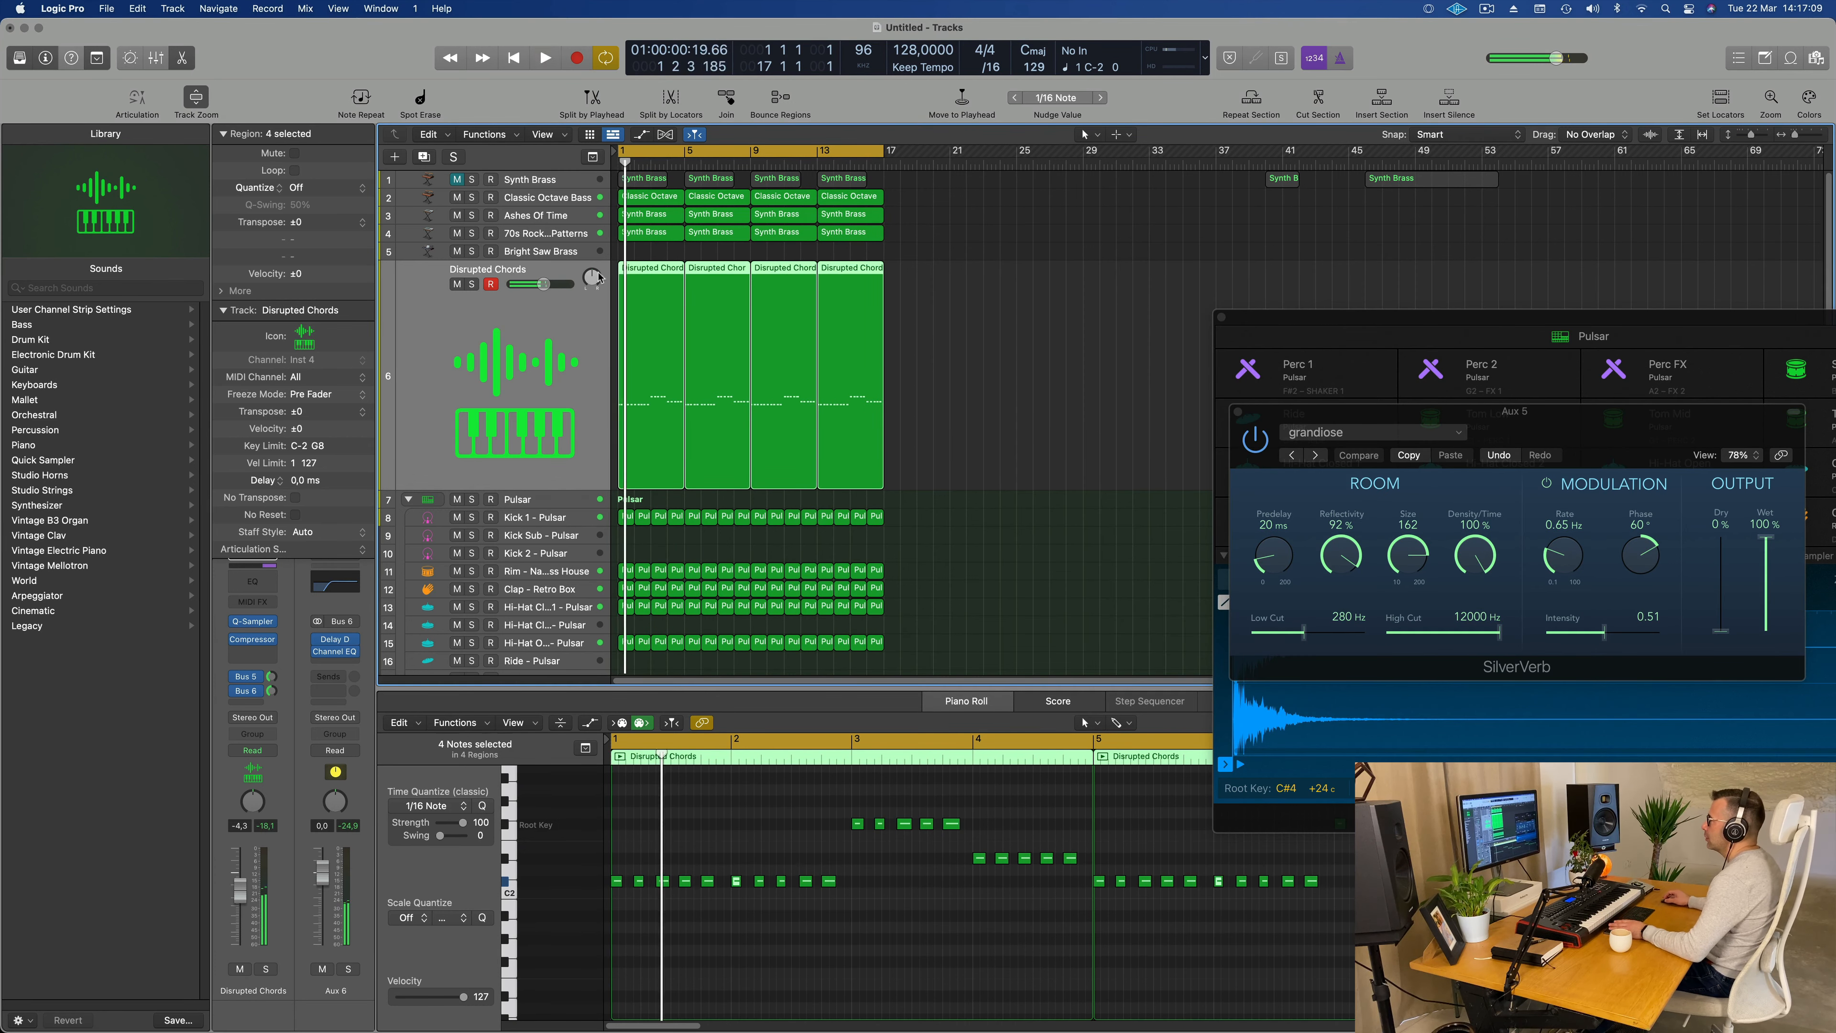
# Step: Select the 70s Rock Synth Patterns track, open its Alchemy instrument, and try HP Cutoff at 100 % during playback
pyautogui.click(556, 239)
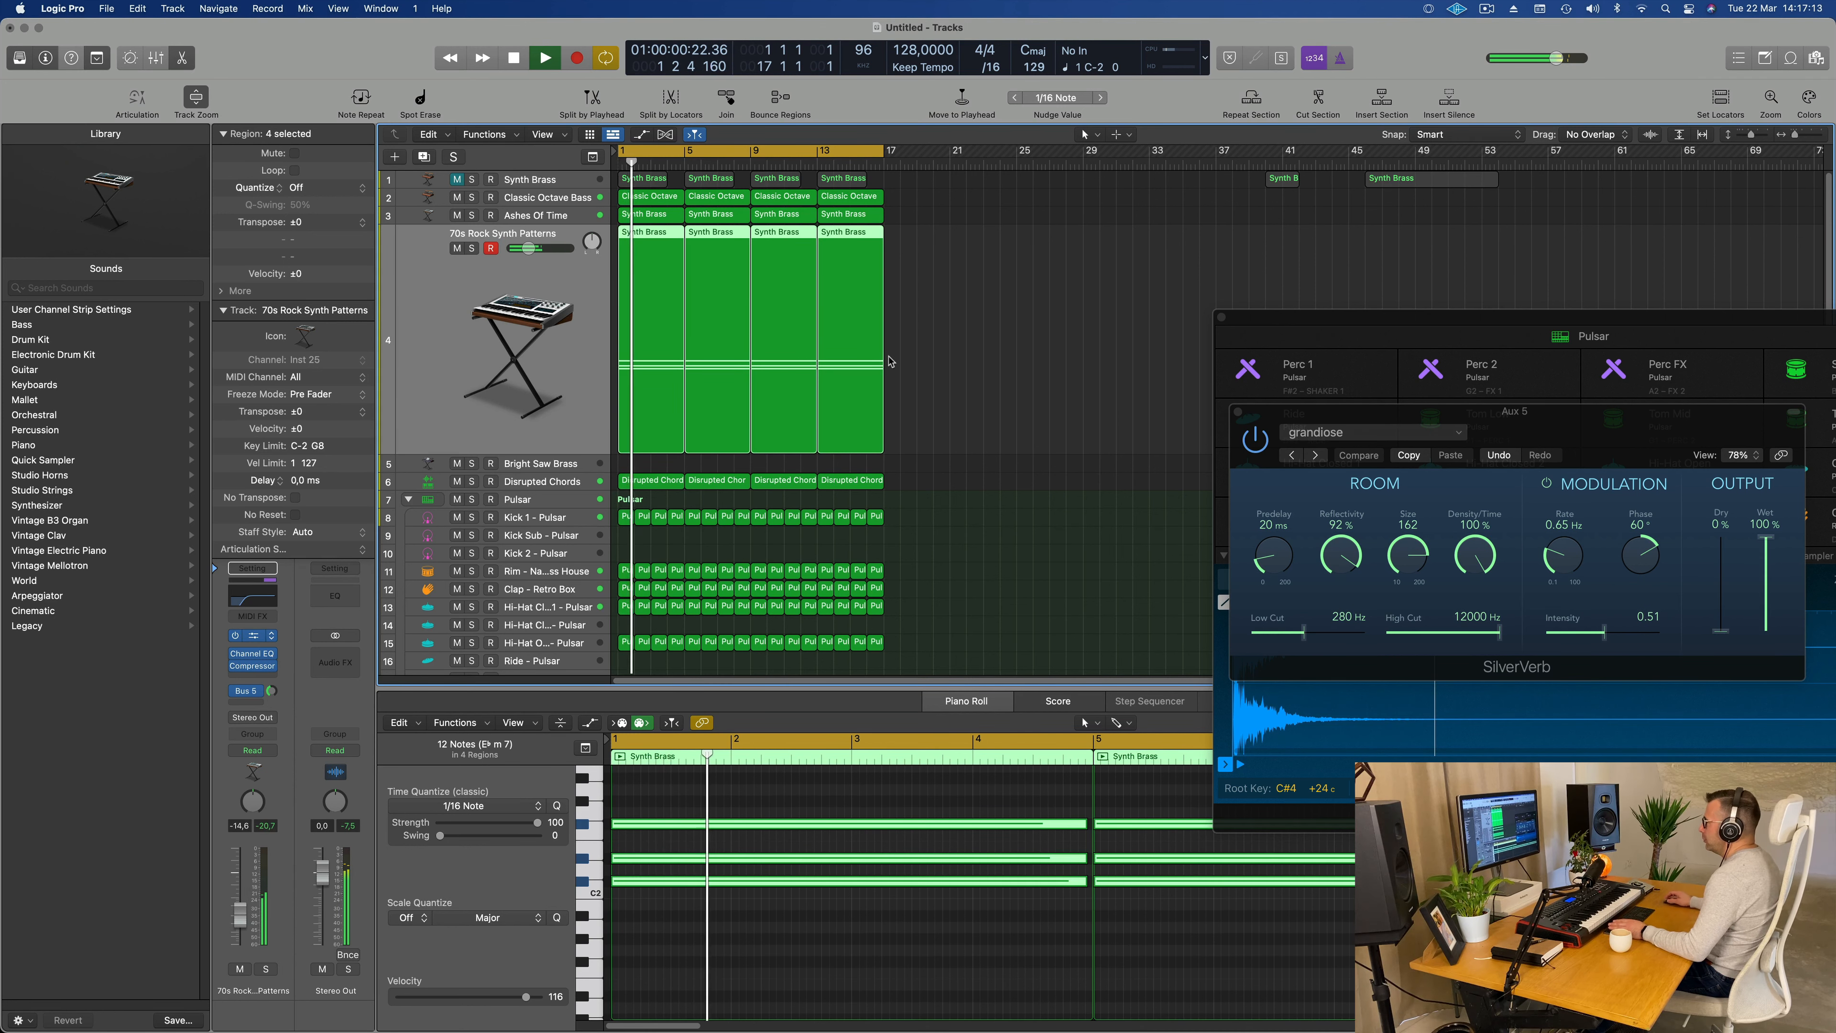
pyautogui.press('space')
pyautogui.moveTo(1148, 790); pyautogui.dragTo(1160, 742)
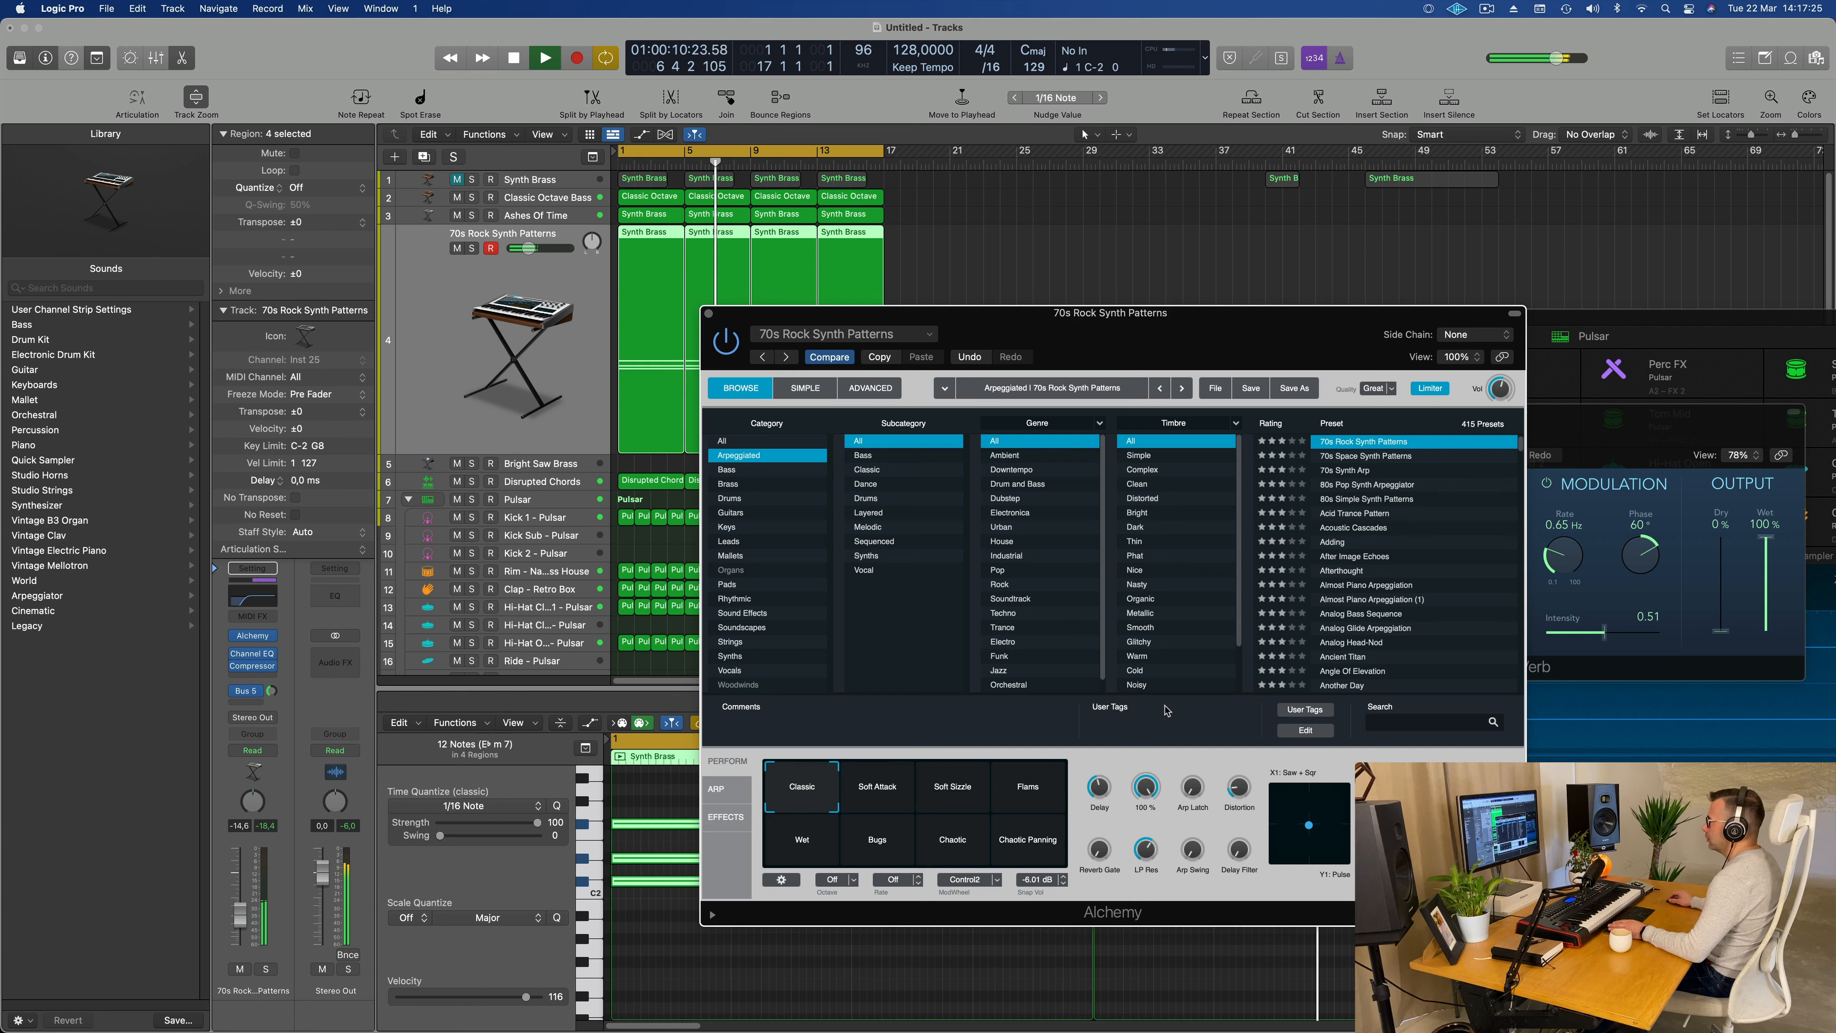
pyautogui.press('Return')
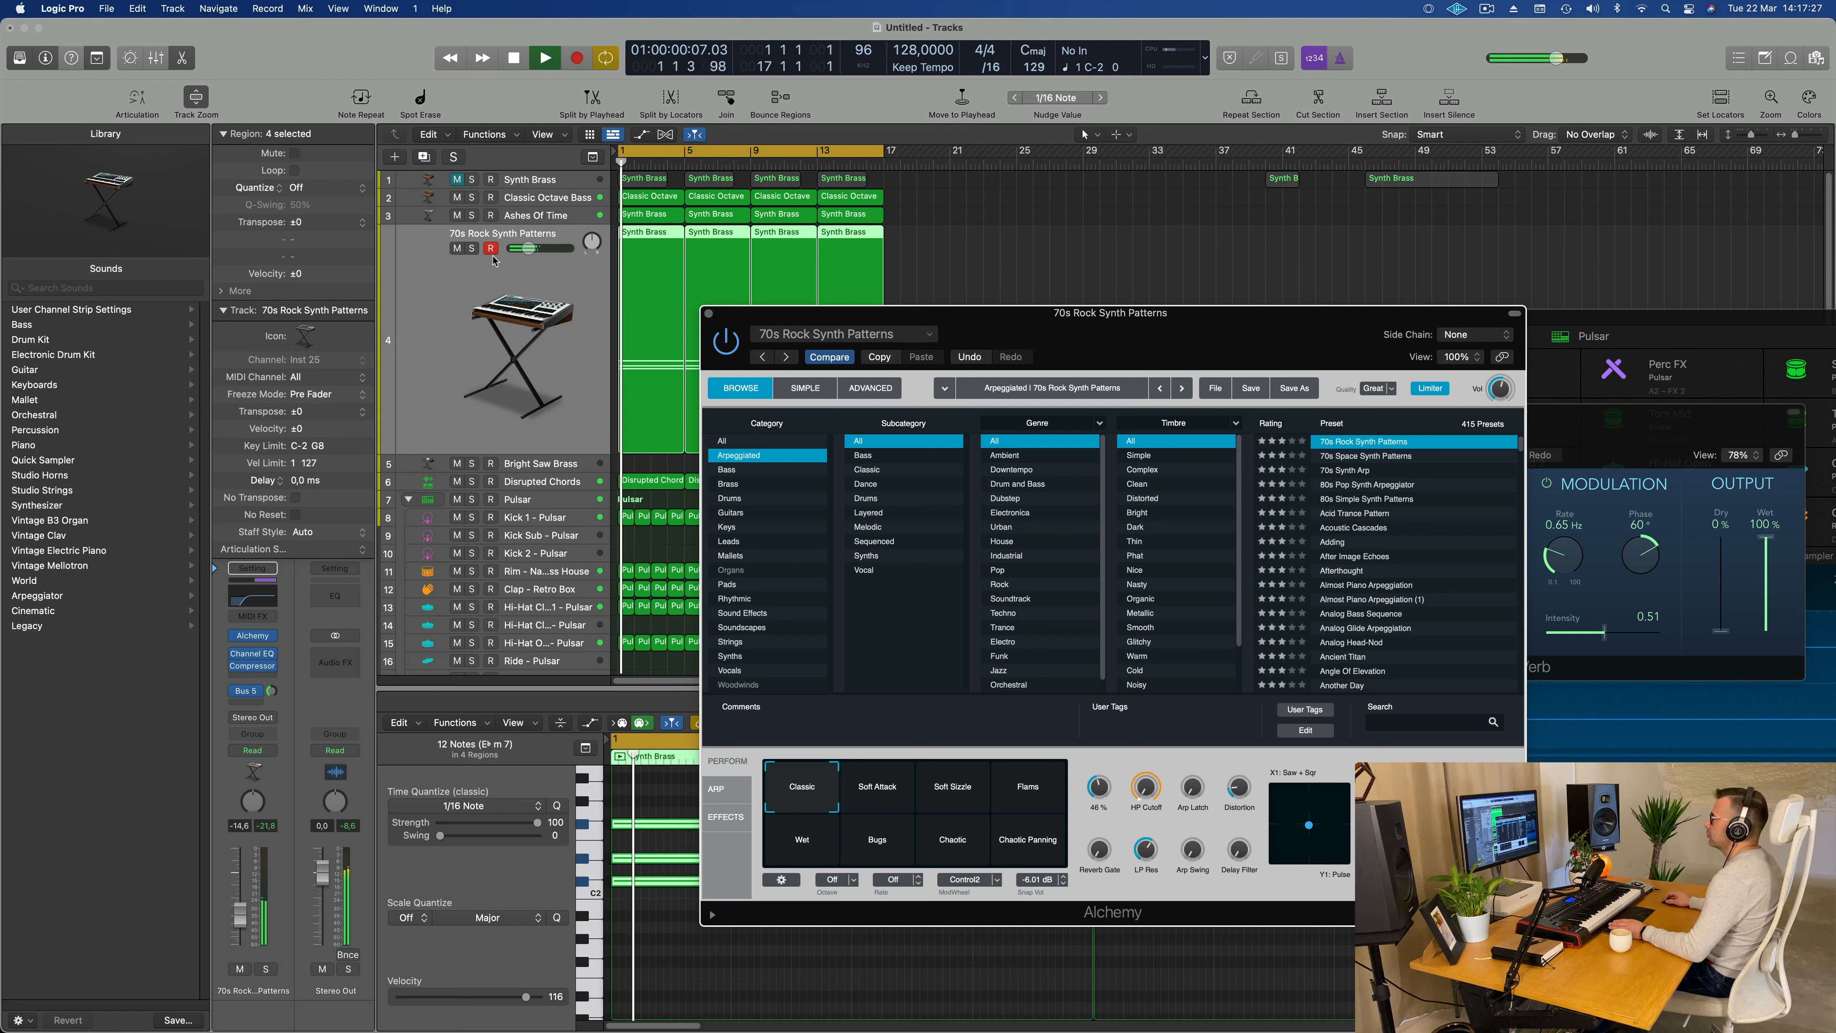
# Step: Solo the 70s Rock Synth Patterns track and set Alchemy's HP Cutoff to 0.0 %
pyautogui.press('Return')
pyautogui.click(472, 248)
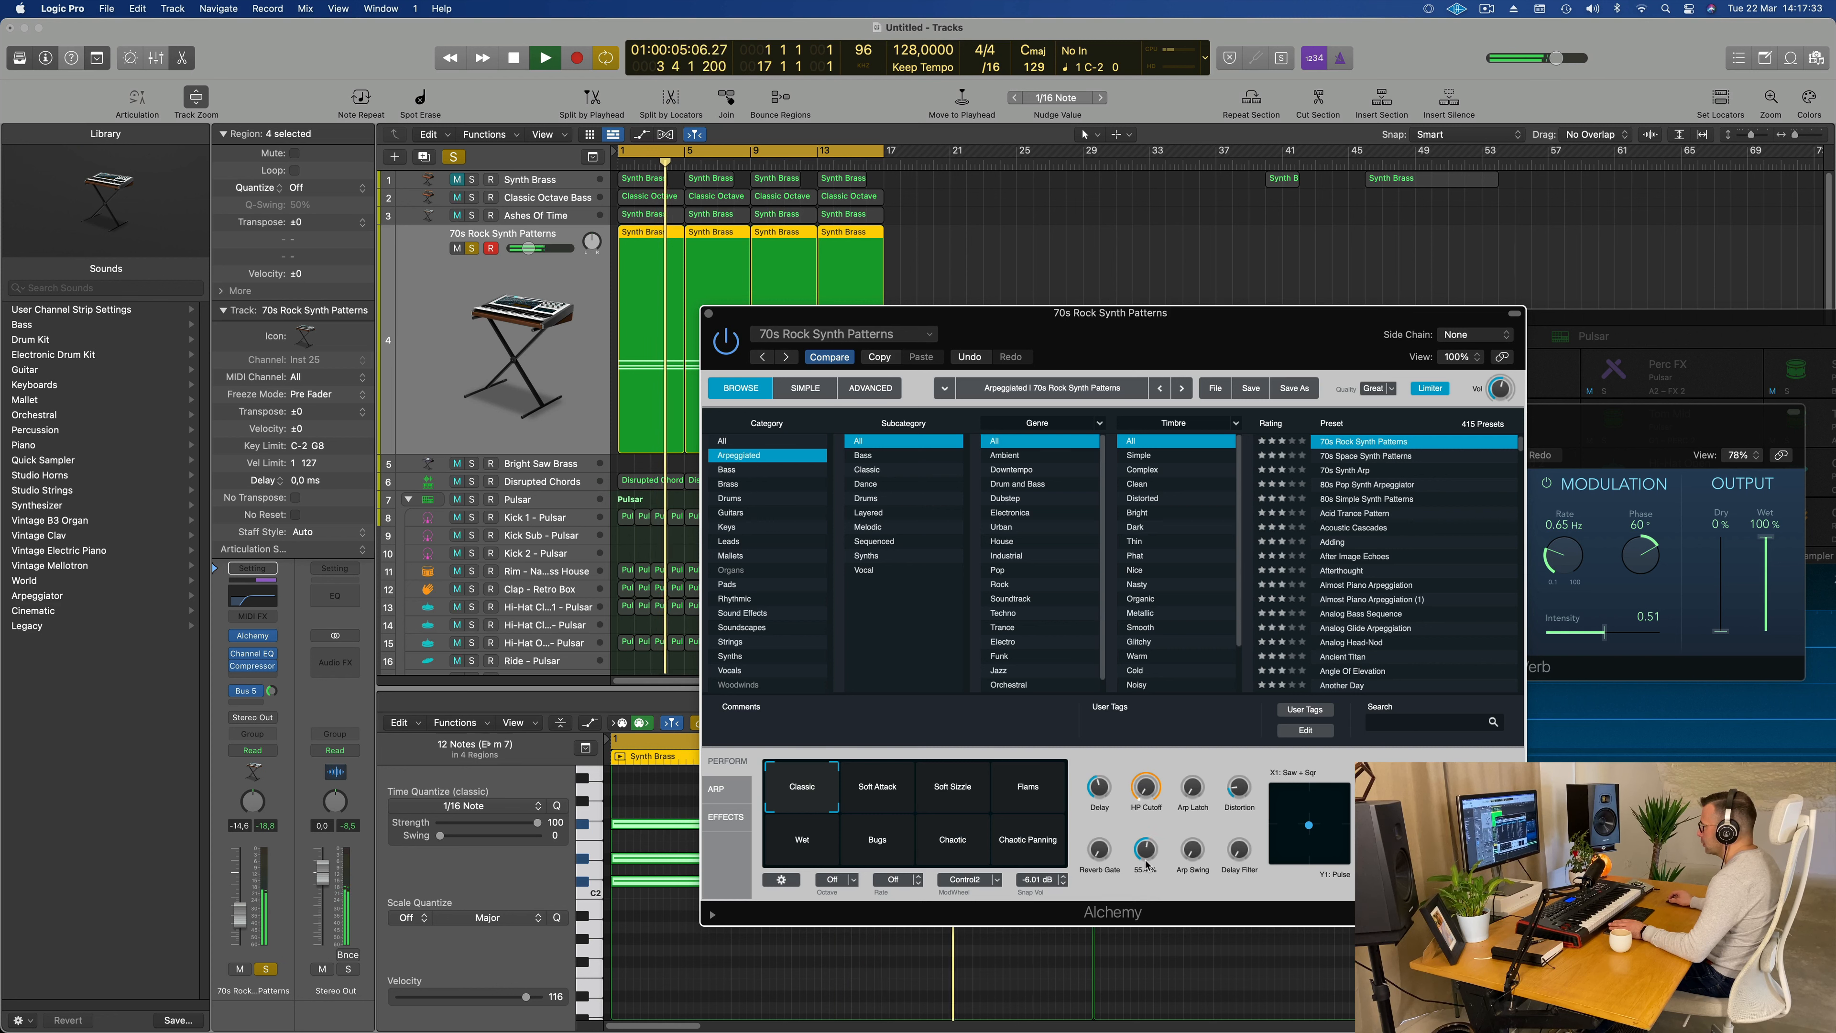
pyautogui.moveTo(1153, 758); pyautogui.dragTo(1158, 711)
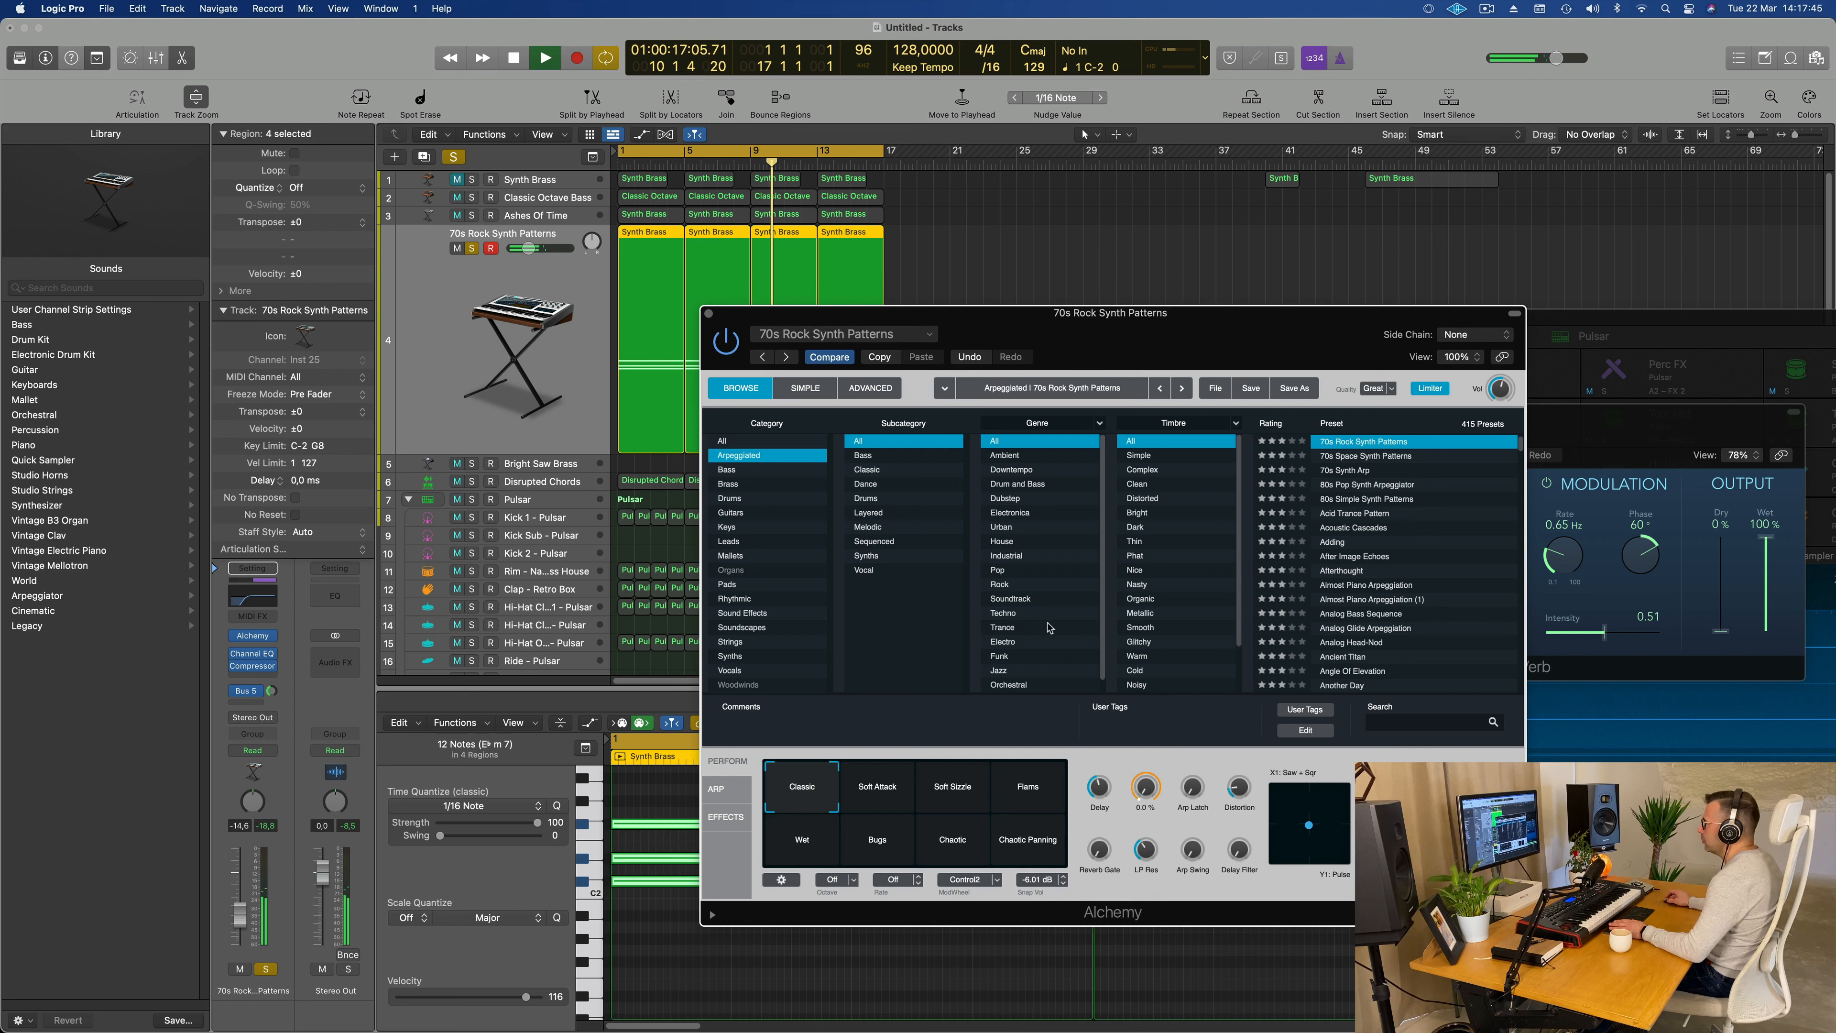
# Step: Take 70s Rock Synth Patterns out of solo and replay the full mix from the start
pyautogui.press('space')
pyautogui.press('space')
pyautogui.click(471, 250)
pyautogui.press('space')
pyautogui.press('space')
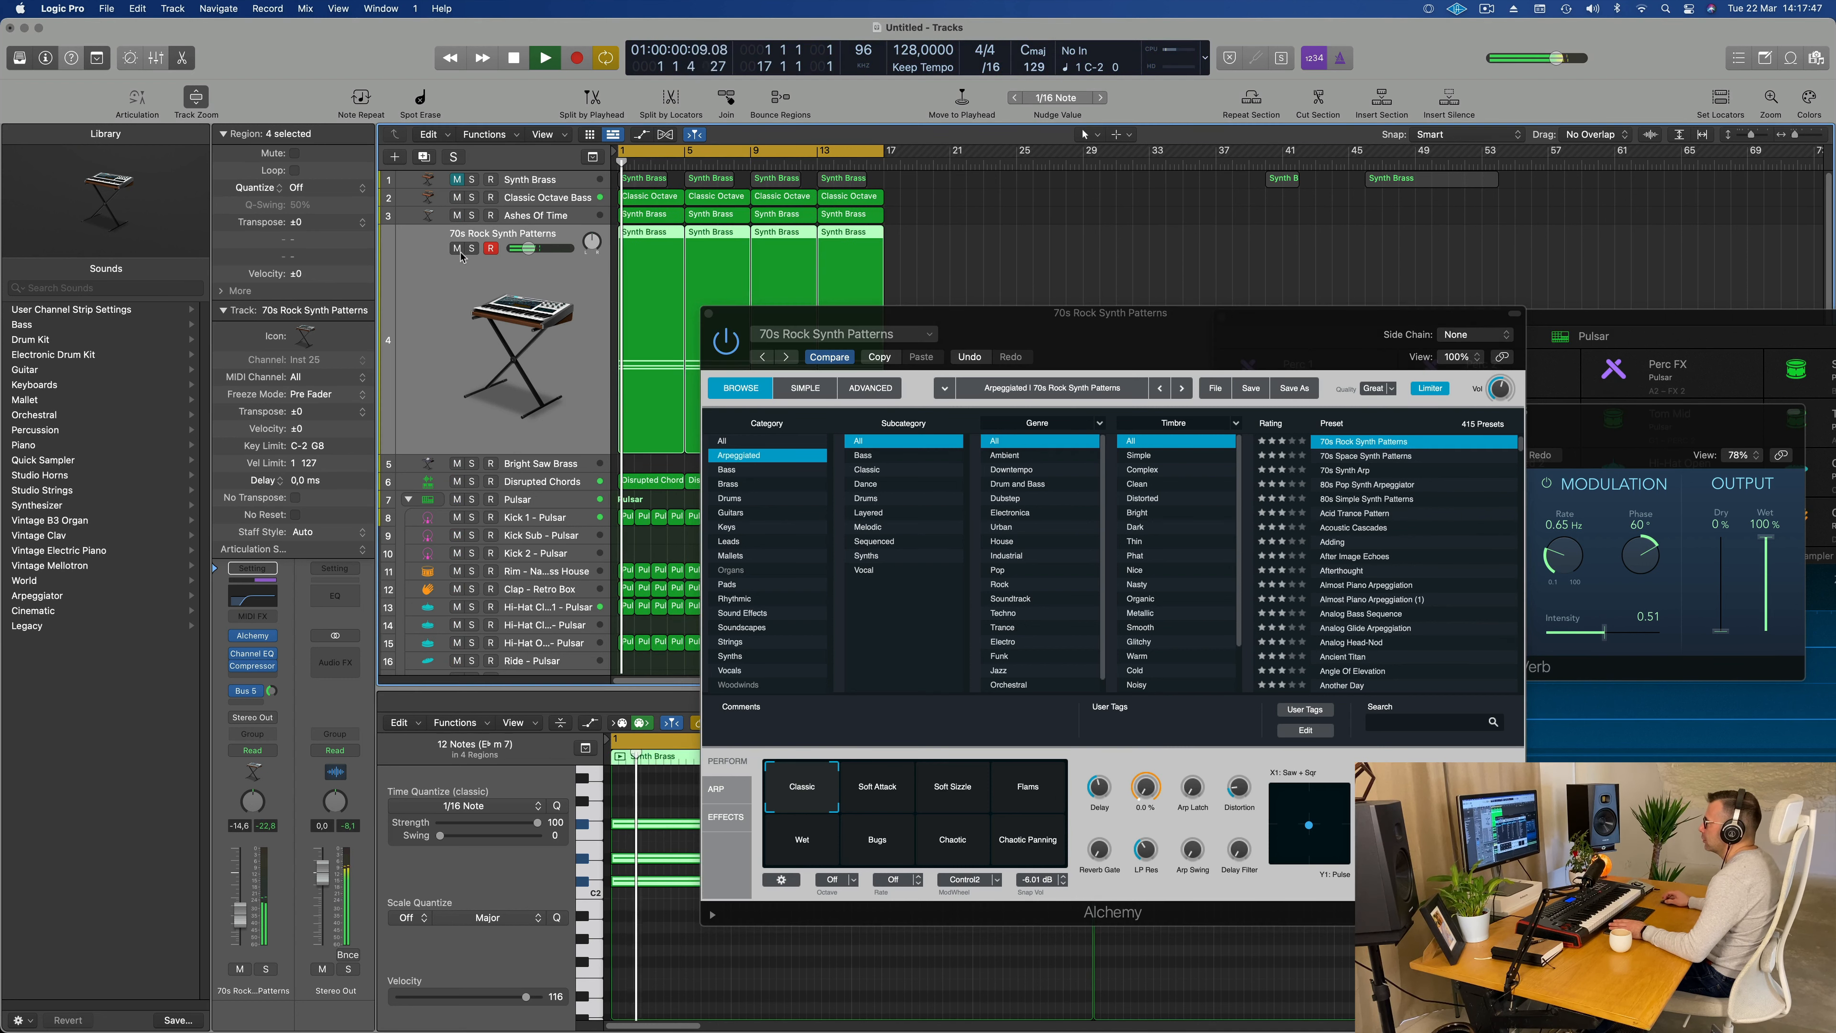
# Step: Mute 70s Rock Synth Patterns, move its Alchemy window clear of the regions, and select the Disrupted Chords track
pyautogui.click(456, 248)
pyautogui.moveTo(1221, 312); pyautogui.dragTo(1653, 169)
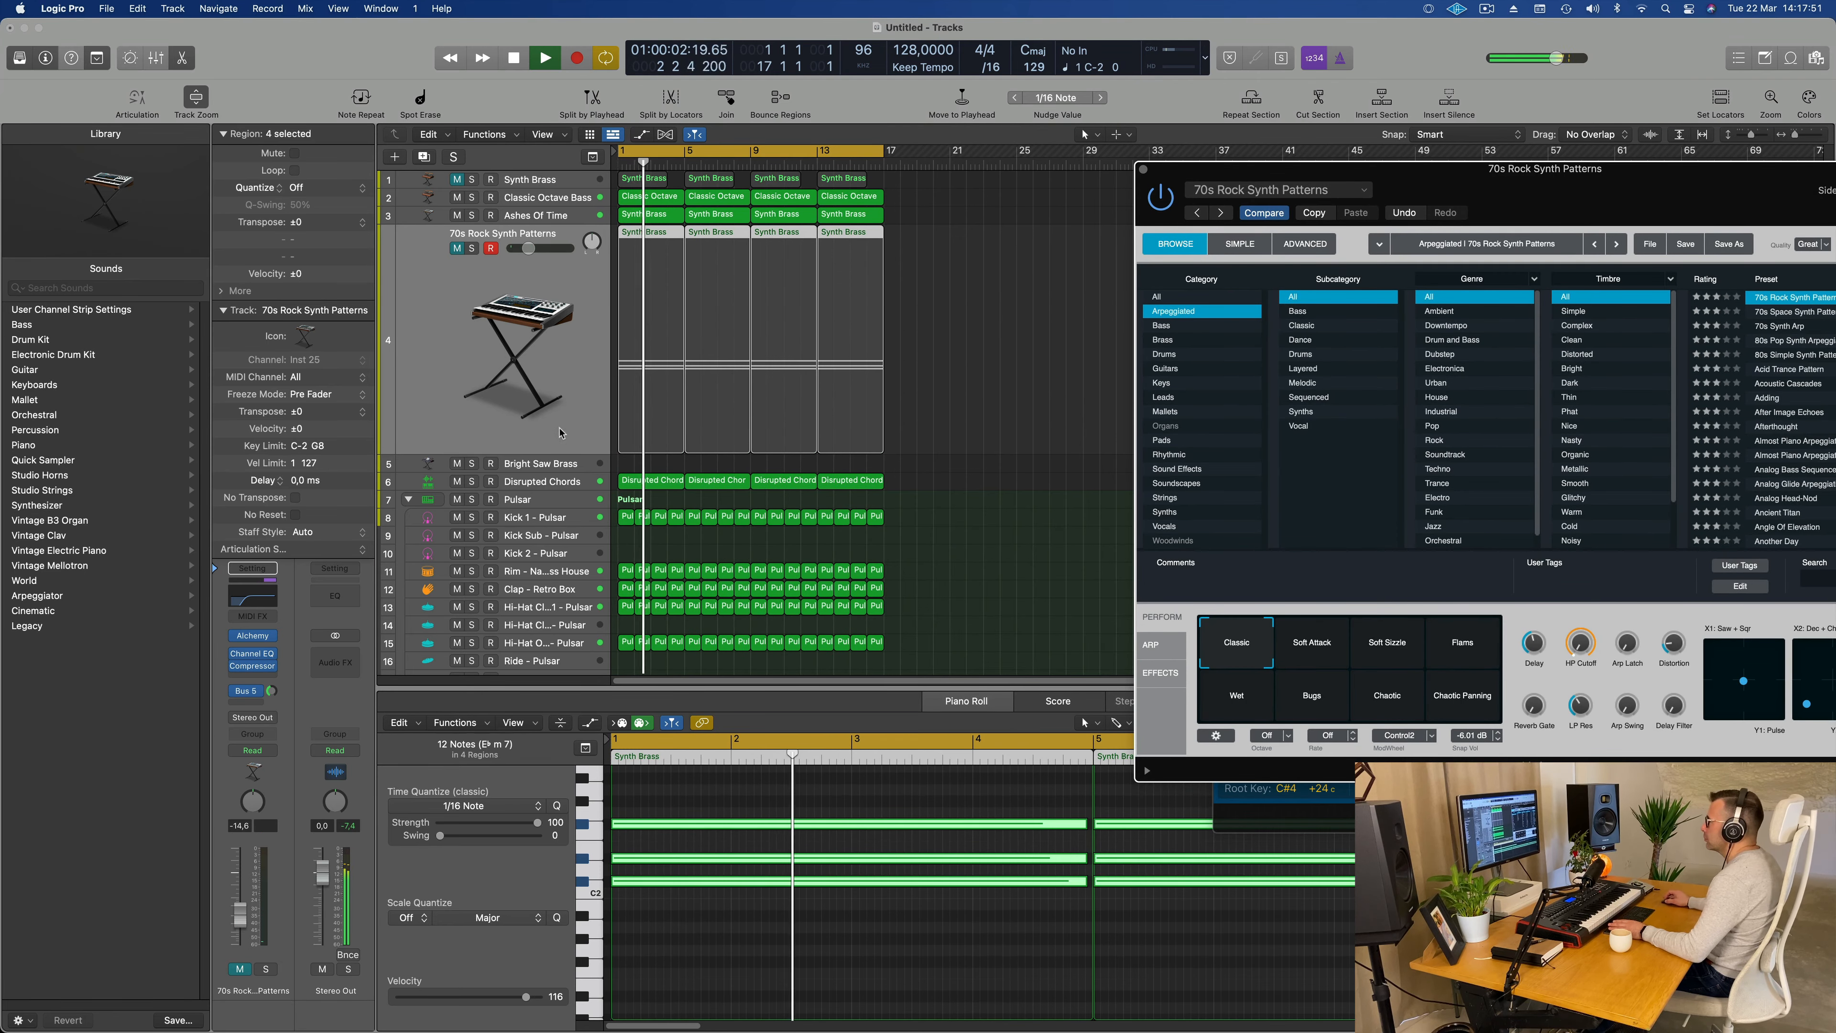
pyautogui.click(569, 482)
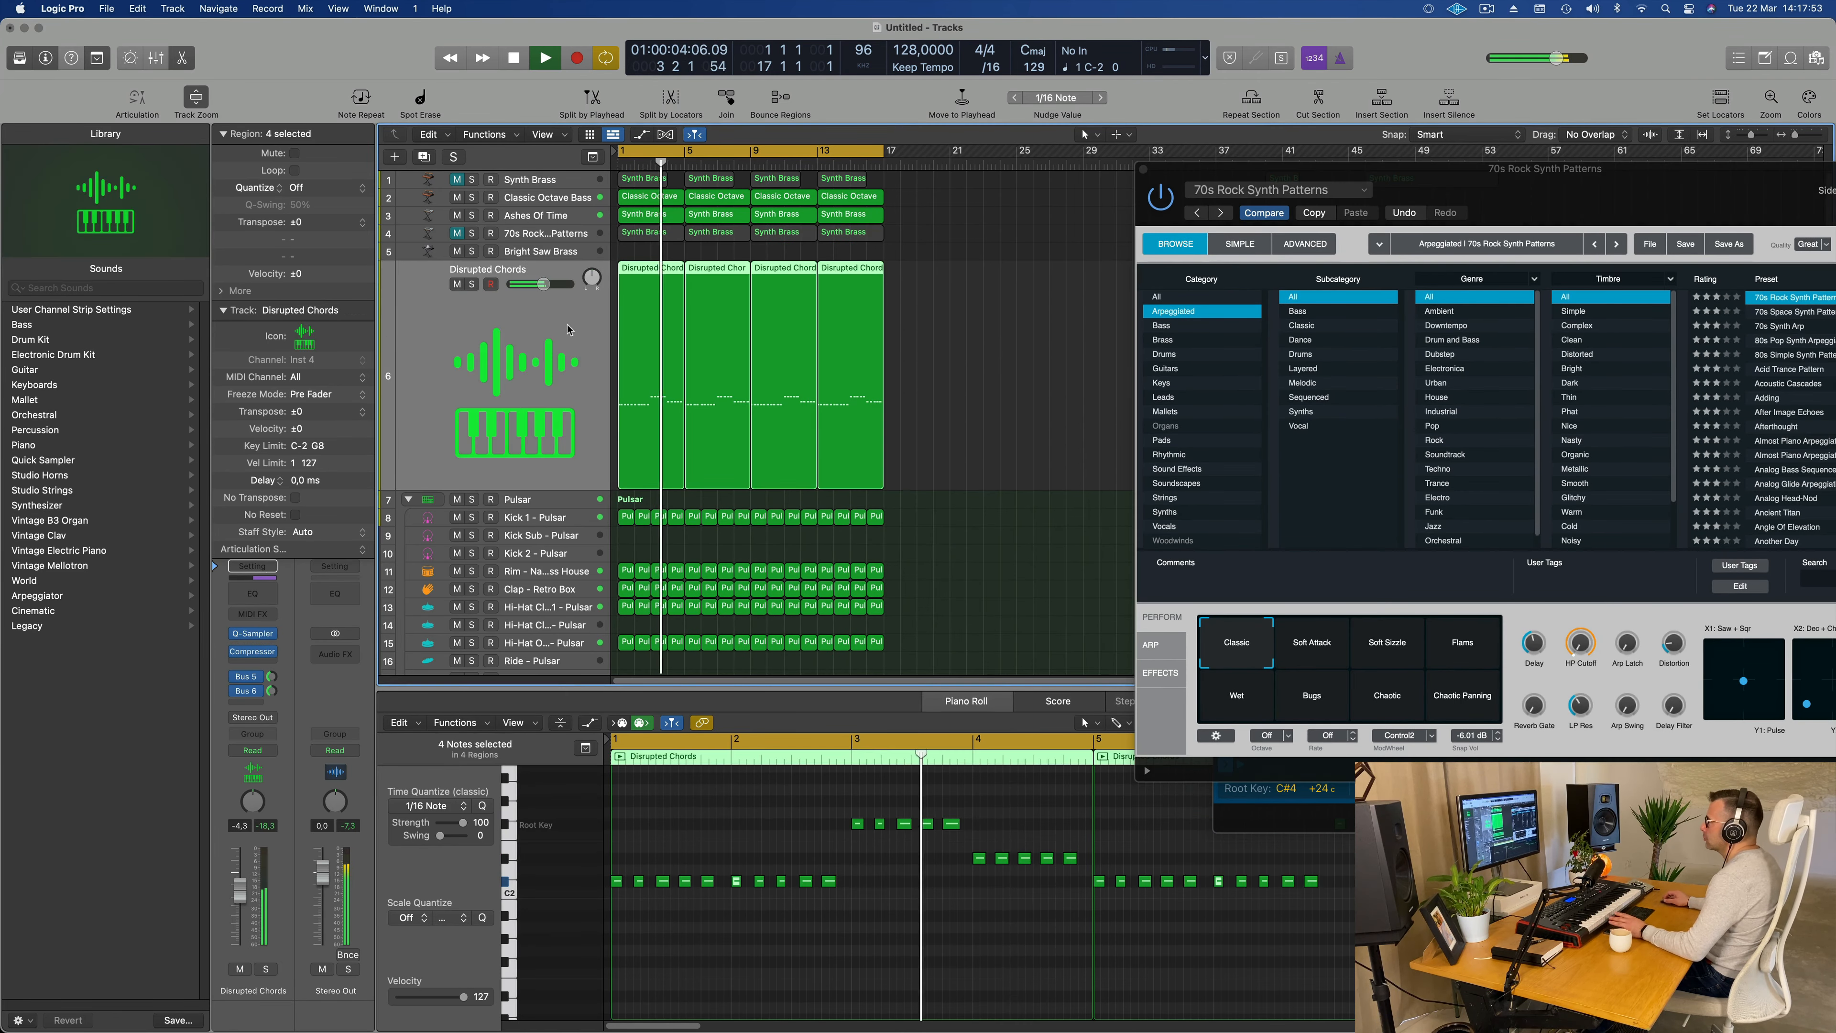
# Step: Open the Disrupted Chords track's Quick Sampler, move its window aside, and sweep the filter cutoff during playback
pyautogui.press('Return')
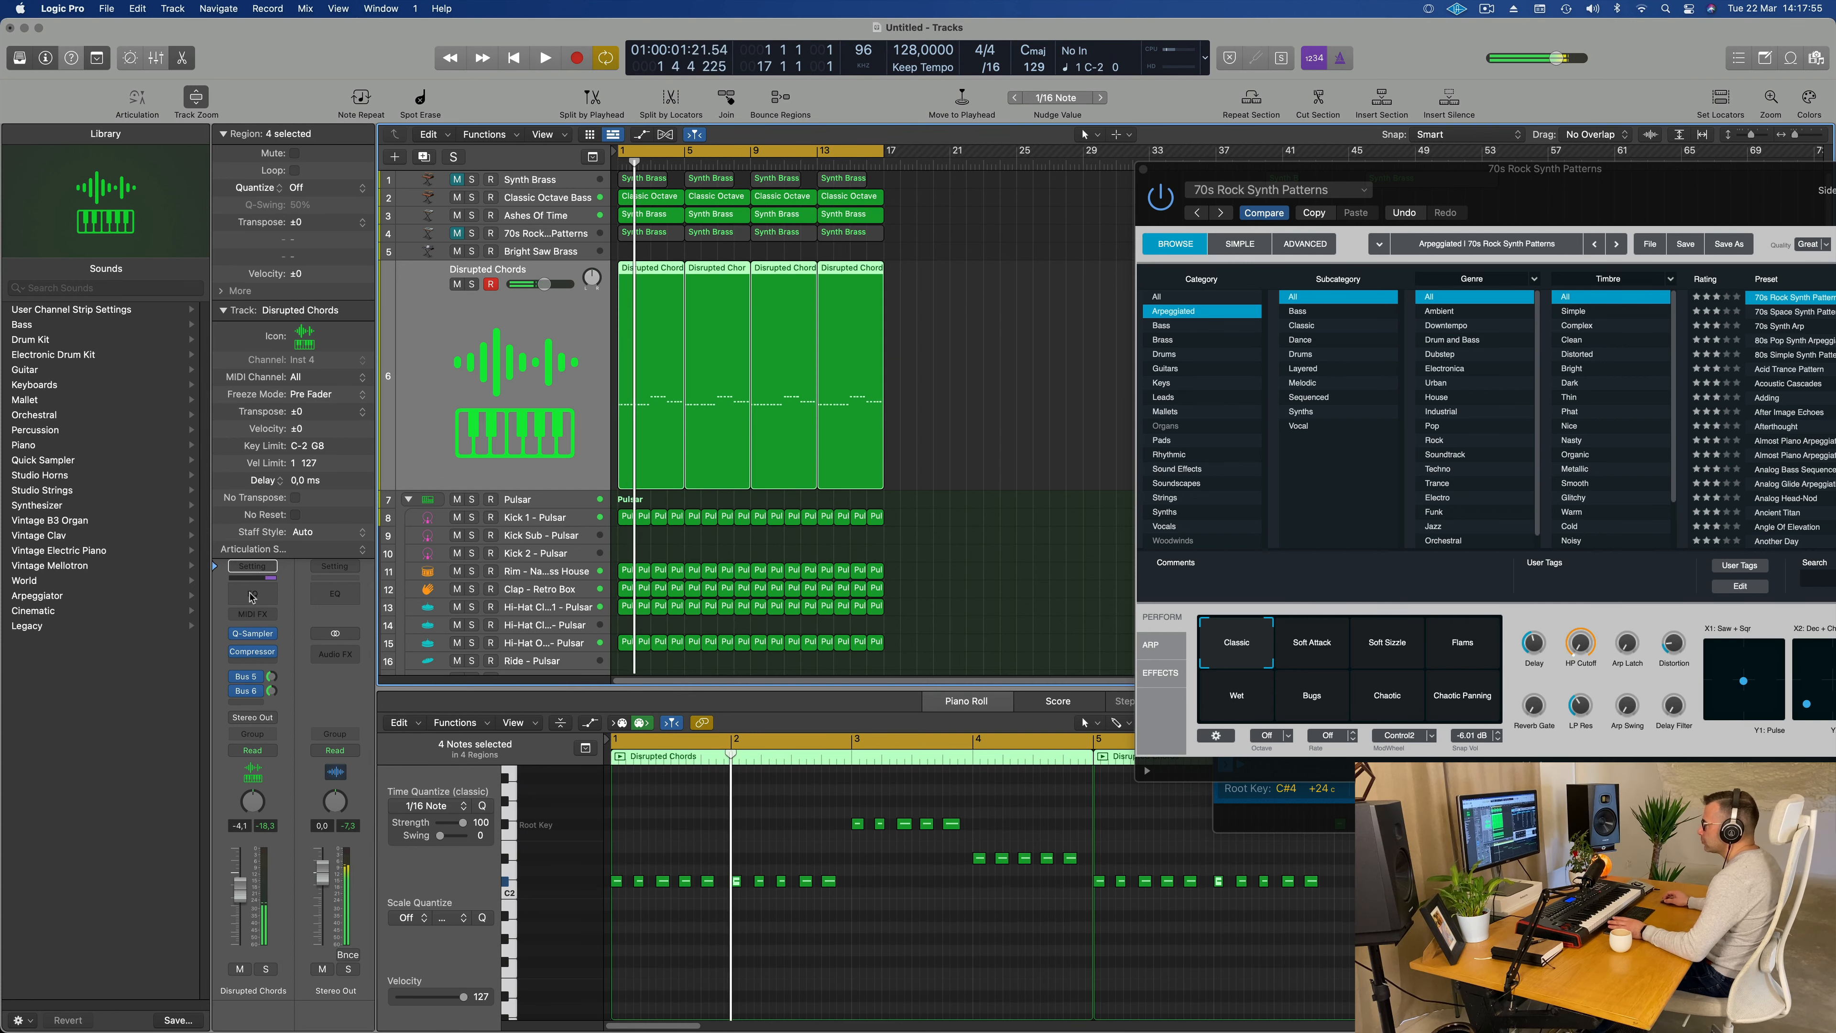
pyautogui.click(252, 633)
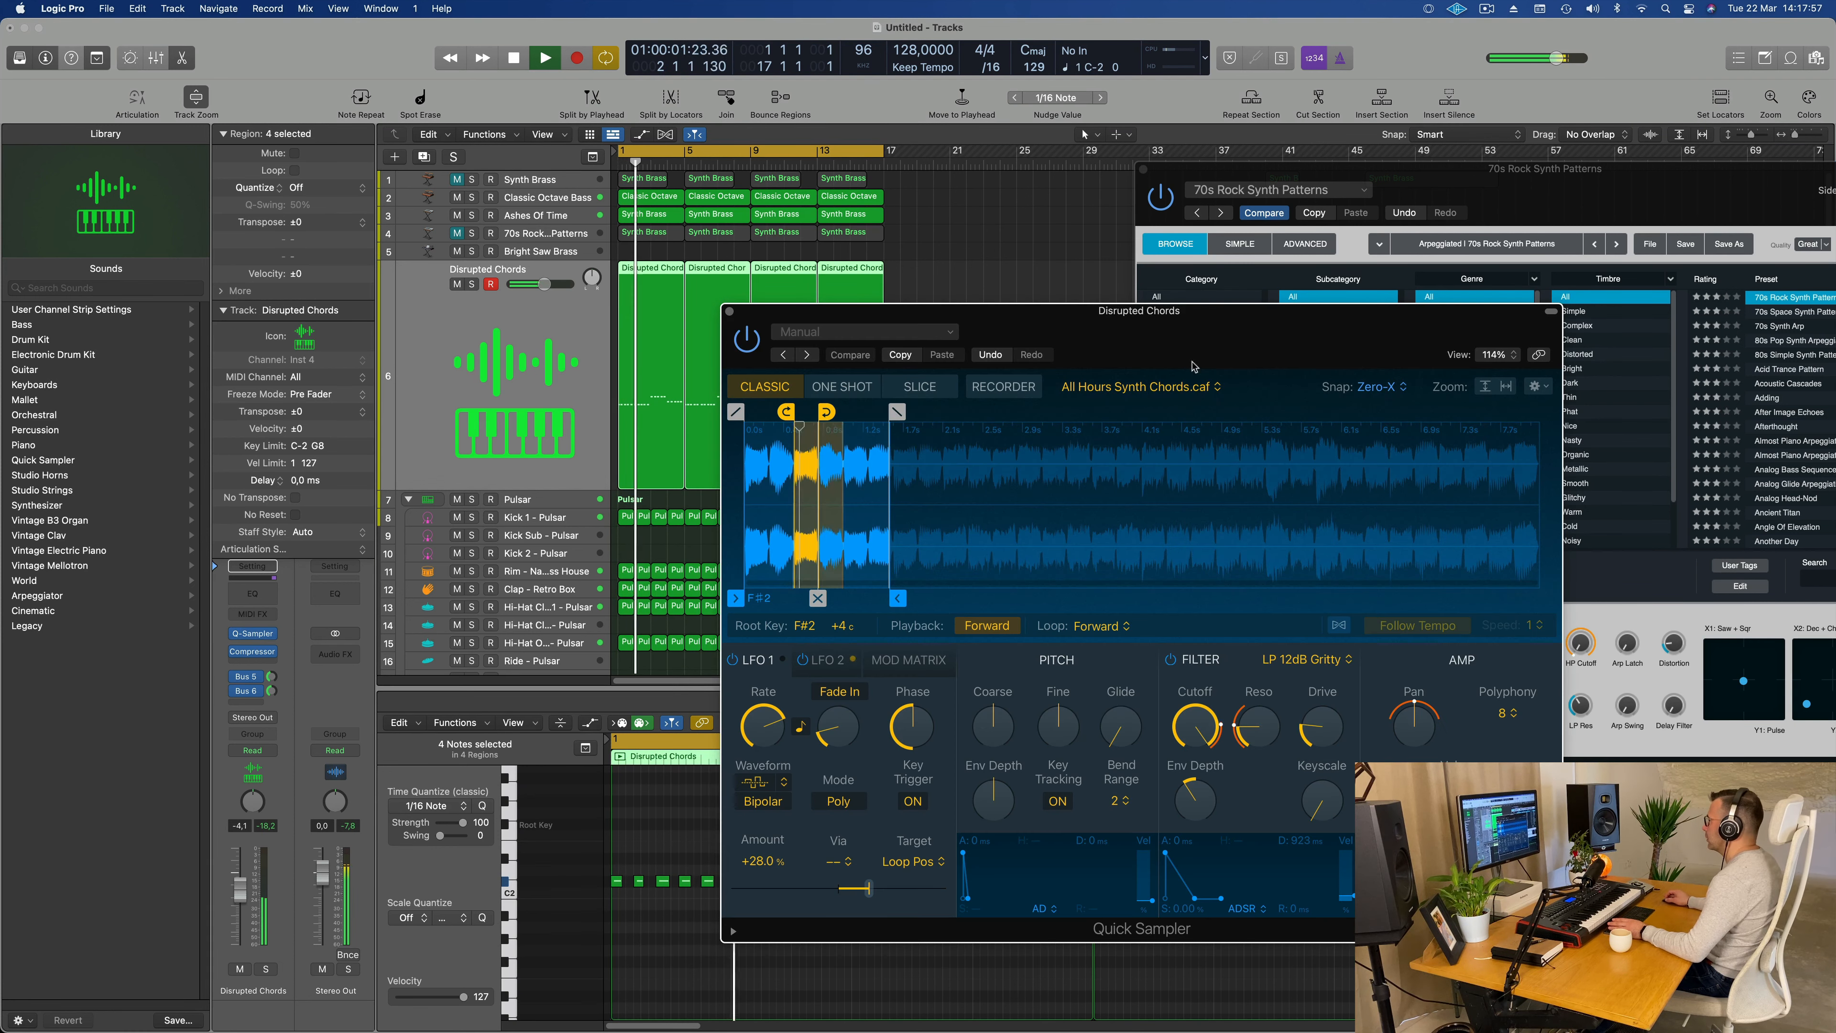
pyautogui.moveTo(1269, 323); pyautogui.dragTo(1117, 320)
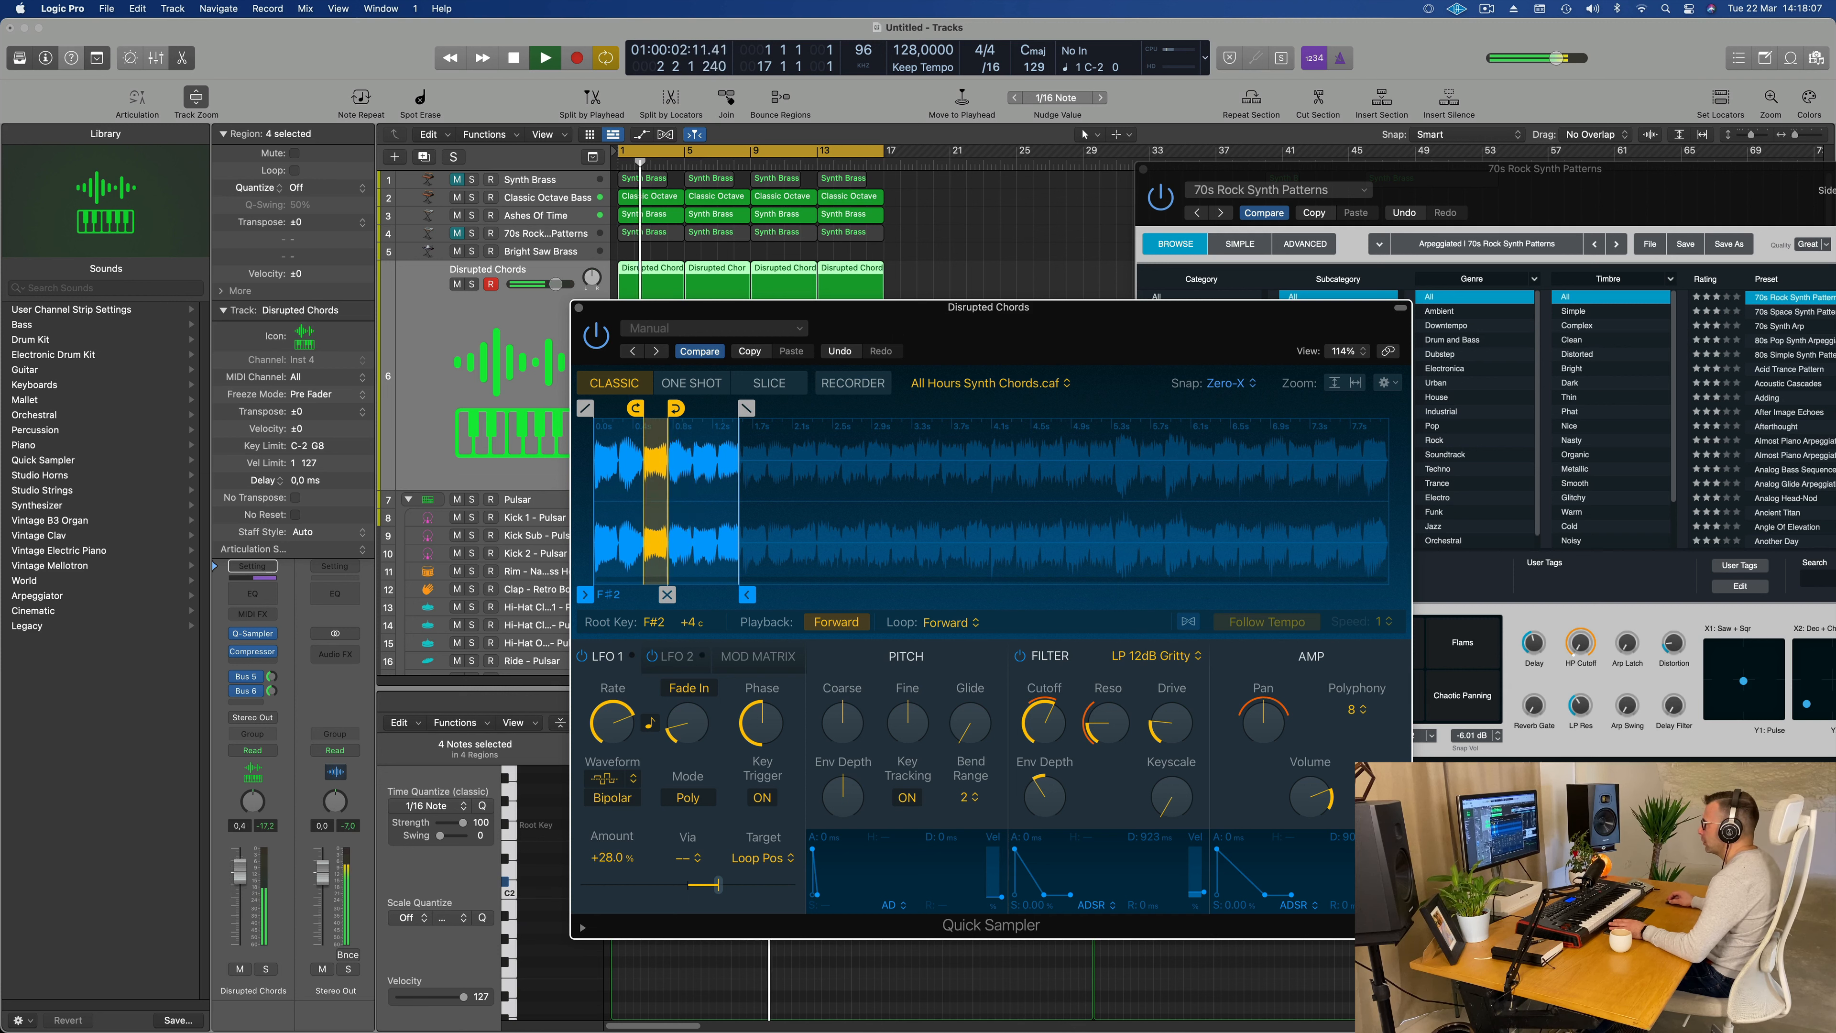
pyautogui.moveTo(1049, 732)
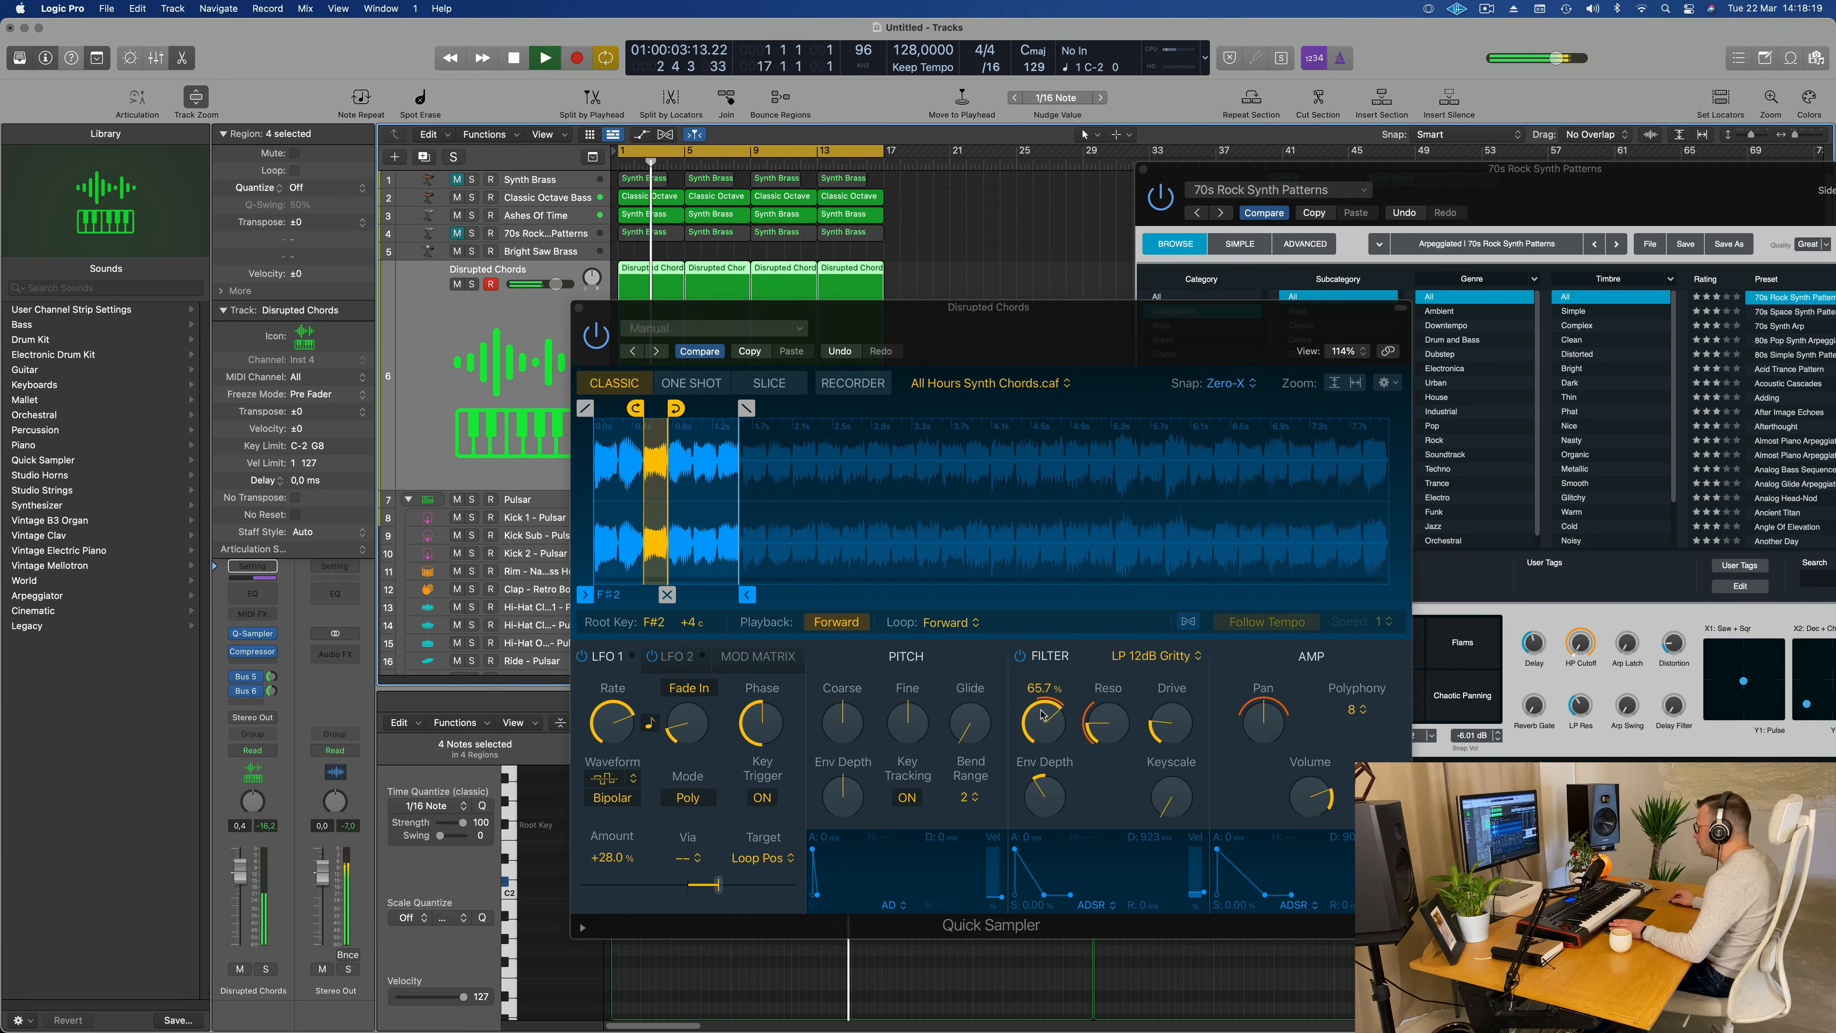
pyautogui.moveTo(1041, 716); pyautogui.dragTo(1042, 722)
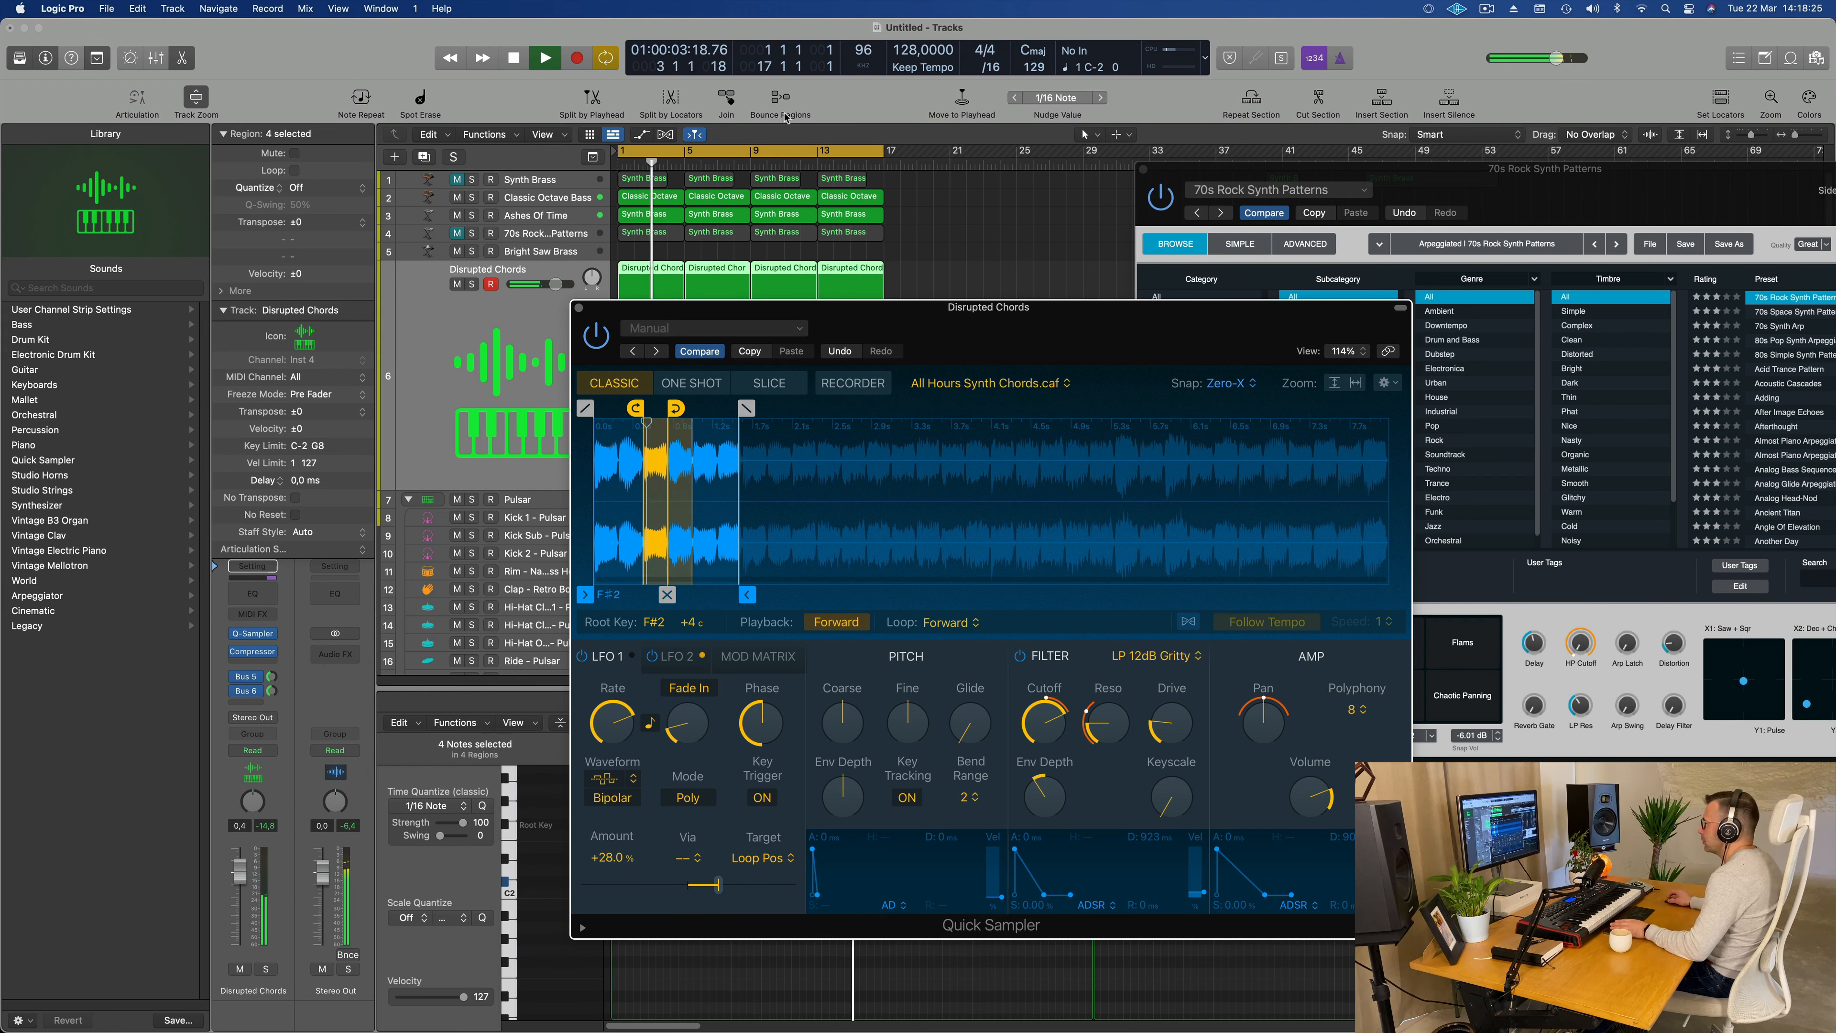
# Step: Unmute the Synth Brass track and close the Quick Sampler window to uncover its regions
pyautogui.click(557, 183)
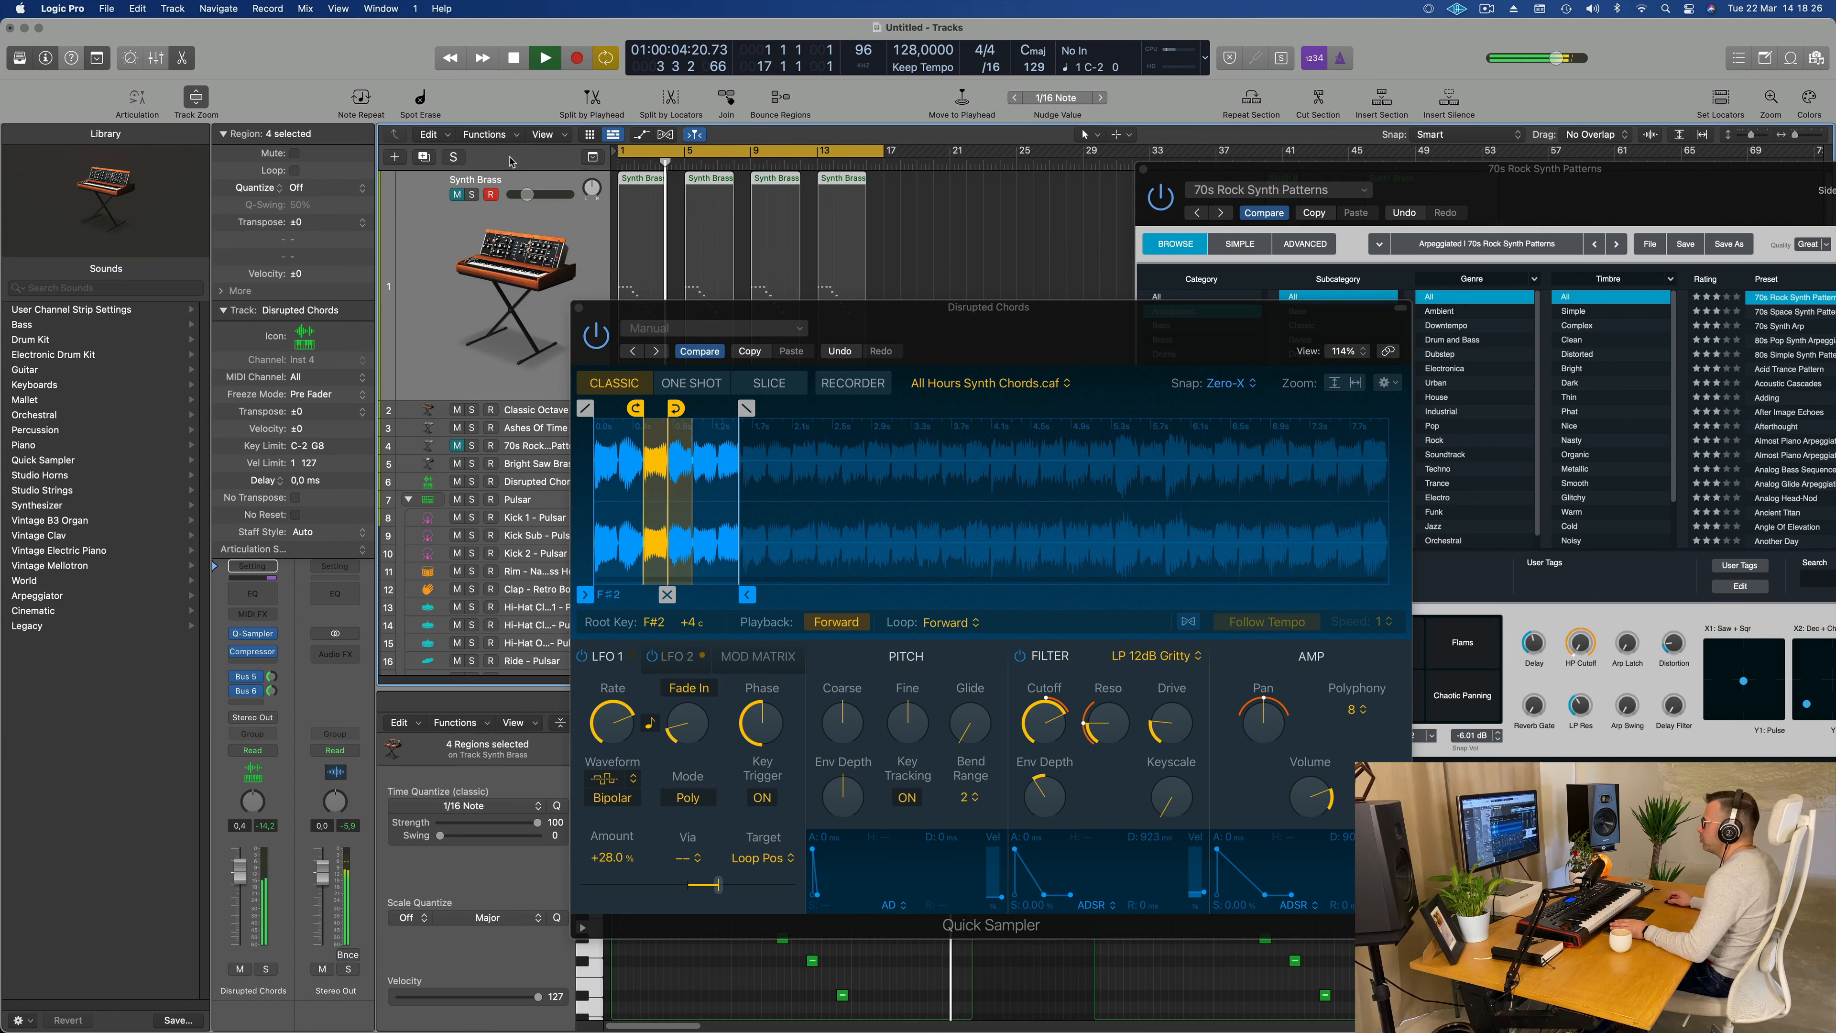
pyautogui.click(457, 195)
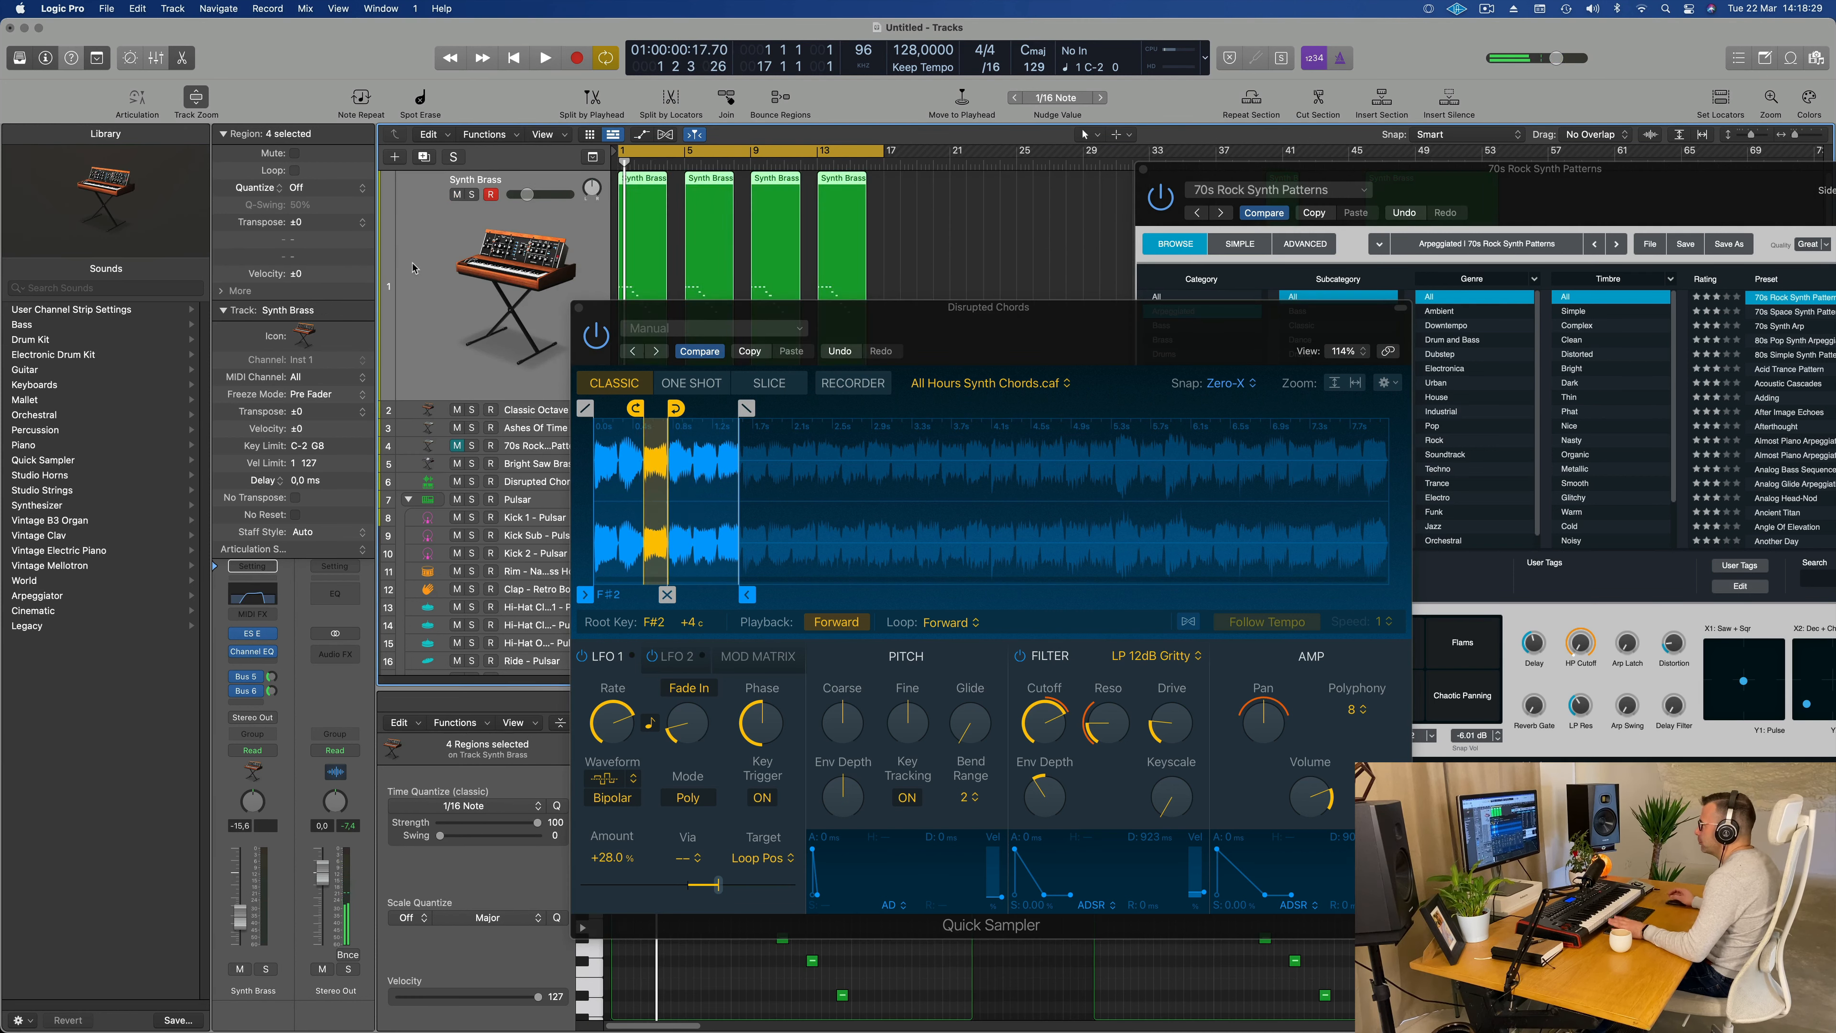
pyautogui.moveTo(970, 315); pyautogui.dragTo(1222, 225)
pyautogui.click(832, 217)
pyautogui.click(493, 333)
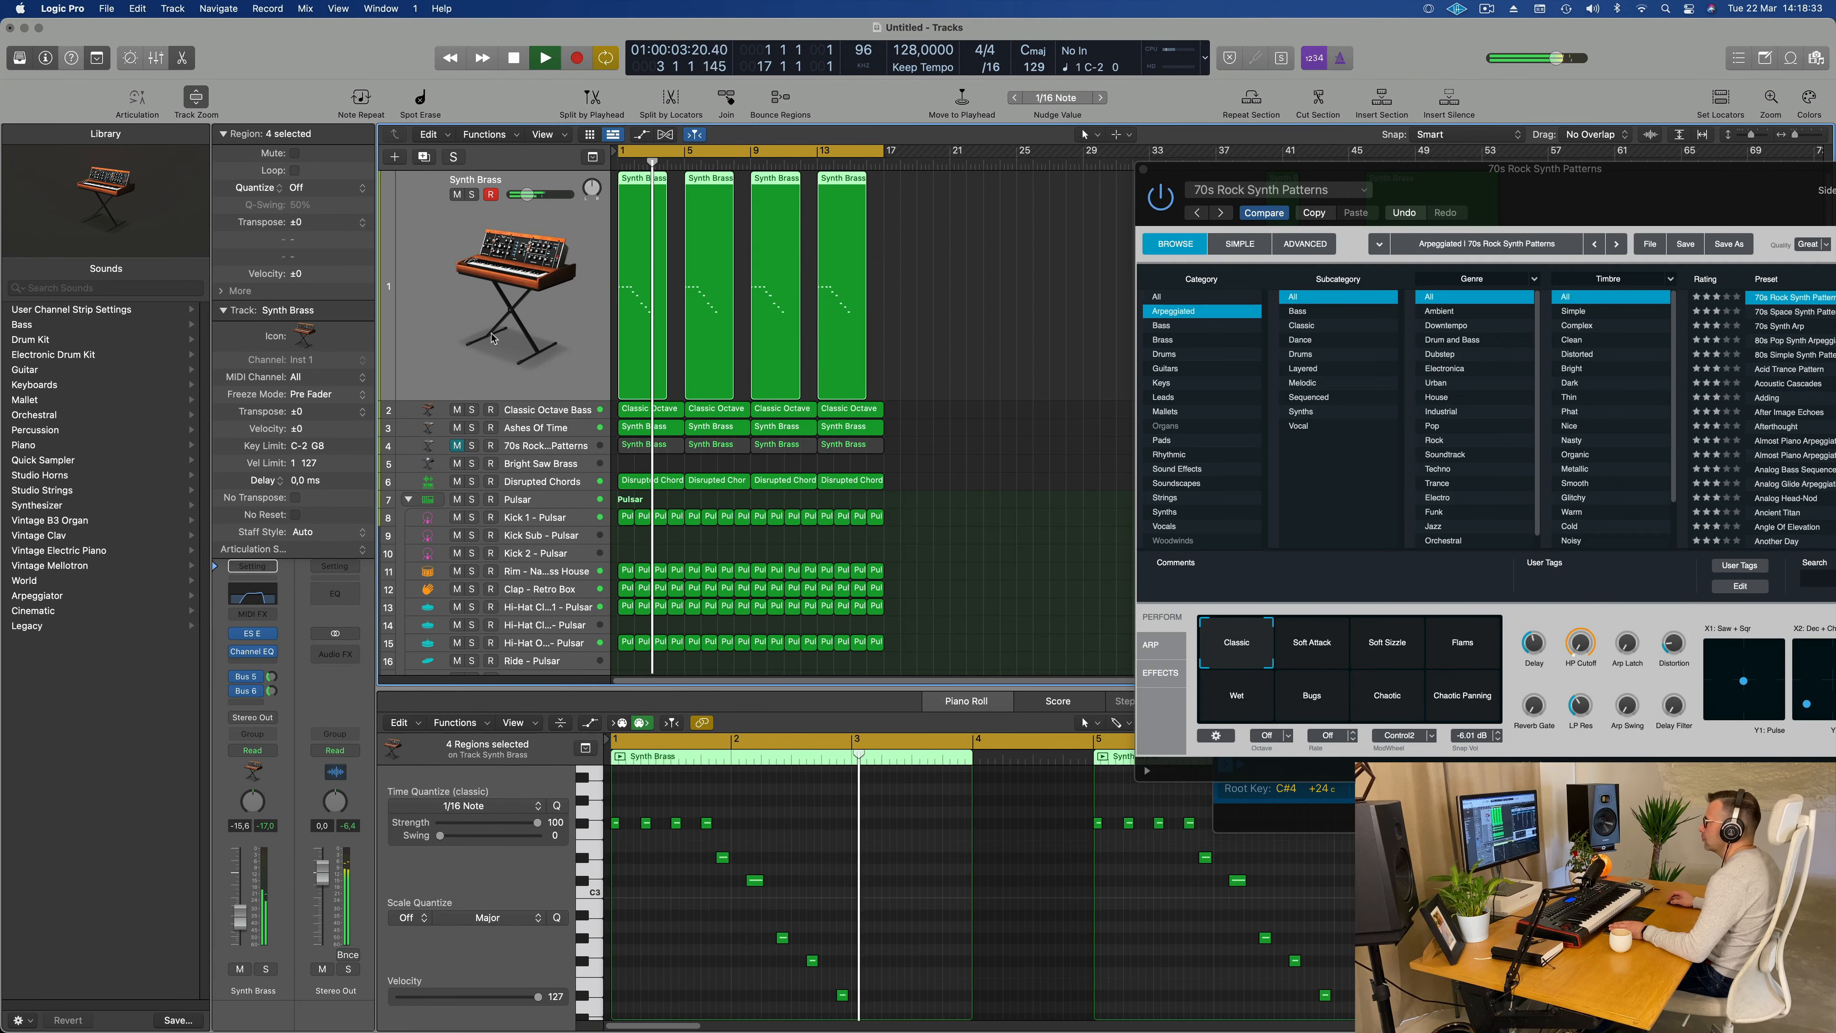
# Step: Turn off the 2880 Hz high-cut band in Synth Brass's Channel EQ during playback and close the EQ
pyautogui.press('Return')
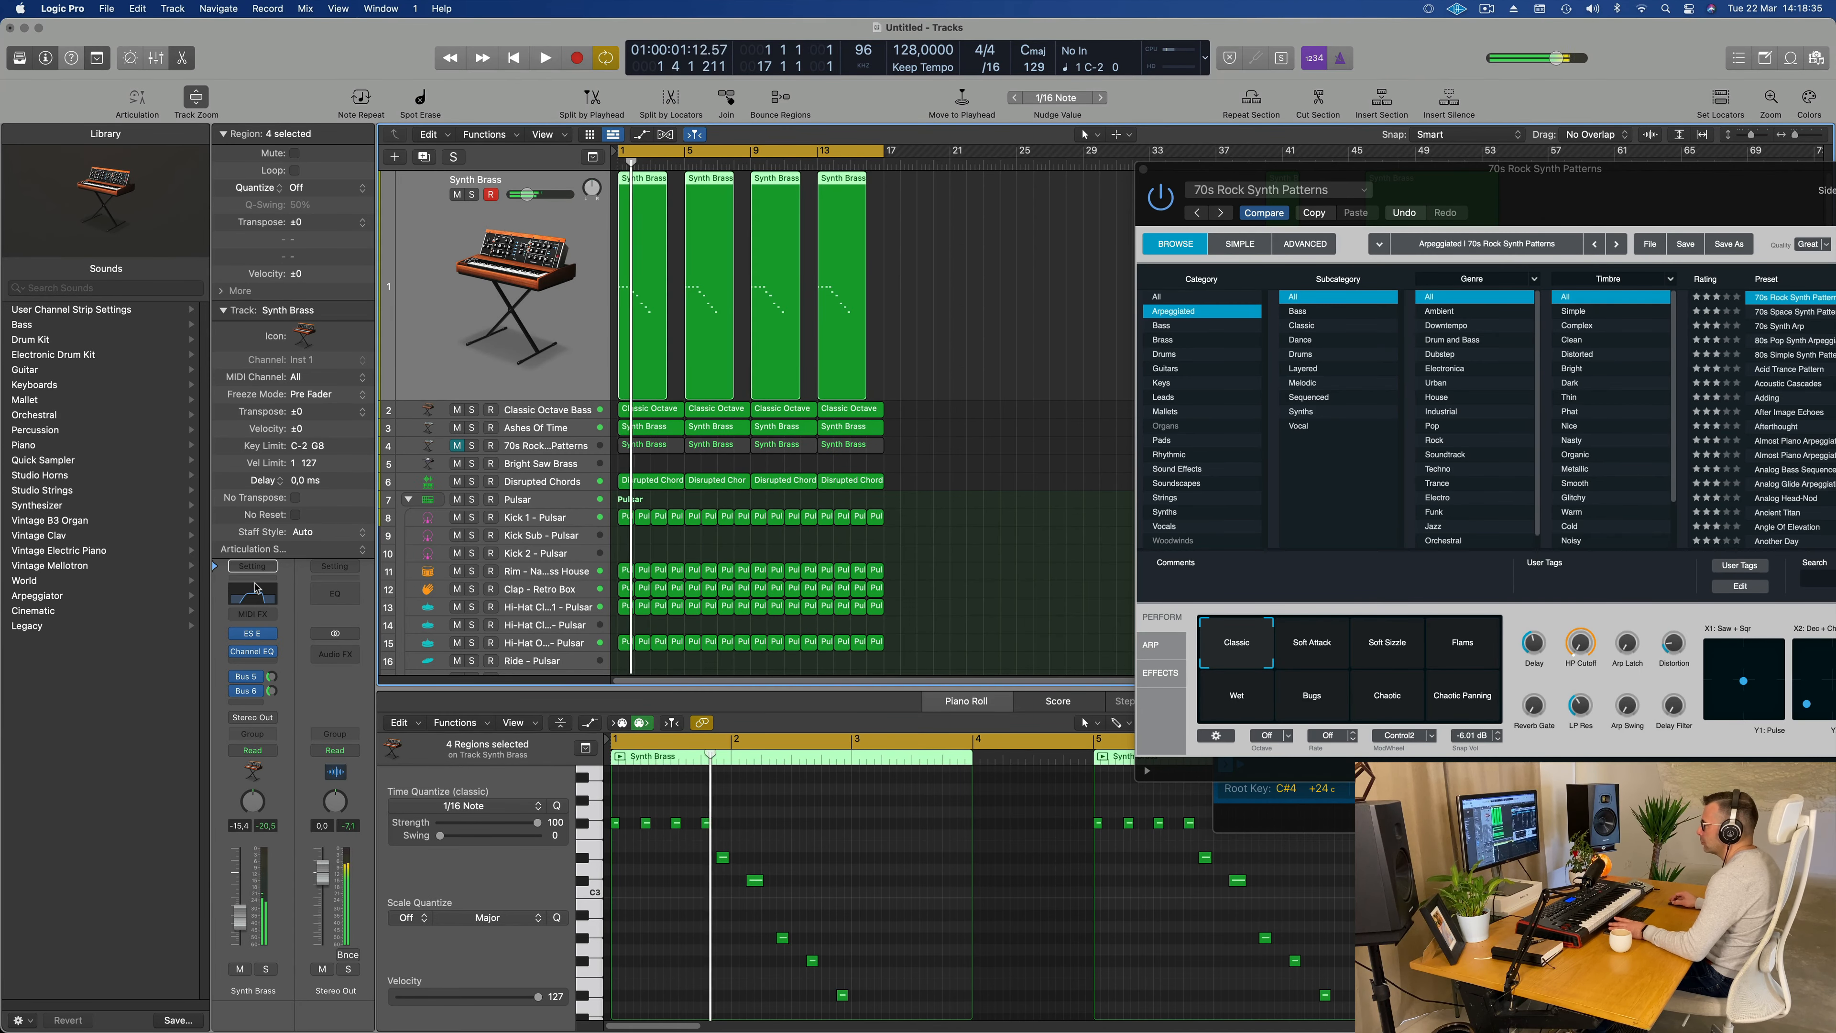
pyautogui.press('Return')
pyautogui.click(251, 651)
pyautogui.press('Return')
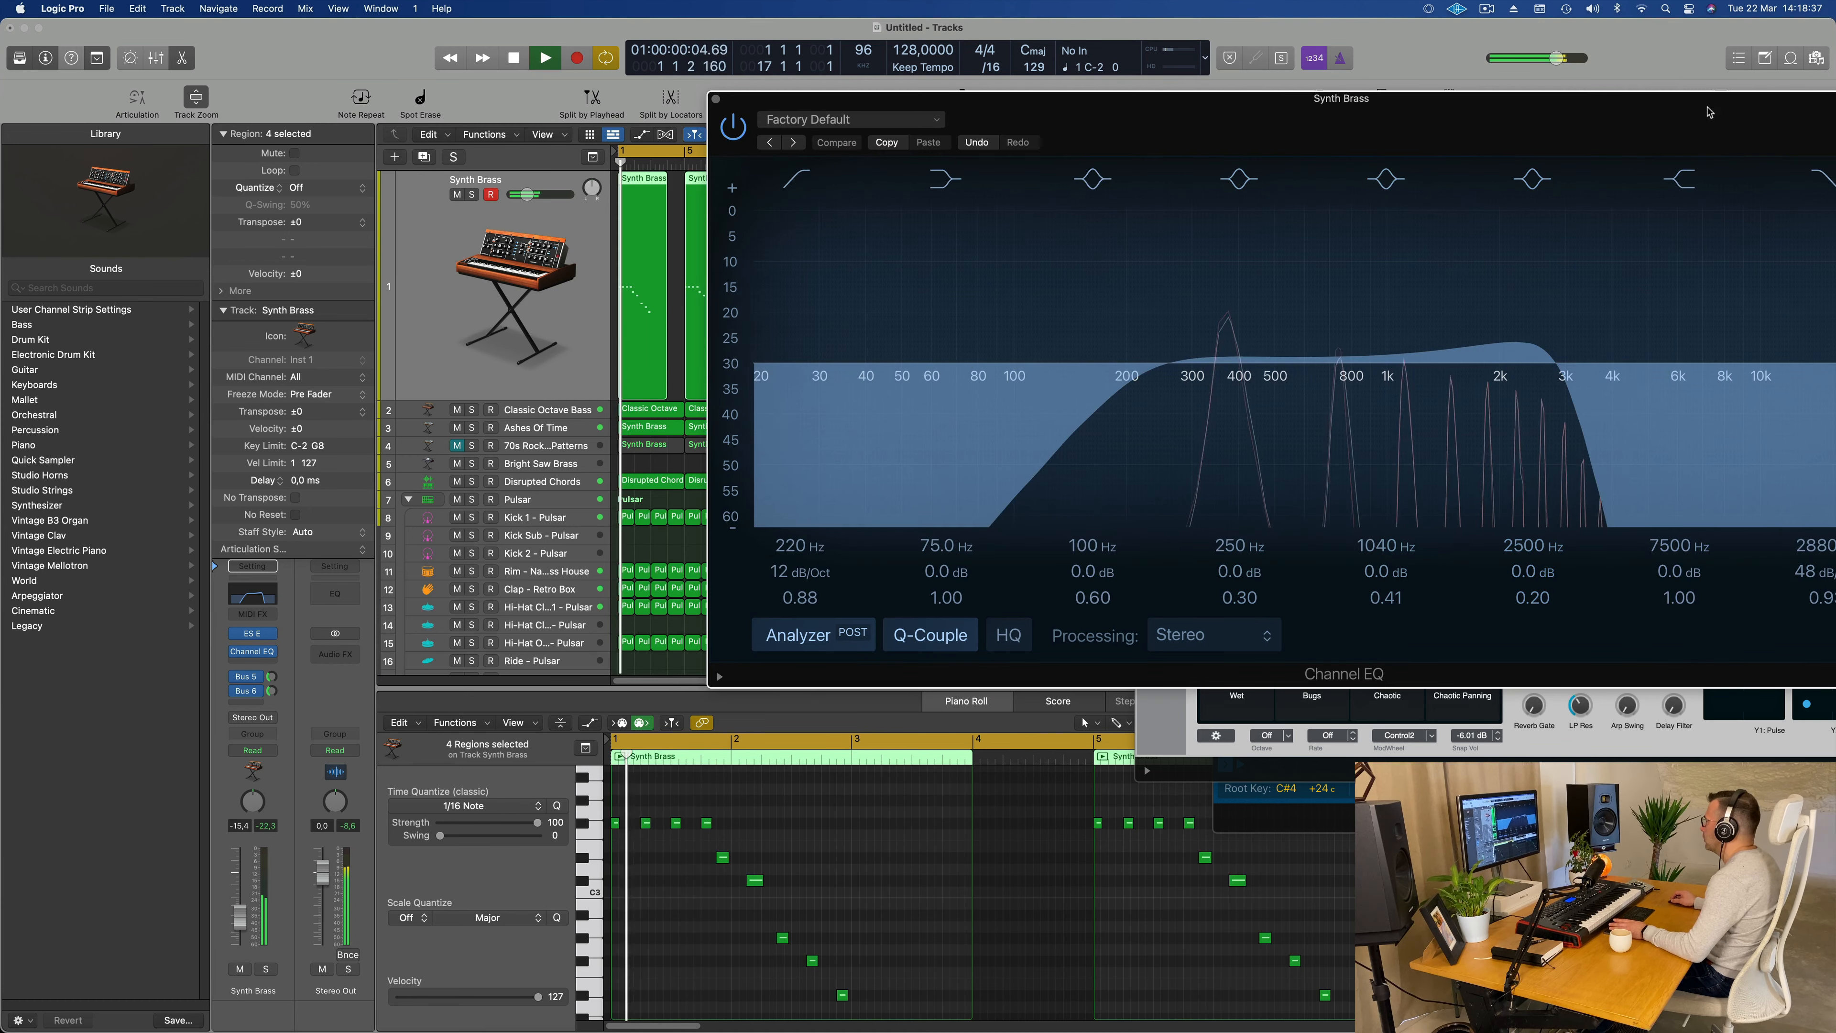
pyautogui.moveTo(1709, 110); pyautogui.dragTo(1630, 114)
pyautogui.click(1743, 176)
pyautogui.press('space')
pyautogui.press('space')
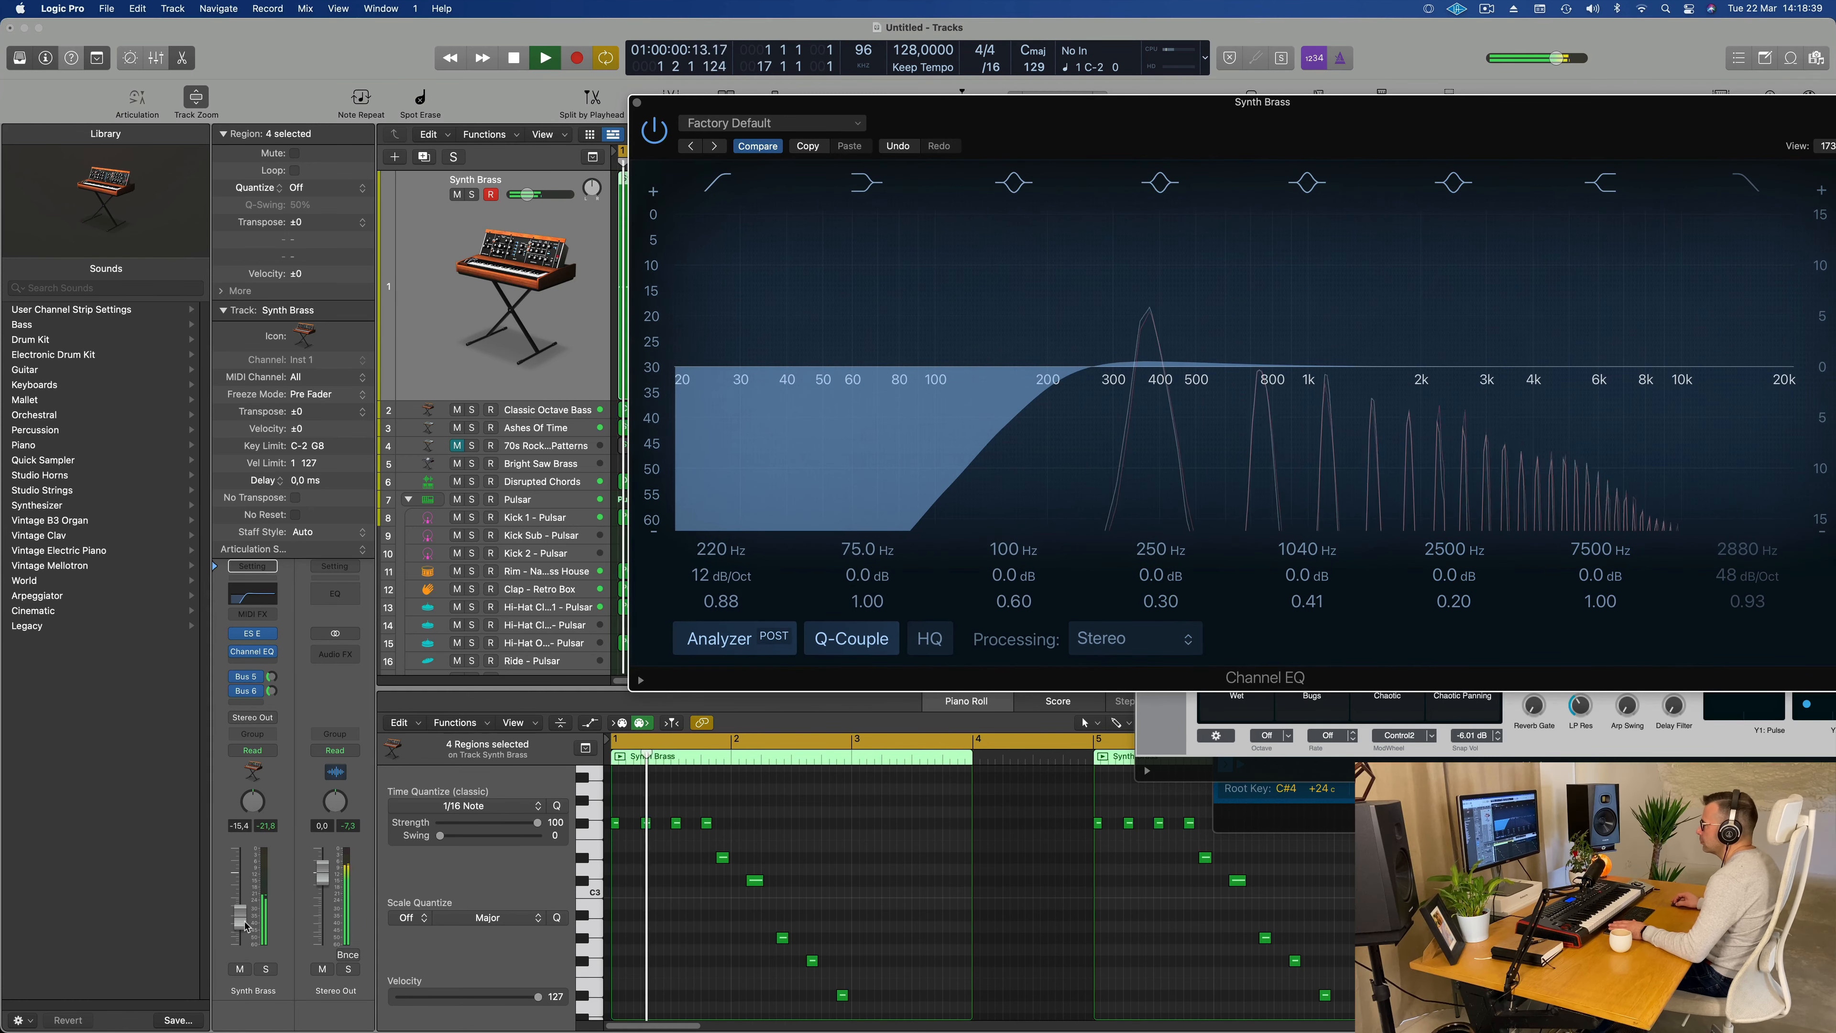
pyautogui.click(637, 103)
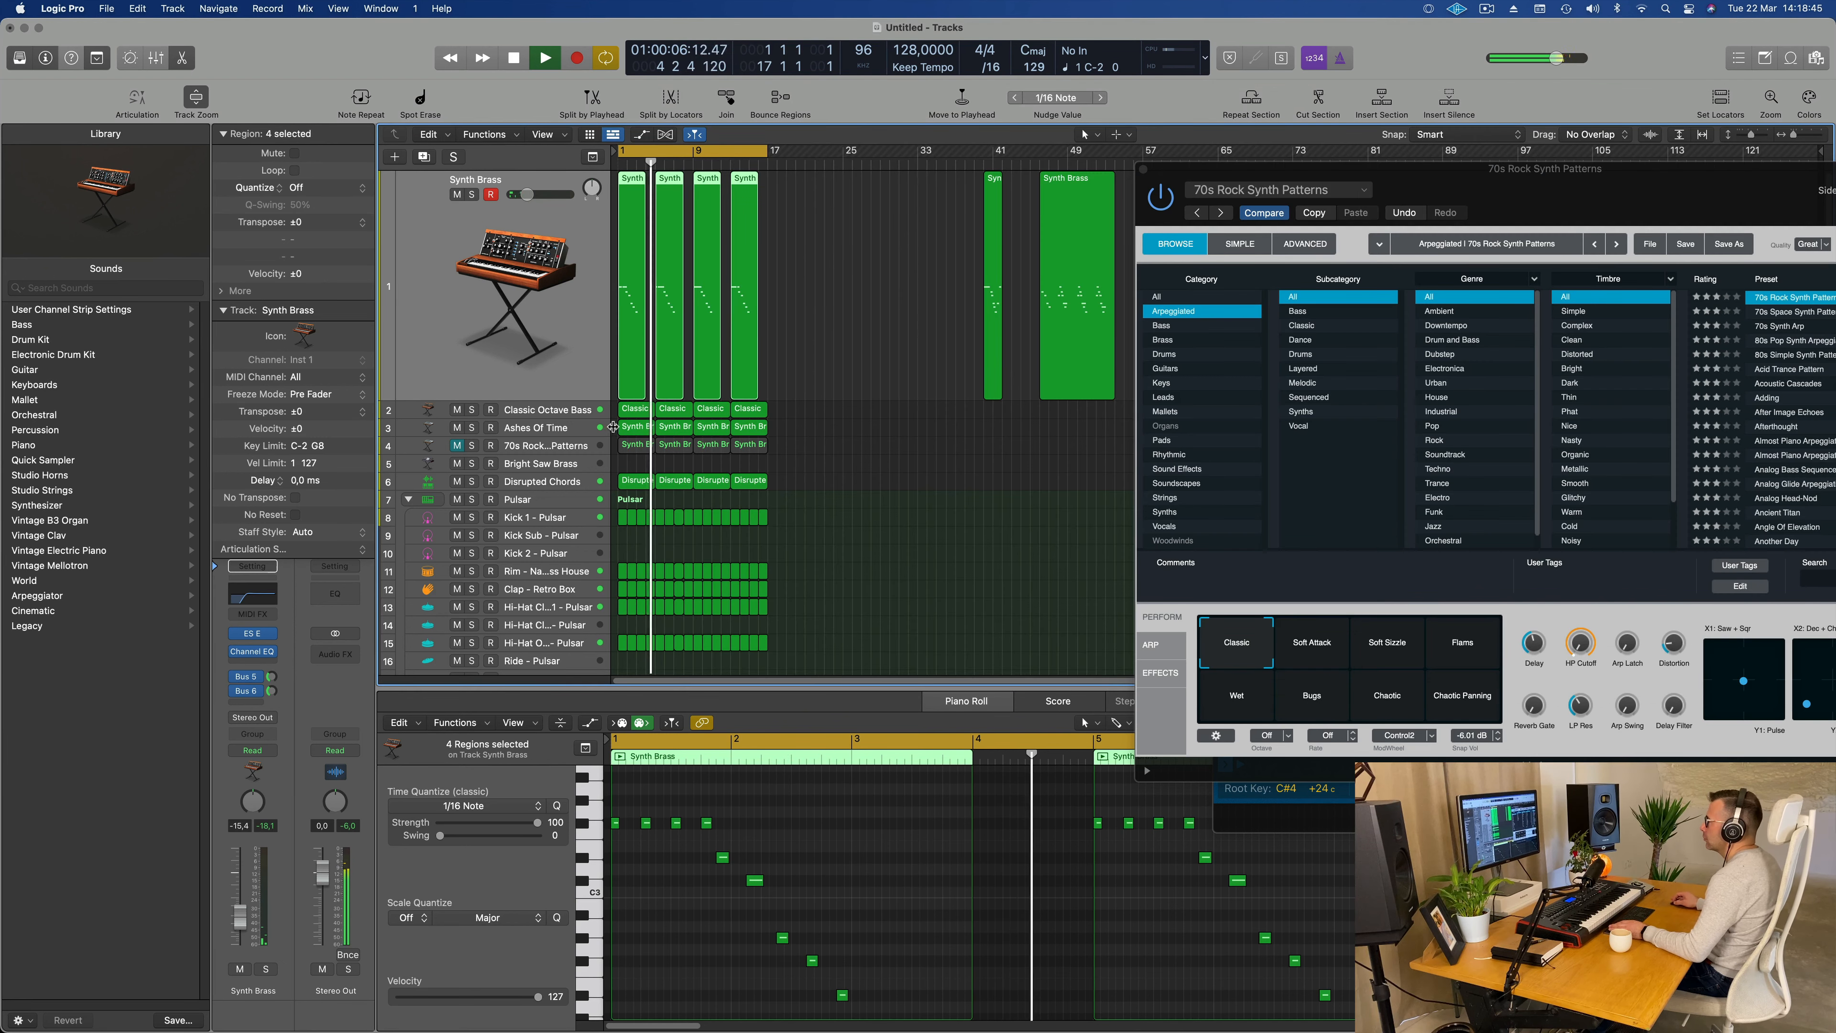
# Step: Unmute 70s Rock Synth Patterns and enable a 48 dB/Oct high cut at 3380 Hz in its Channel EQ
pyautogui.click(578, 446)
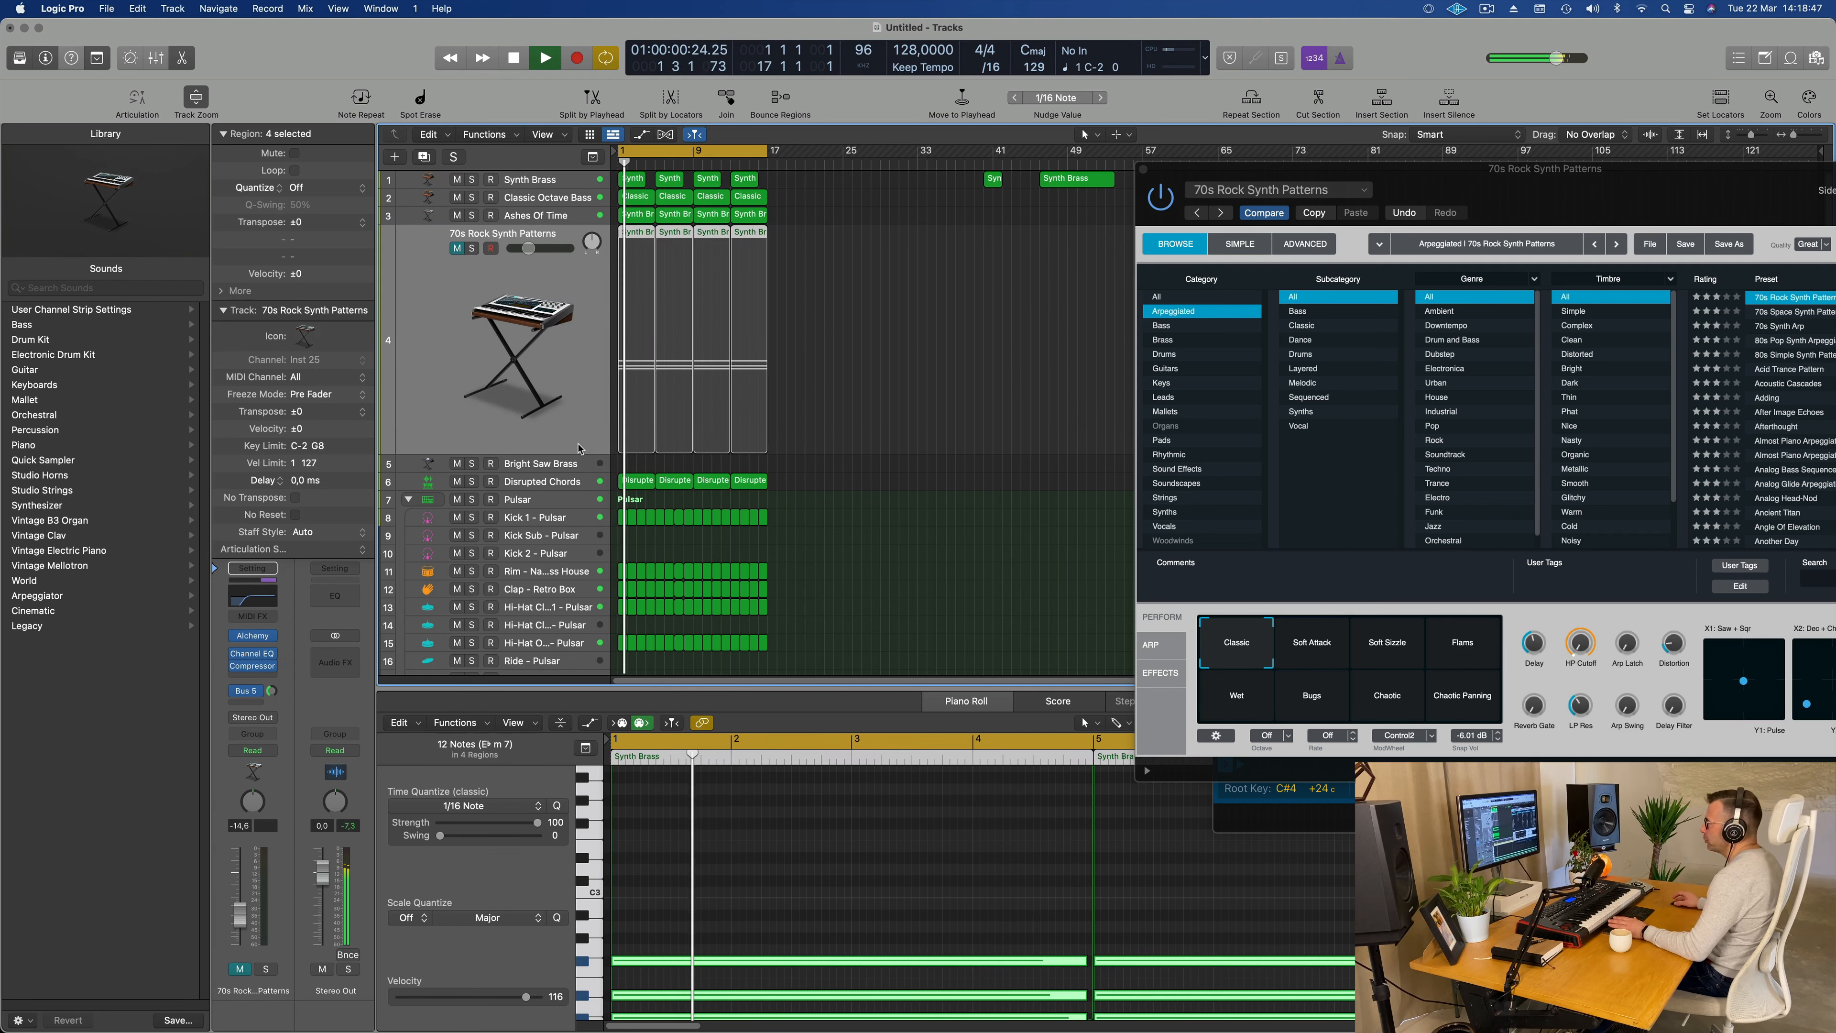
pyautogui.click(456, 249)
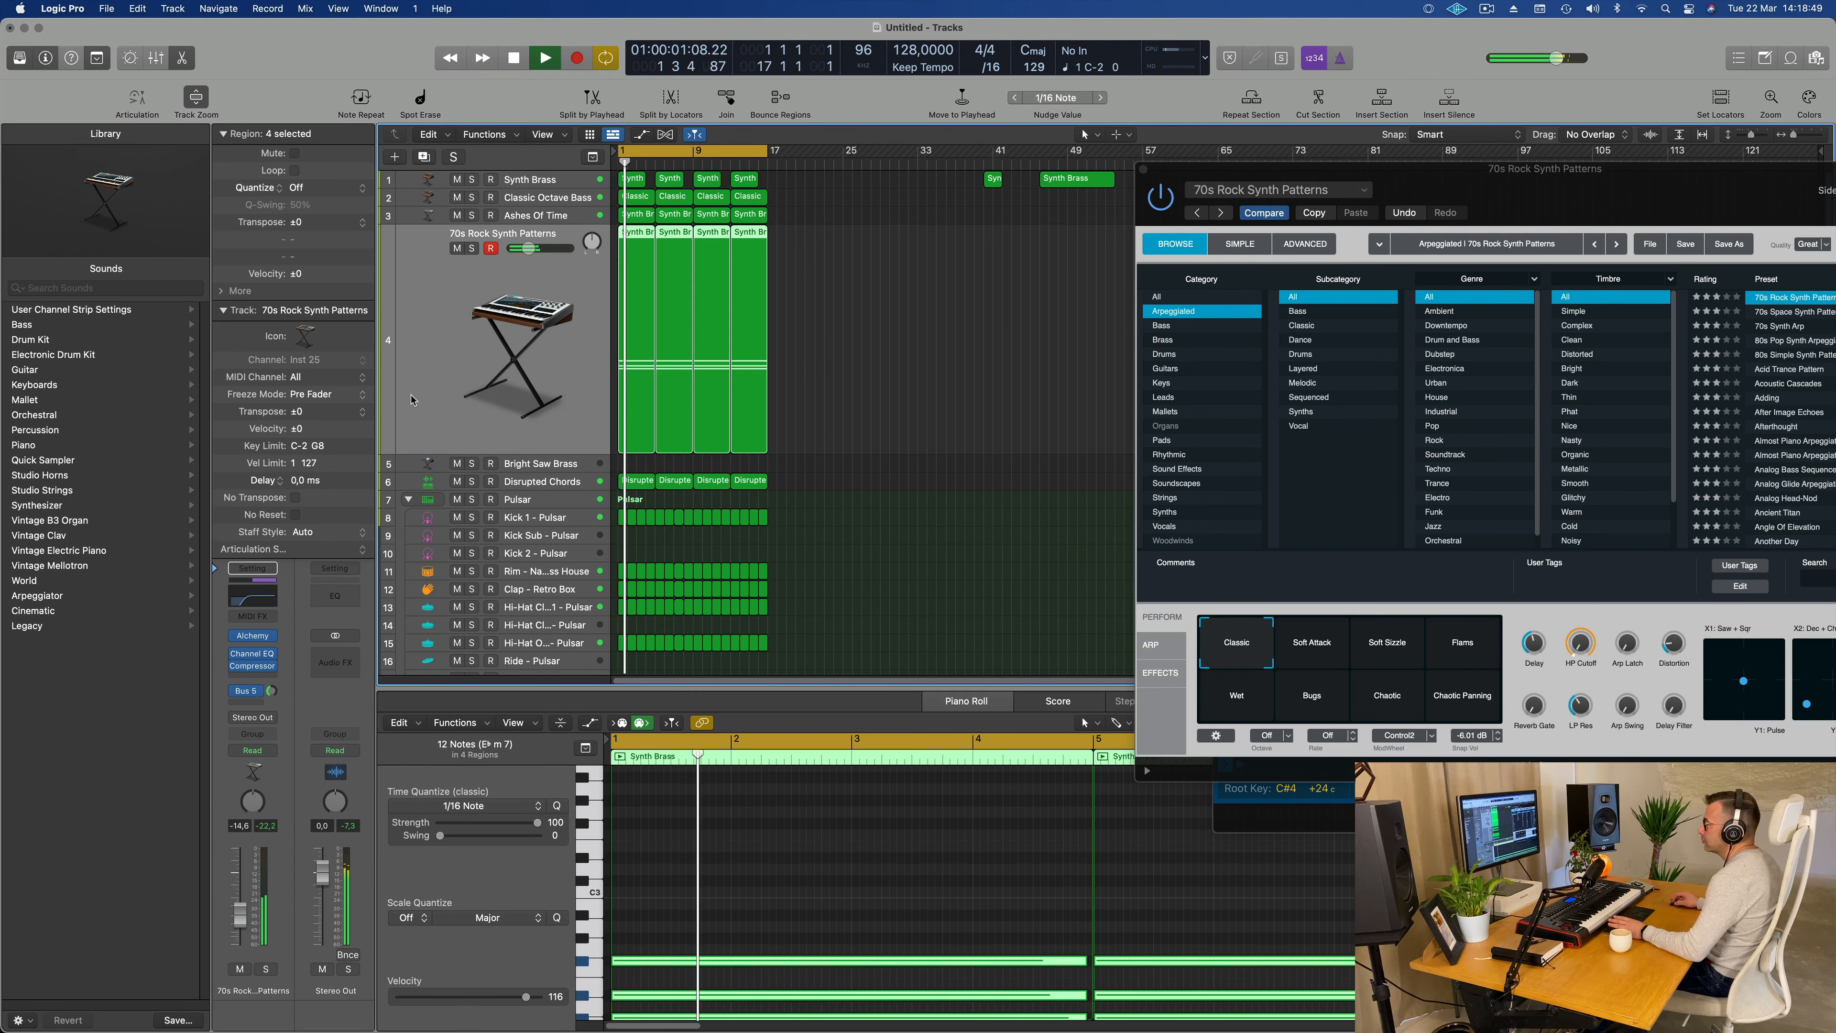
pyautogui.press('space')
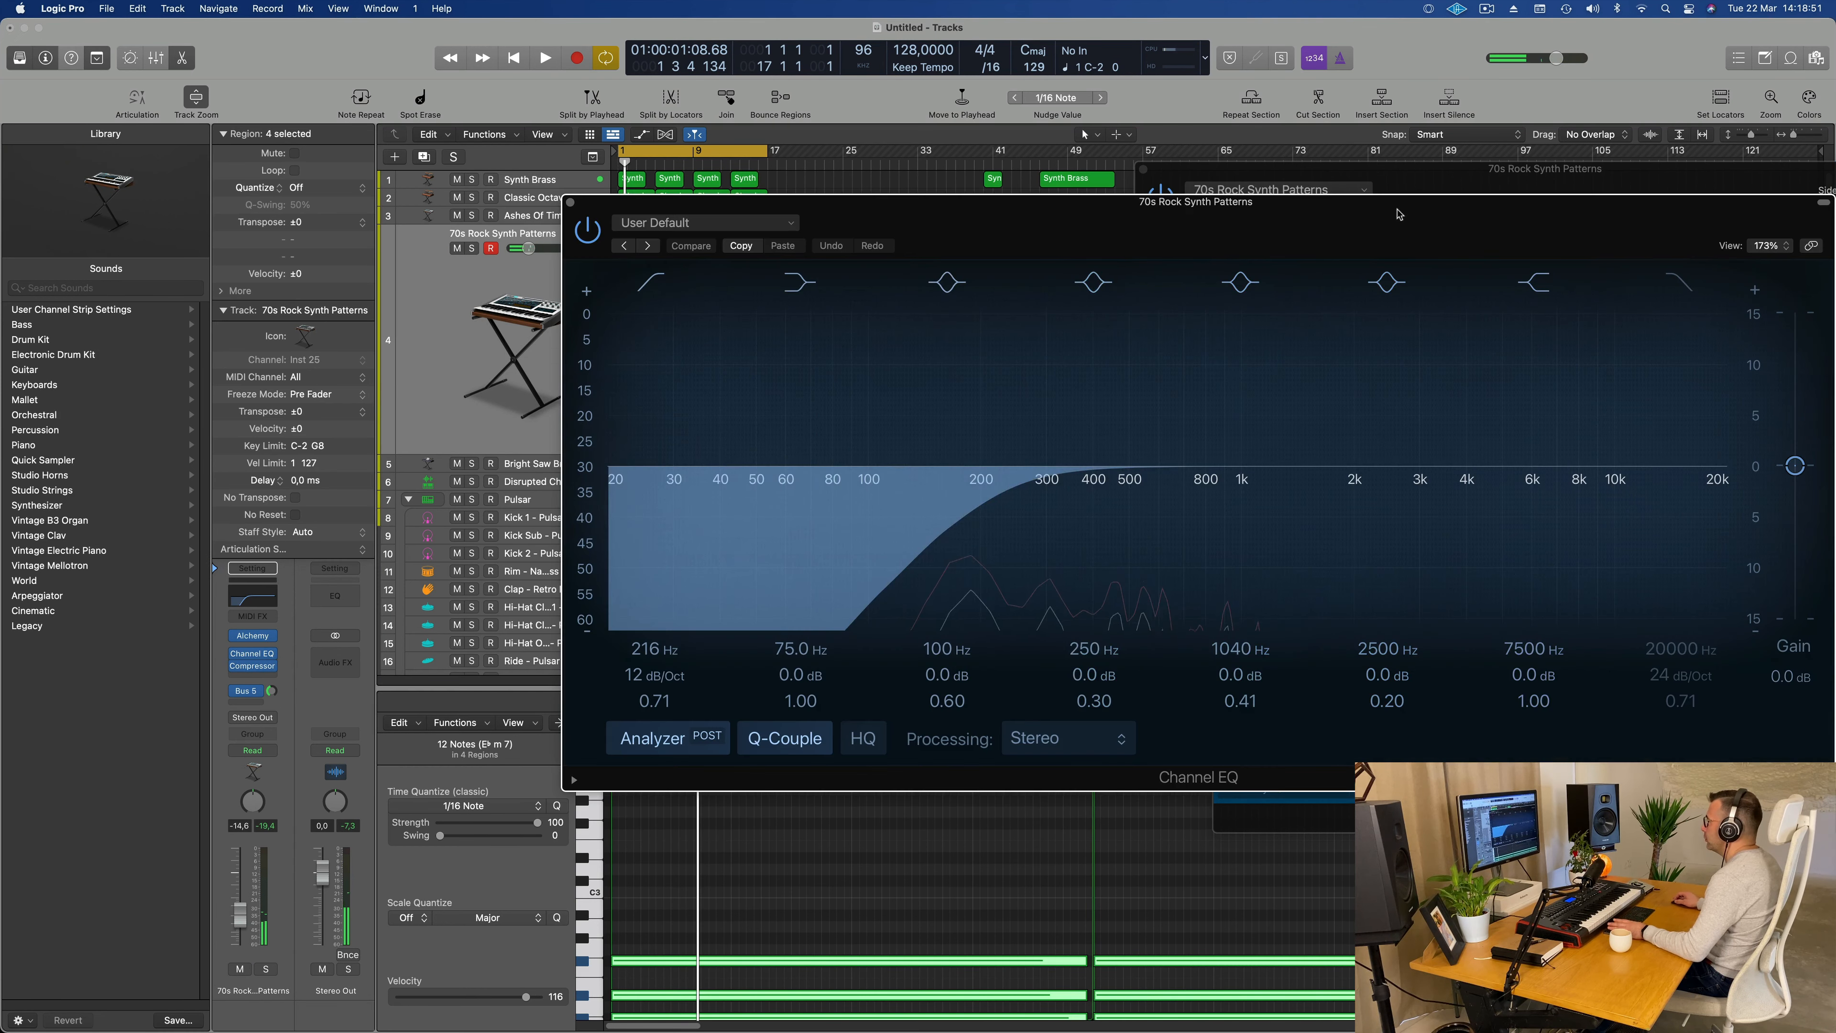
pyautogui.moveTo(1401, 213); pyautogui.dragTo(1060, 218)
pyautogui.click(1333, 287)
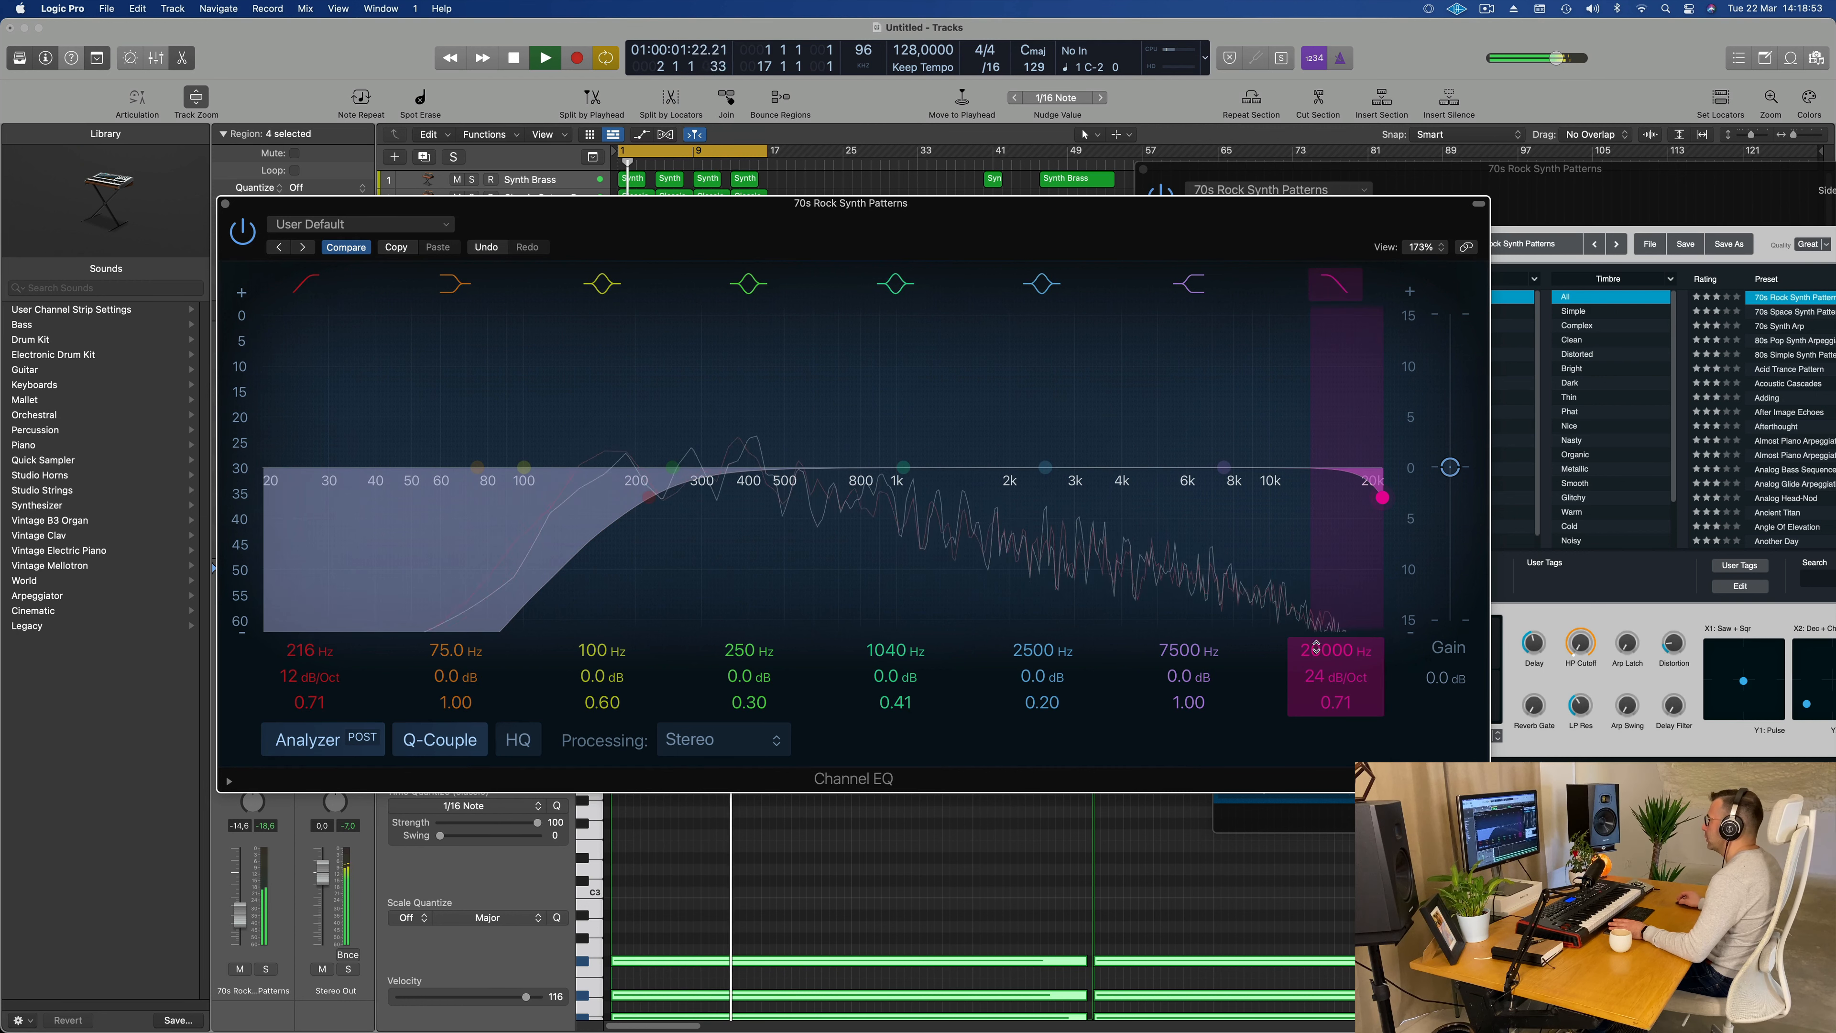
pyautogui.moveTo(1344, 651); pyautogui.dragTo(1344, 756)
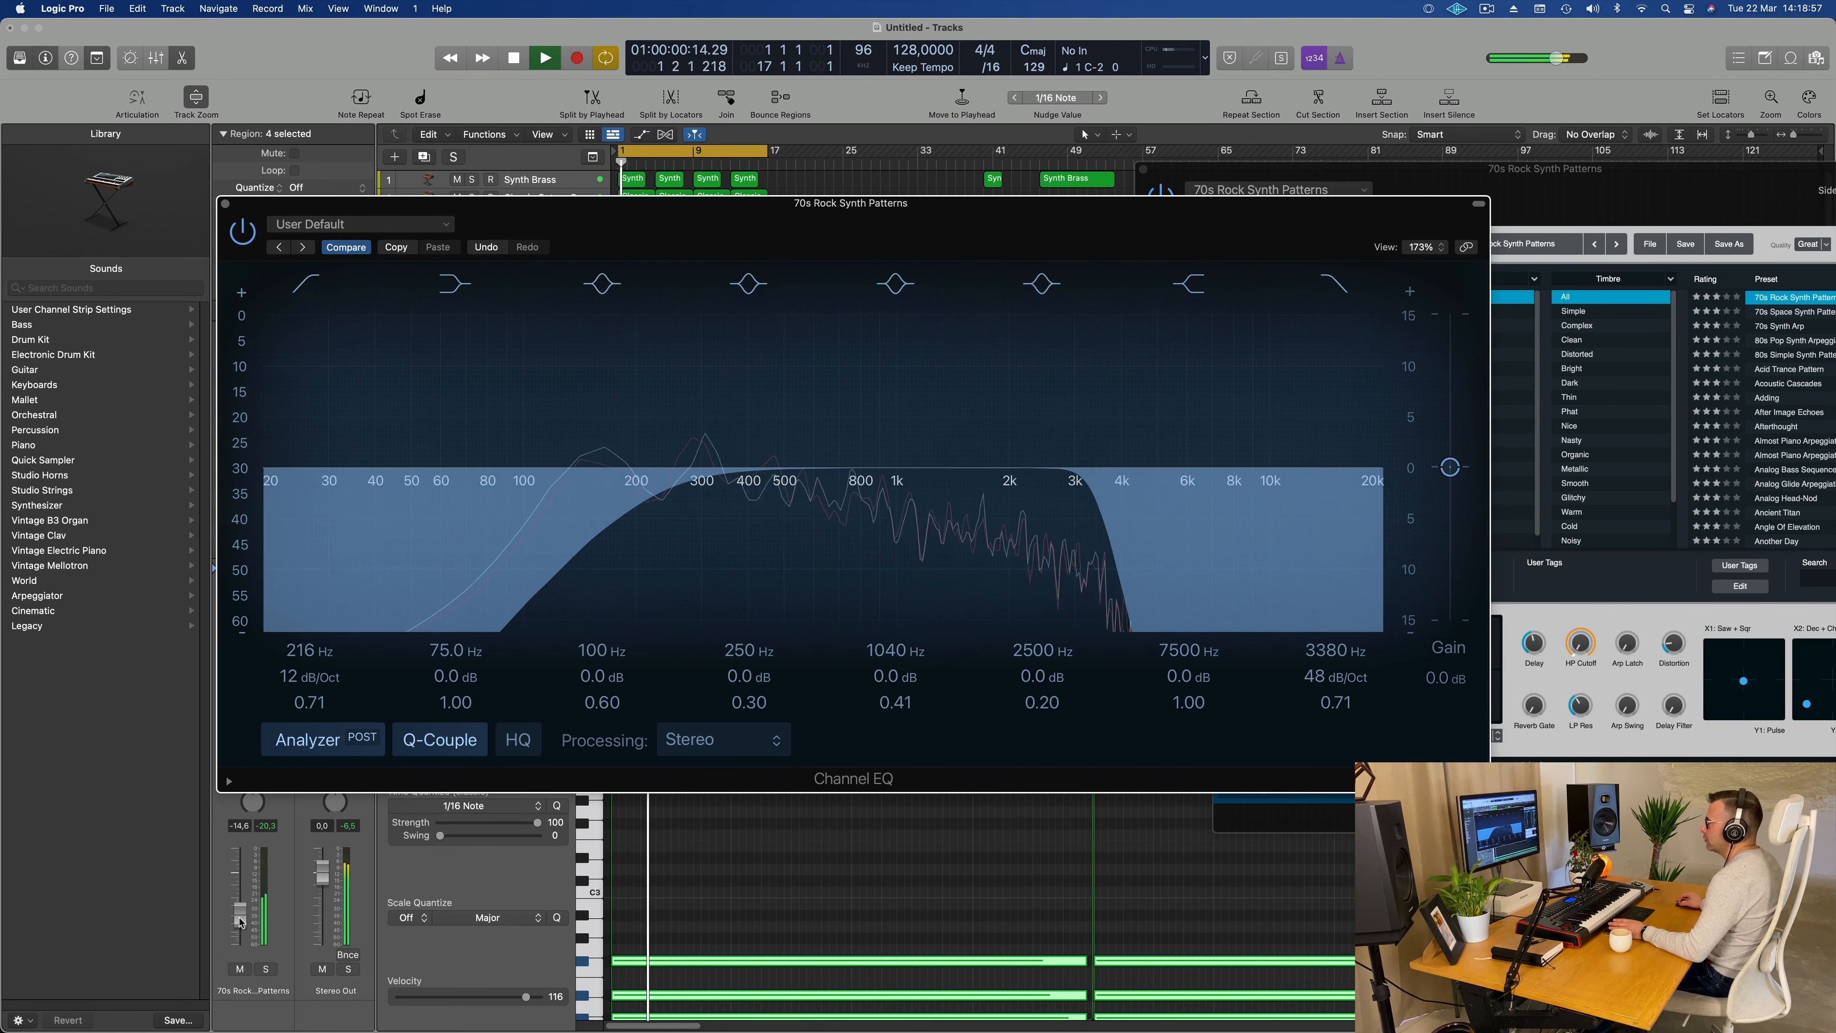
# Step: Raise 70s Rock Synth Patterns by about 2 dB, reopen its high cut to 20000 Hz, and mute the track
pyautogui.moveTo(240, 914); pyautogui.dragTo(240, 904)
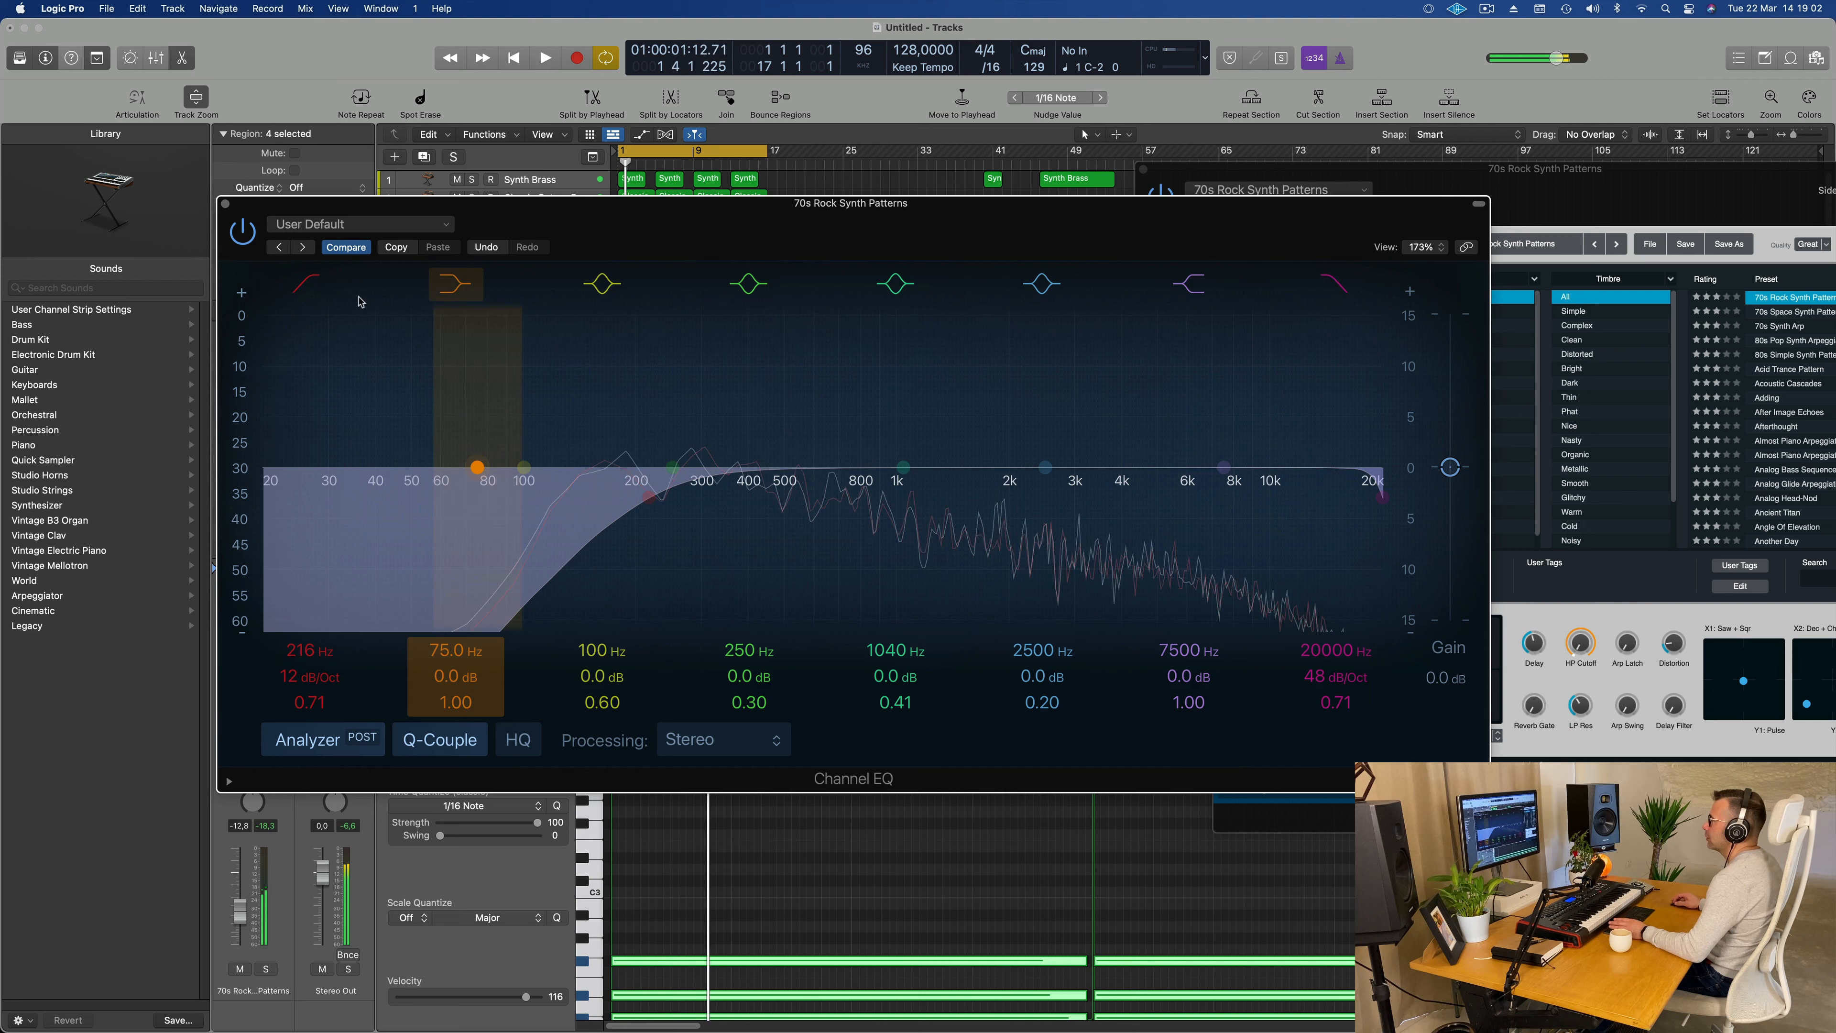
pyautogui.press('space')
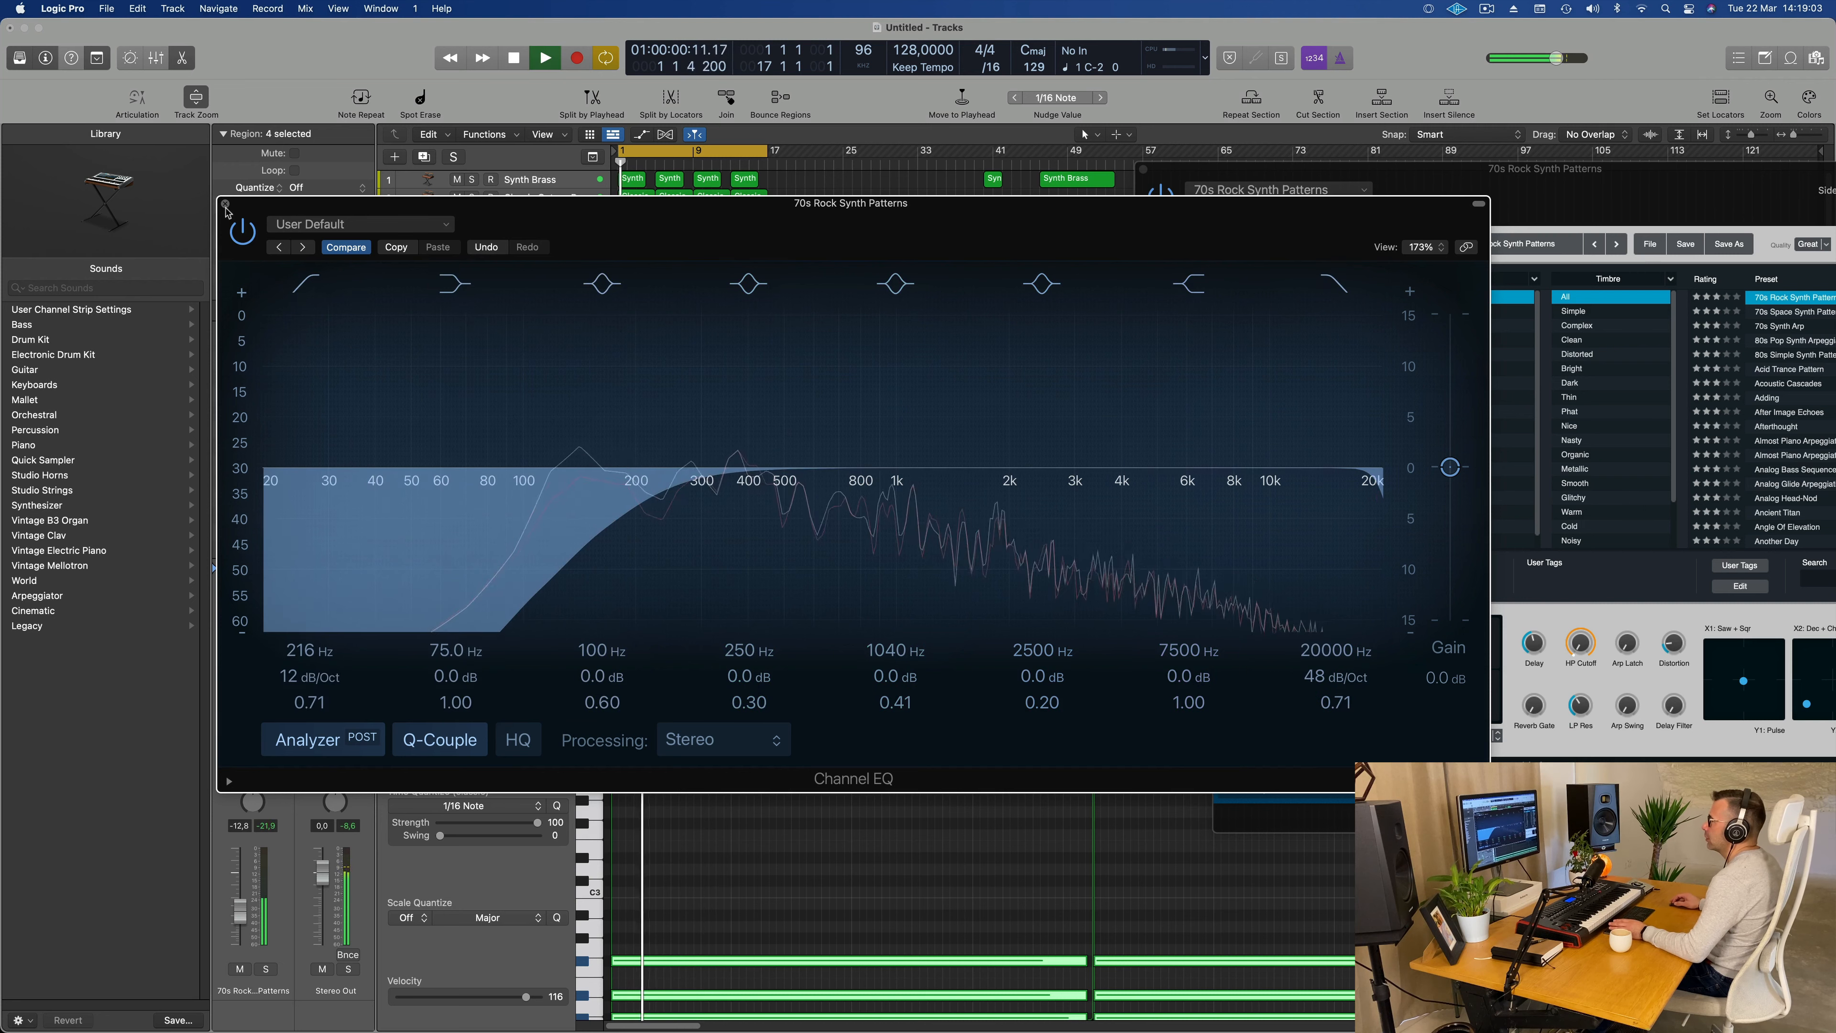
pyautogui.click(225, 204)
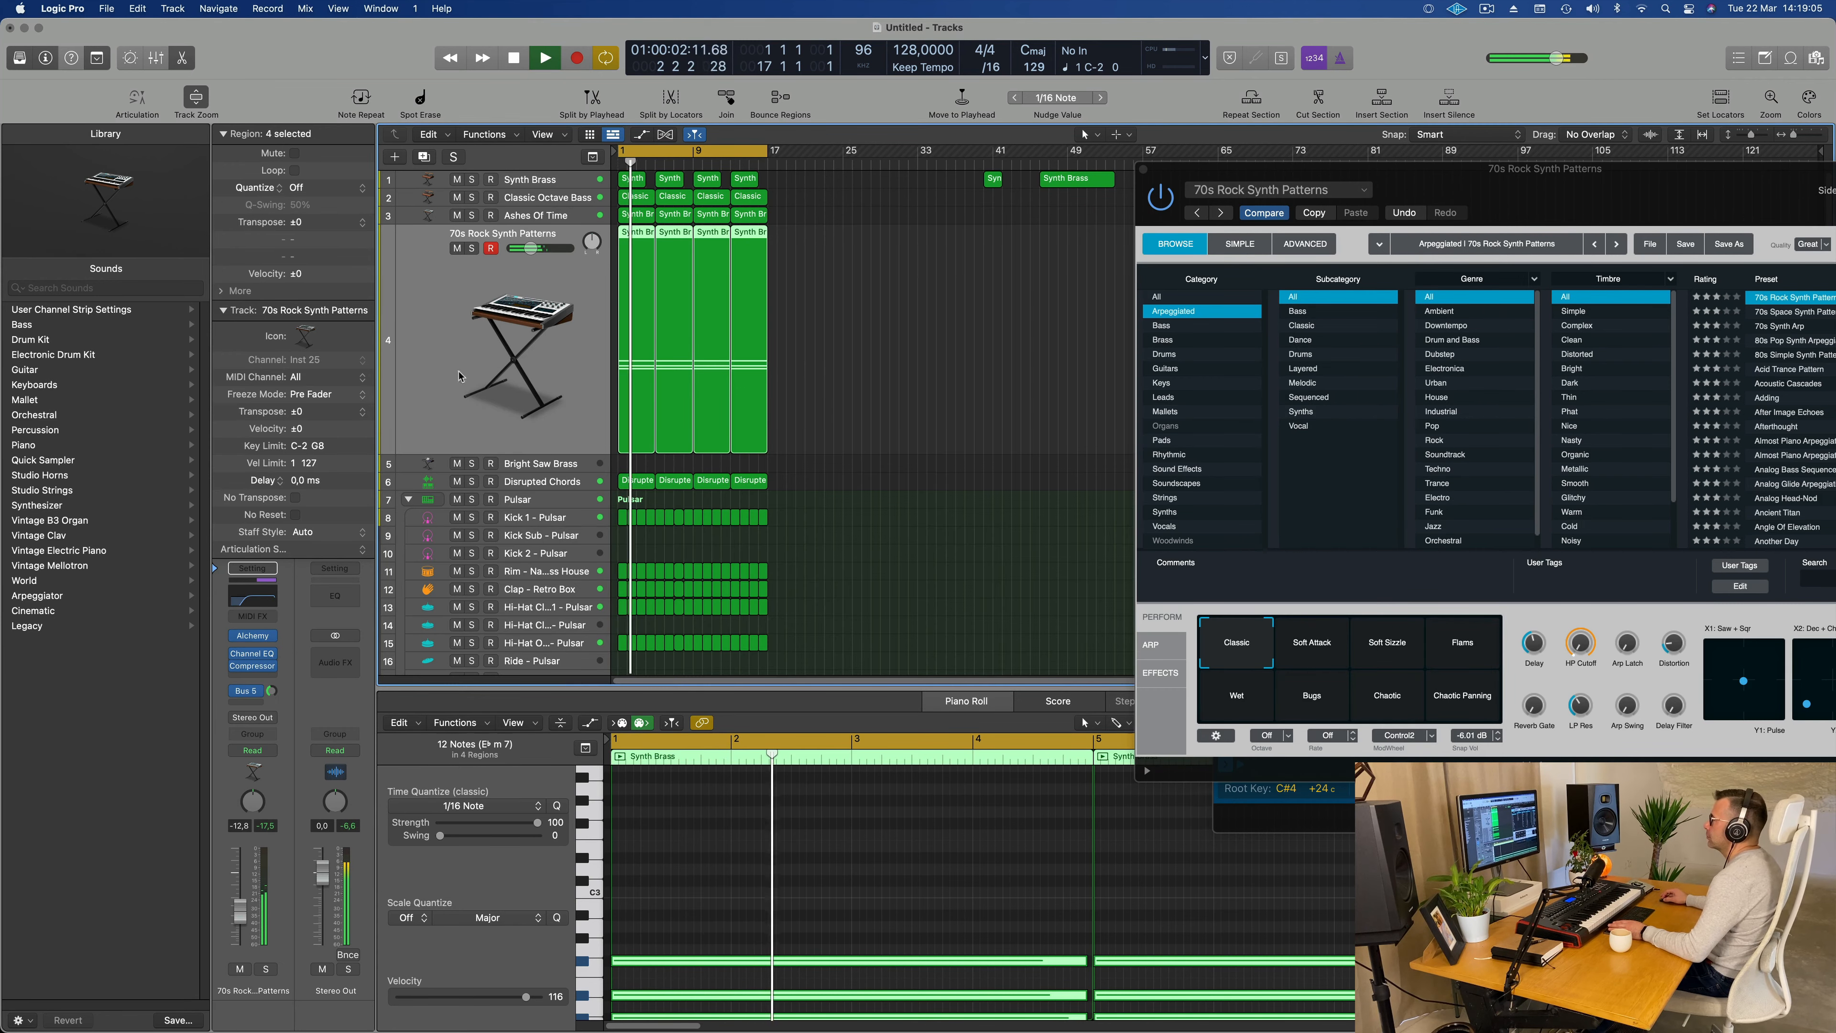
pyautogui.click(456, 248)
pyautogui.press('super+Right')
pyautogui.press('super+Right')
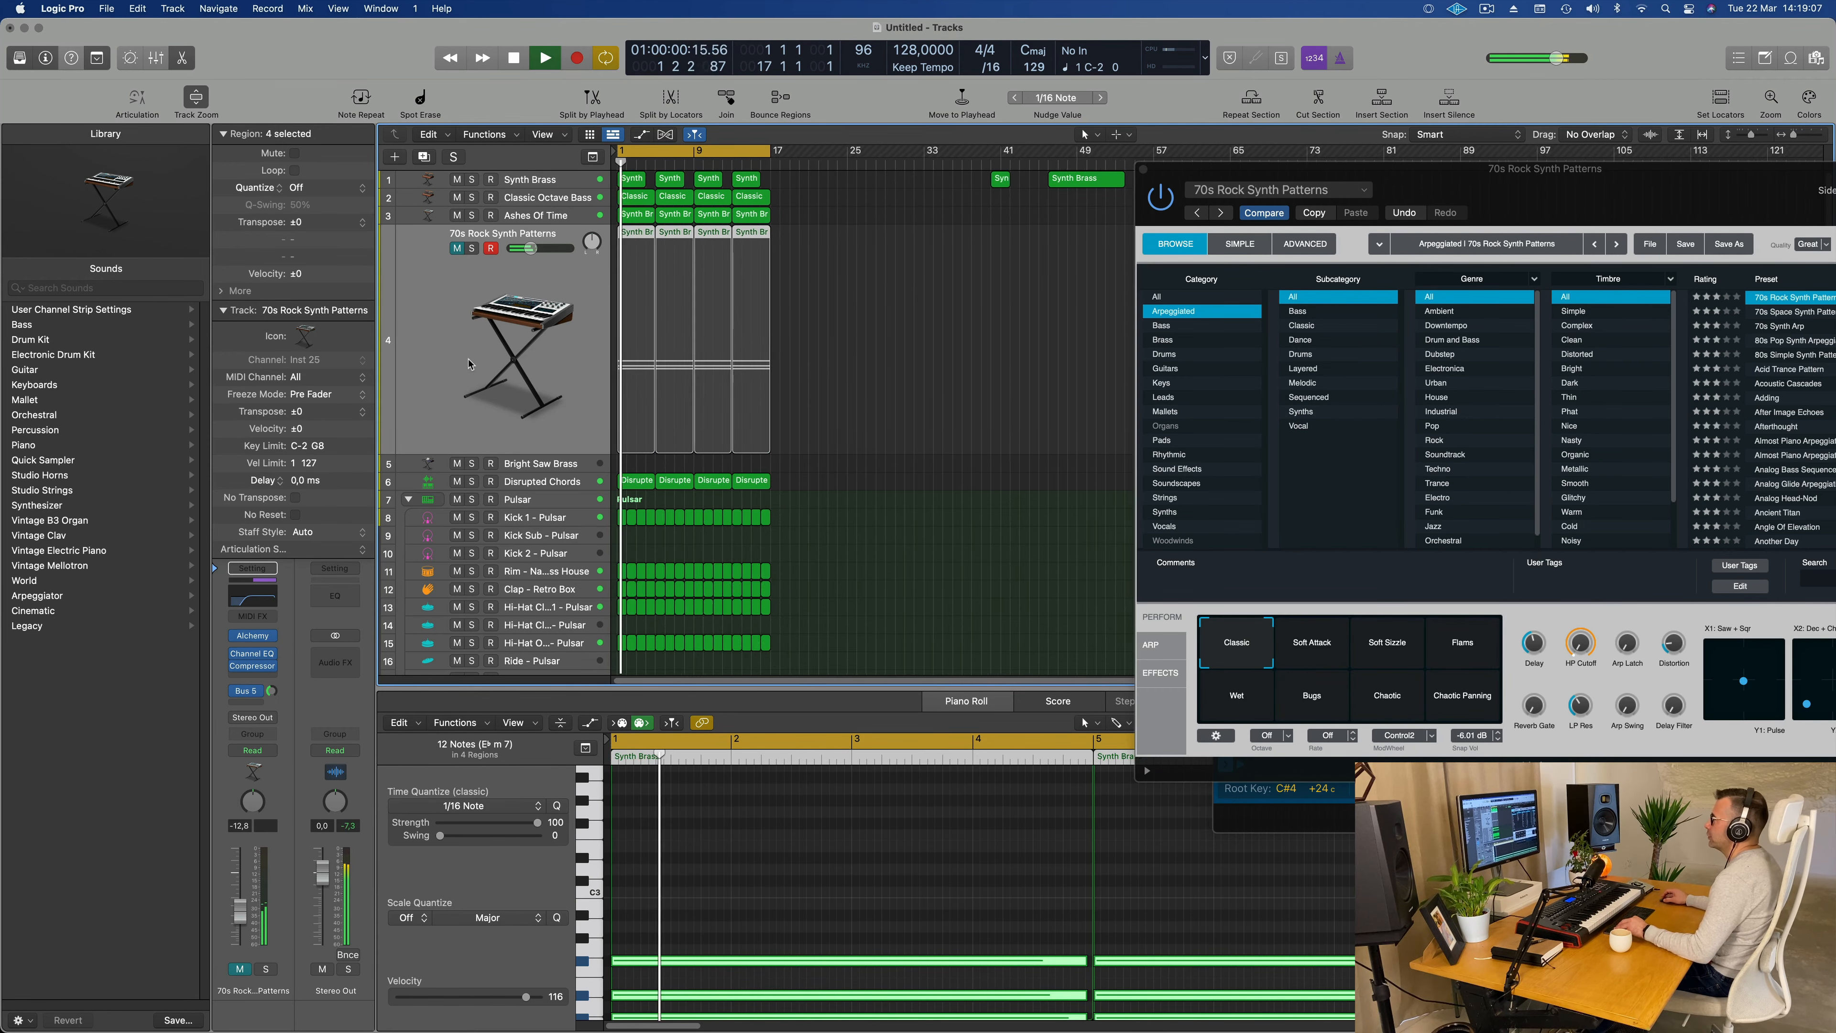
pyautogui.press('super+Left')
pyautogui.press('super+Left')
pyautogui.press('super+Right')
pyautogui.press('super+Right')
pyautogui.press('super+Right')
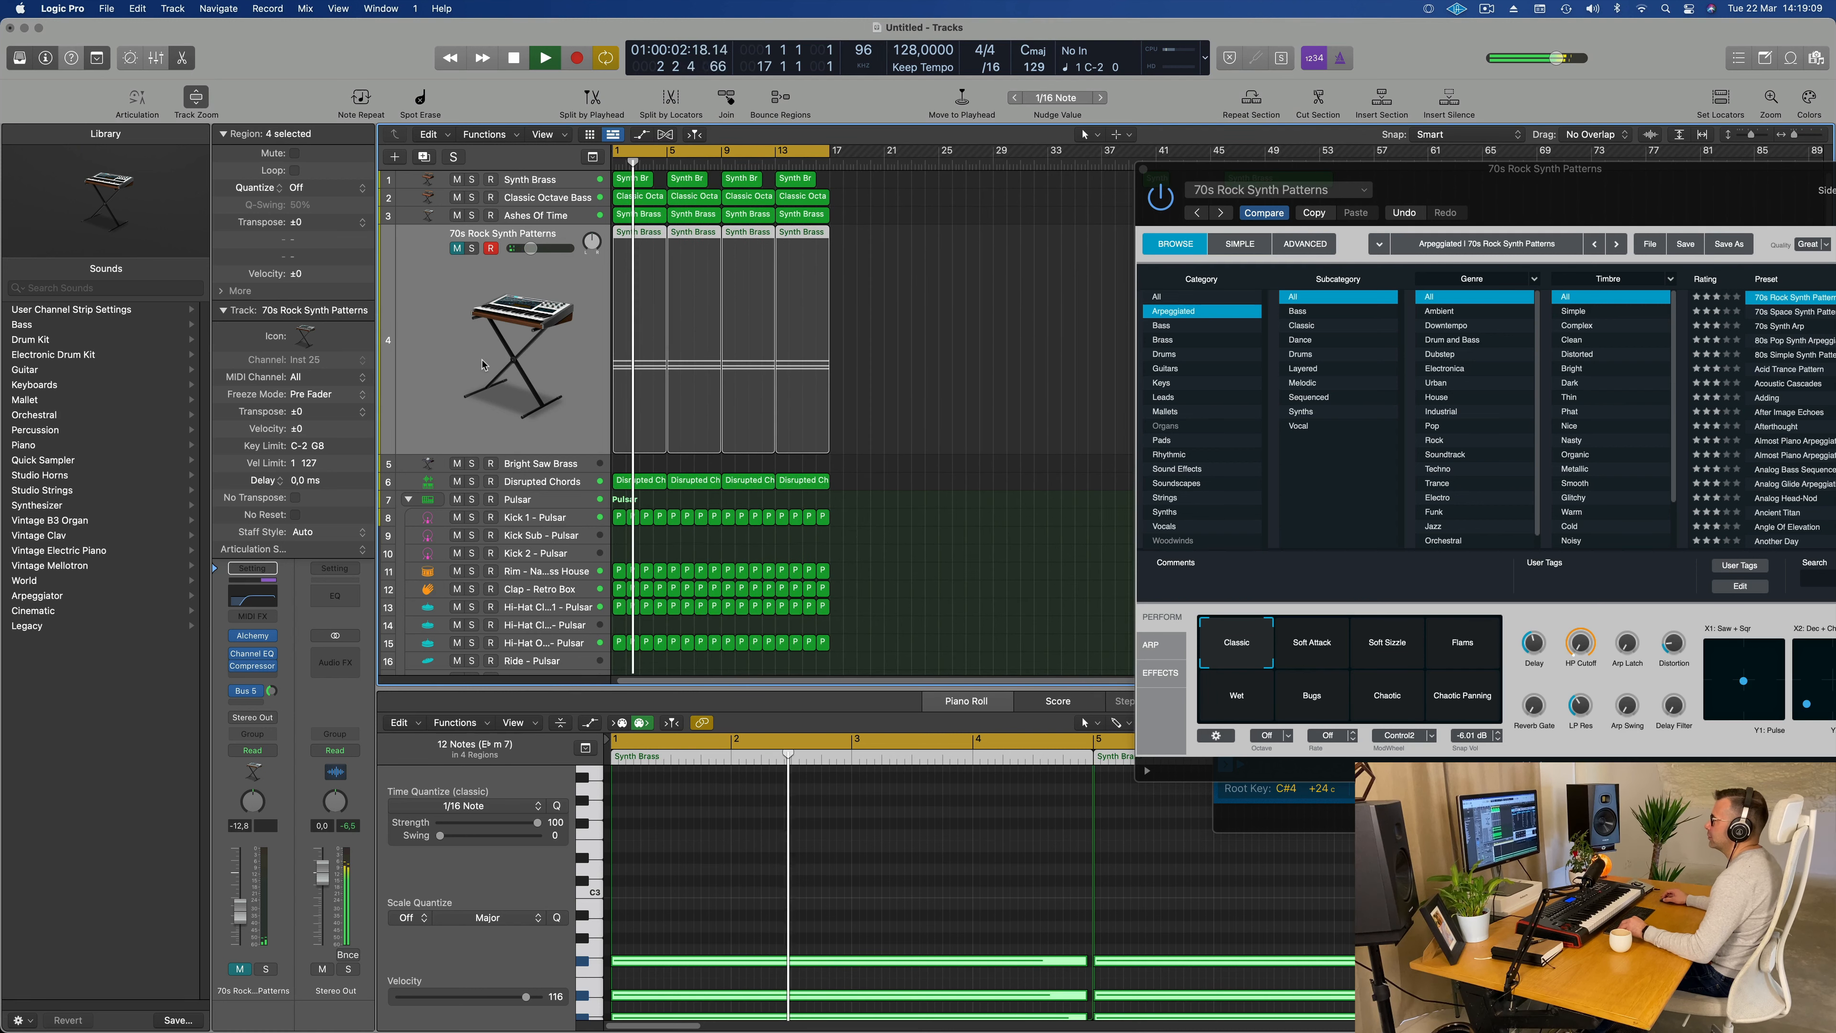
pyautogui.press('super+Up')
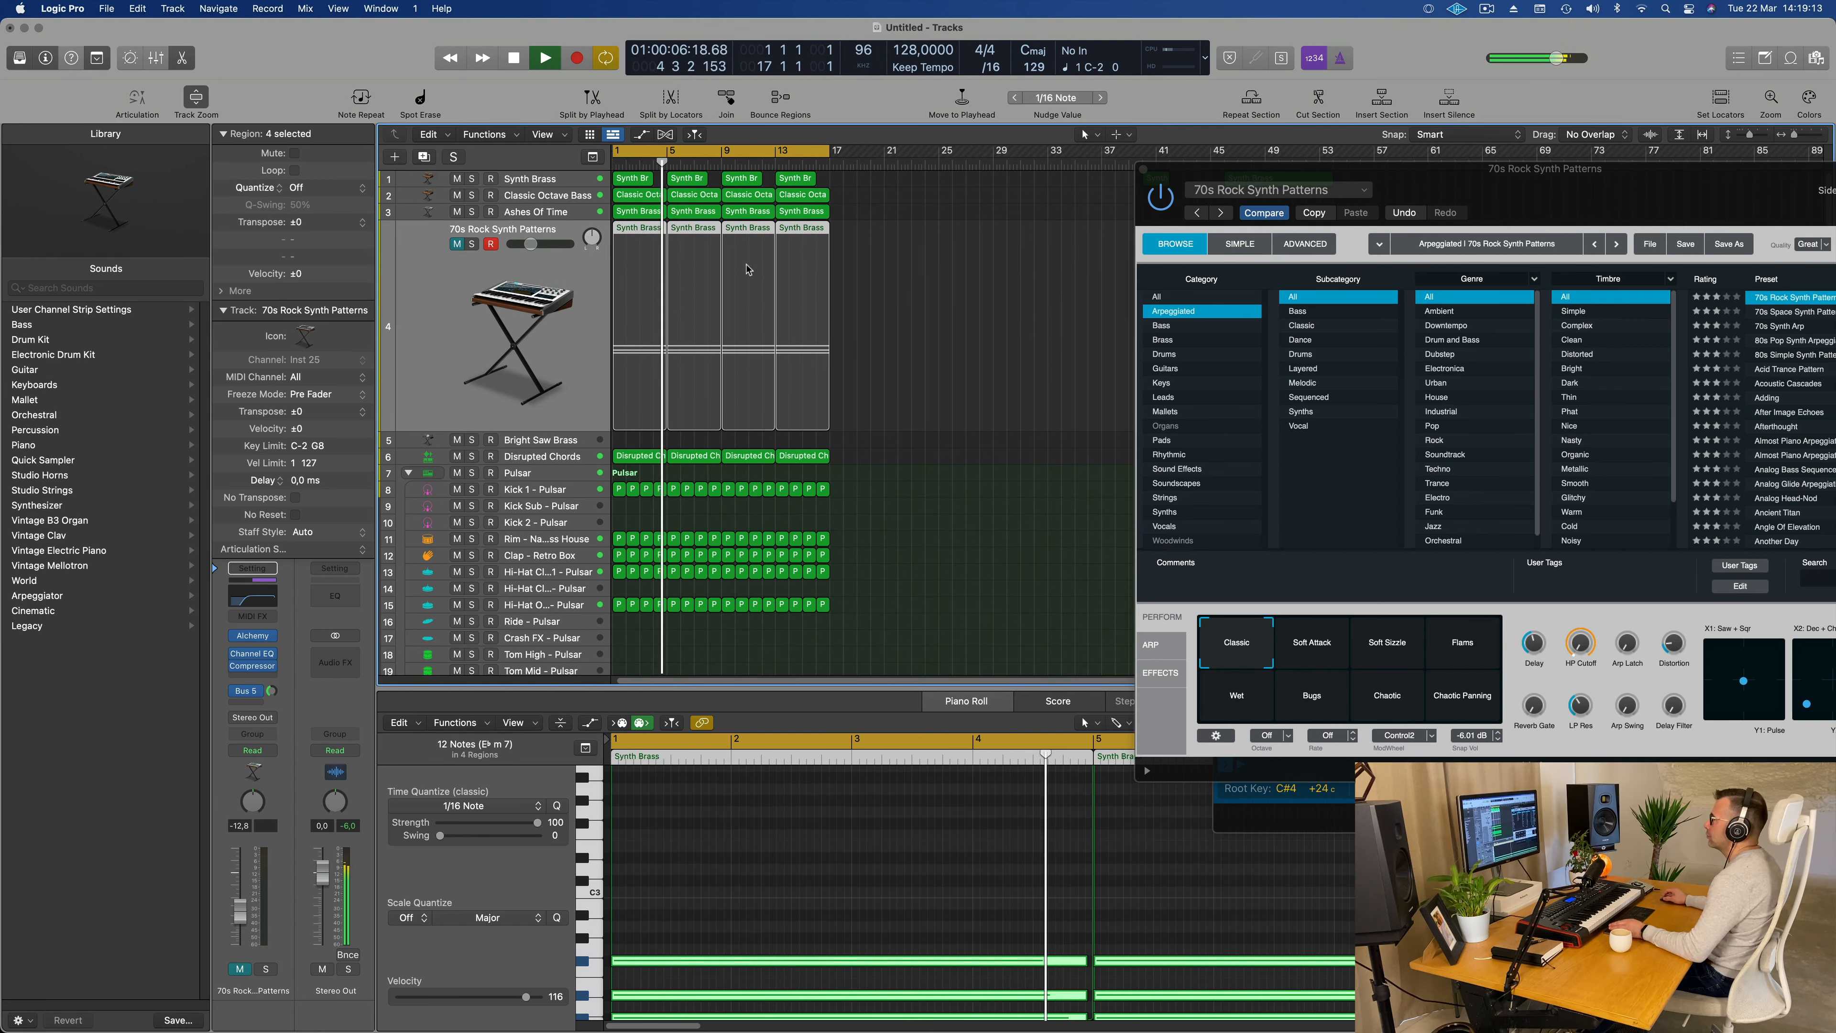
pyautogui.press('super+Right')
pyautogui.press('super+Right')
pyautogui.press('super+Right')
pyautogui.press('super+Left')
pyautogui.press('super+Left')
pyautogui.press('super+Left')
pyautogui.press('super+Left')
pyautogui.press('super+Left')
pyautogui.press('super+Right')
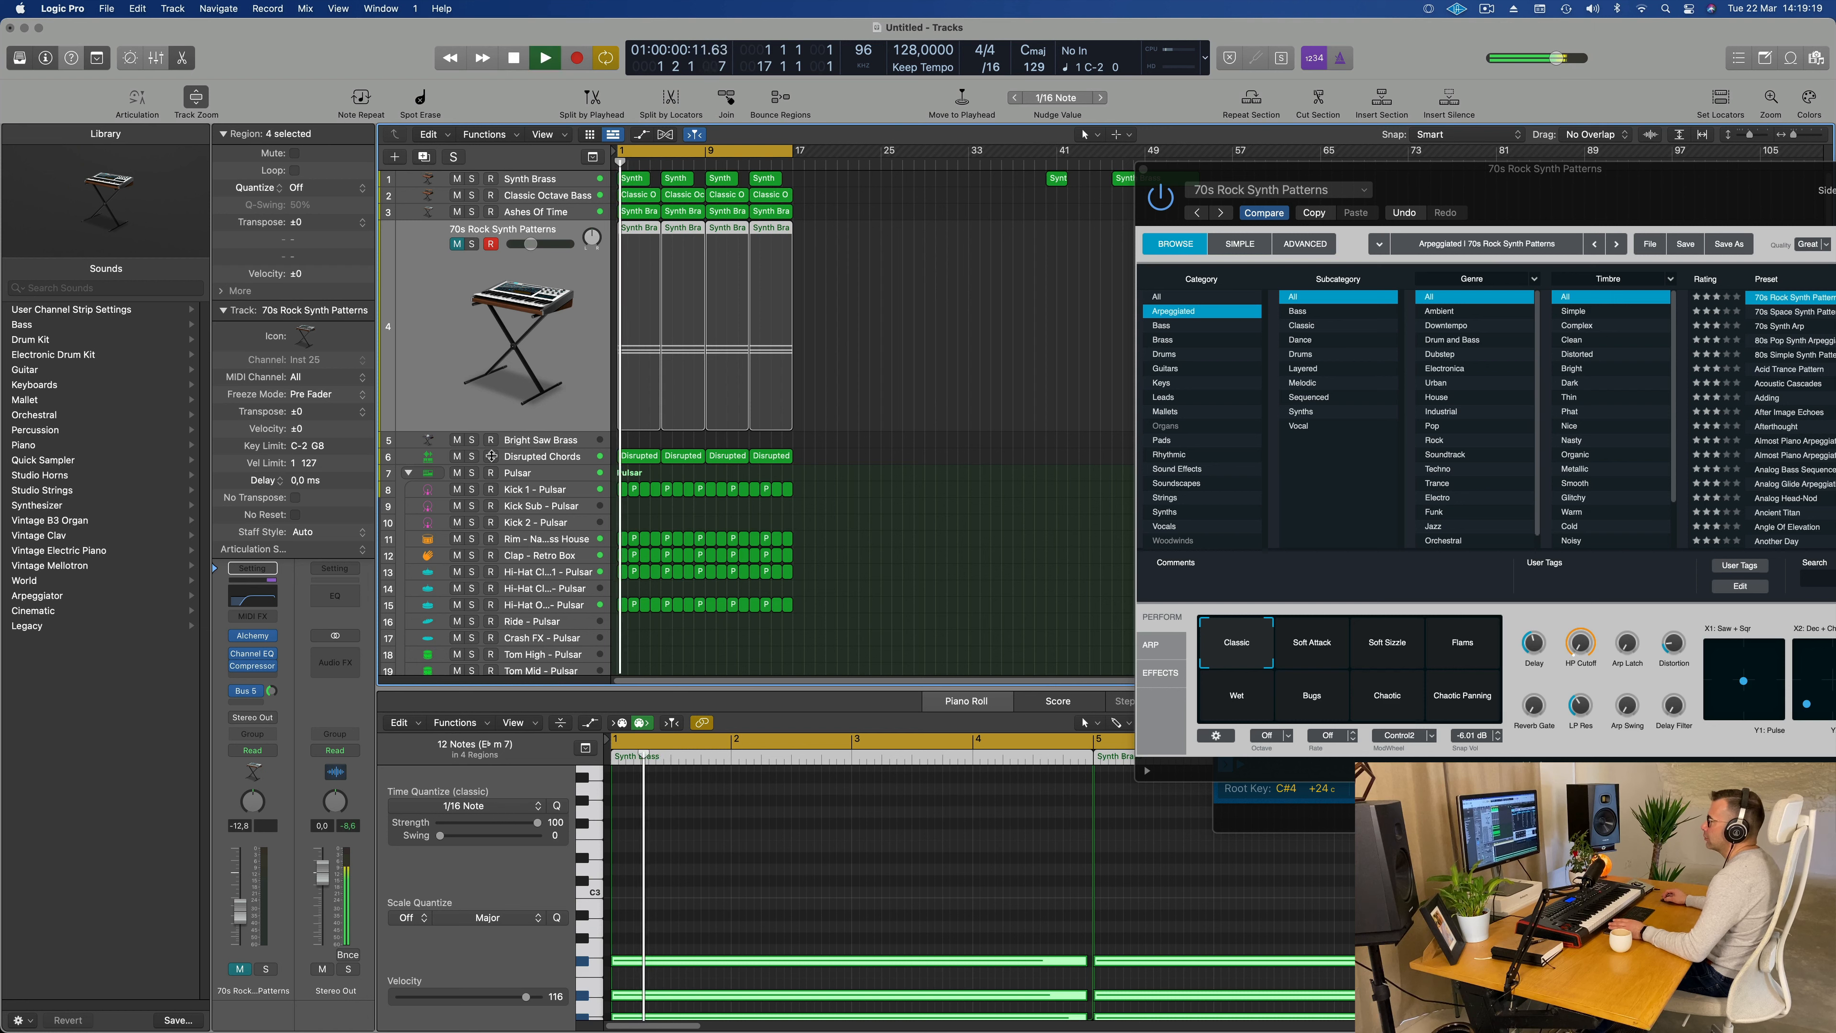
# Step: Select the Bright Saw Brass track and add a Channel EQ with a 12 dB/Oct low cut at 137 Hz
pyautogui.click(563, 440)
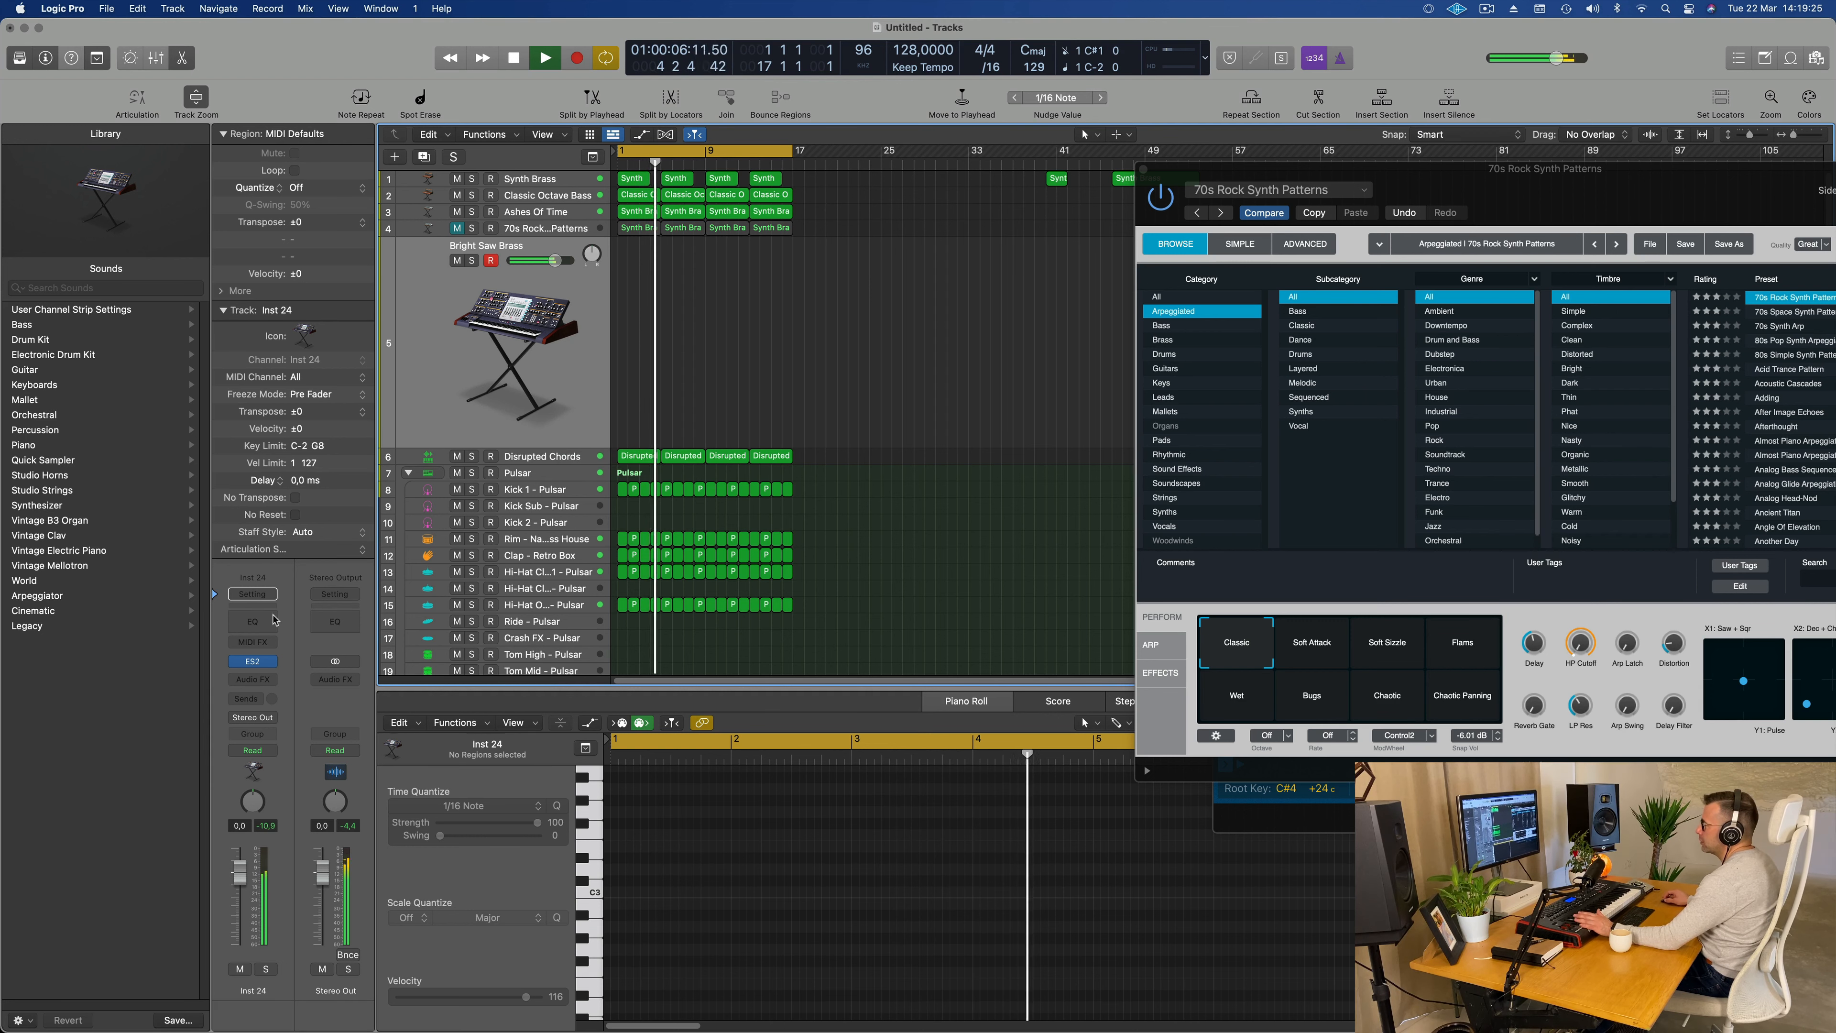
pyautogui.click(251, 619)
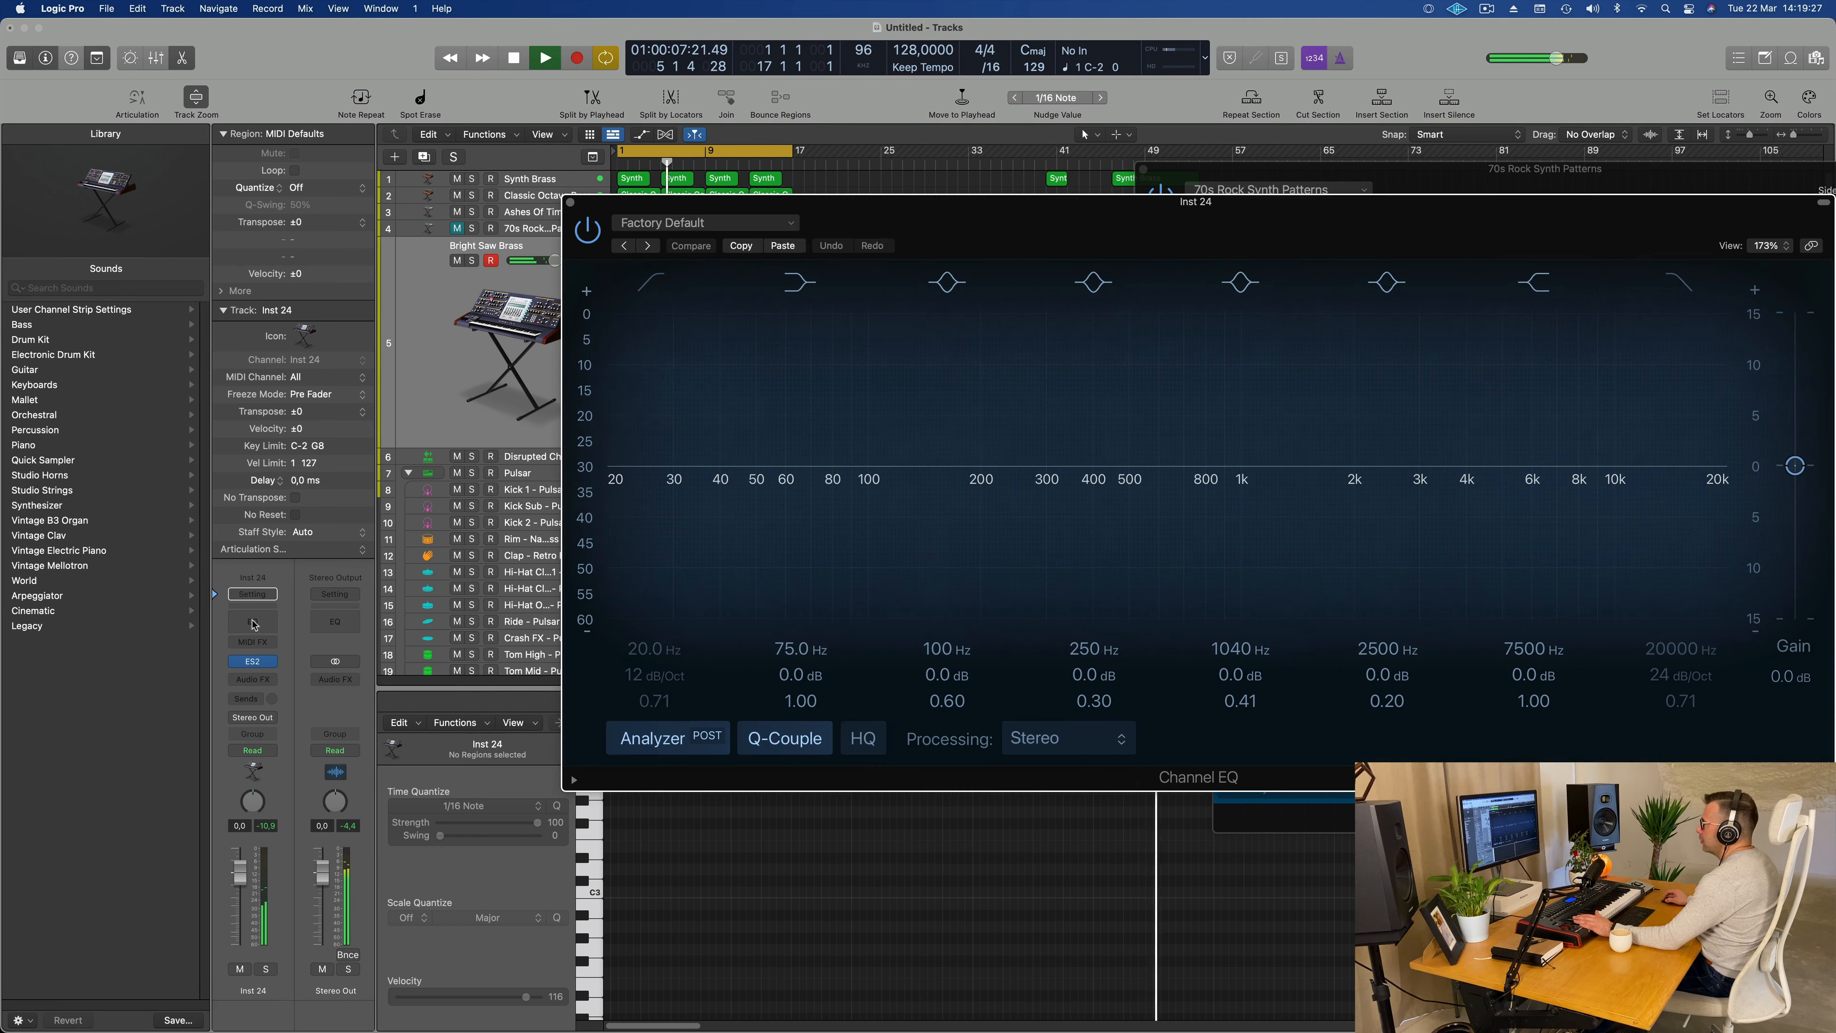
pyautogui.moveTo(700, 385); pyautogui.dragTo(913, 369)
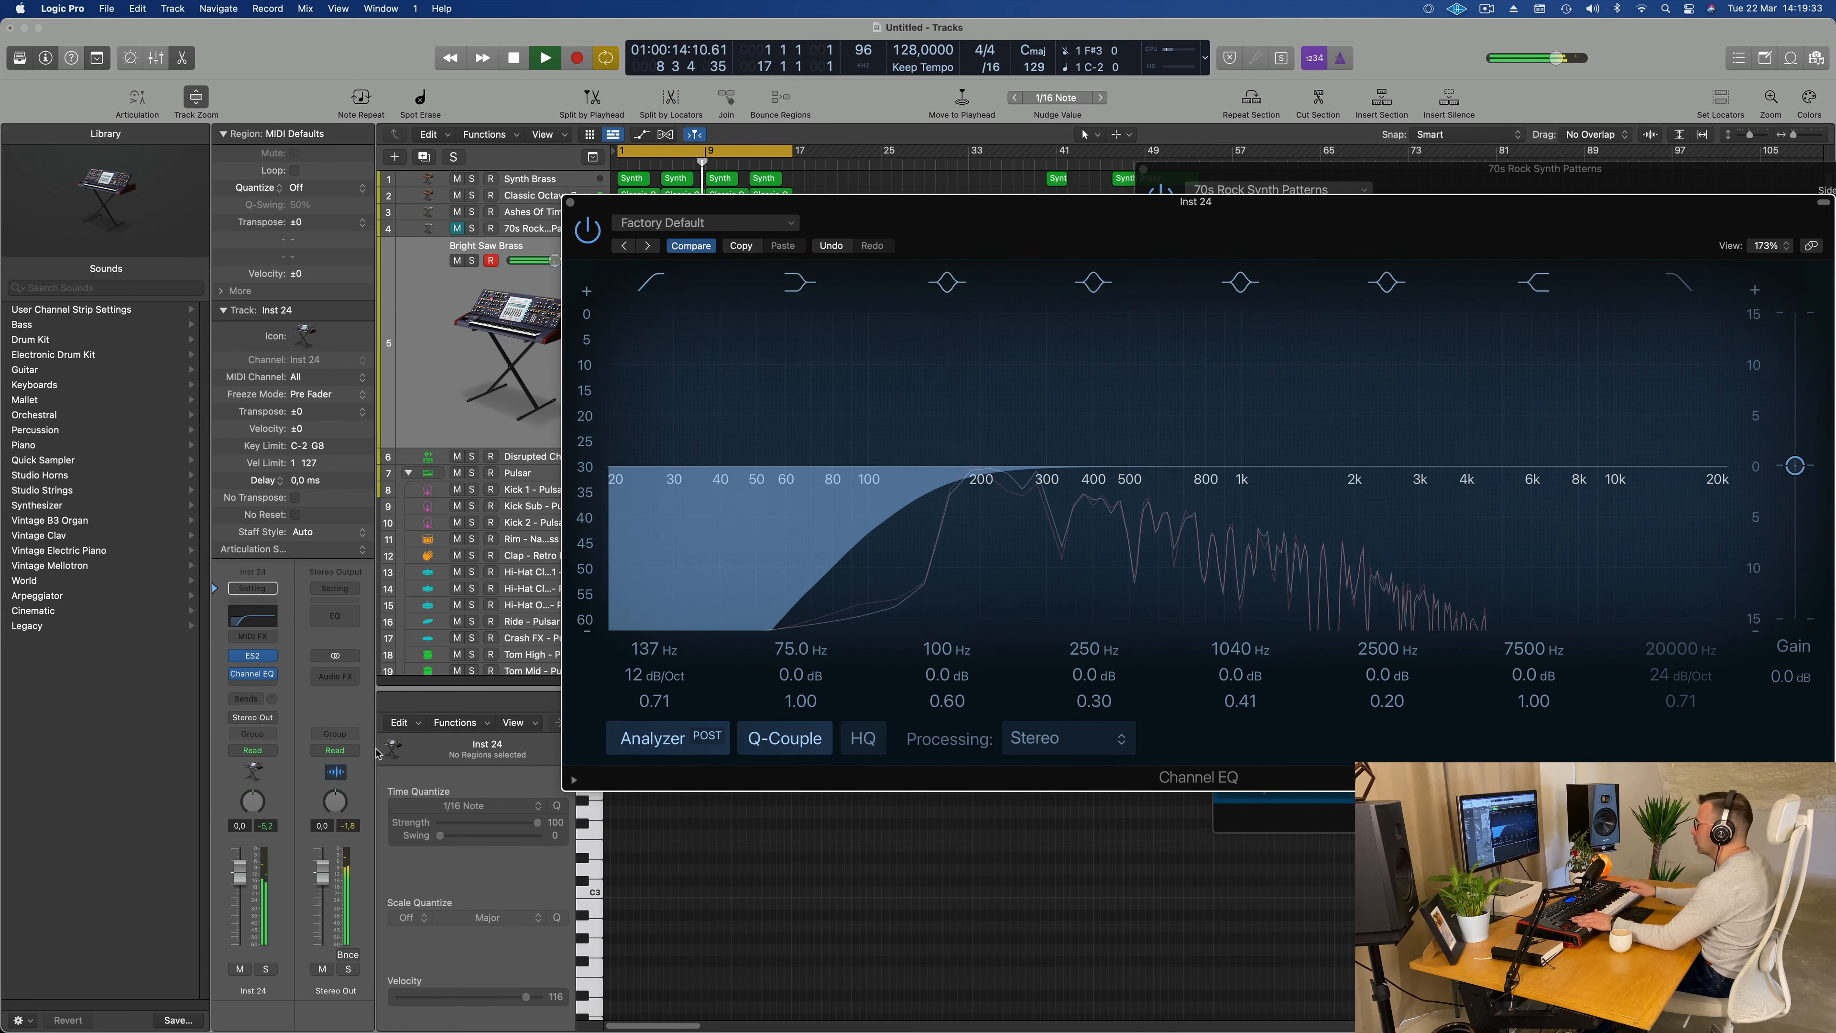
# Step: Send Bright Saw Brass to Bus 5 at about -9 dB and move its EQ window clear of the regions
pyautogui.click(245, 699)
pyautogui.moveTo(251, 723)
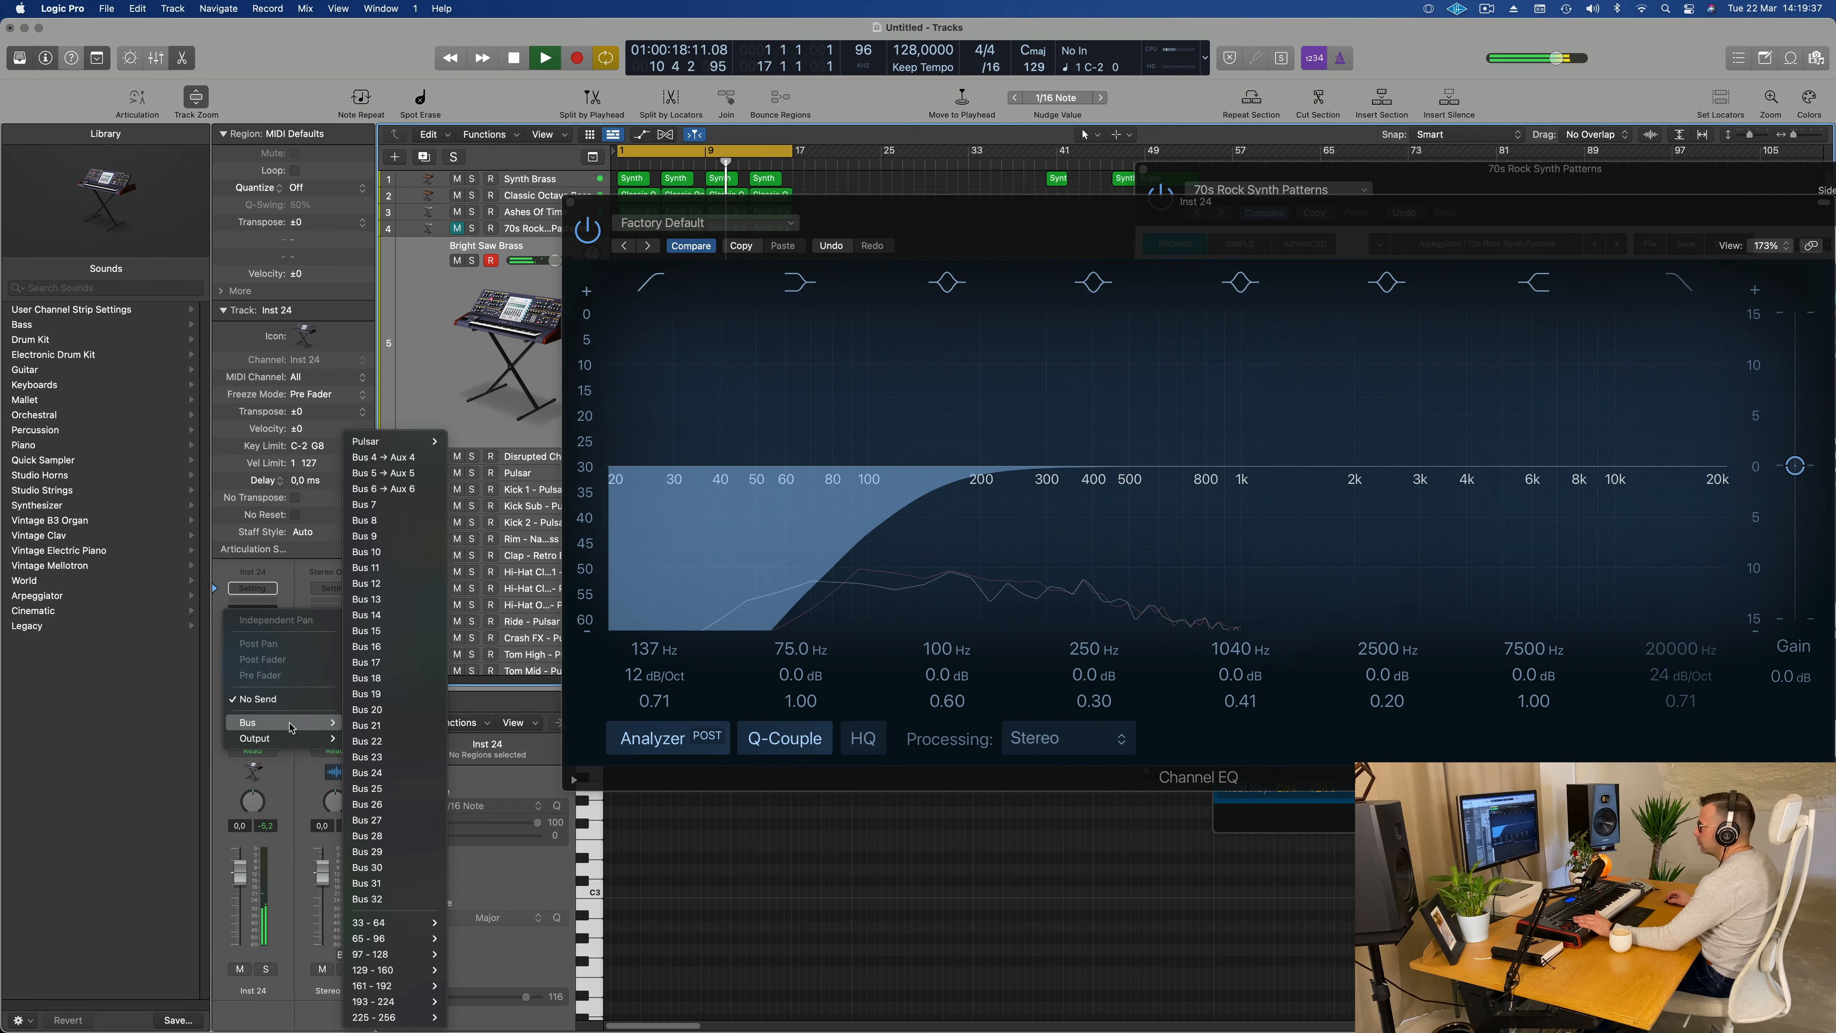
pyautogui.click(410, 478)
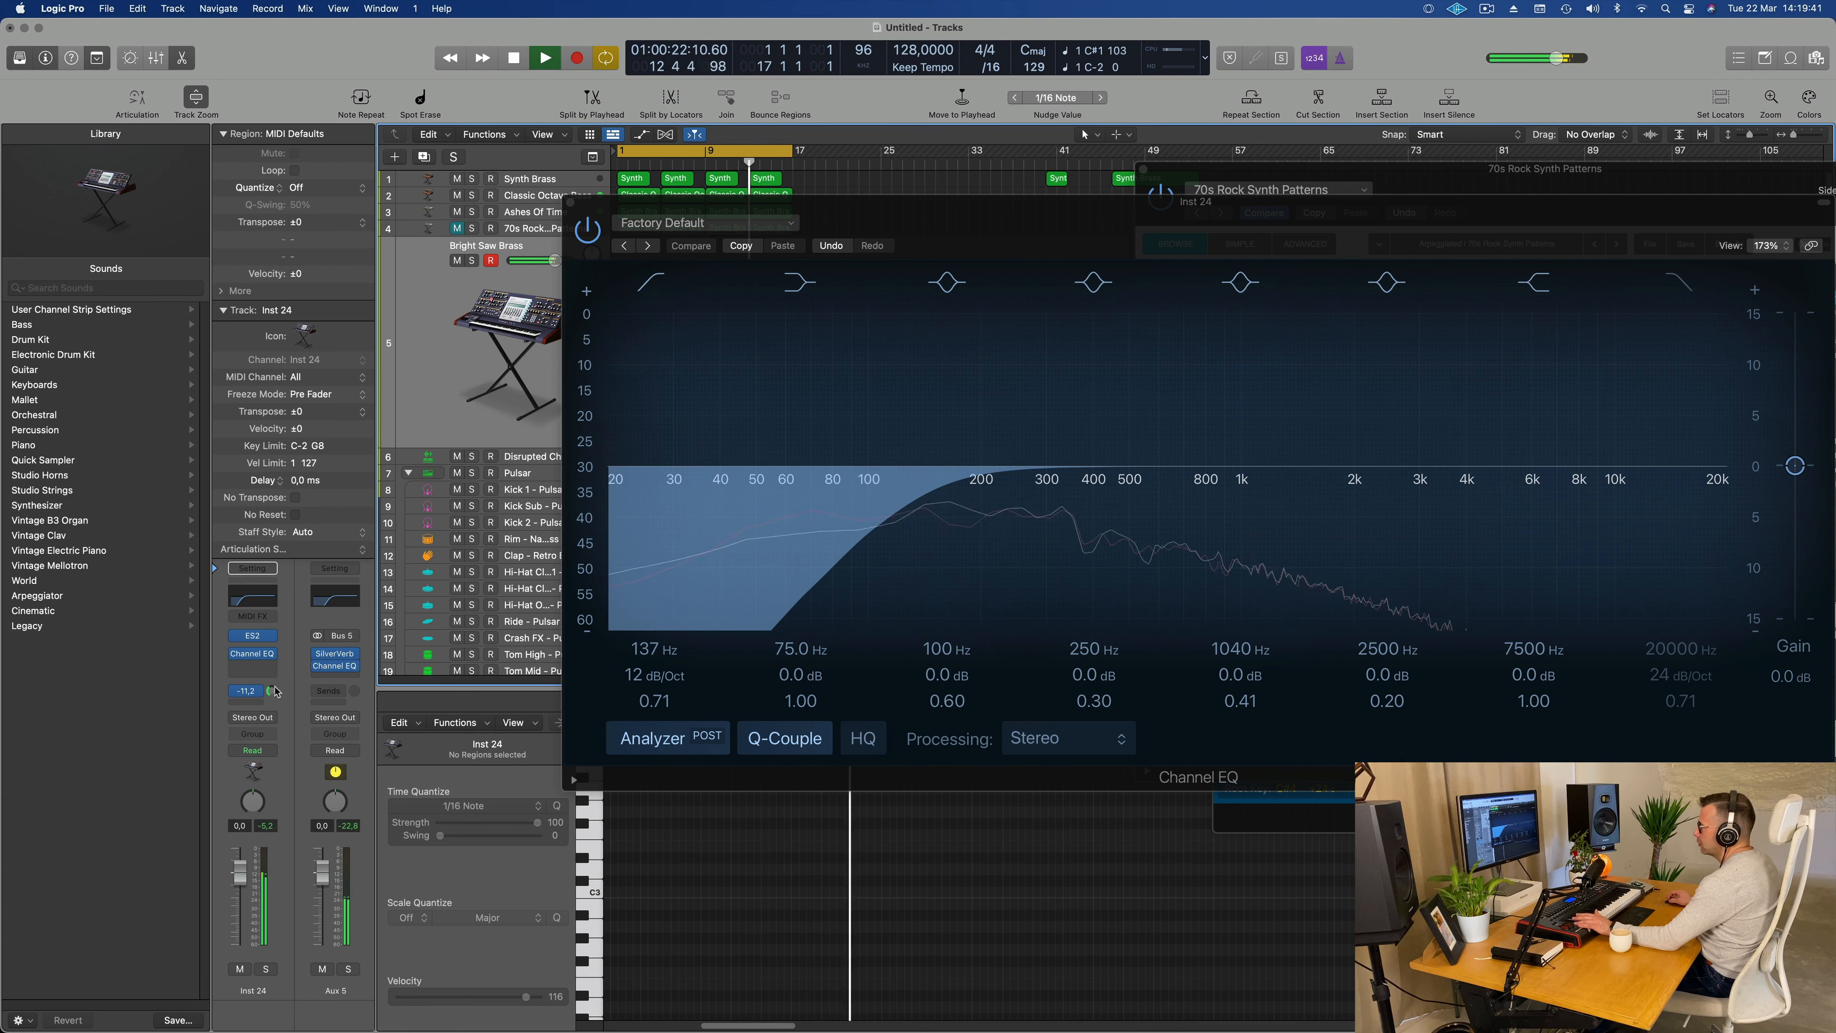
pyautogui.moveTo(271, 691); pyautogui.dragTo(272, 683)
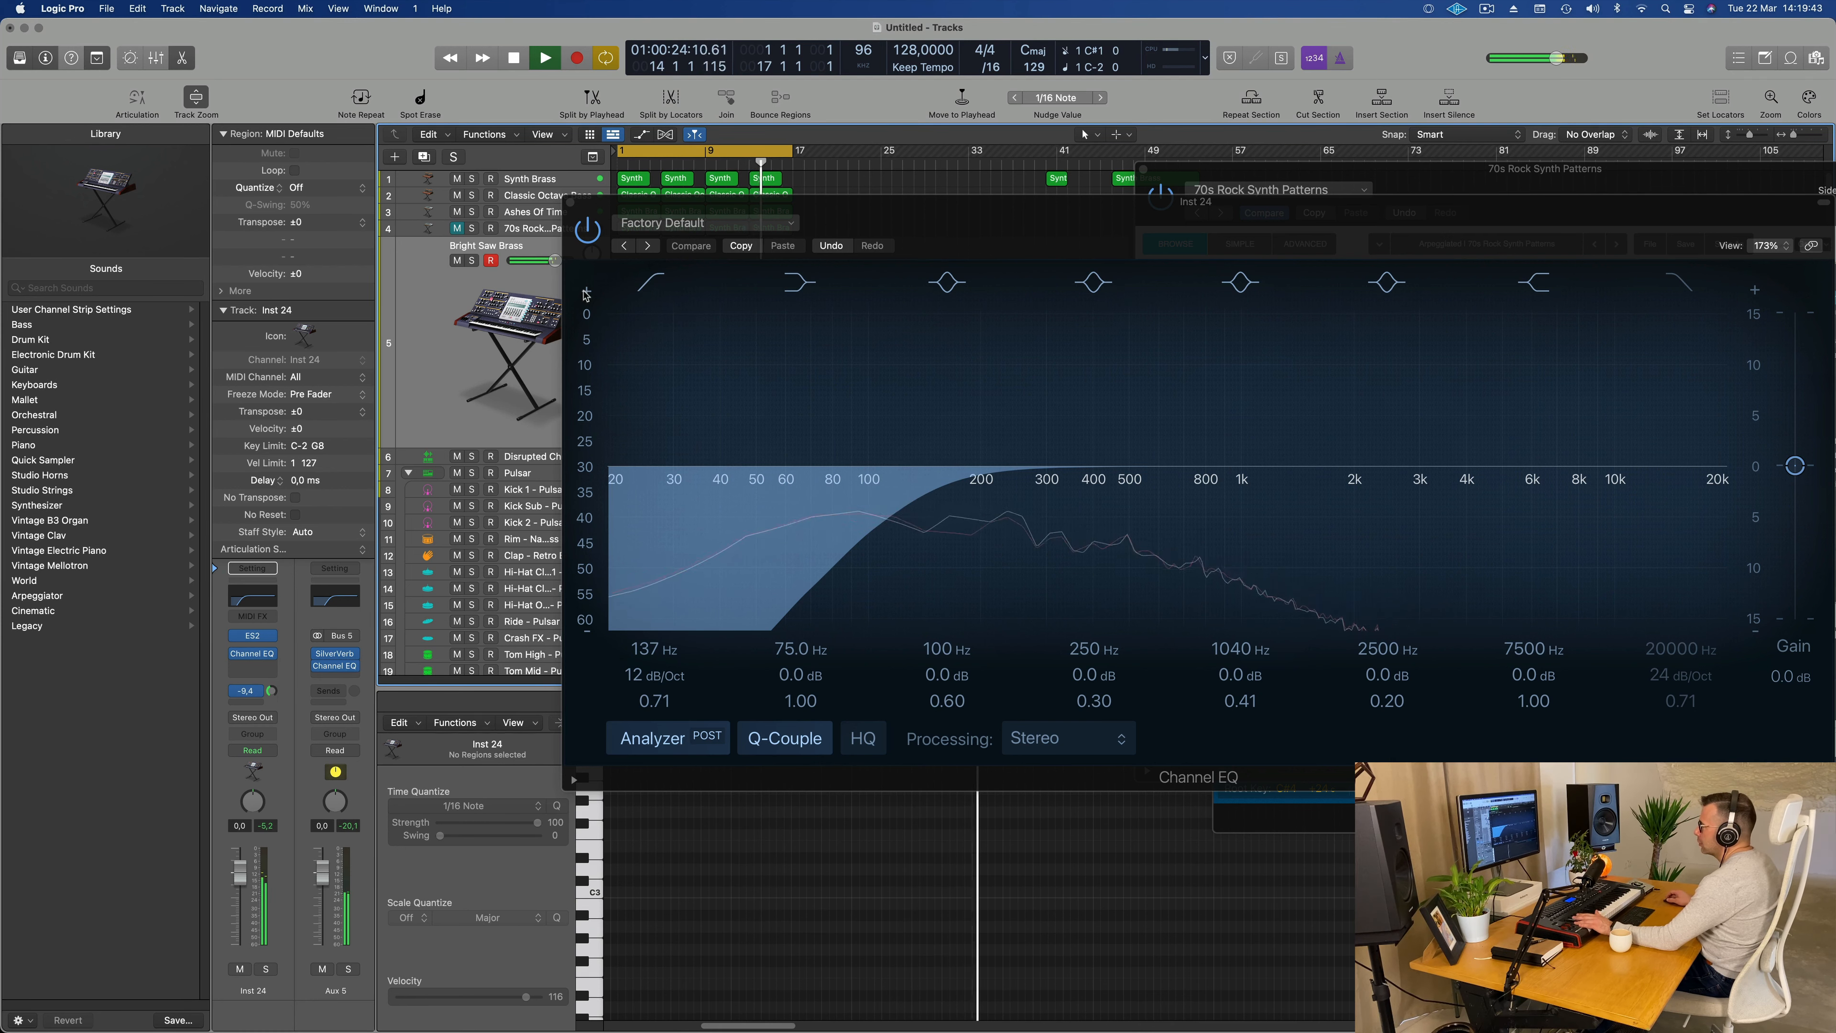
pyautogui.moveTo(877, 205); pyautogui.dragTo(1259, 404)
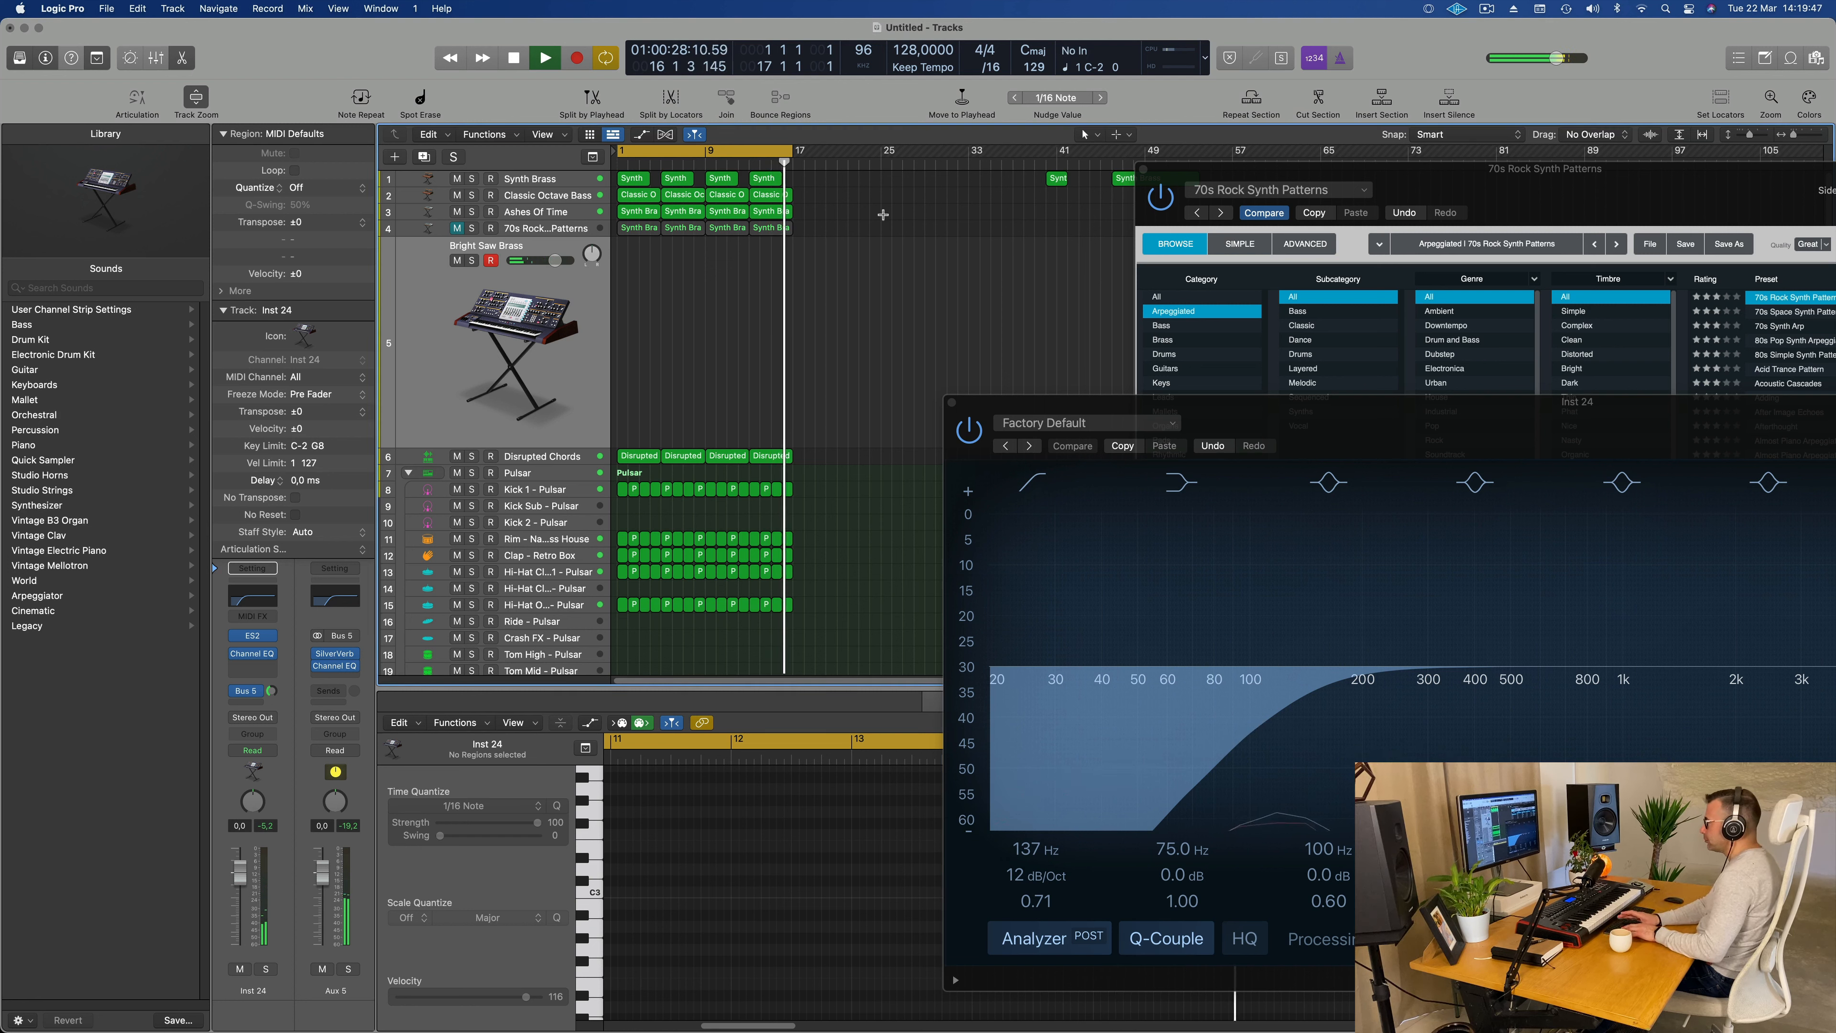
# Step: Repeat the first 16 bars of regions on all tracks and extend the cycle range to bar 33
pyautogui.press('ctrl+super+r')
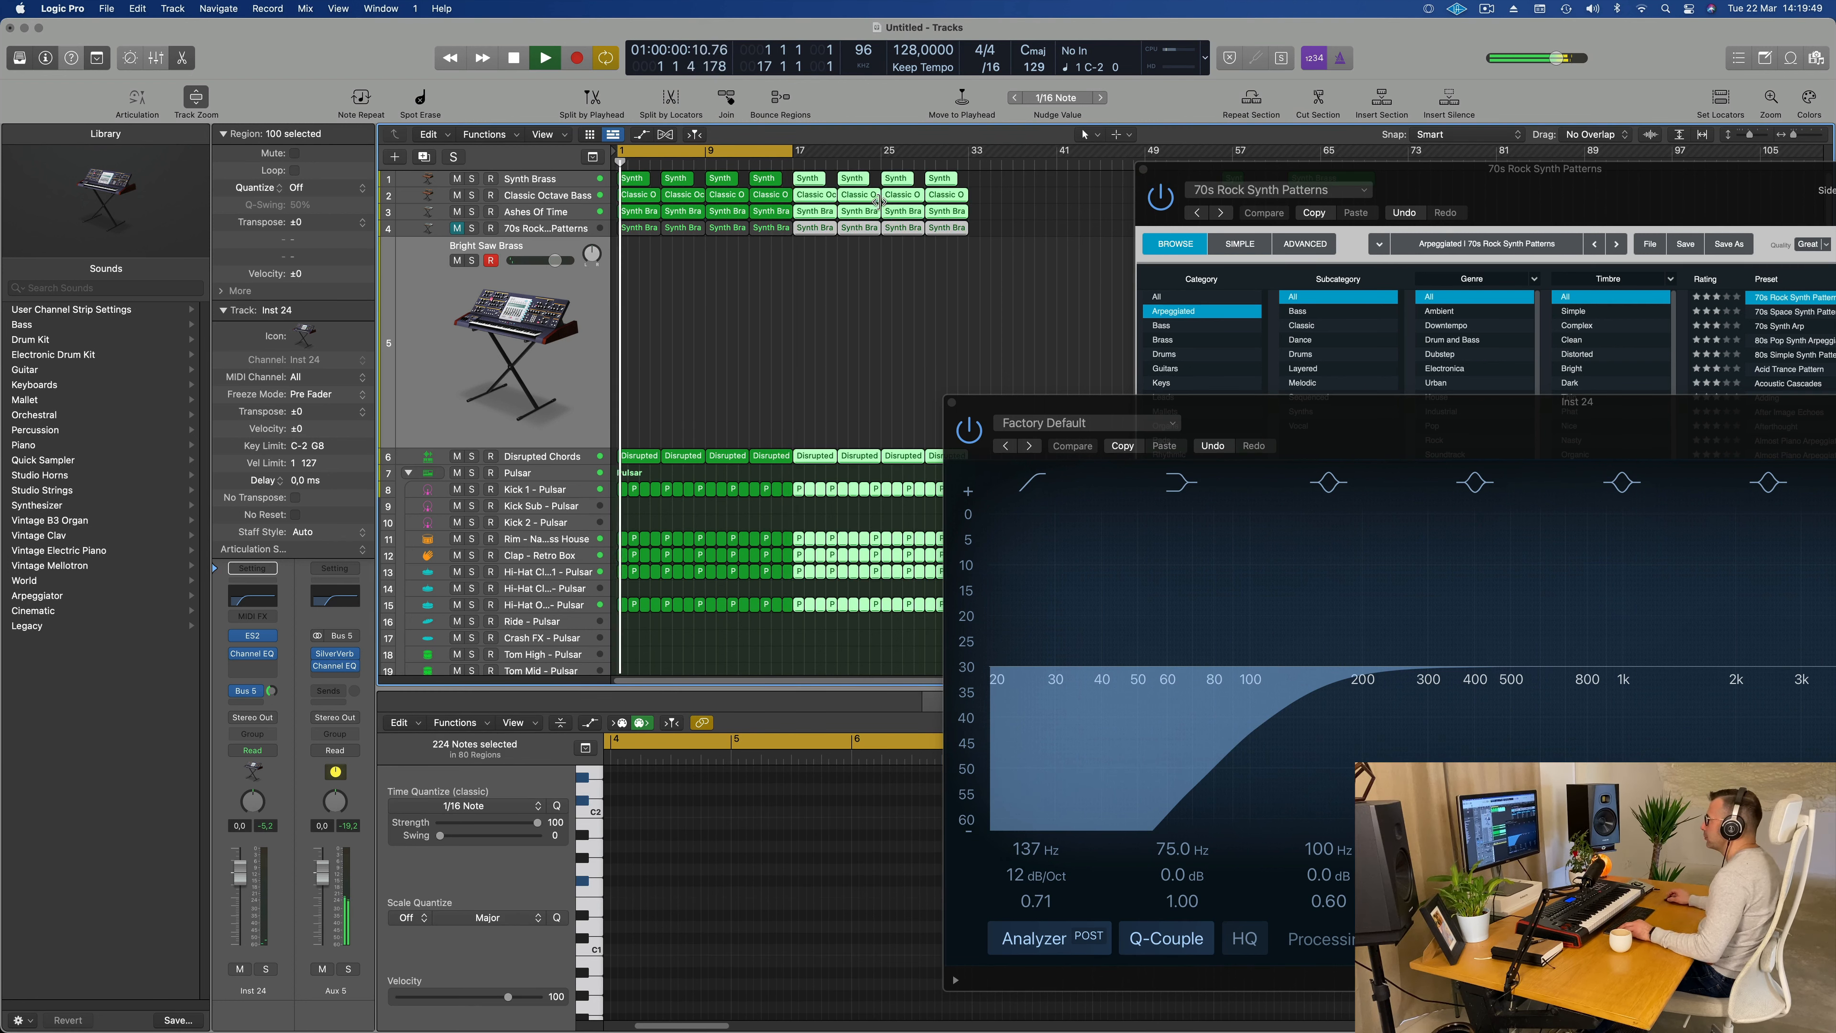
pyautogui.press('super+Right')
pyautogui.press('super+Right')
pyautogui.press('super+Left')
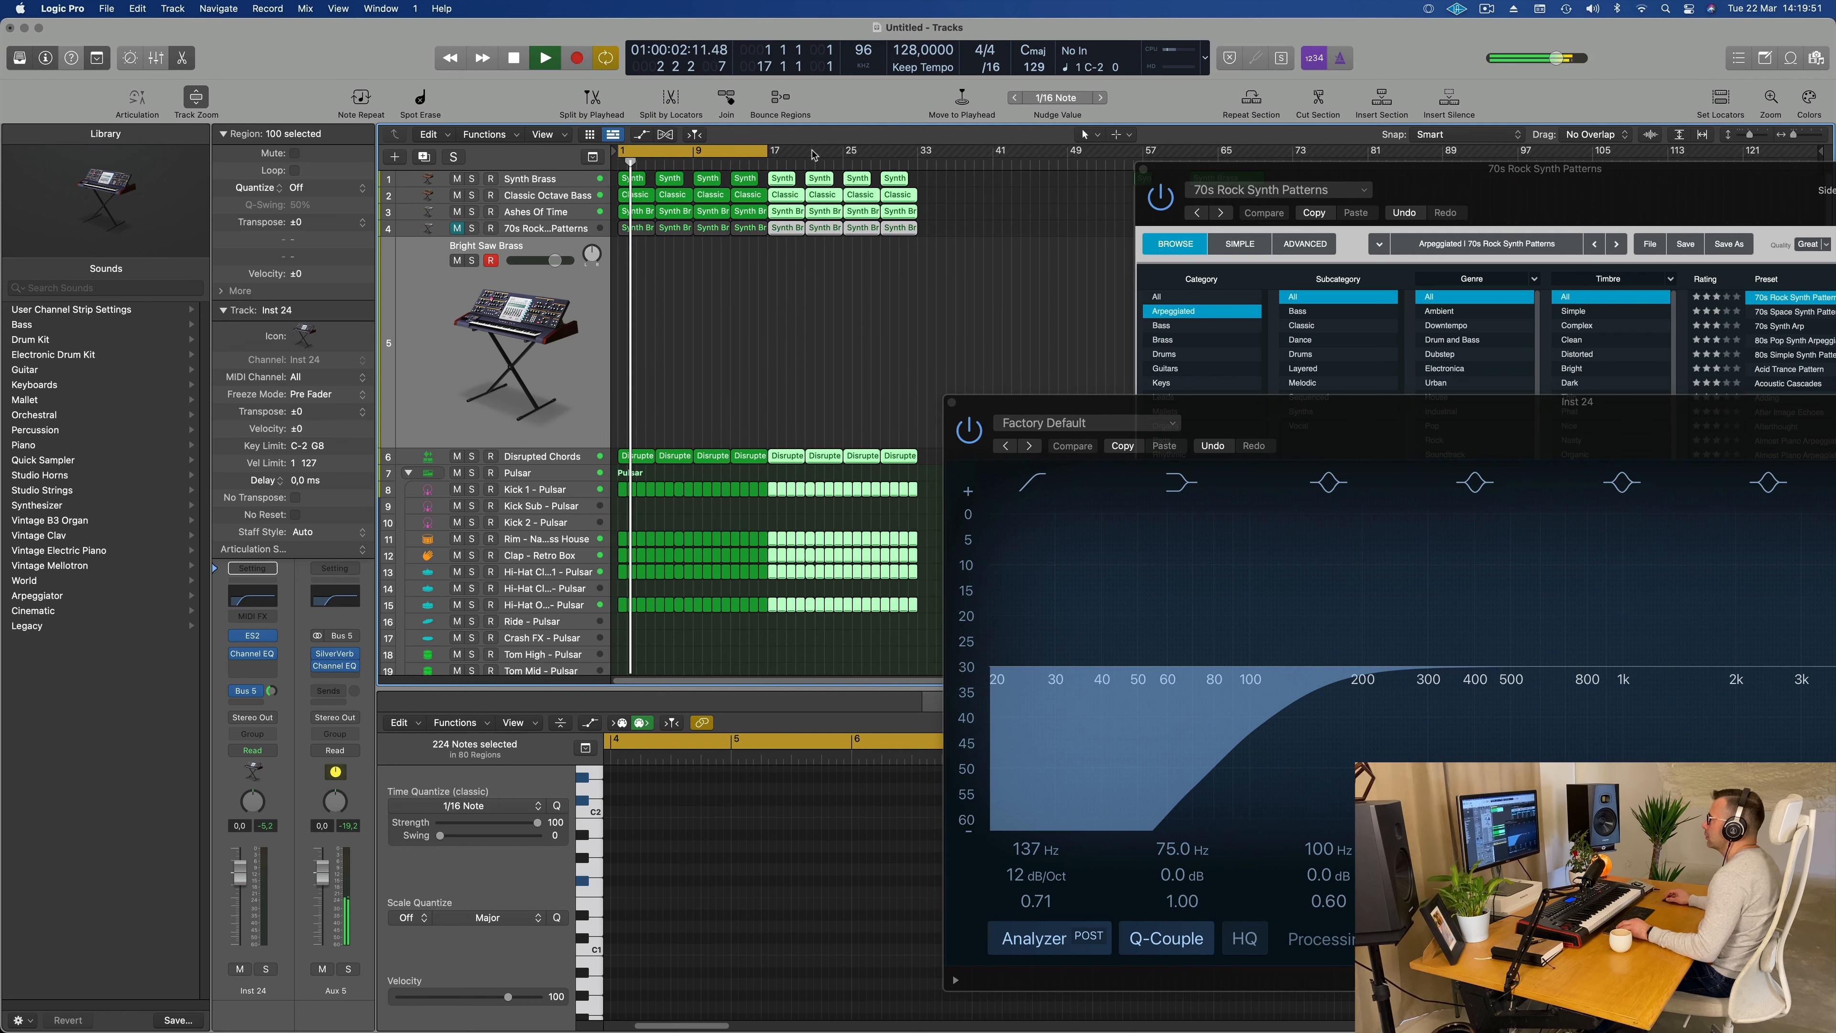
pyautogui.moveTo(771, 149); pyautogui.dragTo(917, 167)
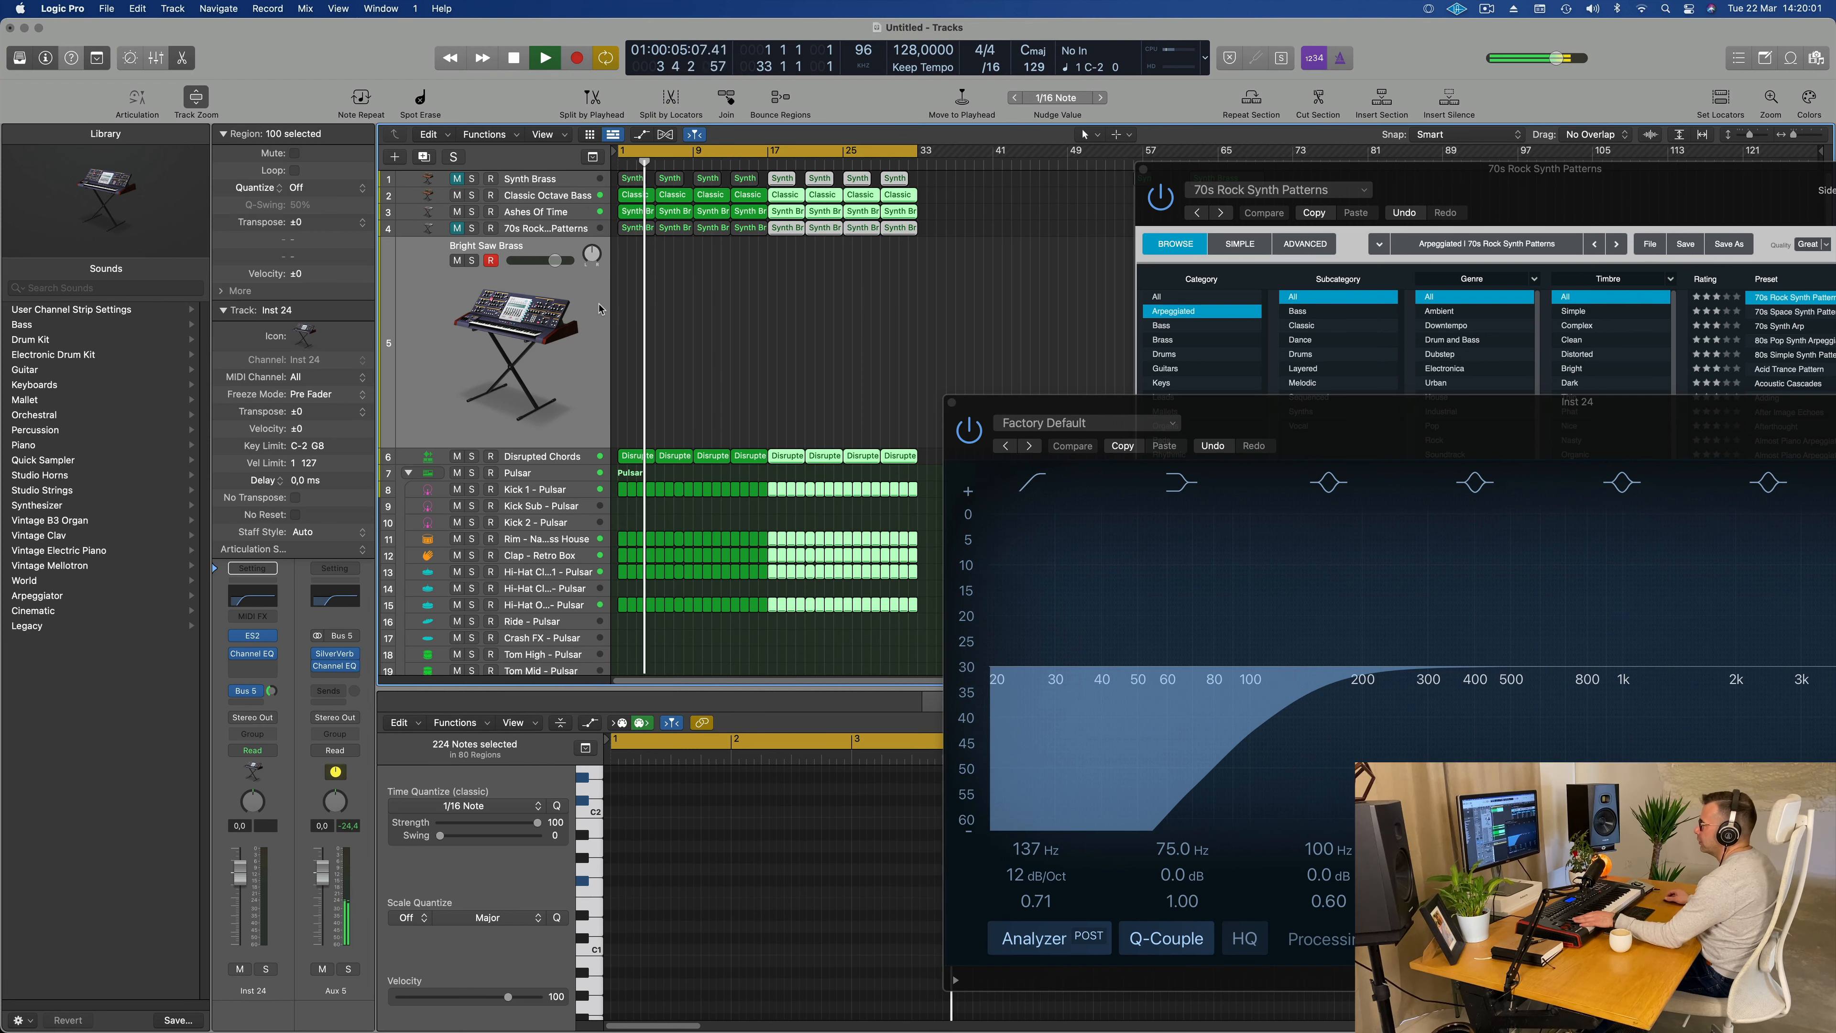
pyautogui.scroll(-1, 584, 339)
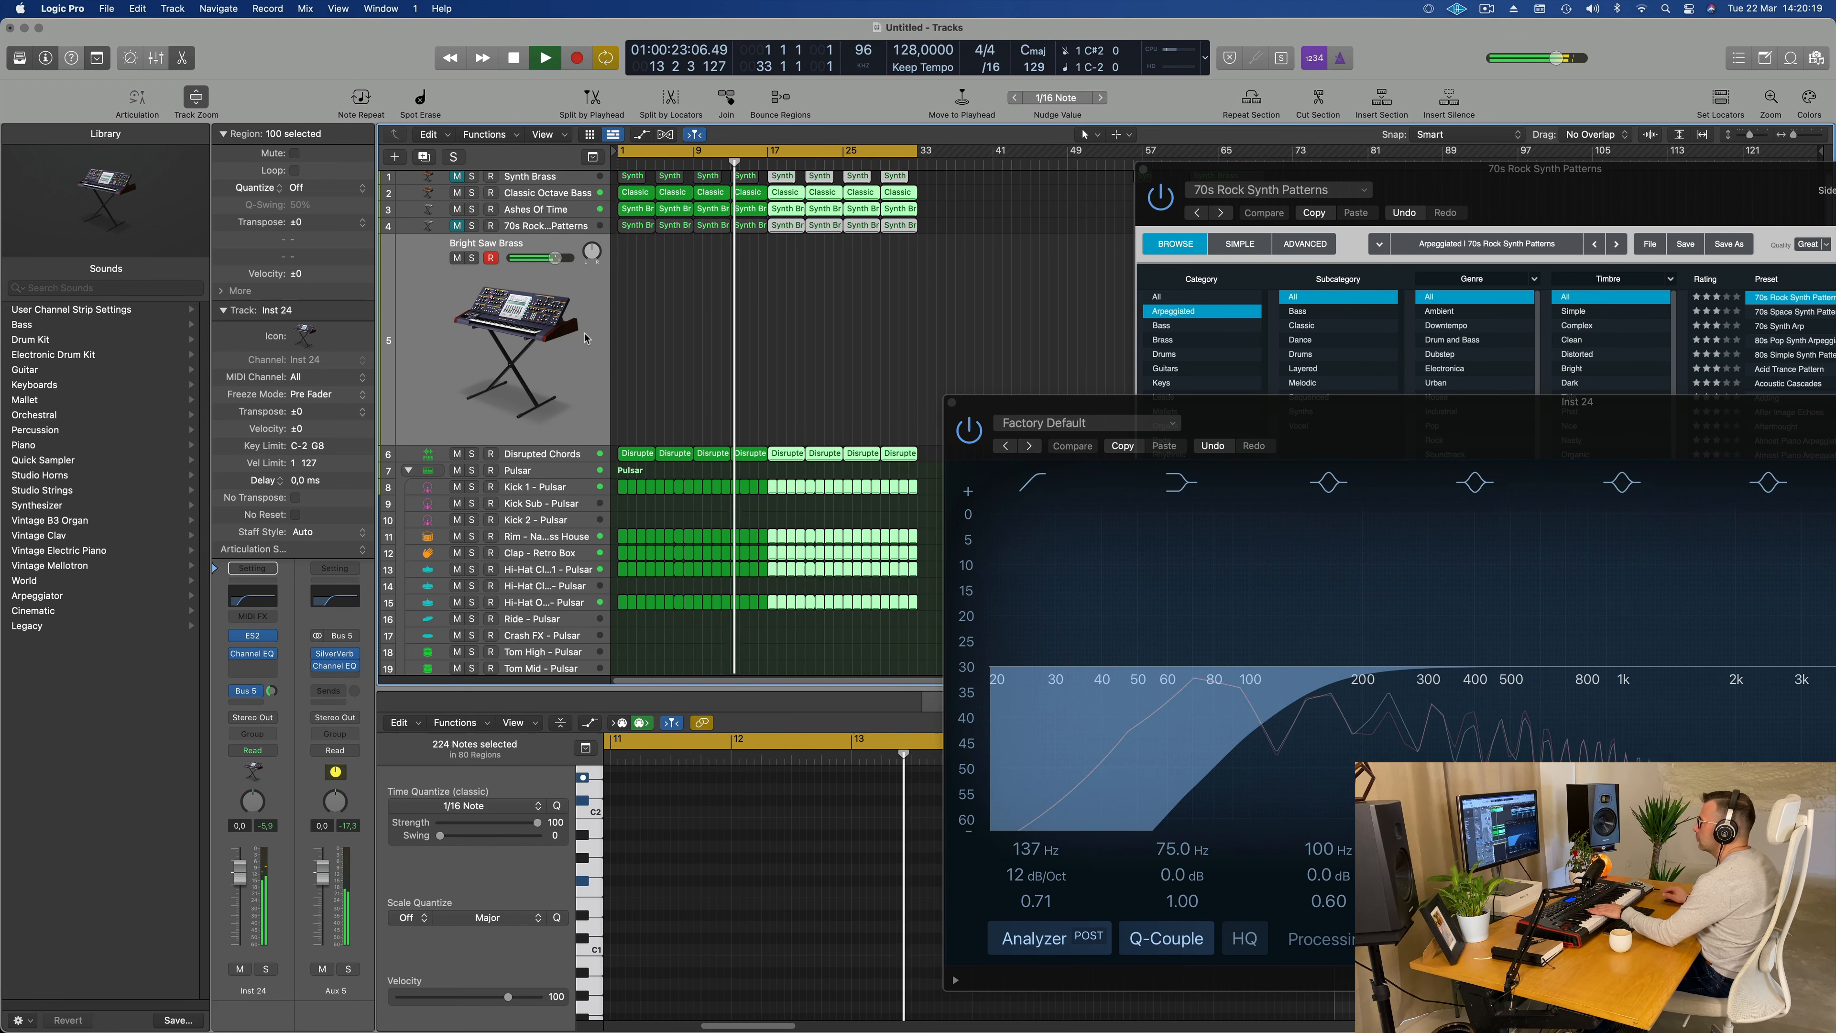
# Step: Deselect the regions, lower Bright Saw Brass to -1.6 dB, and add a send to Bus 6
pyautogui.click(453, 394)
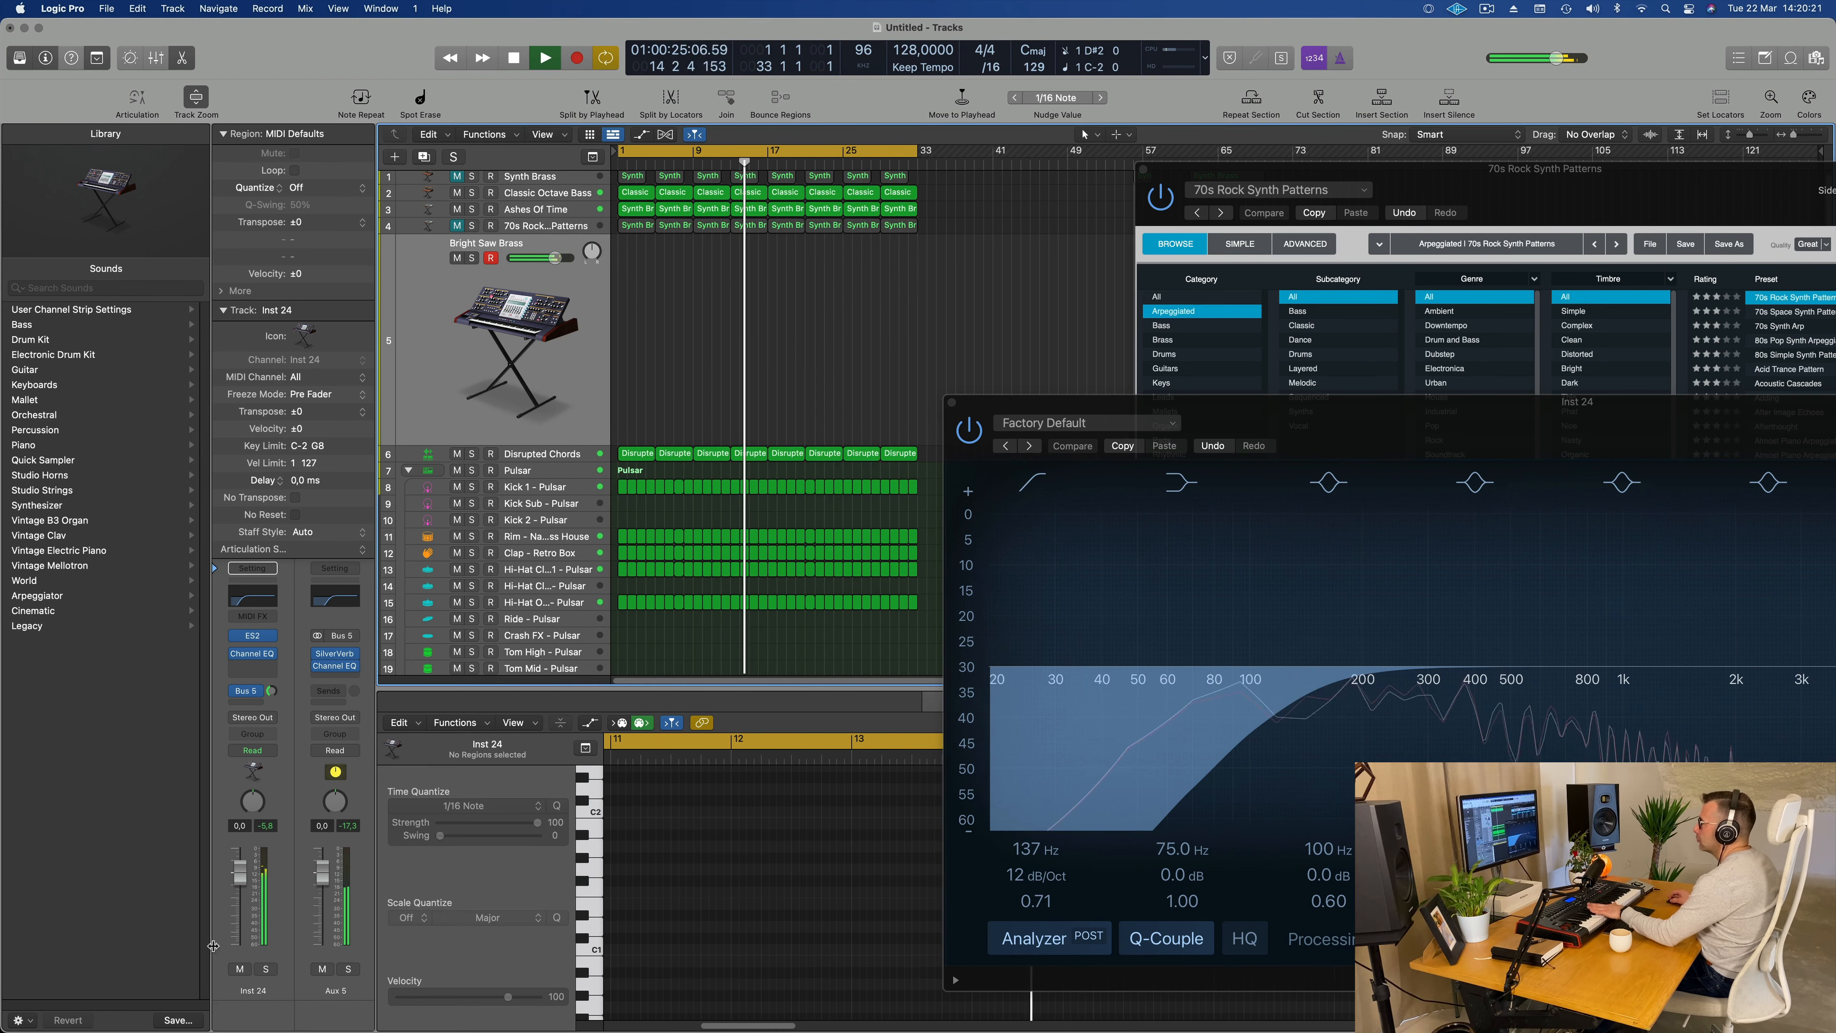
pyautogui.moveTo(239, 872); pyautogui.dragTo(239, 884)
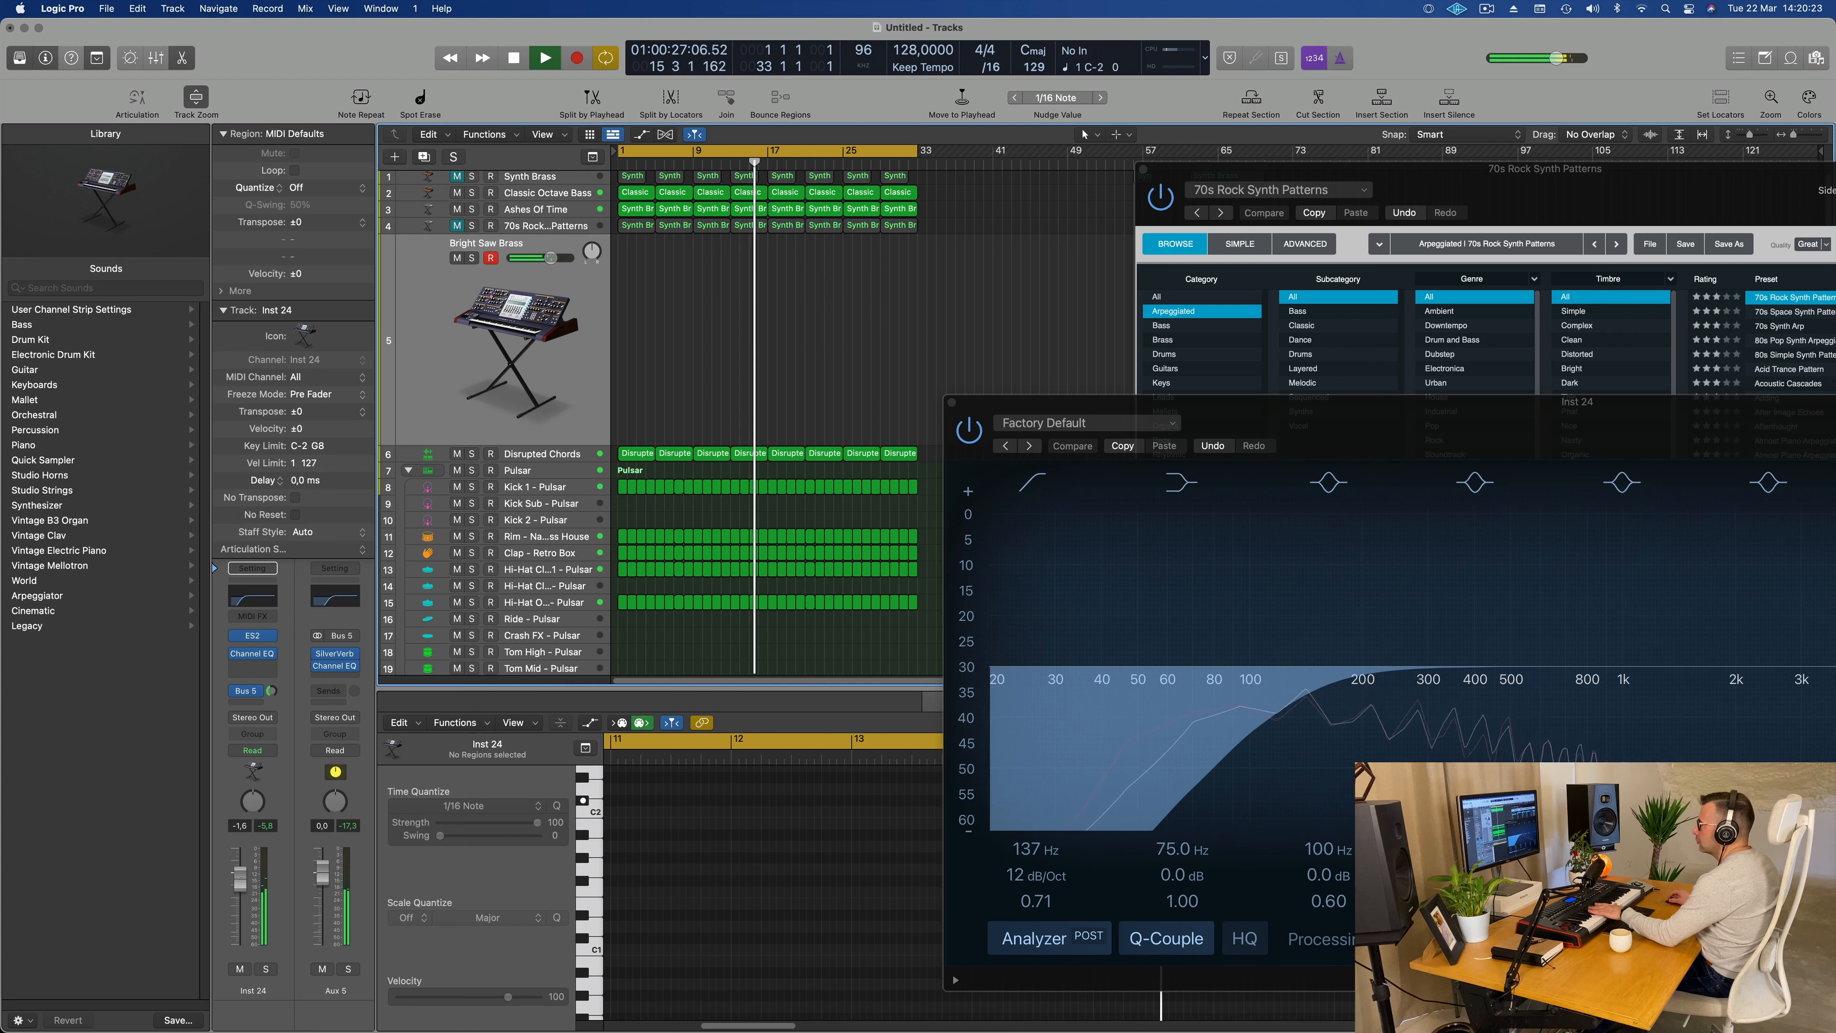
pyautogui.click(253, 701)
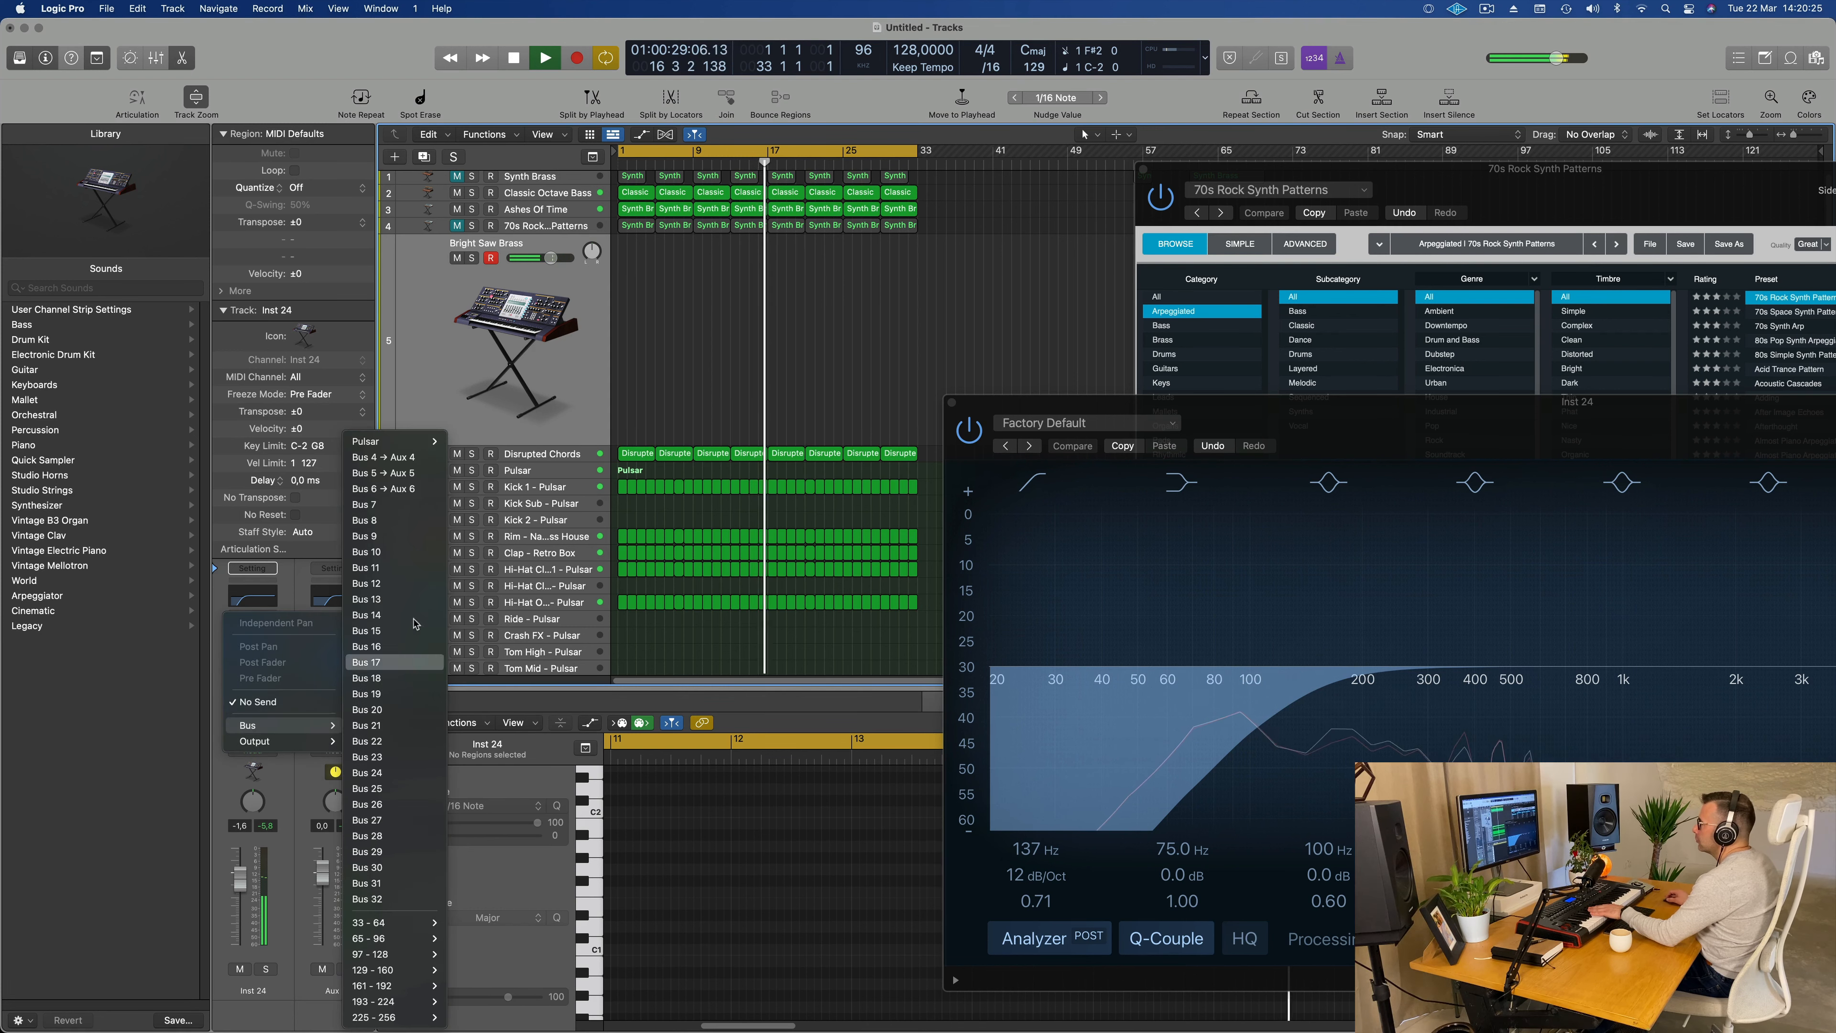
pyautogui.click(394, 488)
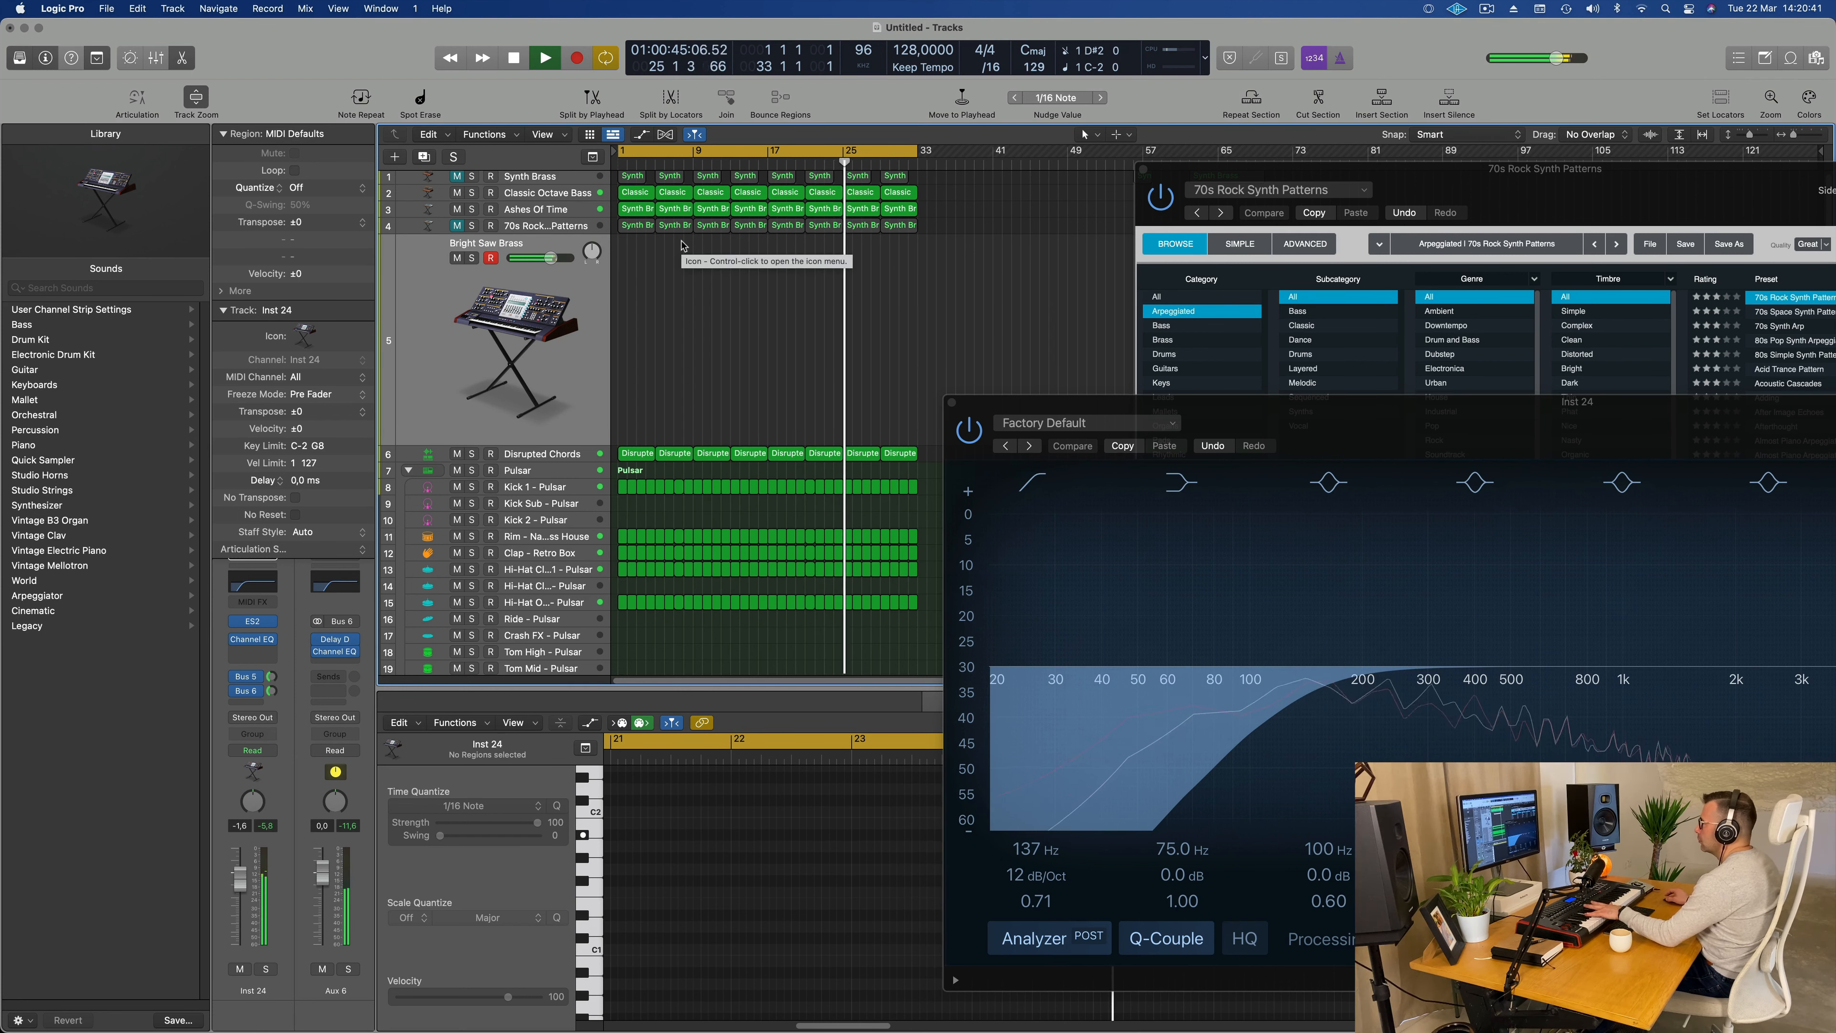
# Step: Copy the first Disrupted Chords region to bar 1 of the Bright Saw Brass track and restart playback
pyautogui.click(636, 194)
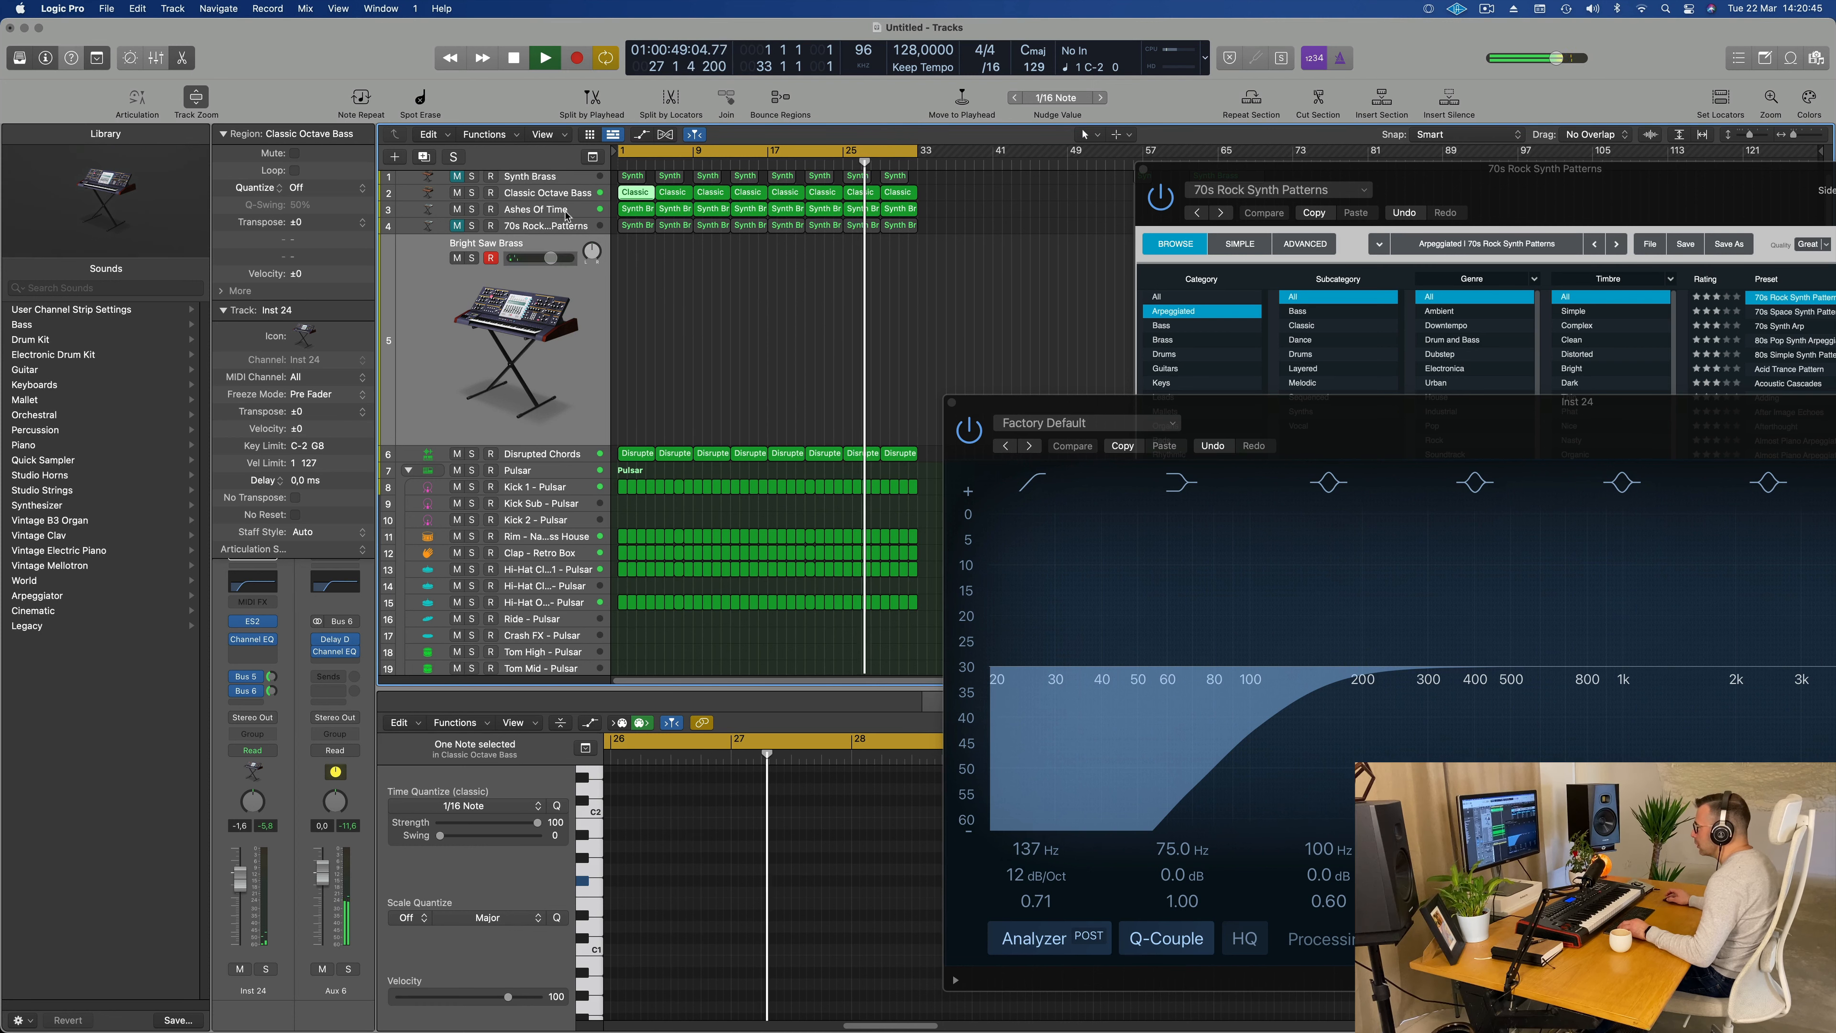
pyautogui.press('Up')
pyautogui.press('Up')
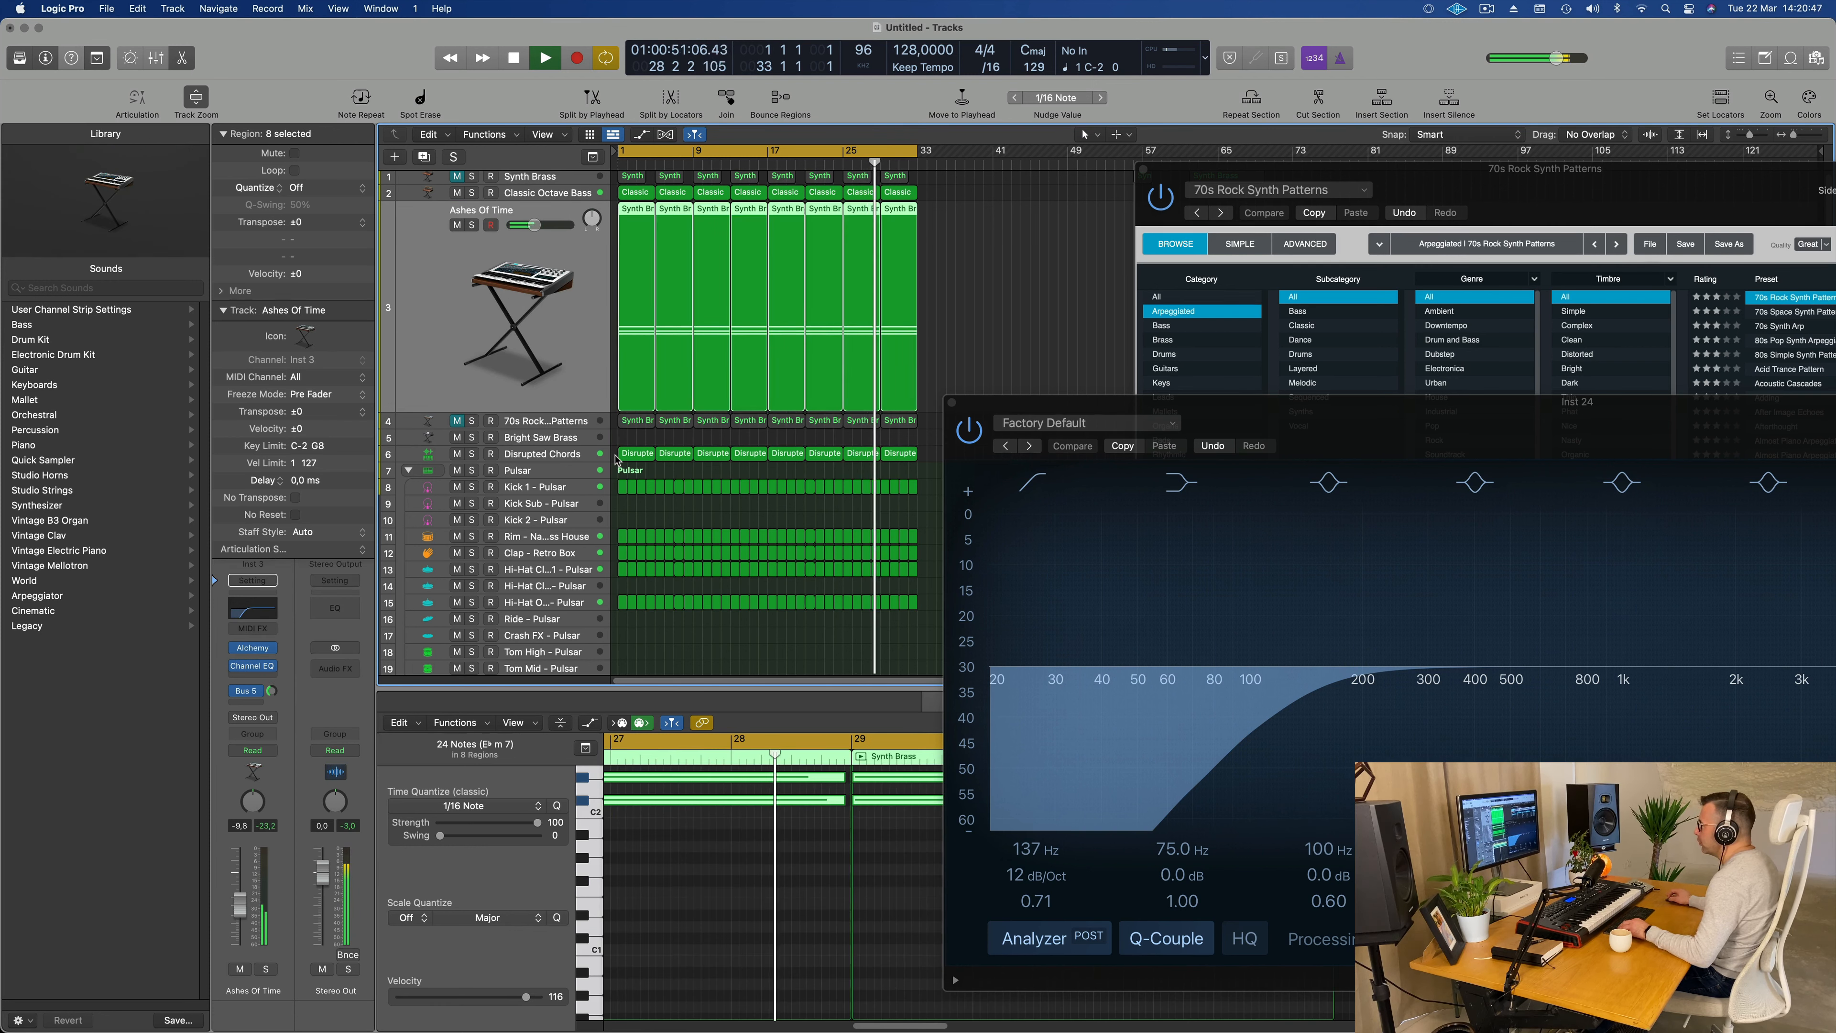
pyautogui.click(635, 454)
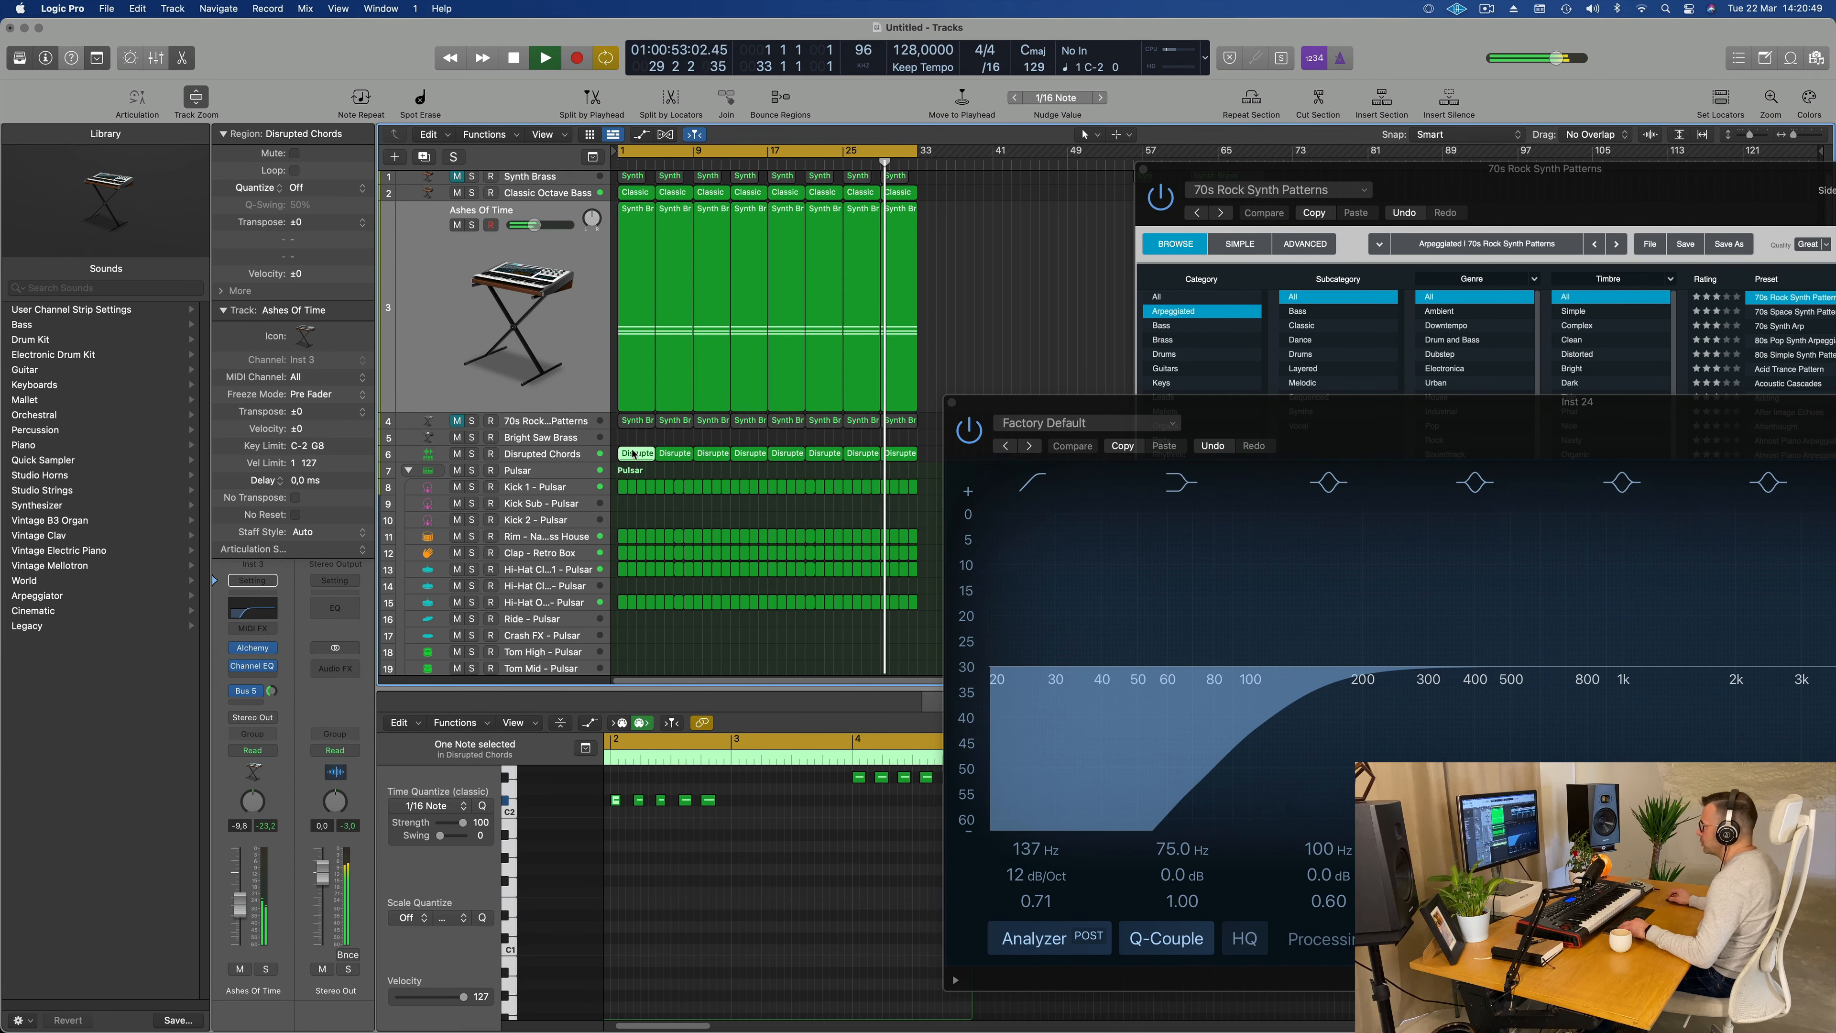
pyautogui.moveTo(633, 454); pyautogui.dragTo(632, 438)
pyautogui.press('Return')
pyautogui.press('space')
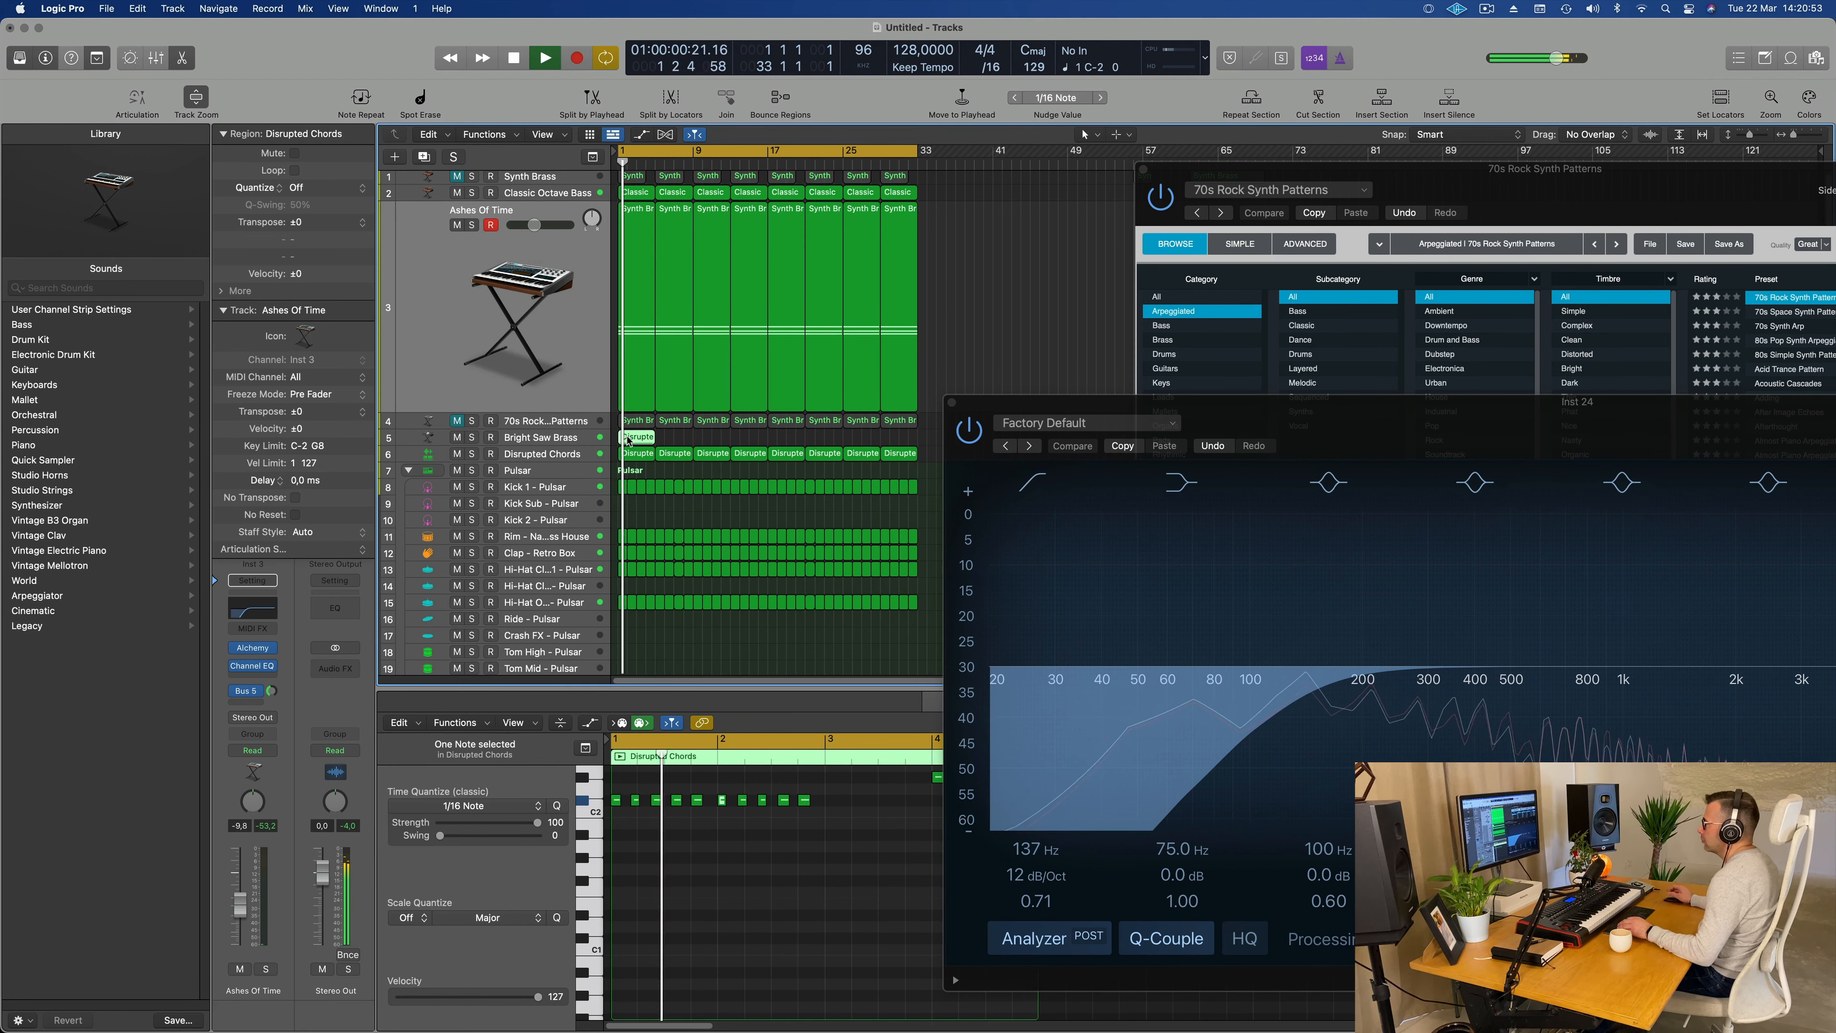
# Step: Repeat the copied region along the Bright Saw Brass track to bar 33 and move the EQ window clear of the regions
pyautogui.press('super+r')
pyautogui.press('super+r')
pyautogui.press('super+r')
pyautogui.press('super+r')
pyautogui.press('super+r')
pyautogui.press('super+r')
pyautogui.press('super+r')
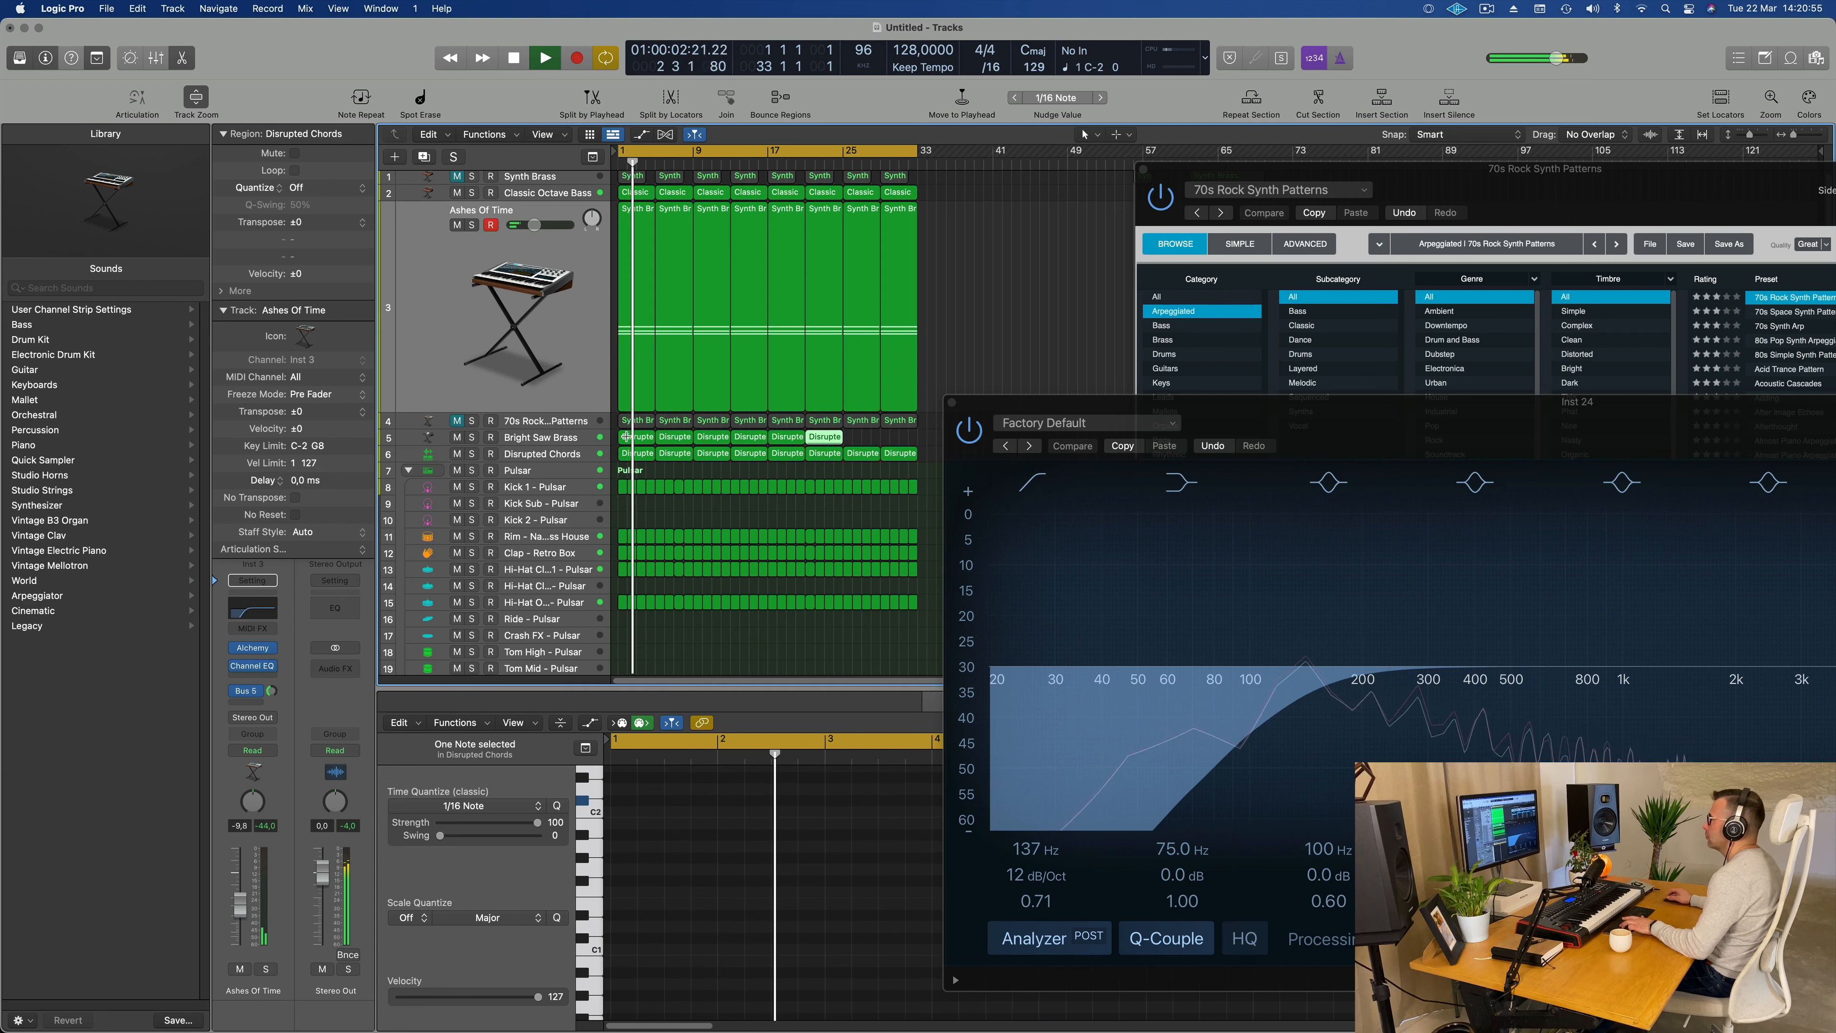
pyautogui.moveTo(1353, 401); pyautogui.dragTo(1687, 268)
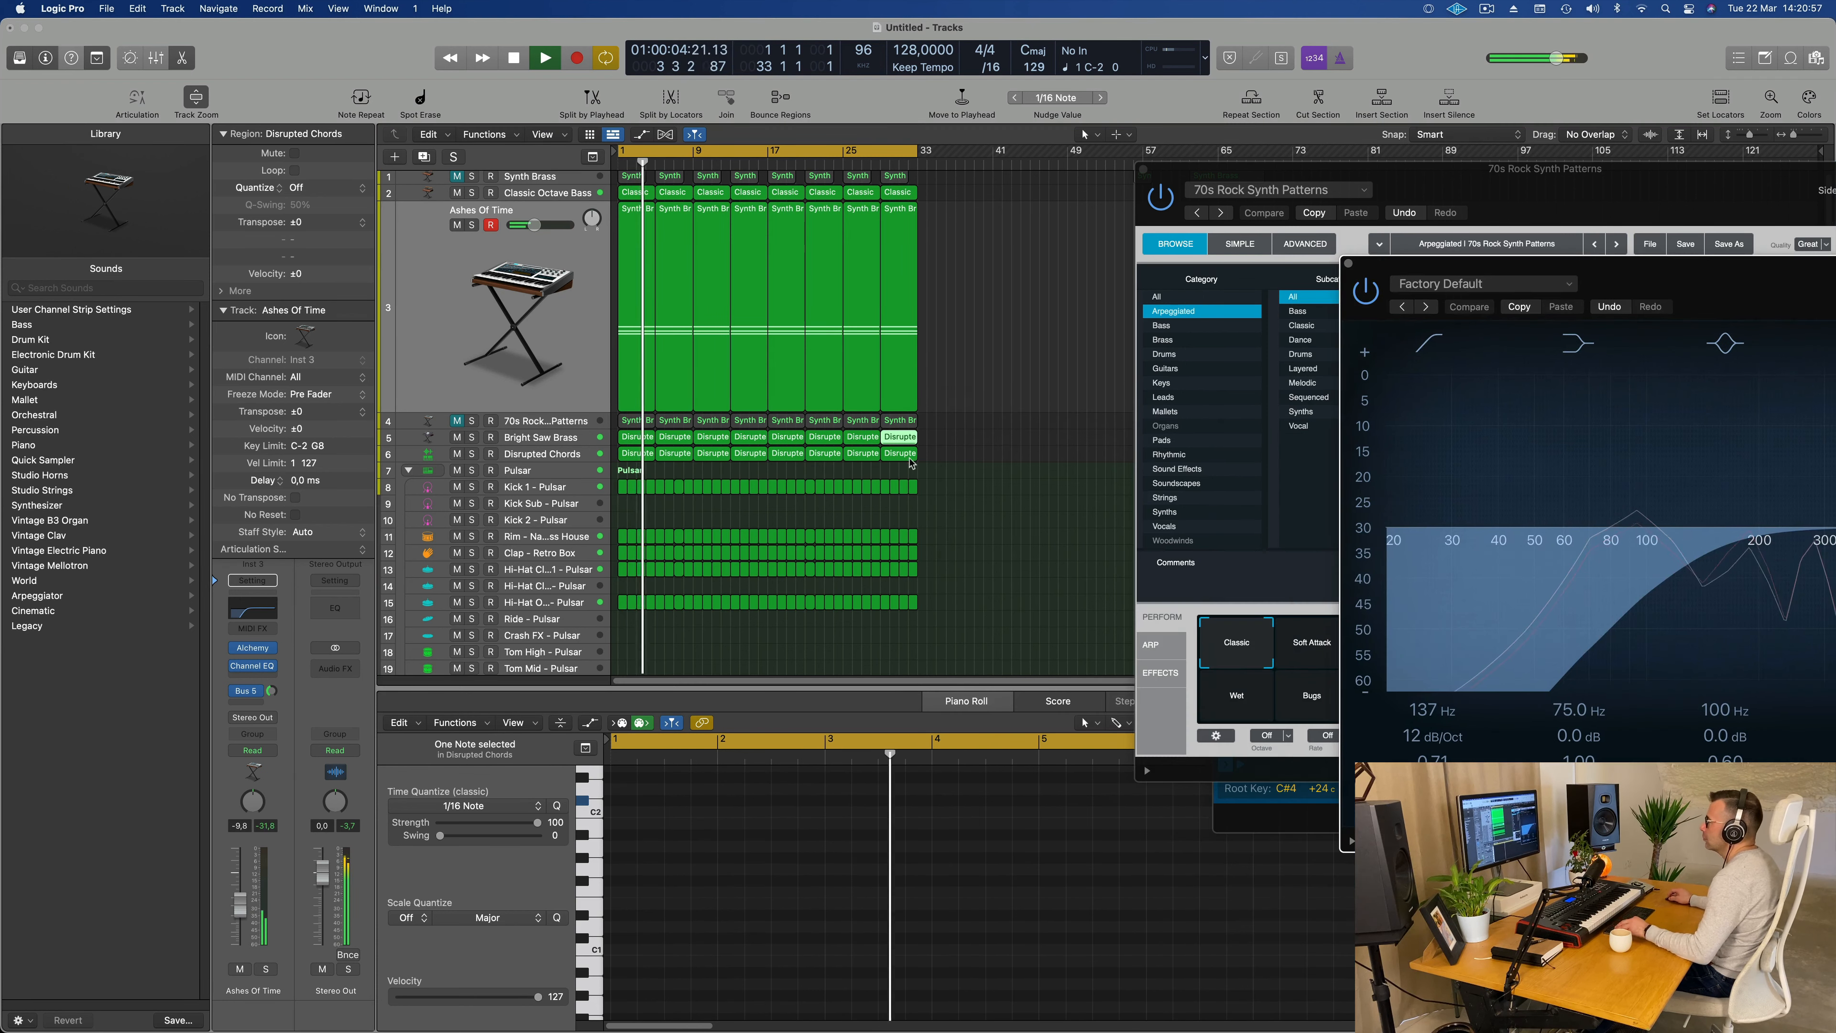
# Step: Select the Bright Saw Brass track, restart playback from bar 1, and open its ES2 synth
pyautogui.click(439, 438)
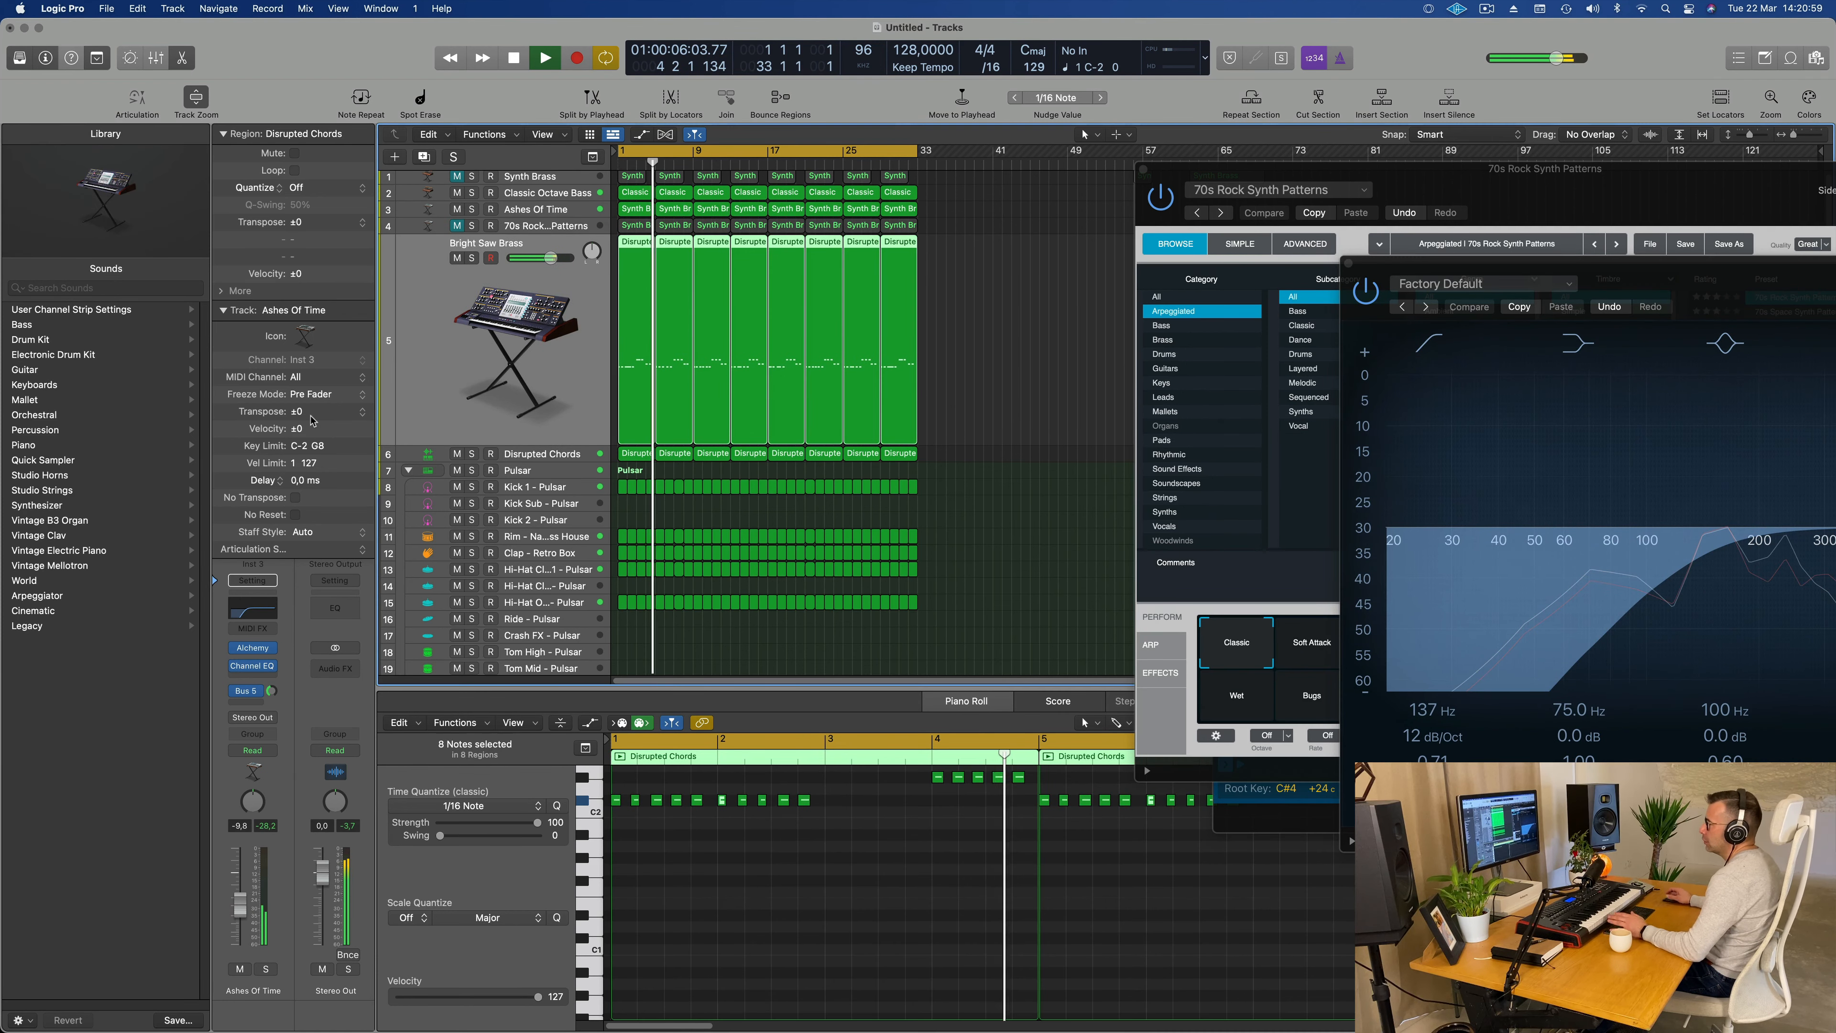
pyautogui.press('space')
pyautogui.press('Return')
pyautogui.press('space')
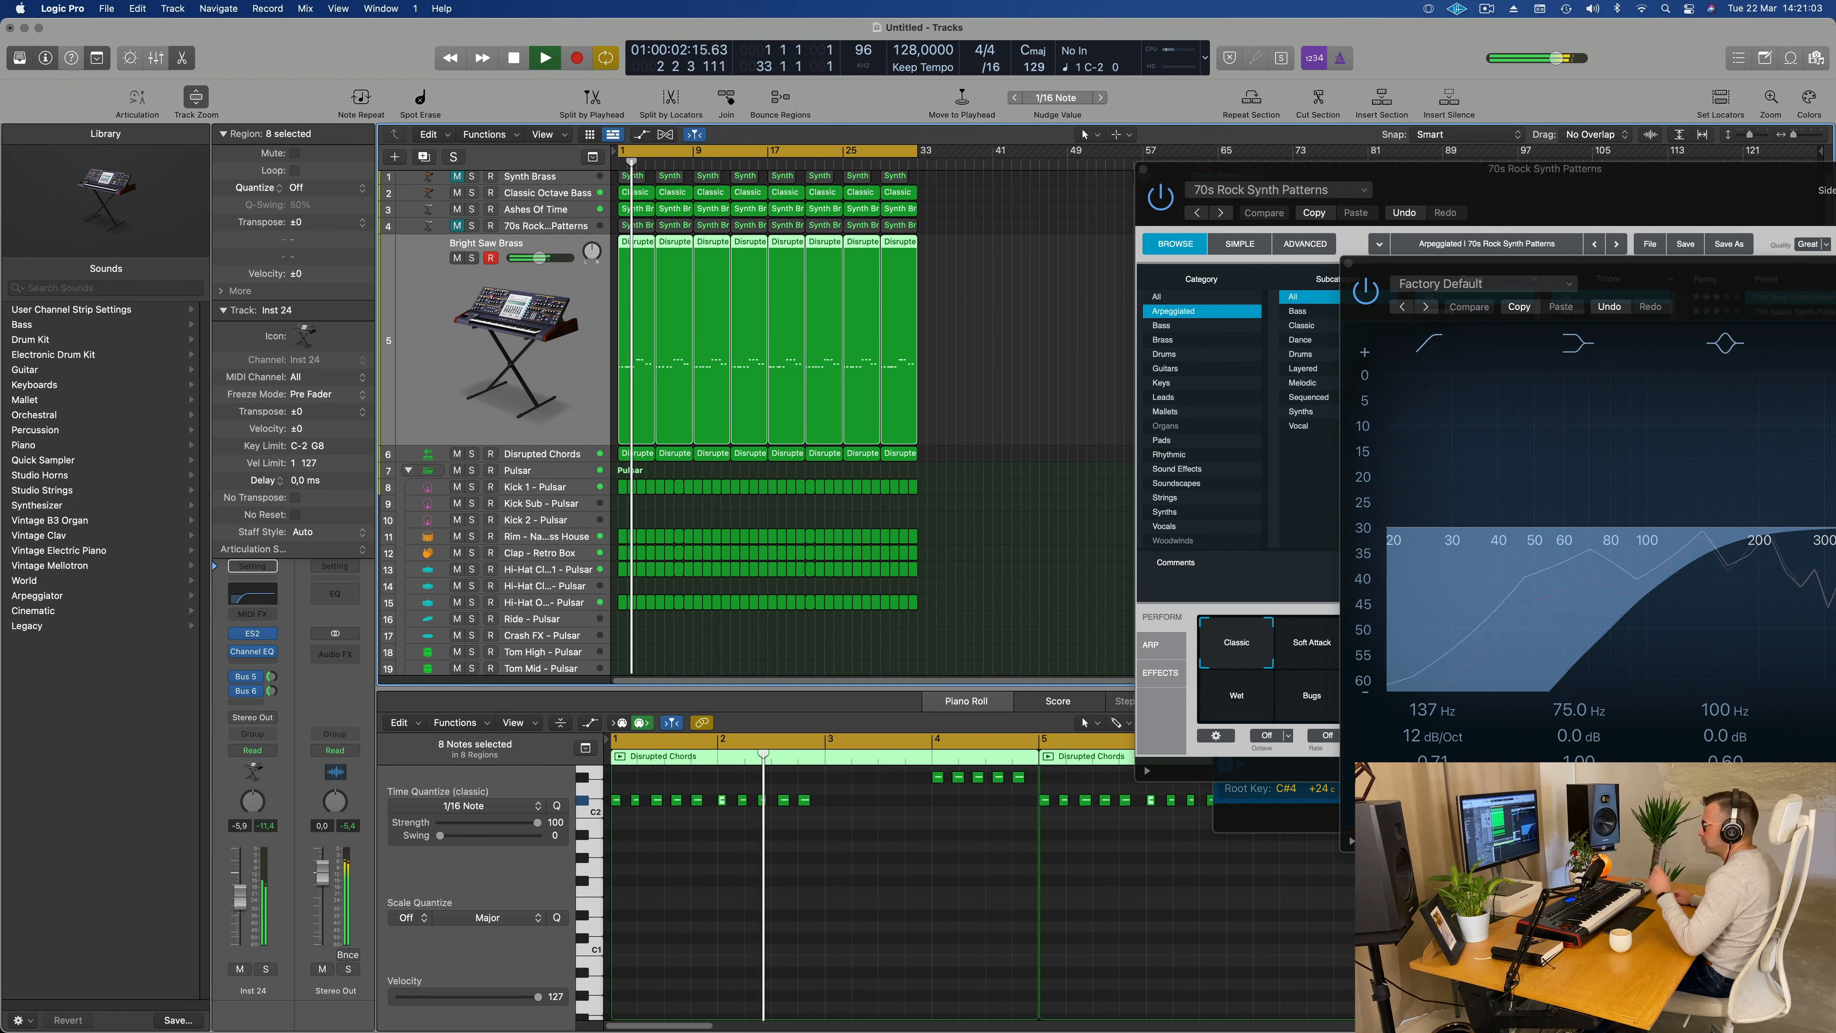
pyautogui.click(253, 634)
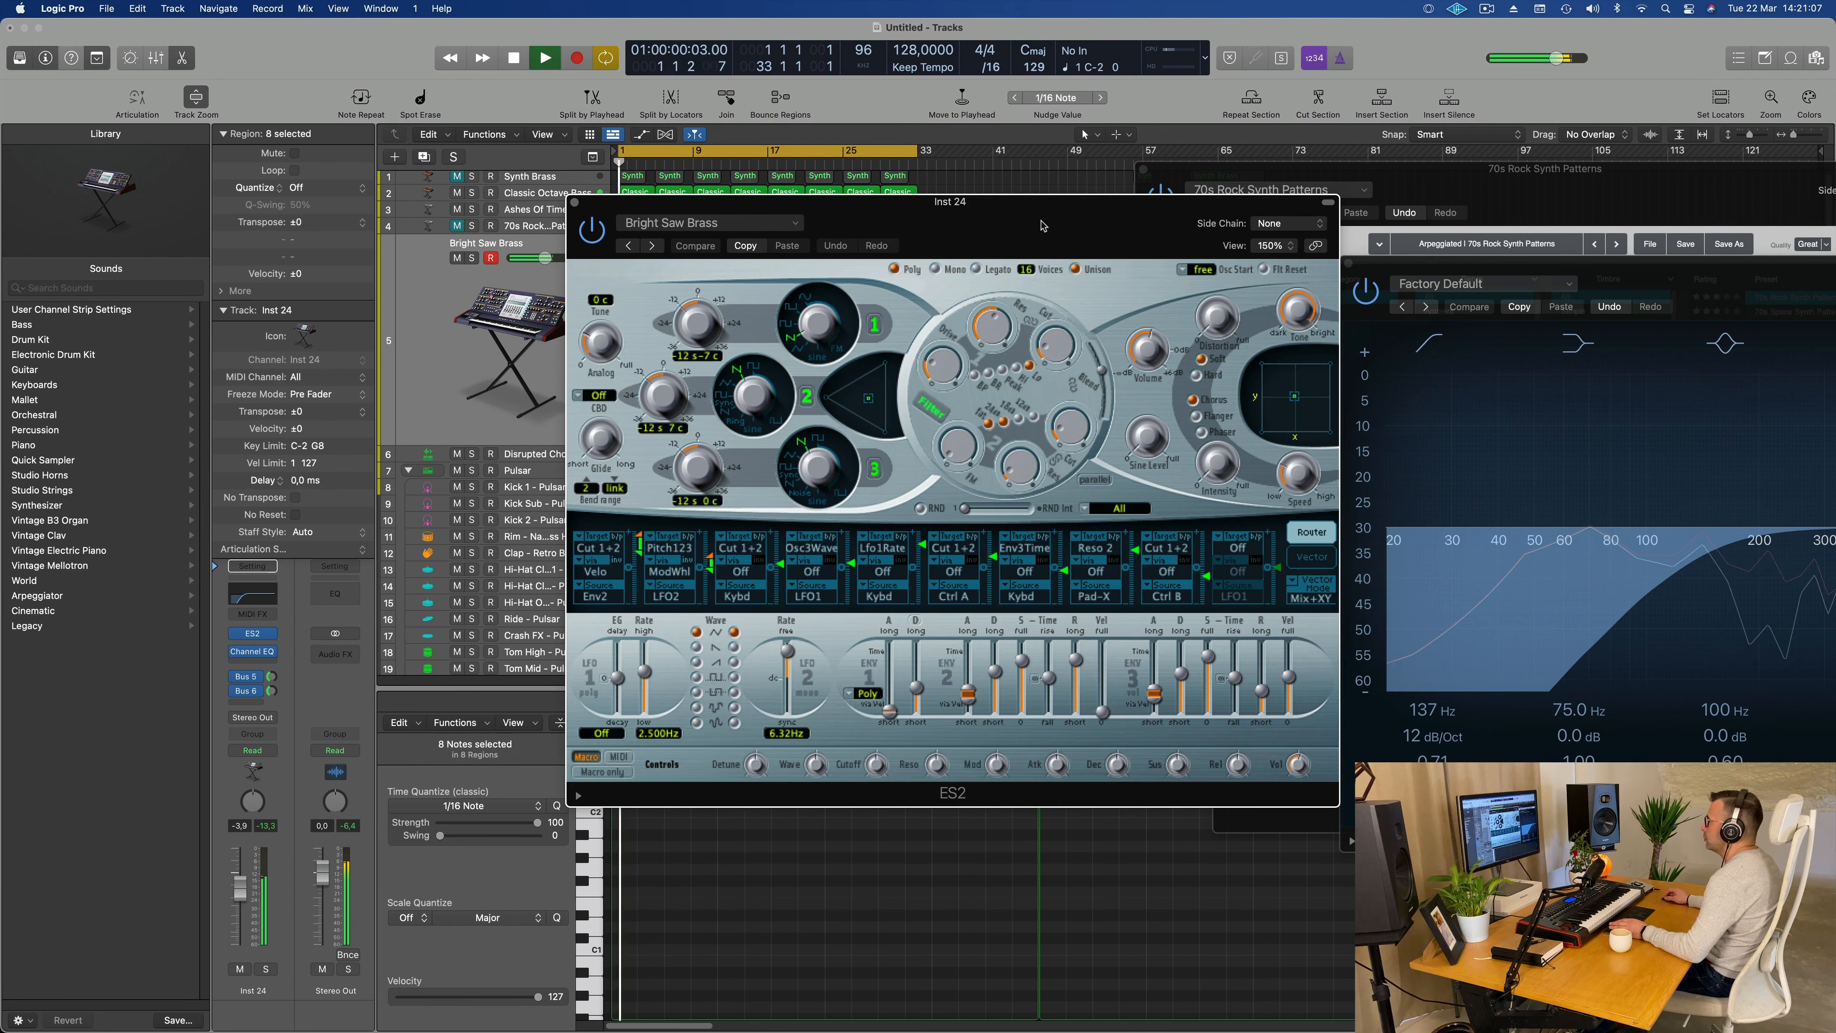
pyautogui.moveTo(1043, 226); pyautogui.dragTo(994, 223)
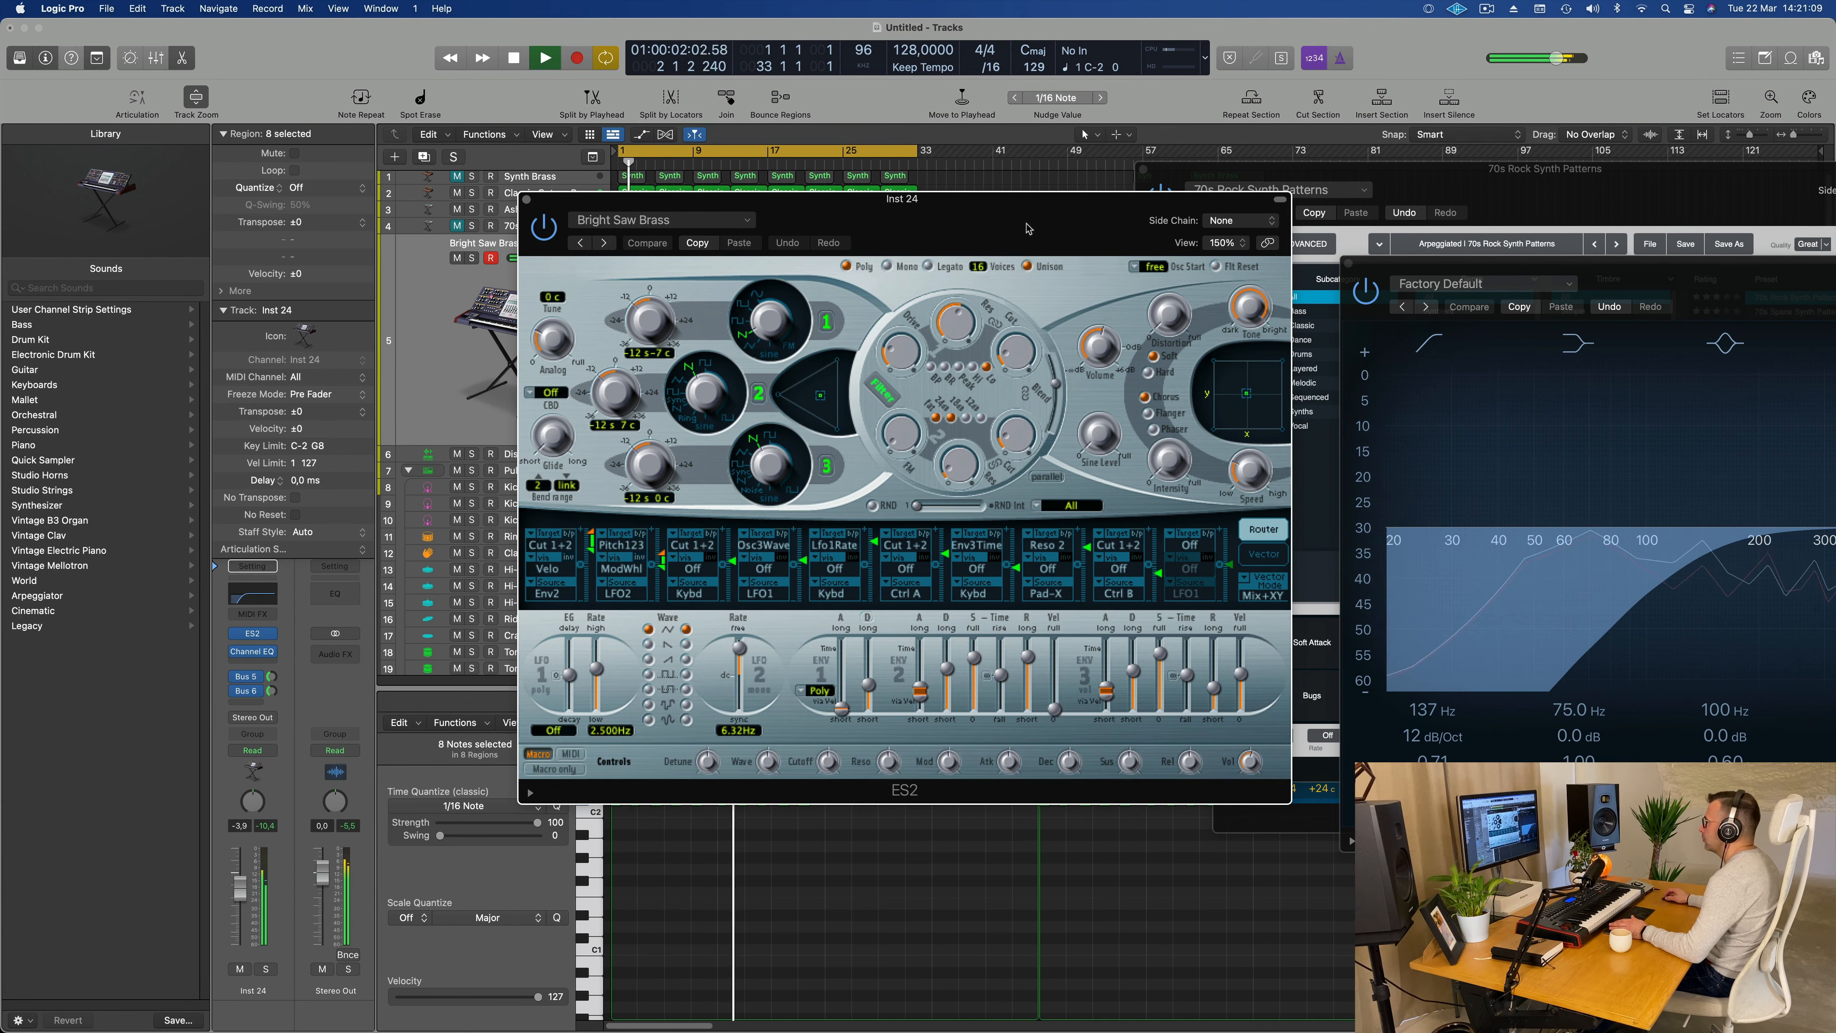
# Step: Try a filter adjustment on the Bright Saw Brass patch in ES2 and replay the track
pyautogui.moveTo(1012, 353); pyautogui.dragTo(1015, 382)
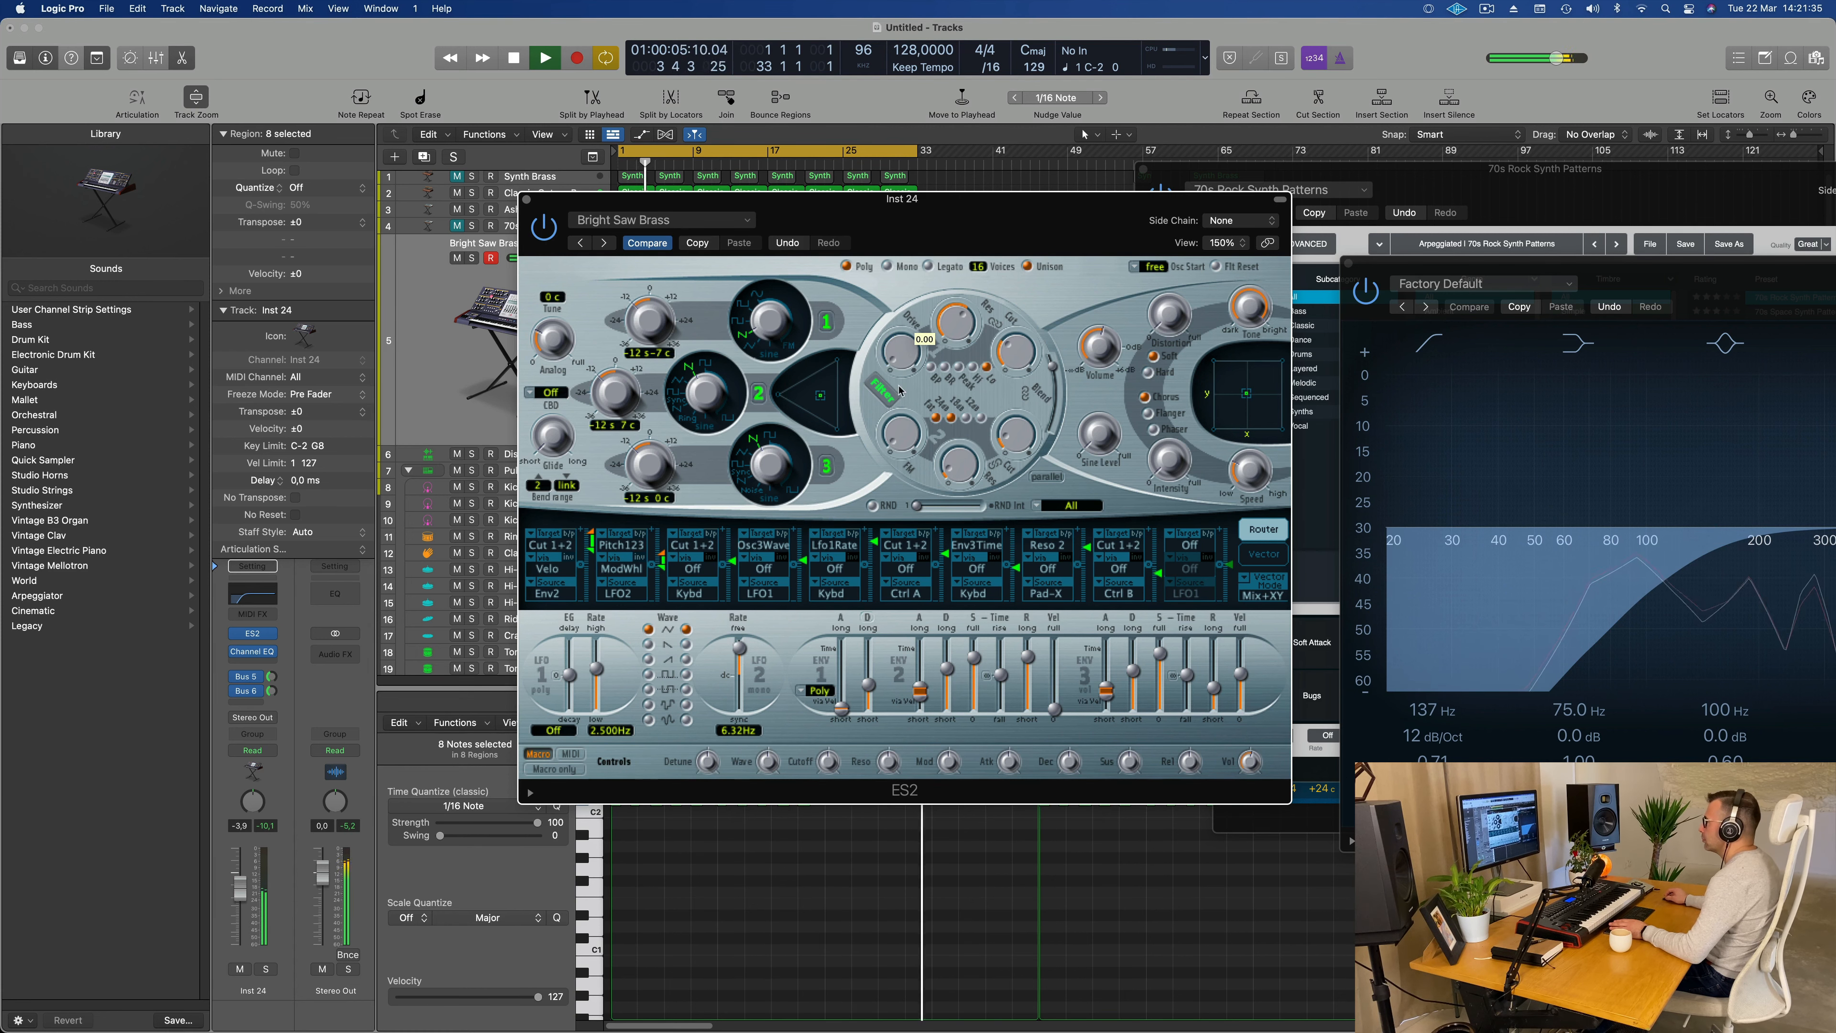
pyautogui.press('space')
pyautogui.moveTo(956, 219); pyautogui.dragTo(1030, 220)
pyautogui.press('space')
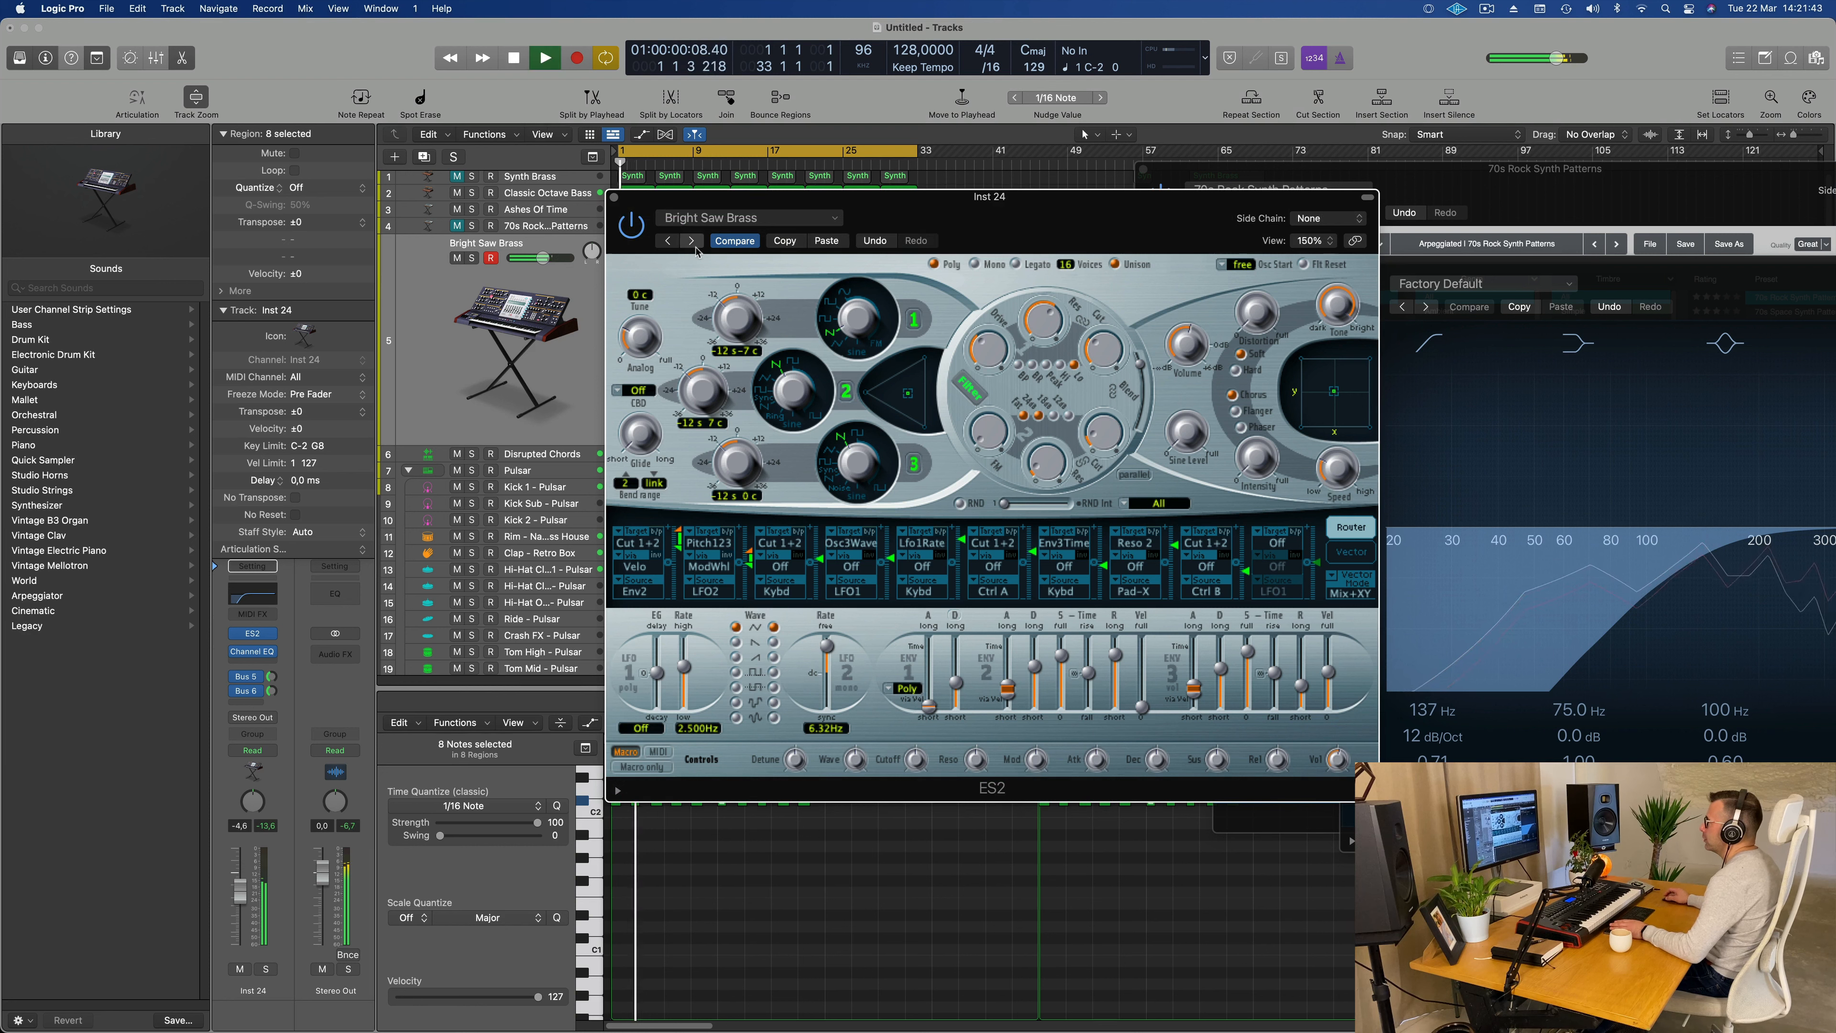
# Step: Audition the ES2 presets Fair Brass, FM Synth Brass and Acid Attack, lowering the track to about -16 dB
pyautogui.click(691, 241)
pyautogui.click(691, 241)
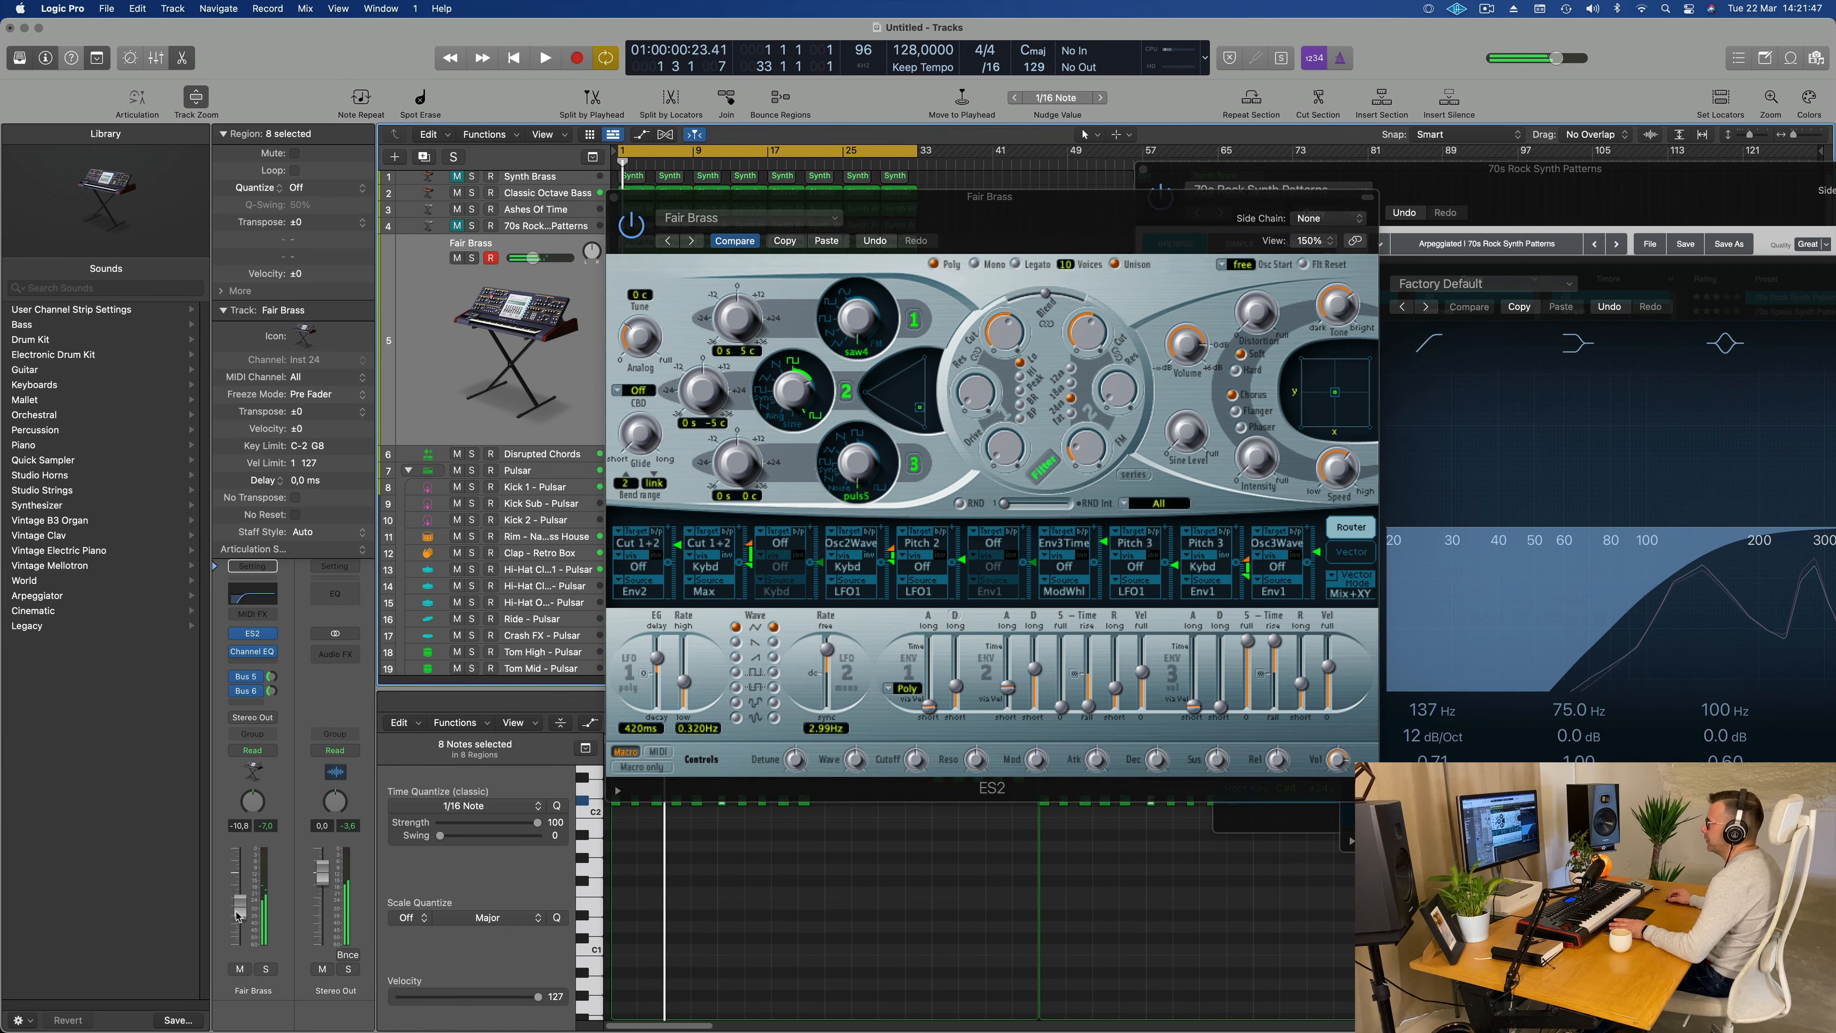
pyautogui.press('space')
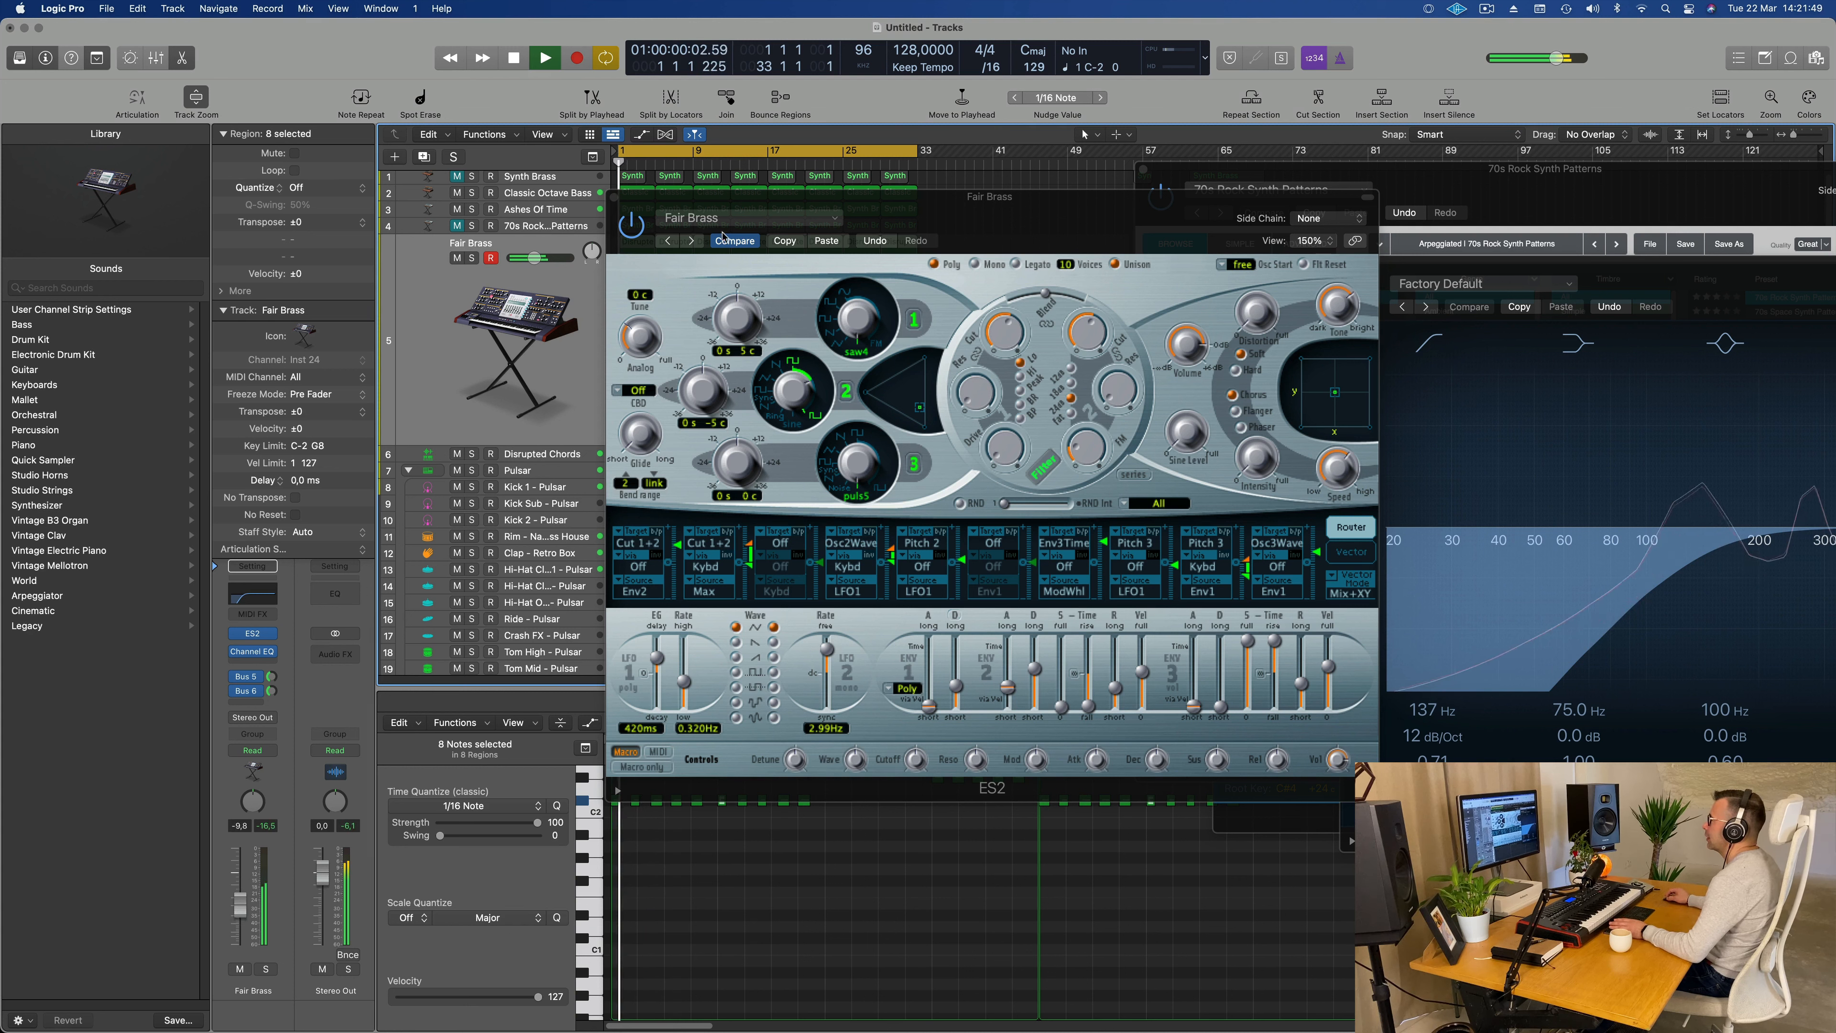
pyautogui.click(692, 241)
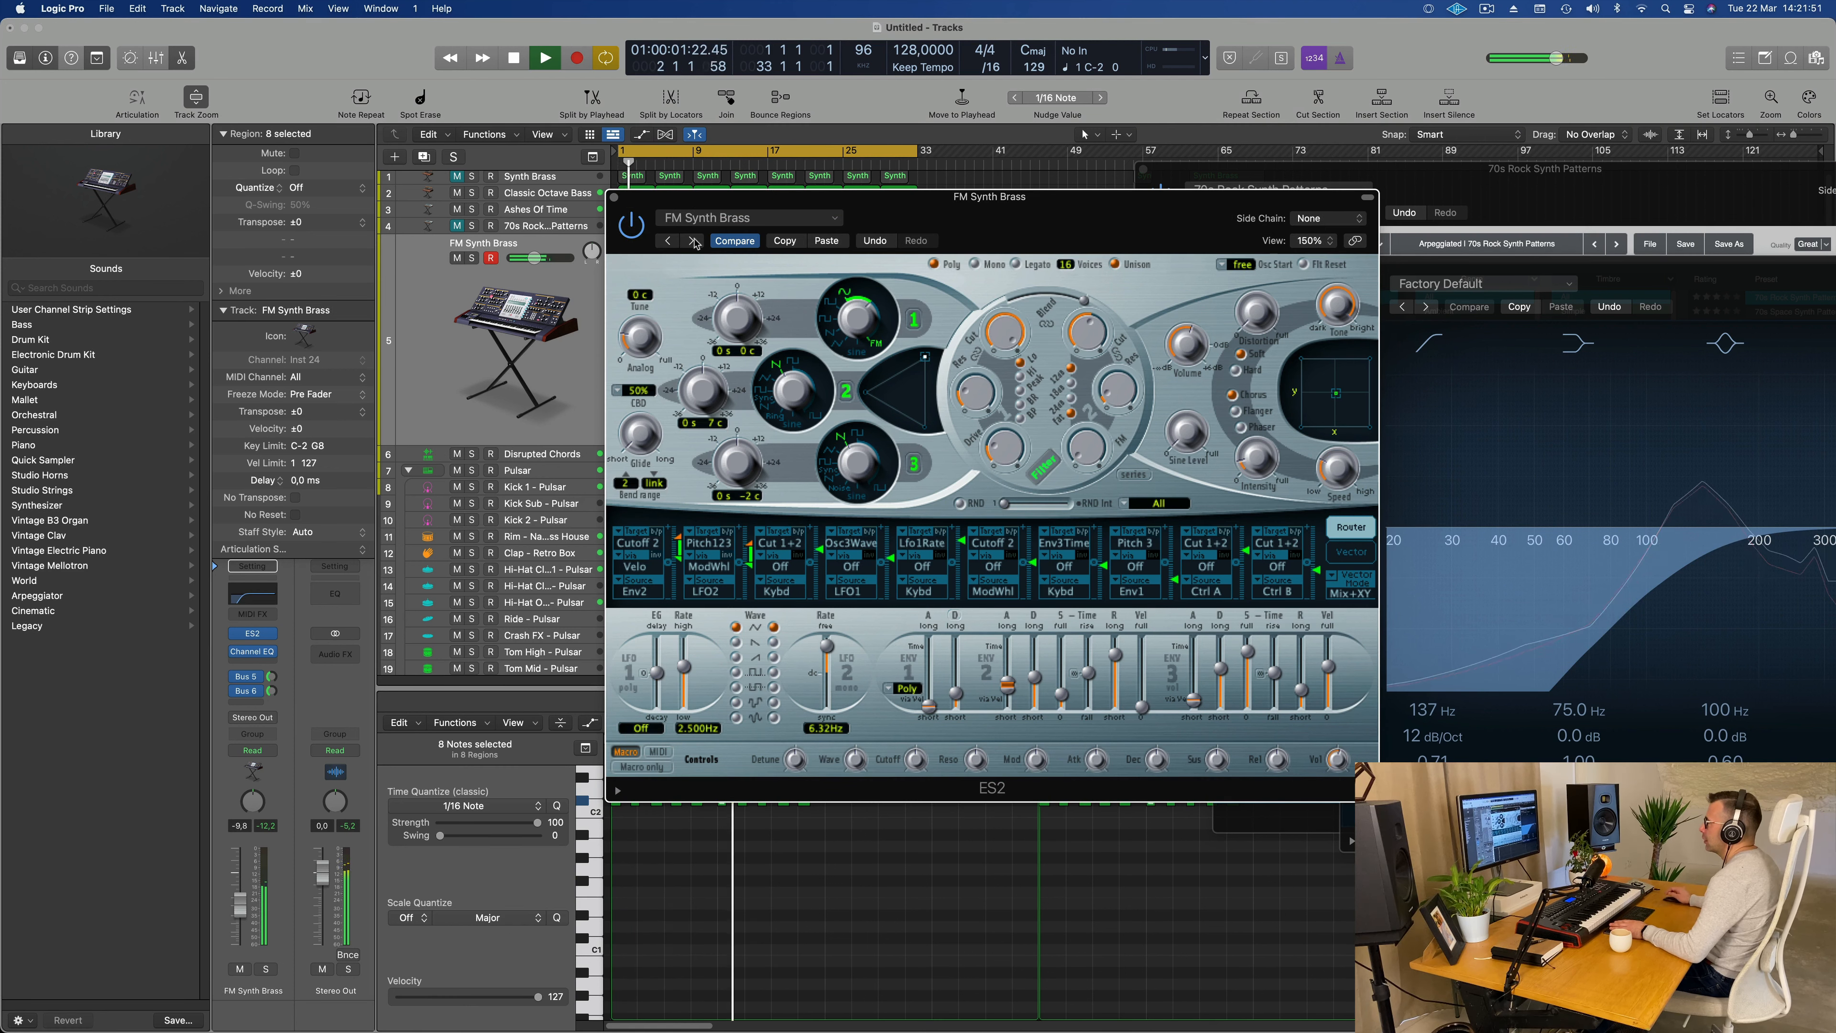
pyautogui.click(693, 241)
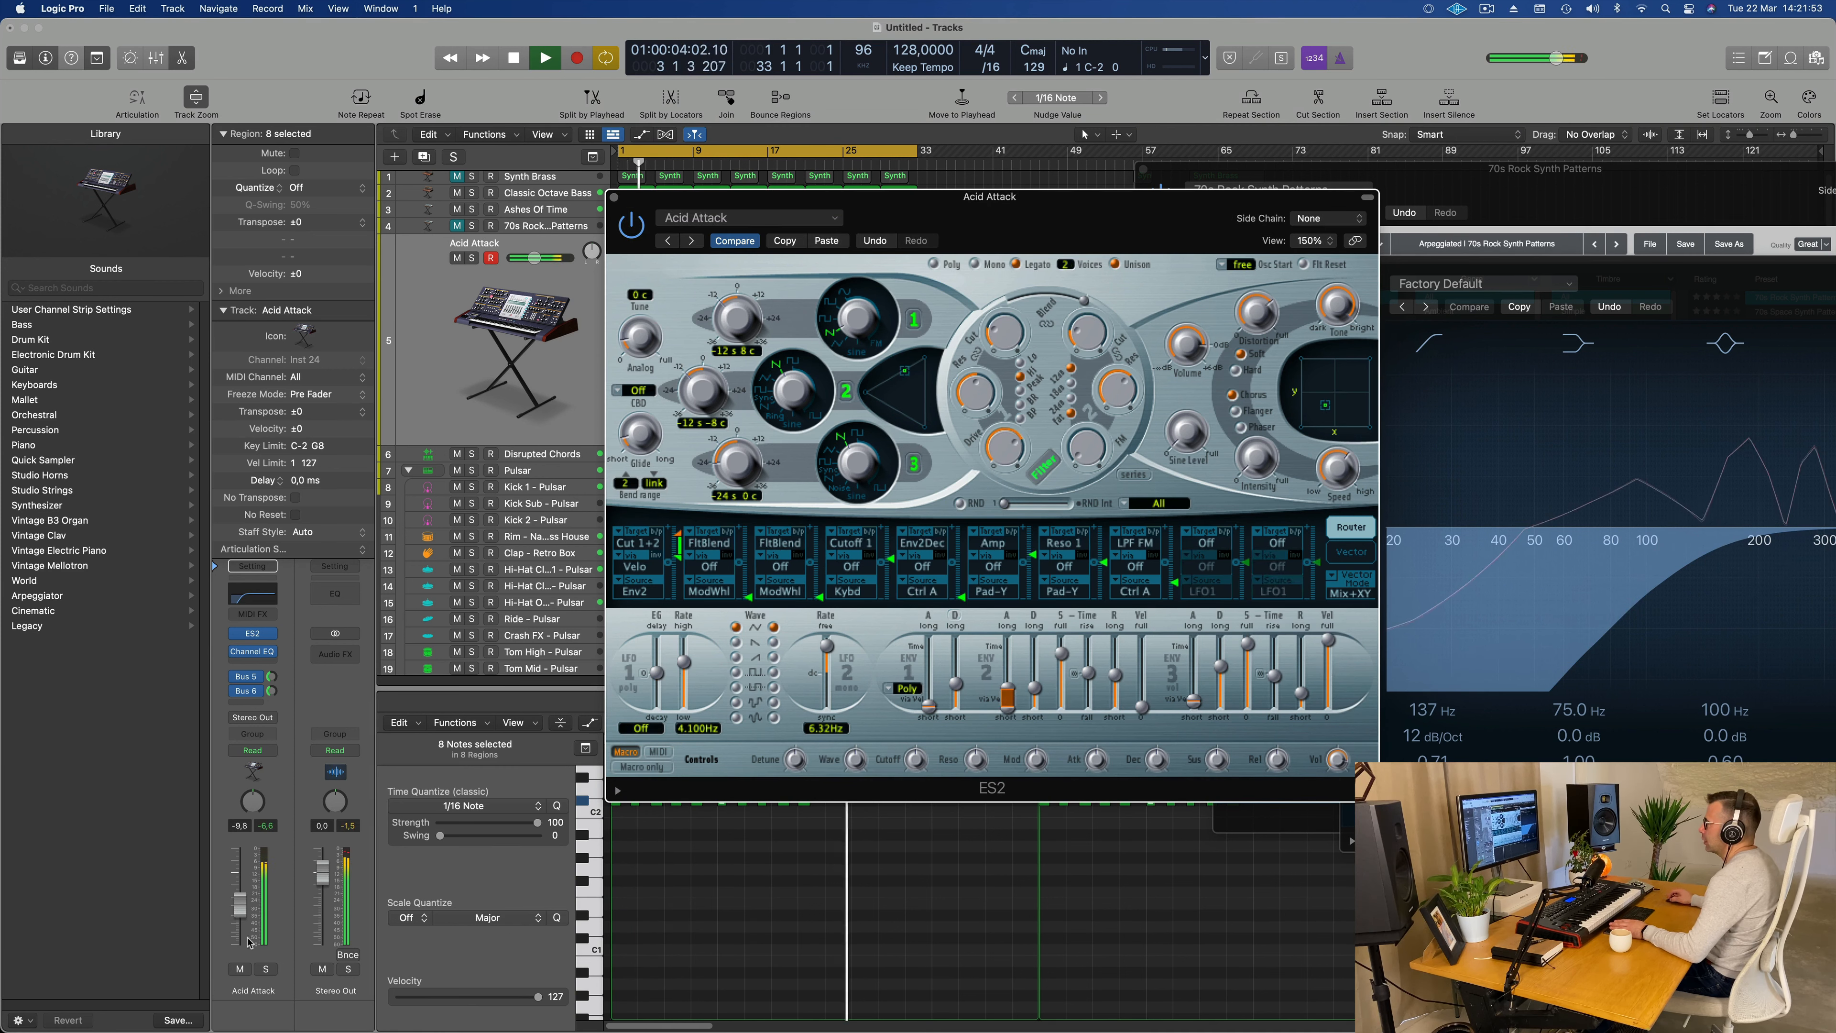
pyautogui.press('space')
pyautogui.press('space')
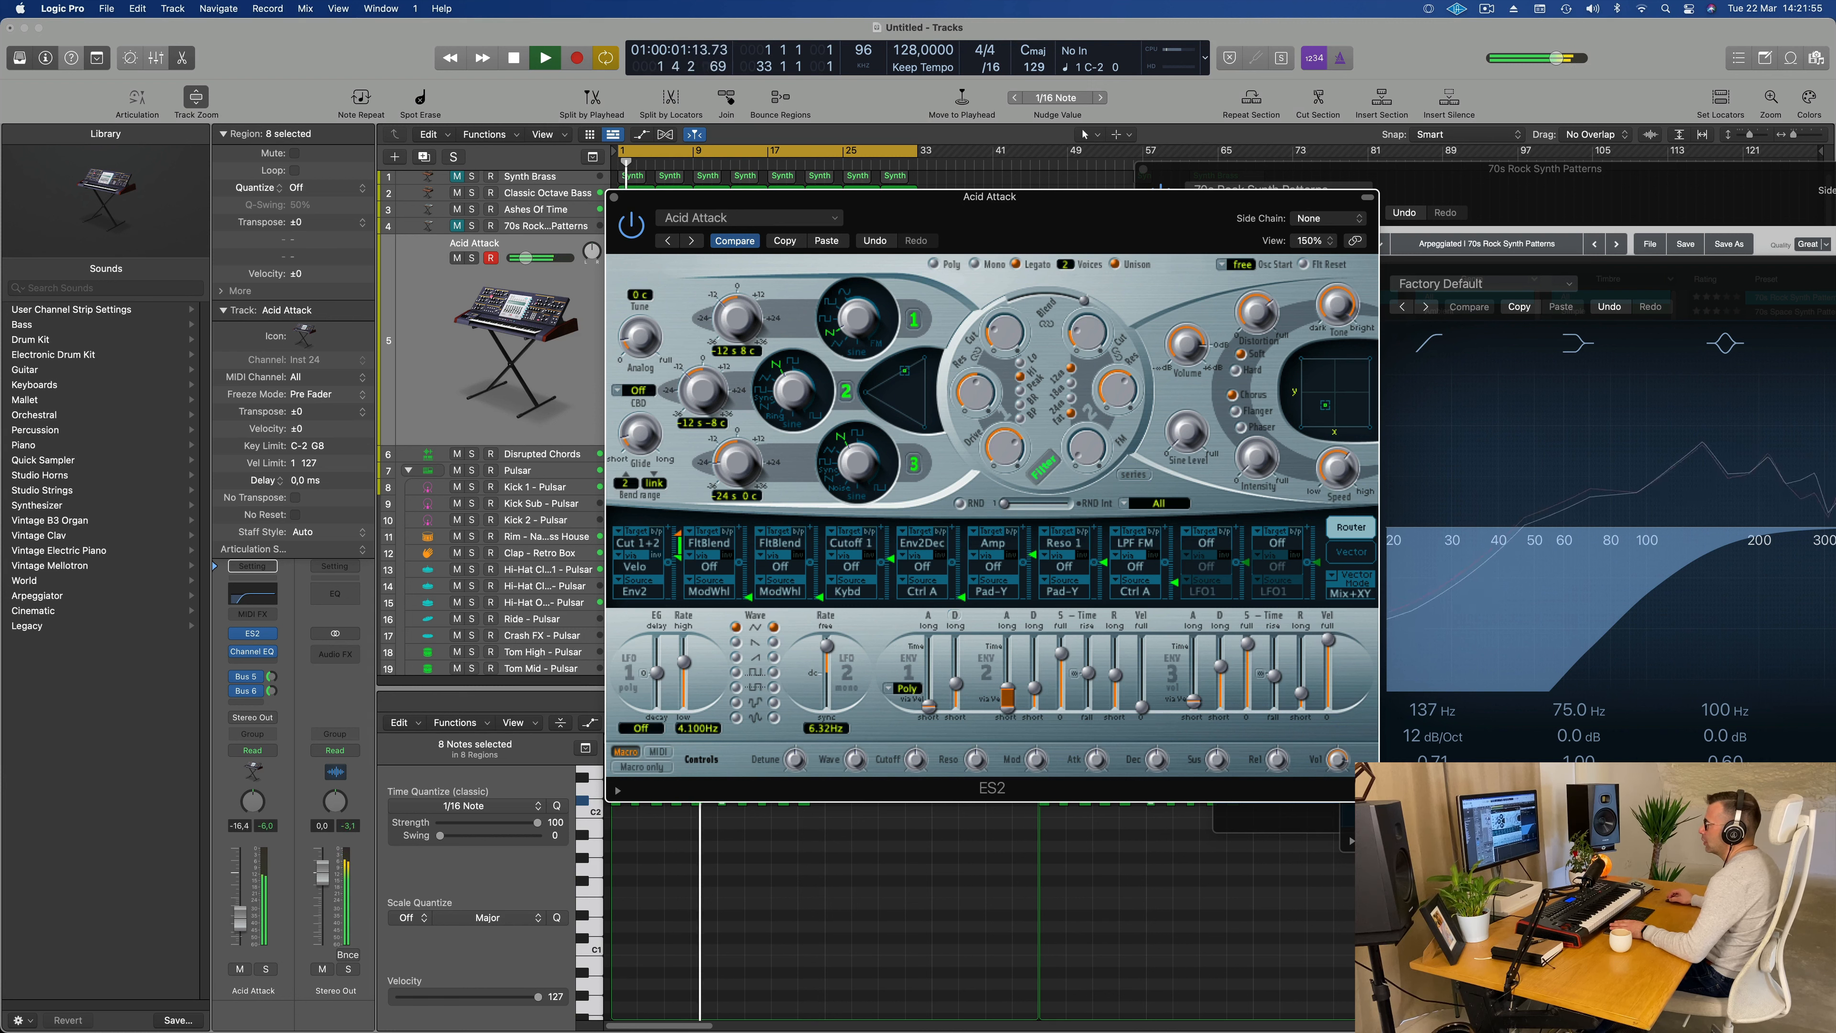
# Step: Step through the ES2 presets from Basic Dance onward during playback and settle on Short Tone
pyautogui.click(733, 134)
pyautogui.click(693, 243)
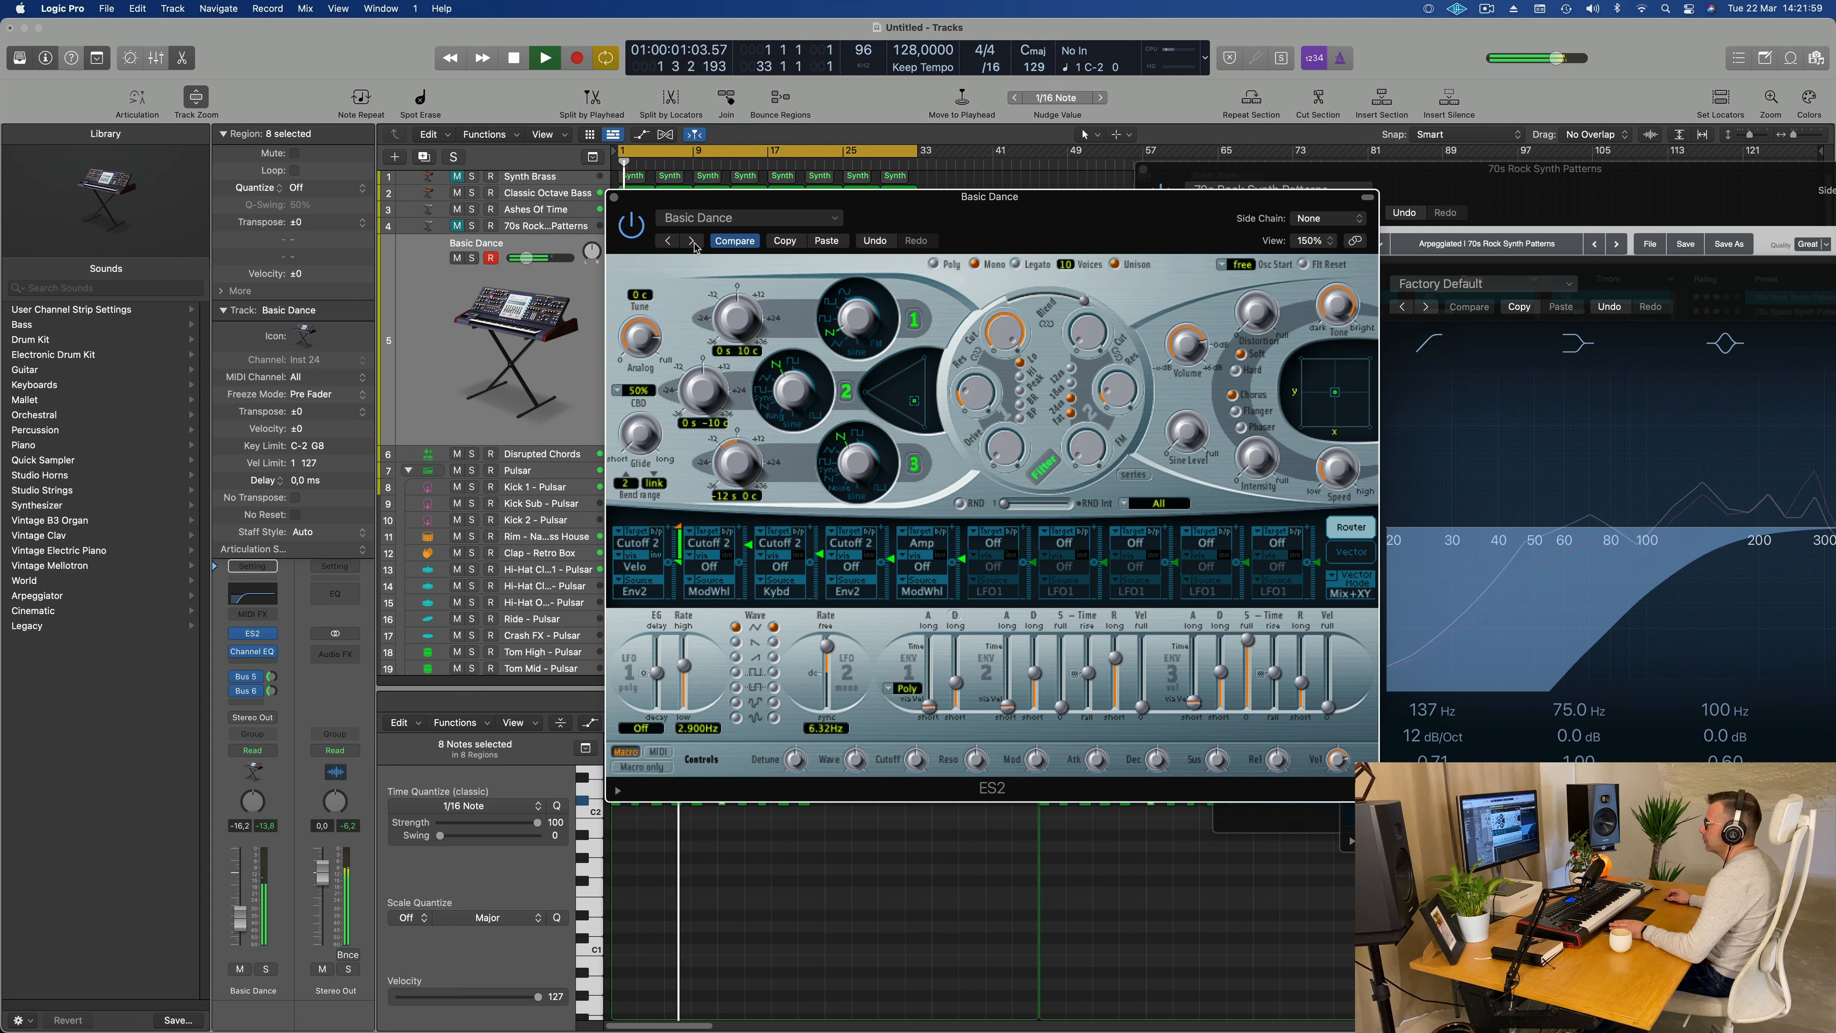
pyautogui.click(693, 241)
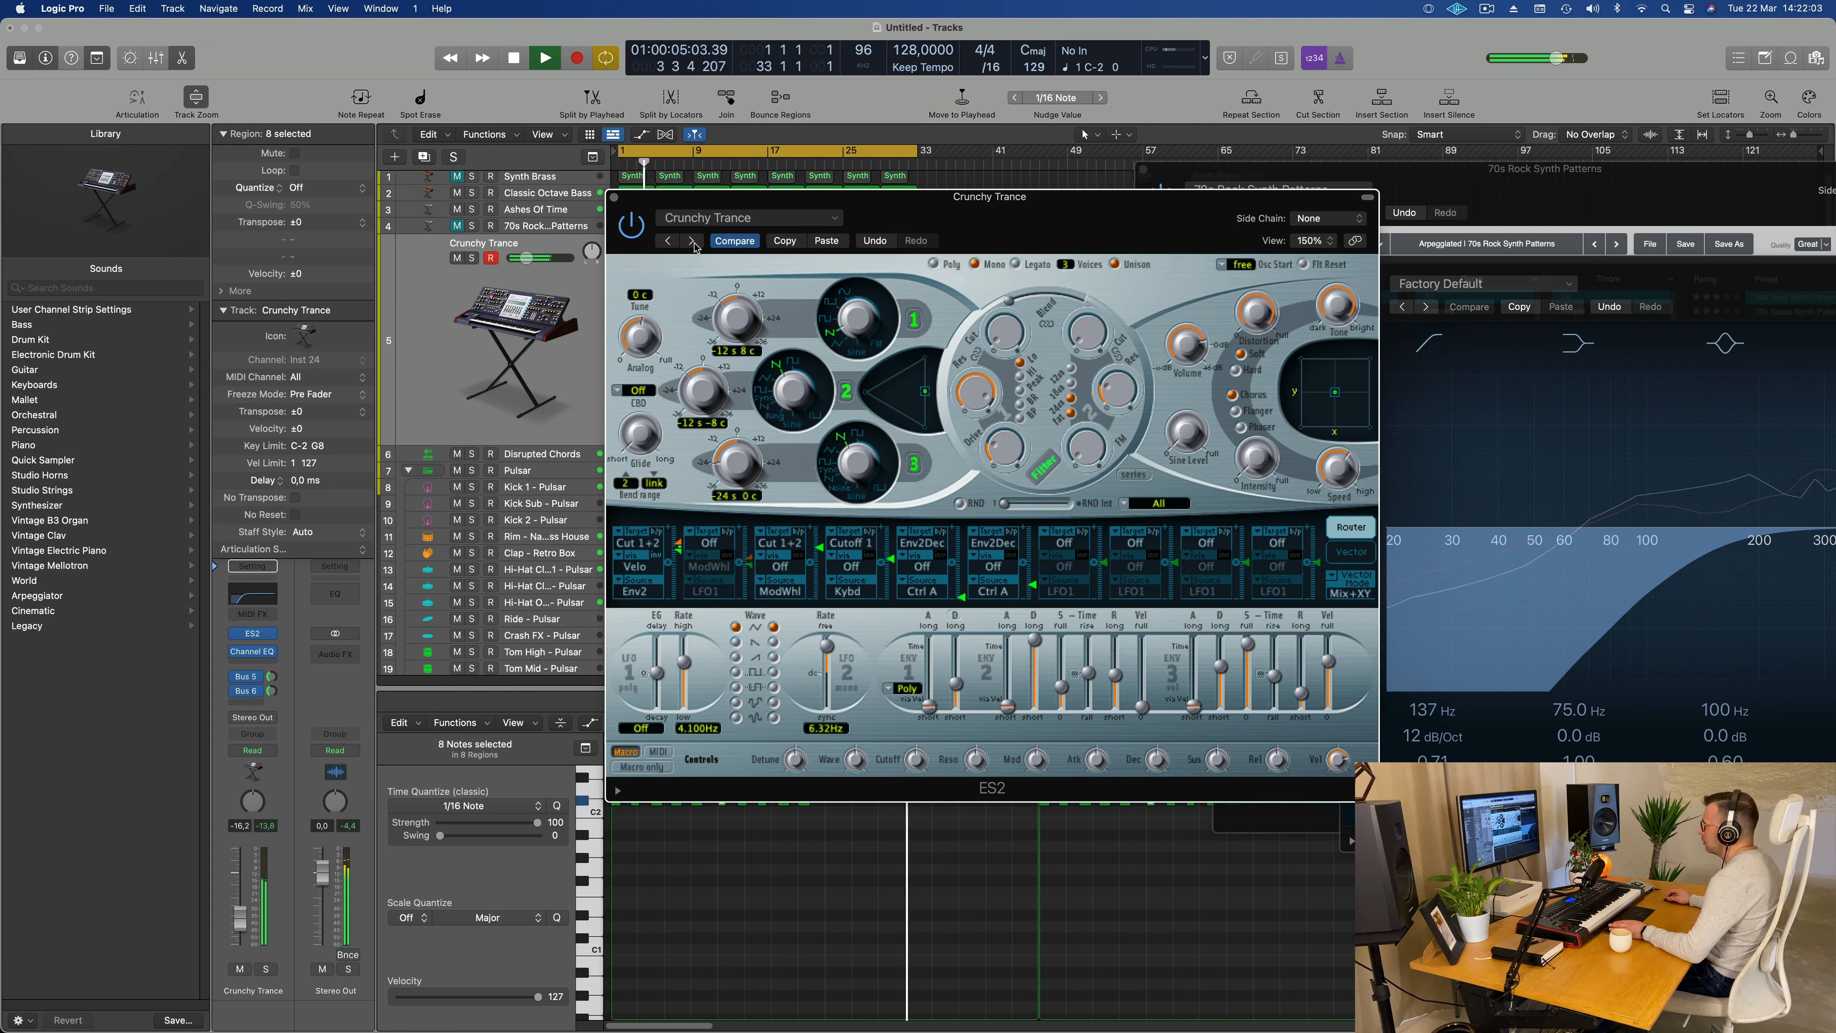
pyautogui.click(692, 241)
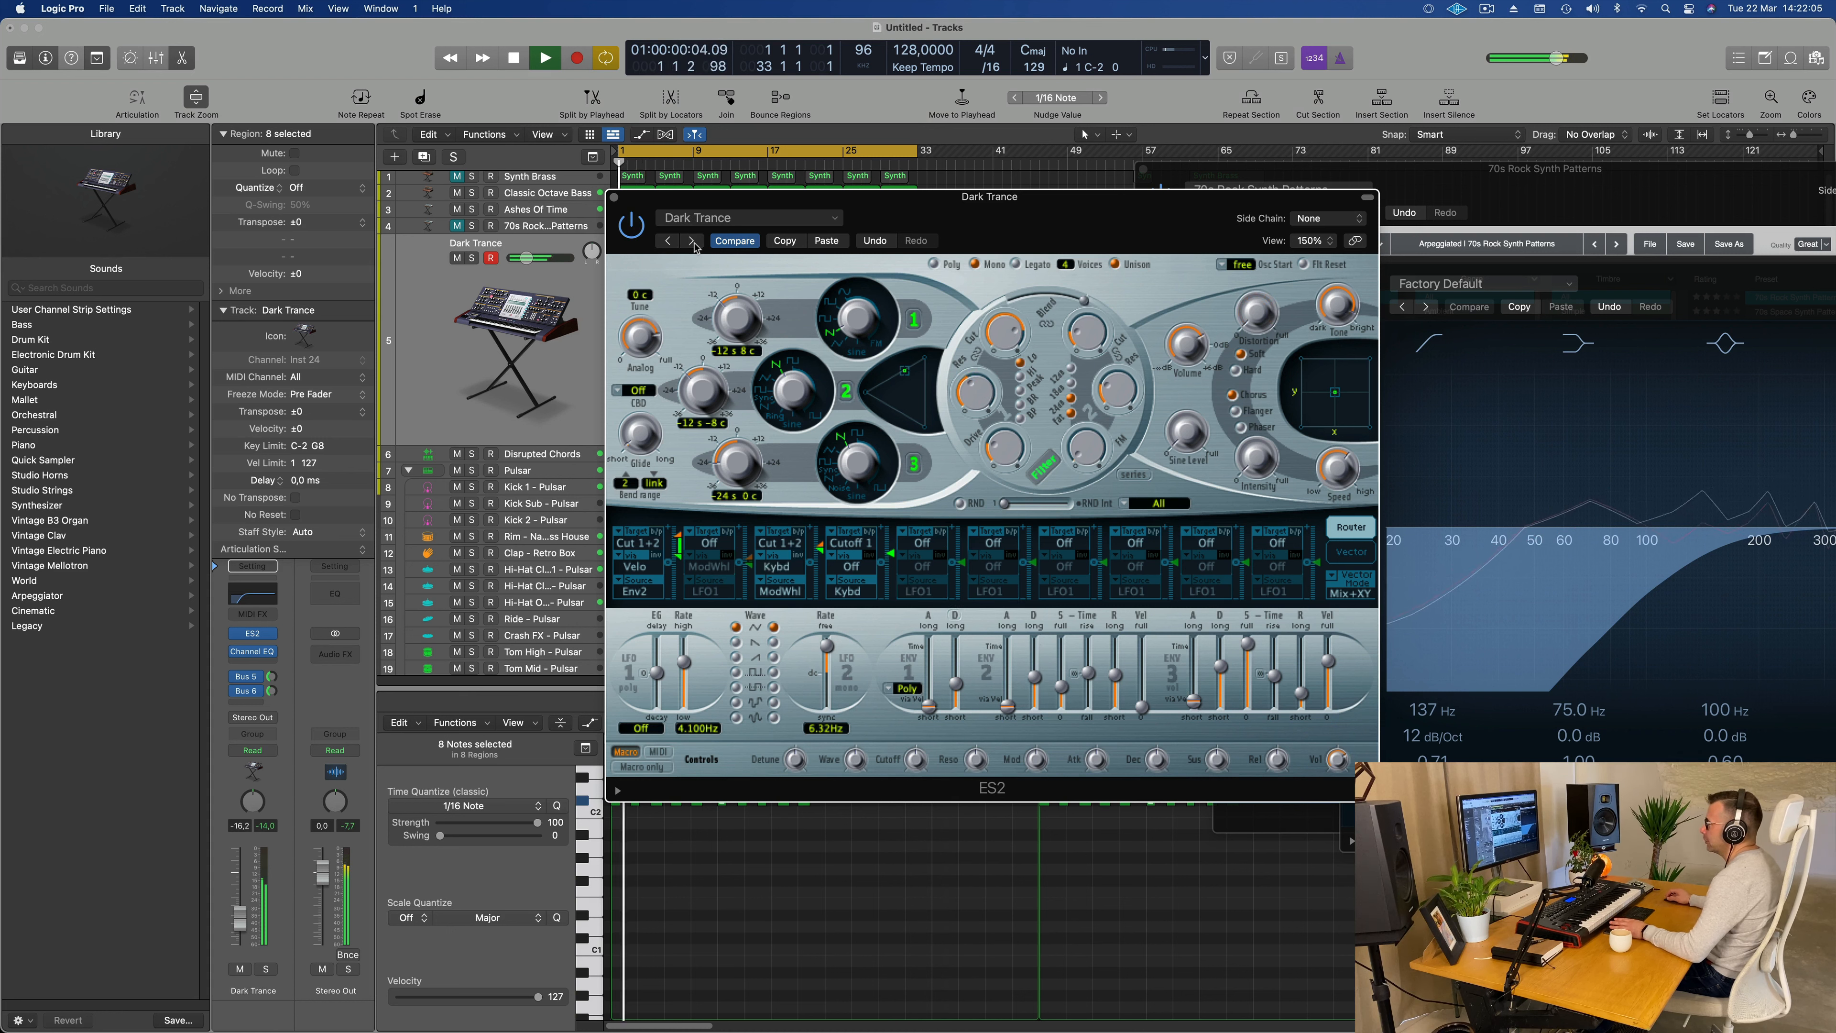
pyautogui.click(692, 242)
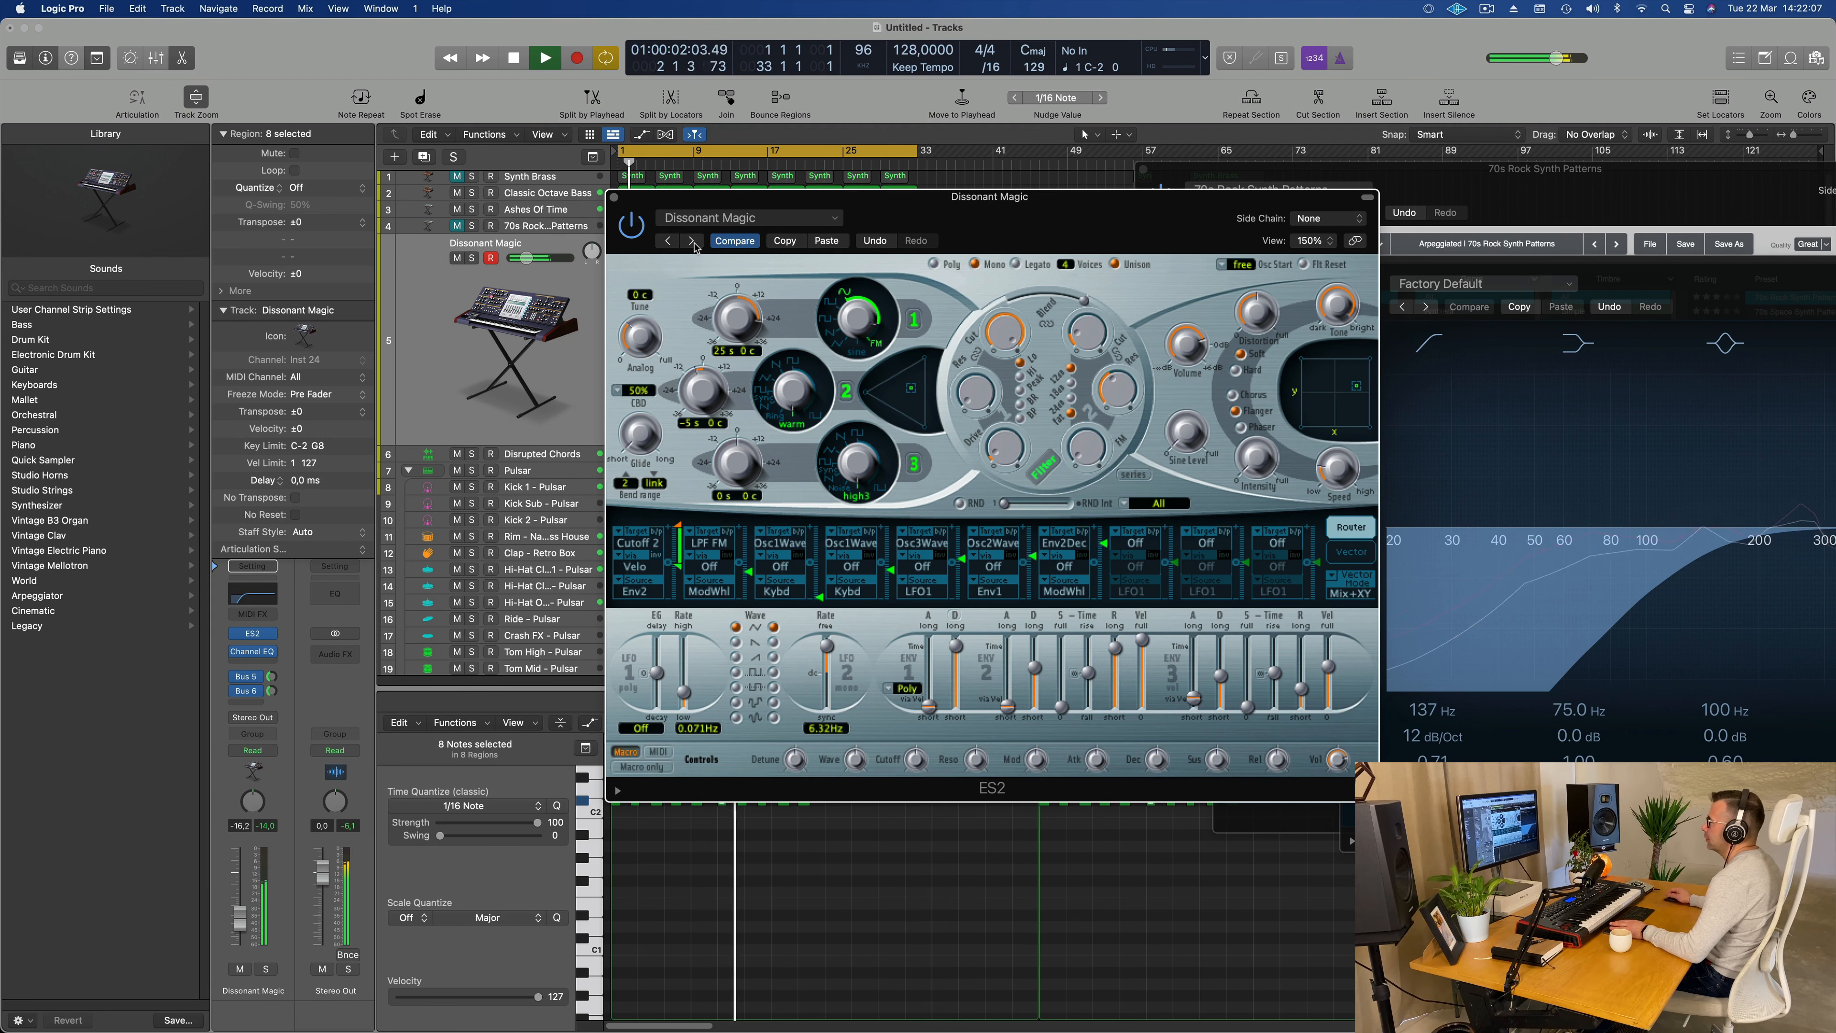
pyautogui.click(692, 242)
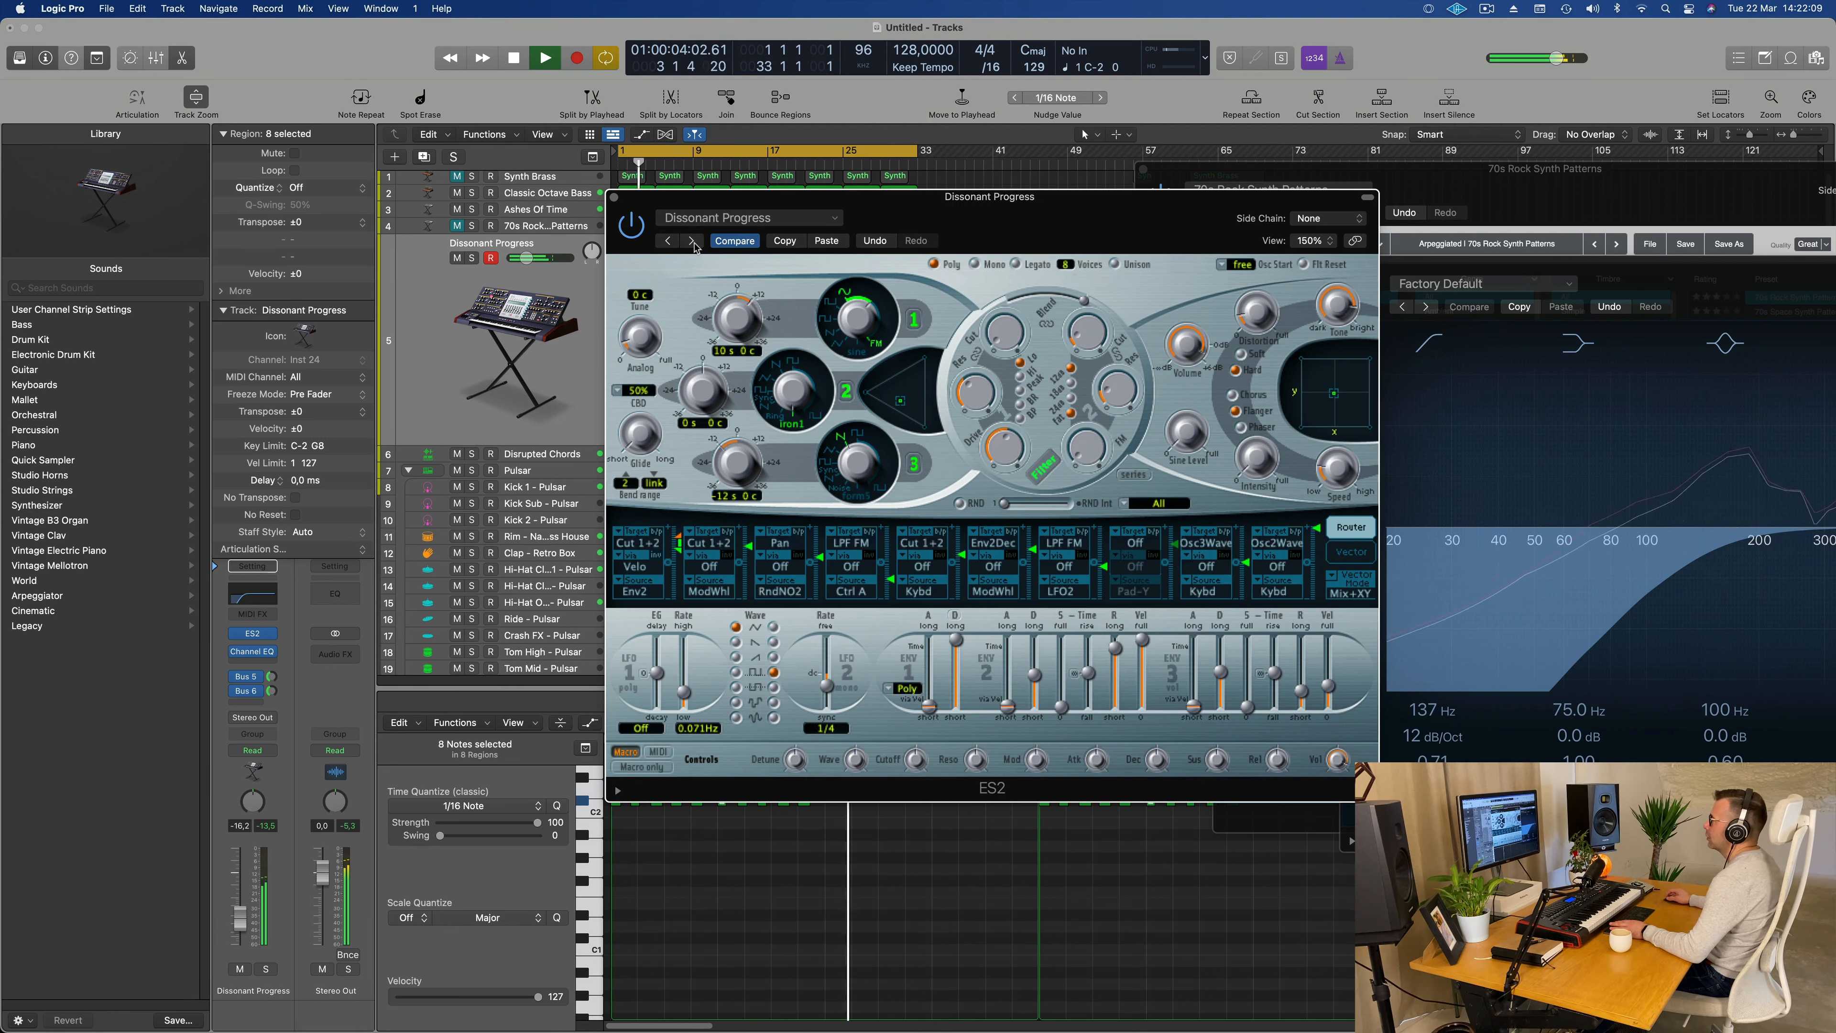
pyautogui.click(692, 242)
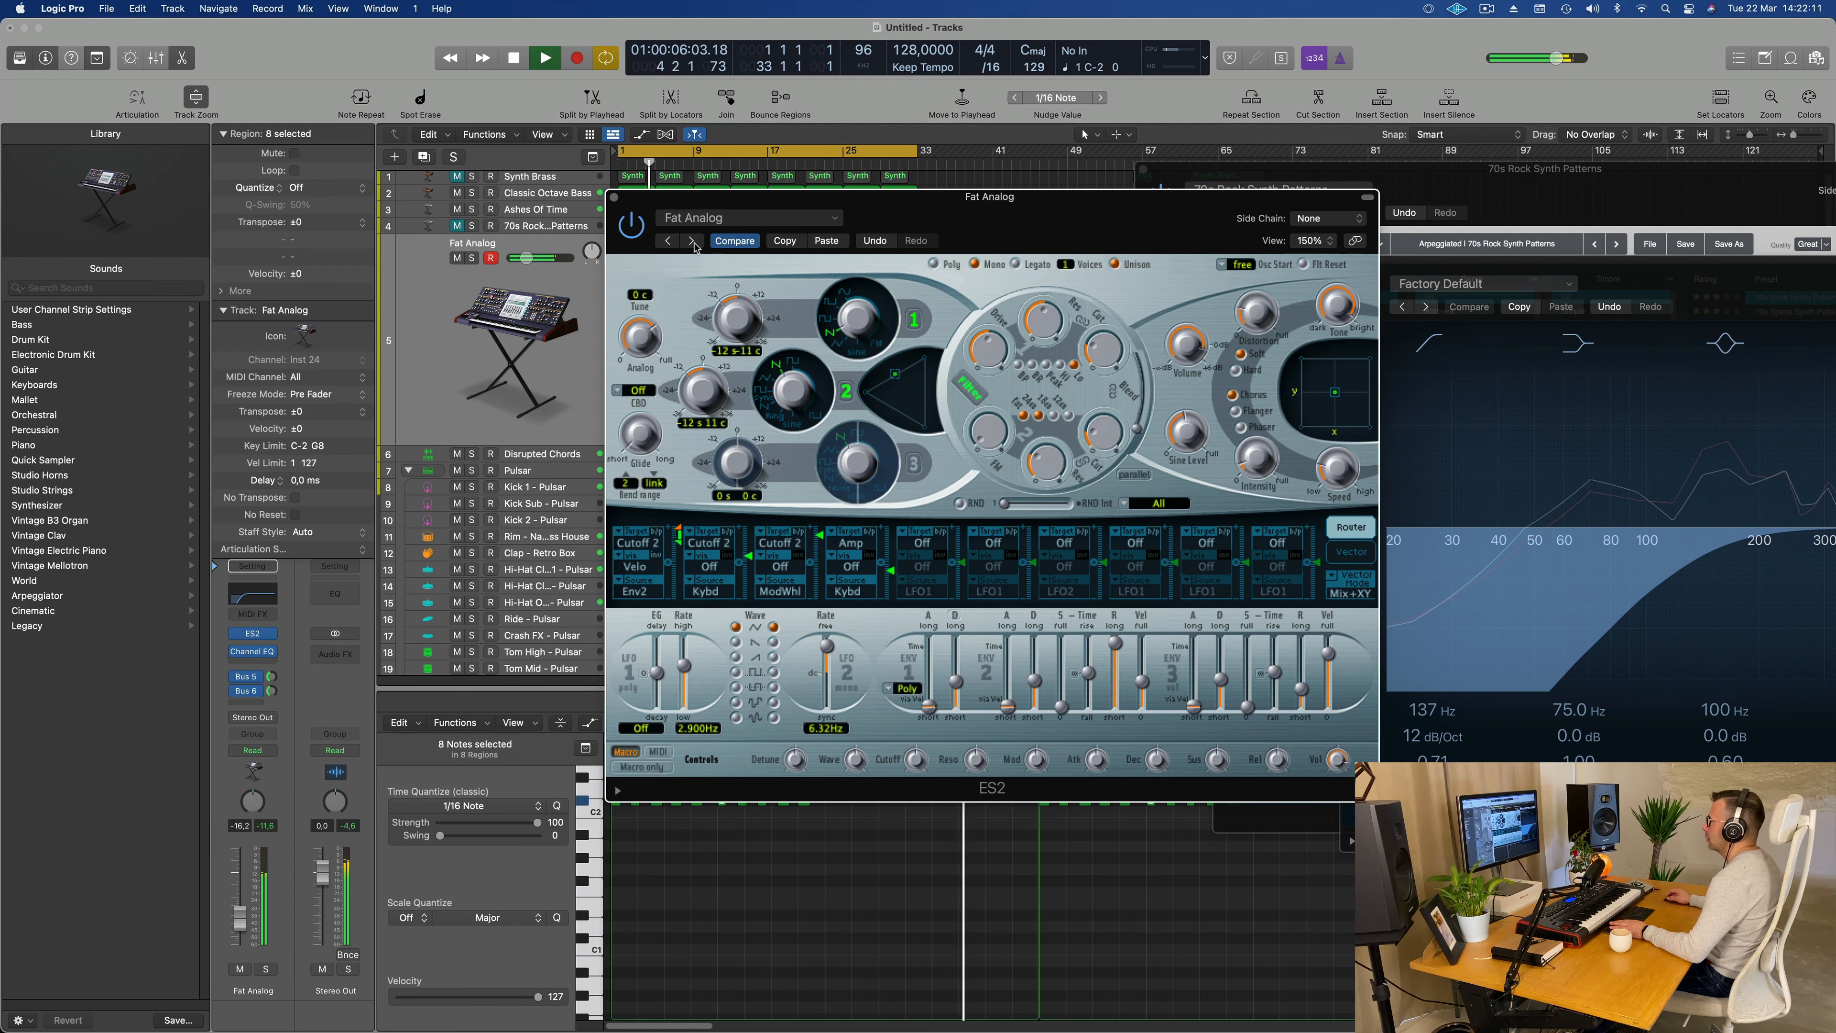
pyautogui.click(692, 241)
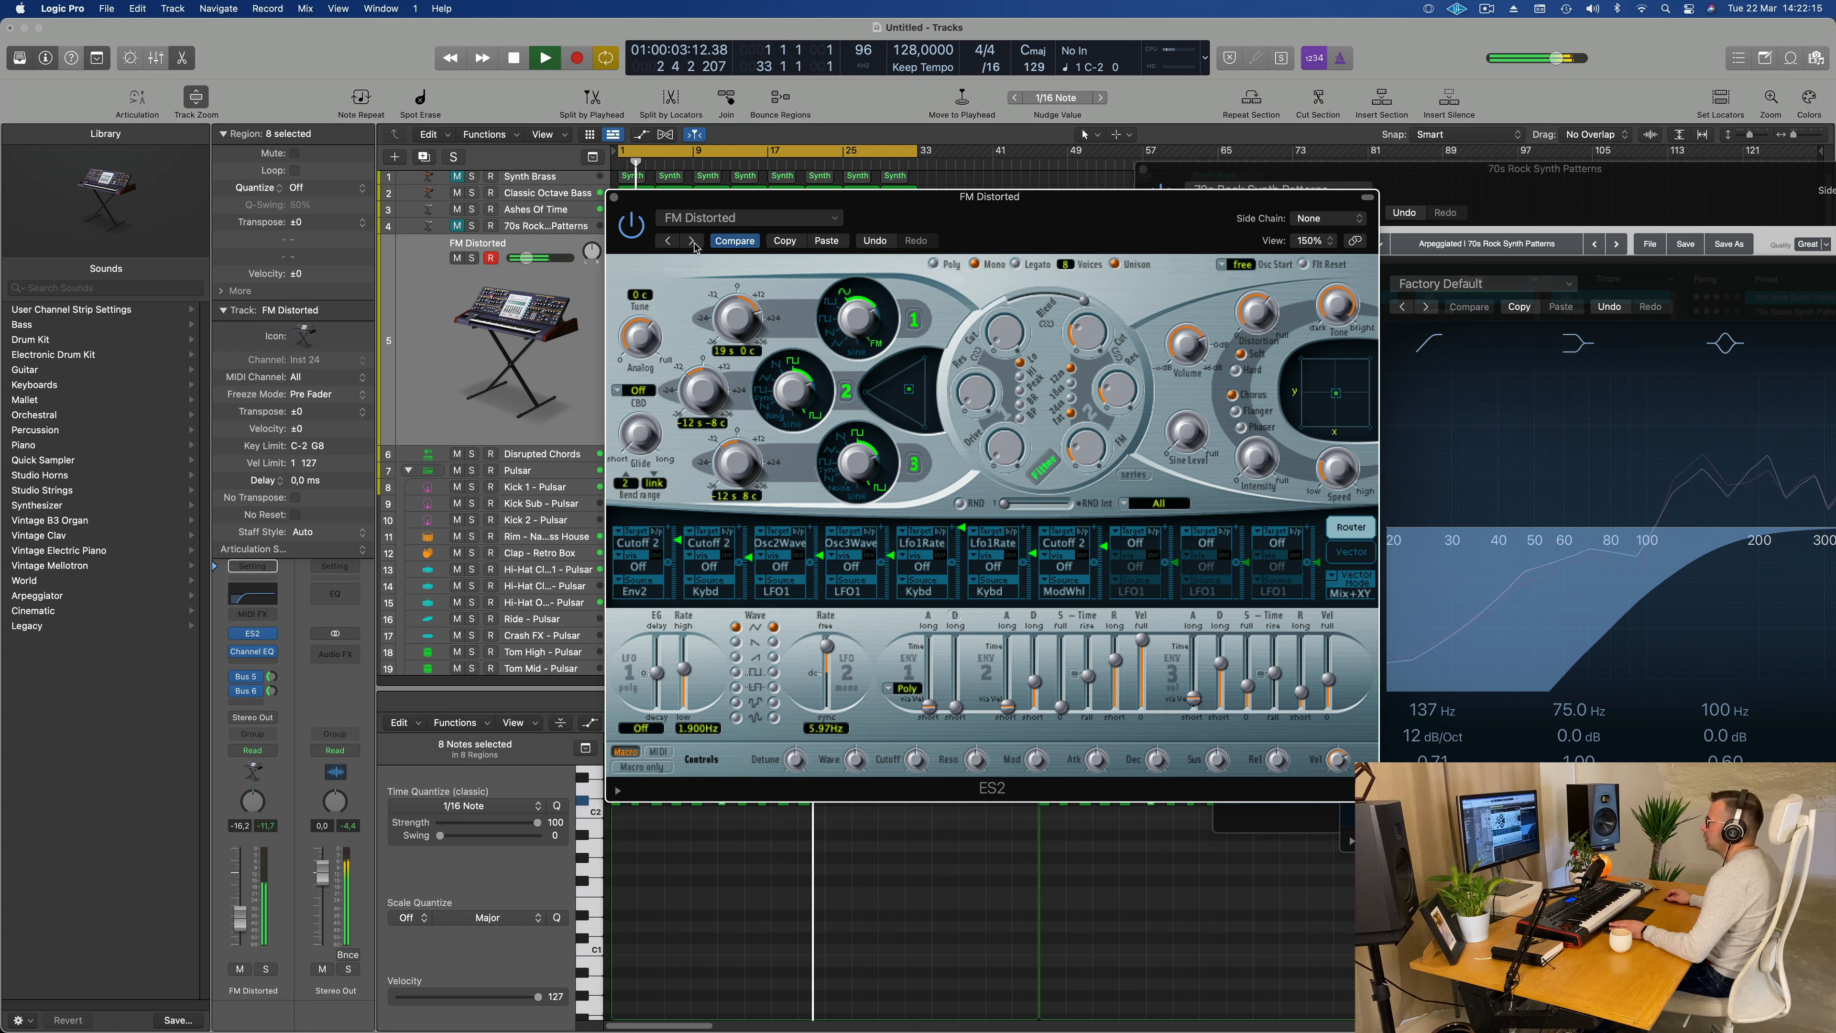
pyautogui.click(692, 242)
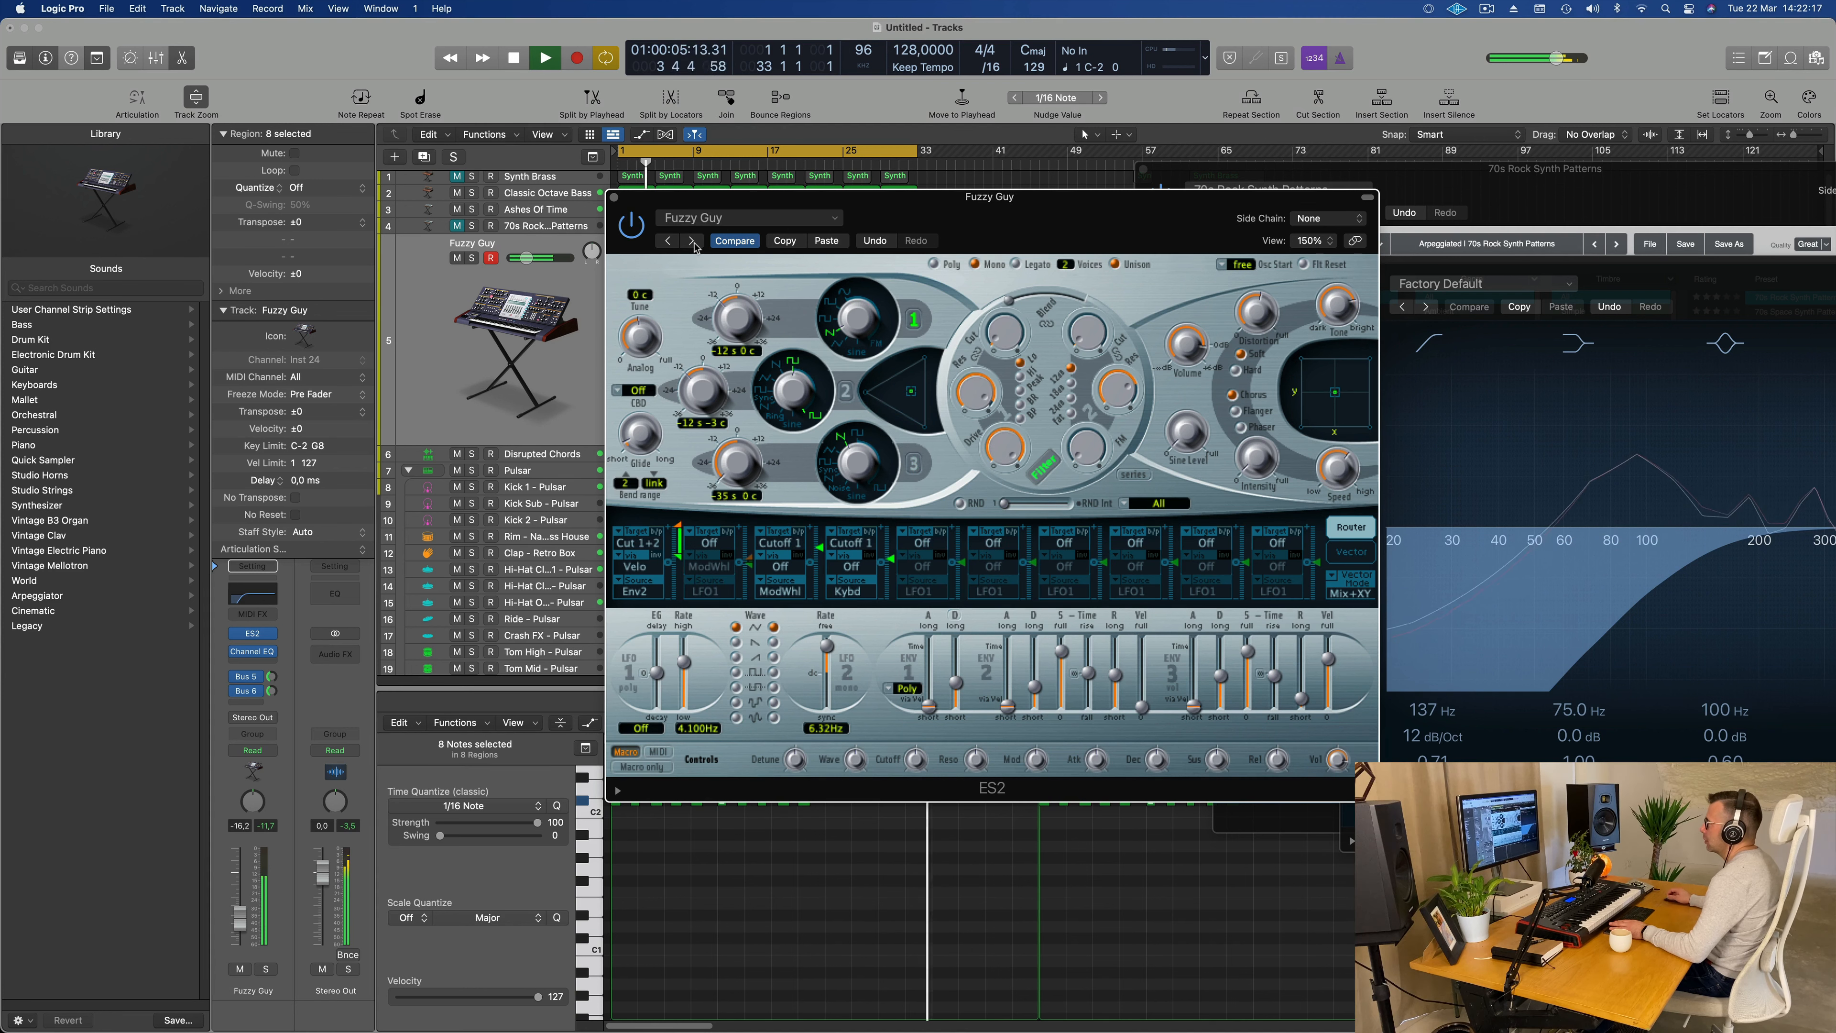
pyautogui.click(692, 242)
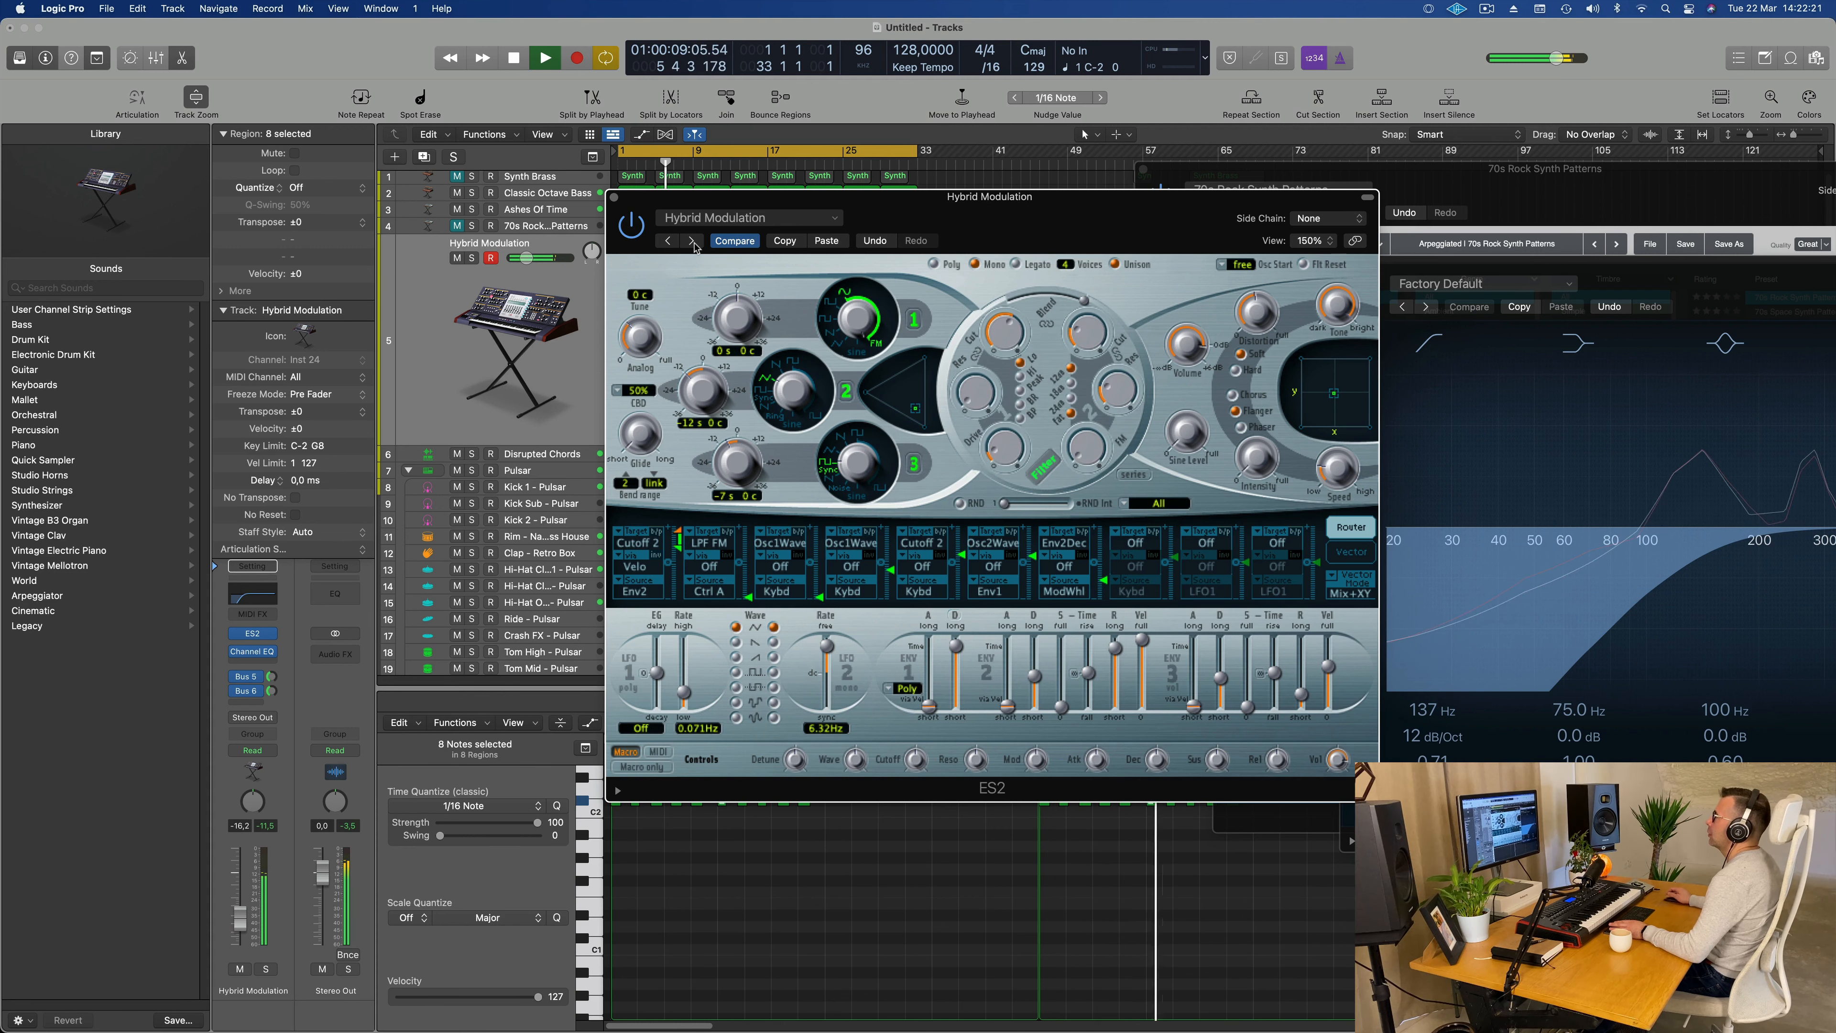
pyautogui.click(692, 241)
pyautogui.click(693, 241)
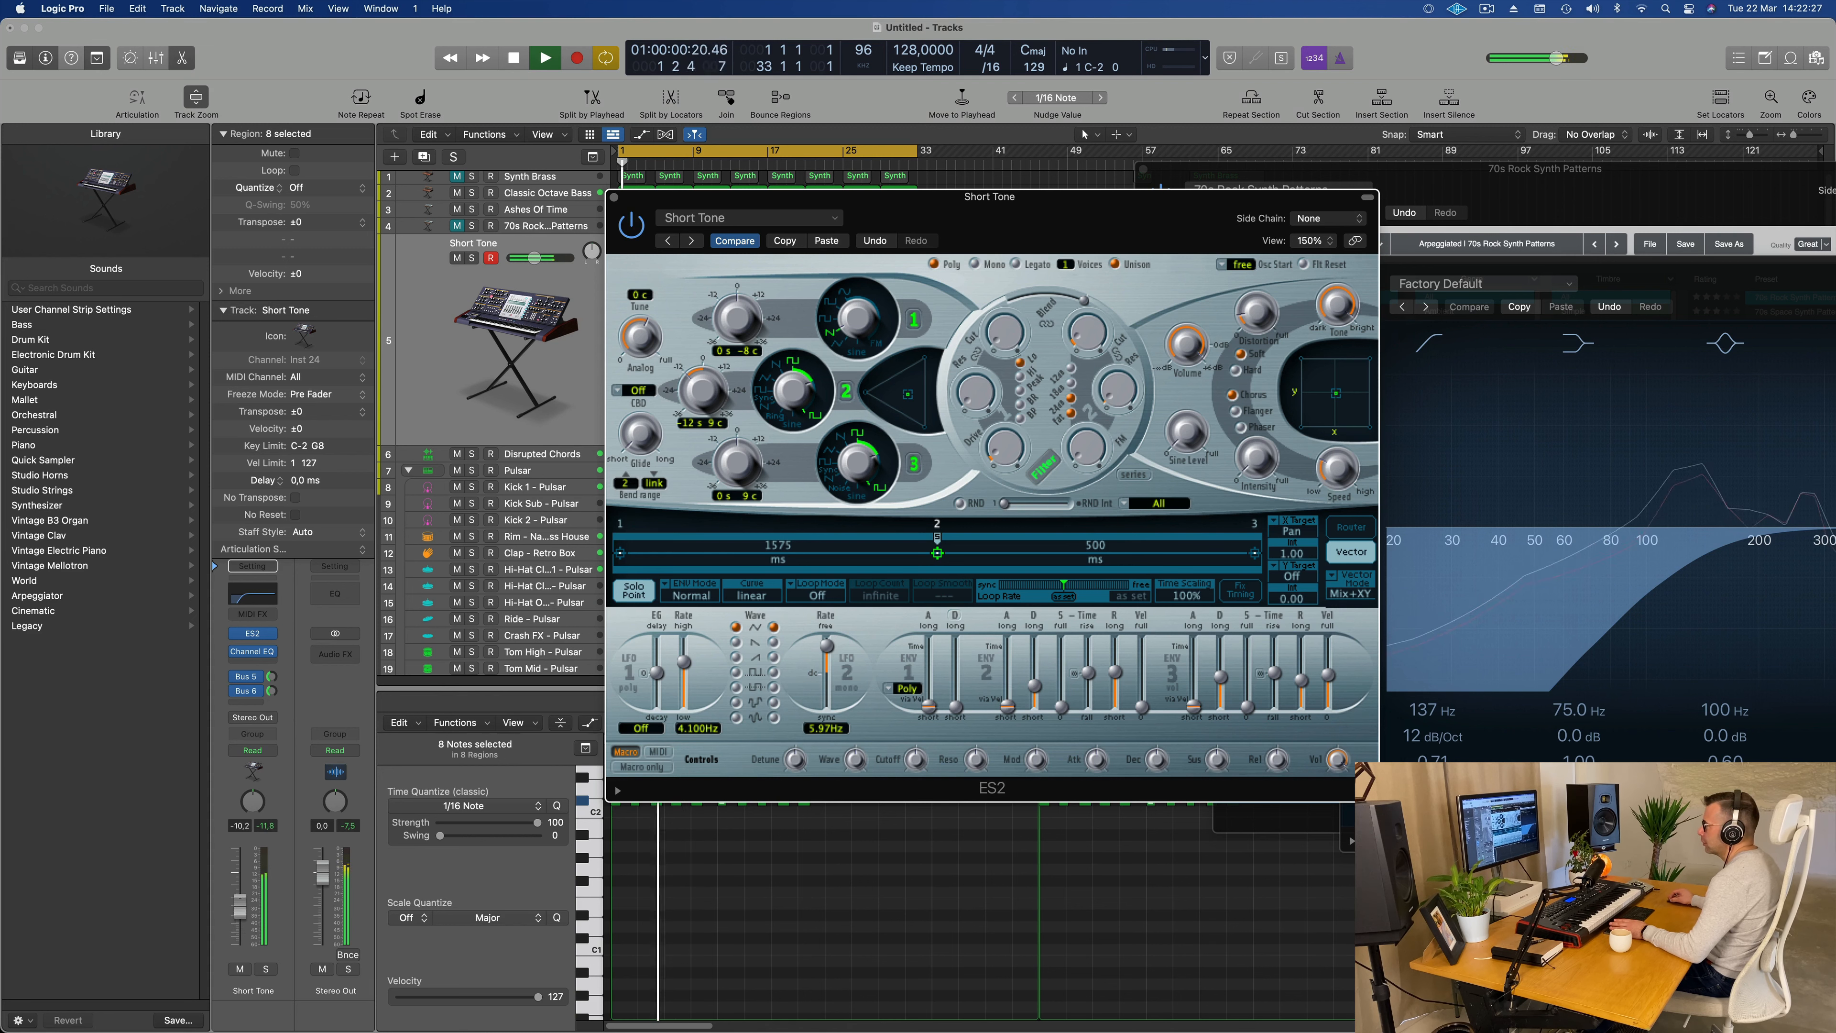
# Step: Set Short Tone's Bus 6 send to -7.0 dB, lower the track to about -14.6 dB, and reposition the ES2 window below the upper tracks
pyautogui.click(514, 340)
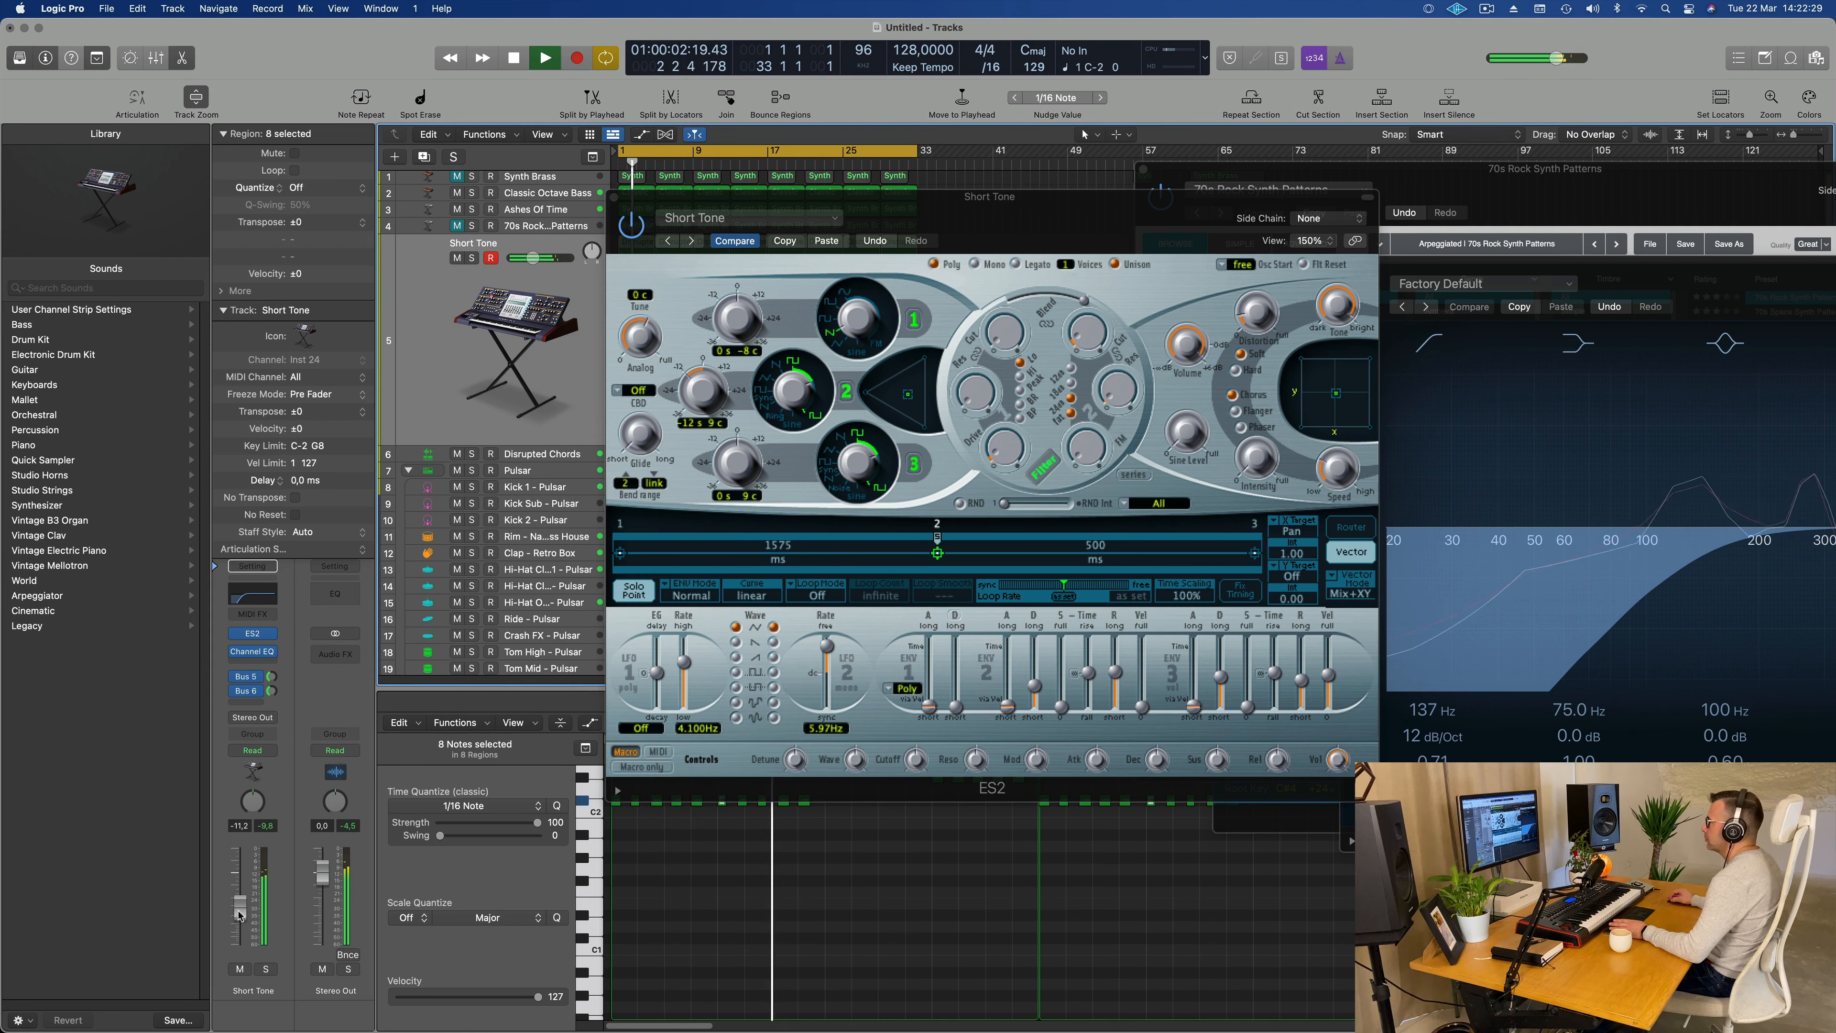
pyautogui.click(271, 692)
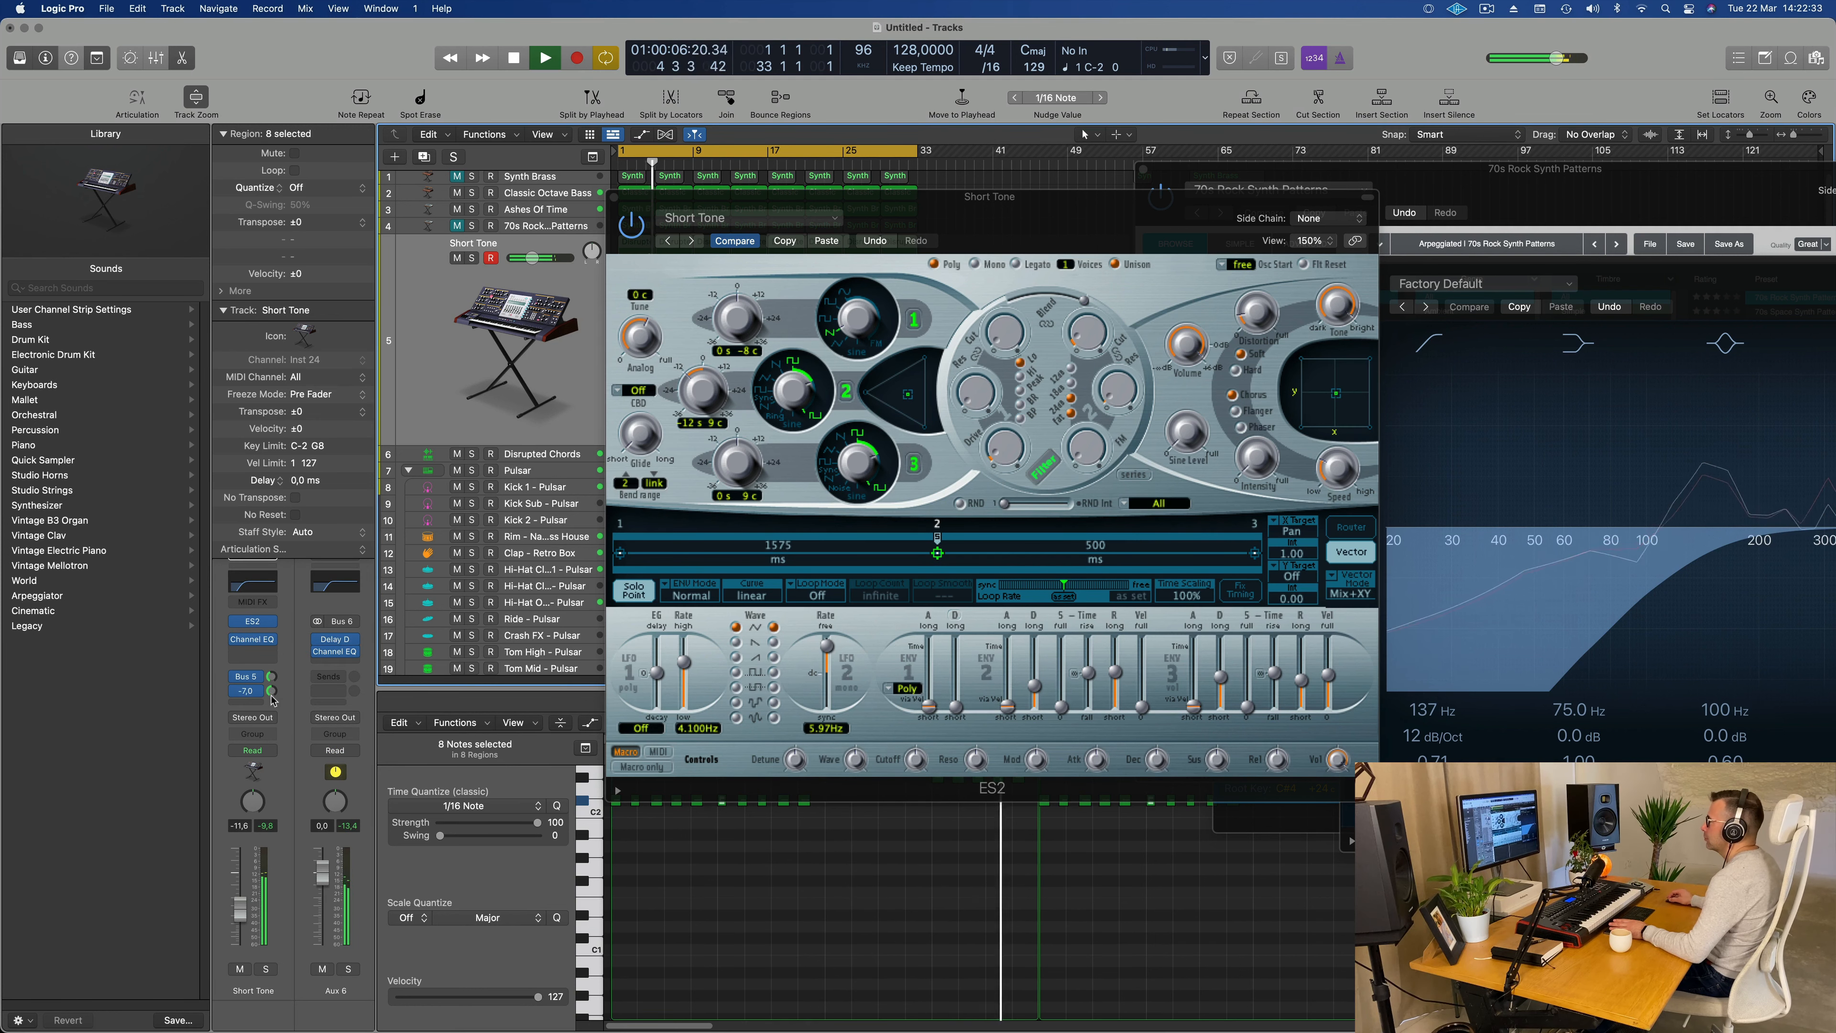
pyautogui.moveTo(1036, 229); pyautogui.dragTo(1087, 221)
pyautogui.moveTo(240, 918); pyautogui.dragTo(240, 921)
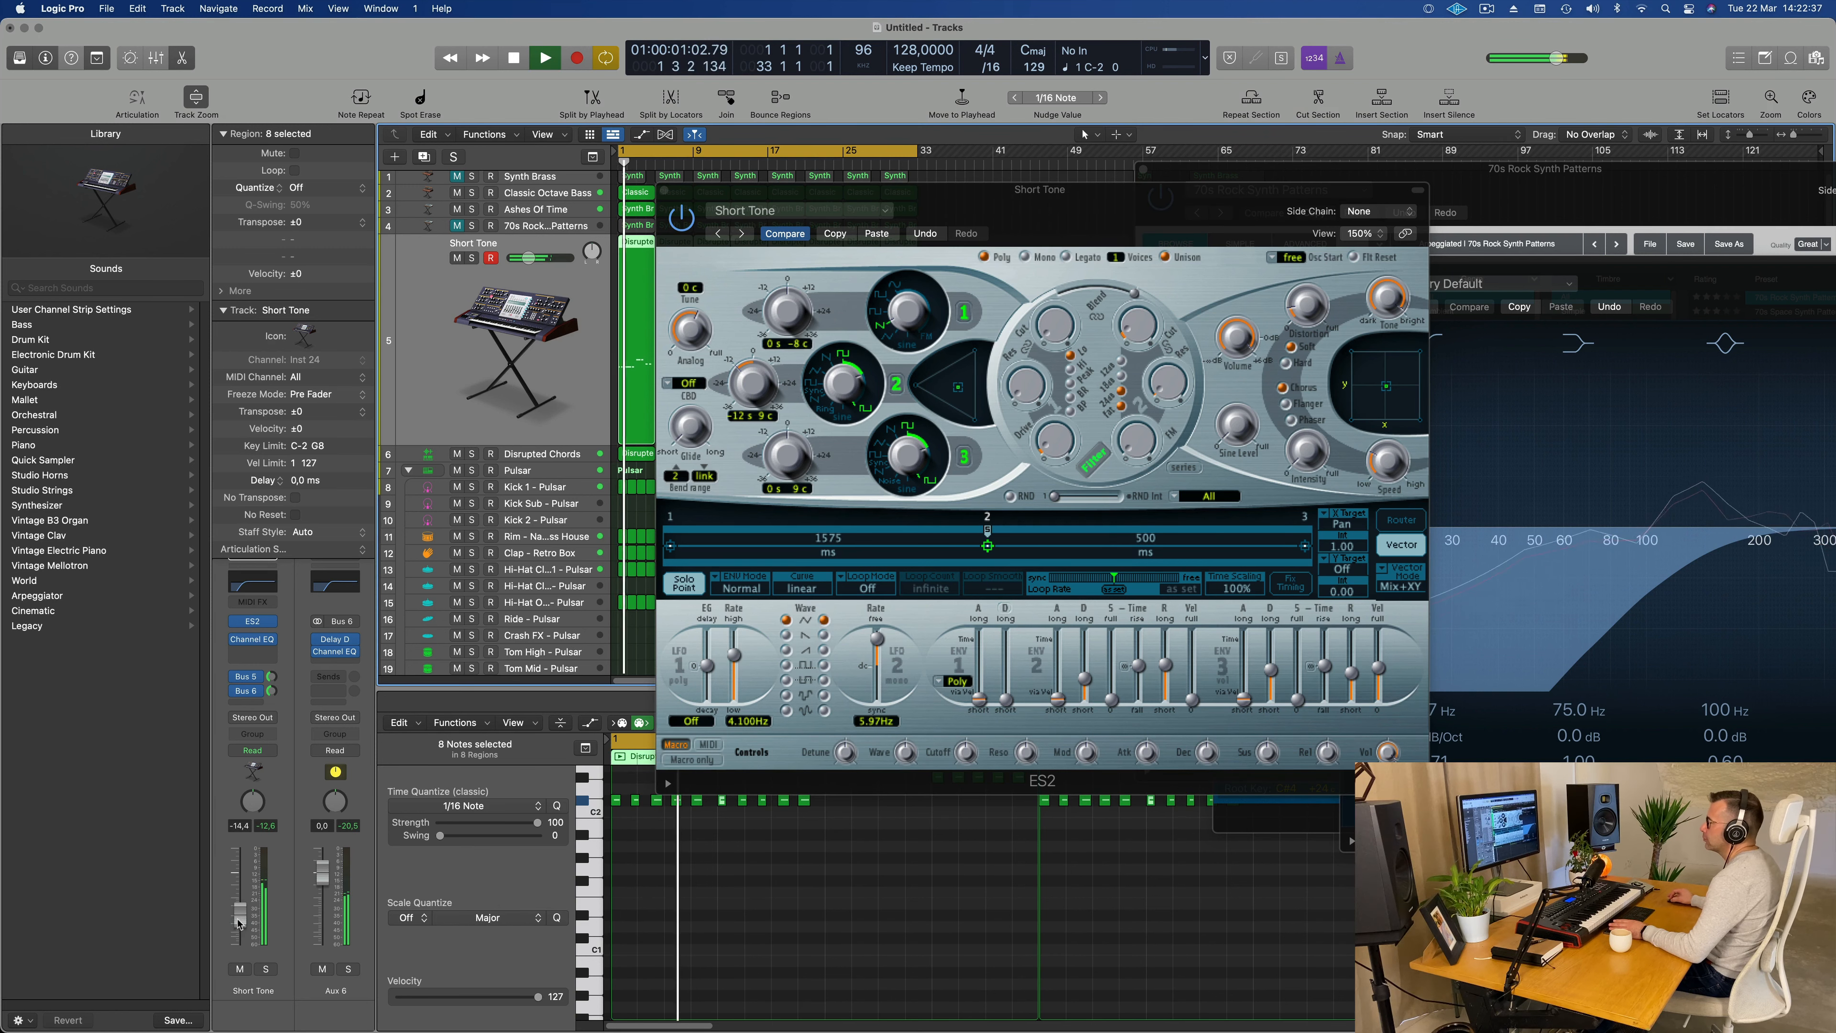
pyautogui.moveTo(1115, 205); pyautogui.dragTo(1065, 251)
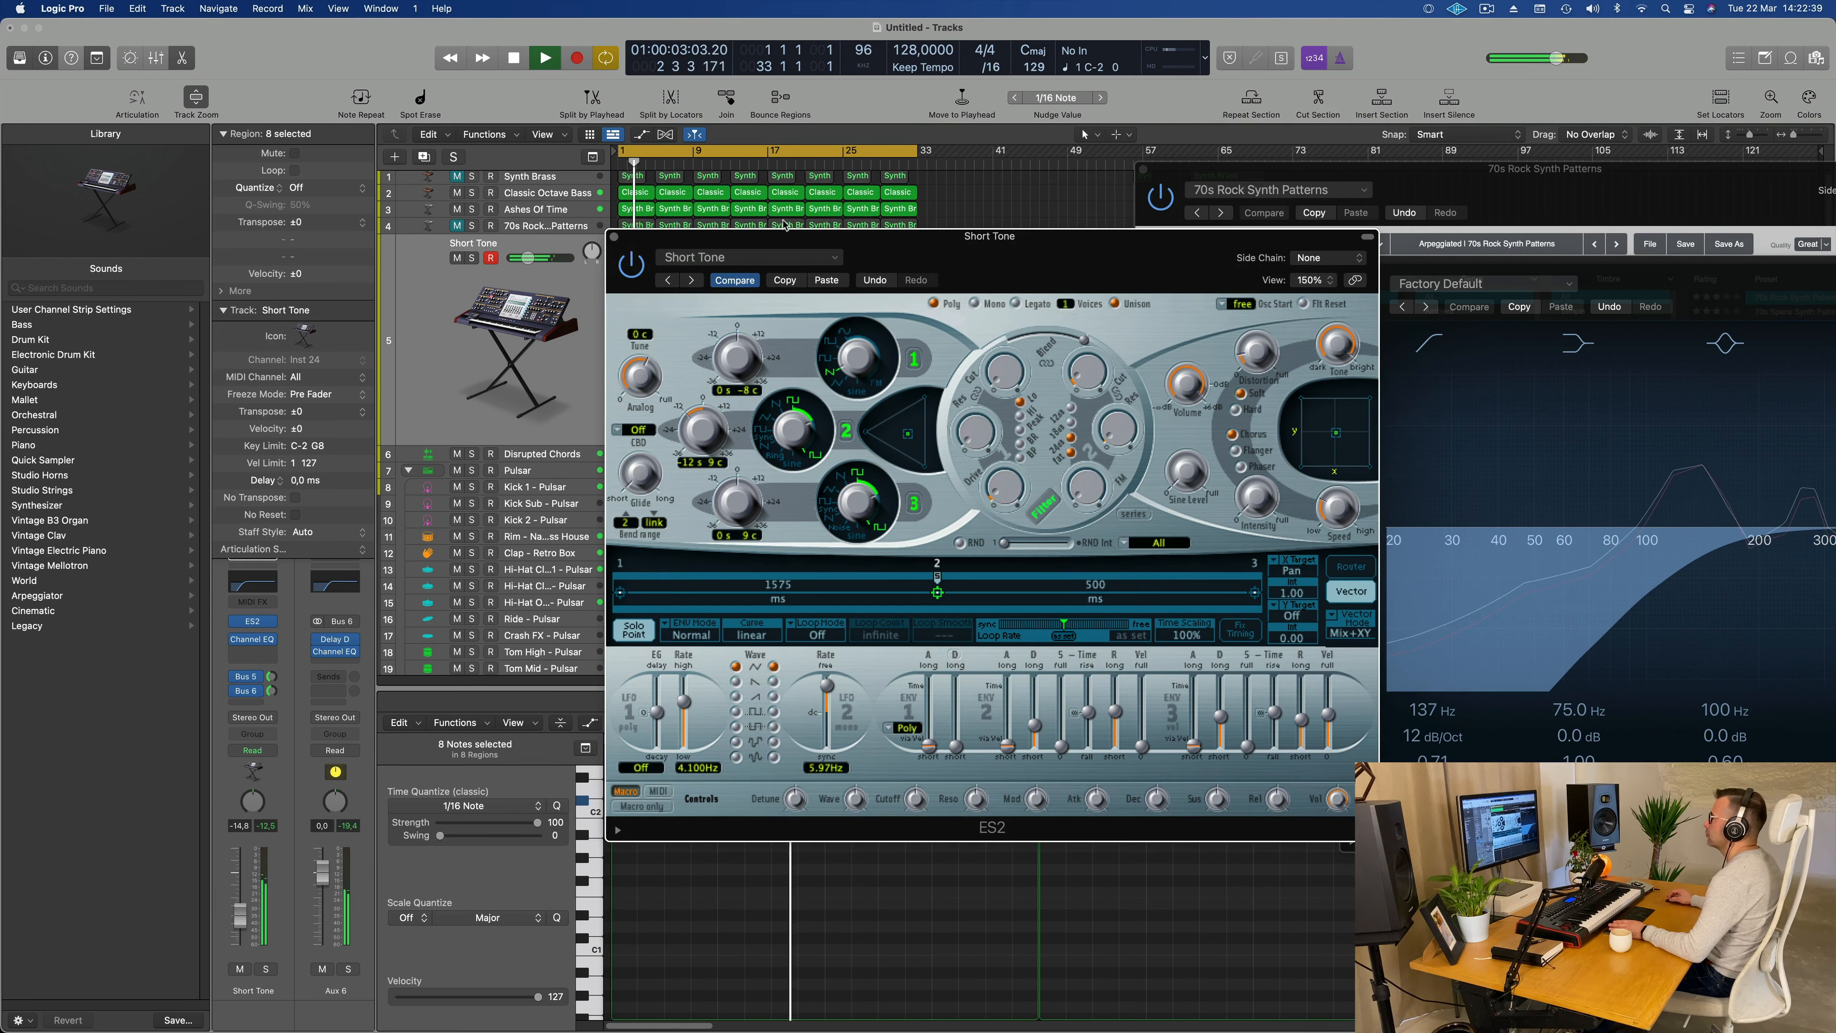
# Step: Close the ES2 window, deselect all regions and show the secondary ruler in the Tracks area
pyautogui.press('super+w')
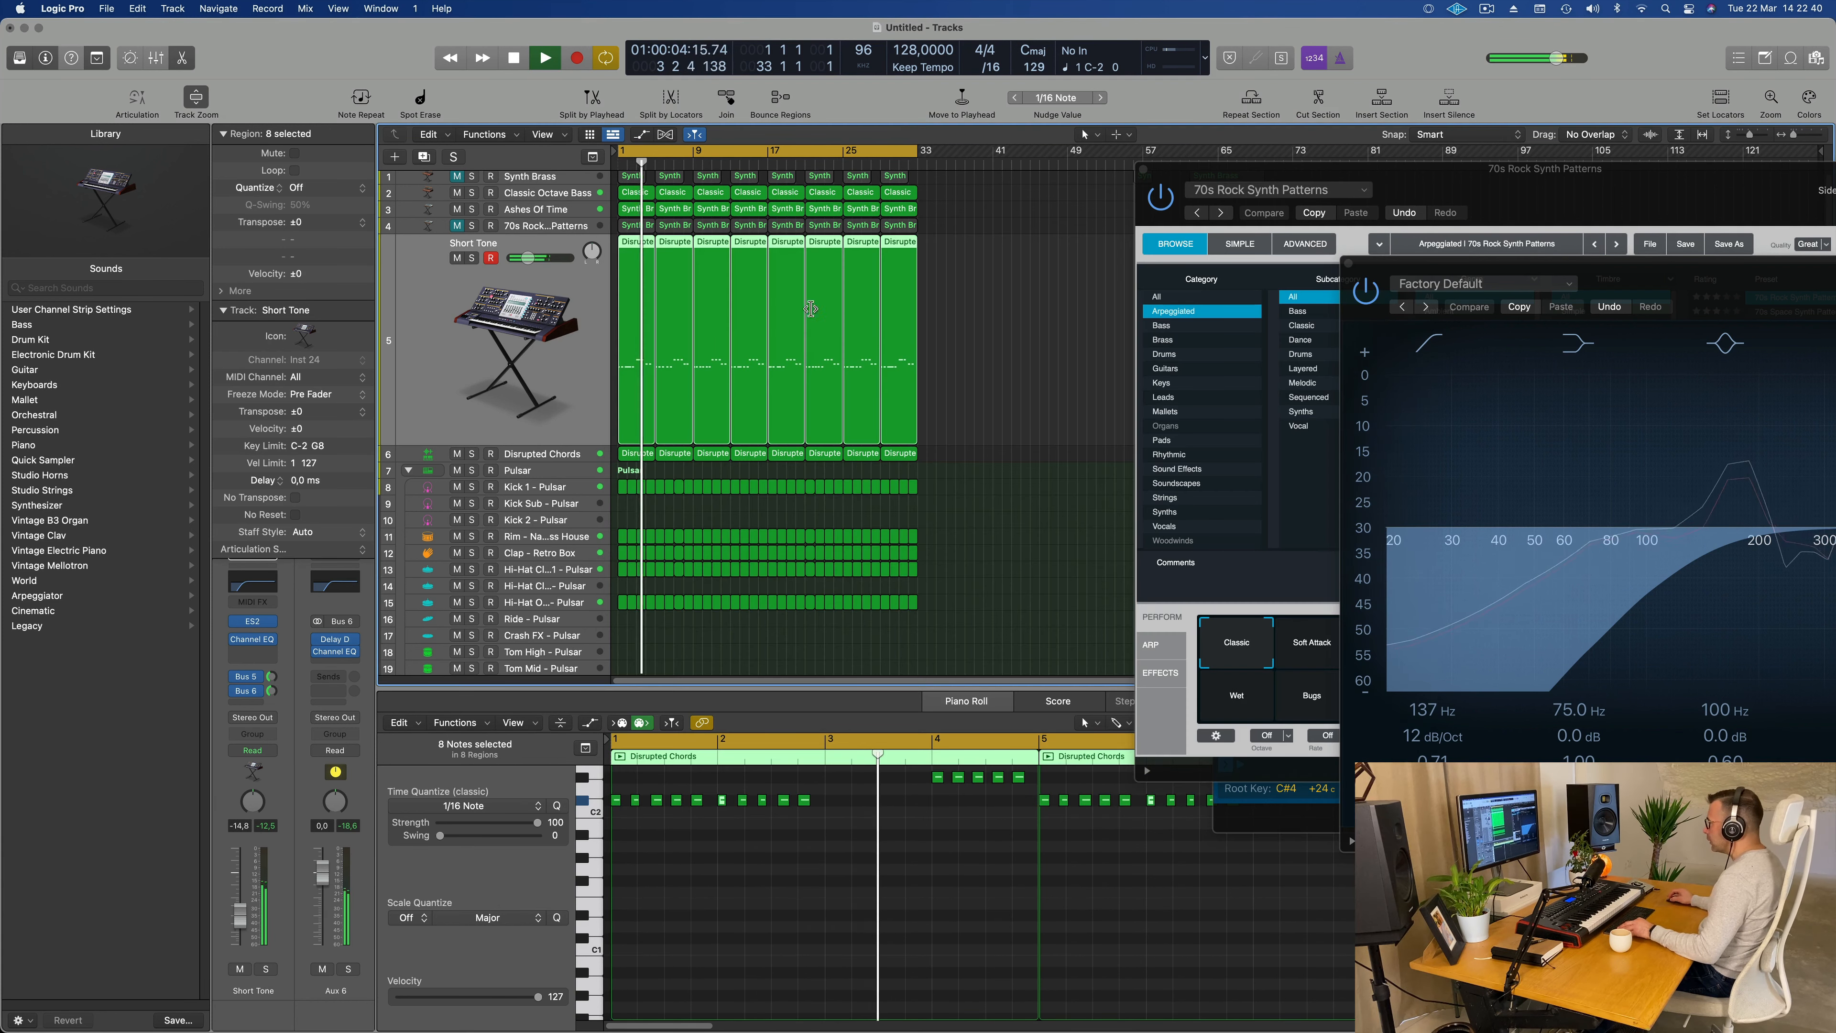
pyautogui.click(1018, 371)
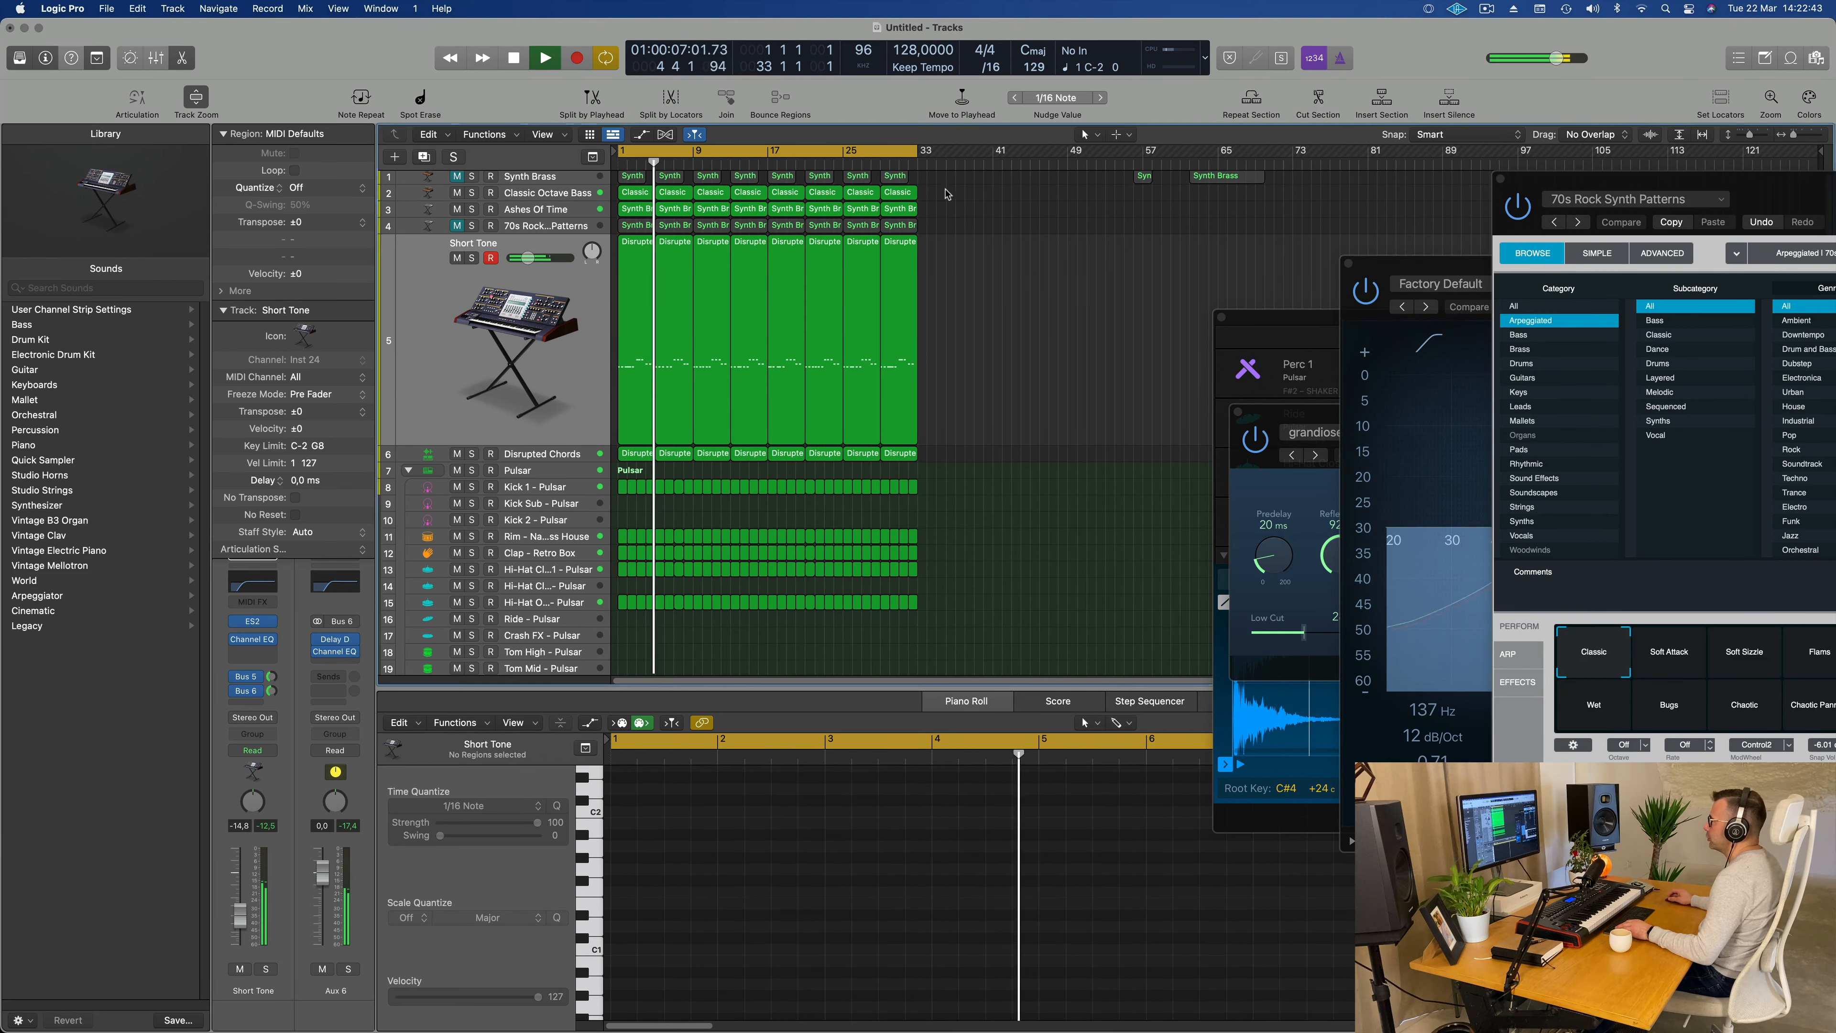
pyautogui.click(551, 135)
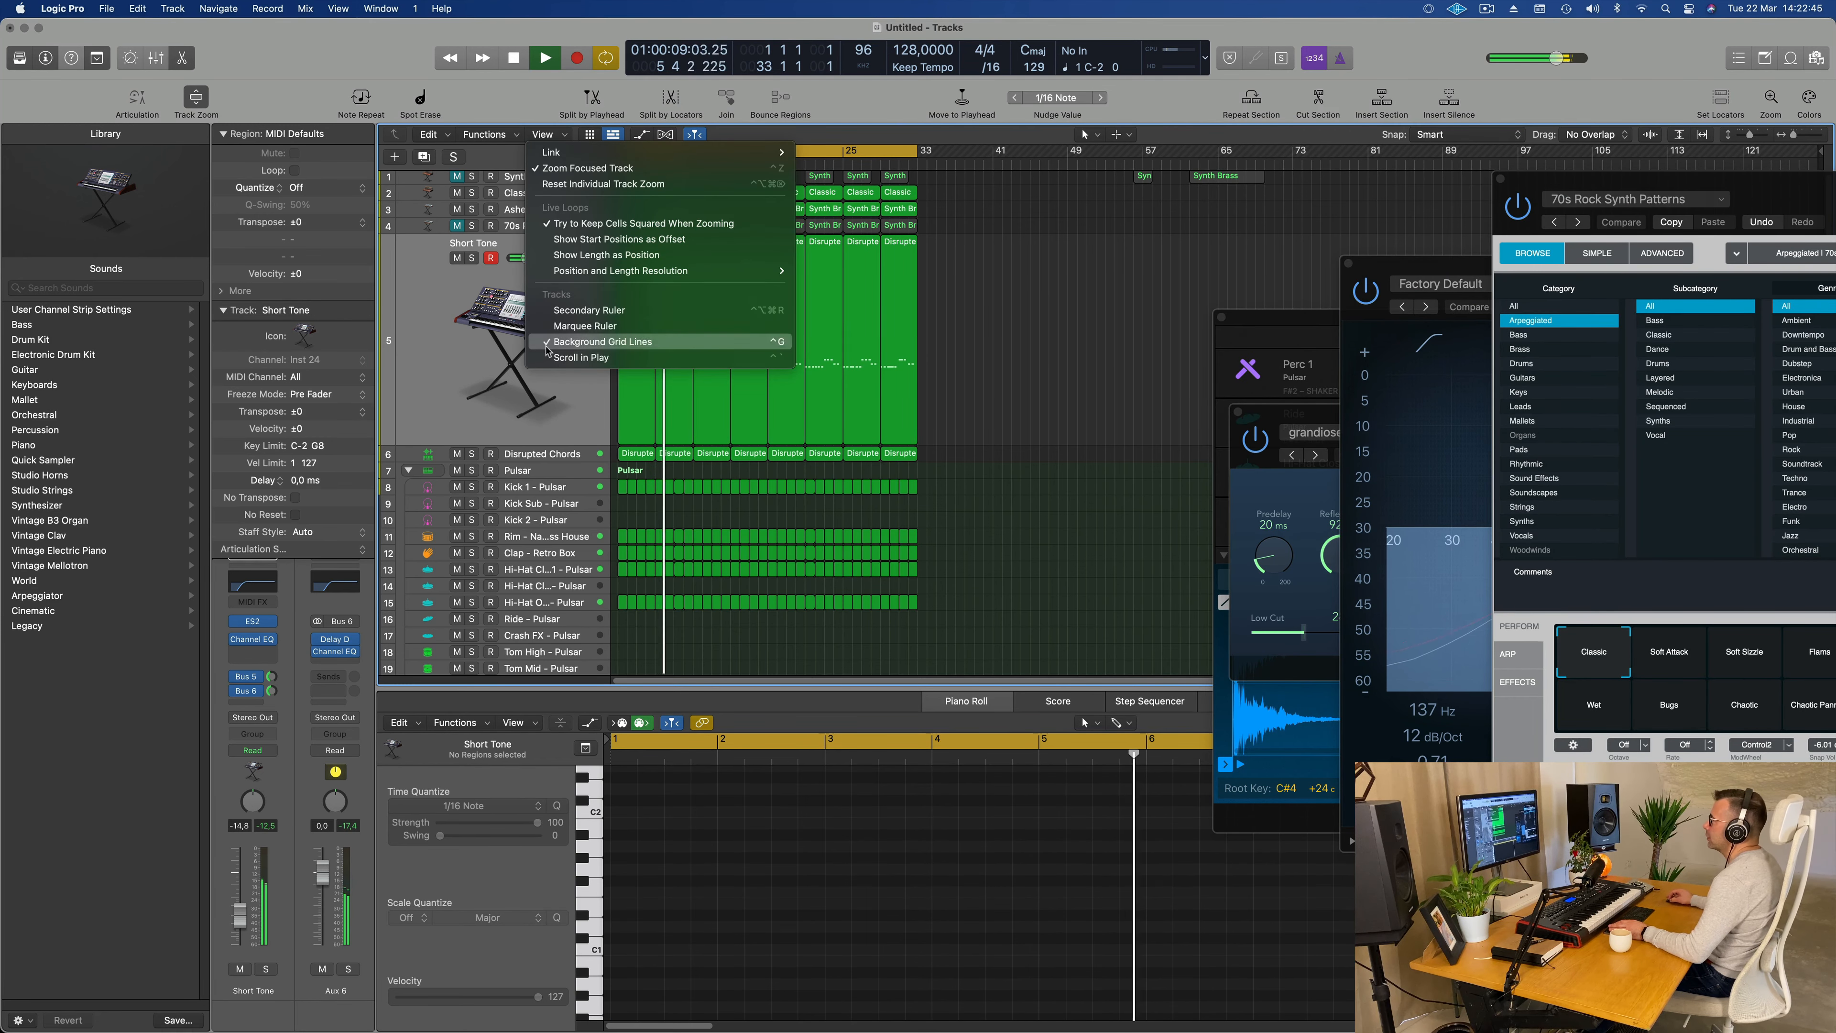
pyautogui.click(590, 310)
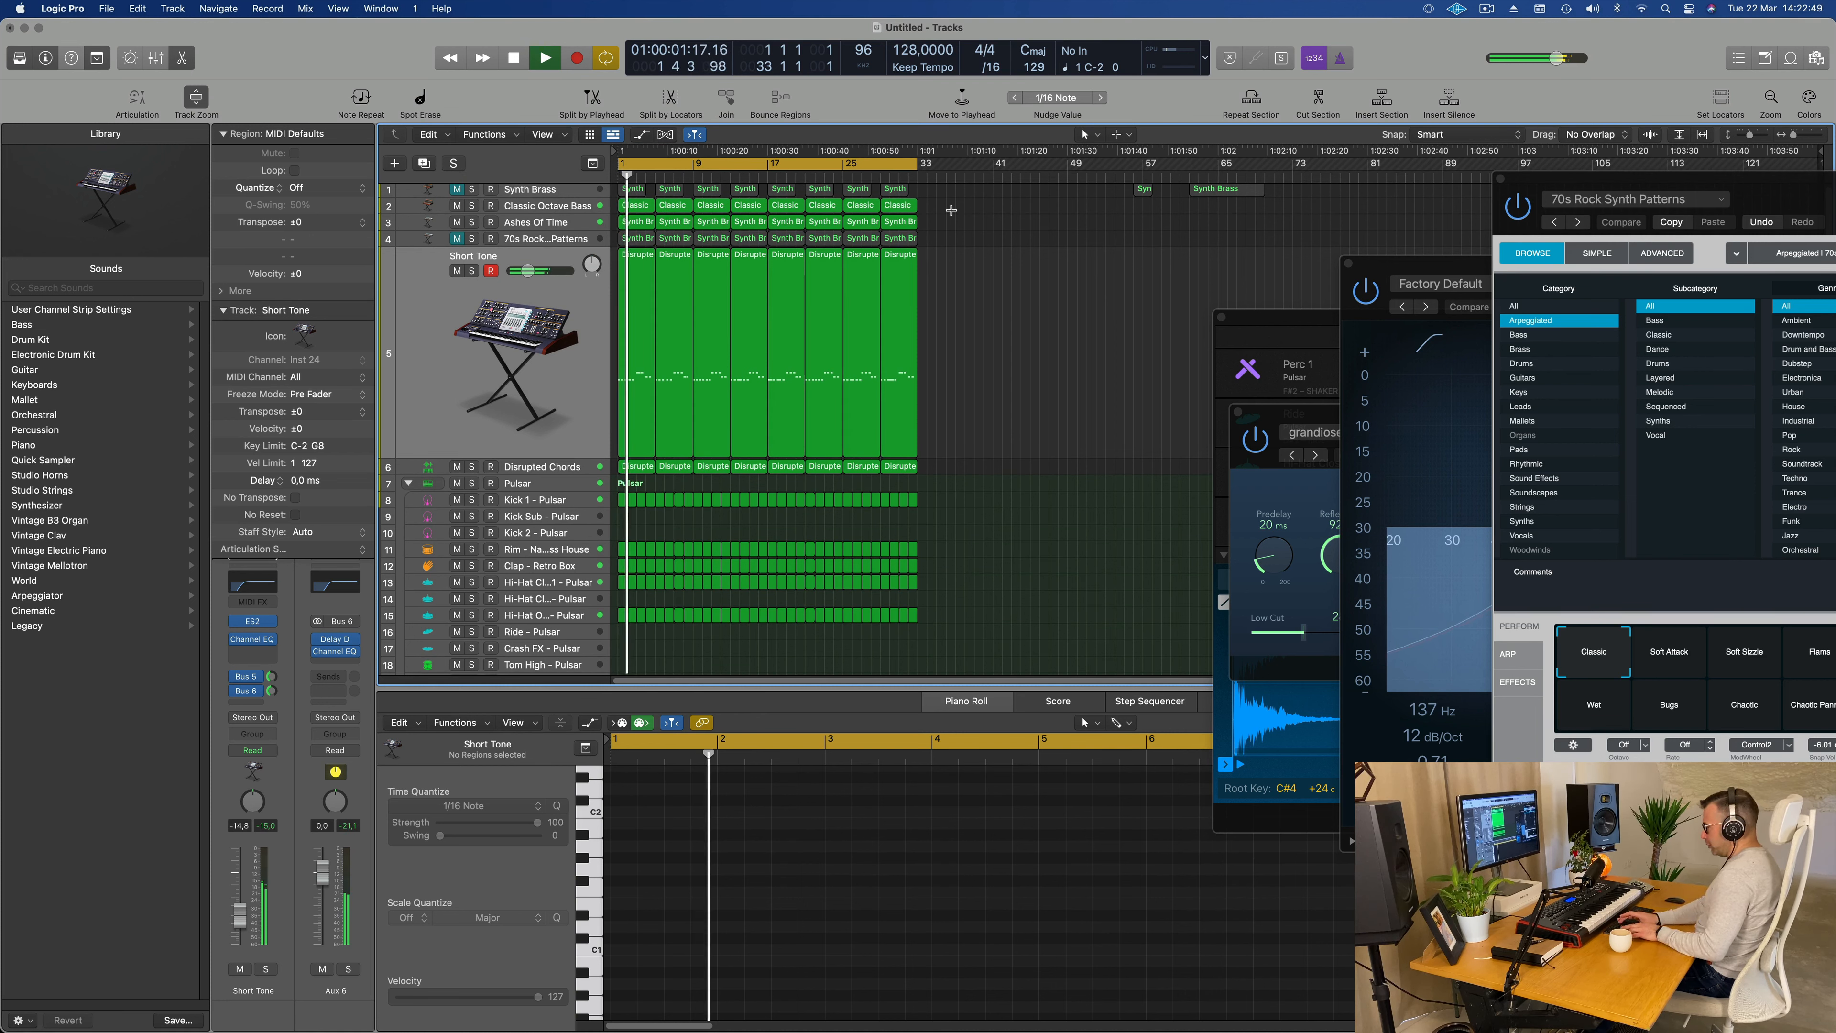
# Step: Repeat the 32-bar section on all tracks, extend the cycle range to bar 65 and restart playback
pyautogui.press('ctrl+super+r')
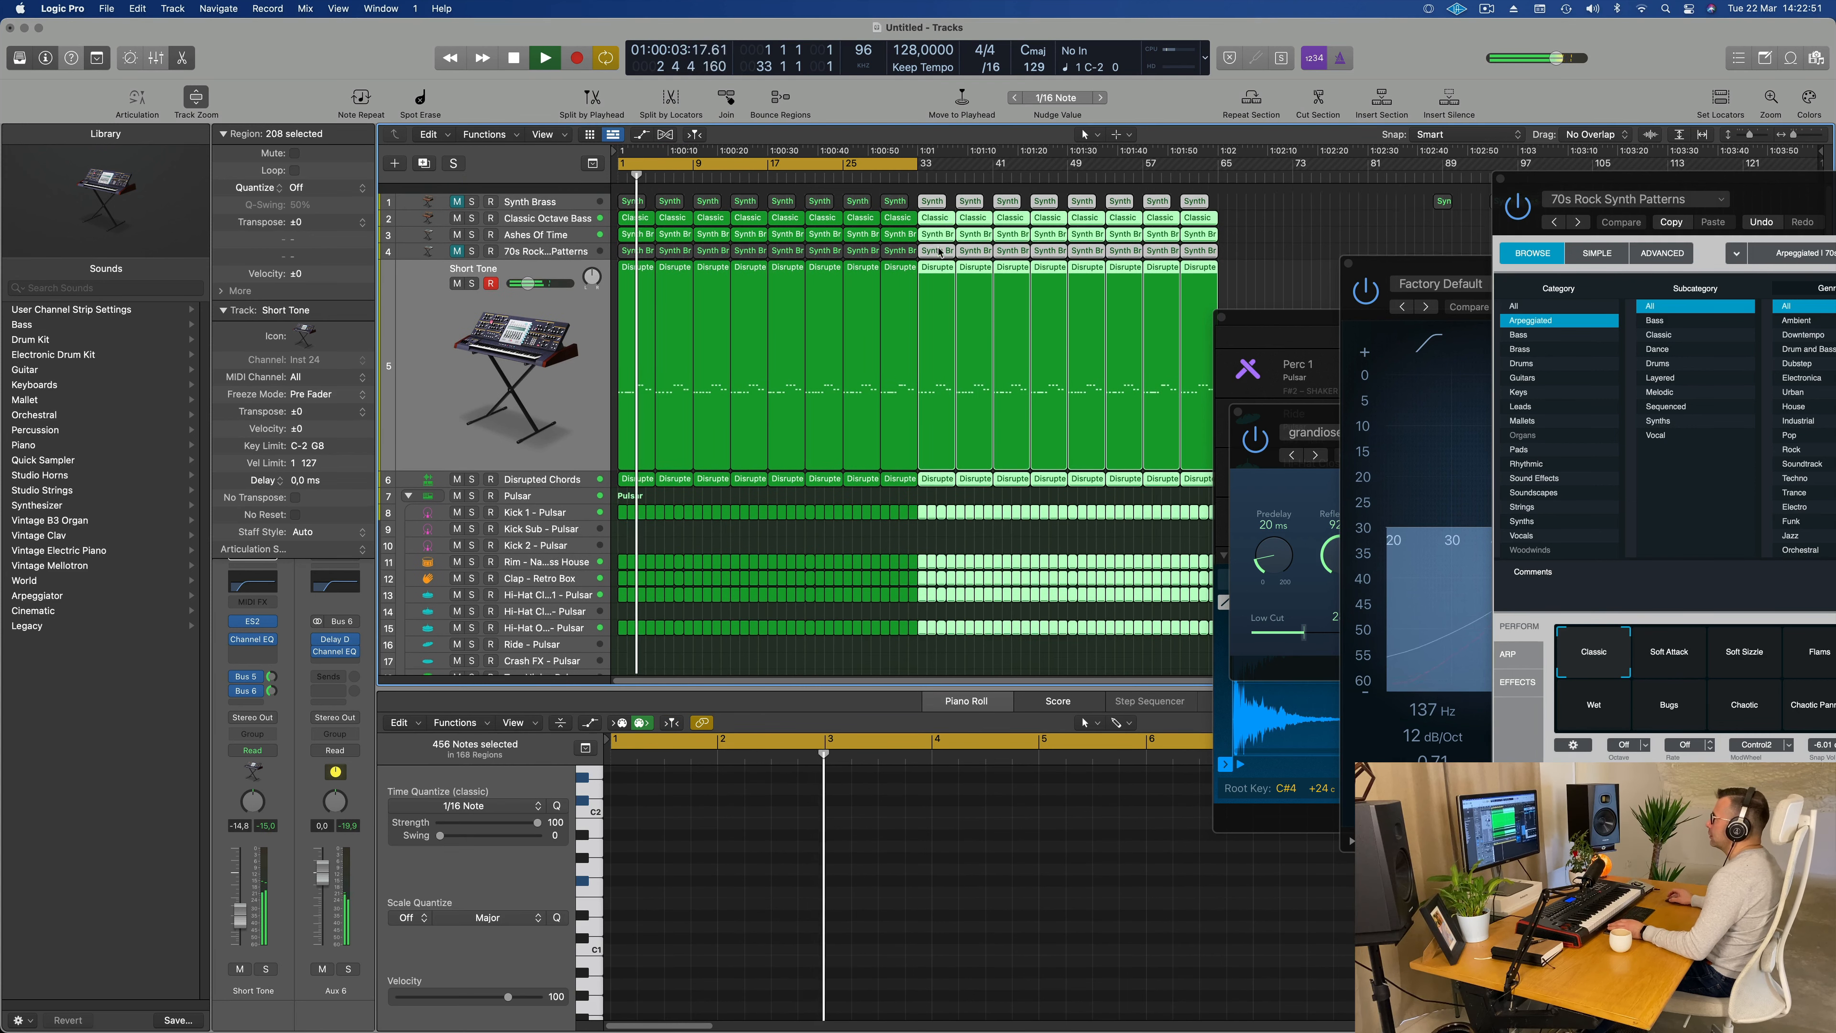
pyautogui.press('space')
pyautogui.moveTo(917, 161); pyautogui.dragTo(1222, 239)
pyautogui.press('space')
pyautogui.press('space')
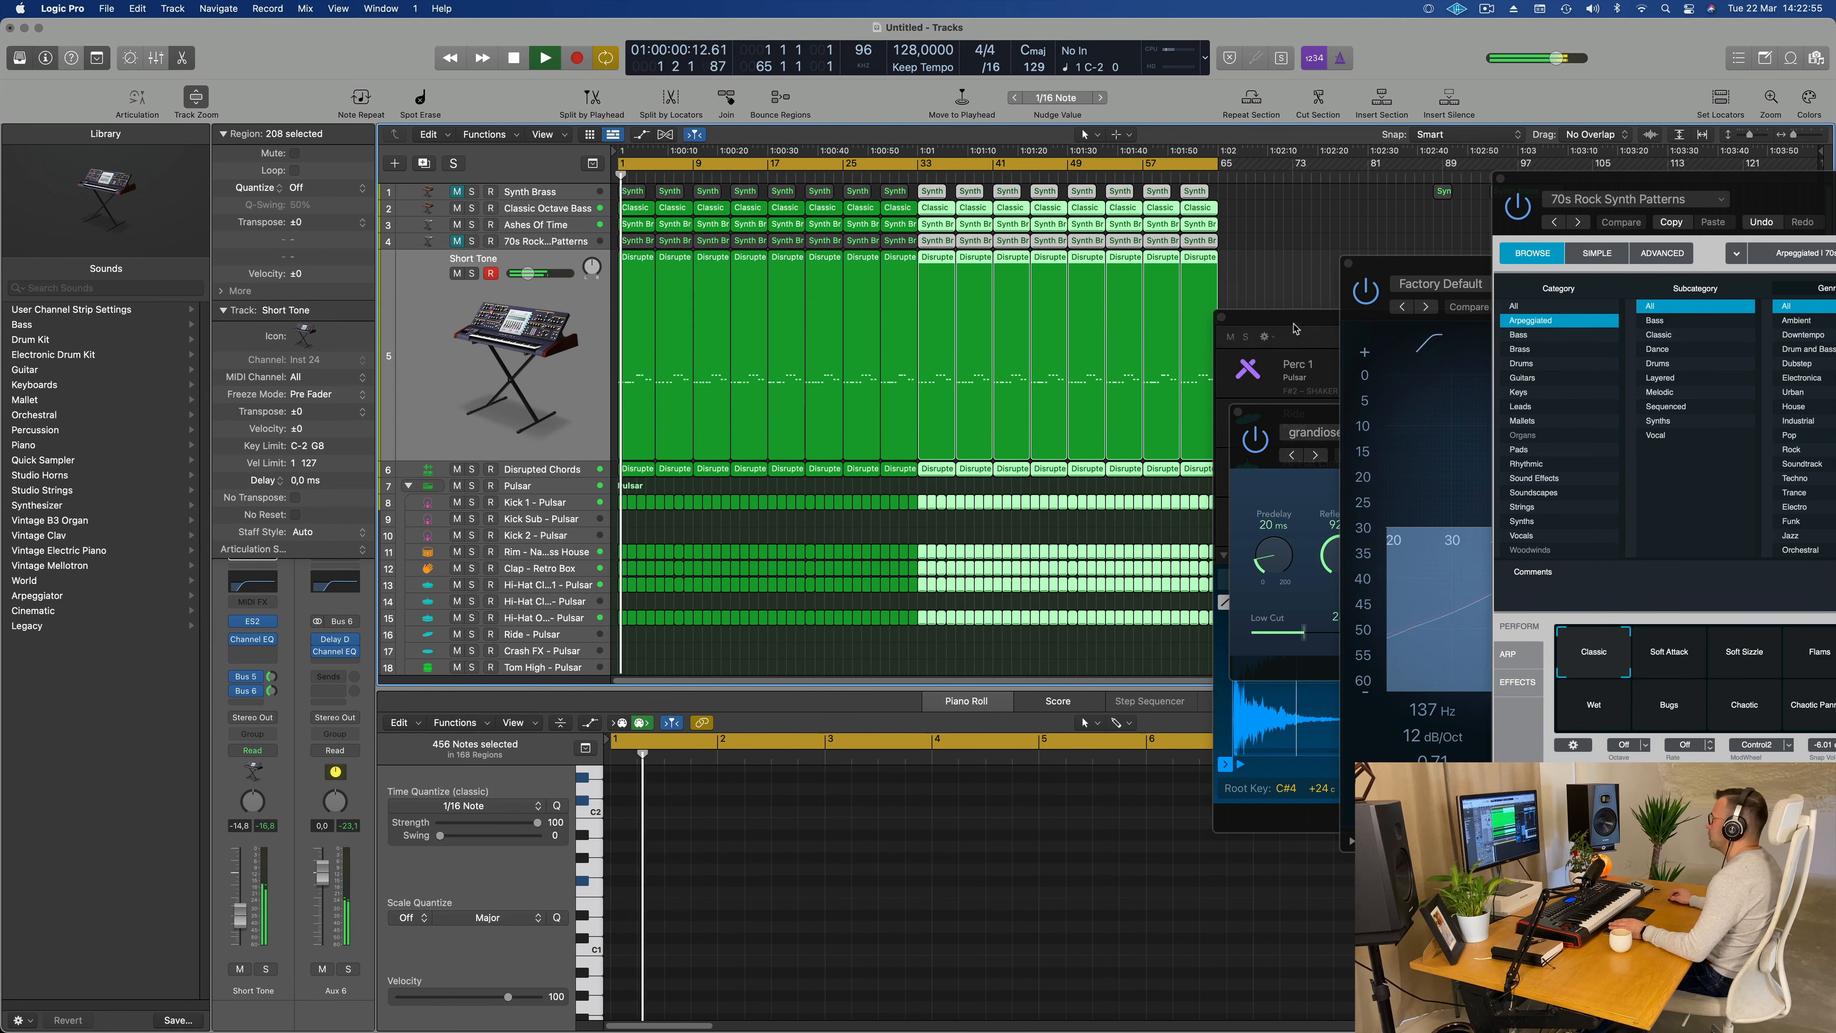
# Step: Move the drum plug-in window aside, compare playback with and without Disrupted Chords, and leave that track muted
pyautogui.moveTo(1295, 324); pyautogui.dragTo(1601, 287)
pyautogui.click(564, 470)
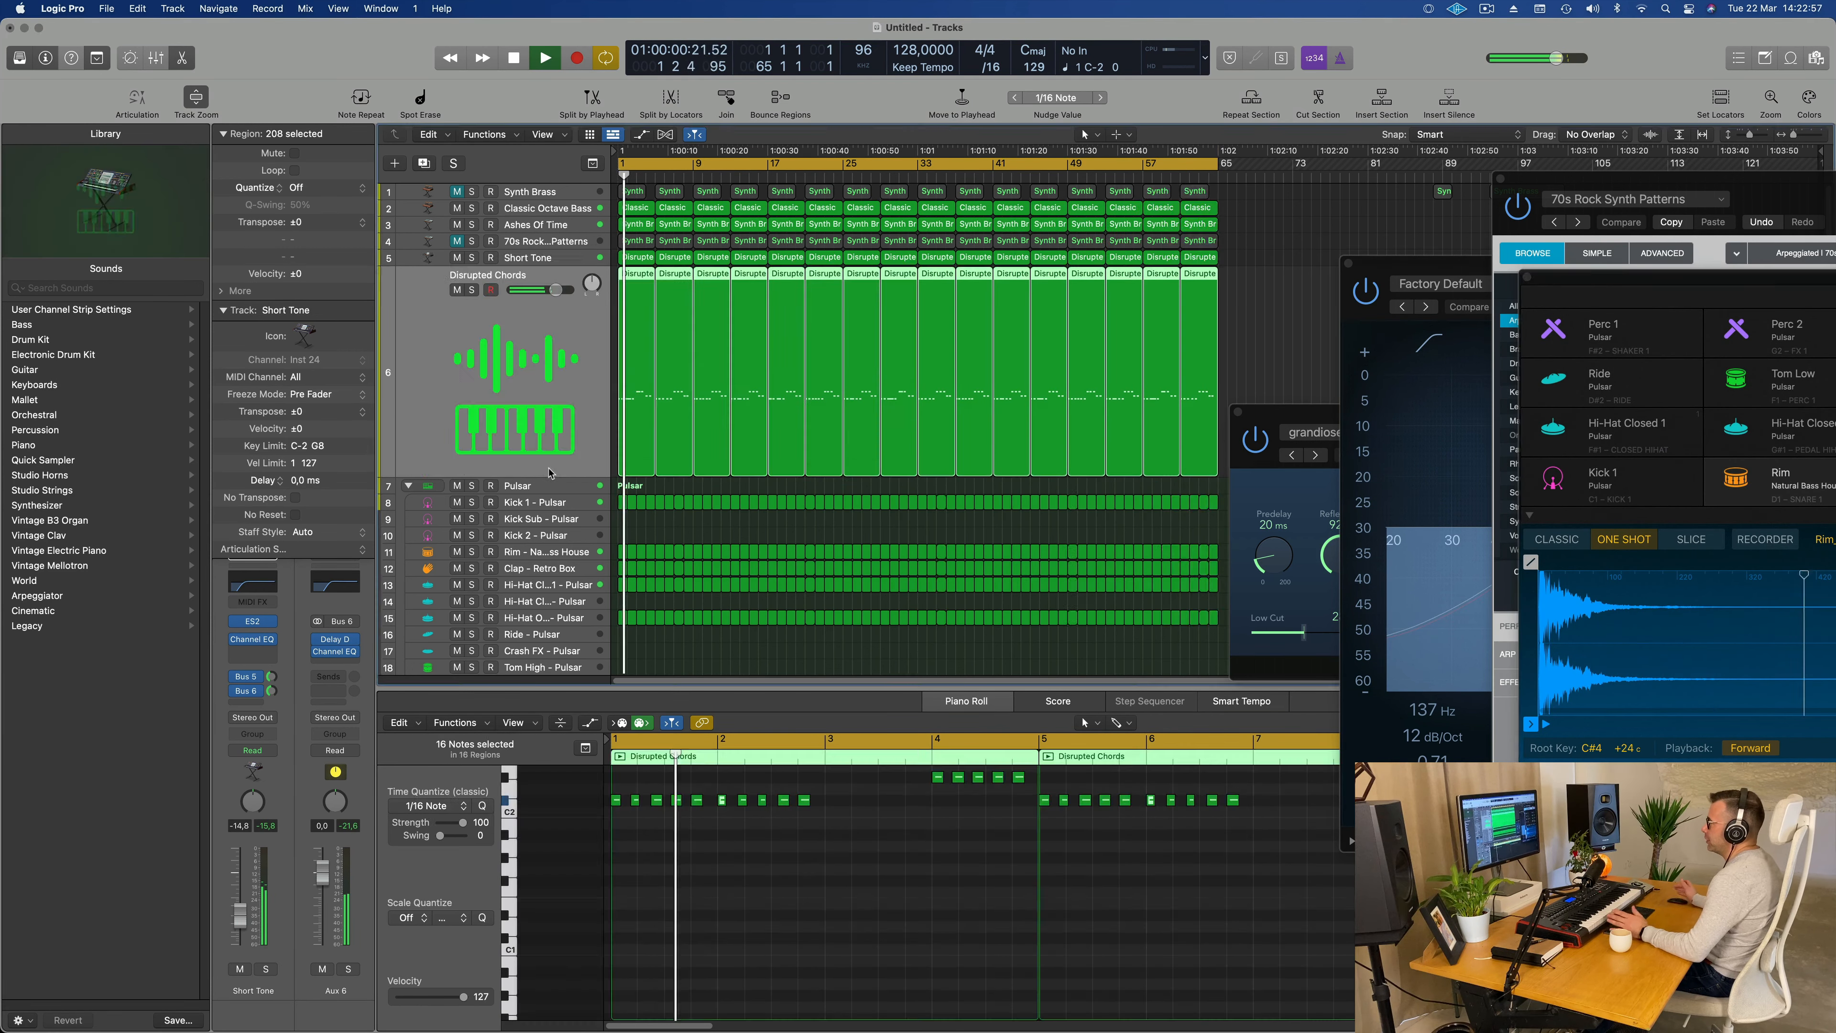
pyautogui.click(457, 290)
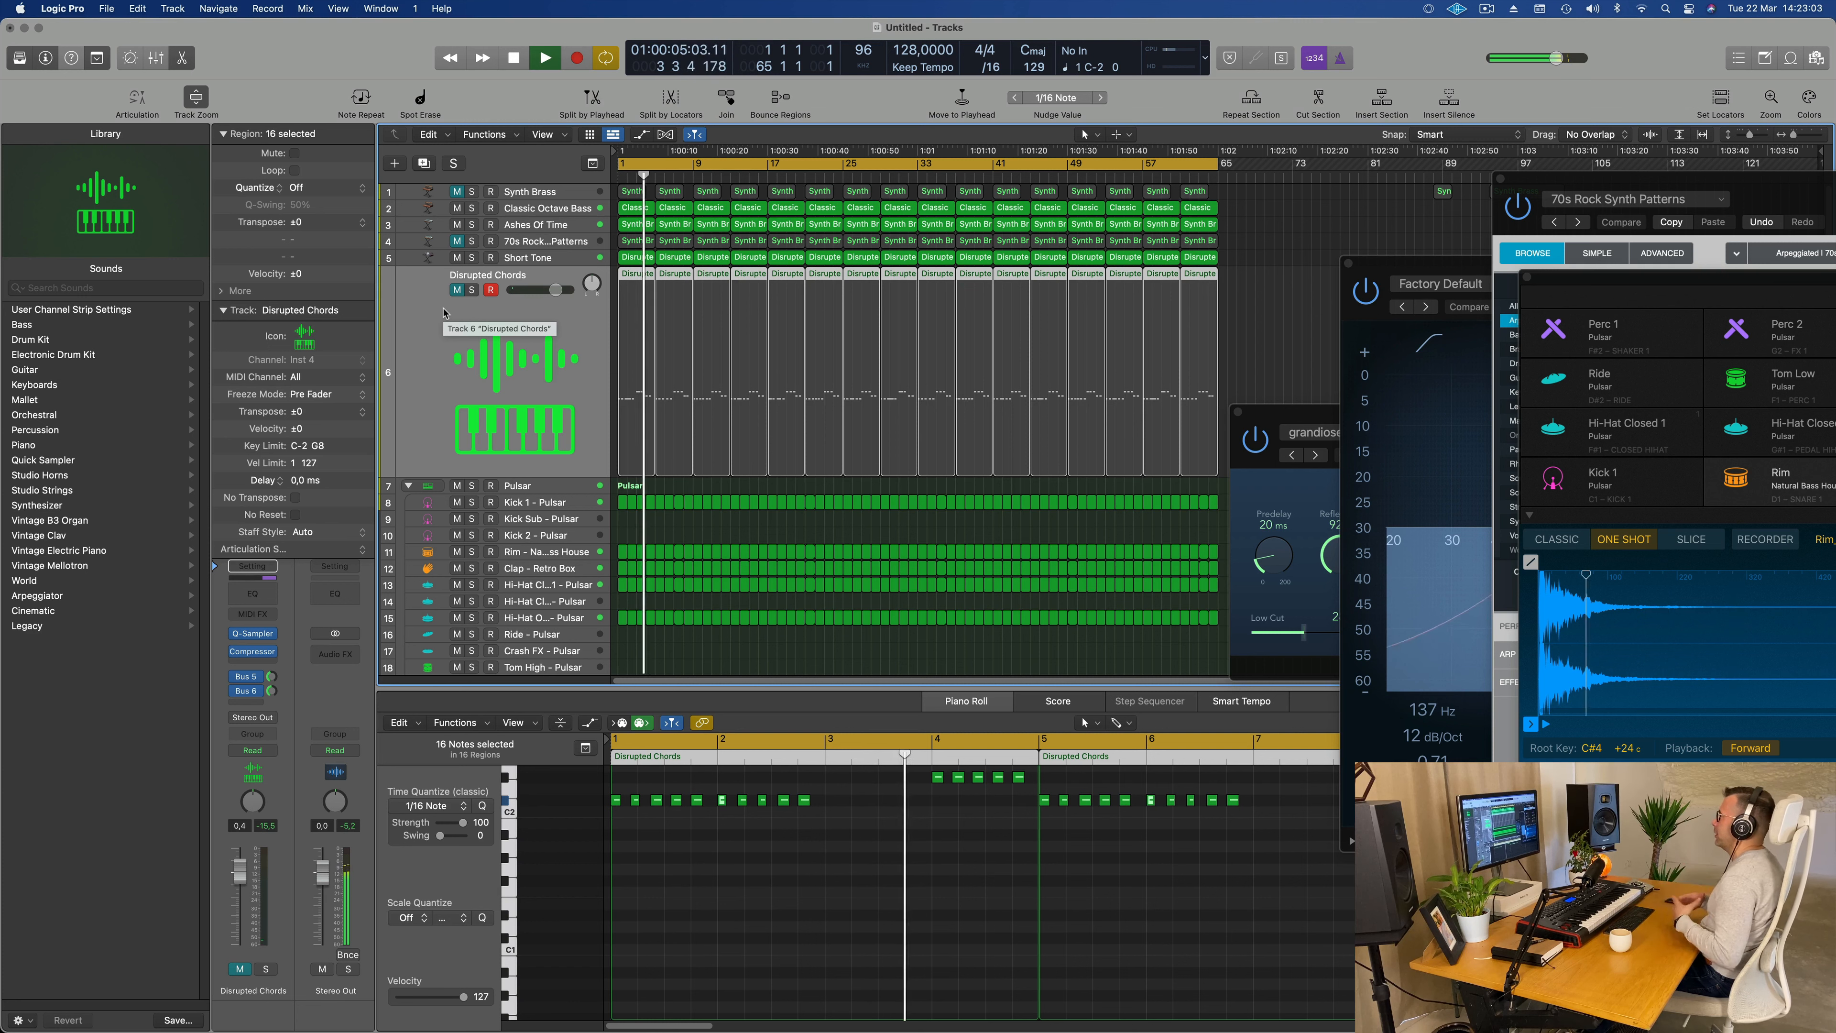
pyautogui.press('Return')
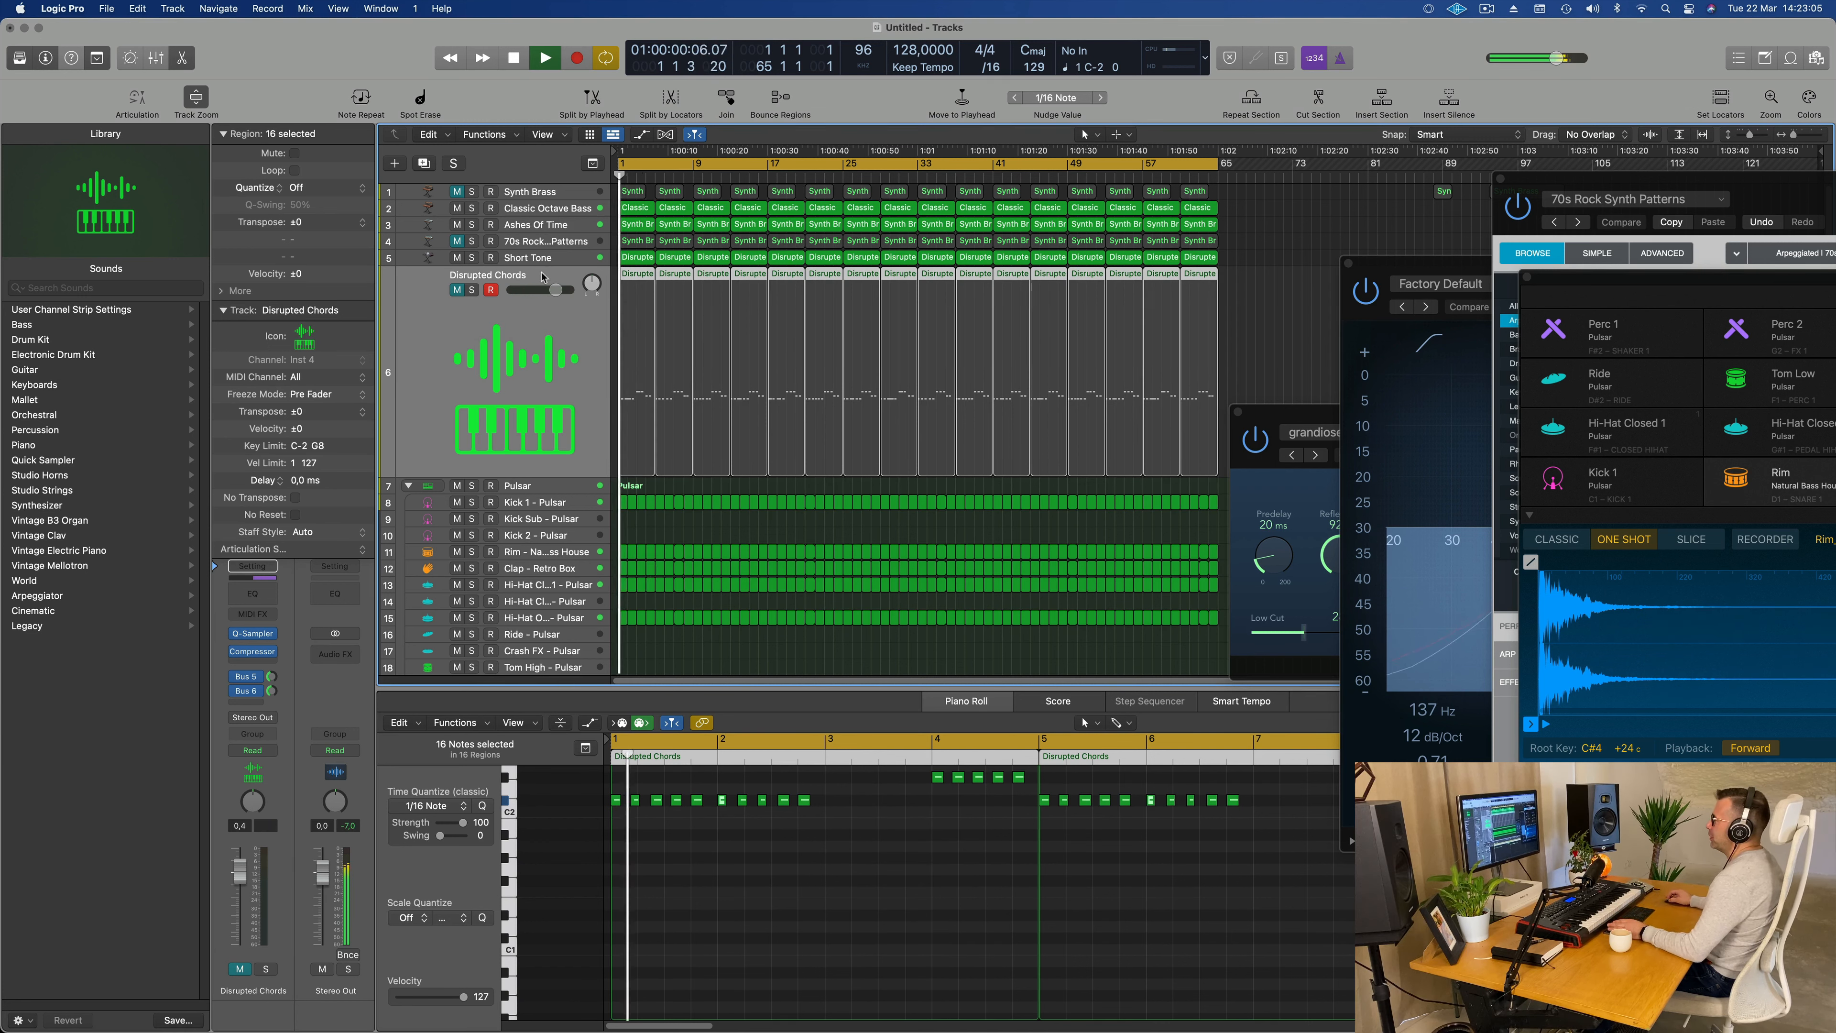
pyautogui.click(456, 290)
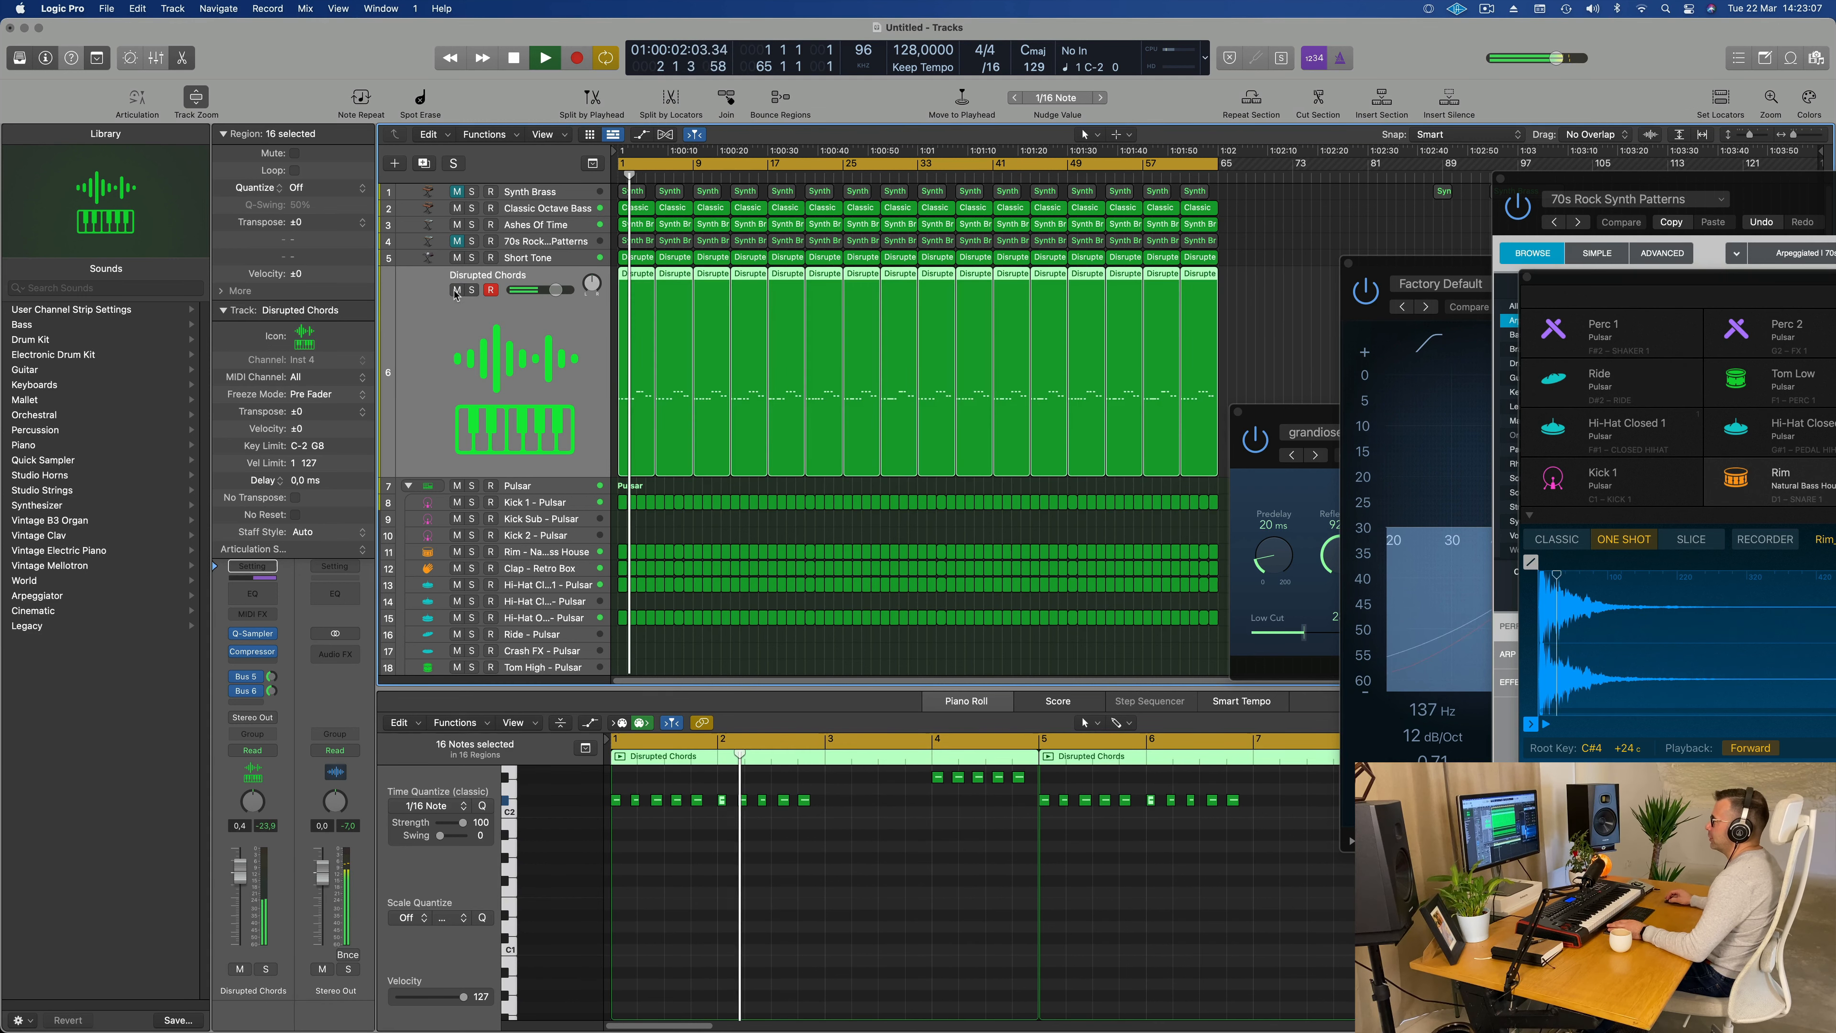
pyautogui.click(456, 291)
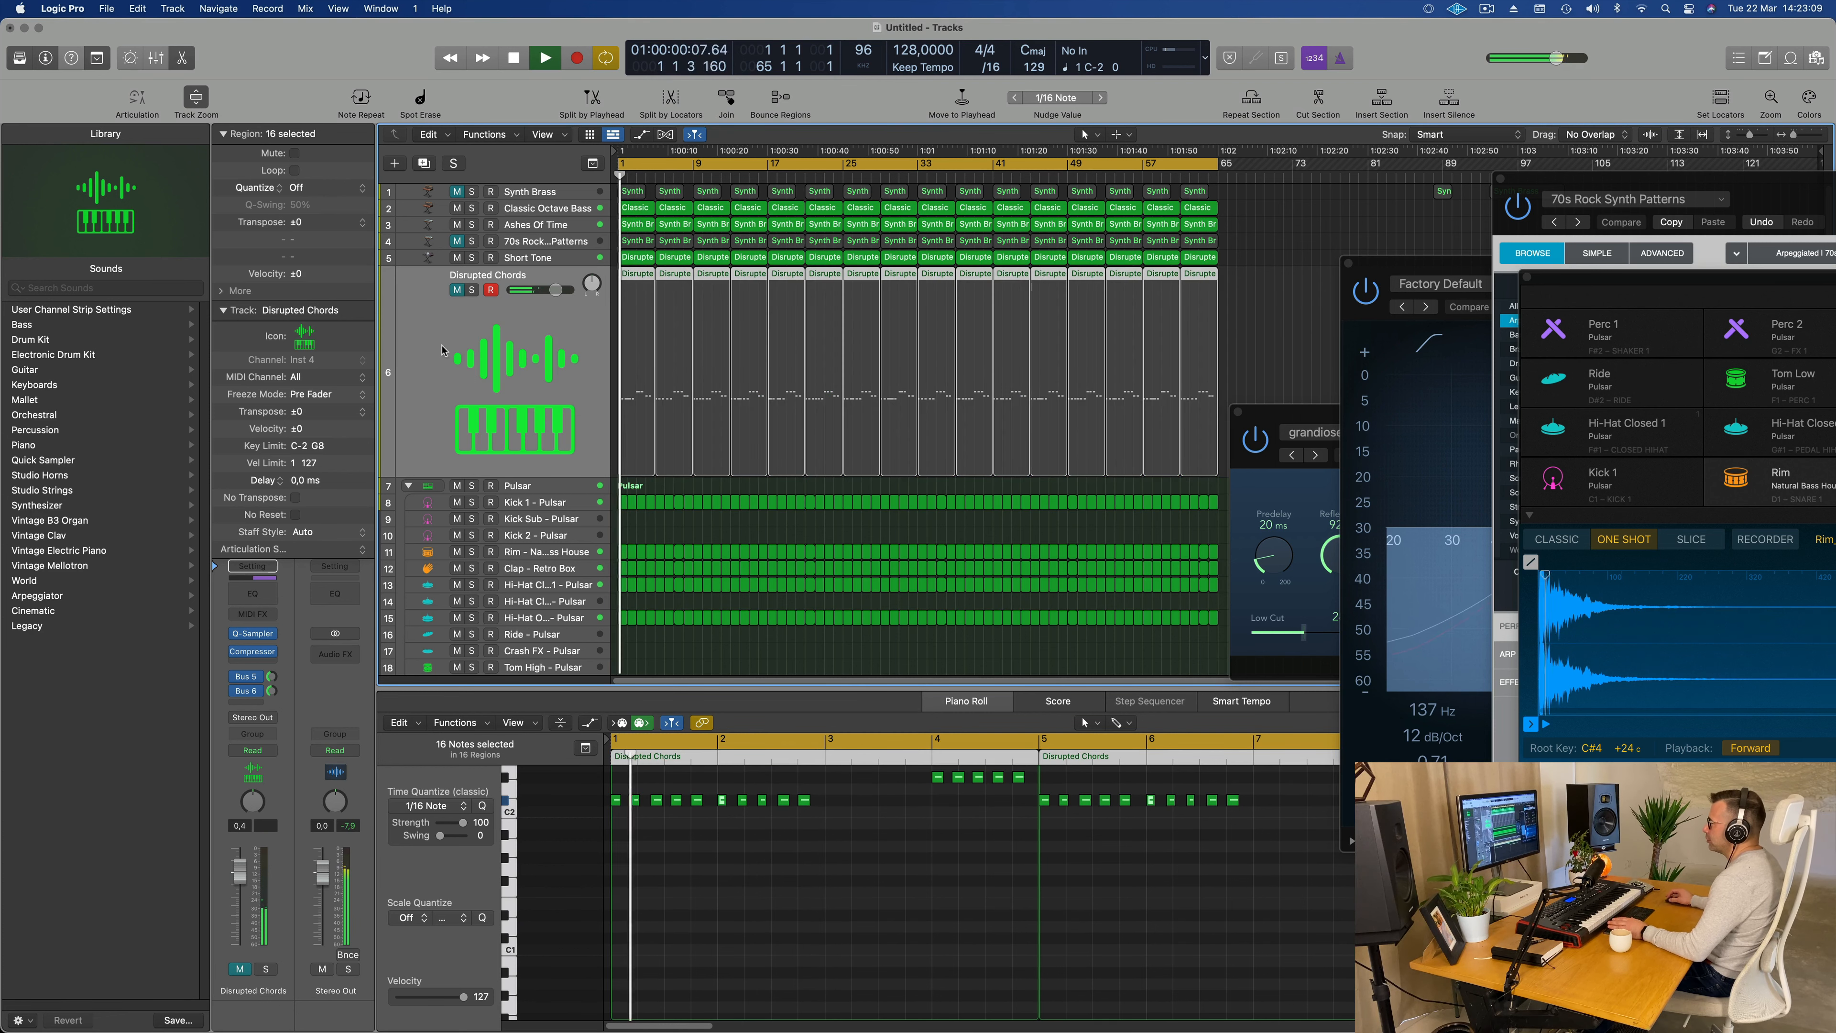
# Step: Check the Short Tone track during playback and unmute the 70s Rock Synth Patterns track
pyautogui.click(562, 263)
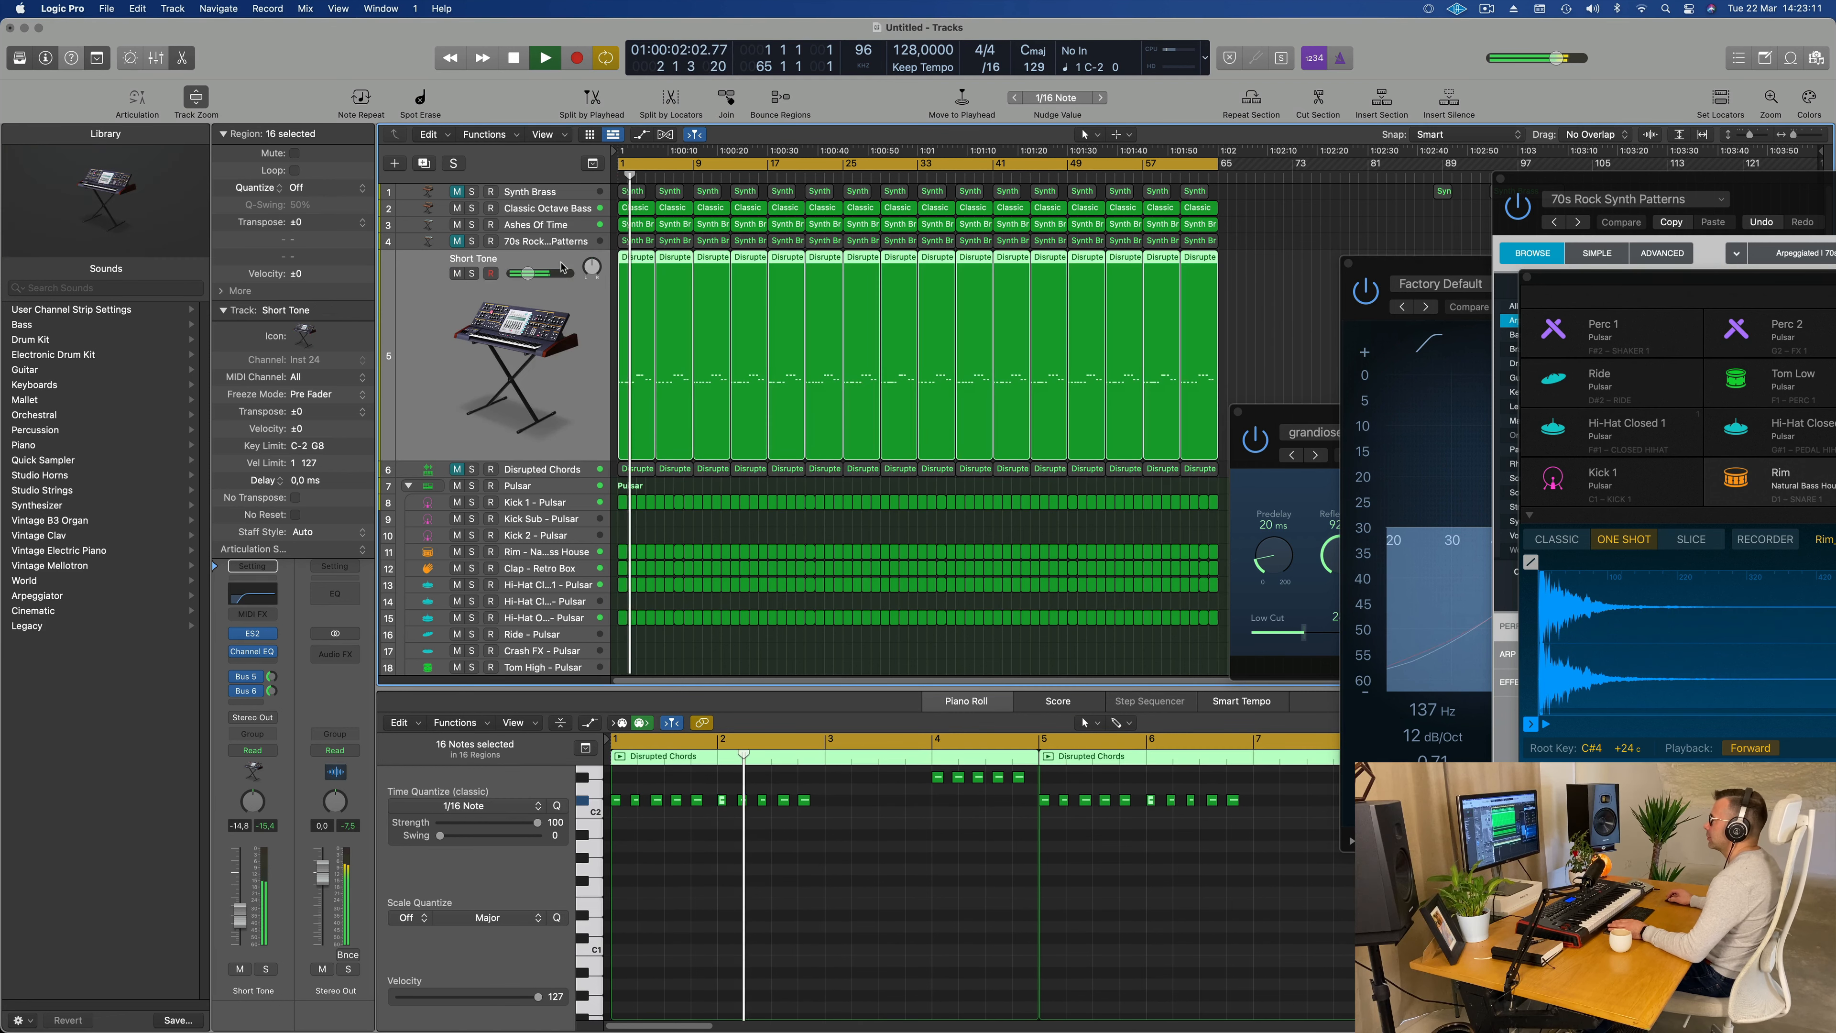
pyautogui.click(490, 273)
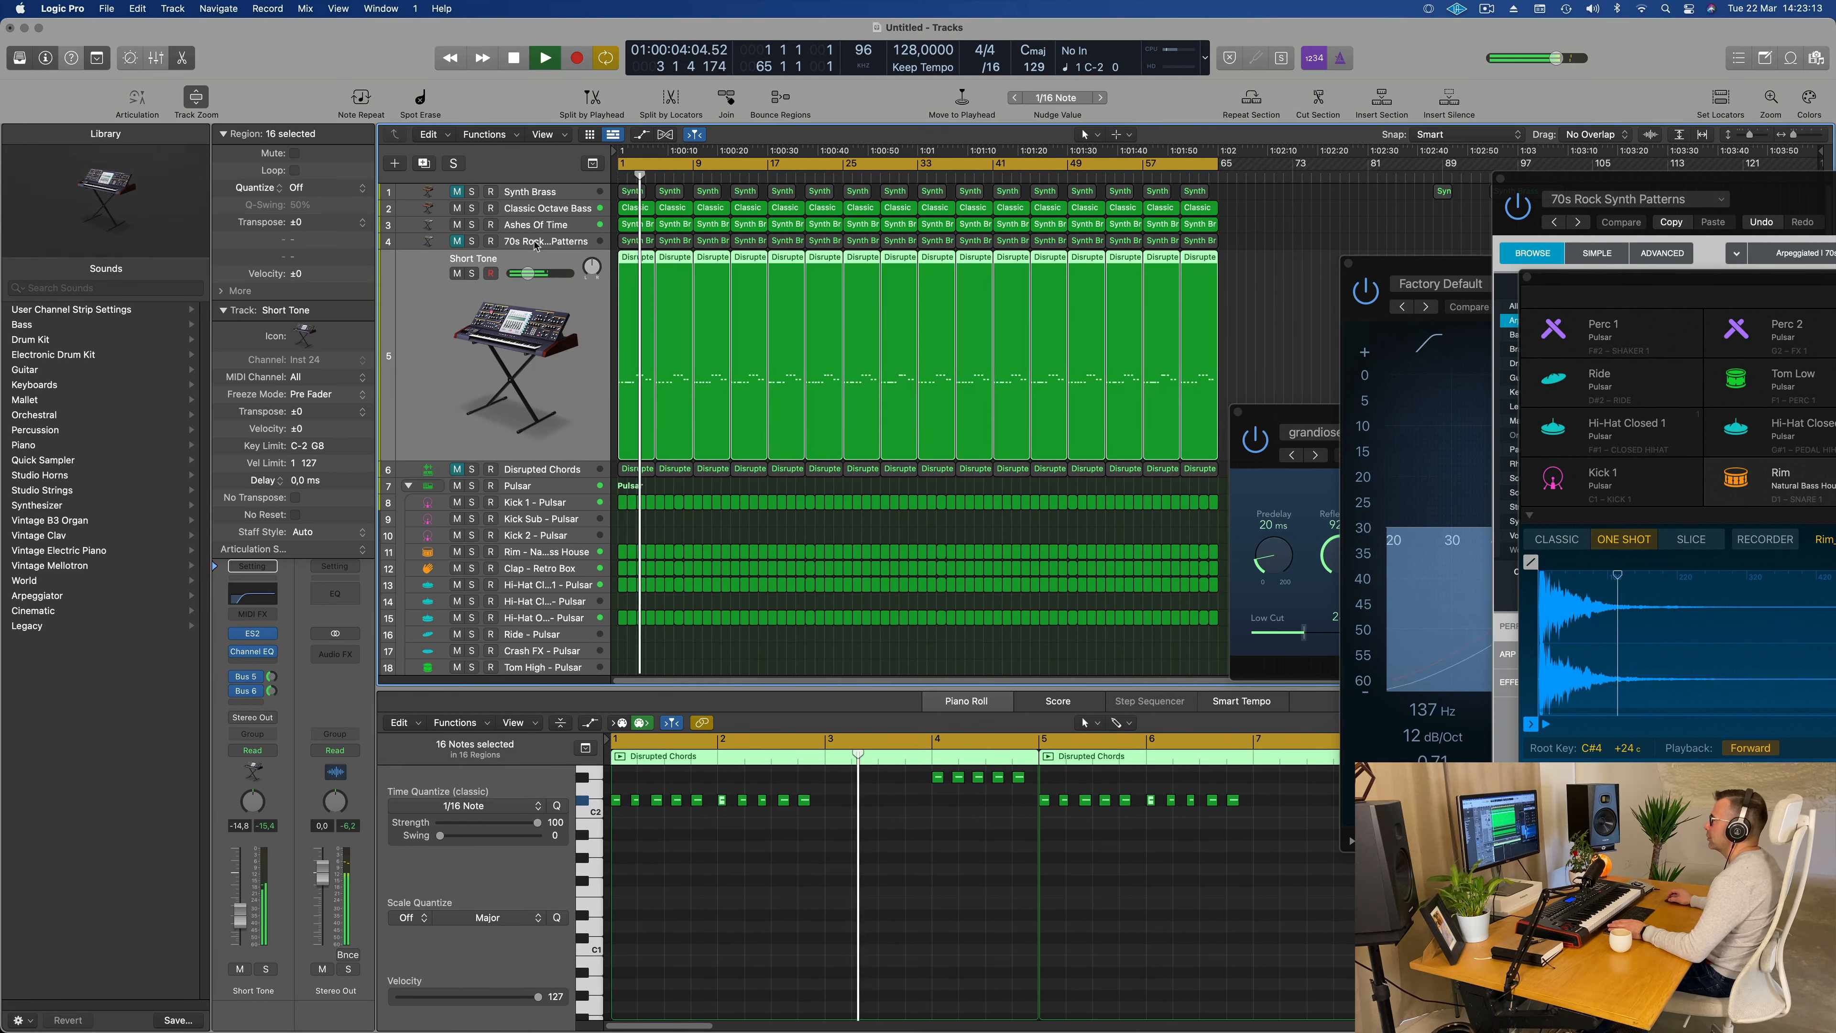
pyautogui.click(535, 246)
pyautogui.click(456, 256)
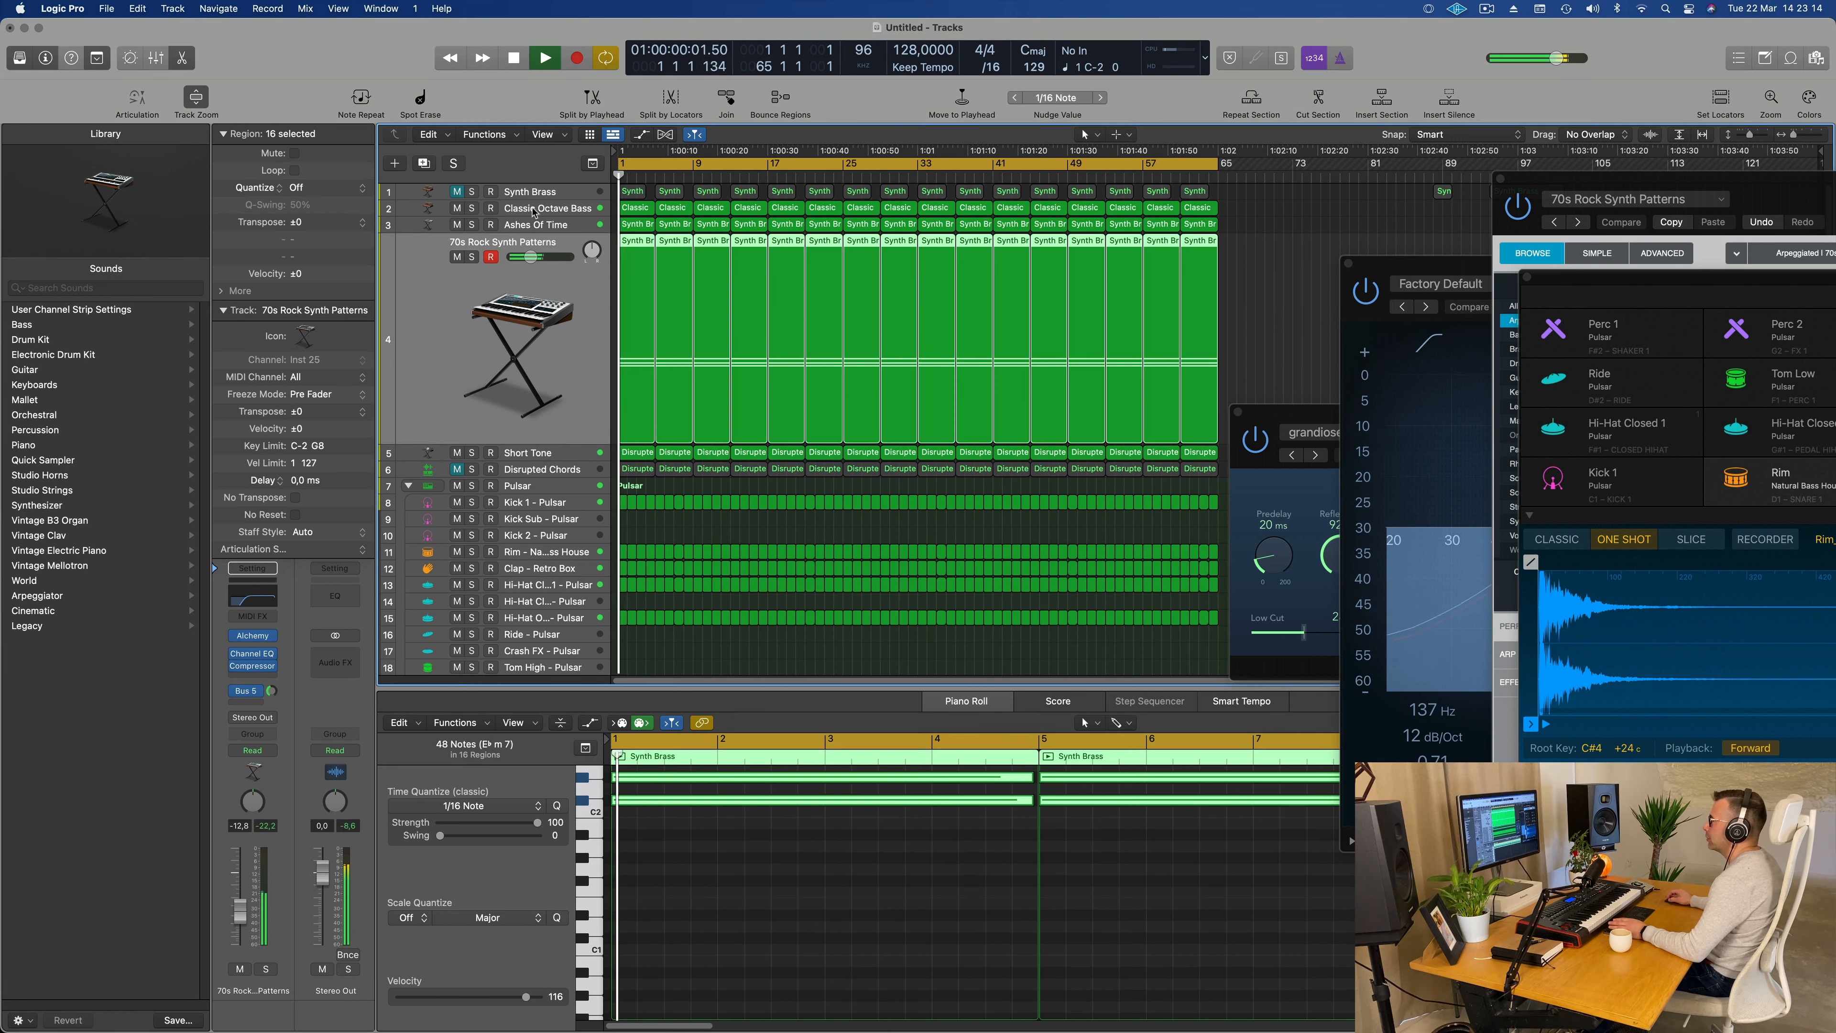
# Step: Set the low-cut filter in the Ashes Of Time Channel EQ to 171 Hz with a Q of 0.79, then close it
pyautogui.click(559, 227)
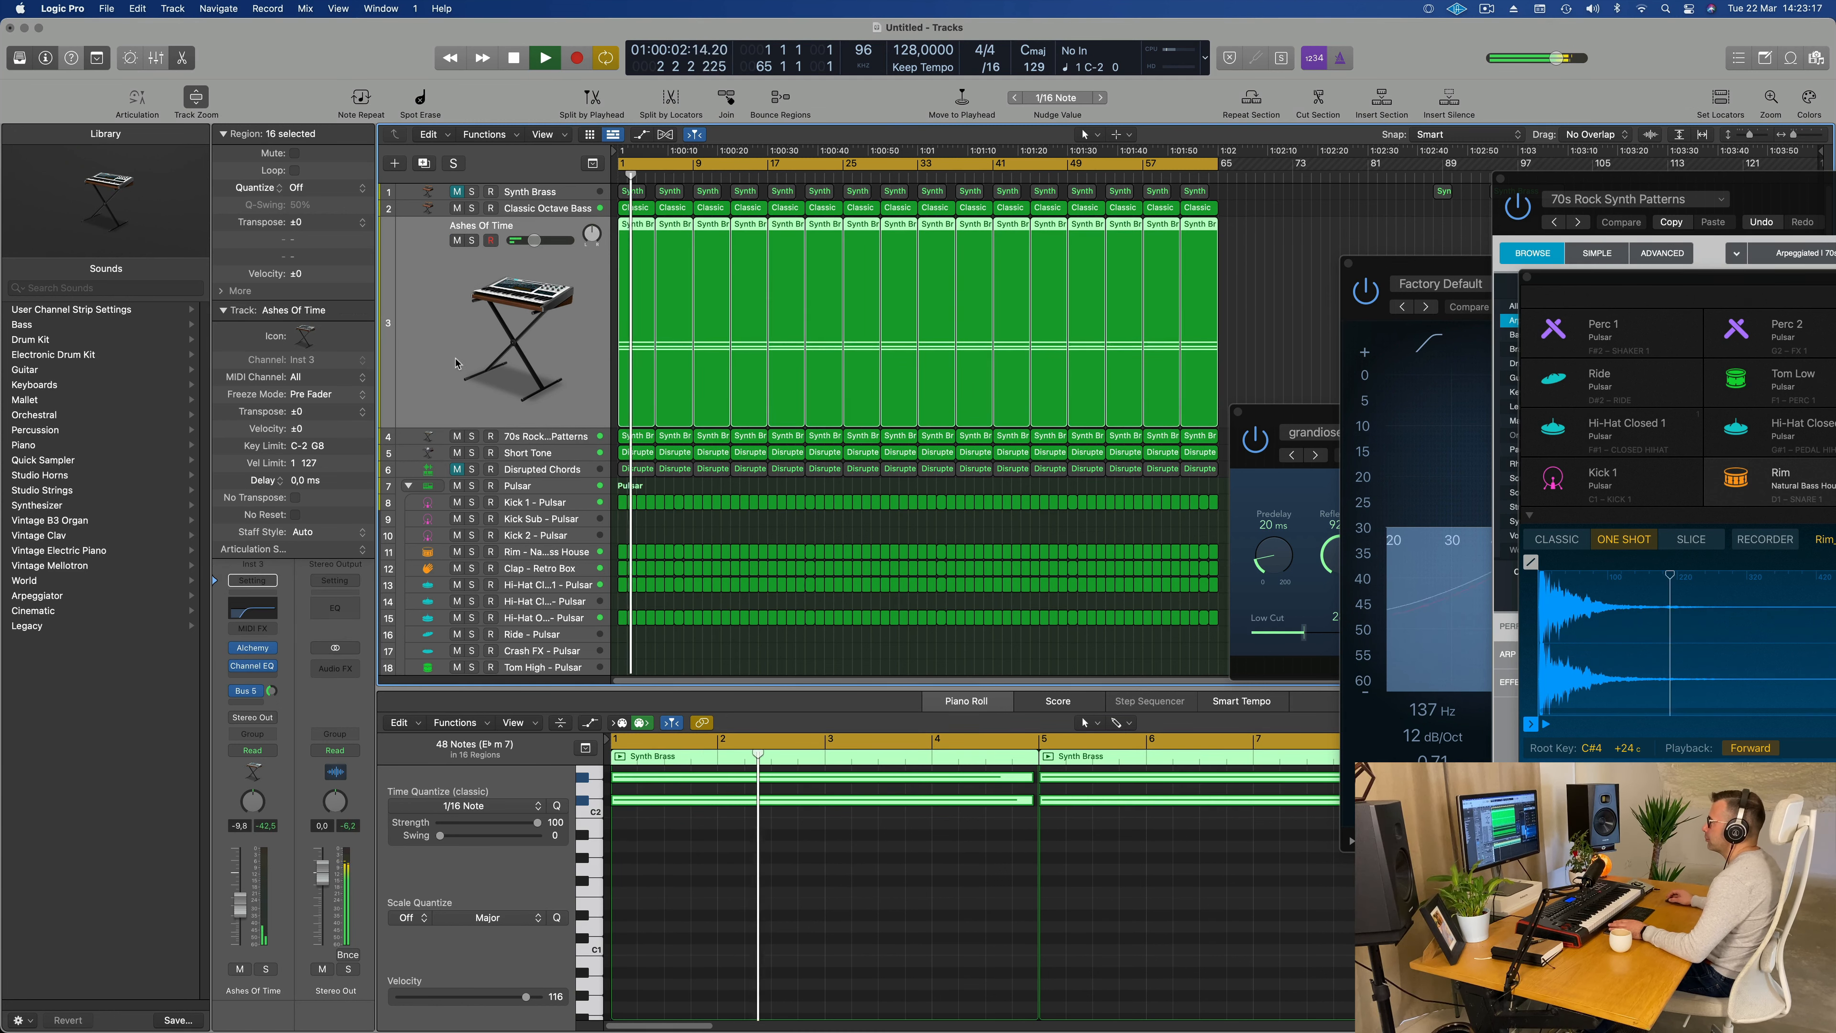
pyautogui.click(252, 666)
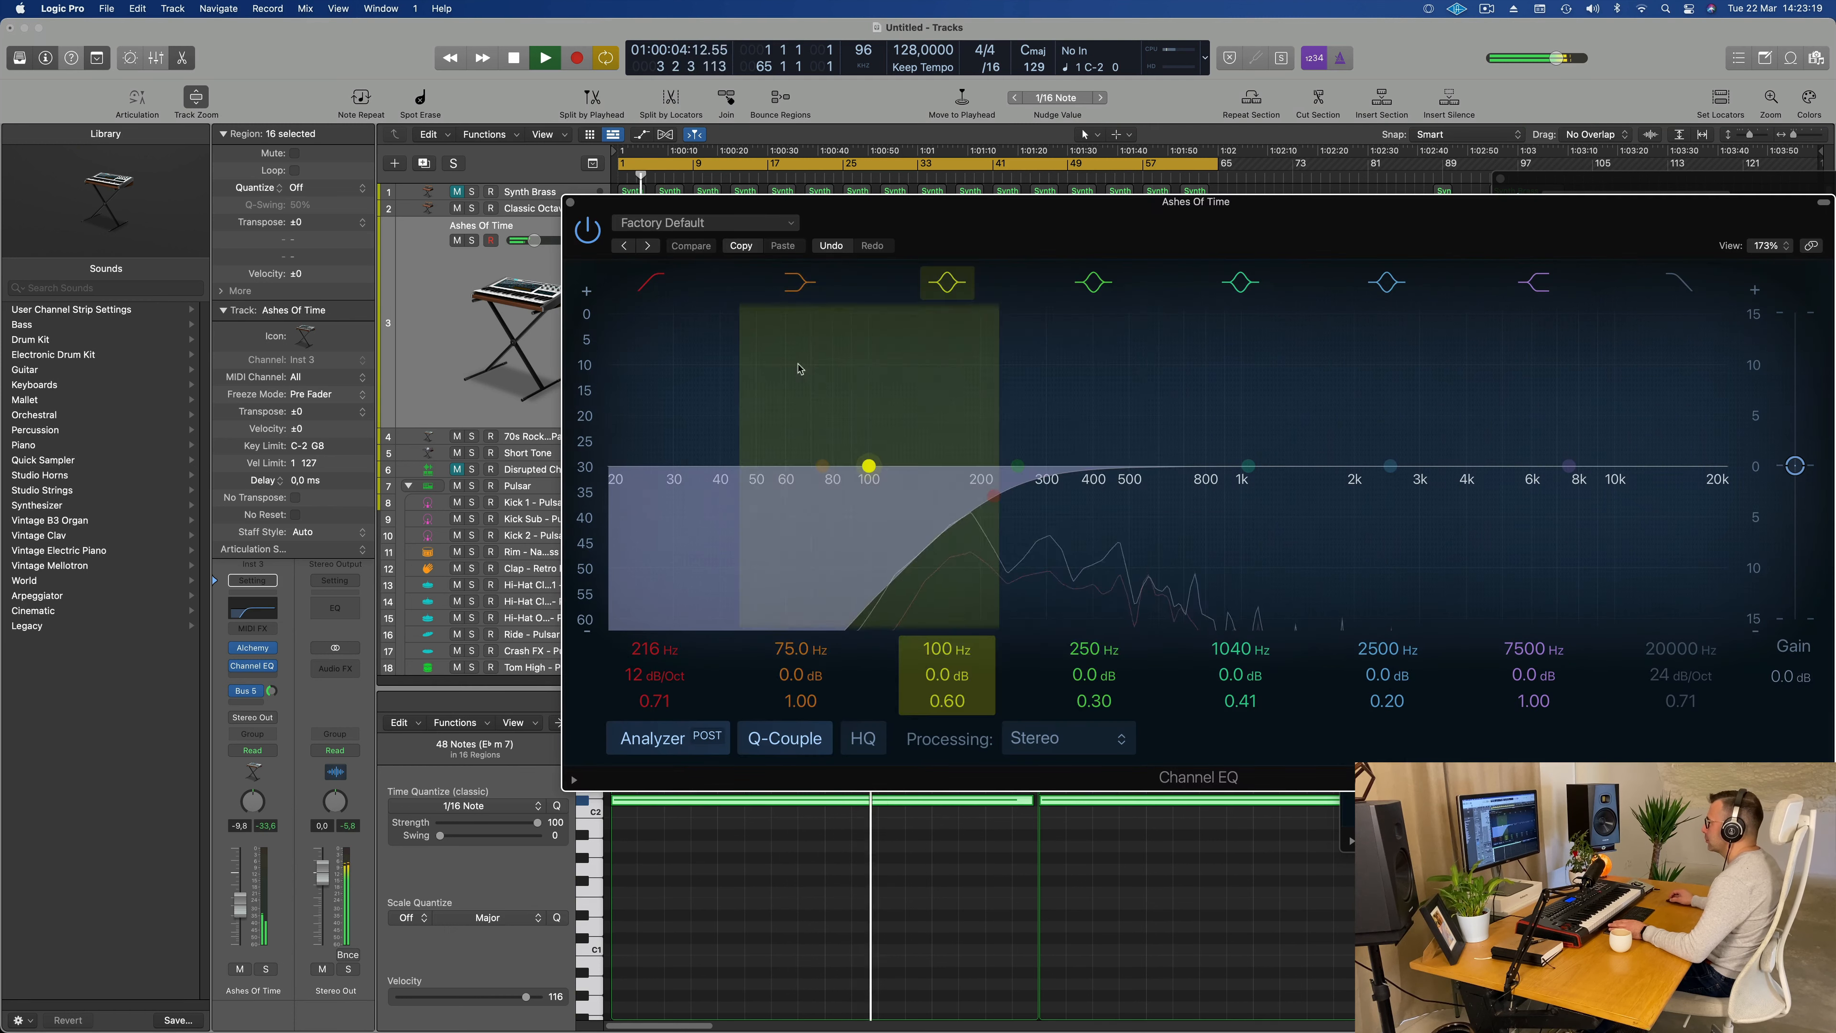
pyautogui.moveTo(993, 495)
pyautogui.mouseDown()
pyautogui.moveTo(867, 478)
pyautogui.moveTo(963, 484)
pyautogui.mouseUp()
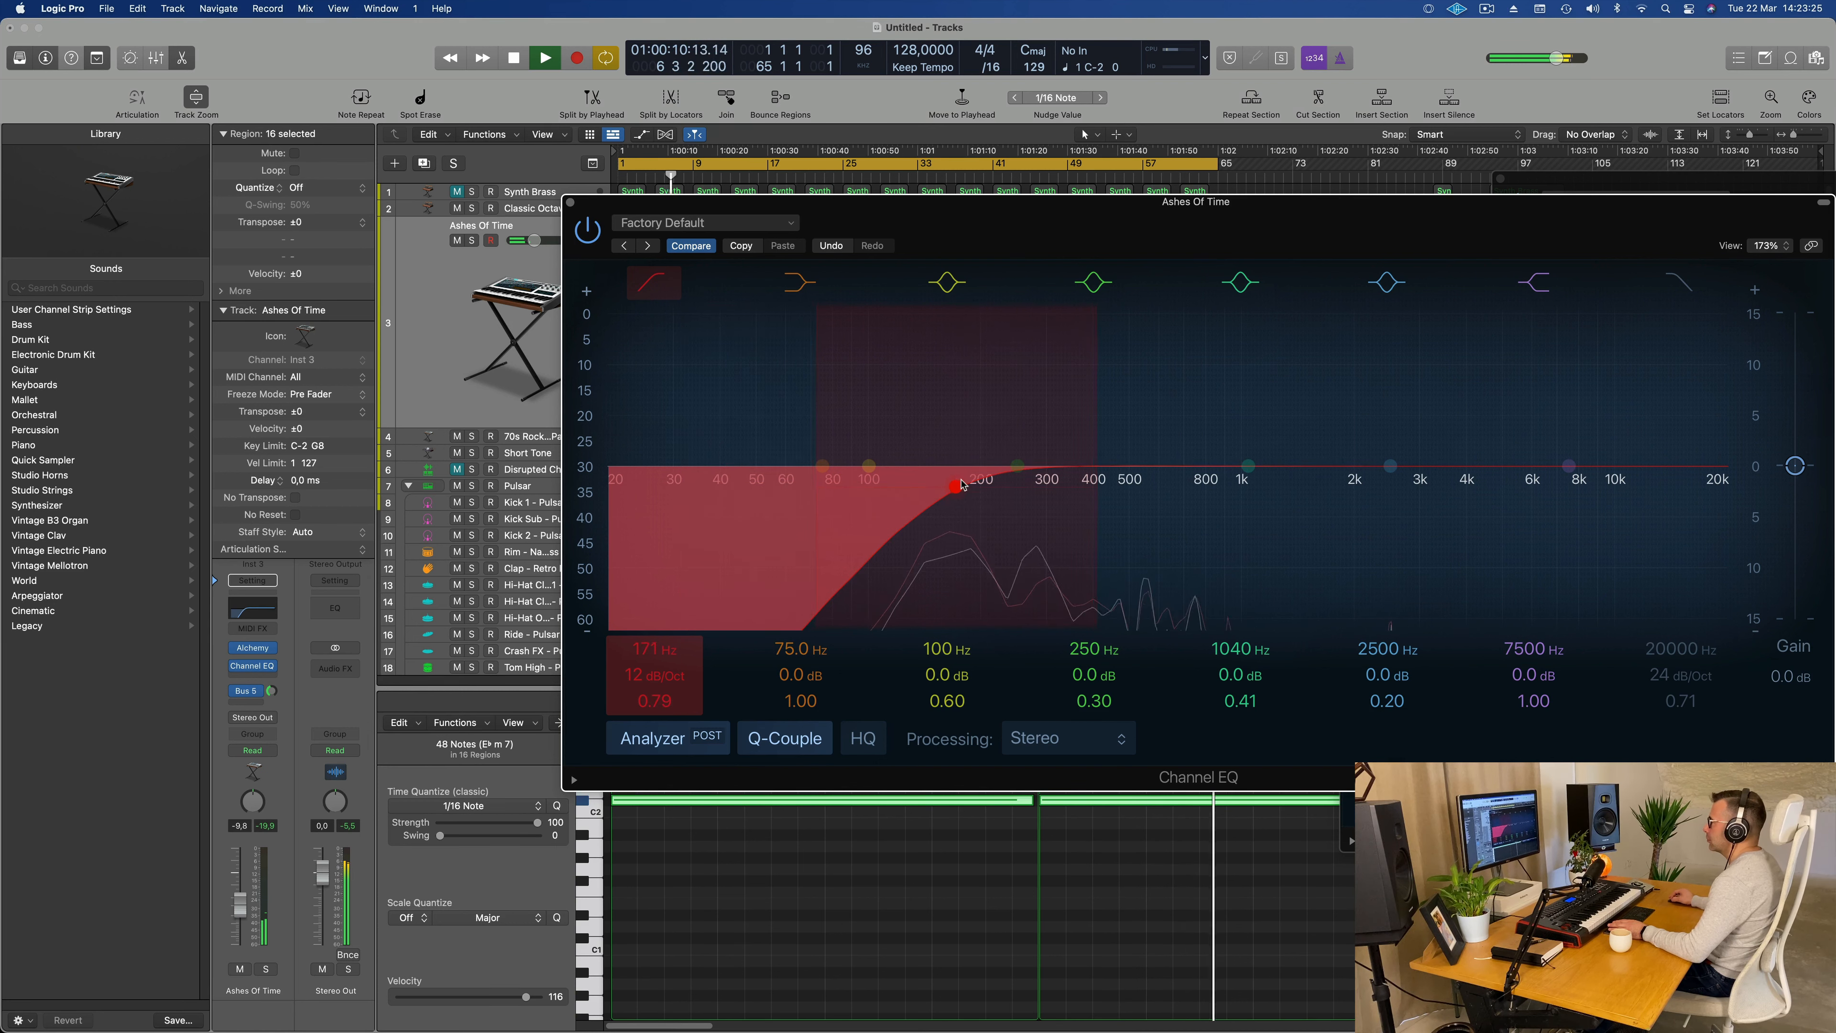
pyautogui.click(570, 203)
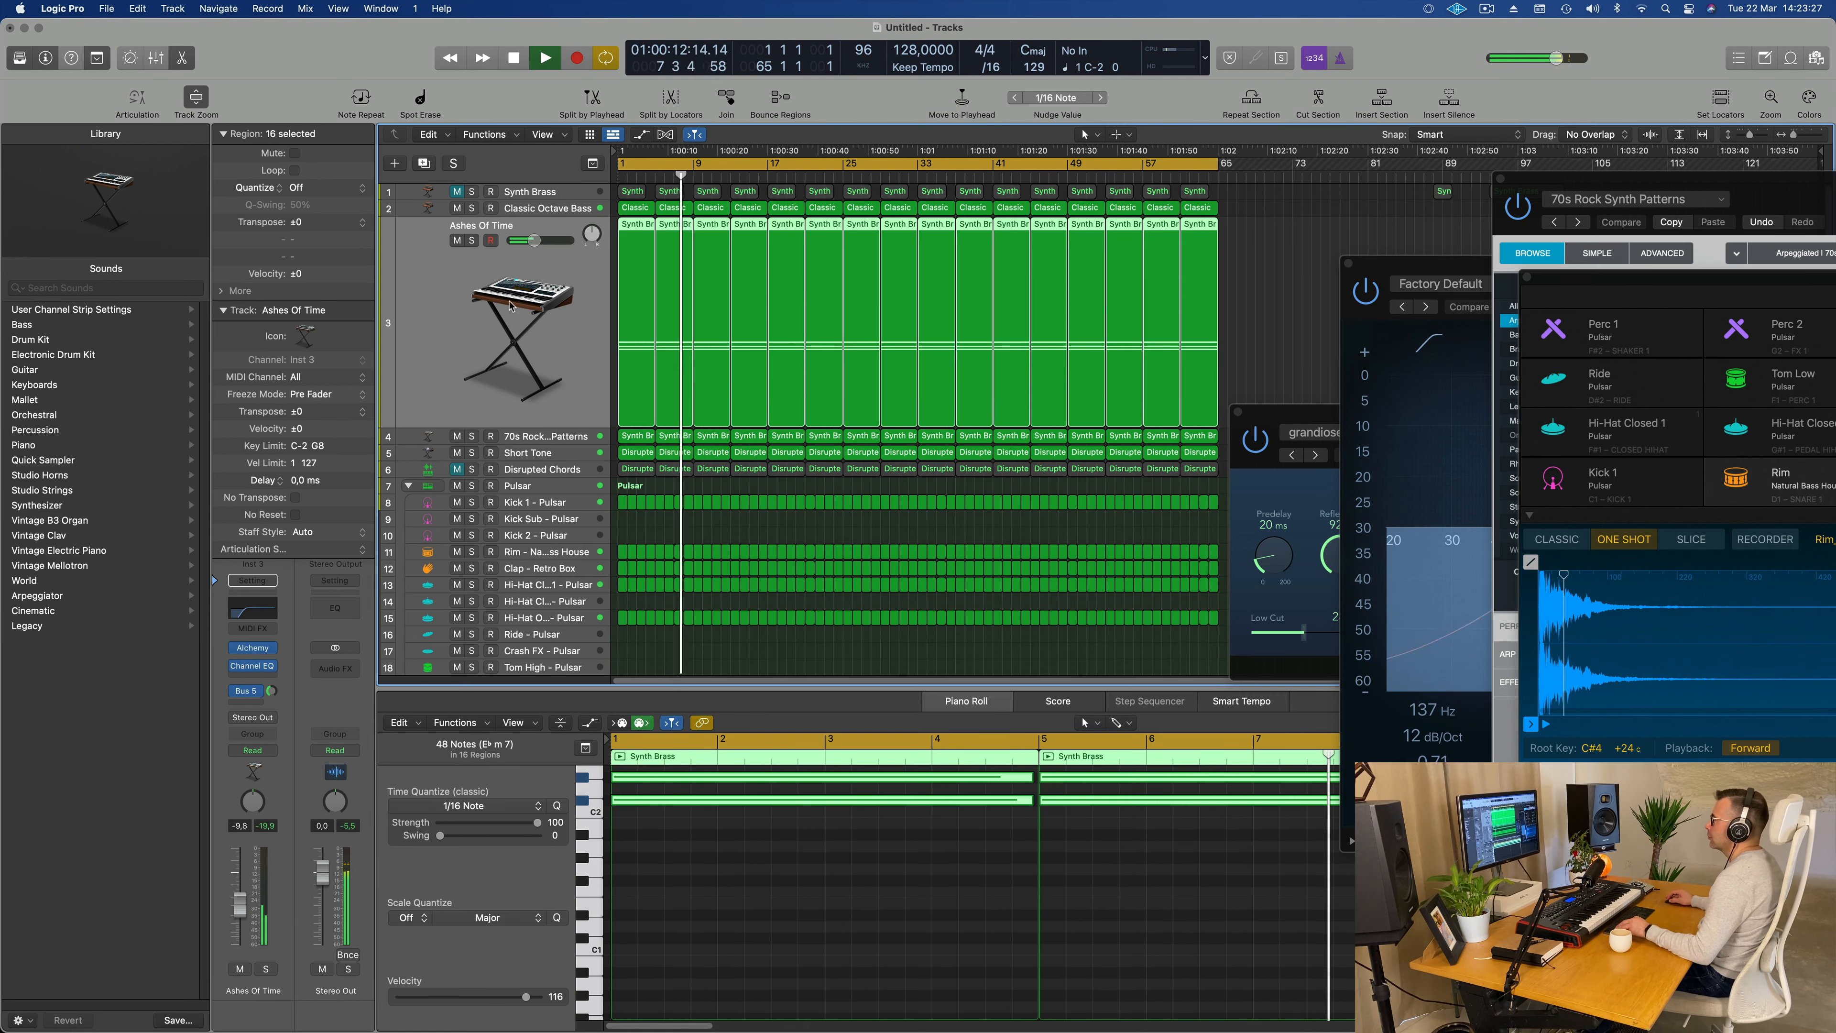
# Step: Audition the mix with Classic Octave Bass selected and unmute the Synth Brass track
pyautogui.click(538, 208)
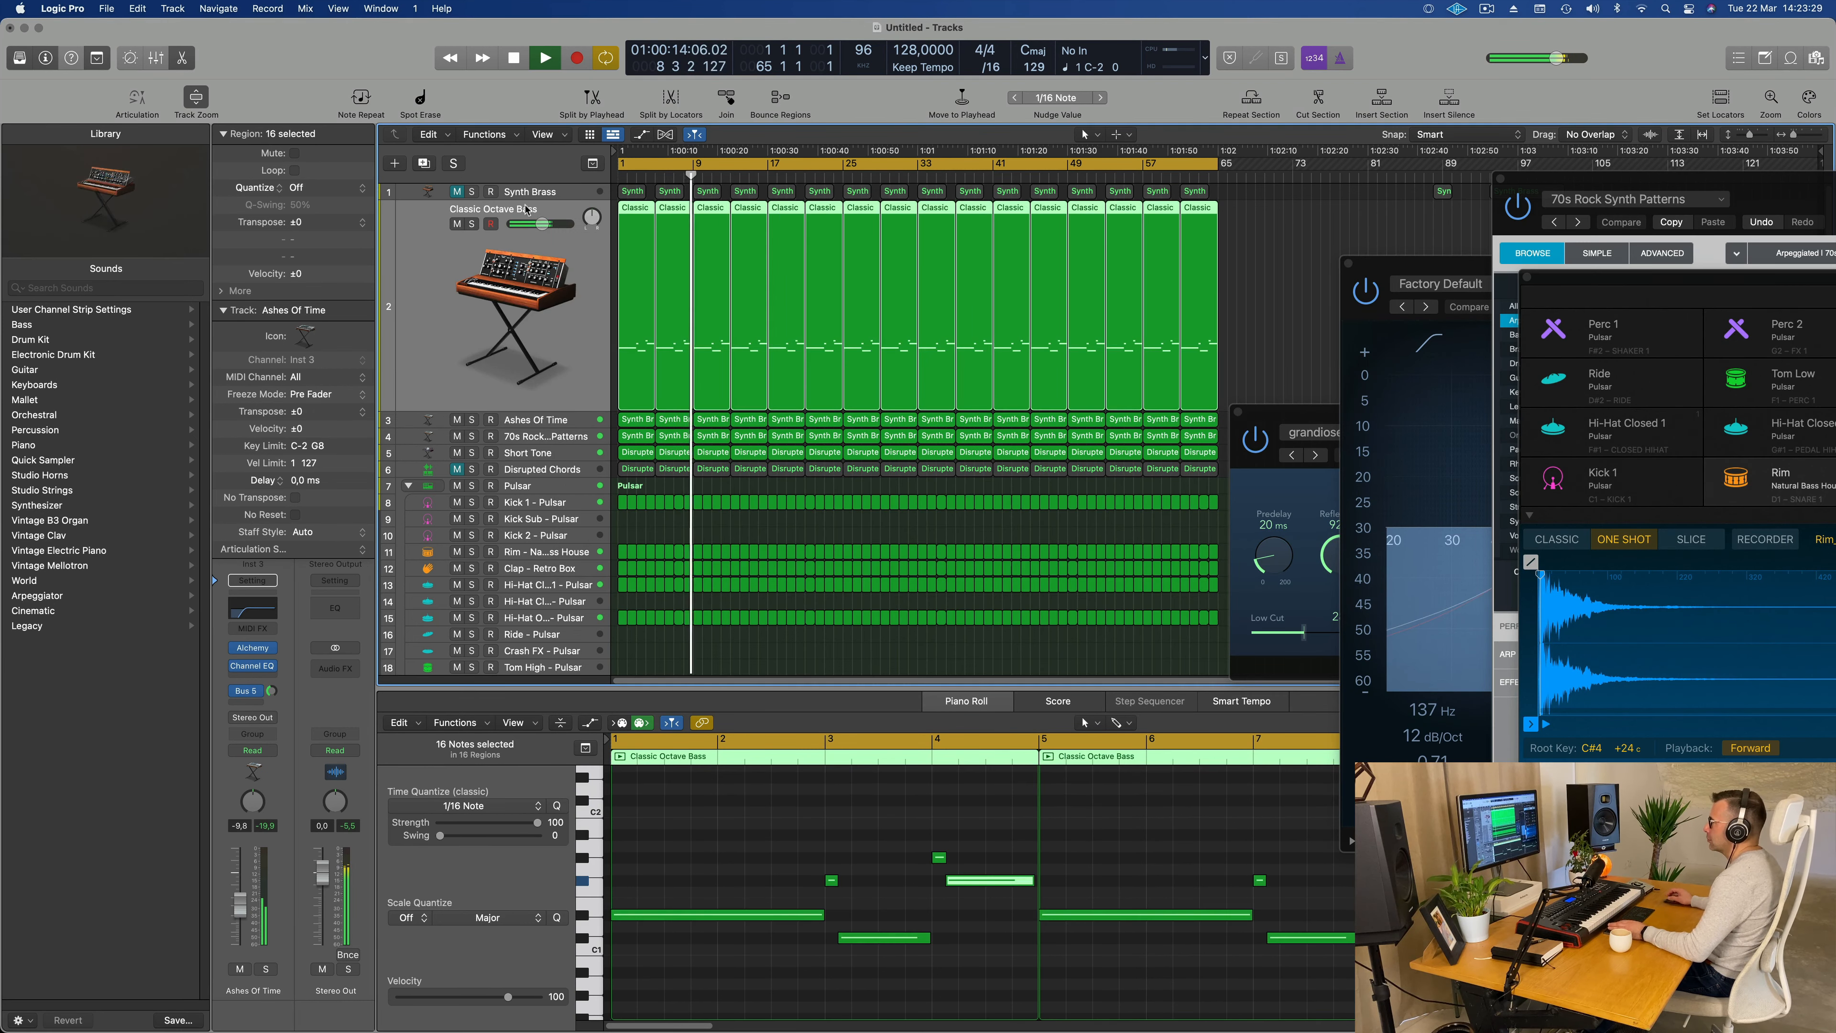
pyautogui.press('Return')
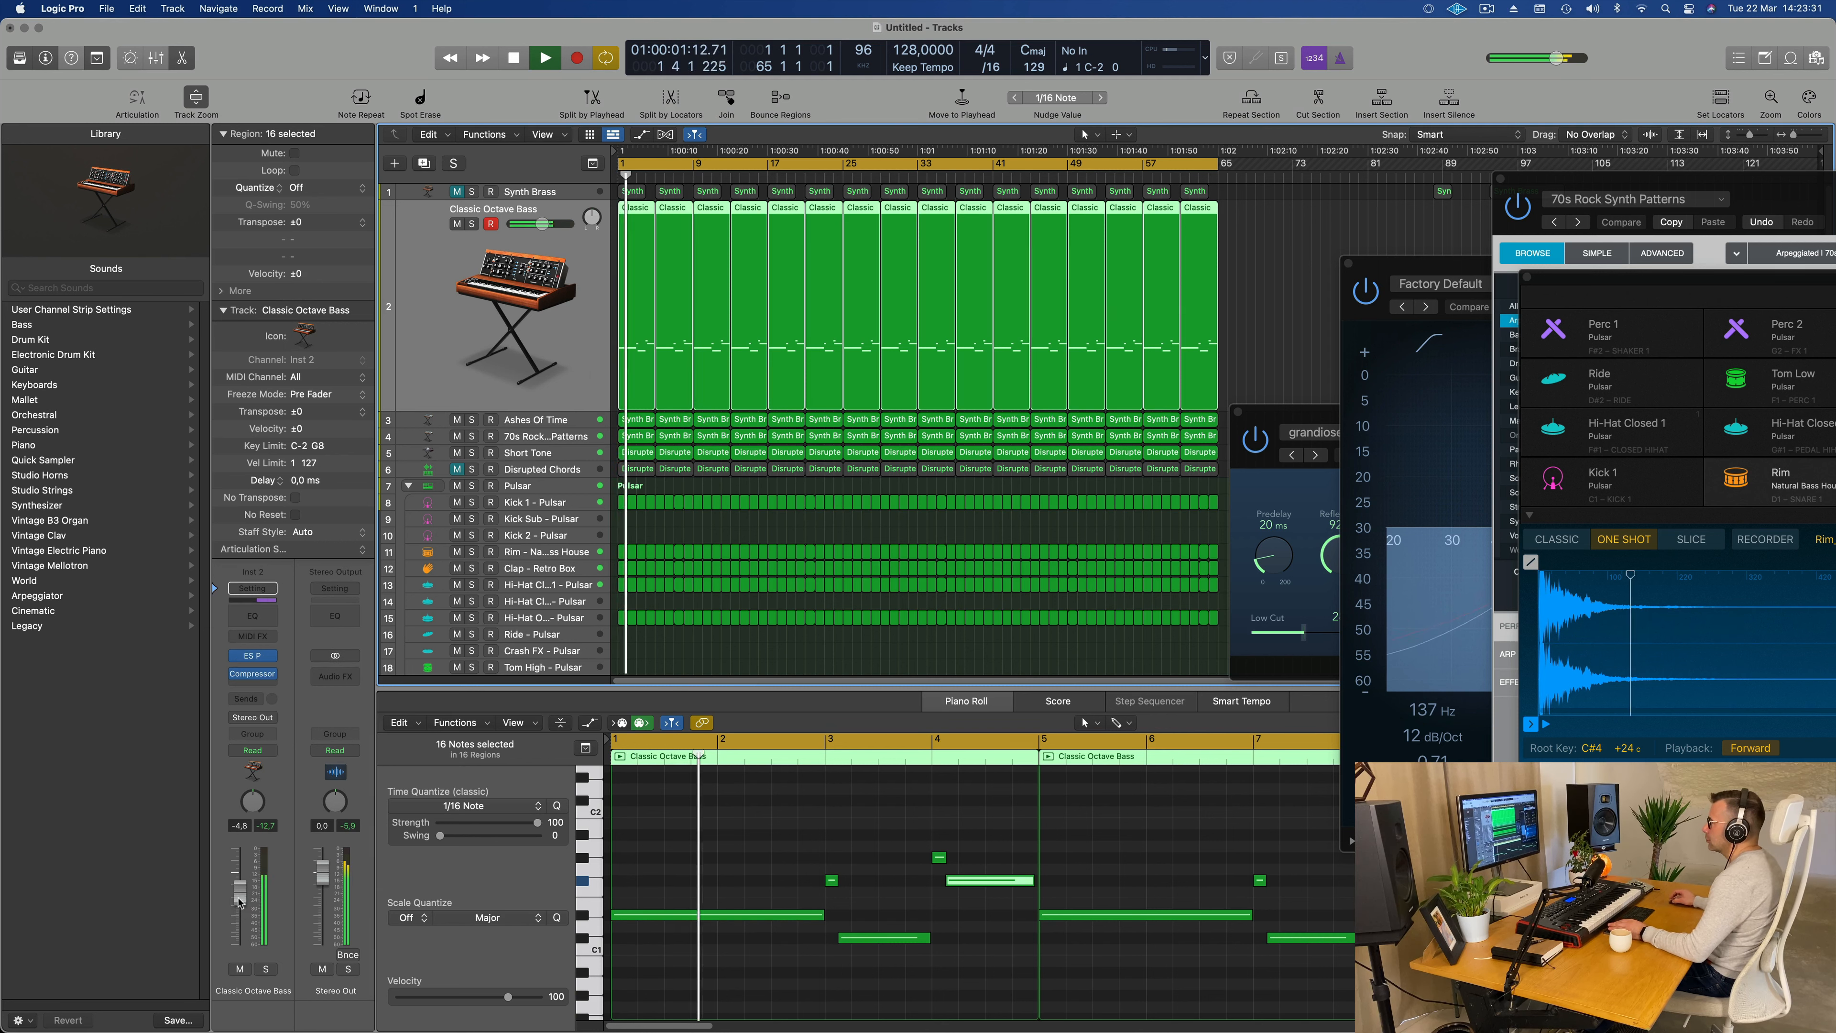
pyautogui.click(556, 196)
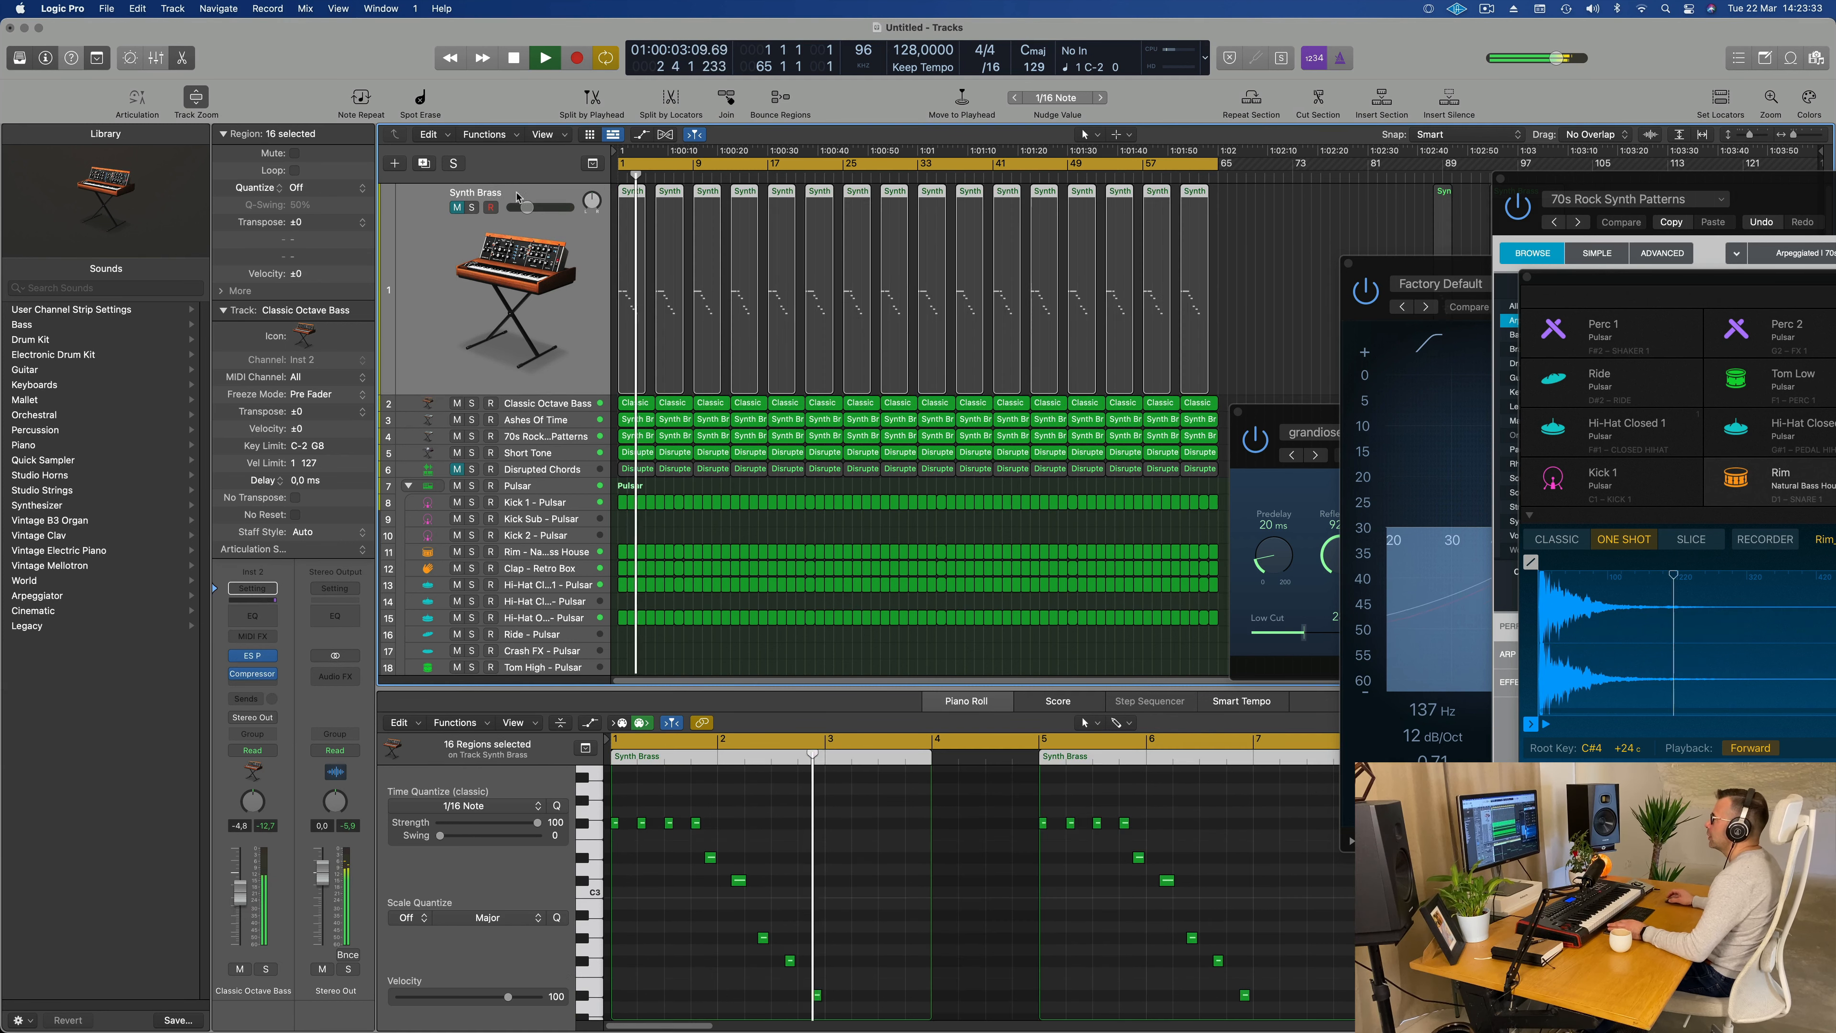
pyautogui.press('Return')
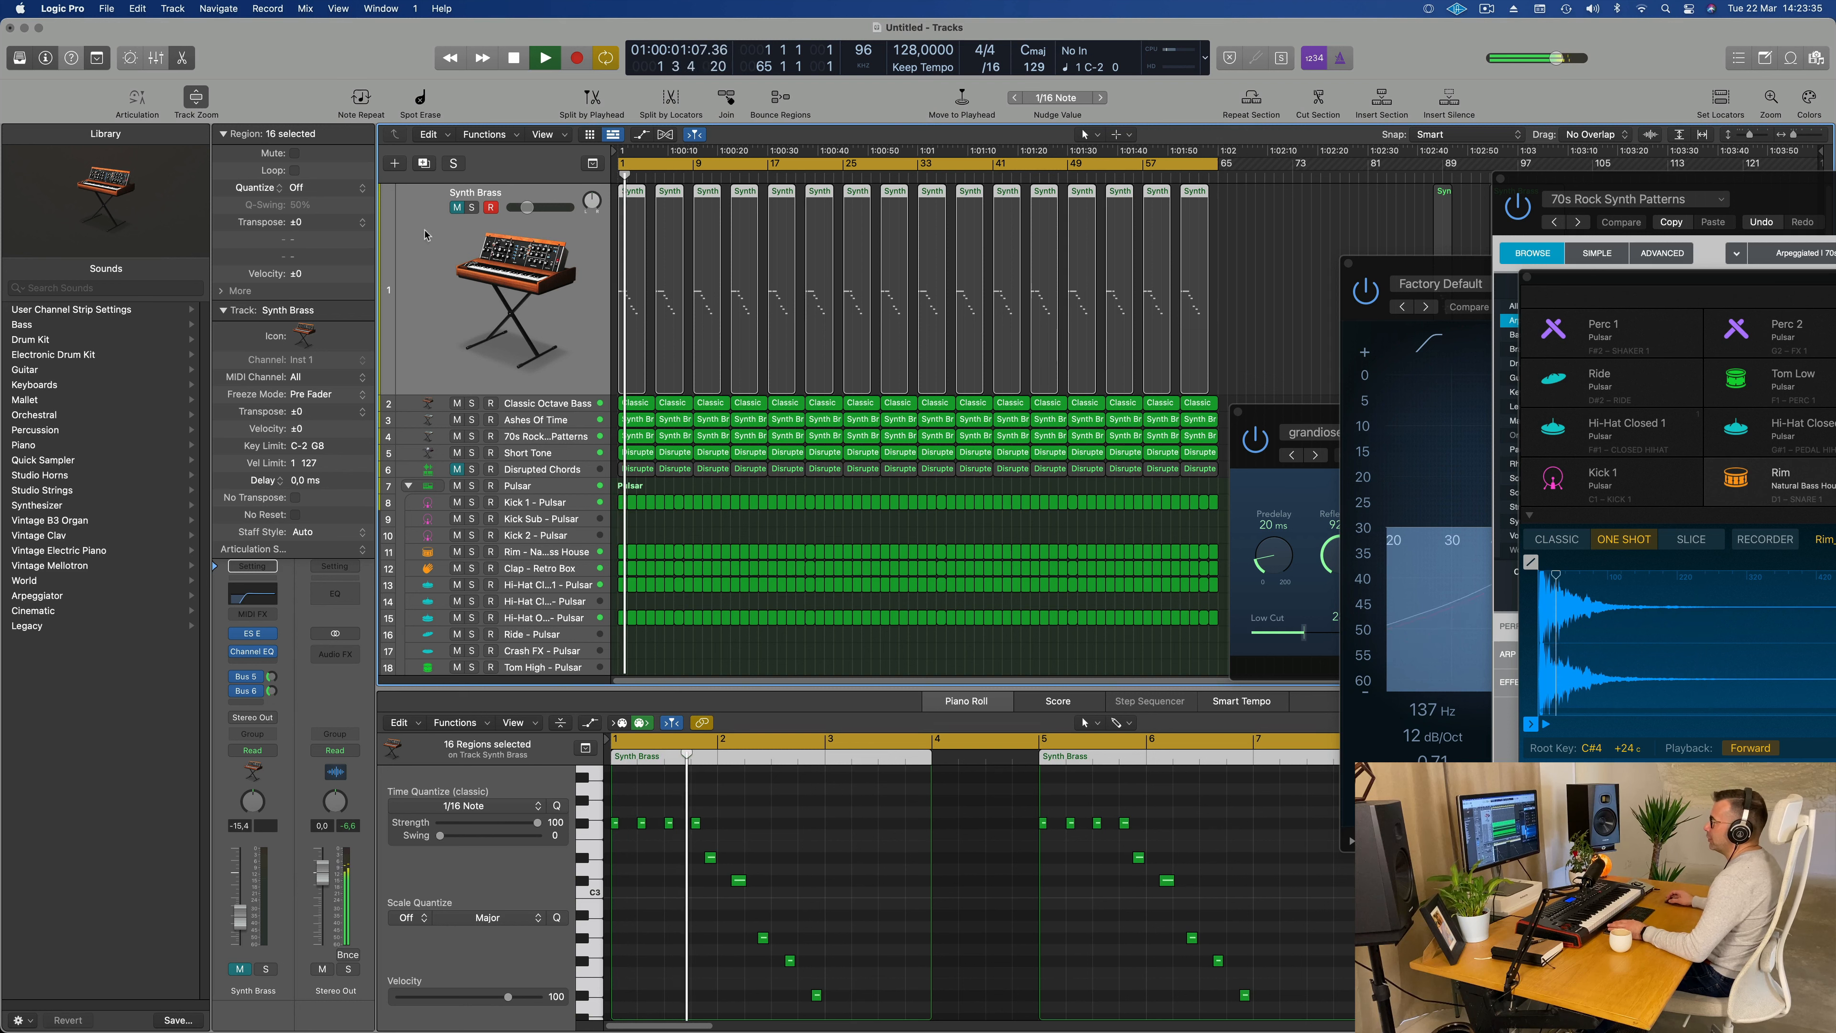
pyautogui.click(456, 208)
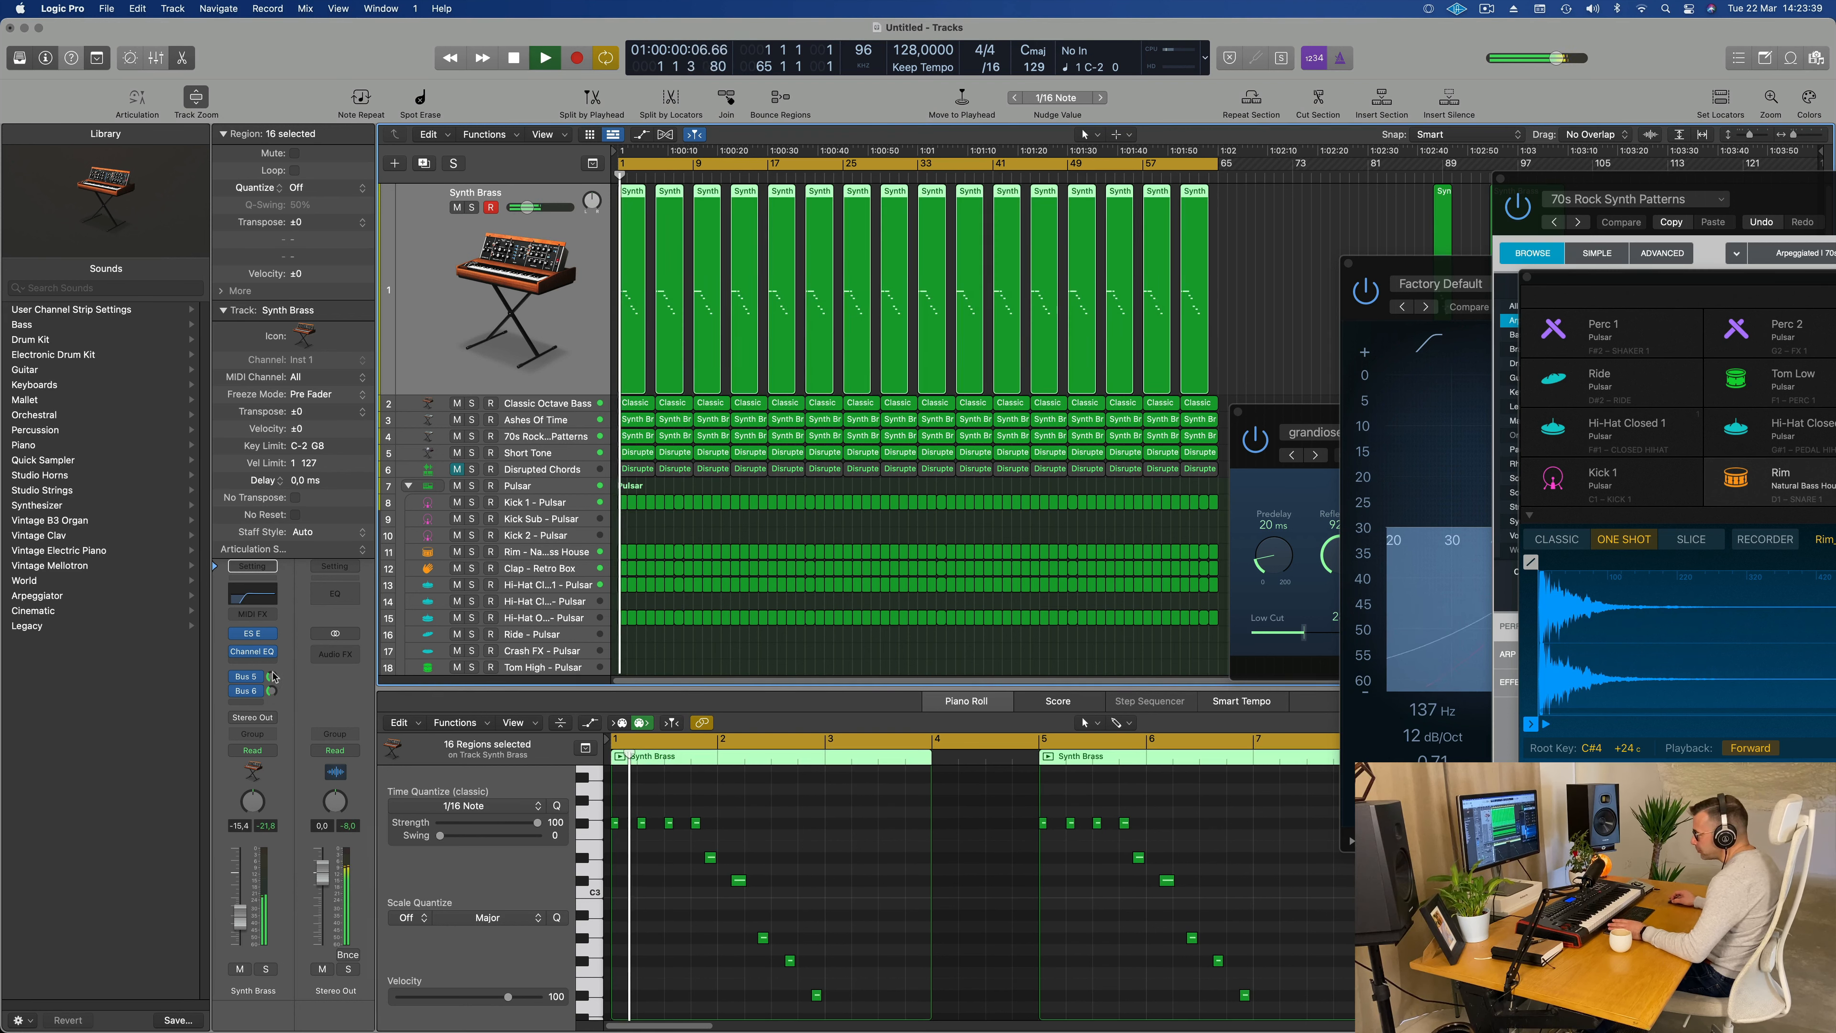
# Step: Adjust Synth Brass's Bus 5 send level while replaying the mix from the start, then stop playback
pyautogui.click(246, 676)
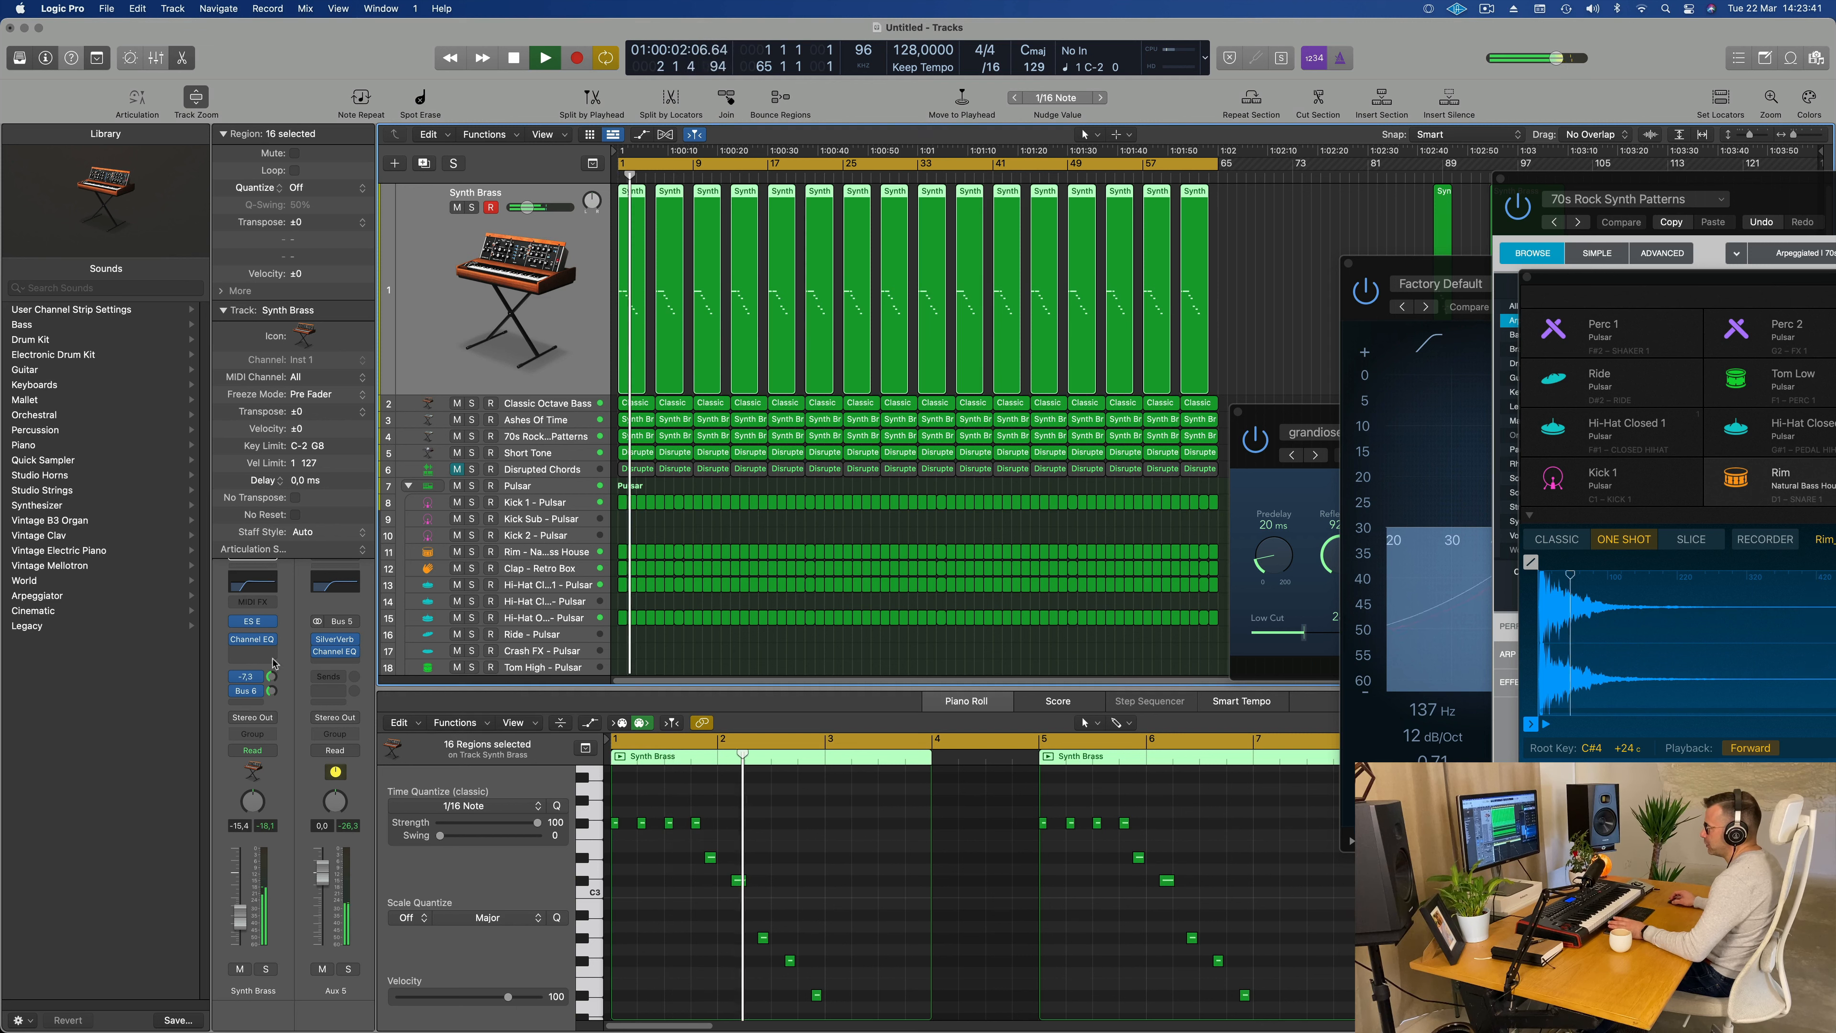
pyautogui.press('Return')
pyautogui.moveTo(272, 659); pyautogui.dragTo(272, 674)
pyautogui.press('Return')
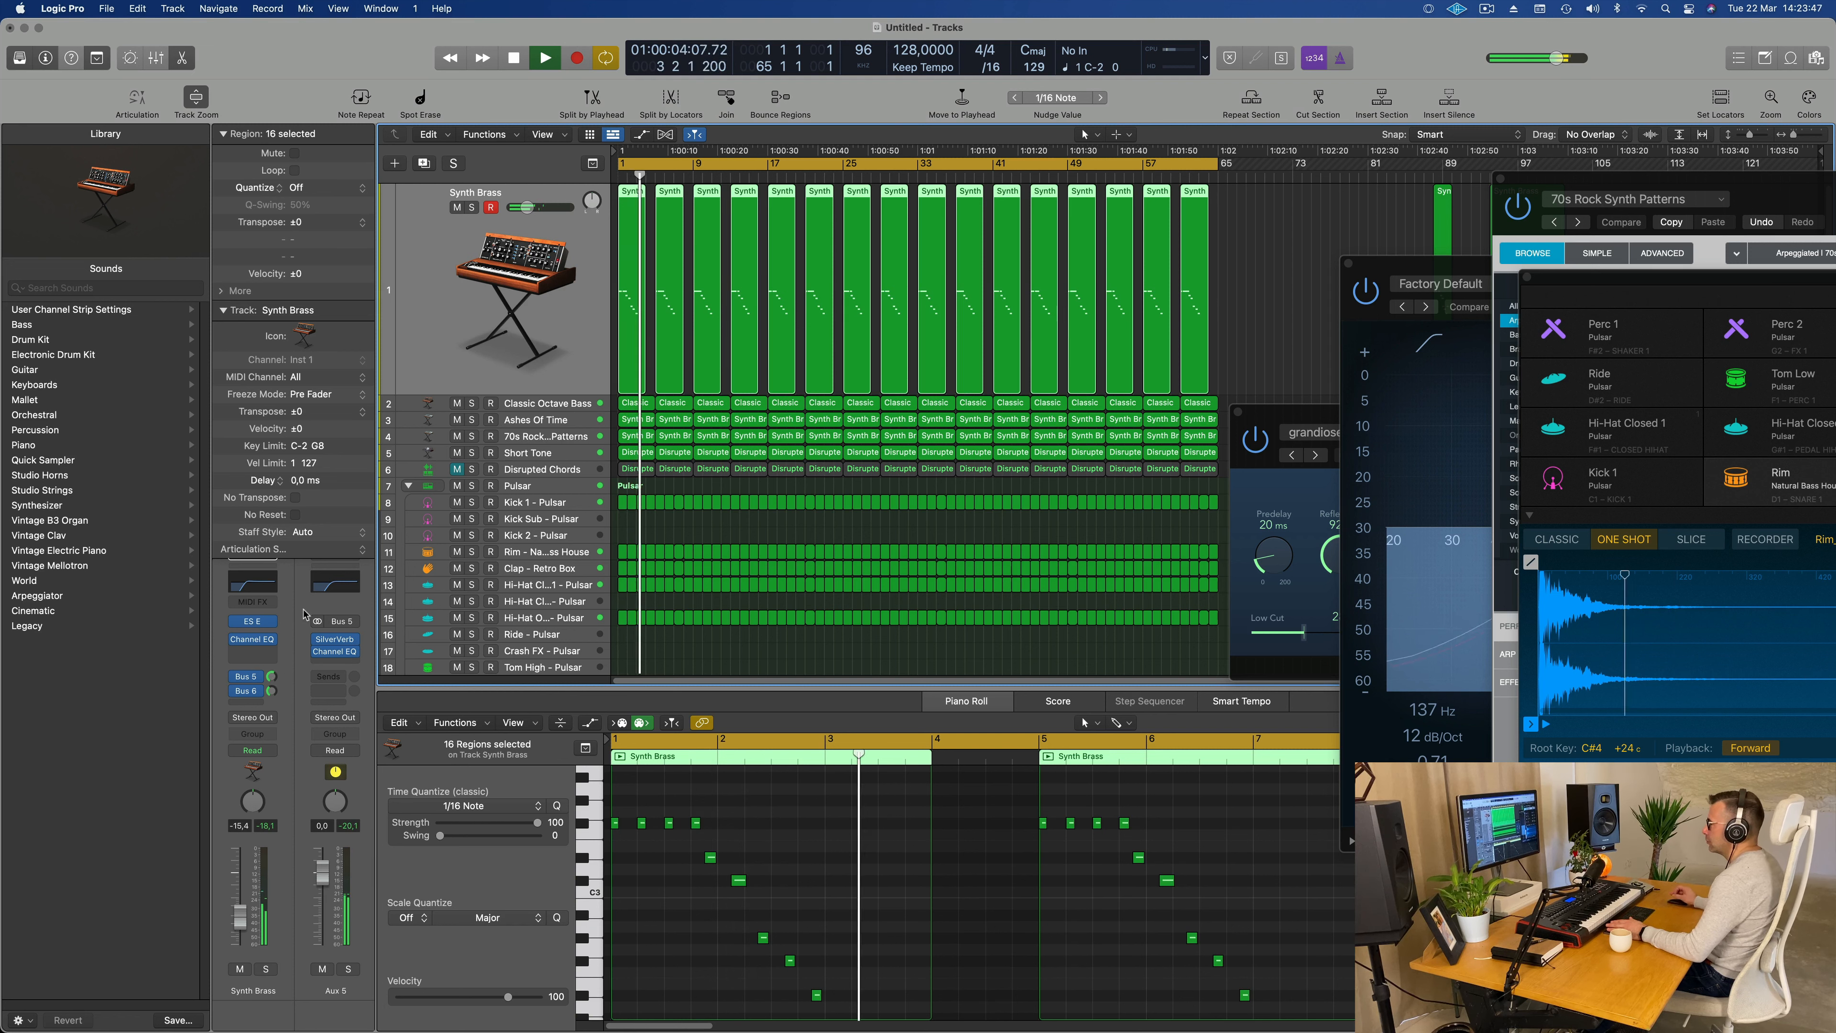
pyautogui.press('super+Right')
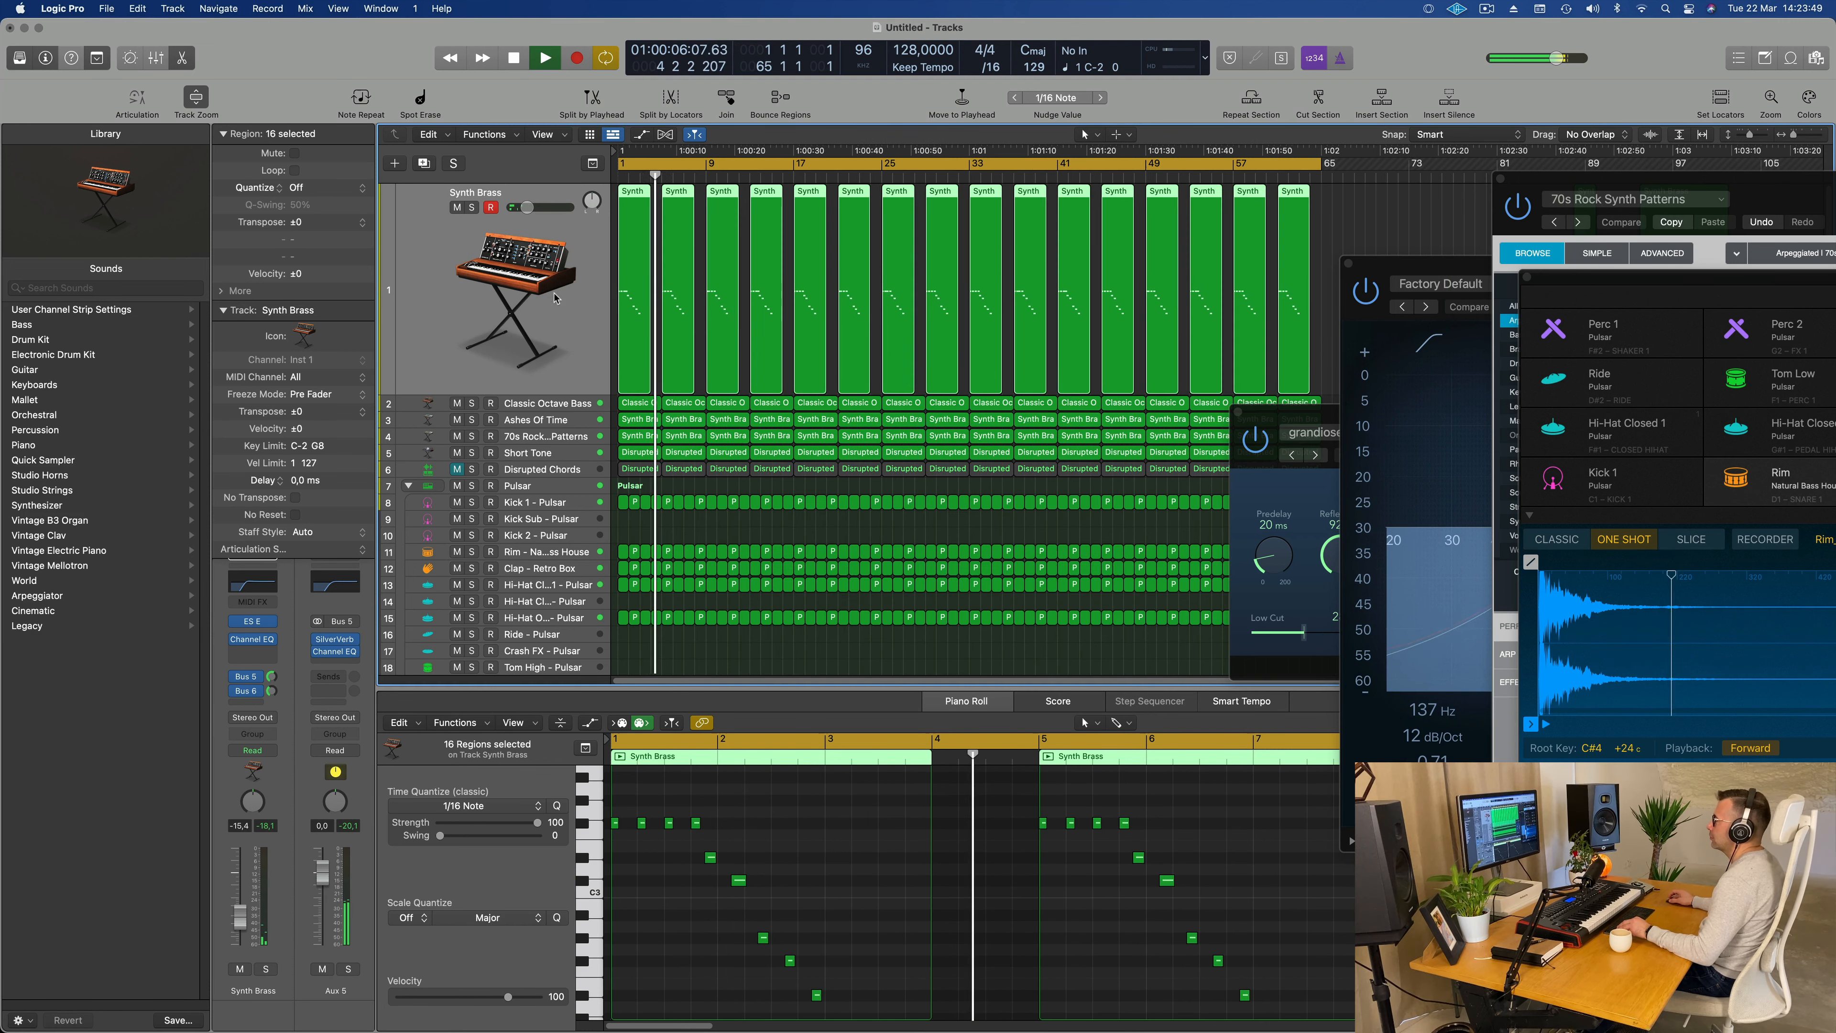
pyautogui.press('super+Left')
pyautogui.press('space')
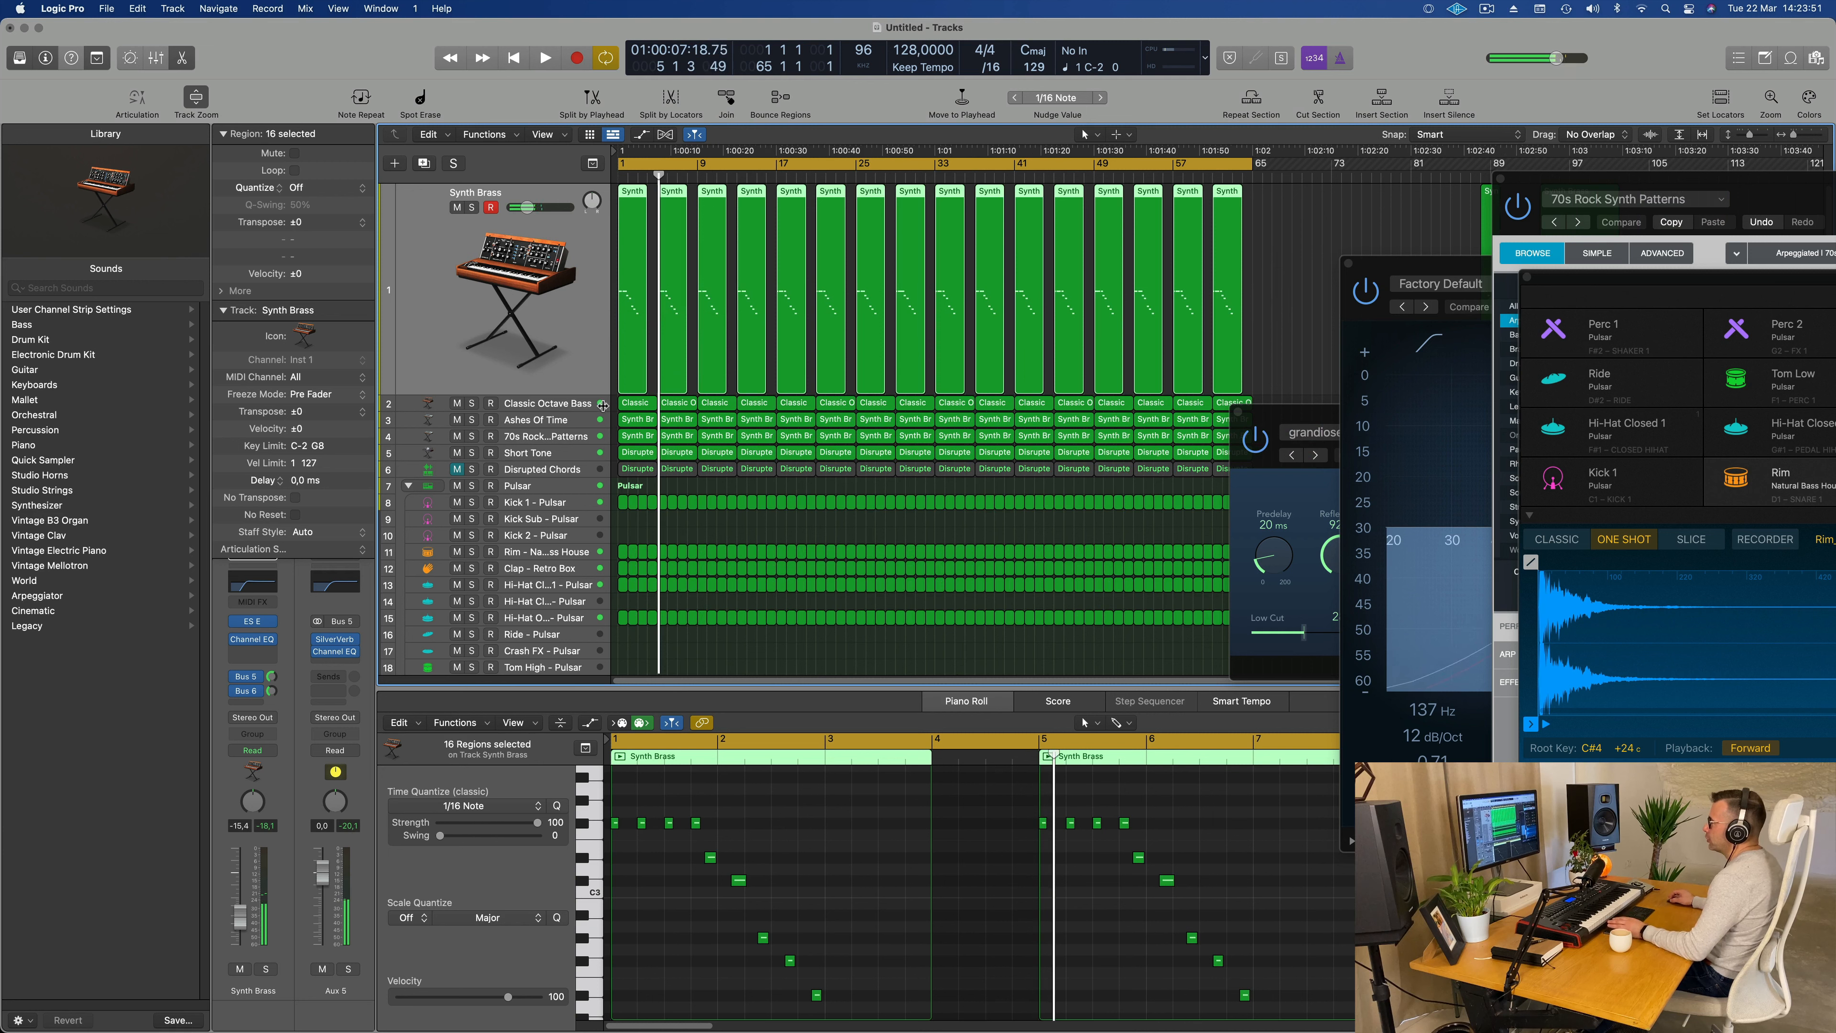
# Step: Play back the mix with Classic Octave Bass selected, stop, and route that track's output to Bus 4 (Aux 4)
pyautogui.click(547, 403)
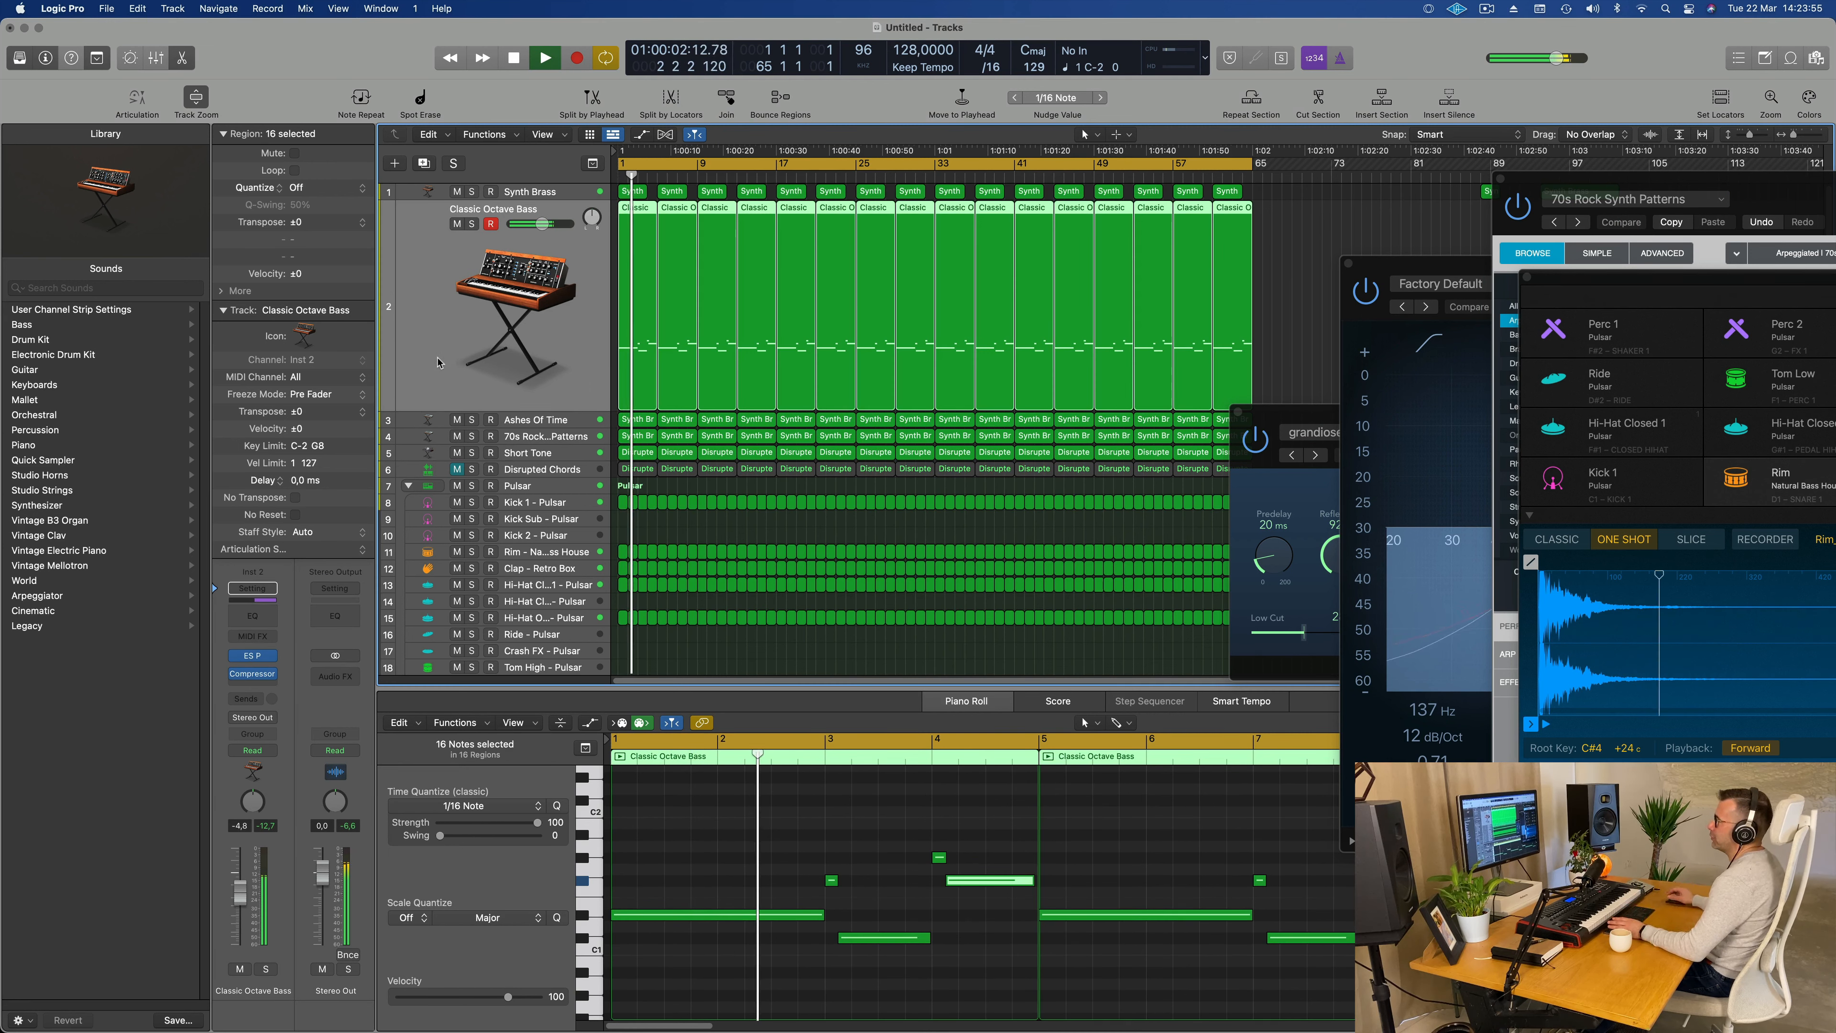
pyautogui.press('space')
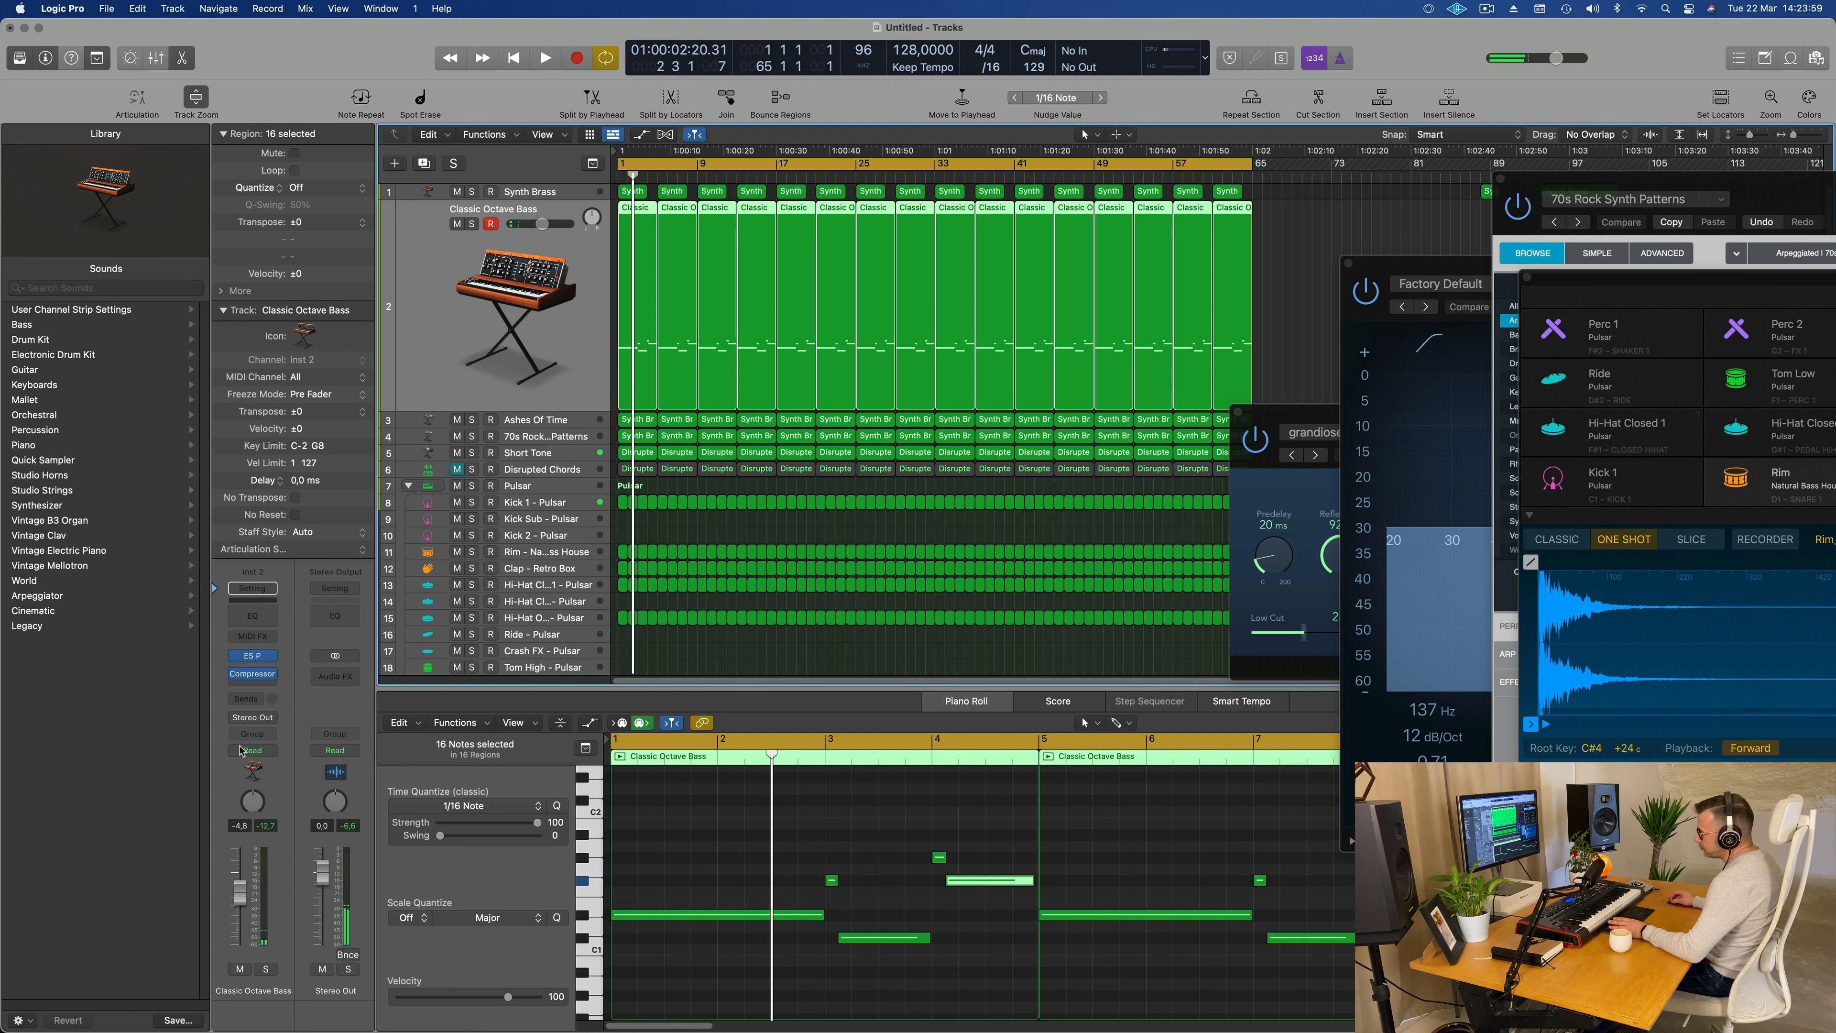
pyautogui.click(269, 754)
pyautogui.click(322, 684)
pyautogui.click(267, 719)
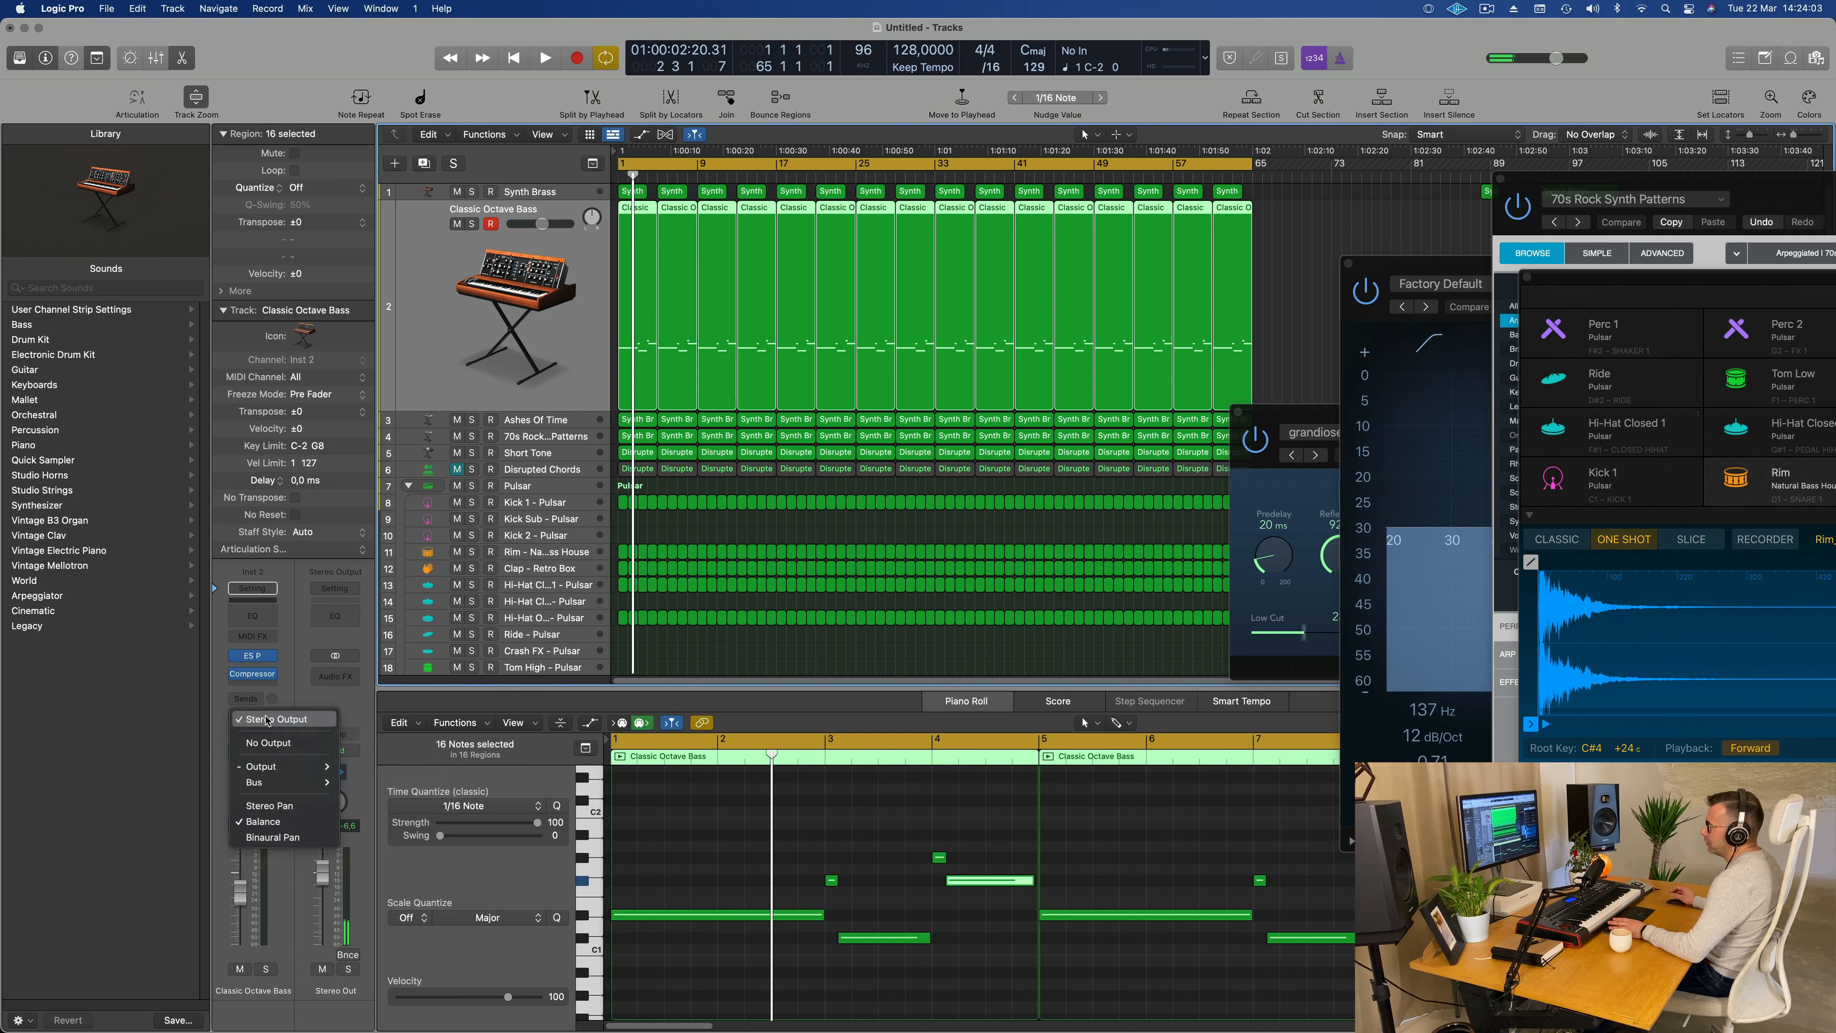
pyautogui.moveTo(266, 767)
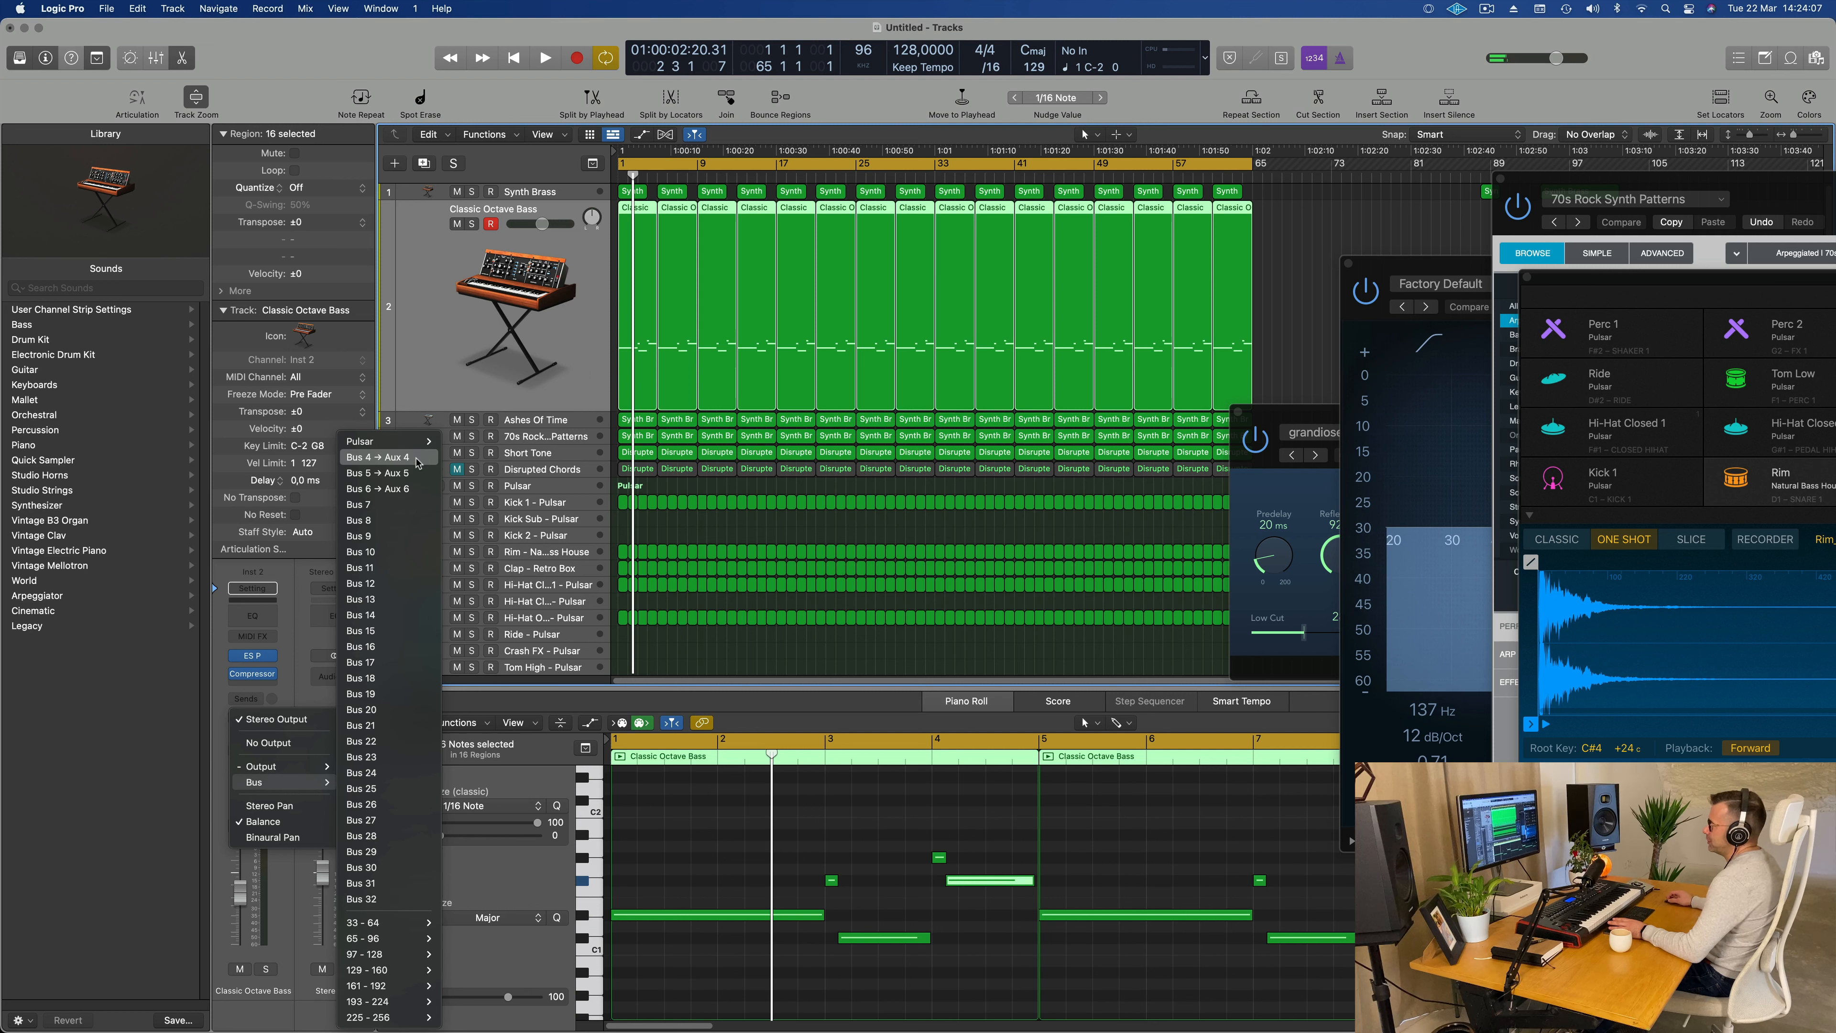
pyautogui.click(414, 458)
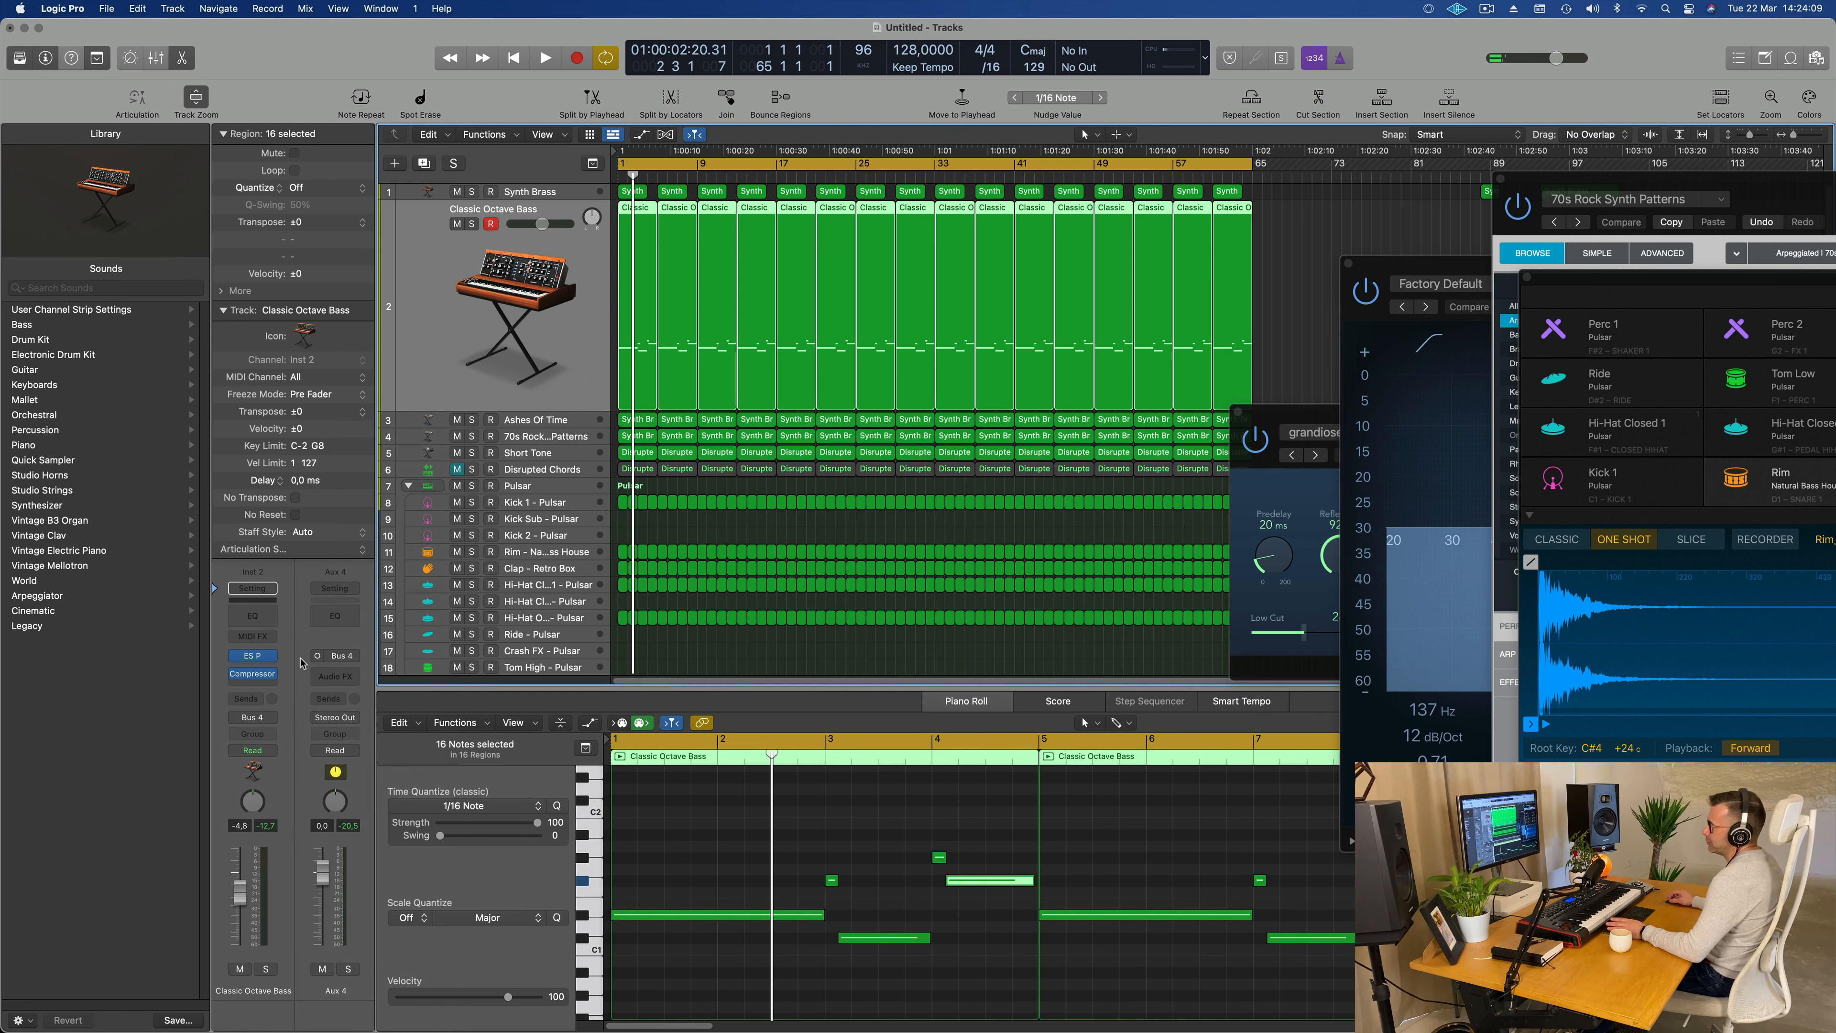
# Step: Solo Aux 4 during playback to hear its routed tracks, clear the solo and replay the full mix
pyautogui.press('space')
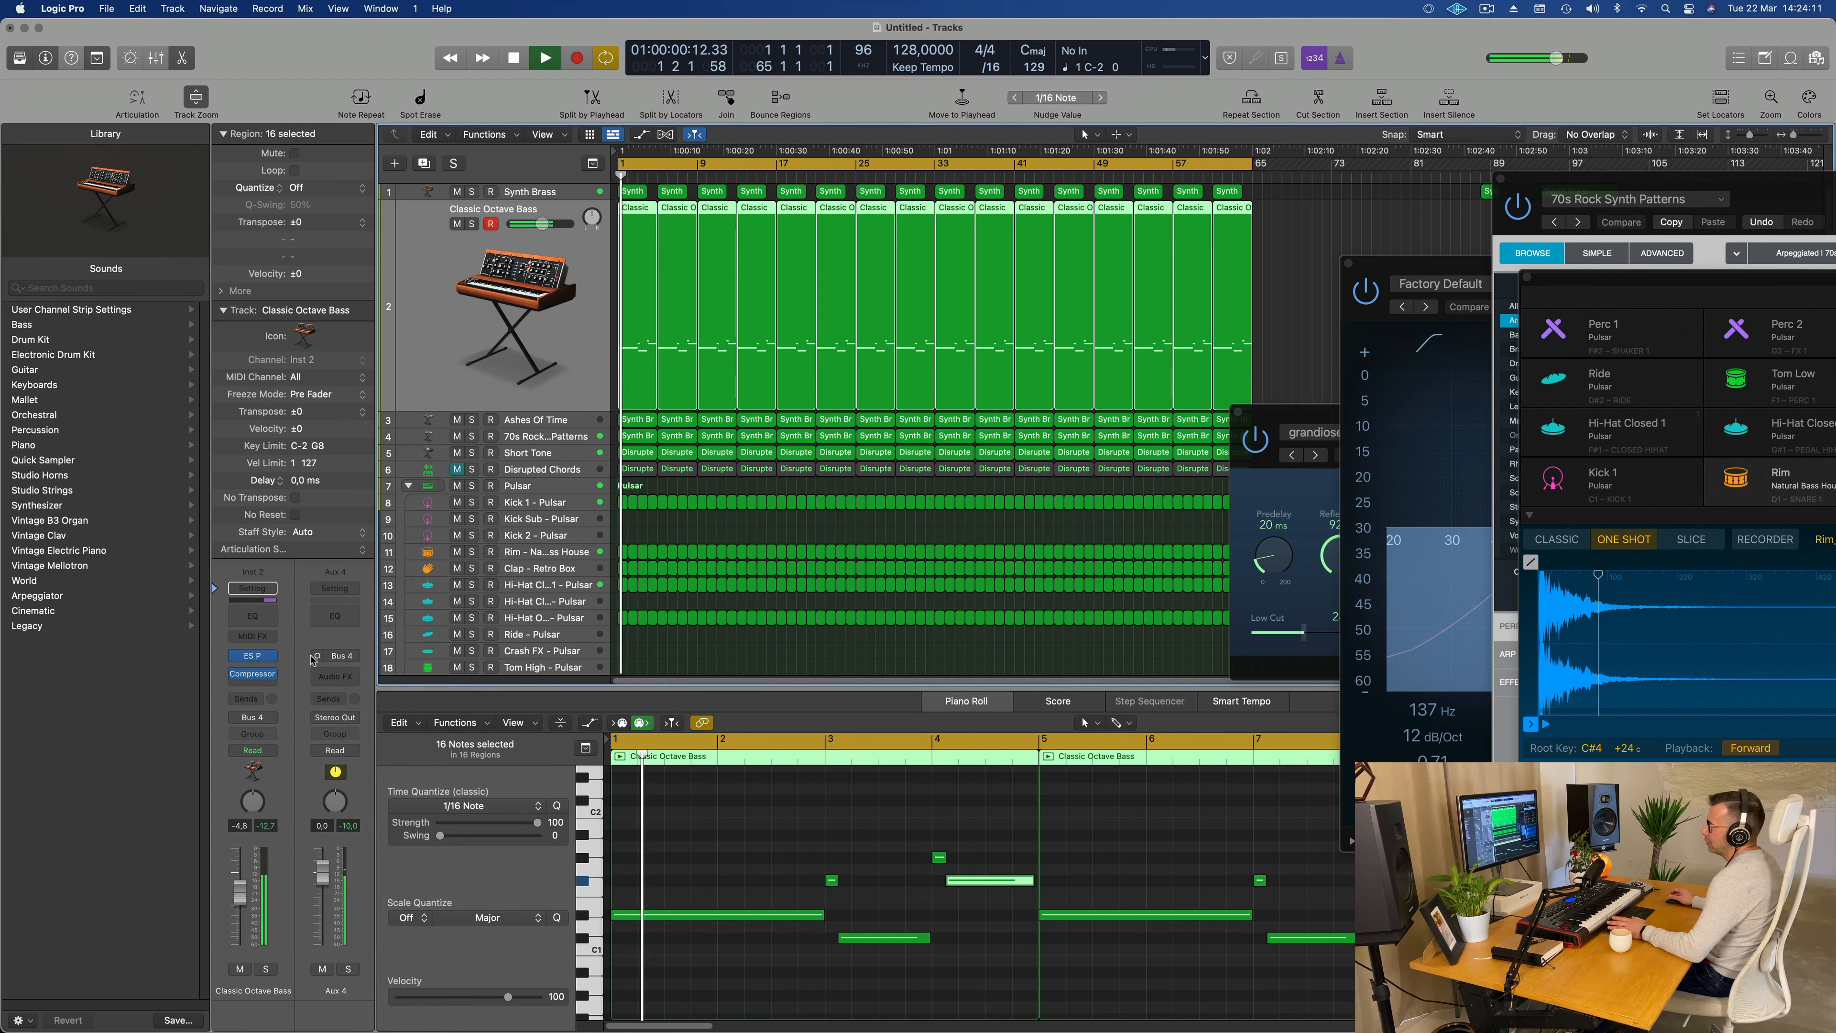
pyautogui.click(347, 969)
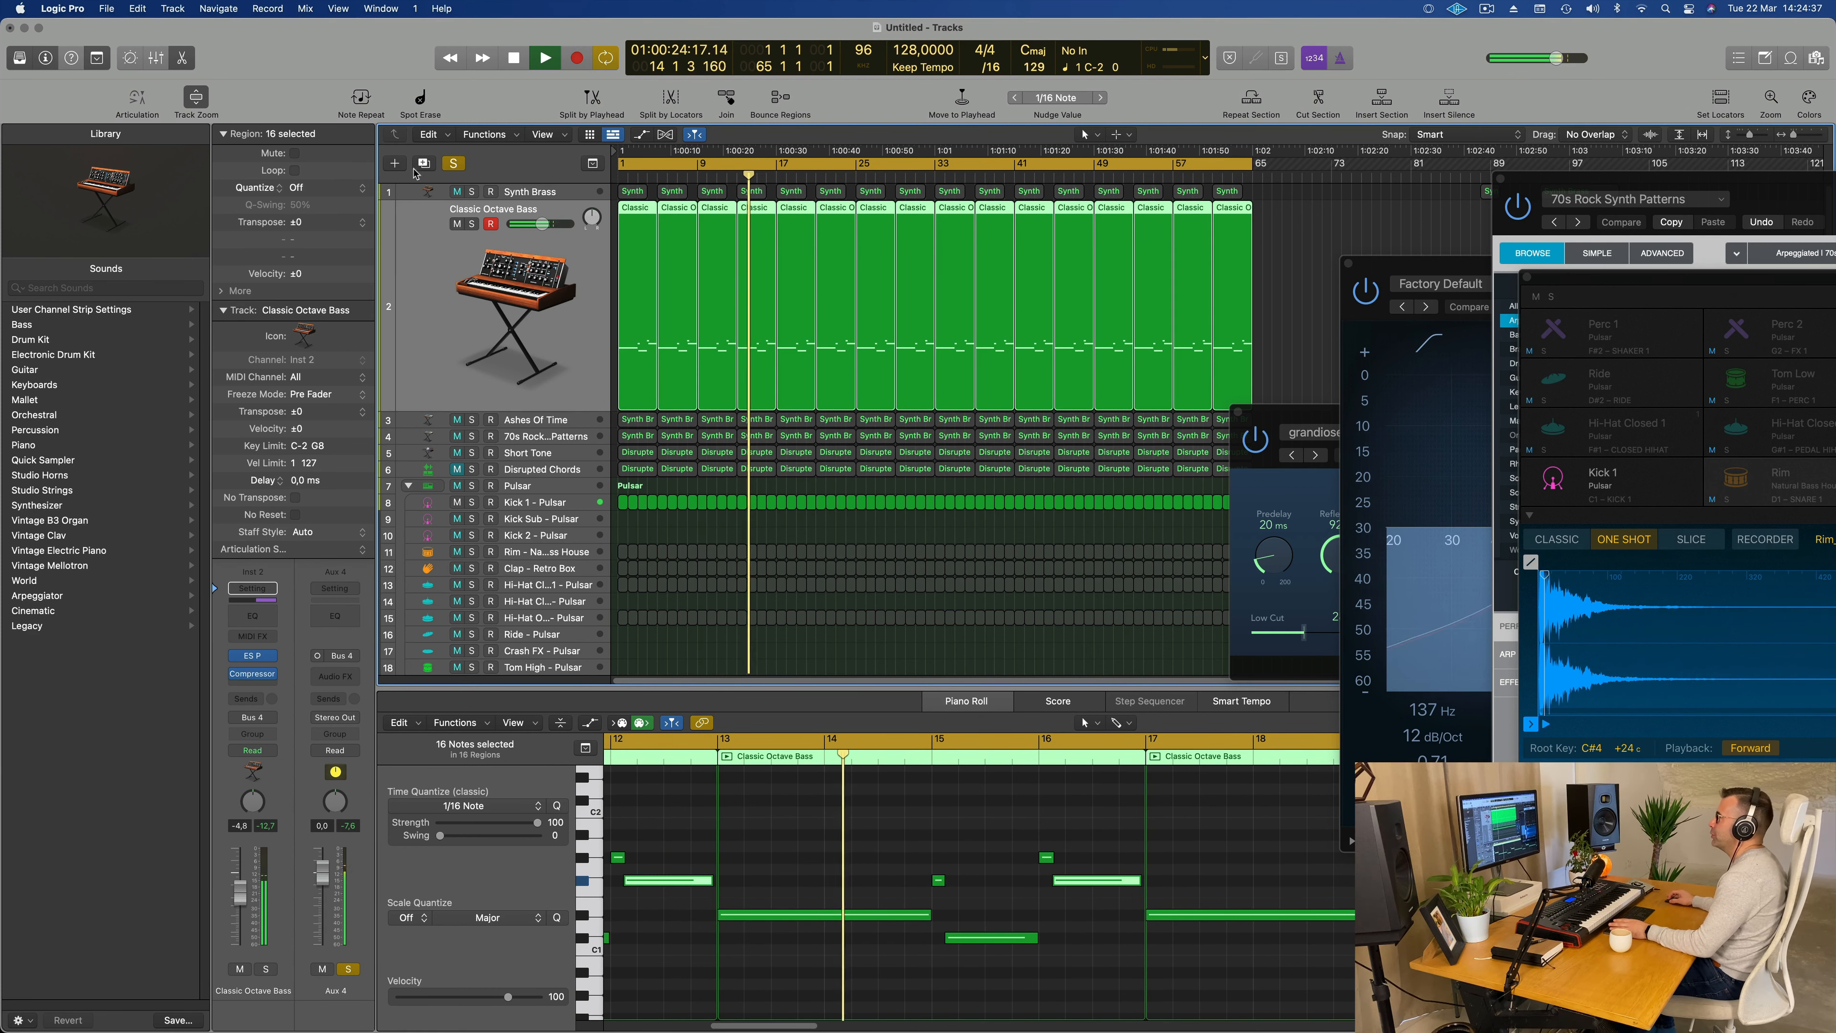
pyautogui.click(454, 163)
pyautogui.press('space')
pyautogui.press('space')
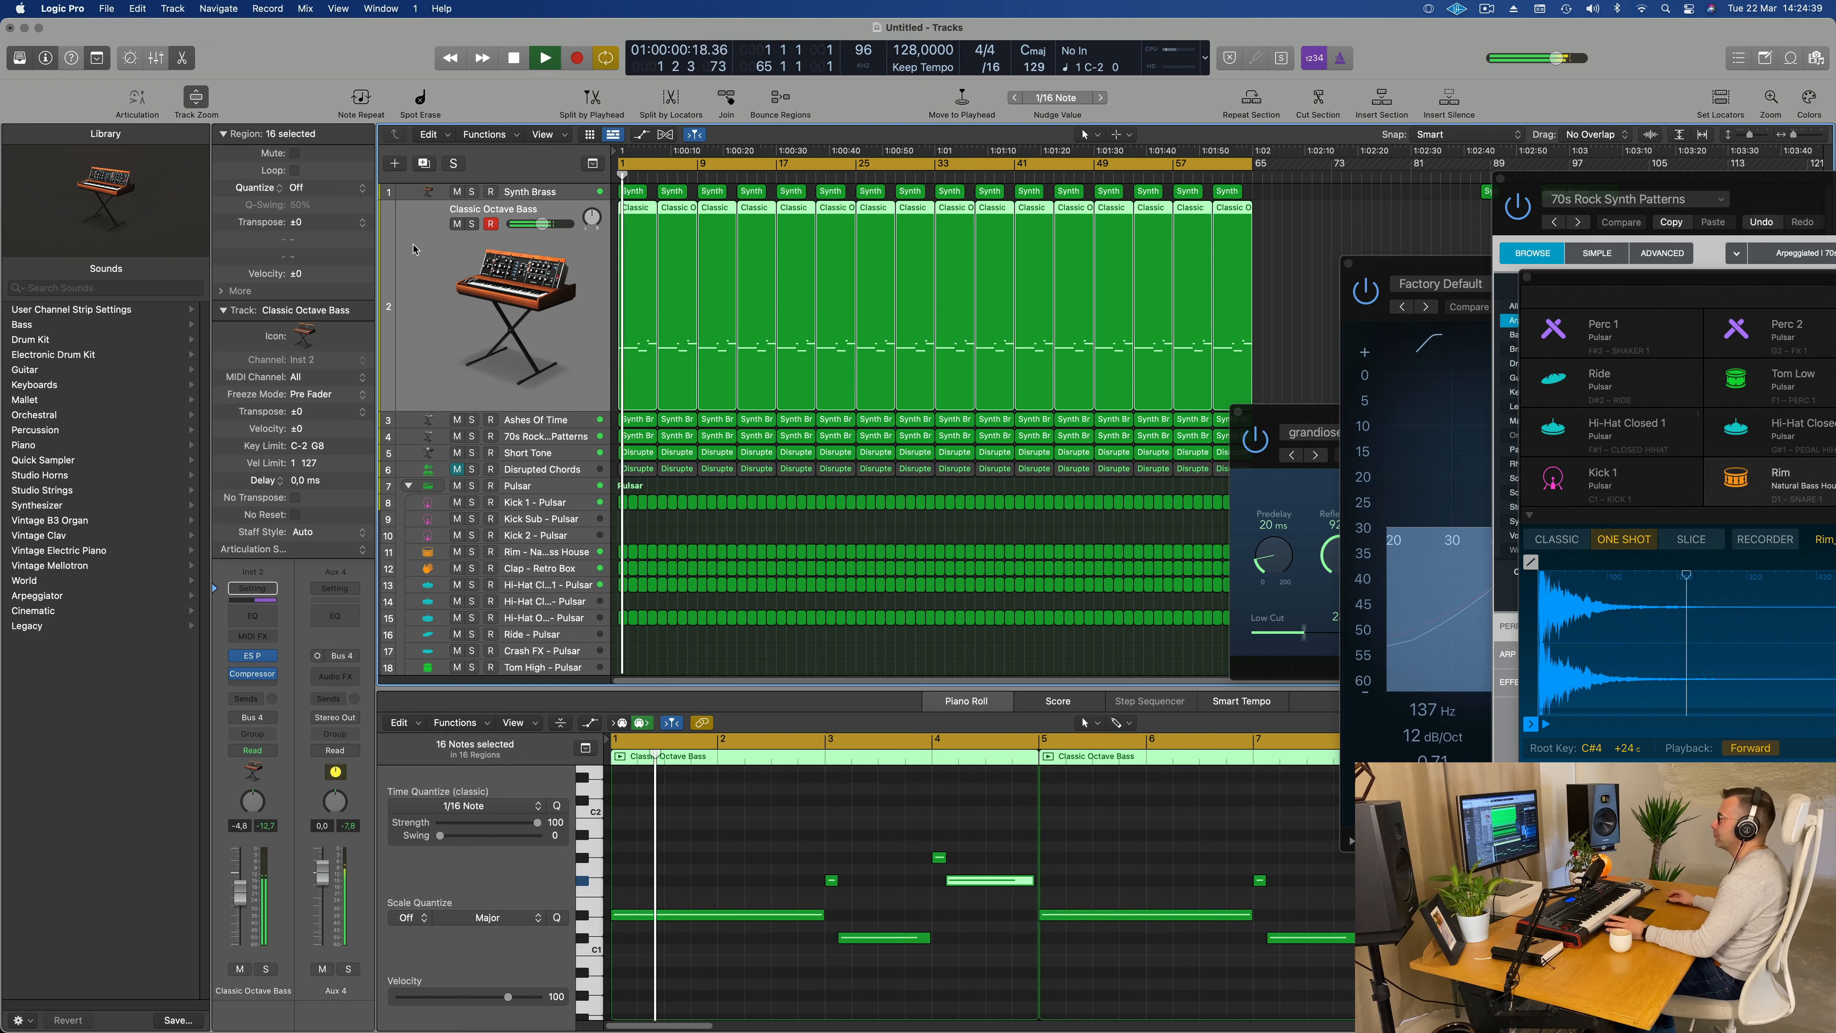